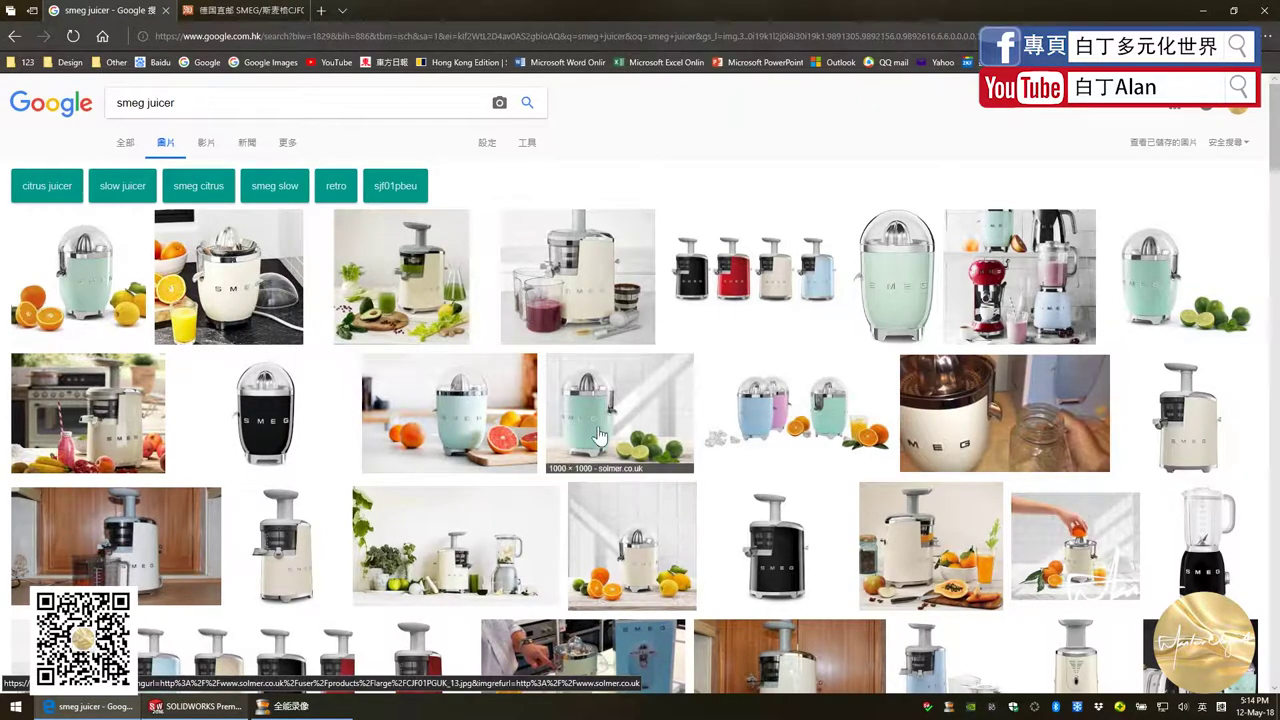
Preview the pastel green and blue Smeg citrus juicers in the Google Images results
scroll(775, 410, down, 2)
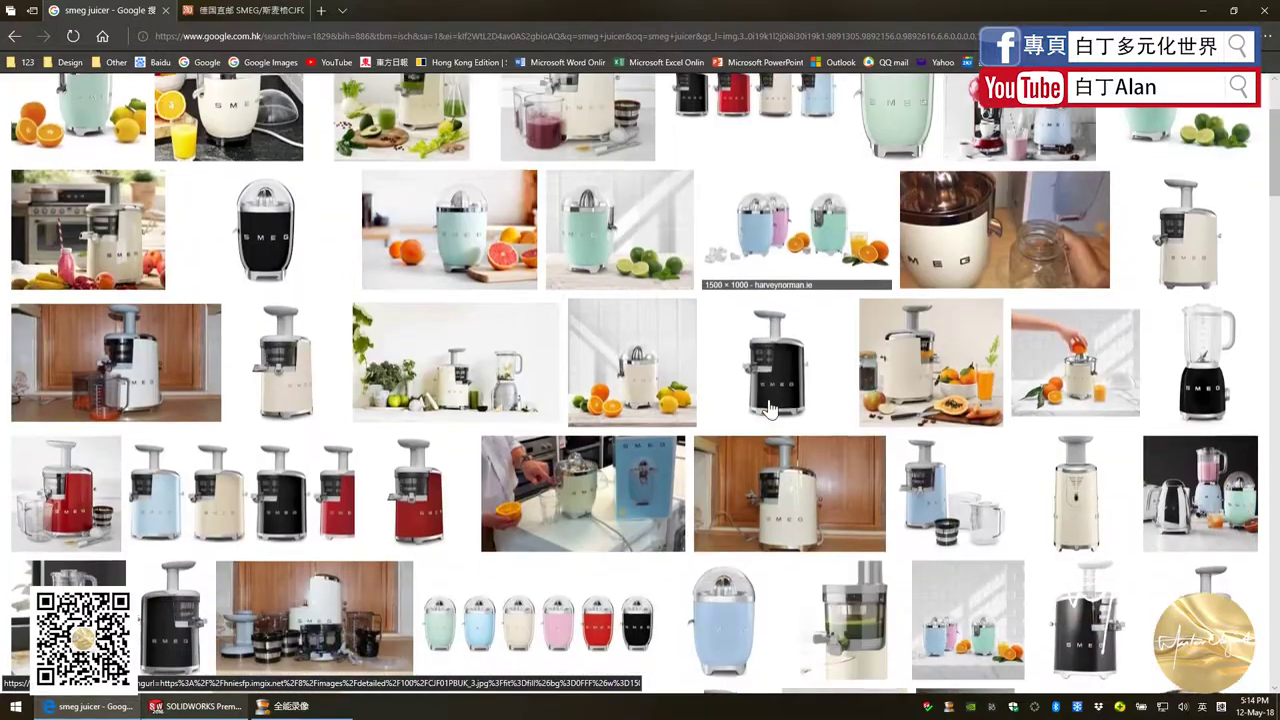
scroll(800, 330, up, 2)
click(880, 262)
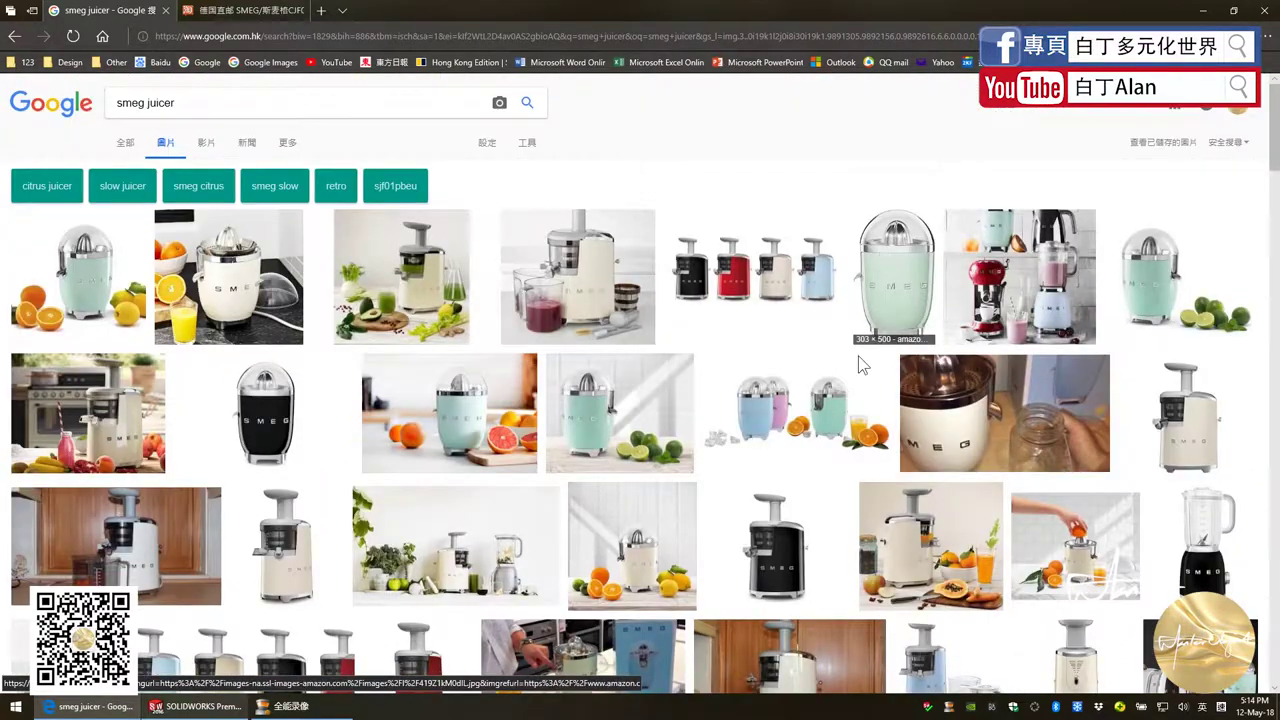
scroll(614, 408, up, 3)
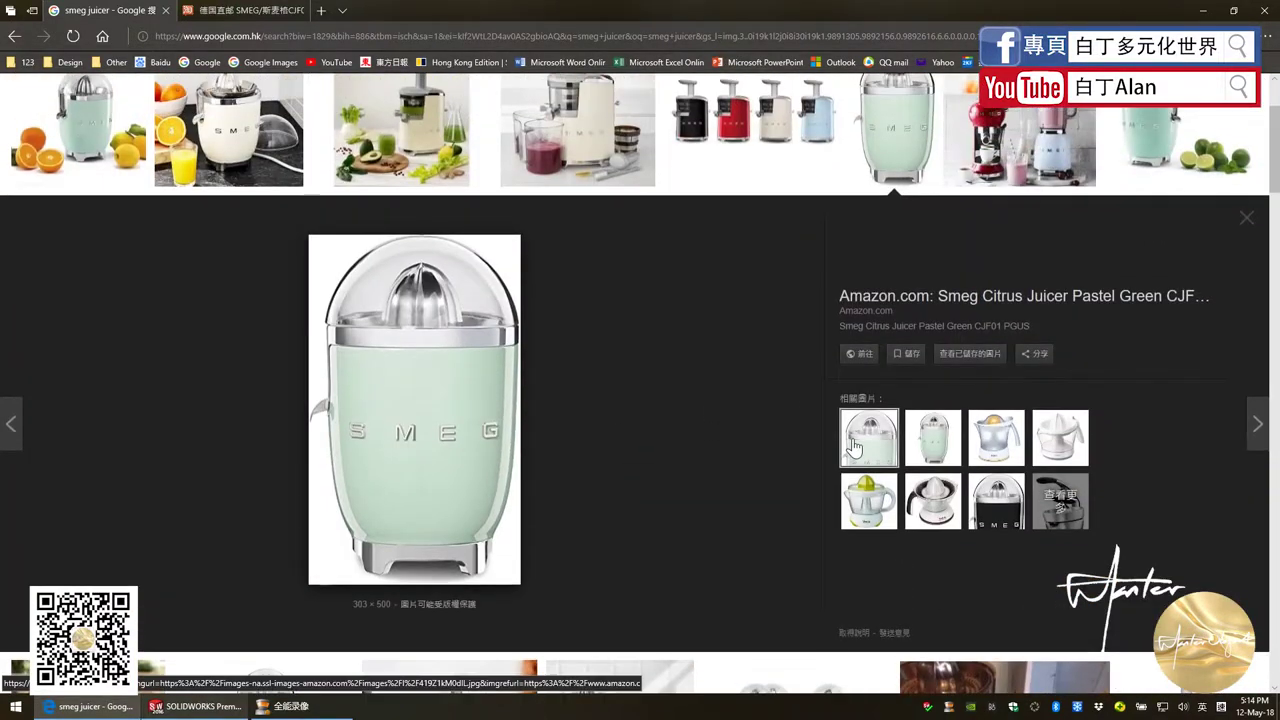
scroll(848, 366, down, 5)
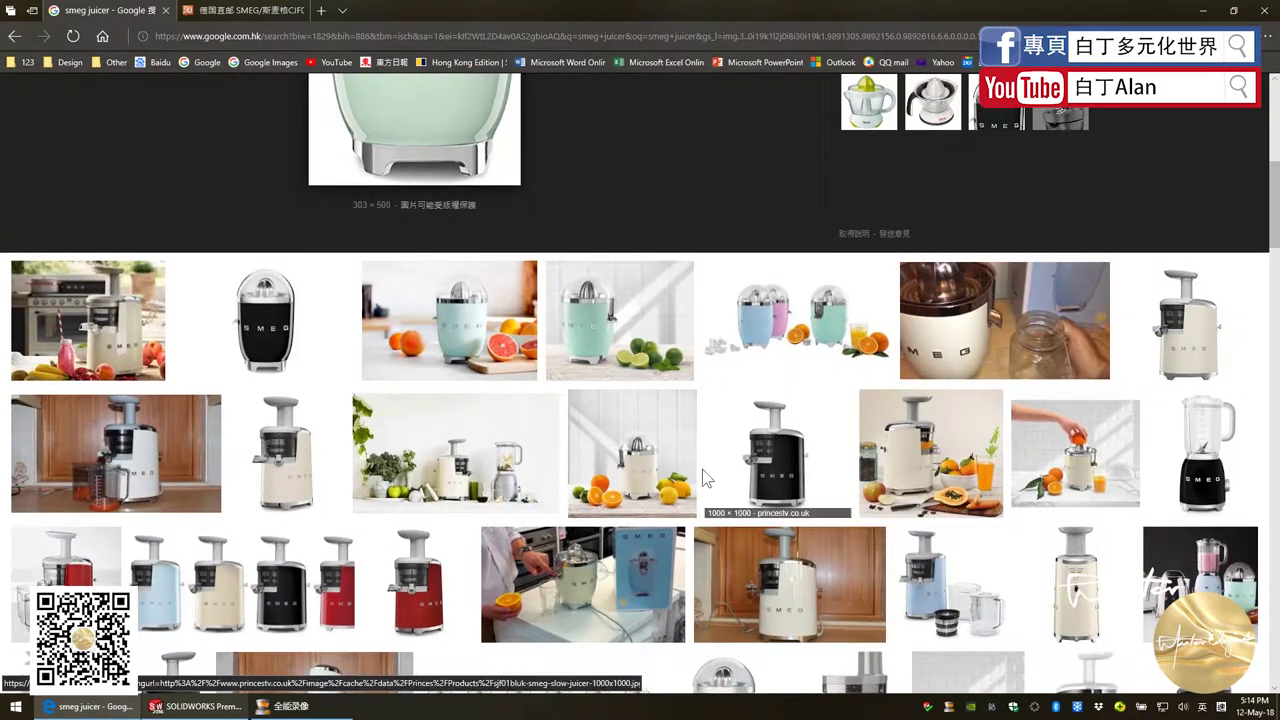
scroll(702, 469, down, 1)
scroll(1000, 460, down, 3)
click(1227, 457)
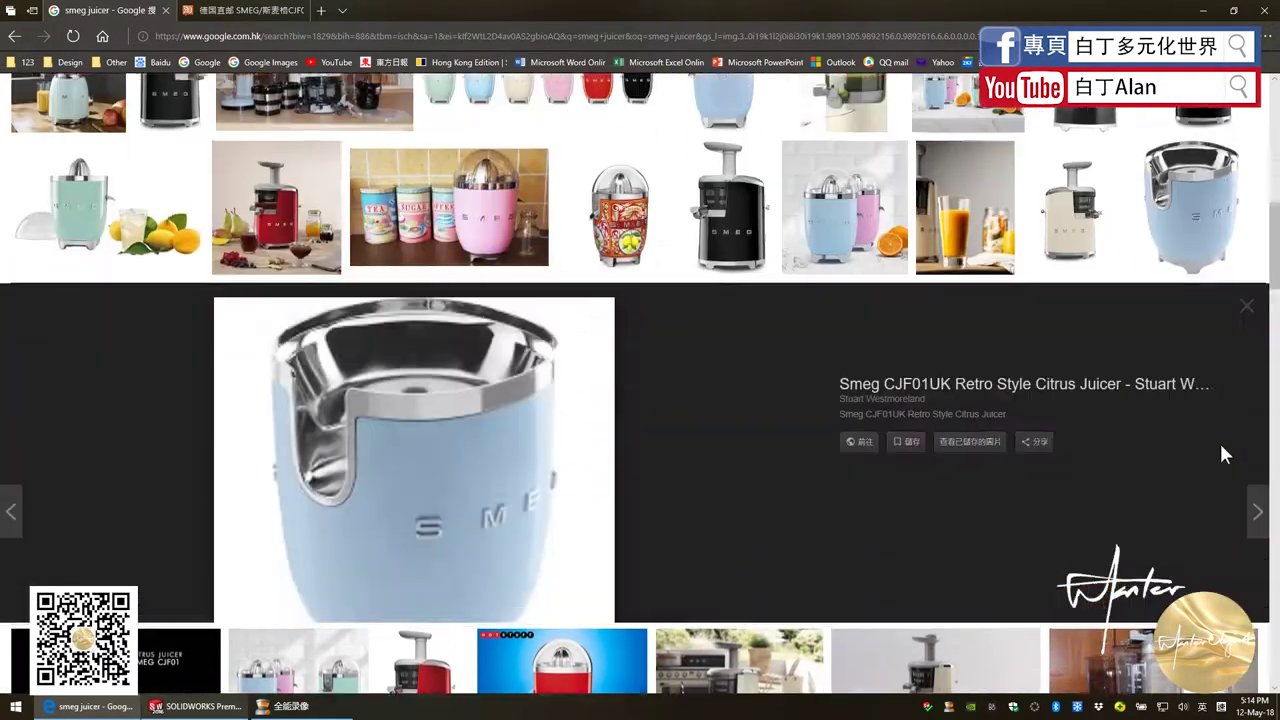
scroll(395, 390, up, 2)
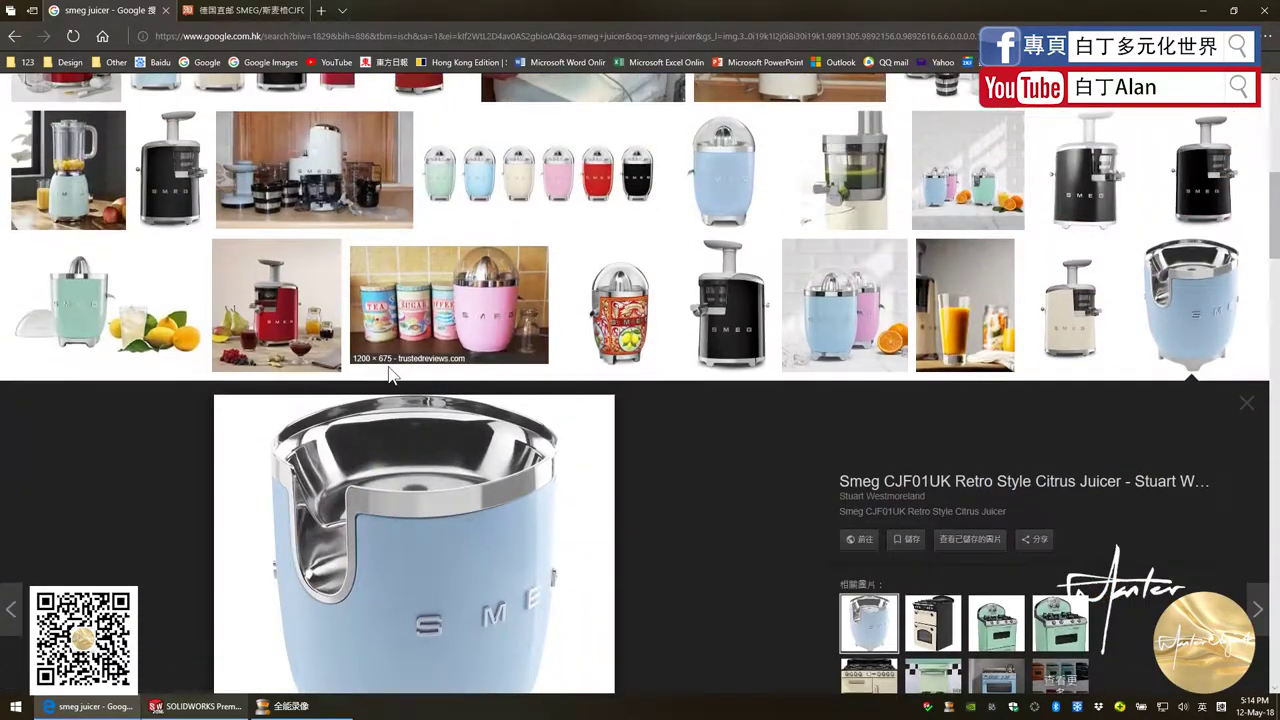
scroll(388, 366, up, 2)
click(84, 502)
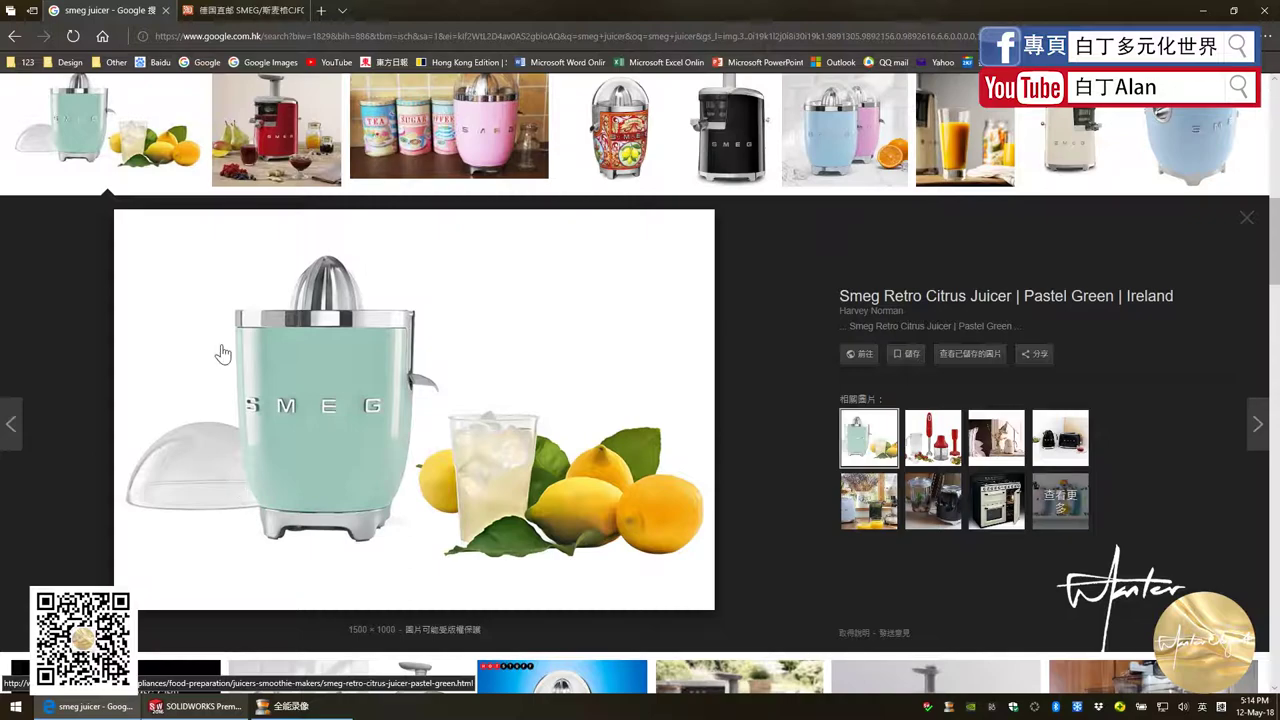
Bring up the Taobao Smeg citrus juicer product page in the browser
click(195, 706)
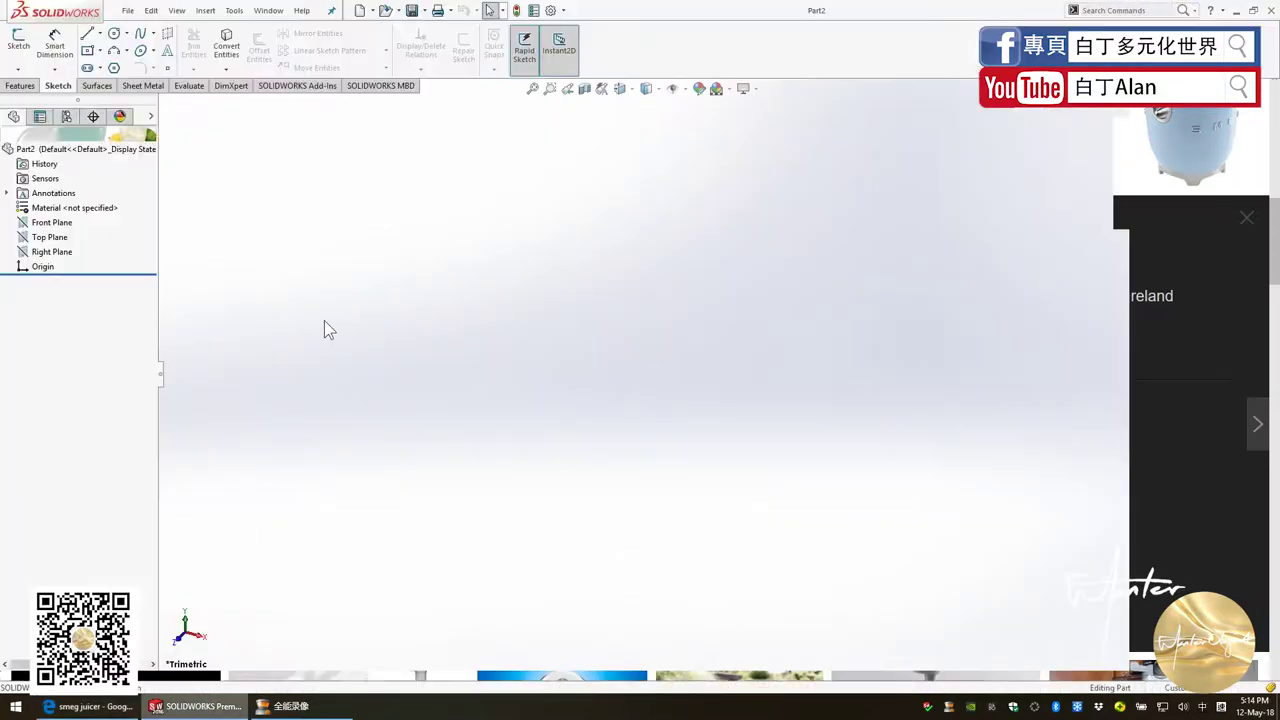
click(90, 706)
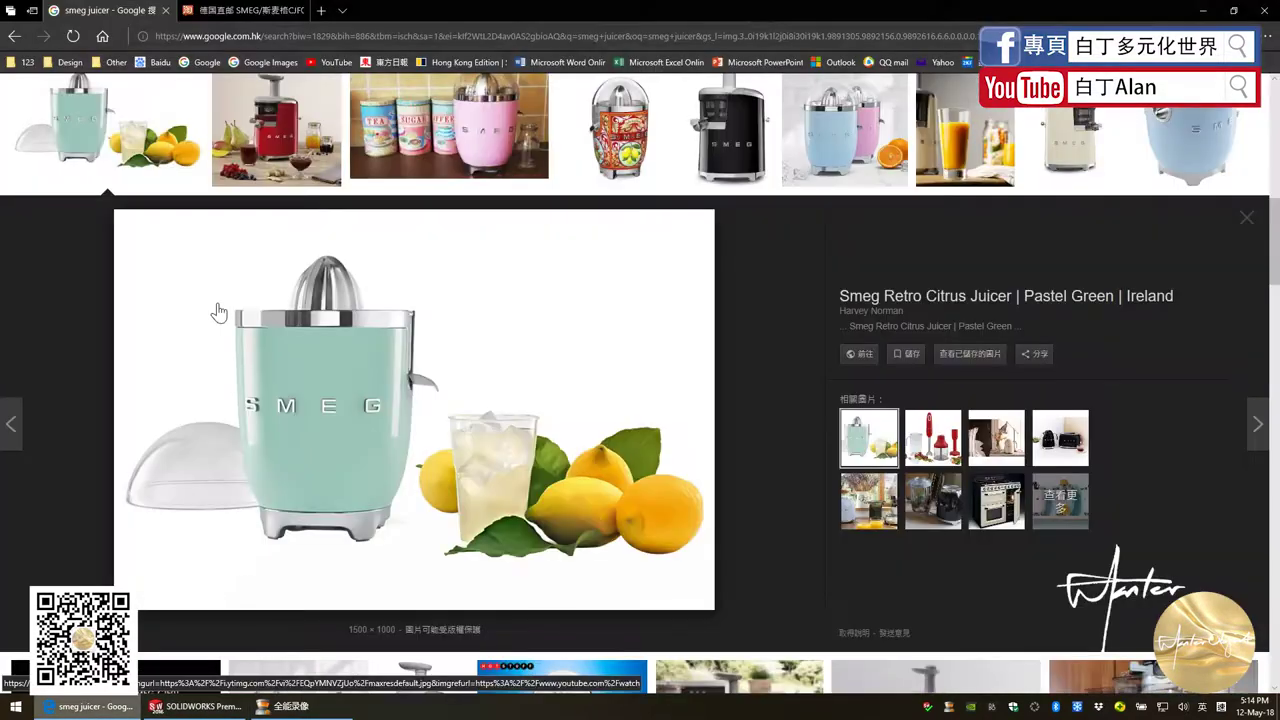
click(247, 13)
Review the Taobao dimension diagram (281 mm tall, 166 mm base), then return to SOLIDWORKS
scroll(530, 350, up, 10)
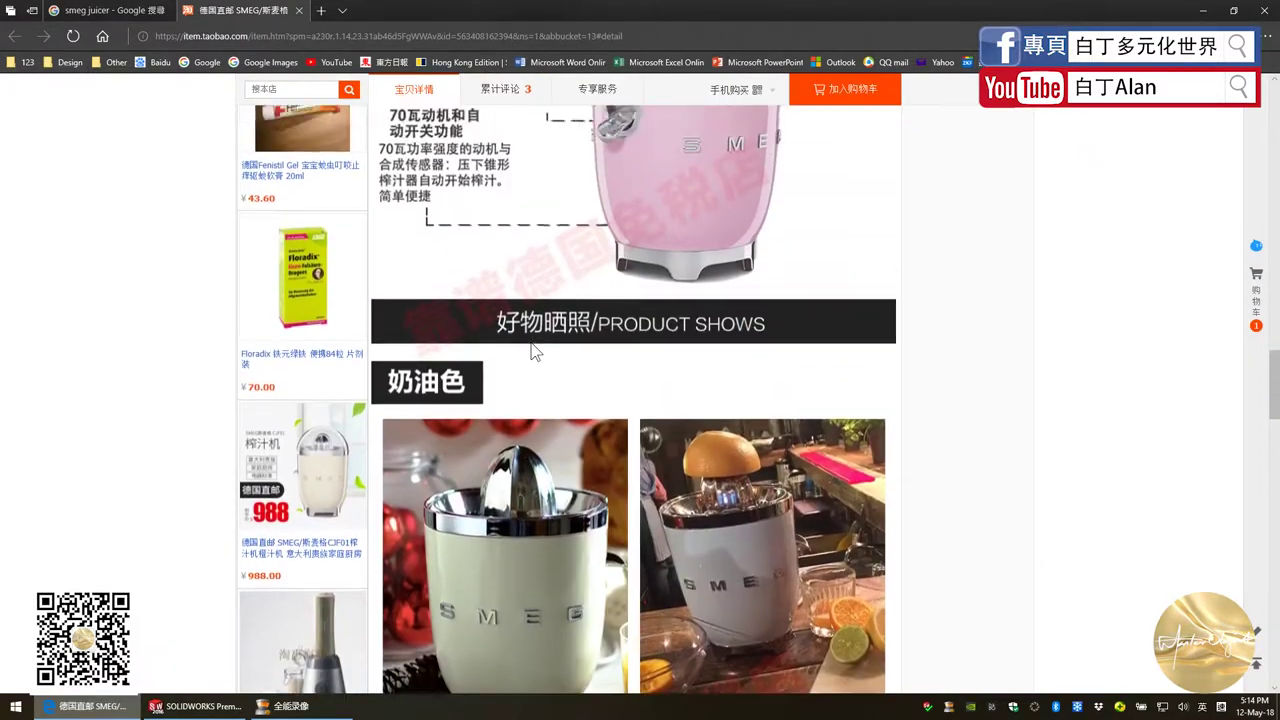
scroll(540, 370, up, 10)
scroll(545, 390, up, 10)
scroll(553, 410, up, 5)
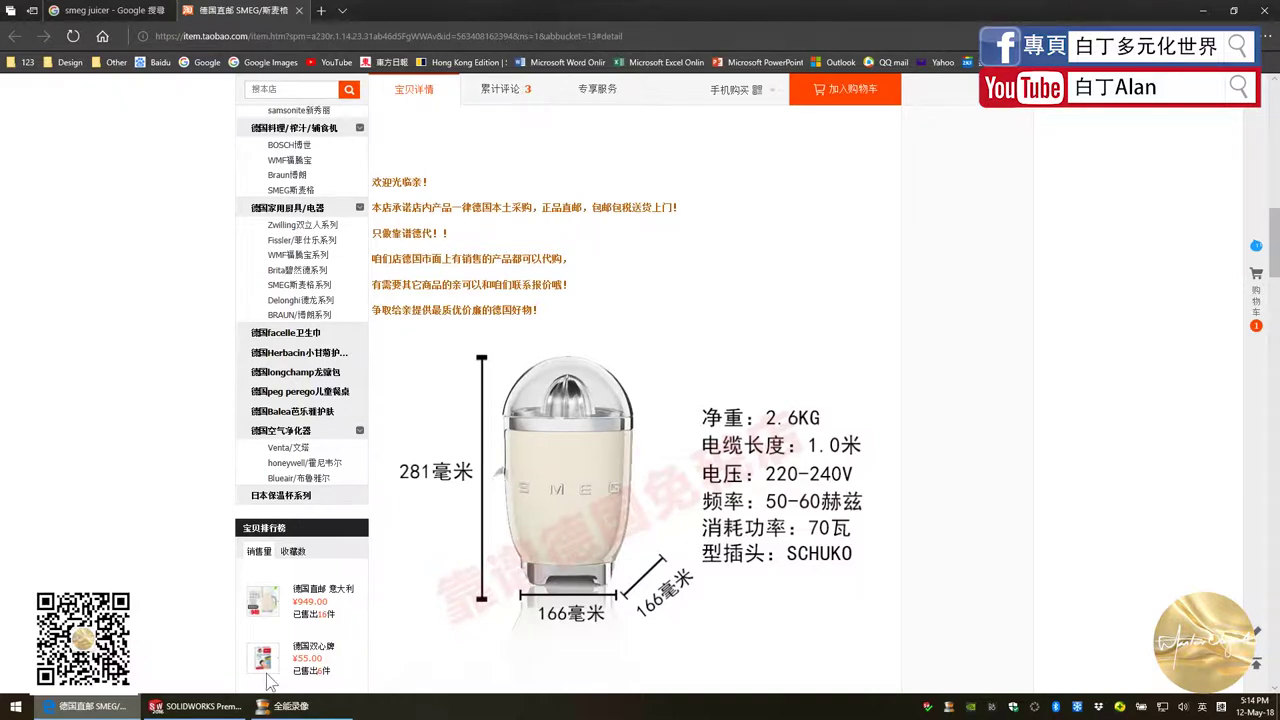
click(198, 706)
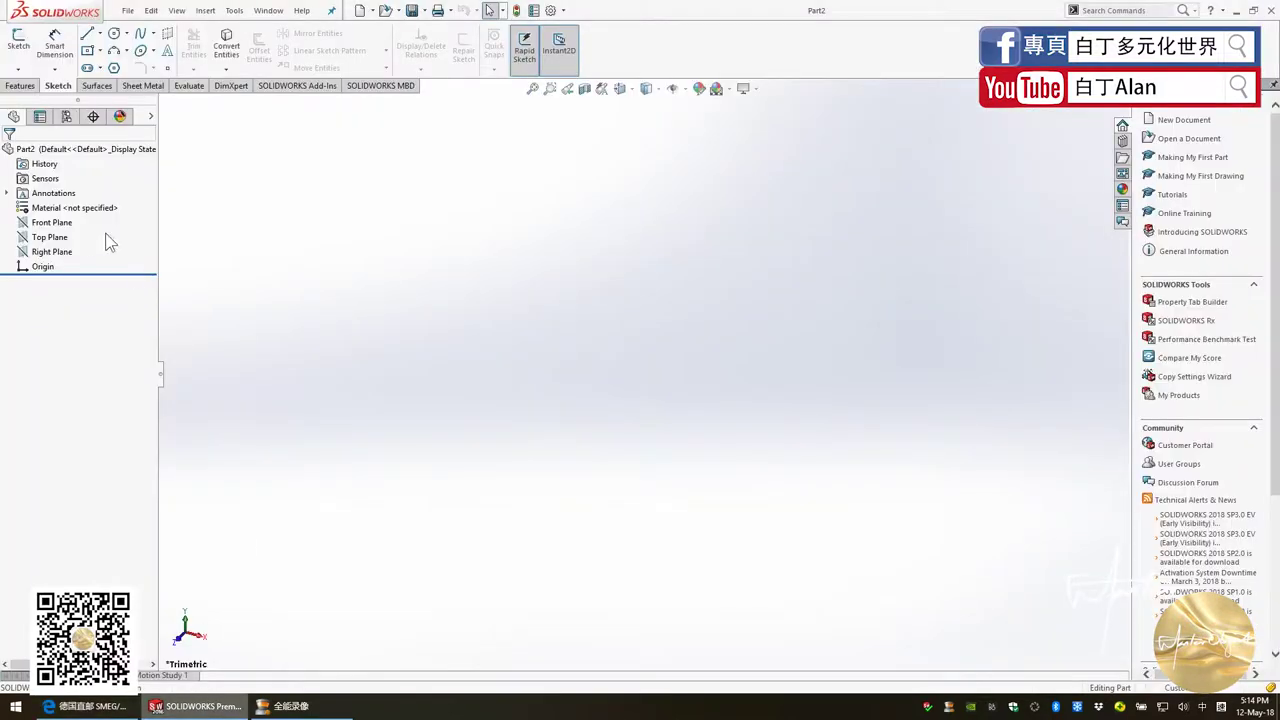
Draw a circle at the origin on the Top Plane and dimension it to Ø166 mm
click(50, 237)
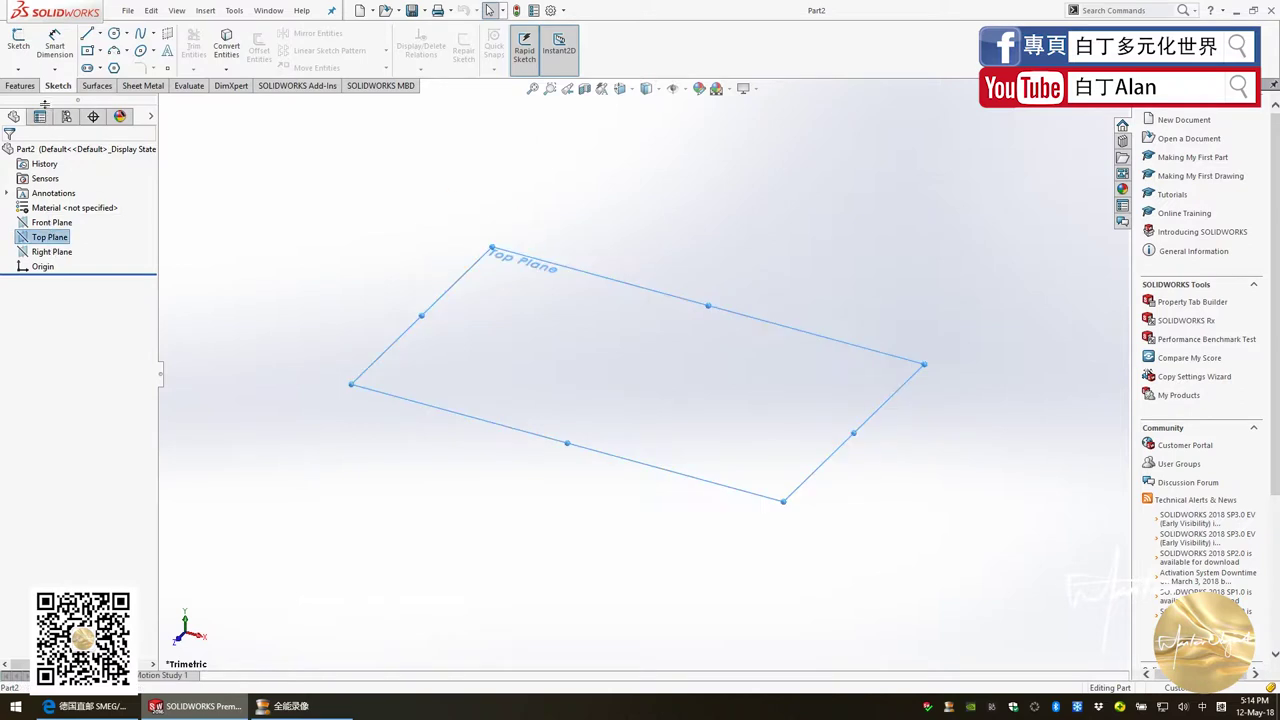
click(18, 45)
click(114, 33)
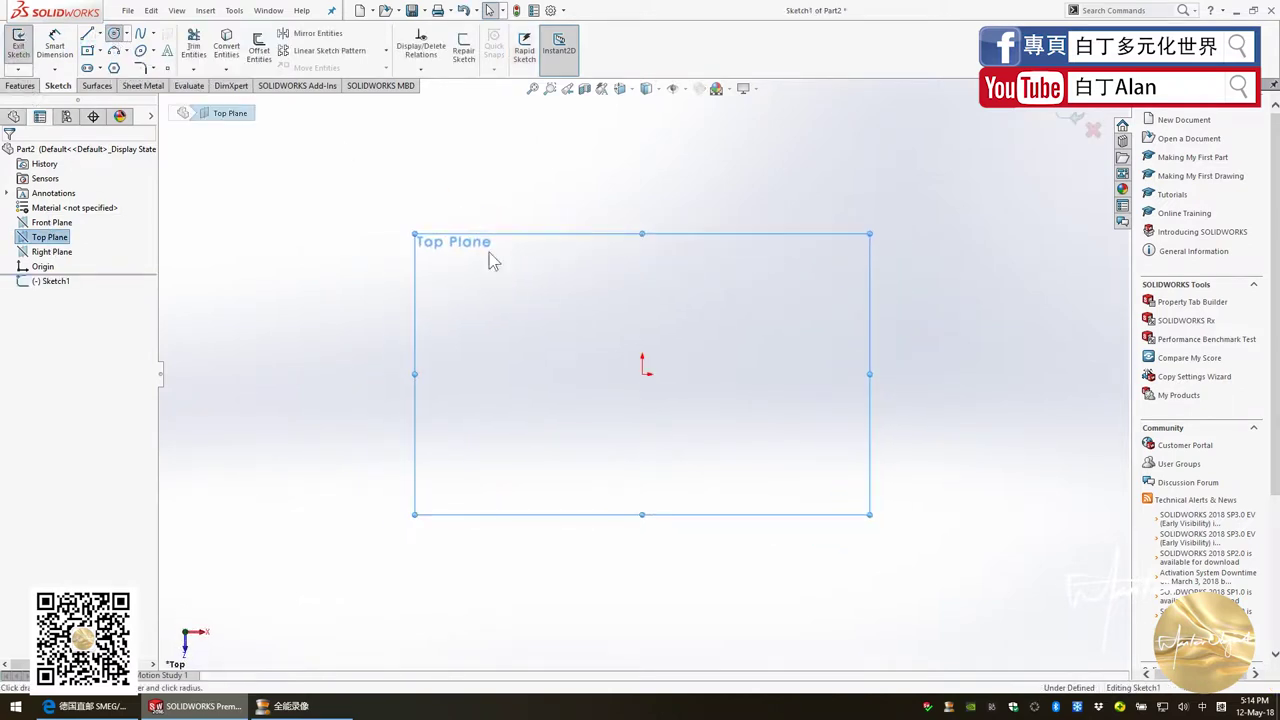
click(642, 374)
click(725, 374)
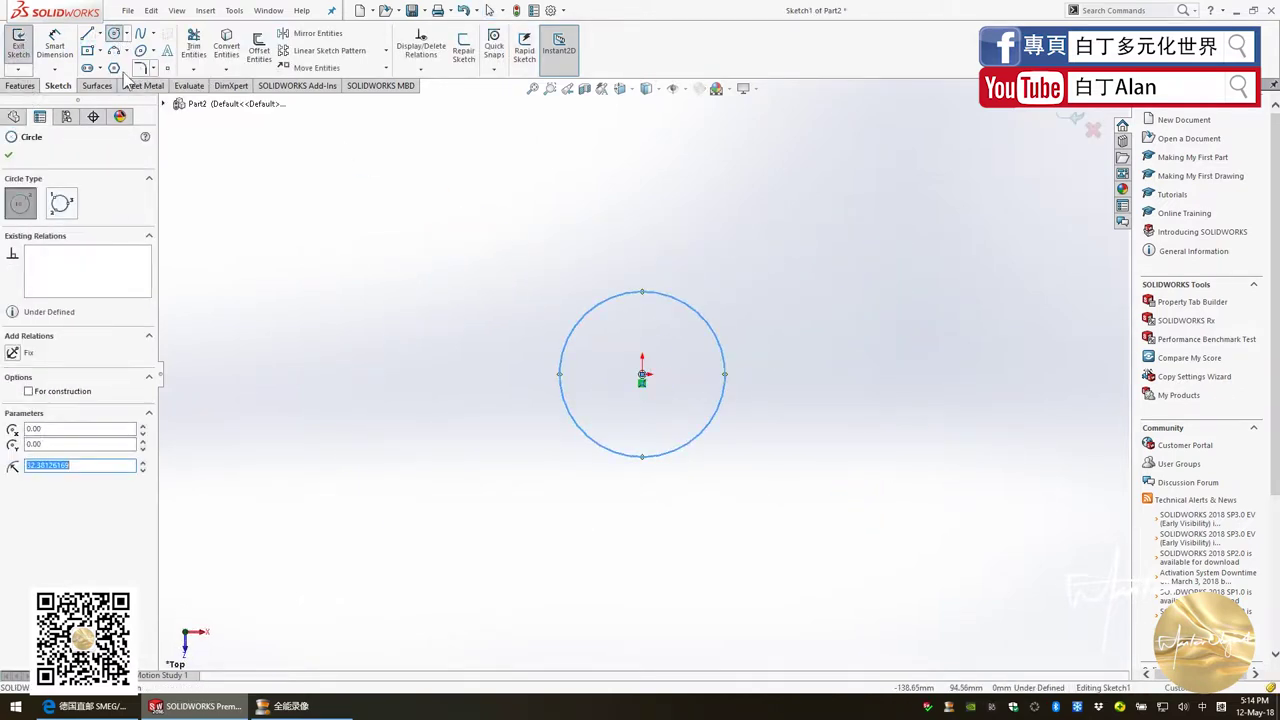
click(54, 45)
click(572, 330)
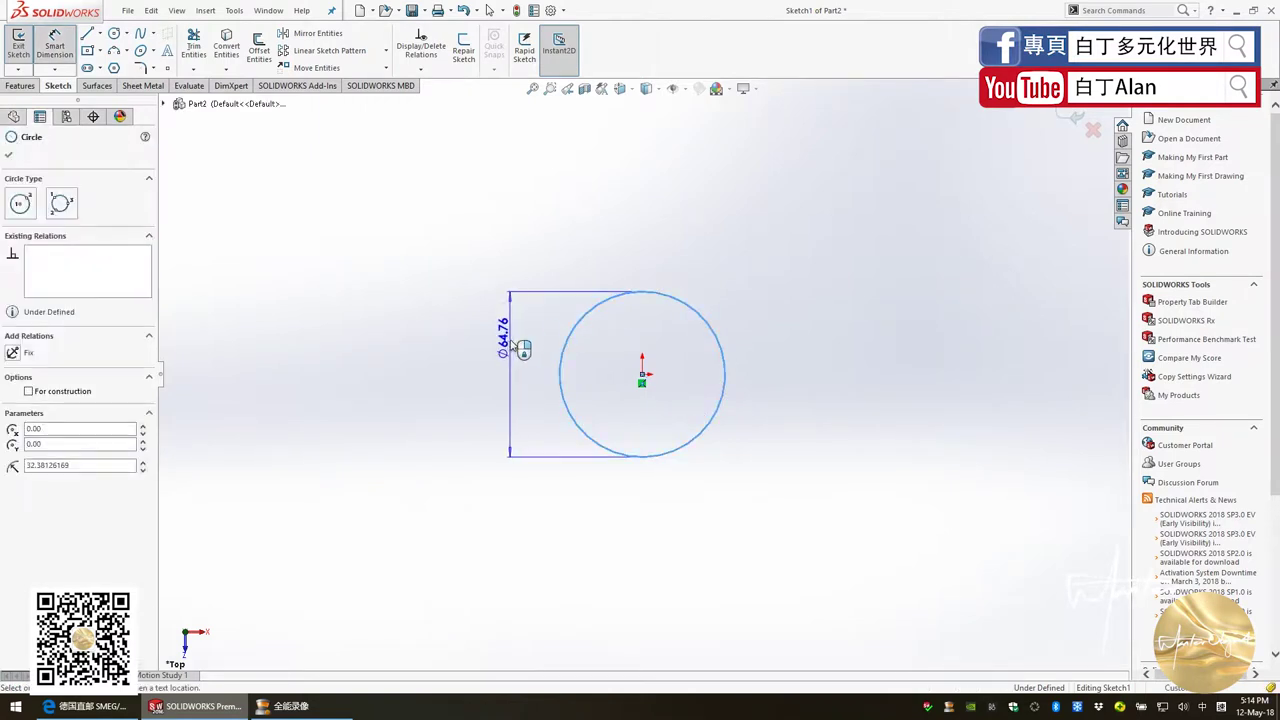
click(508, 355)
text(166)
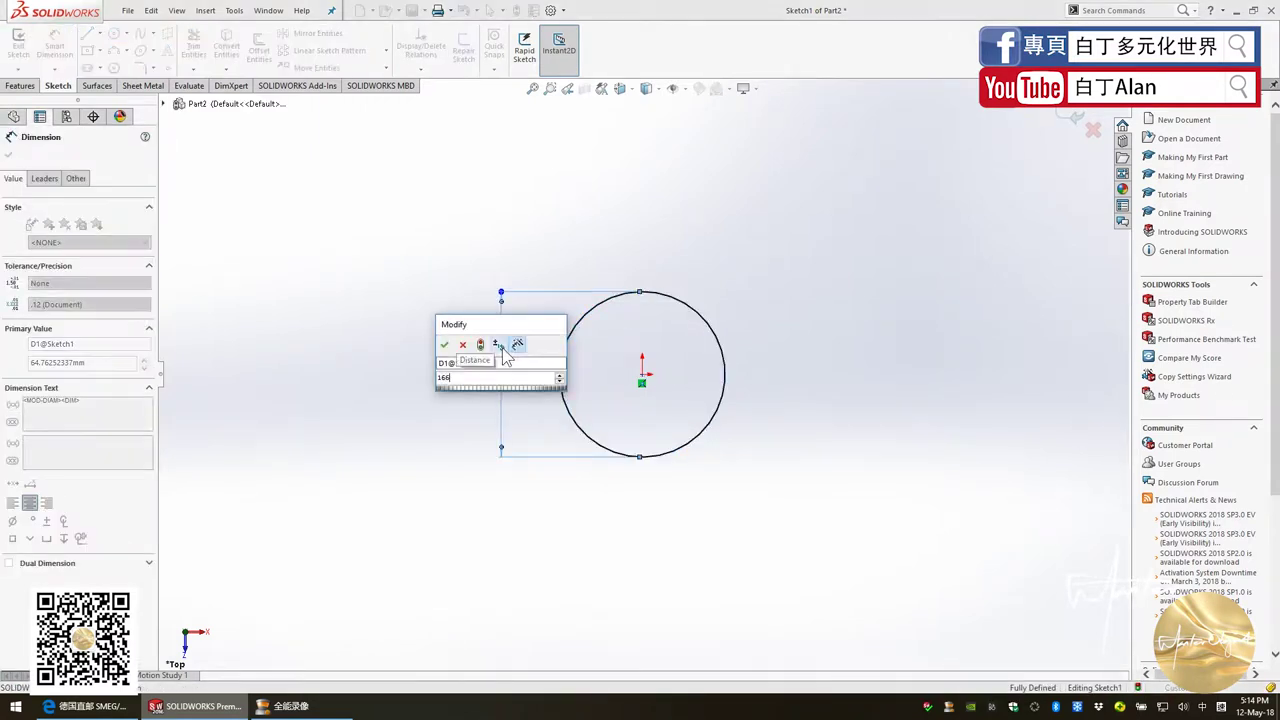
key(Return)
key(Escape)
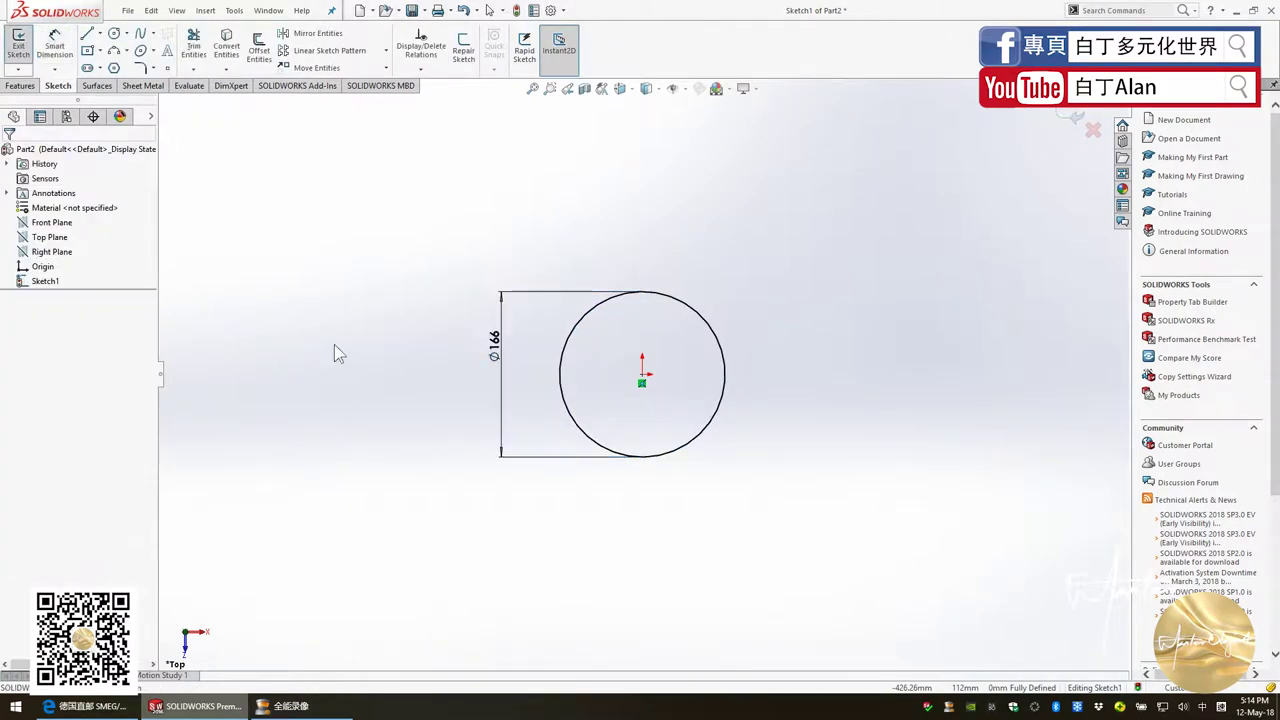
Orbit to inspect the circle, then exit Sketch1 and reopen it for editing
middle_drag(552, 430, 539, 338)
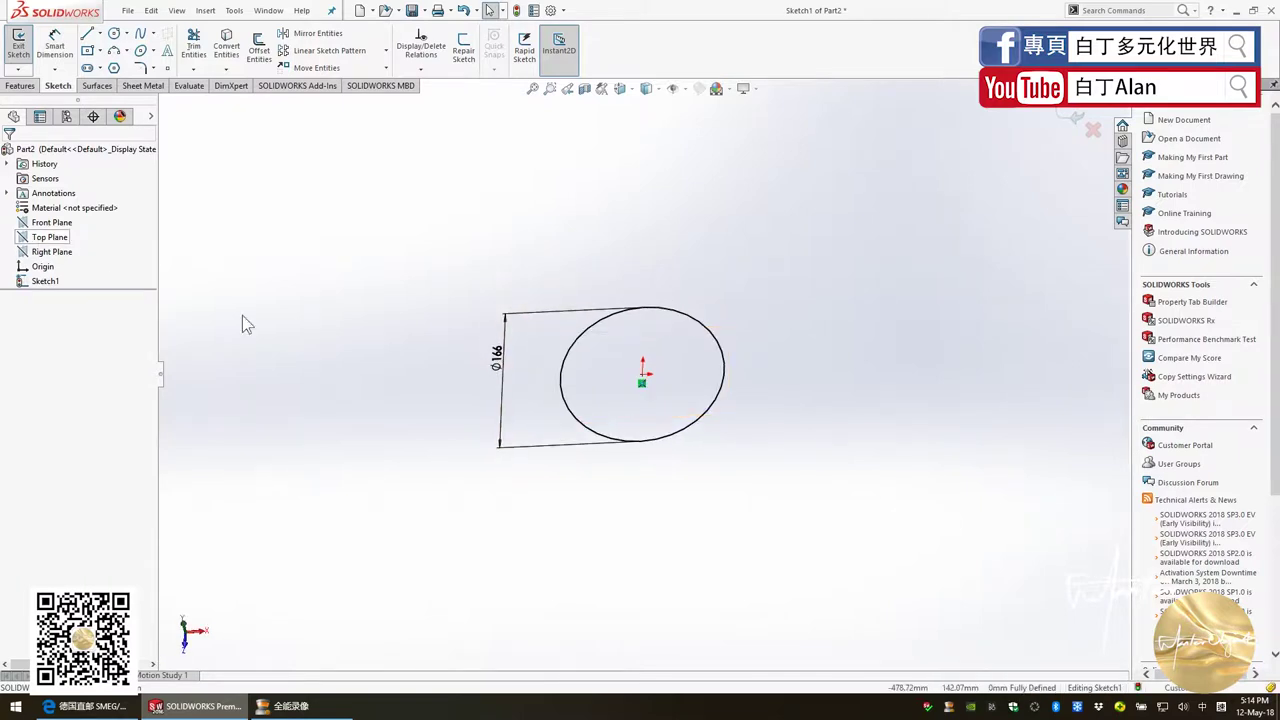
mouse_move(538, 407)
middle_down()
mouse_move(566, 366)
mouse_move(593, 477)
middle_up()
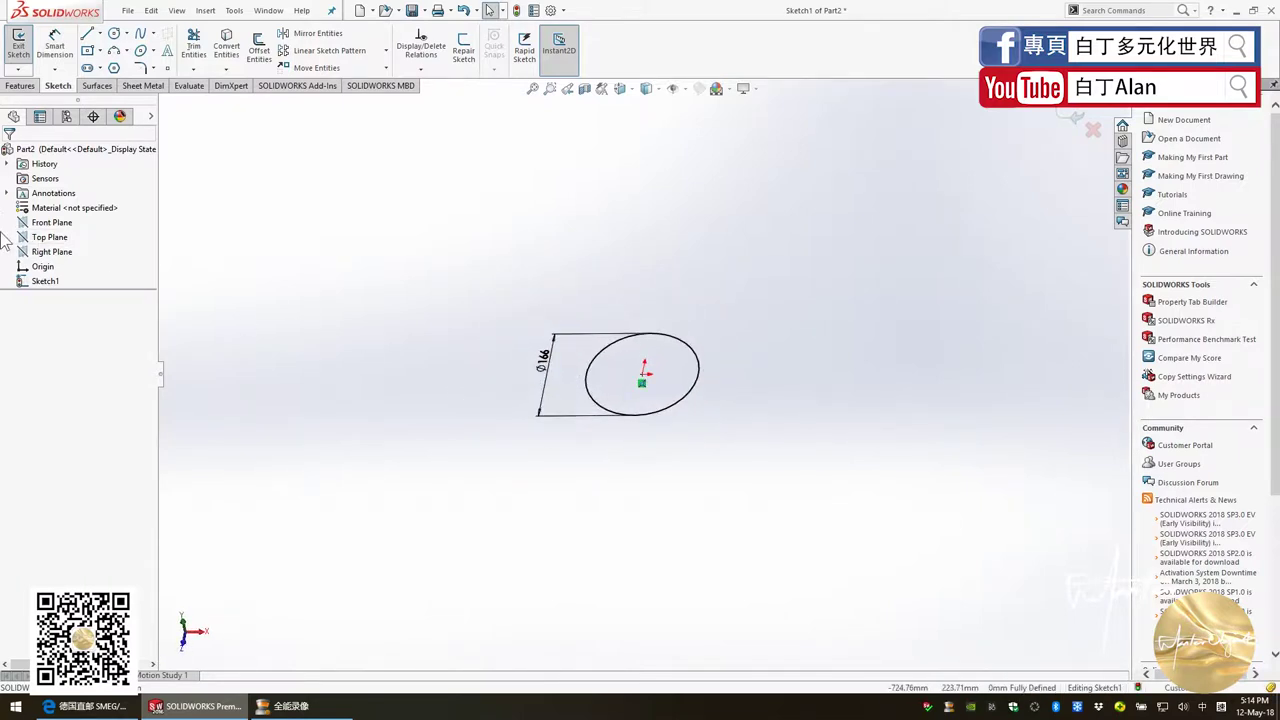
click(52, 224)
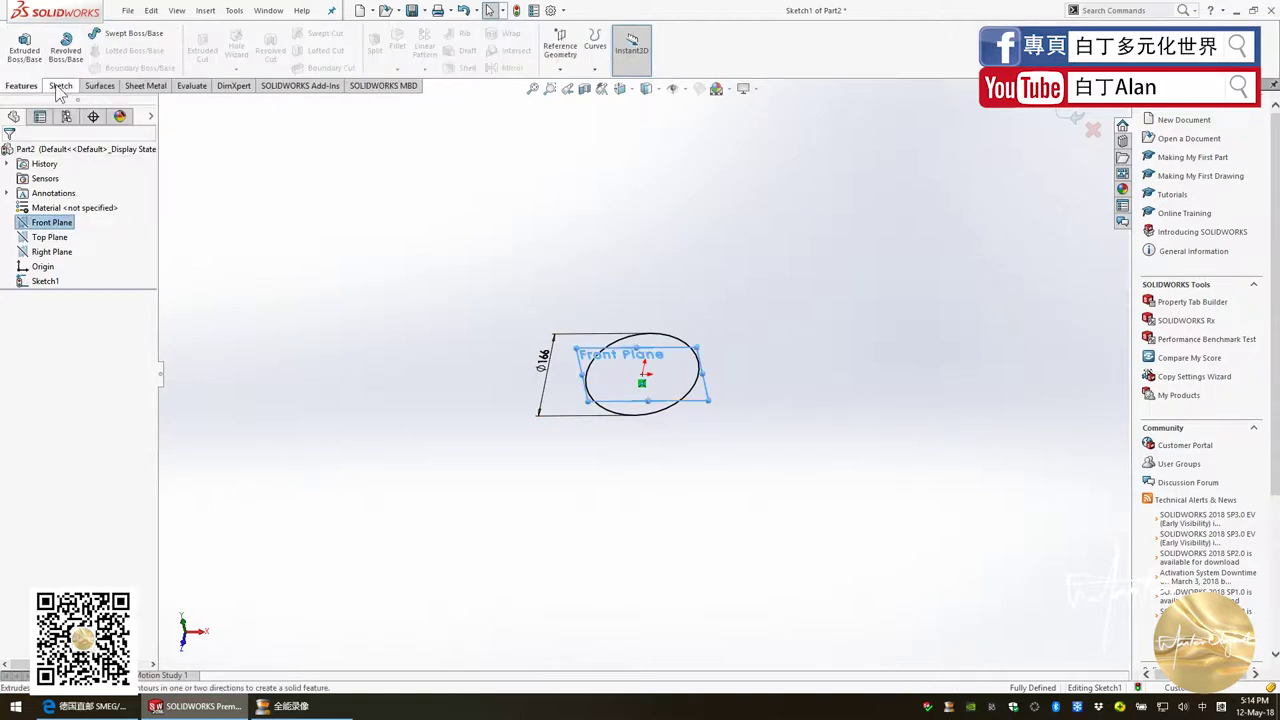
click(1075, 117)
click(18, 45)
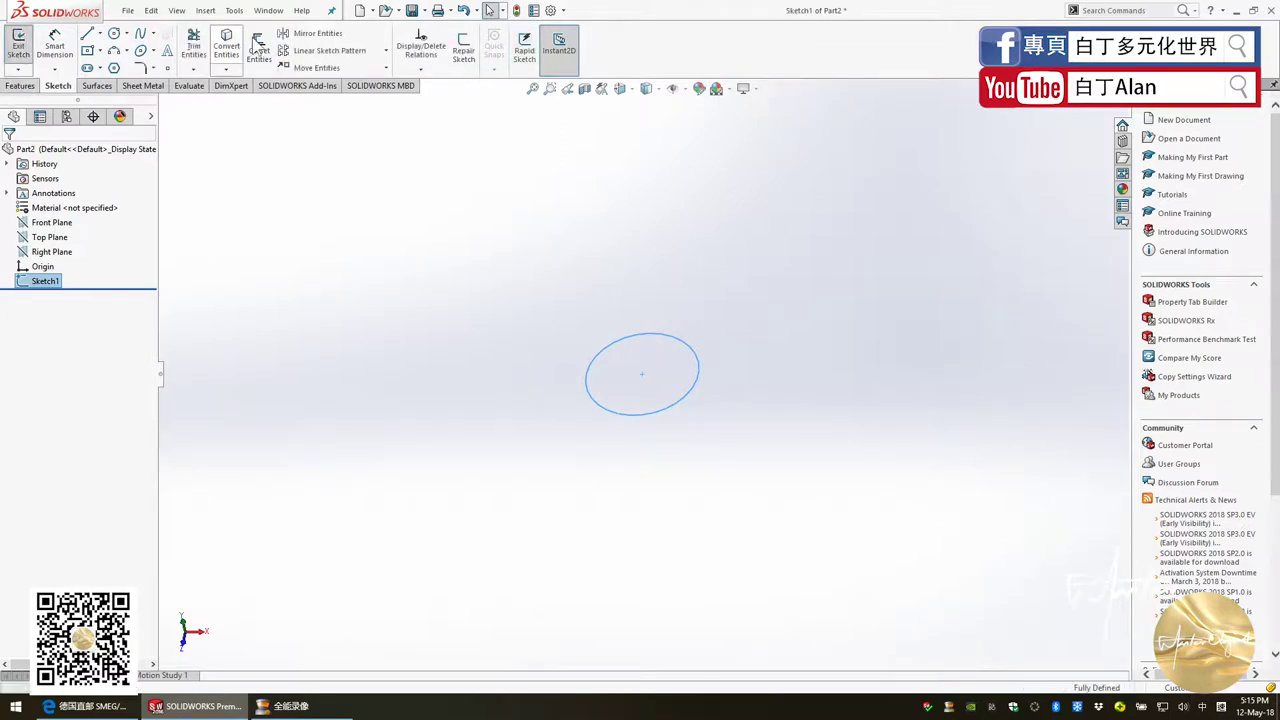
click(234, 10)
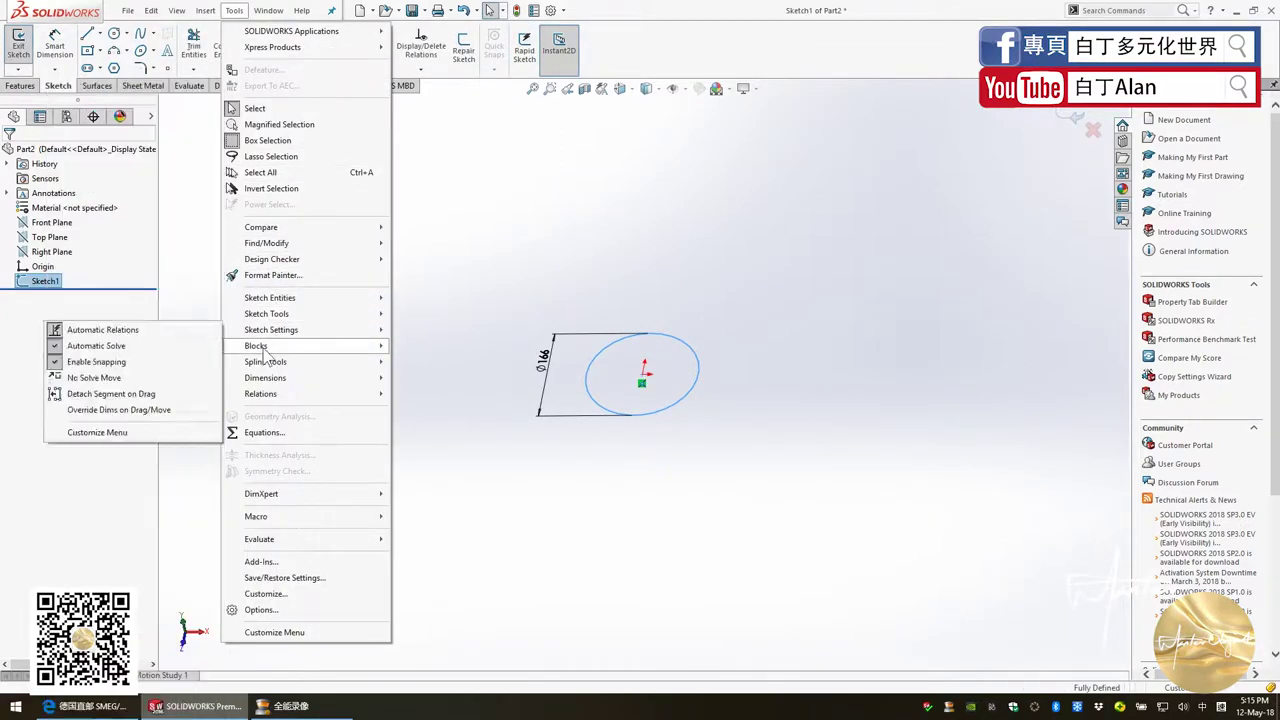
mouse_move(266, 313)
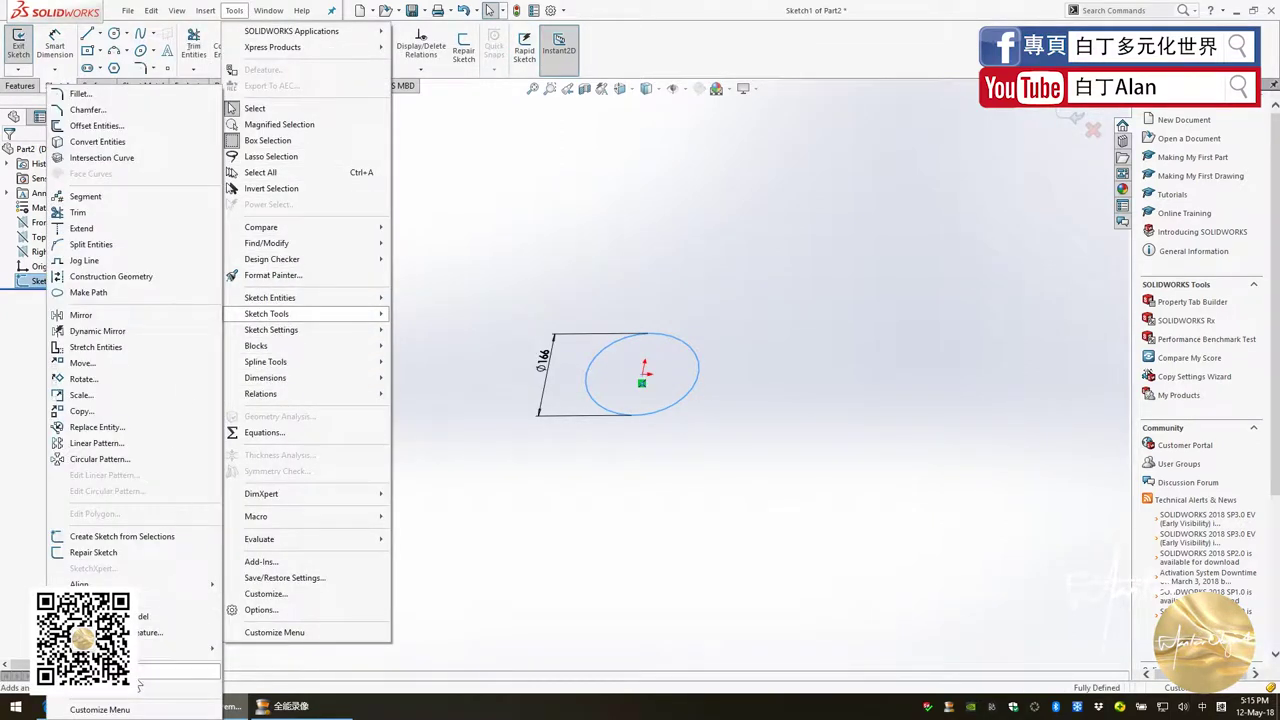
Cancel the sketch picture attempt and exit Sketch1, discarding those changes
click(455, 575)
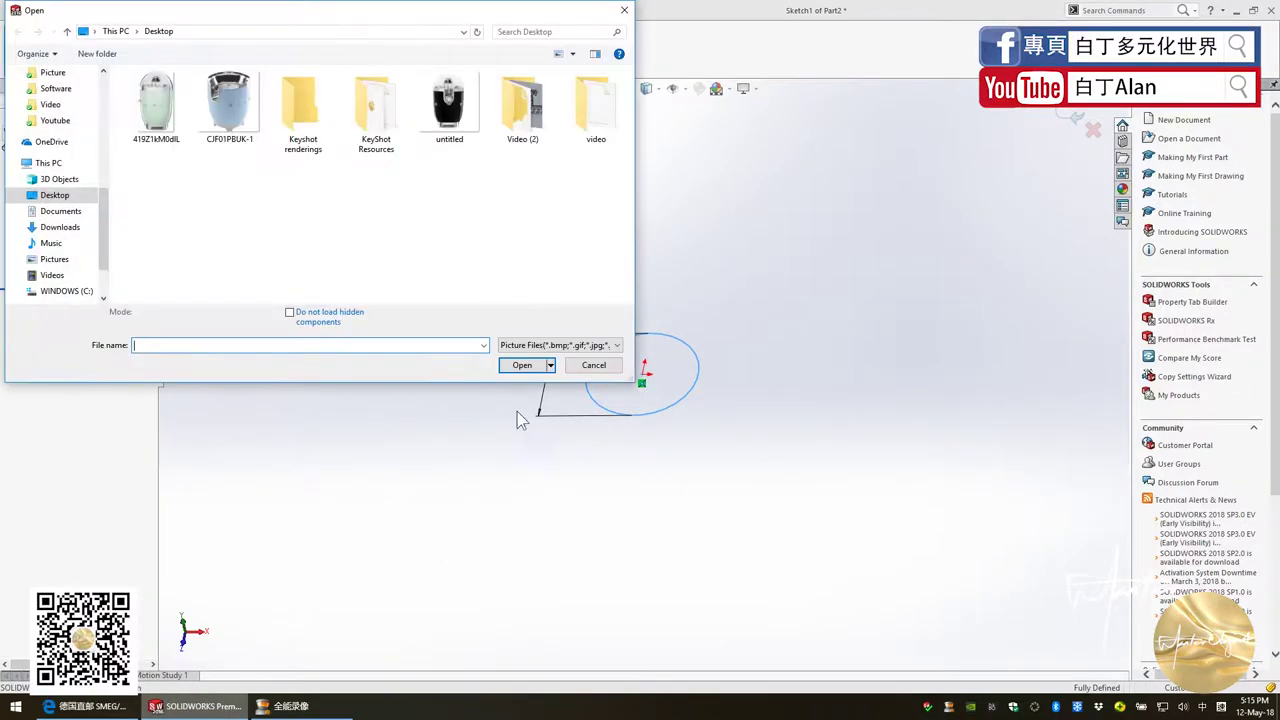
key(Escape)
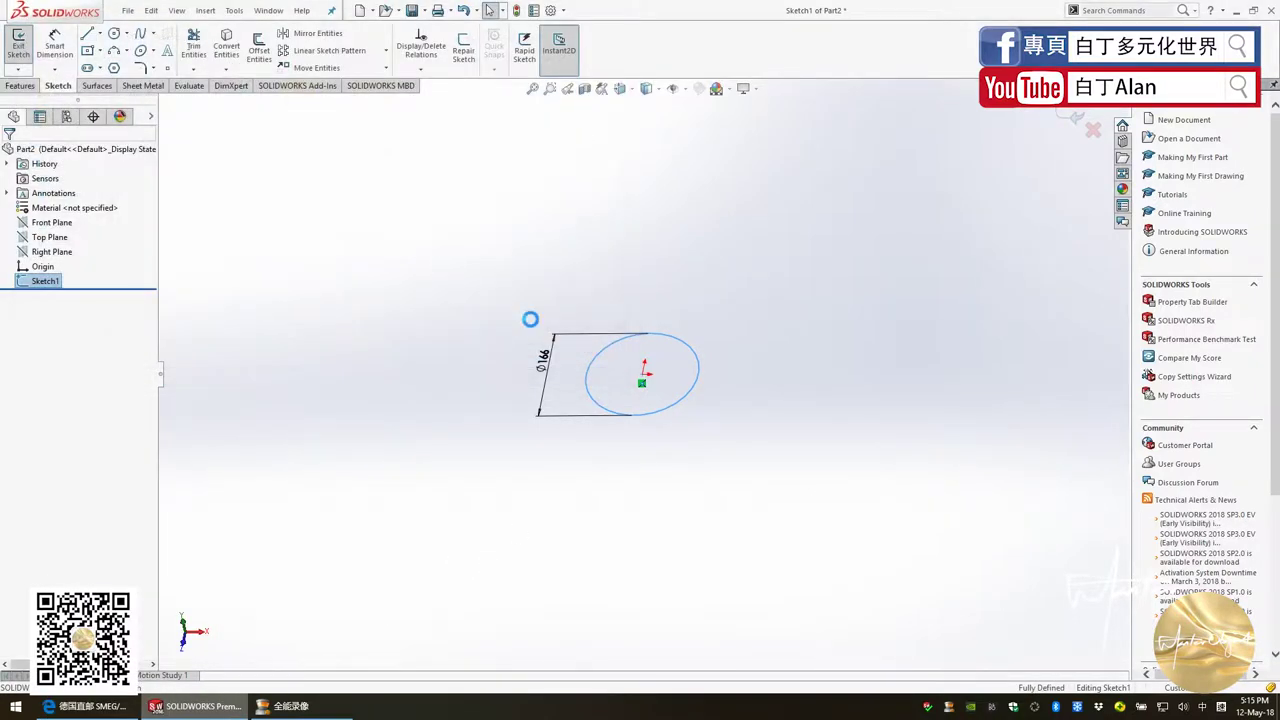
key(ctrl+5)
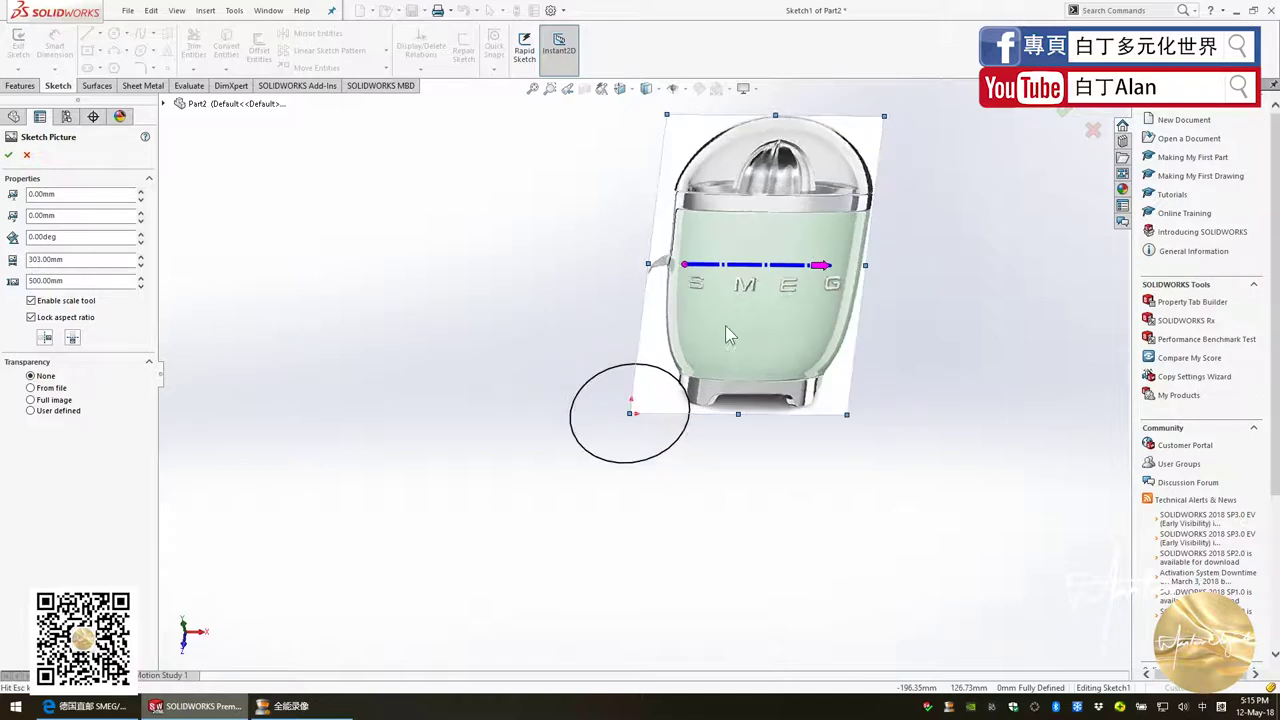
click(1066, 114)
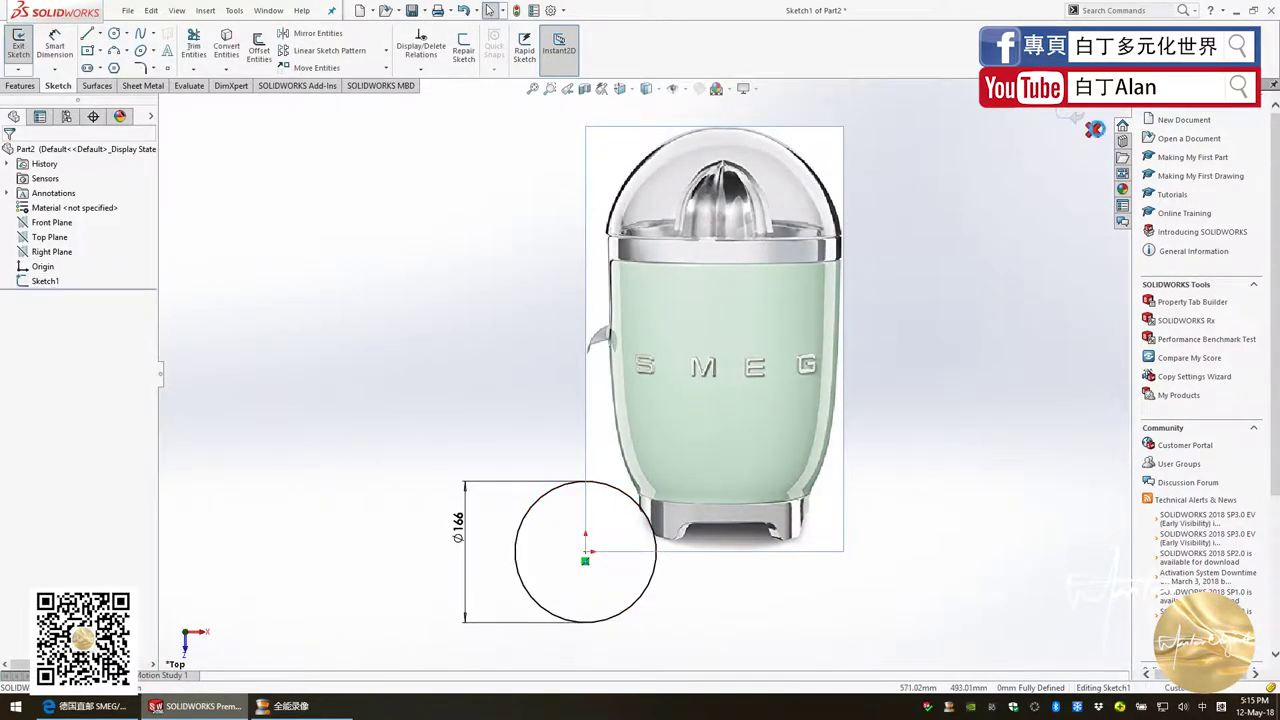
click(1093, 130)
click(656, 359)
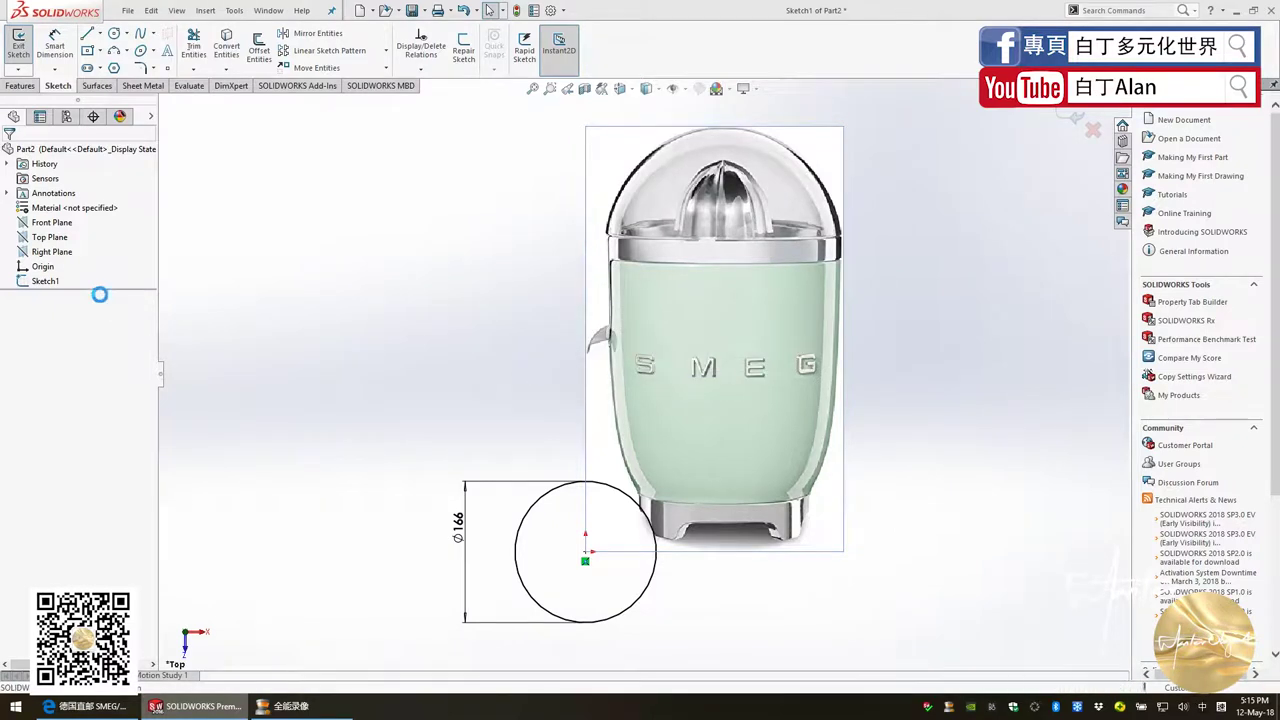
Select Sketch1 and close it, keeping the Ø166 base circle
click(45, 281)
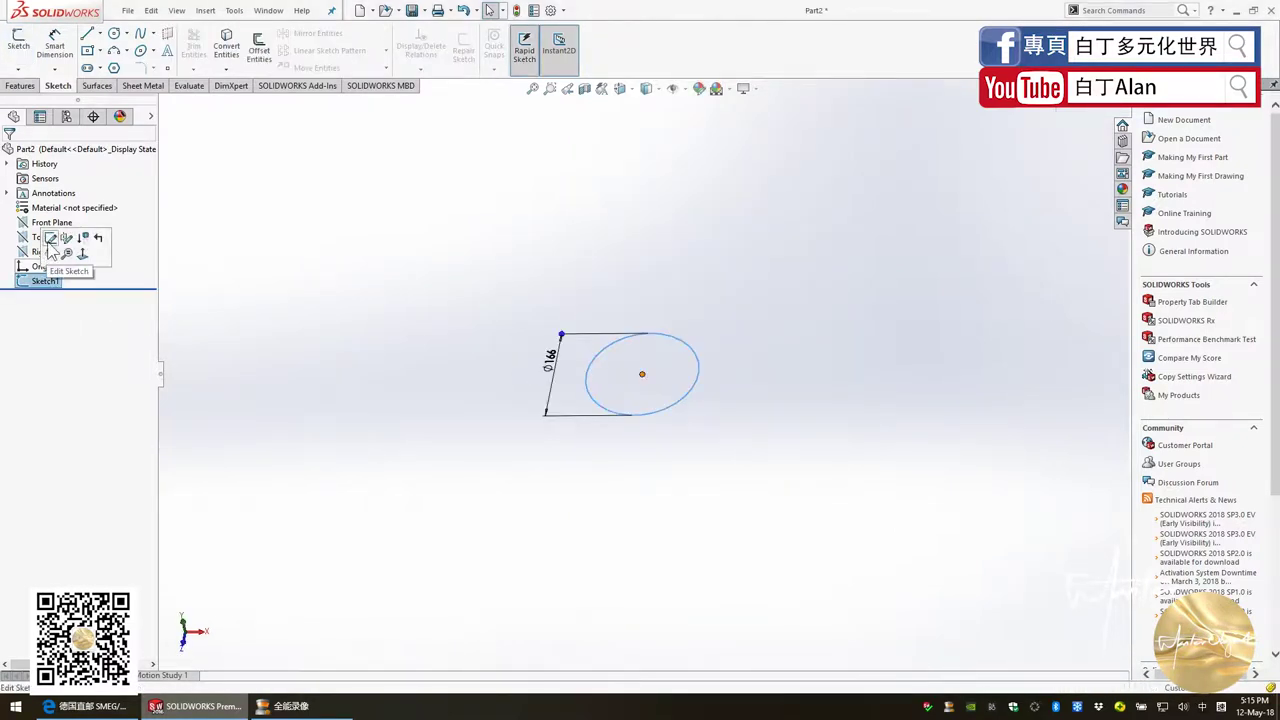
click(66, 239)
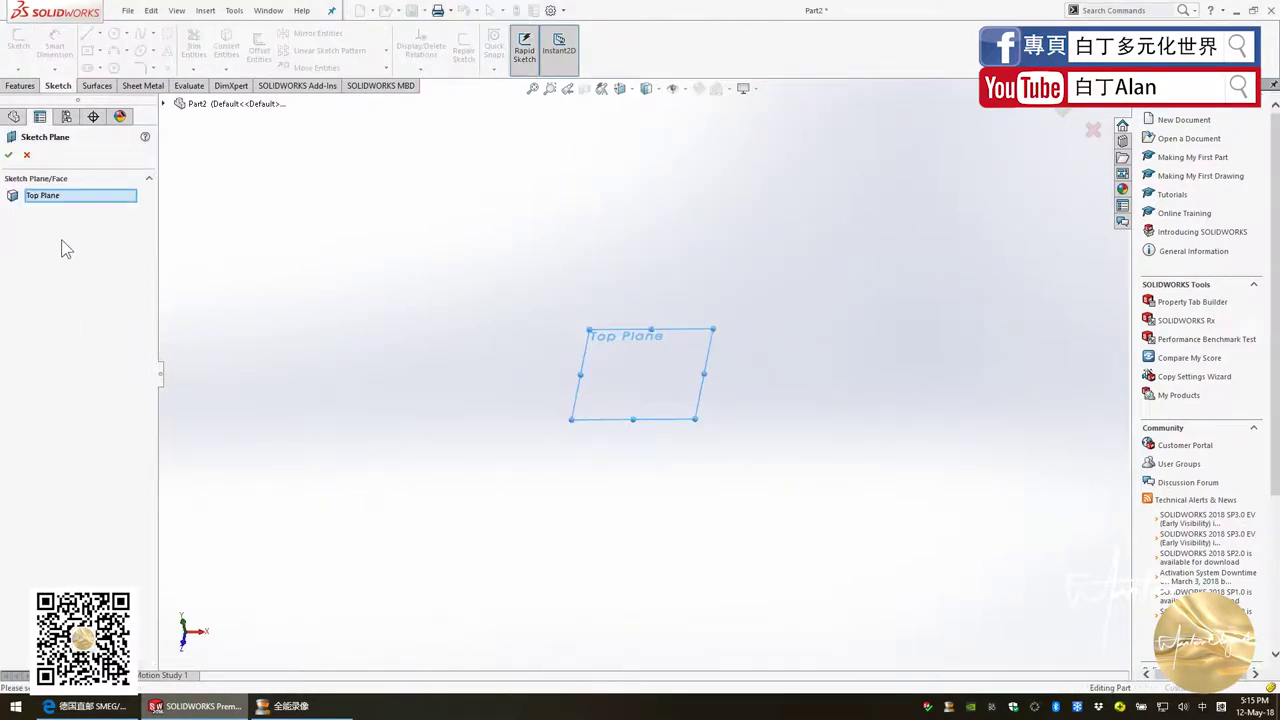
click(20, 85)
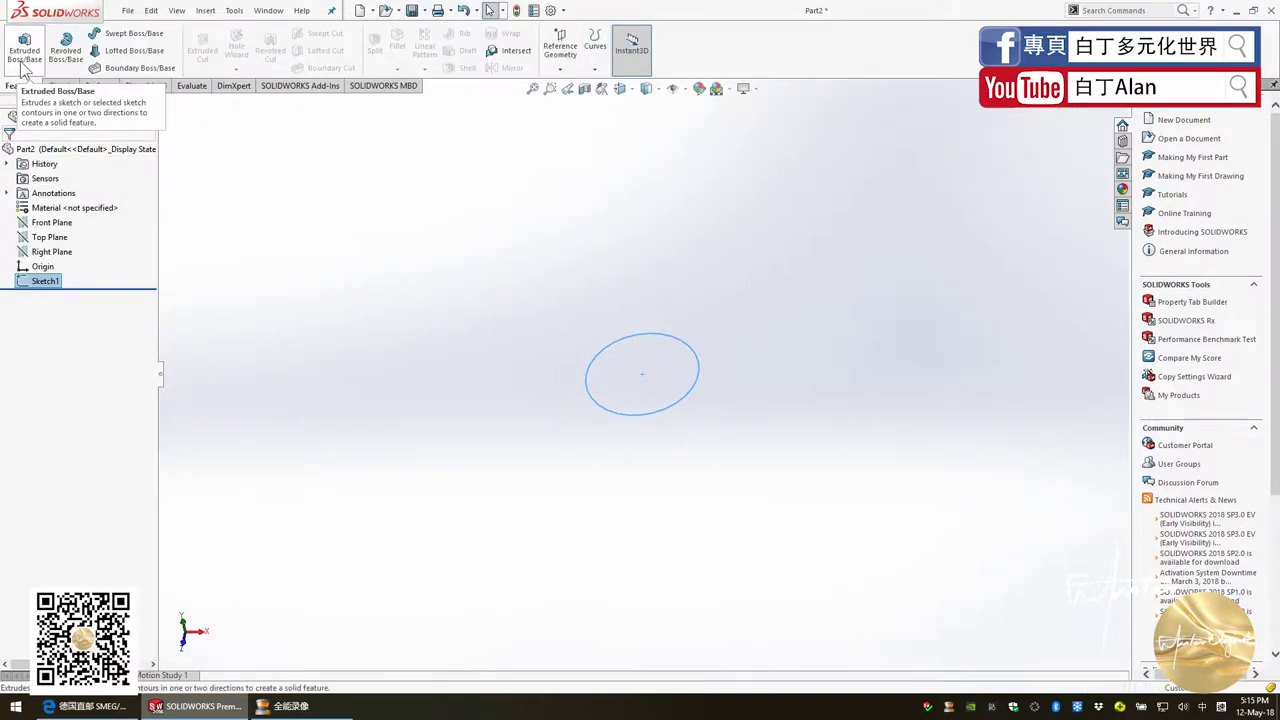
Start a new sketch on the Front Plane
click(52, 222)
middle_drag(586, 437, 550, 438)
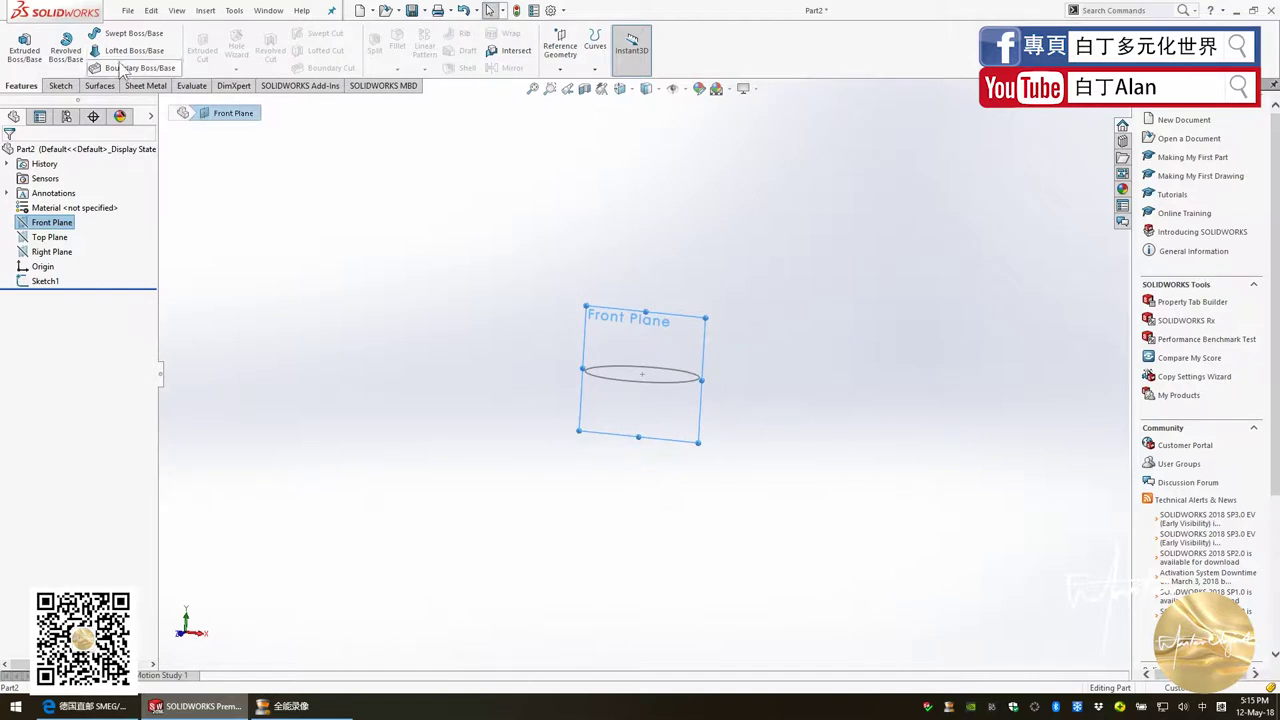
click(58, 85)
click(18, 45)
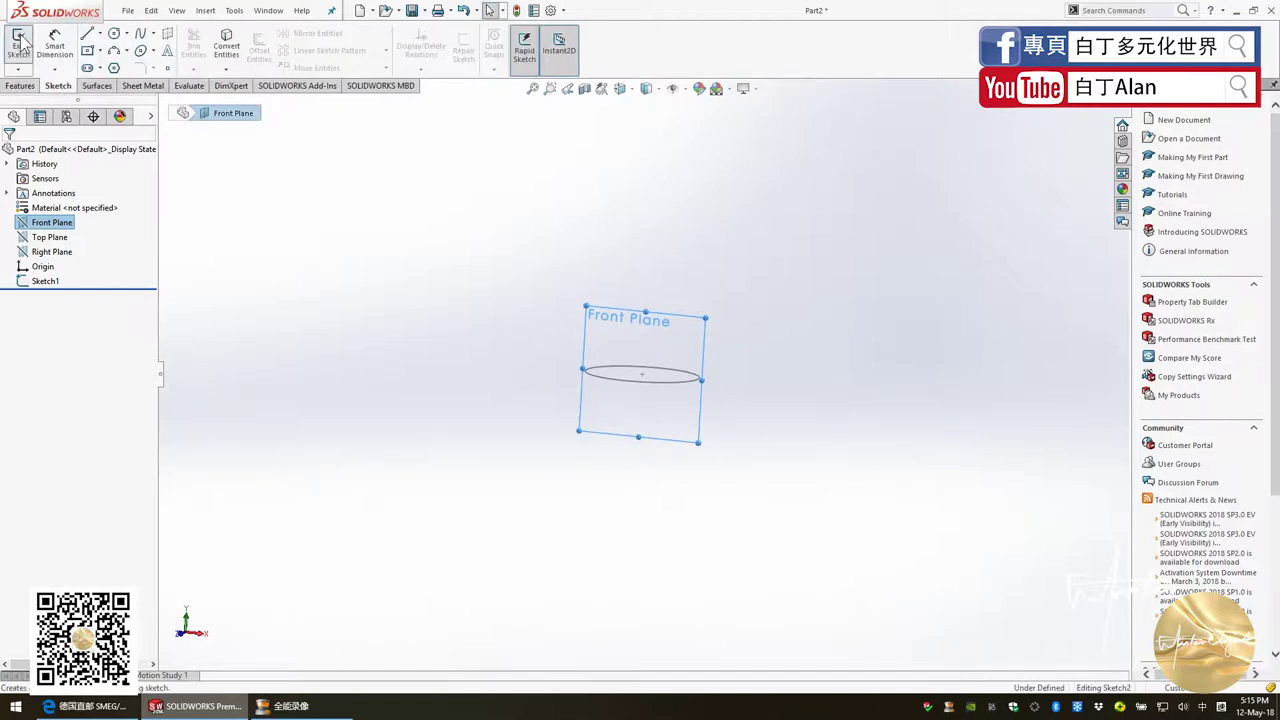
Insert the juicer photo 419Z1kM0dlL from the Desktop as a sketch picture
click(216, 12)
click(218, 14)
click(234, 12)
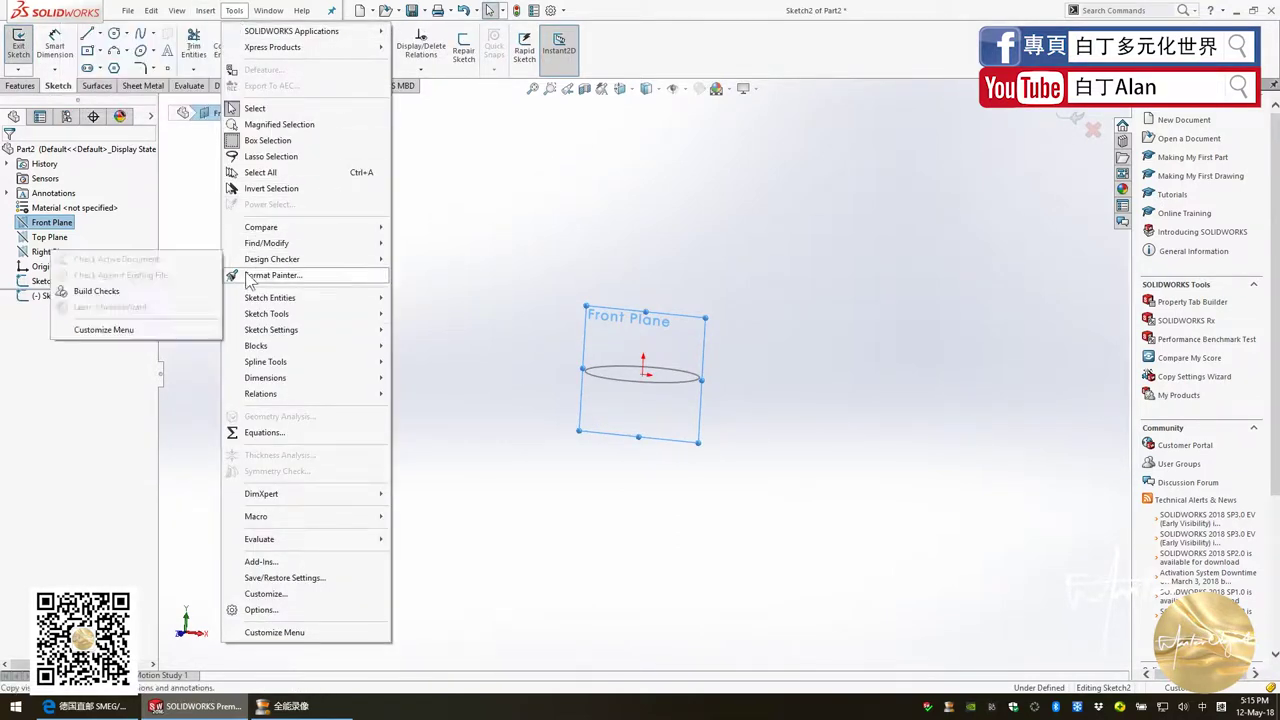
mouse_move(267, 313)
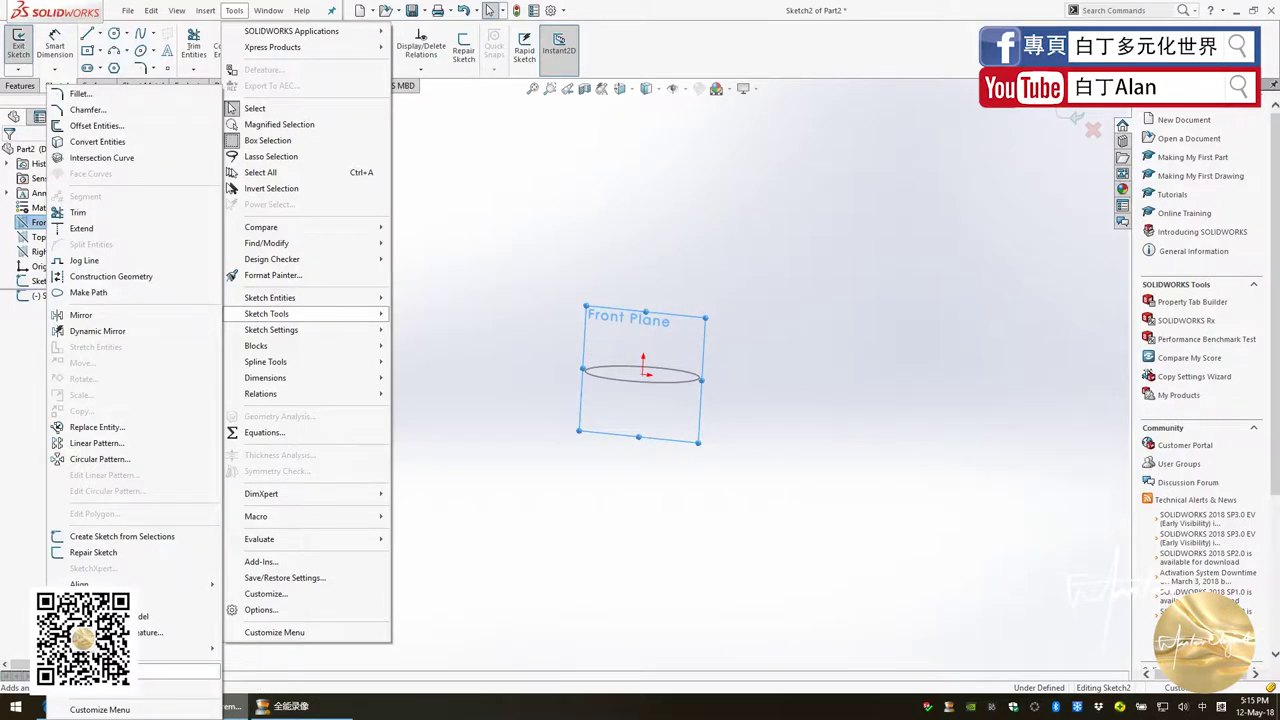
click(170, 671)
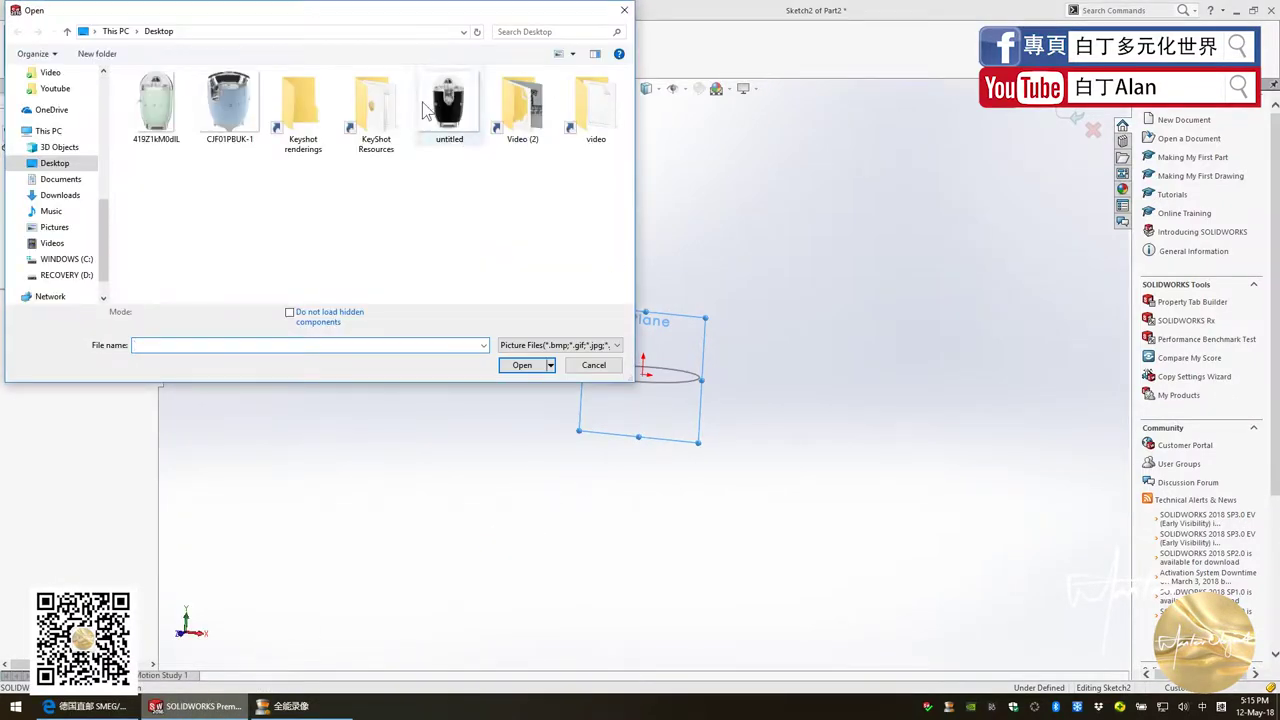
click(143, 106)
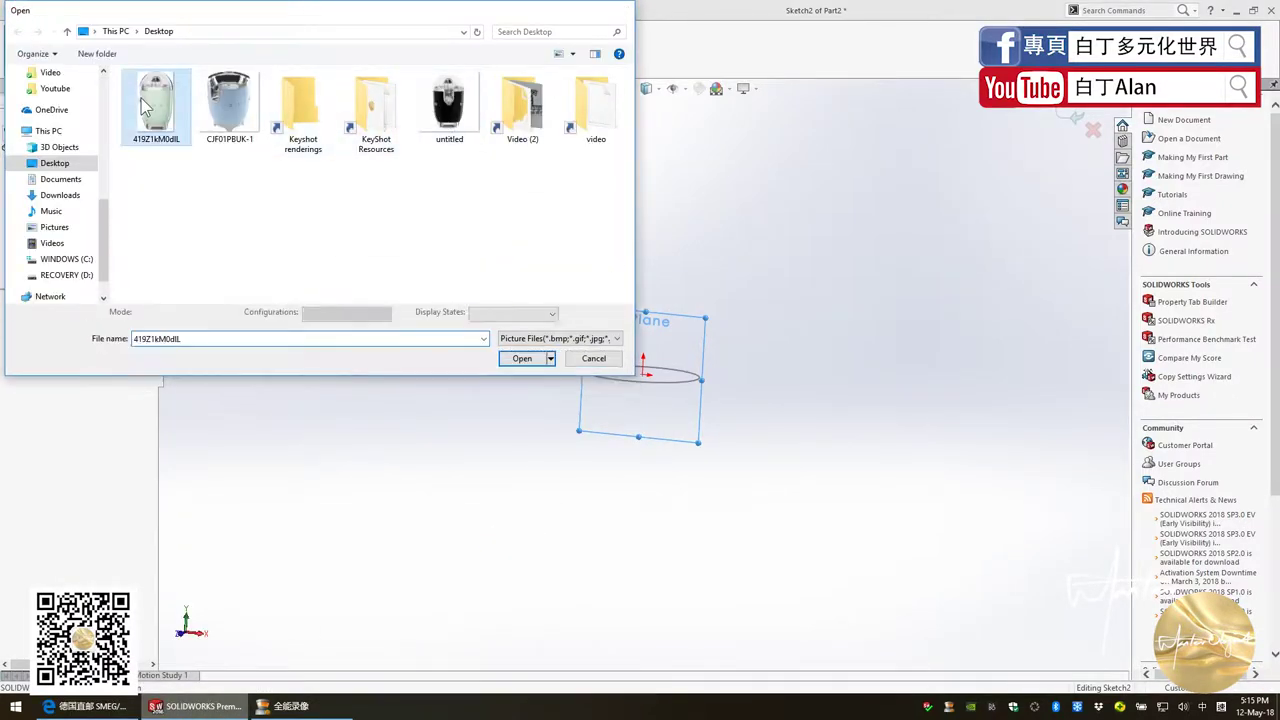
double_click(143, 106)
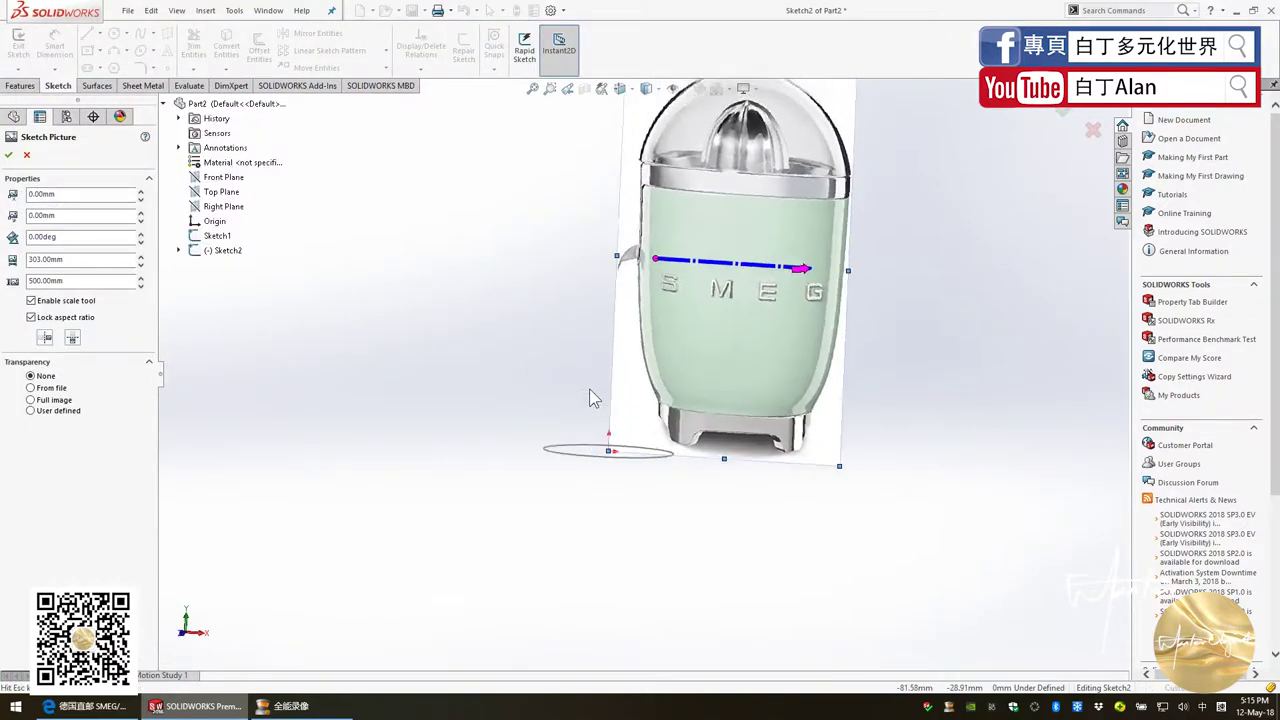
Move the juicer picture down-left and shrink it to about 214 × 353 mm
drag(712, 446, 645, 581)
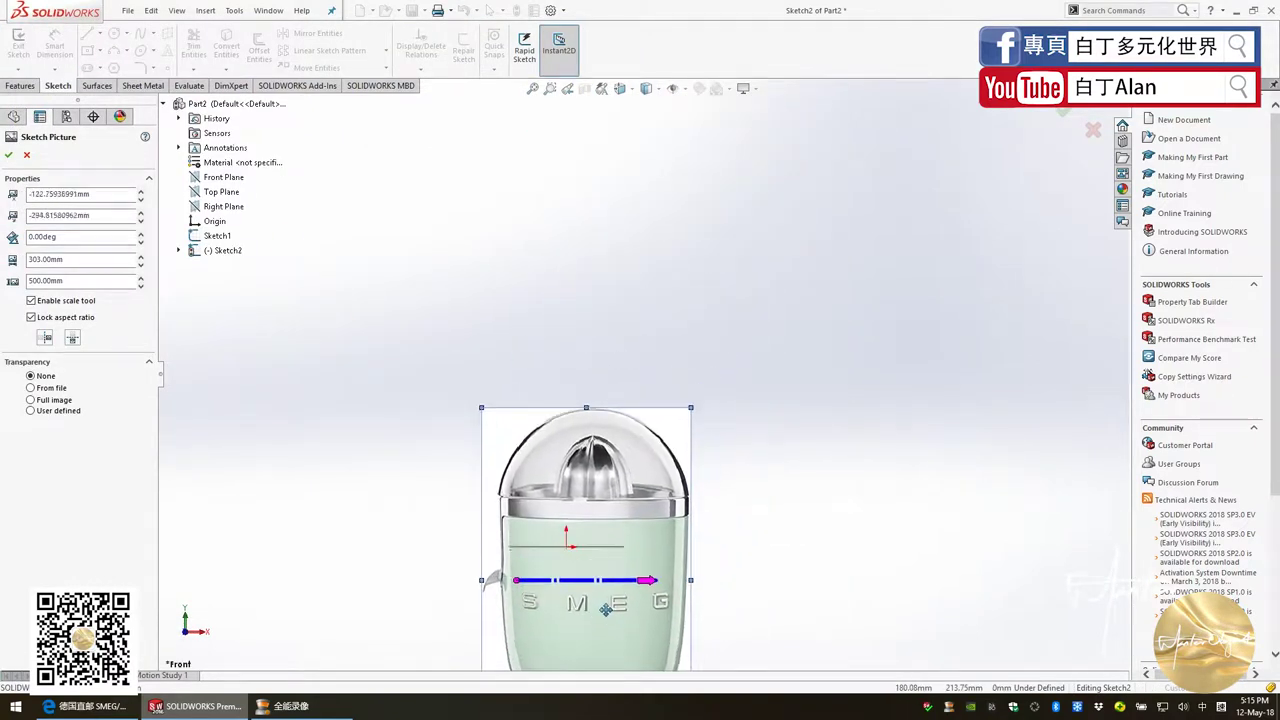
scroll(655, 380, down, 2)
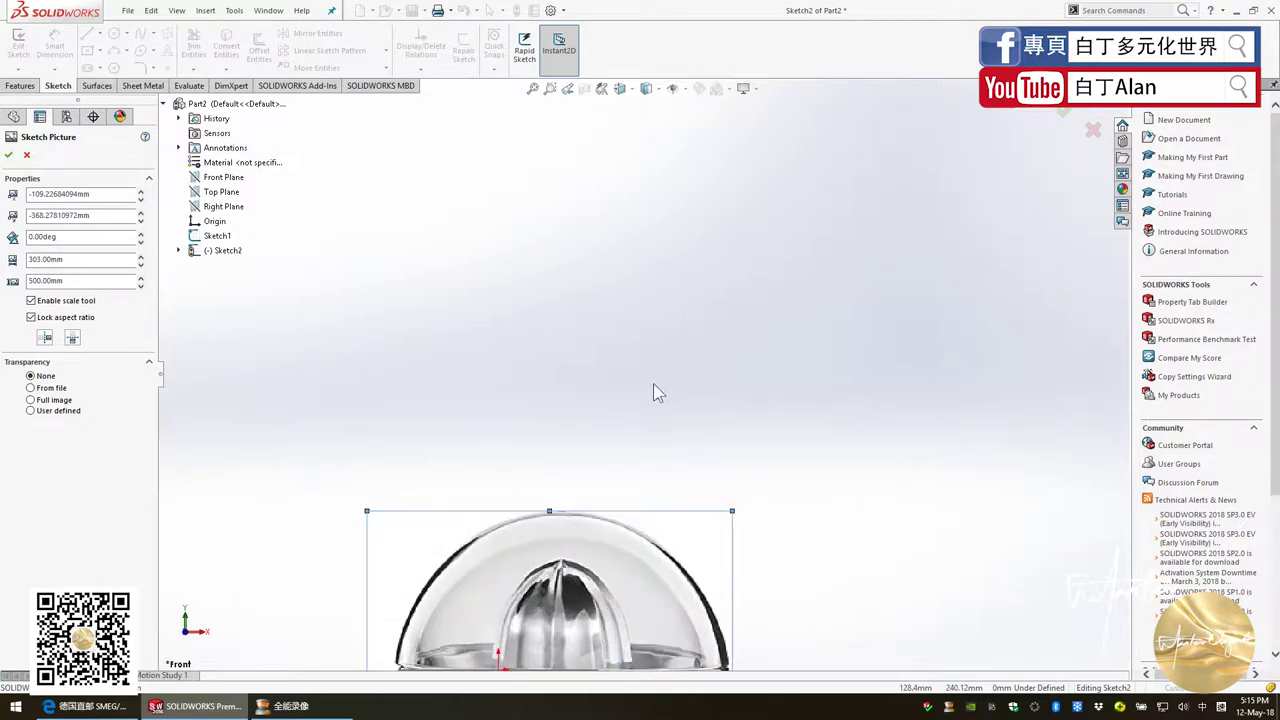
scroll(660, 400, up, 4)
scroll(667, 425, up, 1)
drag(668, 412, 634, 457)
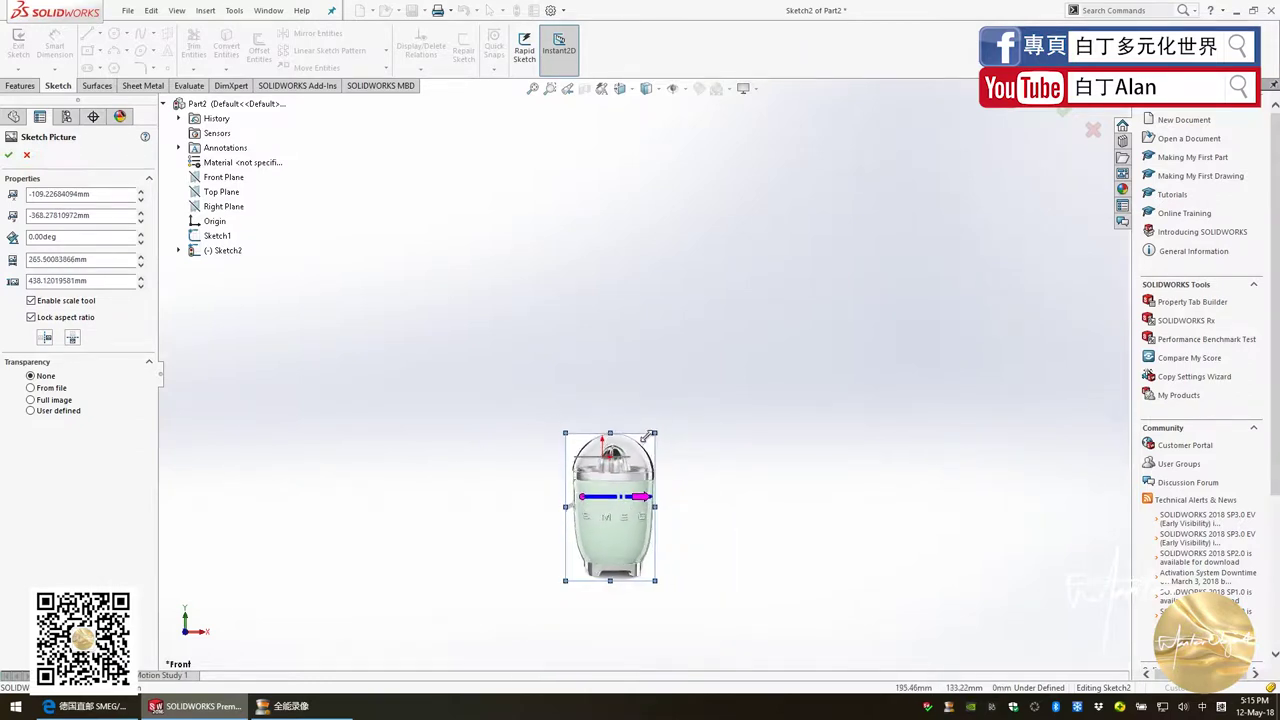
Reposition and fine-tune the picture to about 183.7 × 303.2 mm, base circle at the lid rim
scroll(622, 436, up, 1)
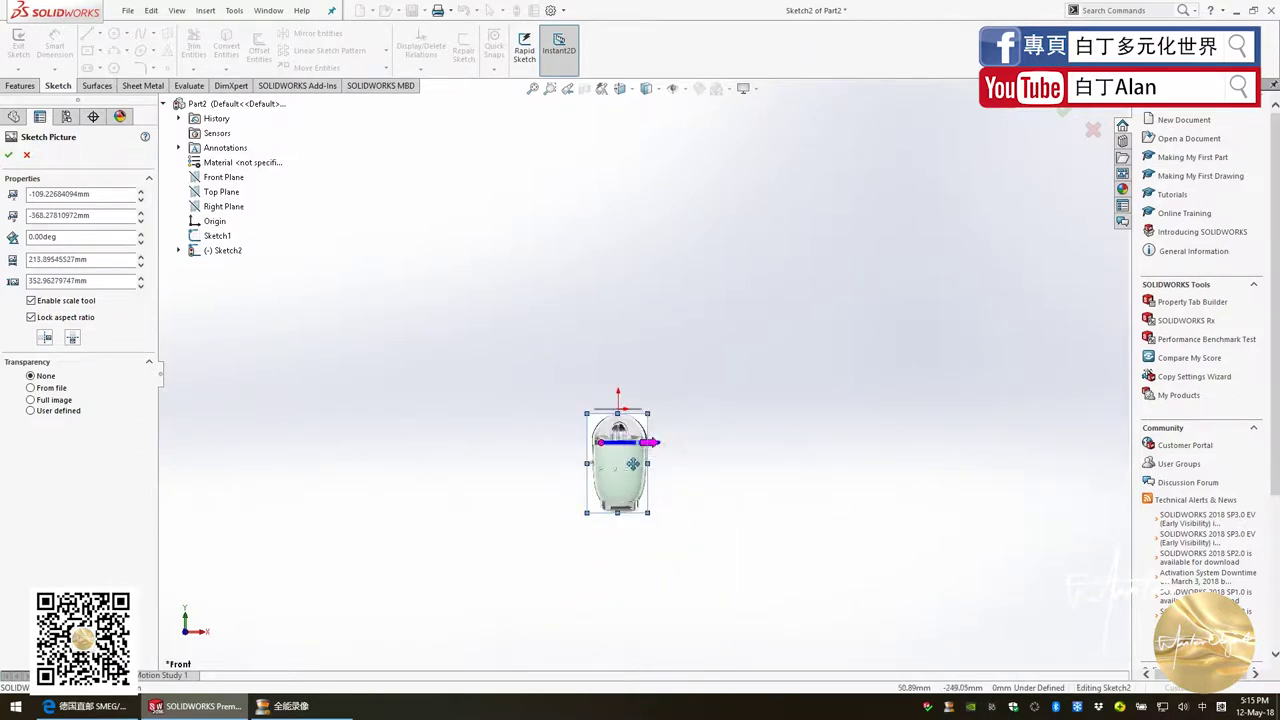
scroll(622, 436, down, 4)
drag(622, 420, 614, 321)
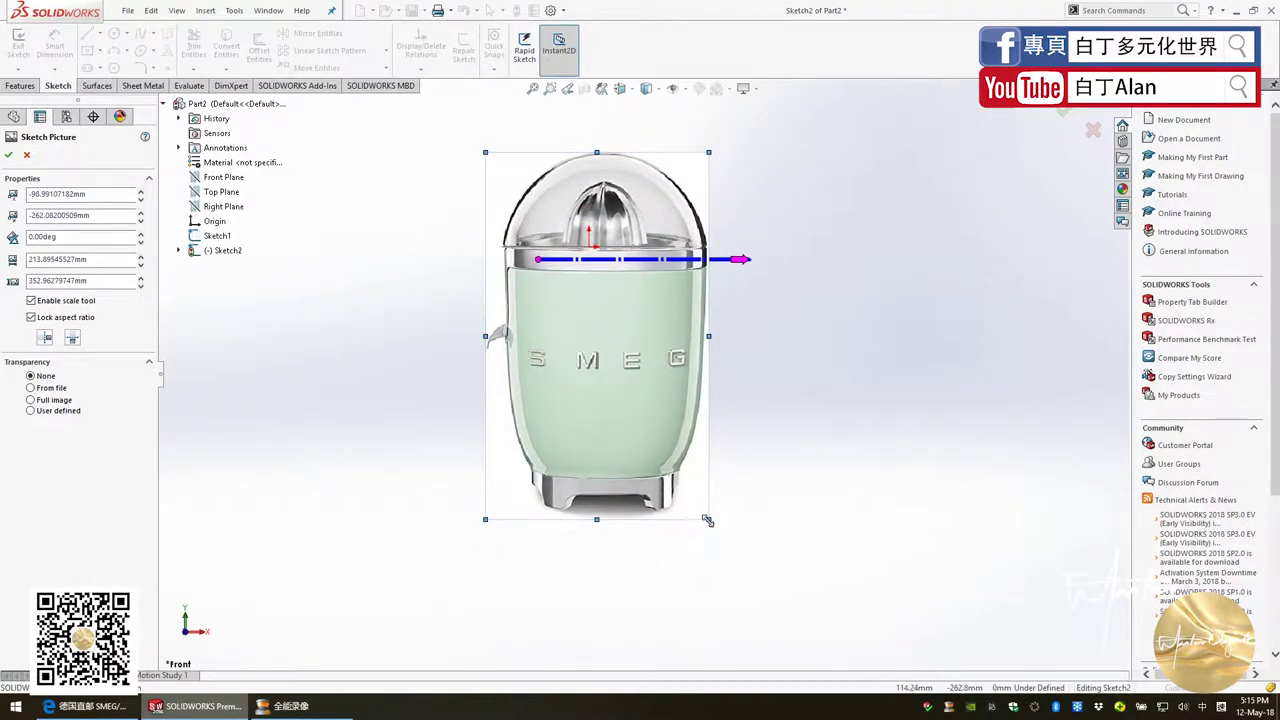
drag(707, 520, 675, 471)
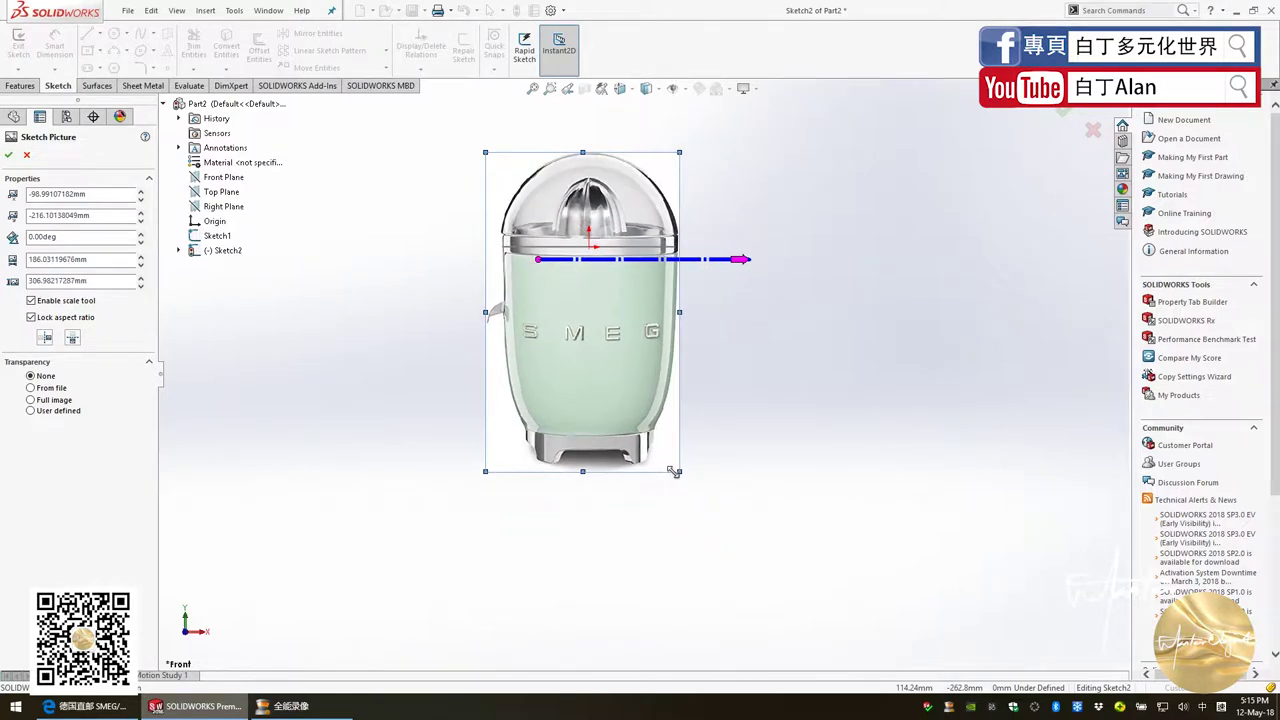
drag(561, 326, 561, 338)
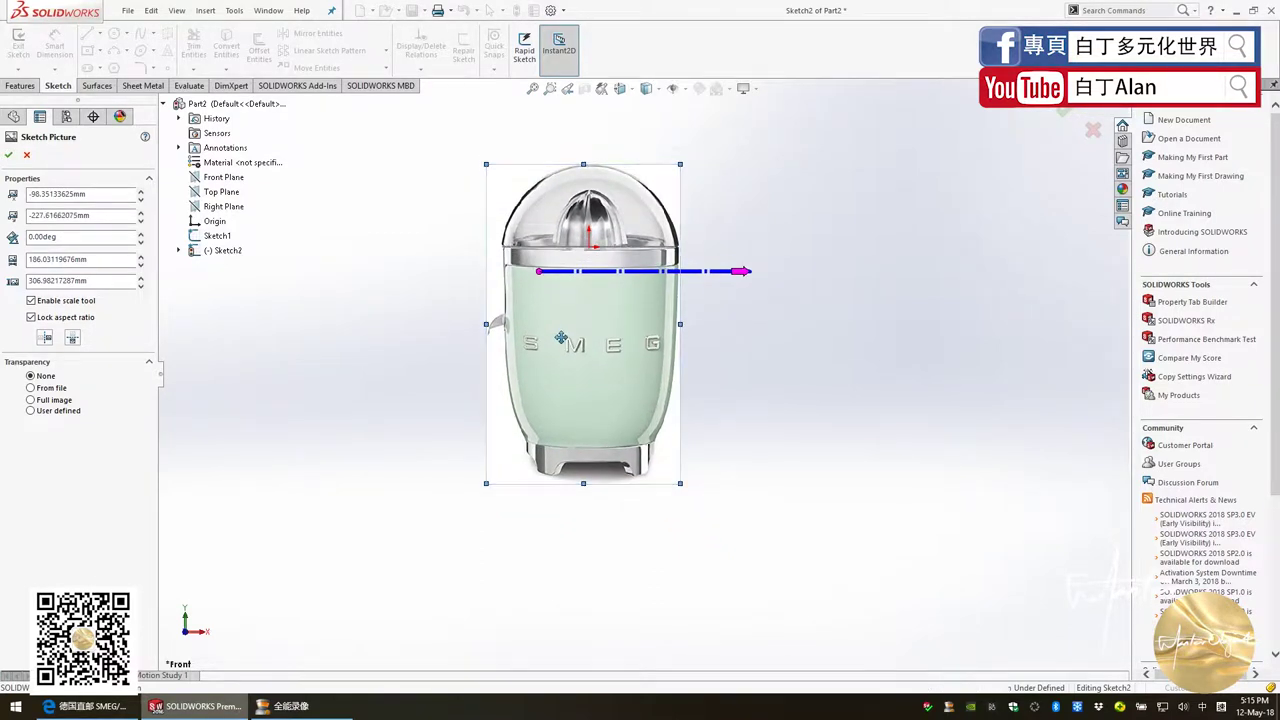
scroll(599, 213, down, 2)
scroll(693, 213, down, 3)
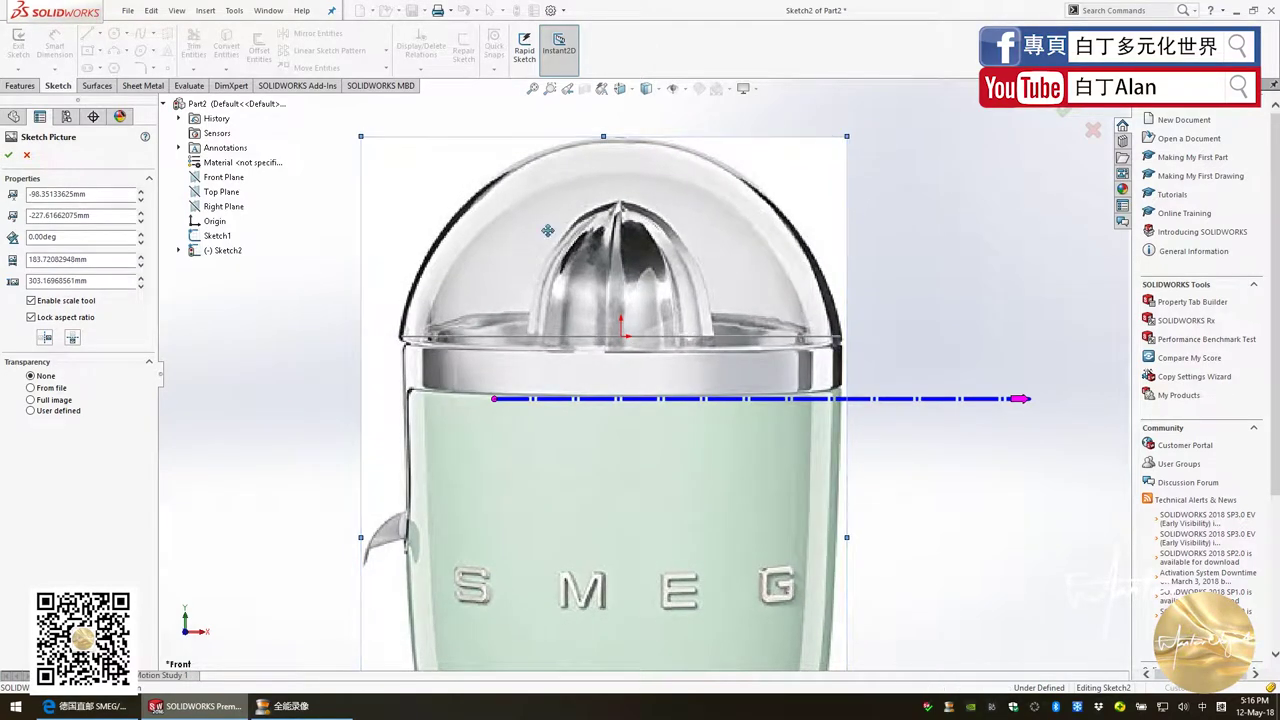
drag(553, 221, 559, 223)
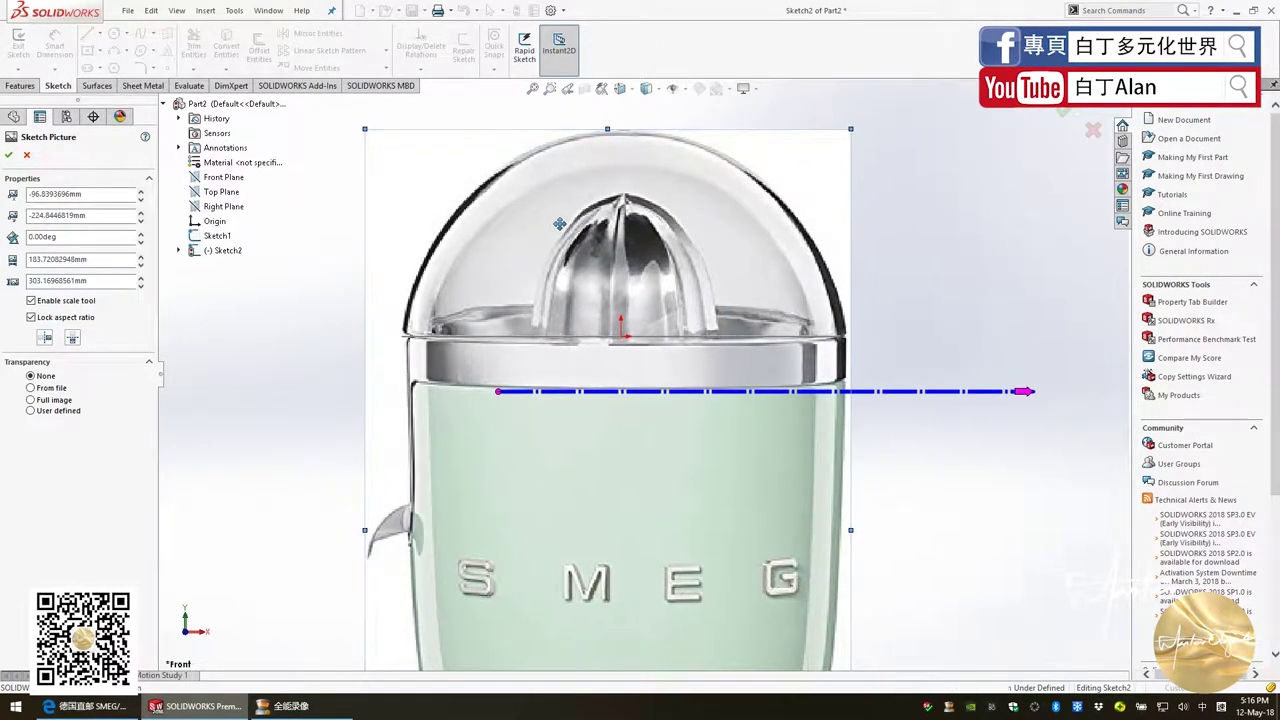
Accept the sketch picture placement and close the picture sketch
click(9, 156)
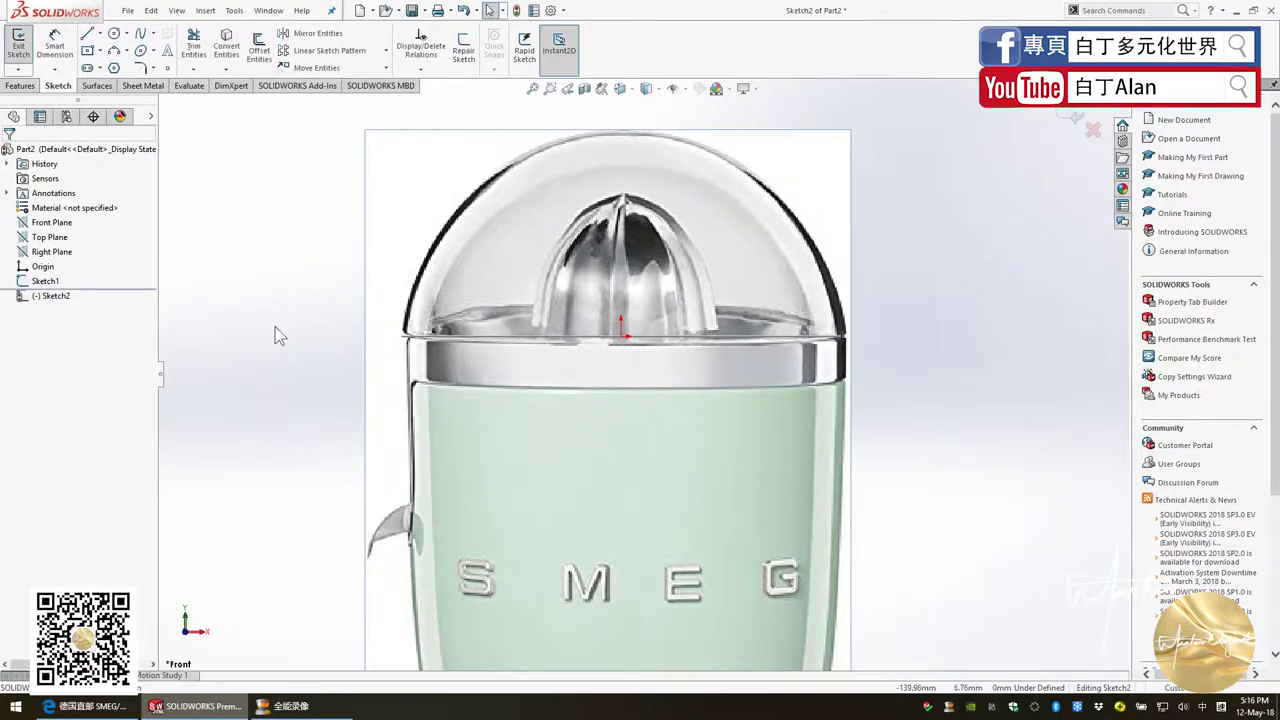
scroll(645, 379, up, 1)
click(1076, 120)
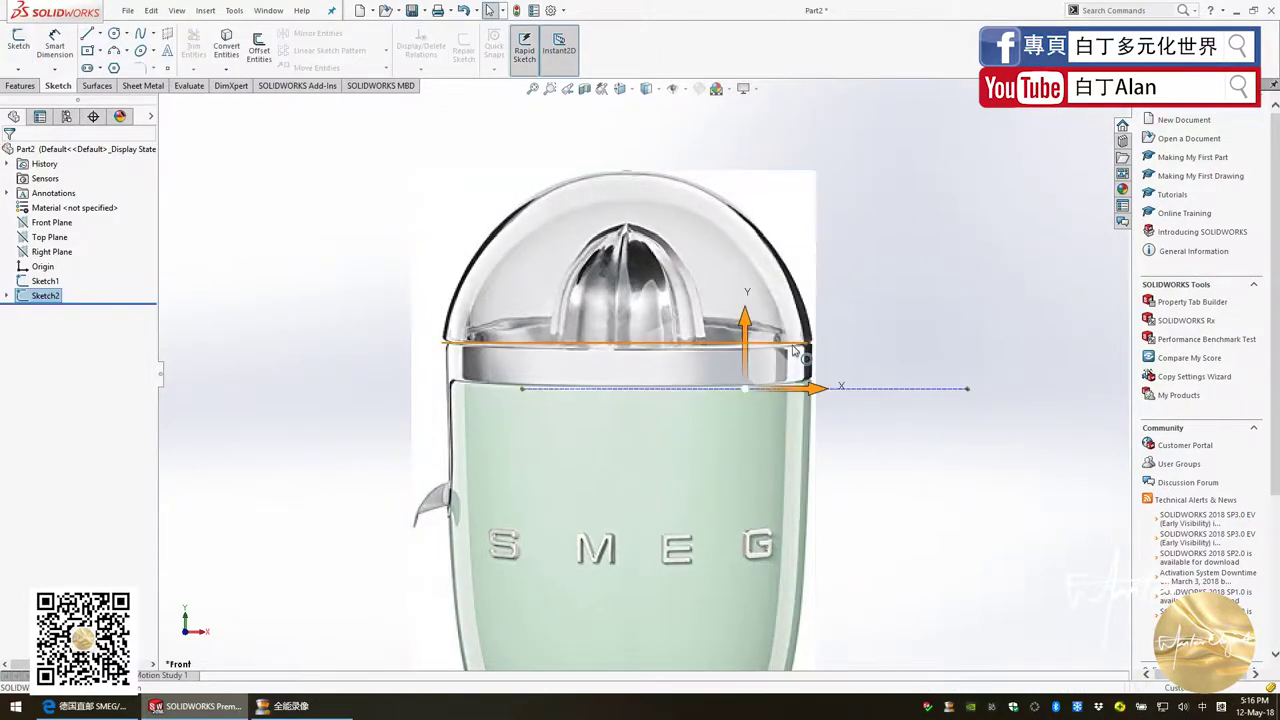
Create Plane1 offset 190 mm below the Top Plane using Flip offset
click(60, 242)
key(ctrl+7)
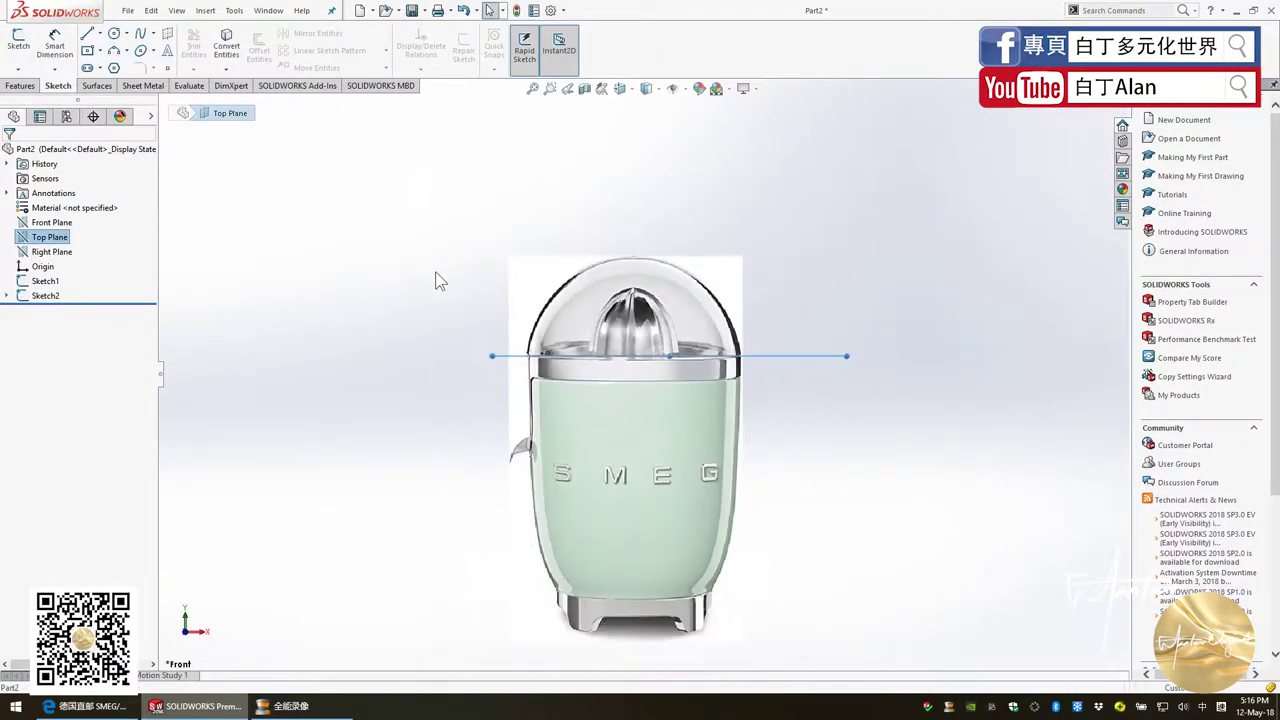
click(20, 86)
click(561, 68)
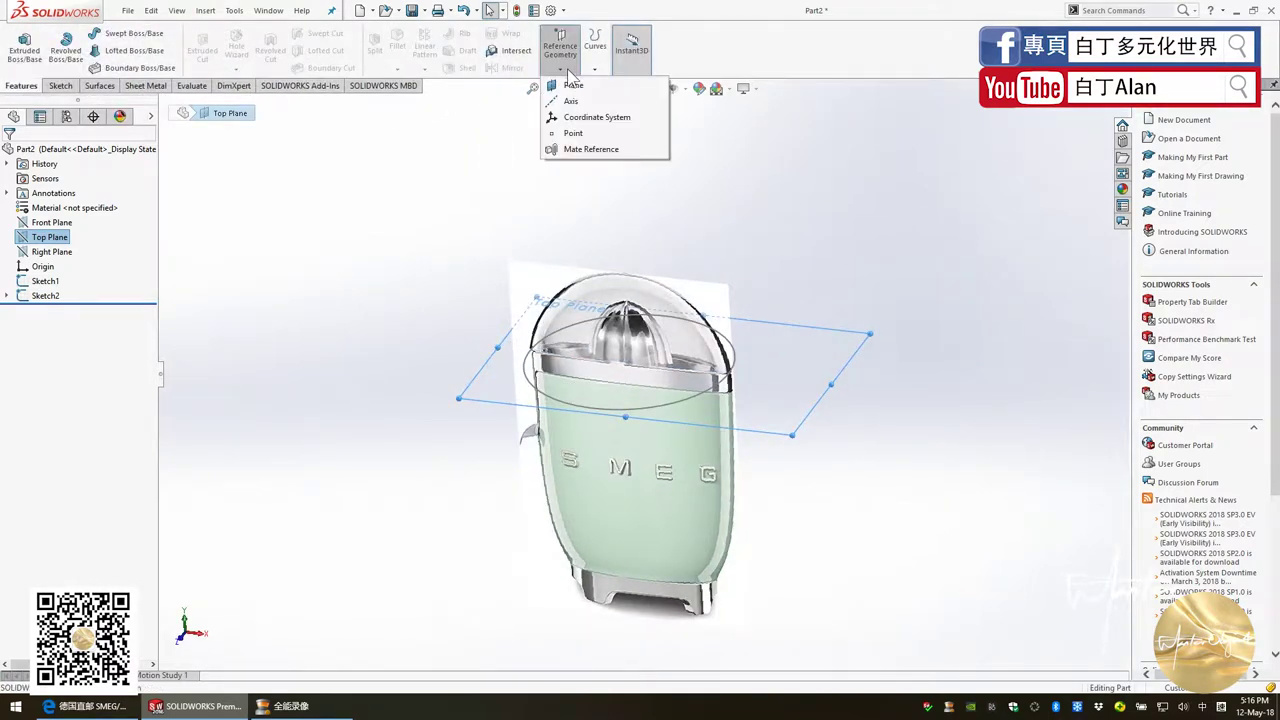
click(573, 85)
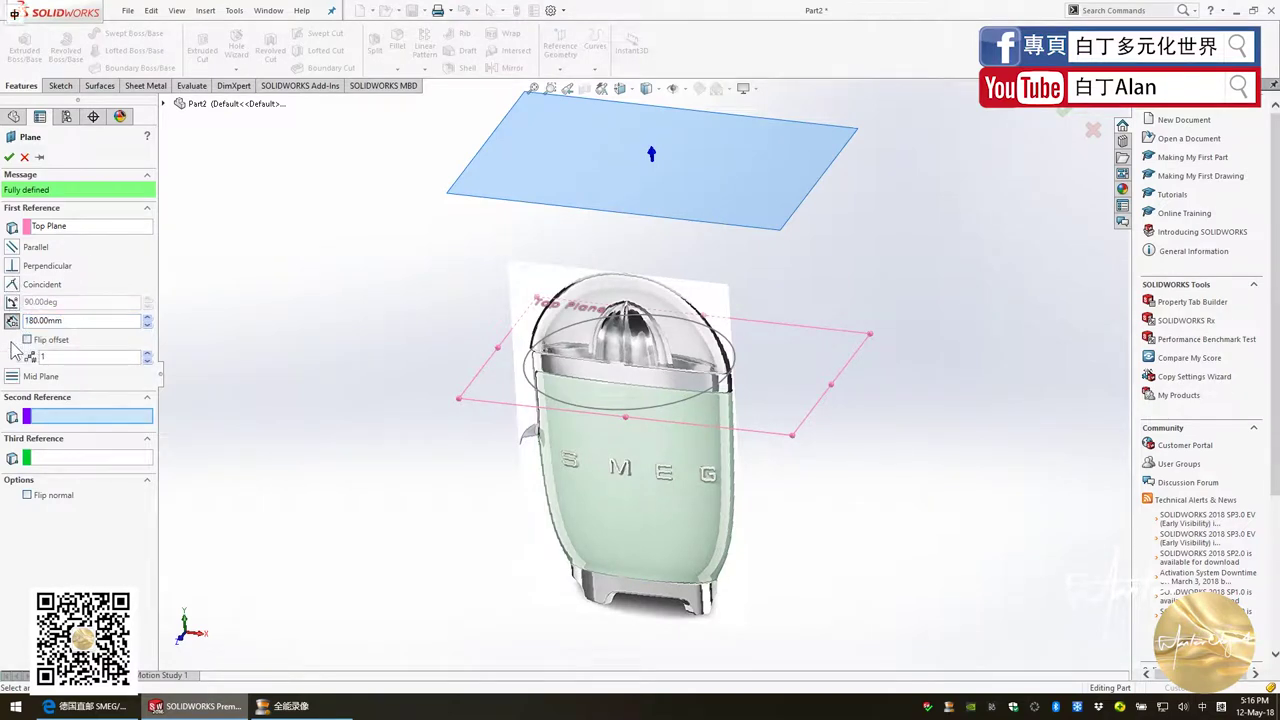
click(27, 340)
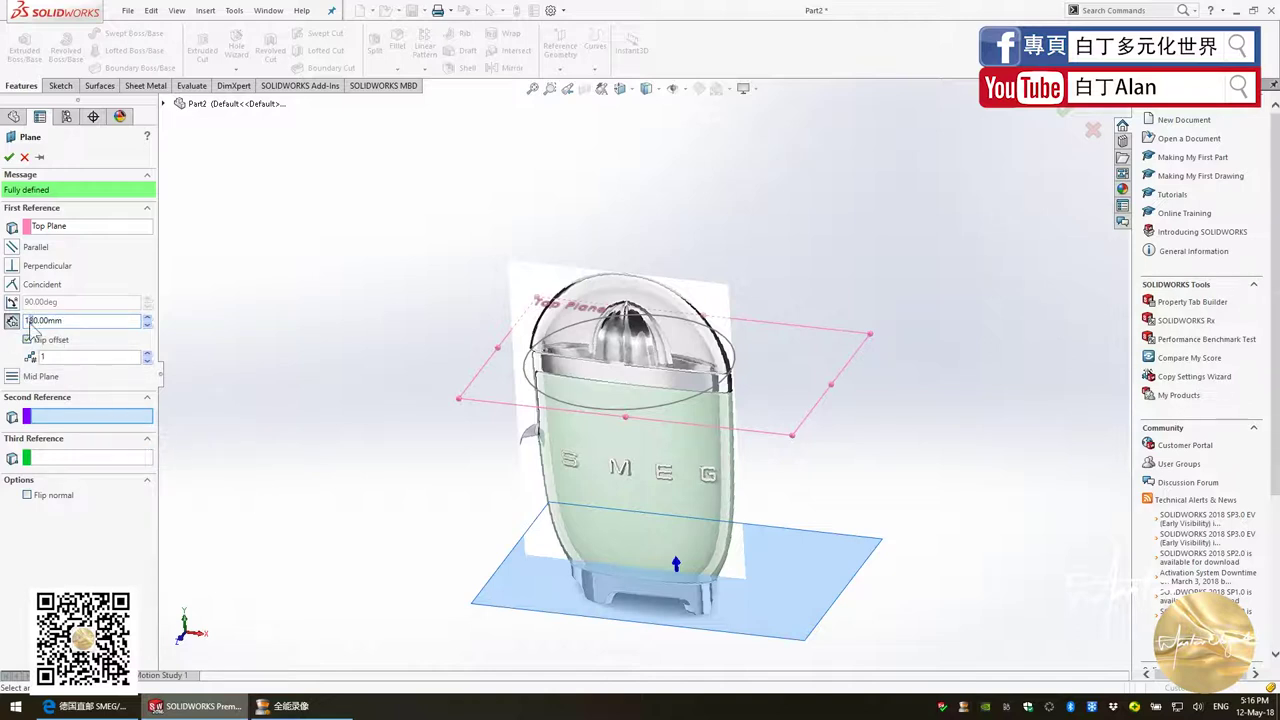
text(9)
click(8, 158)
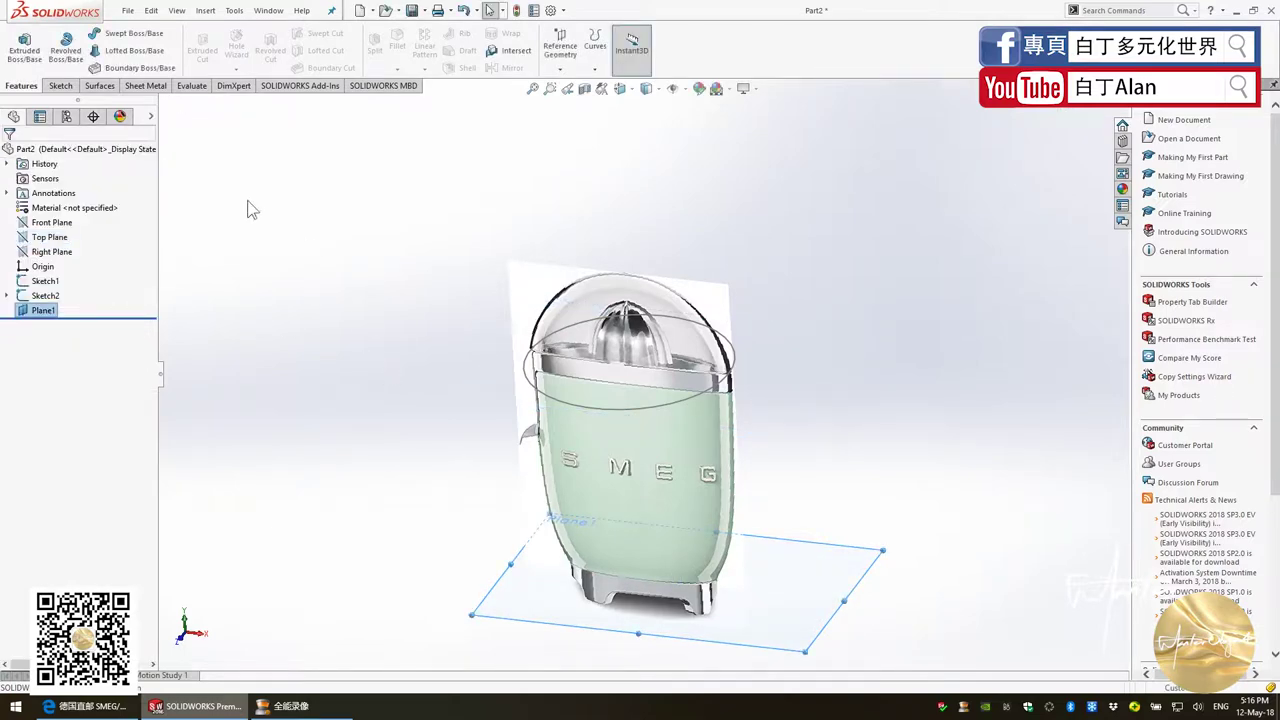
click(62, 86)
Draw a centre rectangle at the origin in a new sketch on Plane1
click(20, 45)
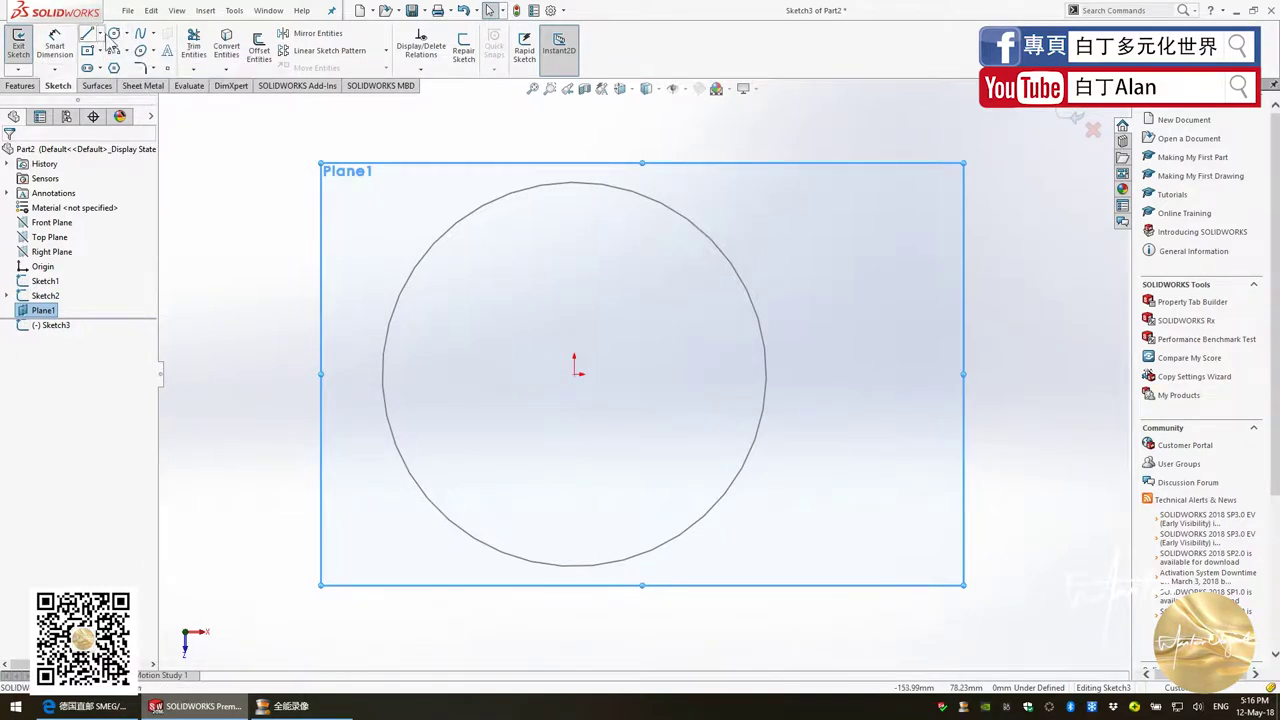
click(114, 34)
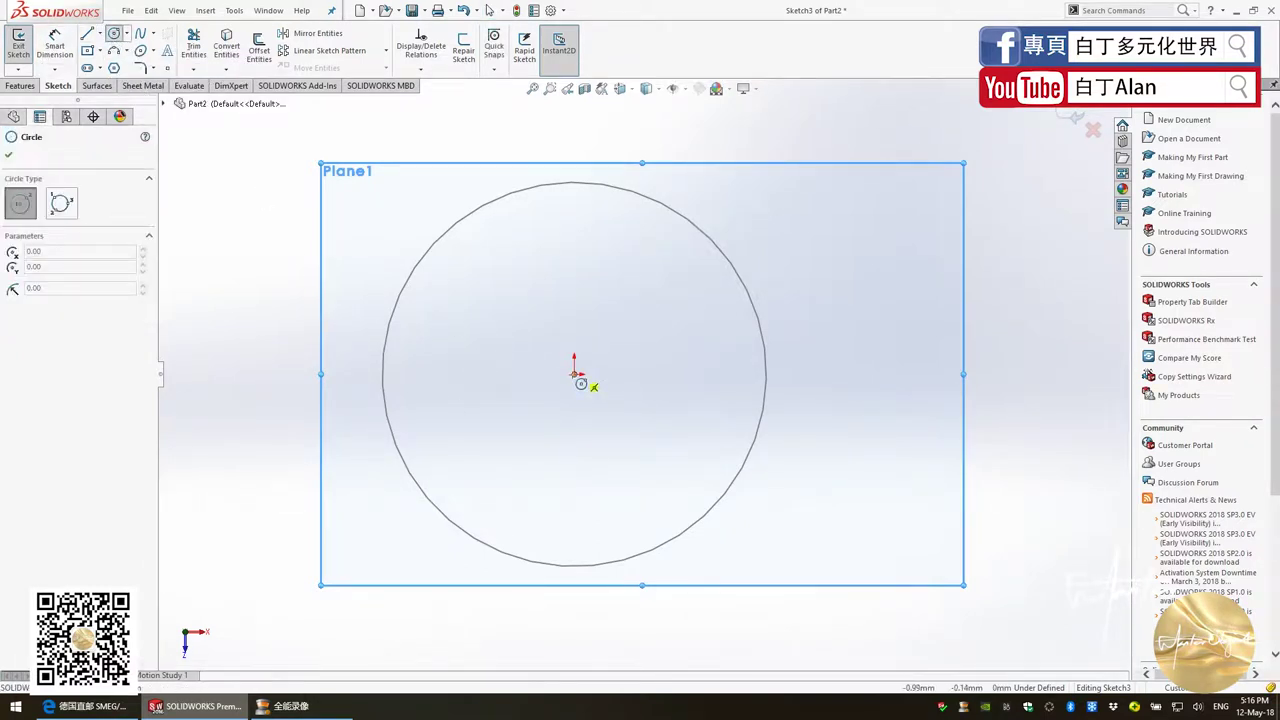
click(89, 51)
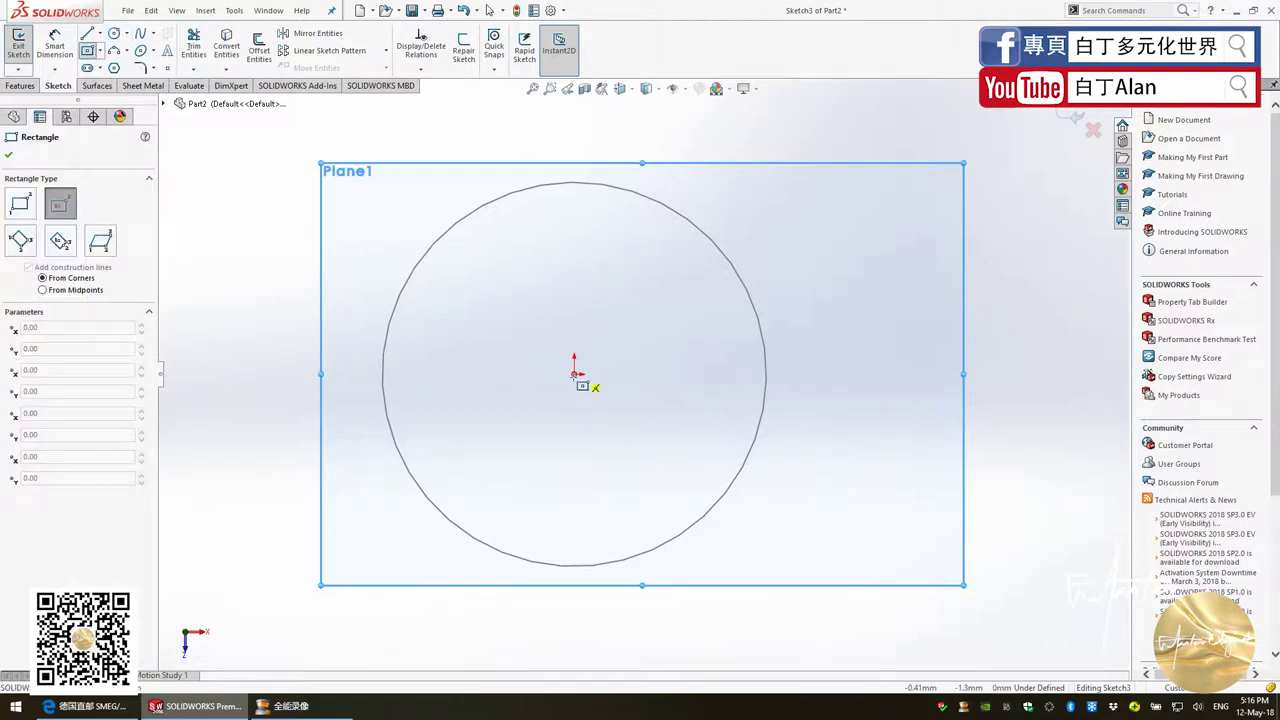
click(574, 374)
click(685, 466)
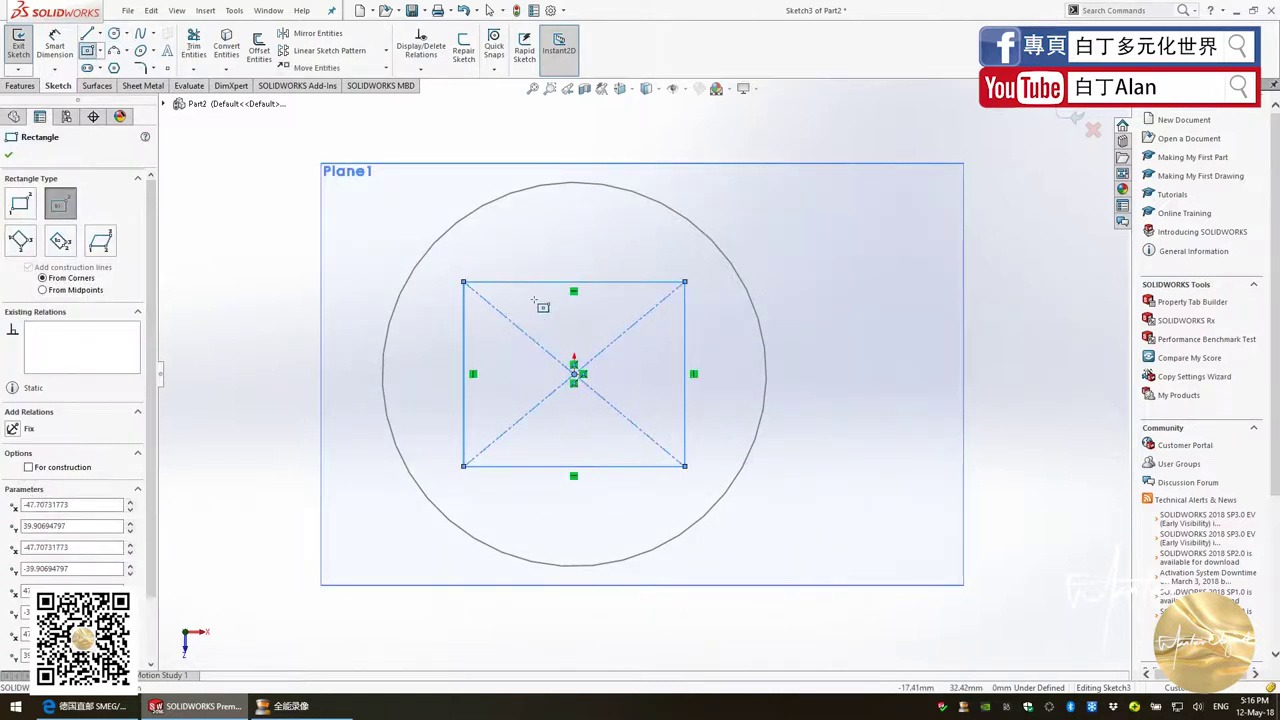
key(Escape)
Select all four rectangle edges and apply an Equal relation to make a square
click(464, 338)
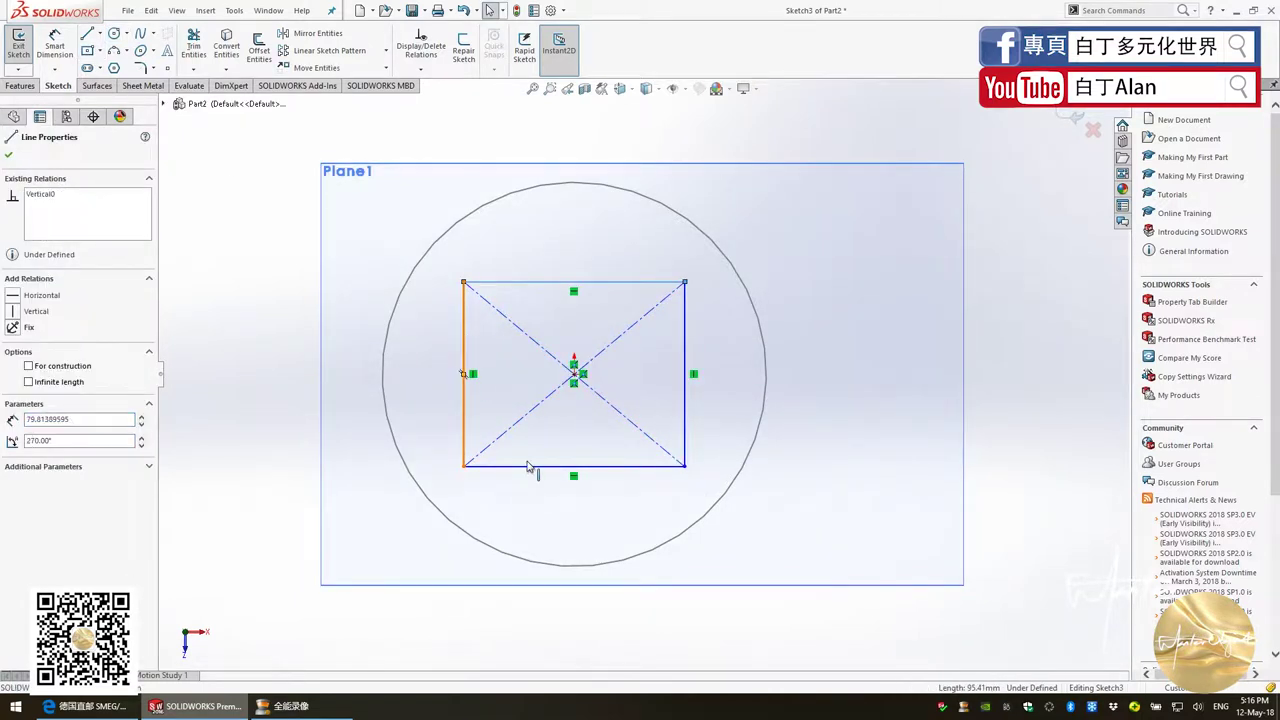
ctrl+click(529, 466)
ctrl+click(685, 376)
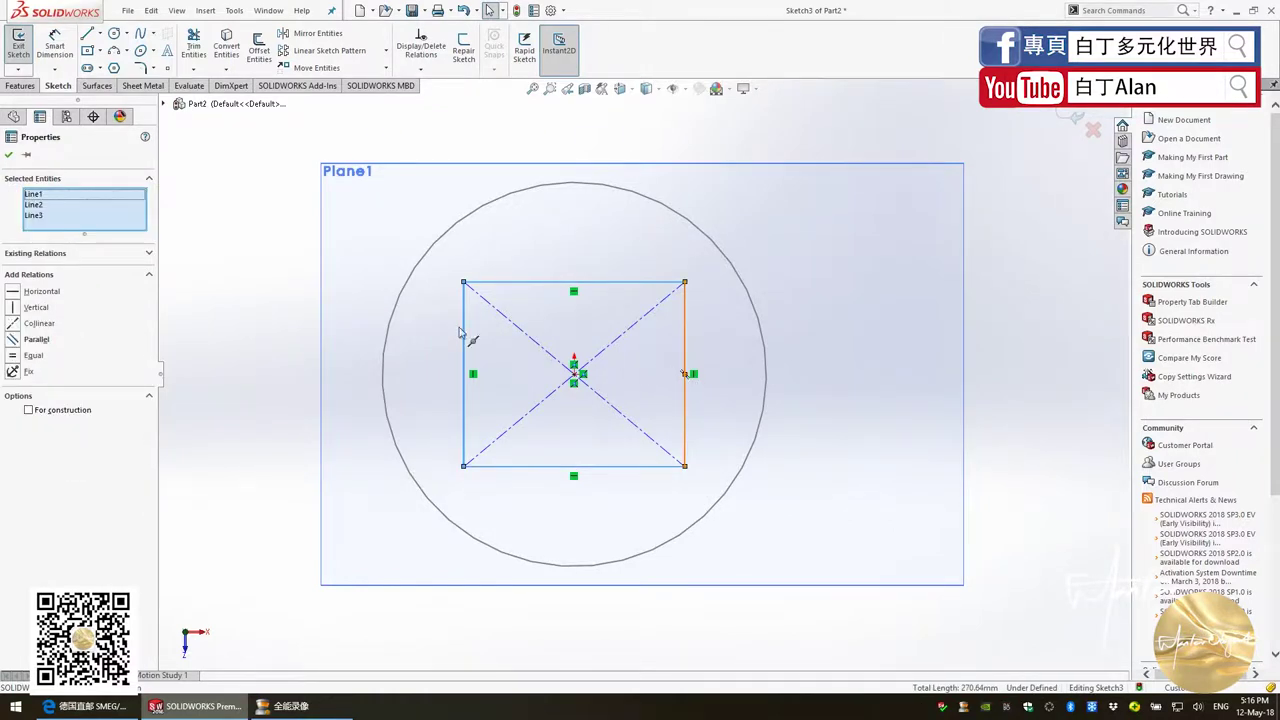
ctrl+click(480, 283)
ctrl+click(683, 375)
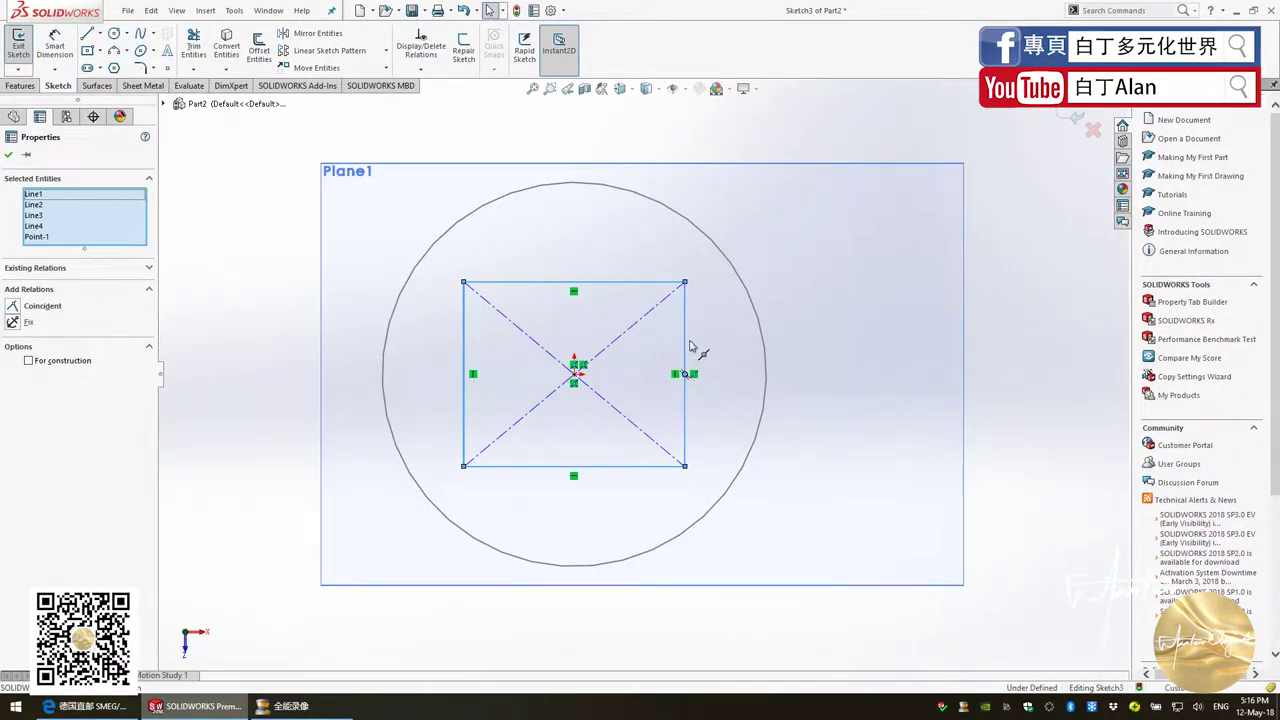
ctrl+click(688, 345)
ctrl+click(686, 346)
ctrl+click(686, 346)
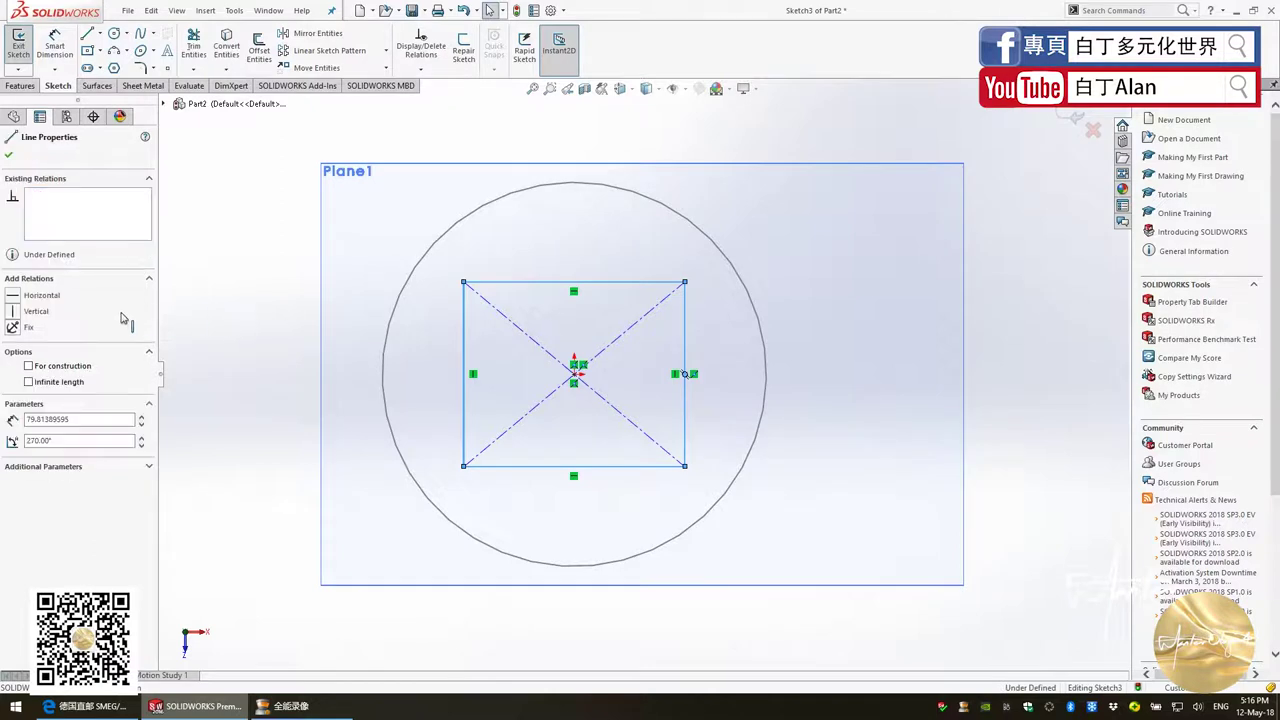
click(314, 355)
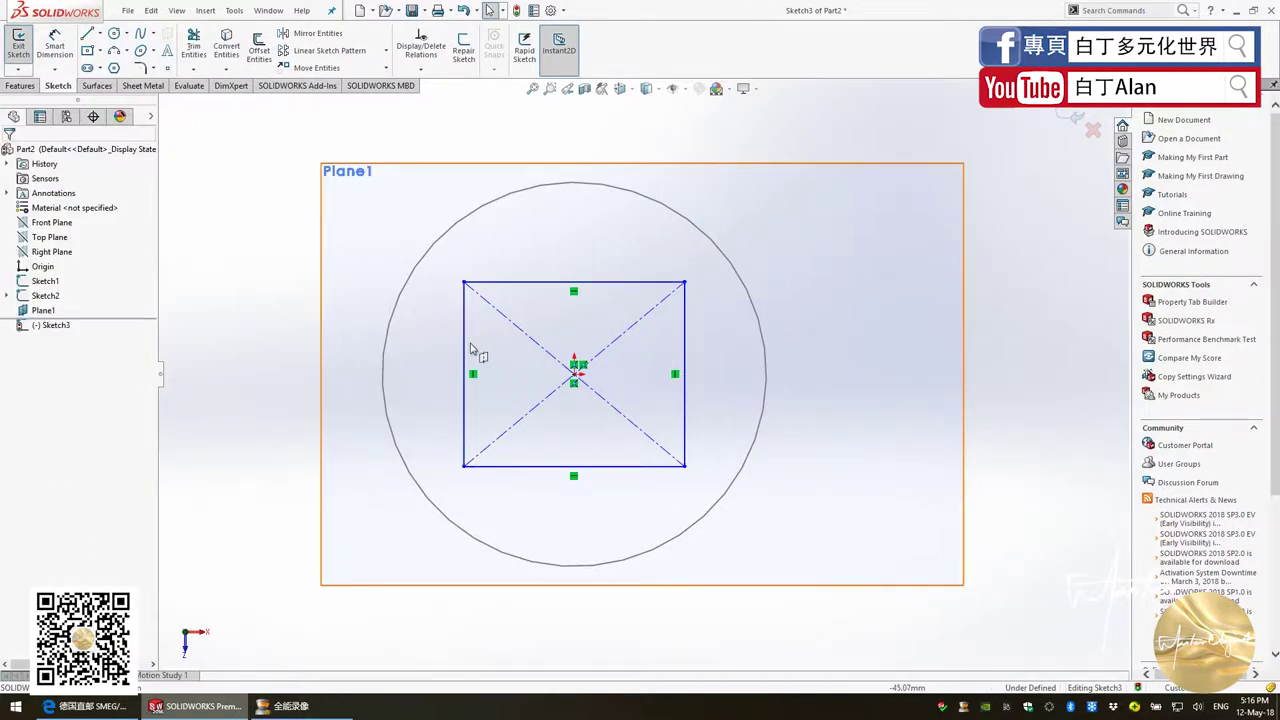
click(466, 348)
ctrl+click(535, 465)
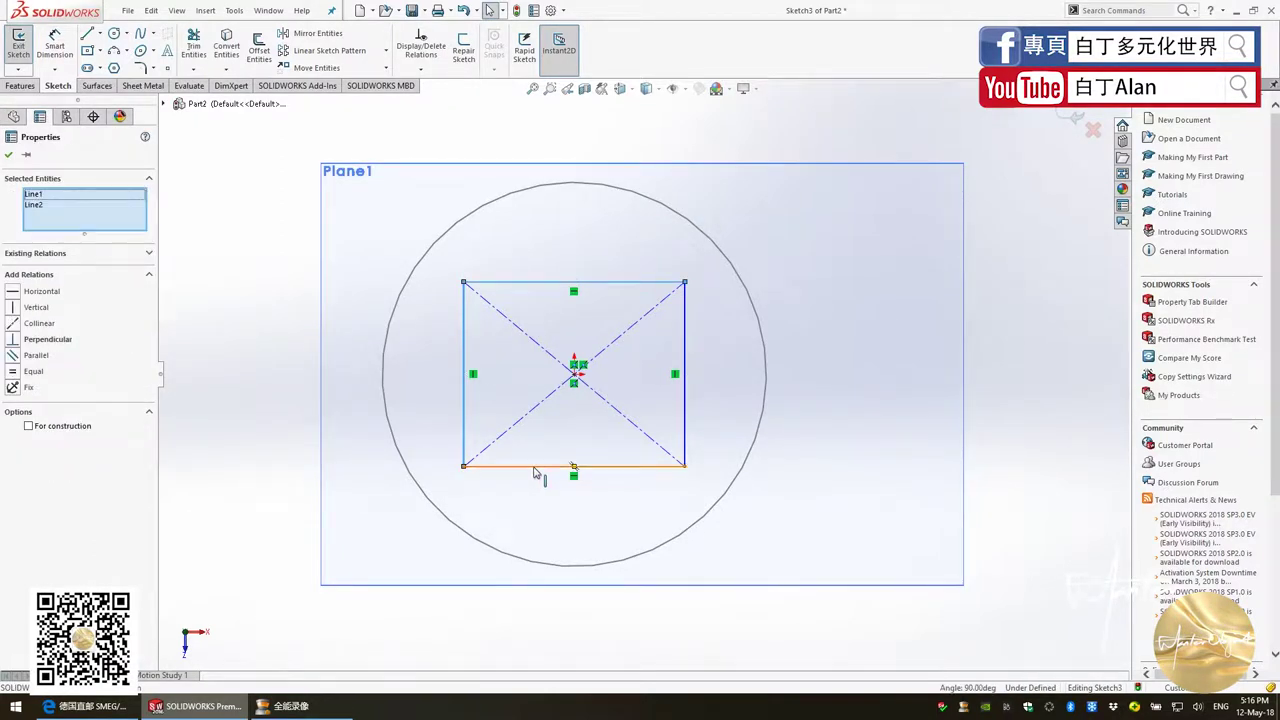
ctrl+click(685, 356)
ctrl+click(684, 355)
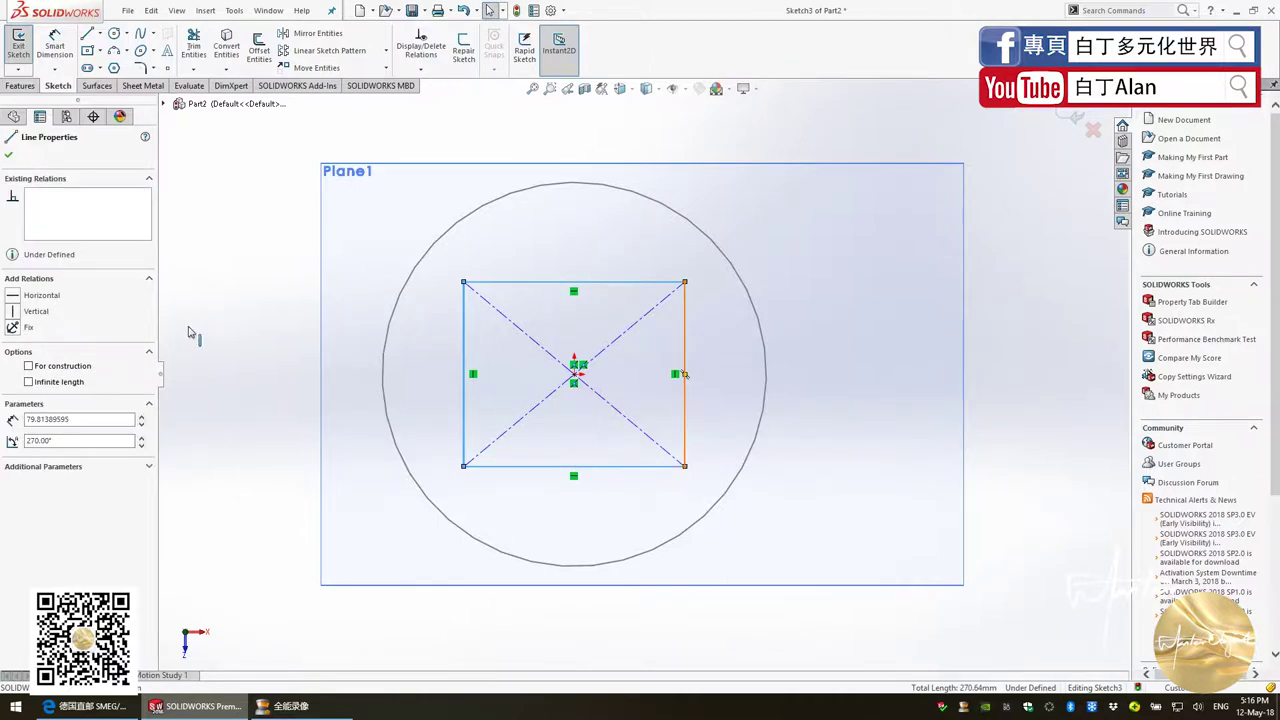
click(175, 447)
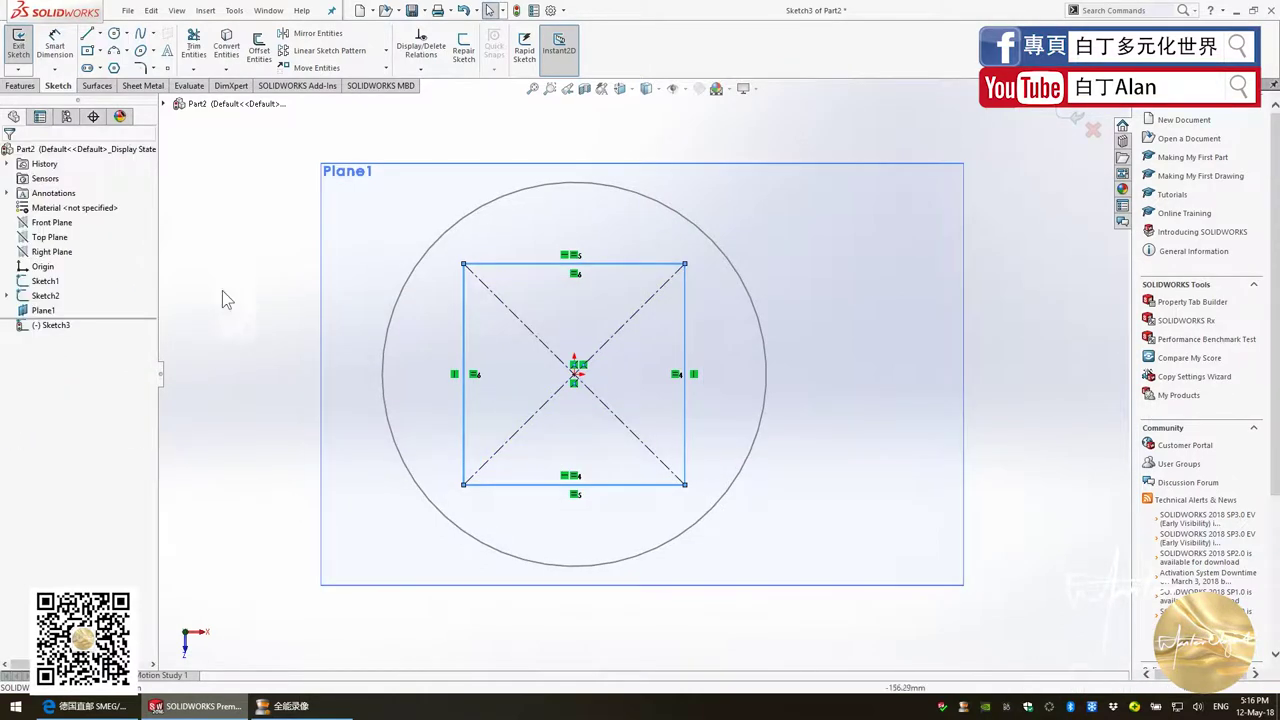
Dimension the square's bottom edge to 110 mm
key(z)
middle_drag(492, 530, 497, 327)
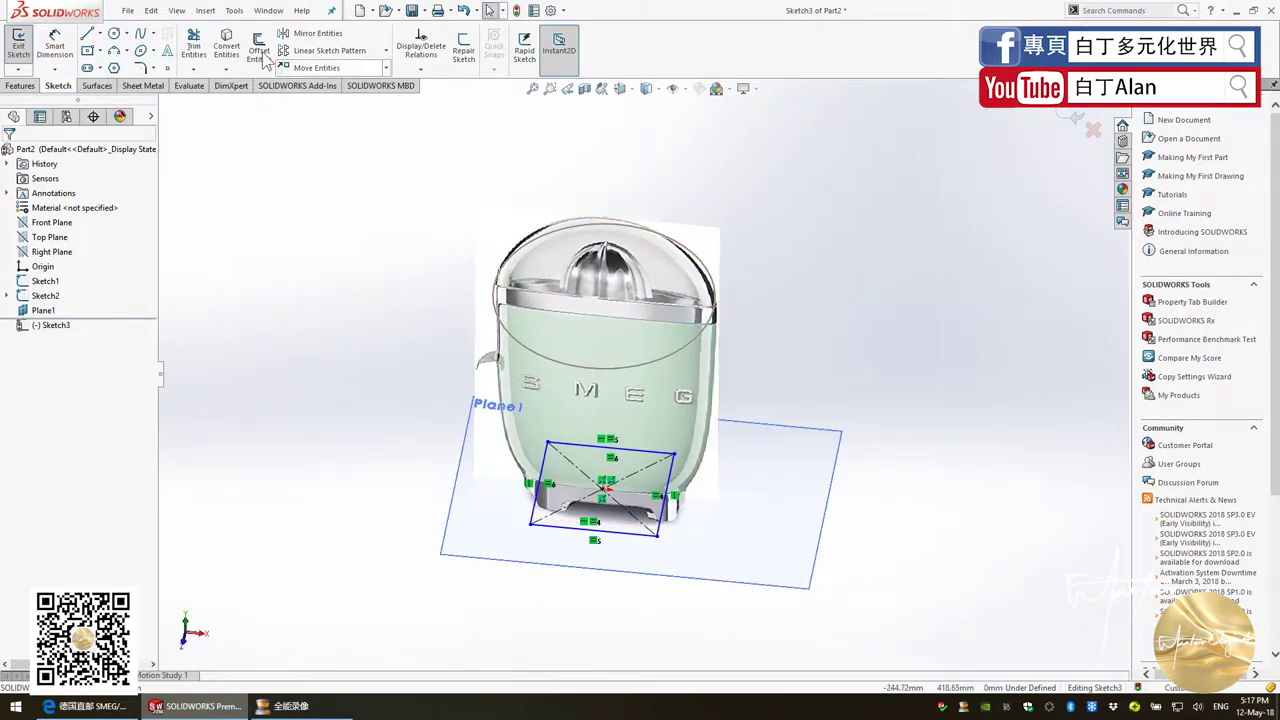
click(55, 45)
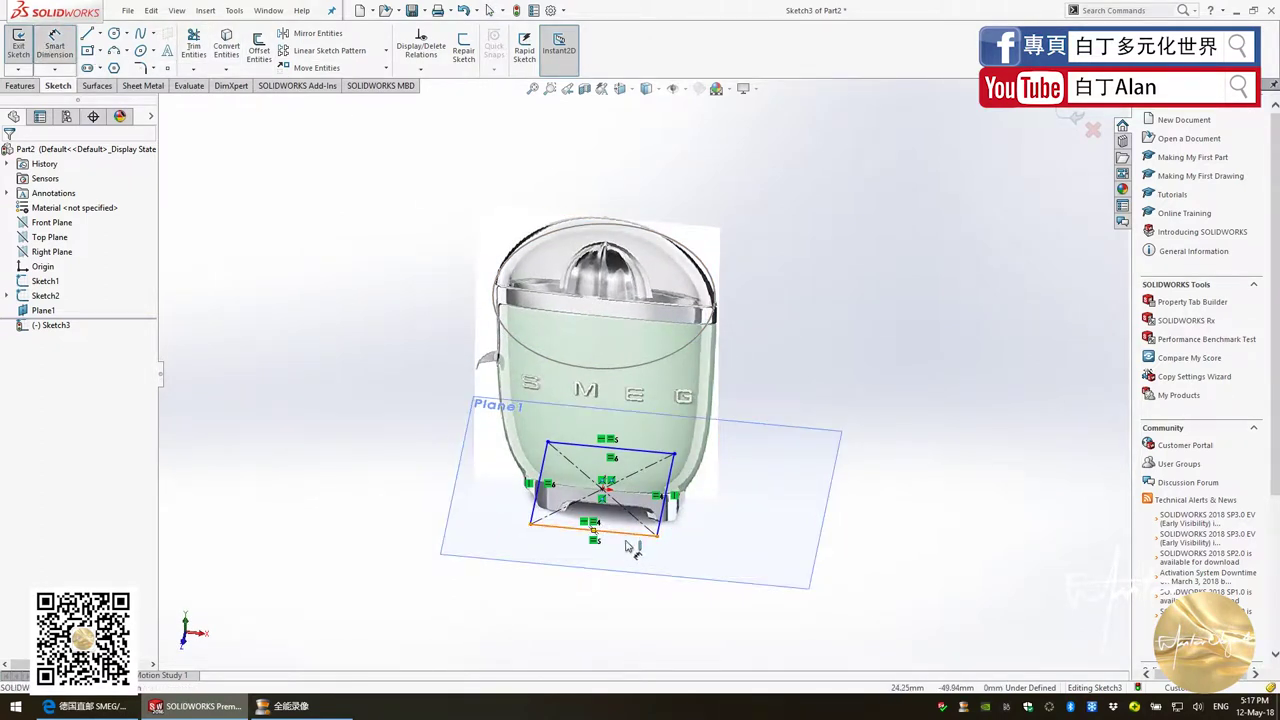
click(632, 547)
click(618, 563)
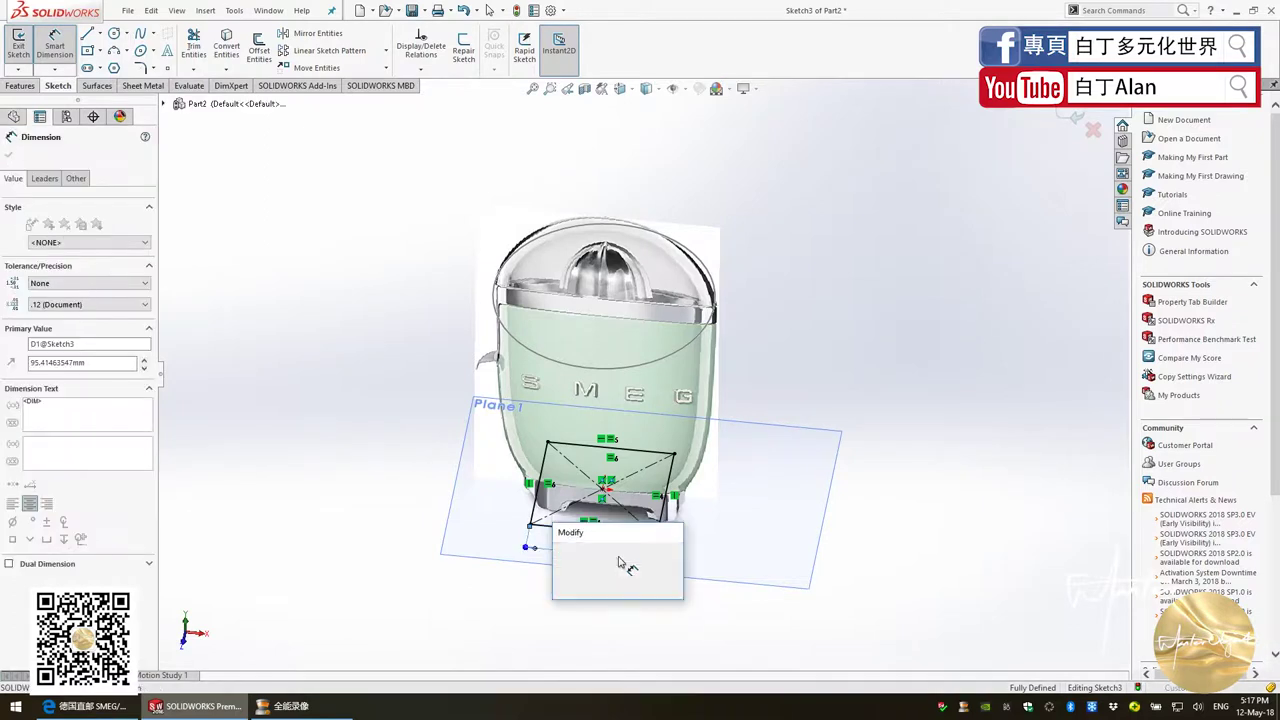
text(110)
key(Return)
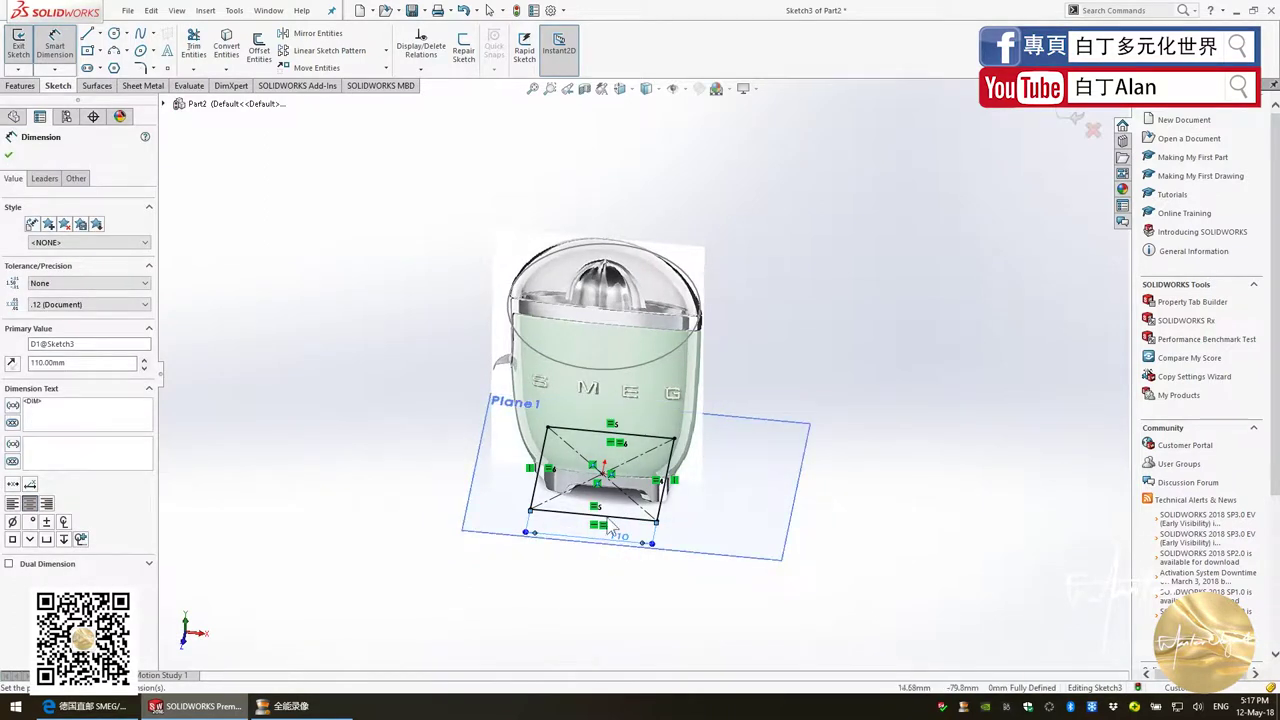
View Plane1 normal-to and change the width dimension from 110 to 120 mm
mouse_move(612, 530)
middle_down()
mouse_move(607, 405)
mouse_move(612, 428)
middle_up()
key(ctrl+8)
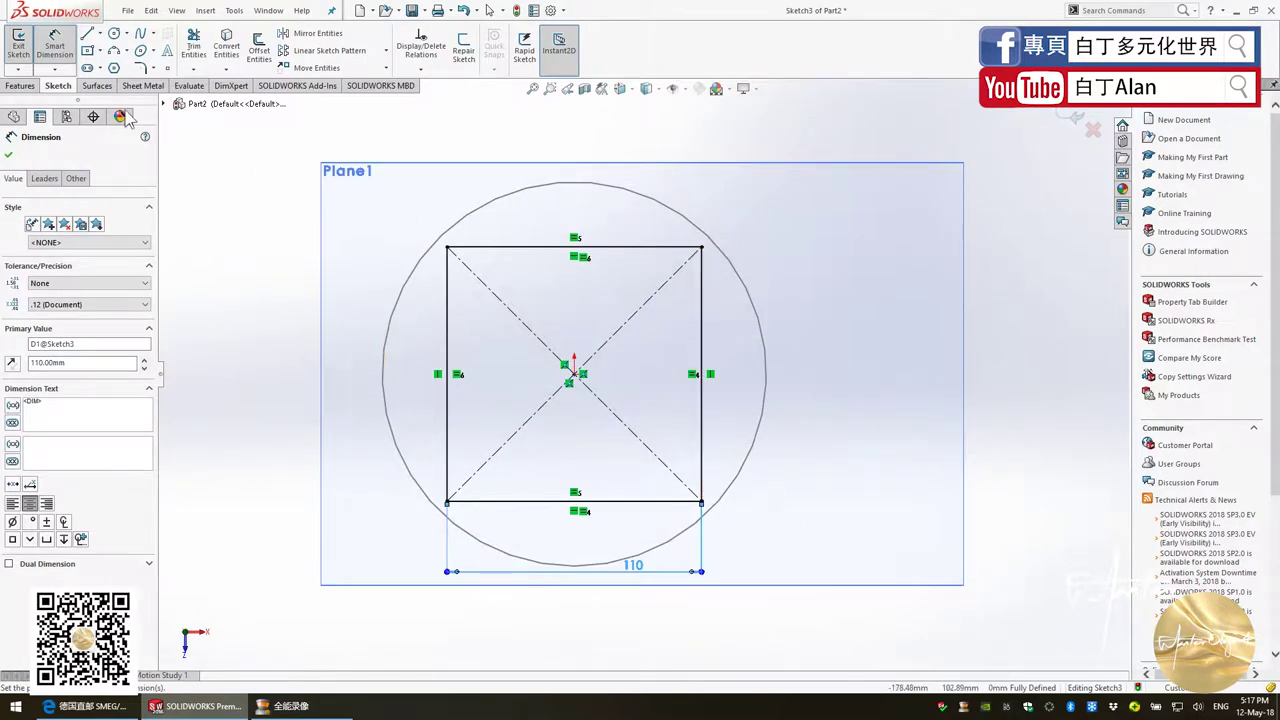
click(636, 580)
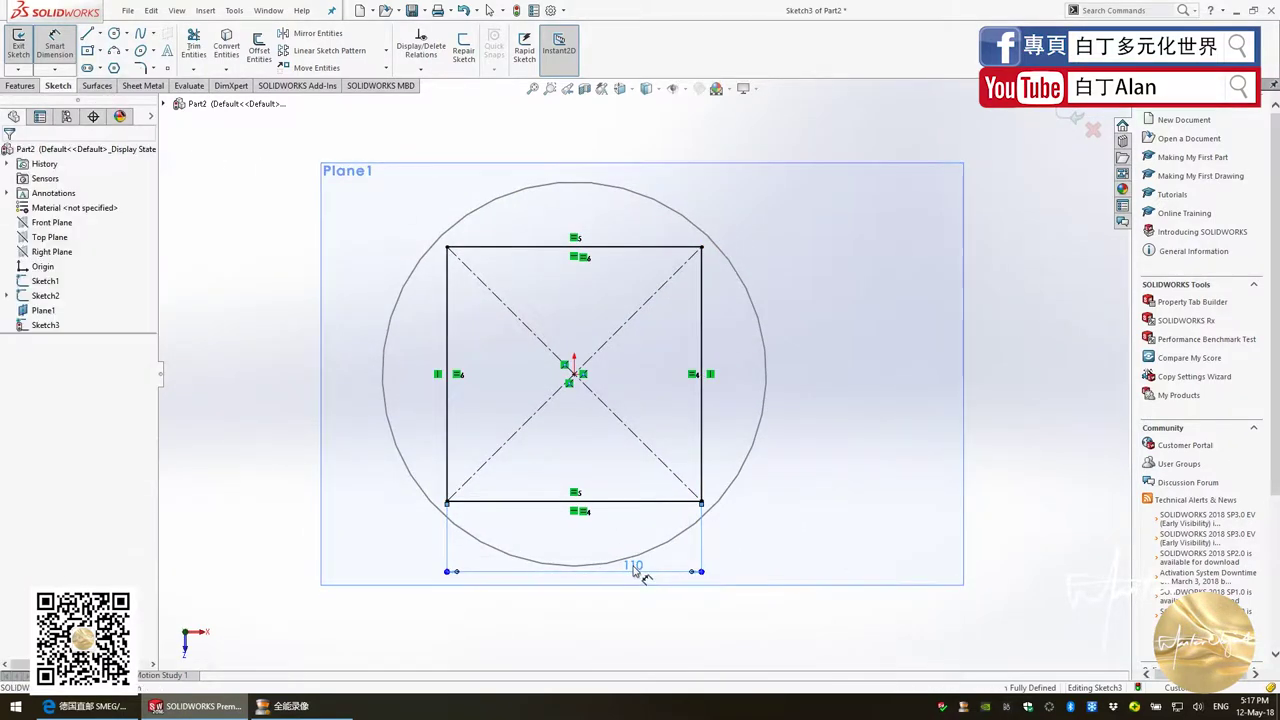
double_click(636, 572)
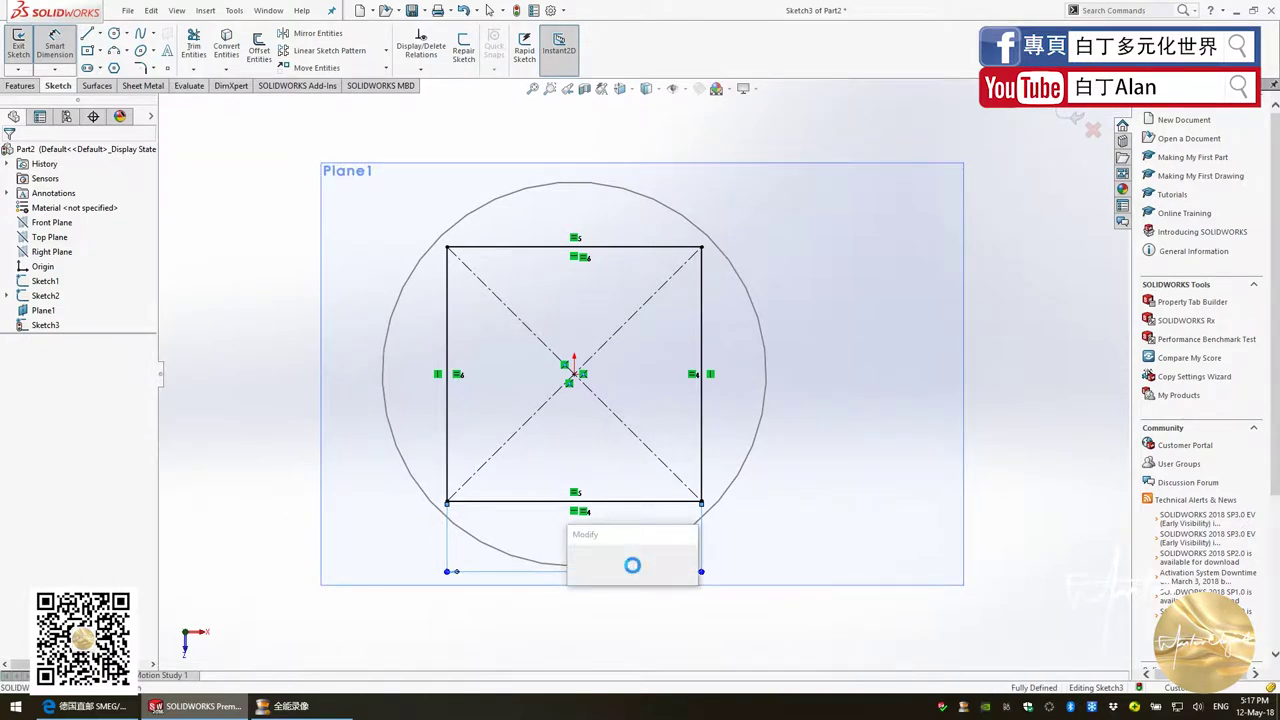
text(120)
key(Return)
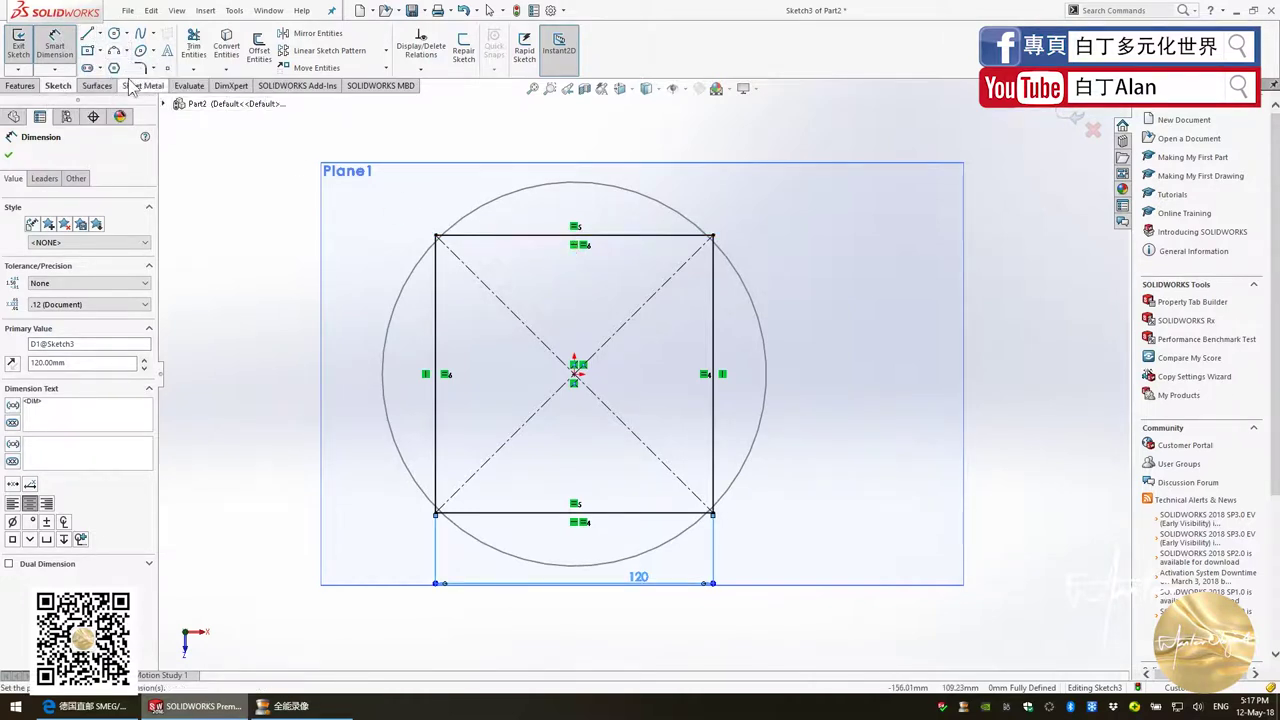
Draw a 3-point arc from the top edge to the bottom edge, bulging to the left side
click(115, 52)
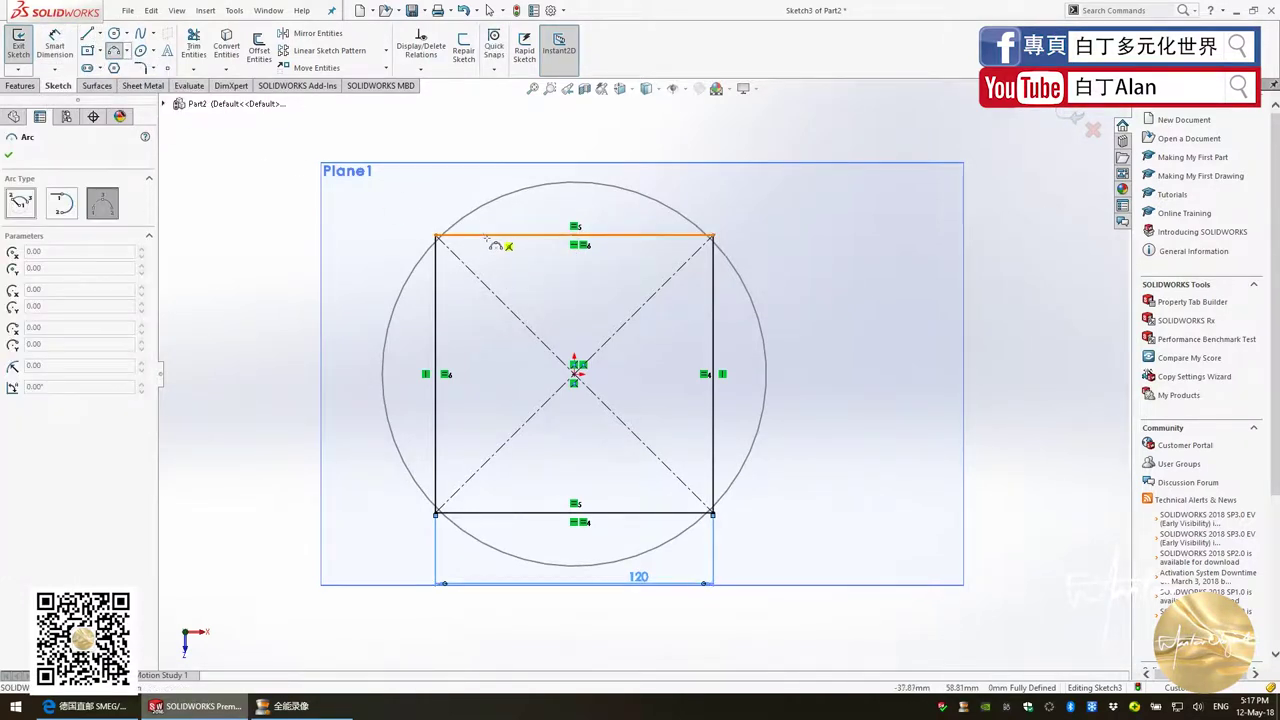
click(478, 237)
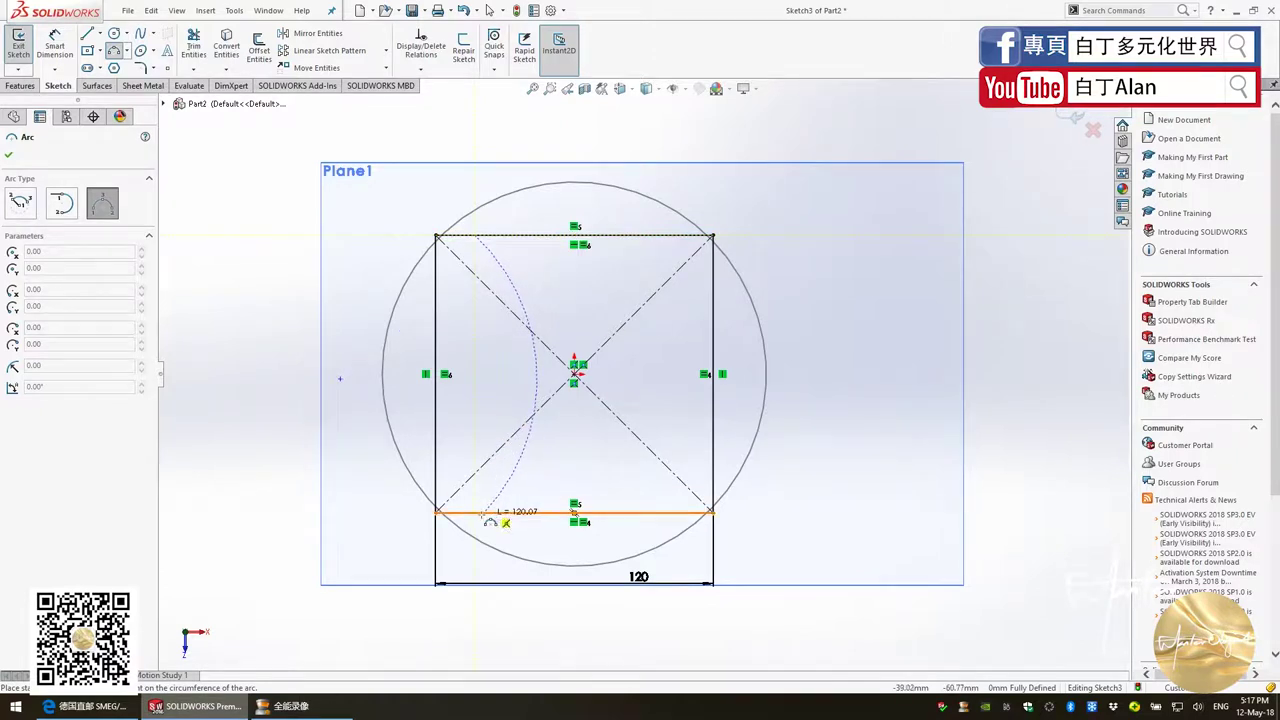
click(478, 512)
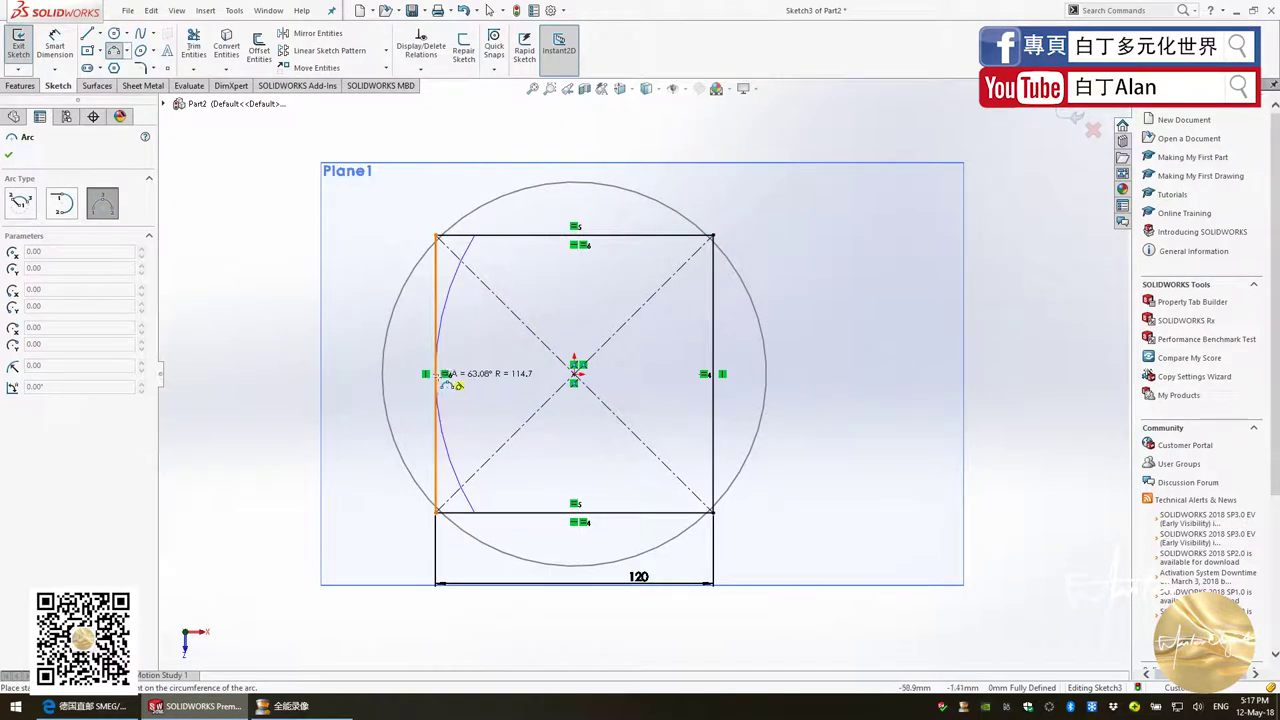
click(445, 376)
key(Escape)
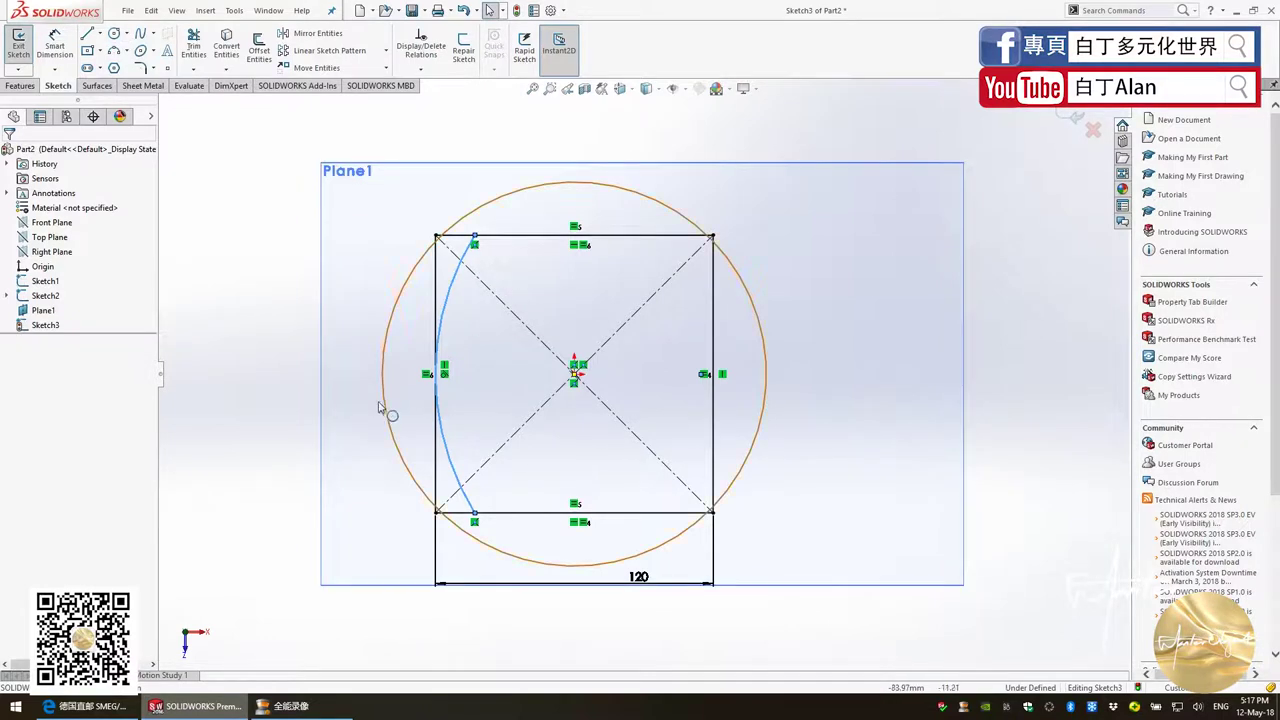
Dimension both arc endpoints 20 mm from the square's top-left and bottom-left corners
click(54, 45)
click(465, 265)
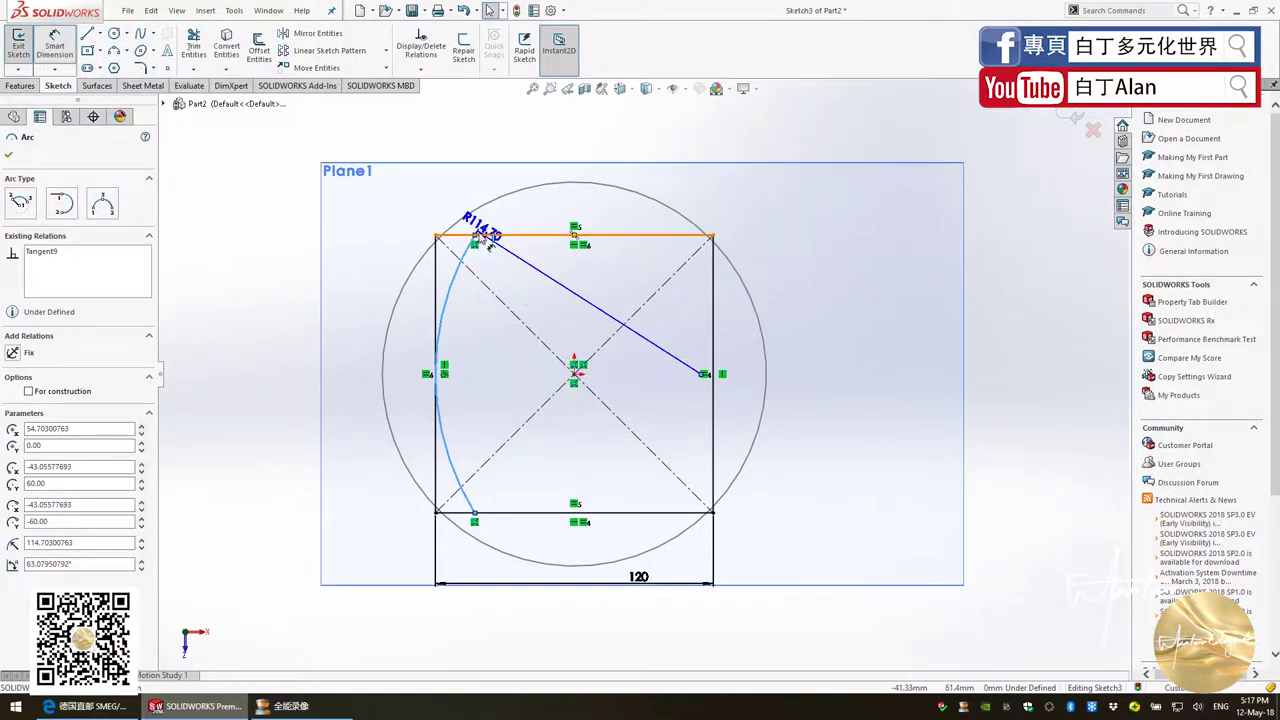
click(54, 45)
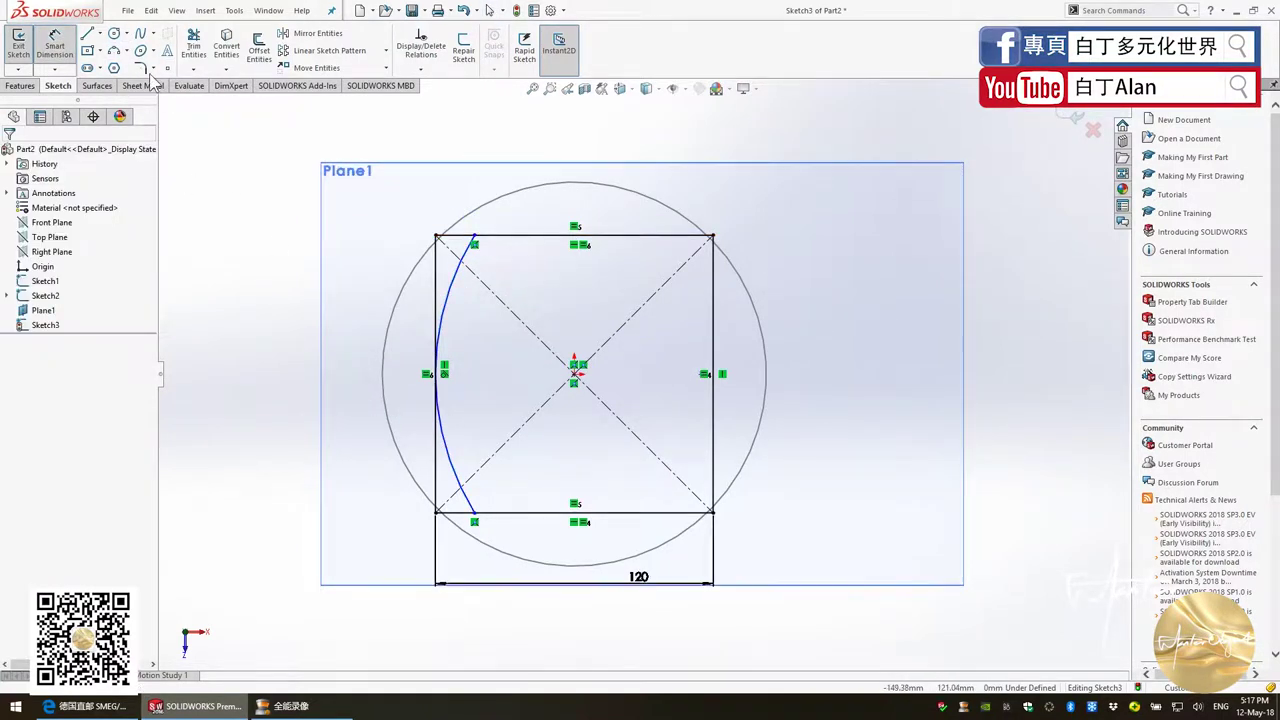
click(474, 236)
click(436, 236)
click(470, 205)
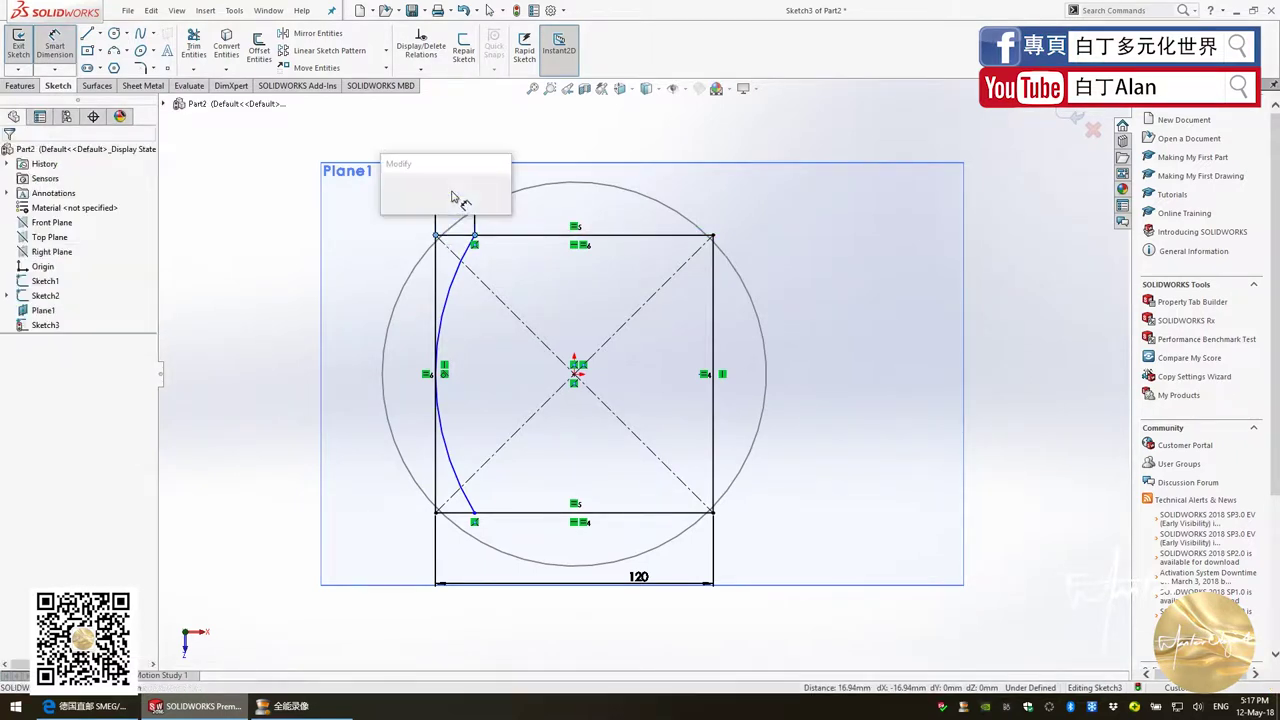
text(20)
key(Return)
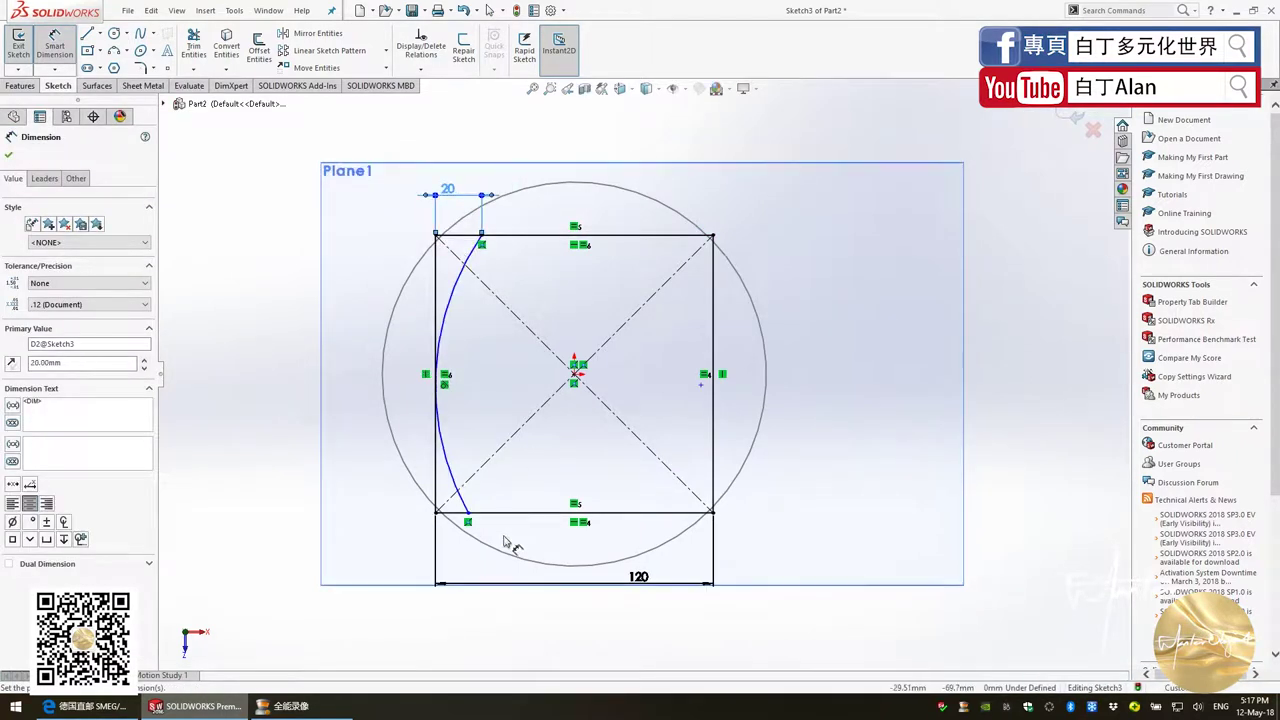
click(464, 510)
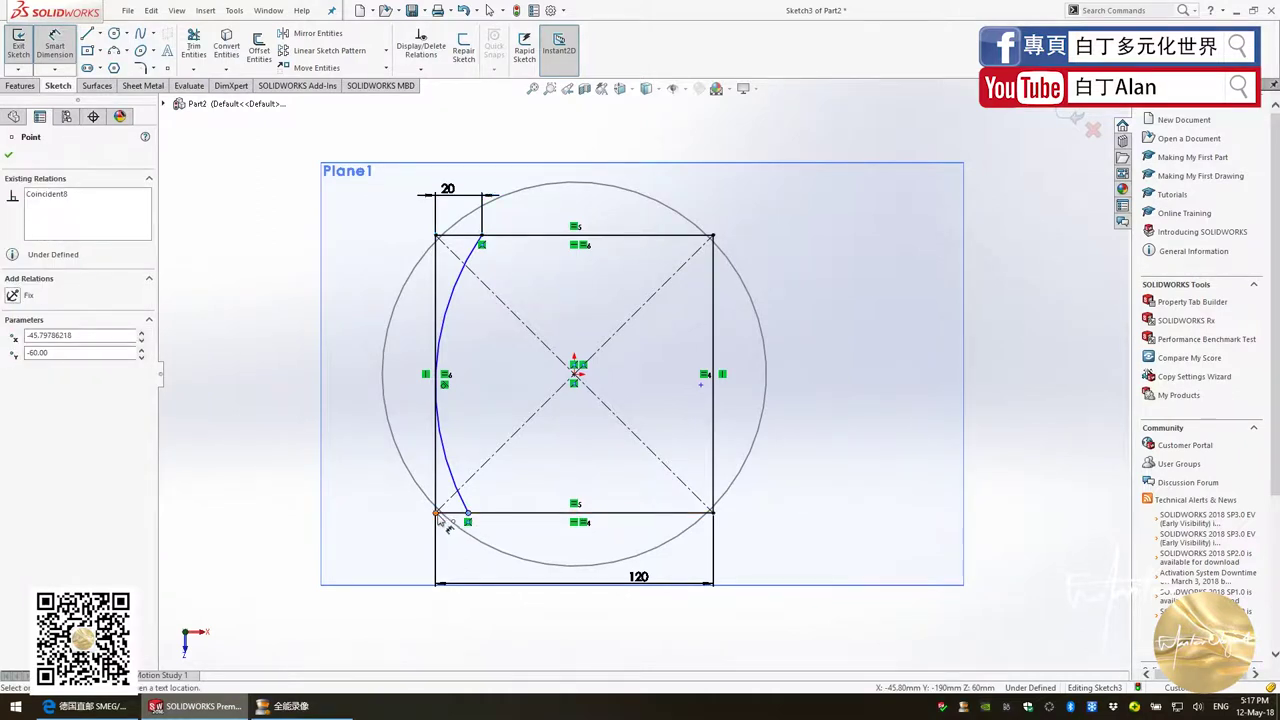
click(437, 513)
click(472, 608)
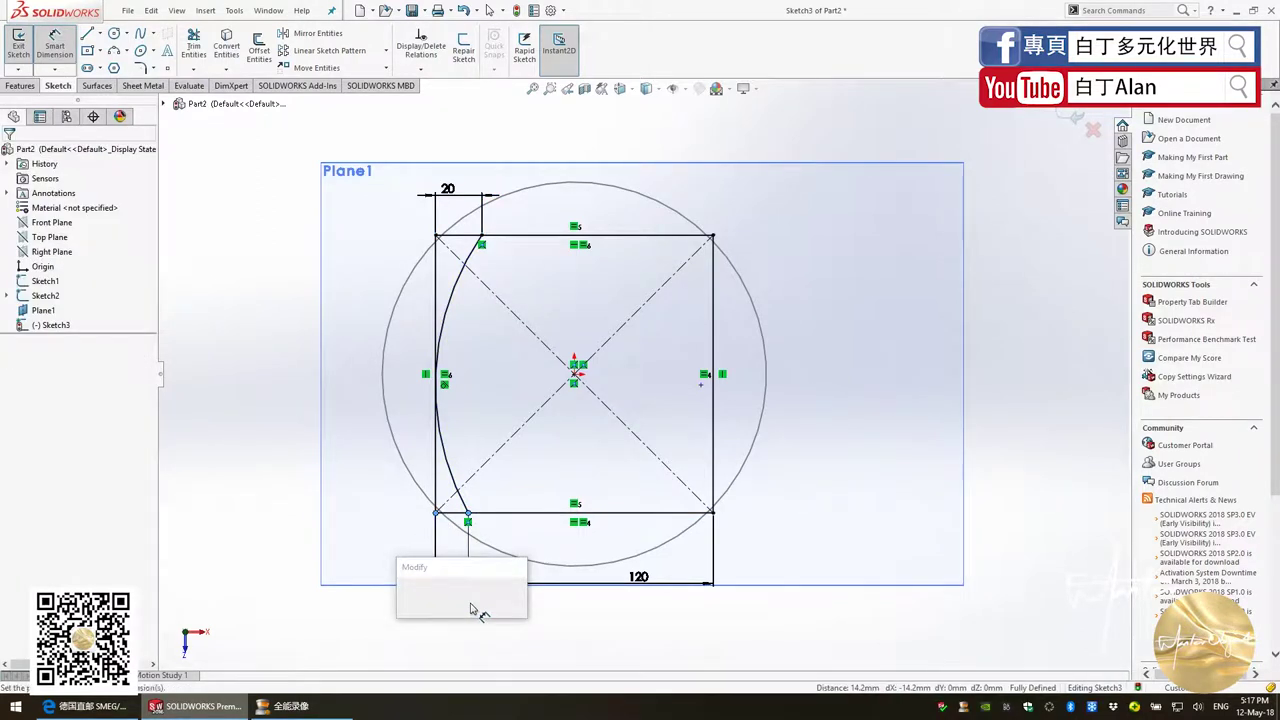
text(20)
key(Return)
key(Escape)
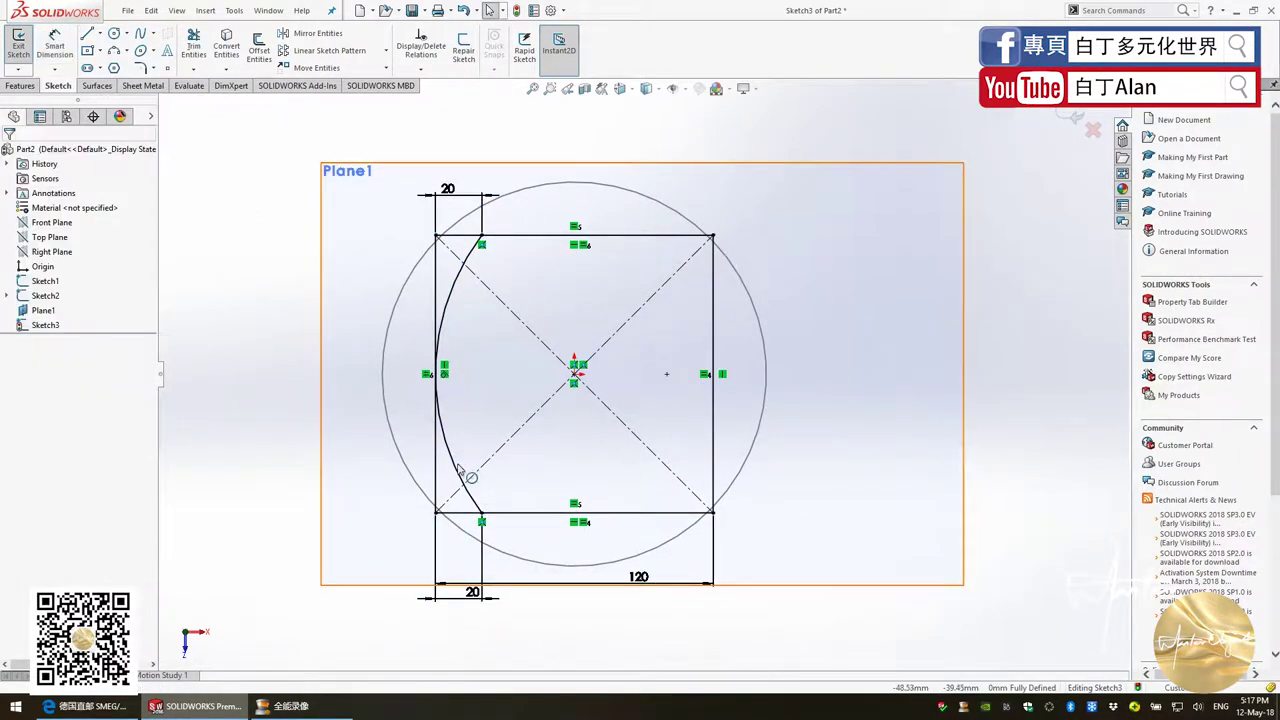
click(466, 472)
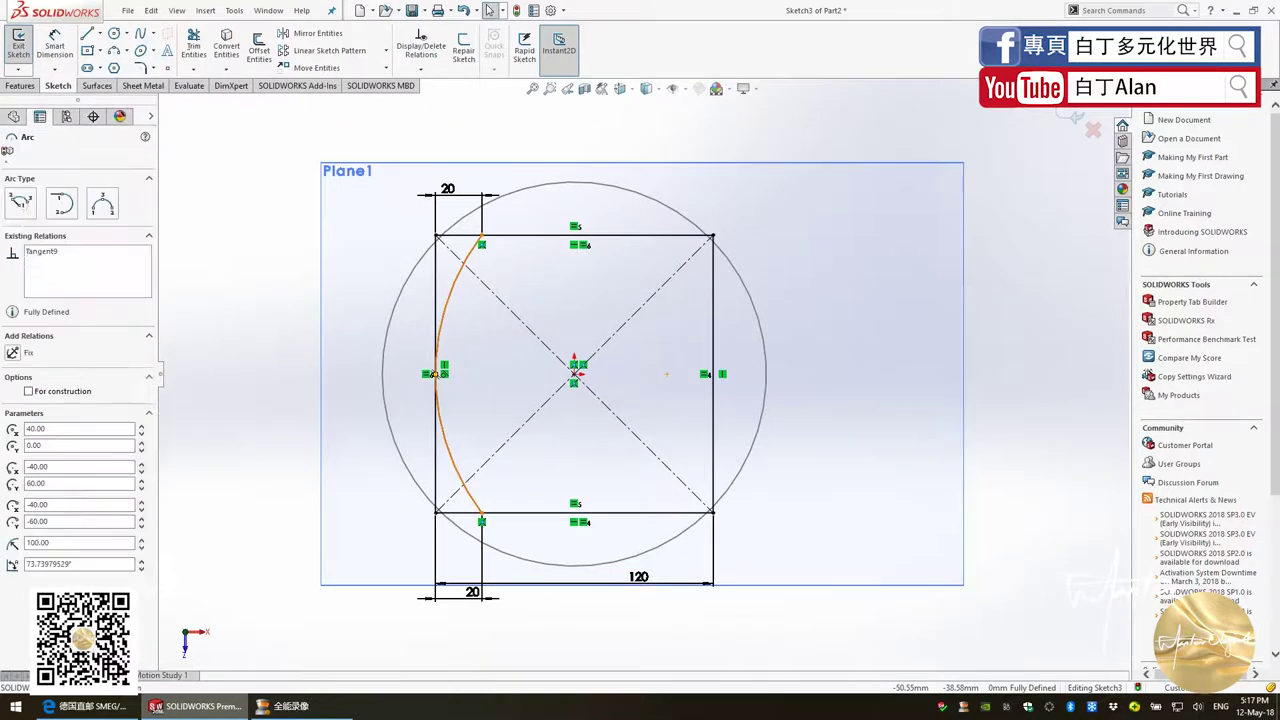
Repeat the arc in a circular sketch pattern with 4 instances
click(385, 50)
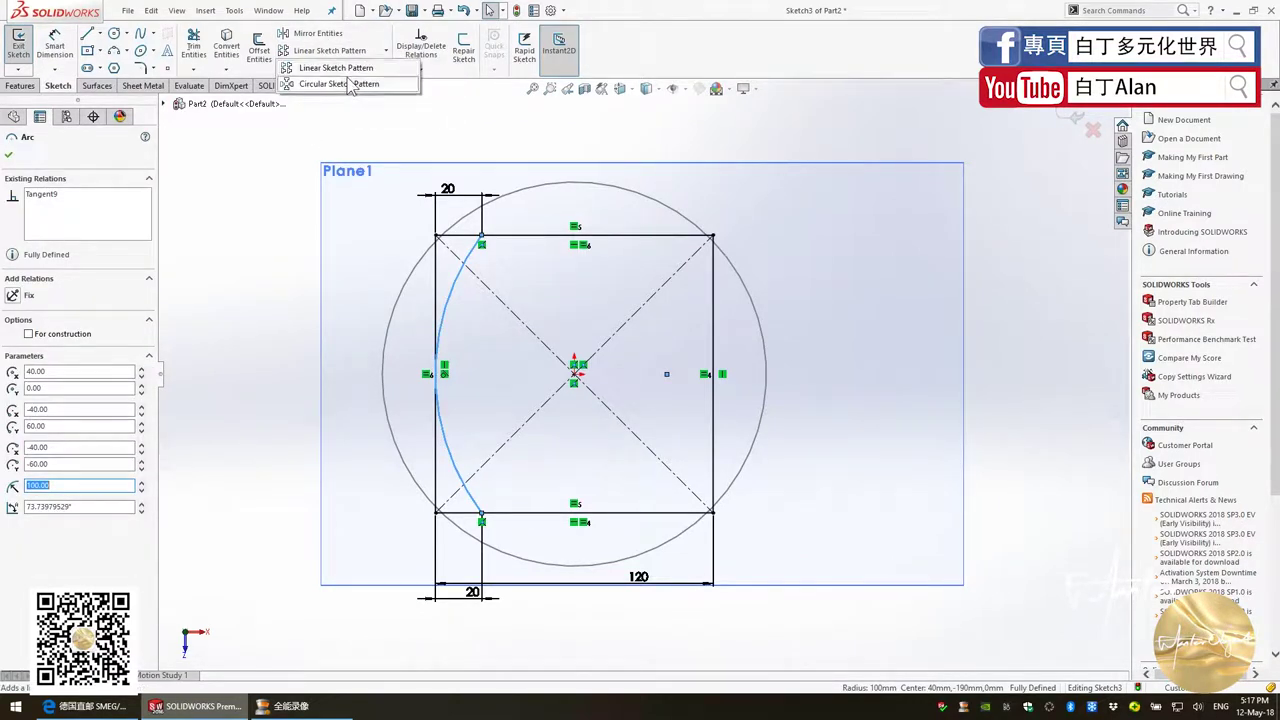
click(339, 83)
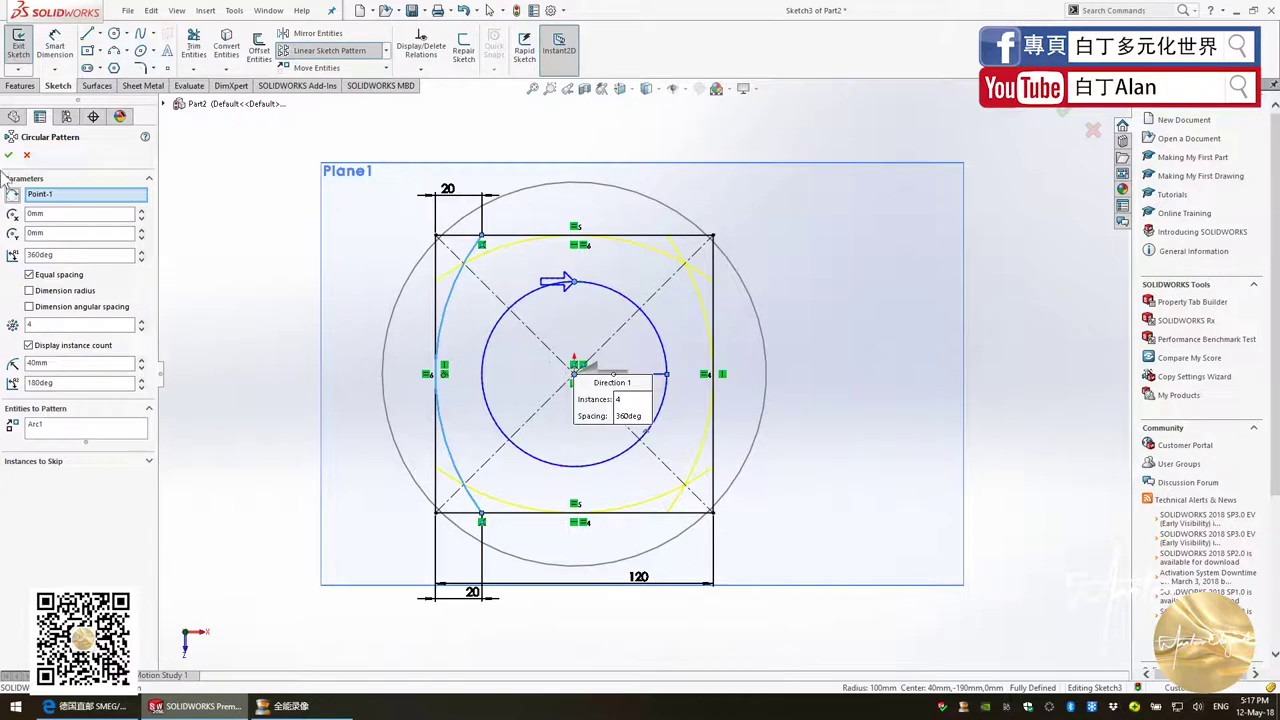
click(8, 155)
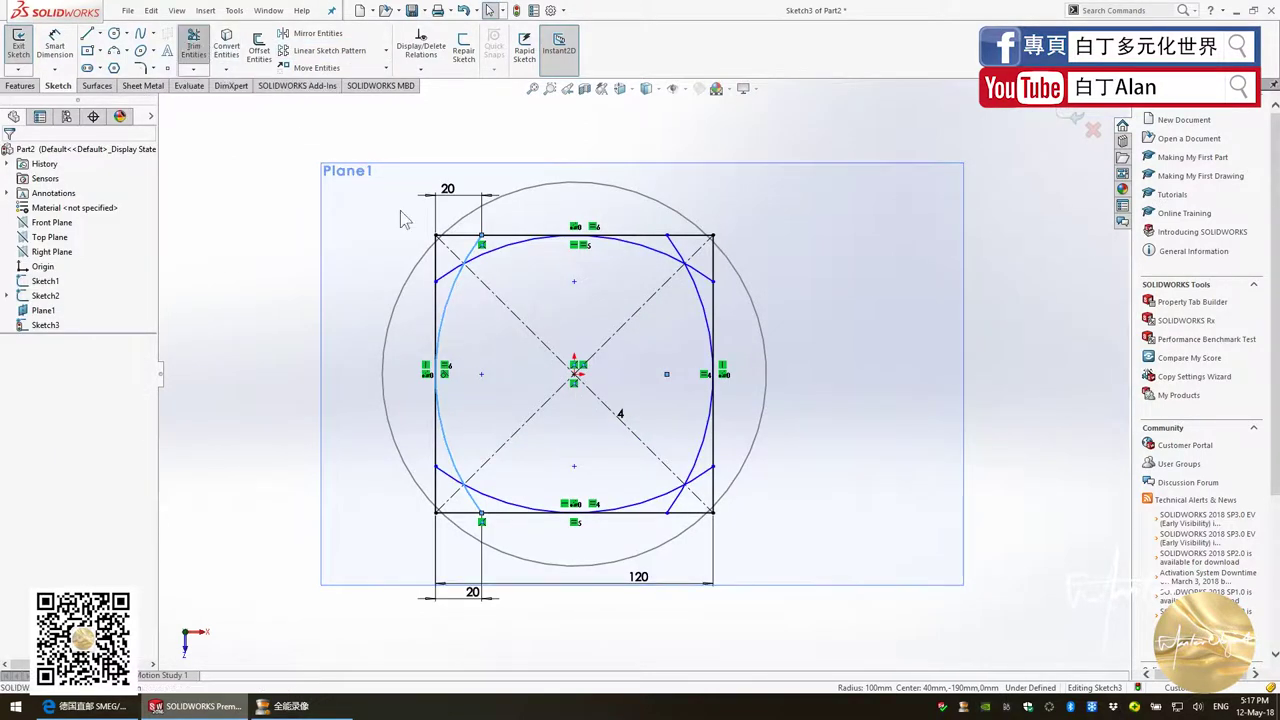
Power-trim the leftover square lines, leaving four bulging arcs
mouse_move(522, 214)
mouse_down()
mouse_move(440, 266)
mouse_move(424, 348)
mouse_up()
mouse_move(425, 462)
mouse_down()
mouse_move(455, 500)
mouse_move(455, 525)
mouse_move(614, 534)
mouse_move(730, 490)
mouse_move(717, 437)
mouse_up()
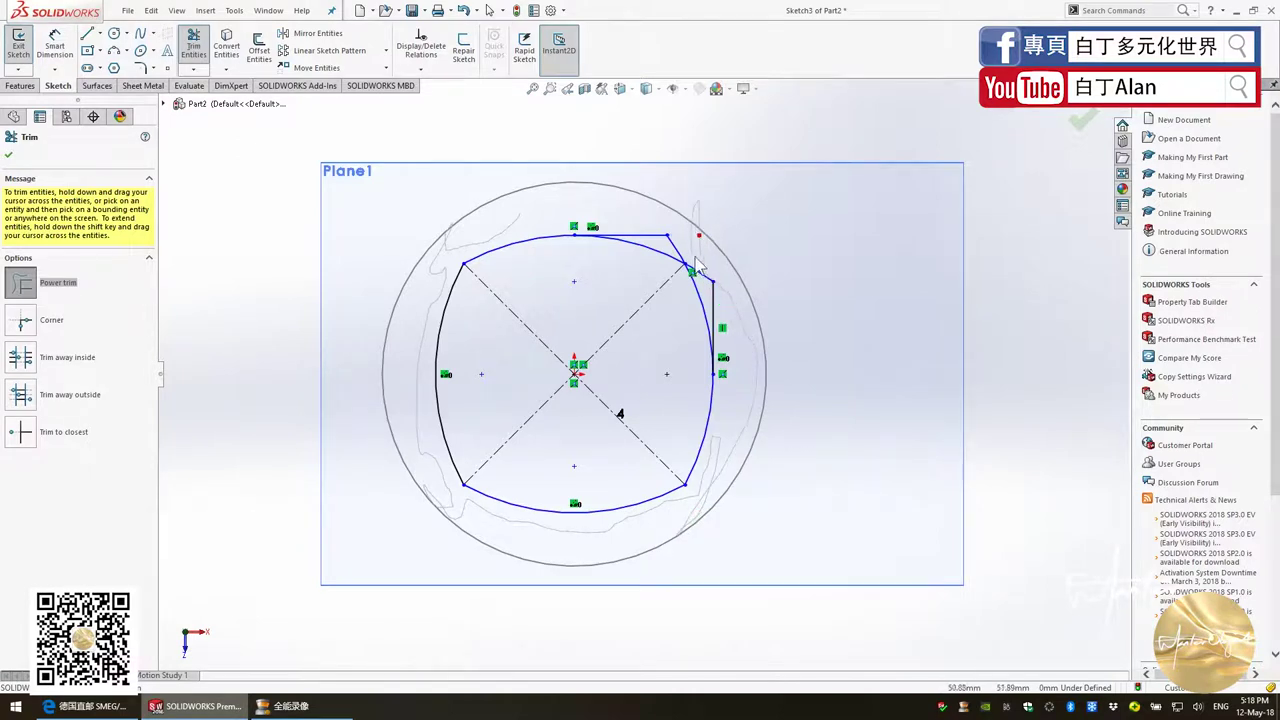
drag(698, 262, 727, 354)
drag(636, 218, 614, 208)
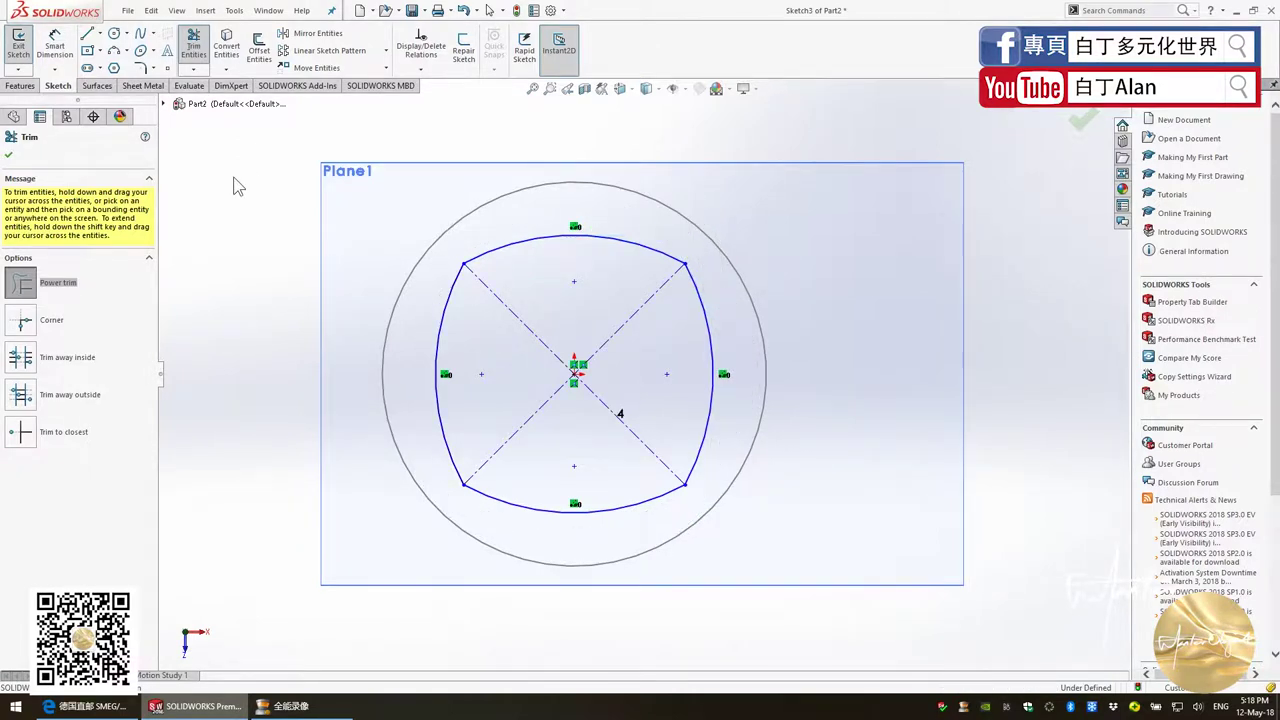
Round the four corners of the arc outline in Sketch3 with R40 sketch fillets
click(141, 68)
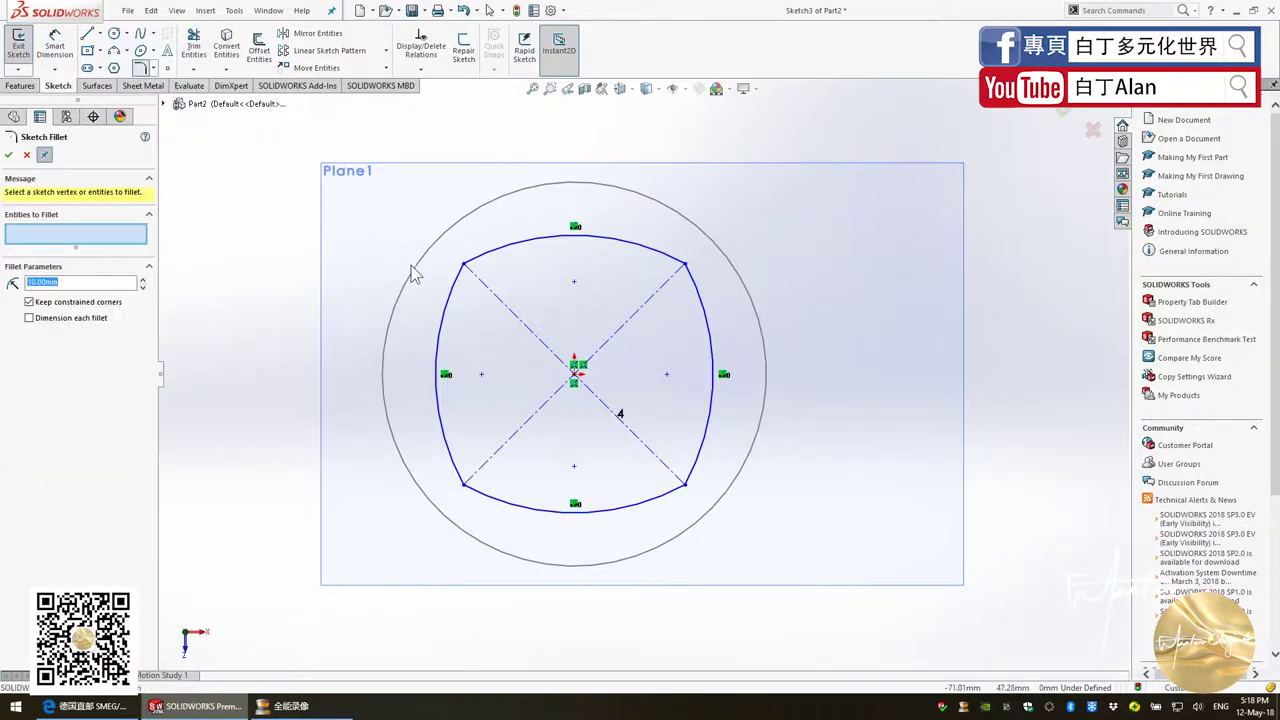
click(464, 264)
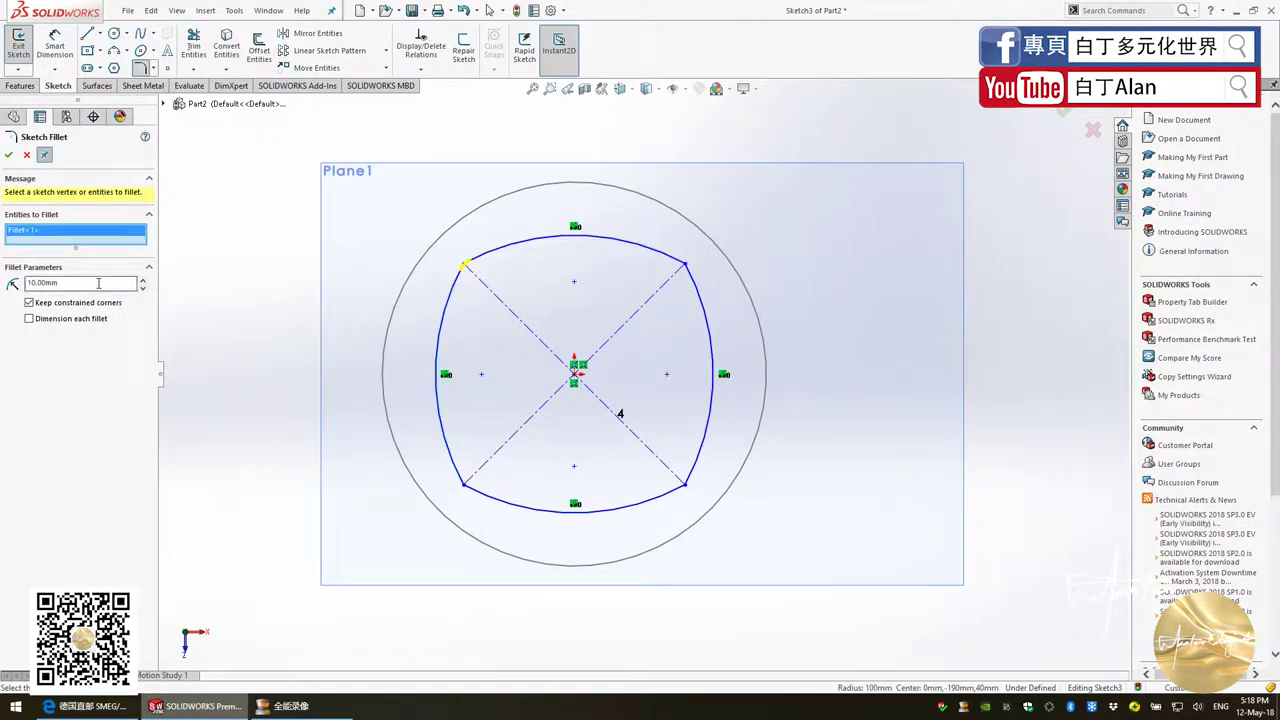
text(40)
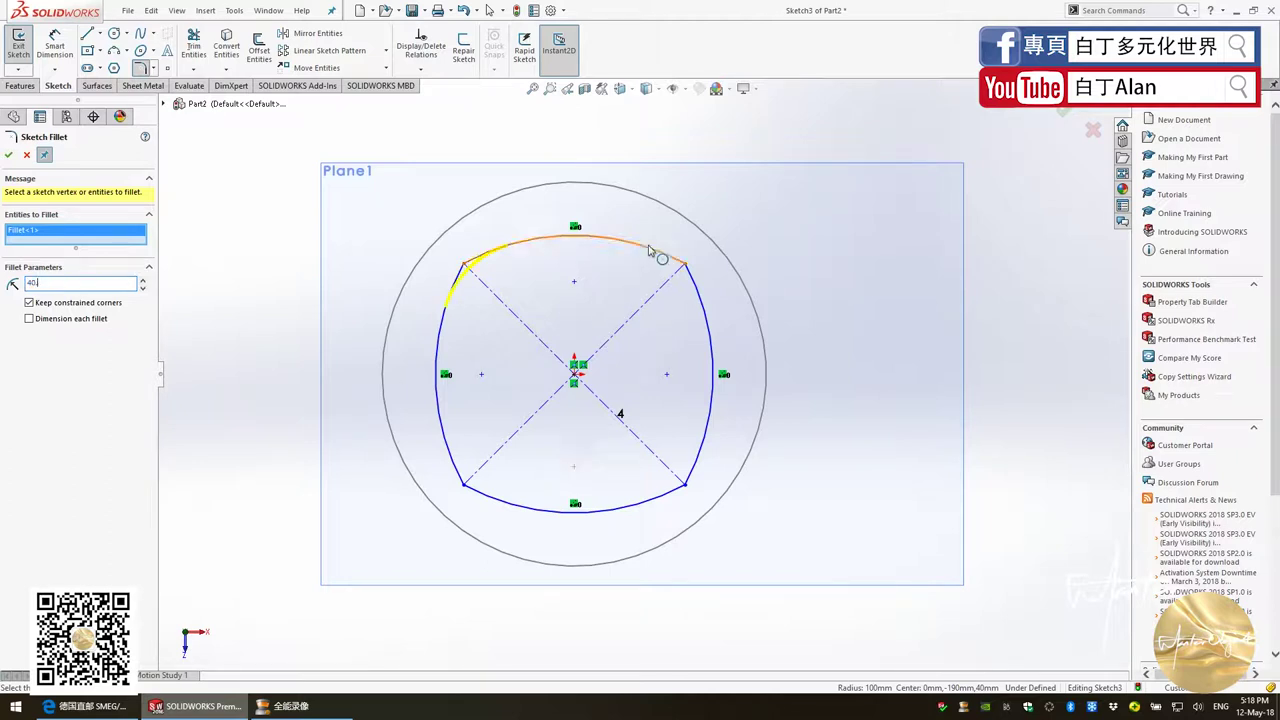
click(684, 264)
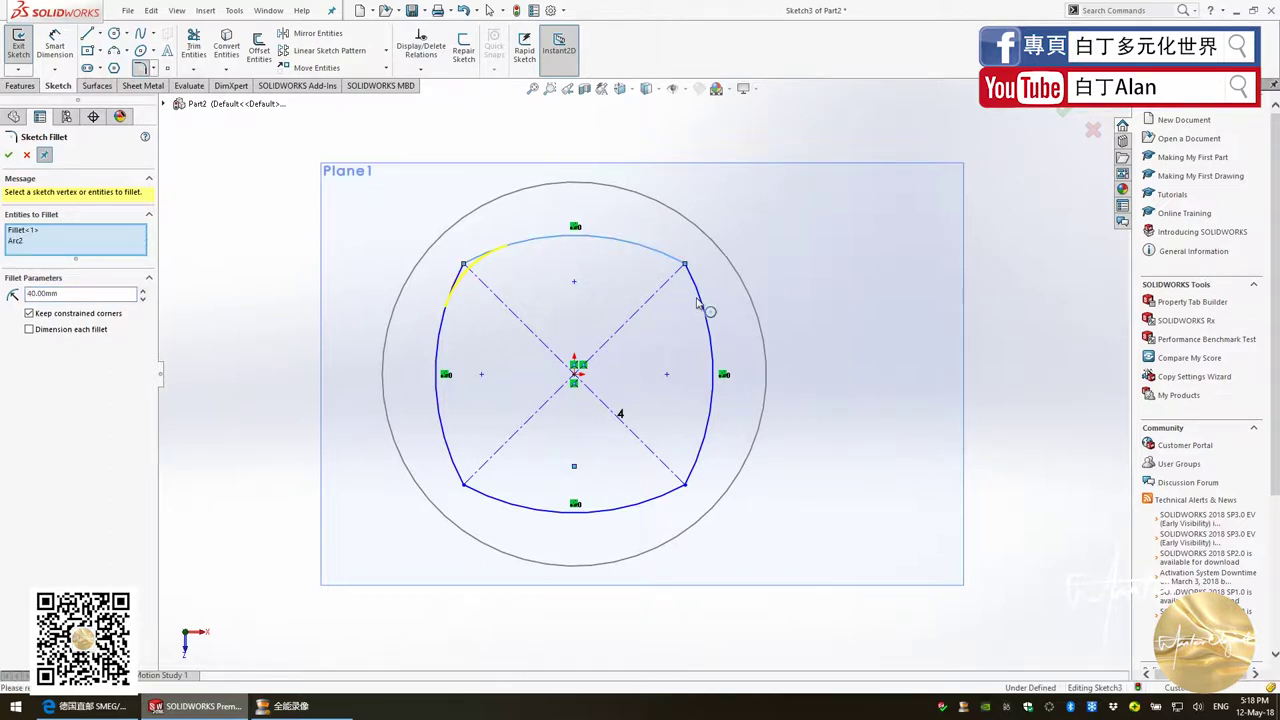
click(704, 452)
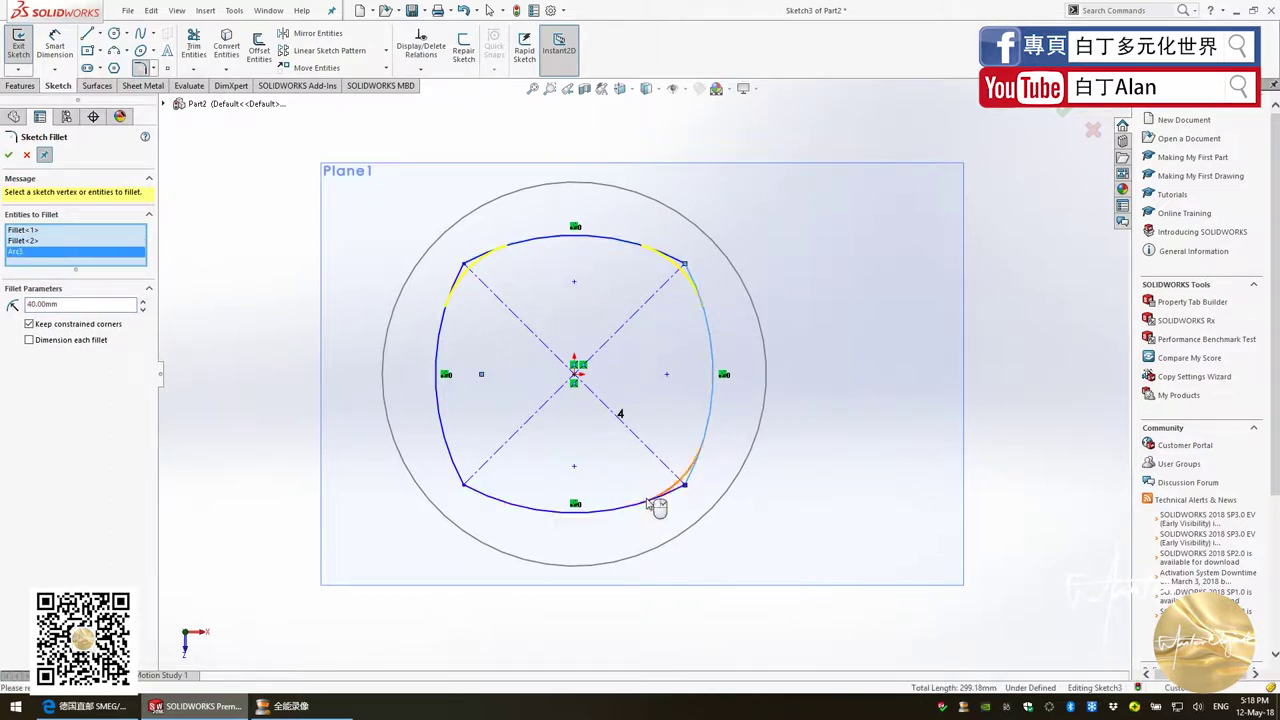
click(649, 500)
click(502, 507)
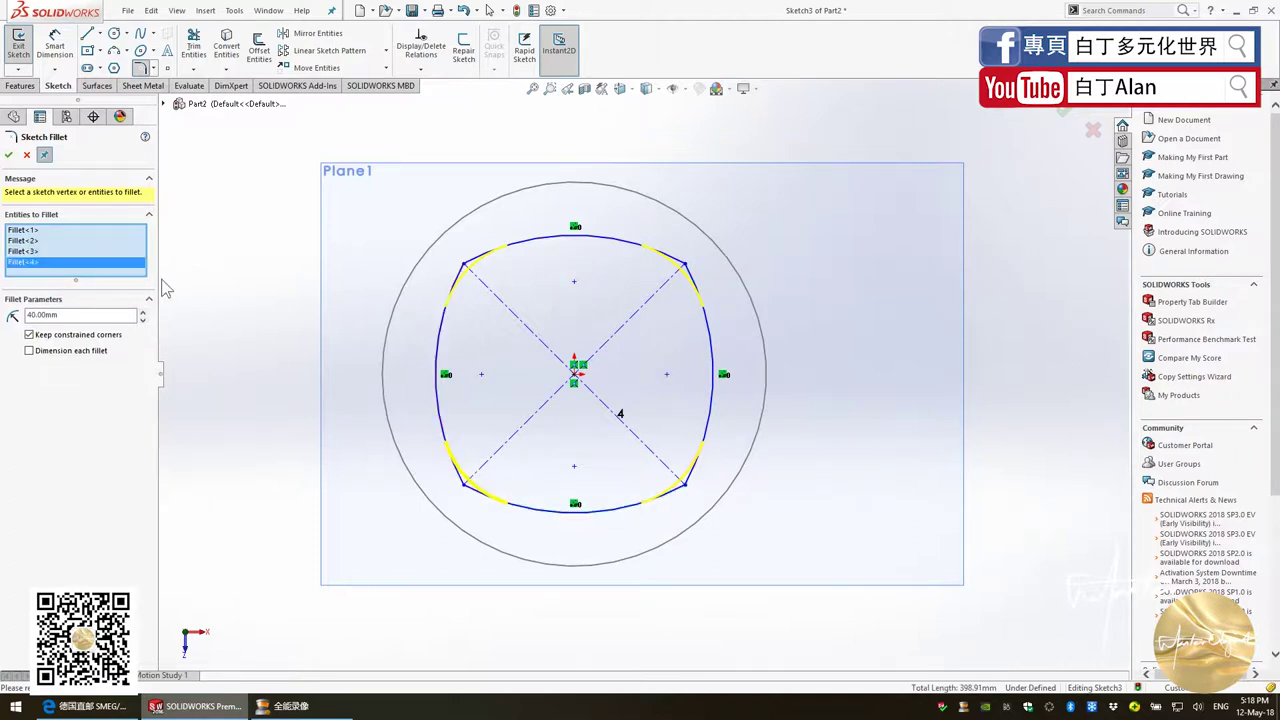
click(8, 155)
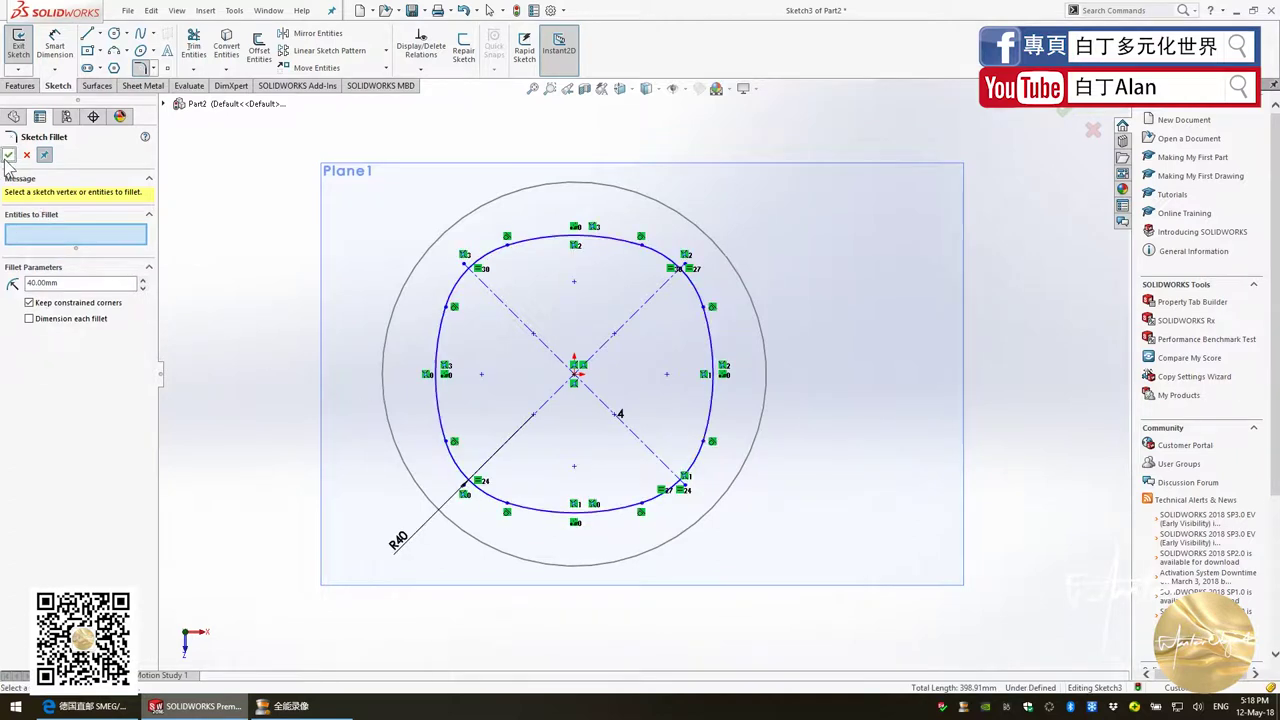
click(1074, 118)
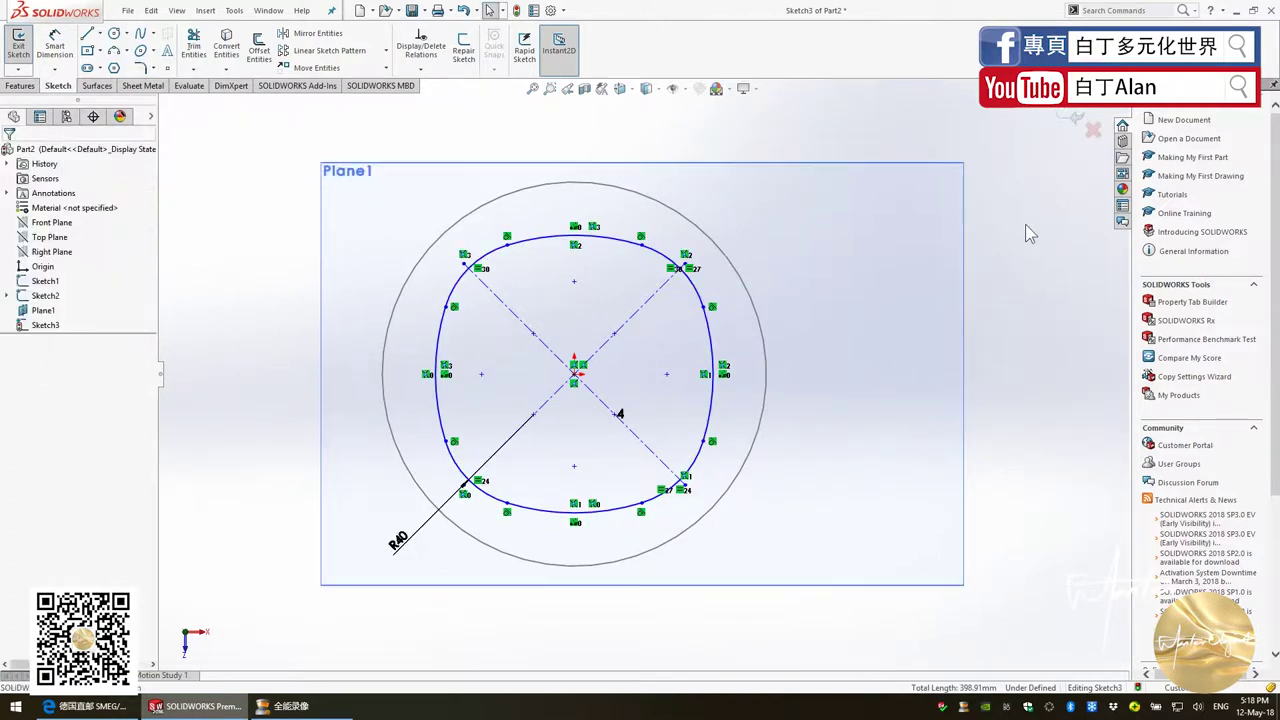
Exit the filleted profile sketch and view the Front Plane head-on
click(1073, 120)
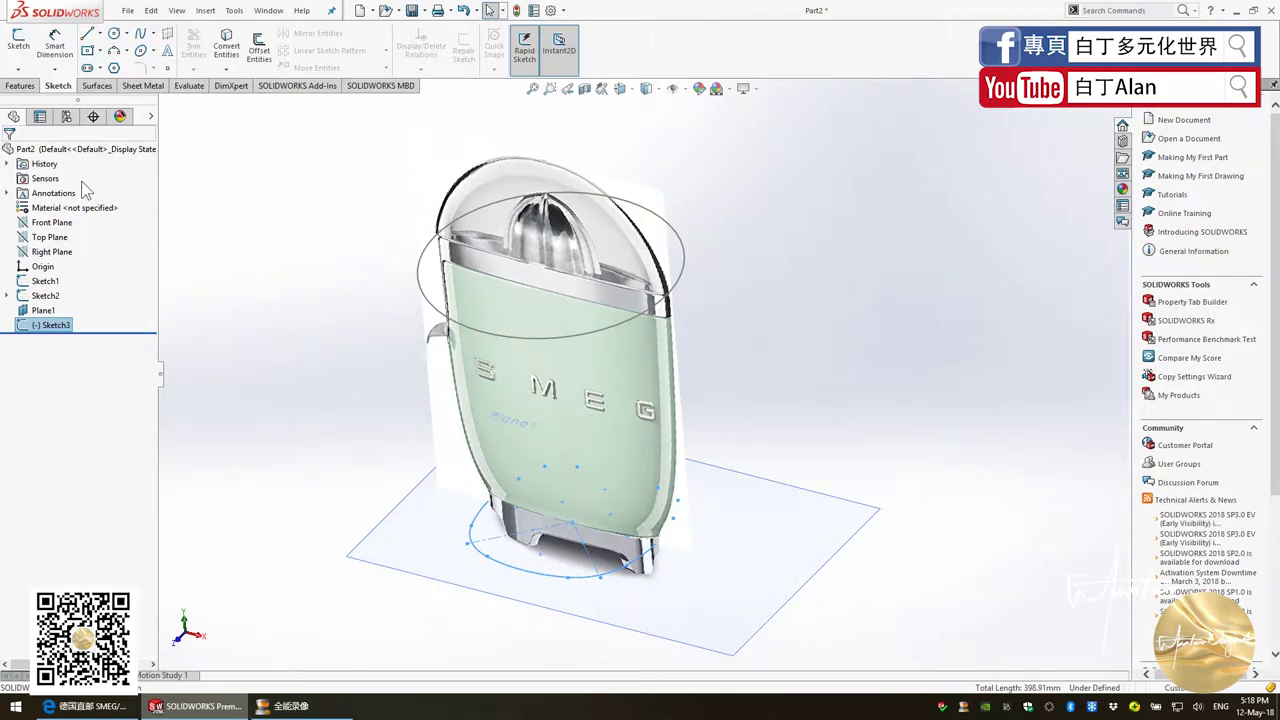
click(44, 224)
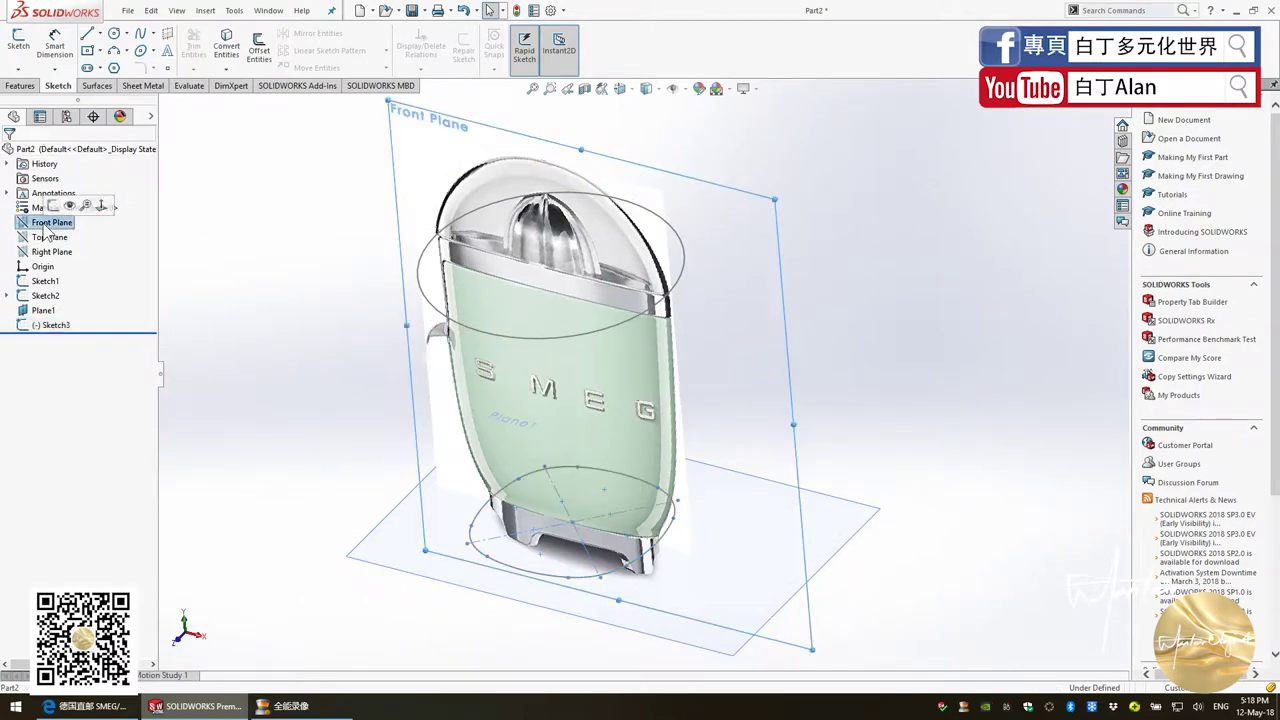
key(ctrl+8)
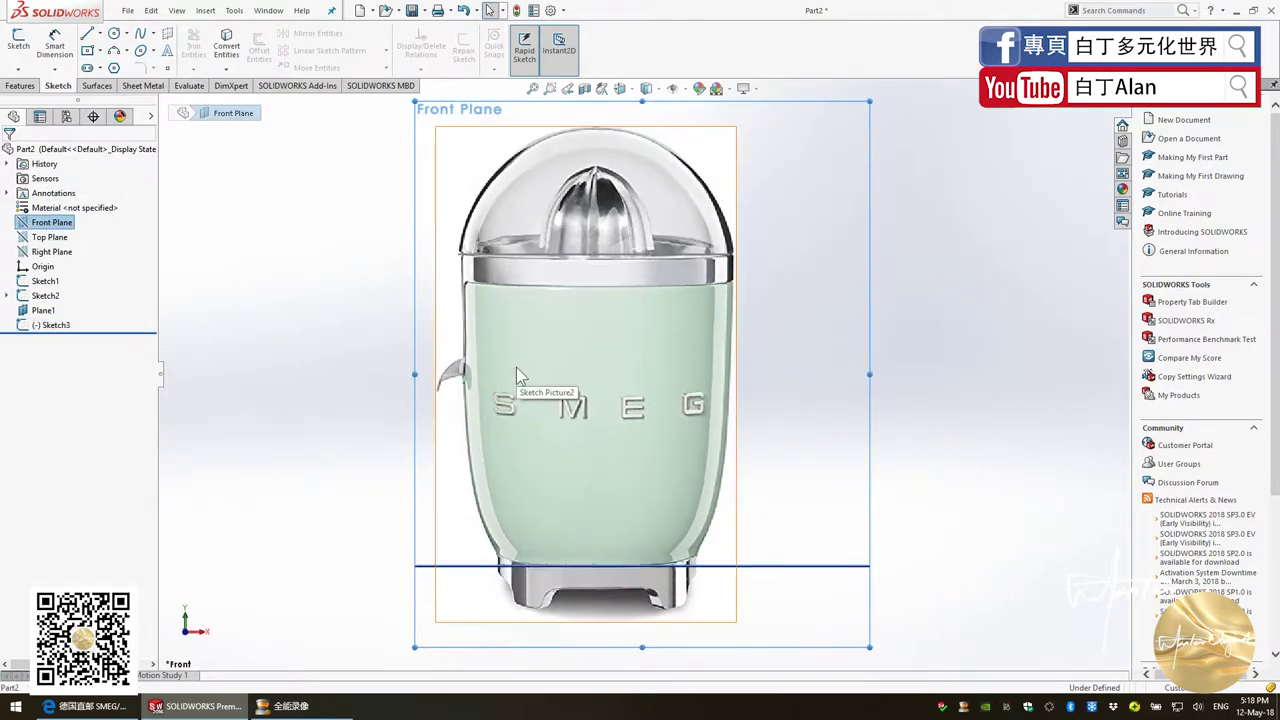
key(Escape)
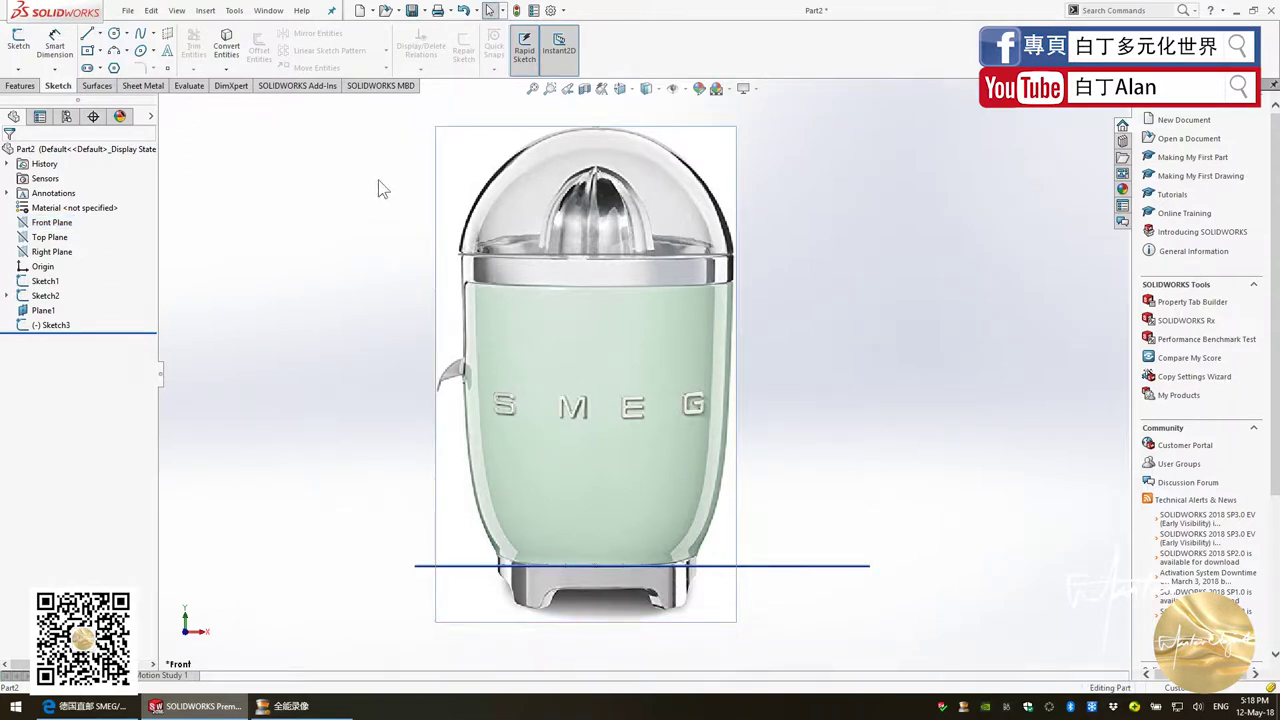
Hide Sketch2 with its juicer picture, then face the Front Plane with Normal To
right_click(30, 310)
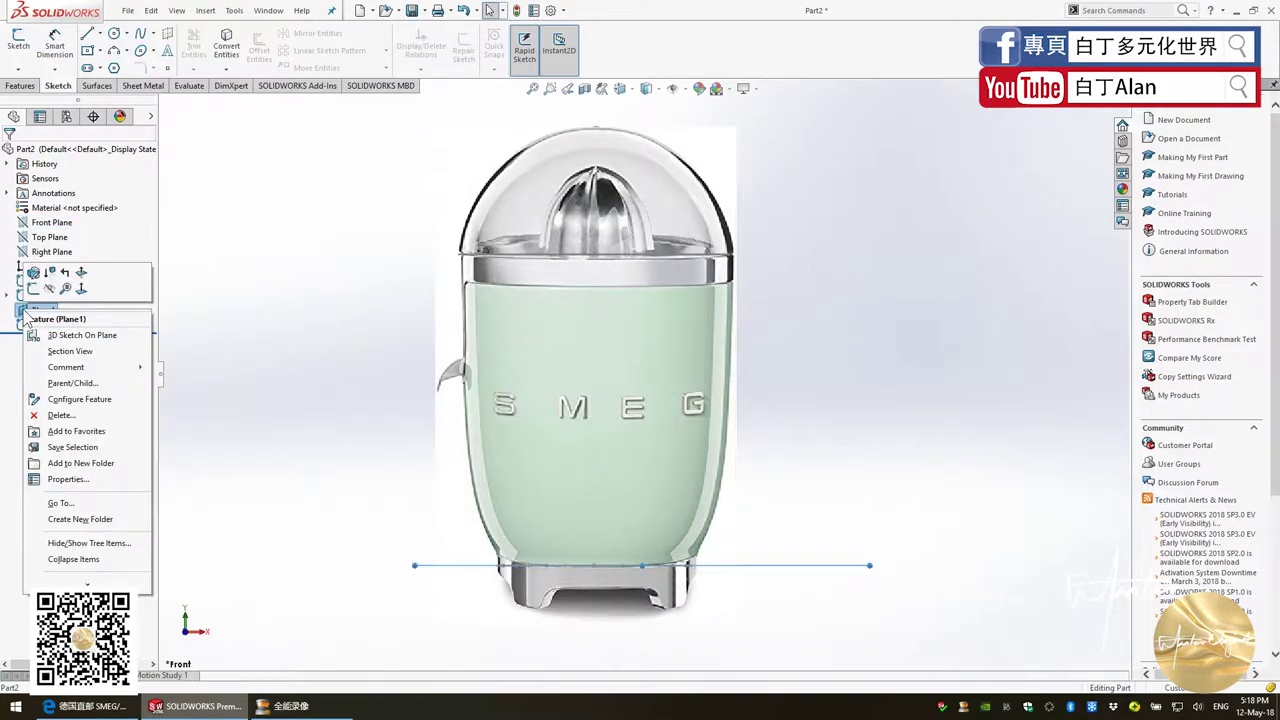
key(Escape)
click(7, 295)
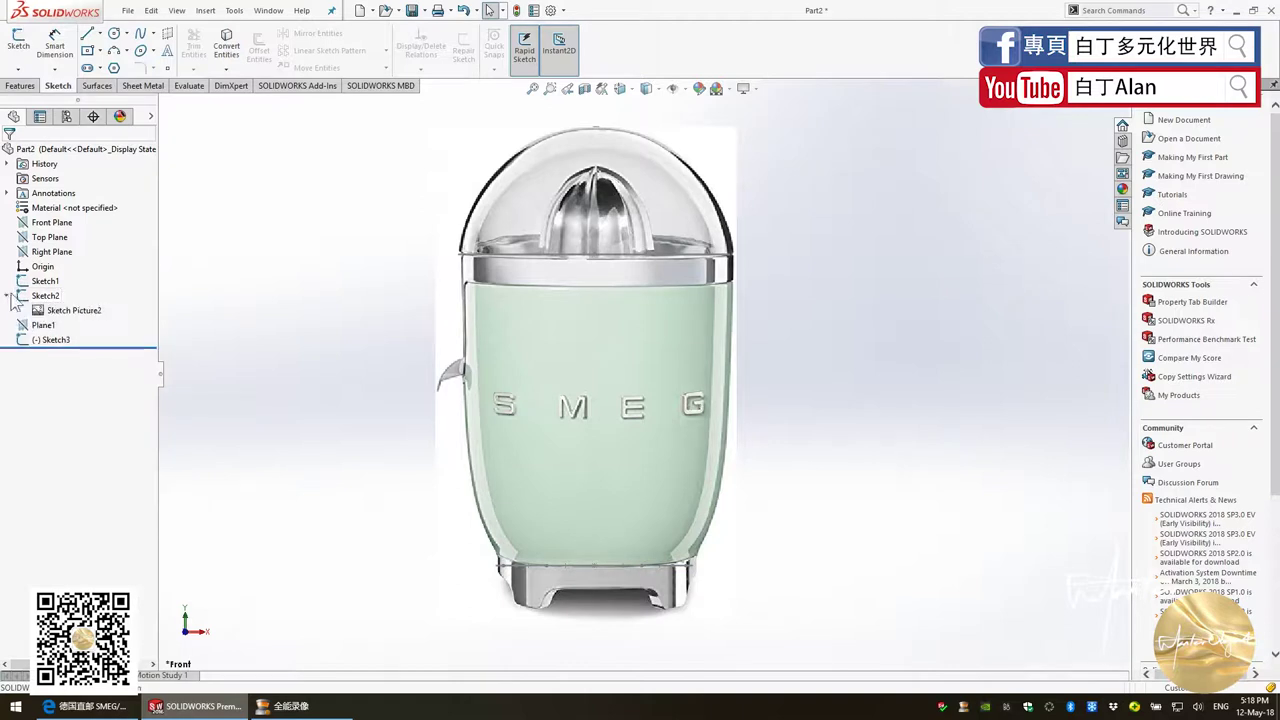
click(45, 310)
right_click(45, 313)
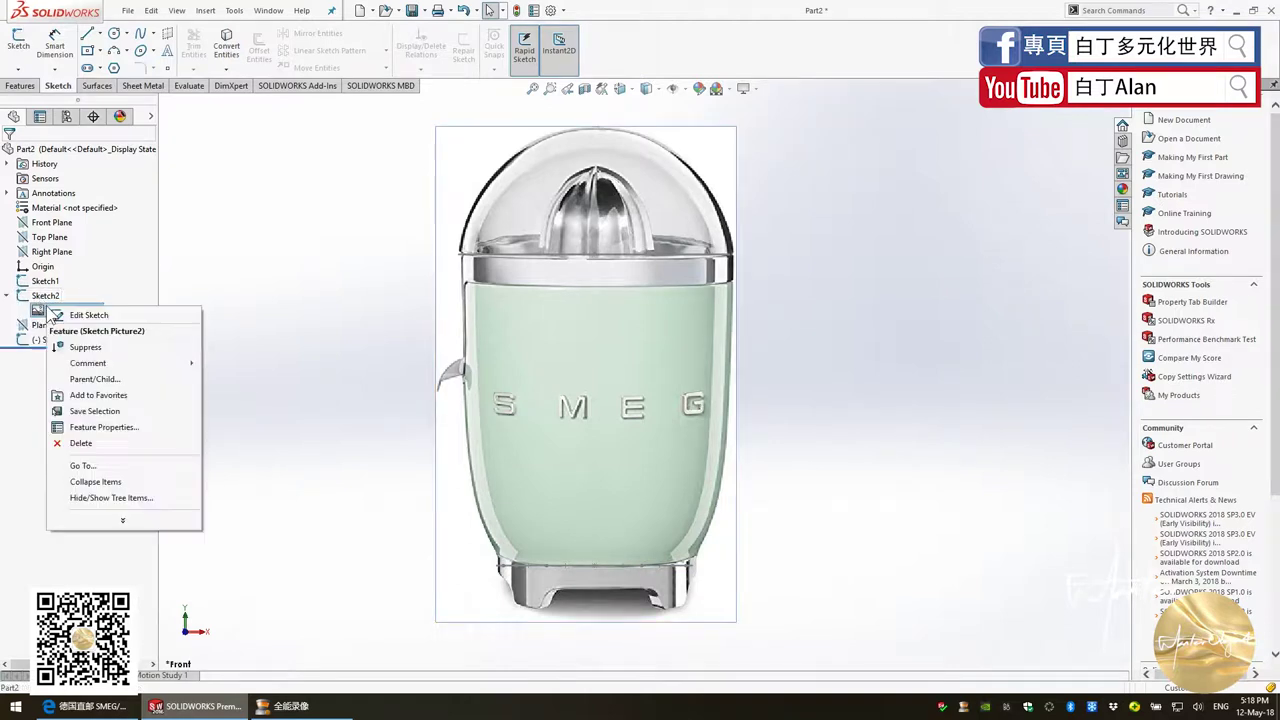
key(Escape)
click(34, 300)
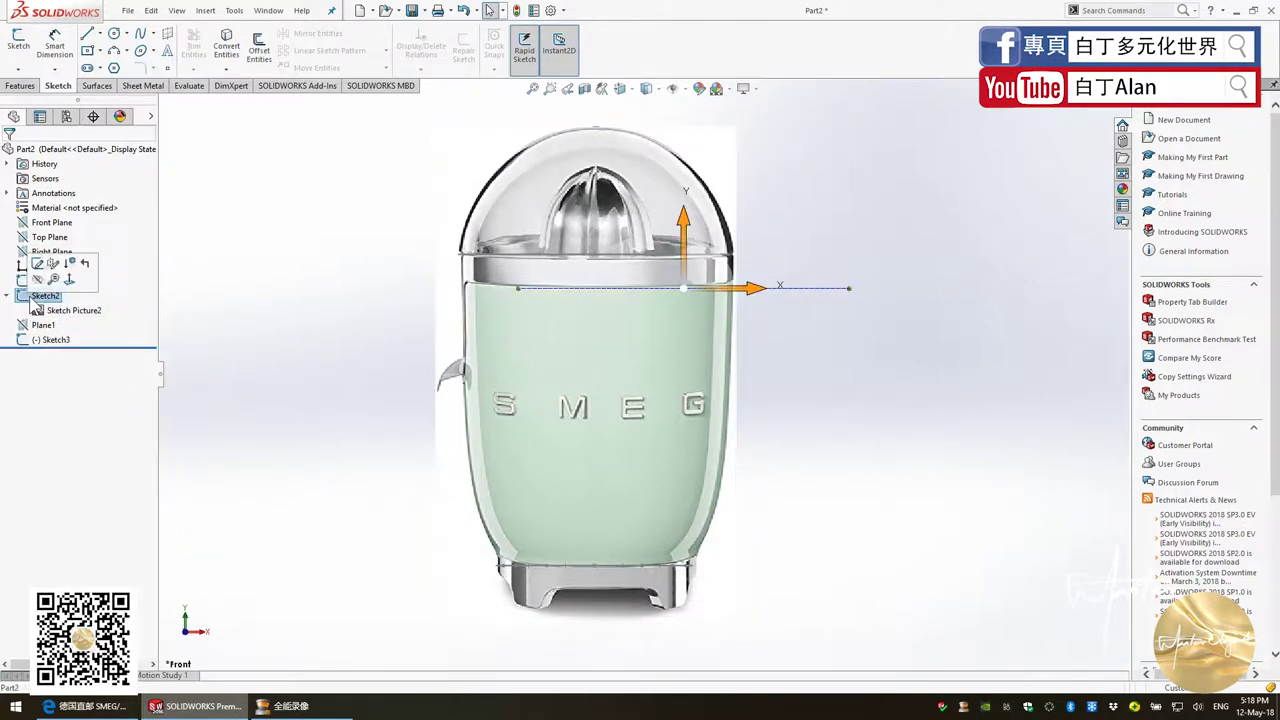
click(36, 280)
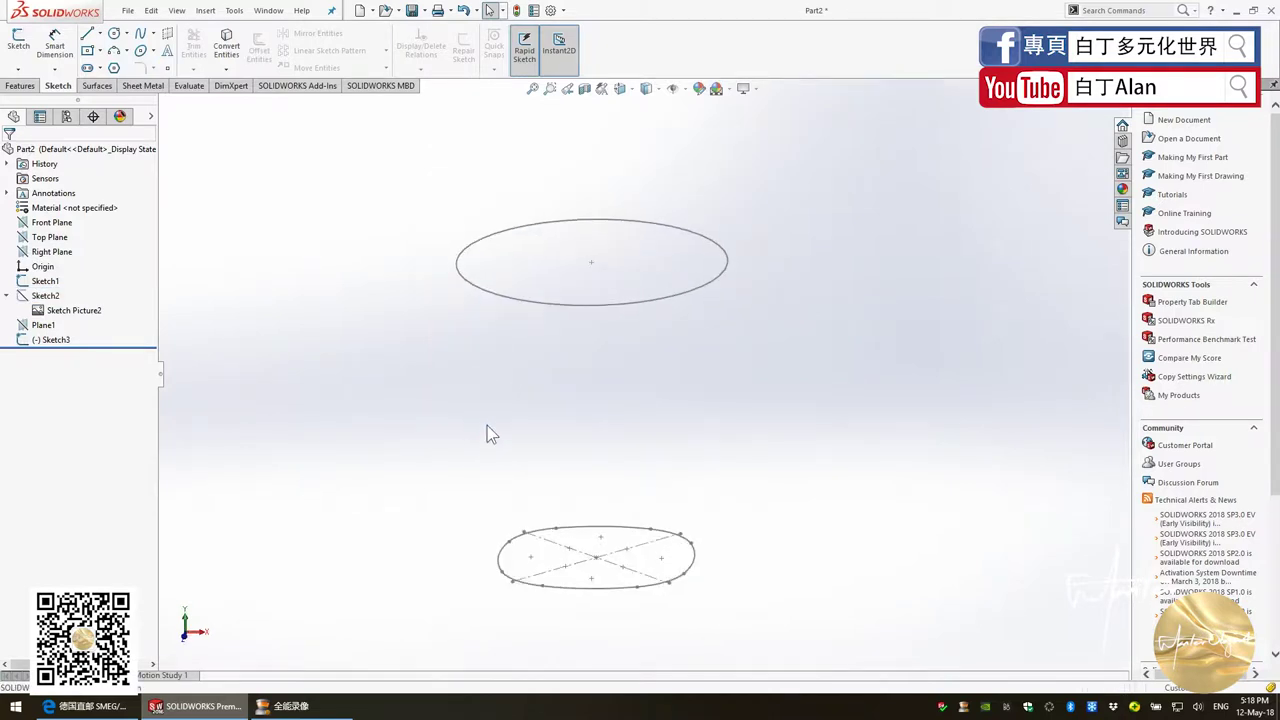
click(55, 224)
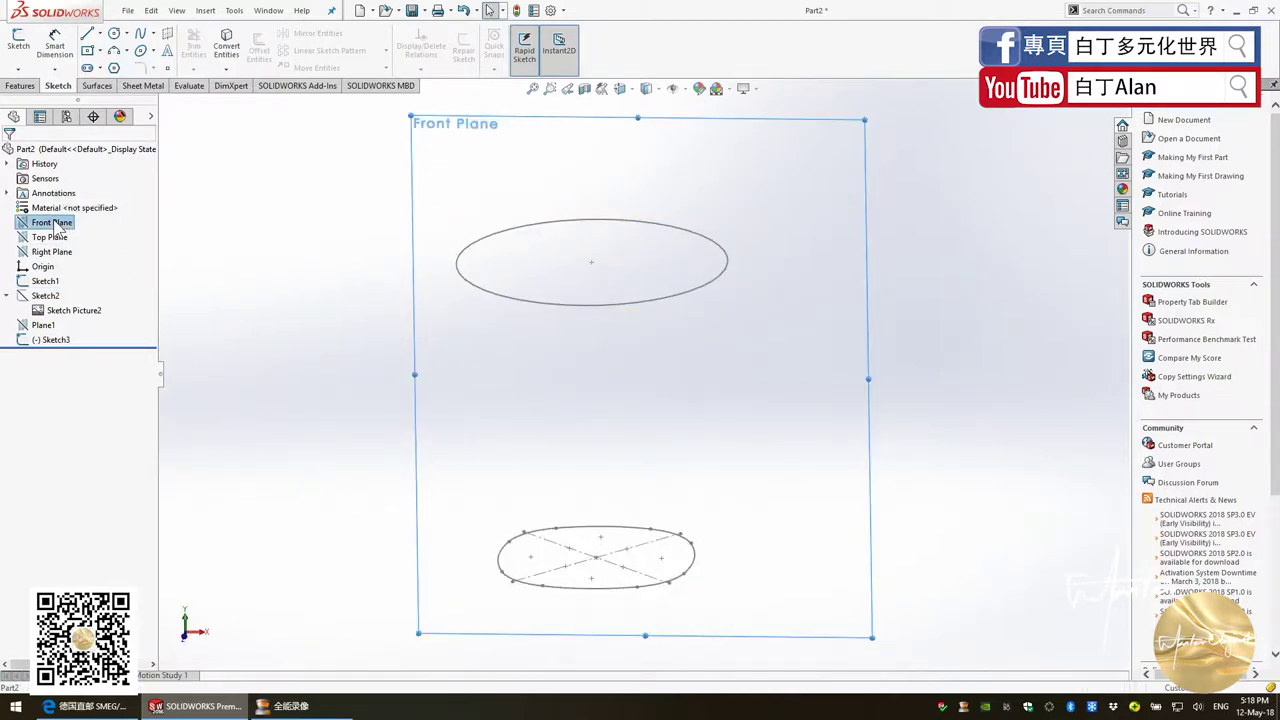
key(ctrl+8)
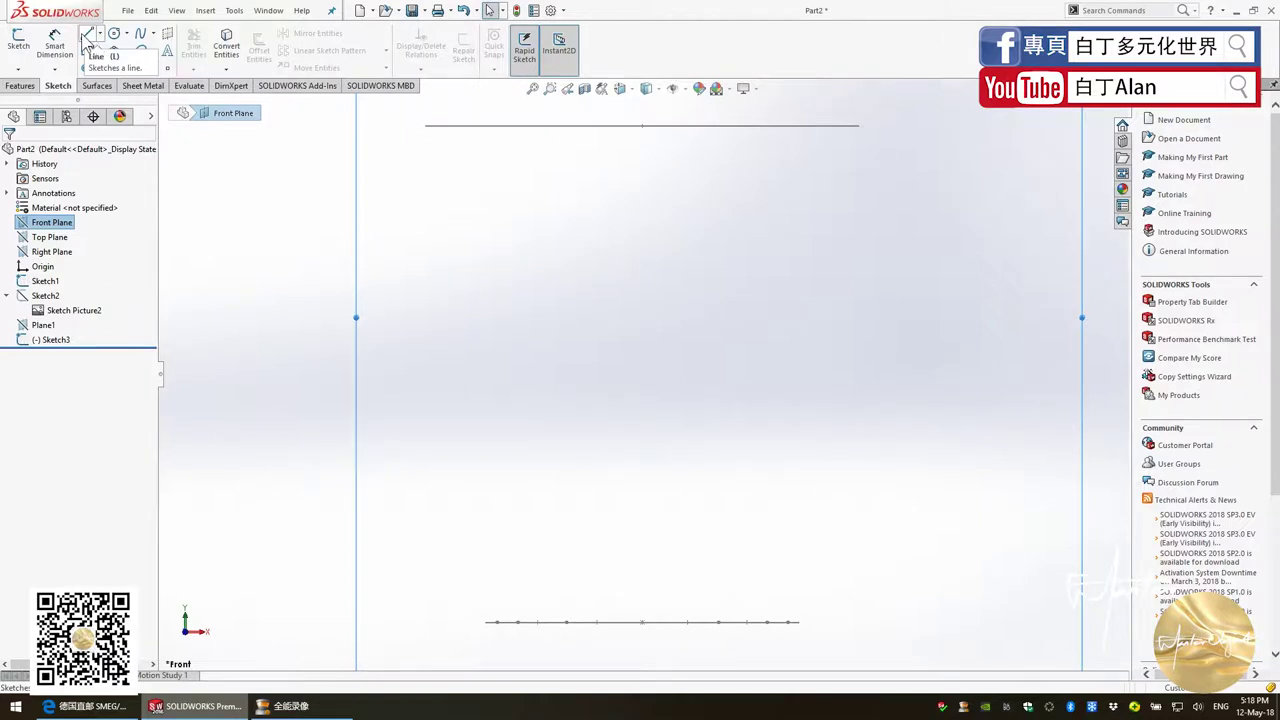
Reopen Sketch3, orbit to a tilted view of both outlines, then close it keeping changes
click(86, 37)
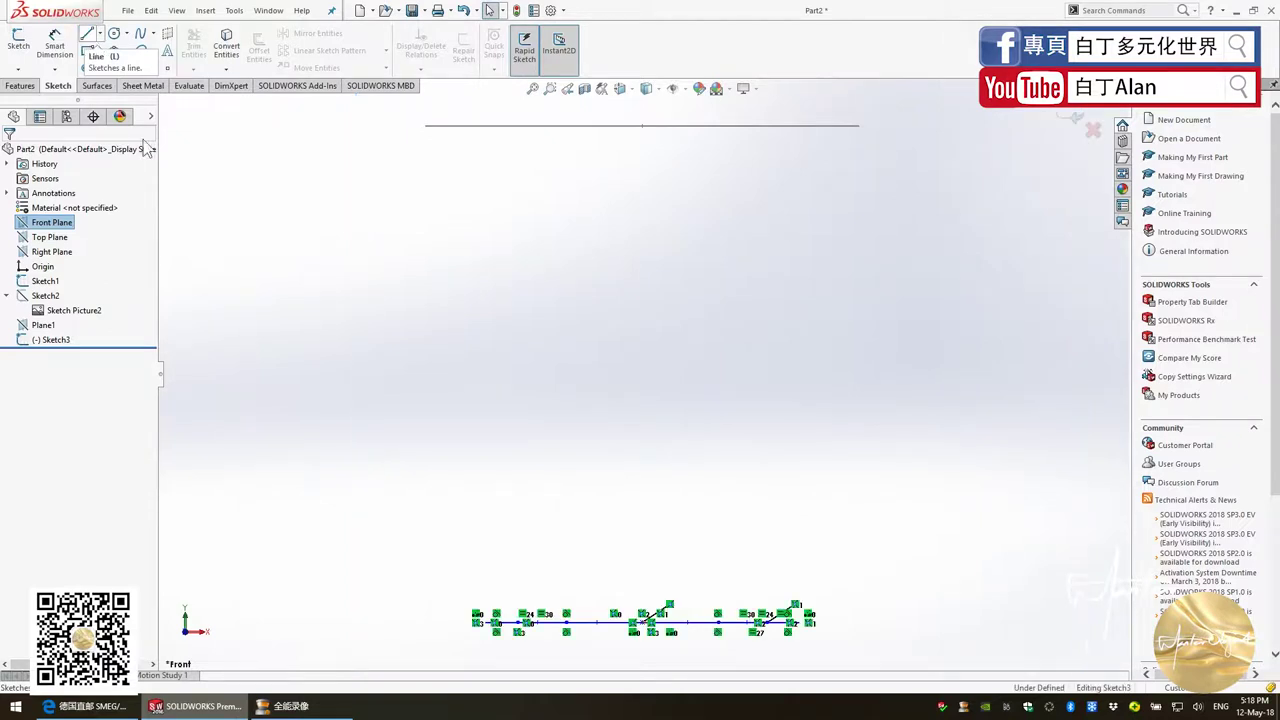
click(1093, 130)
click(740, 359)
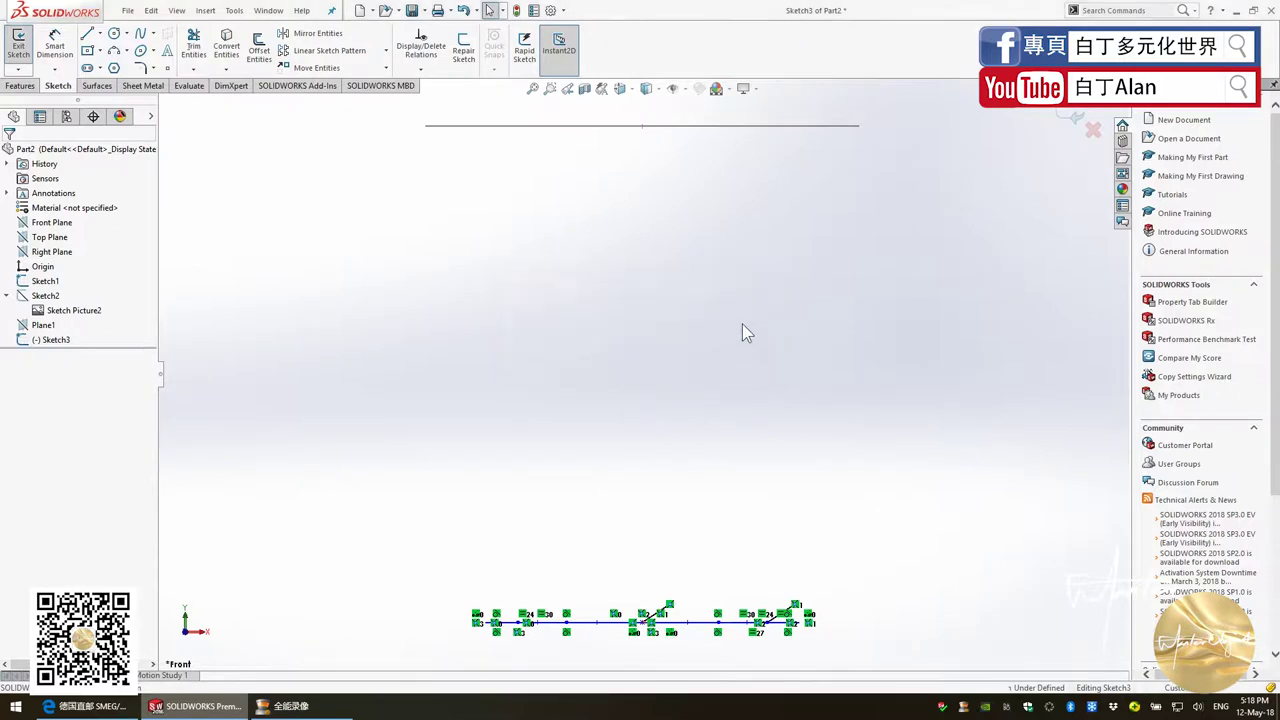
scroll(825, 352, up, 3)
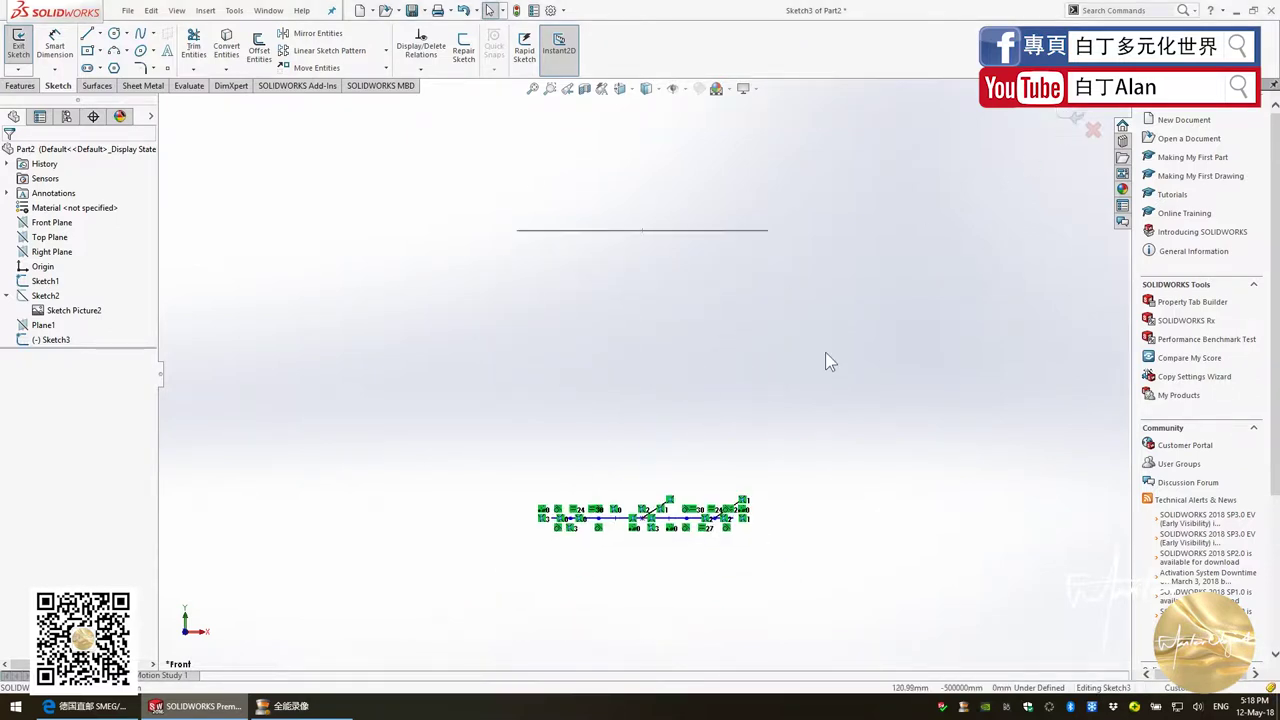
middle_drag(825, 352, 786, 508)
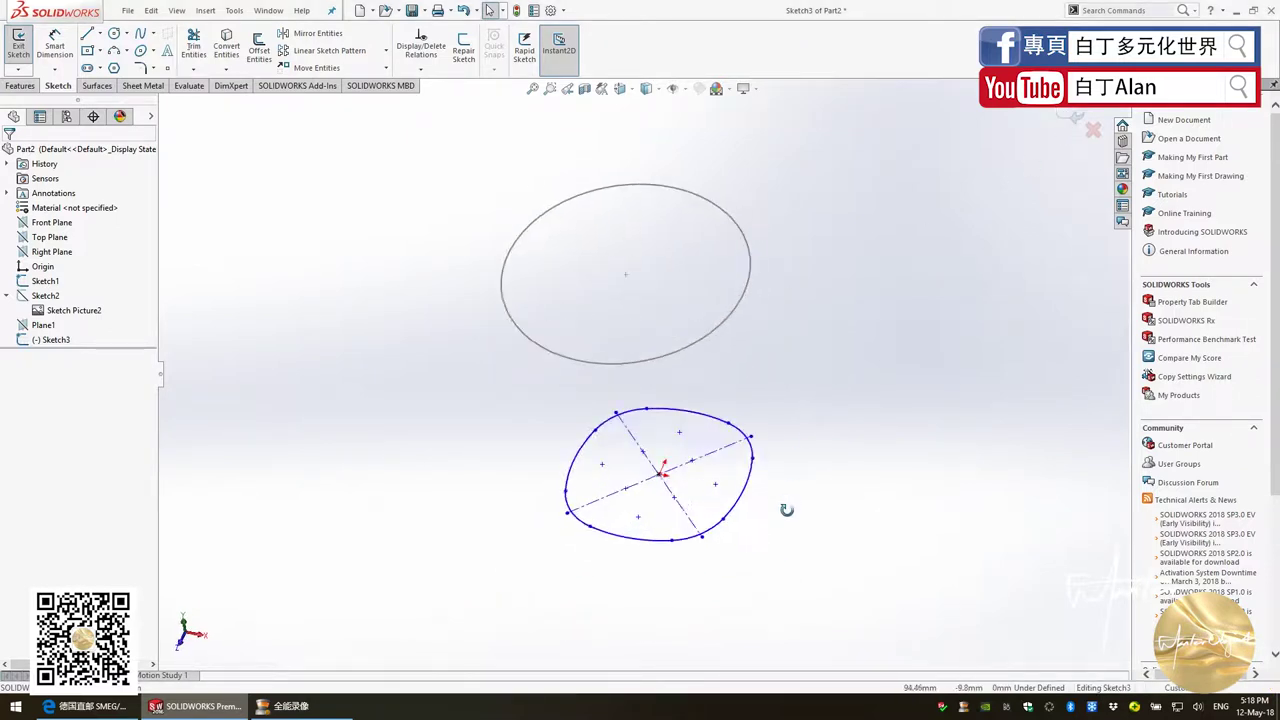
click(1070, 118)
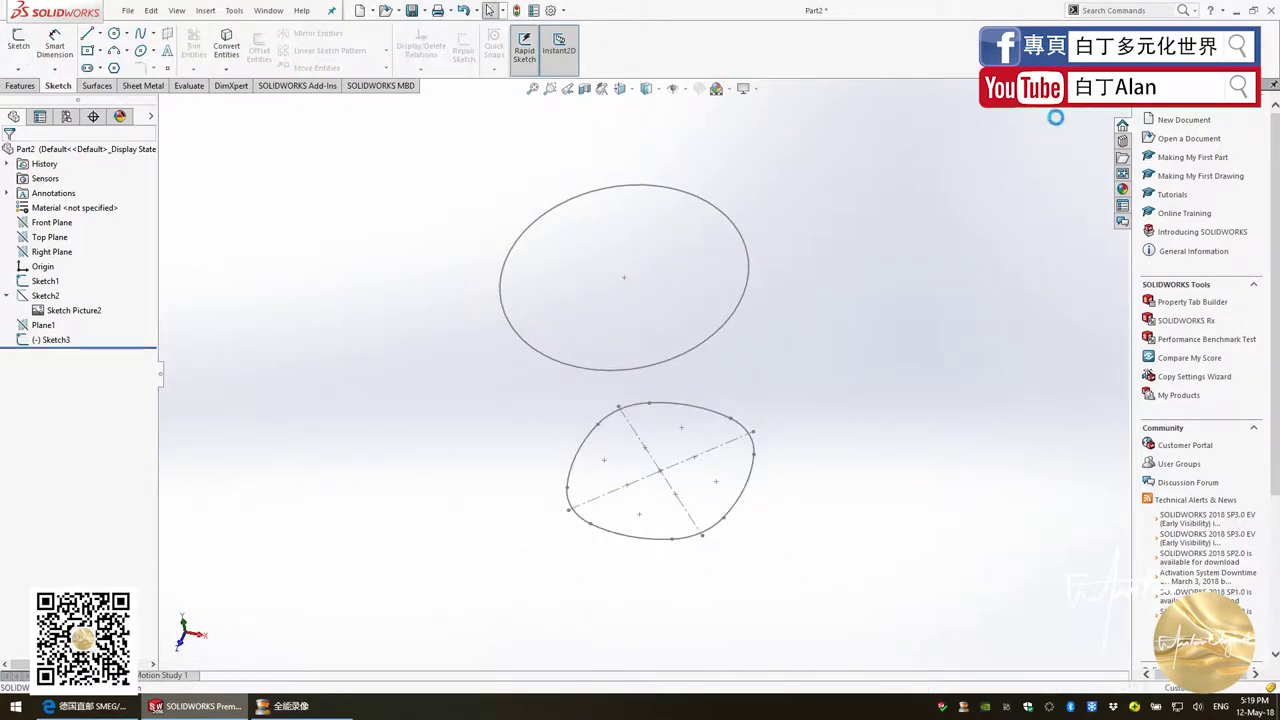
Show Sketch2's juicer picture again and face the Front Plane head-on
right_click(45, 296)
click(57, 258)
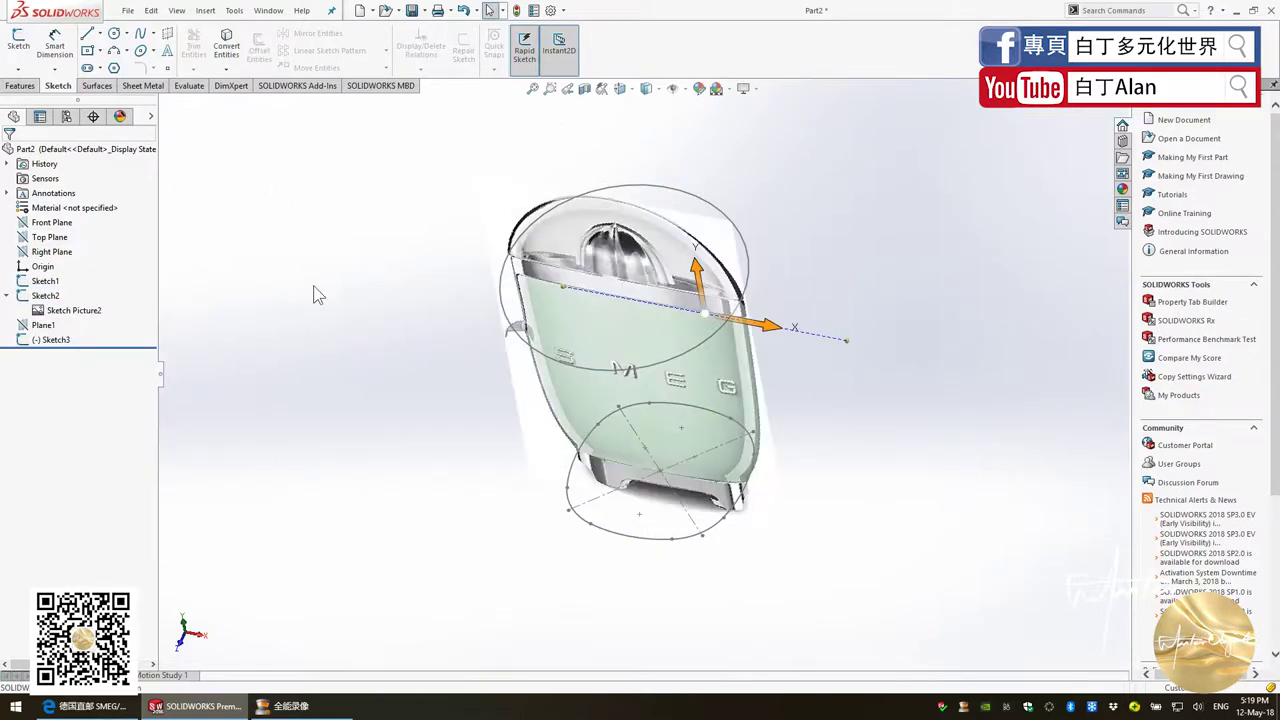
key(ctrl+8)
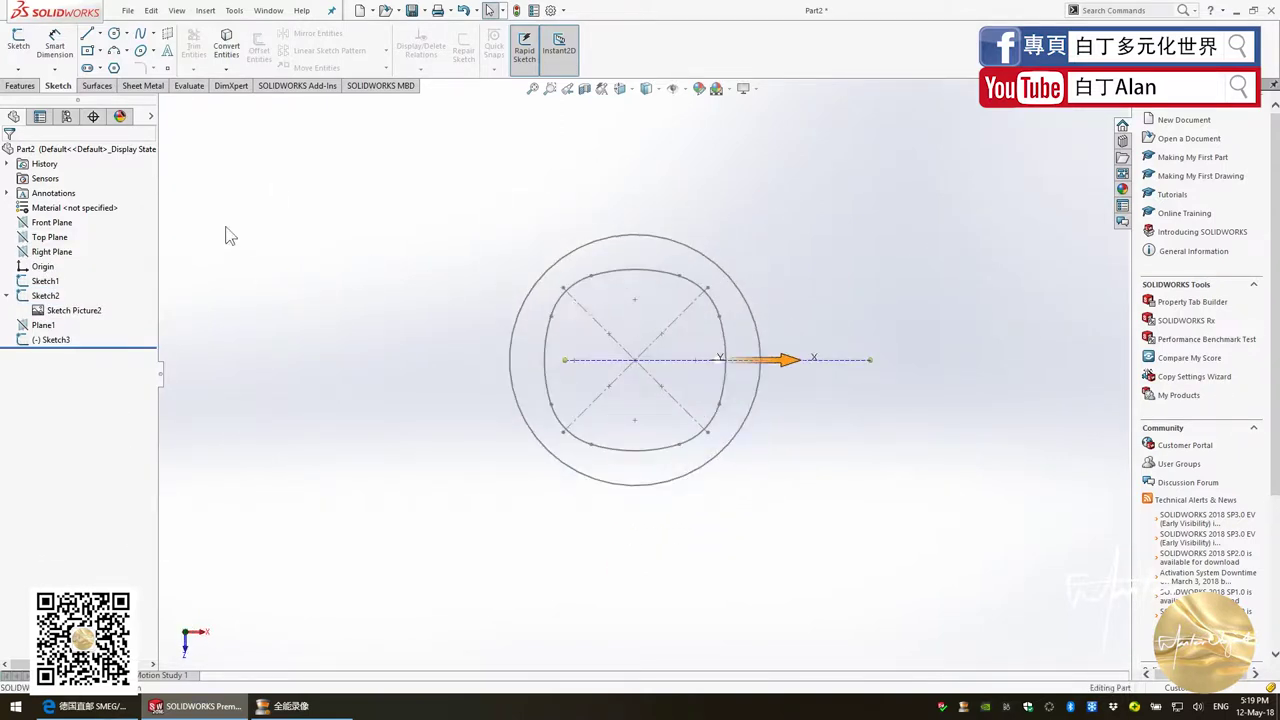
click(20, 85)
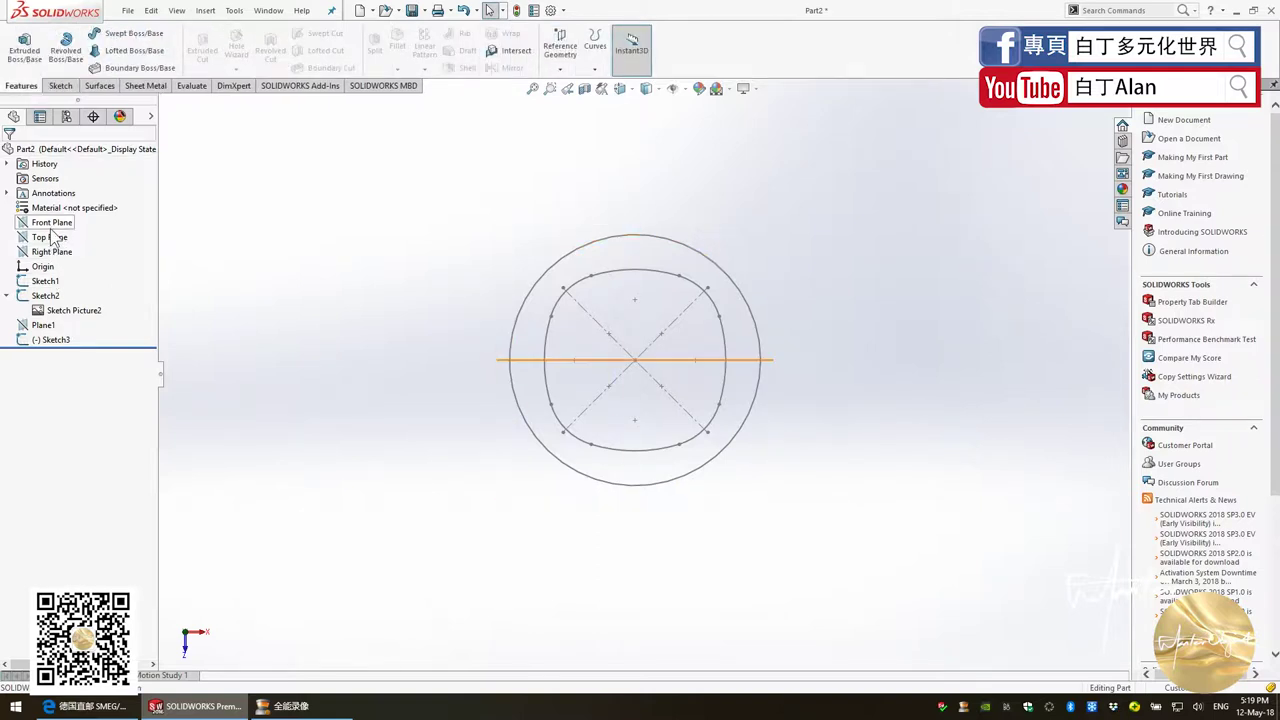
click(52, 222)
key(ctrl+8)
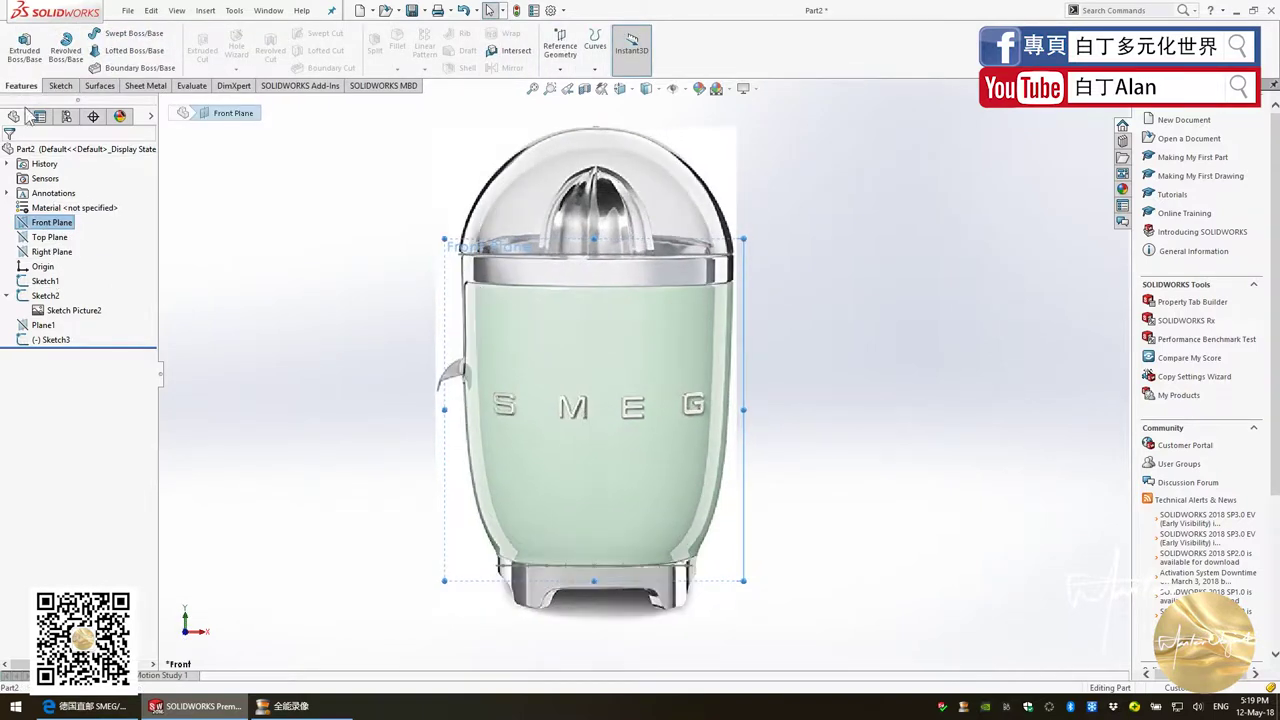
Start a sketch on the Front Plane and draw a vertical line beside the body's upper right
click(58, 85)
click(18, 45)
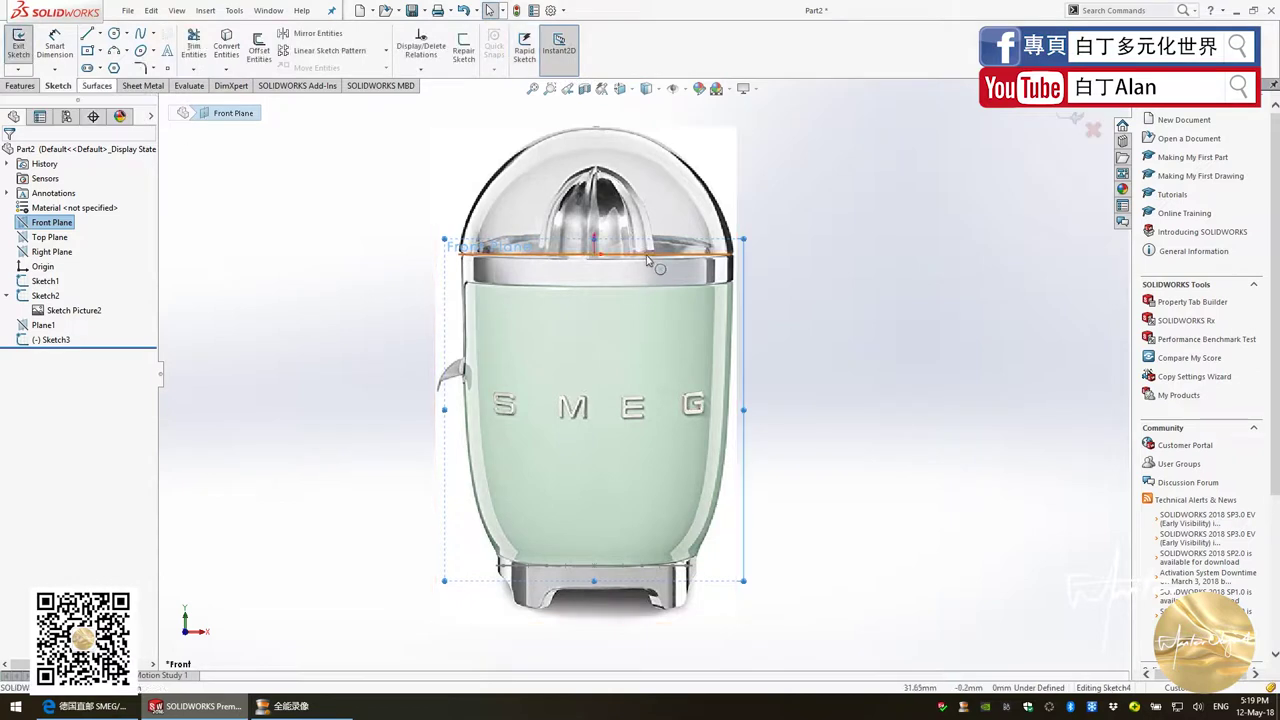
key(l)
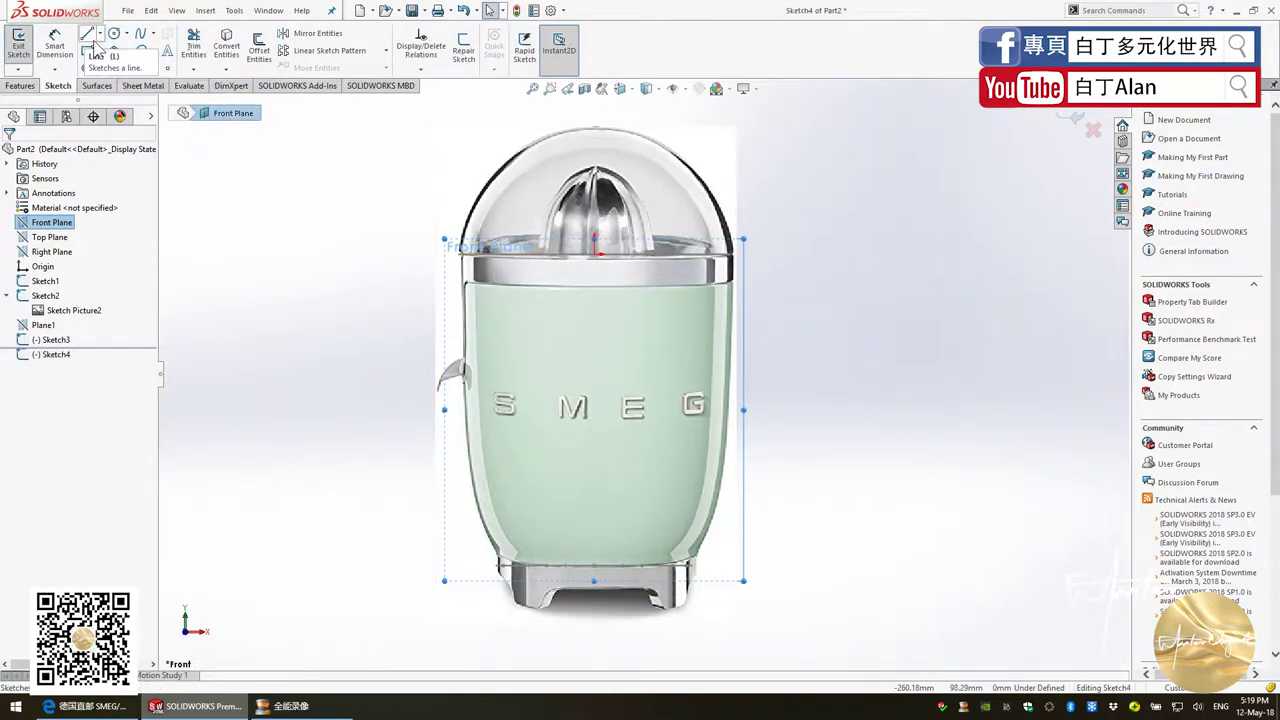
click(757, 255)
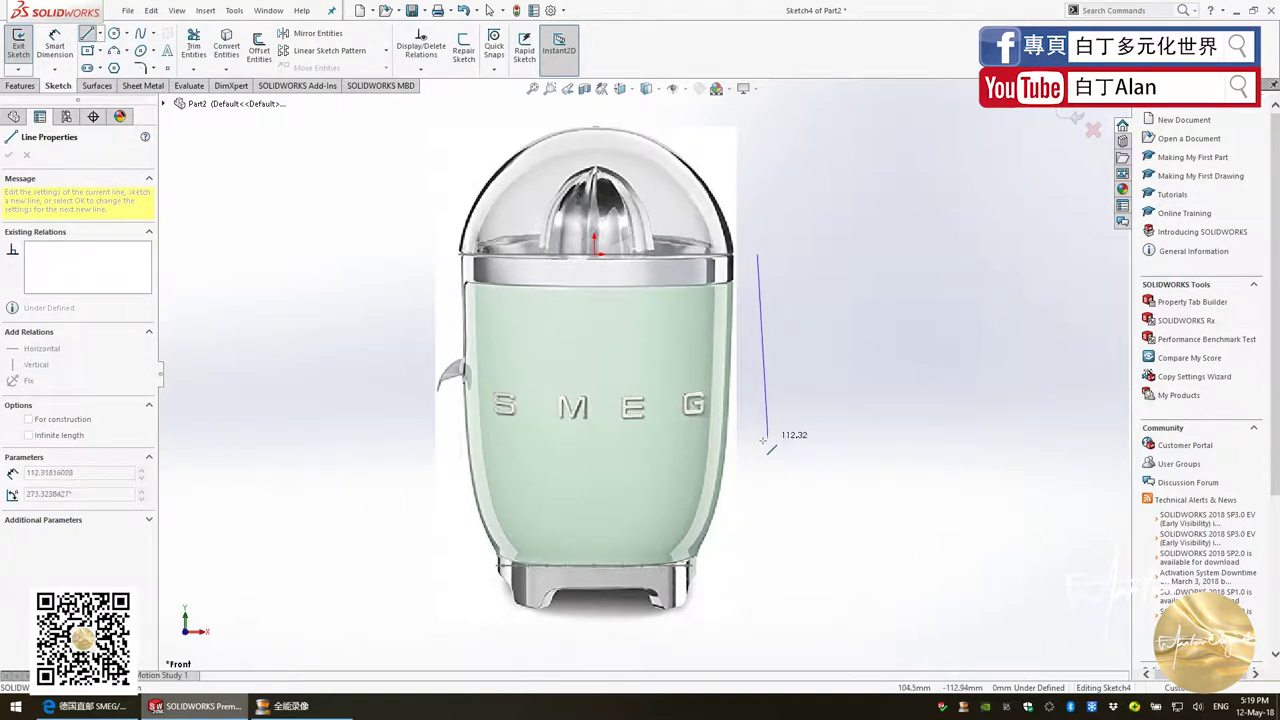
double_click(757, 378)
key(Escape)
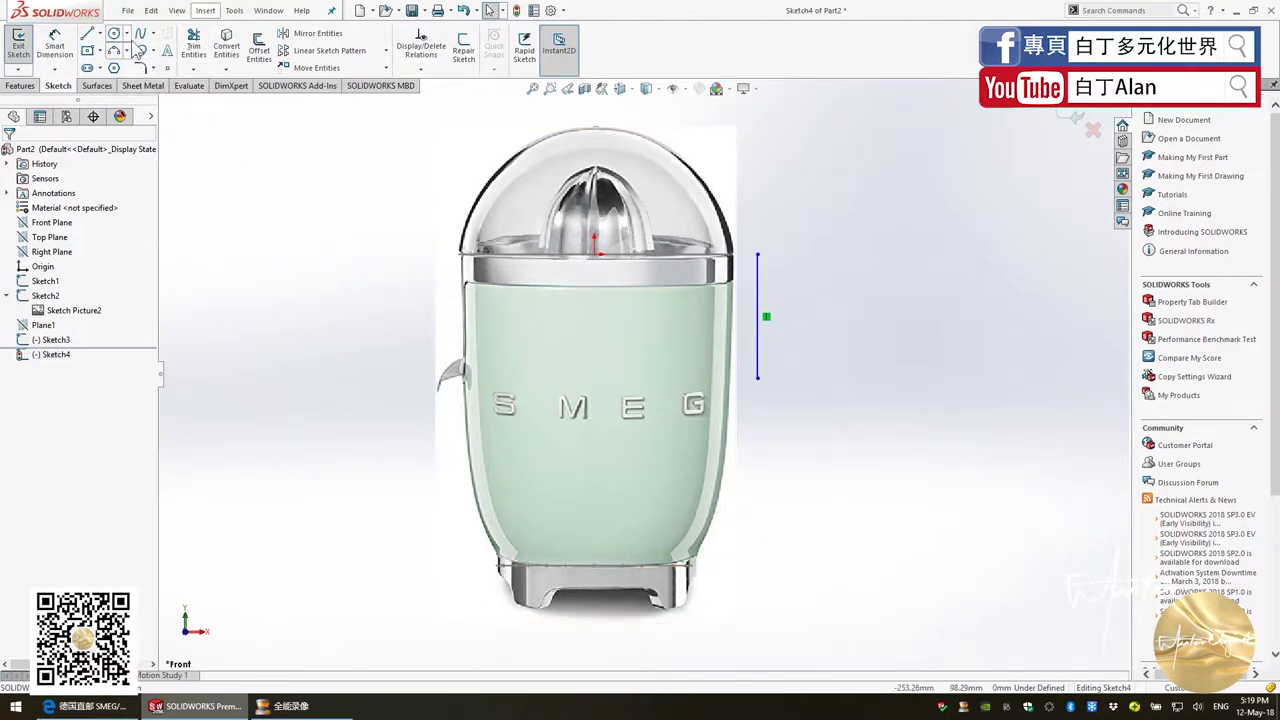
click(141, 33)
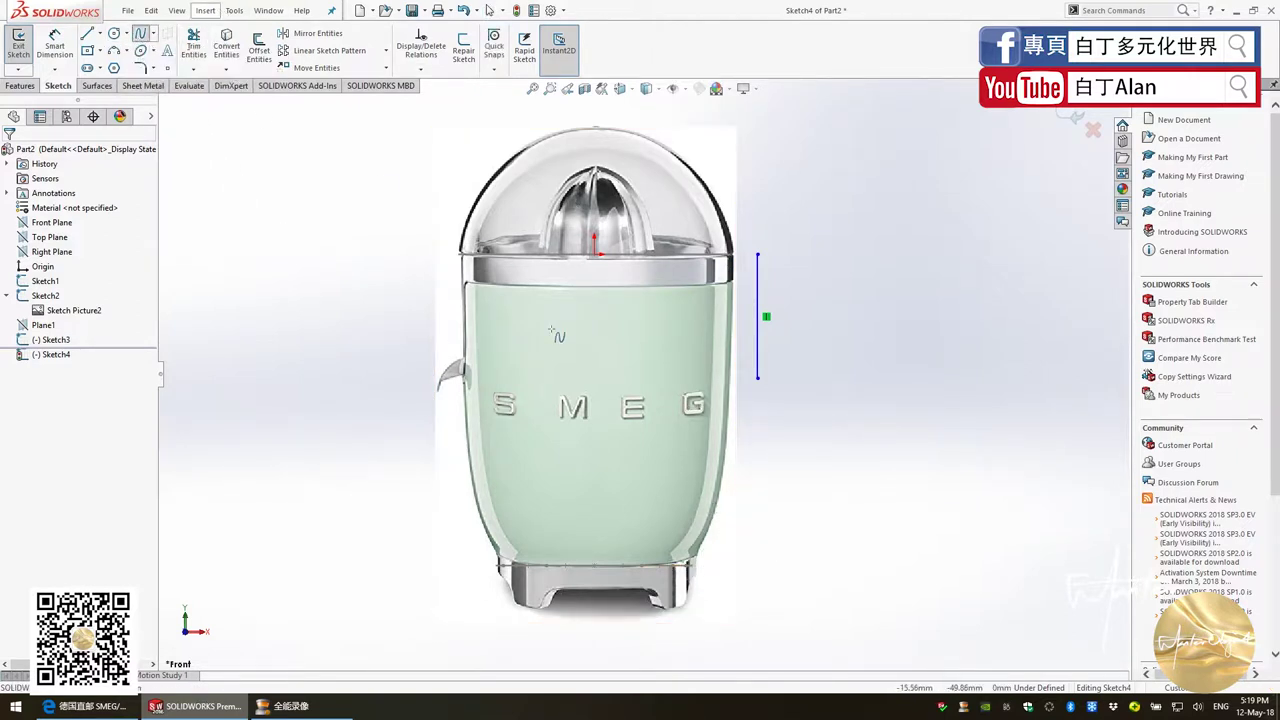
Draw a trial spline down from the line's lower end, then delete it
click(758, 378)
click(758, 470)
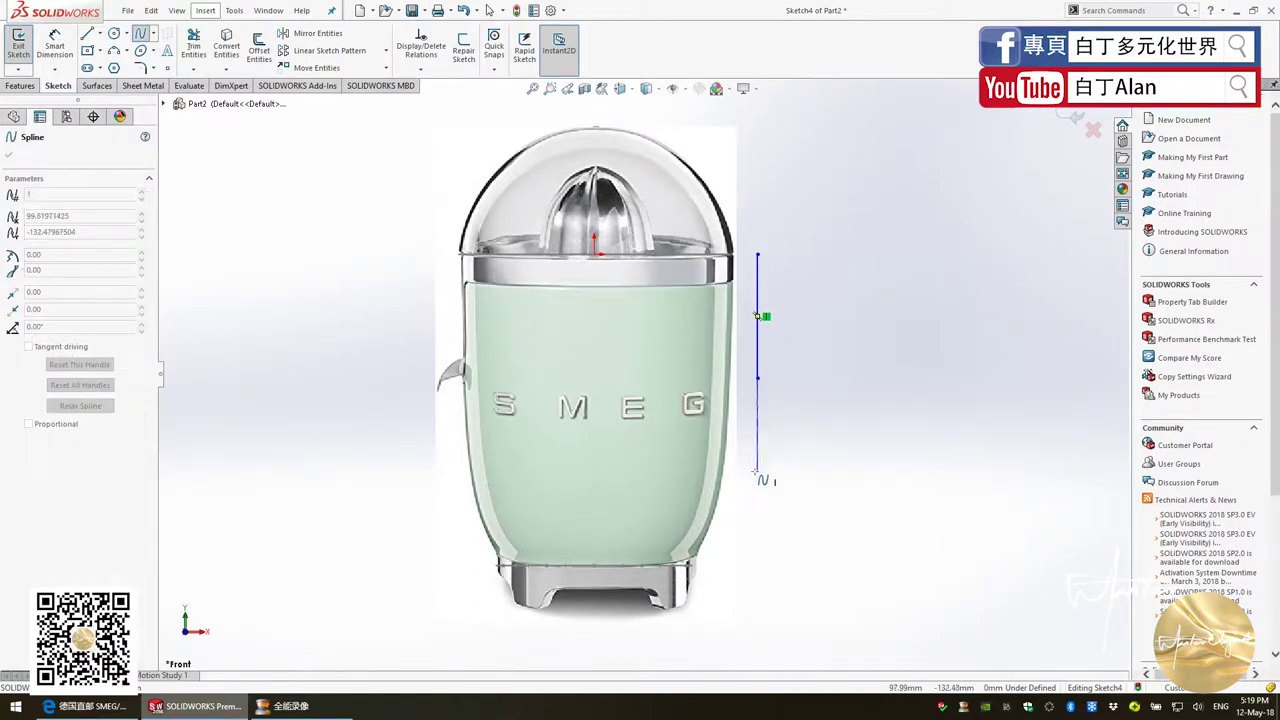
key(Escape)
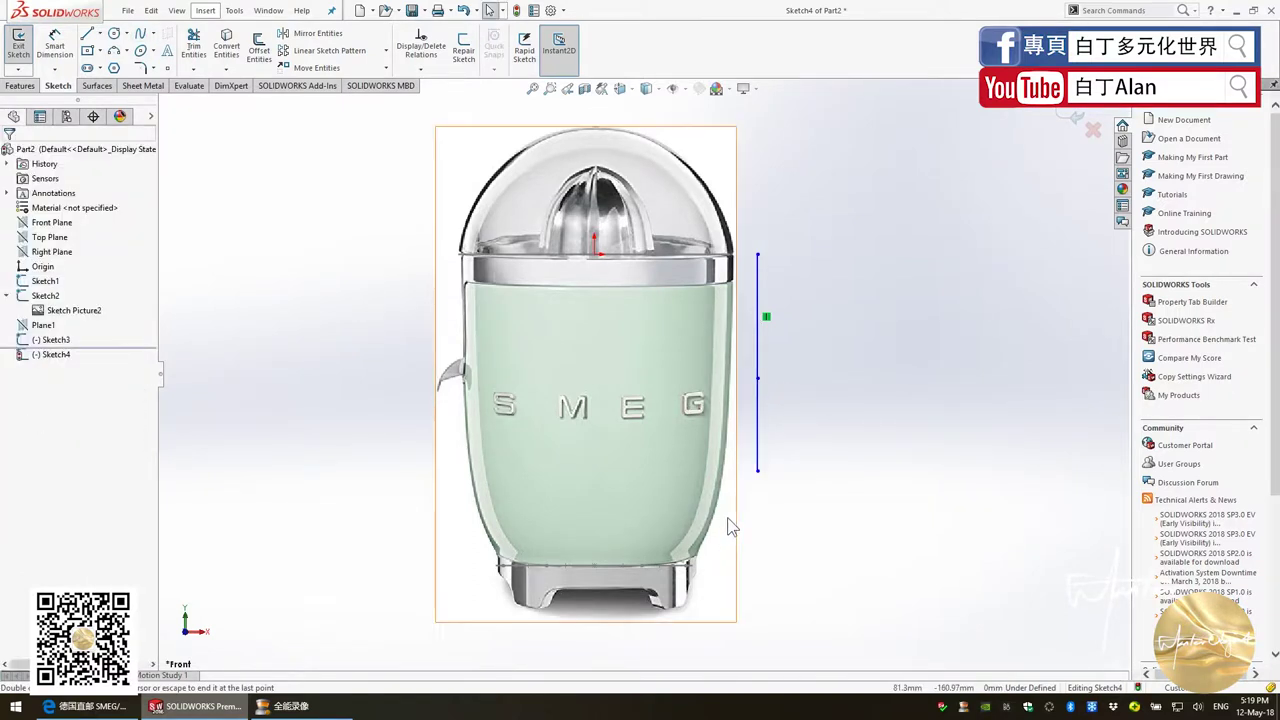
drag(795, 468, 752, 428)
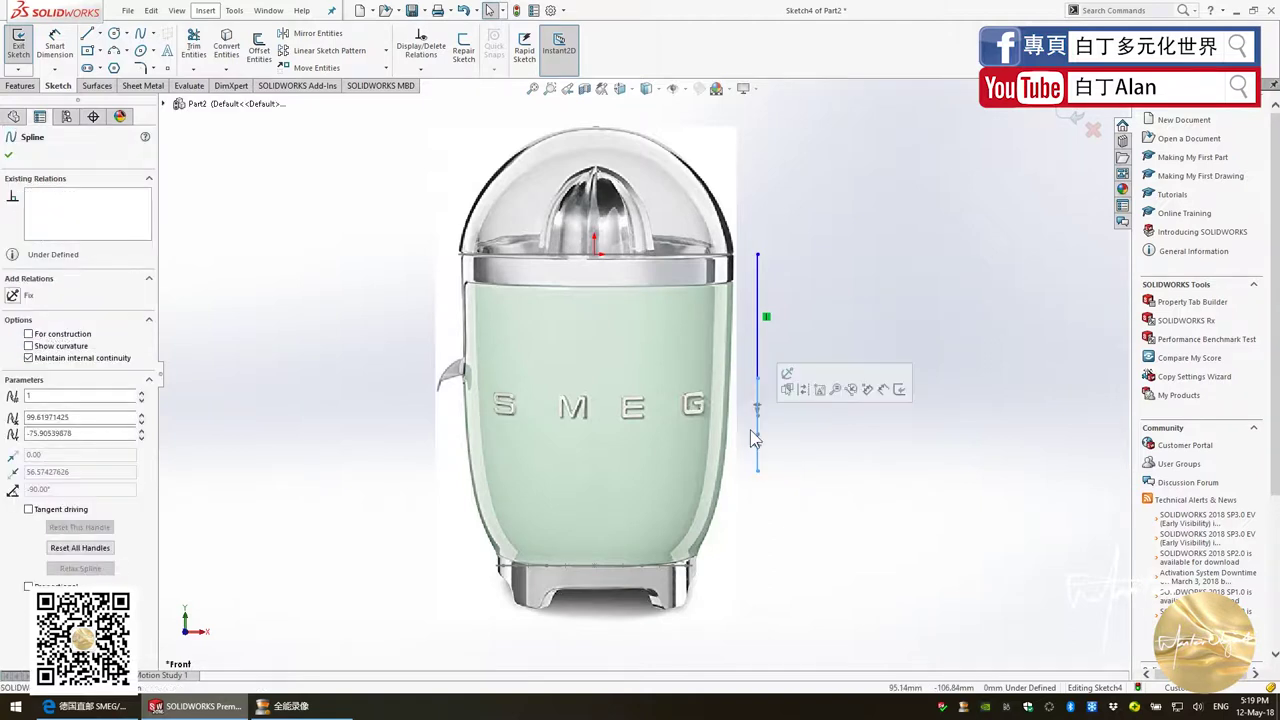
key(Delete)
Draw a spline from the juicer's base edge along the bulge to the line's lower end
click(140, 33)
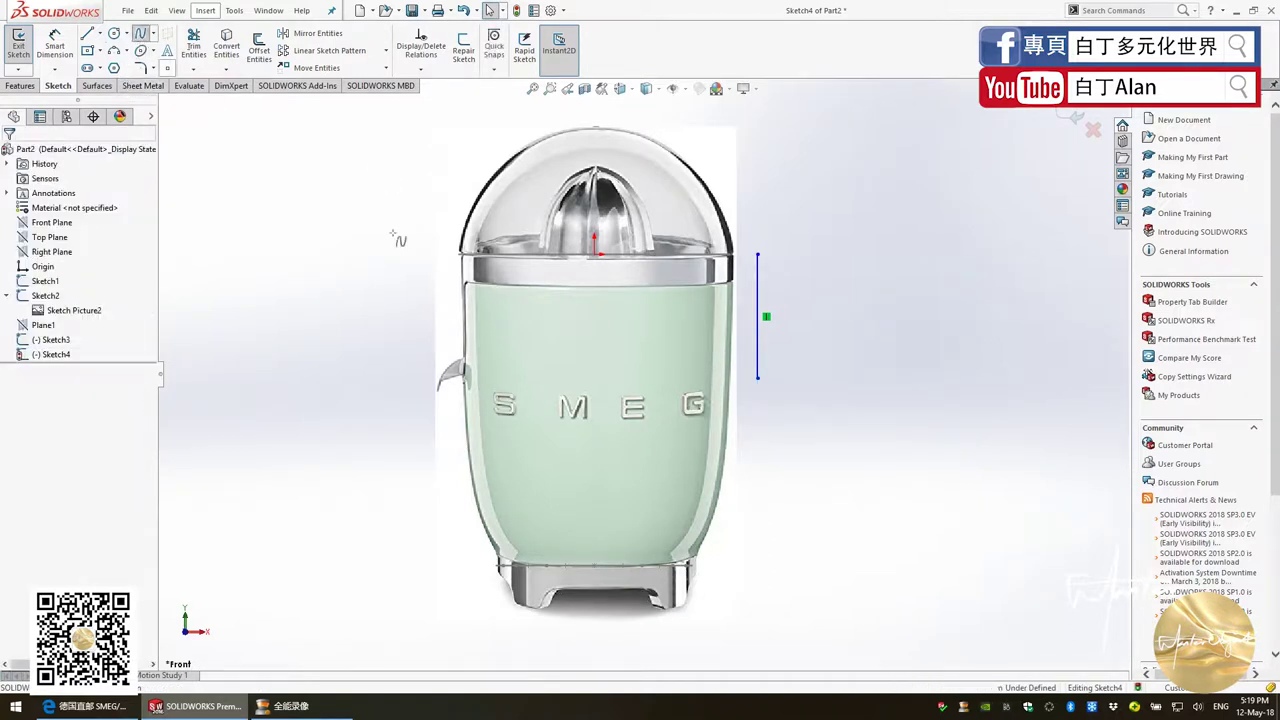
click(710, 565)
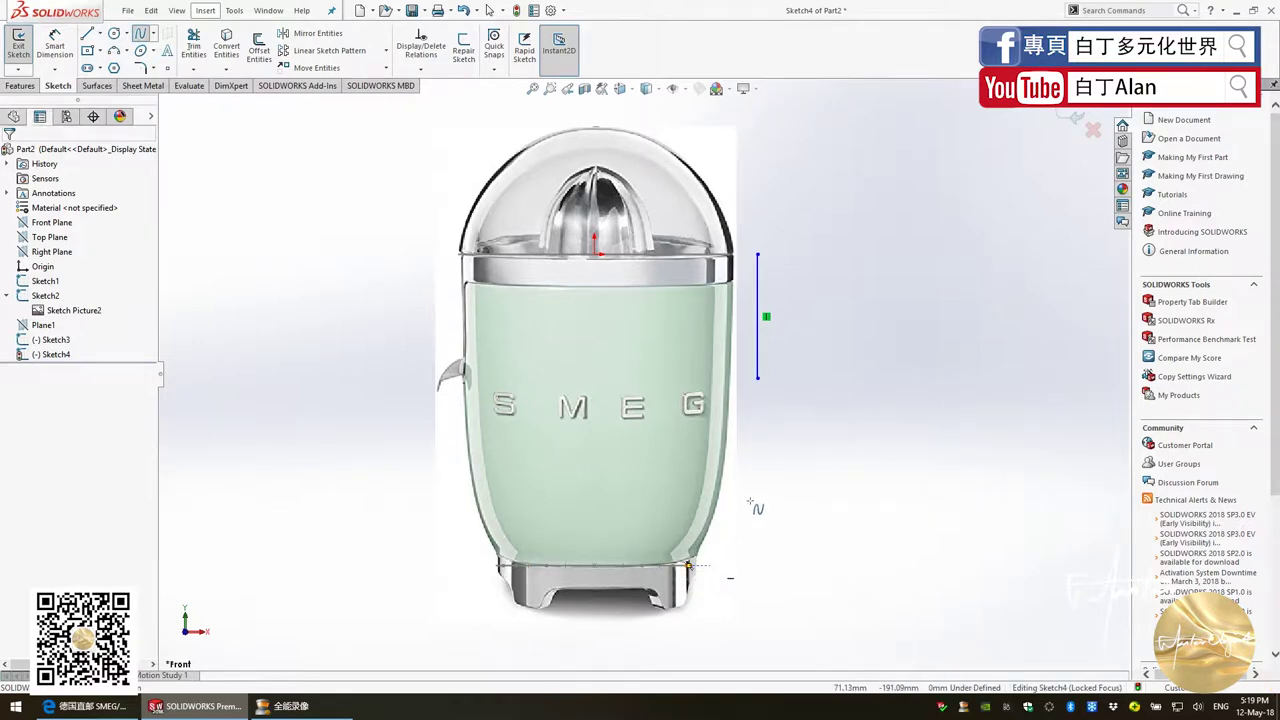
click(757, 505)
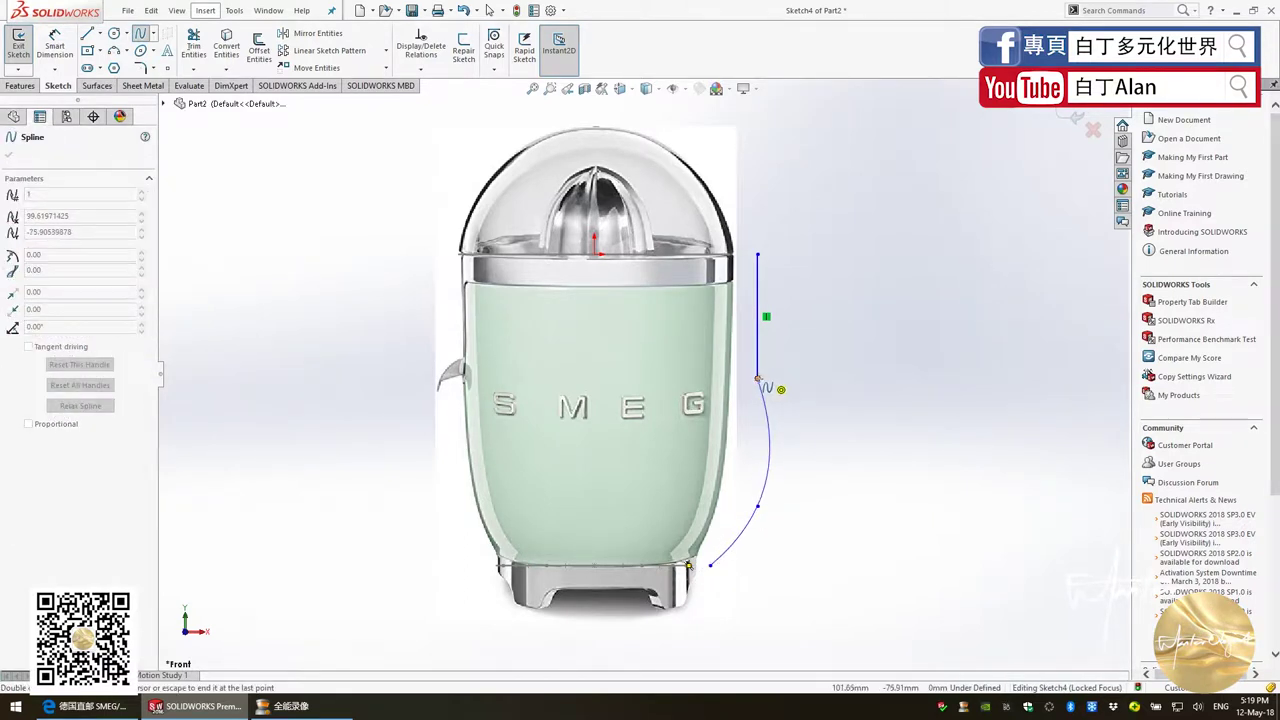
double_click(758, 381)
scroll(786, 462, down, 3)
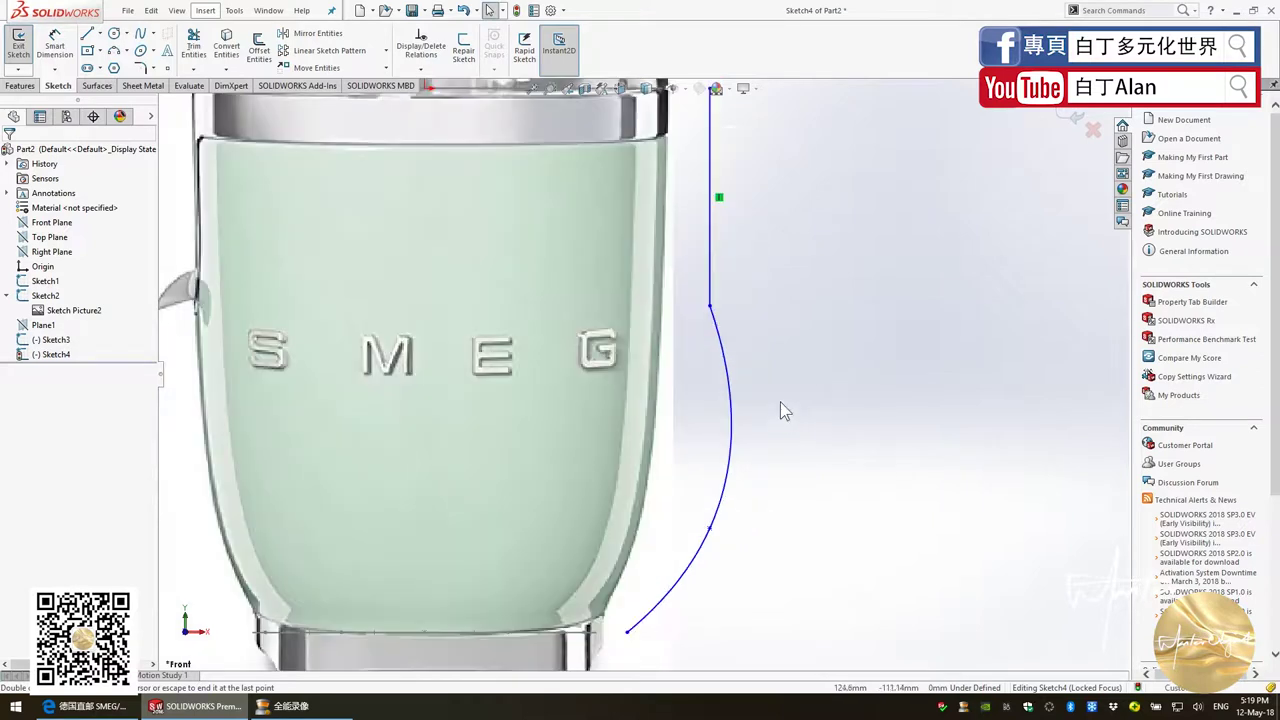
scroll(780, 402, up, 2)
Pierce the vertical line's top endpoint onto the rim arc
click(689, 177)
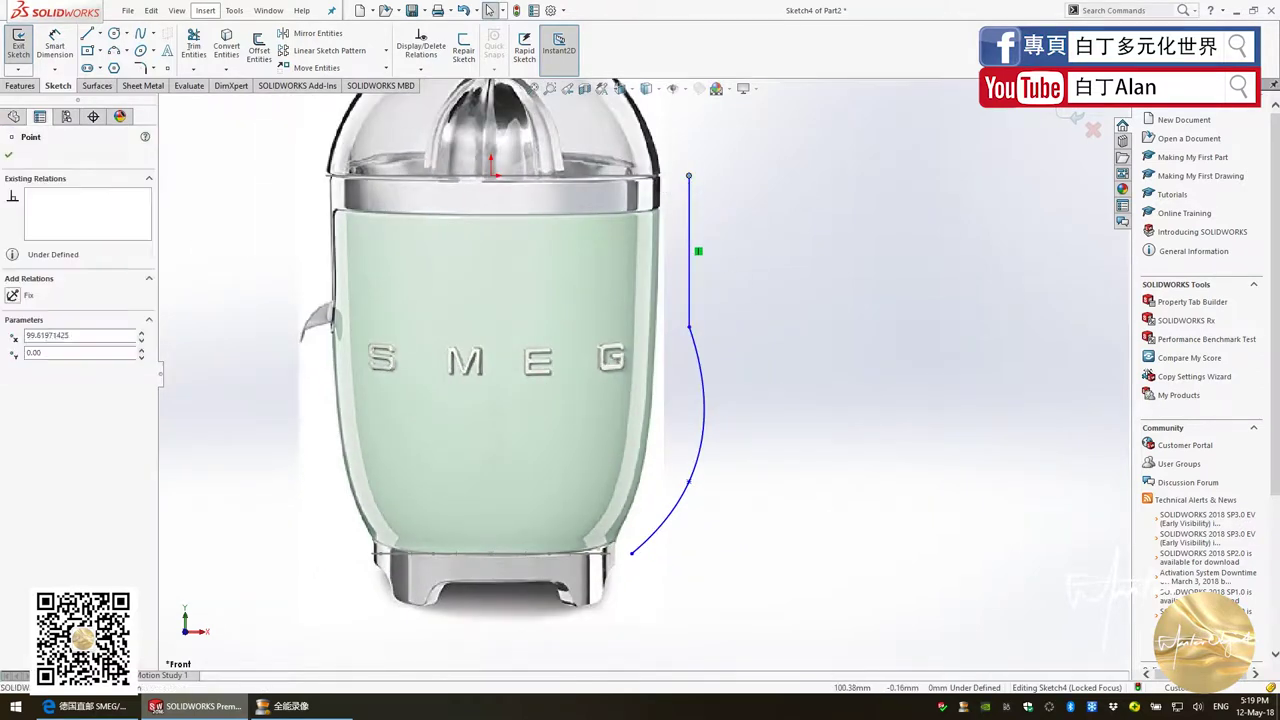
ctrl+click(625, 188)
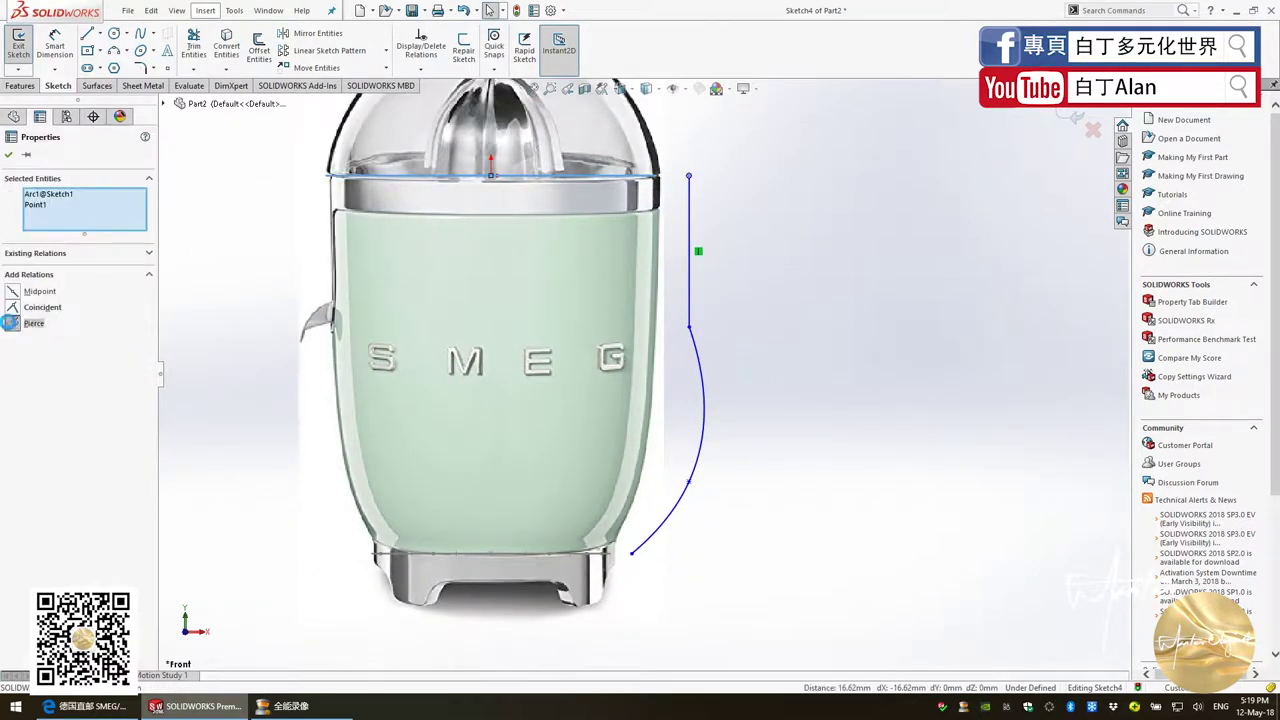
click(12, 323)
Pierce the spline's bottom endpoint onto the foot arc after a failed attempt on the base arc
click(631, 554)
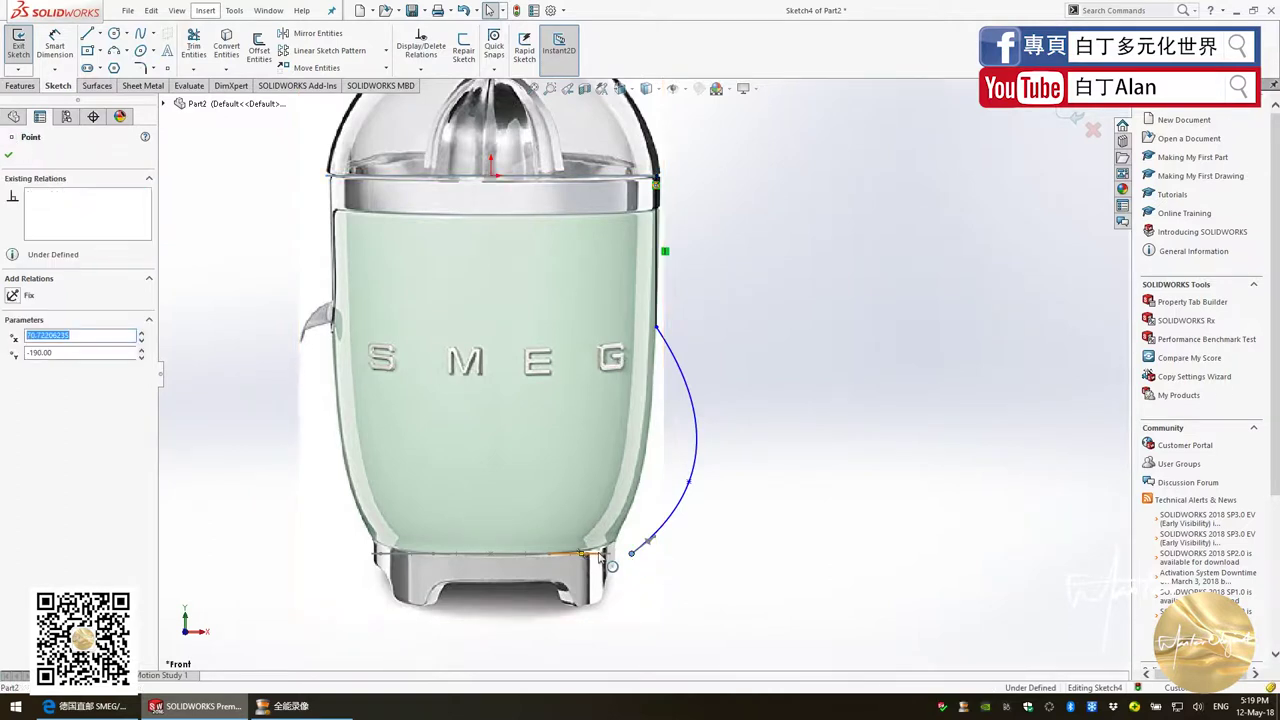
ctrl+click(600, 556)
click(20, 340)
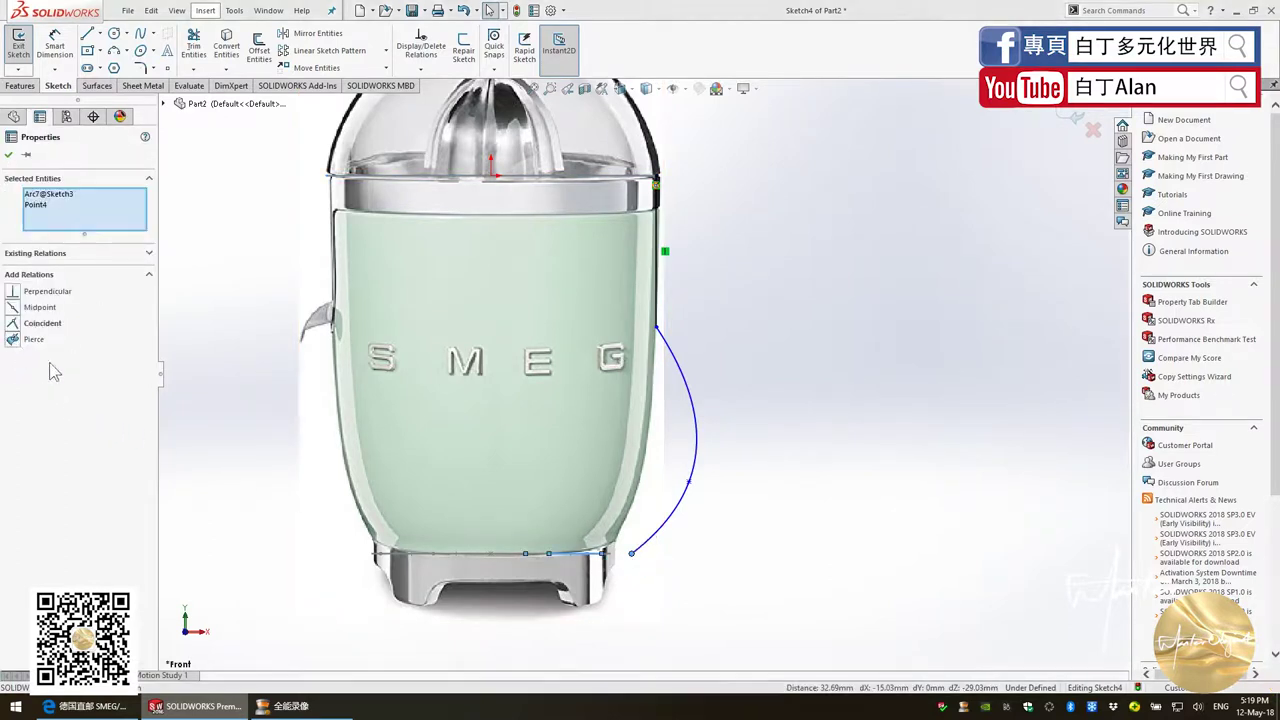
click(720, 351)
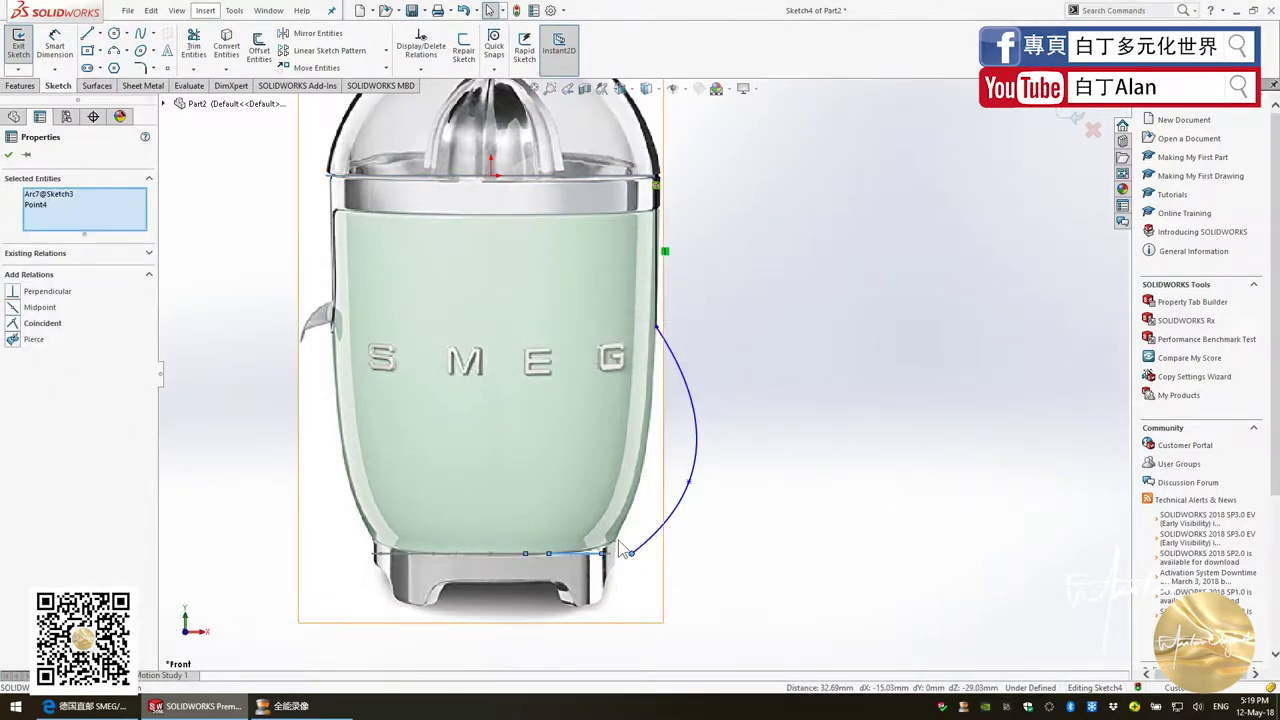
click(650, 578)
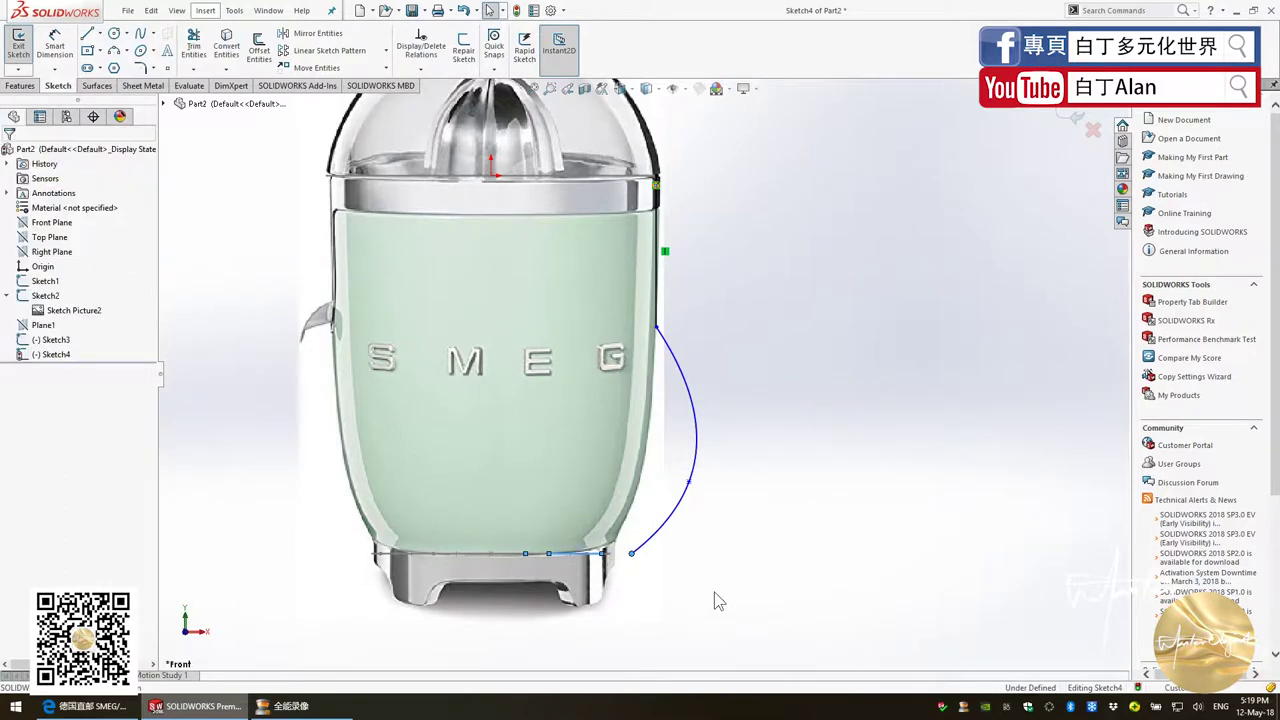
scroll(645, 586, down, 5)
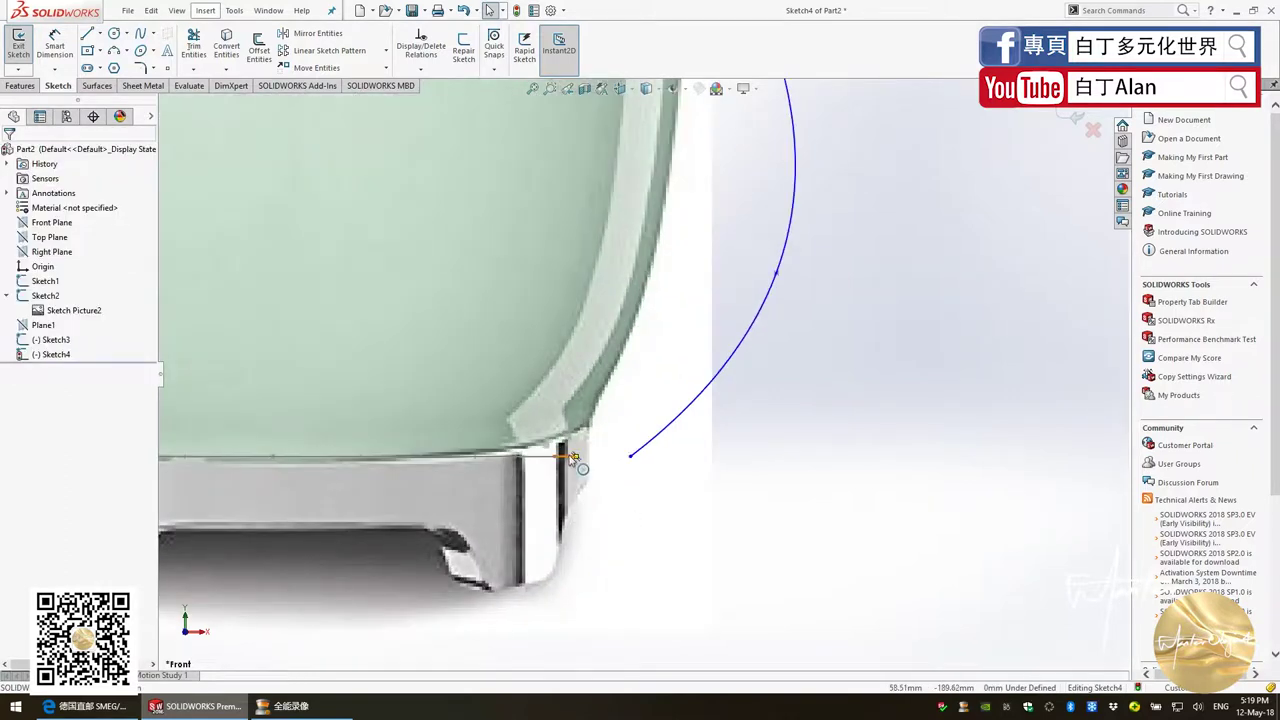
ctrl+click(50, 340)
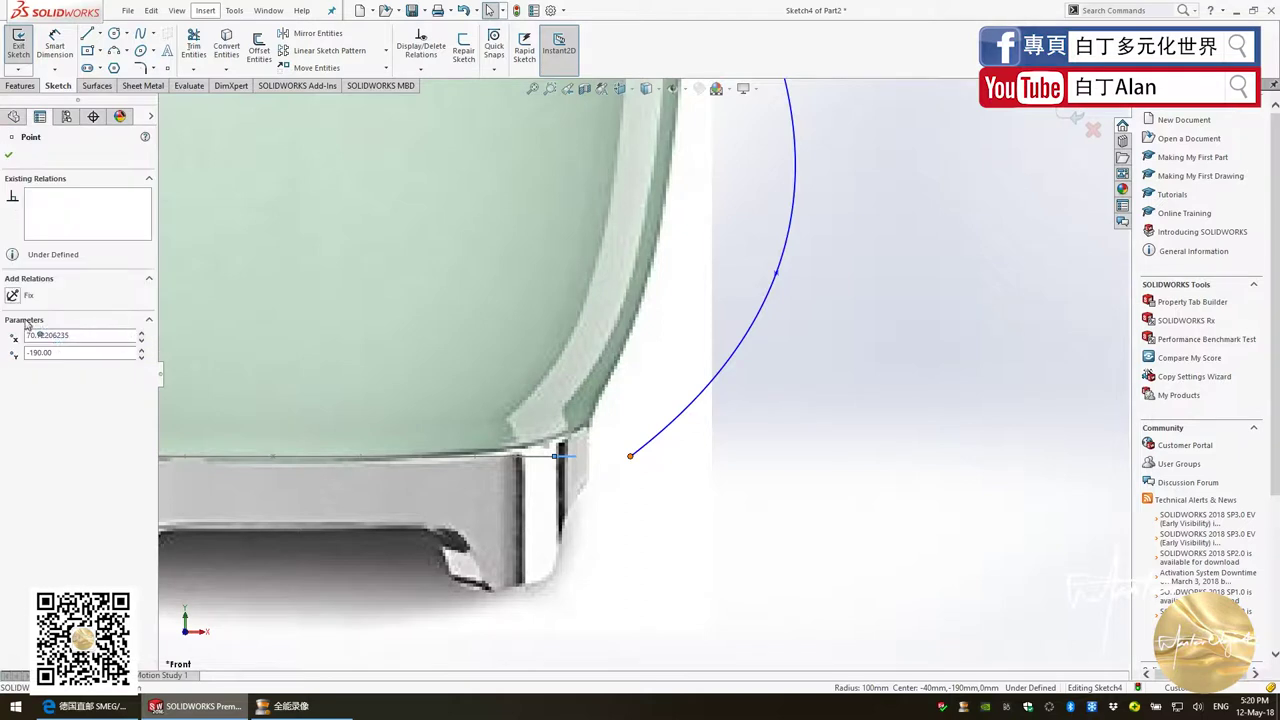
click(12, 340)
click(685, 519)
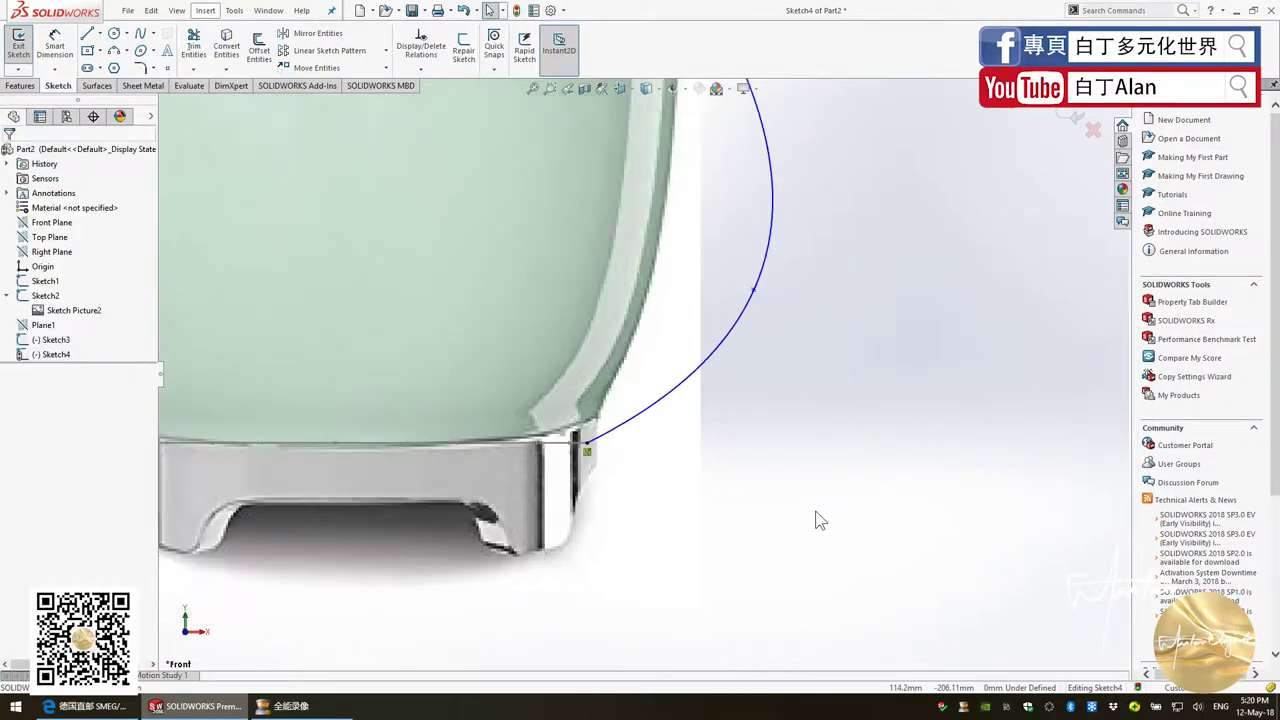
scroll(814, 517, up, 2)
scroll(814, 429, up, 2)
scroll(662, 275, down, 2)
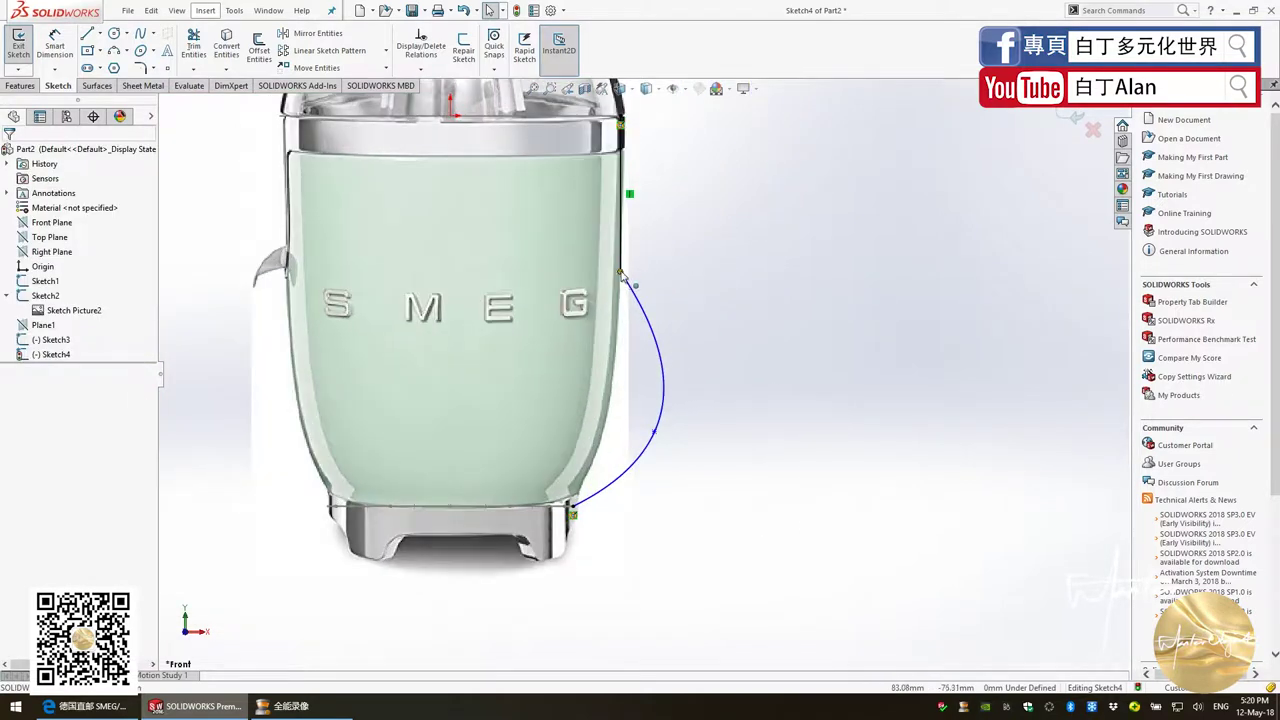
Pull a spline point inward so the curve hugs the juicer's side
click(620, 272)
click(650, 320)
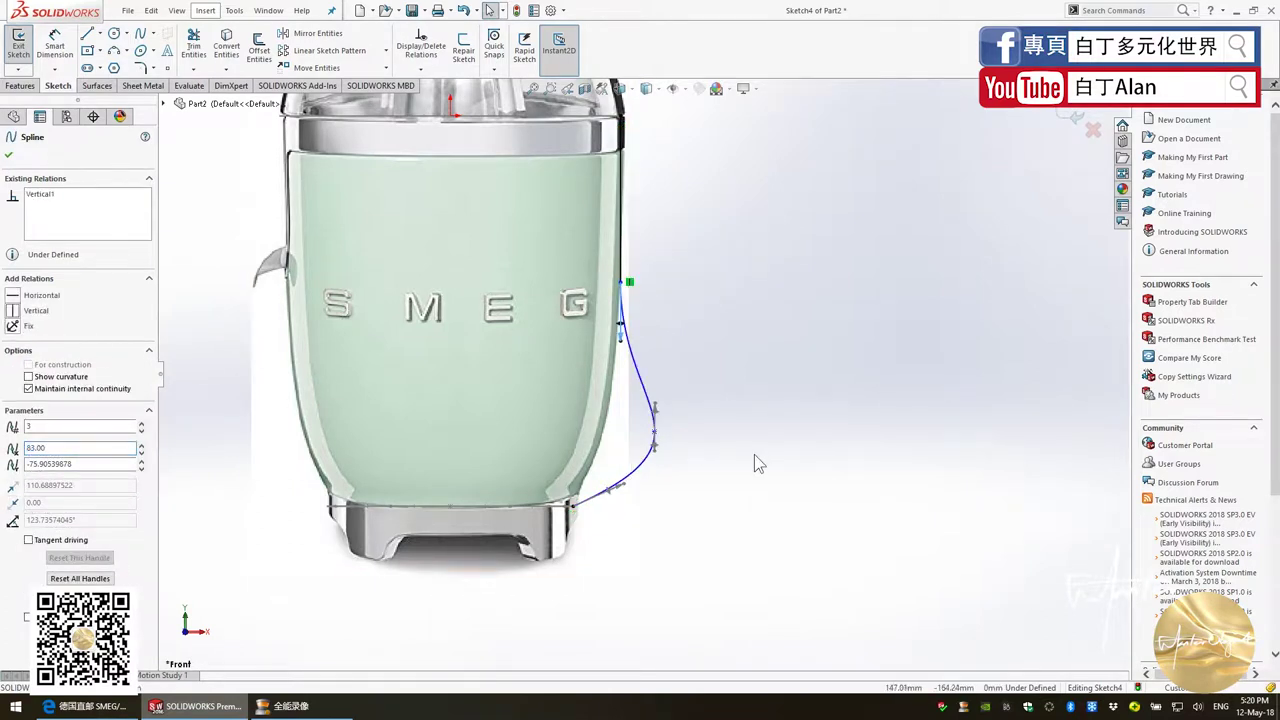
click(670, 445)
mouse_move(656, 436)
mouse_down()
mouse_move(605, 436)
mouse_move(617, 421)
mouse_up()
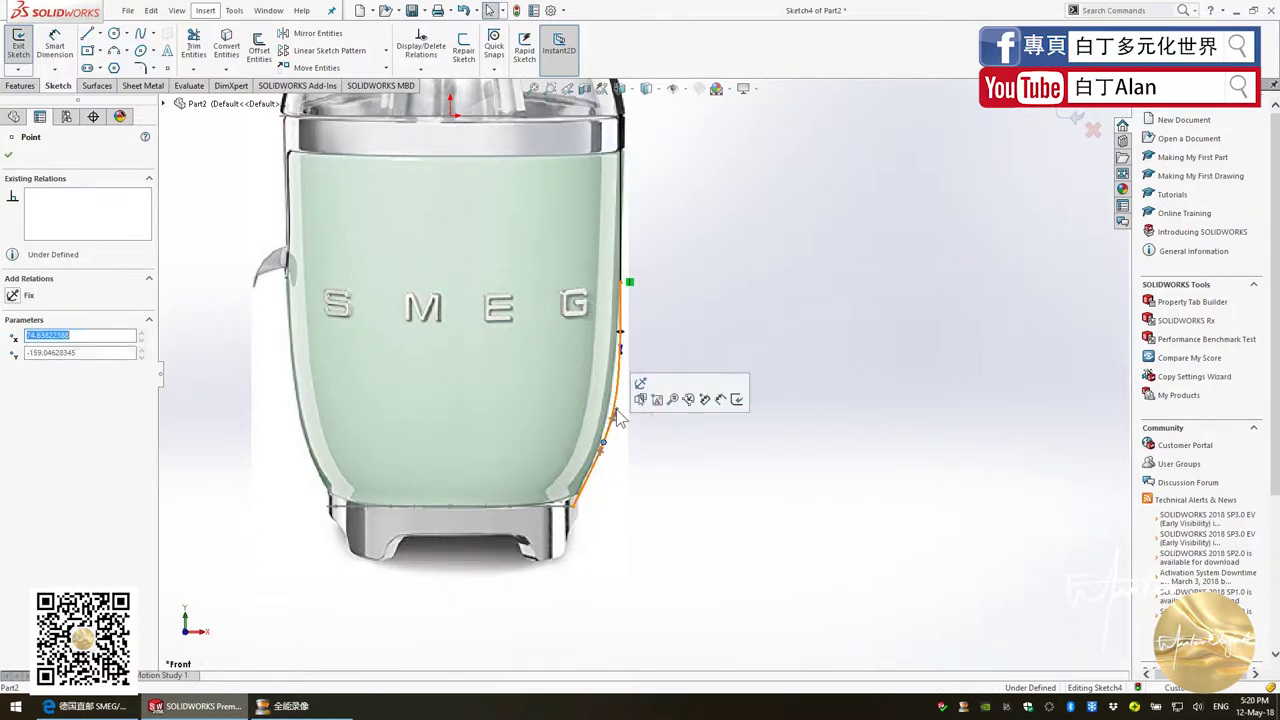
scroll(617, 421, down, 3)
click(687, 420)
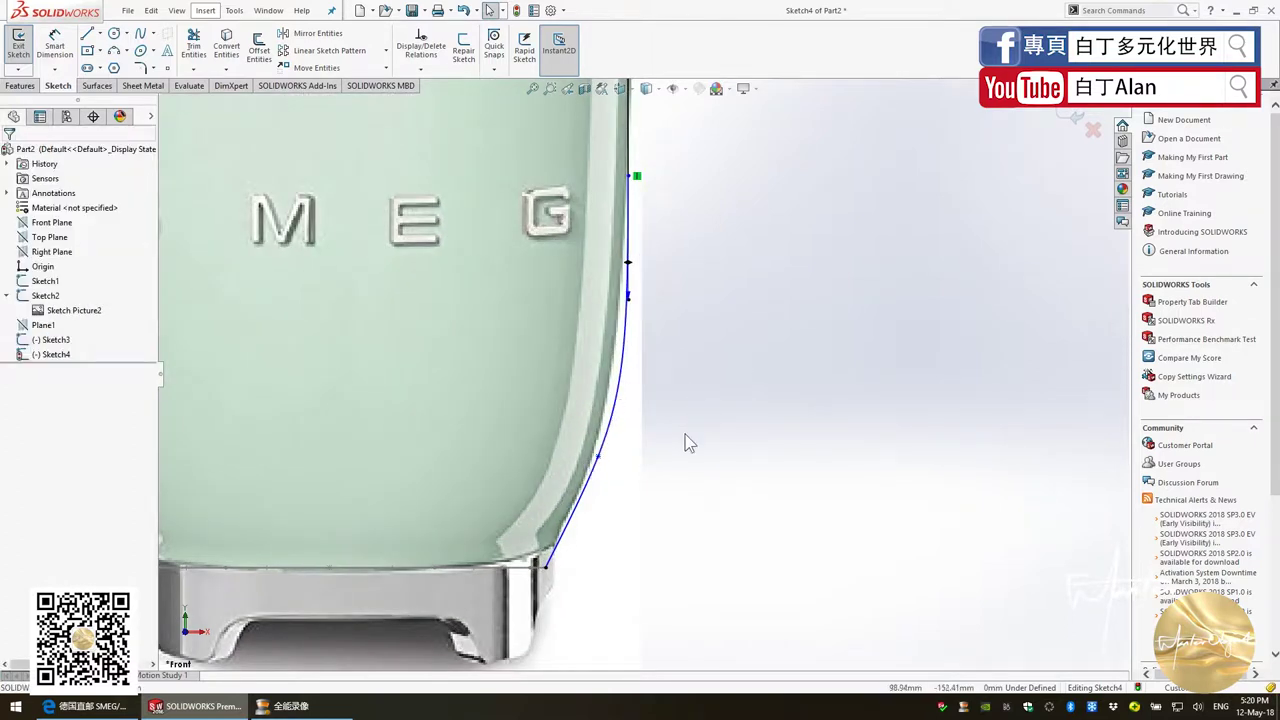
Dimension the spline with a 30 mm vertical height and a 13 mm horizontal offset
click(55, 45)
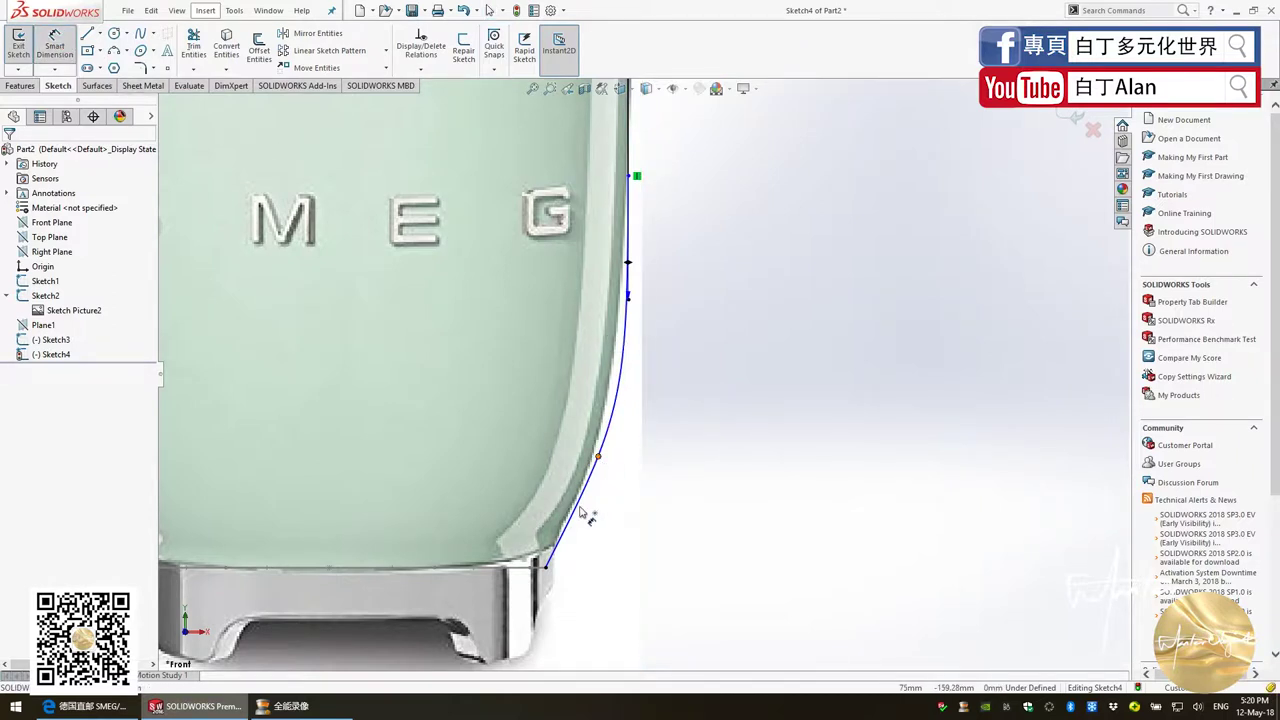
click(545, 567)
click(597, 456)
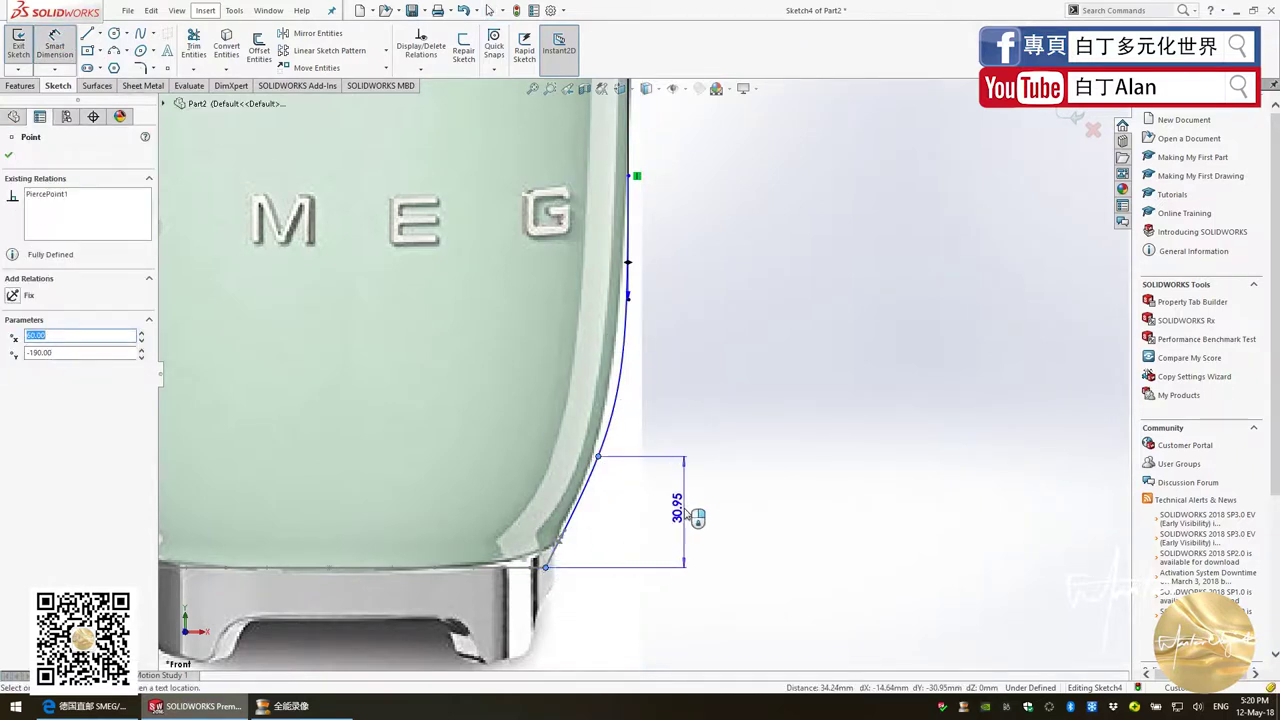
click(684, 514)
text(30.00mm)
key(Return)
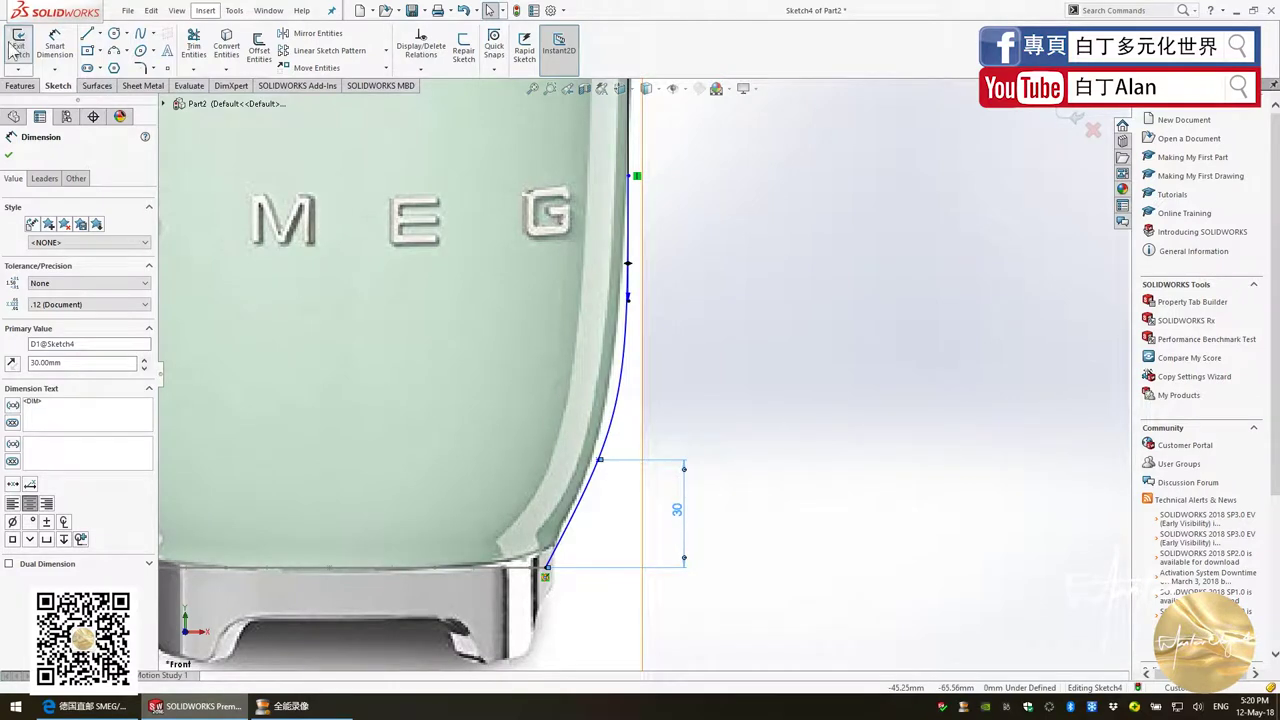
key(Escape)
key(Return)
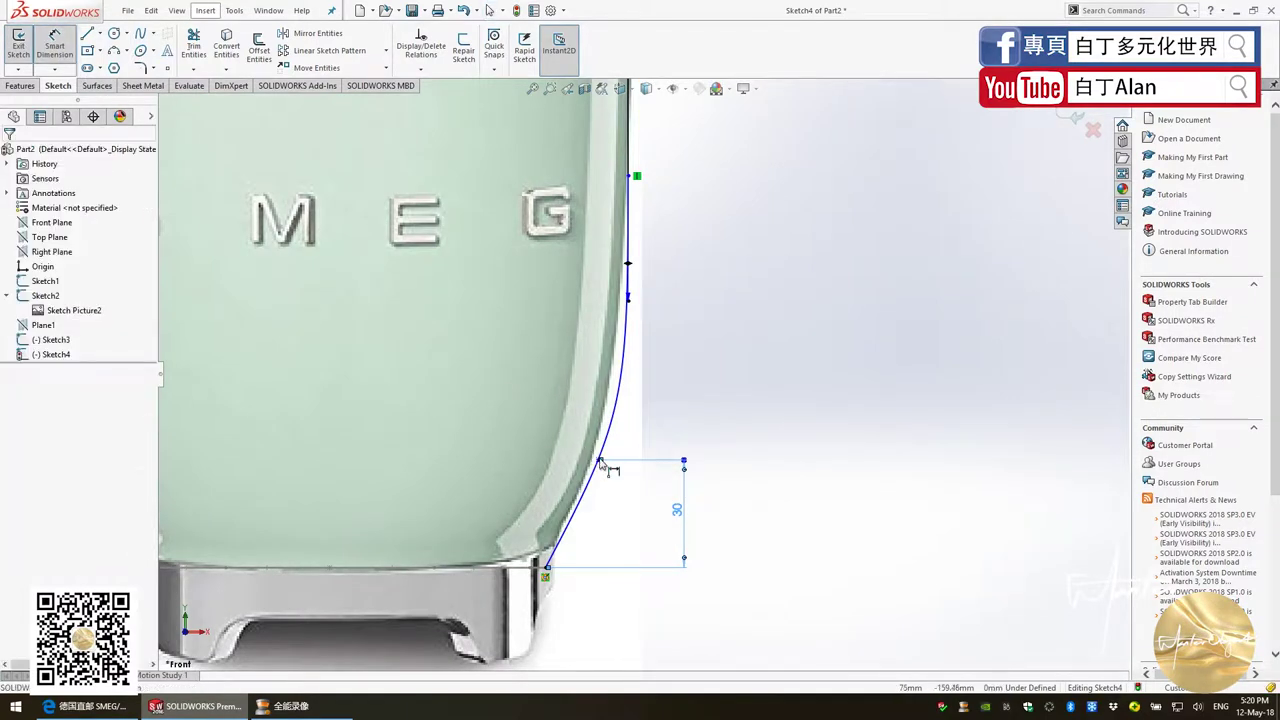
click(599, 461)
click(546, 573)
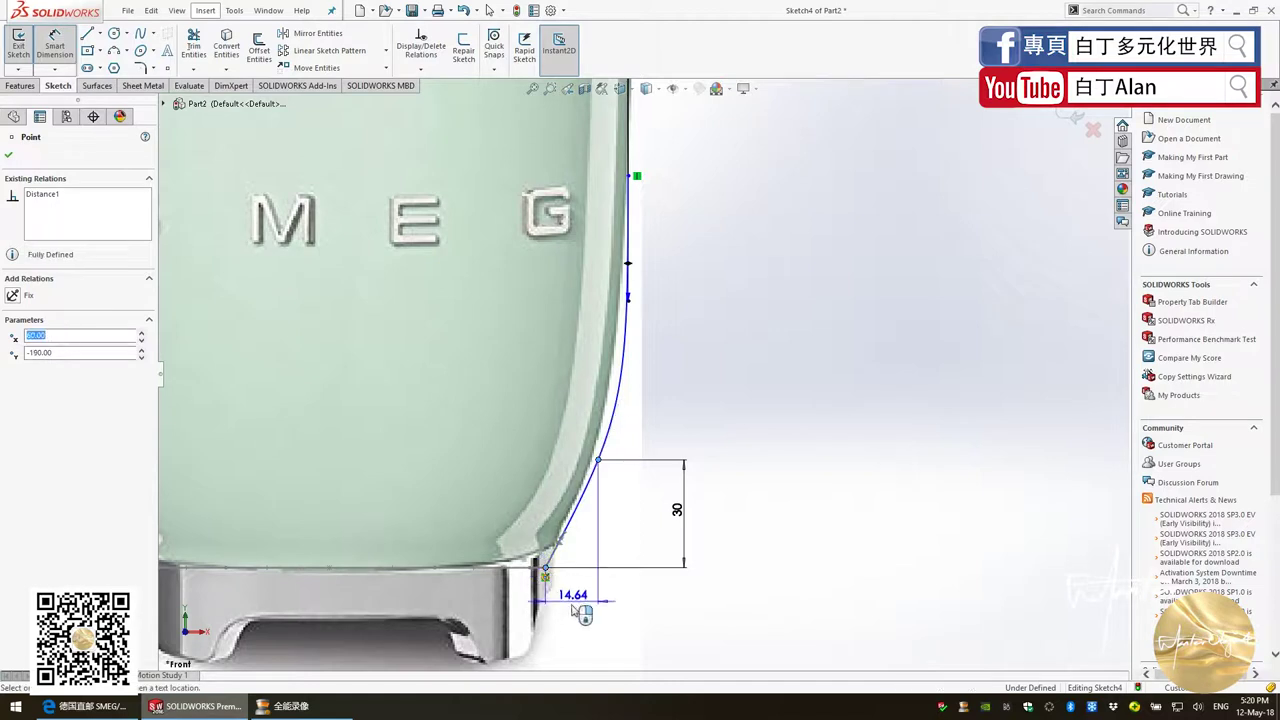
click(582, 620)
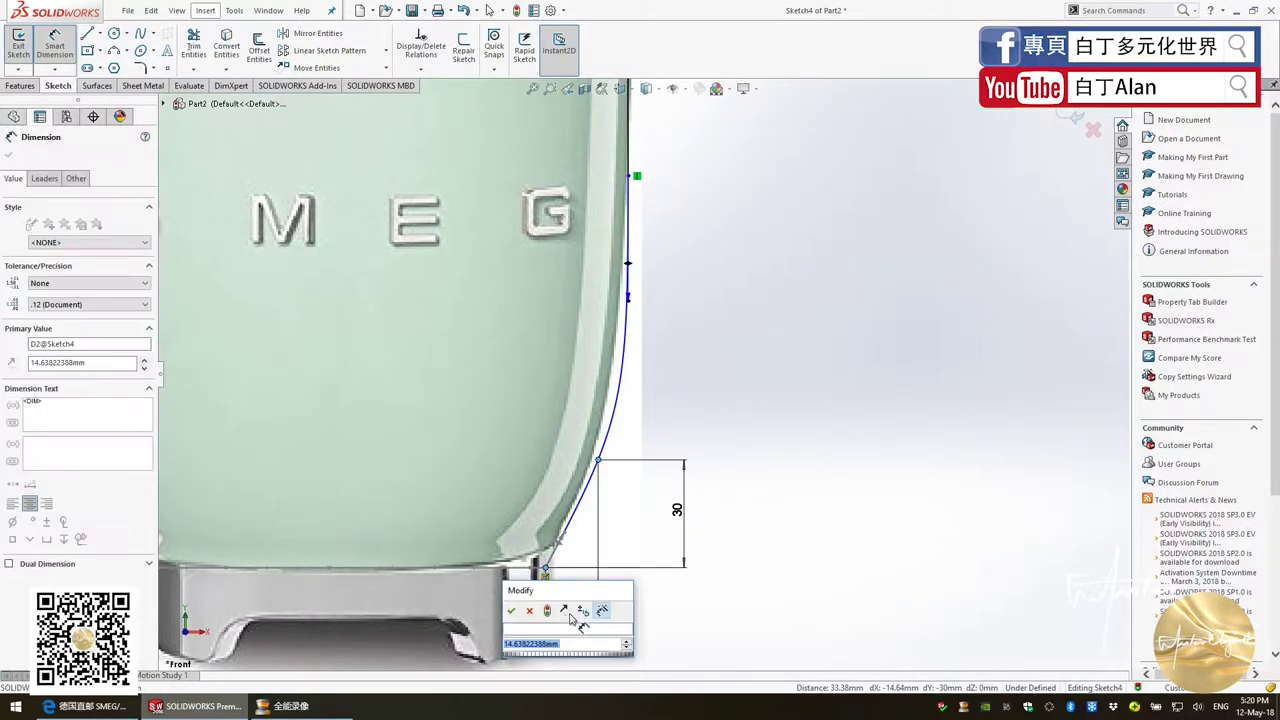
text(13)
key(Return)
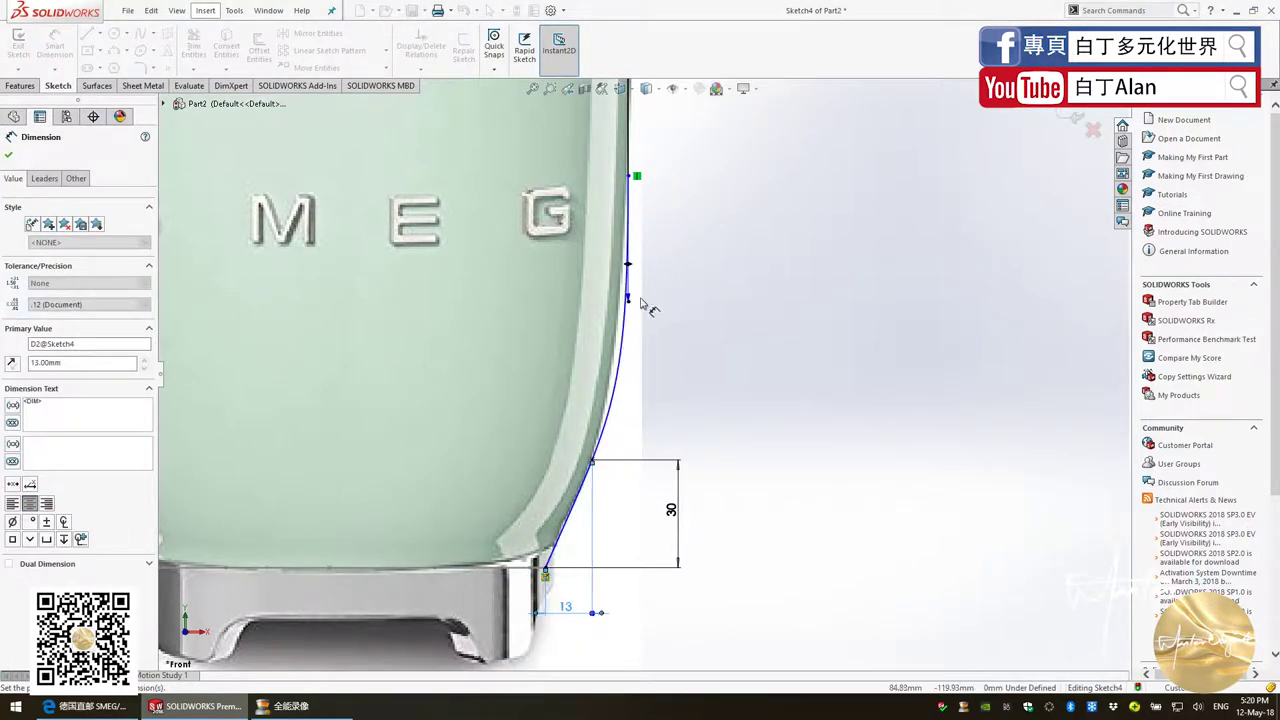
Dimension the vertical line at 80 mm and exit the fully defined Sketch4
scroll(665, 263, up, 3)
scroll(672, 250, up, 2)
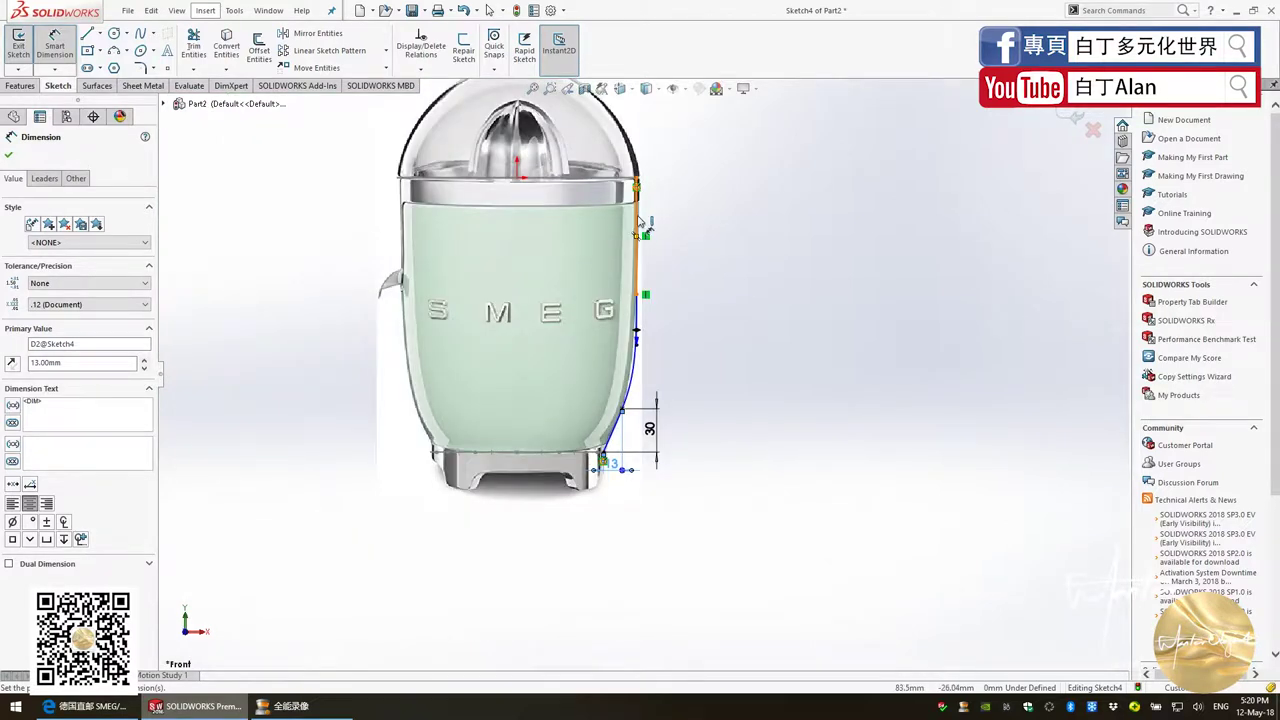
click(637, 240)
click(672, 232)
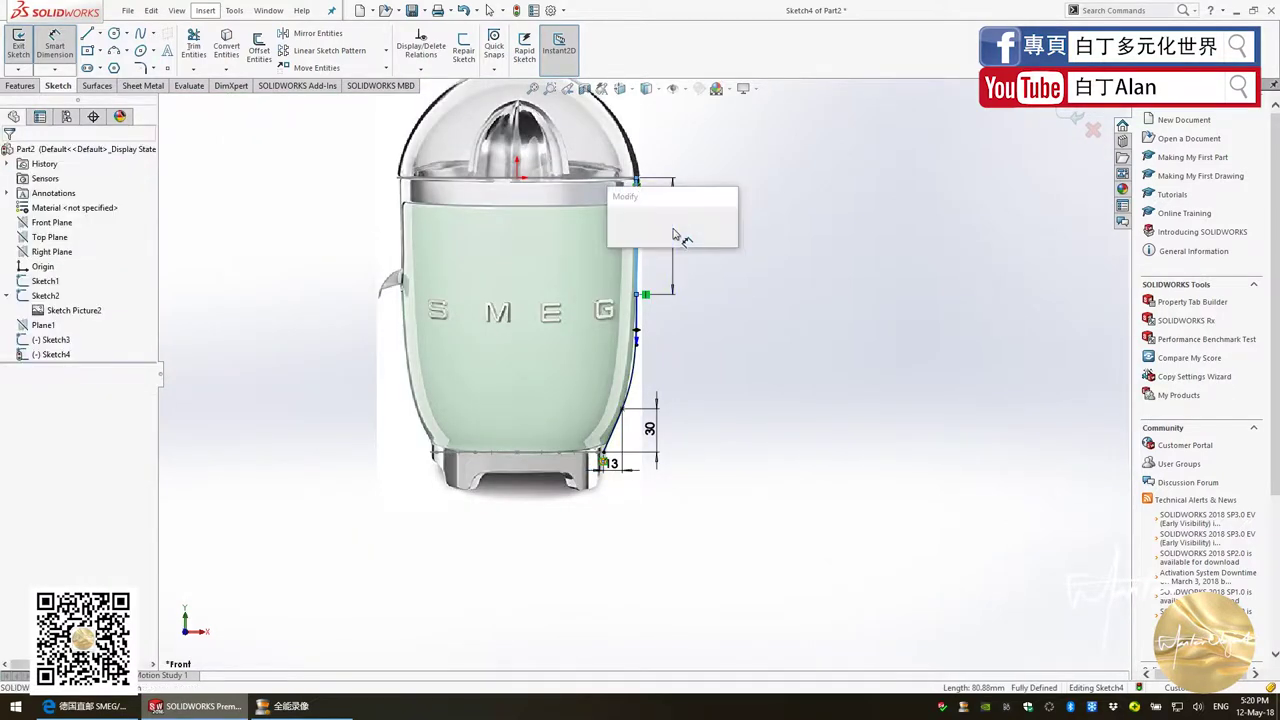
text(80.00mm)
key(Return)
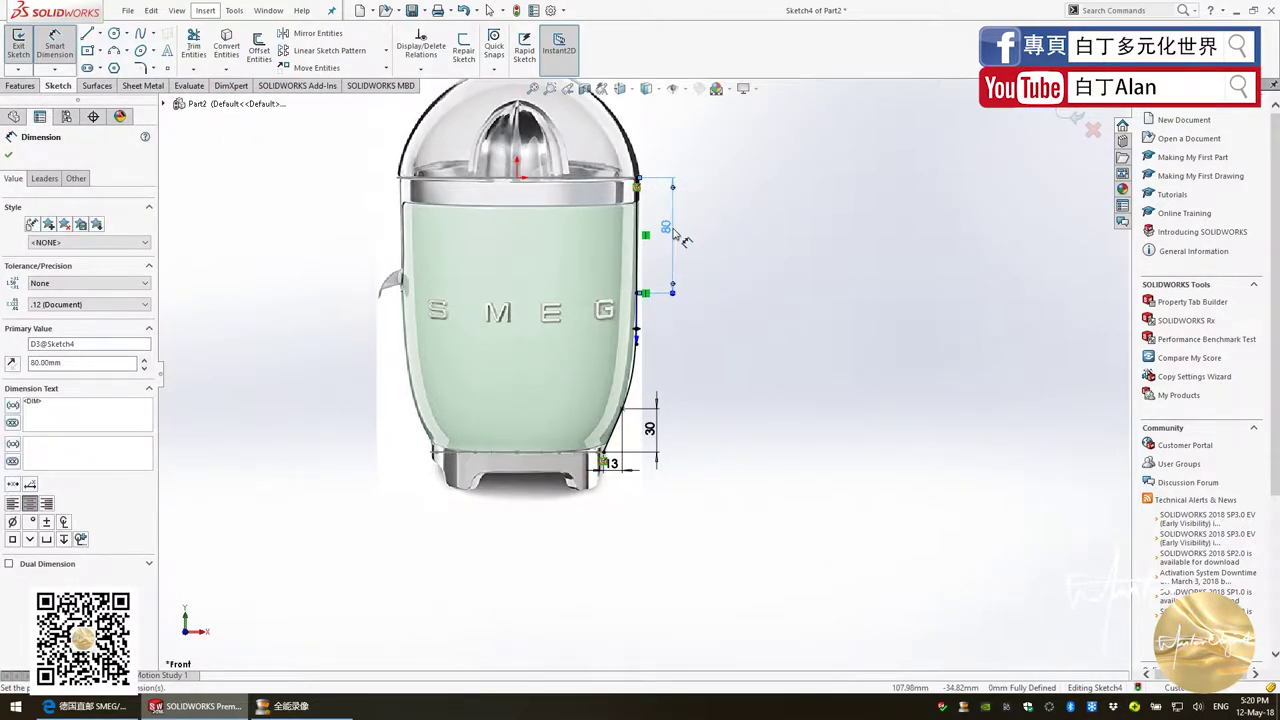
key(Escape)
scroll(671, 383, down, 2)
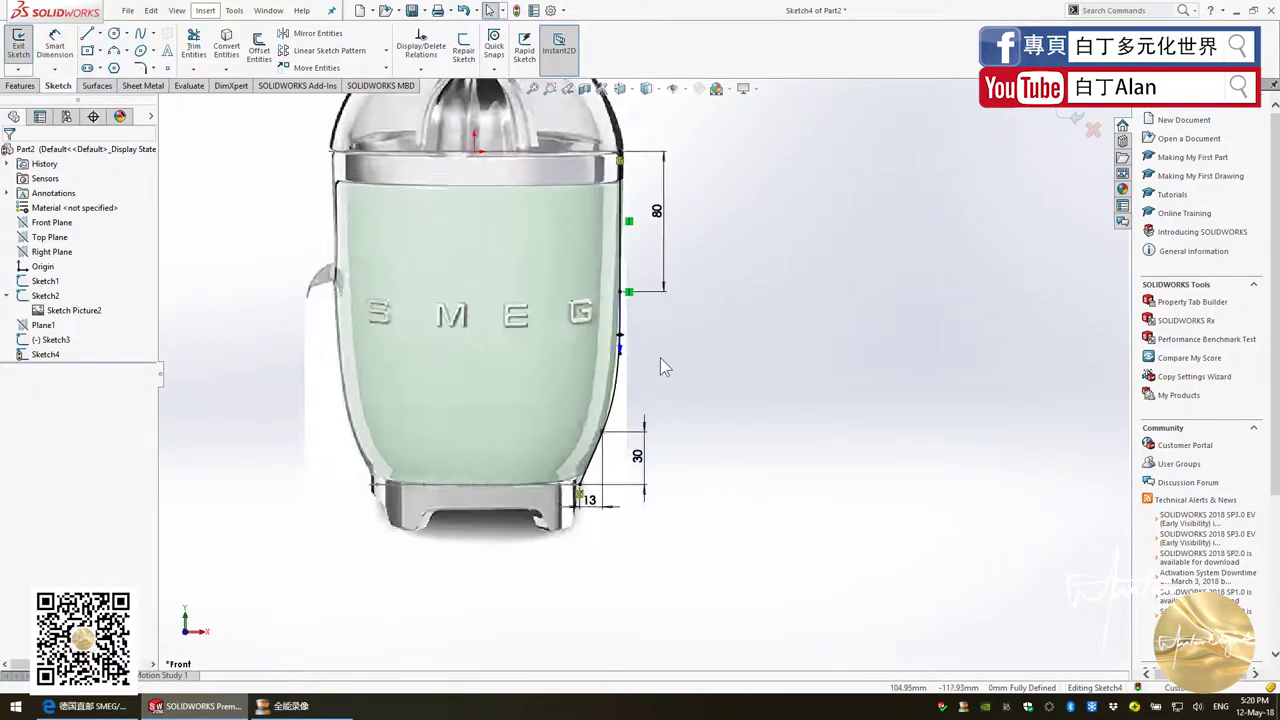
scroll(661, 360, down, 3)
scroll(661, 367, up, 3)
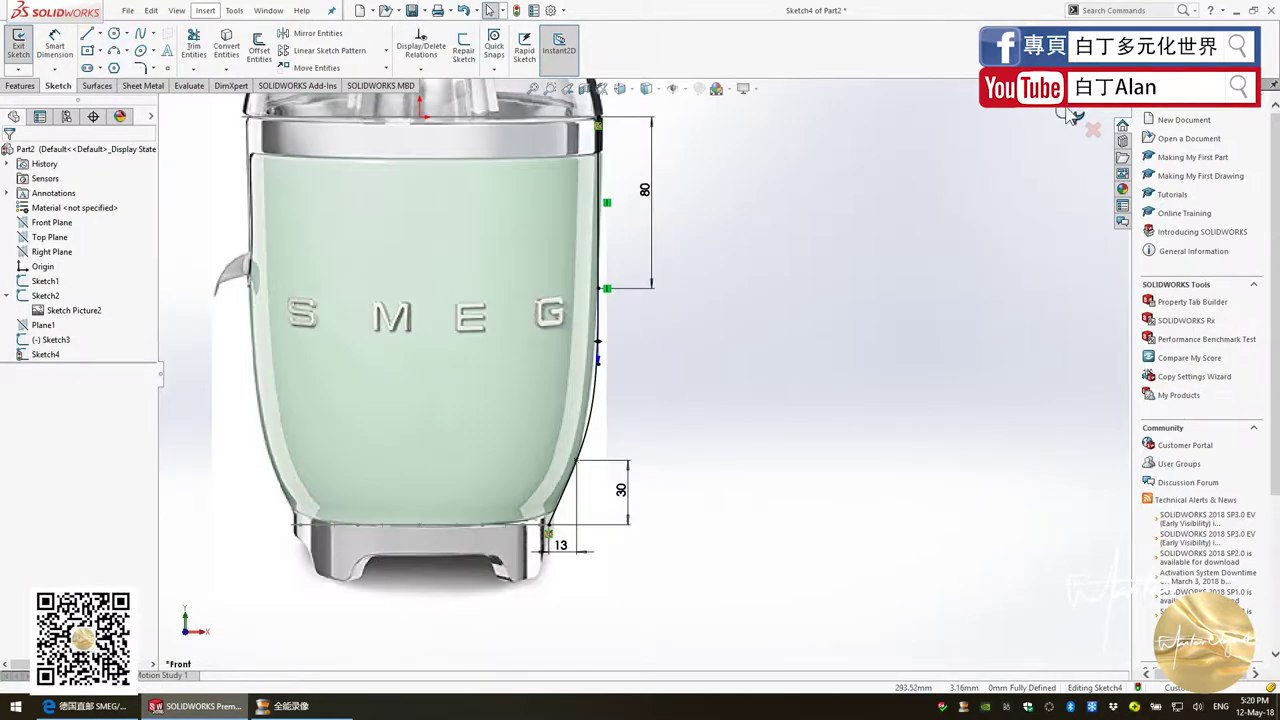
click(1078, 116)
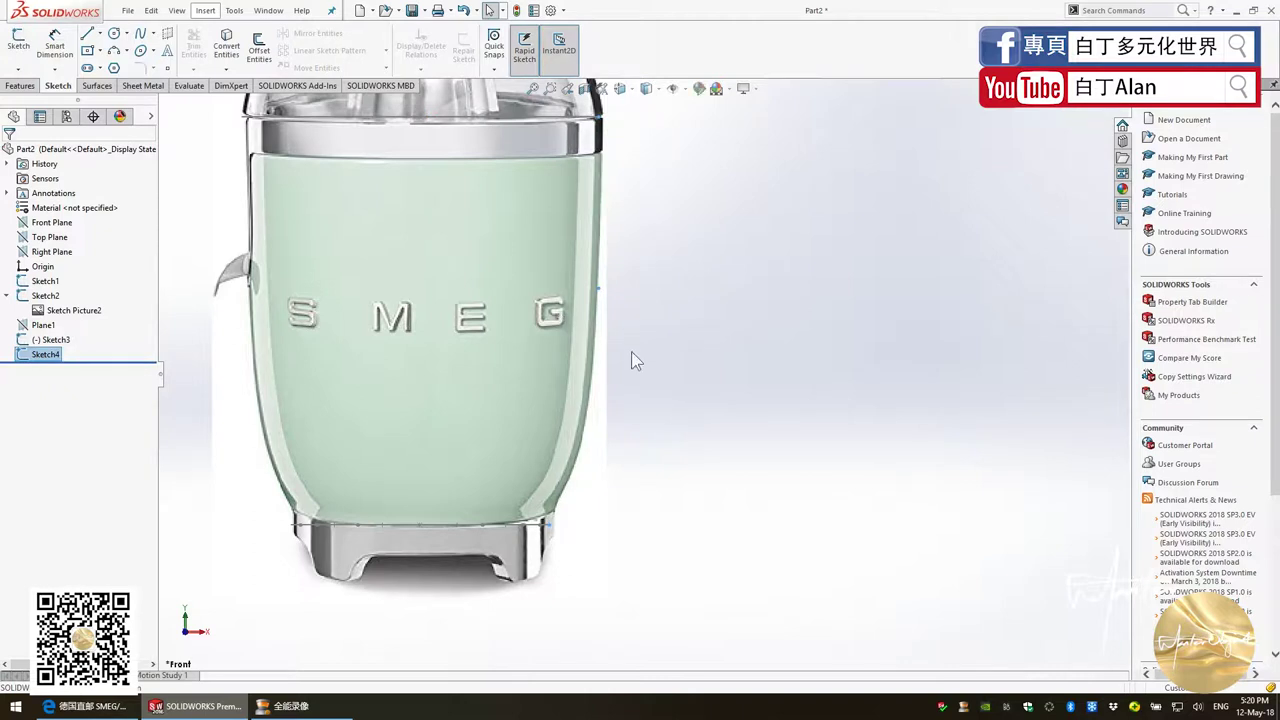
Hide Sketch2's juicer picture and view the Front Plane normal to
scroll(633, 355, up, 3)
middle_drag(633, 355, 640, 385)
click(52, 314)
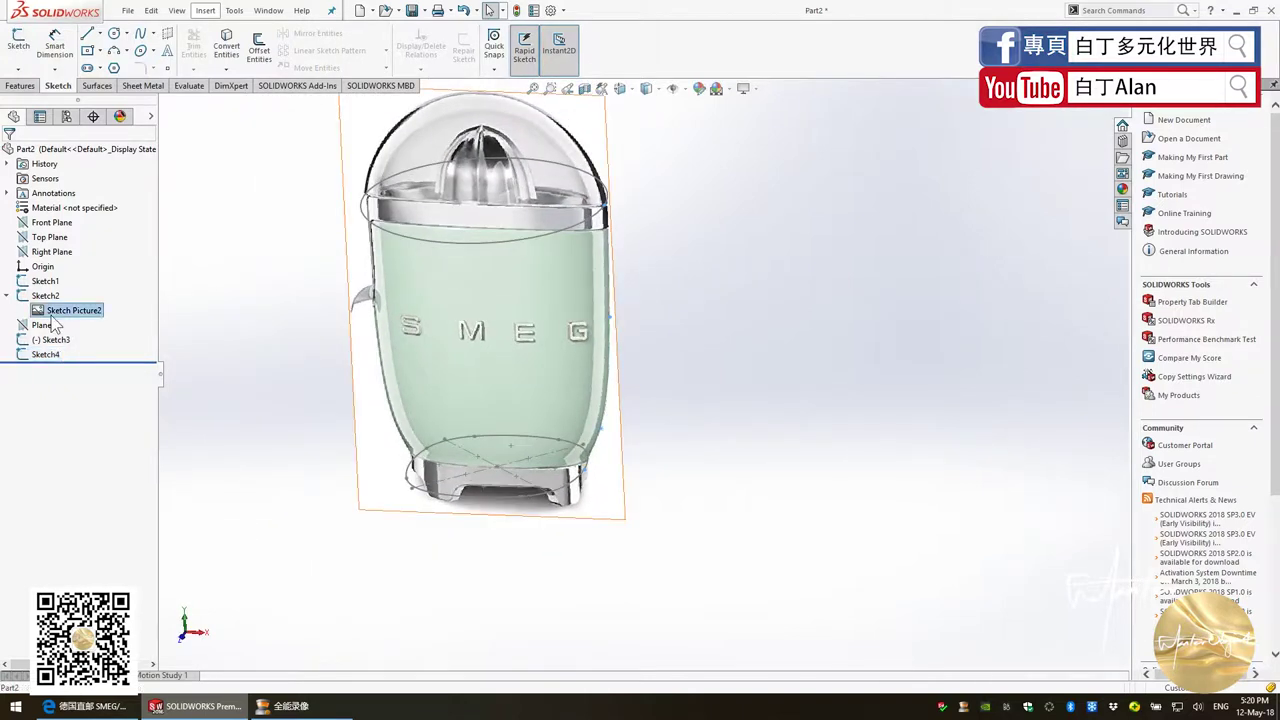
right_click(55, 321)
click(44, 297)
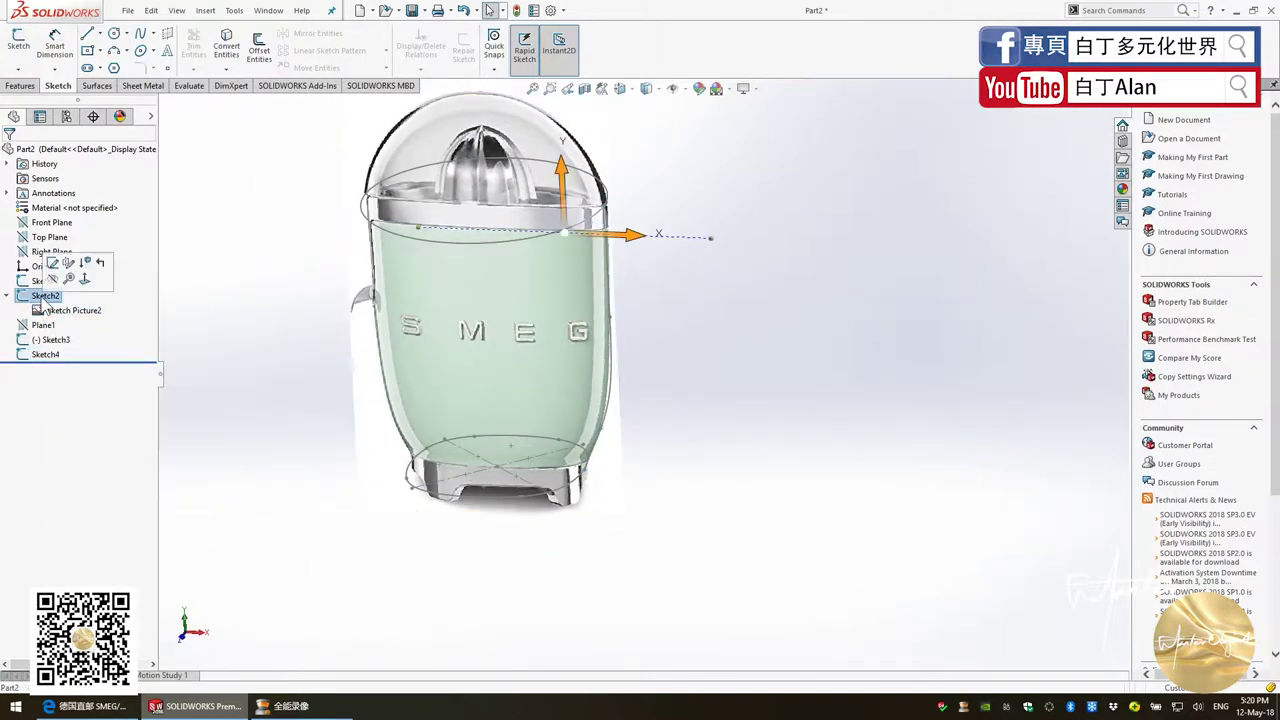
click(51, 281)
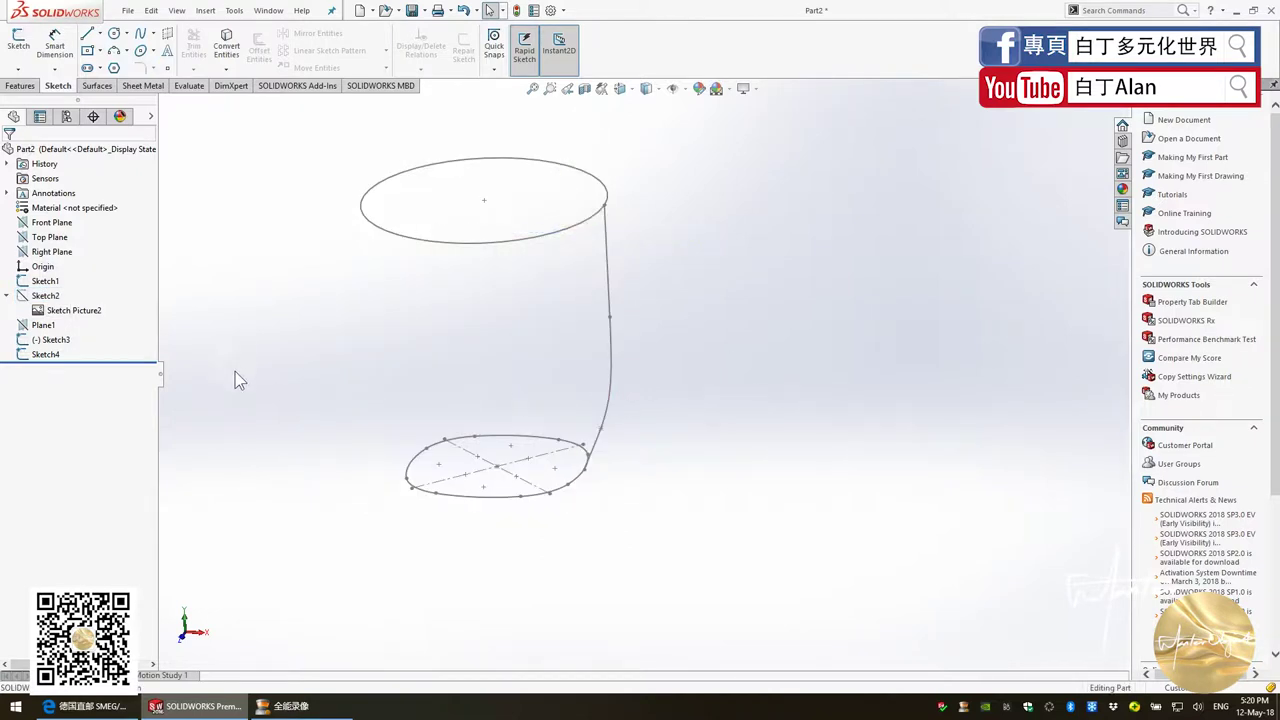
click(40, 226)
key(ctrl+8)
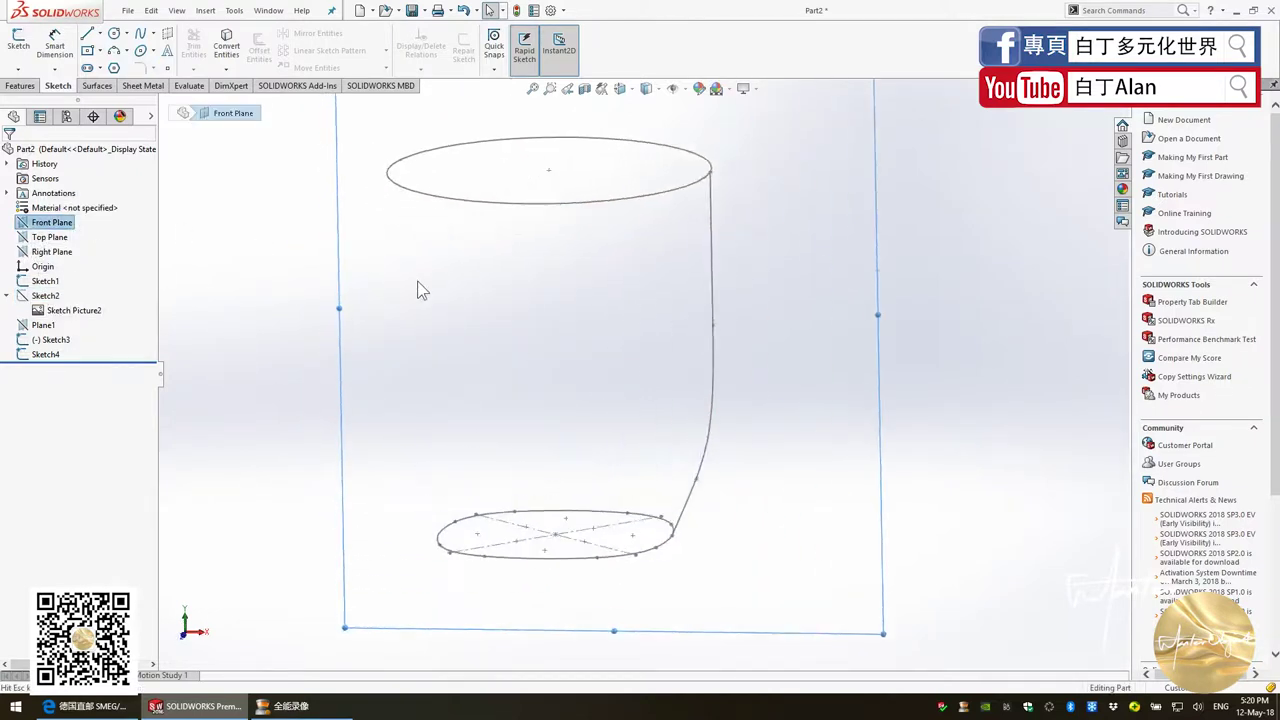
Draw the left-side vertical line and a spline curving from its lower end to the bottom curve
click(89, 44)
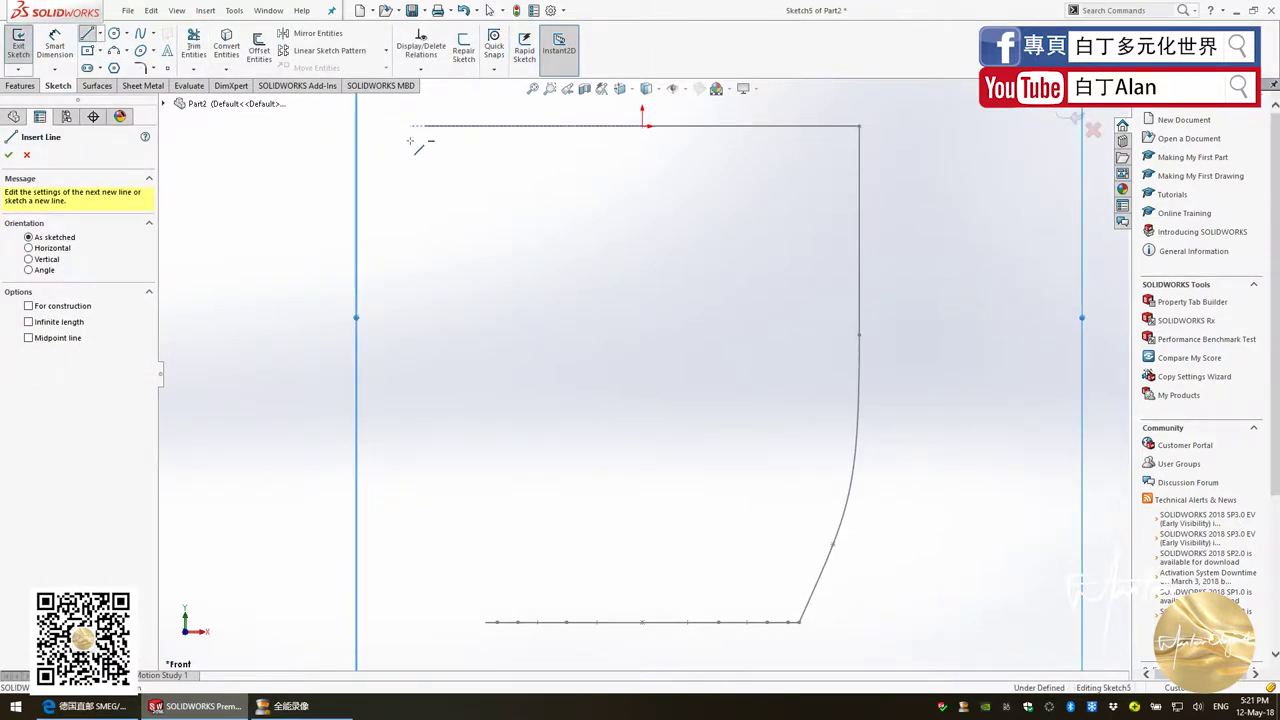
drag(410, 126, 410, 350)
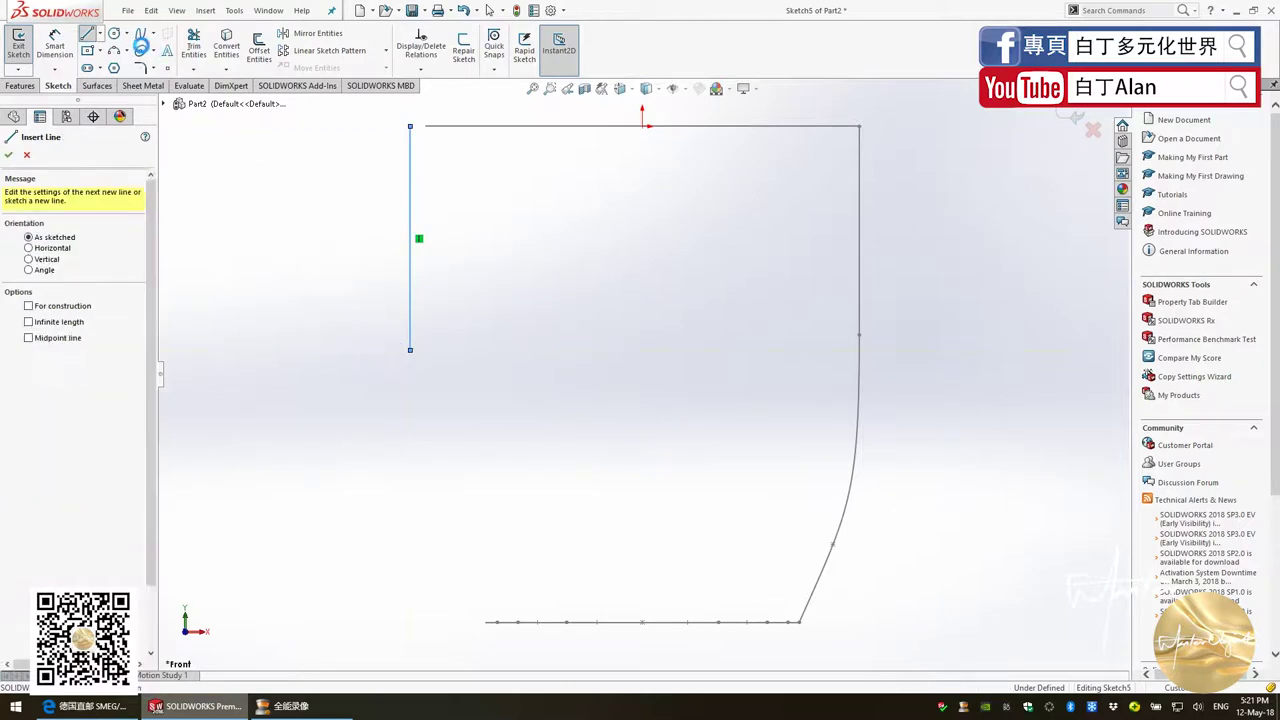
click(141, 33)
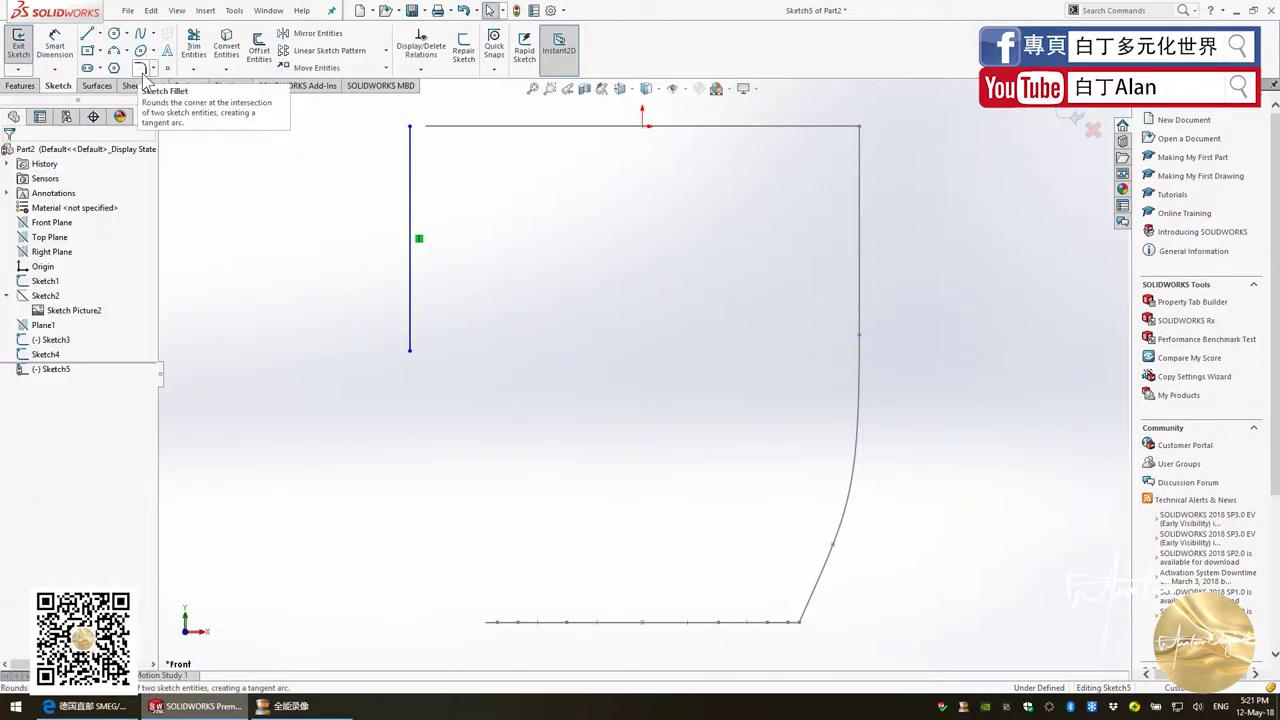
click(410, 351)
click(416, 482)
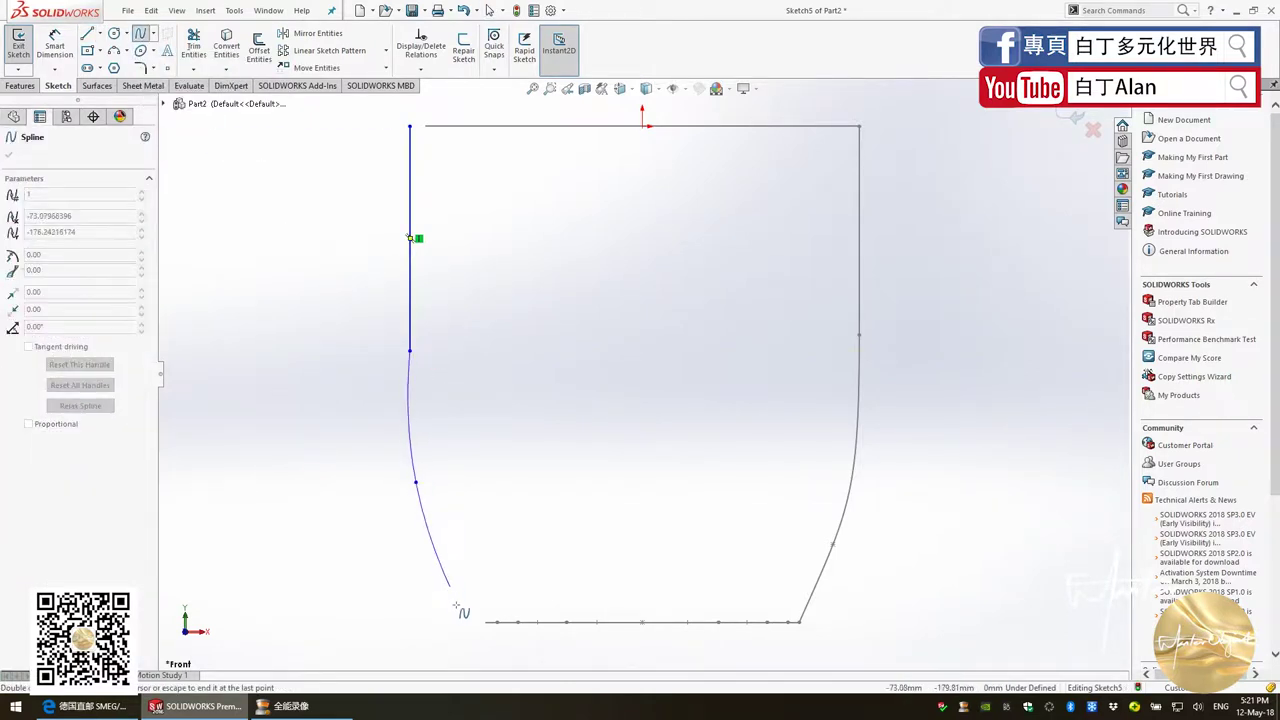
double_click(464, 620)
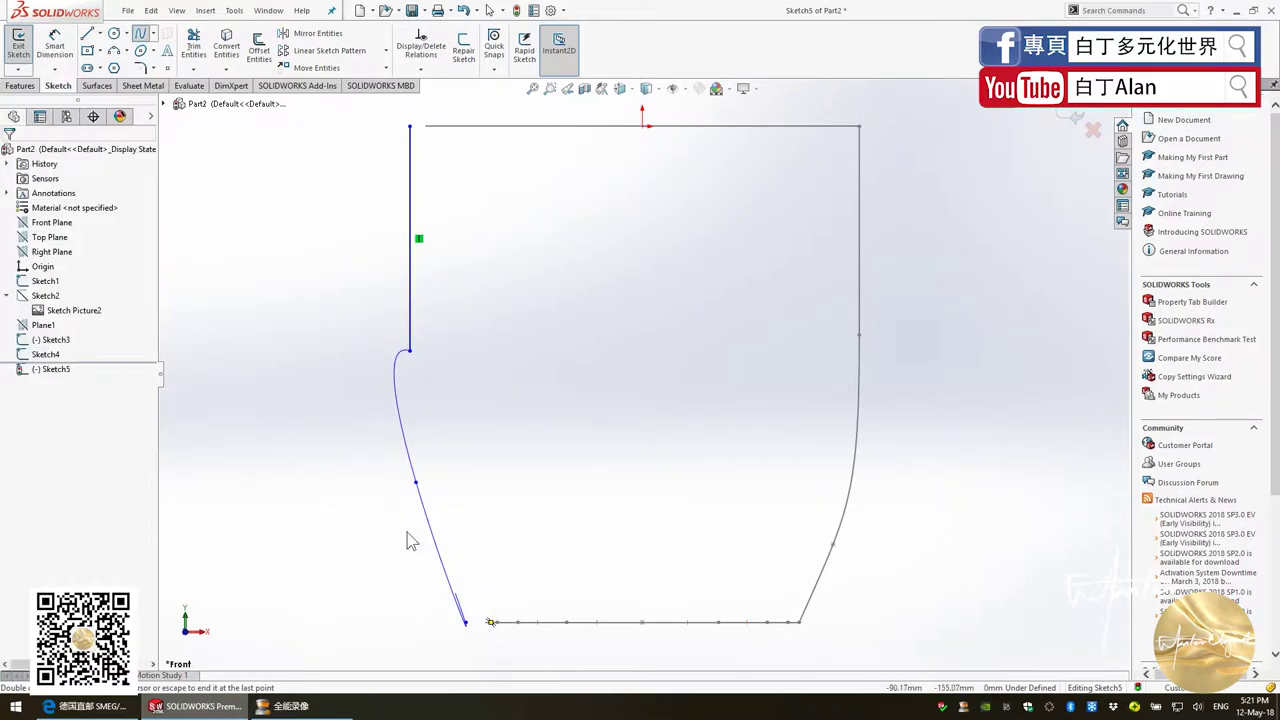
drag(465, 624, 485, 622)
Pierce the spline's end onto the bottom curve and the line's top onto the top curve
ctrl+click(423, 606)
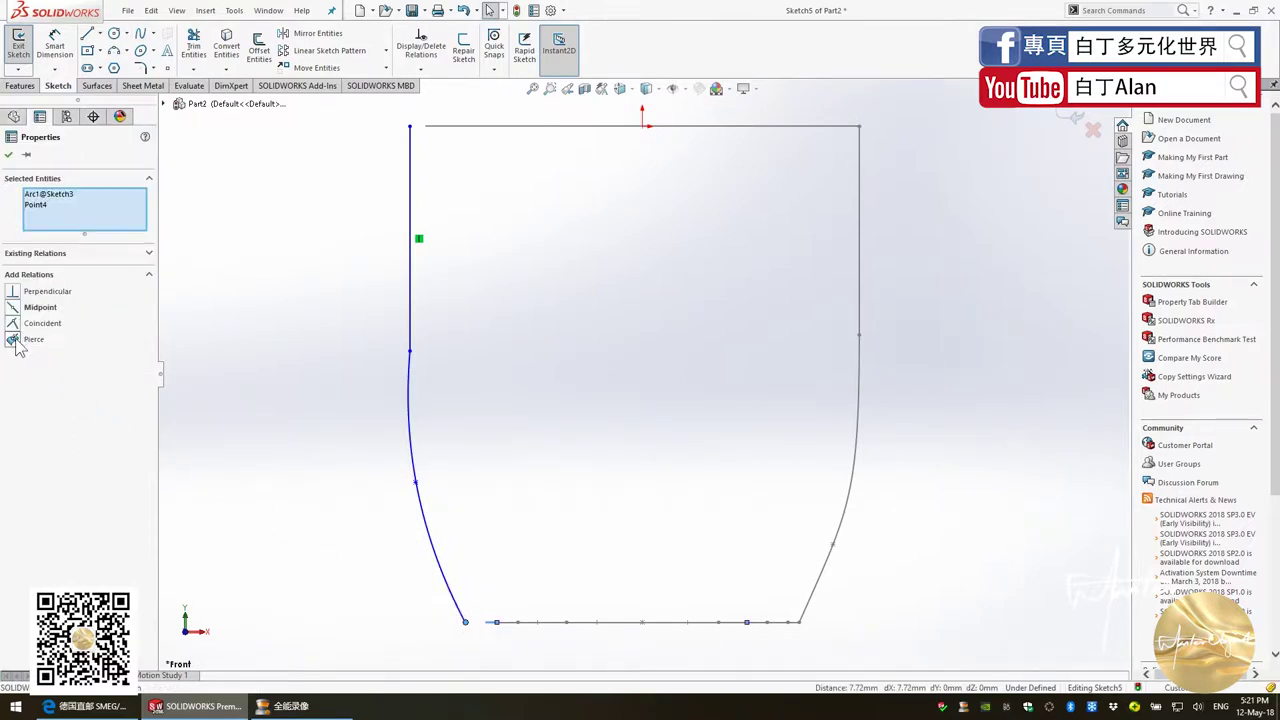
click(14, 339)
click(423, 134)
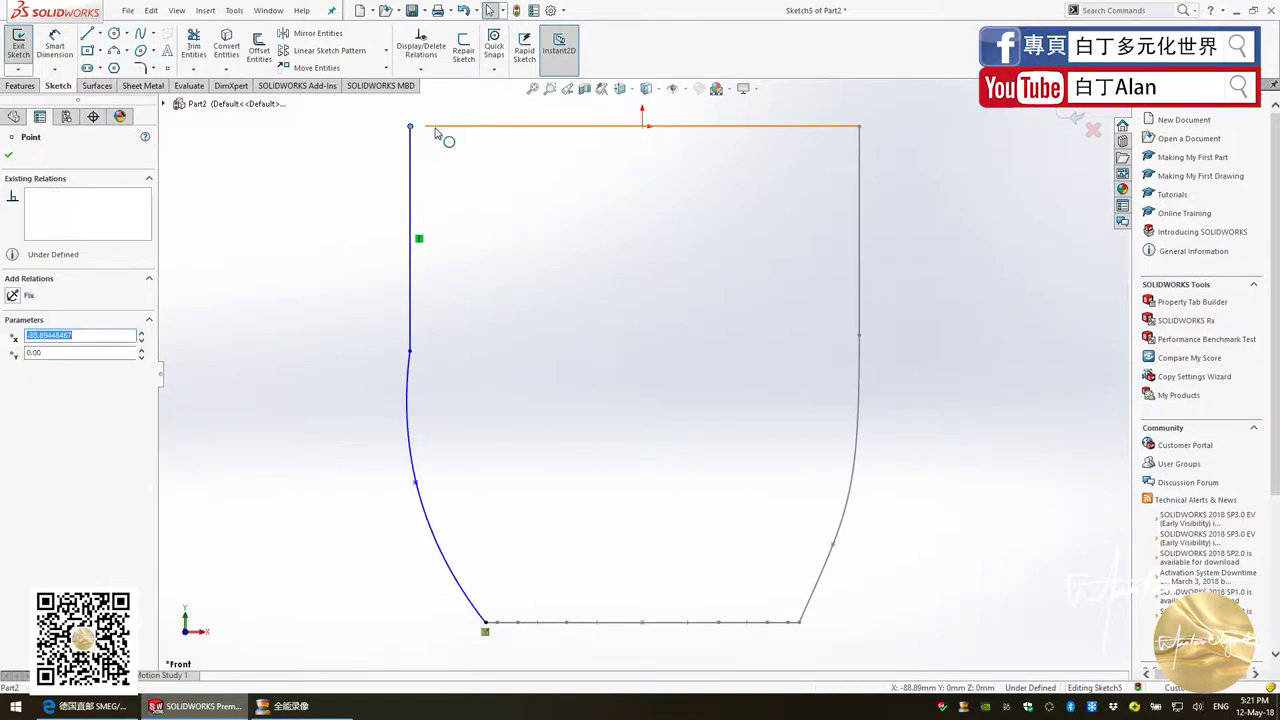
click(14, 324)
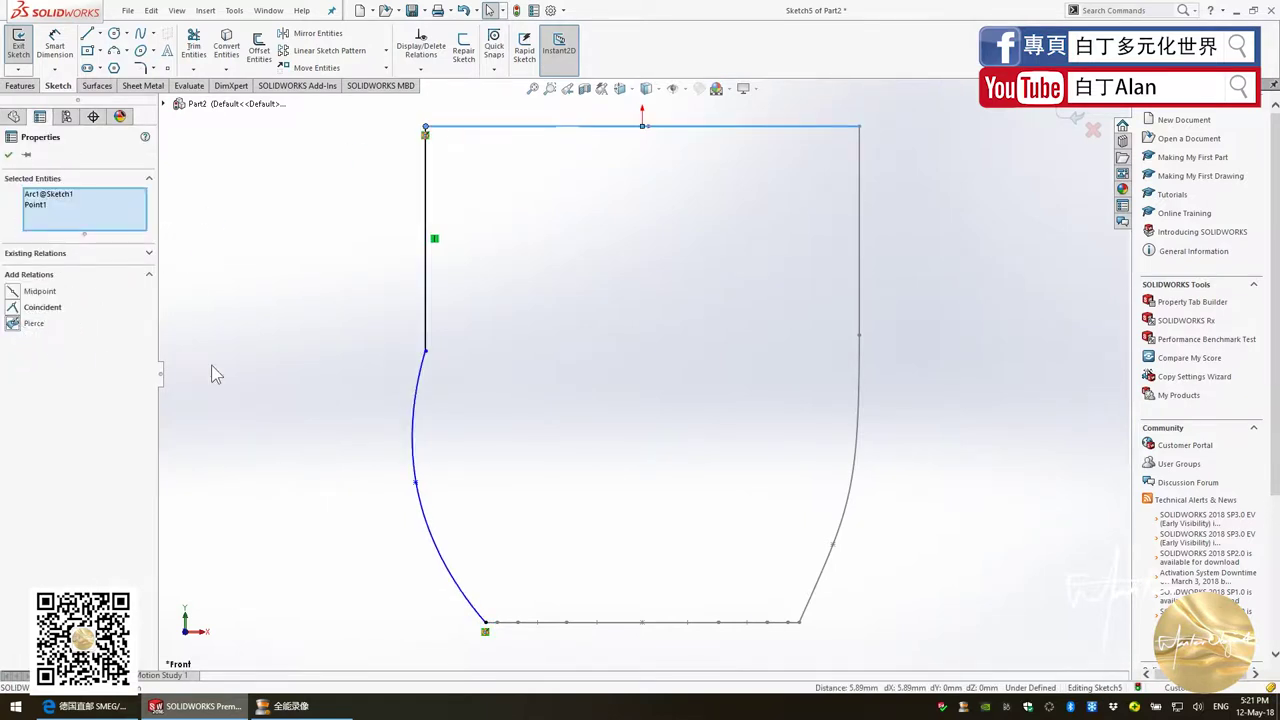
click(211, 371)
click(55, 45)
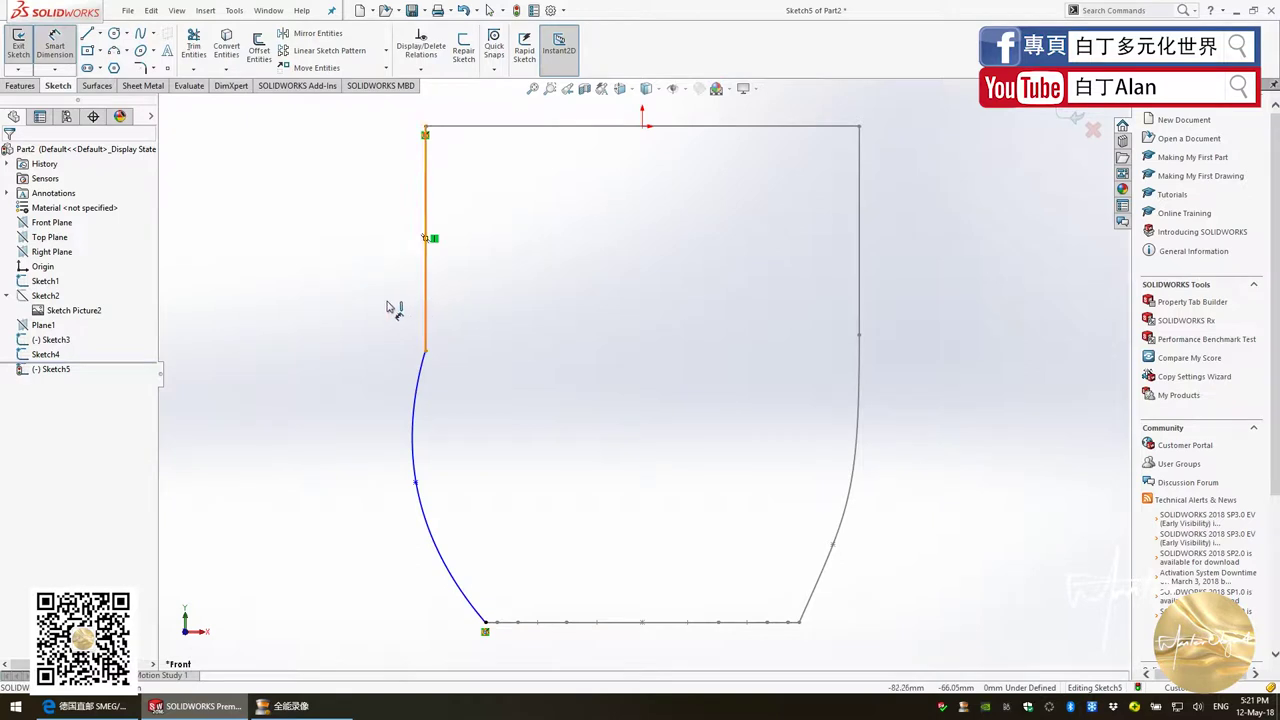
Dimension the left vertical line to 80 mm
click(425, 300)
click(388, 300)
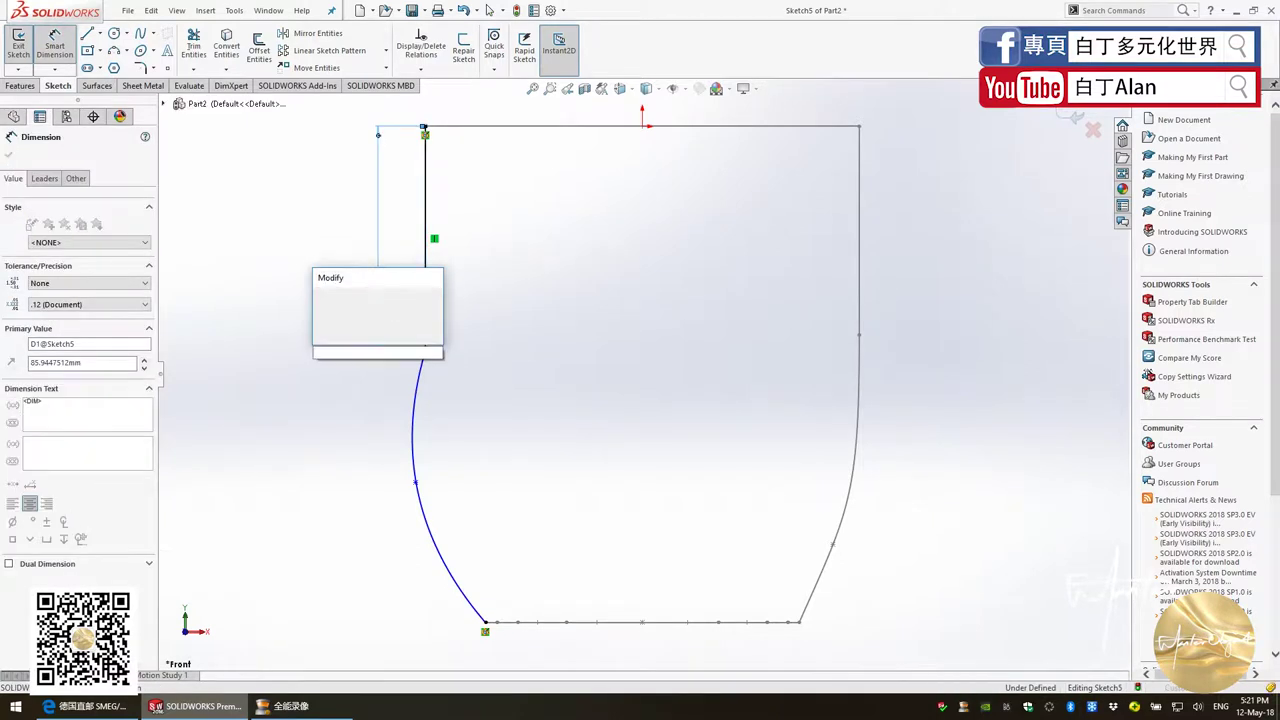
text(80)
key(Return)
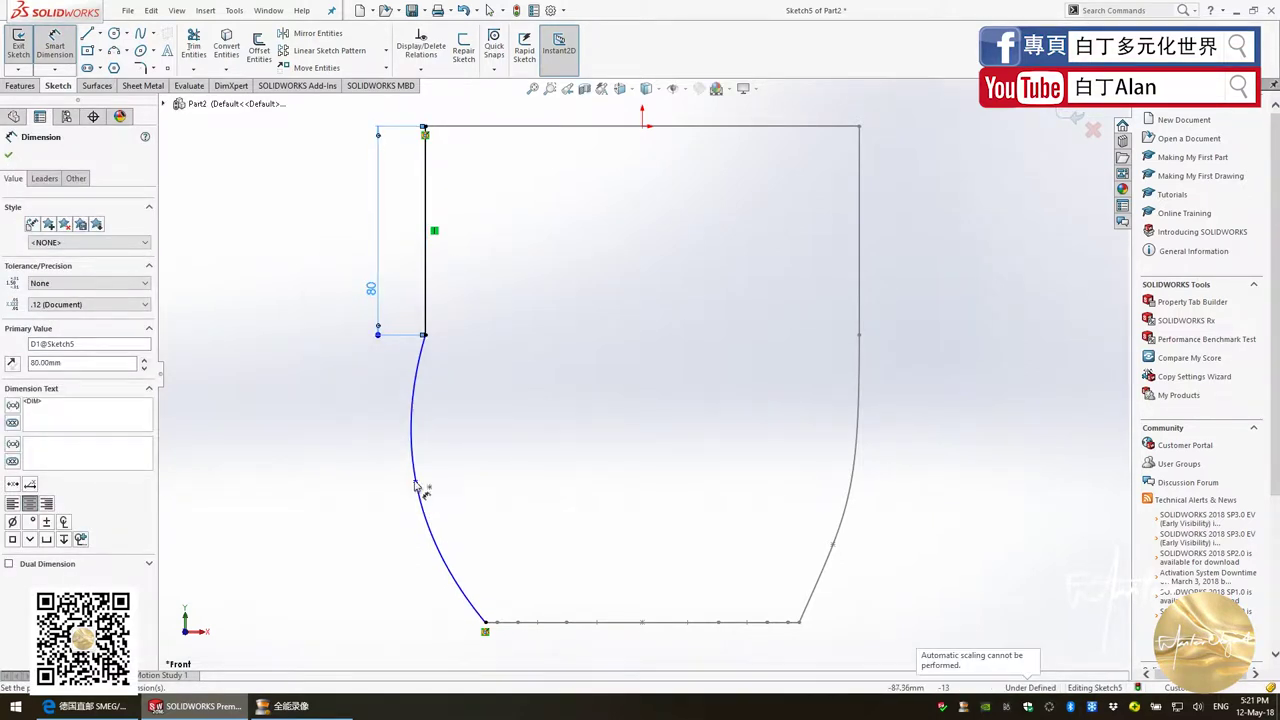
Fix the spline's middle point 30 mm above and 13 mm across from its bottom end
click(415, 484)
click(485, 622)
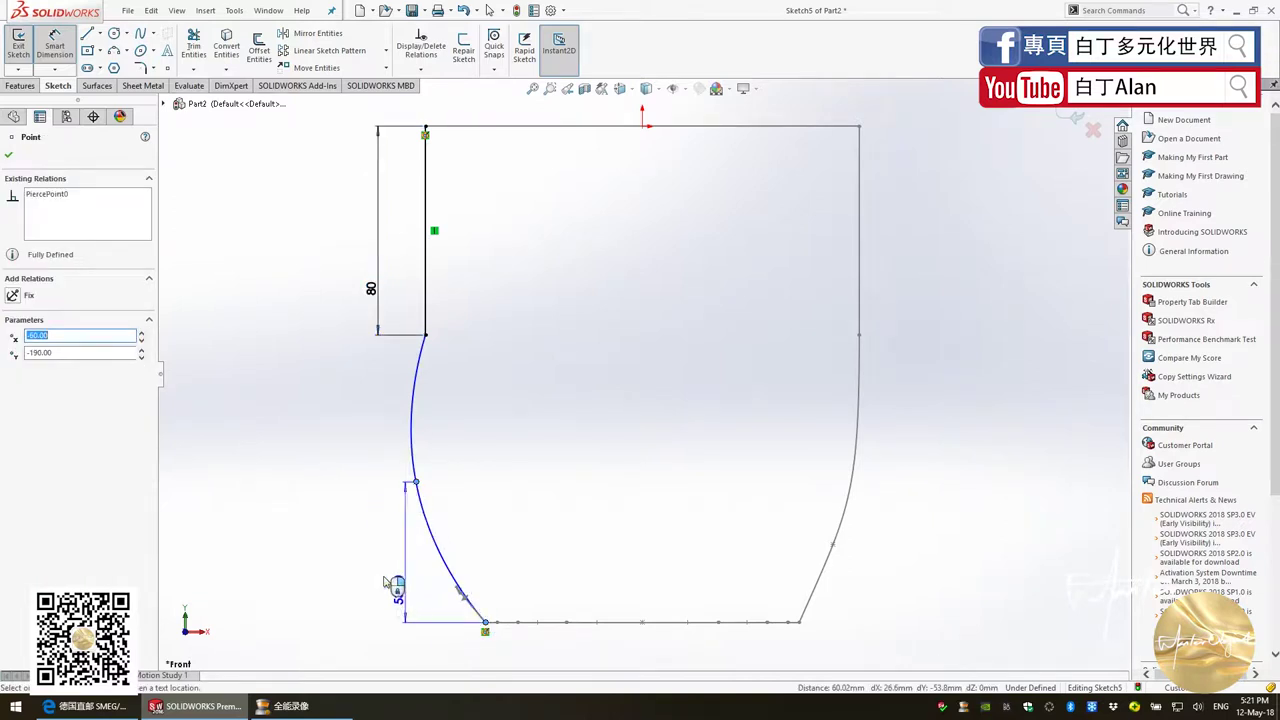
click(357, 545)
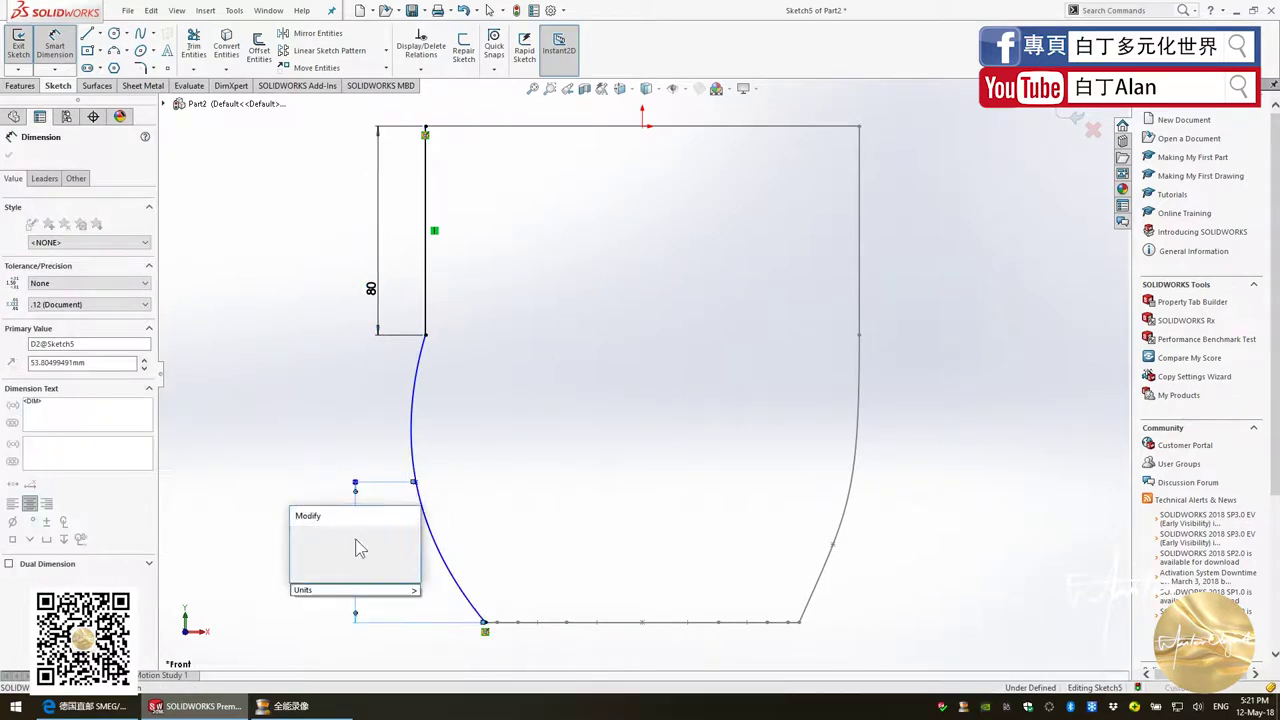
text(30)
key(Return)
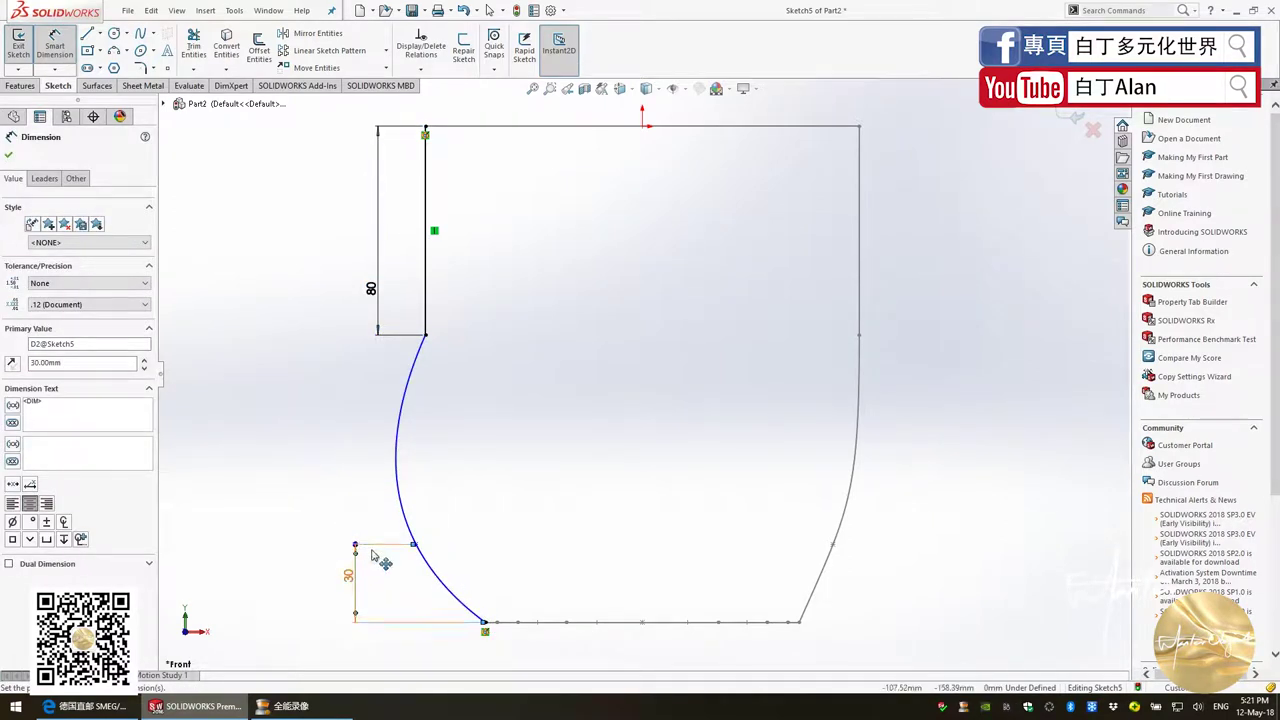
click(487, 622)
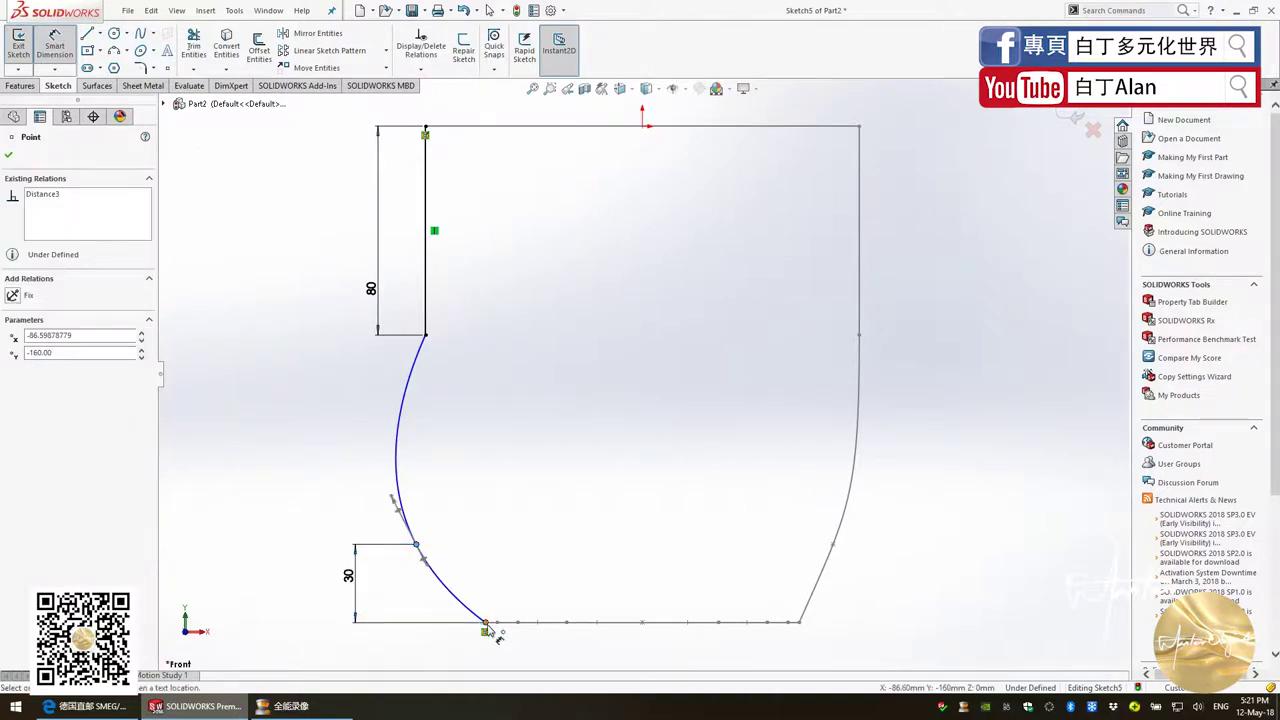
click(432, 643)
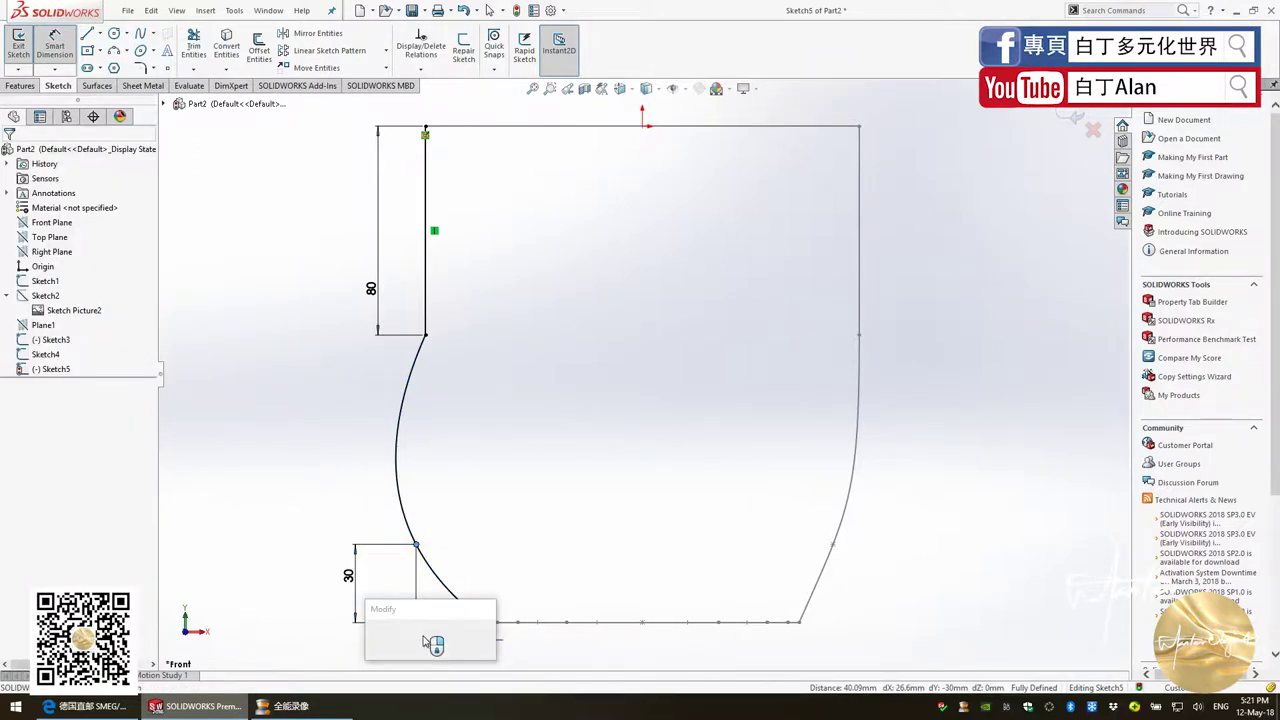
key(Return)
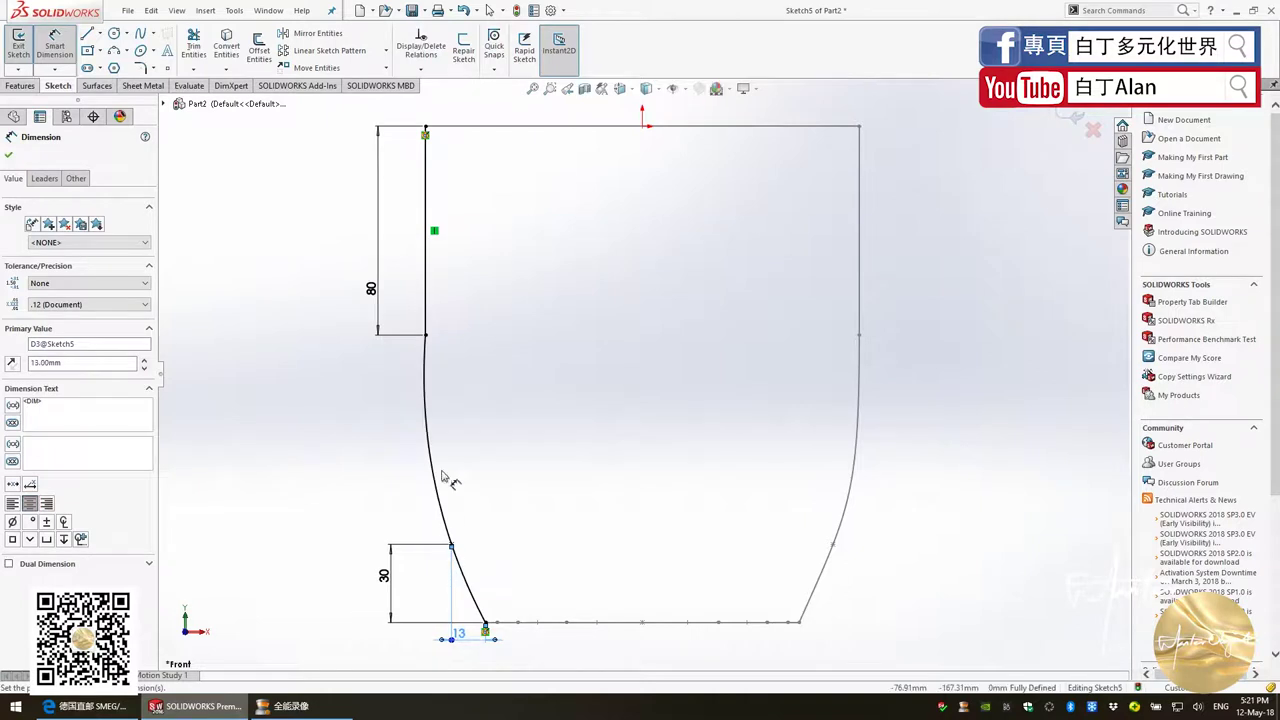
key(Escape)
Check the spline's tangent handles and close the Spline PropertyManager
click(424, 381)
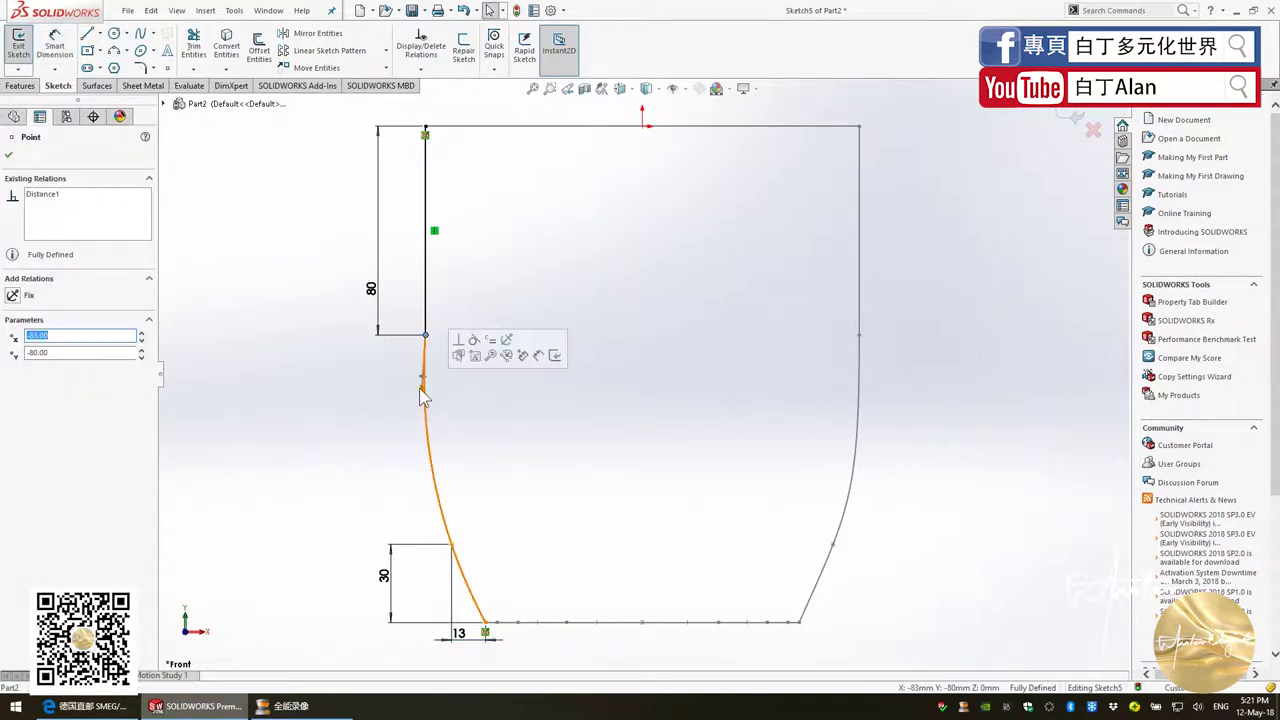
click(422, 384)
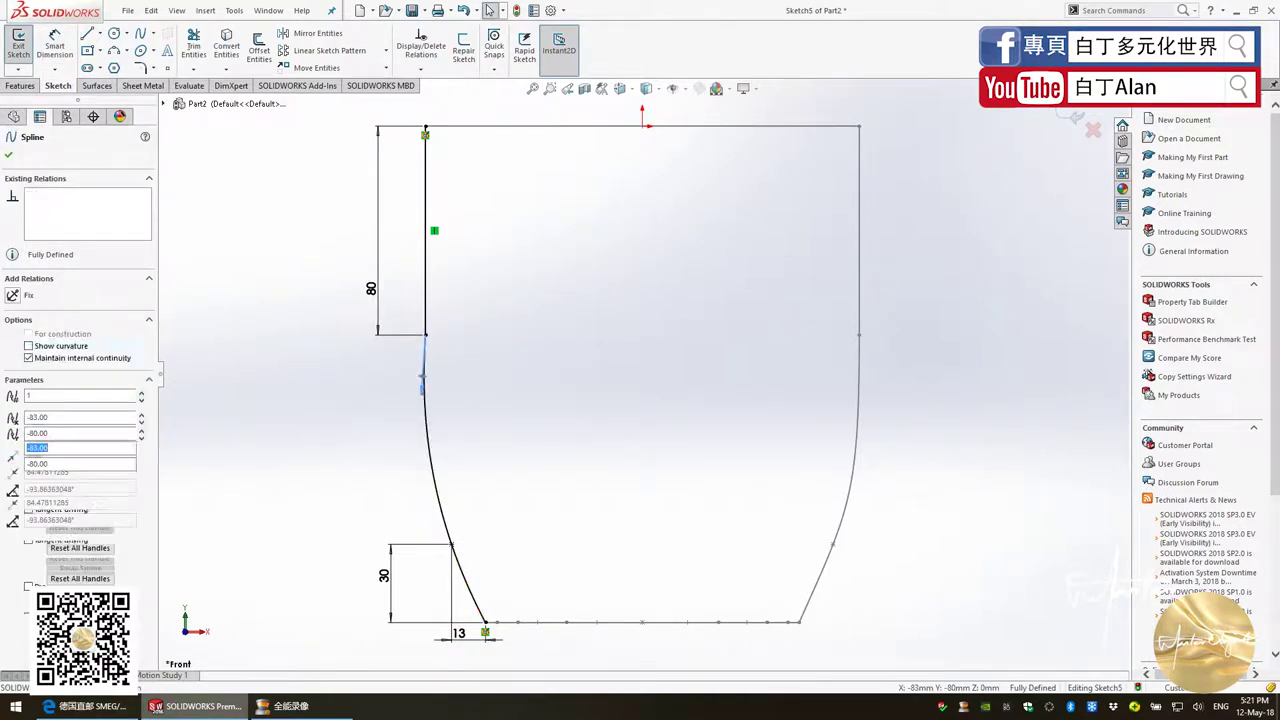
click(243, 470)
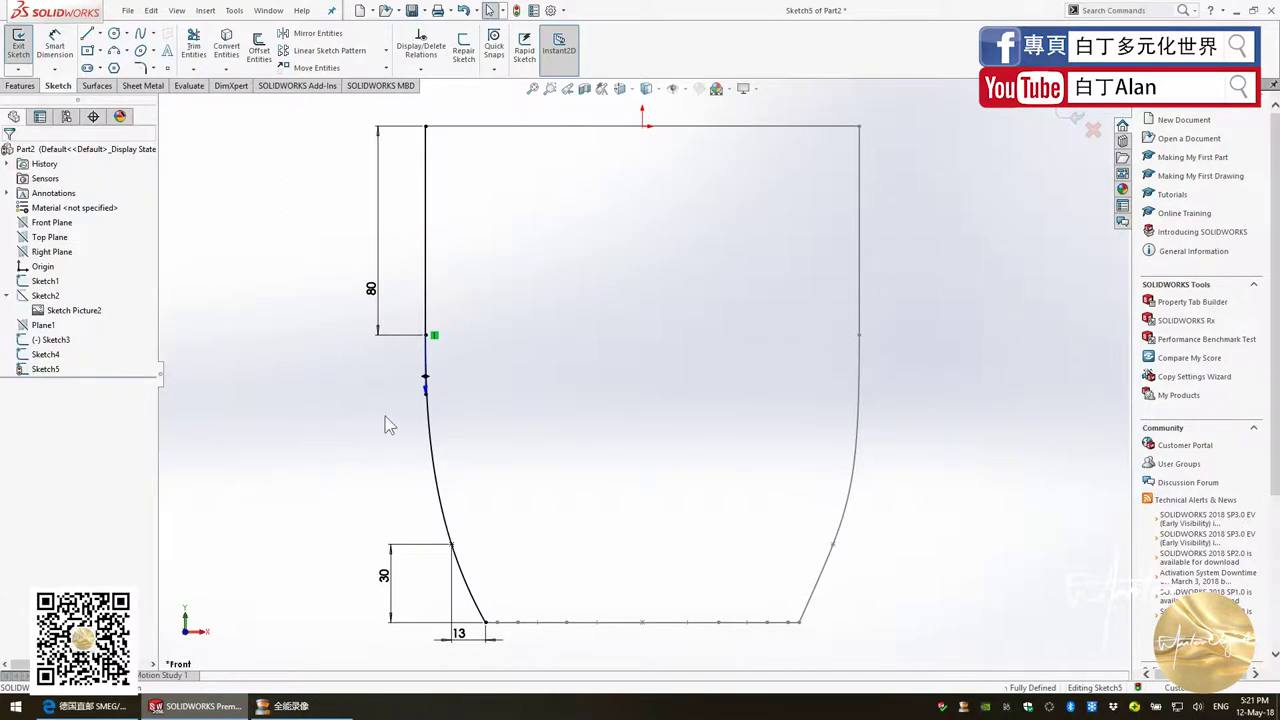
Exit the base profile sketch and view the Right Plane face-on
key(f)
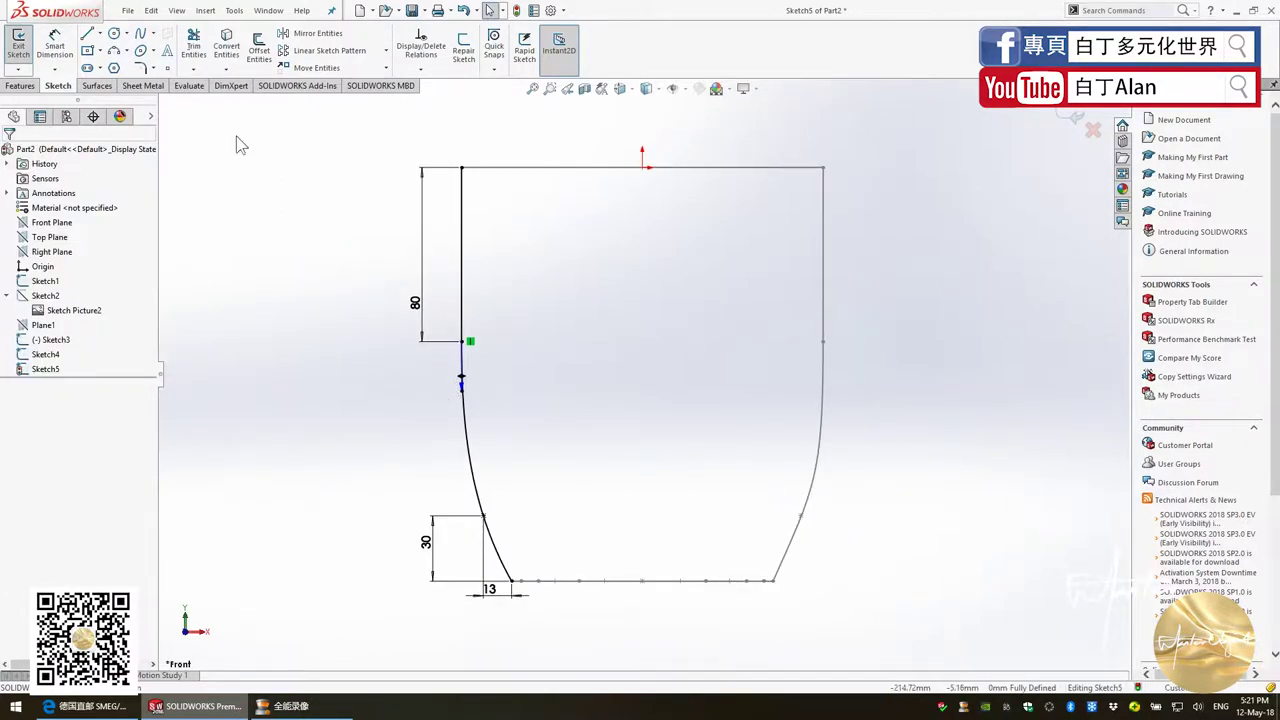
click(1073, 120)
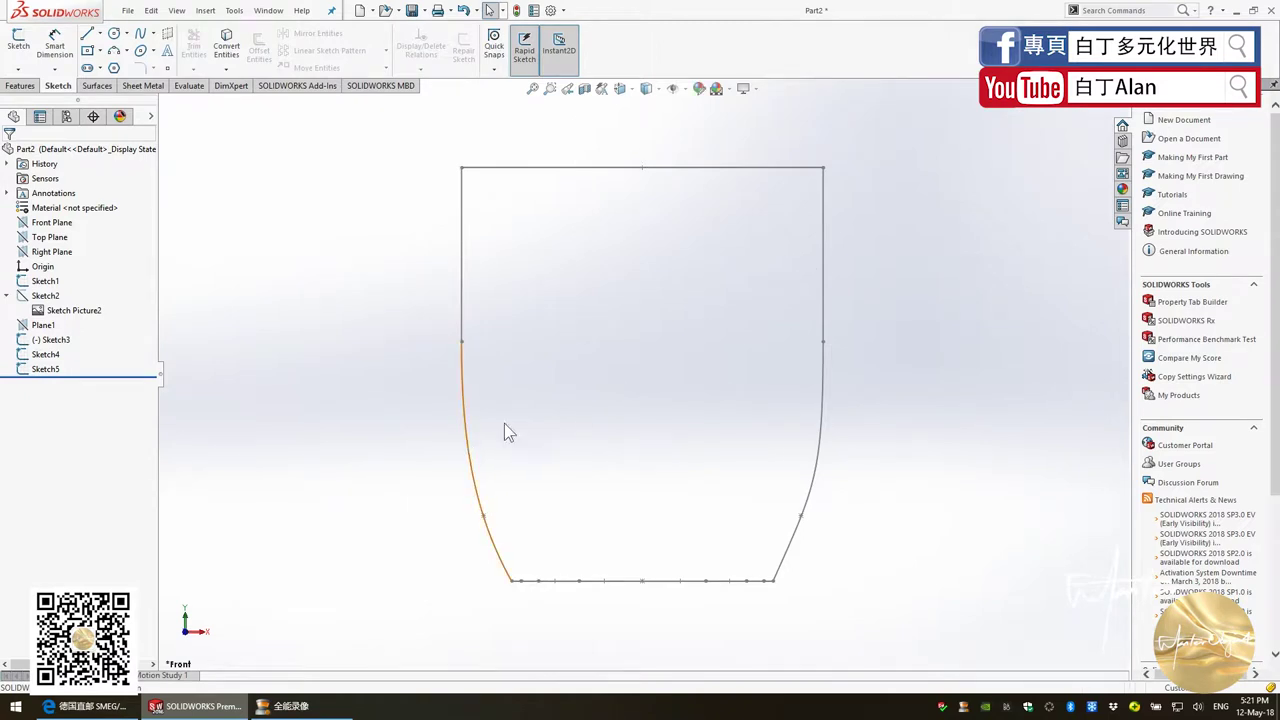
middle_drag(689, 354, 589, 347)
scroll(589, 347, down, 2)
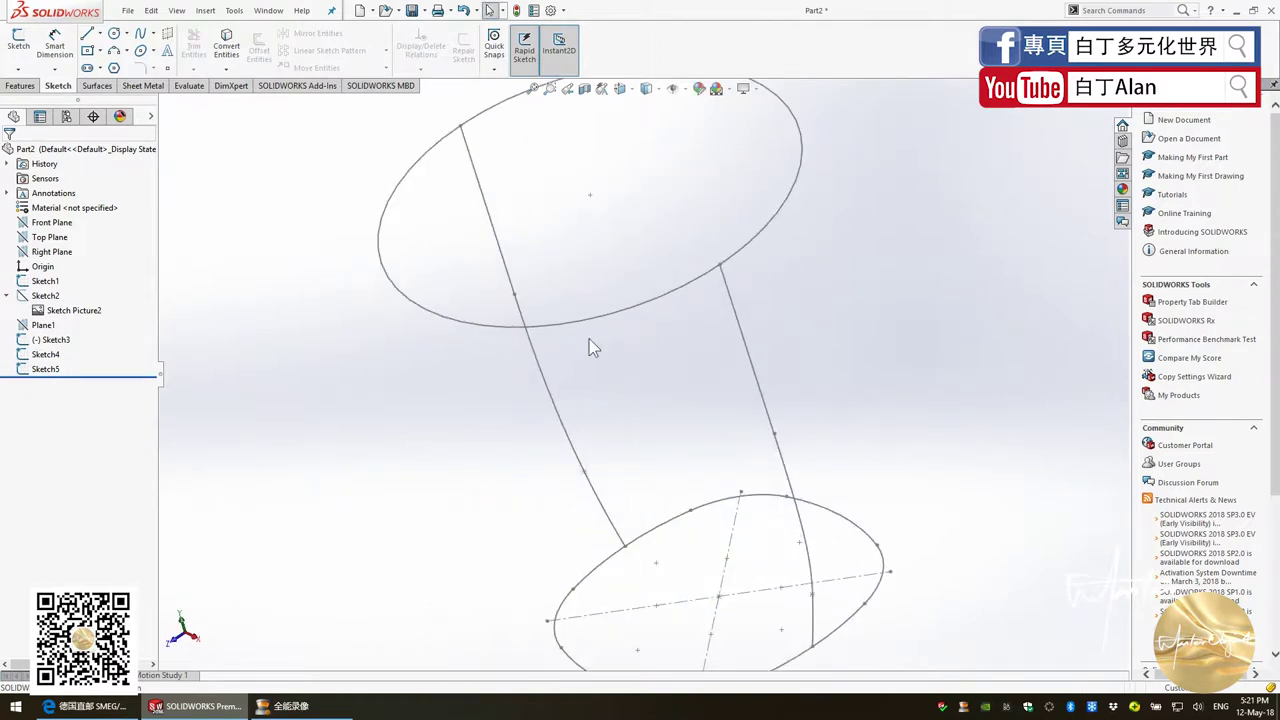
click(75, 259)
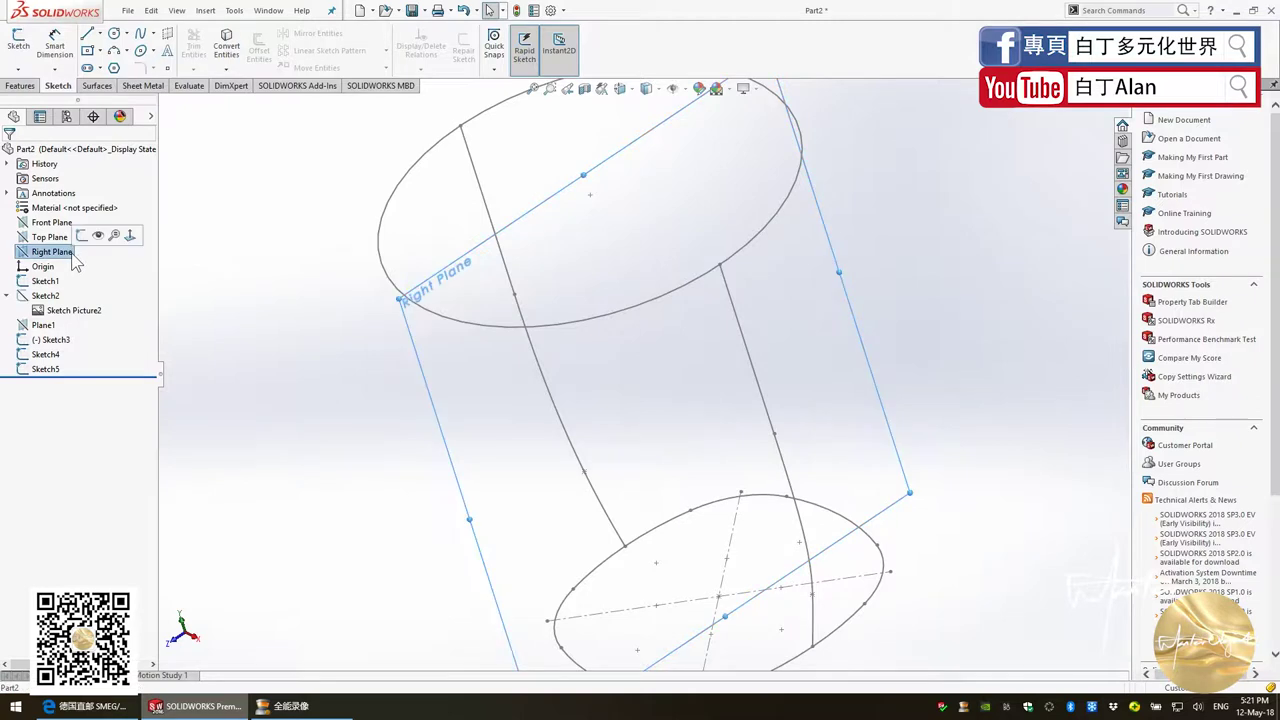
key(ctrl+8)
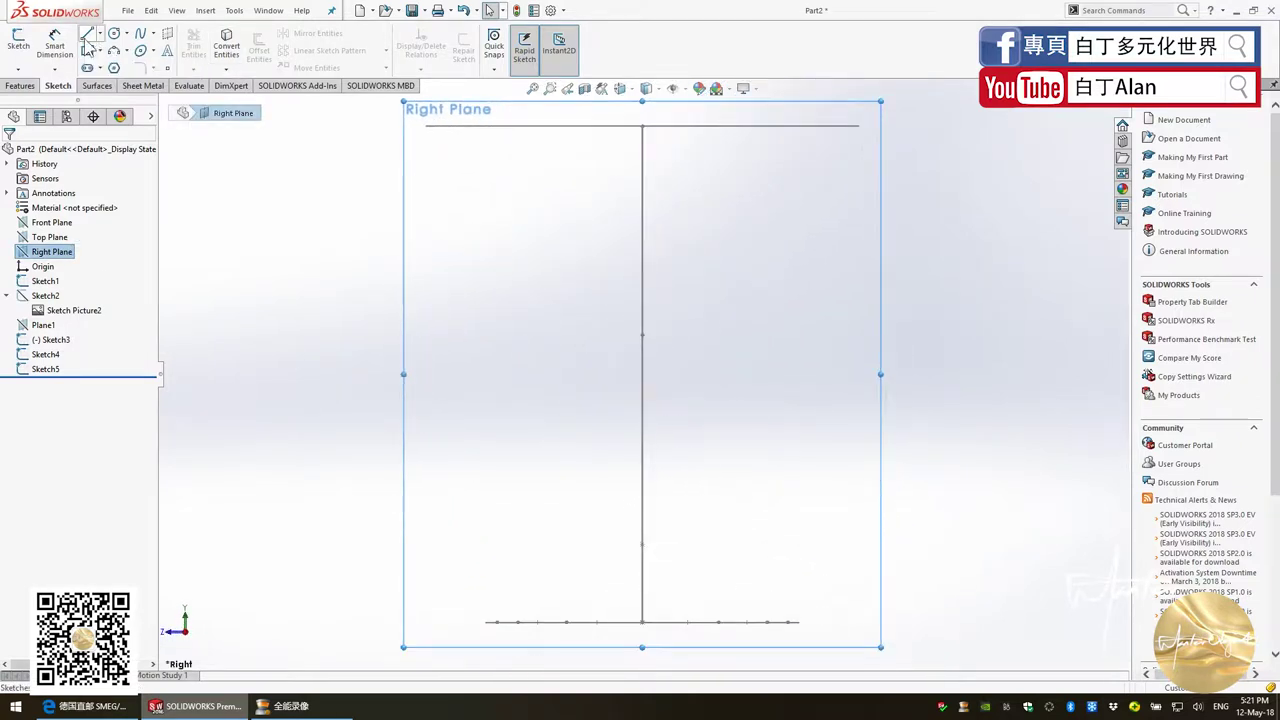
Draw a vertical line down from the top edge on the Right Plane
click(87, 36)
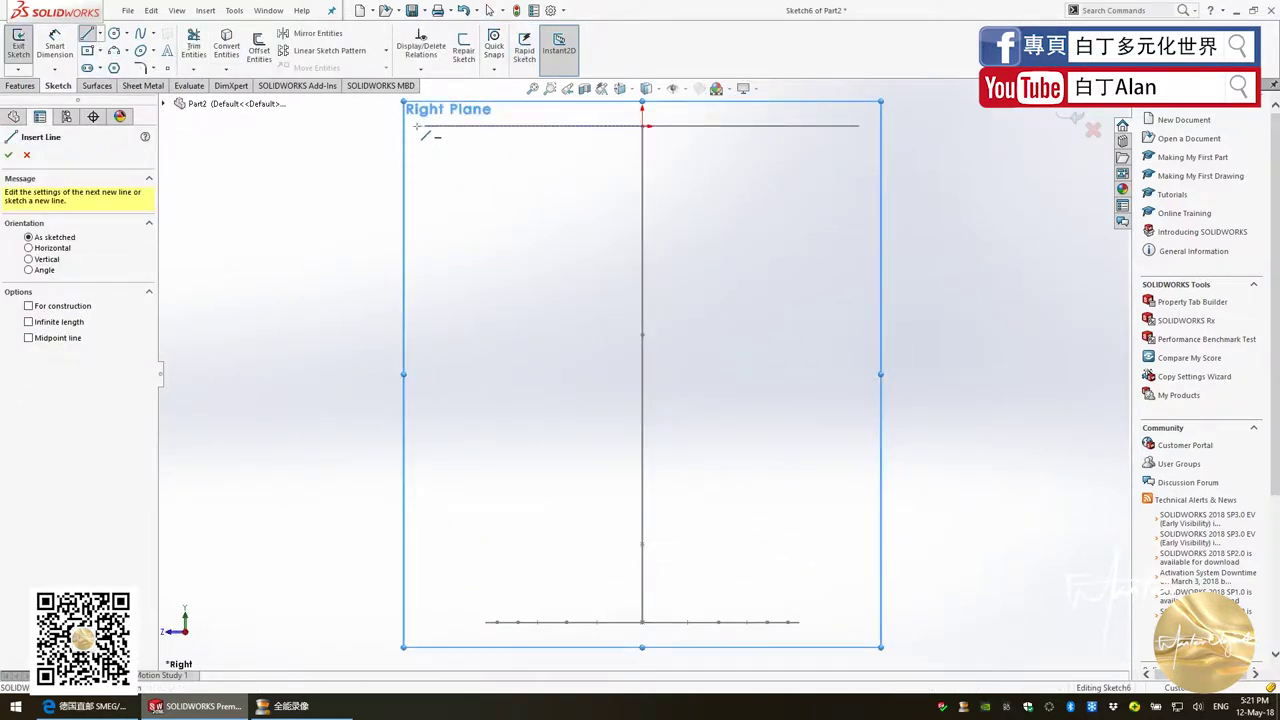
click(417, 126)
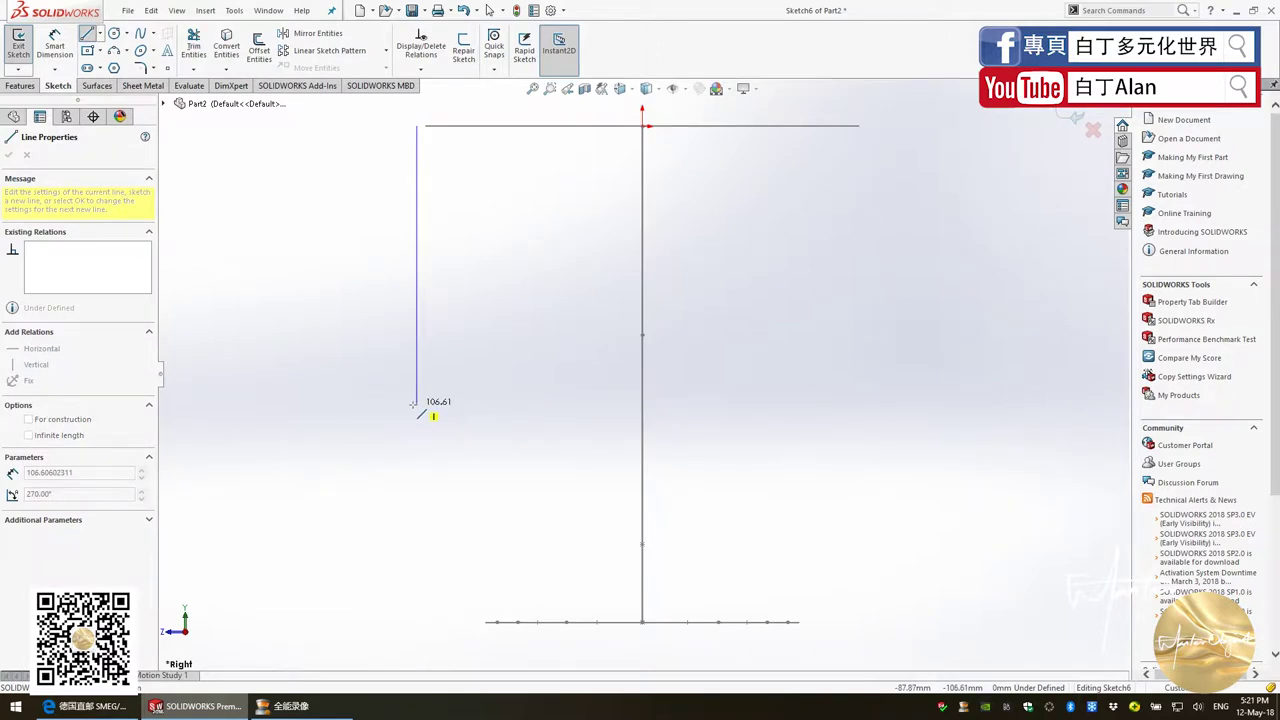
click(417, 404)
key(Escape)
Draw a spline from the line's lower end down to the bottom base line
click(140, 33)
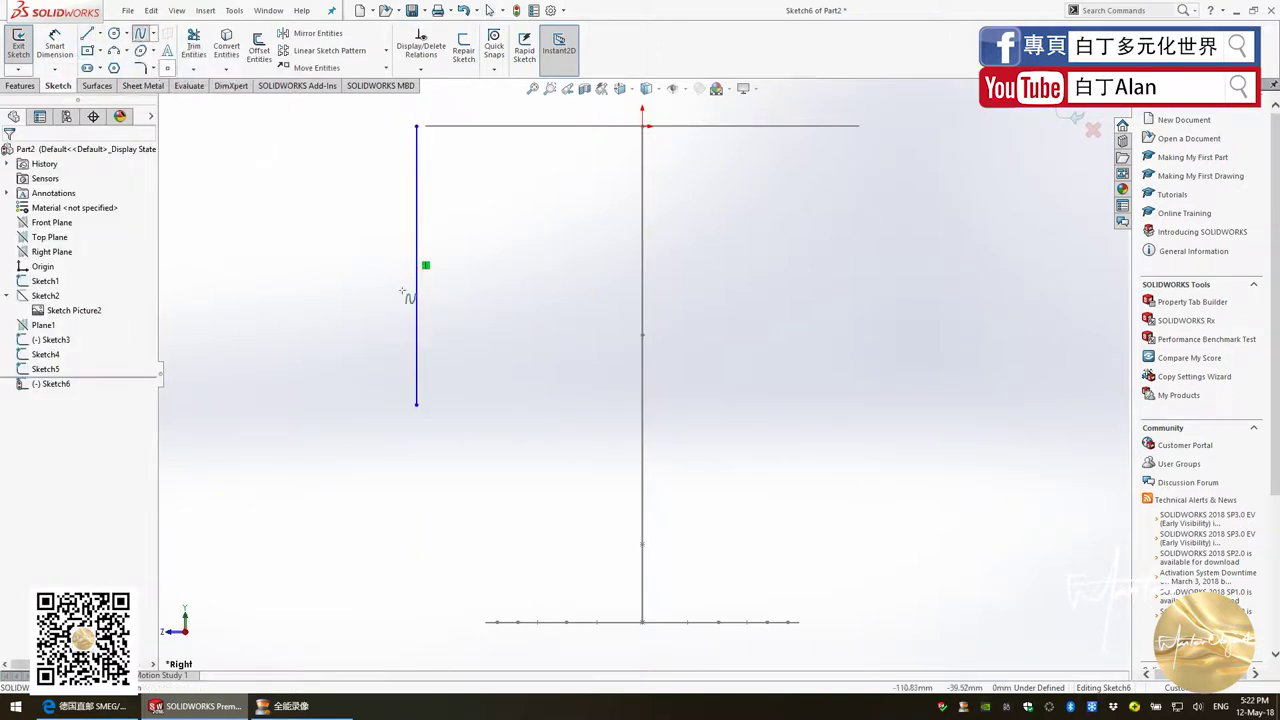
click(417, 404)
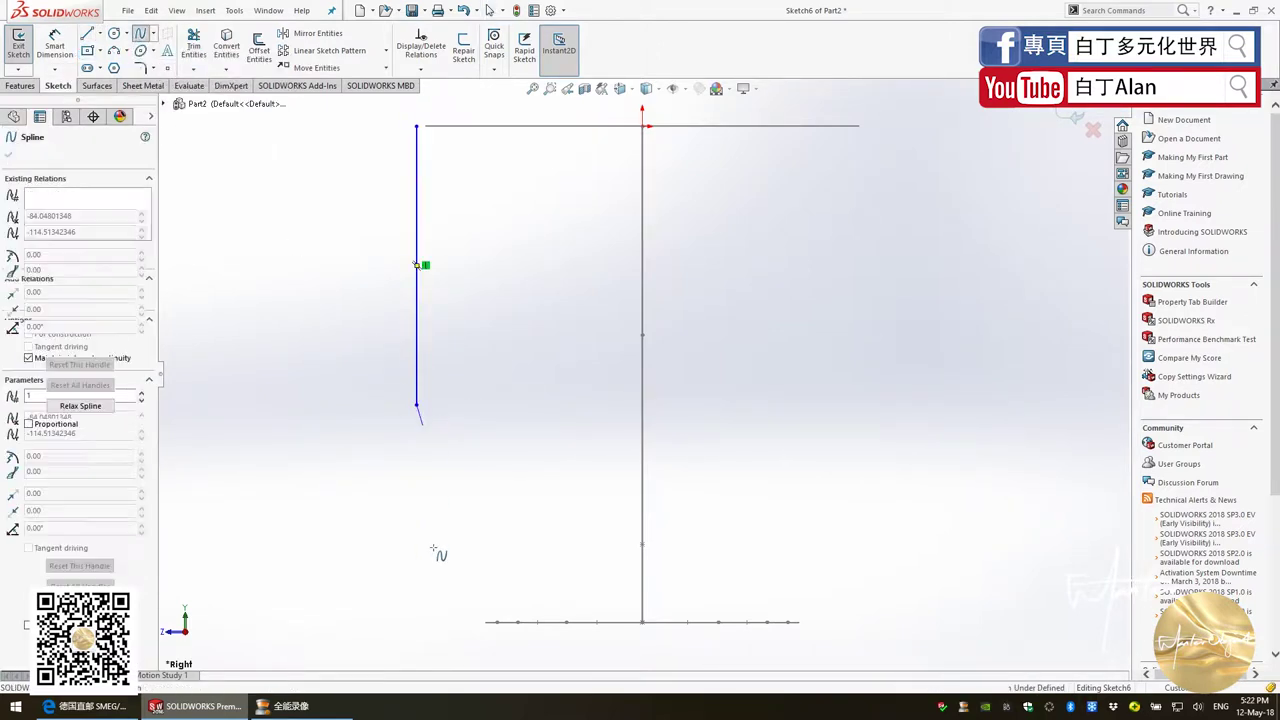
click(432, 553)
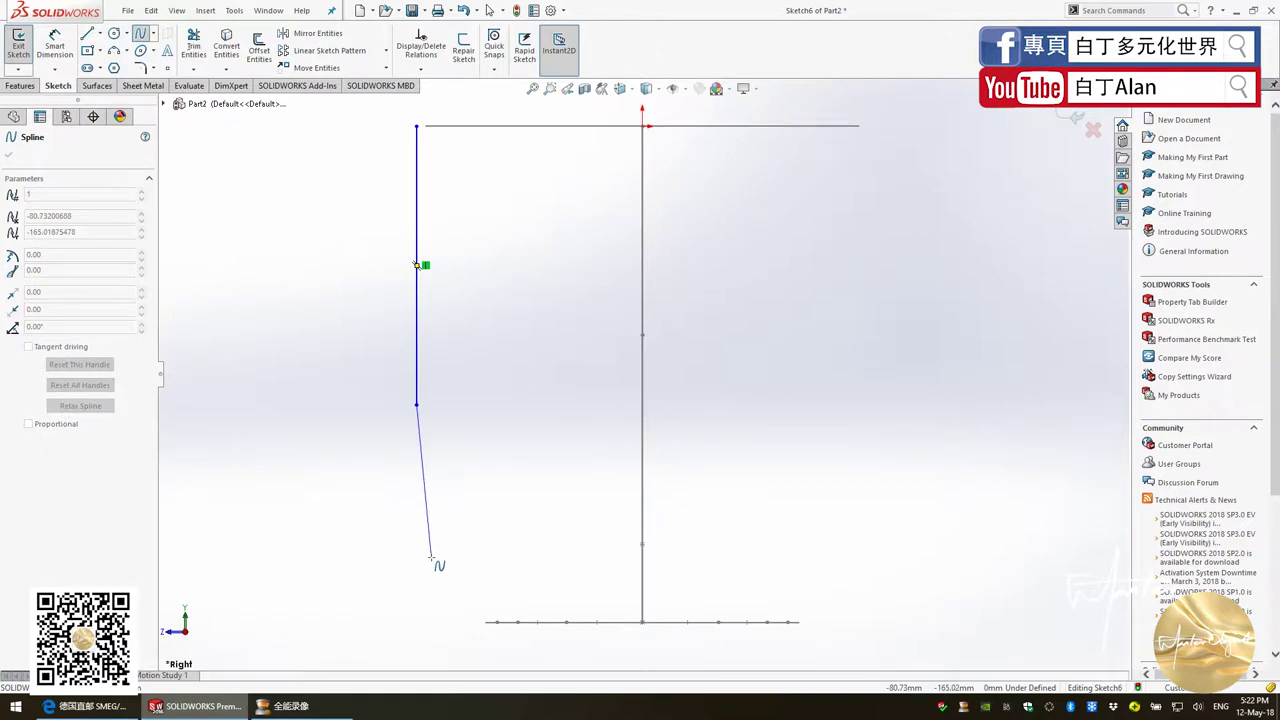
click(472, 622)
key(Escape)
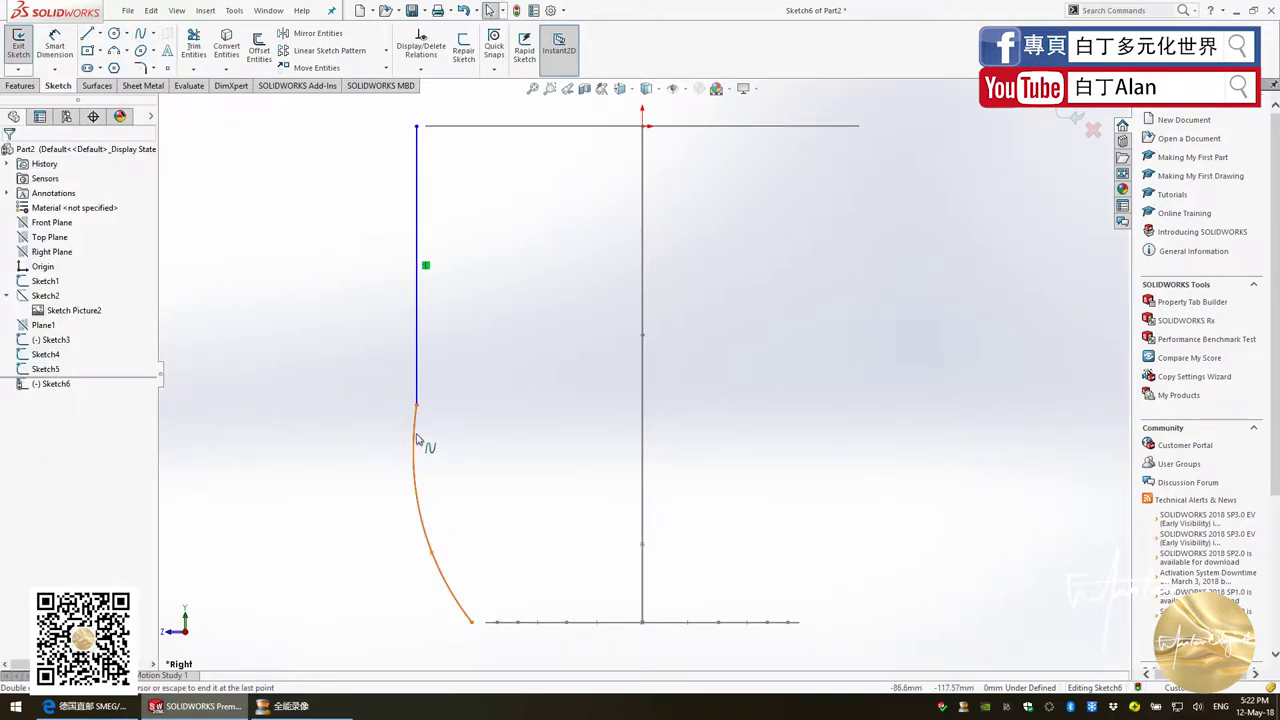
Make the spline's top tangent handle vertical
click(414, 440)
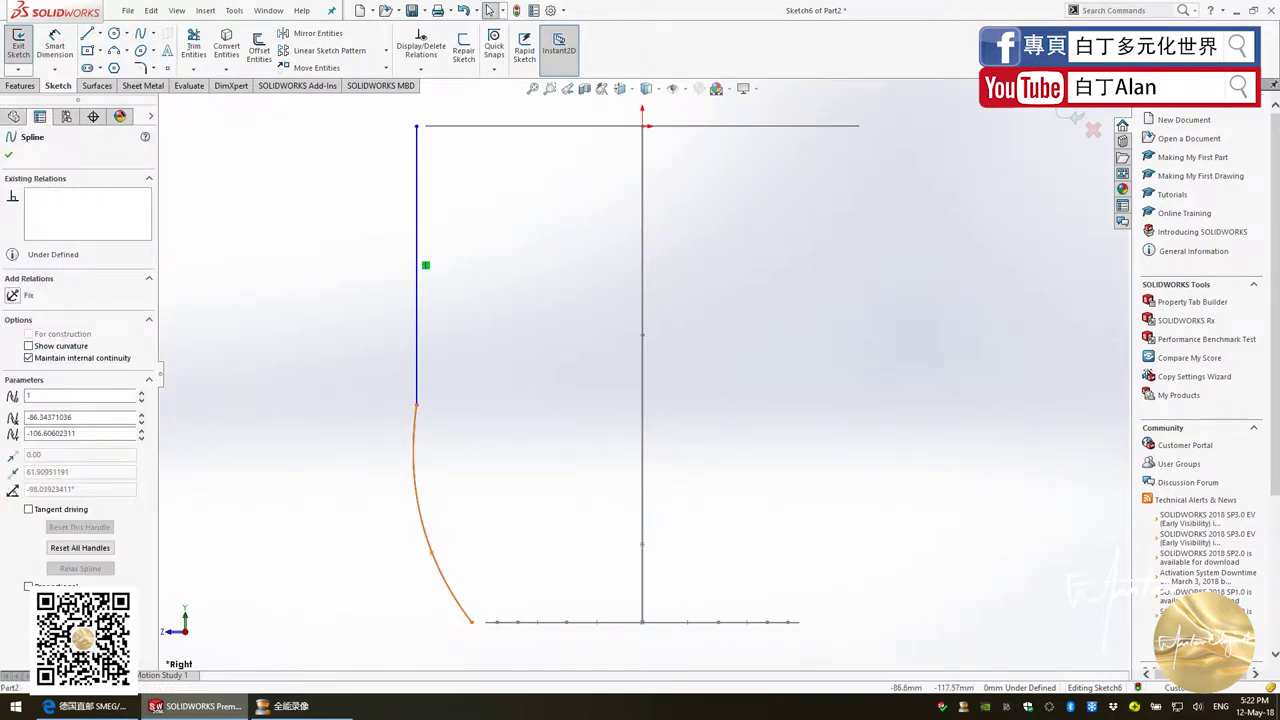
click(413, 438)
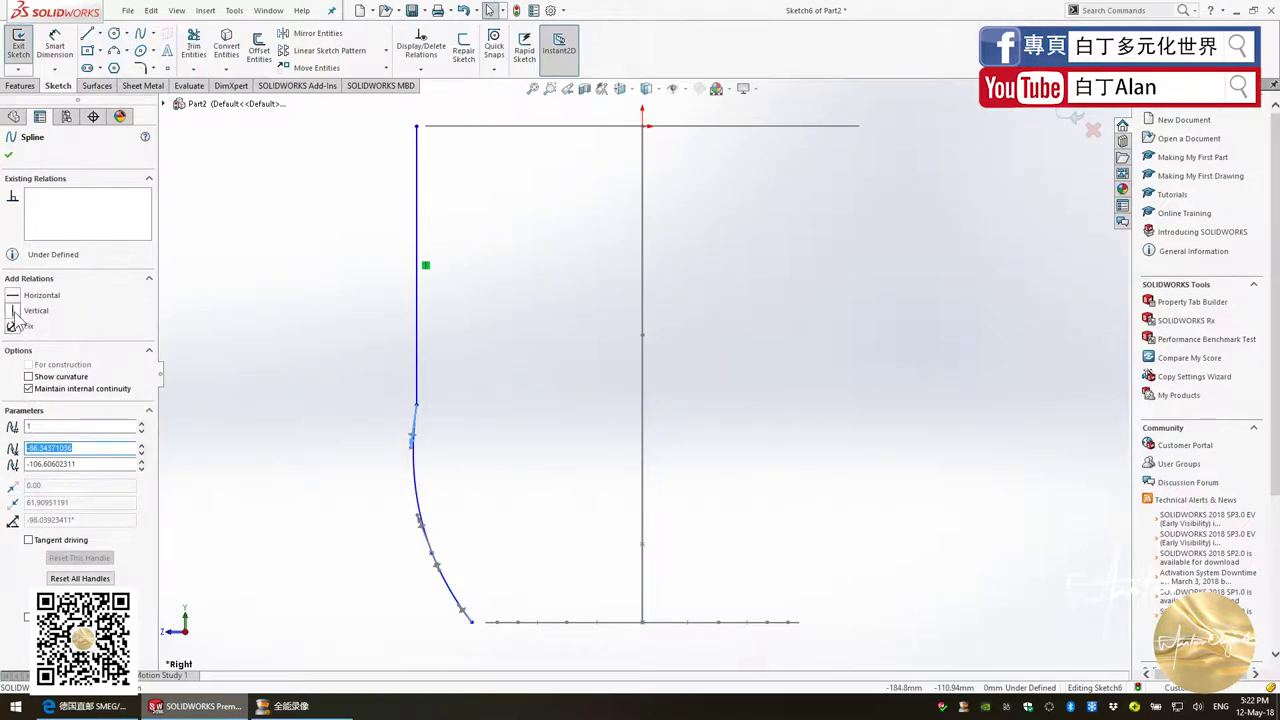
click(20, 310)
click(331, 432)
Dimension the new vertical line to 80 mm
click(56, 42)
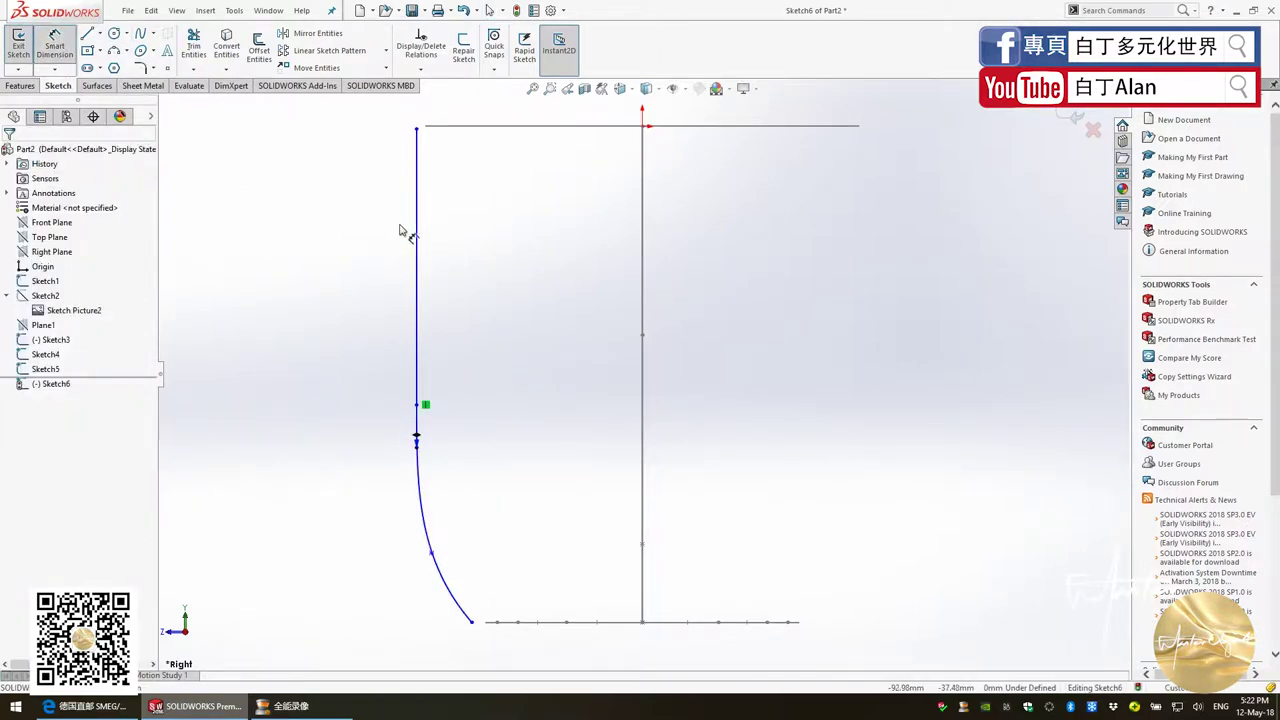
click(416, 230)
click(383, 228)
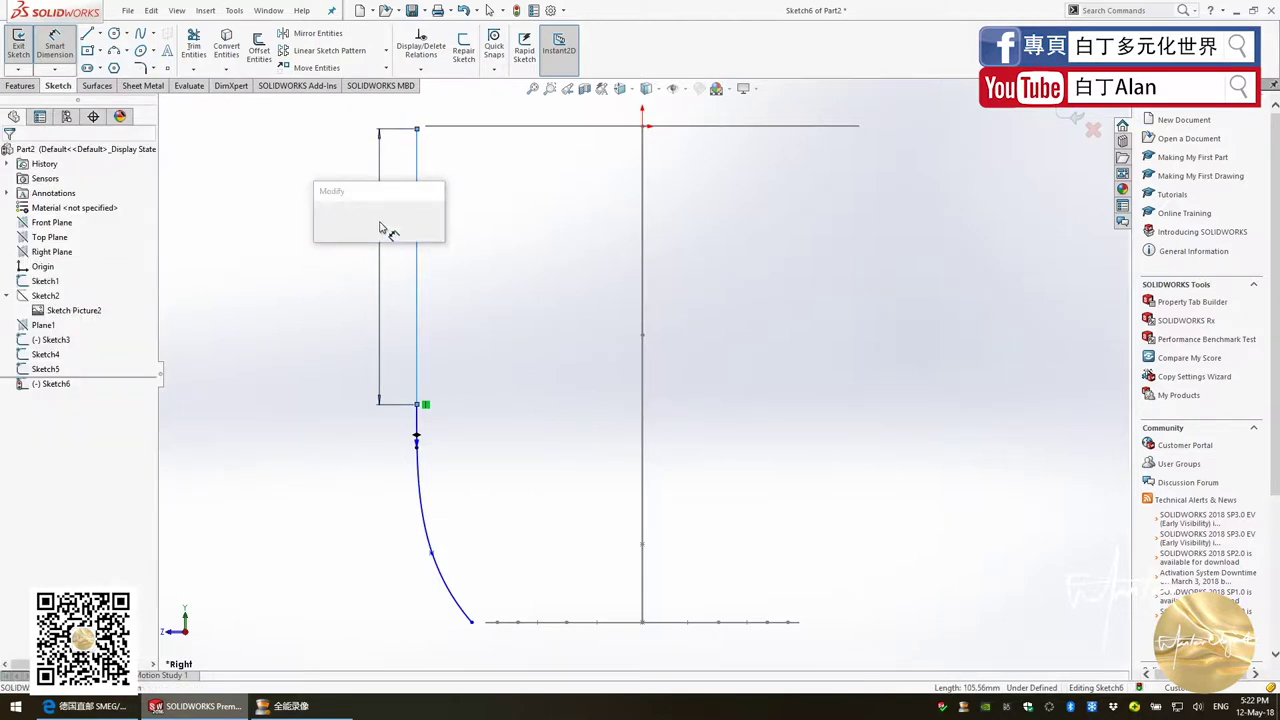
text(80)
key(Return)
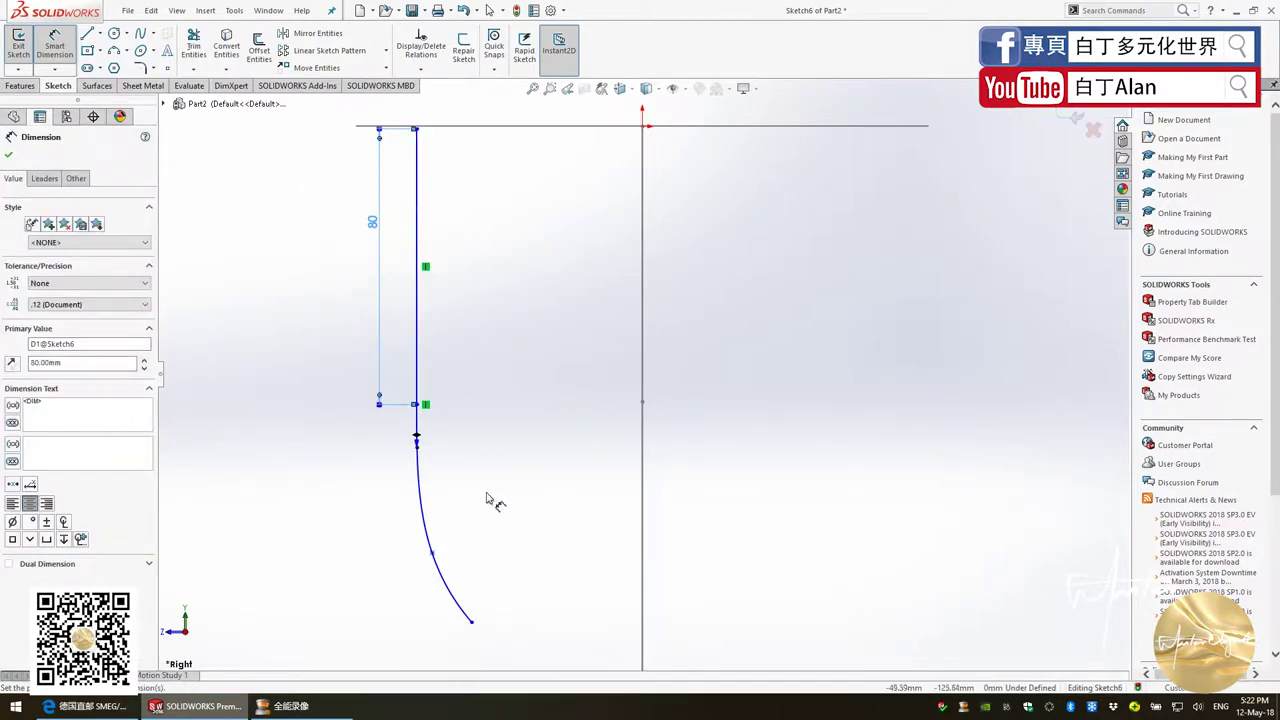
scroll(487, 478, up, 2)
scroll(548, 472, up, 1)
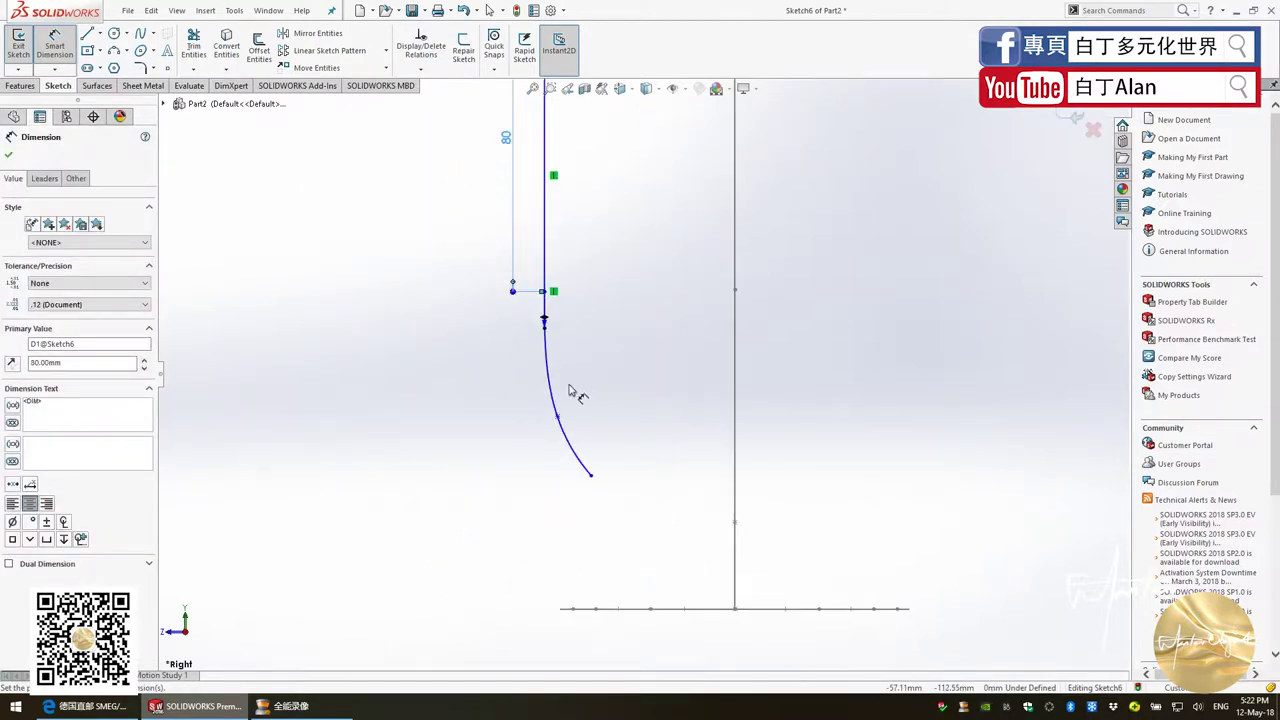
scroll(568, 390, up, 1)
scroll(575, 378, up, 1)
scroll(585, 366, down, 3)
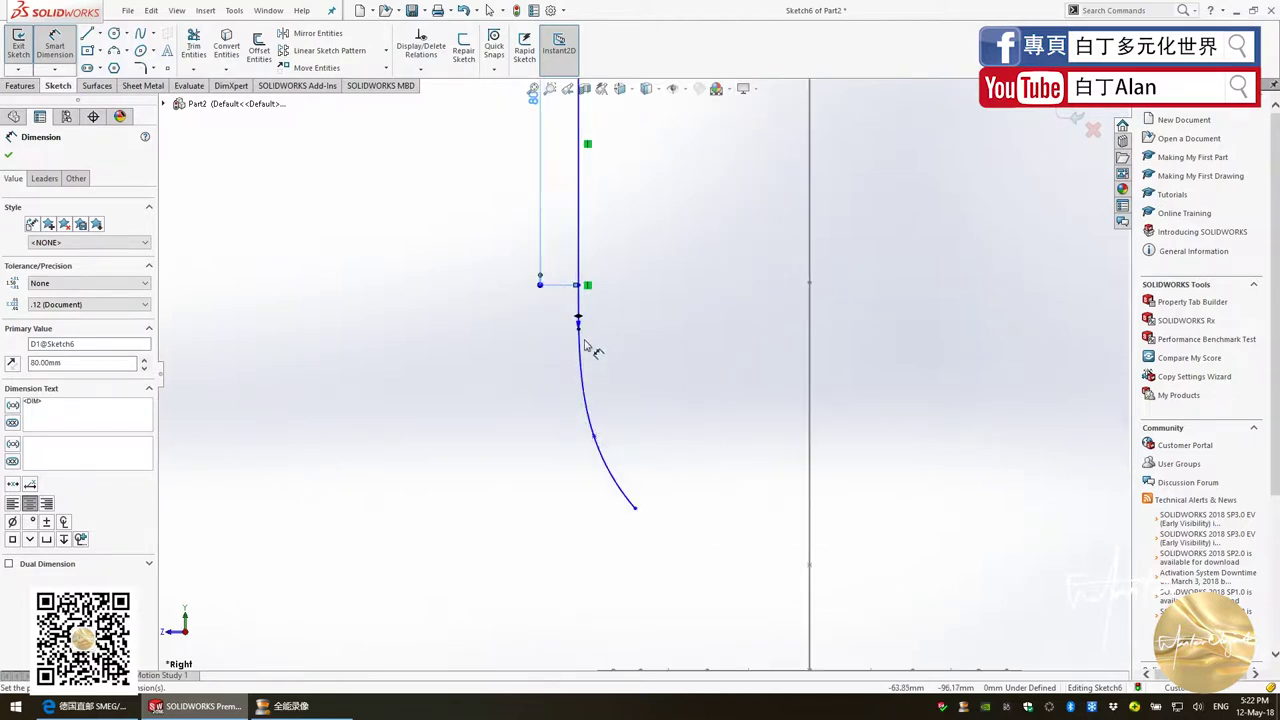
key(Escape)
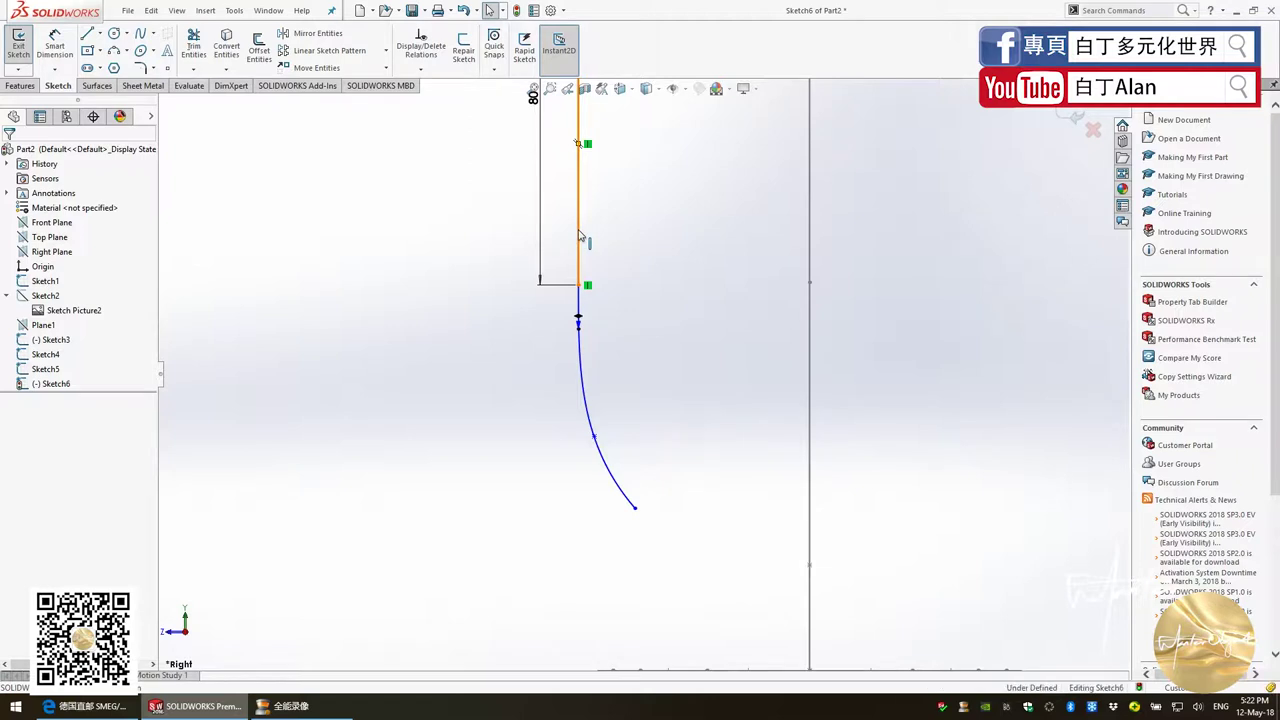
Make the vertical line's top endpoint coincident with the top arc
click(579, 236)
scroll(552, 390, up, 2)
scroll(618, 185, down, 2)
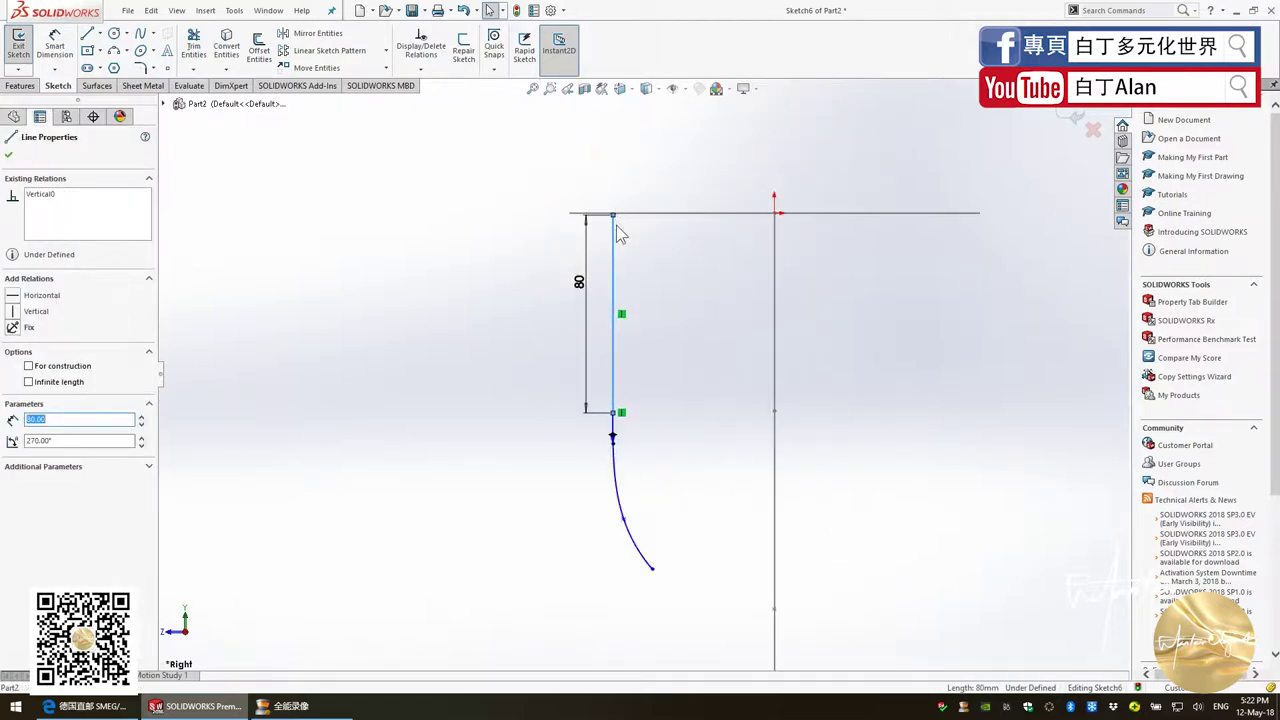
scroll(620, 262, down, 2)
click(617, 273)
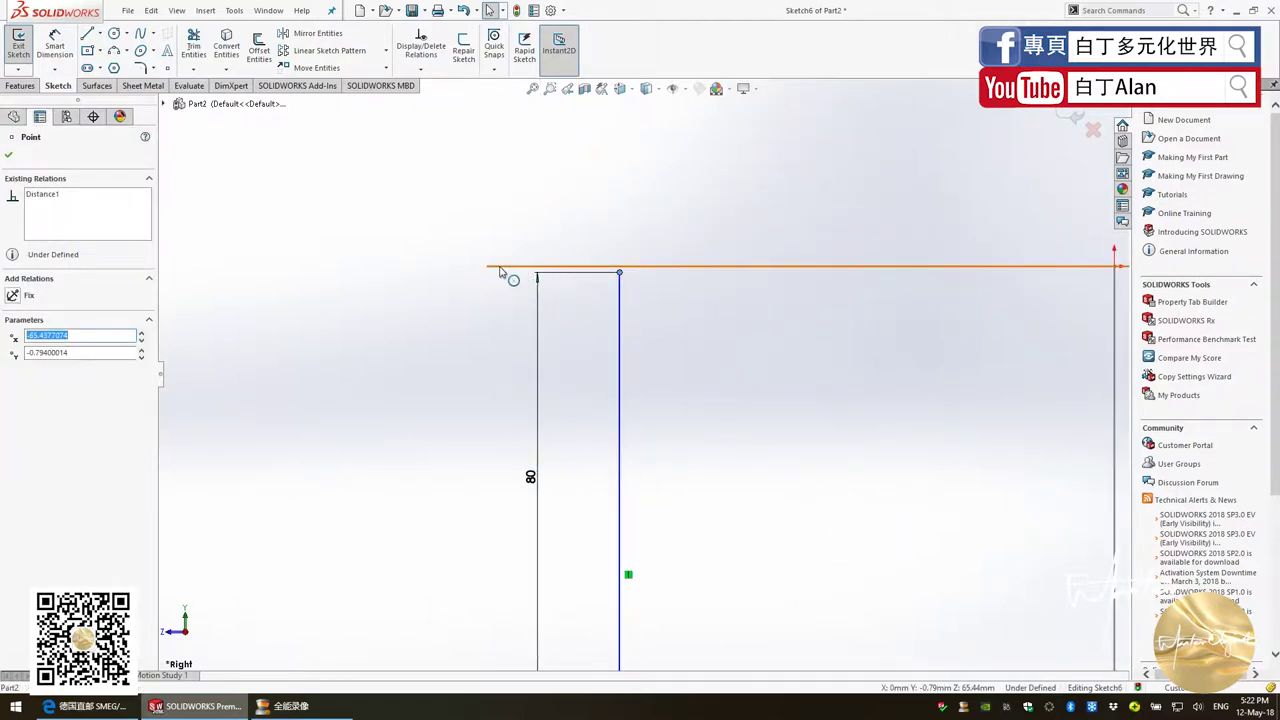
ctrl+click(500, 267)
click(15, 330)
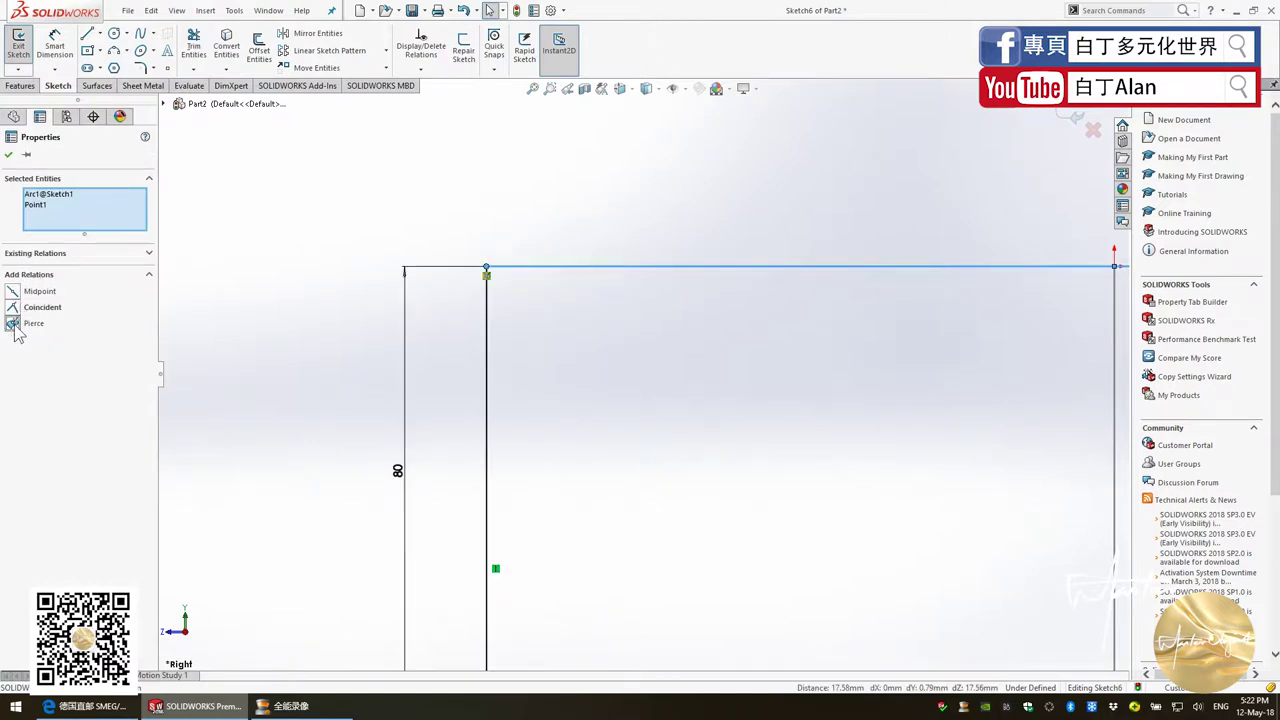
Make the spline's bottom endpoint coincident with the bottom arc
scroll(400, 345, up, 5)
scroll(670, 540, up, 3)
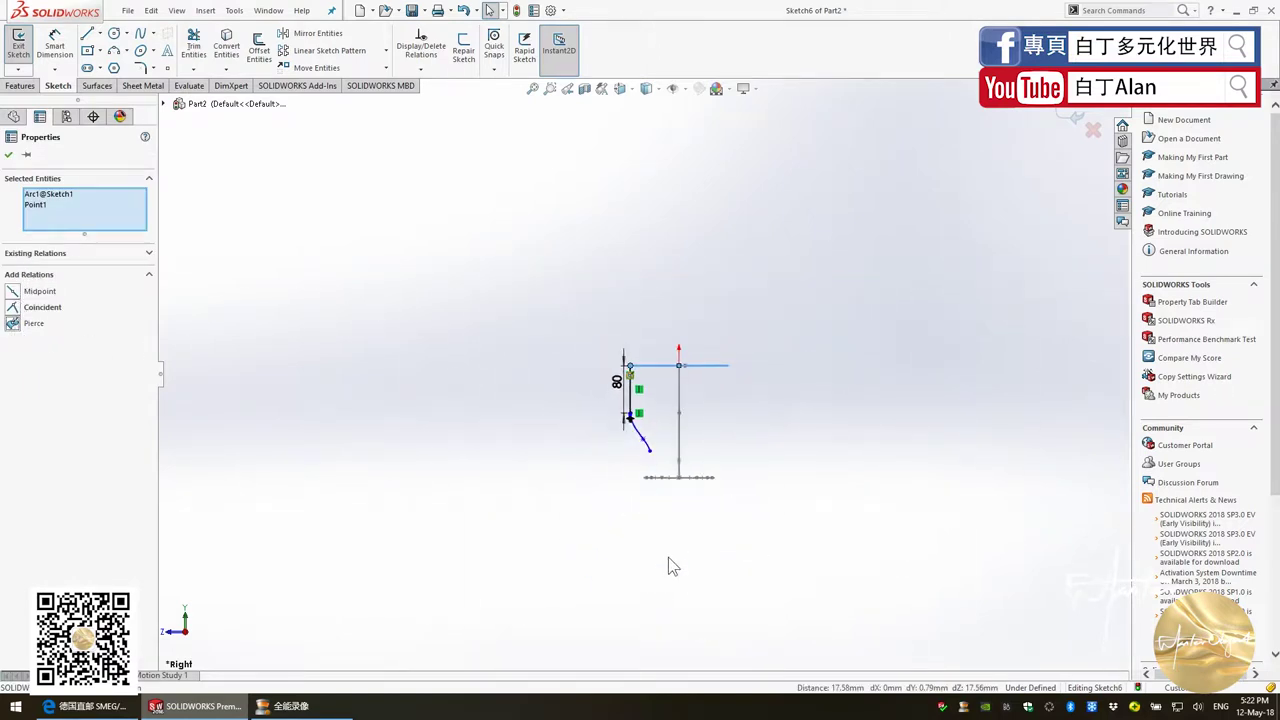
scroll(634, 354, down, 2)
scroll(613, 418, down, 3)
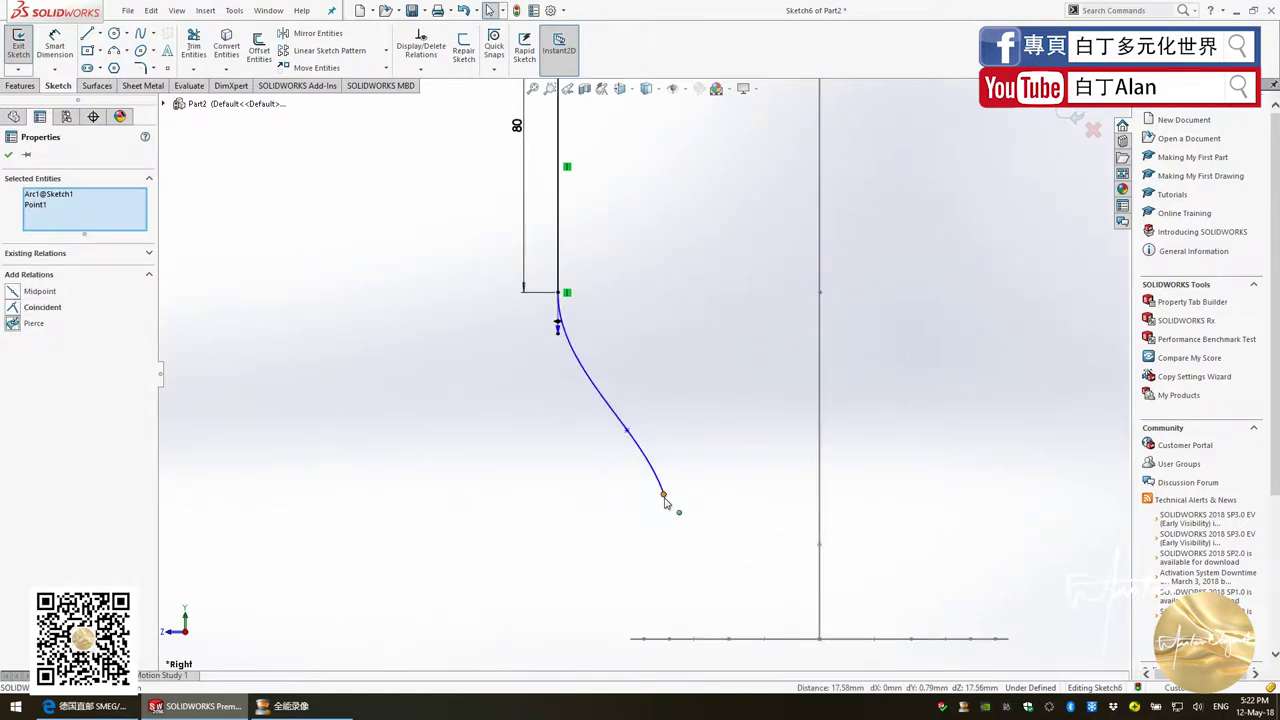
click(633, 640)
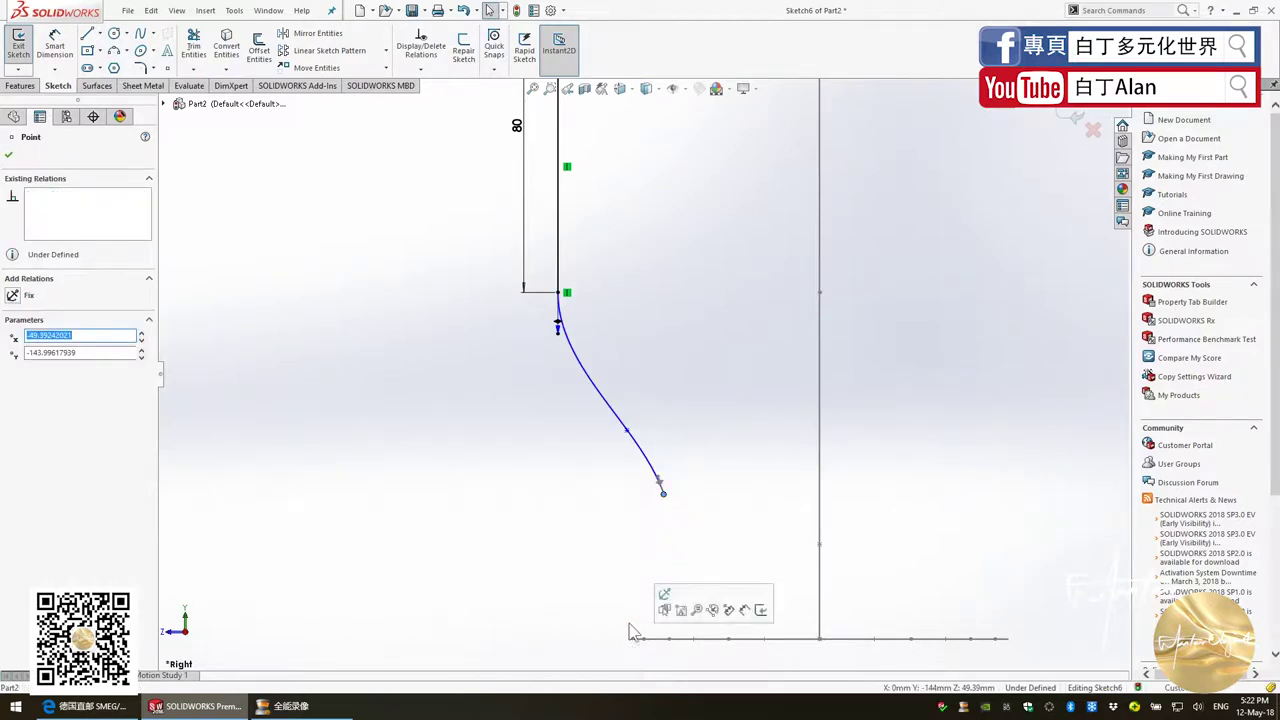
ctrl+click(645, 460)
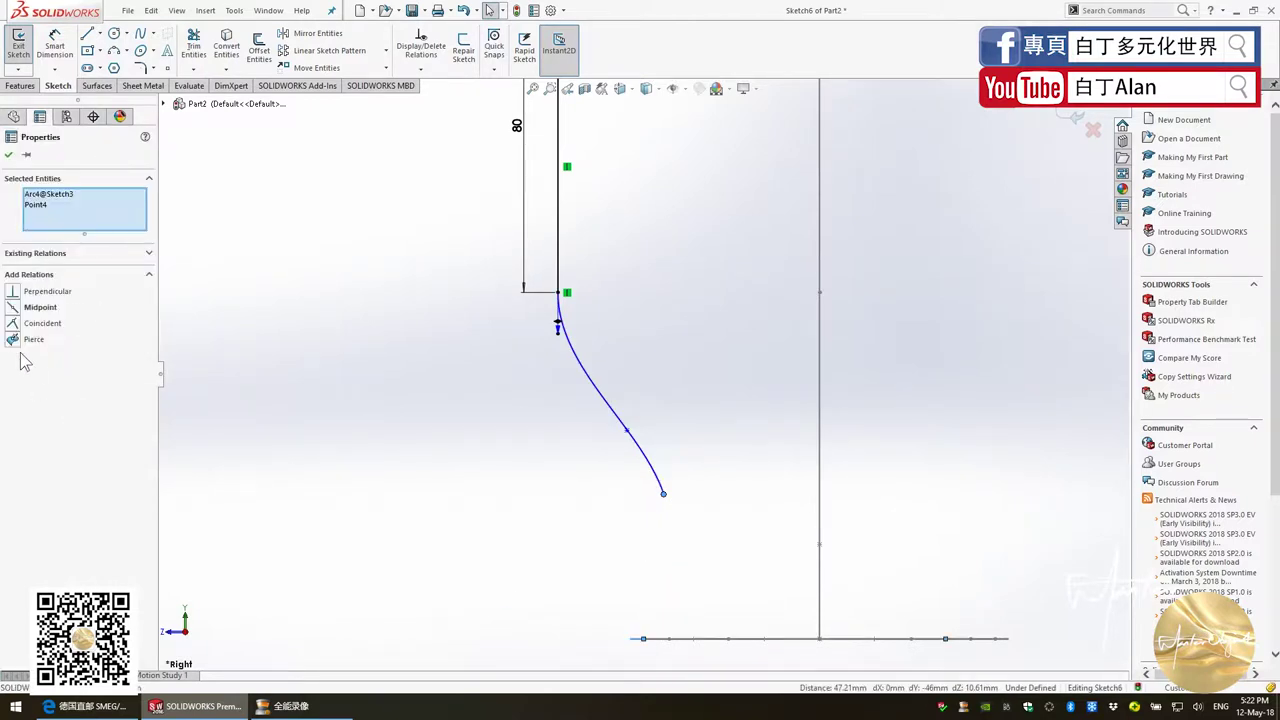
click(12, 340)
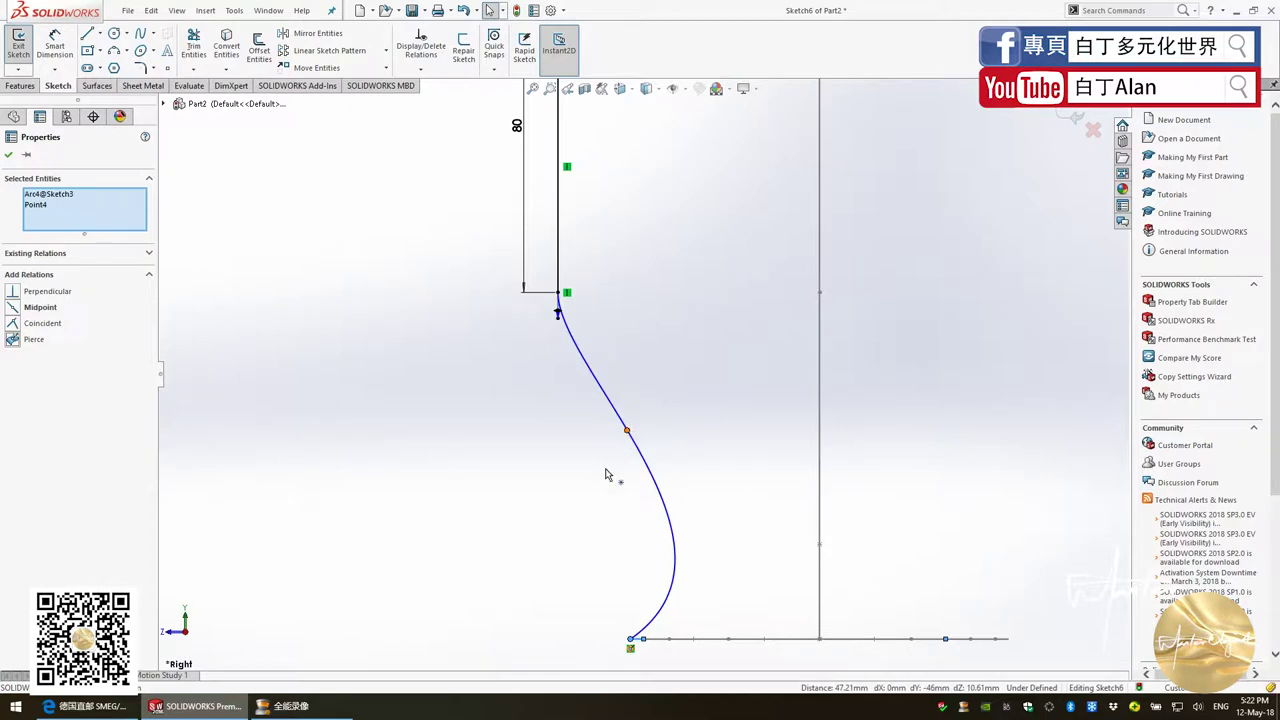
Reshape the spline so it sweeps smoothly out of the vertical line
drag(606, 471, 545, 495)
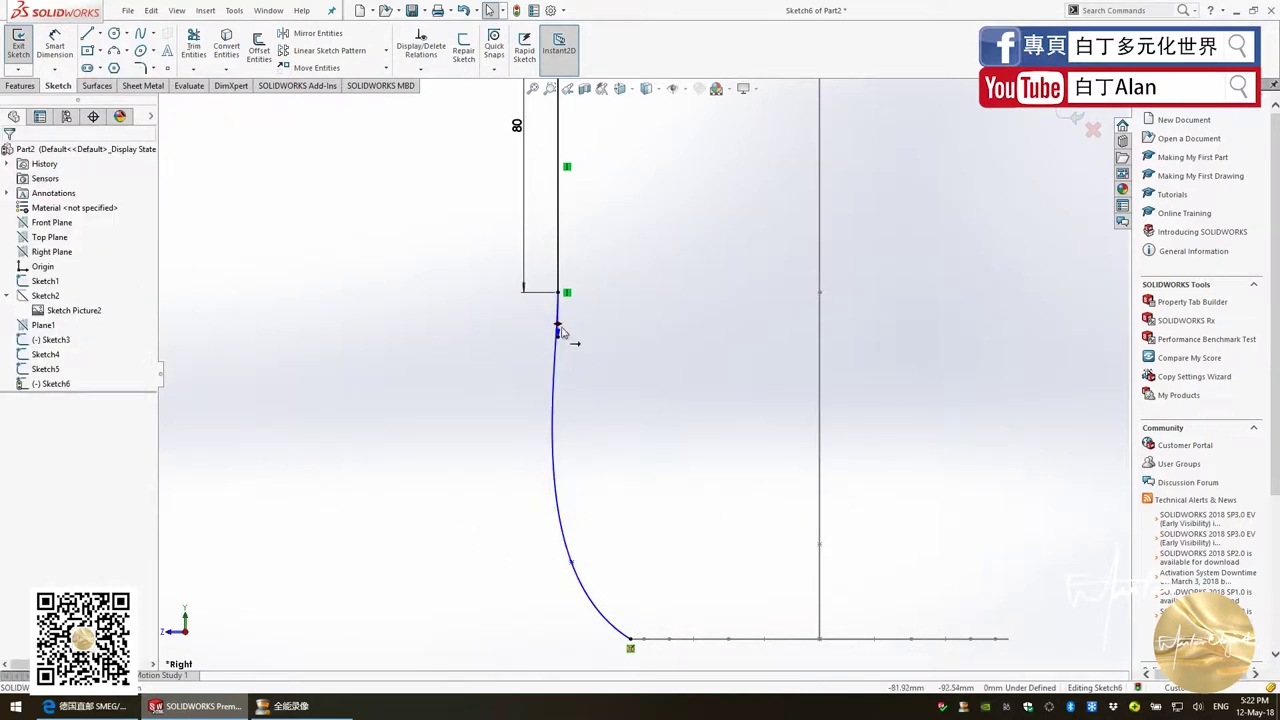
click(561, 327)
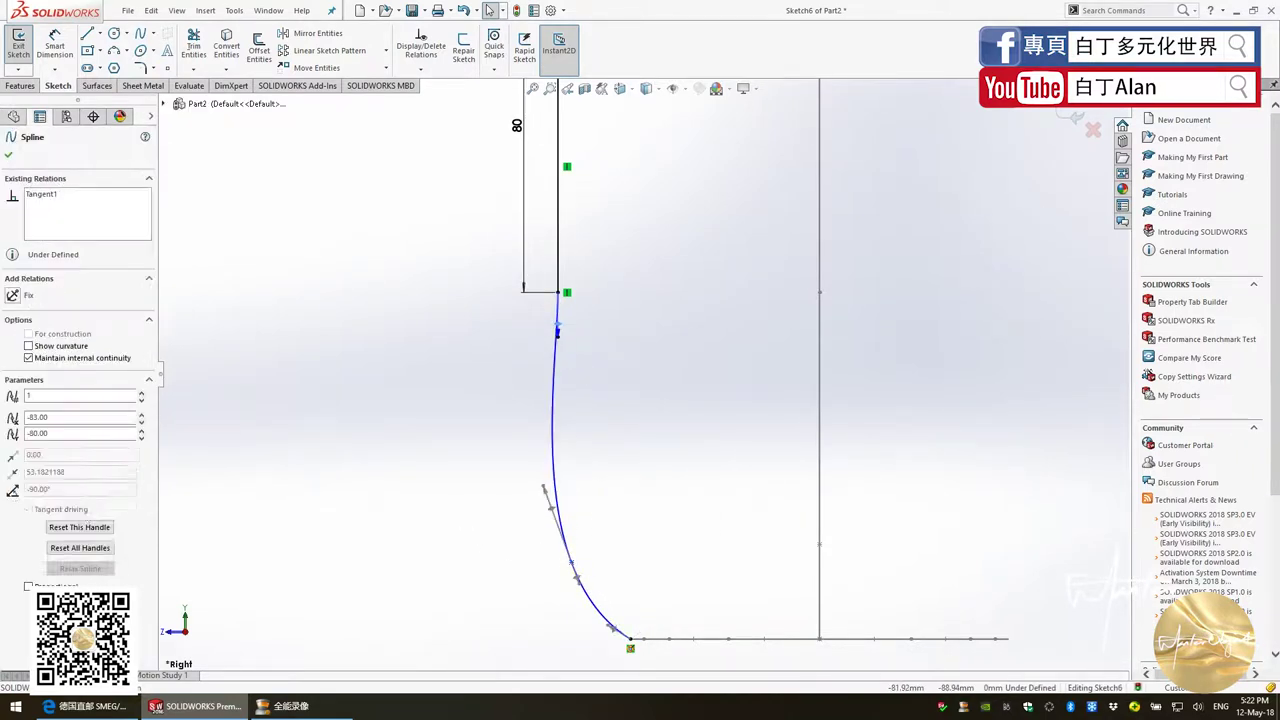
click(417, 424)
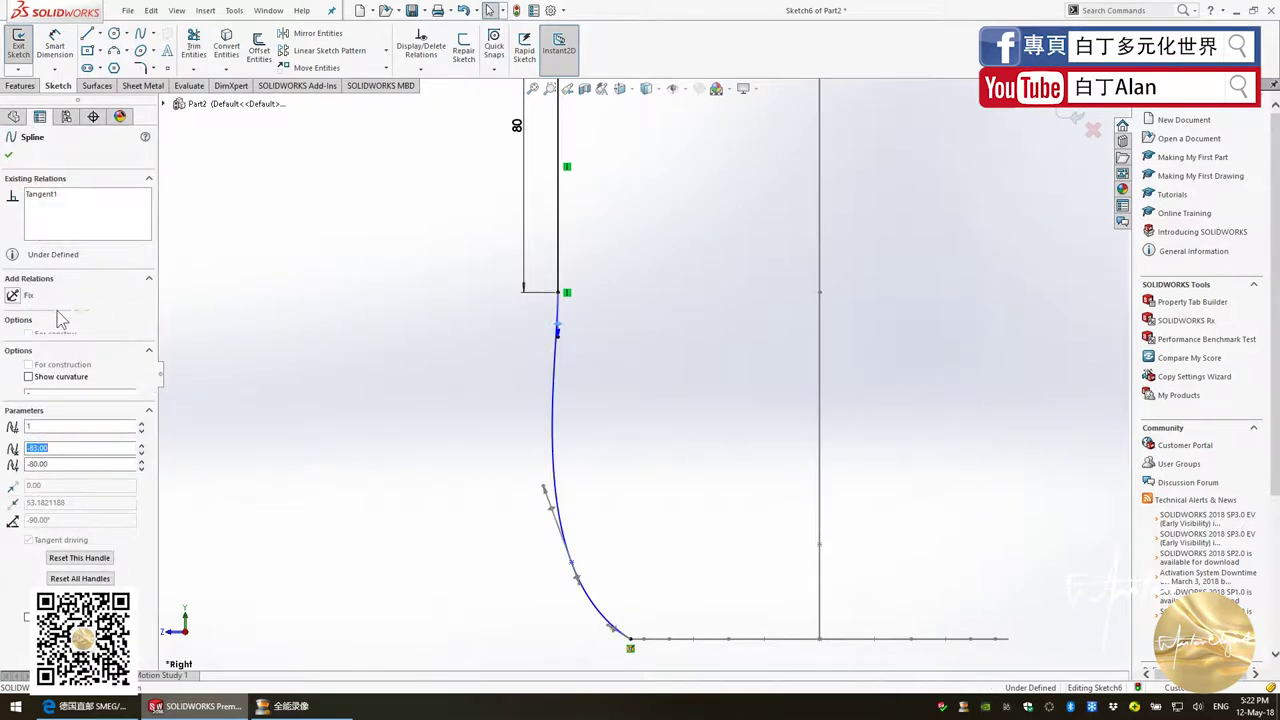
click(366, 366)
Dimension the spline's middle point 30 mm above its lower endpoint
scroll(642, 400, up, 3)
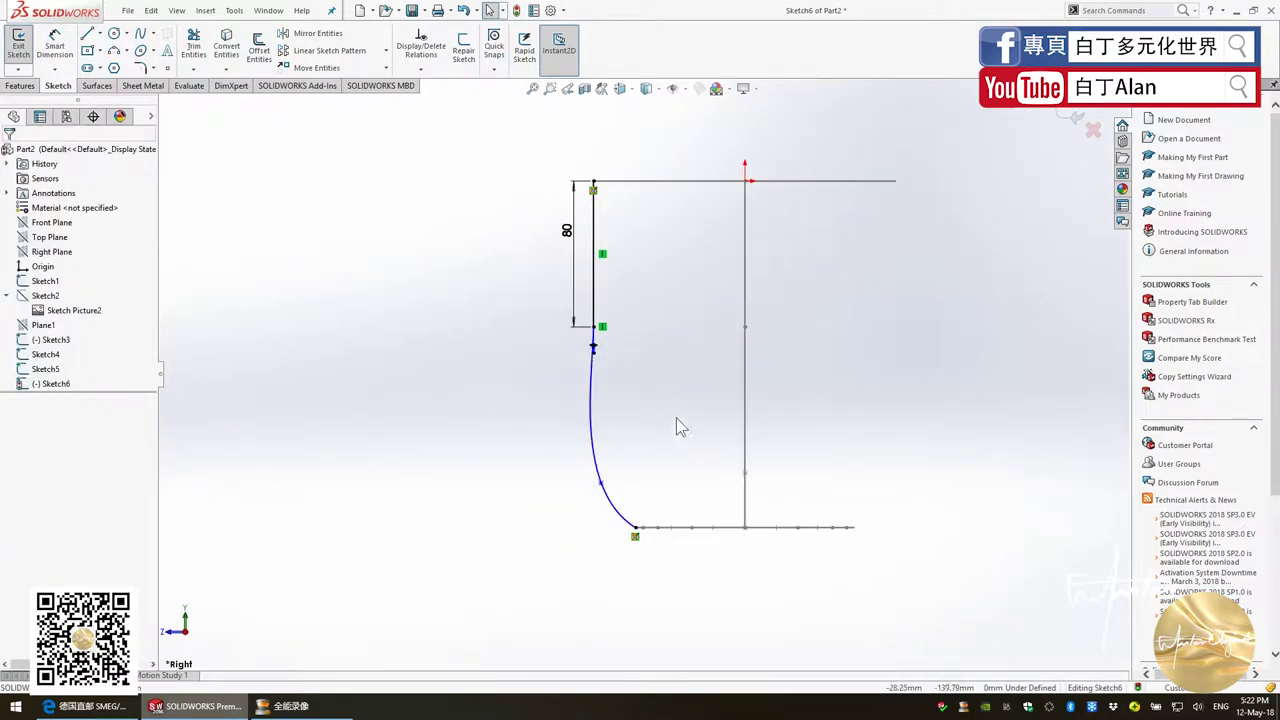
click(55, 47)
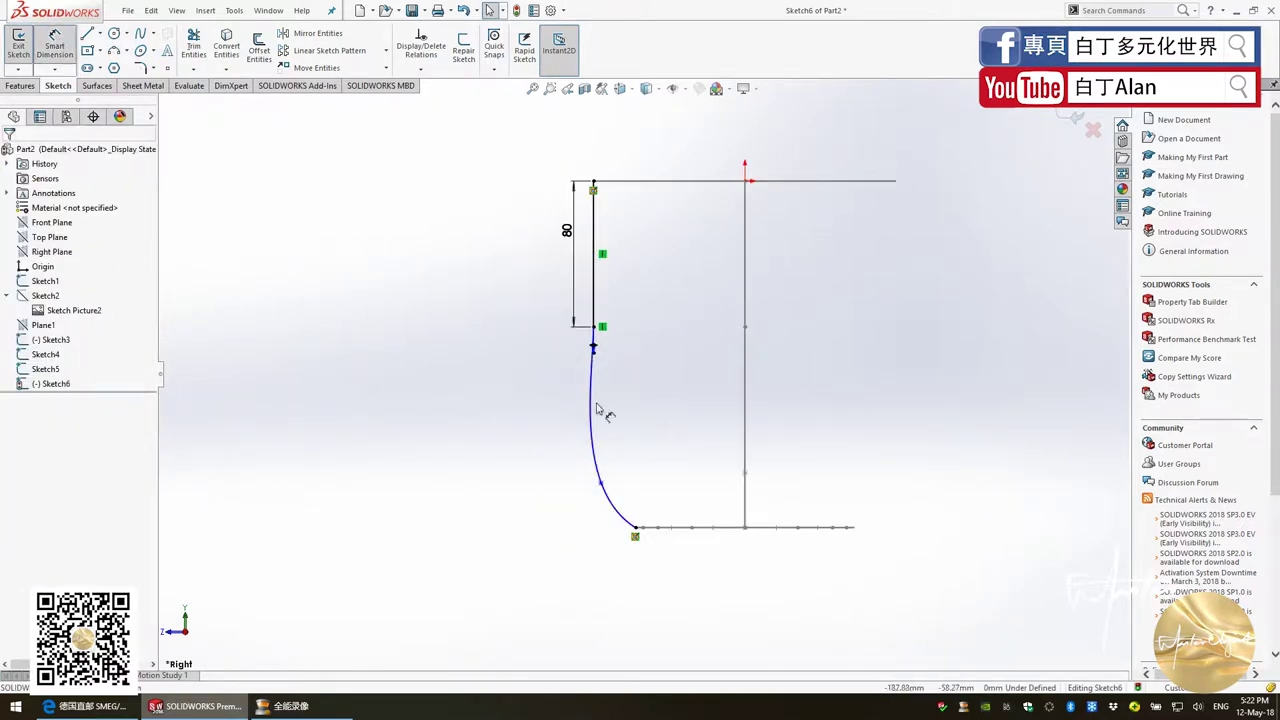
click(600, 485)
click(635, 528)
click(563, 510)
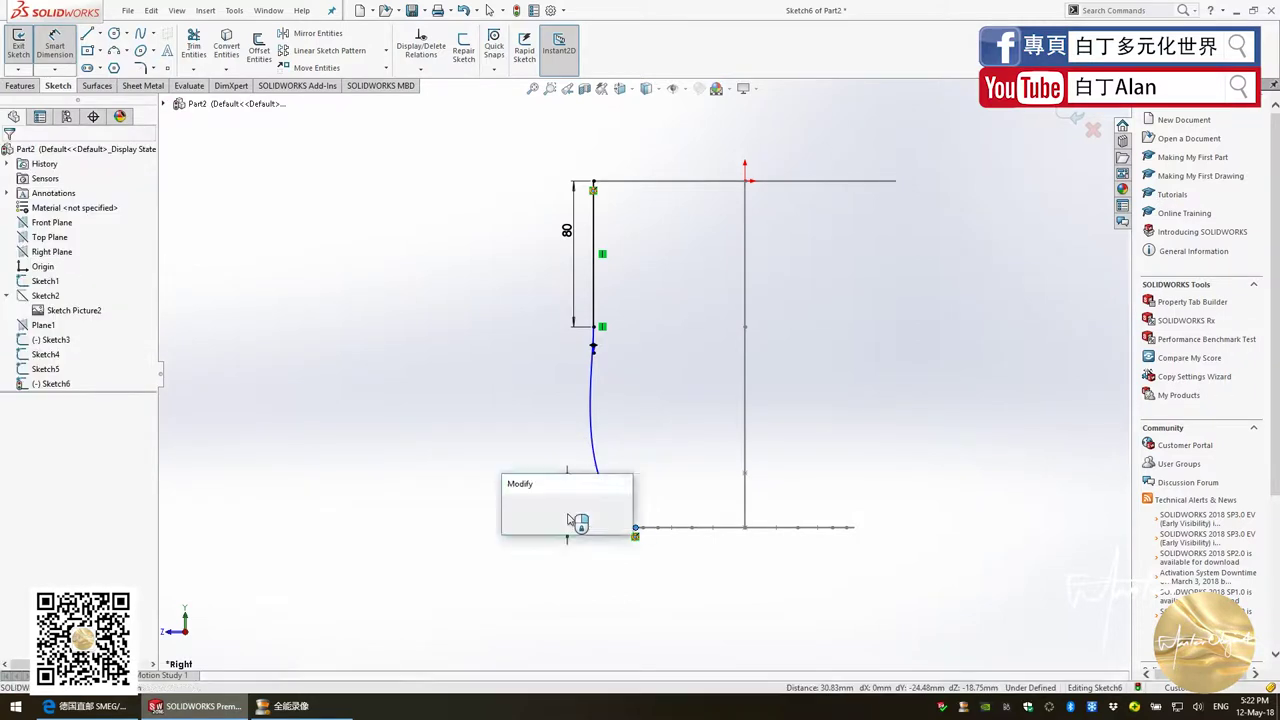
text(30)
key(Return)
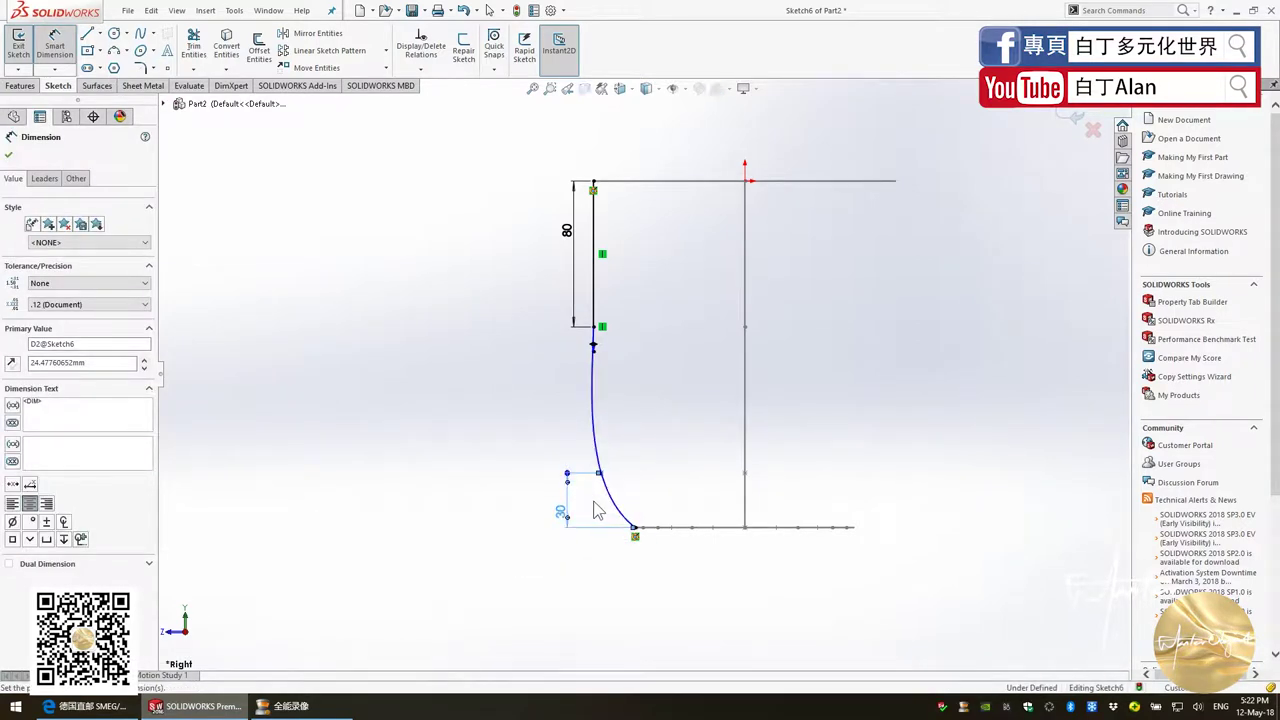
Add a 13 mm horizontal offset from the spline point to its lower endpoint, then exit the sketch
click(601, 475)
click(635, 528)
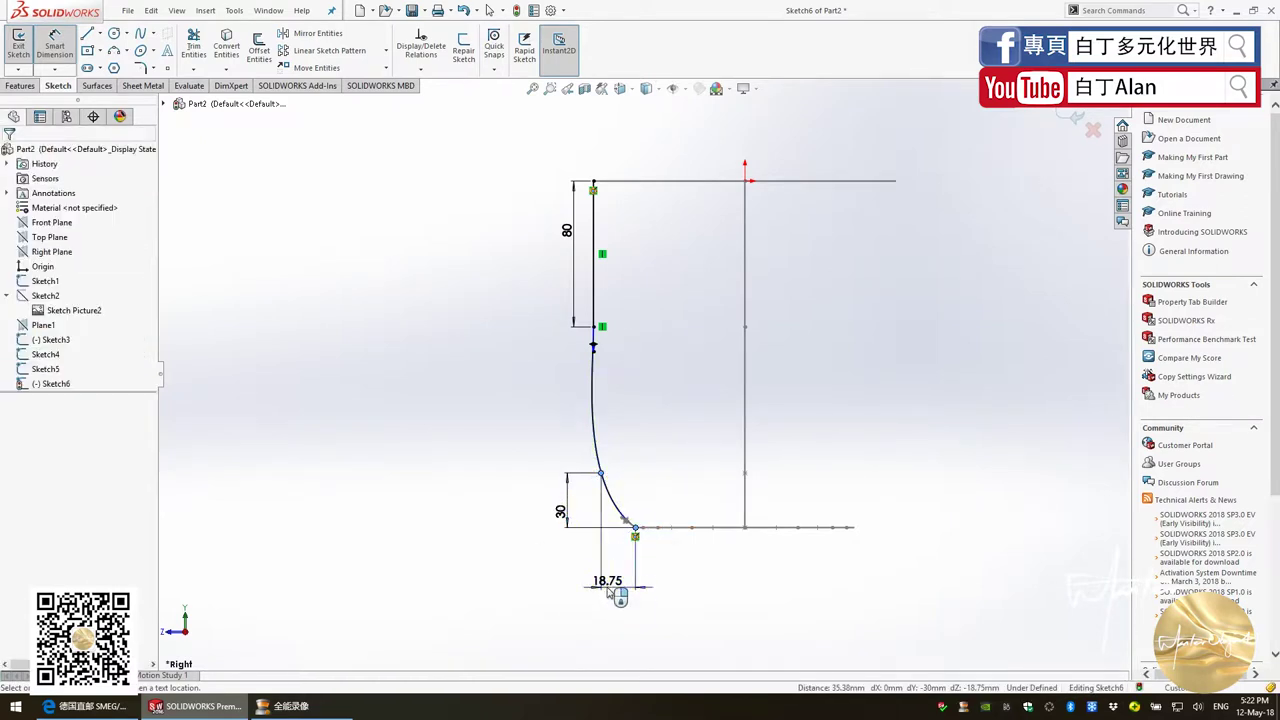
click(605, 582)
text(13)
key(Return)
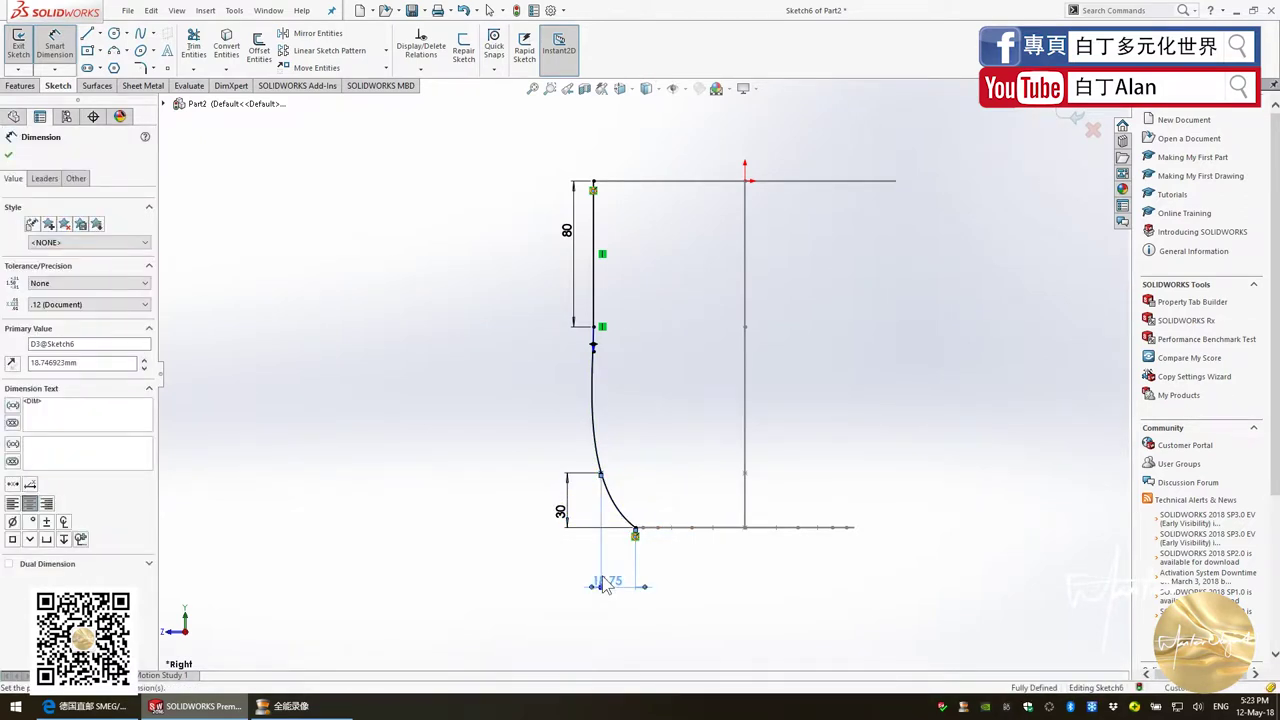
key(Escape)
scroll(637, 375, up, 1)
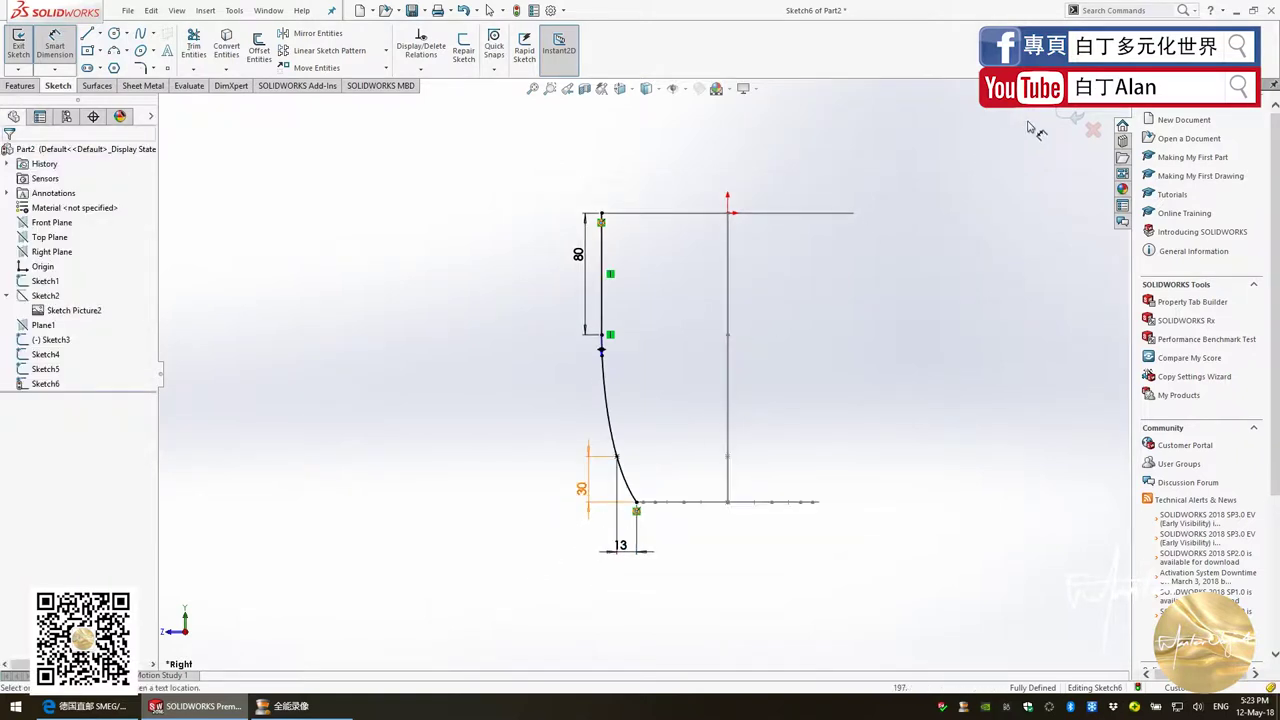
click(1078, 117)
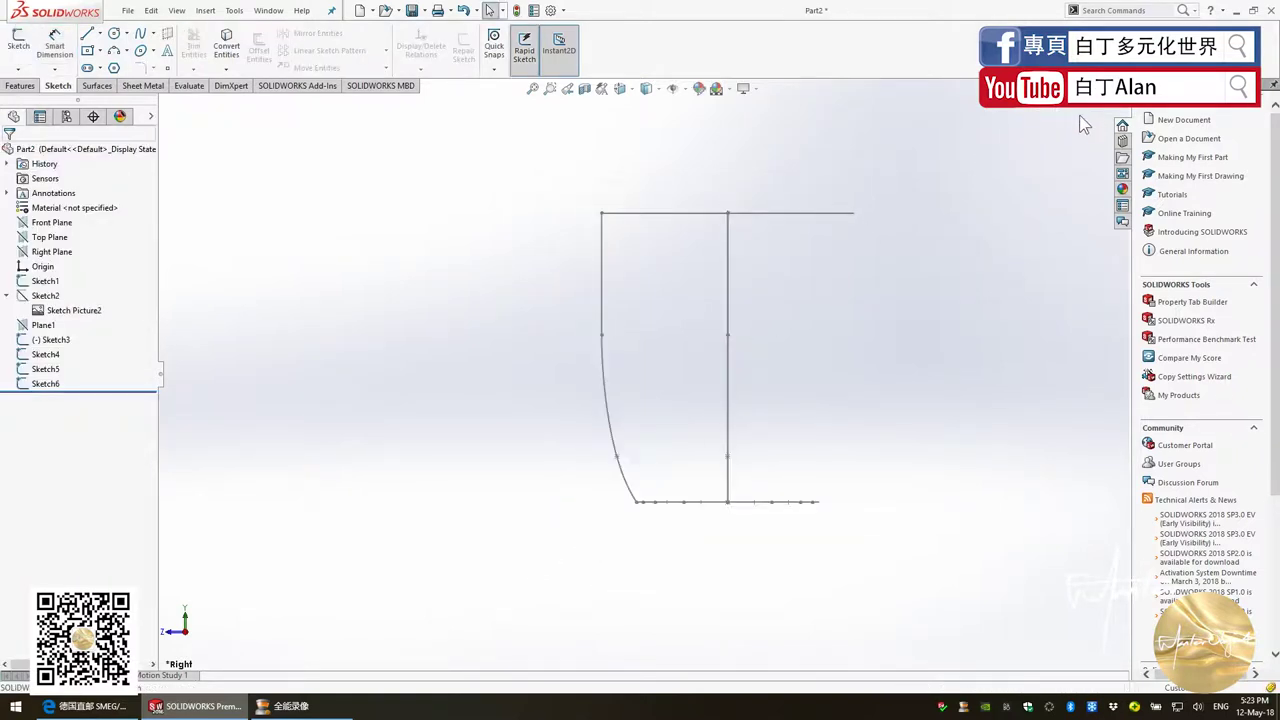
Start a new sketch on the Right Plane, viewed face-on
middle_drag(960, 210, 773, 355)
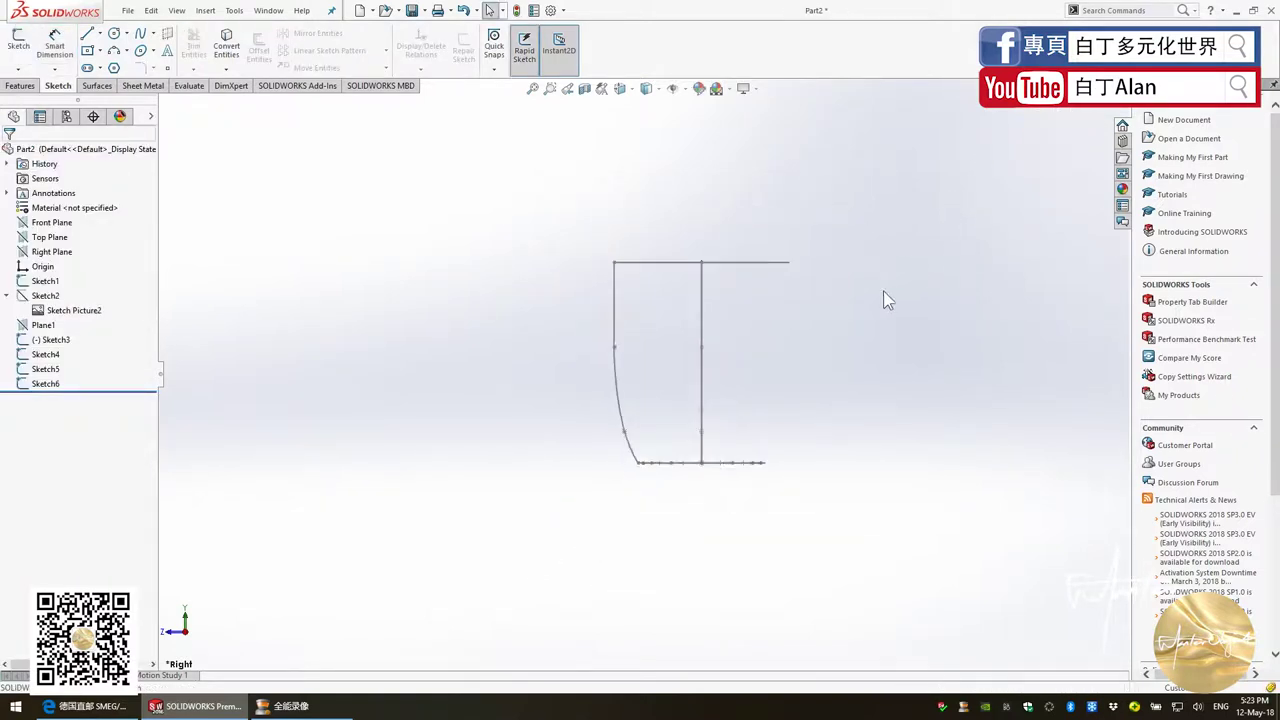
click(46, 252)
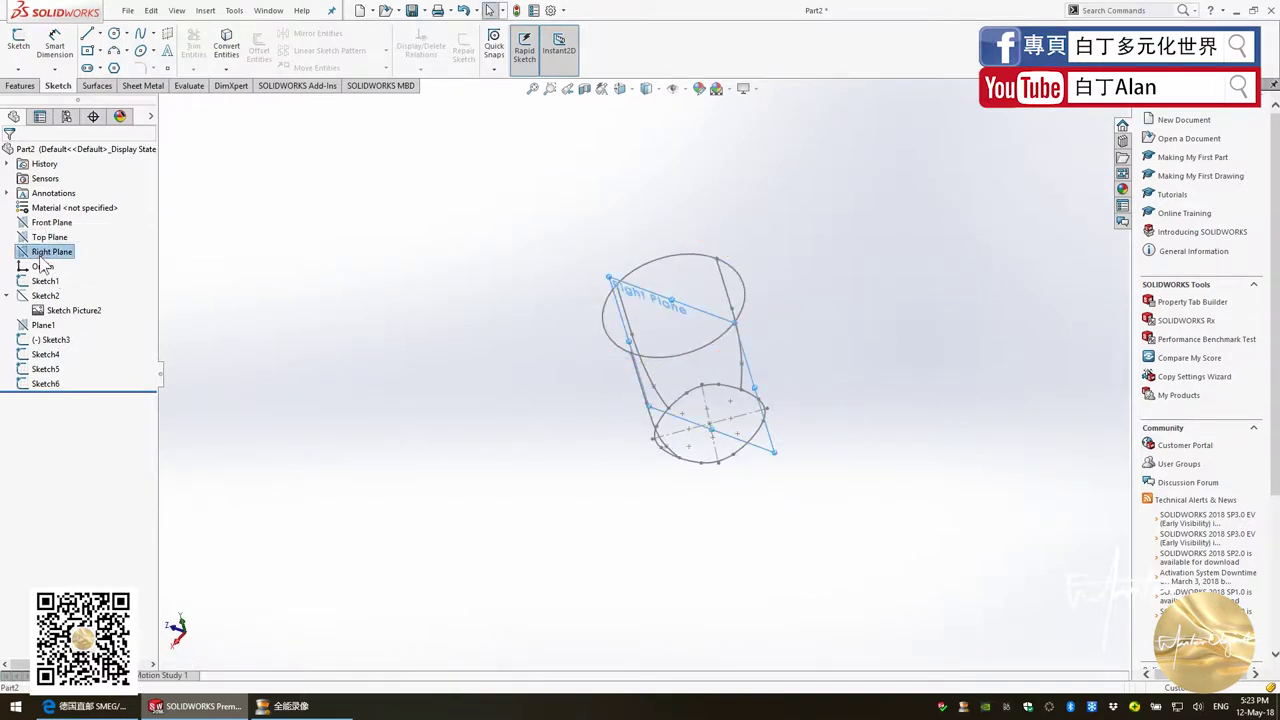
key(ctrl+8)
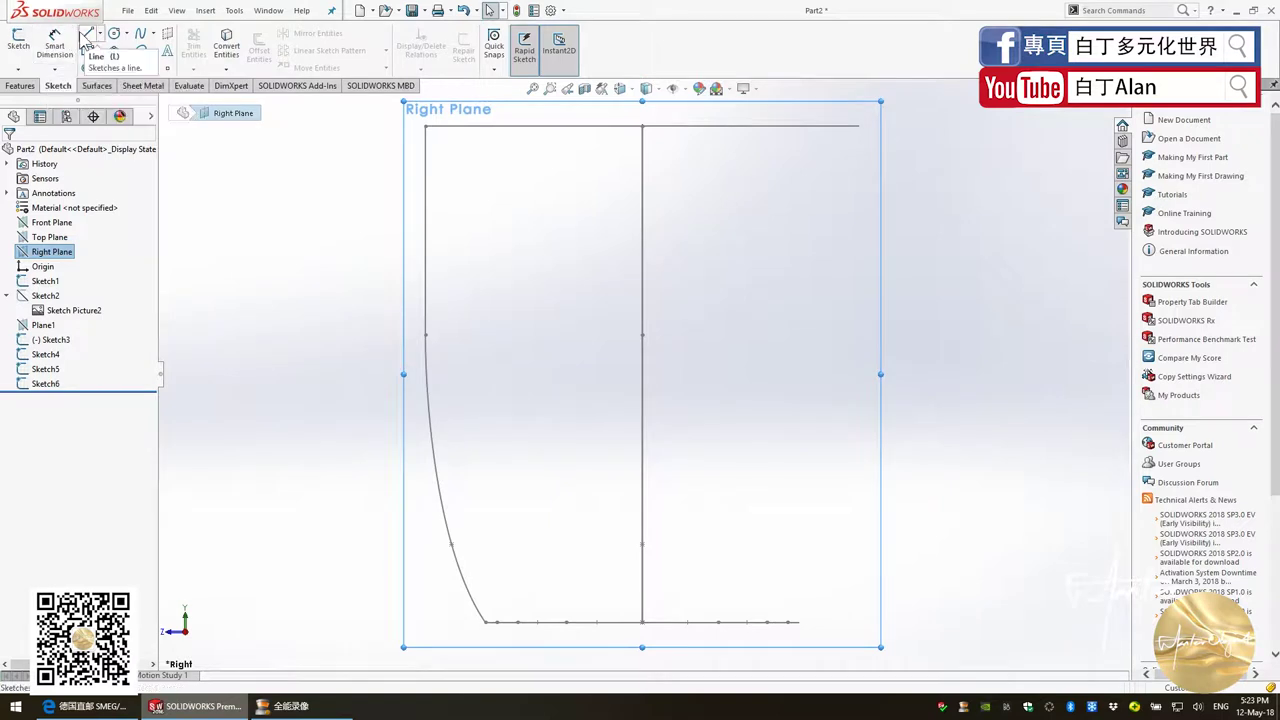
click(18, 40)
Draw a vertical line down from the right end of the top edge
click(88, 33)
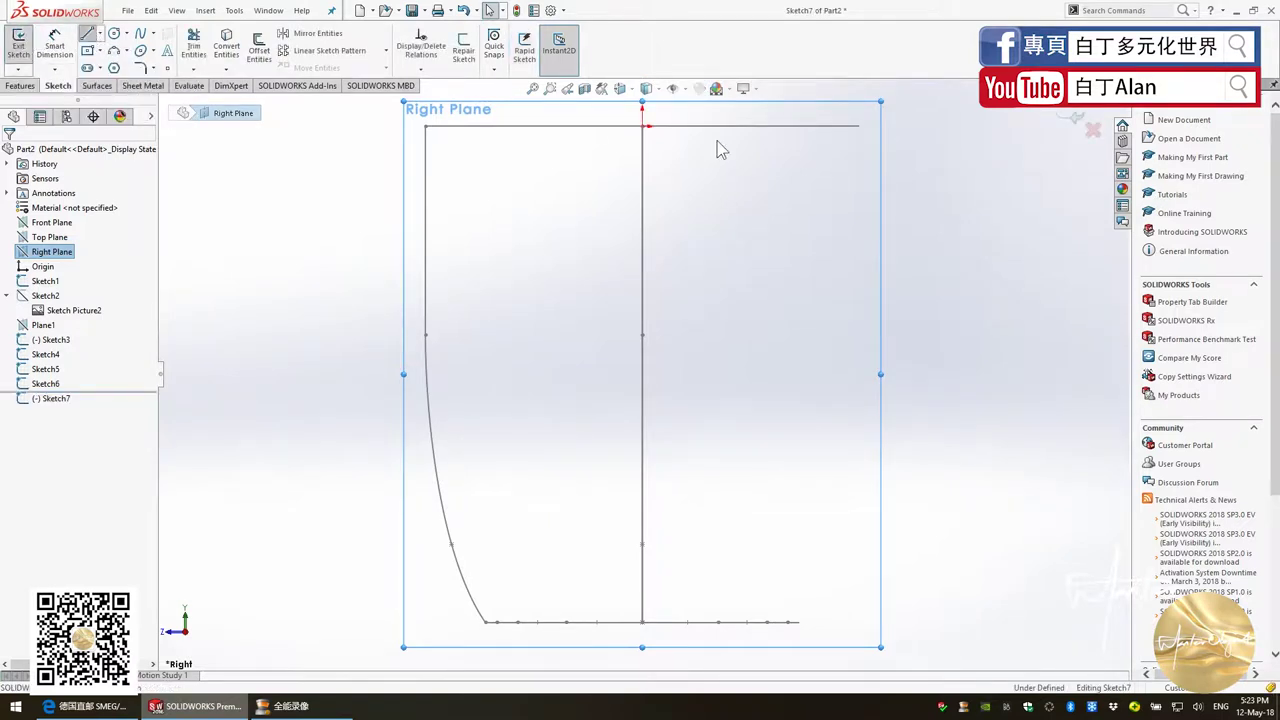
click(868, 126)
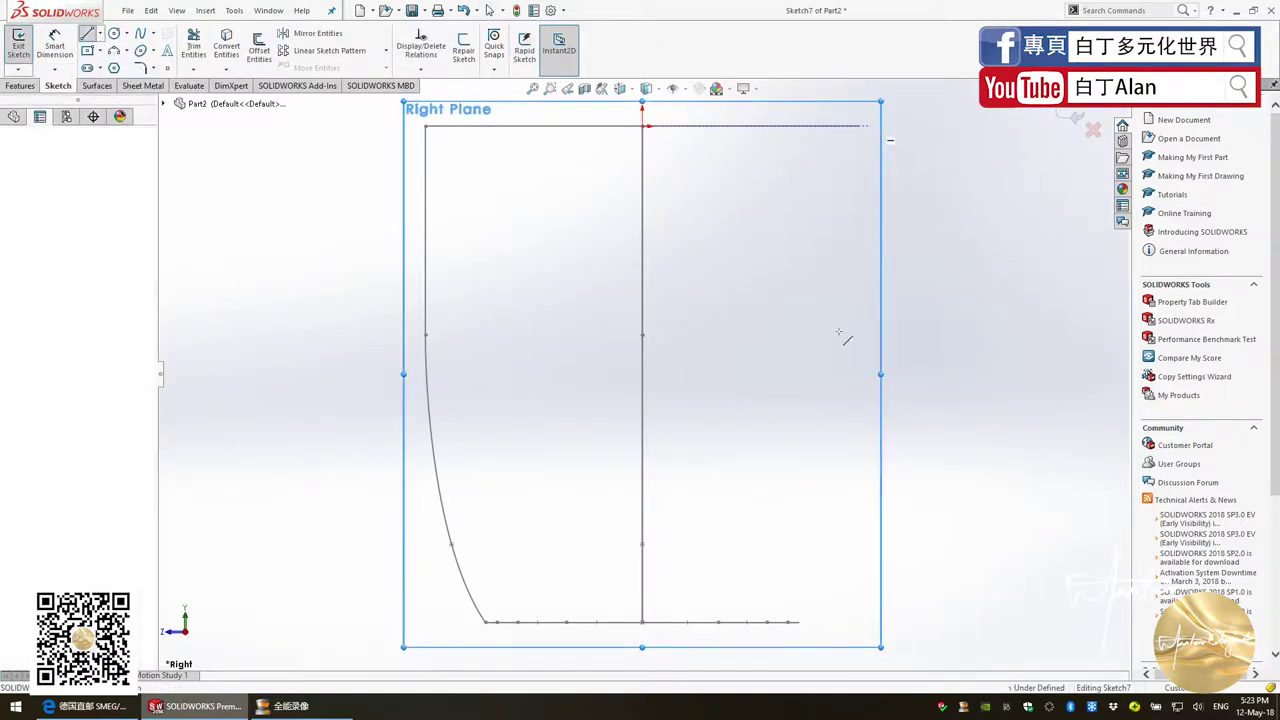
click(868, 430)
key(Escape)
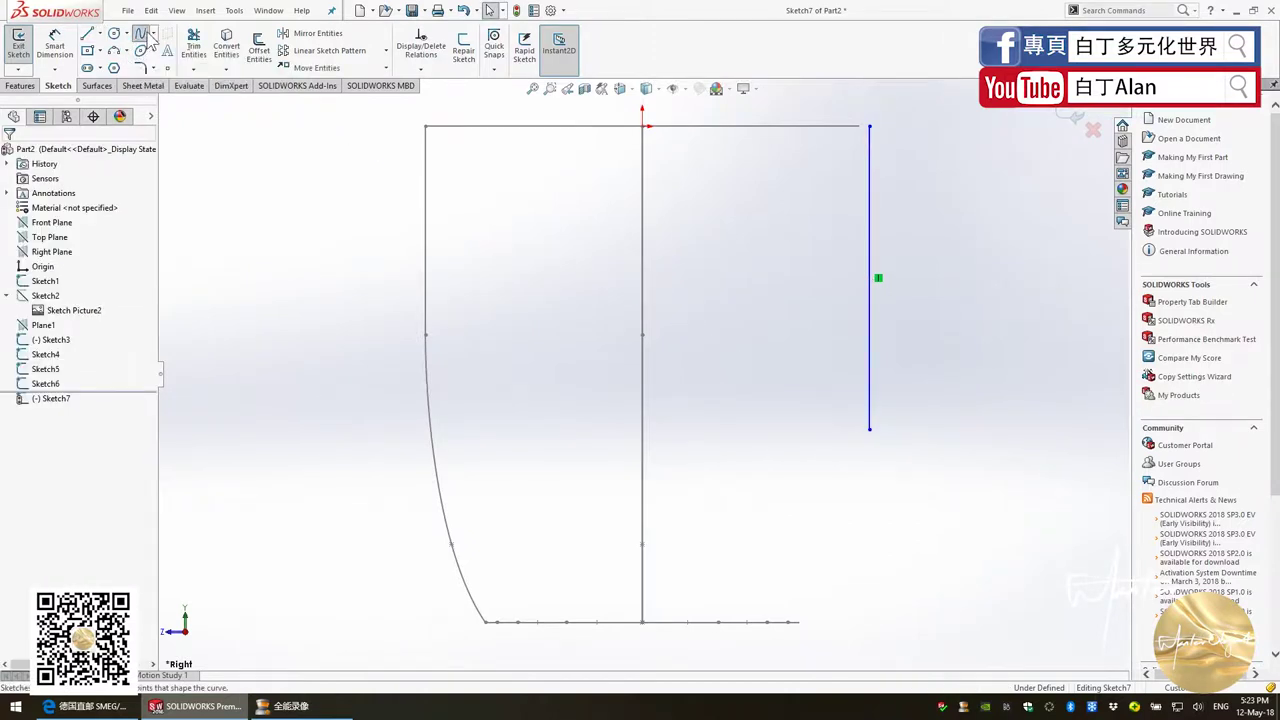
Draw a spline from the base line's right end up to the vertical line's bottom
click(148, 36)
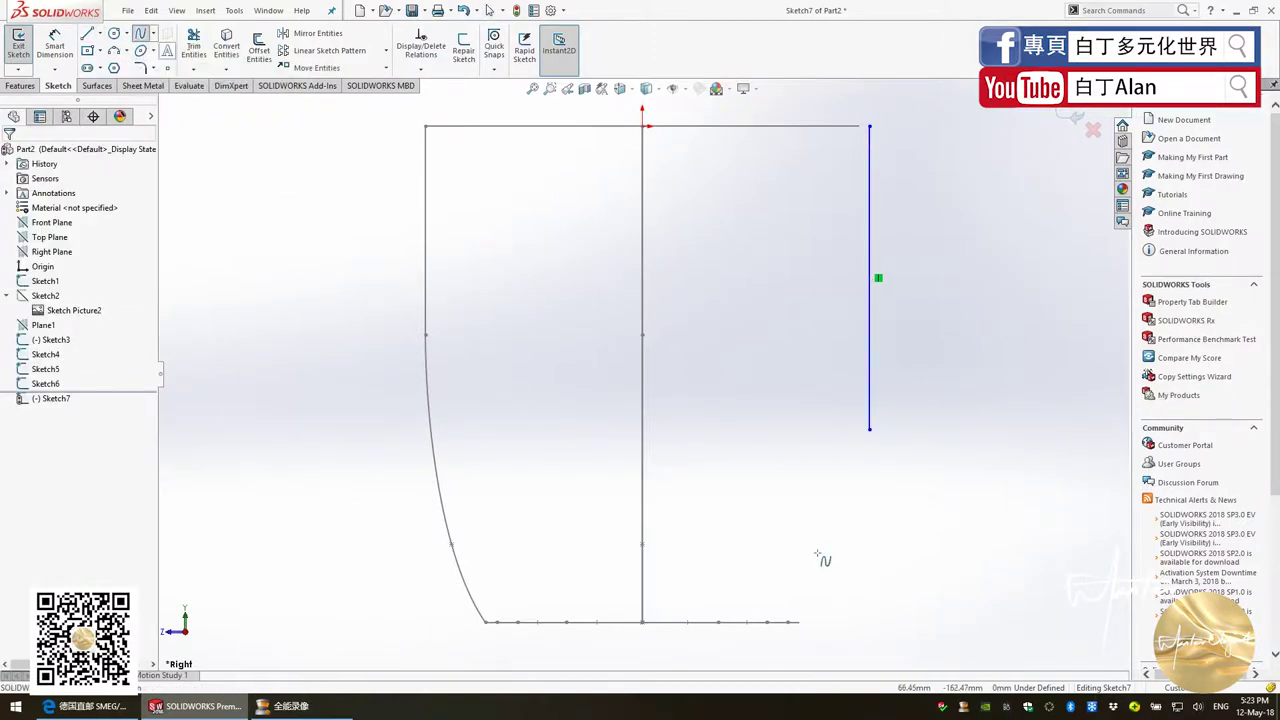
click(808, 622)
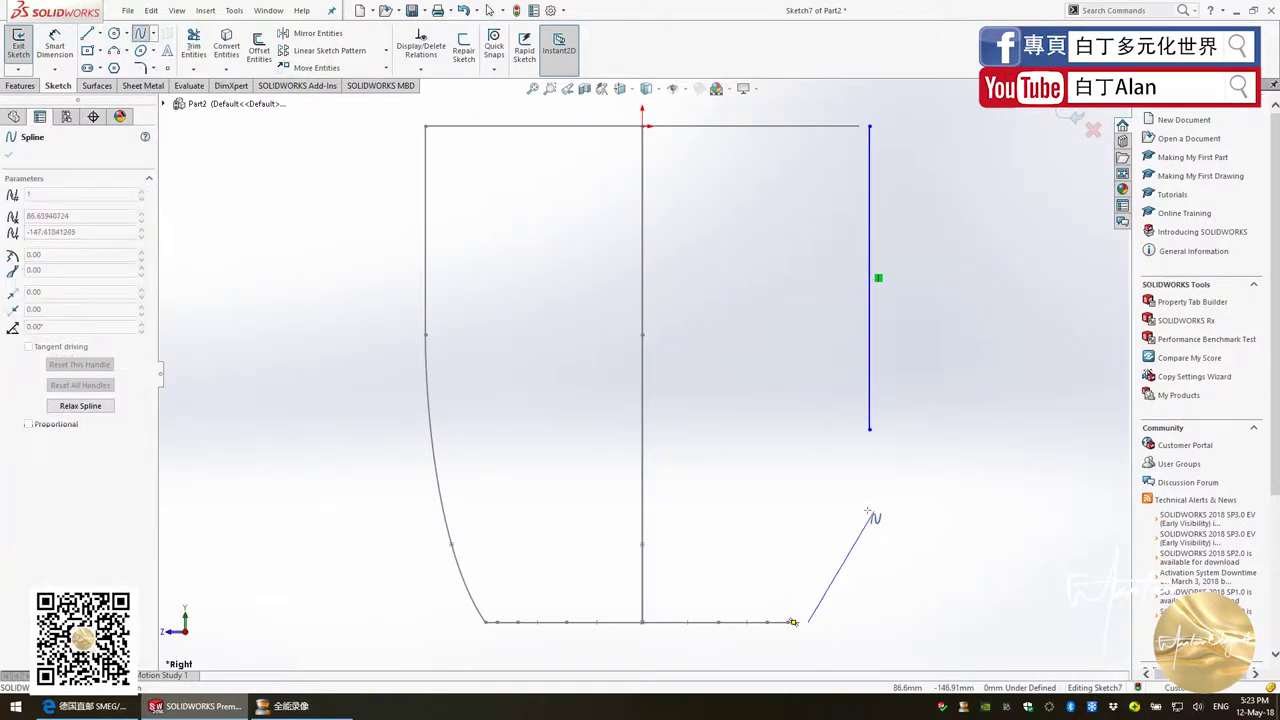
click(869, 510)
double_click(870, 431)
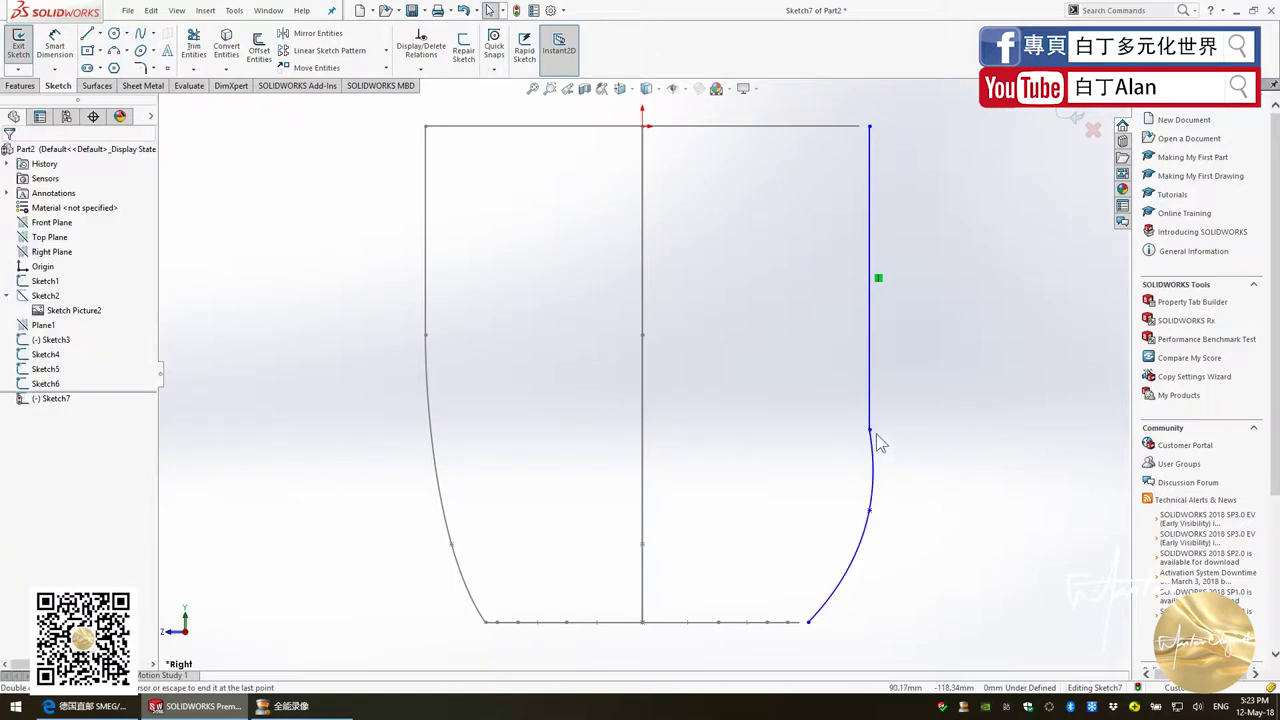
click(870, 431)
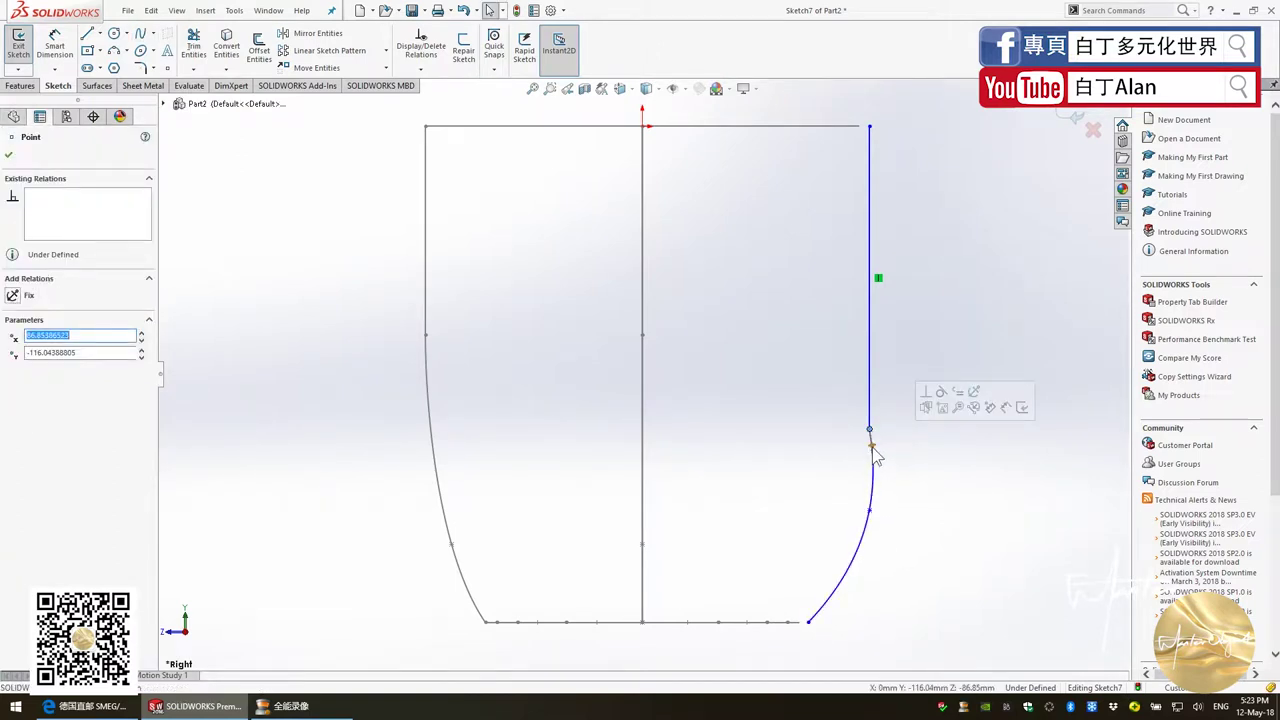
click(871, 460)
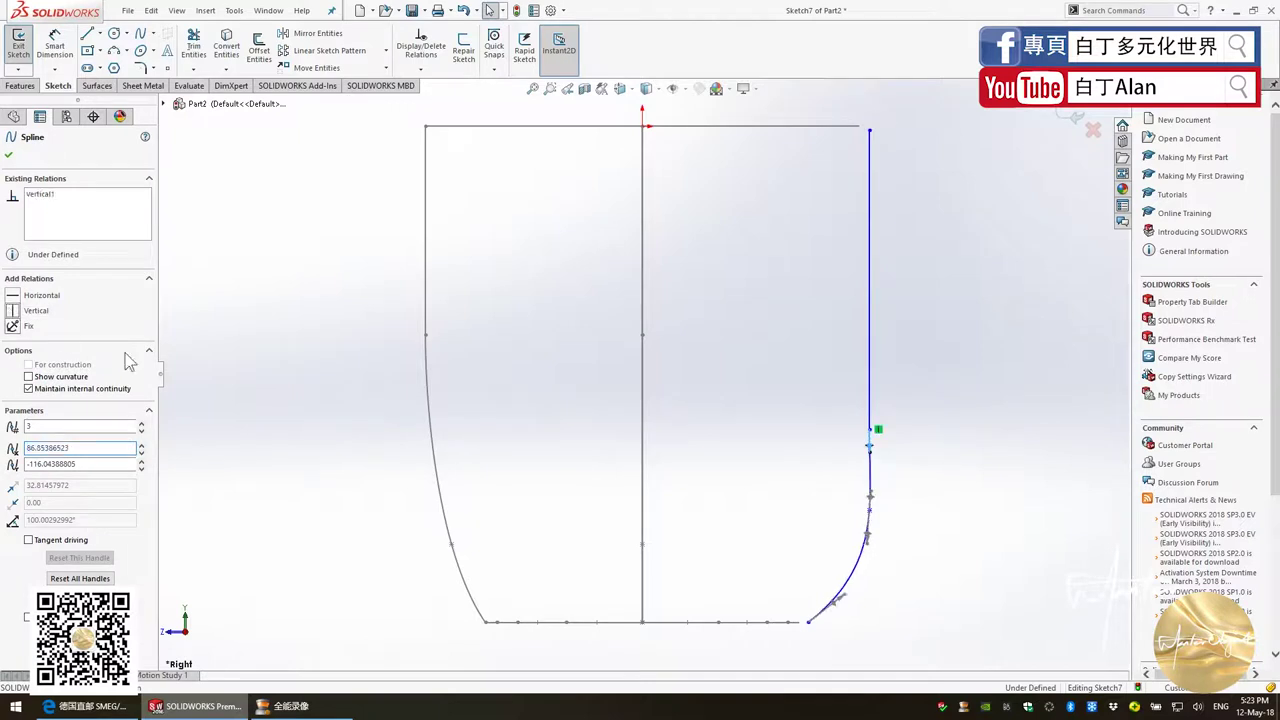
click(818, 433)
Dimension the right vertical line to 80 mm
key(d)
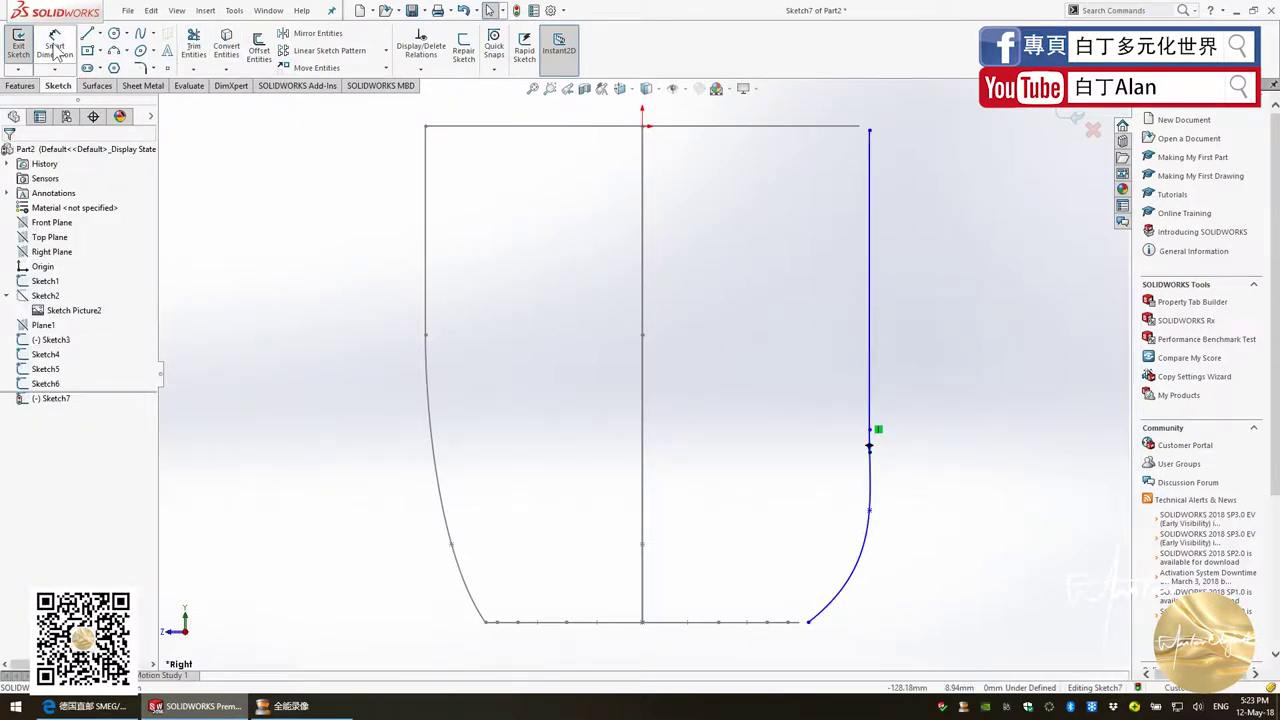
click(870, 268)
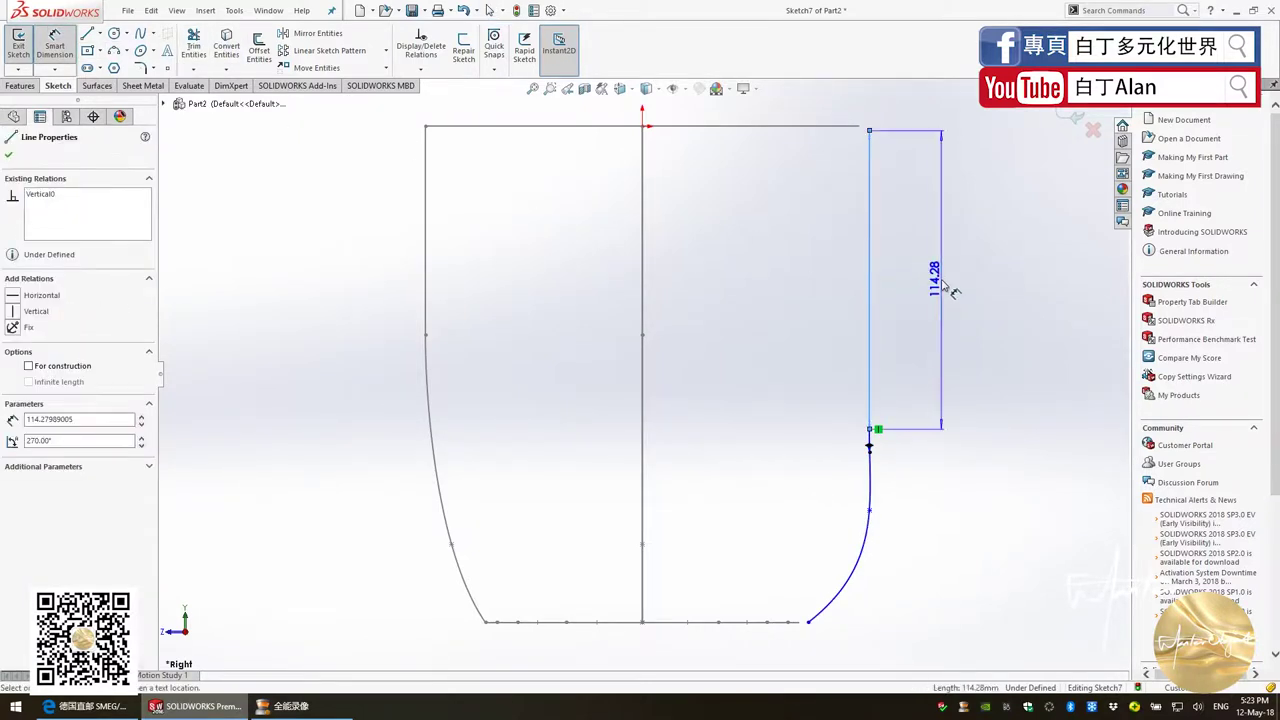
click(942, 284)
text(80)
key(Return)
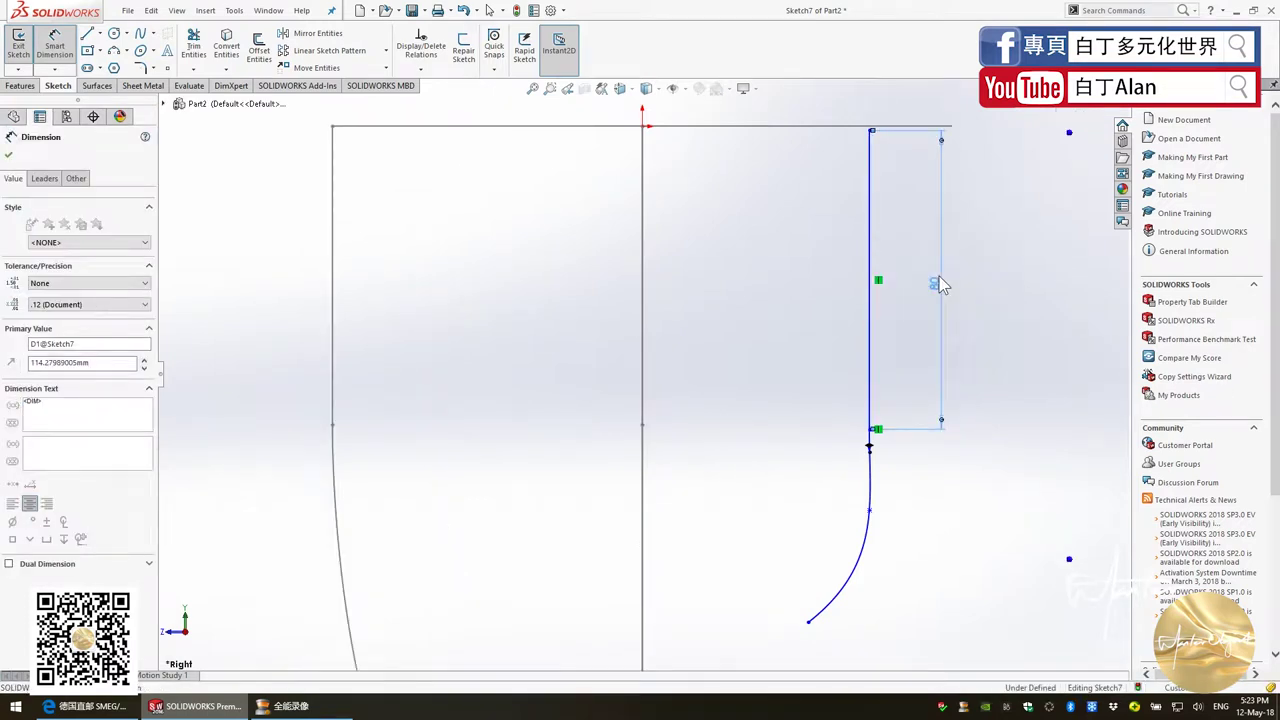
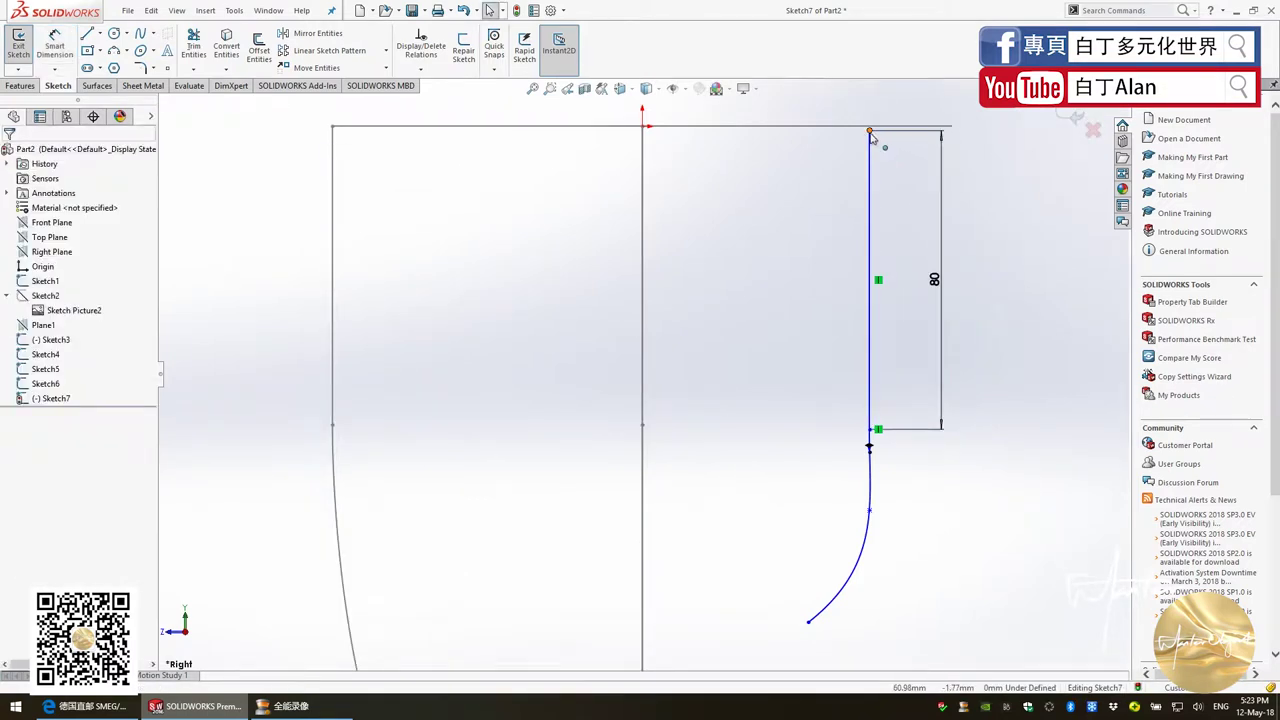
Move the vertical side line and its curve rightward, then fit the sketch to the view
mouse_move(871, 158)
mouse_down()
mouse_move(971, 162)
mouse_move(966, 172)
mouse_up()
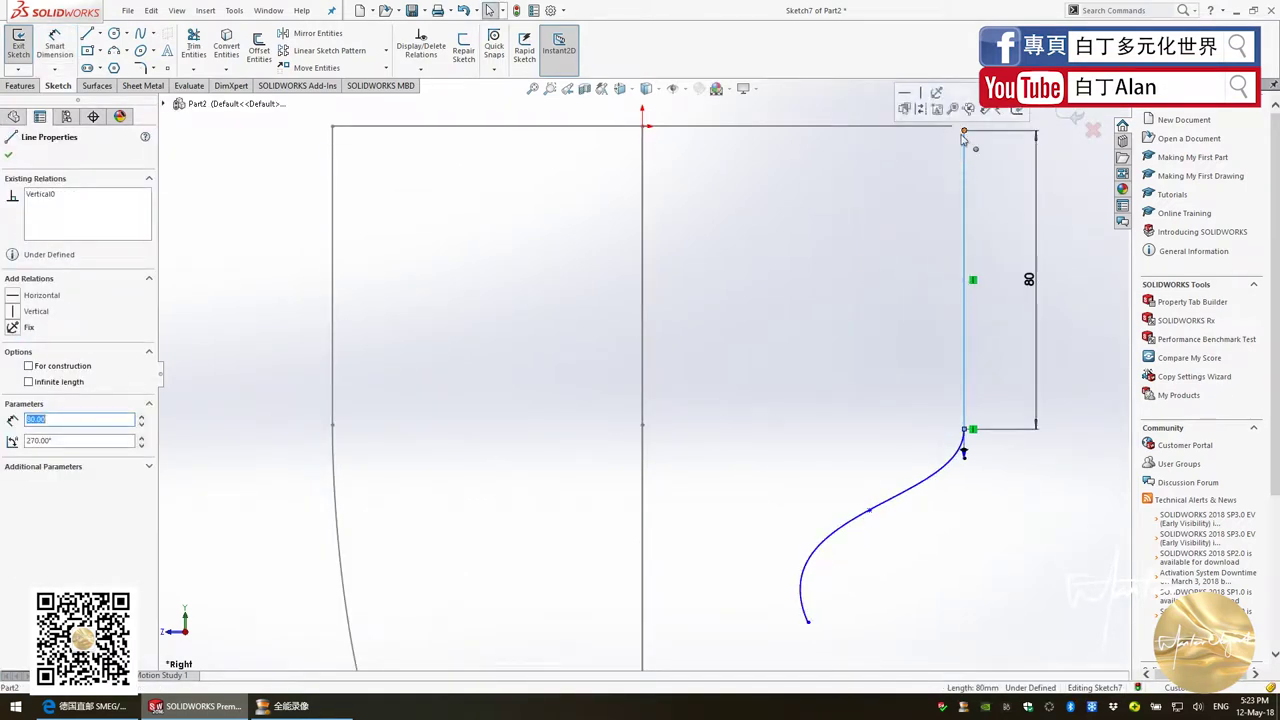
click(963, 129)
key(Escape)
ctrl+click(648, 126)
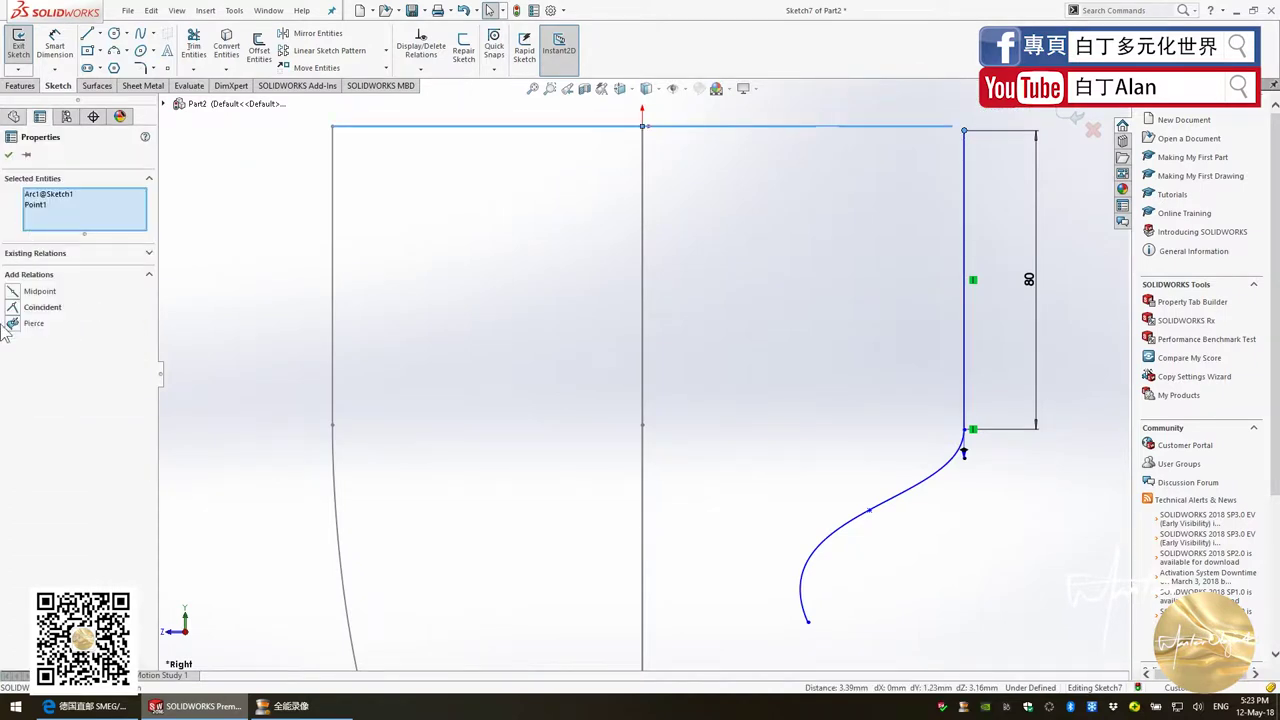
key(z)
key(z)
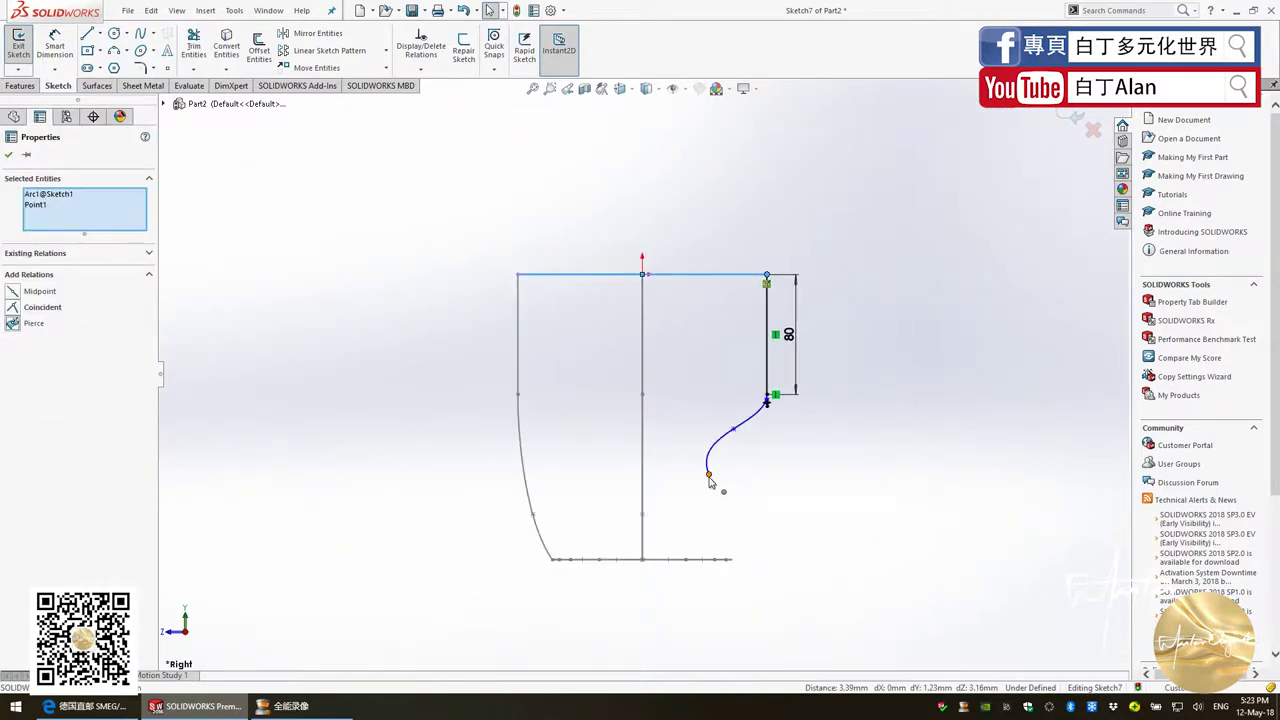
Pull the curve's lower end down and pierce it onto the bottom ellipse edge
click(709, 476)
drag(712, 484, 767, 518)
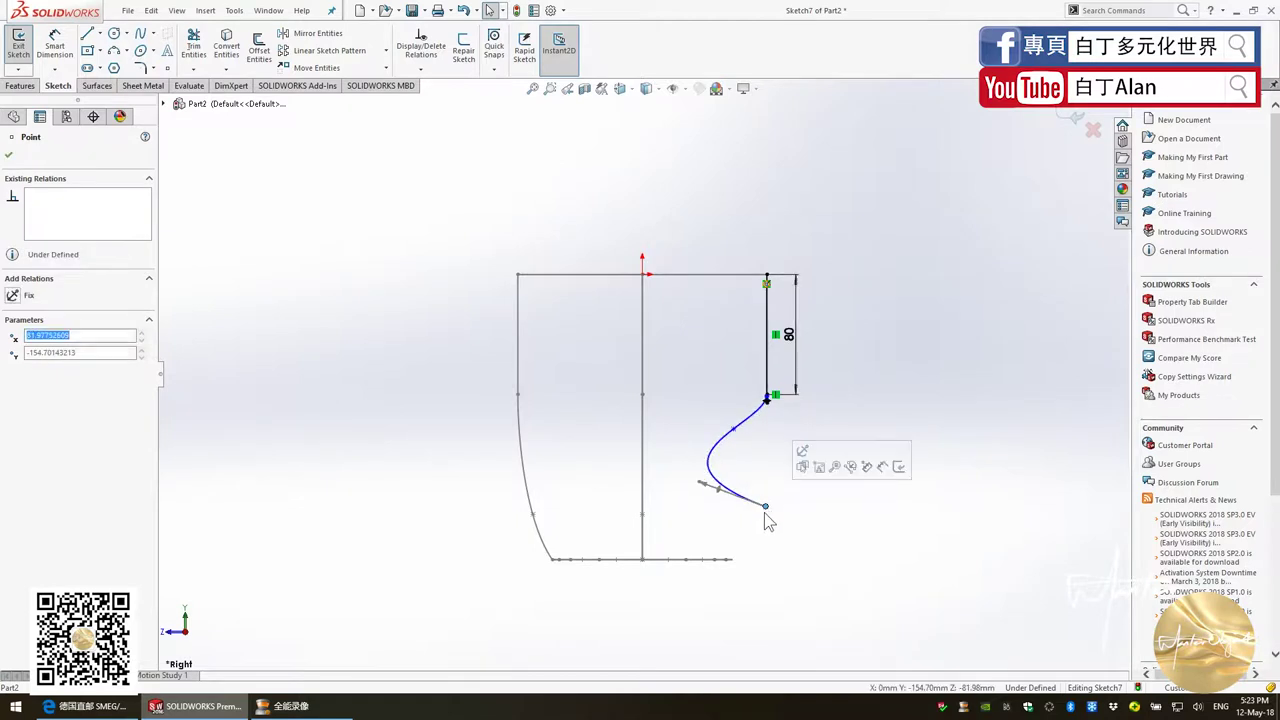
click(740, 571)
ctrl+click(726, 559)
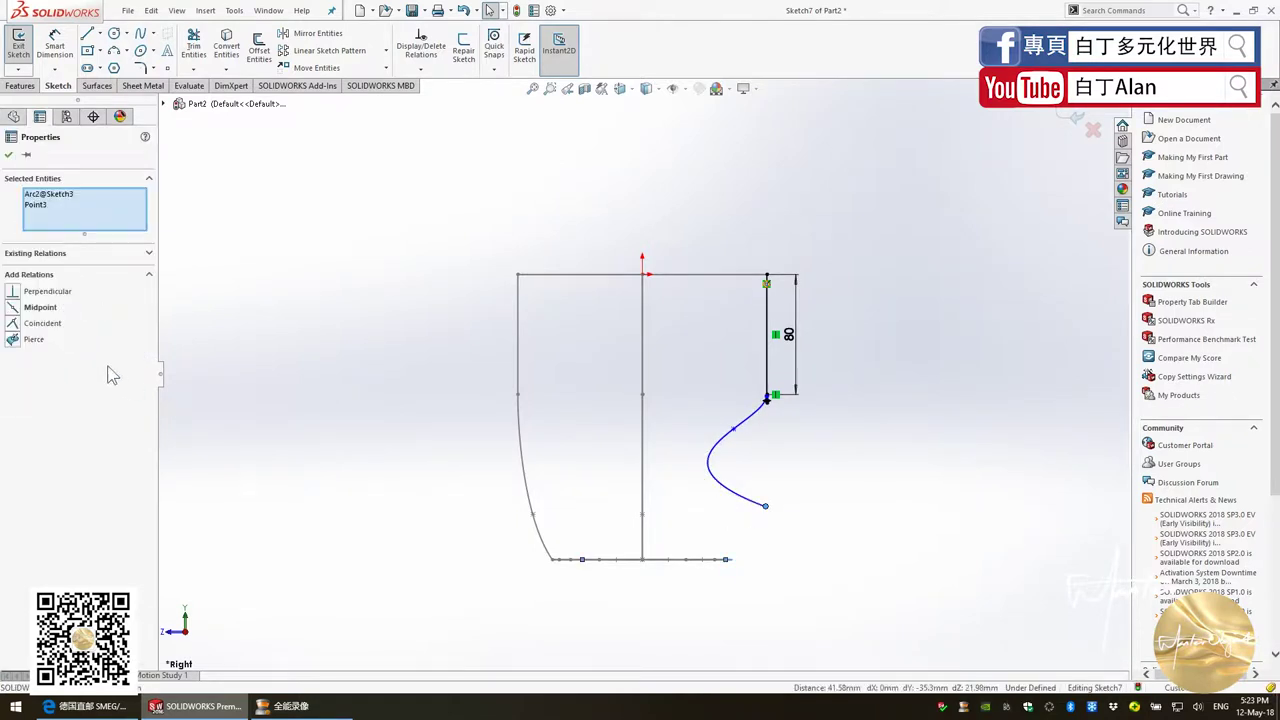
click(15, 342)
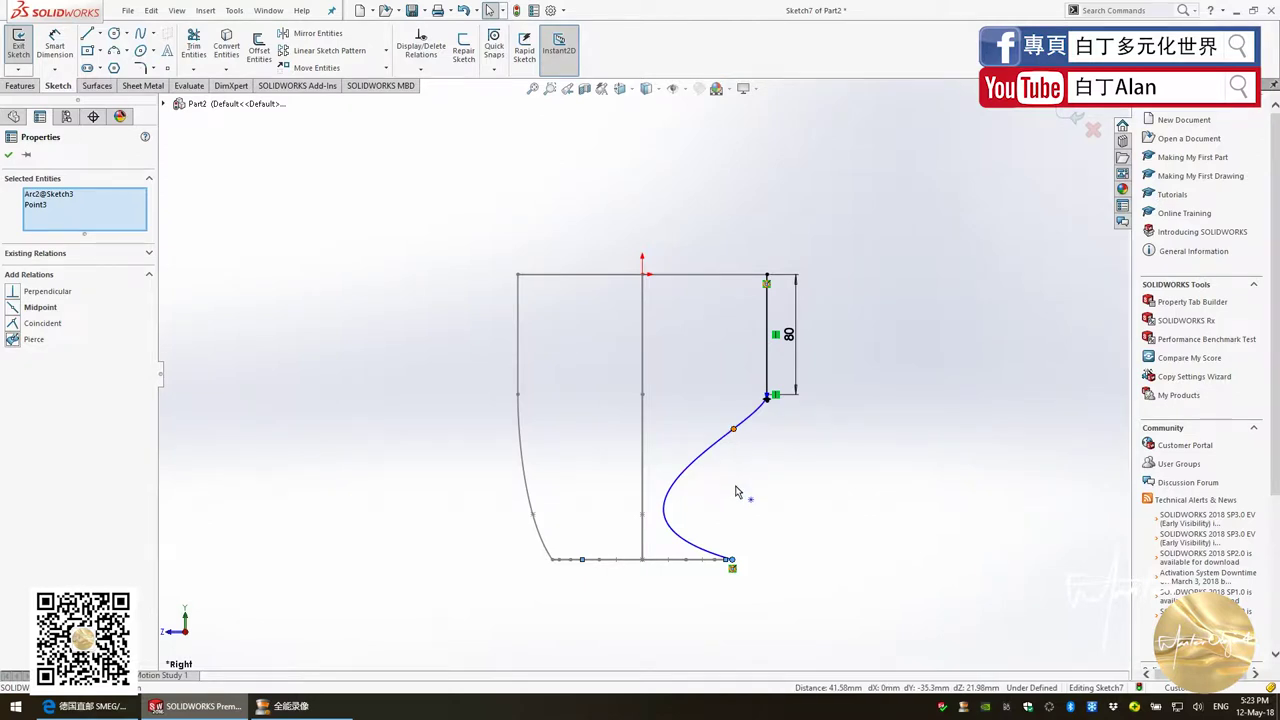
Bulge the spline into a smooth side profile
drag(735, 433, 757, 523)
click(811, 524)
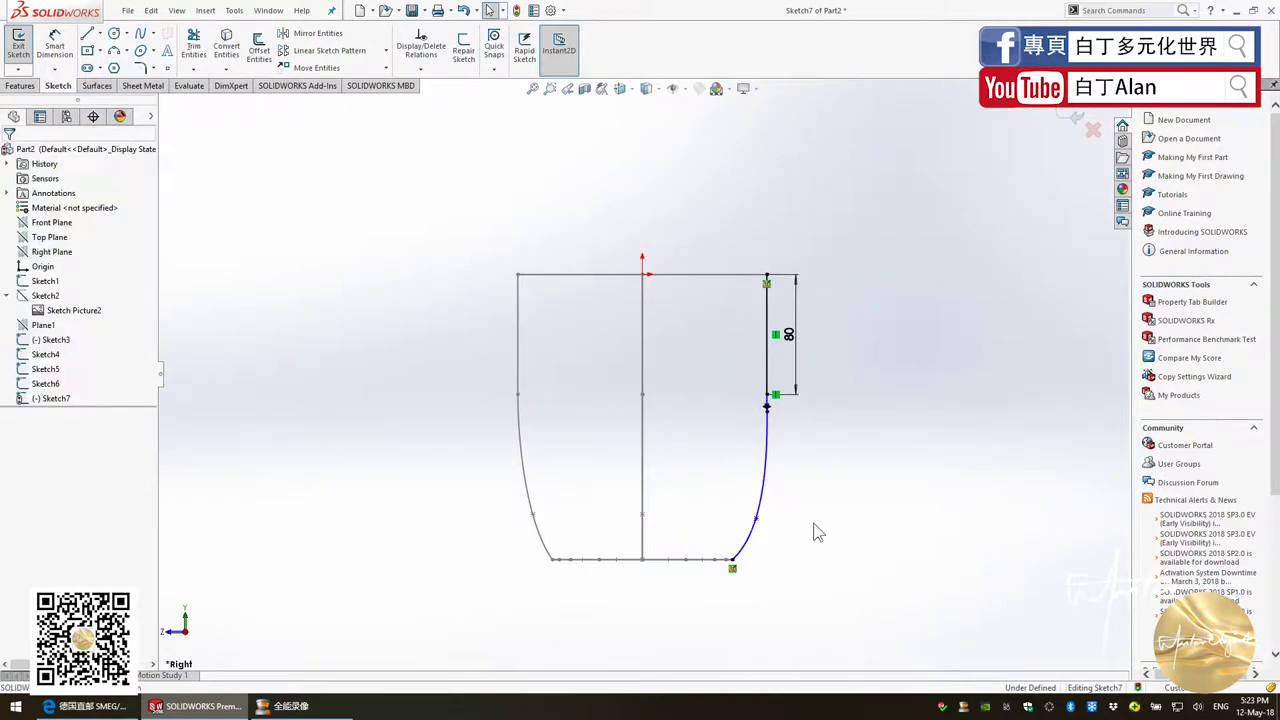
scroll(811, 524, down, 2)
scroll(811, 524, down, 2)
Add a 30 mm vertical dimension to the curve's middle point
click(55, 42)
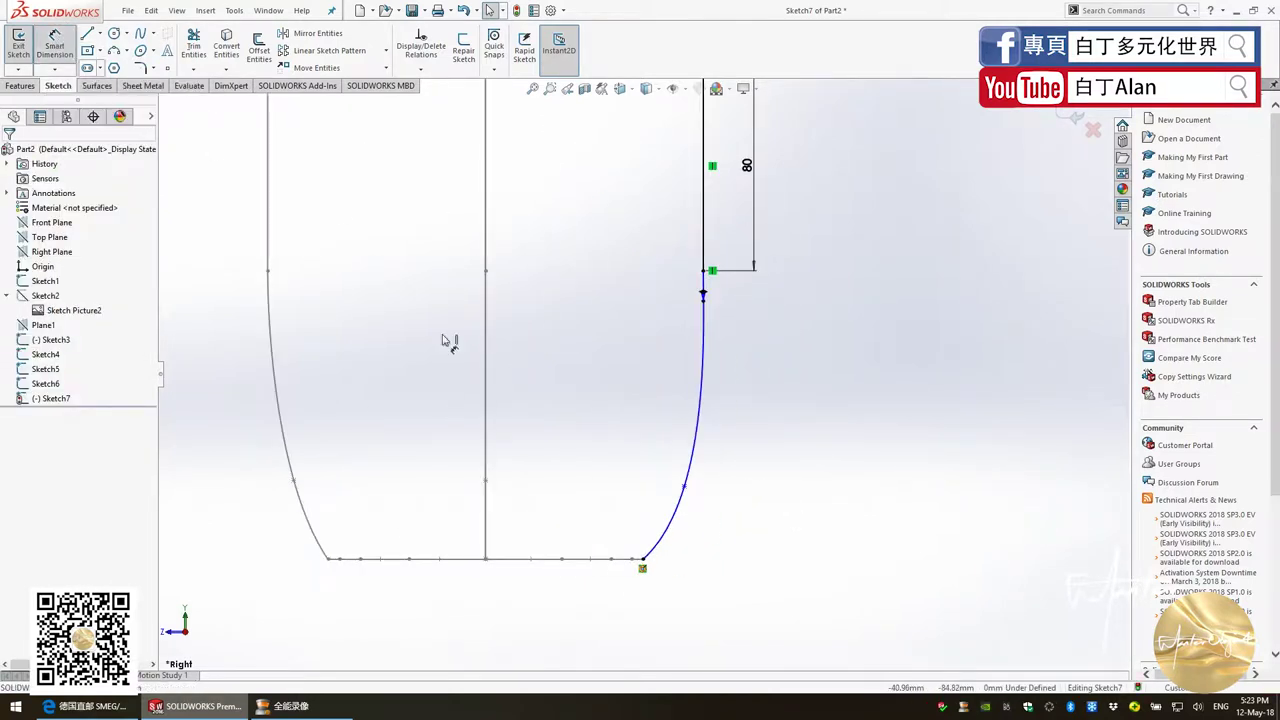
click(644, 561)
click(646, 563)
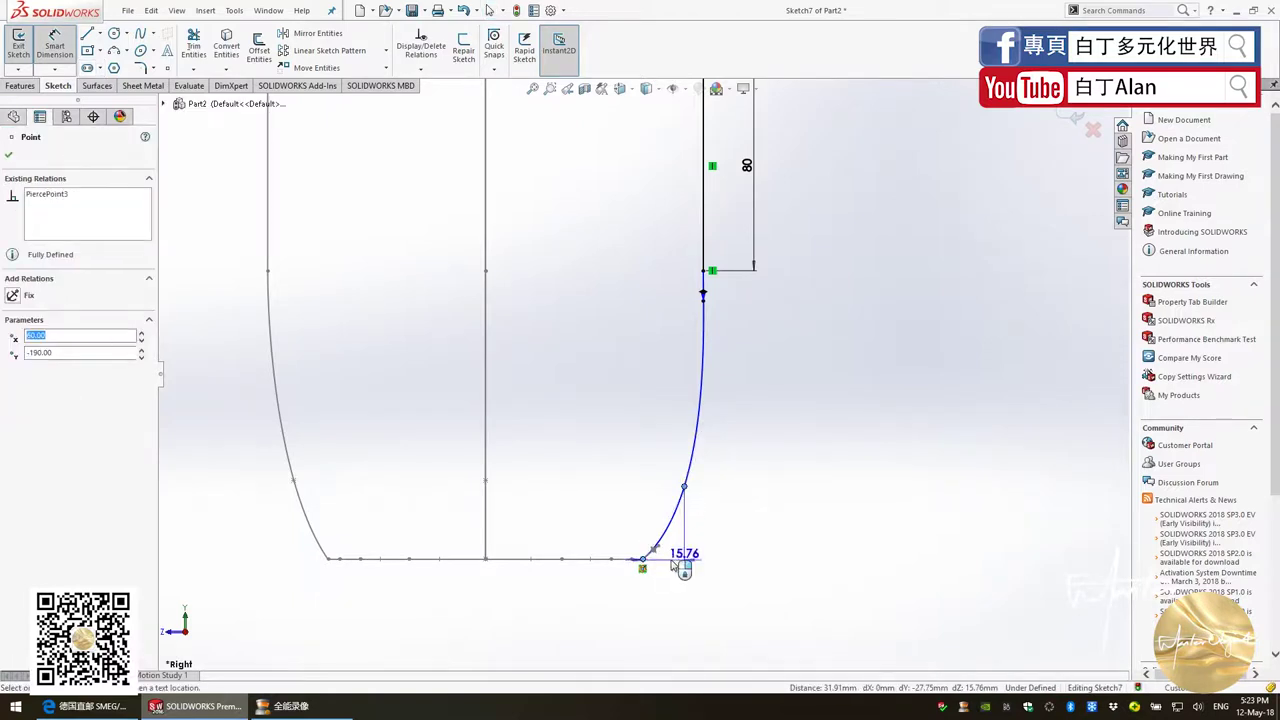
click(735, 538)
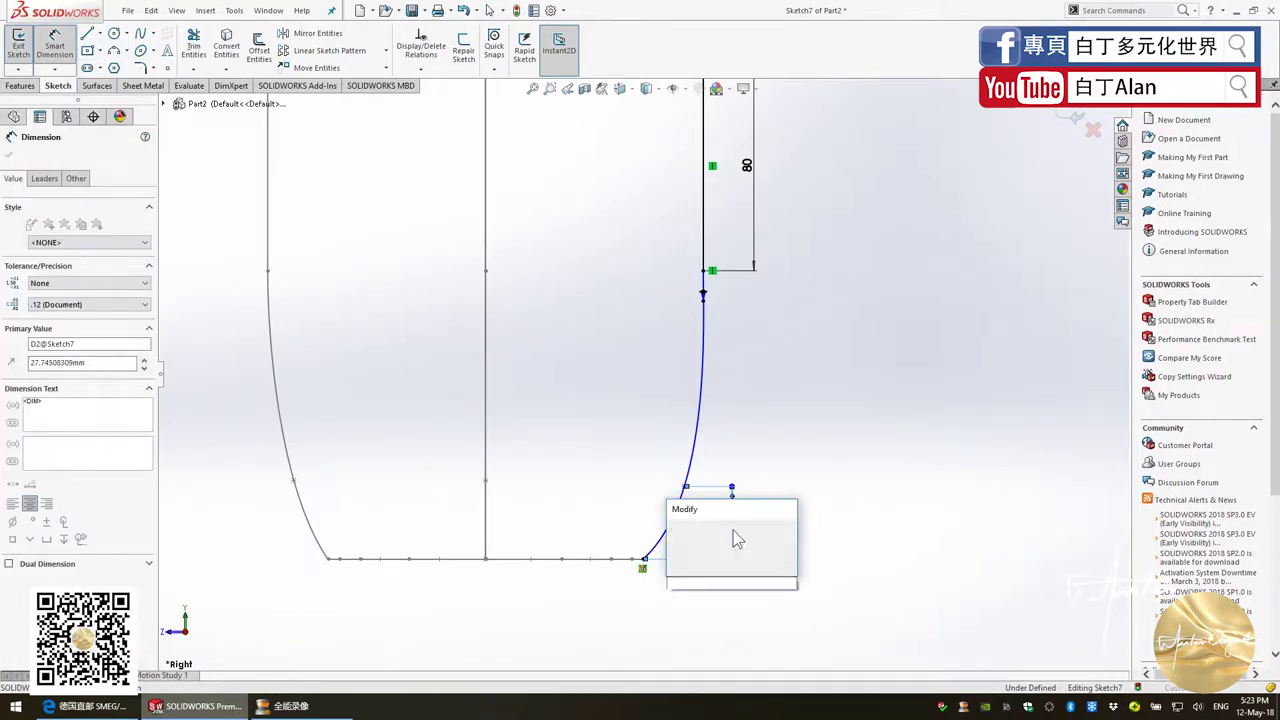
text(30)
key(Return)
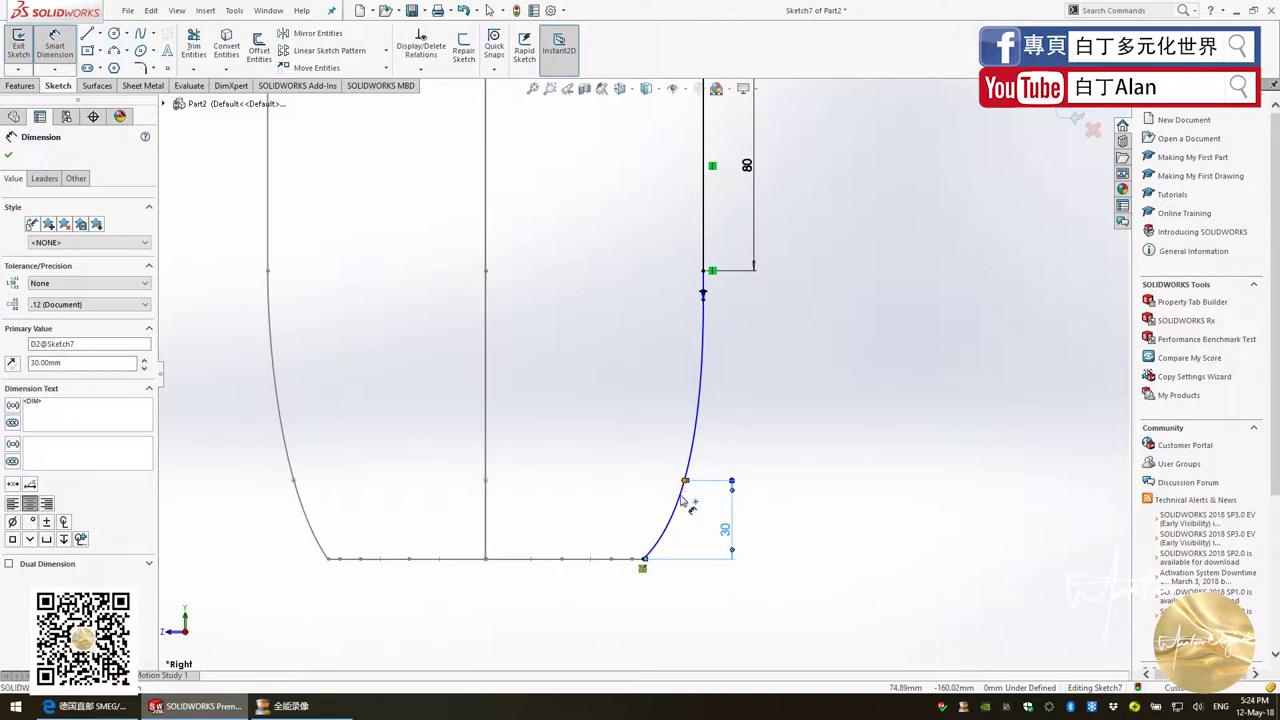
Add a 13 mm horizontal offset dimension to the curve point and exit the sketch
click(684, 481)
click(644, 559)
click(672, 625)
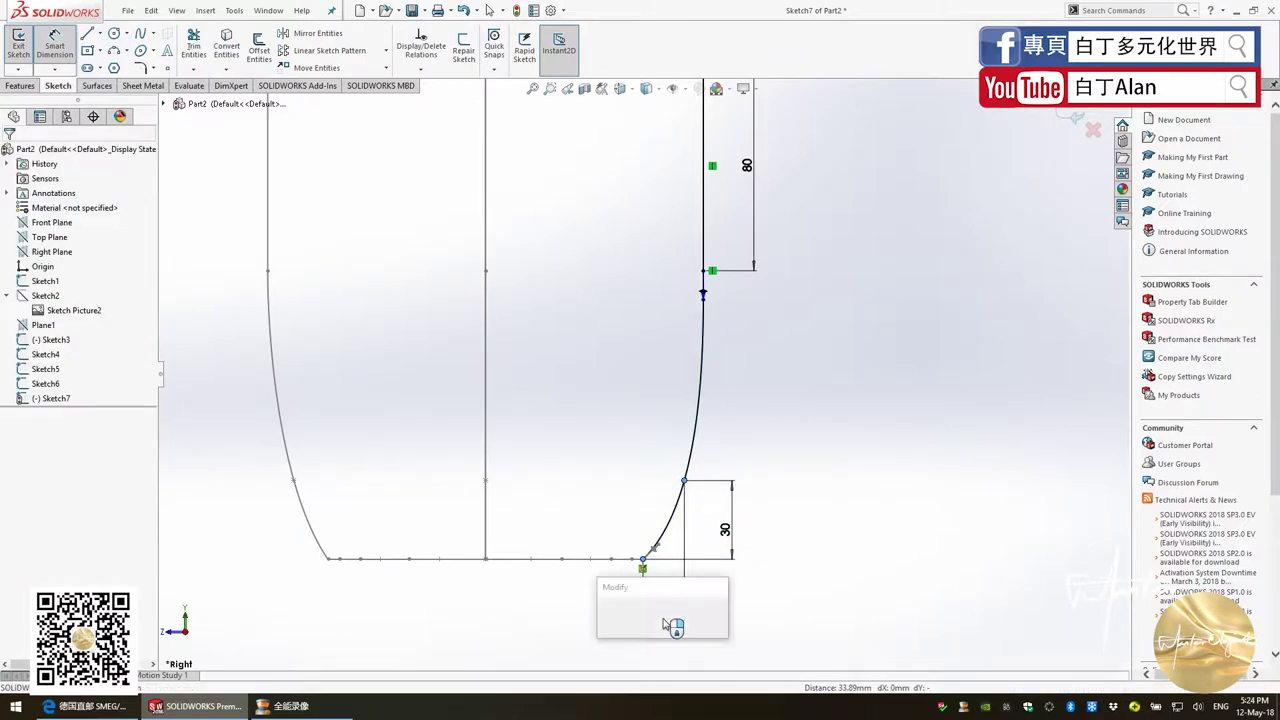
text(13)
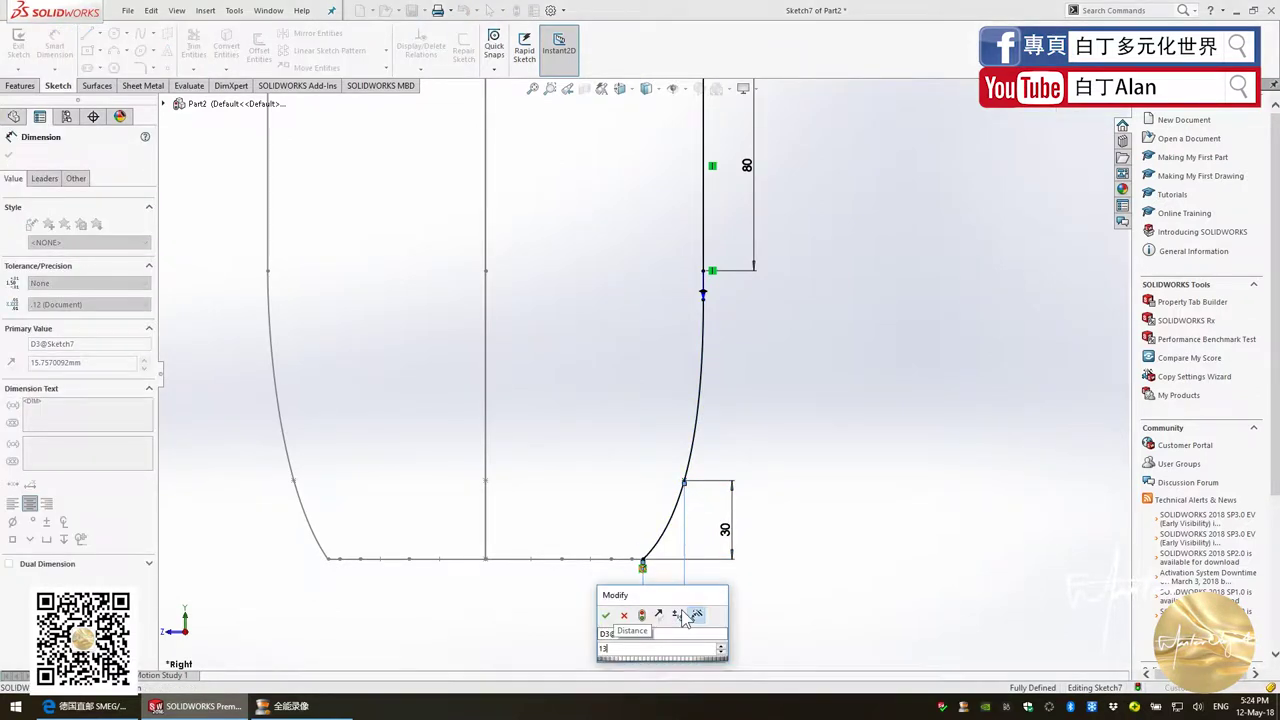
key(Return)
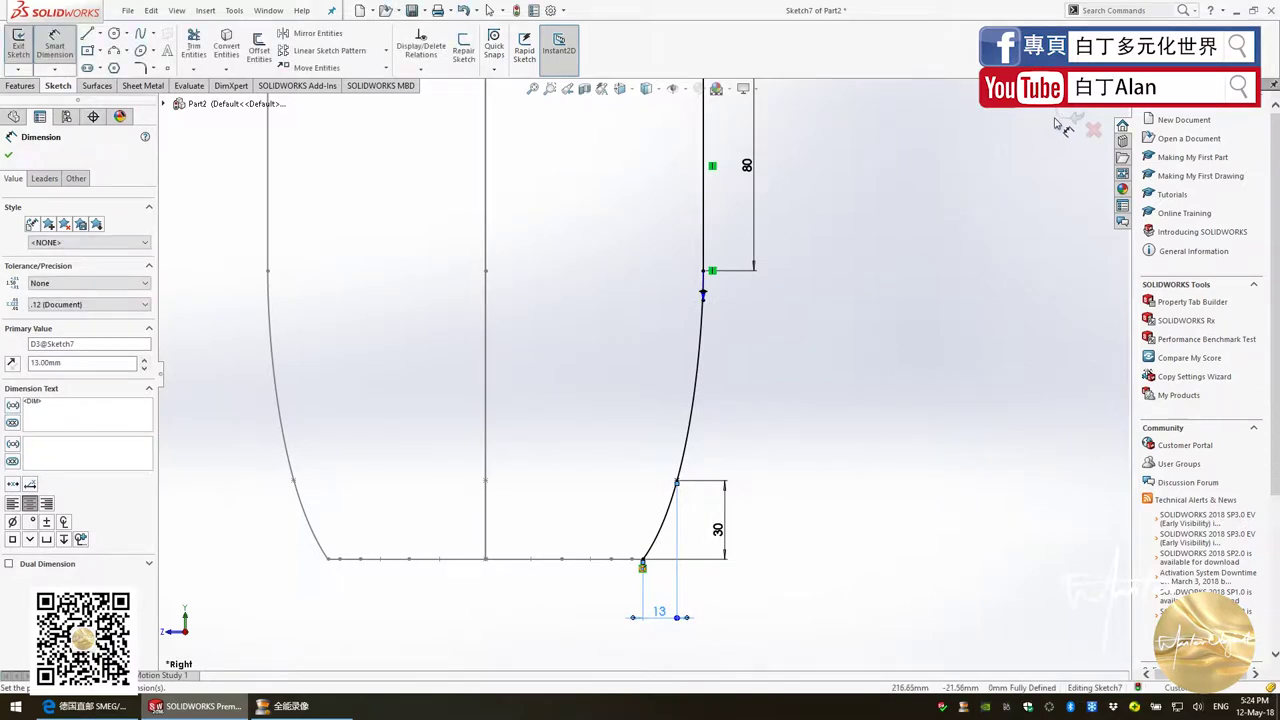
click(1070, 119)
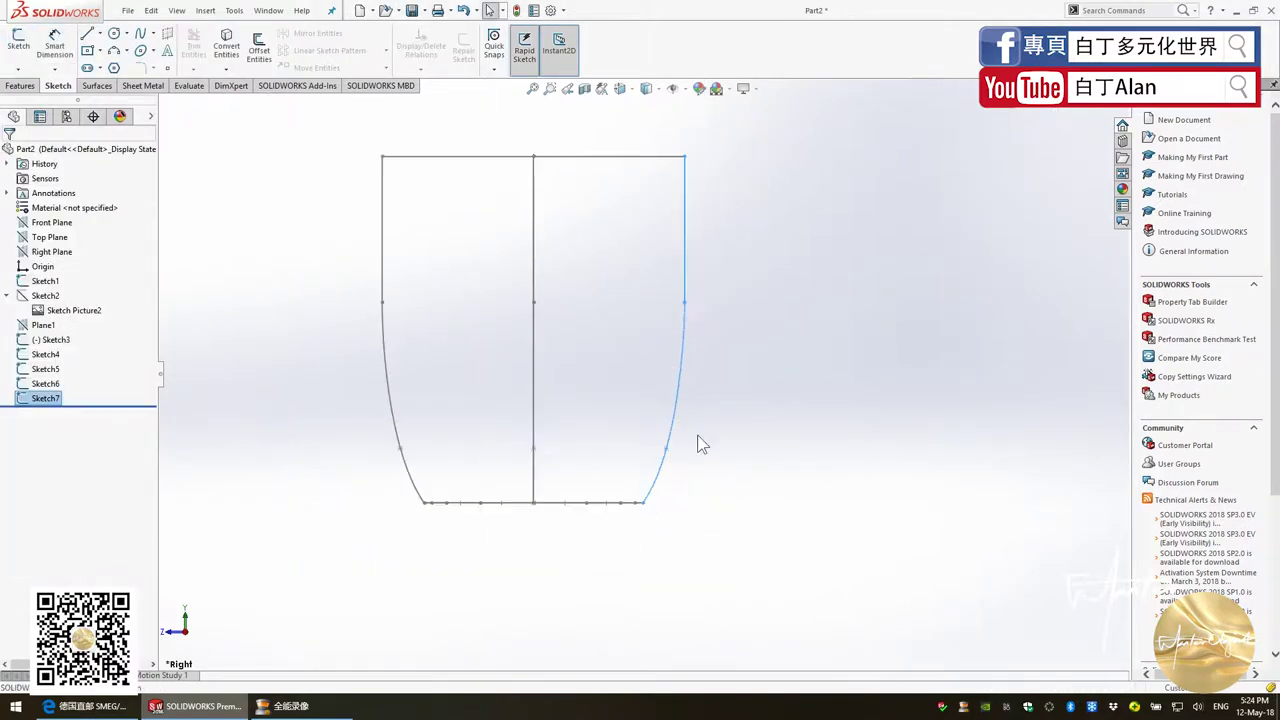
Start a Lofted Boss/Base with the top and bottom ellipses (Sketch1, Sketch3) as profiles
click(20, 86)
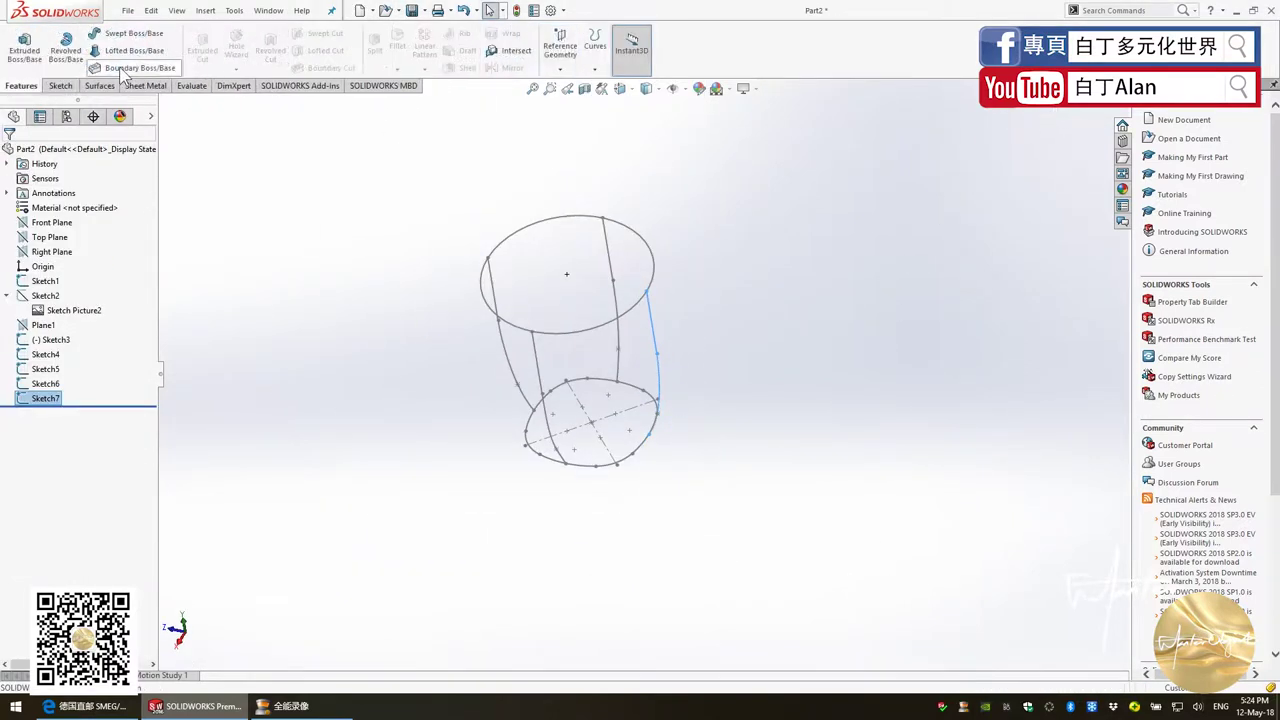
click(125, 50)
click(482, 305)
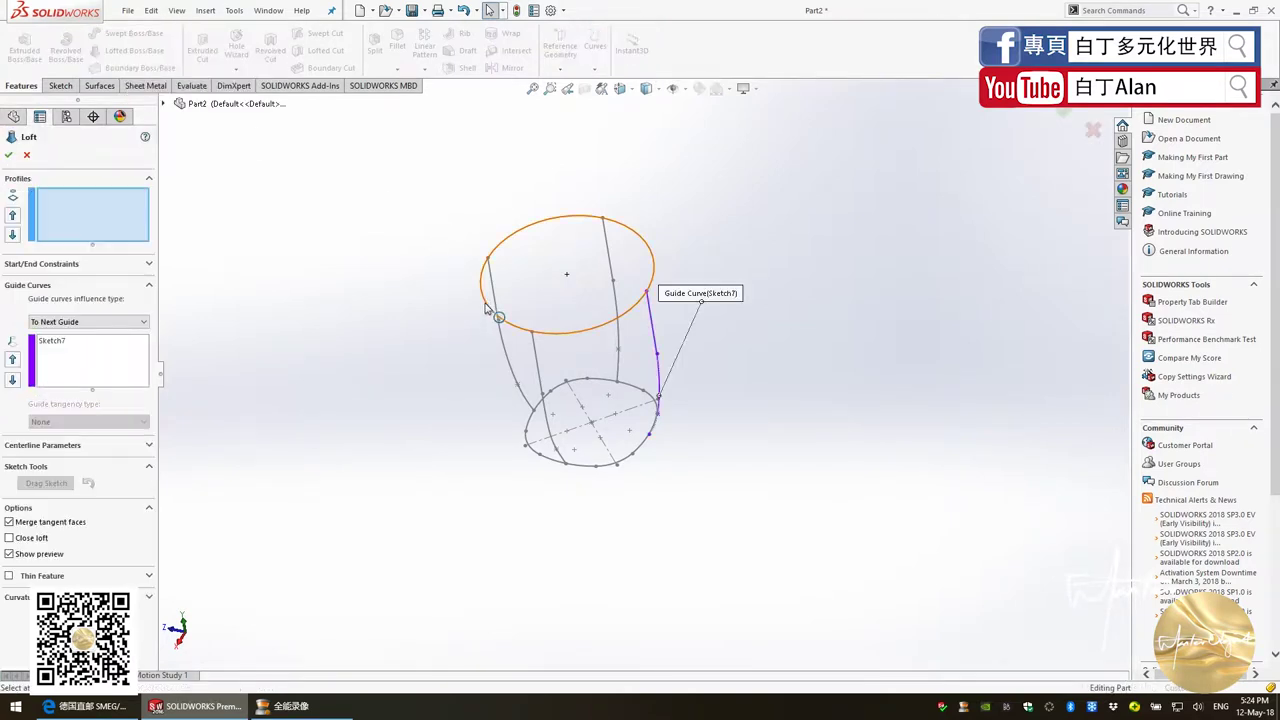
click(557, 461)
middle_drag(545, 394, 361, 315)
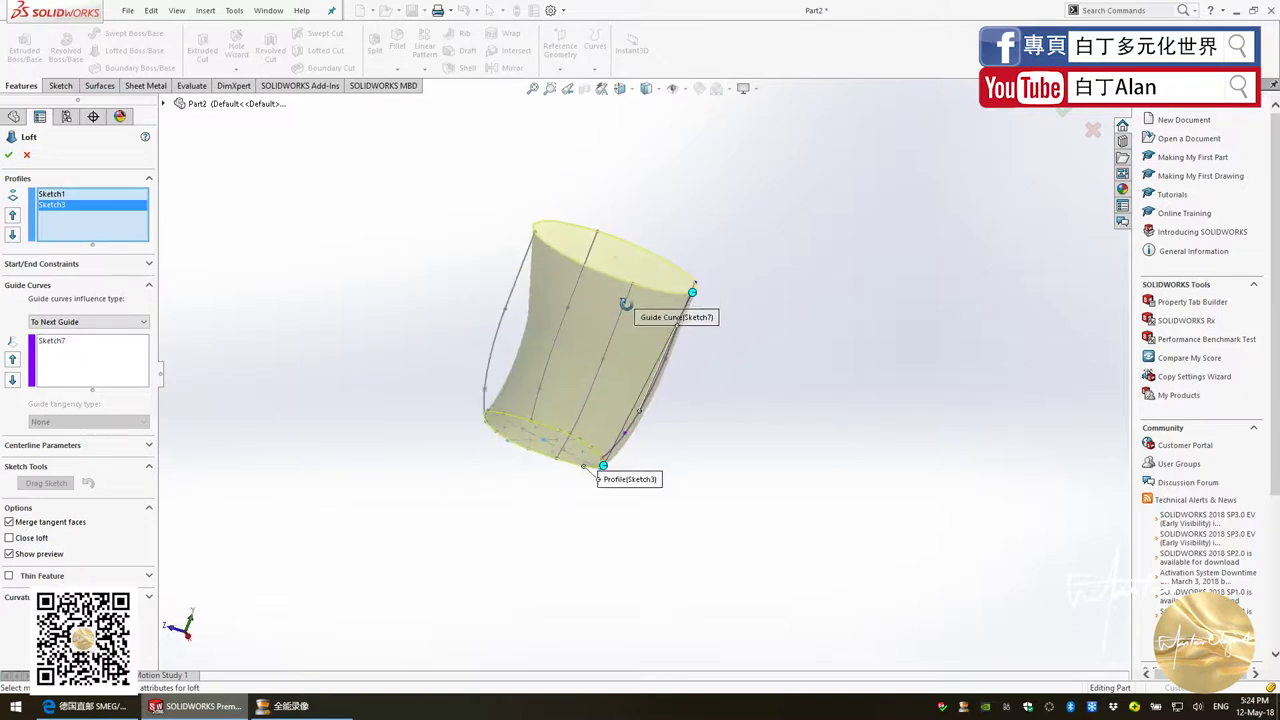
Add Sketch7, 4, 5 and 6 as guide curves and accept the loft
click(90, 353)
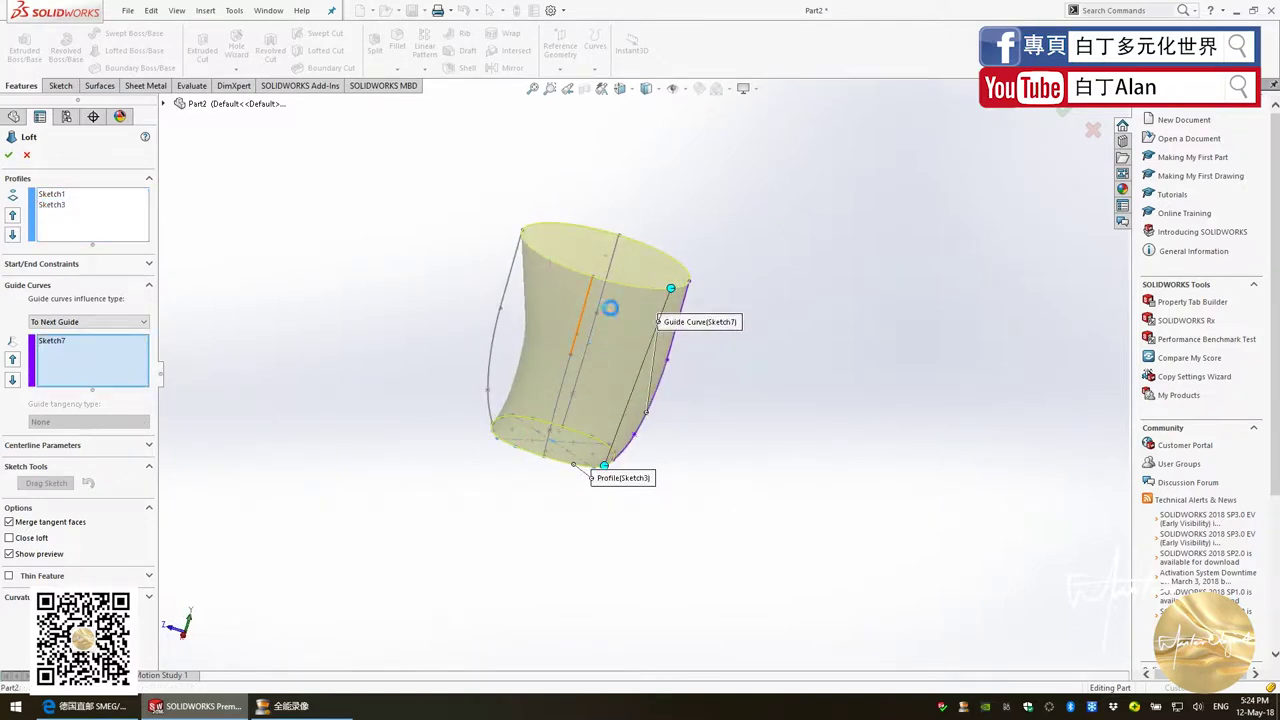
click(607, 305)
click(601, 290)
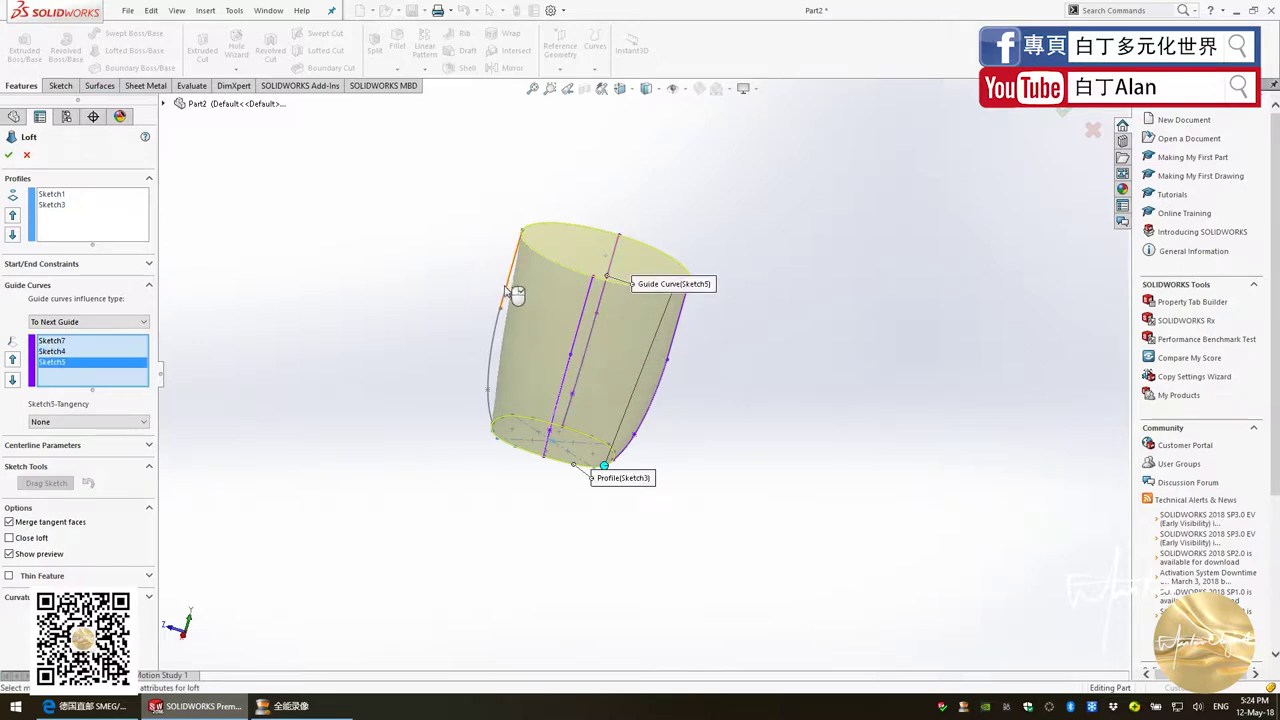
click(504, 285)
middle_drag(504, 285, 268, 243)
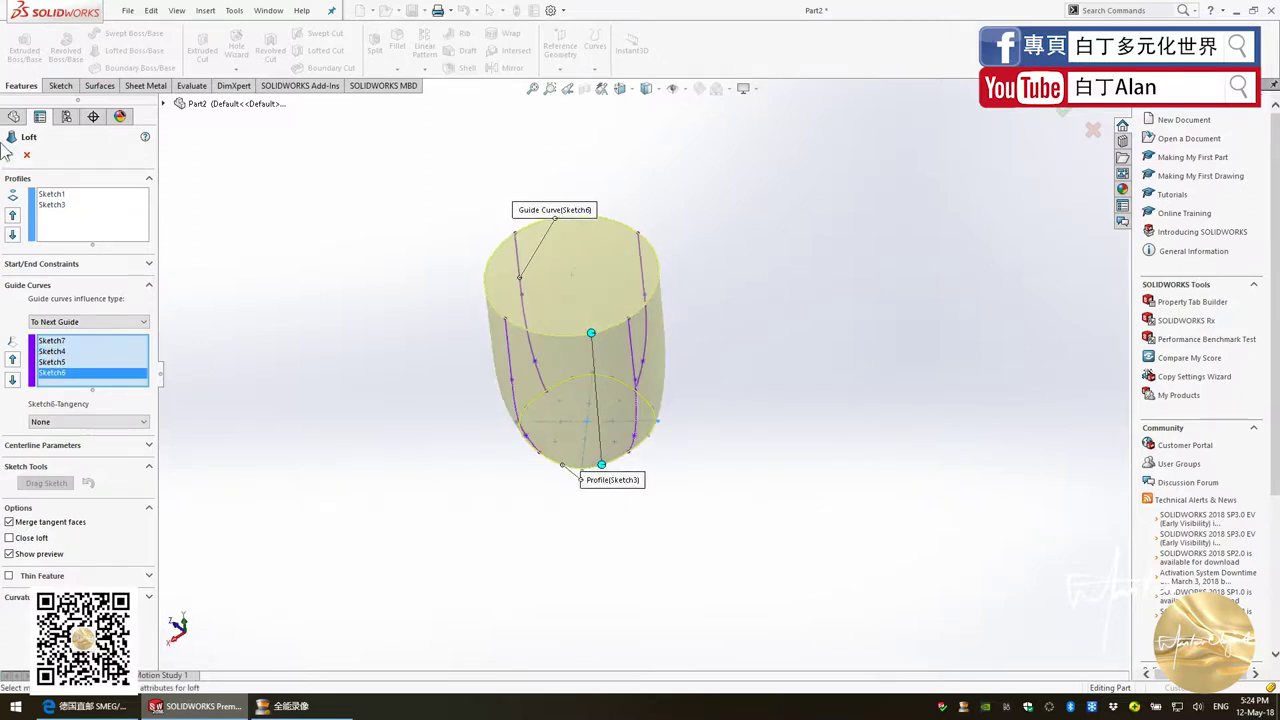
key(Return)
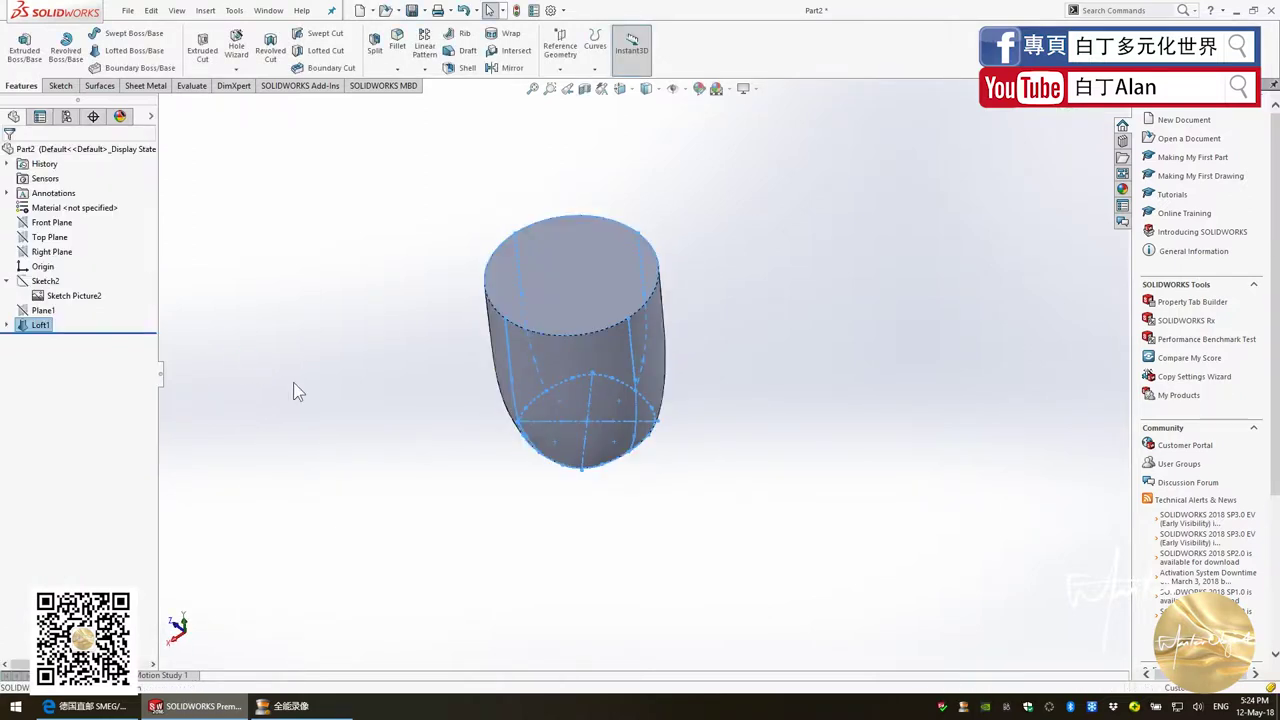
Compare the lofted body with the Taobao SMEG juicer page (281 mm tall, 166 mm wide)
scroll(580, 292, down, 3)
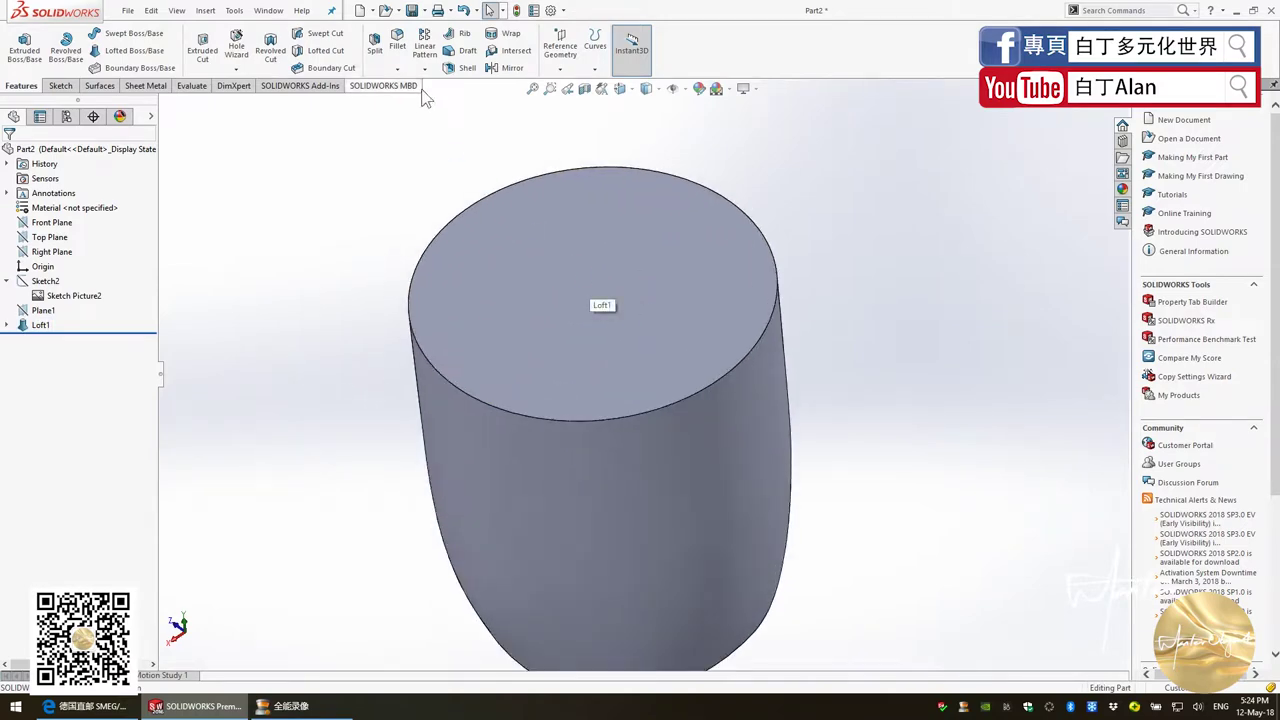
click(85, 706)
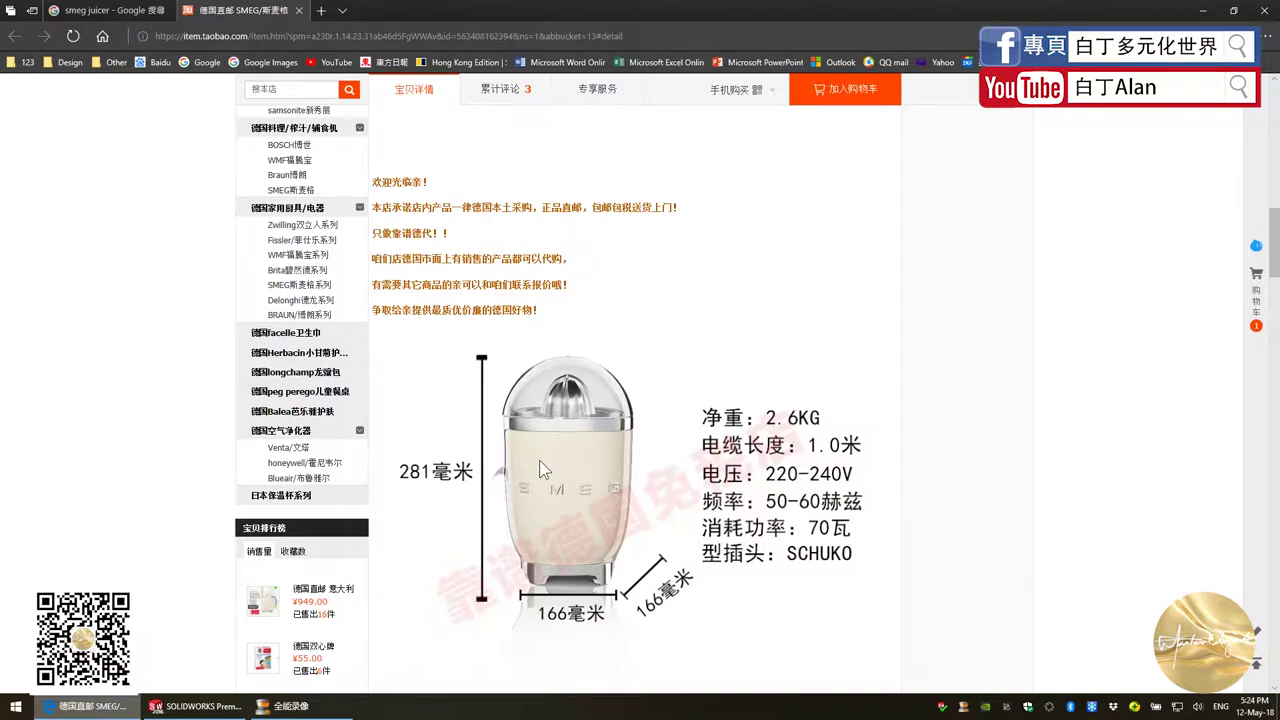
key(alt+Tab)
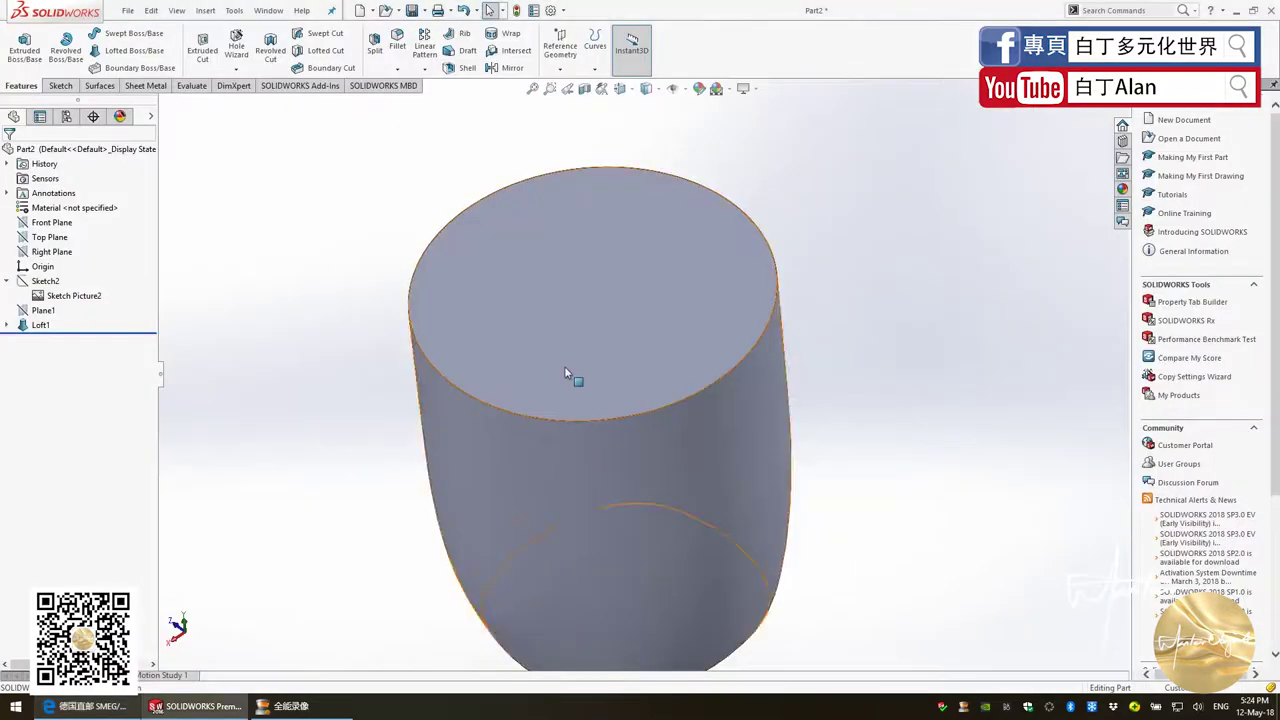
mouse_move(565, 368)
middle_down()
mouse_move(667, 291)
mouse_move(635, 320)
middle_up()
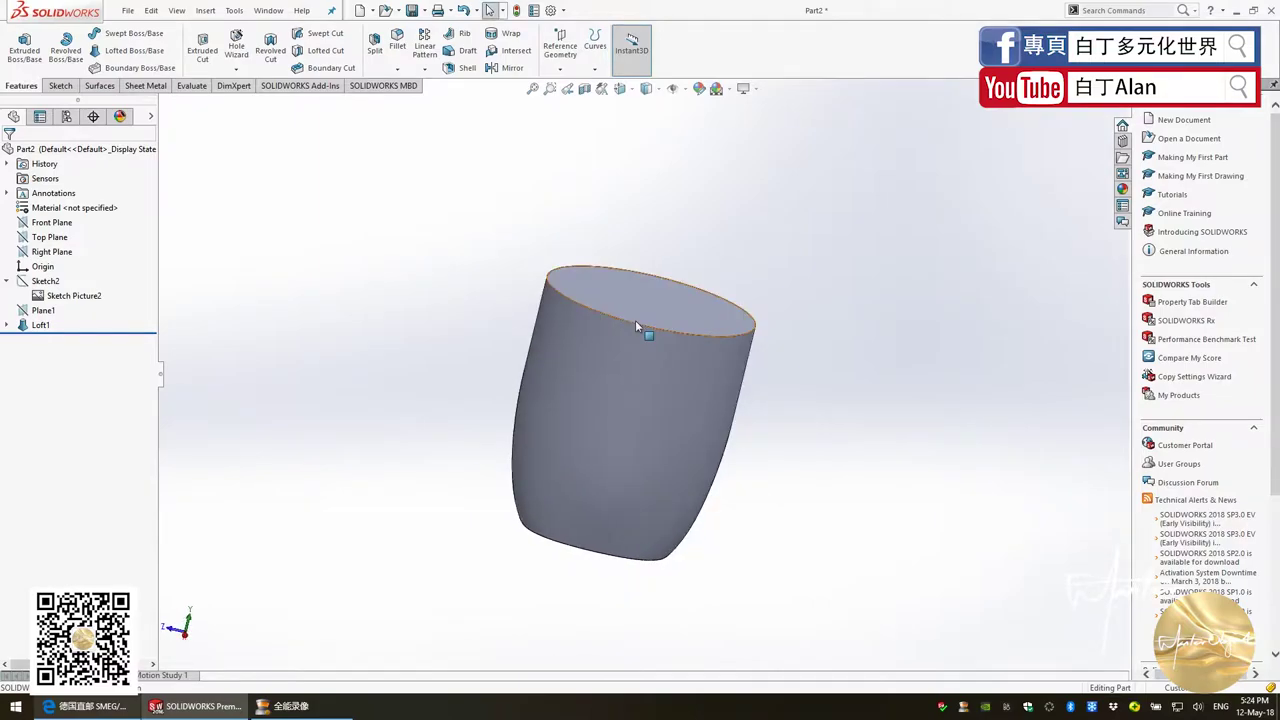
key(alt+Tab)
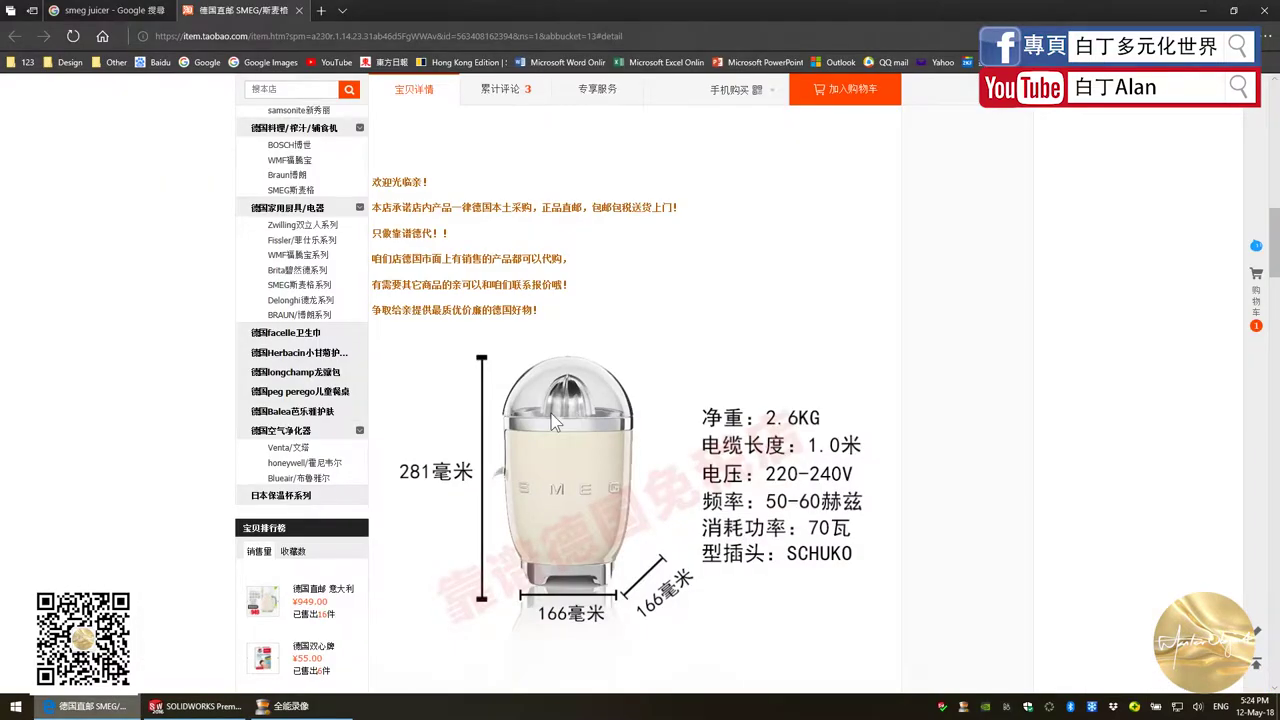
Browse the SMEG juicer product photos, then return to the SOLIDWORKS loft
scroll(550, 413, up, 8)
scroll(550, 413, down, 10)
scroll(550, 412, down, 5)
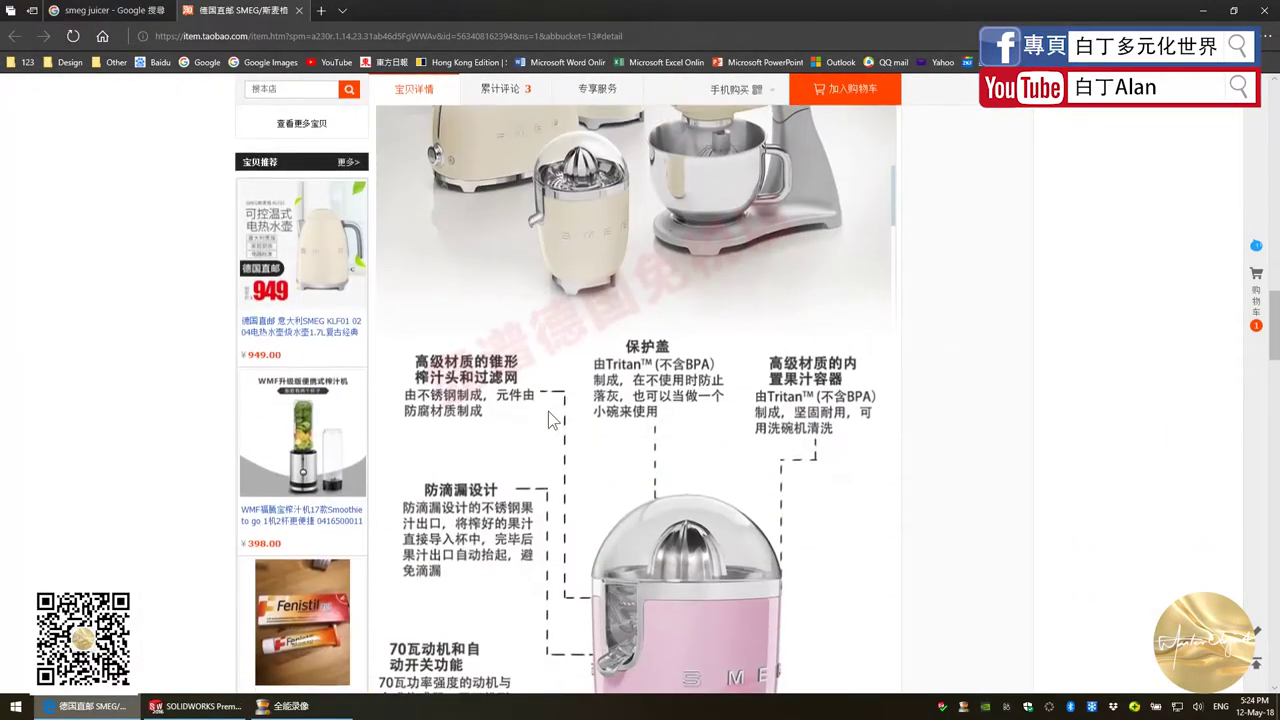
scroll(550, 412, up, 2)
key(alt+Tab)
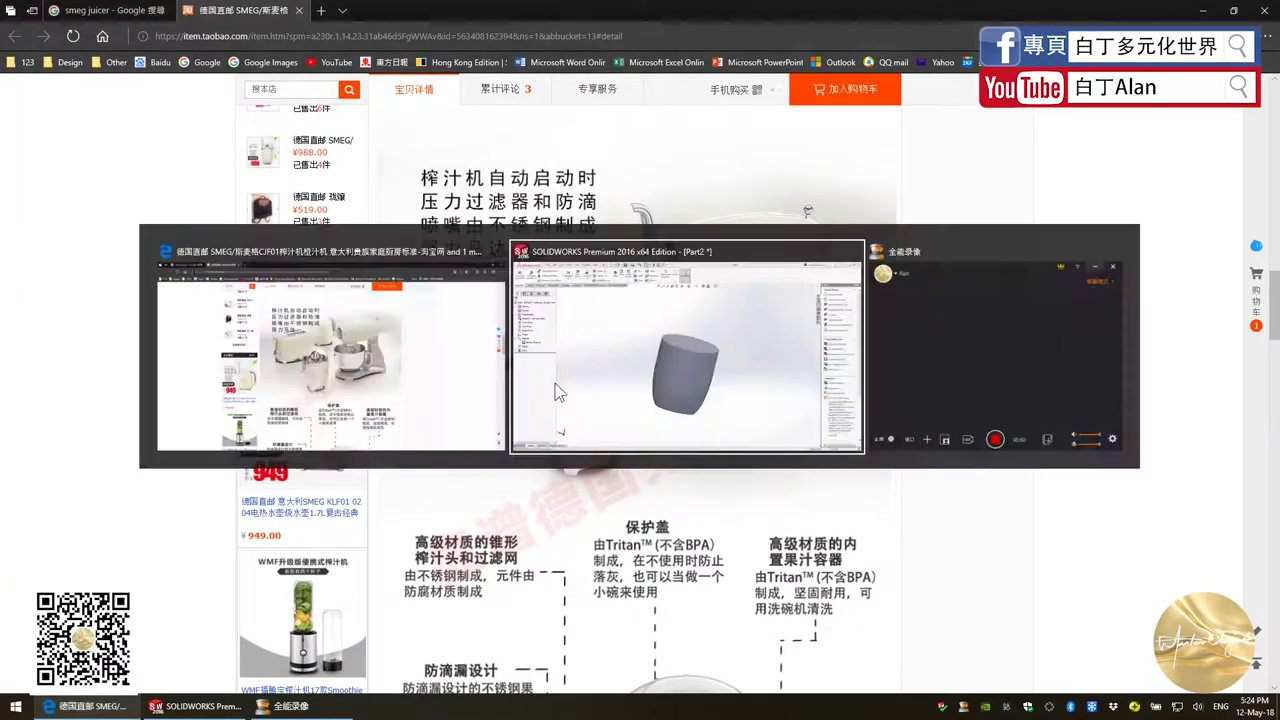
key(alt+Tab)
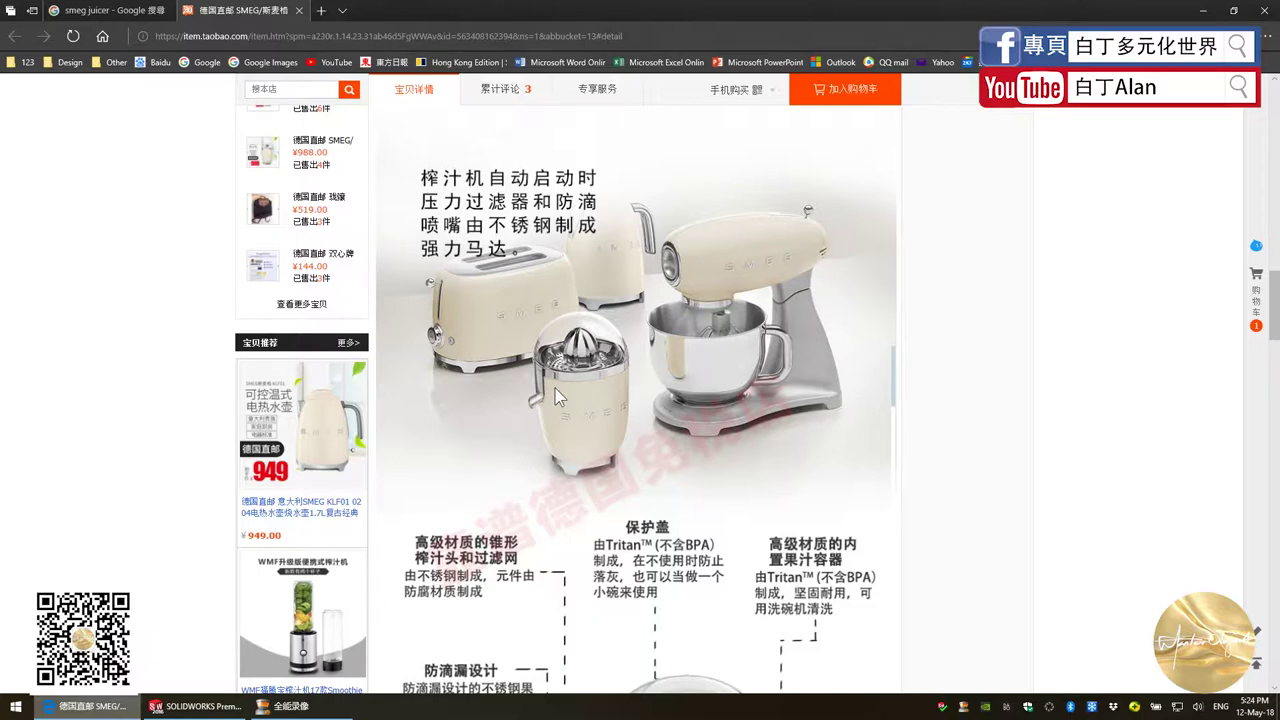
key(alt+Tab)
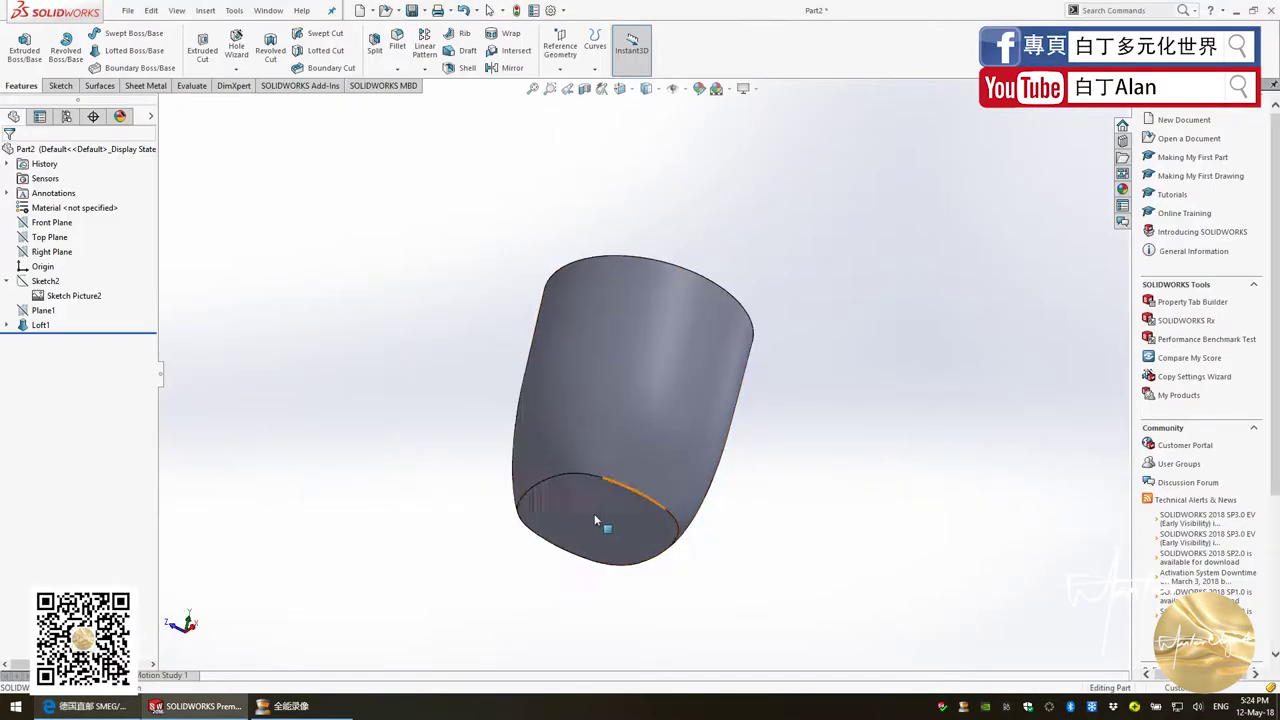
Sketch on the loft's bottom face and copy its outline with a 0 mm Offset Entities
click(594, 513)
click(61, 86)
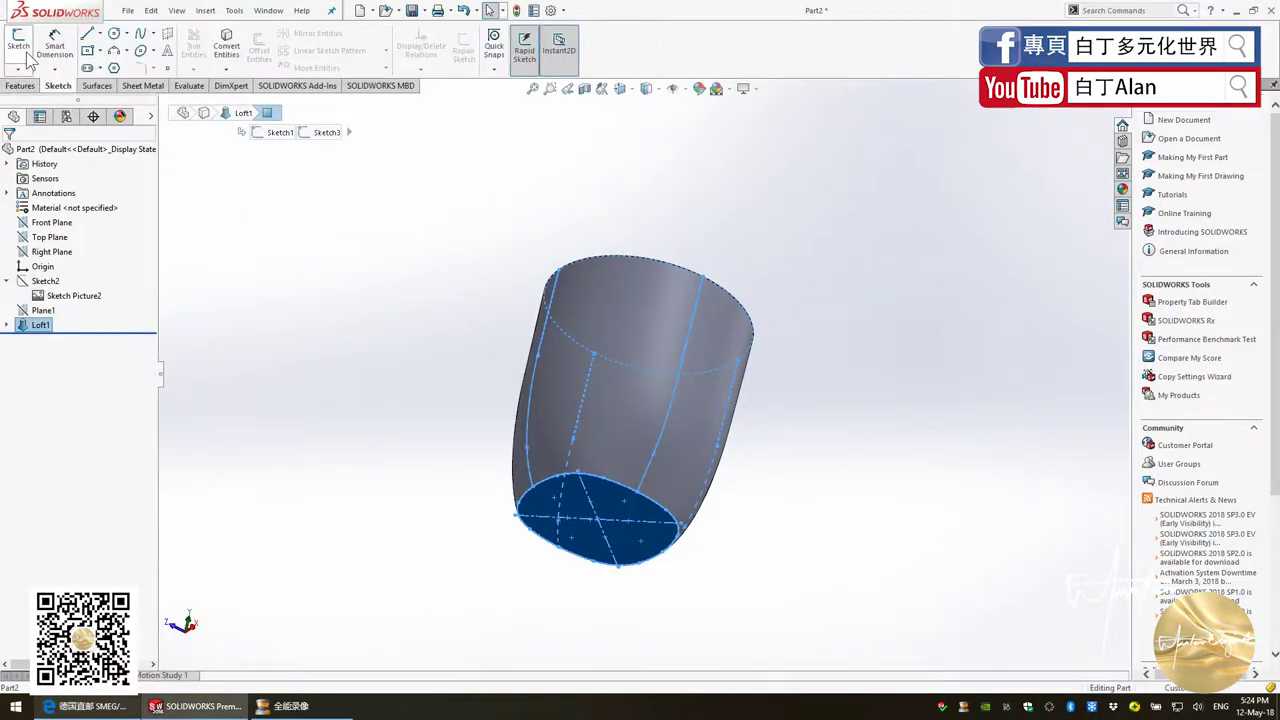
click(18, 45)
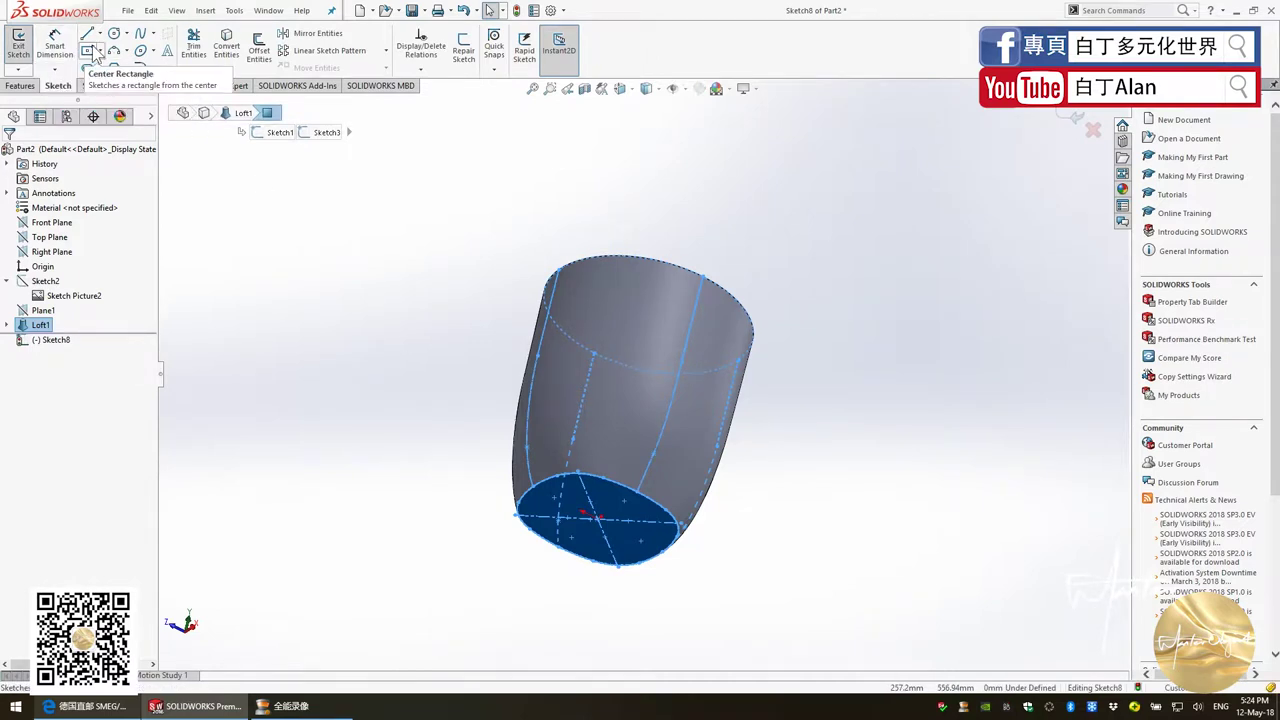
key(Escape)
click(259, 50)
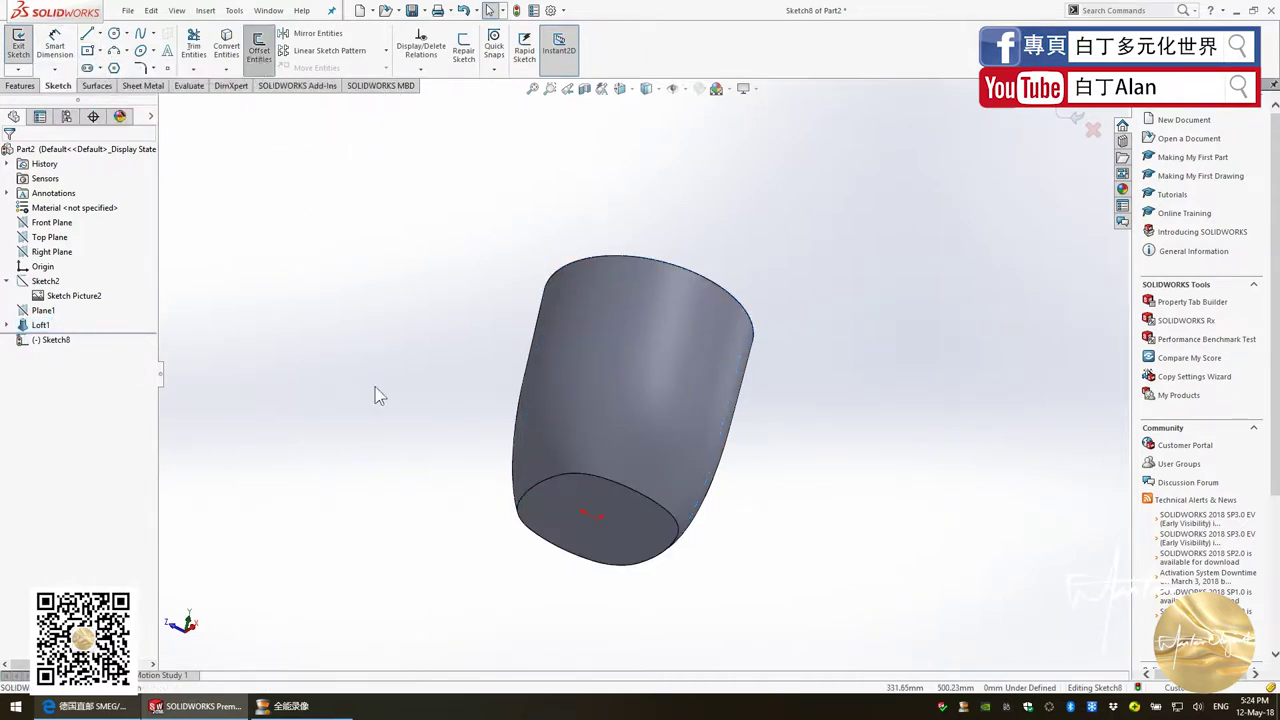
click(564, 503)
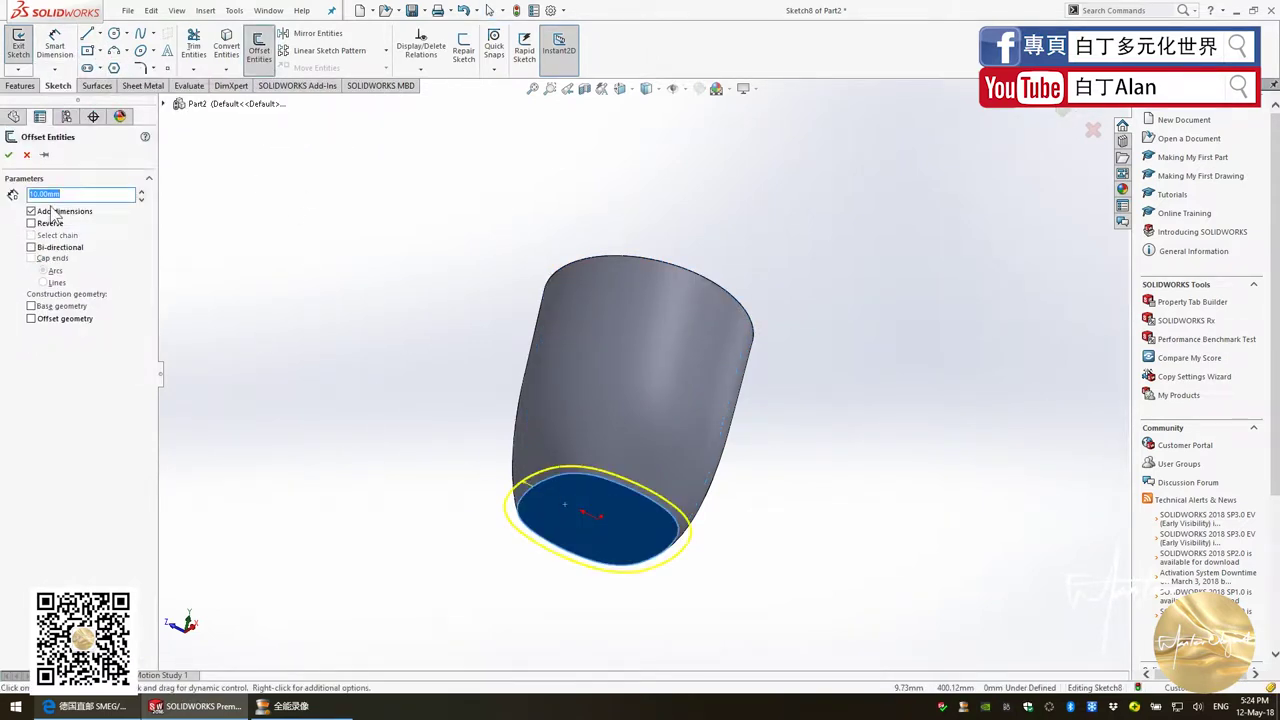
text(0)
key(Return)
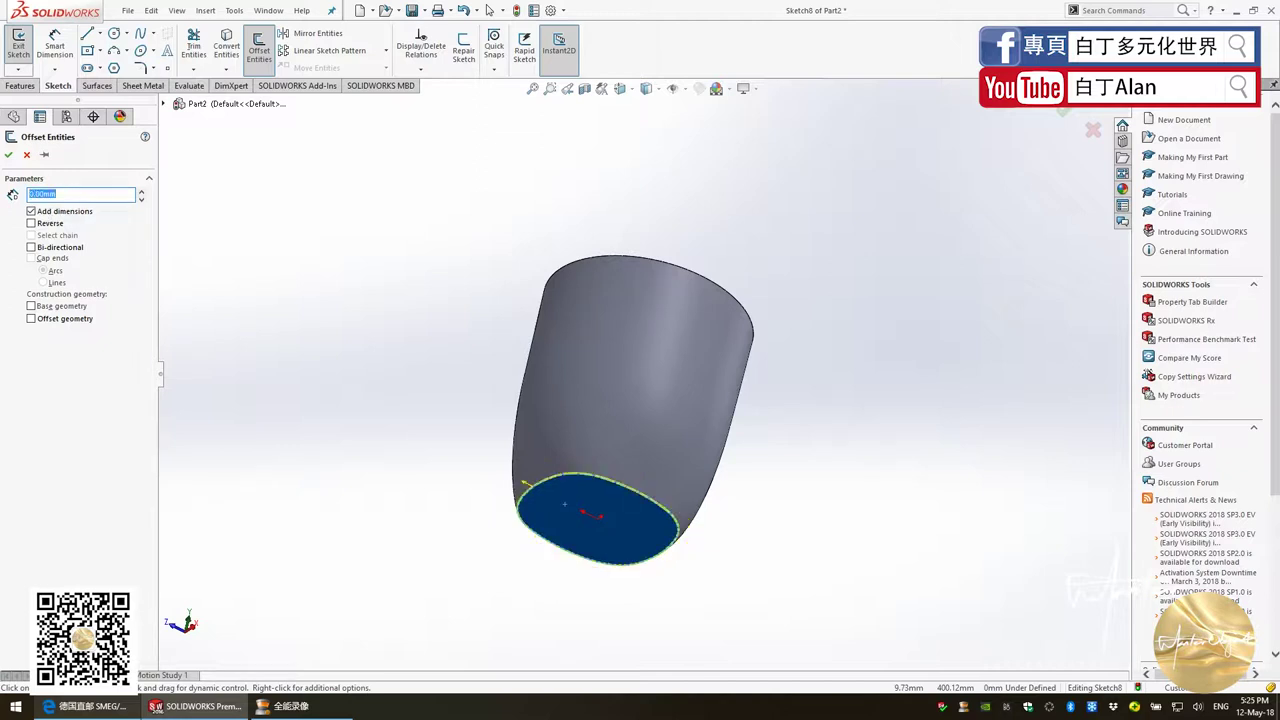
click(8, 150)
Extrude the outline as a Blind boss 25 mm deep
click(21, 85)
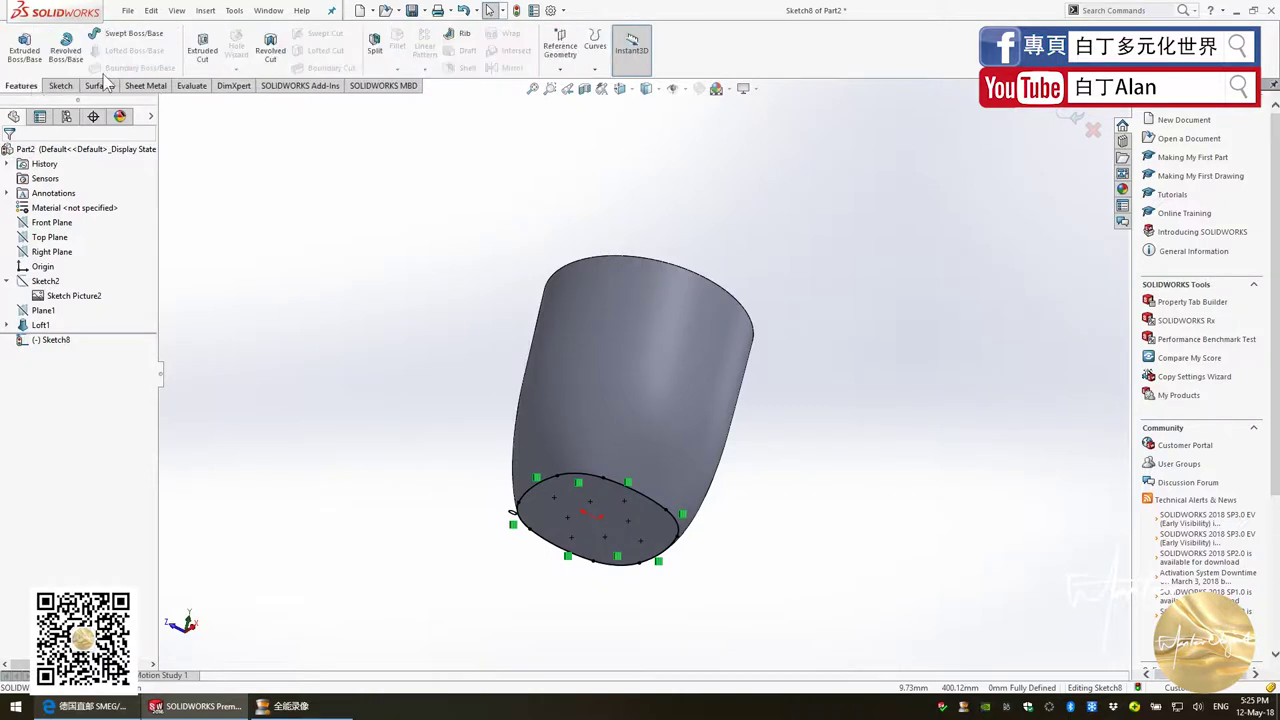
click(25, 45)
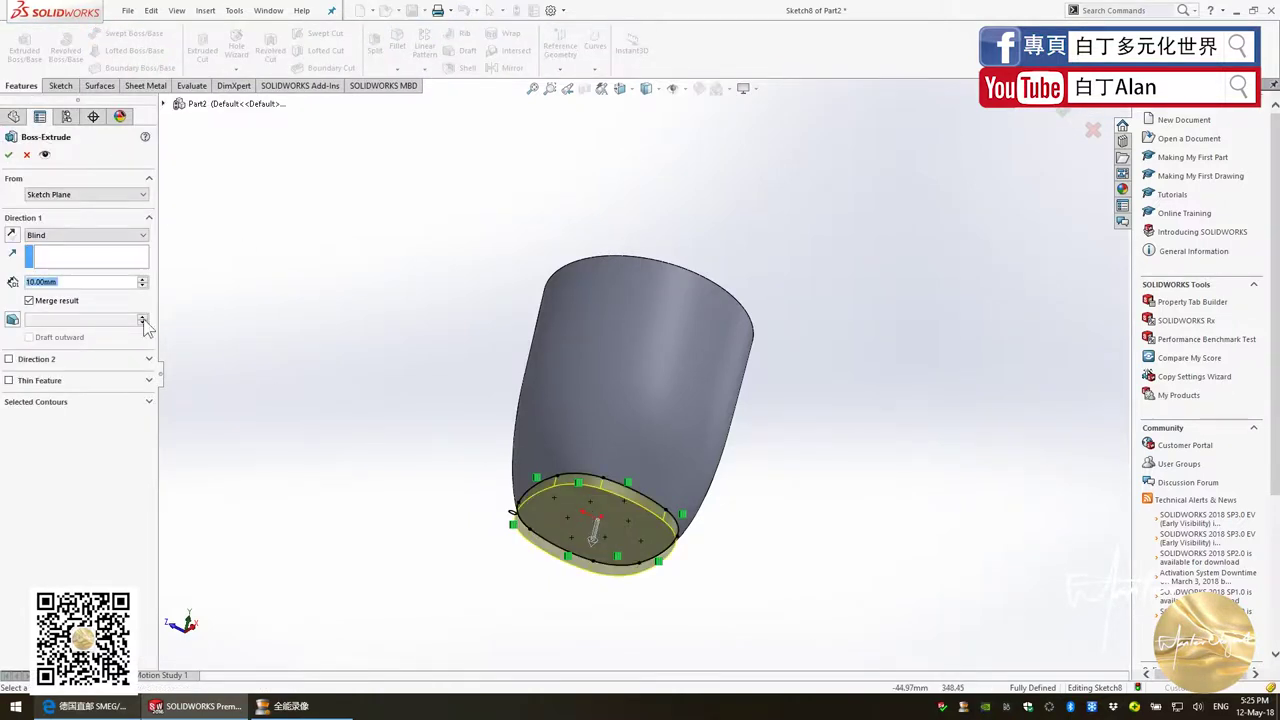
text(230)
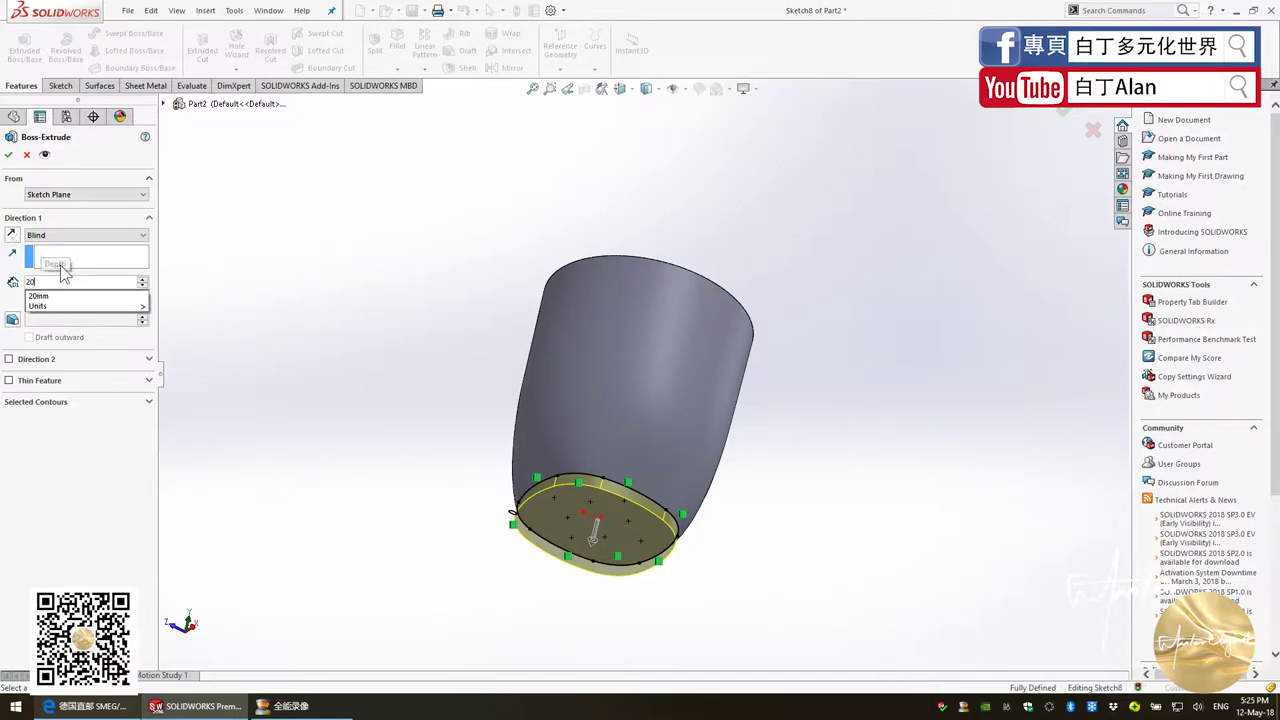
key(Return)
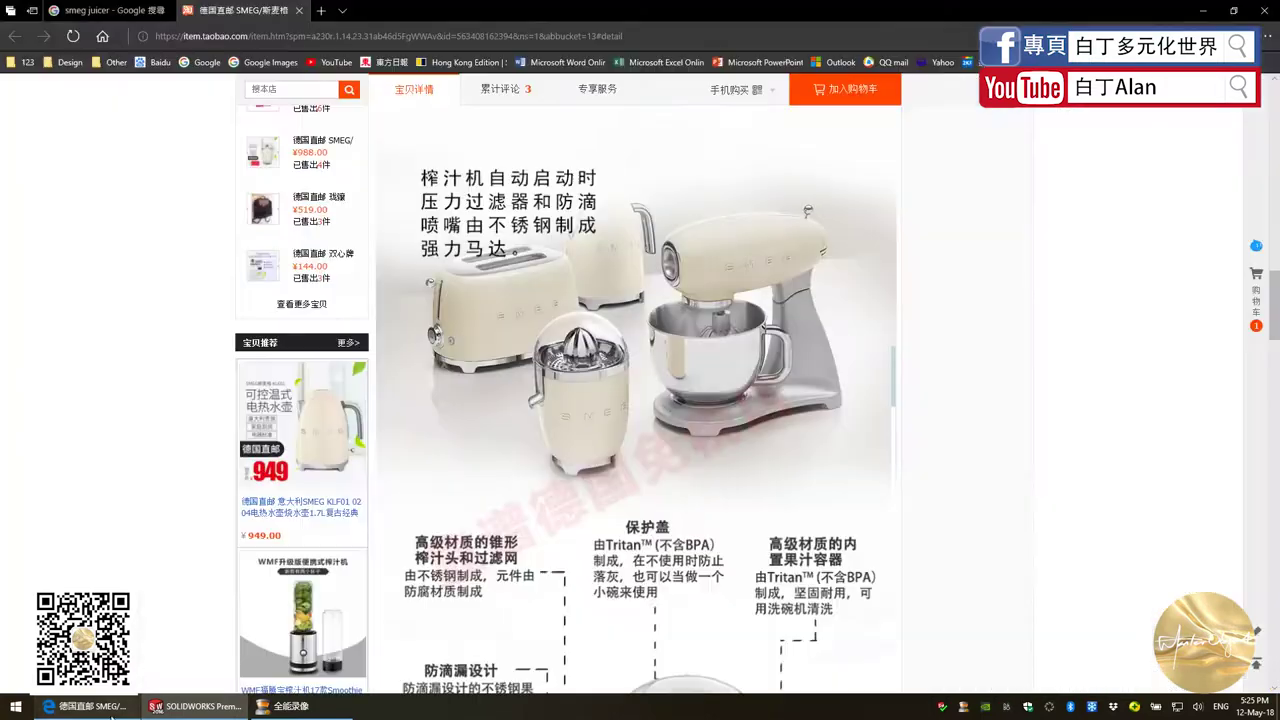
key(Down)
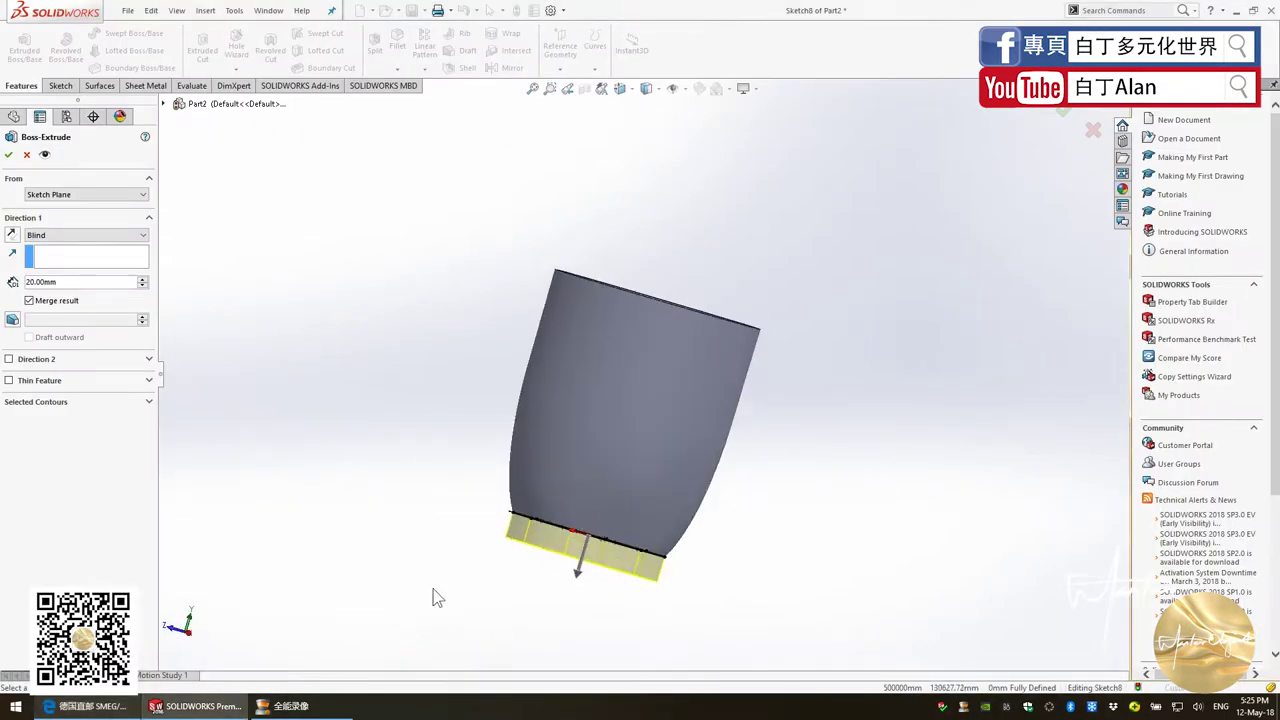
key(Down)
click(64, 282)
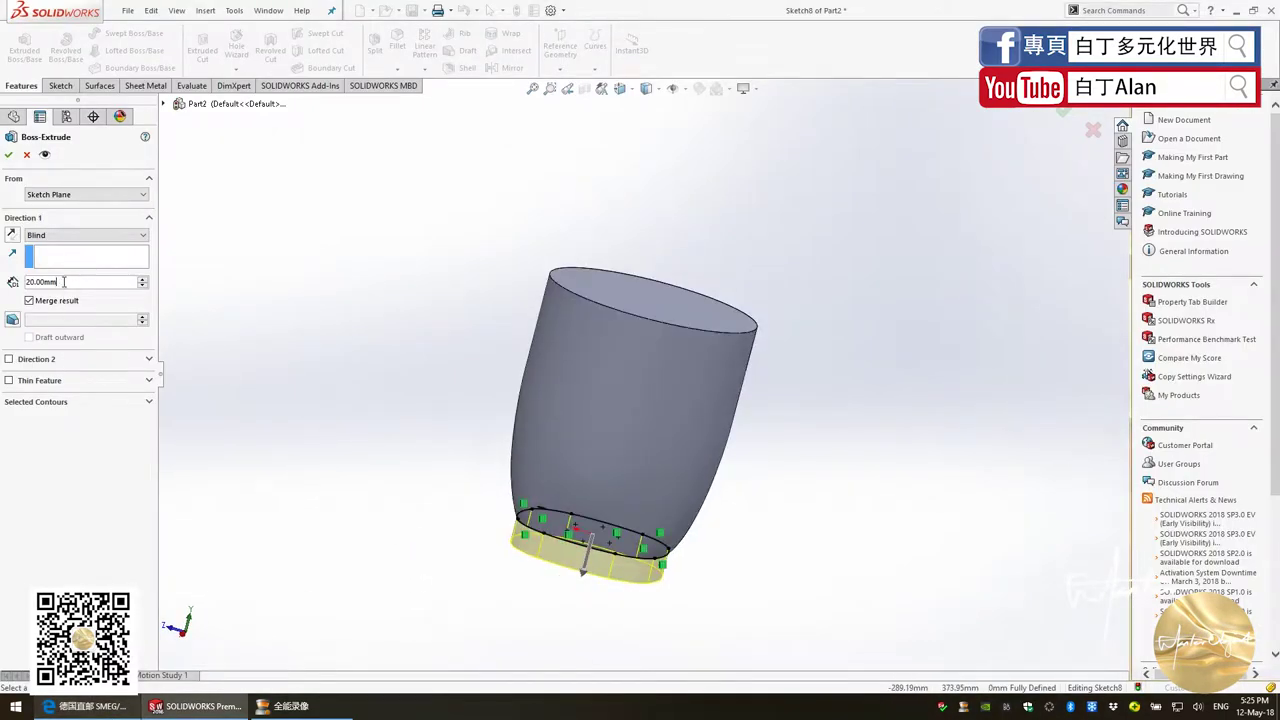
double_click(37, 282)
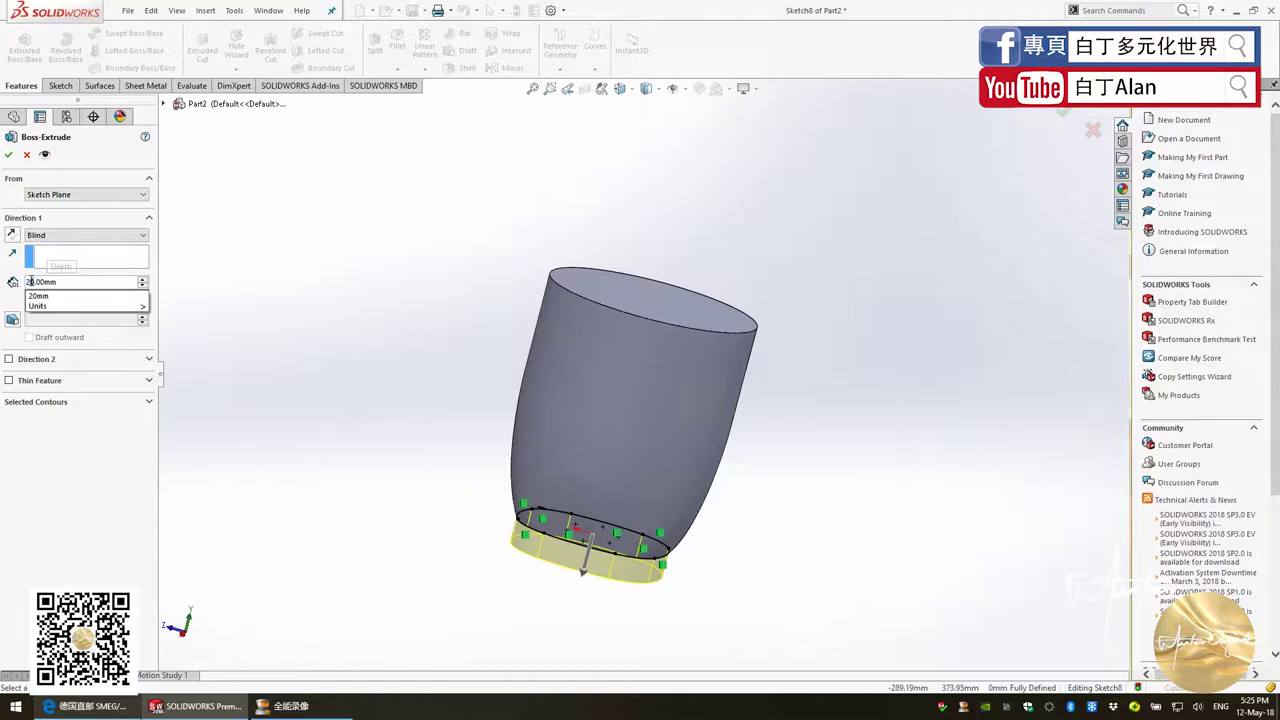
text(25)
key(Return)
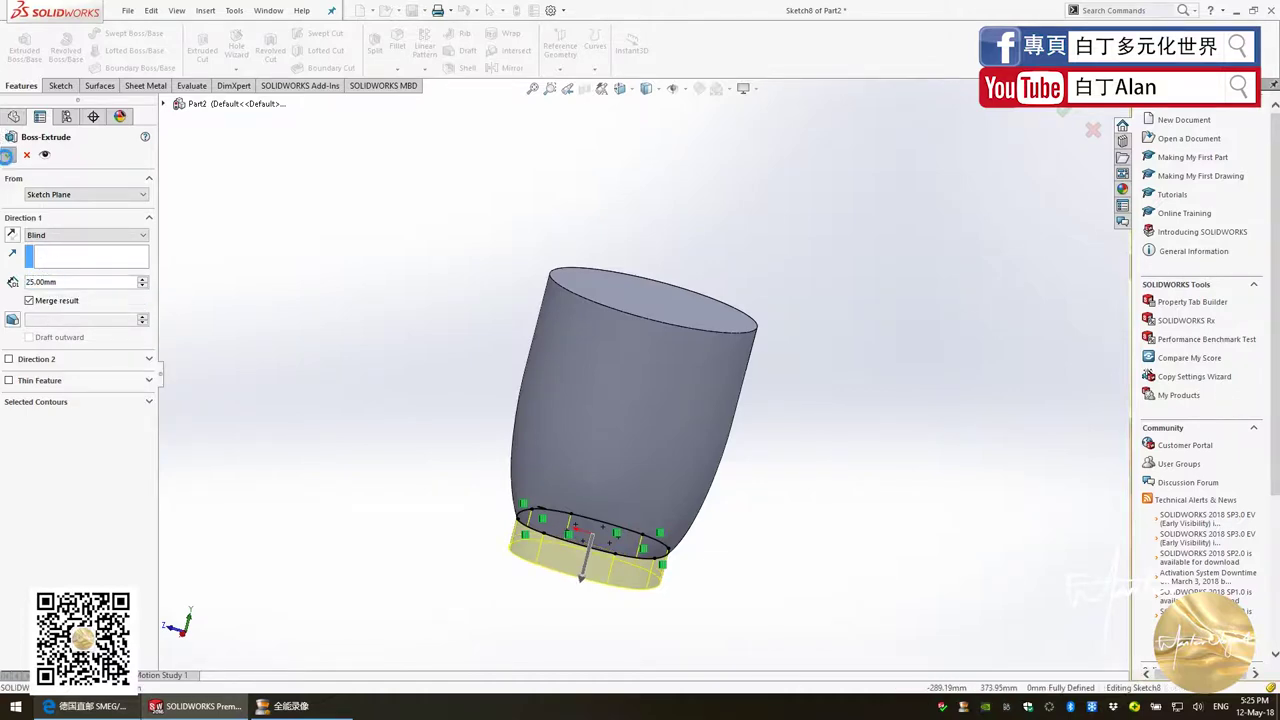
key(alt+Tab)
key(alt+Tab)
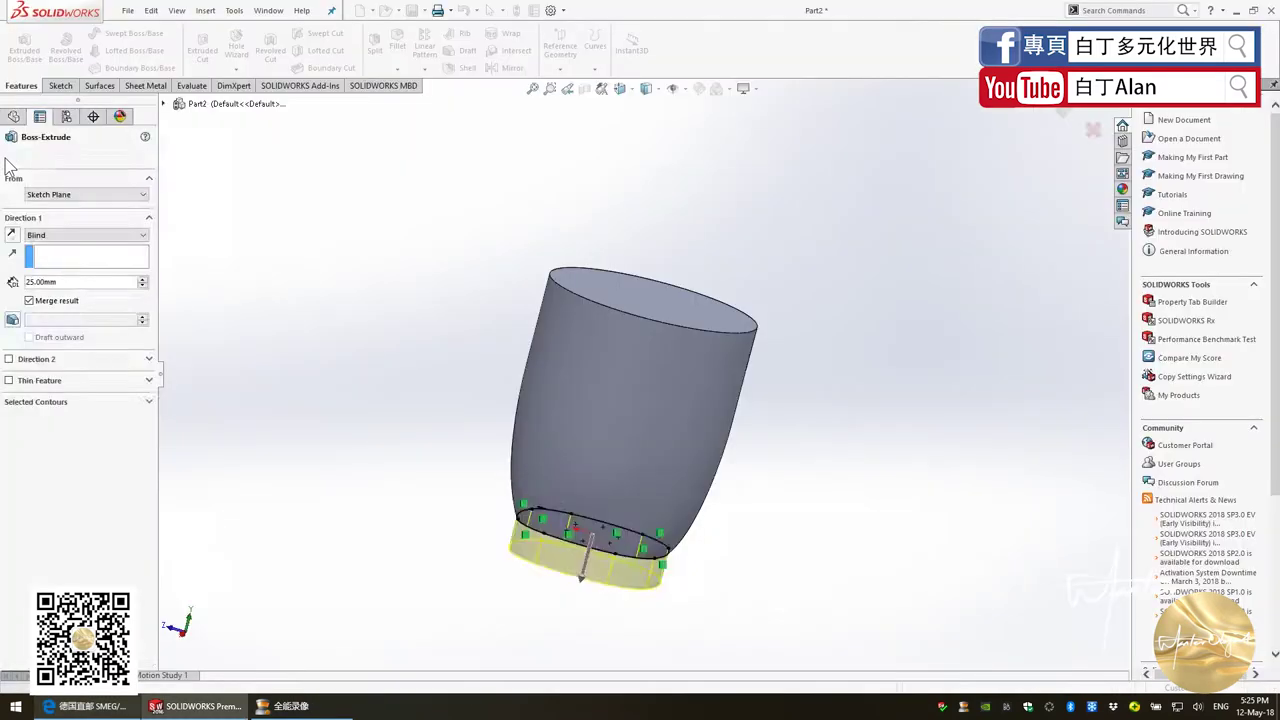
key(Return)
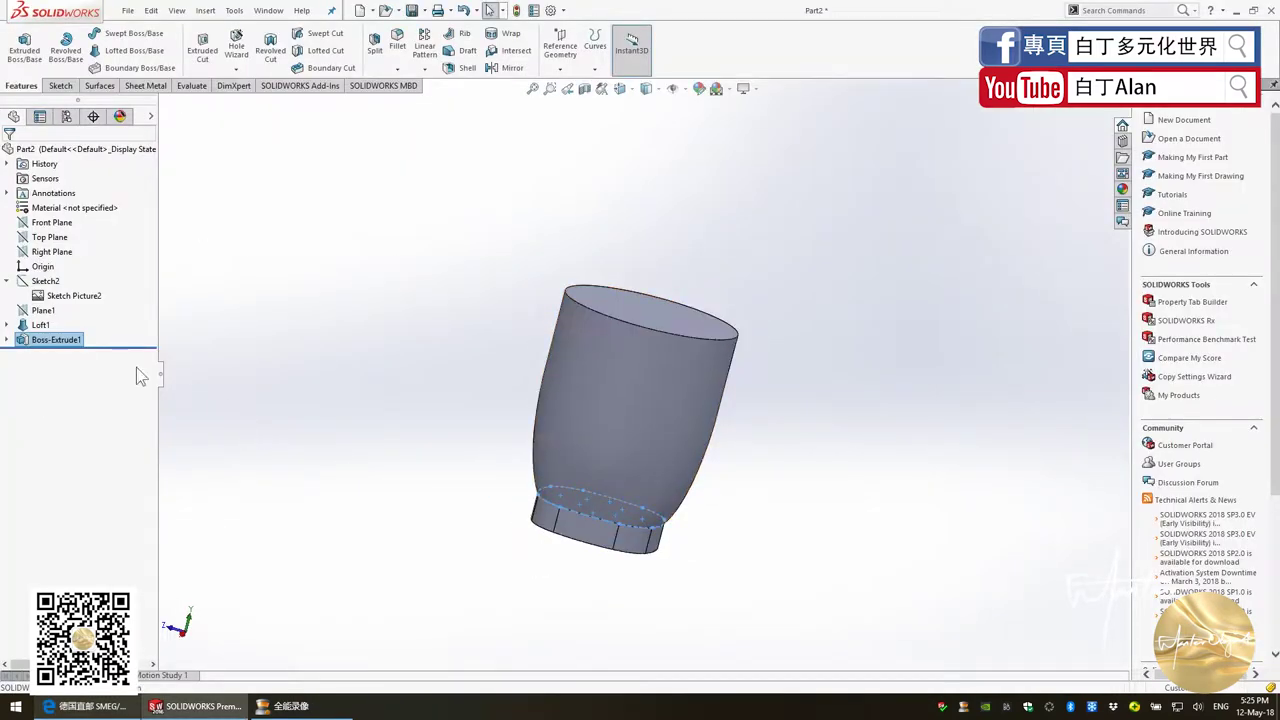
Edit Boss-Extrude1 to uncheck Merge result, keeping the collar a separate body
right_click(50, 343)
click(60, 300)
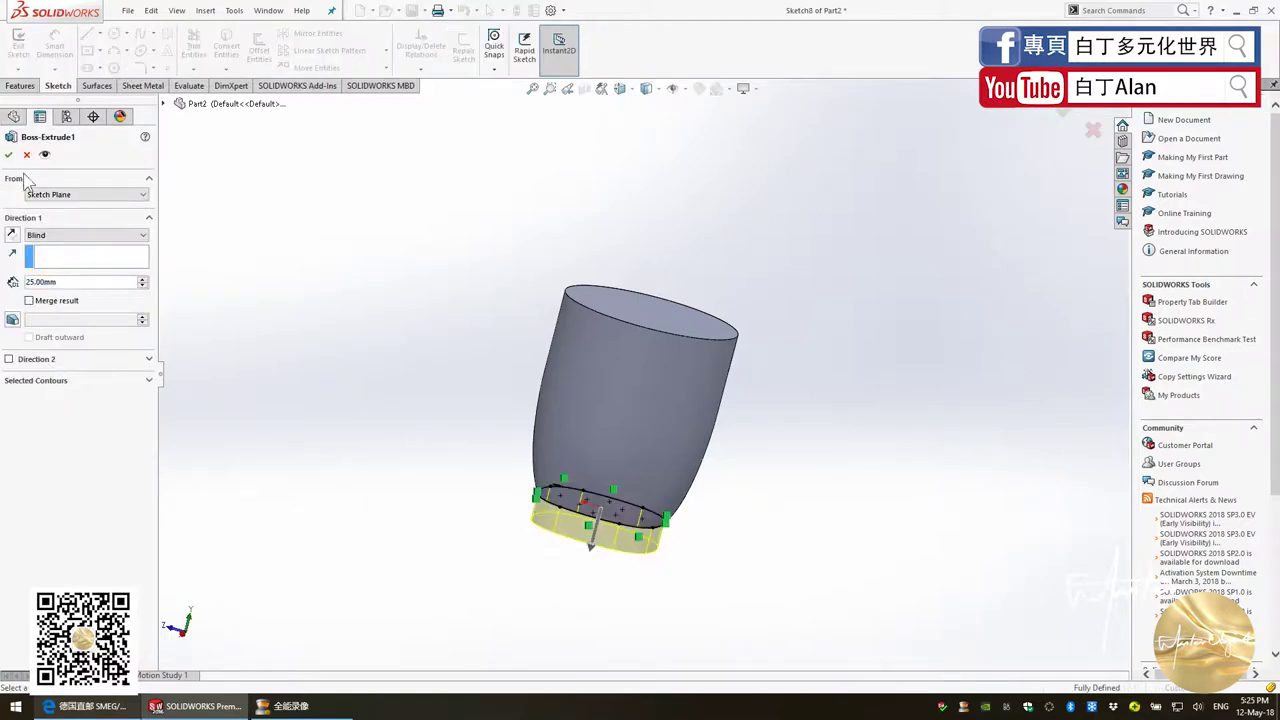
click(9, 155)
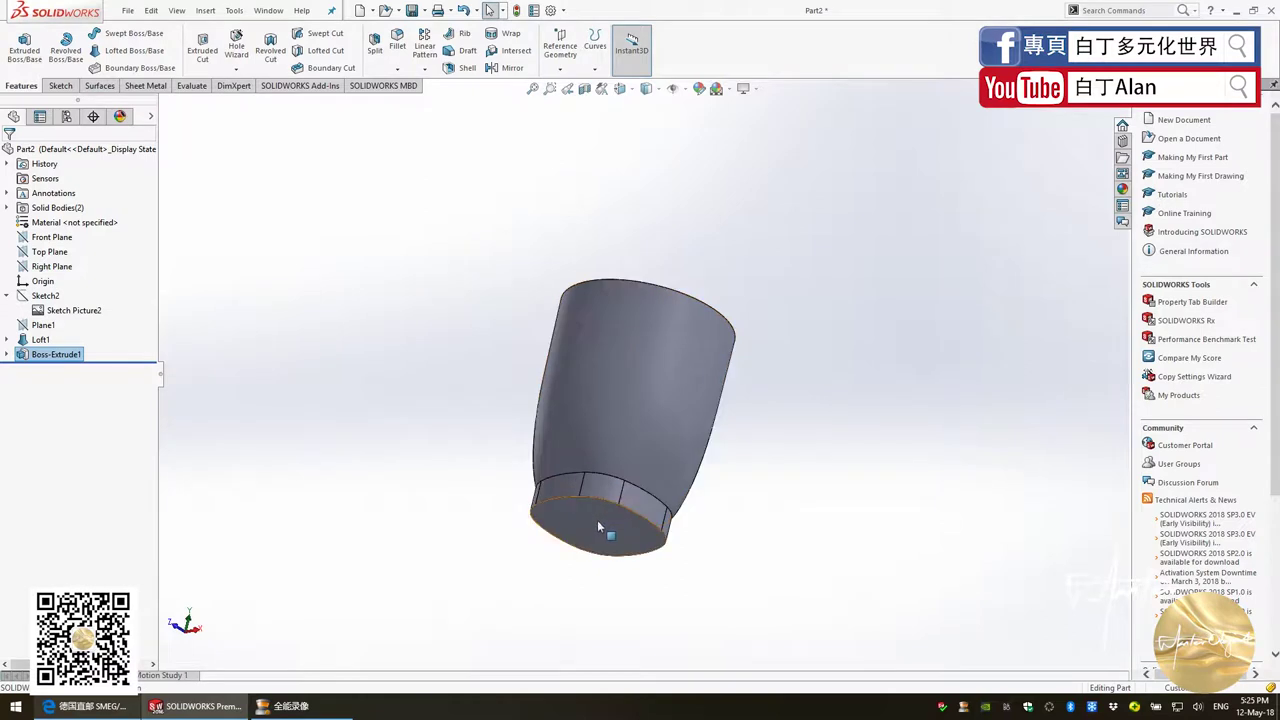
Shell the collar to a 2 mm wall with its bottom face removed
click(597, 520)
click(414, 295)
click(564, 526)
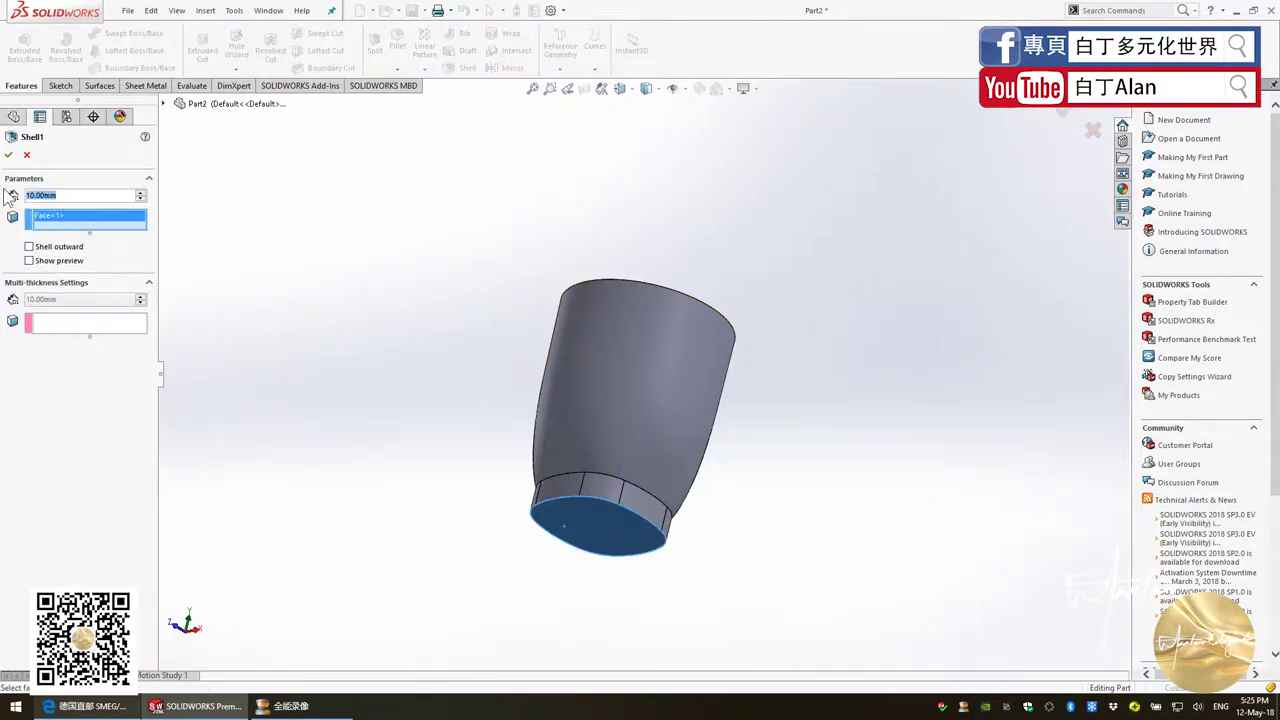
text(2)
key(Return)
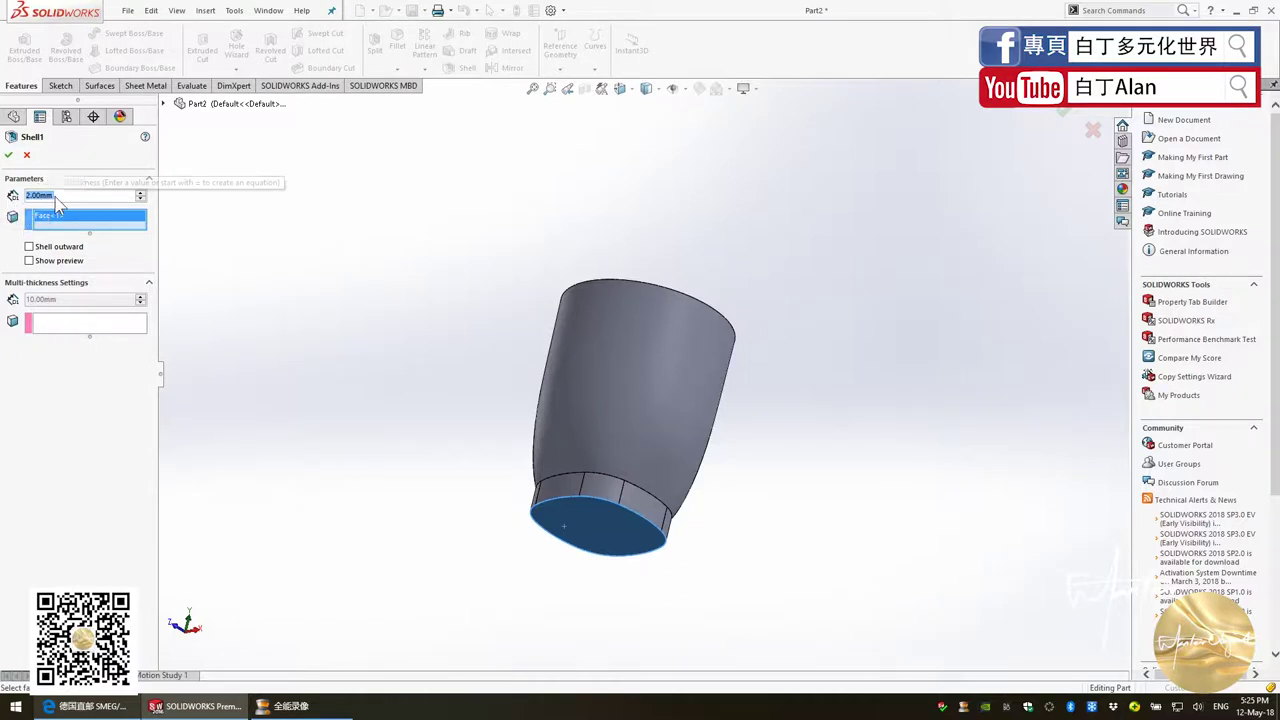
key(Return)
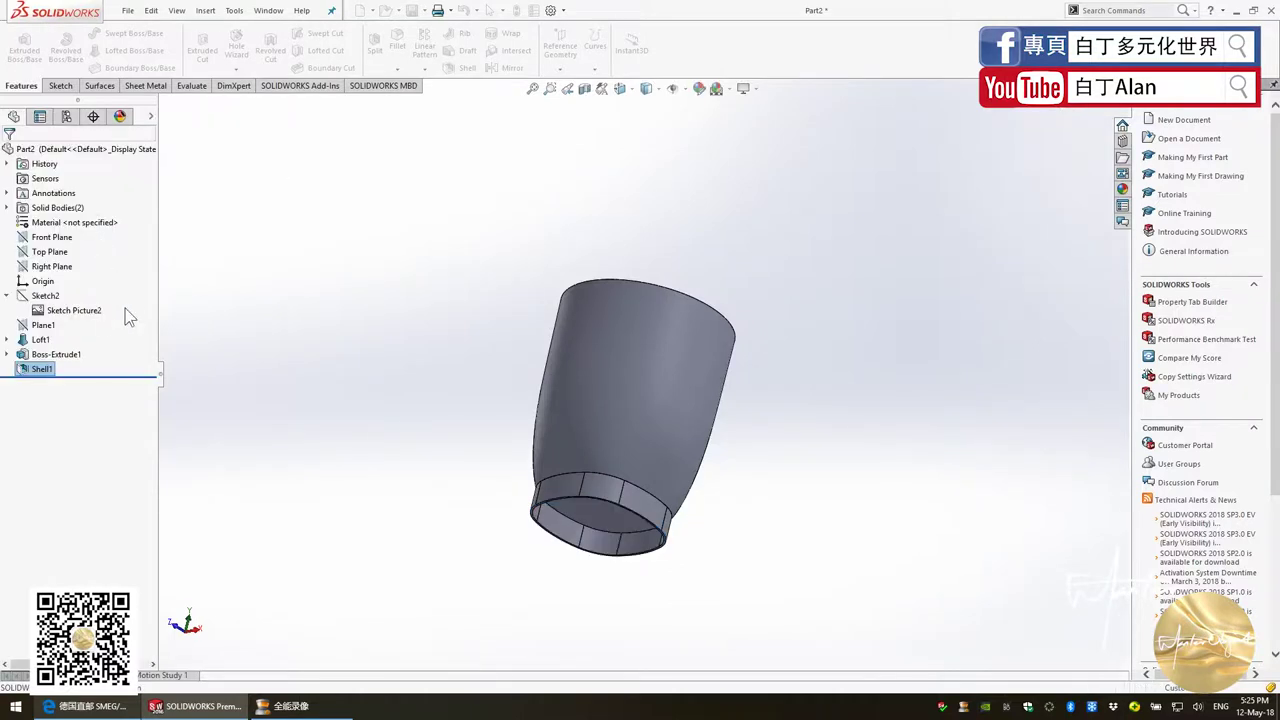
Start a new sketch on the Front Plane, viewed normal to it
mouse_move(586, 557)
middle_down()
mouse_move(574, 600)
mouse_move(615, 527)
middle_up()
click(615, 527)
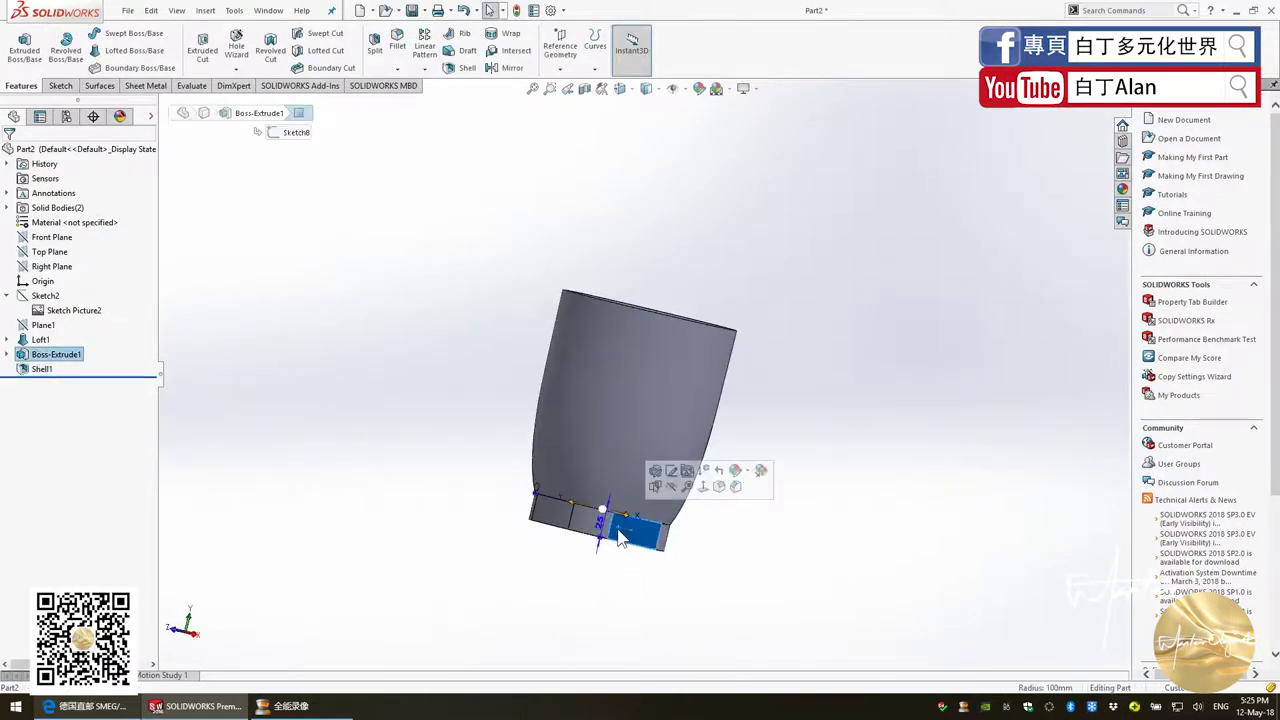
click(50, 251)
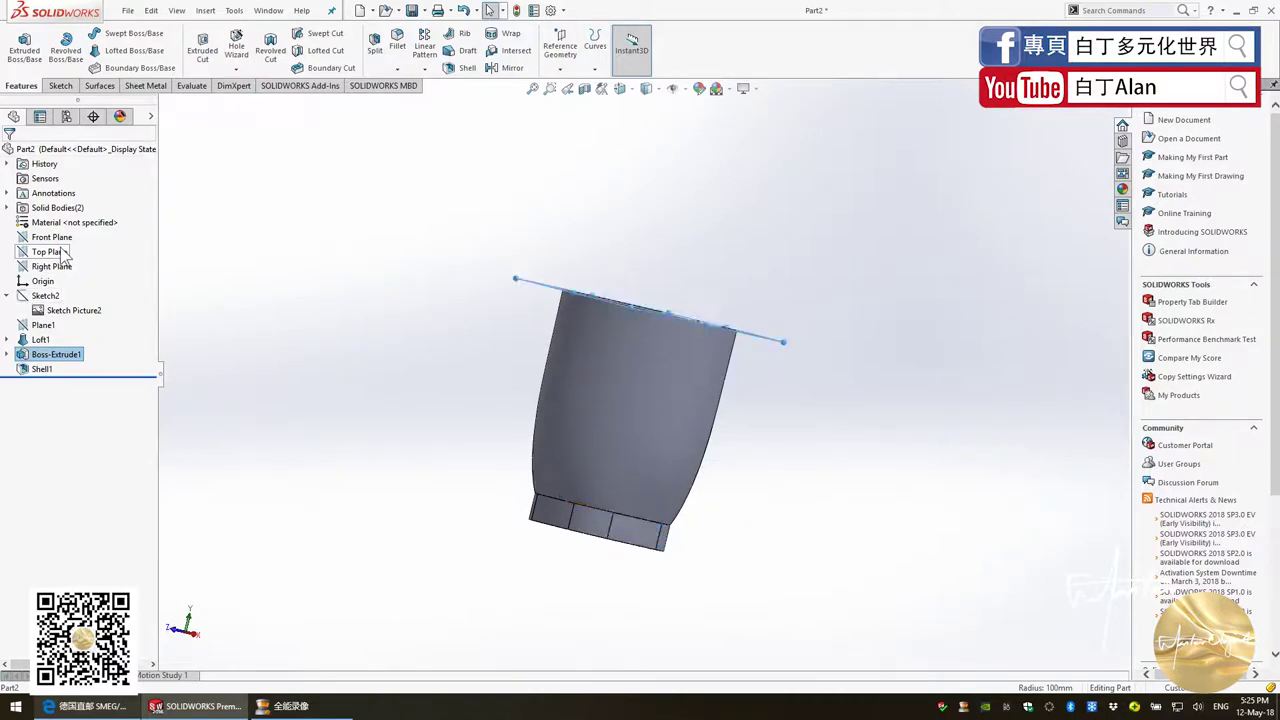
middle_drag(380, 449, 380, 520)
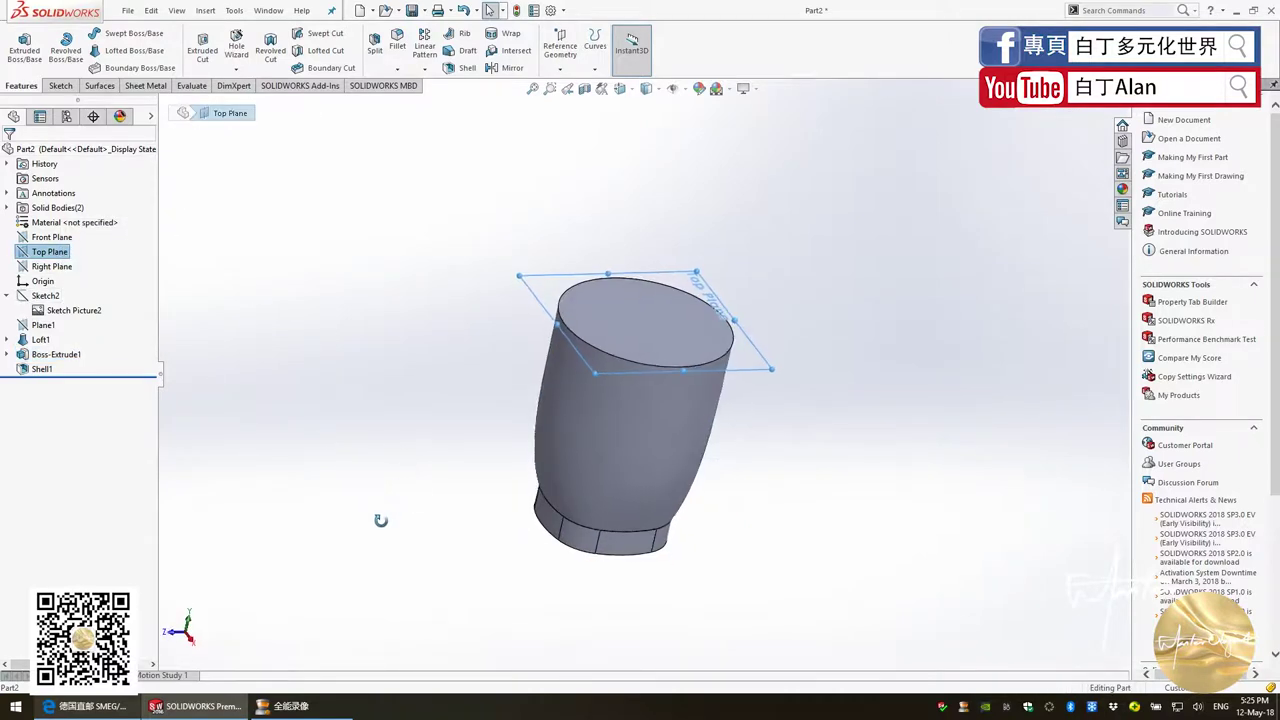
click(58, 238)
key(ctrl+8)
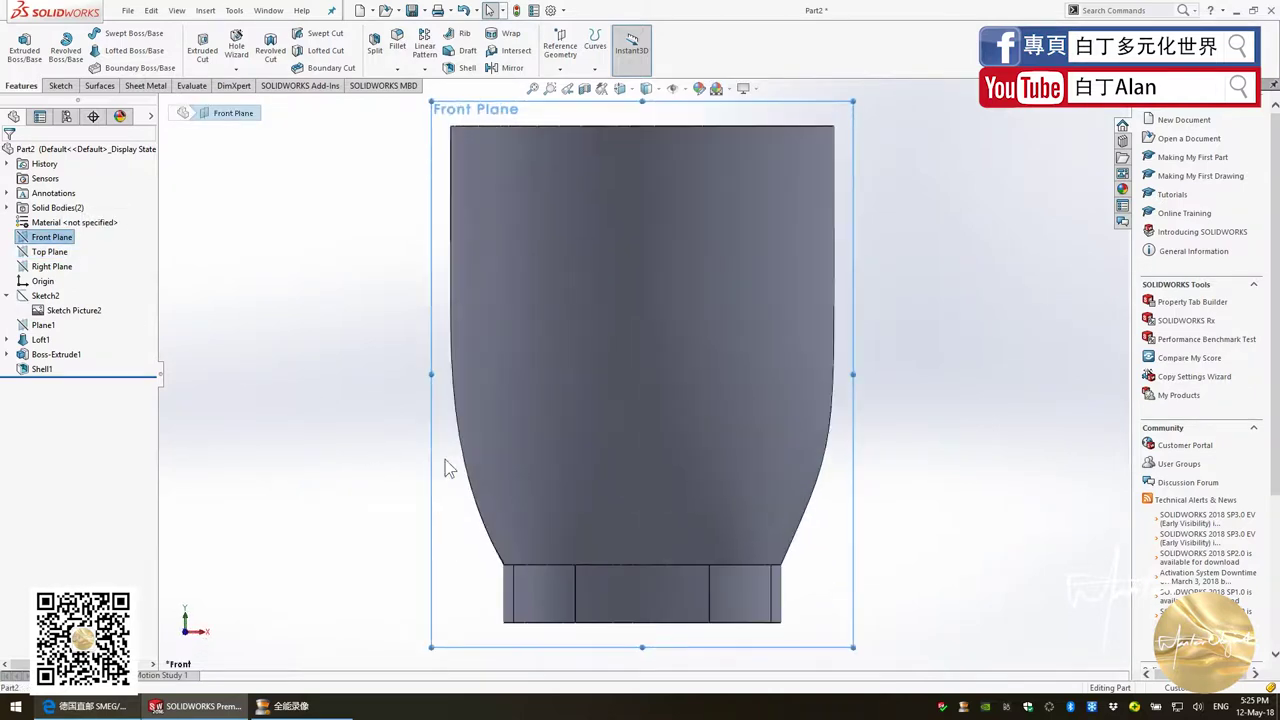
click(60, 86)
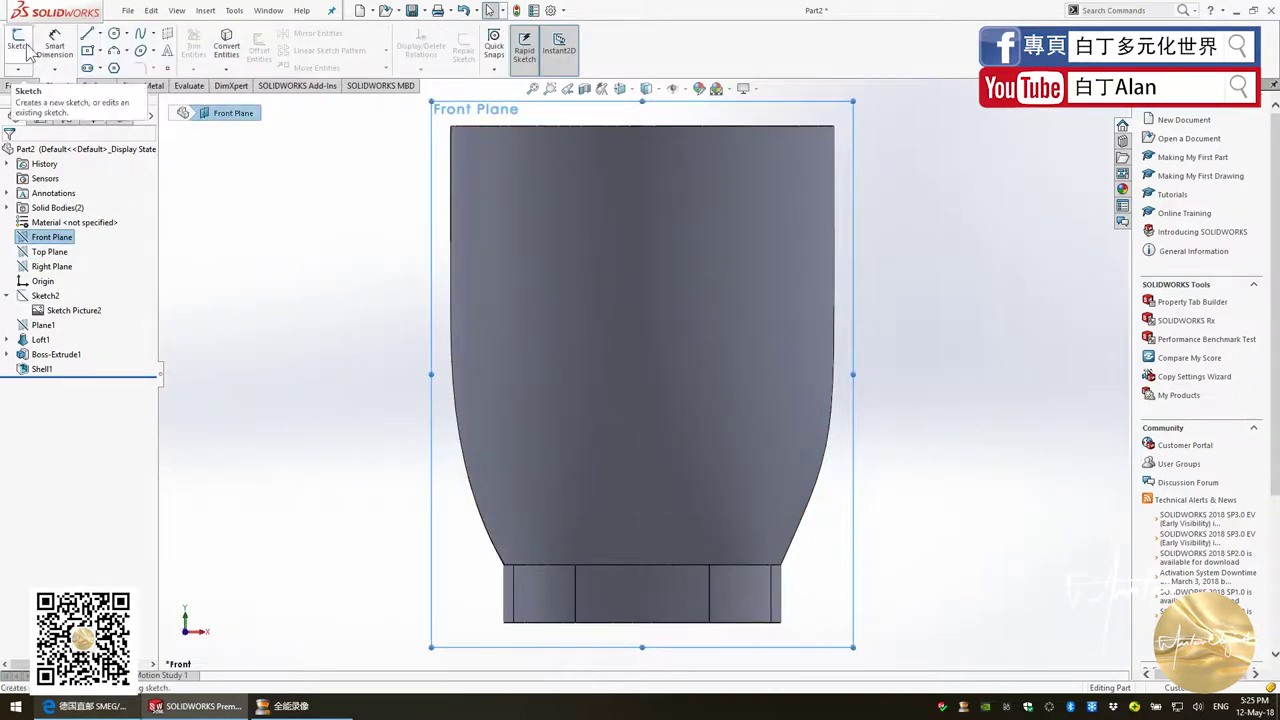
click(87, 51)
Check the SMEG reference and draw the slanted left side up onto the lower band
click(87, 33)
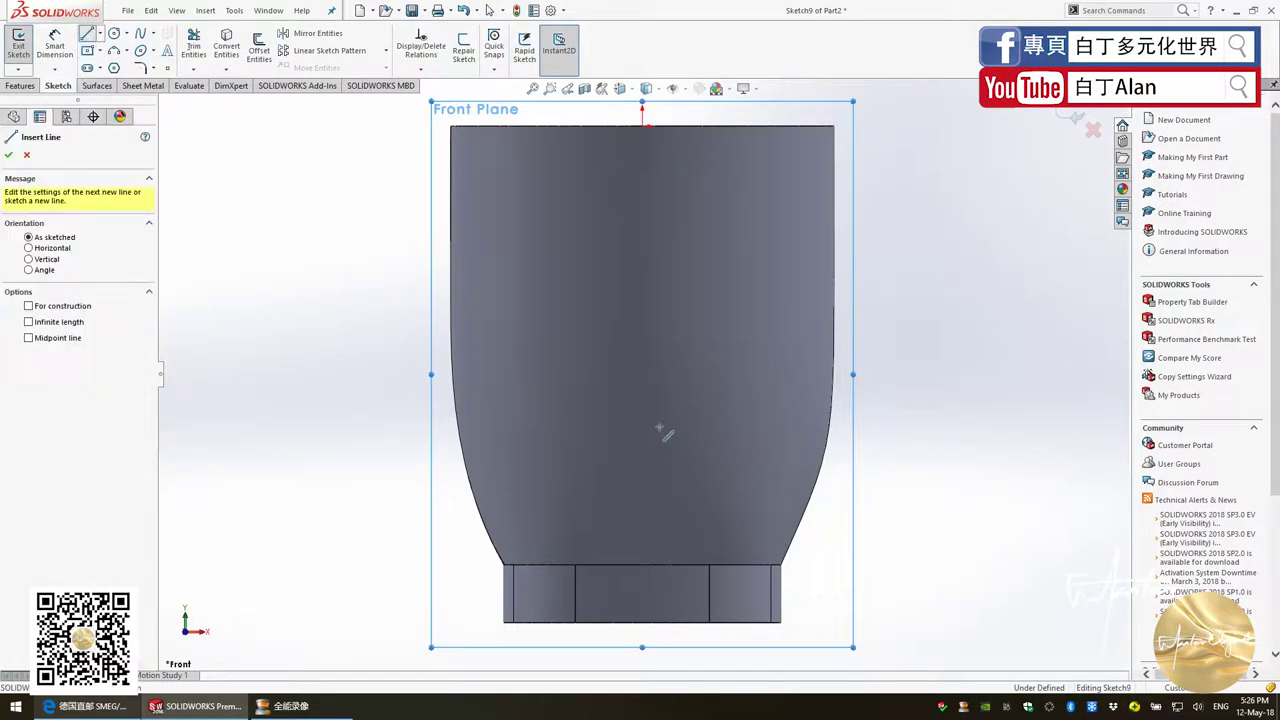
key(alt+Tab)
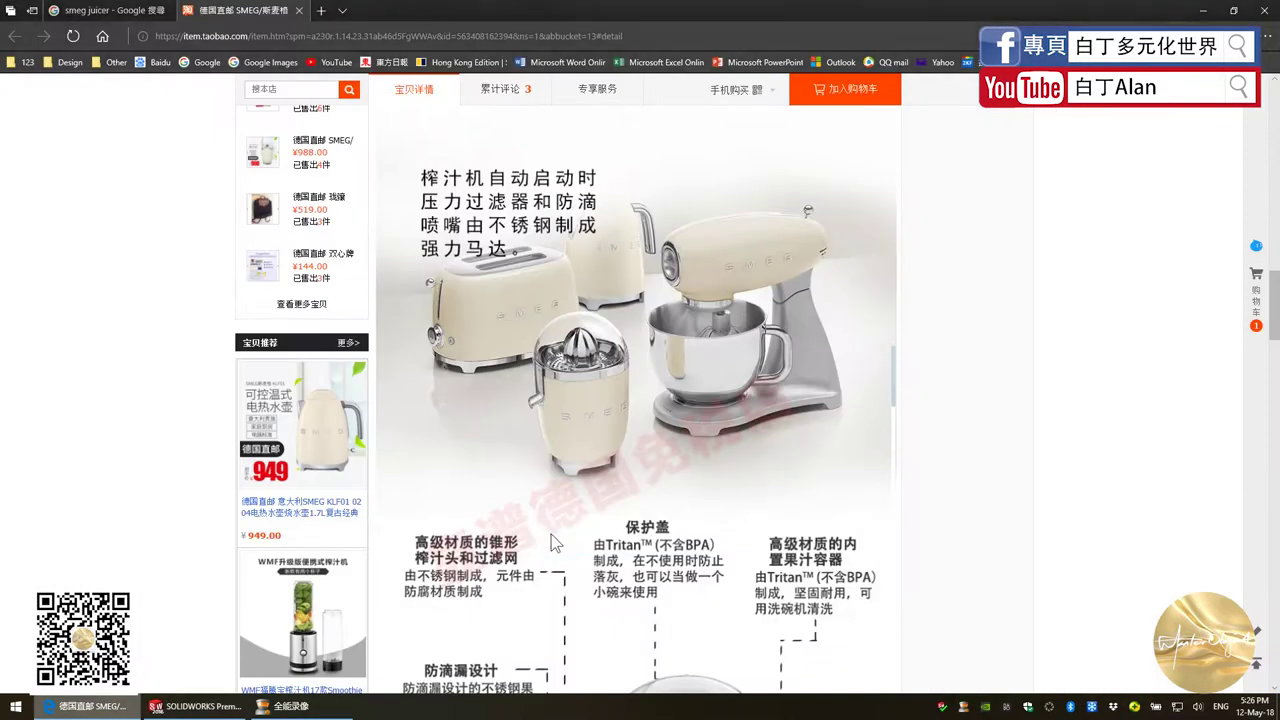
key(alt+Tab)
scroll(571, 540, down, 2)
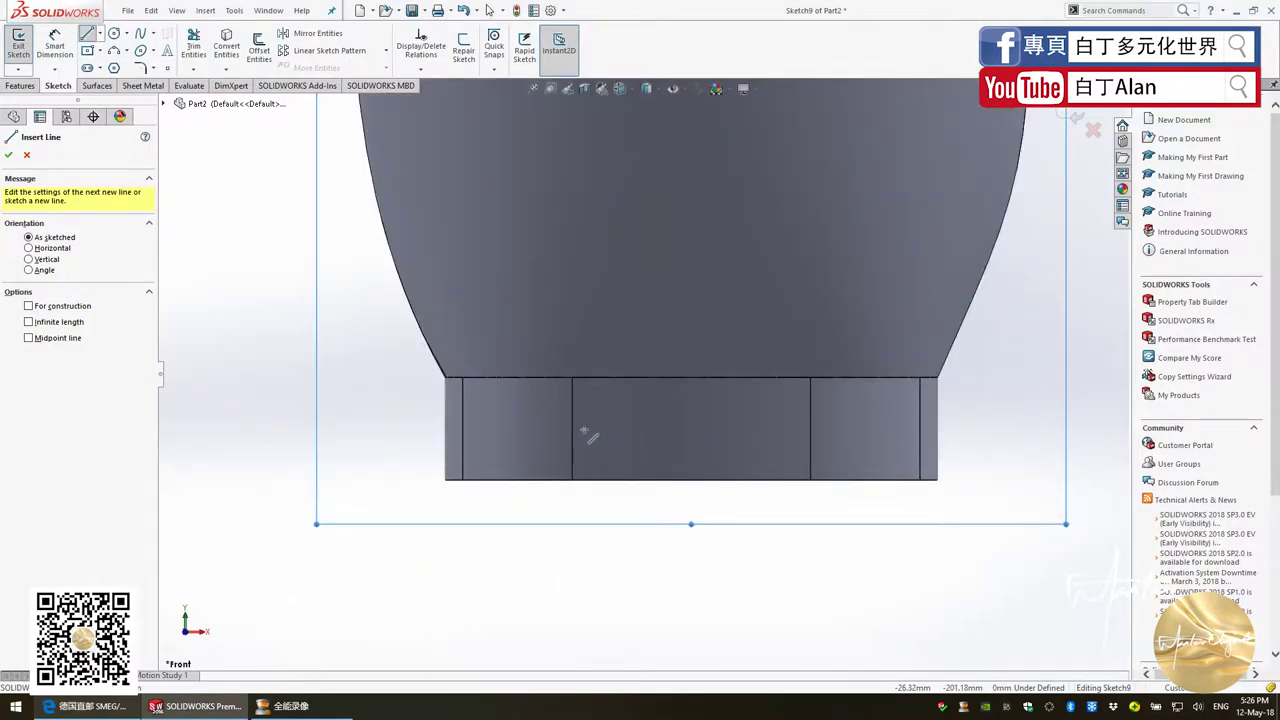
key(alt+Tab)
key(alt+Tab)
click(560, 491)
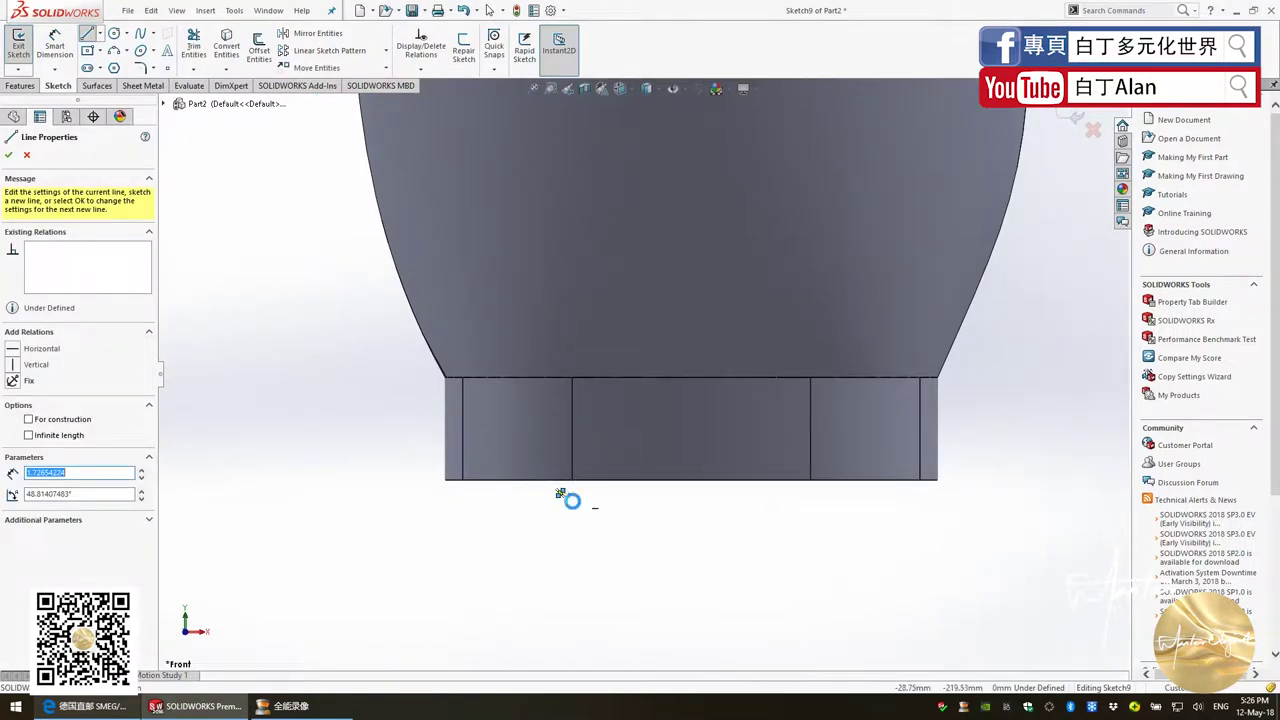
key(Escape)
mouse_move(562, 489)
mouse_down()
mouse_move(592, 437)
mouse_move(587, 418)
mouse_up()
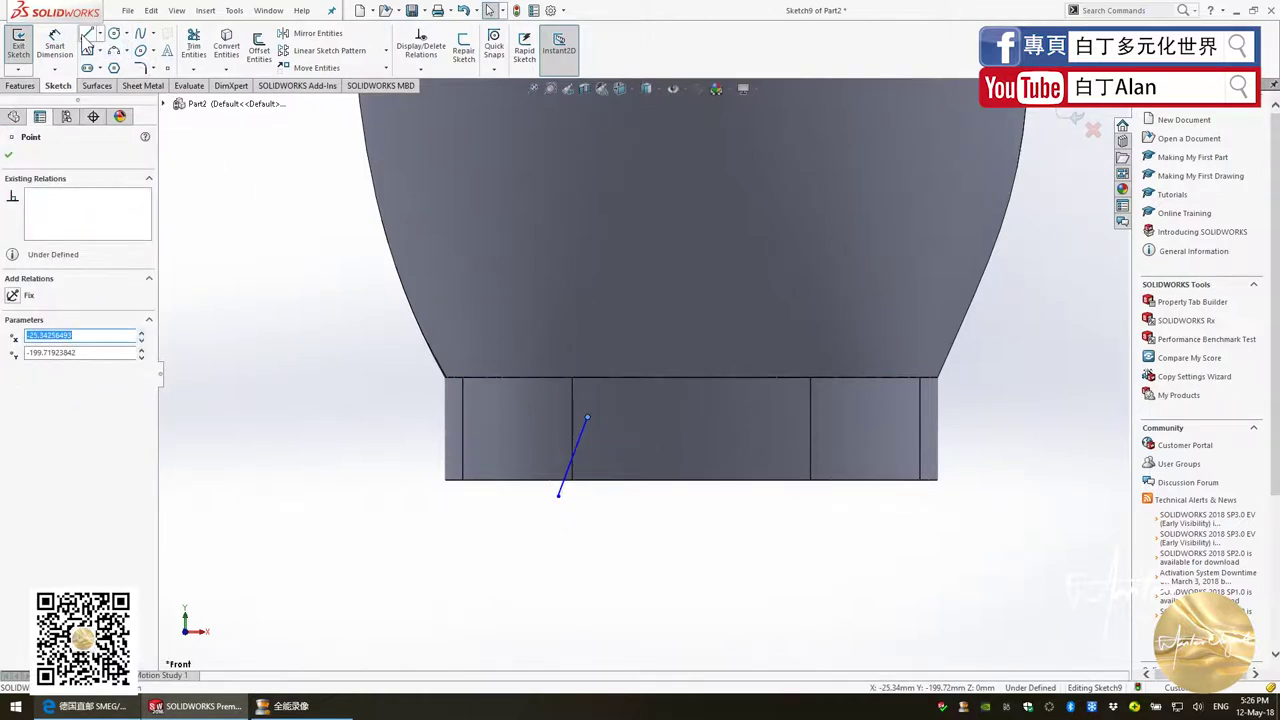
Draw the horizontal top and bottom lines and the right side to close the trapezoid
click(88, 36)
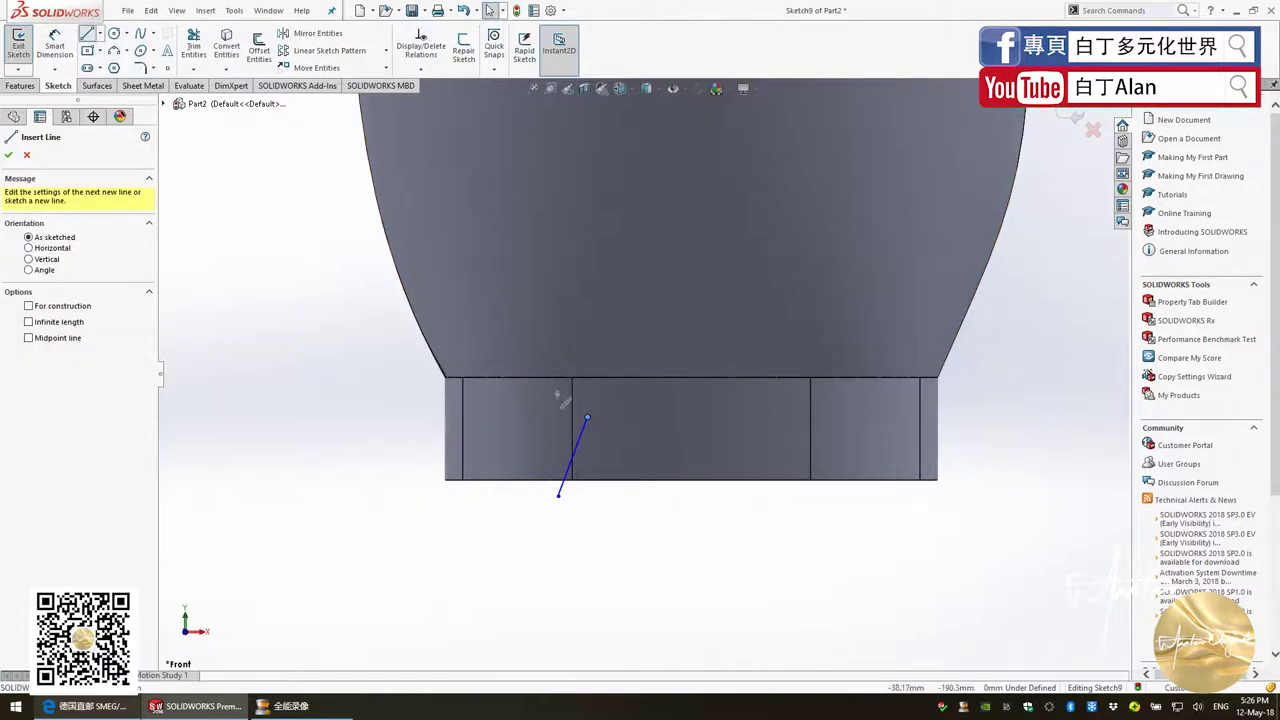
click(587, 418)
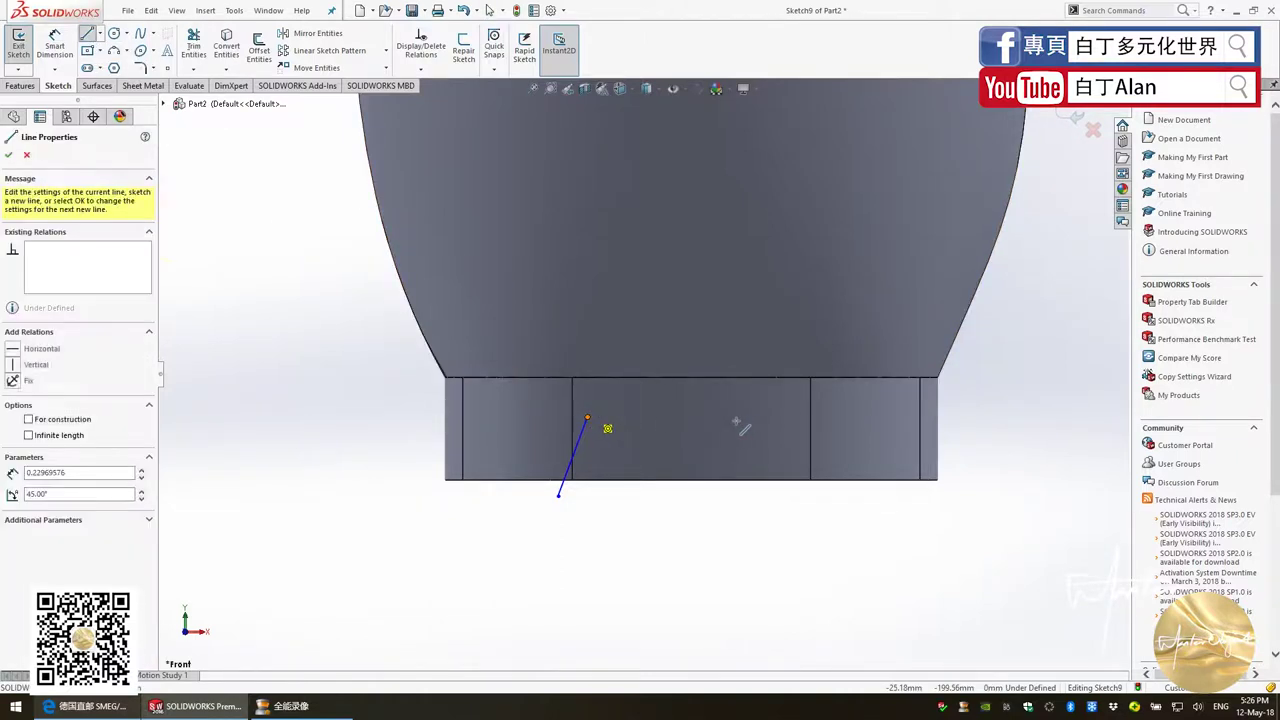
click(775, 417)
key(Escape)
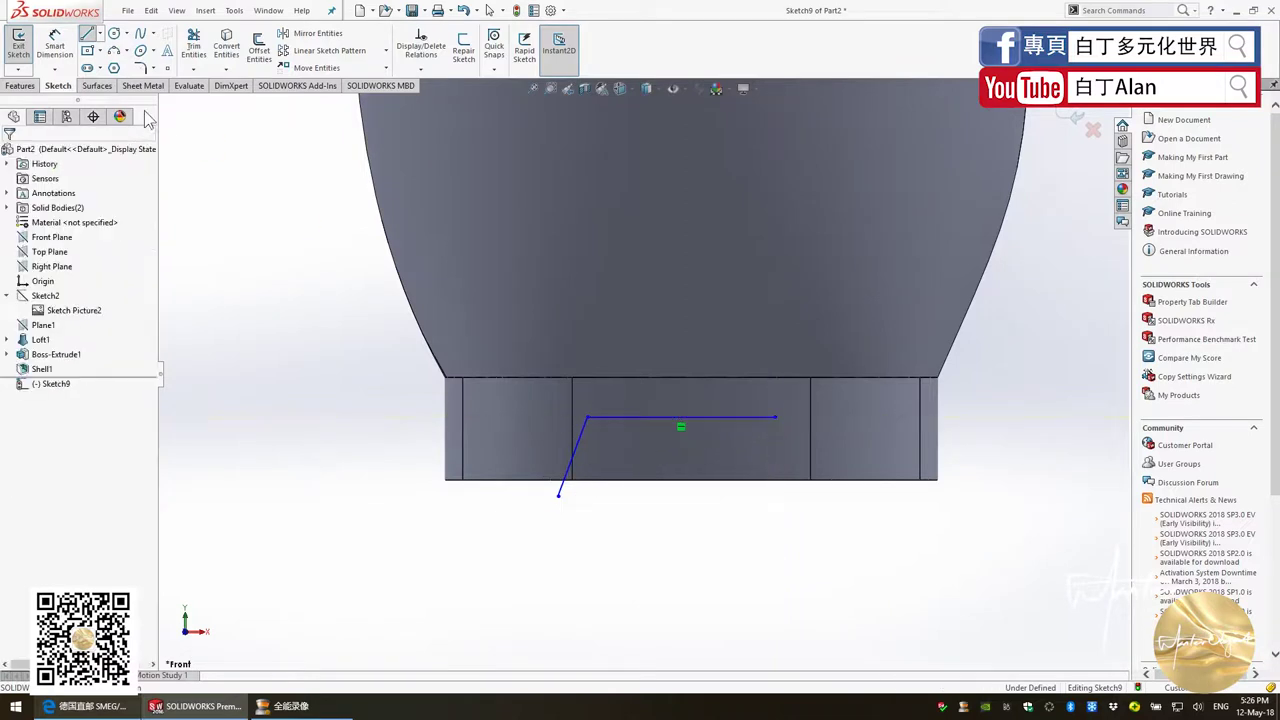
click(559, 495)
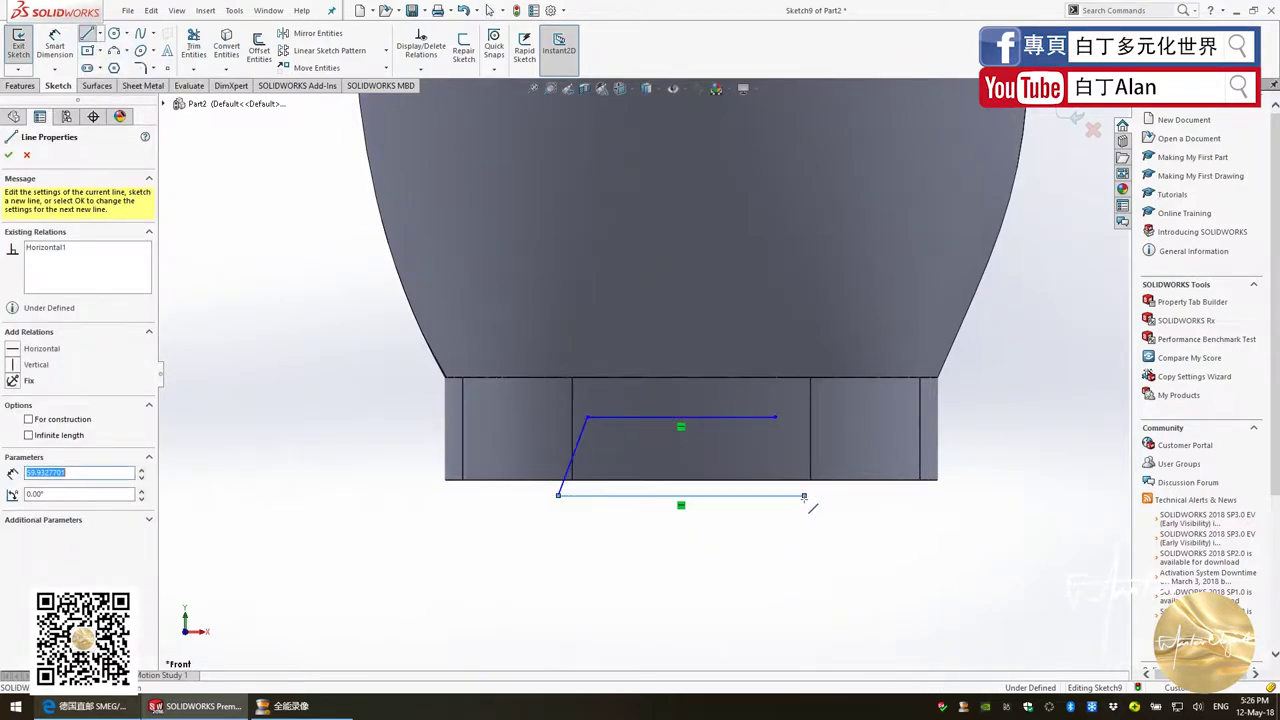
click(803, 495)
click(775, 417)
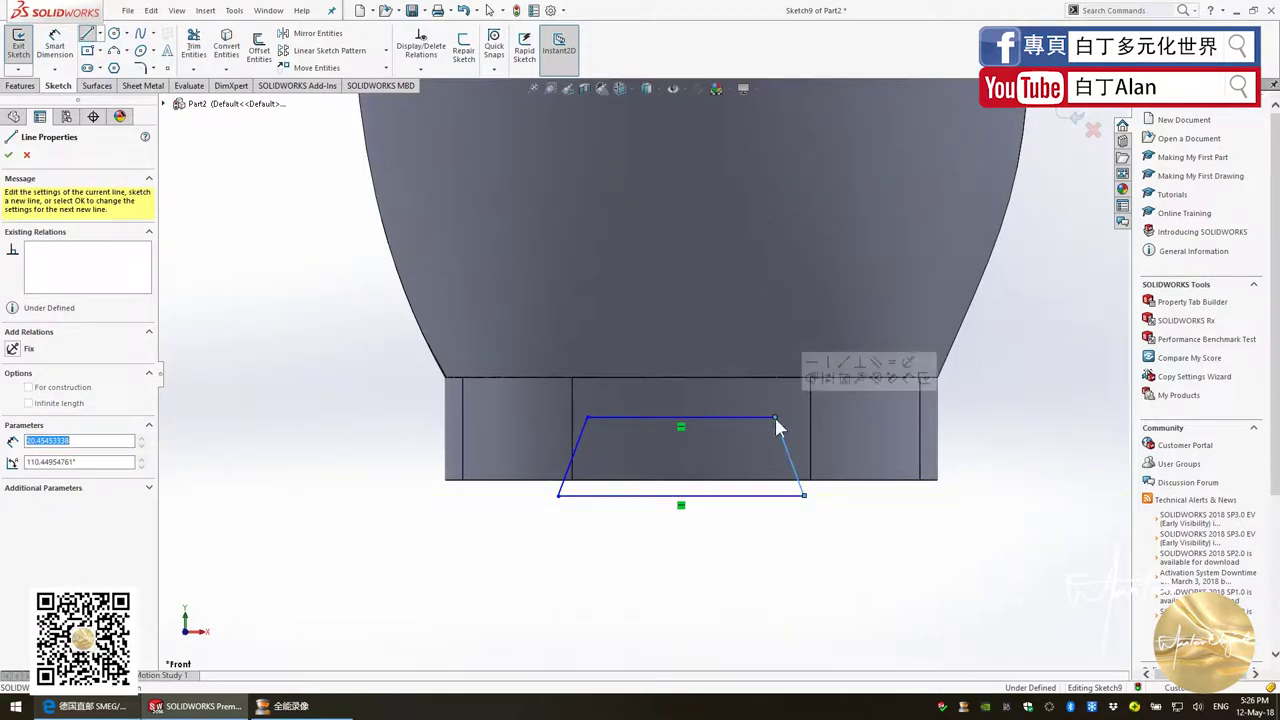
key(Escape)
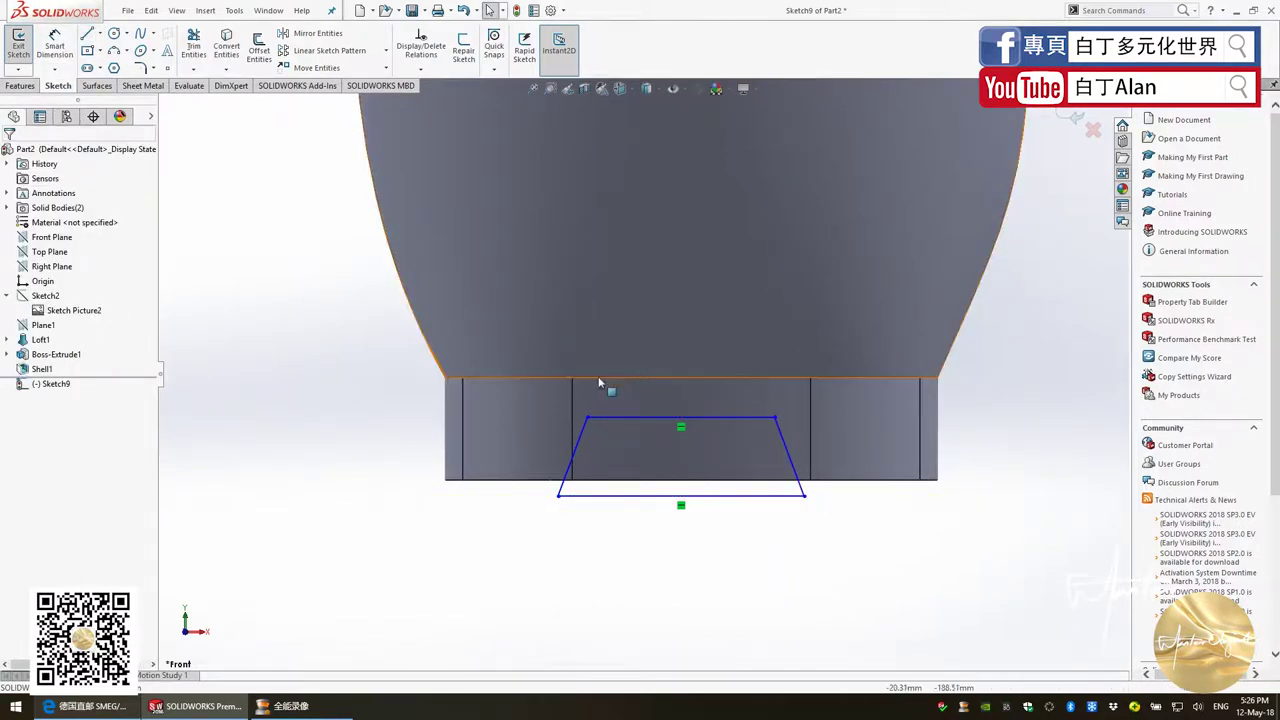
Make the trapezoid's top-right corner coincident with the right panel edge after Pierce fails
click(810, 440)
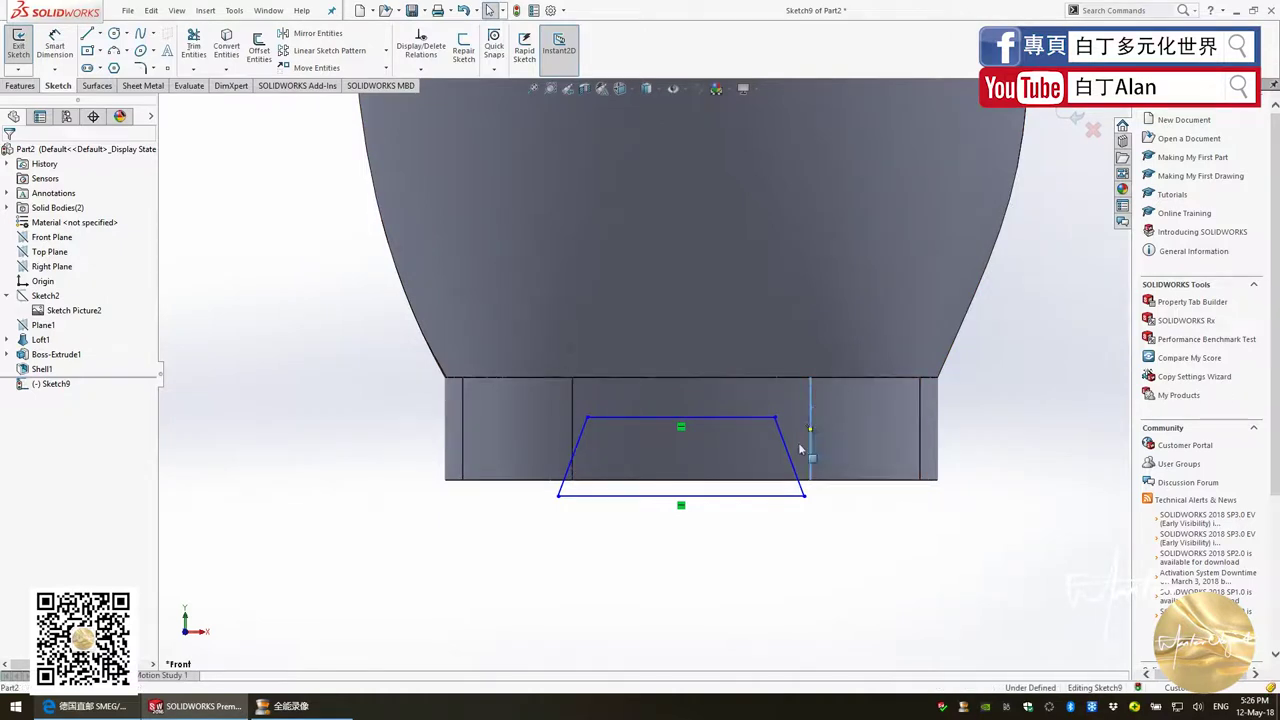
click(804, 495)
click(814, 528)
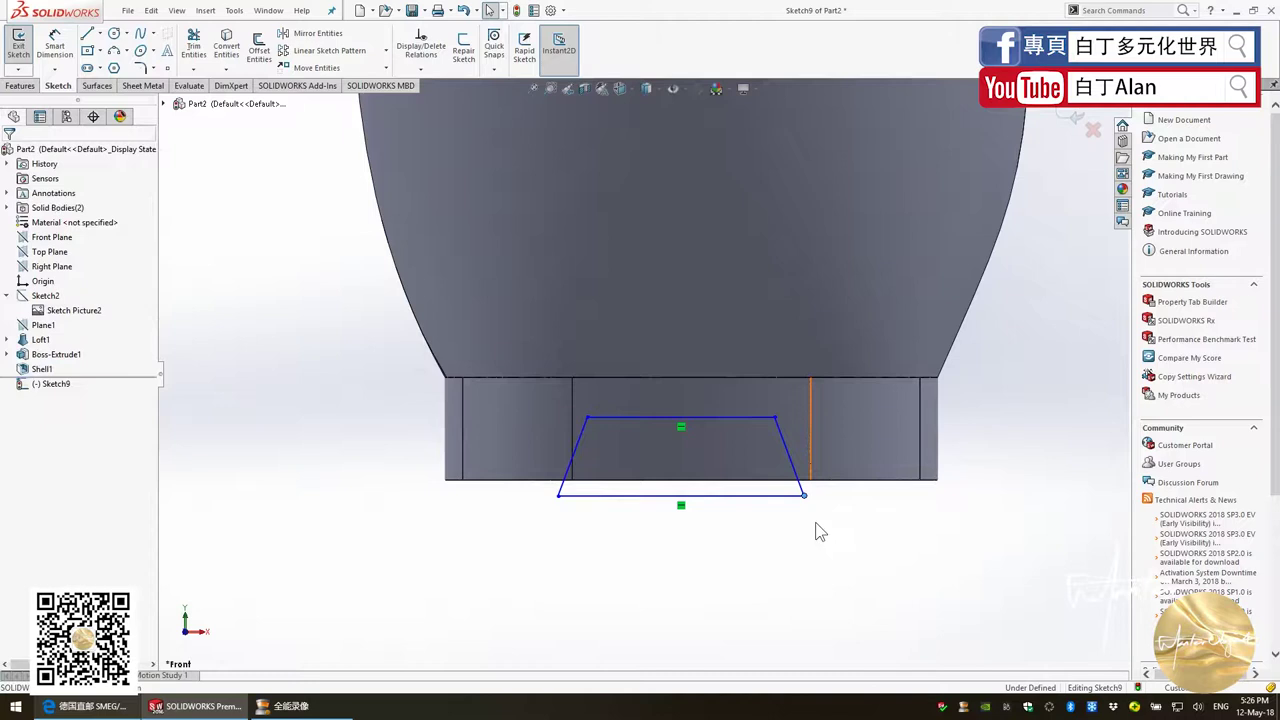
click(777, 417)
ctrl+click(809, 418)
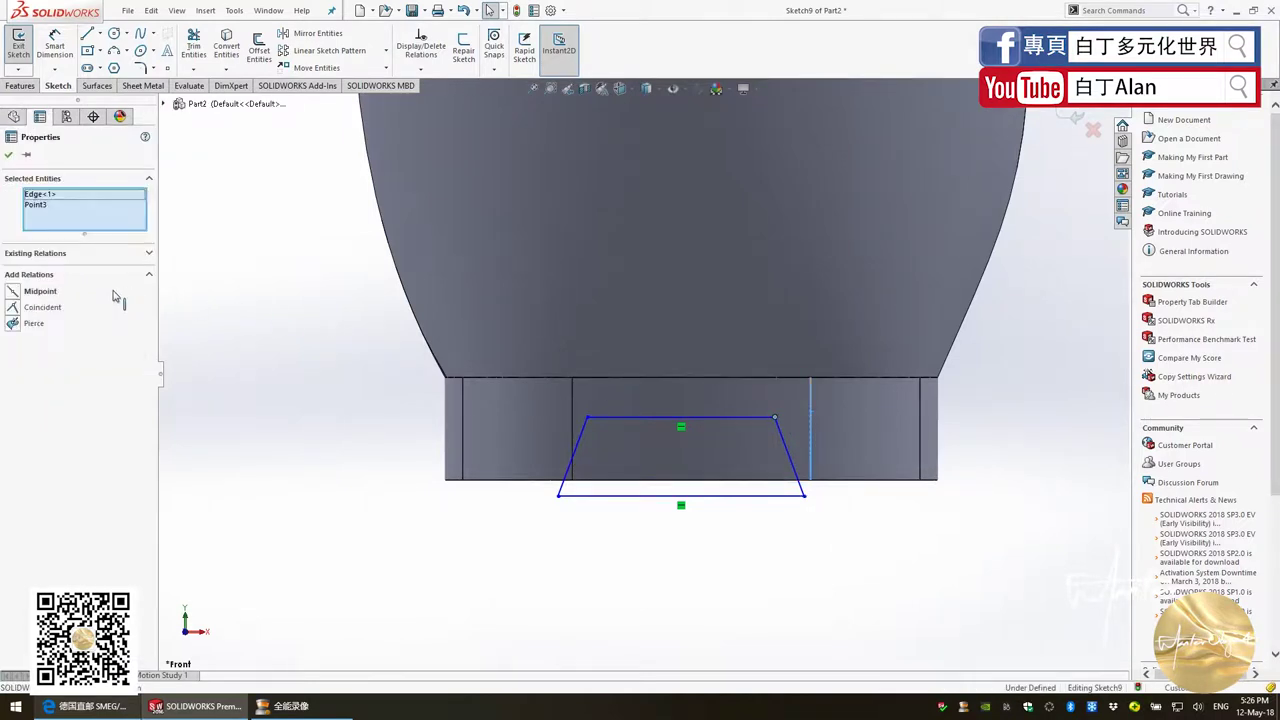
click(14, 322)
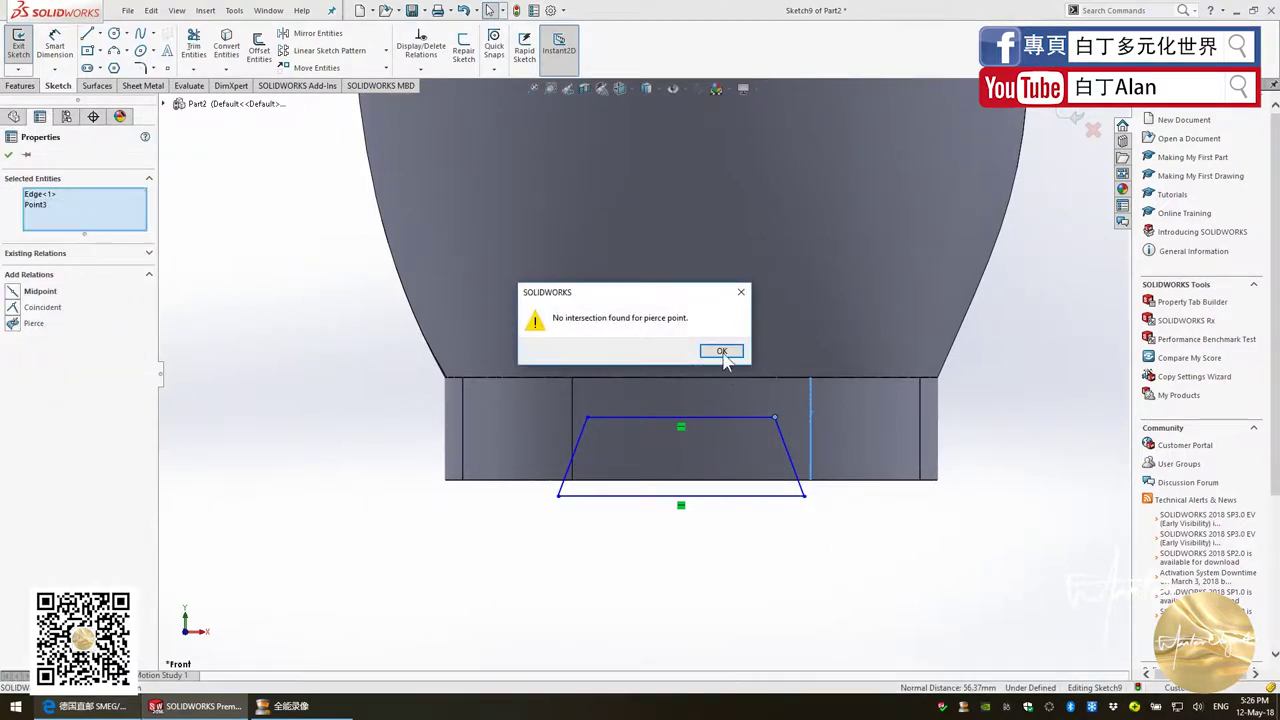
click(721, 352)
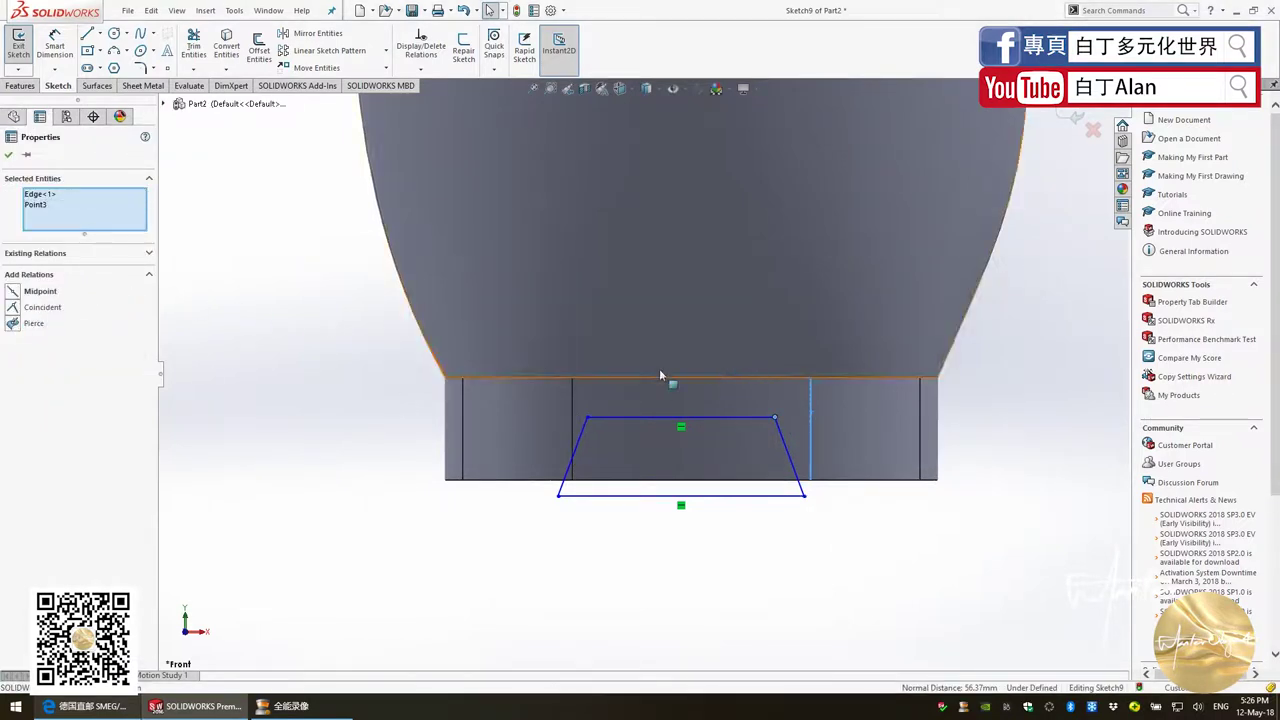
click(12, 307)
click(446, 600)
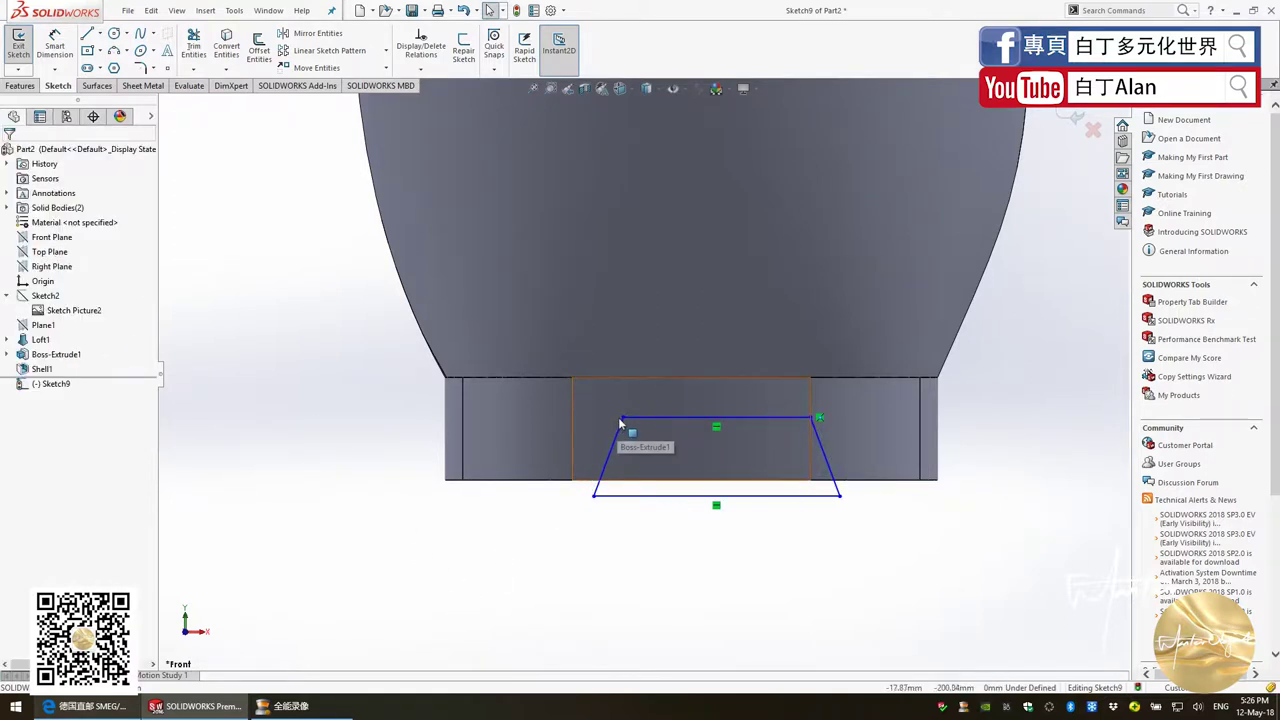
Make the top-left corner coincident with the left panel edge and pull the bottom-right corner outward
click(621, 417)
ctrl+click(572, 424)
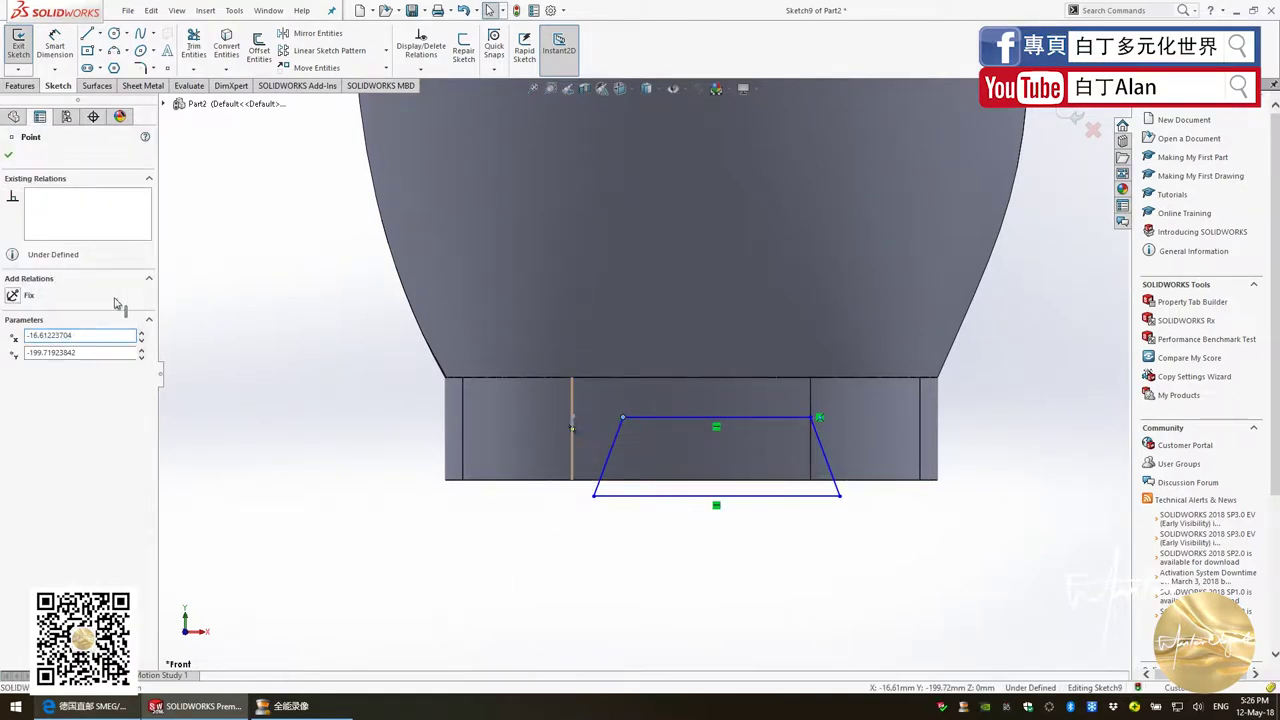
click(12, 307)
click(363, 531)
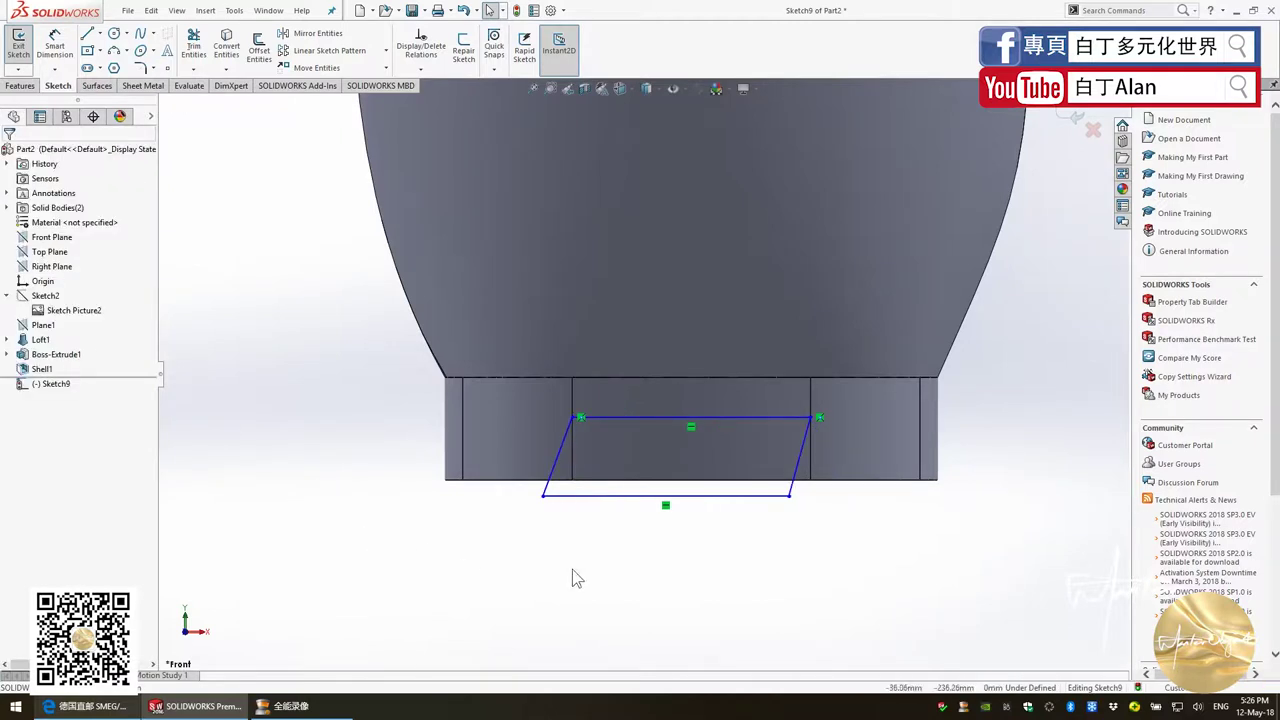
drag(793, 503, 842, 515)
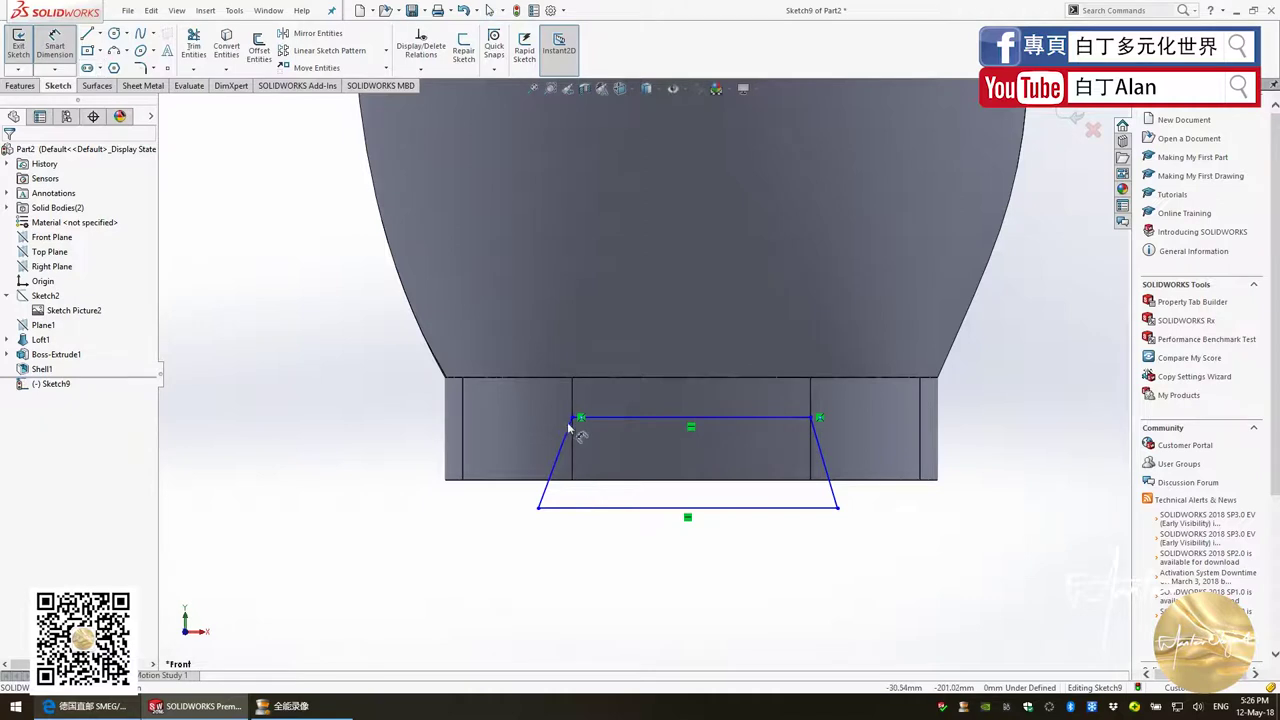
Dimension the top line's height above the body's bottom edge, entering 10 mm
click(612, 478)
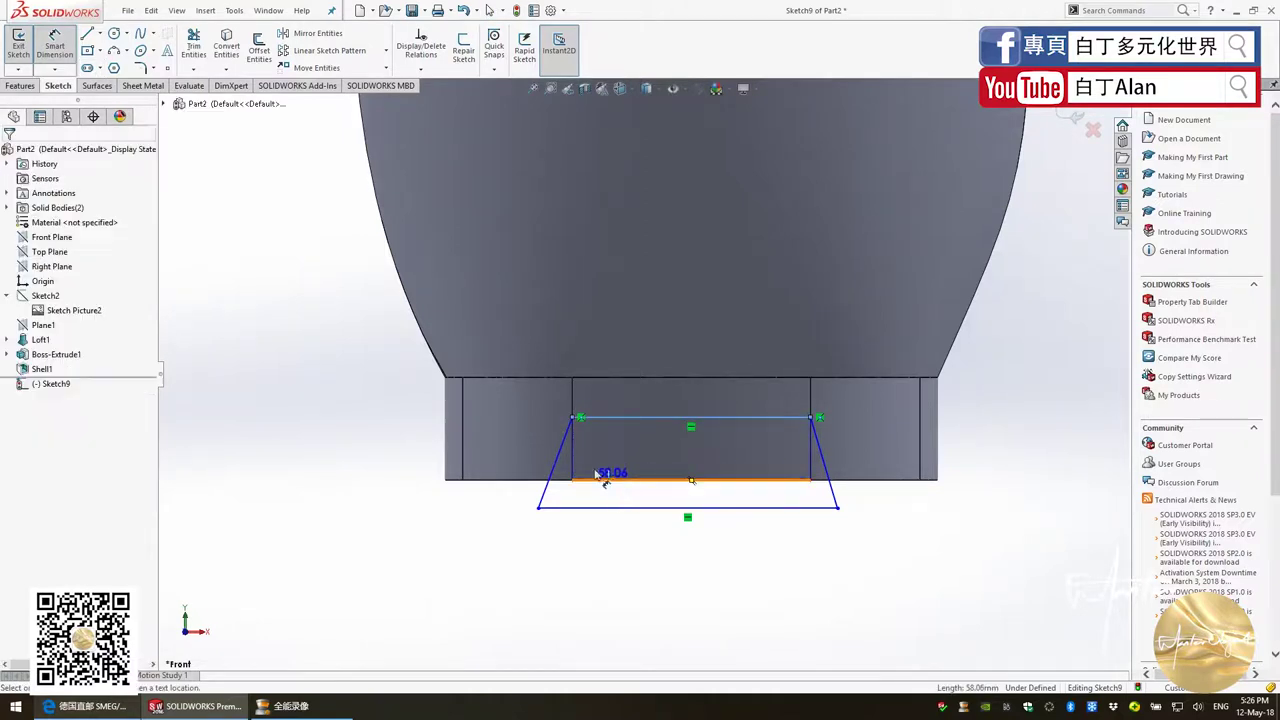
click(390, 440)
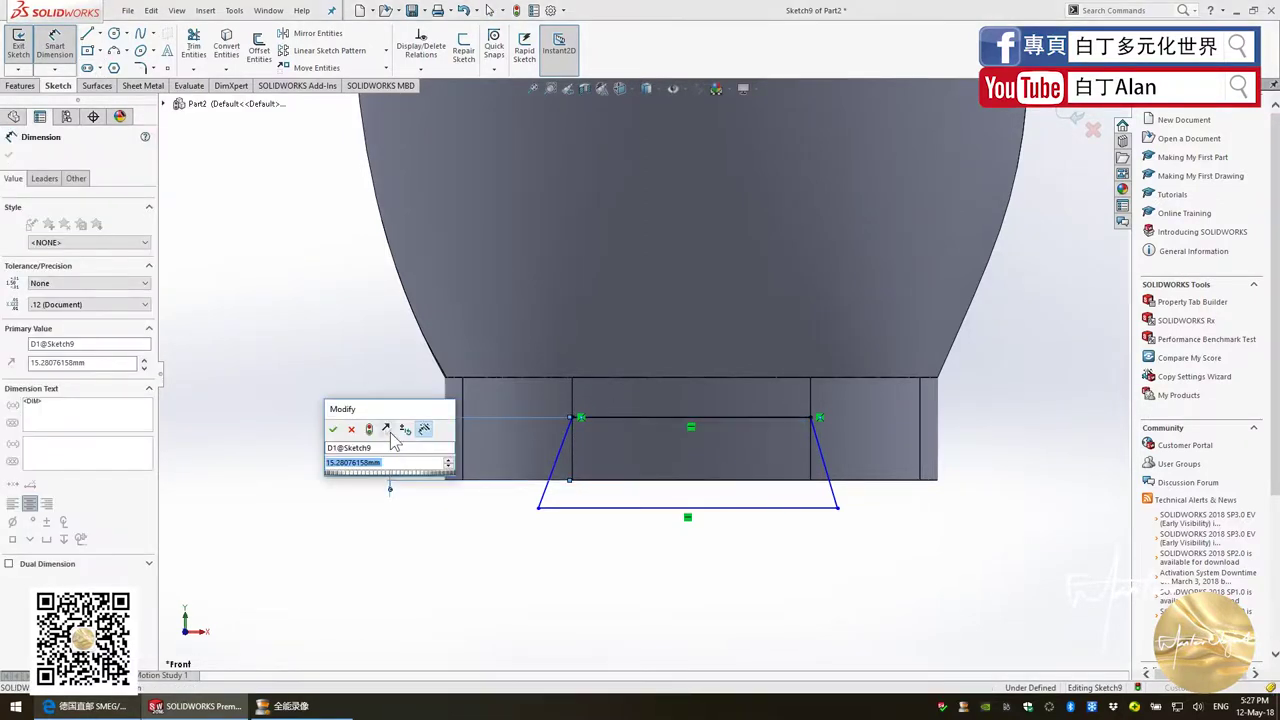
text(10)
key(Return)
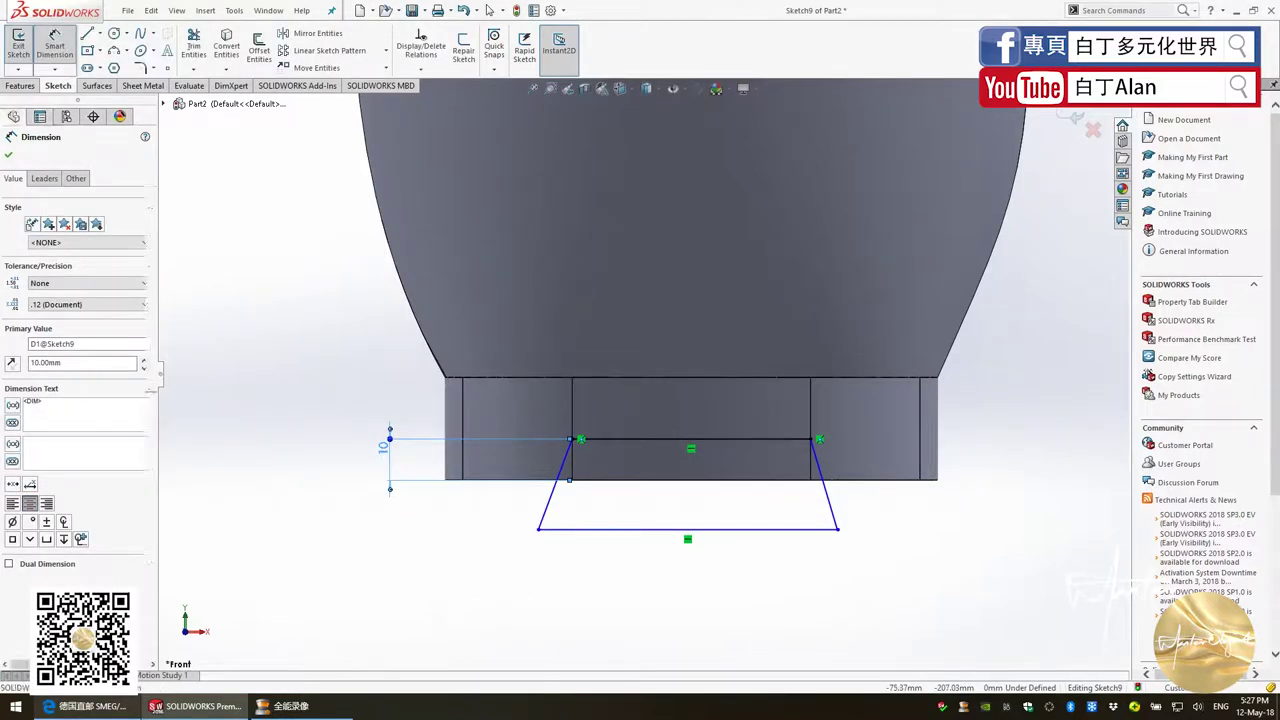
double_click(383, 446)
text(12)
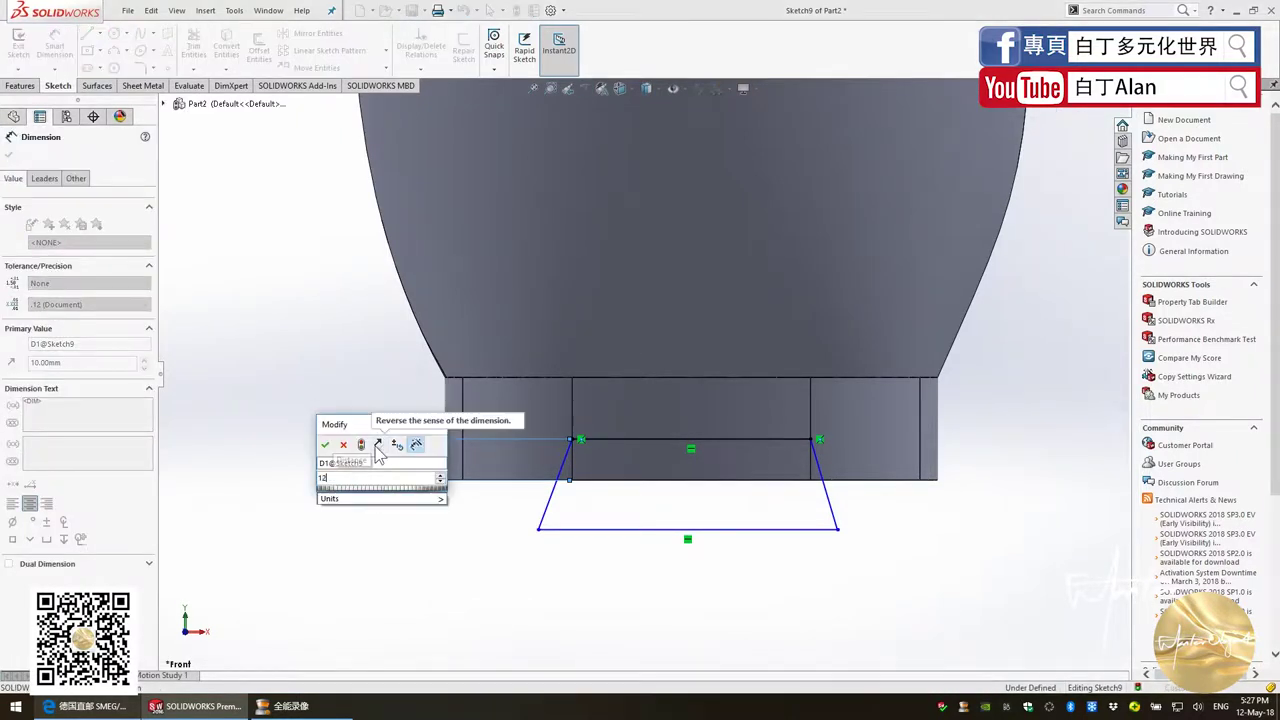
key(Return)
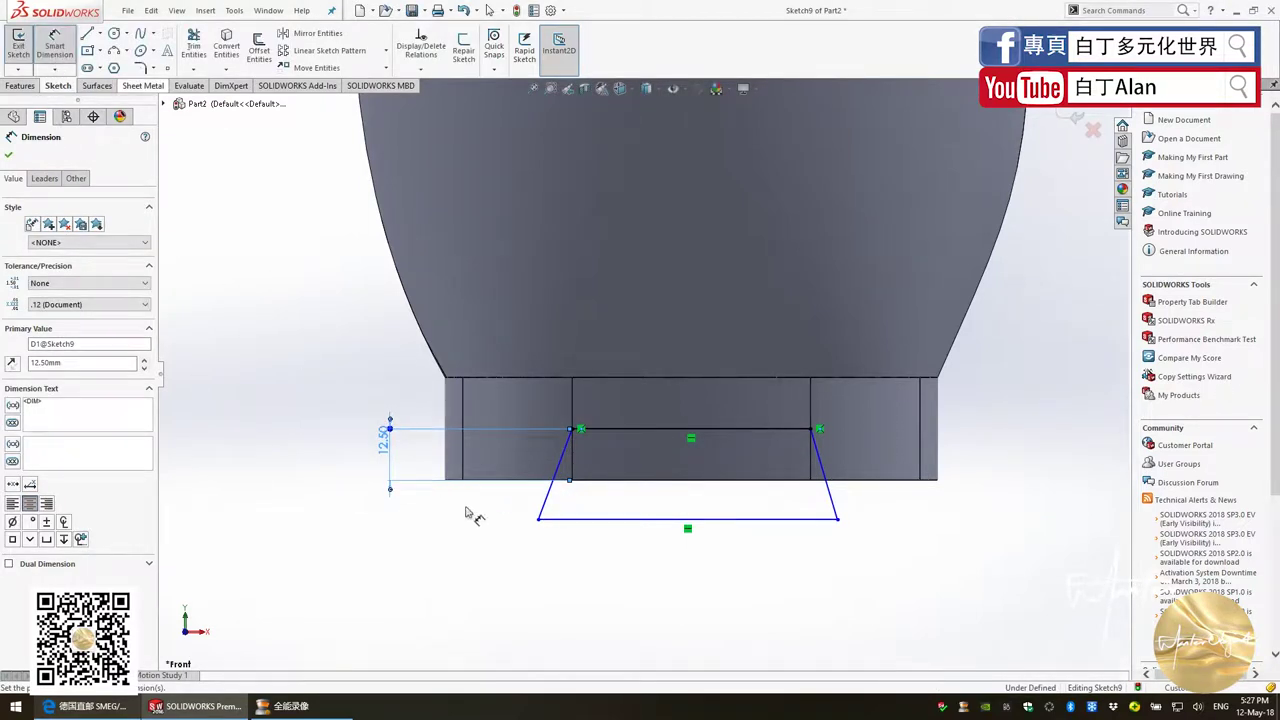
Add 70° angle dimensions between each slanted side and the bottom line
click(550, 520)
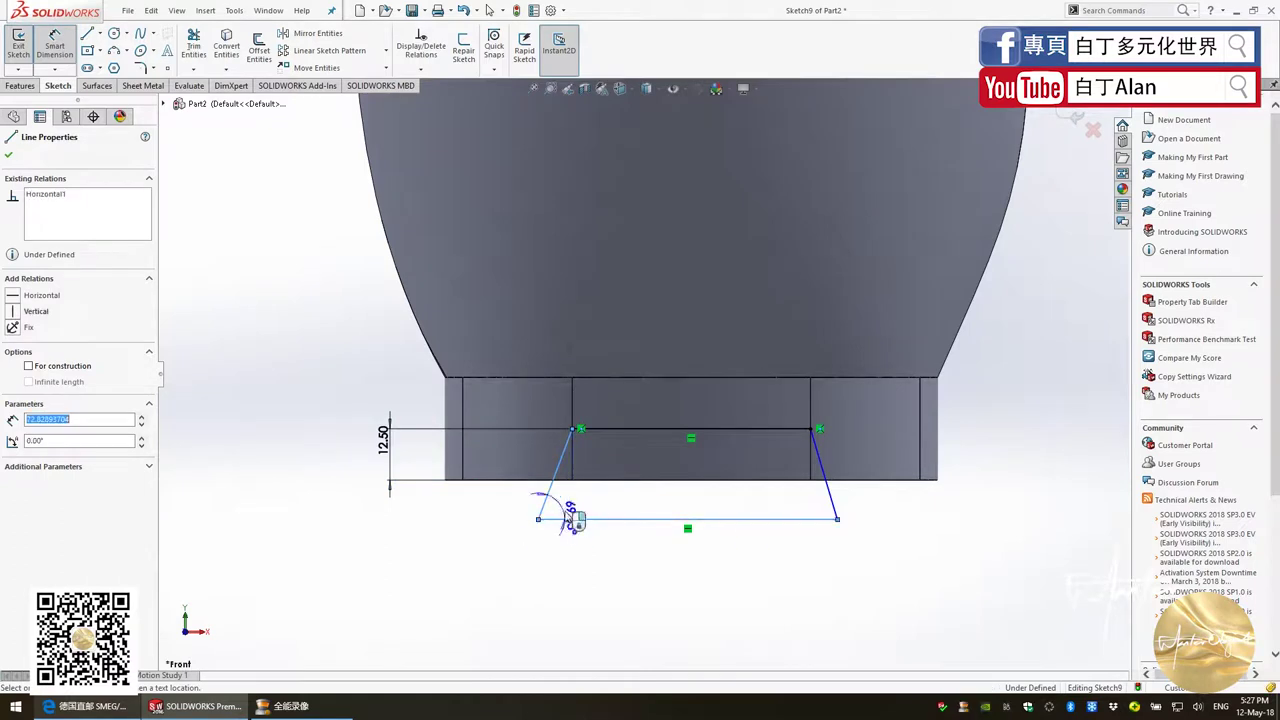
click(600, 492)
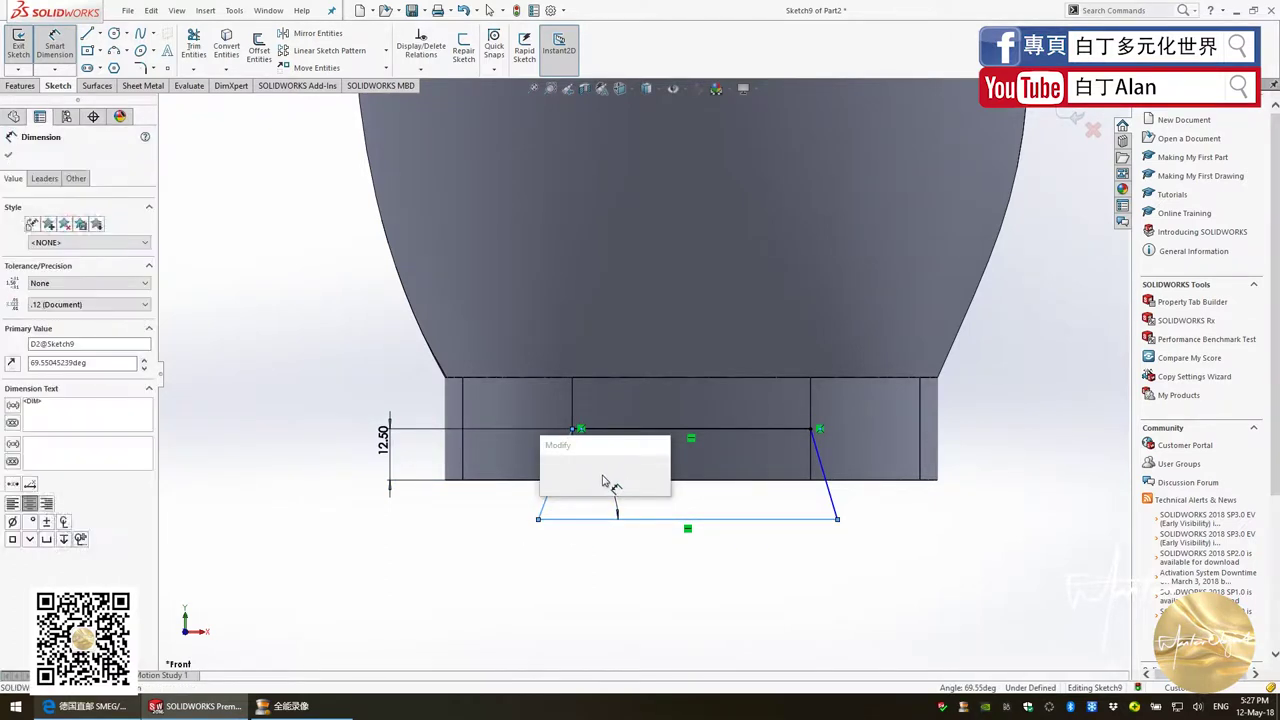
text(70)
key(Return)
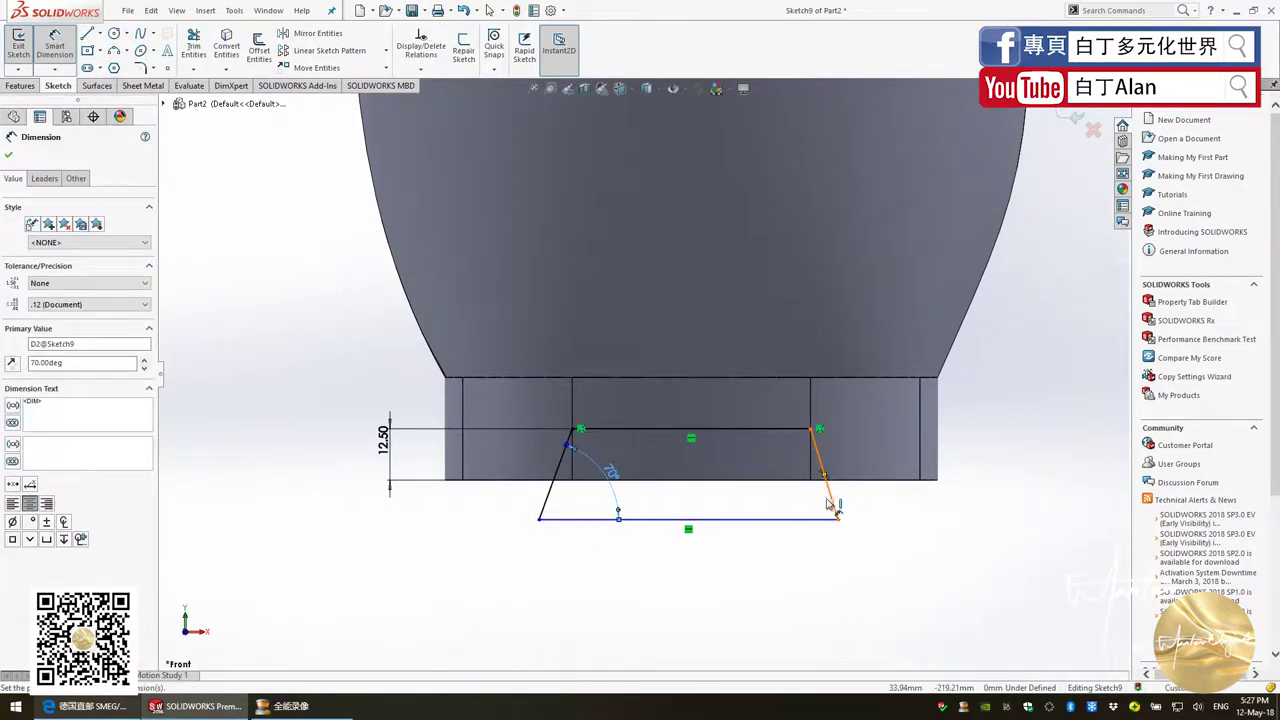
click(806, 527)
click(797, 520)
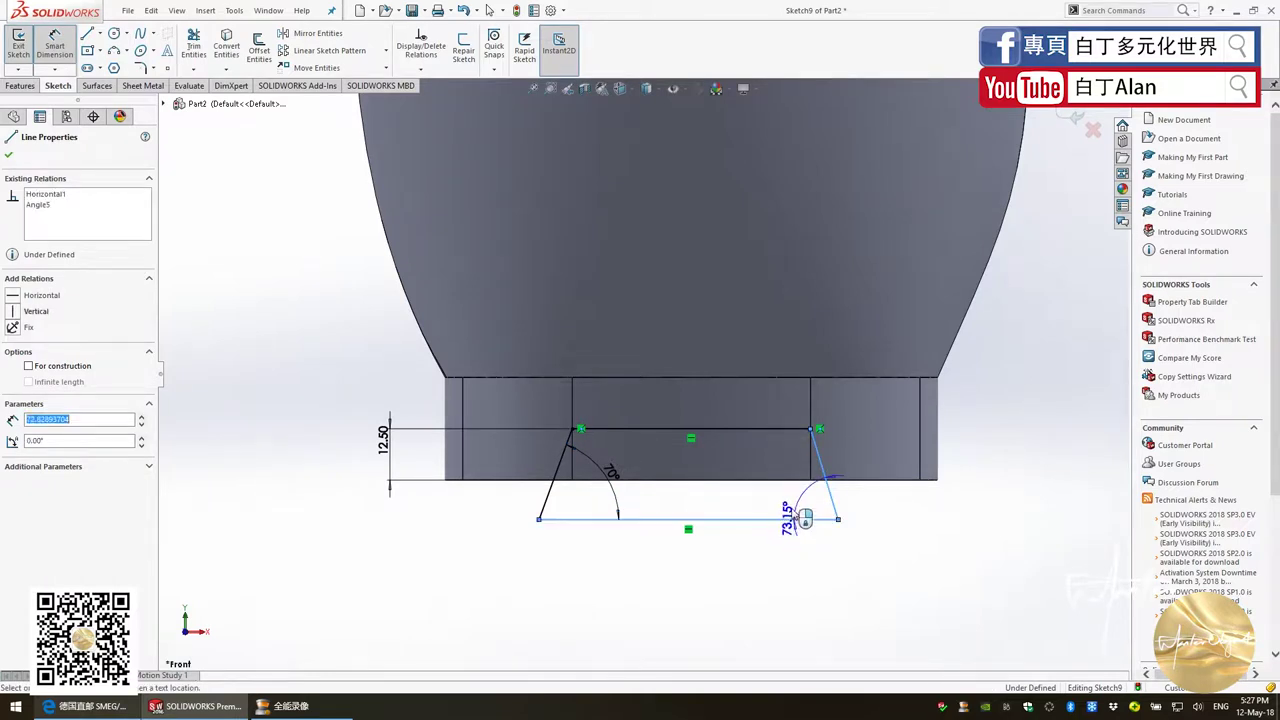
click(785, 497)
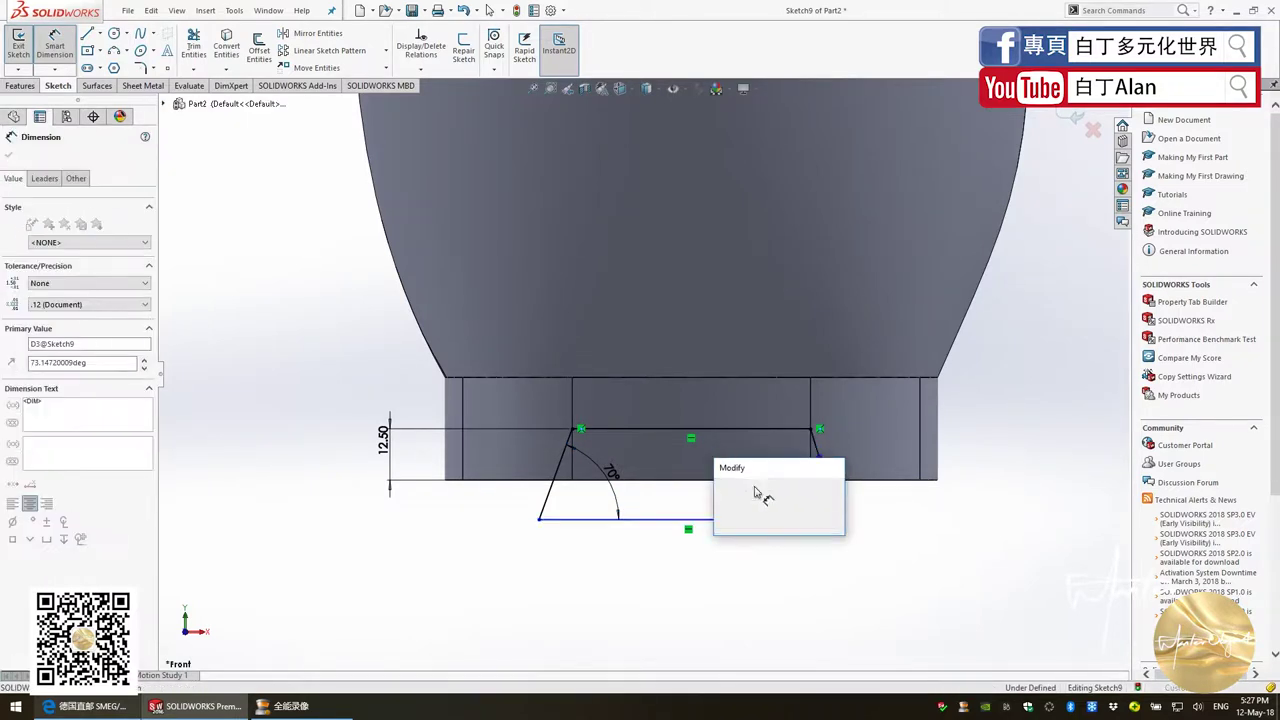
key(Return)
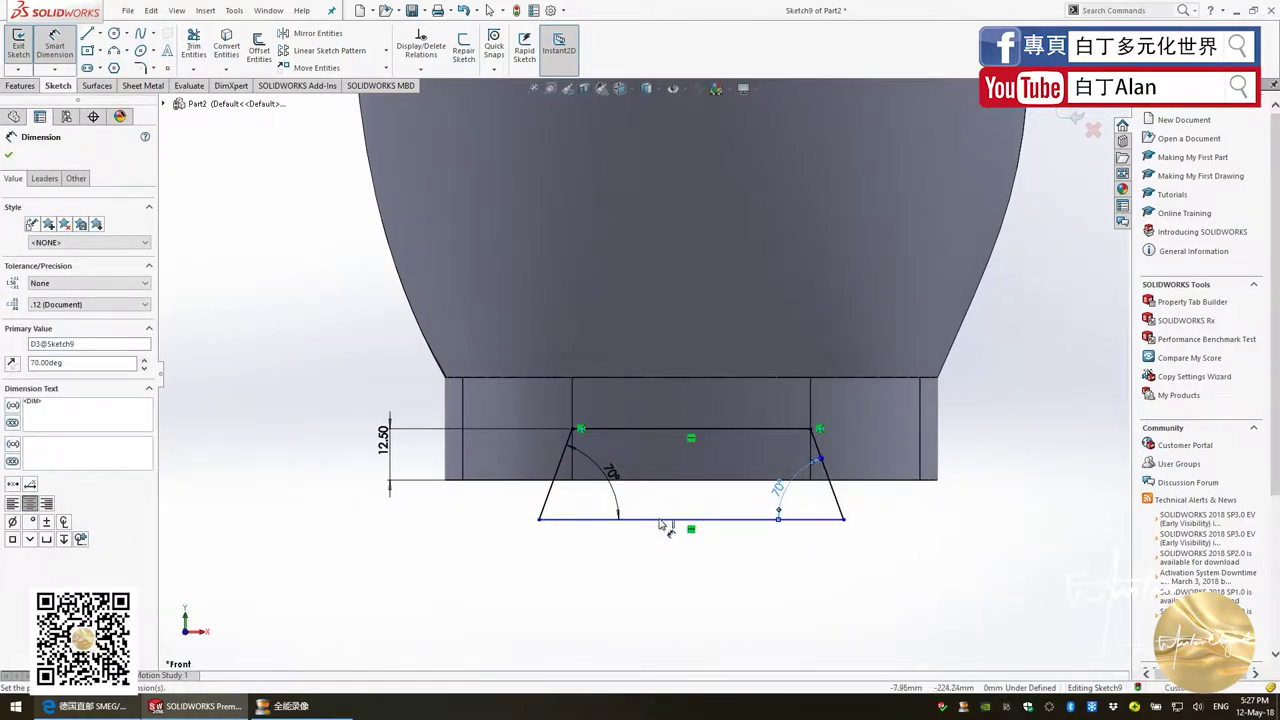
Dimension the slot depth between its bottom and top lines as 20 mm
click(660, 519)
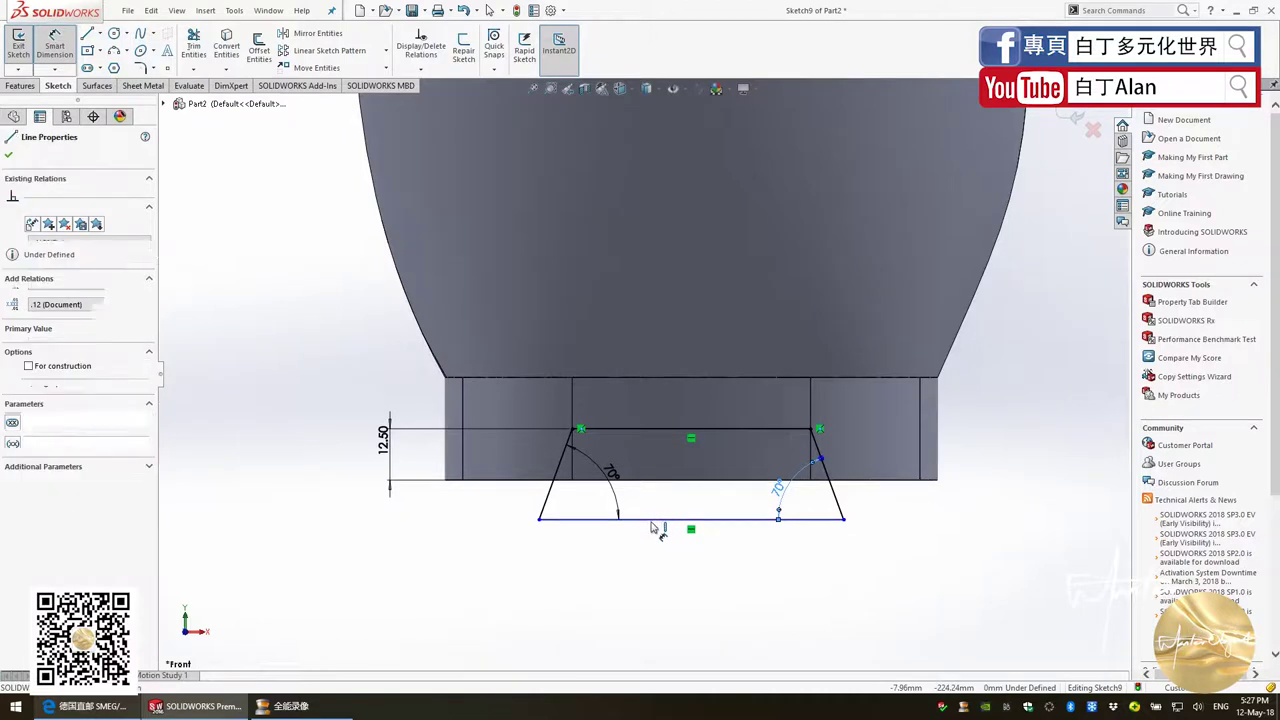
click(670, 431)
click(968, 515)
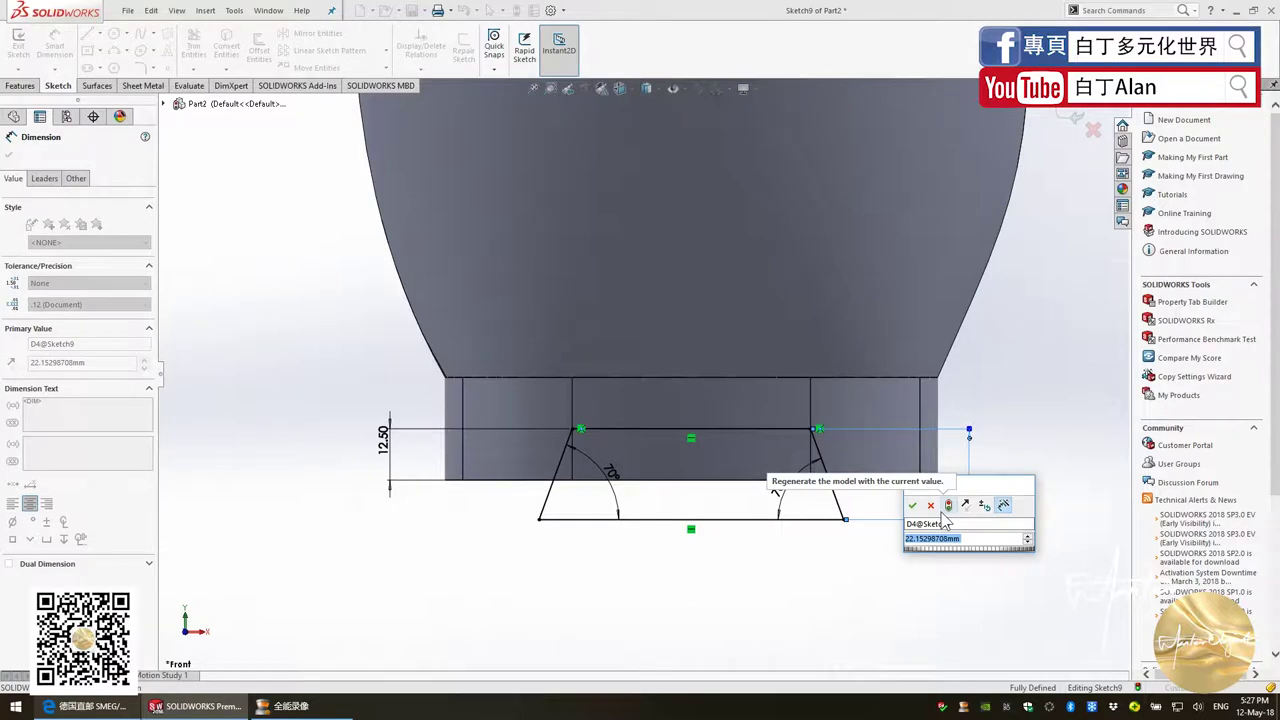
text(20)
key(Return)
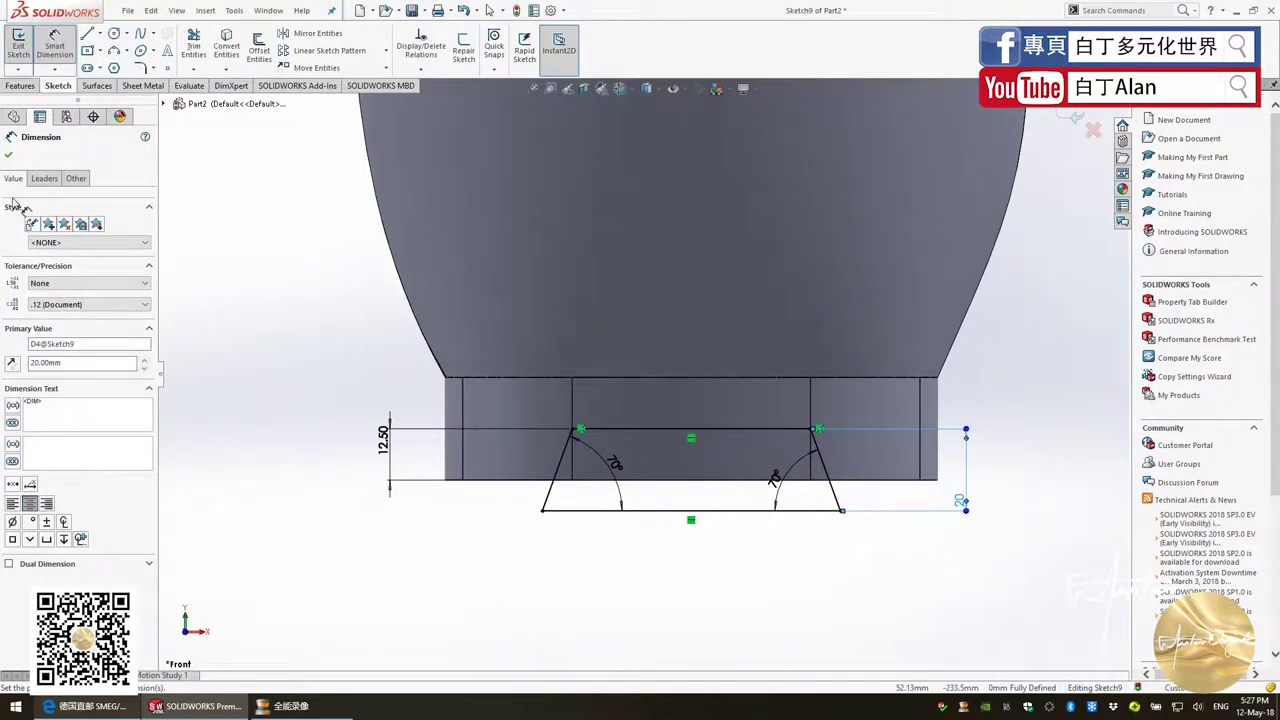
click(9, 156)
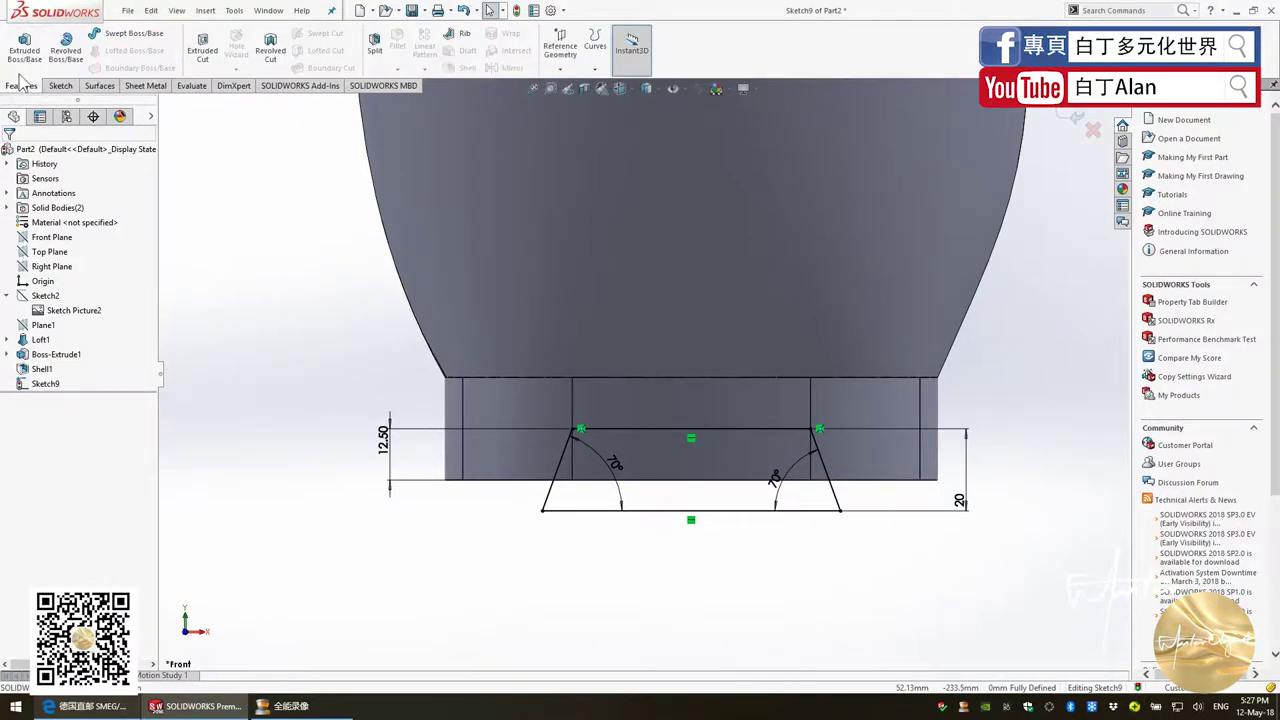
Cut the trapezoid slot sketch 222 mm deep (Blind) through the base ring
click(21, 85)
click(24, 47)
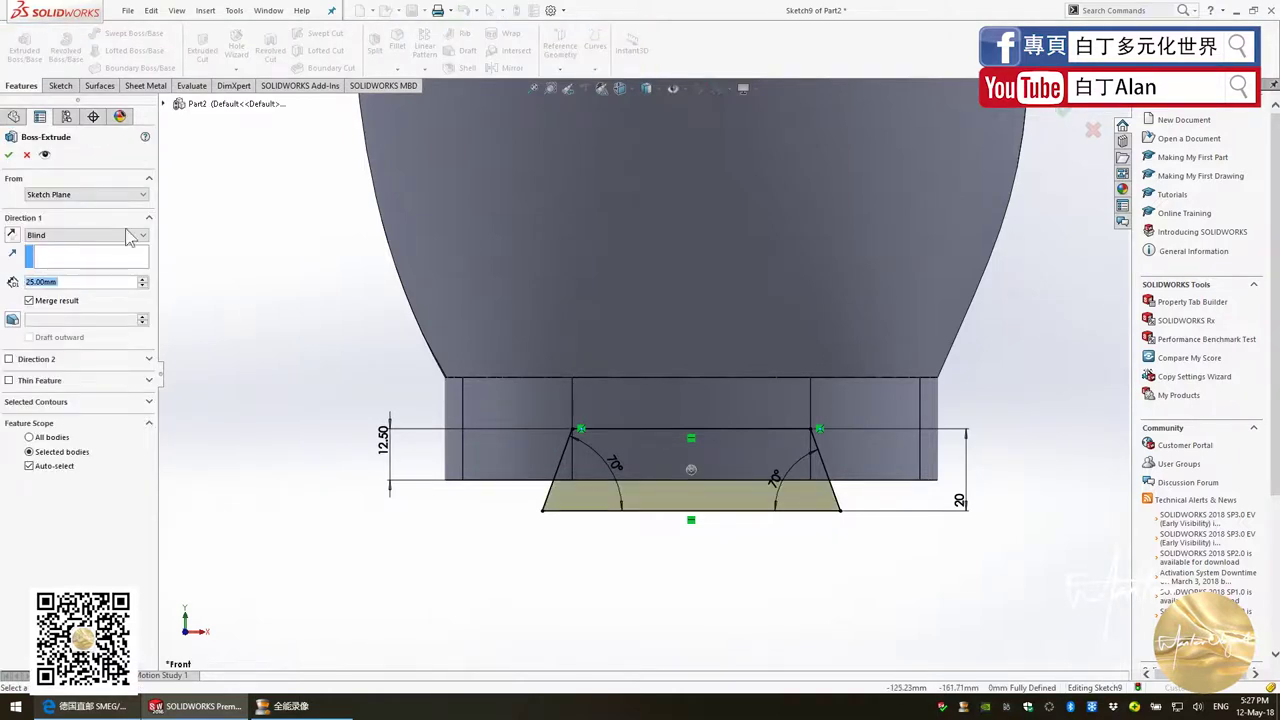
click(27, 155)
click(209, 57)
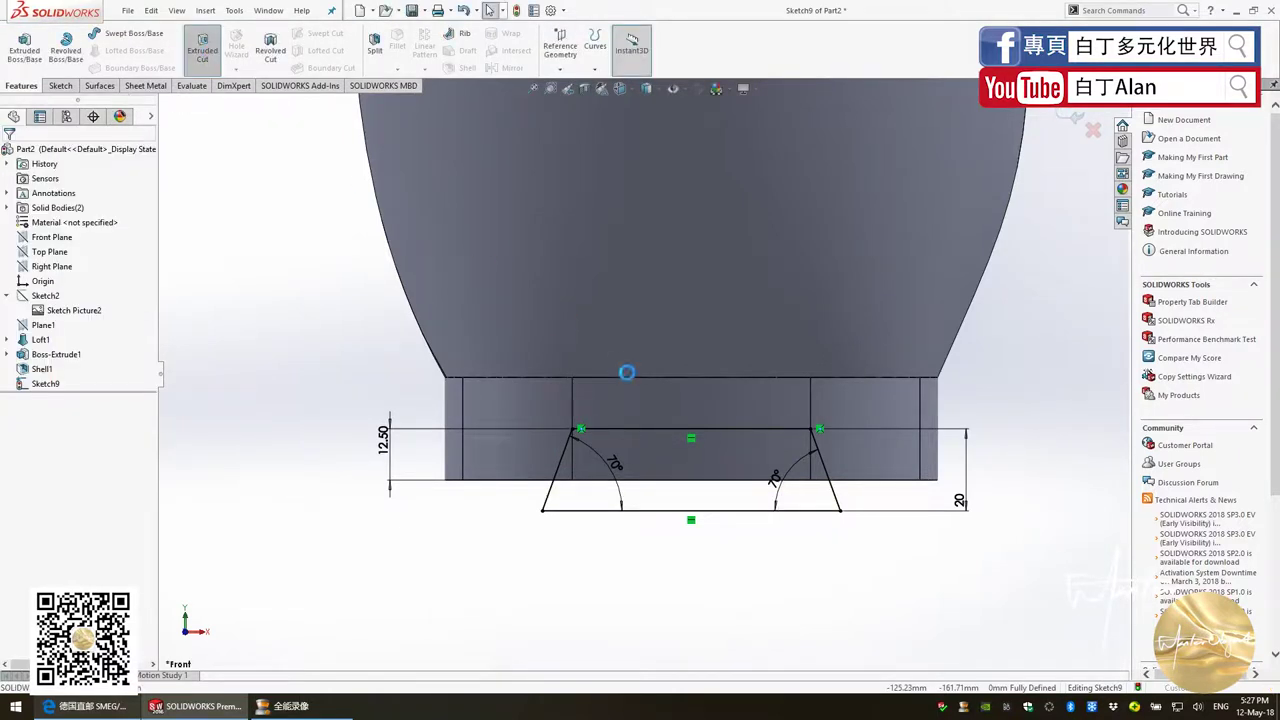
middle_drag(722, 527, 425, 405)
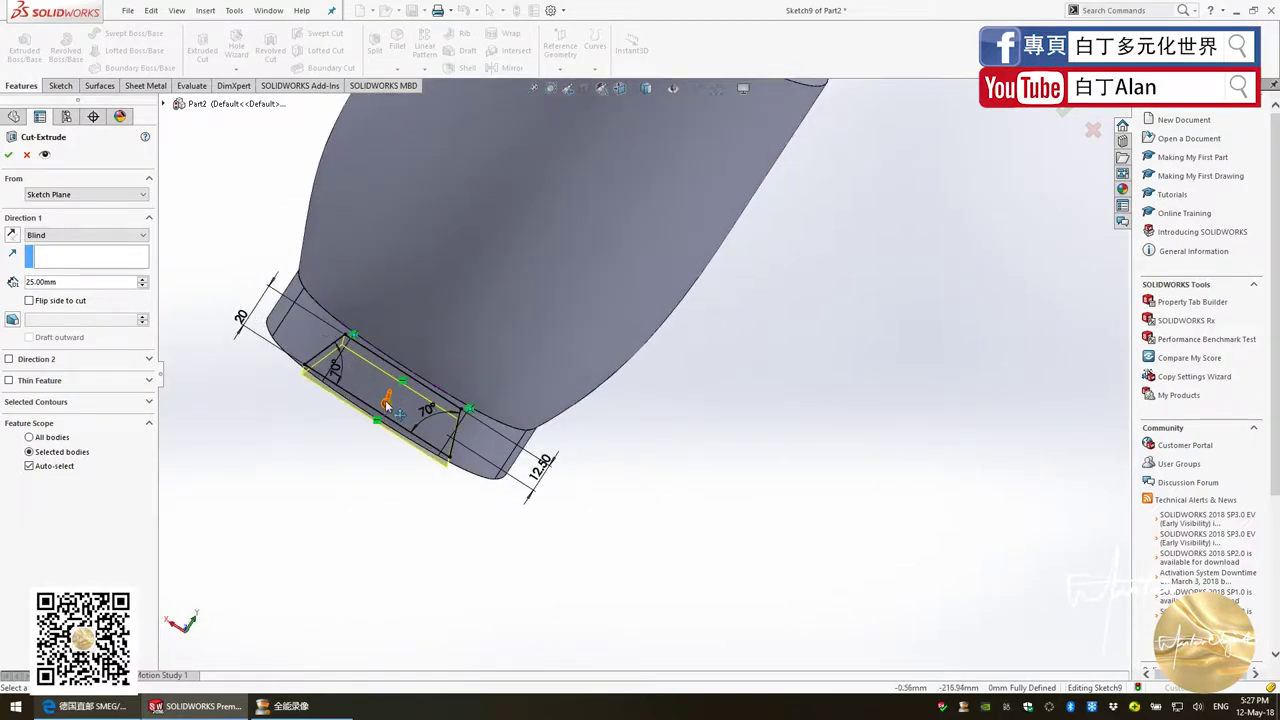
drag(387, 404, 345, 430)
middle_drag(345, 430, 443, 508)
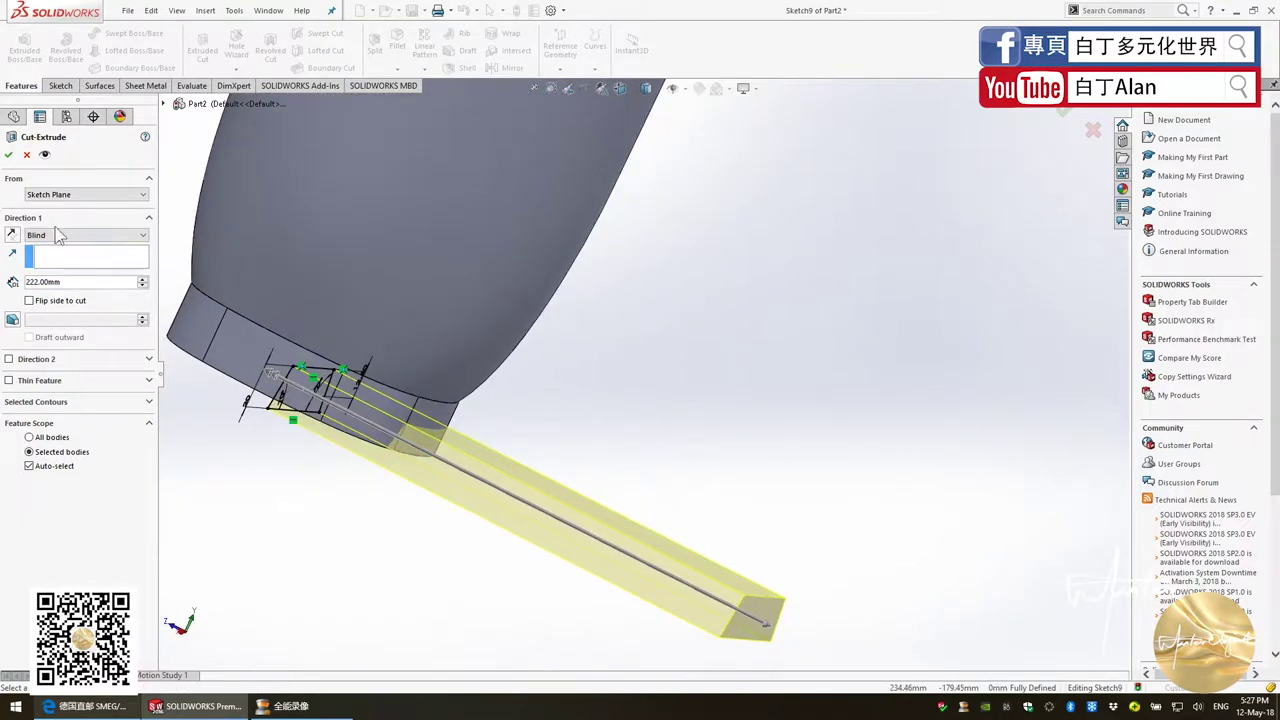
click(9, 155)
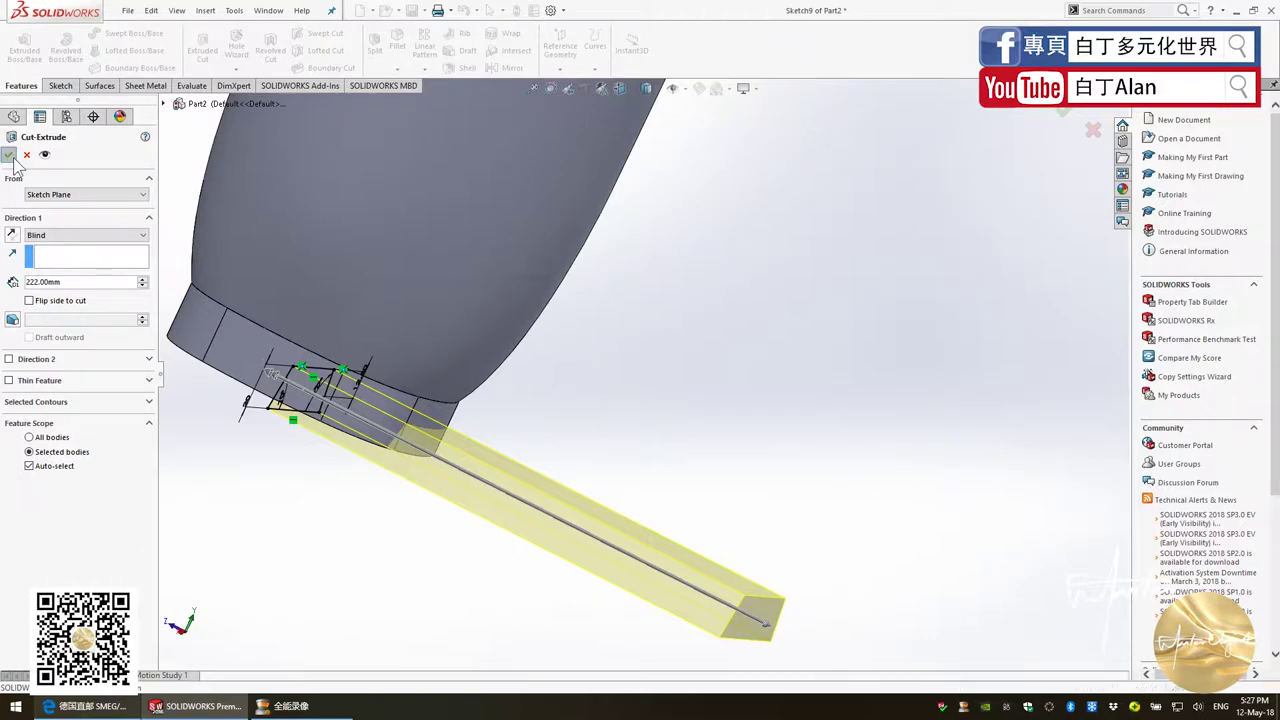
mouse_move(403, 328)
middle_down()
mouse_move(585, 493)
mouse_move(653, 350)
middle_up()
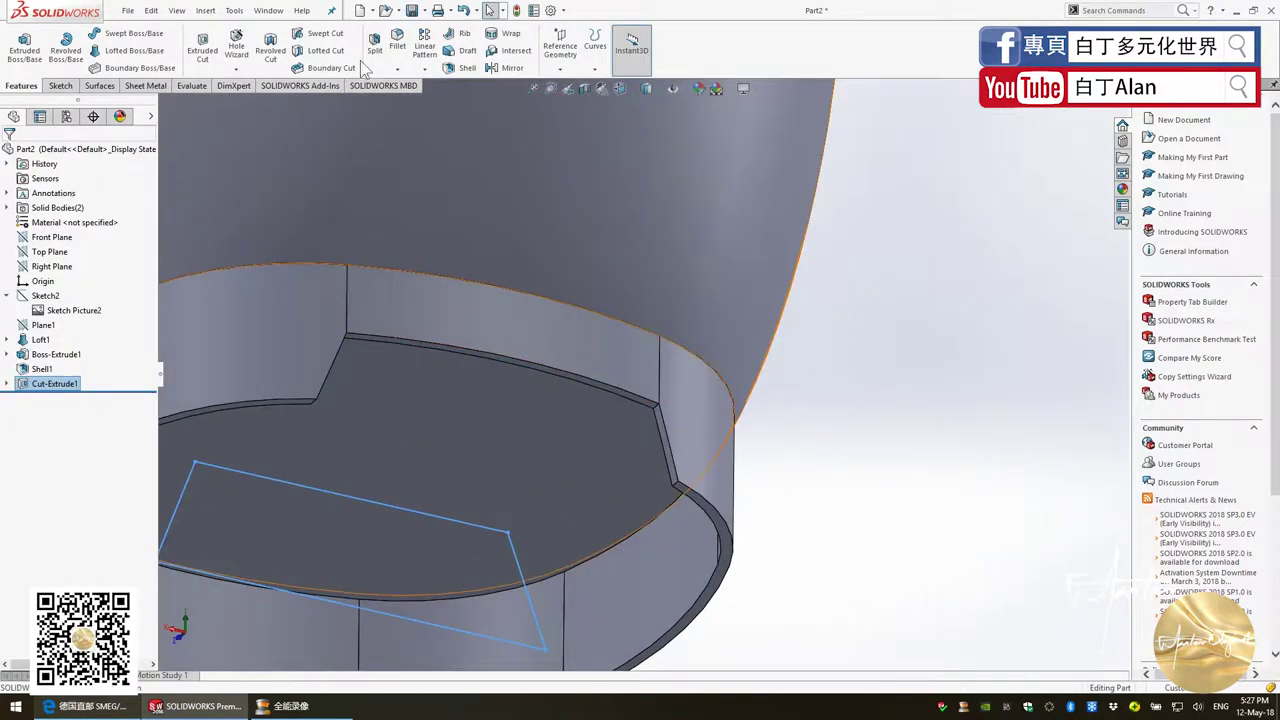
Abandon a fillet on the notch edge, then select Cut-Extrude1 and open the pattern types
click(397, 45)
click(417, 327)
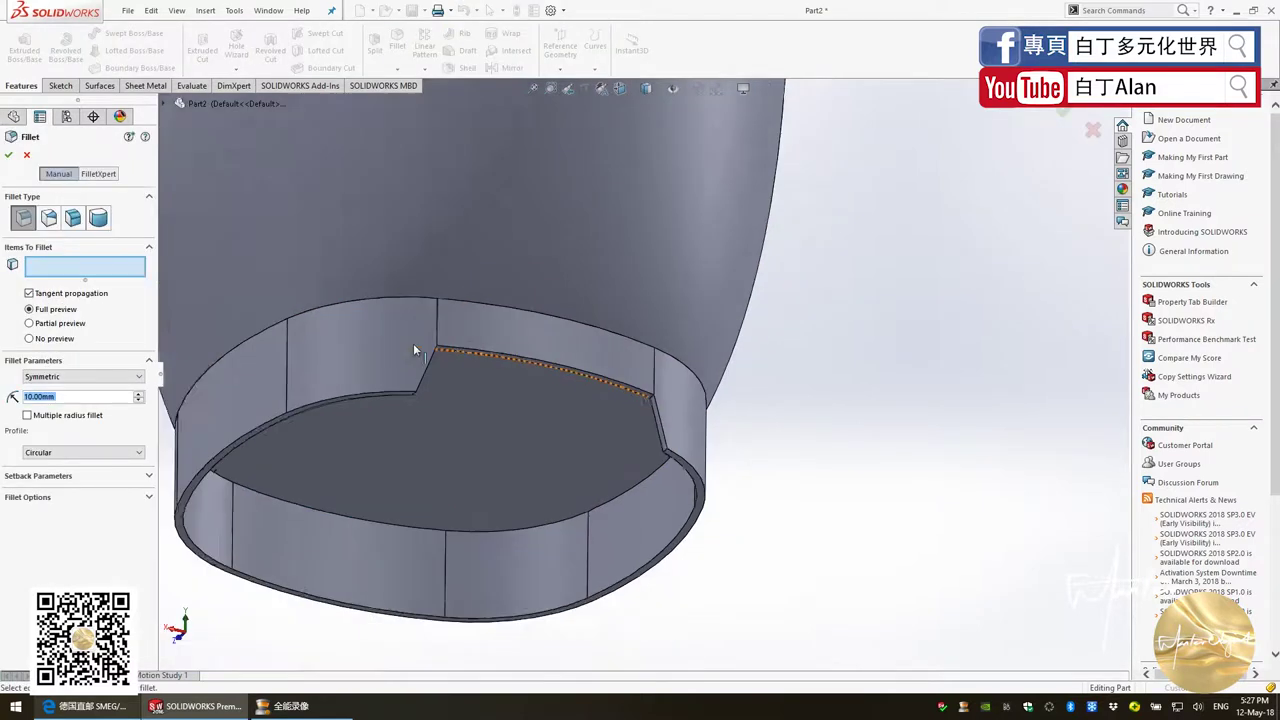
key(Escape)
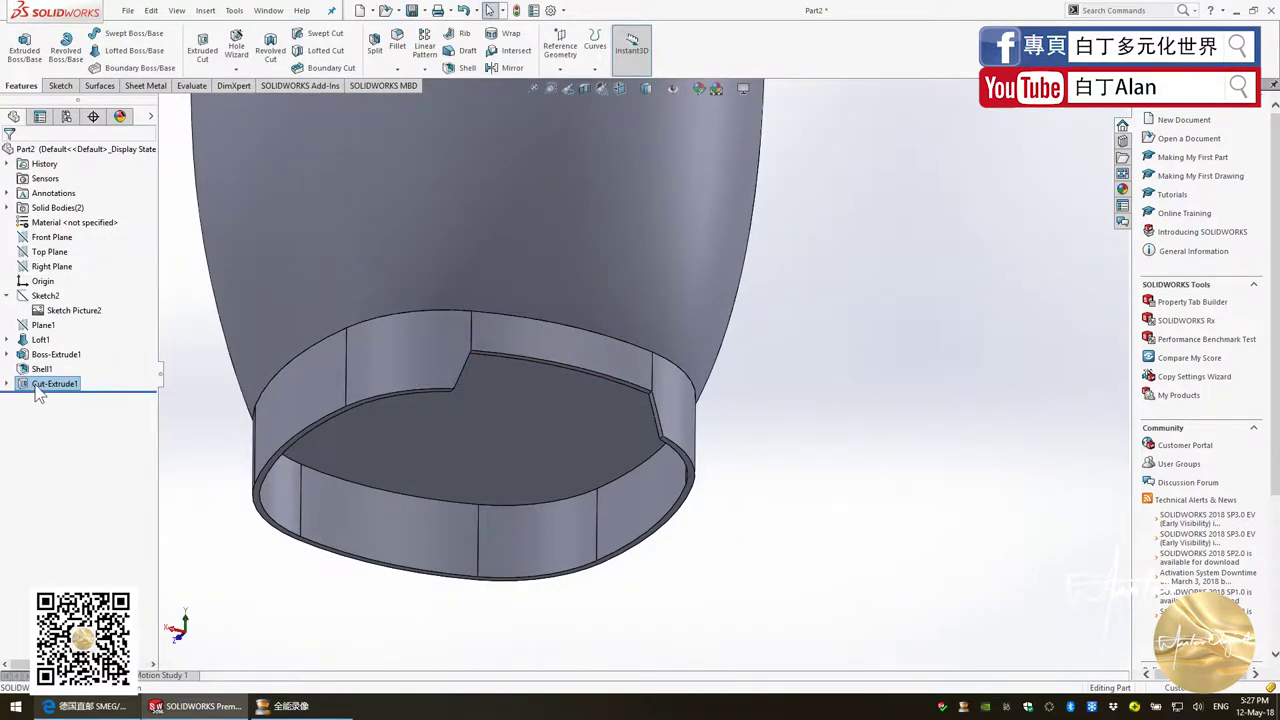
click(37, 386)
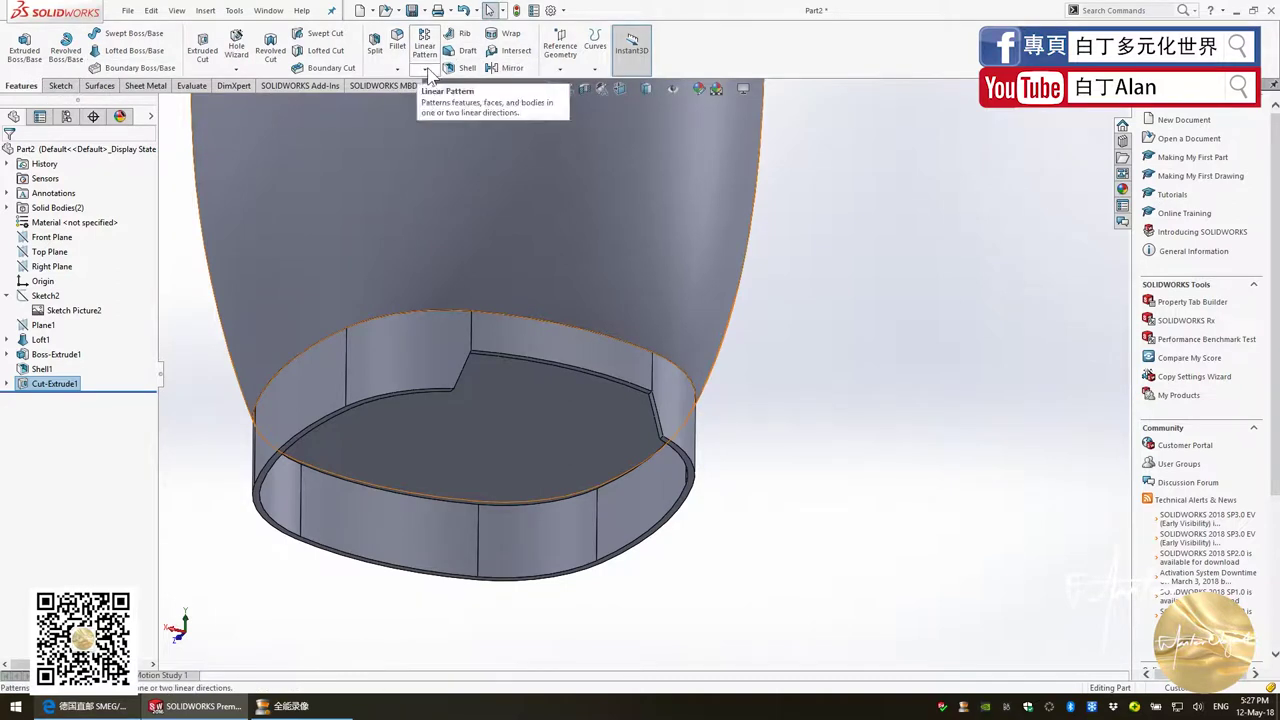
click(426, 70)
scroll(640, 420, up, 3)
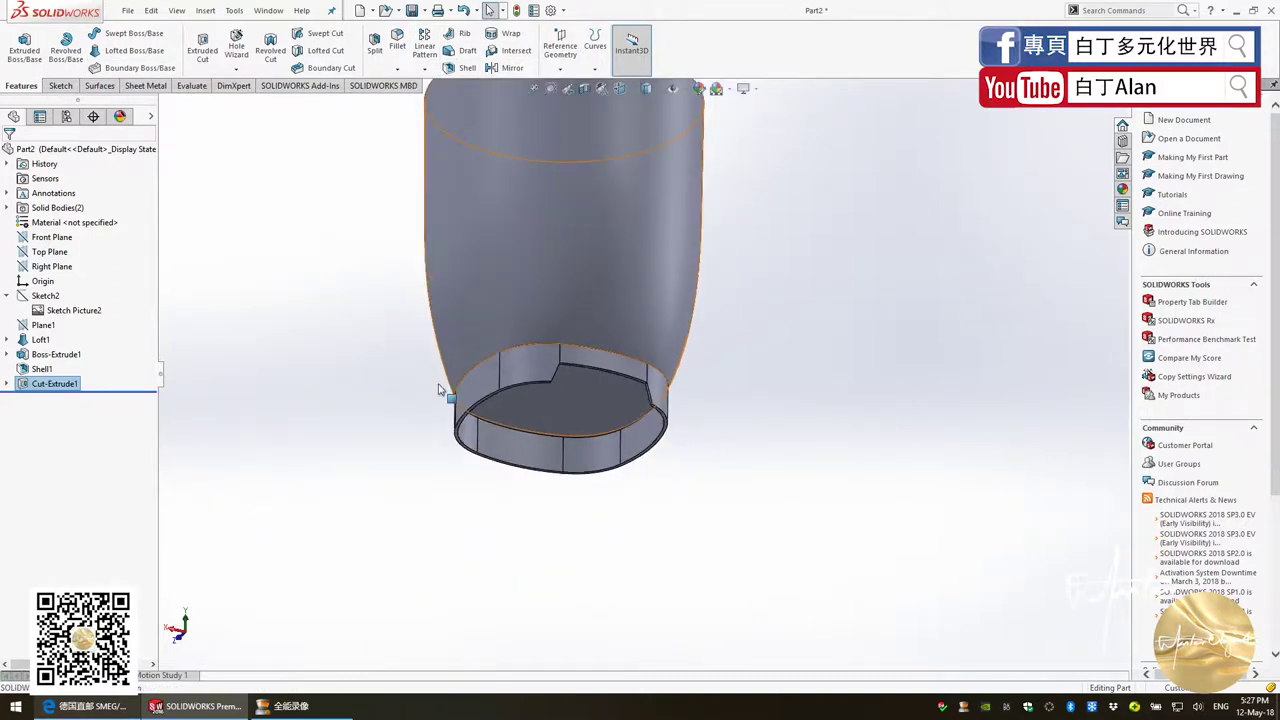
scroll(640, 420, up, 2)
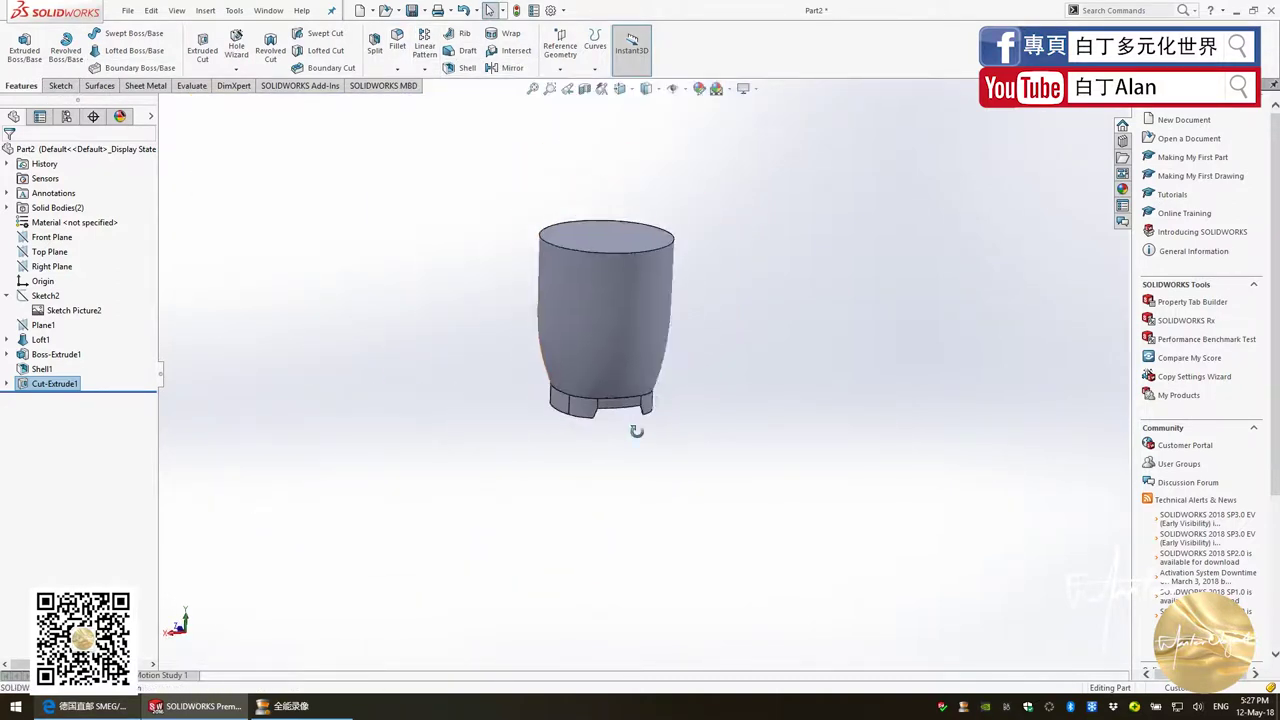
Create 3DSketch1 holding a construction centerline rising vertically from the origin
click(64, 87)
click(18, 42)
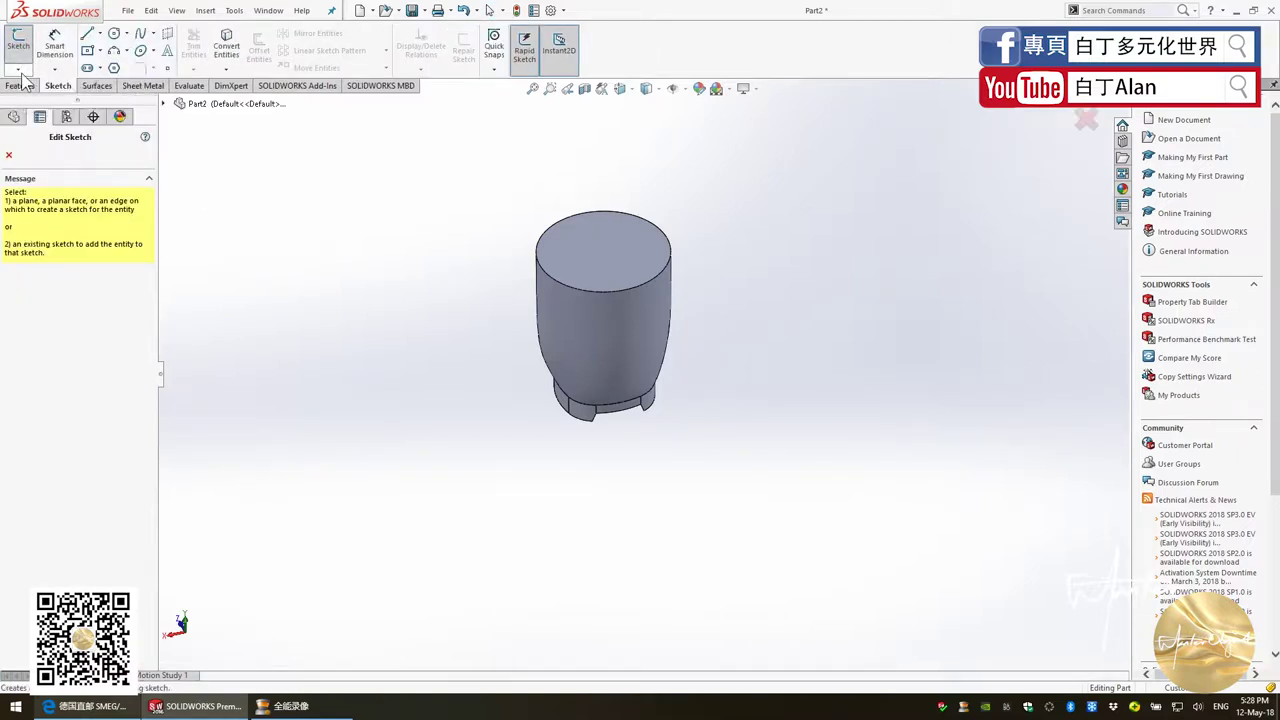
click(20, 70)
click(55, 97)
click(100, 34)
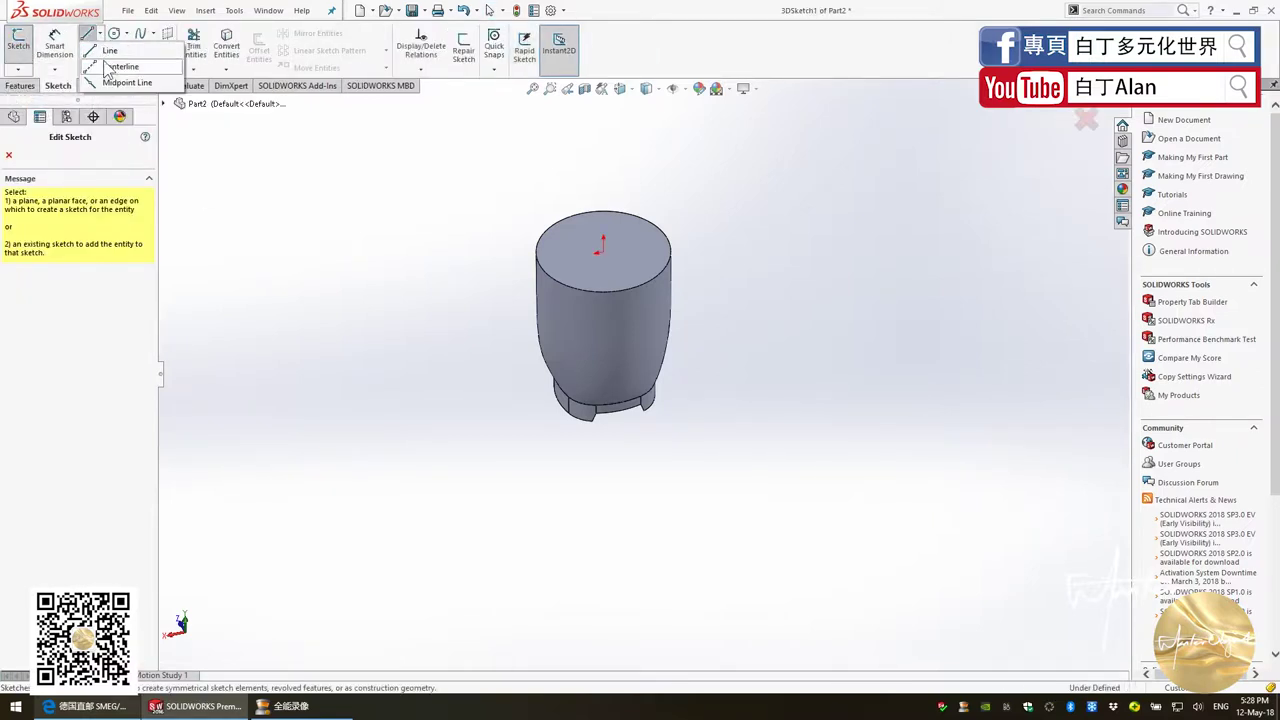
click(110, 64)
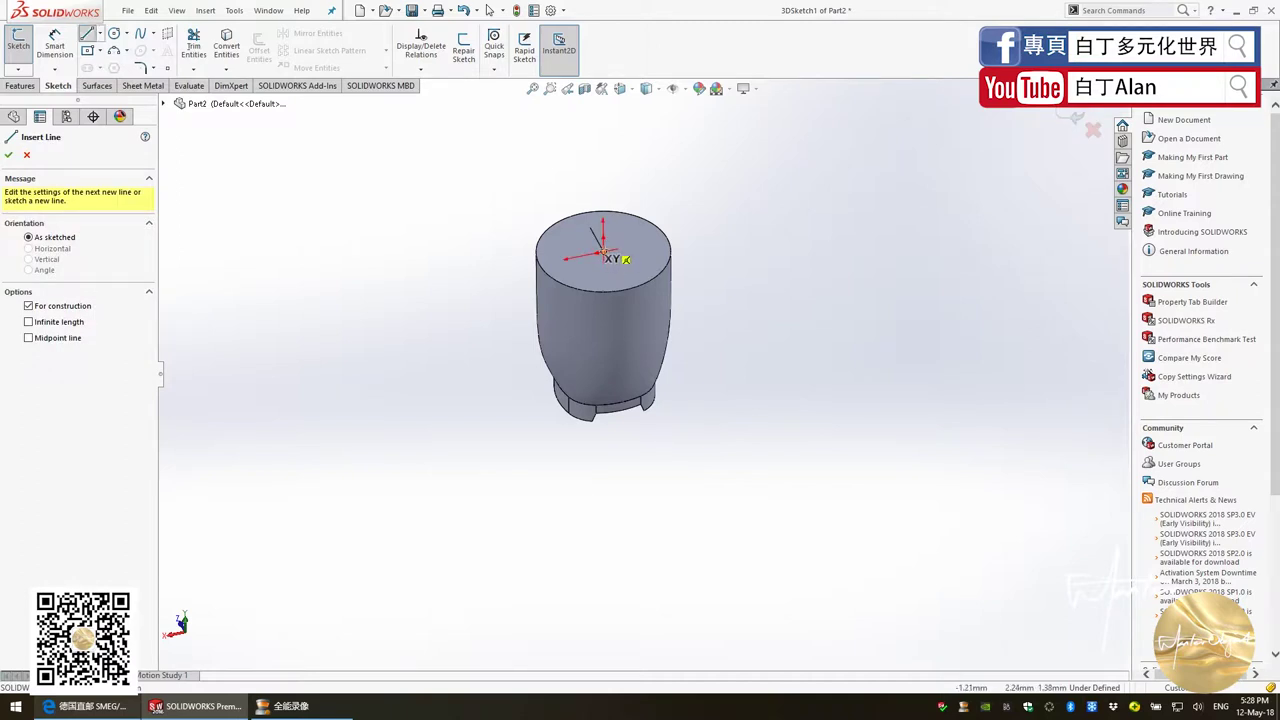
click(603, 252)
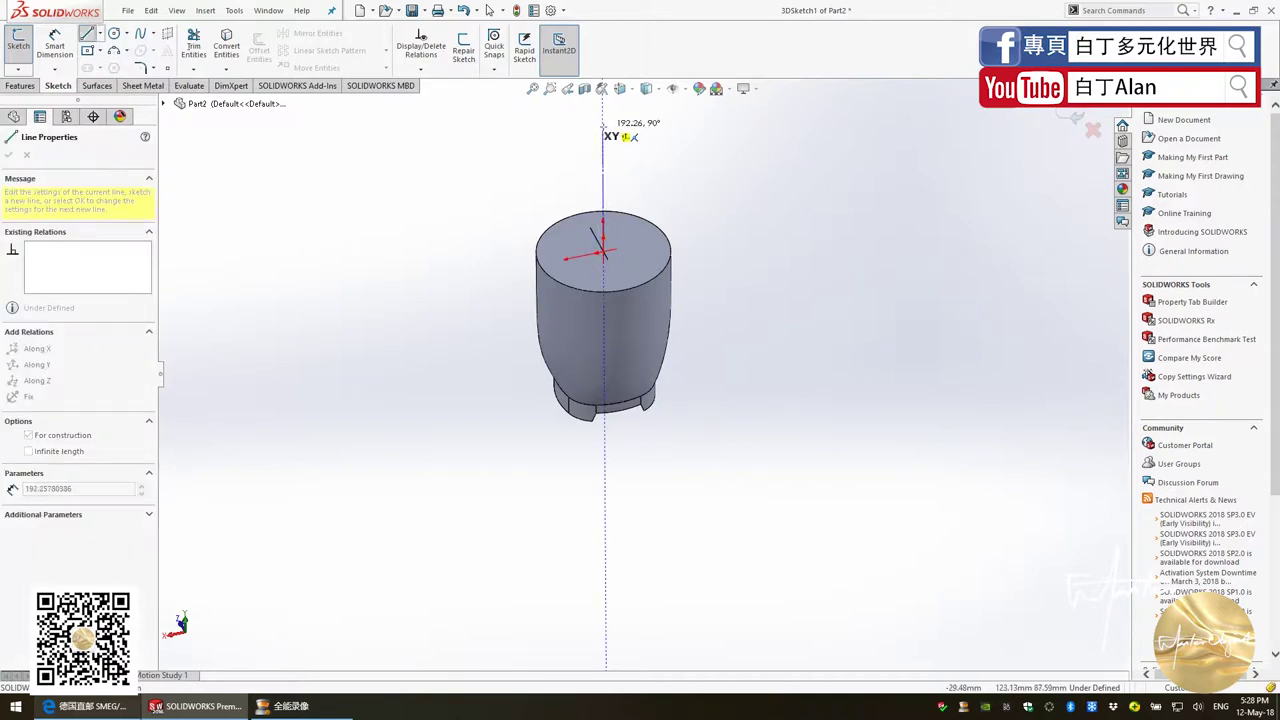
middle_drag(603, 128, 609, 175)
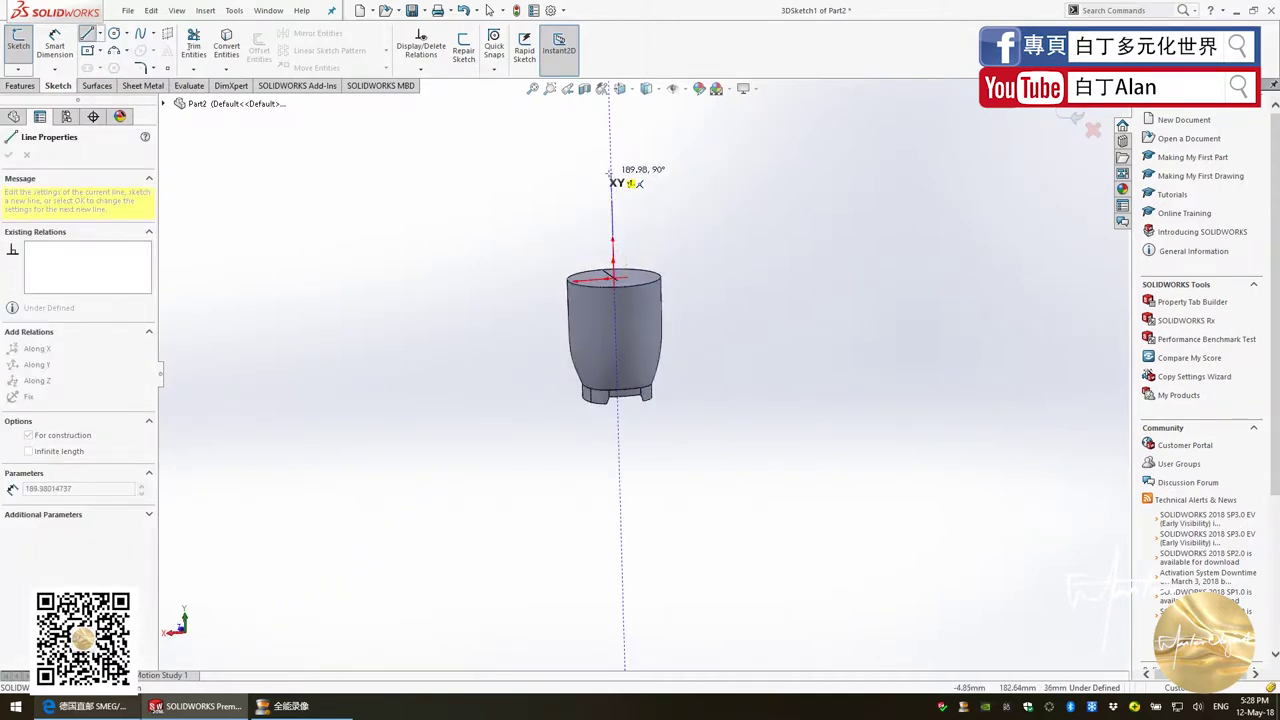
click(609, 175)
key(Escape)
key(Escape)
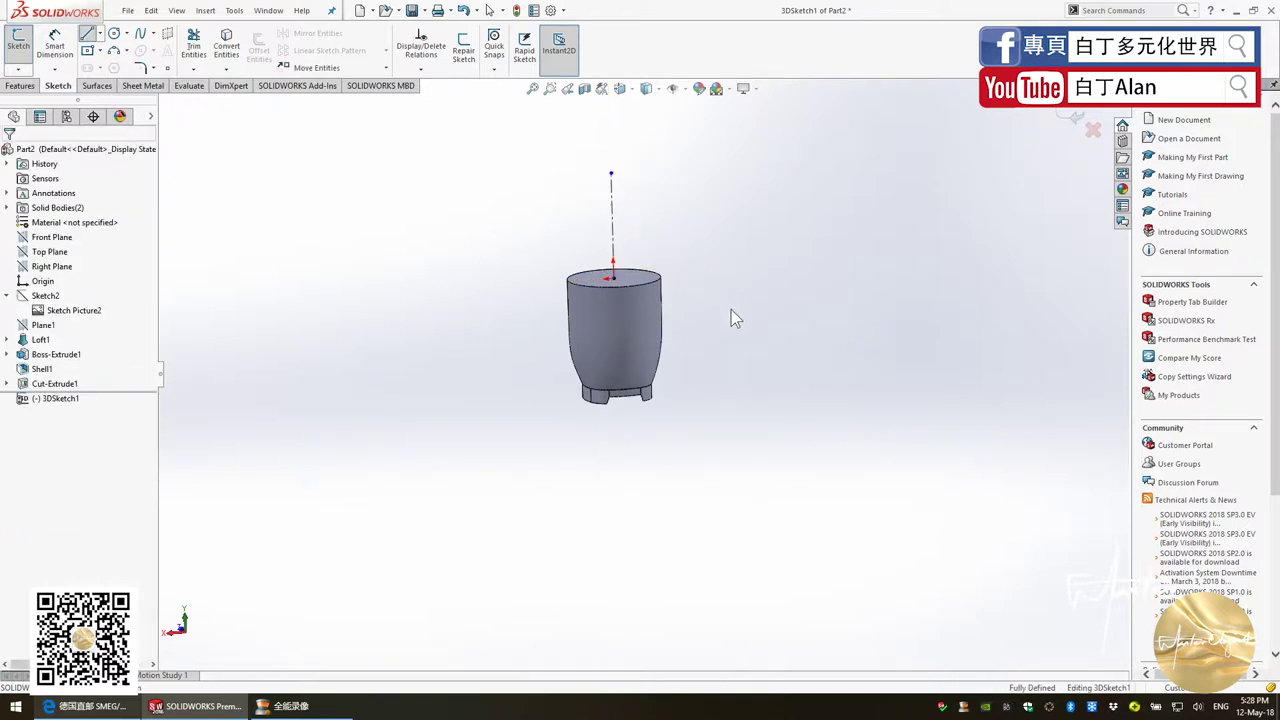
middle_drag(731, 310, 847, 226)
click(1079, 118)
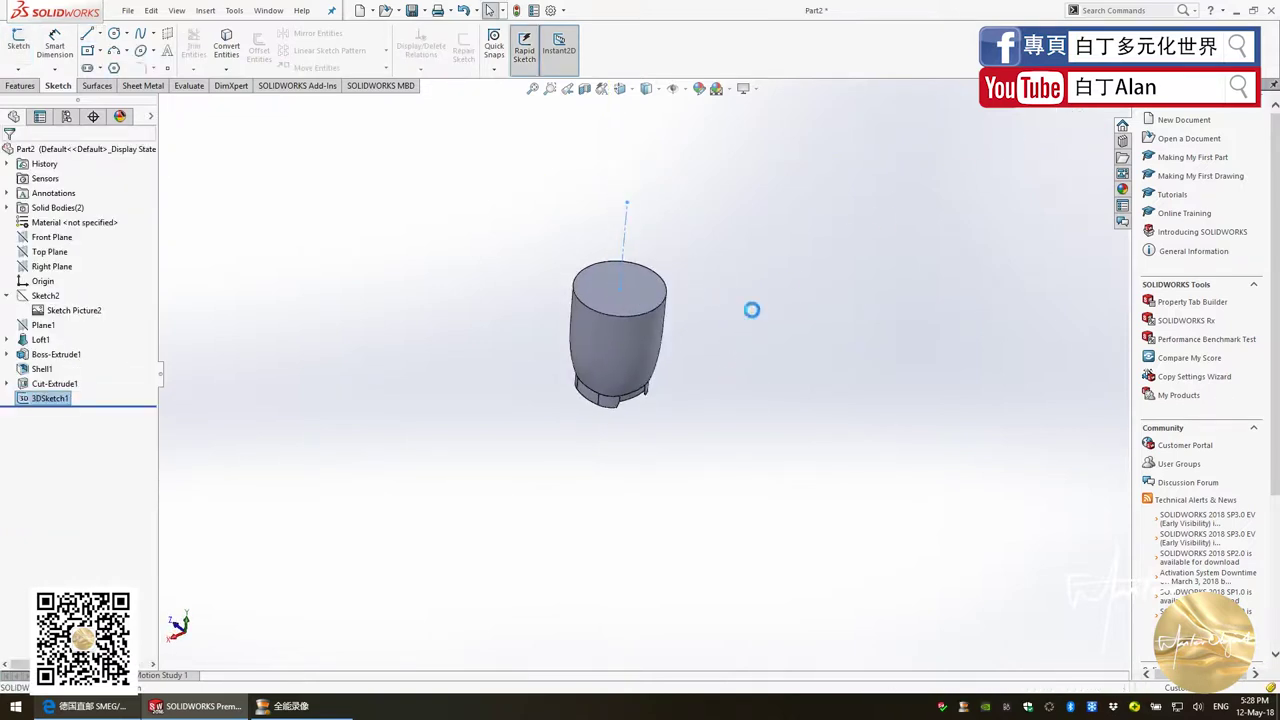
Pattern Cut-Extrude1 circularly 4 times over 360° around the 3D sketch centerline
scroll(657, 412, down, 5)
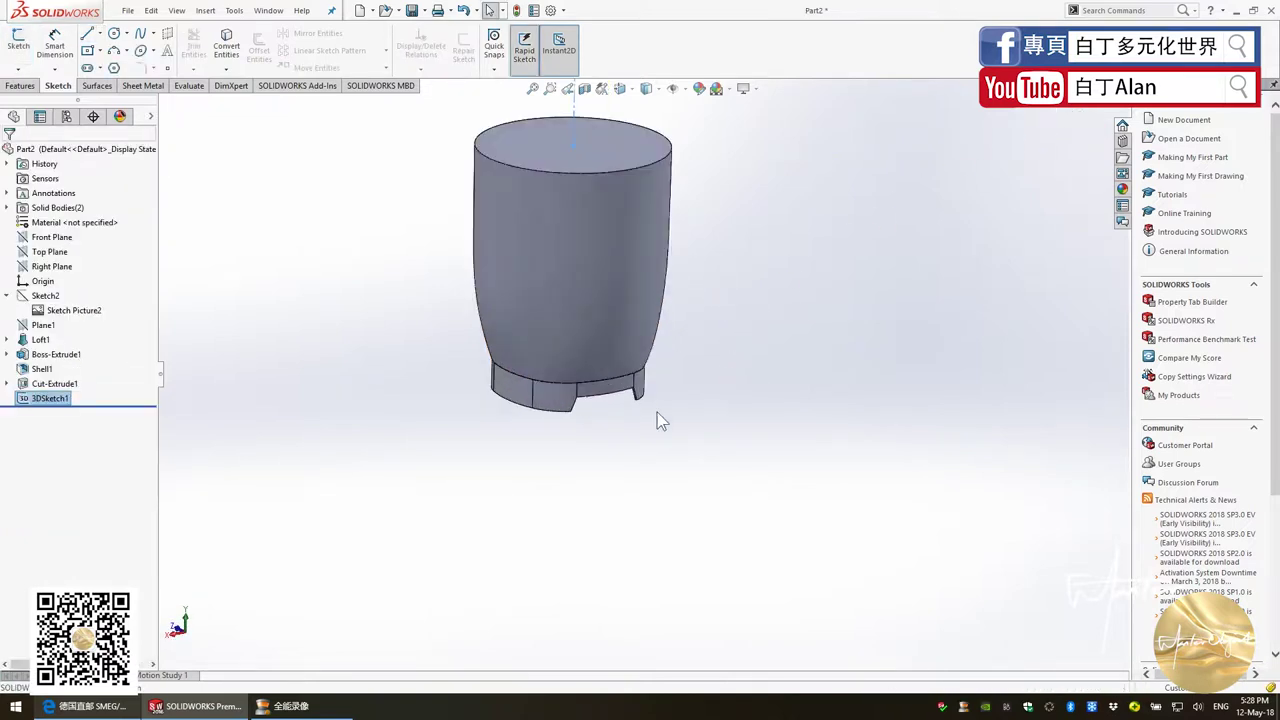
click(72, 386)
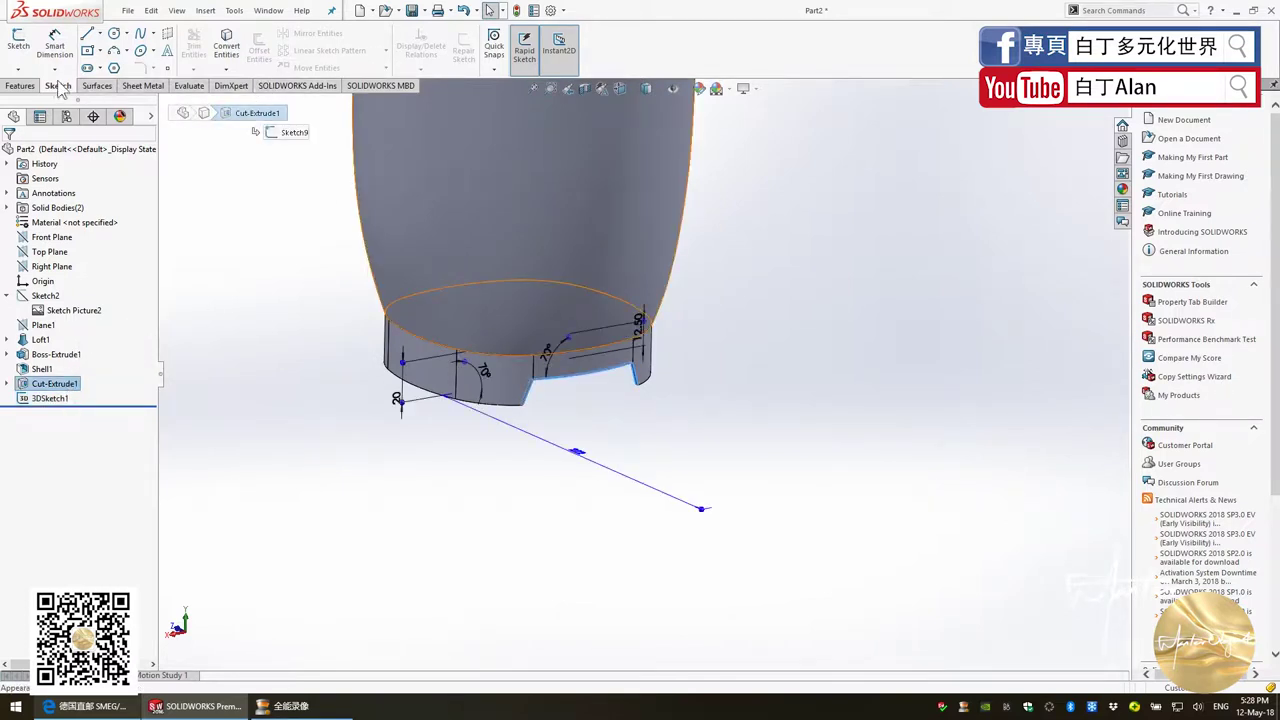
click(22, 86)
click(424, 68)
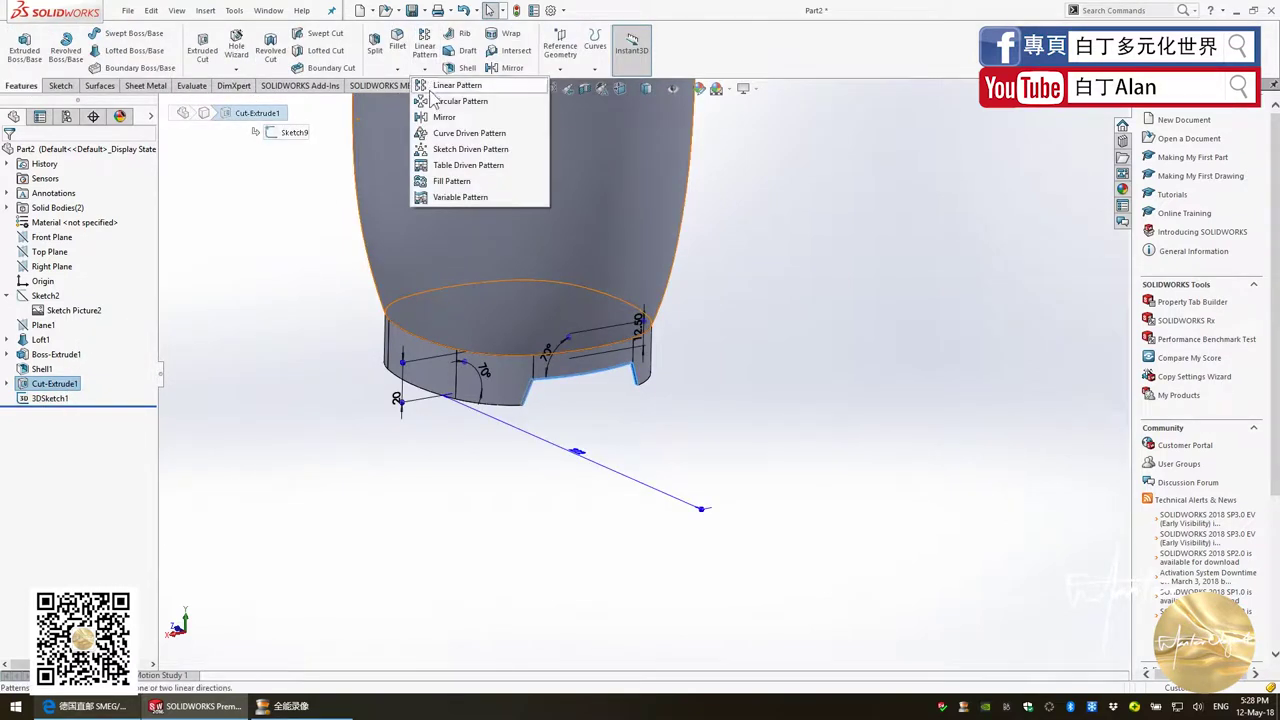
click(433, 102)
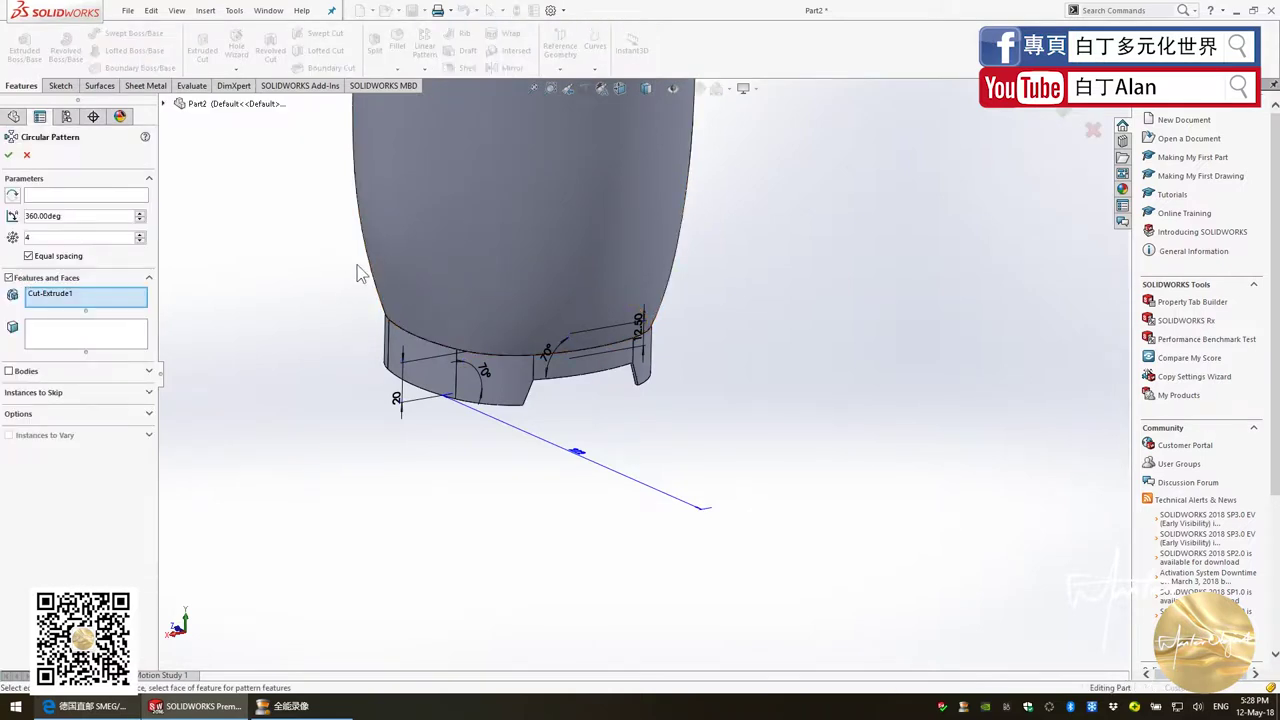
click(137, 198)
scroll(468, 455, up, 3)
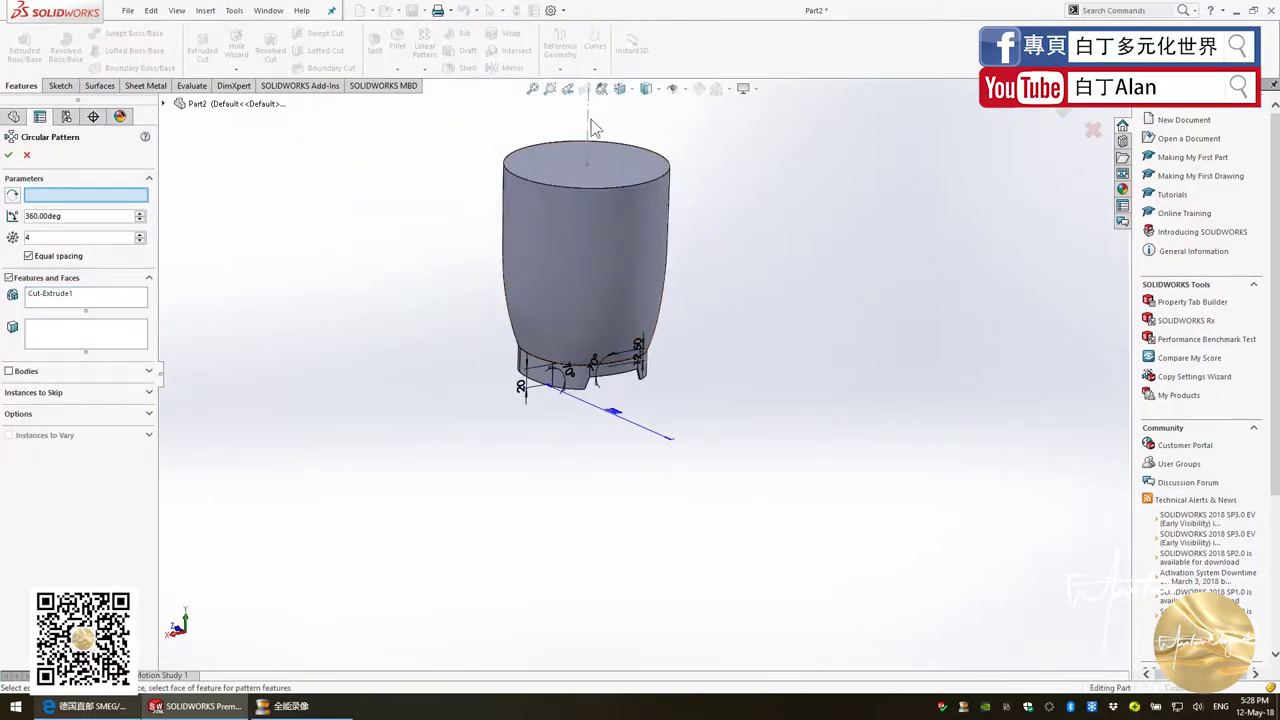
click(587, 152)
middle_drag(541, 281, 6, 122)
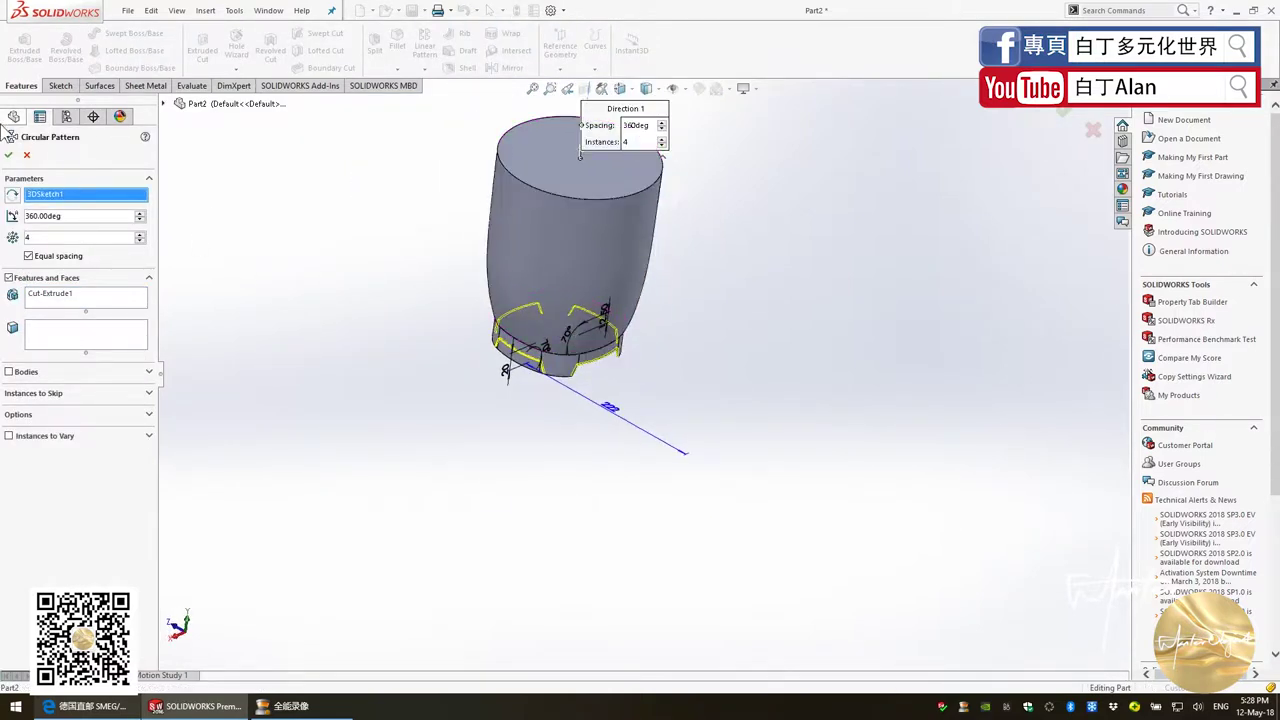
key(Return)
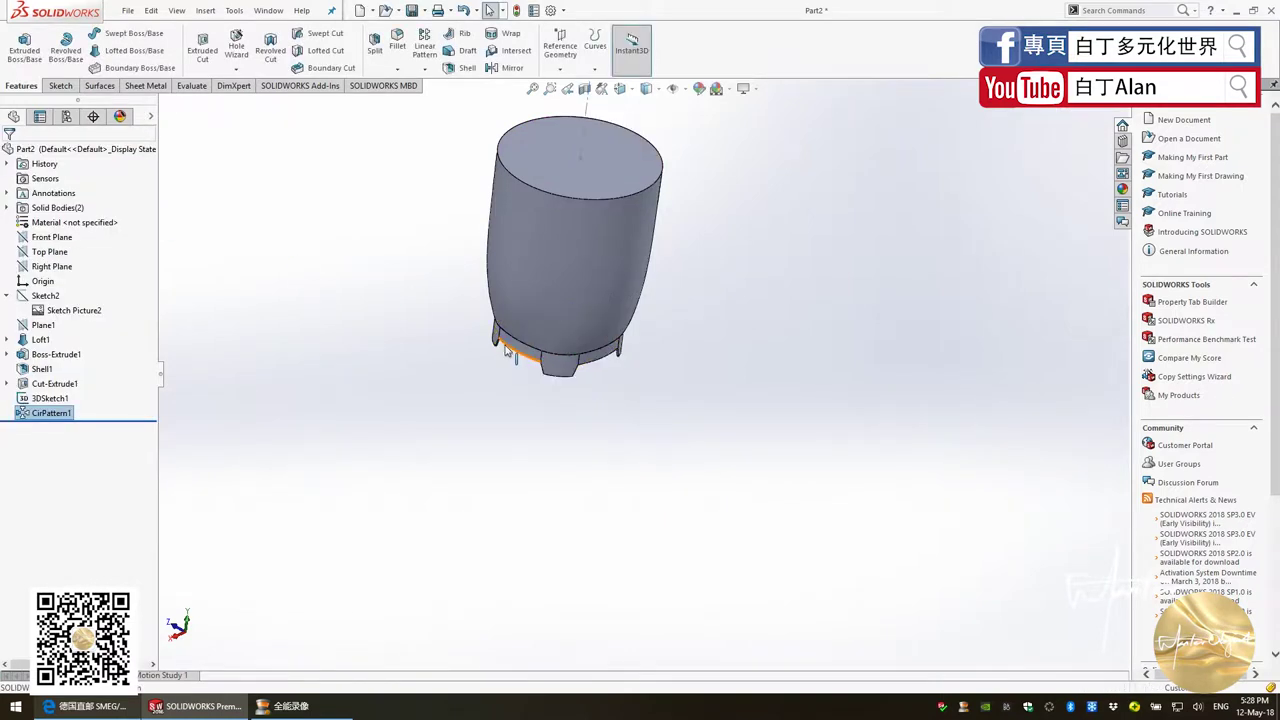
Inspect the four-footed underside and compare it with the juicer reference photo
scroll(618, 350, down, 3)
mouse_move(610, 286)
middle_down()
mouse_move(568, 235)
mouse_move(489, 318)
mouse_move(540, 380)
middle_up()
key(alt+Tab)
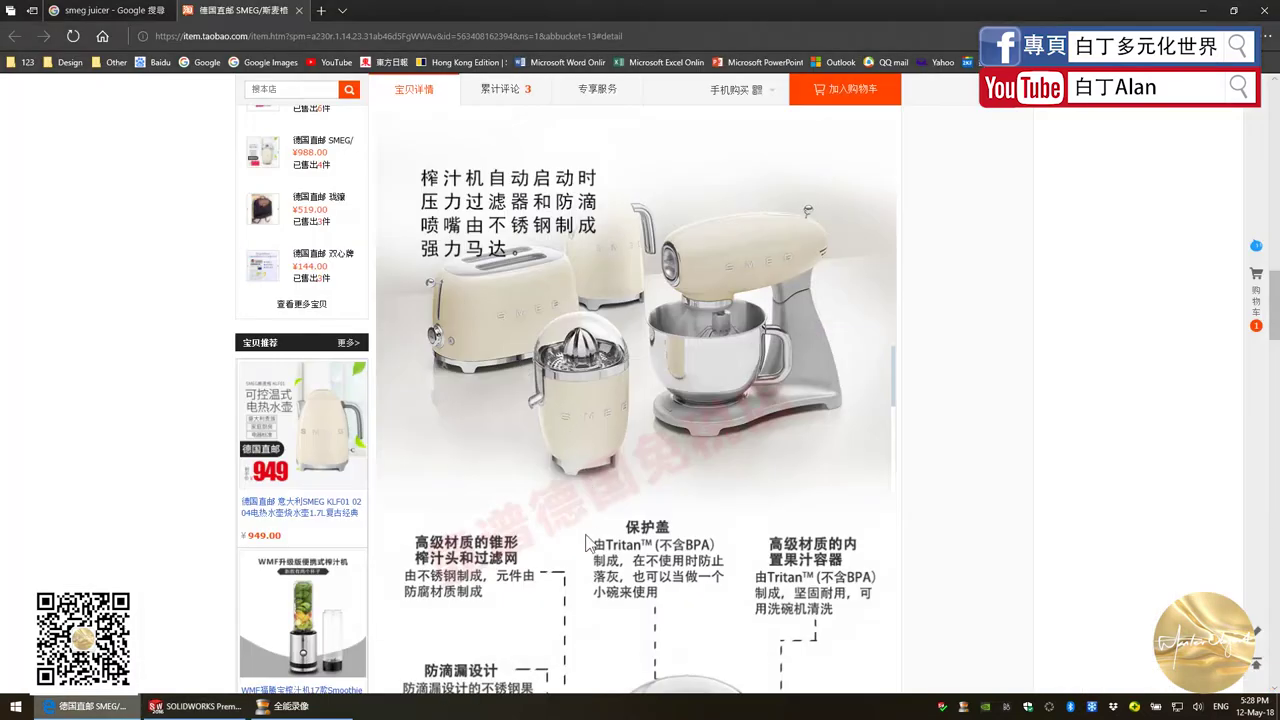
key(alt+Tab)
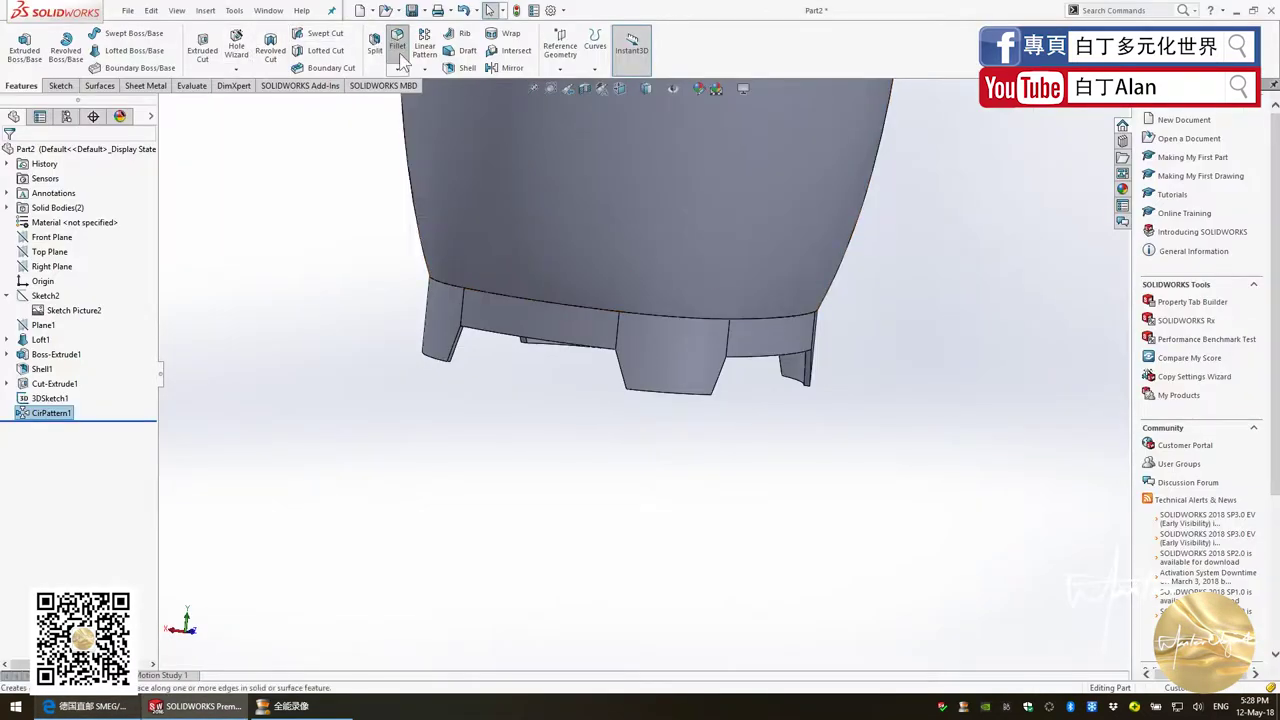
Set the fillet radius to 15 mm and select the first three cutout corner edges
middle_drag(650, 335, 600, 380)
scroll(560, 385, down, 3)
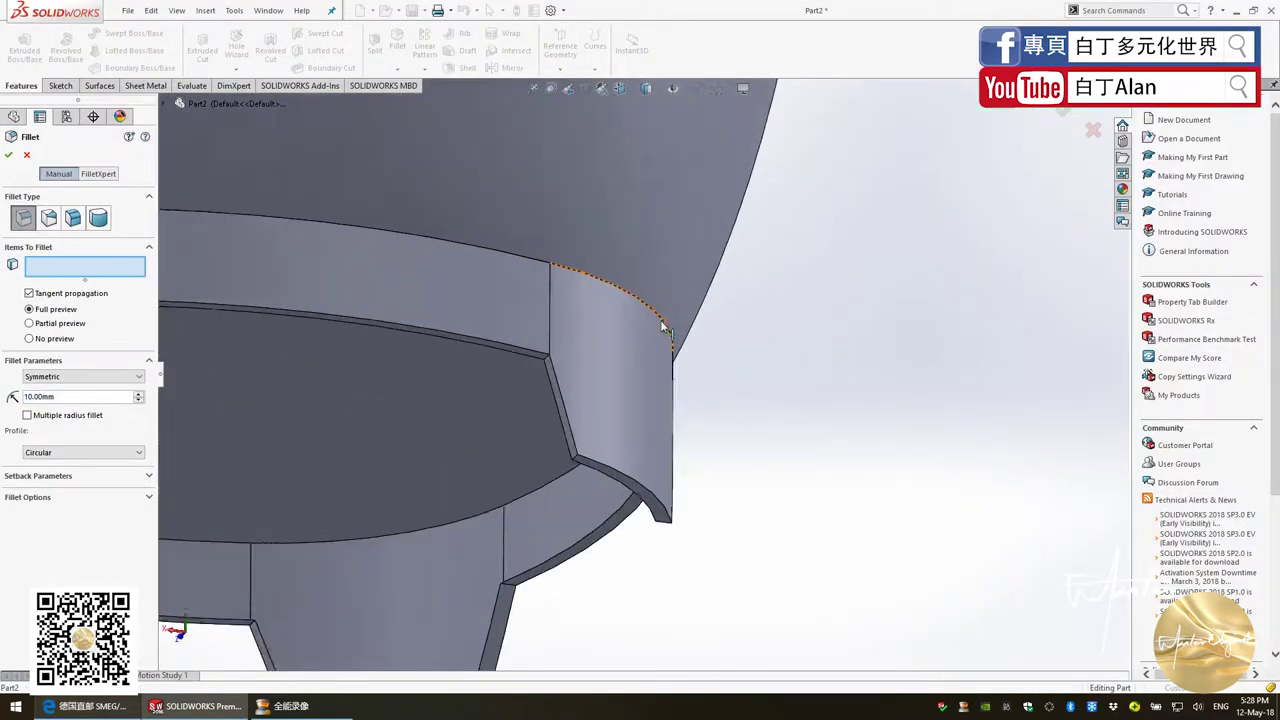
scroll(545, 387, down, 3)
click(563, 382)
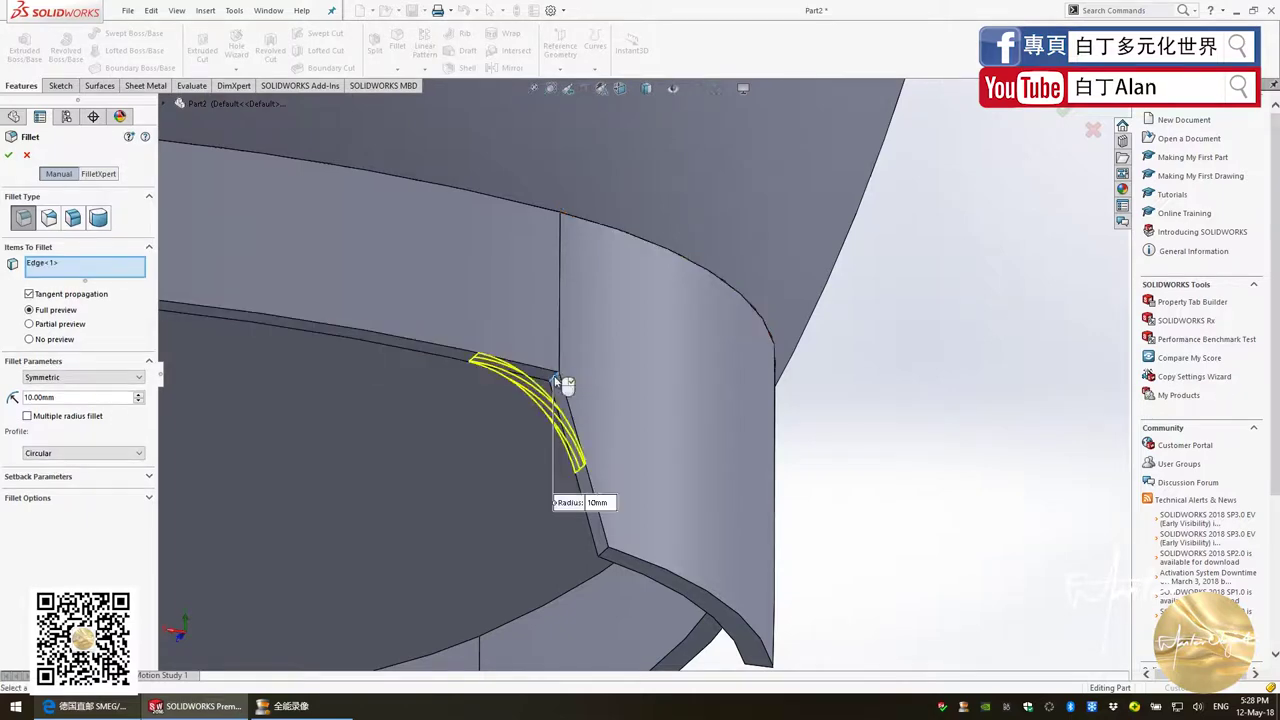
scroll(630, 400, up, 3)
mouse_move(692, 421)
middle_down()
mouse_move(526, 391)
mouse_move(761, 453)
mouse_move(716, 375)
middle_up()
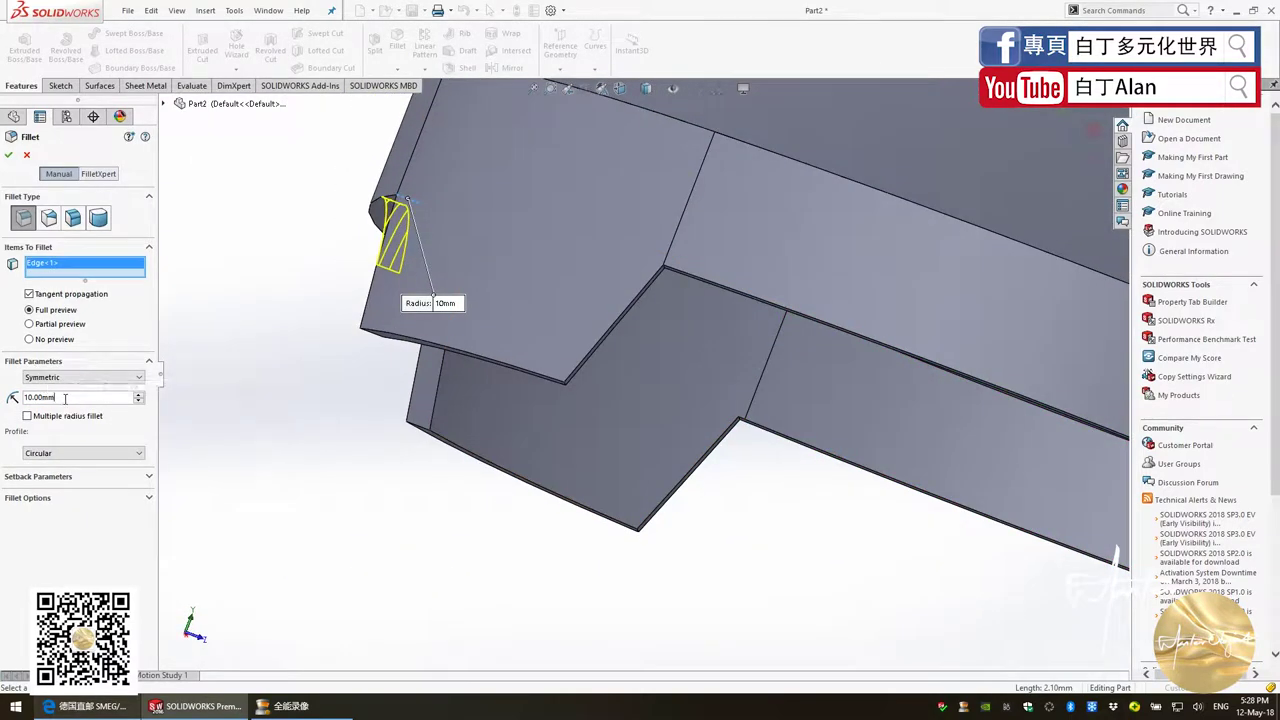
text(15)
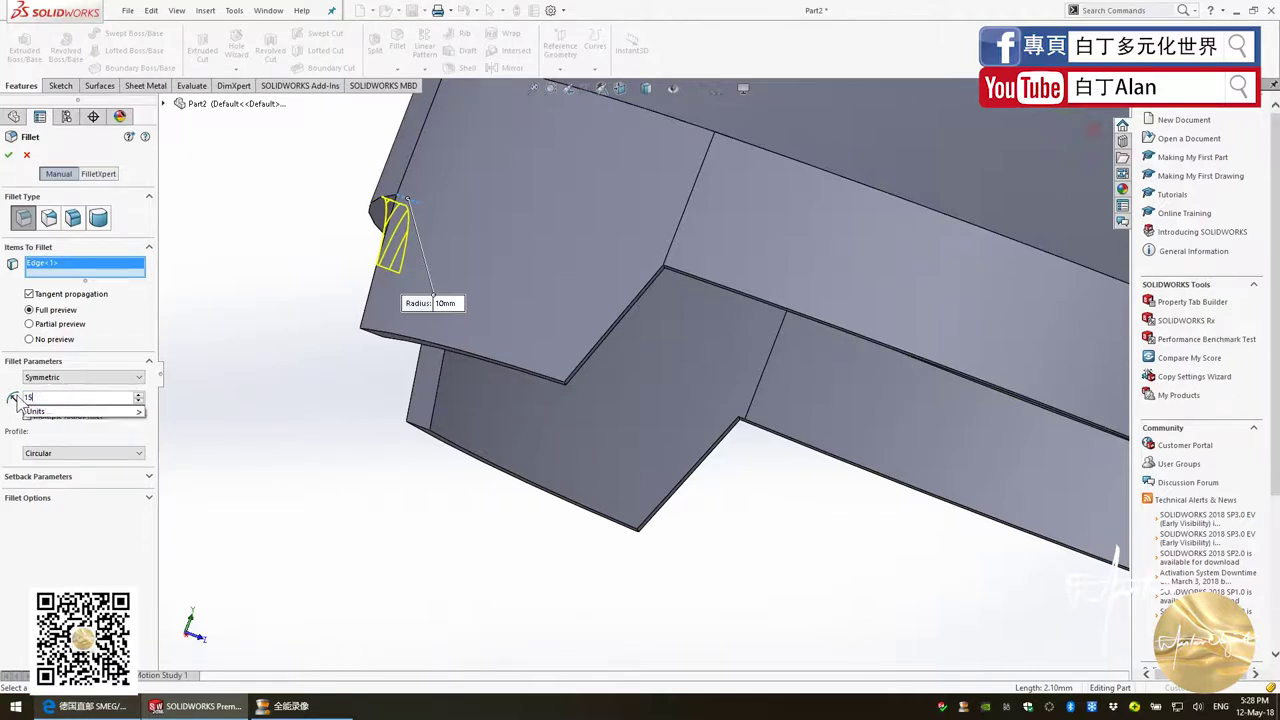
scroll(654, 278, down, 3)
scroll(654, 275, down, 3)
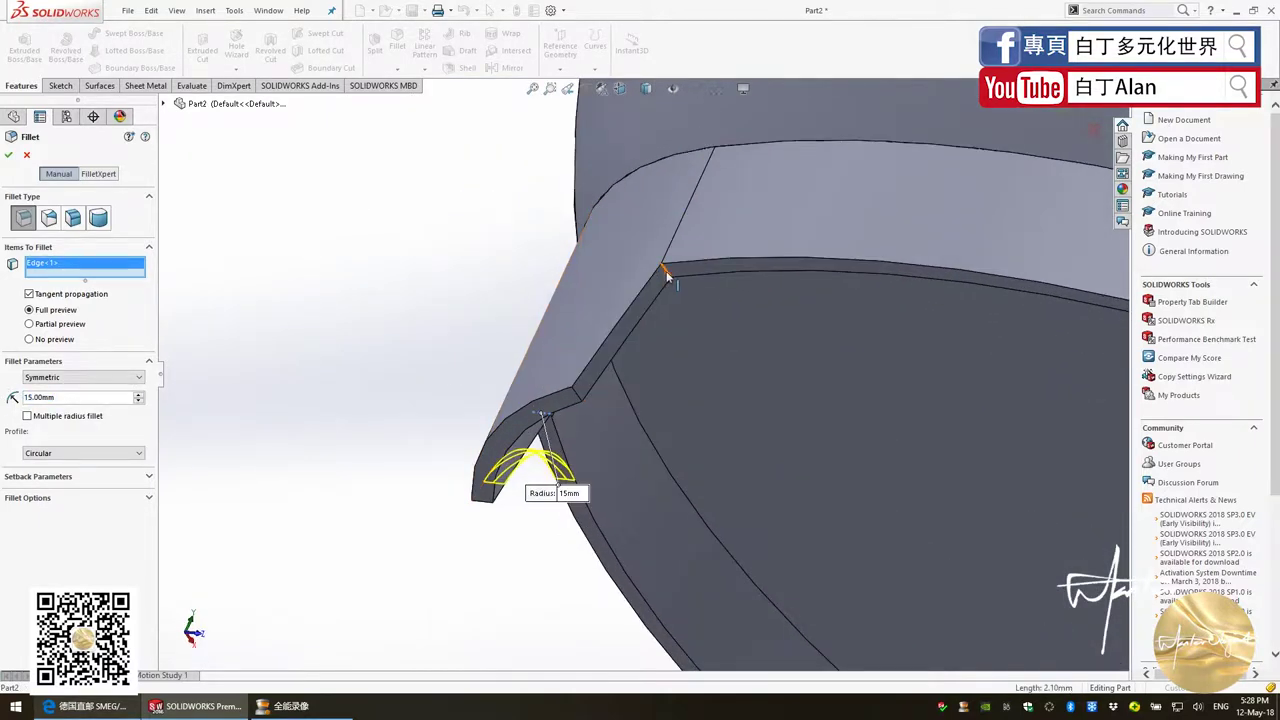
click(666, 276)
scroll(668, 320, up, 3)
scroll(880, 370, up, 2)
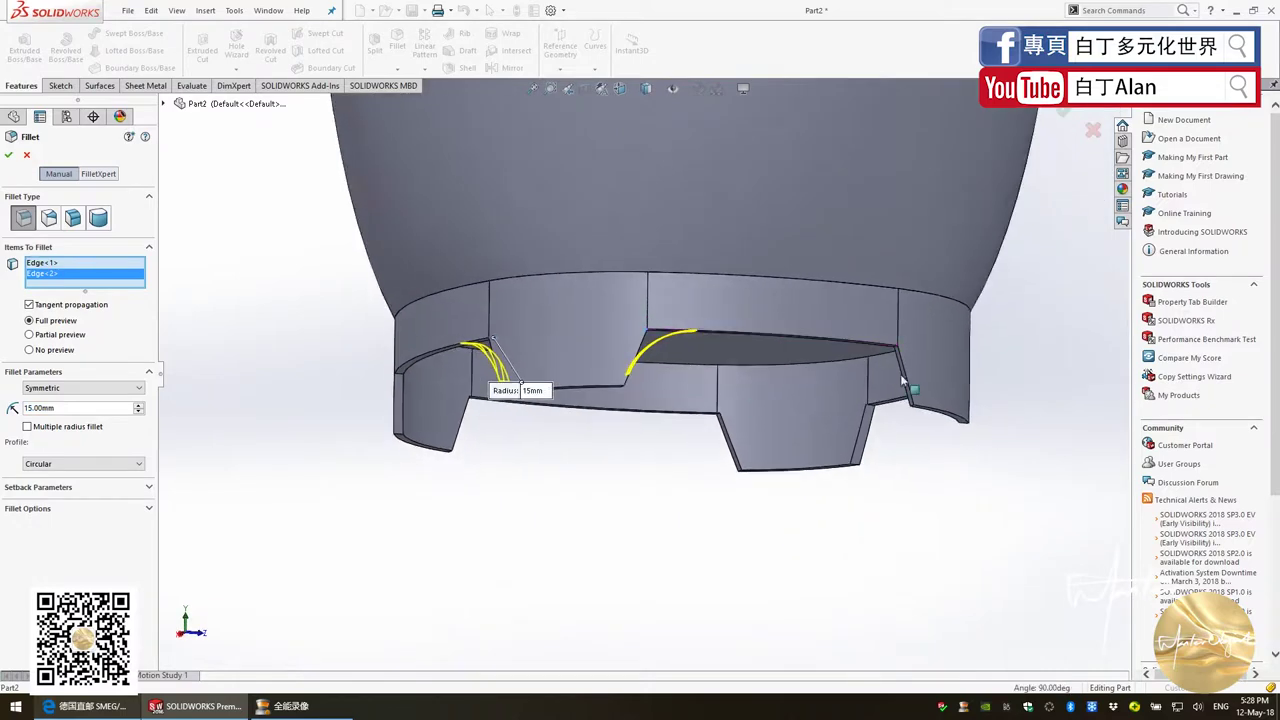
scroll(902, 380, down, 5)
click(714, 281)
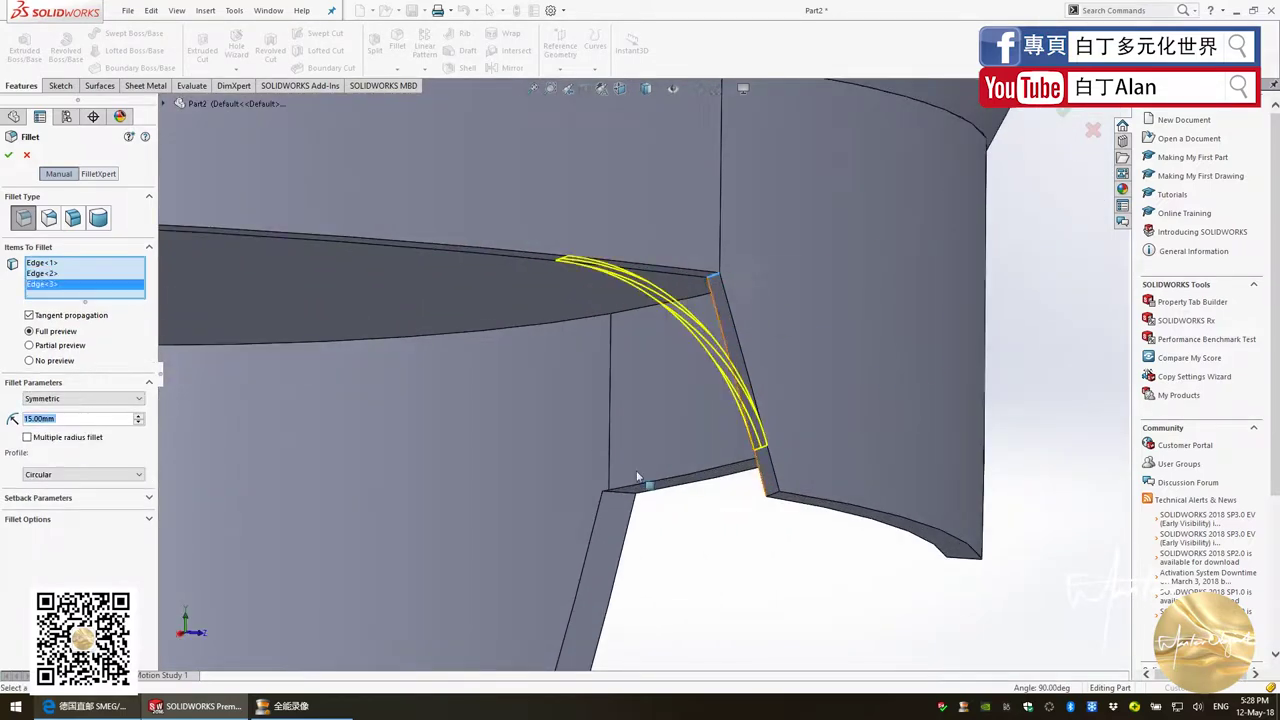
Add the remaining five cutout corner edges and apply the 15 mm fillet
click(628, 497)
mouse_move(628, 497)
middle_down()
mouse_move(829, 314)
mouse_move(829, 350)
mouse_move(926, 598)
middle_up()
click(835, 366)
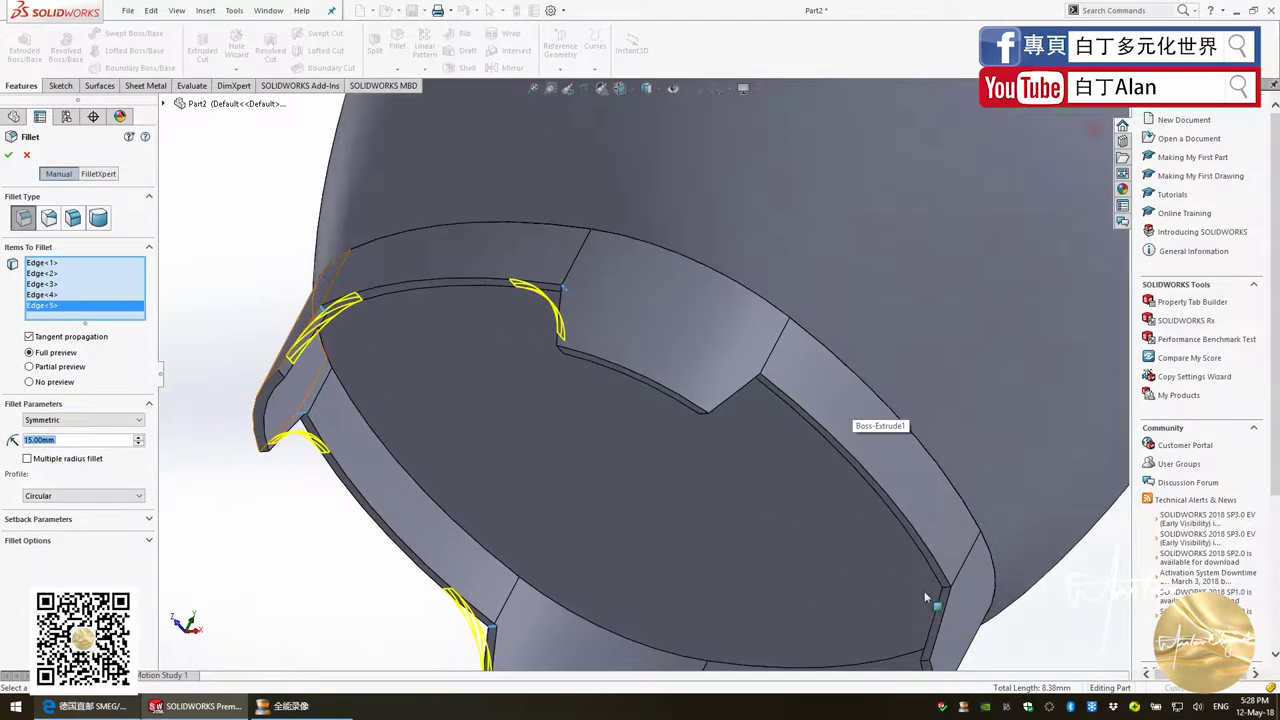
click(945, 587)
mouse_move(842, 475)
middle_down()
mouse_move(760, 381)
mouse_move(646, 327)
middle_up()
click(645, 328)
scroll(700, 480, up, 5)
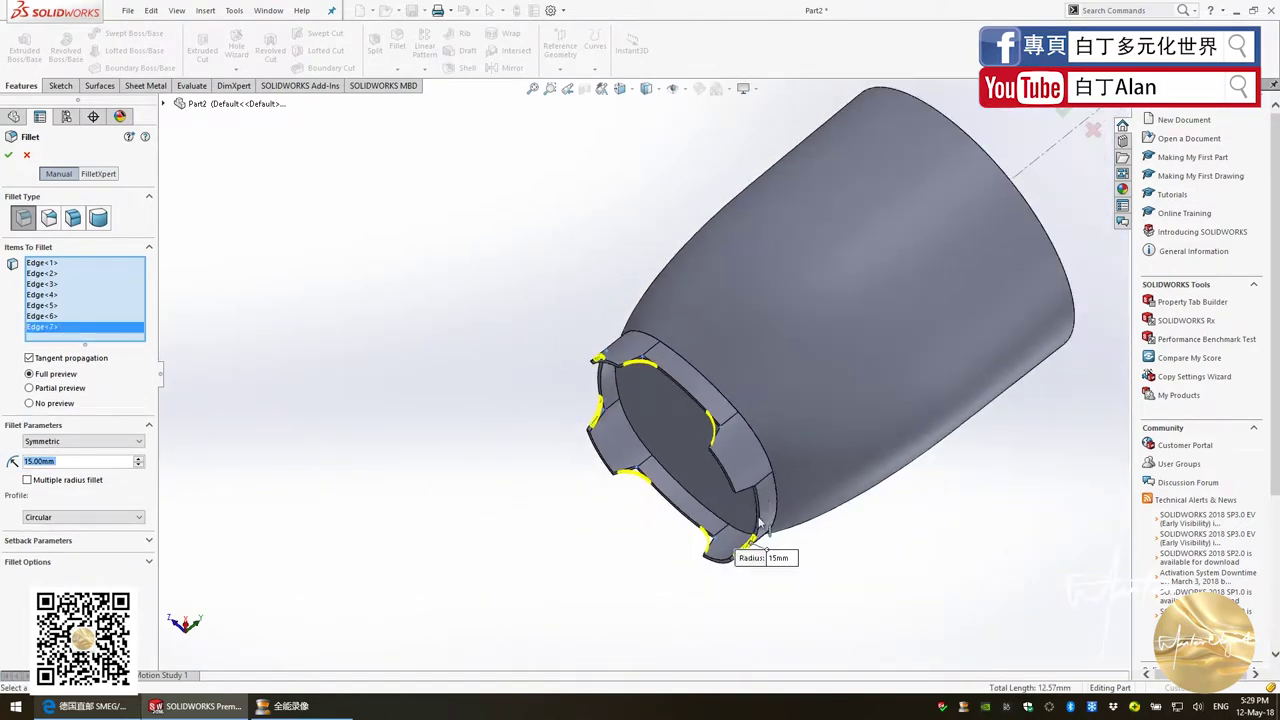
middle_drag(755, 555, 763, 588)
scroll(741, 465, down, 5)
scroll(741, 462, down, 5)
scroll(688, 400, up, 2)
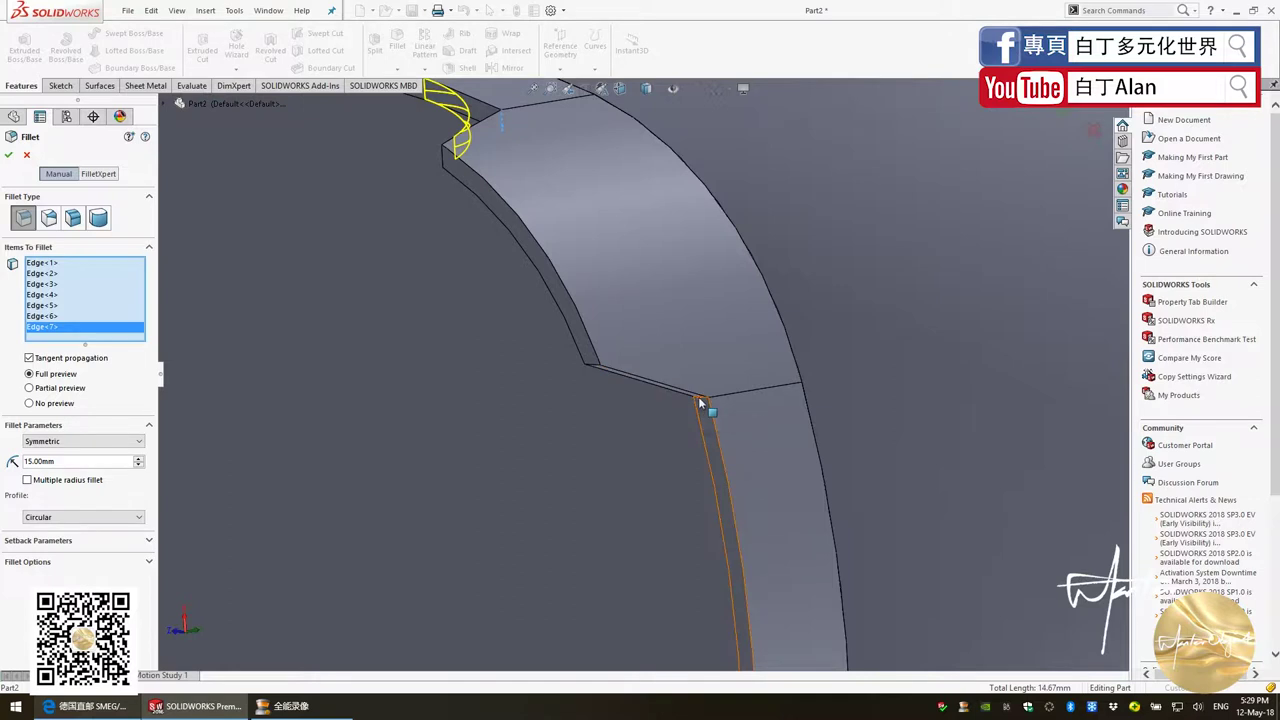
click(700, 402)
scroll(698, 420, up, 3)
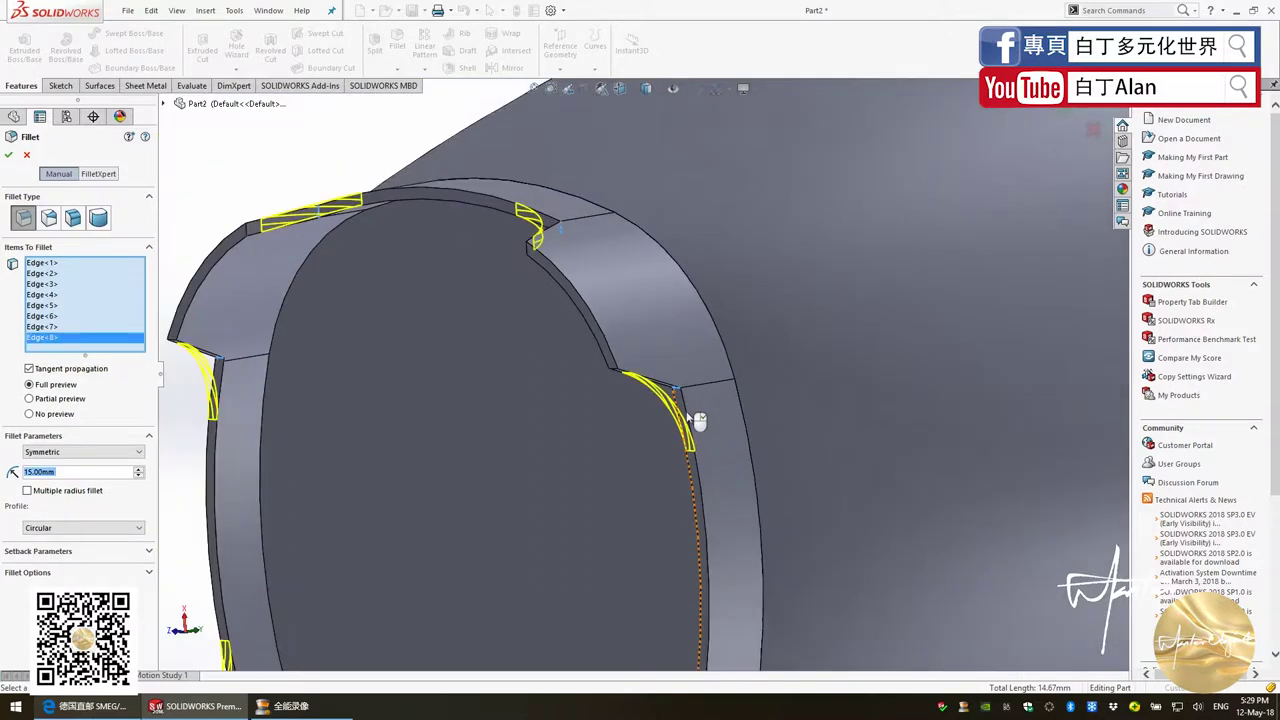
click(8, 156)
scroll(500, 360, up, 2)
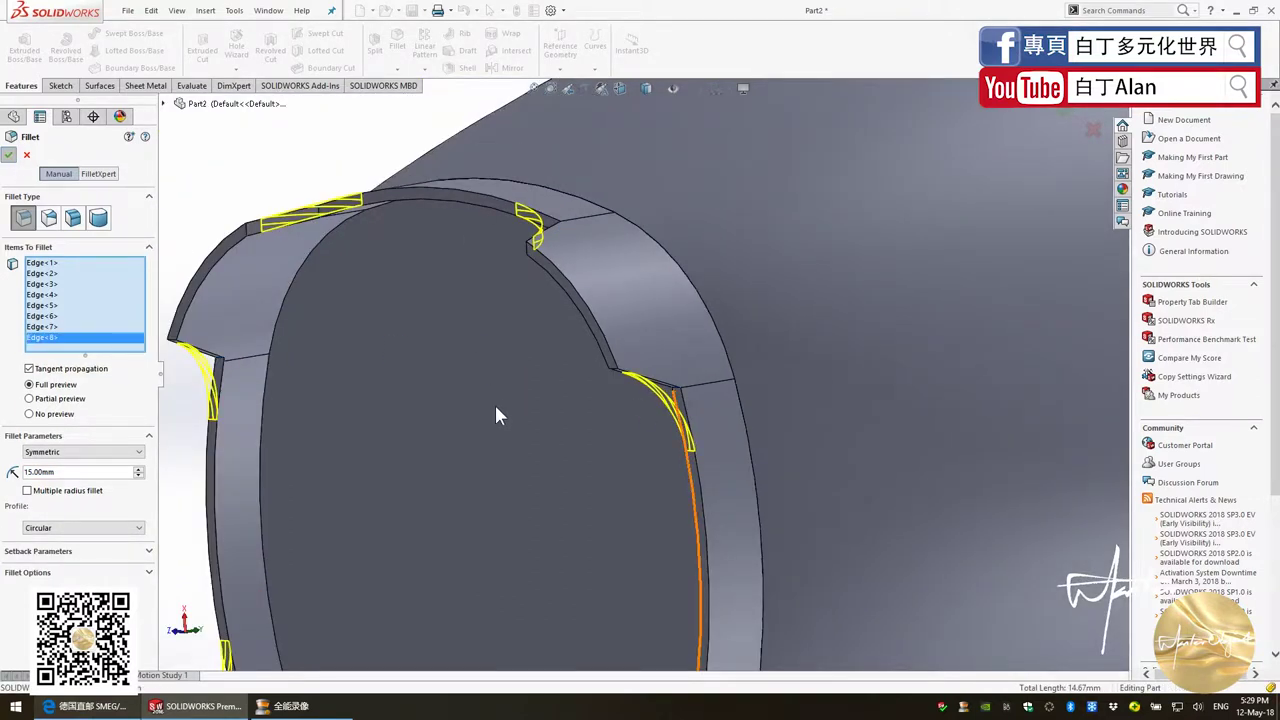
scroll(490, 390, up, 2)
scroll(486, 400, up, 2)
scroll(495, 395, up, 2)
scroll(505, 427, up, 3)
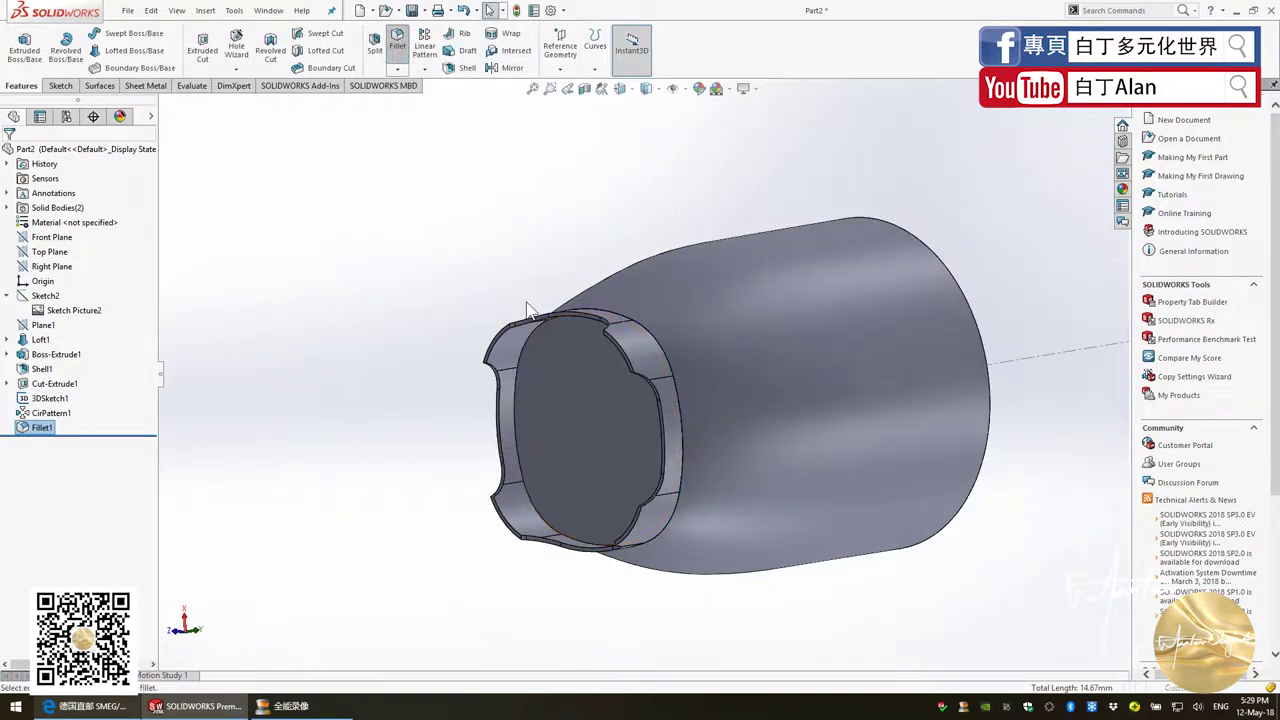
Select the first four base-opening edges for a 5 mm fillet, removing the stray rim face
scroll(490, 318, down, 2)
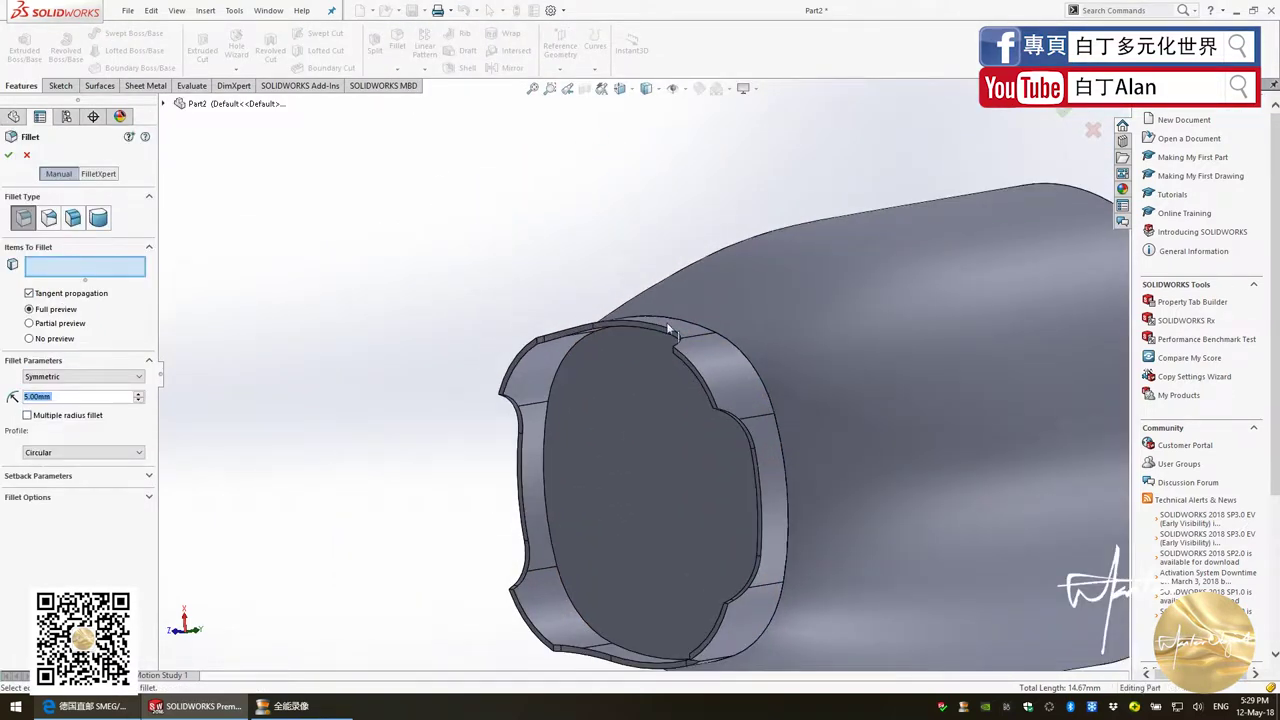
scroll(697, 418, down, 4)
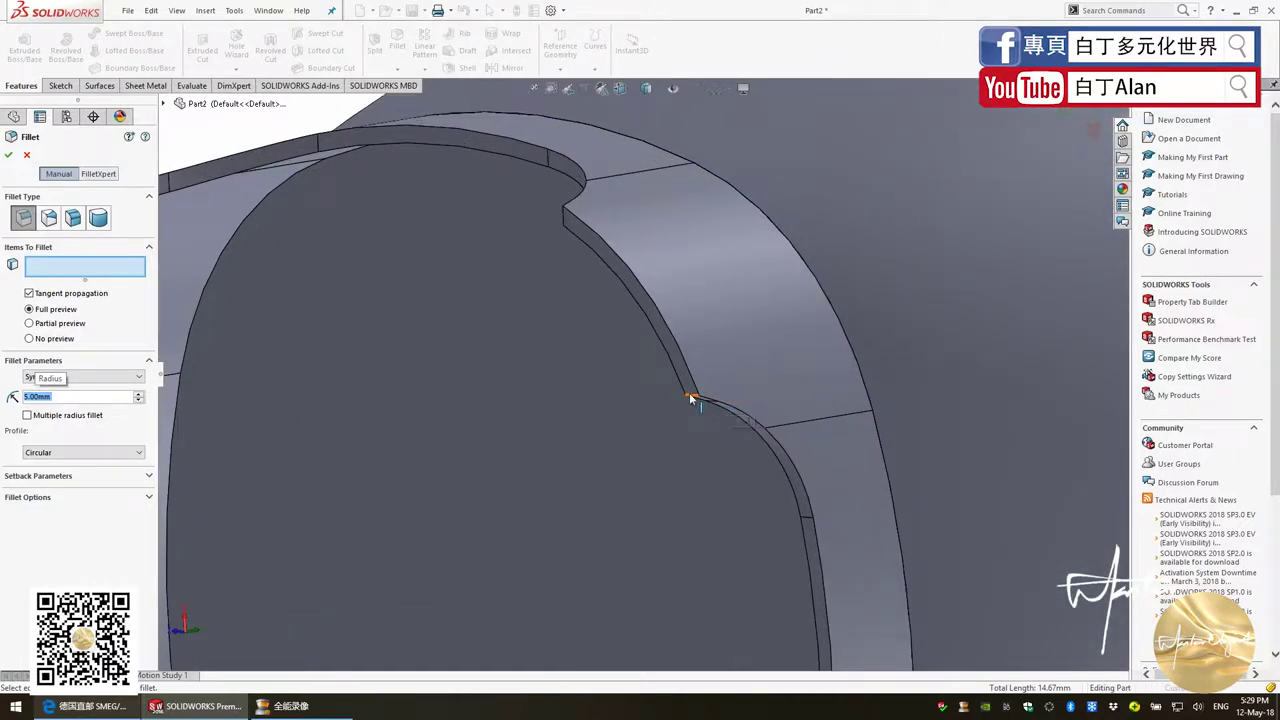
click(689, 392)
click(565, 215)
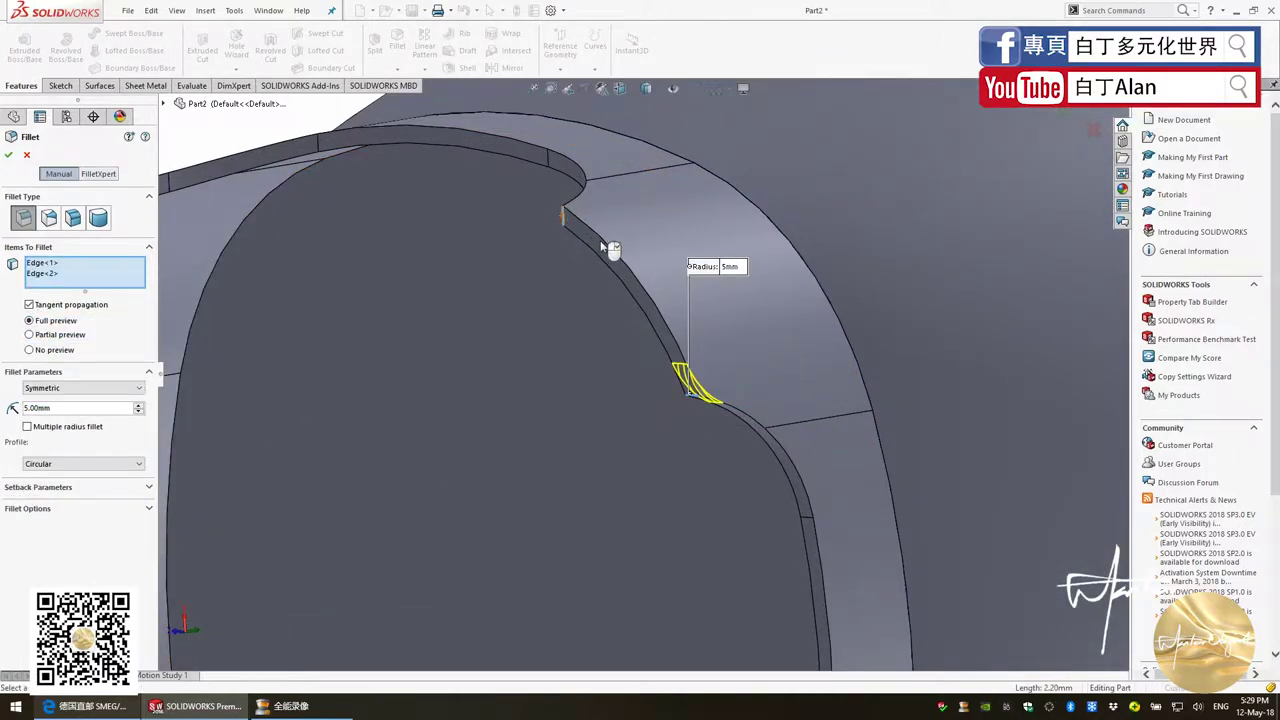
scroll(609, 248, up, 3)
mouse_move(609, 248)
middle_down()
mouse_move(575, 420)
mouse_move(528, 328)
middle_up()
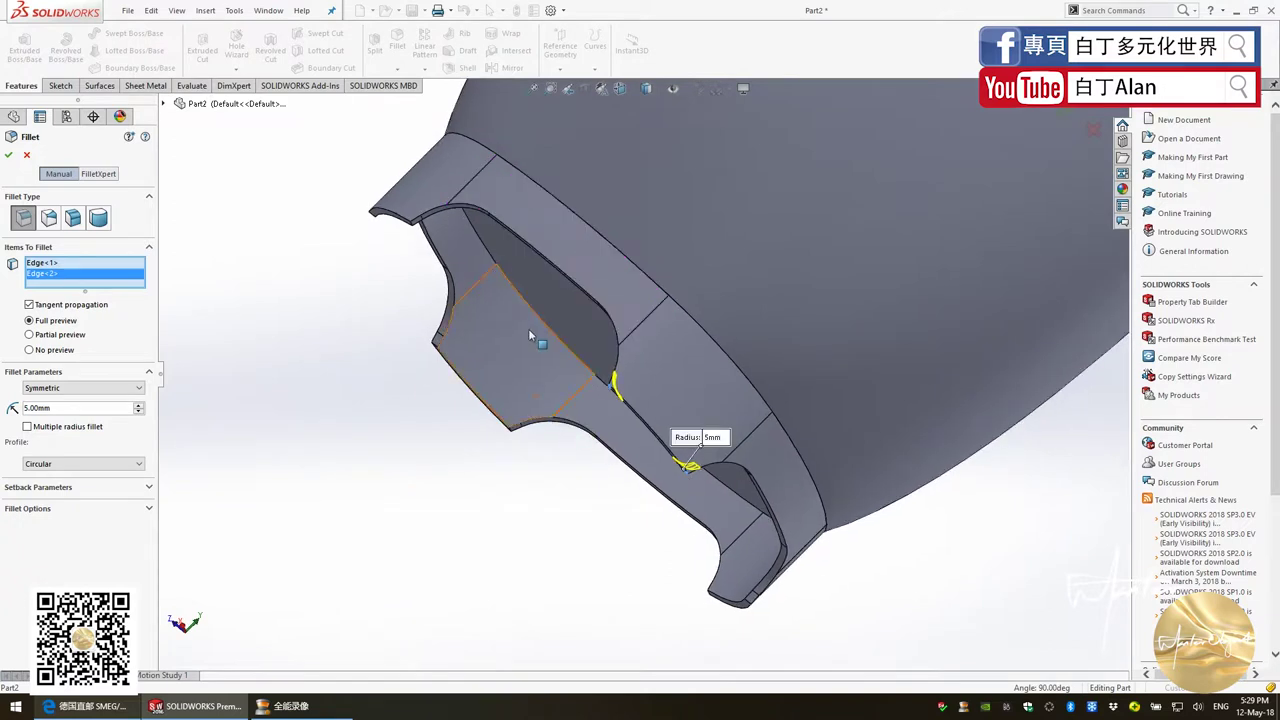
scroll(416, 219, down, 3)
scroll(462, 295, down, 2)
click(462, 281)
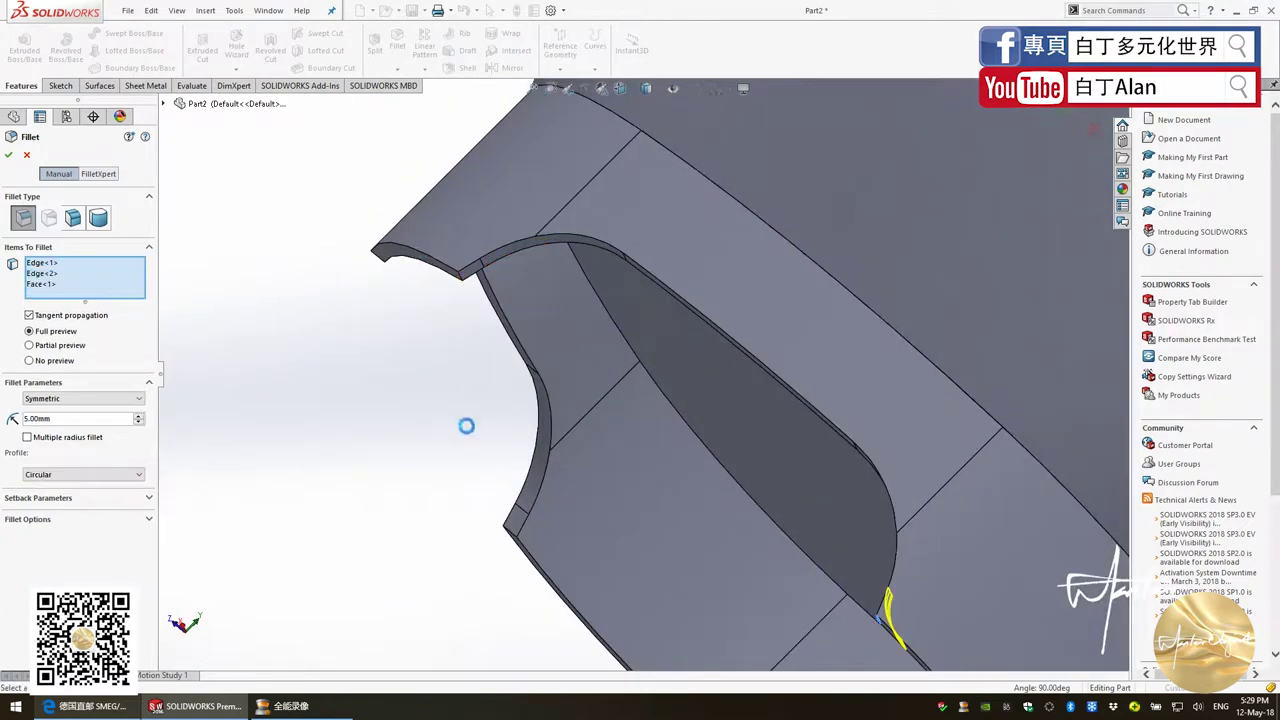
click(508, 529)
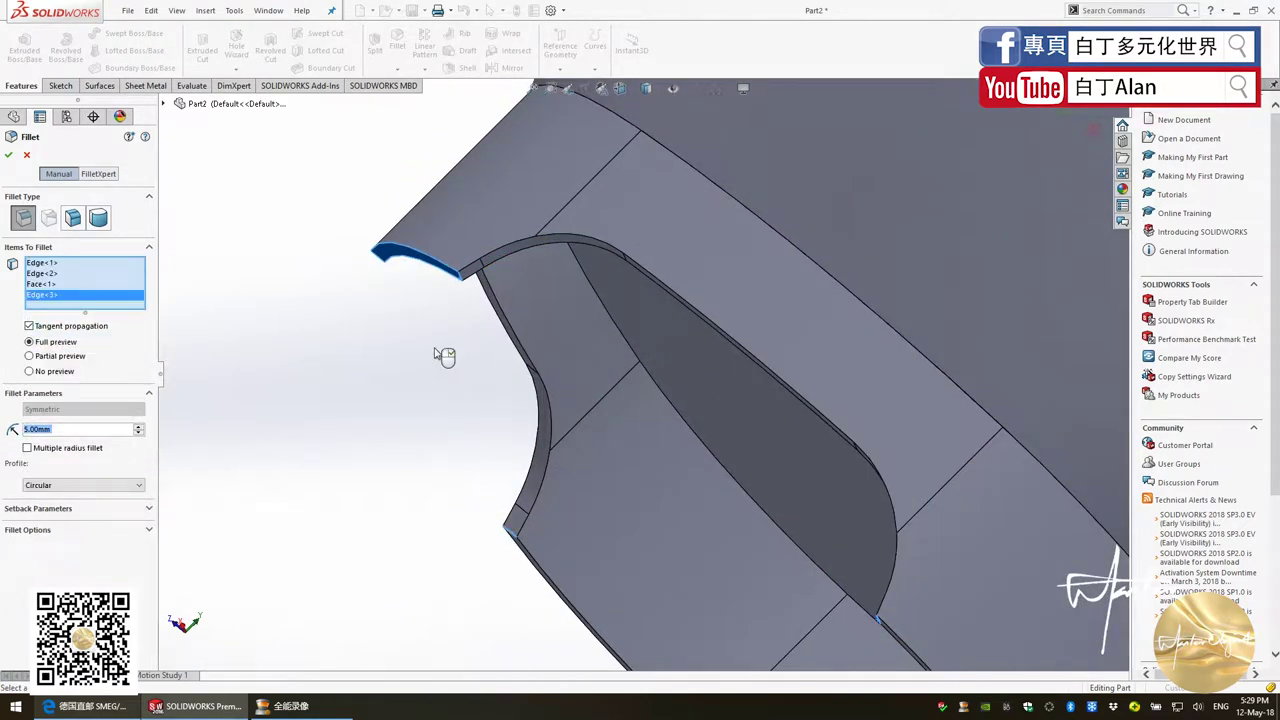
click(438, 268)
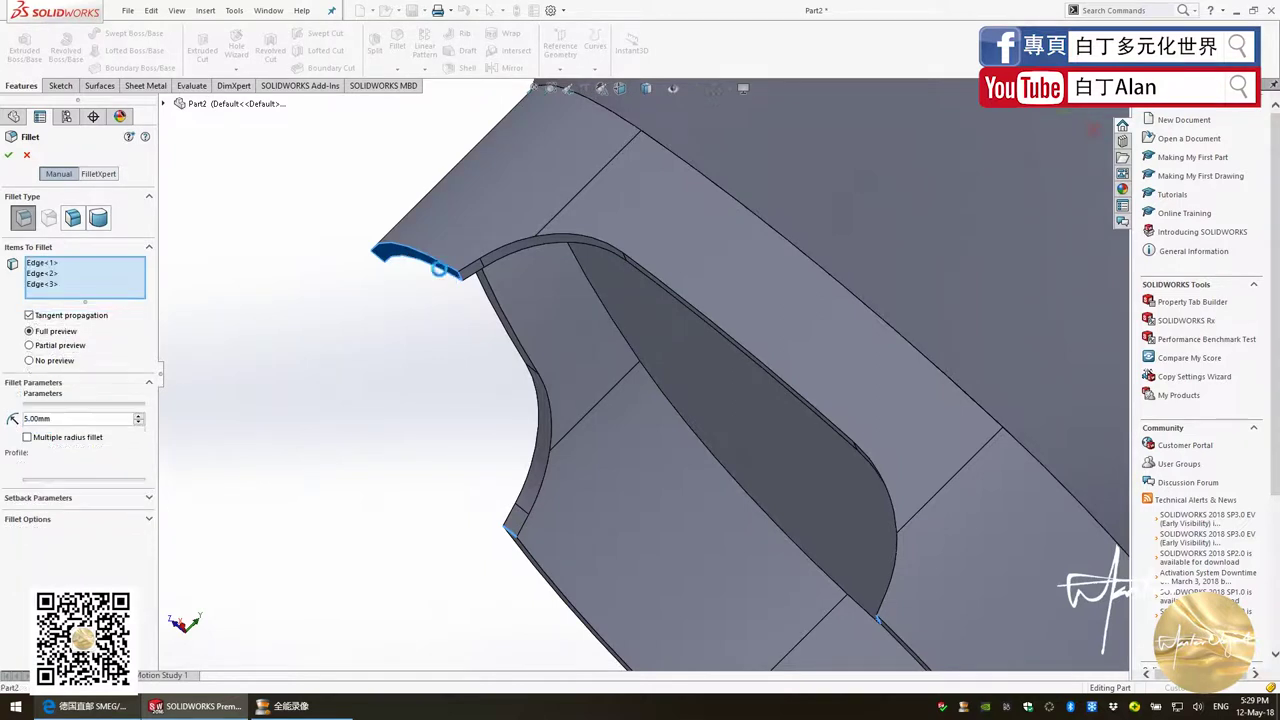
click(460, 279)
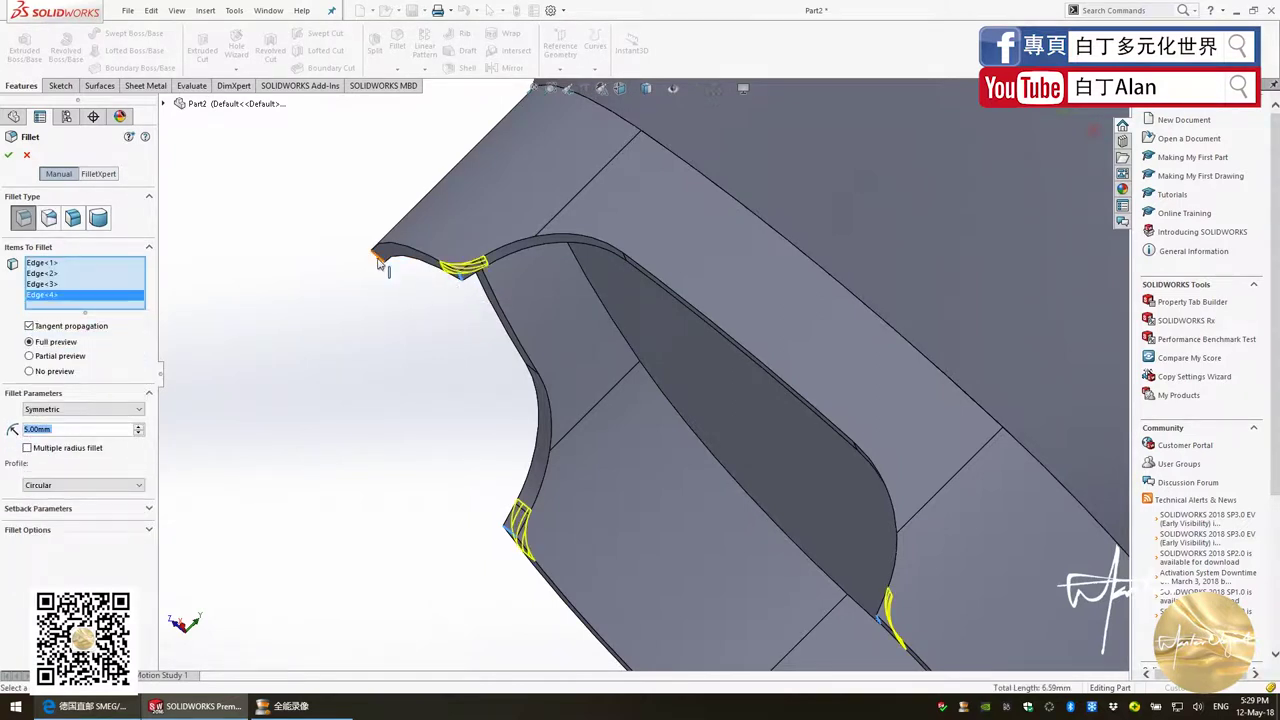
Add four more opening edges and apply the 5 mm fillet as Fillet2
click(380, 262)
mouse_move(380, 262)
middle_down()
mouse_move(614, 480)
mouse_move(634, 557)
mouse_move(733, 428)
middle_up()
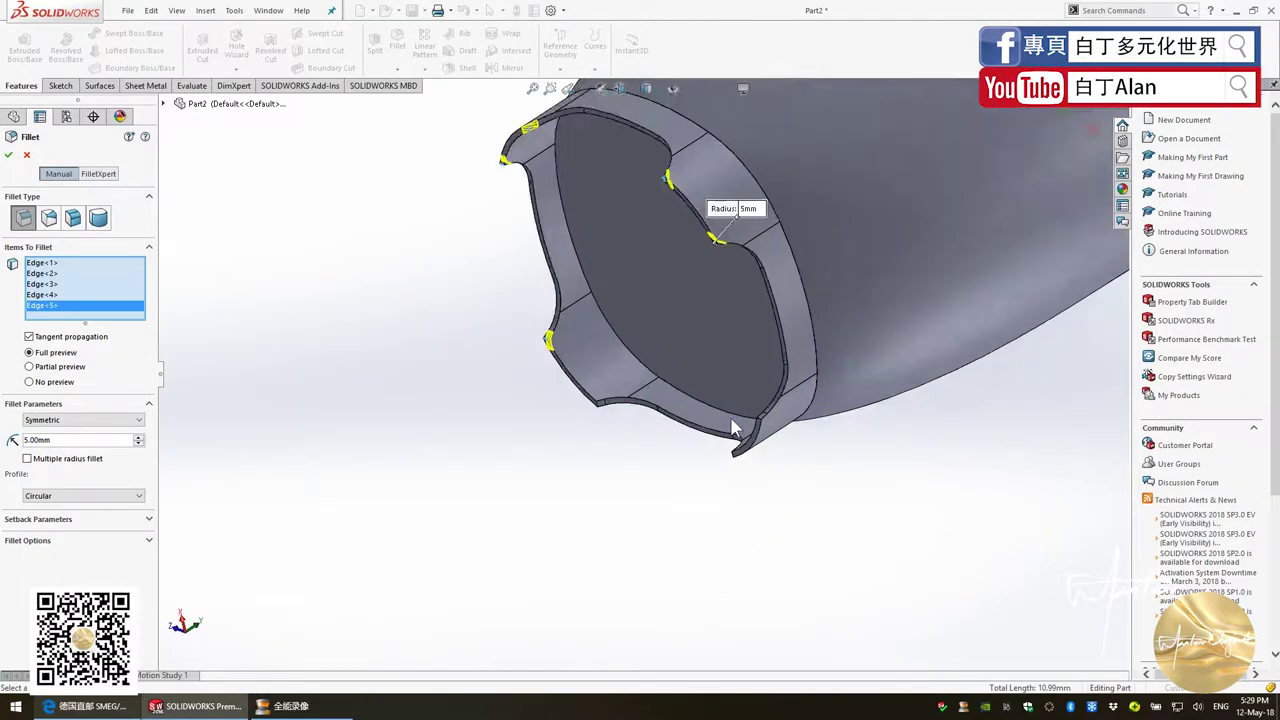
scroll(740, 420, down, 3)
click(762, 413)
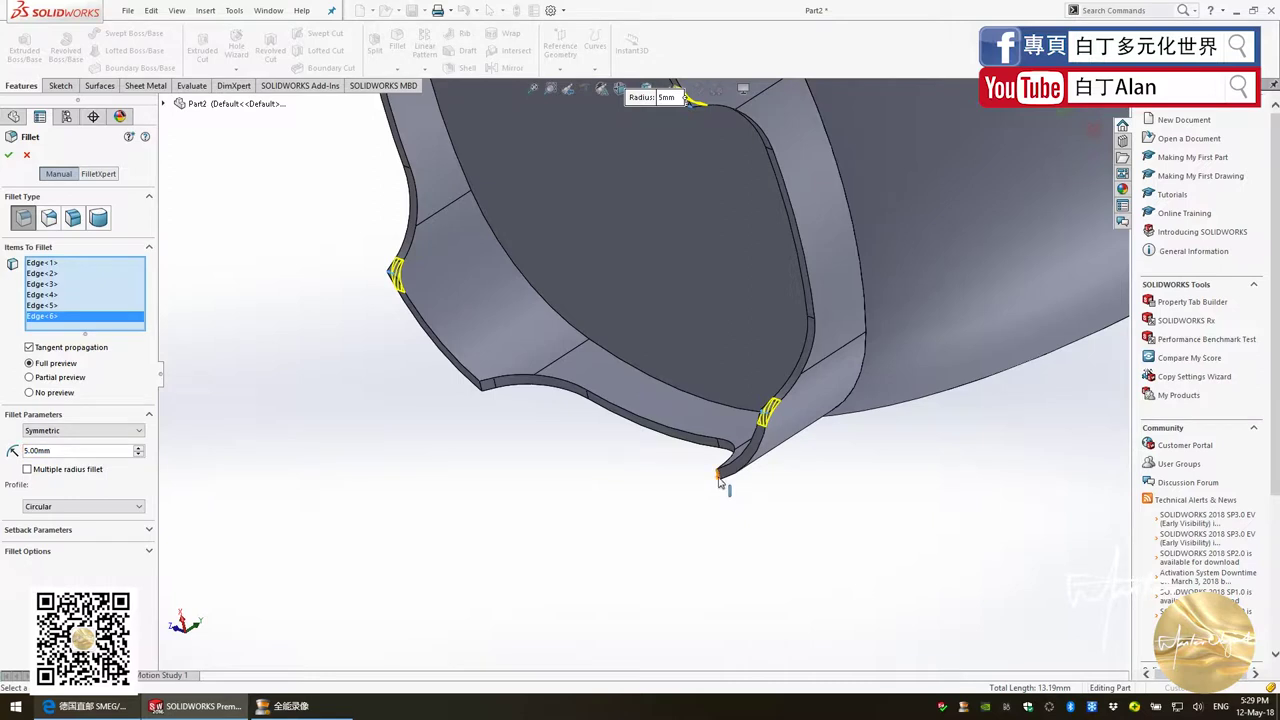
click(718, 477)
click(482, 388)
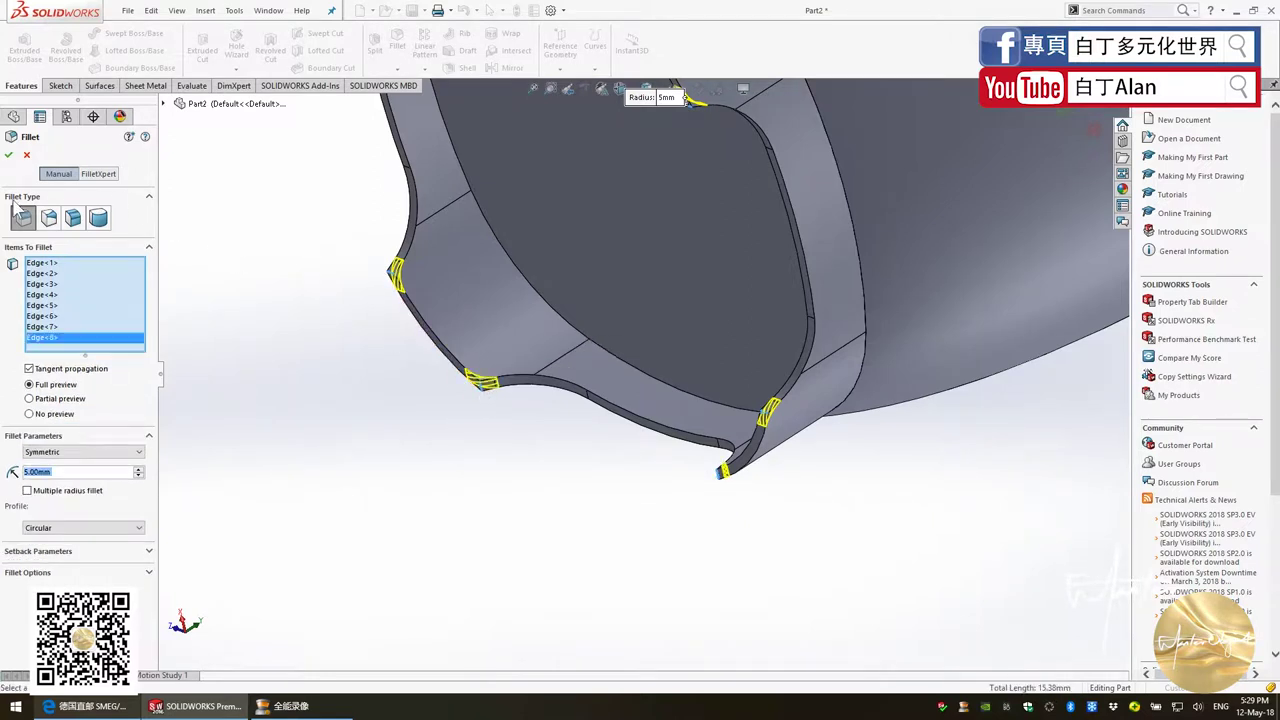
click(12, 156)
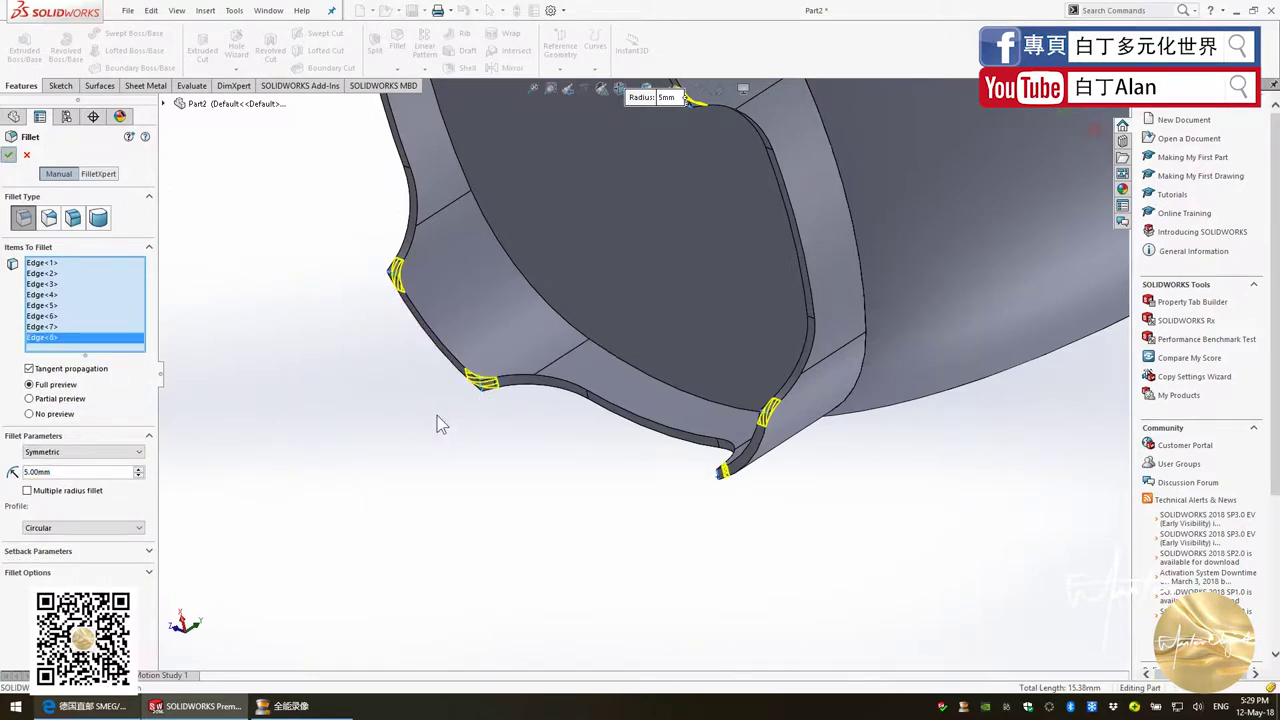
mouse_move(449, 434)
middle_down()
mouse_move(577, 371)
mouse_move(574, 334)
mouse_move(643, 526)
mouse_move(556, 566)
middle_up()
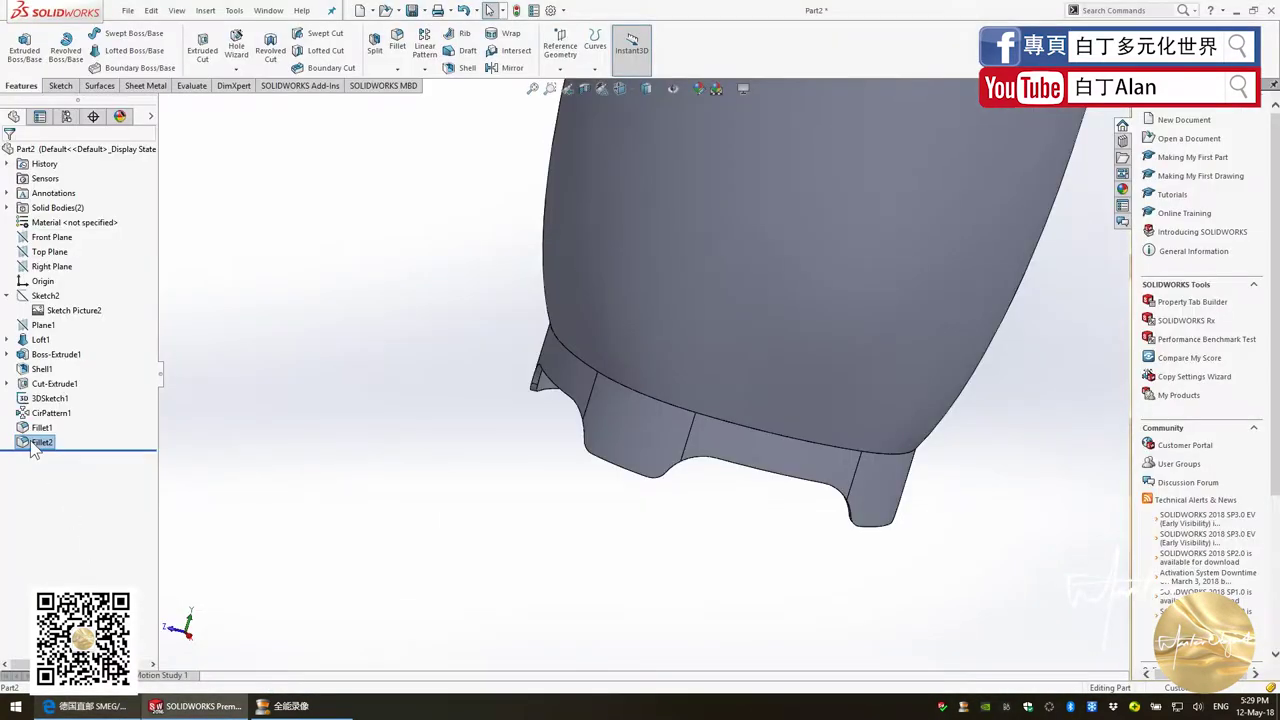
Change Fillet2's radius from 5 mm to 10 mm and check the rounded base
right_click(33, 446)
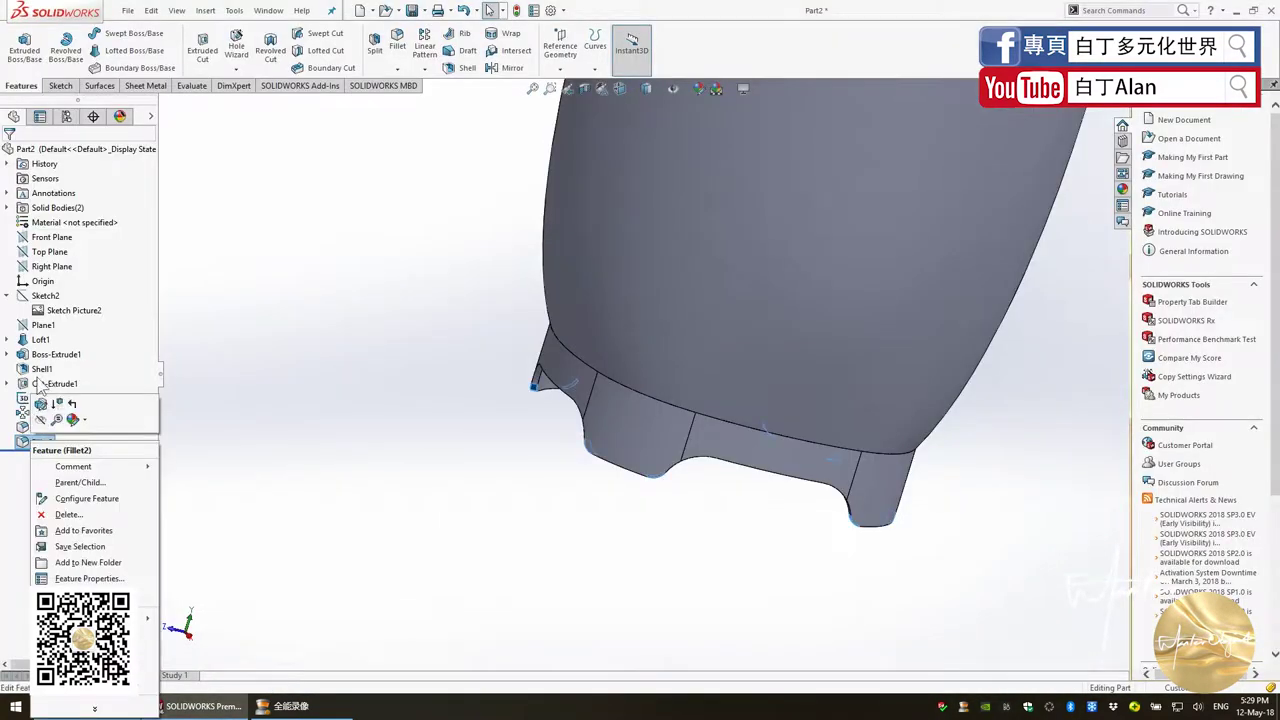
key(Escape)
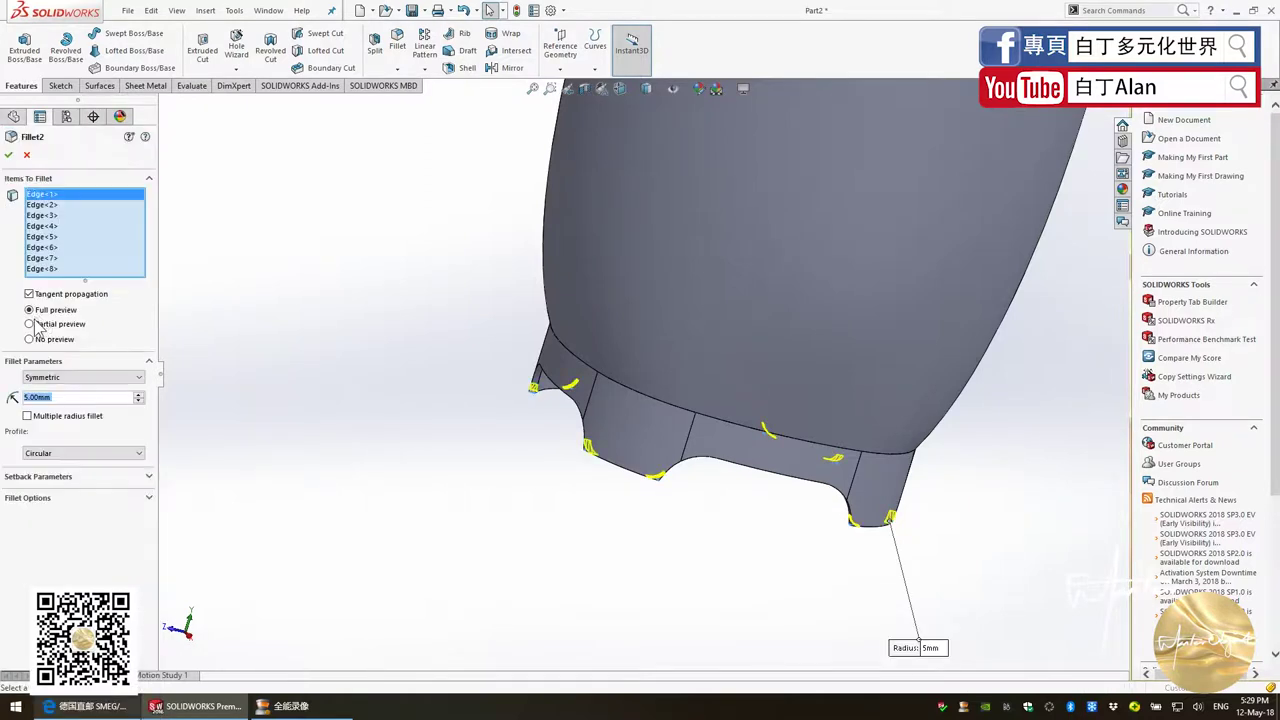
text(10)
key(Return)
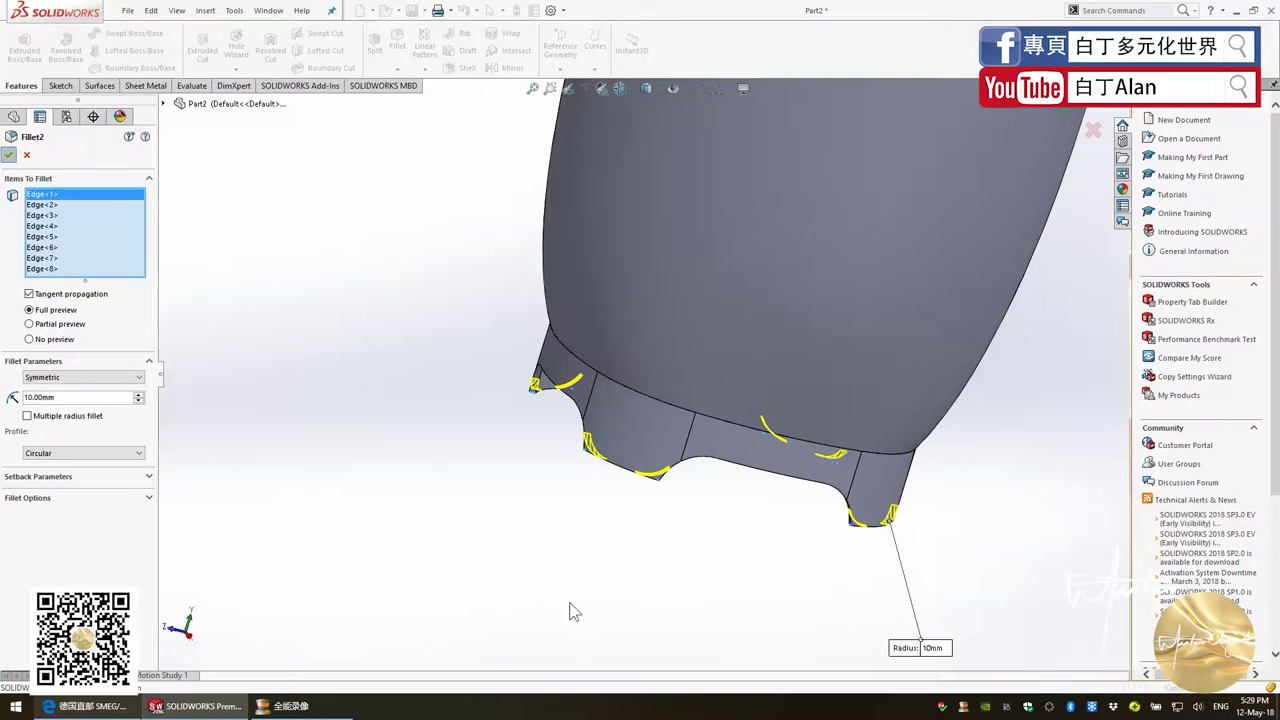
key(Return)
mouse_move(691, 586)
middle_down()
mouse_move(919, 472)
mouse_move(770, 319)
mouse_move(729, 517)
middle_up()
key(alt+Tab)
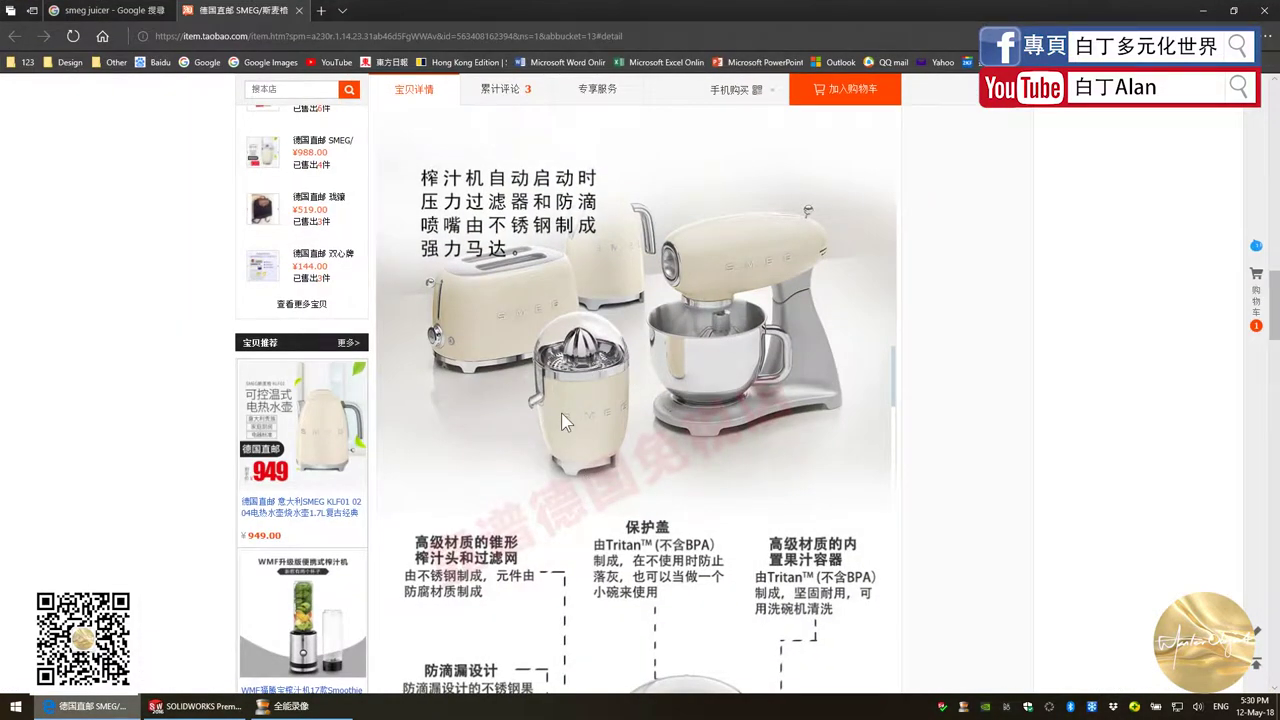
scroll(550, 389, up, 3)
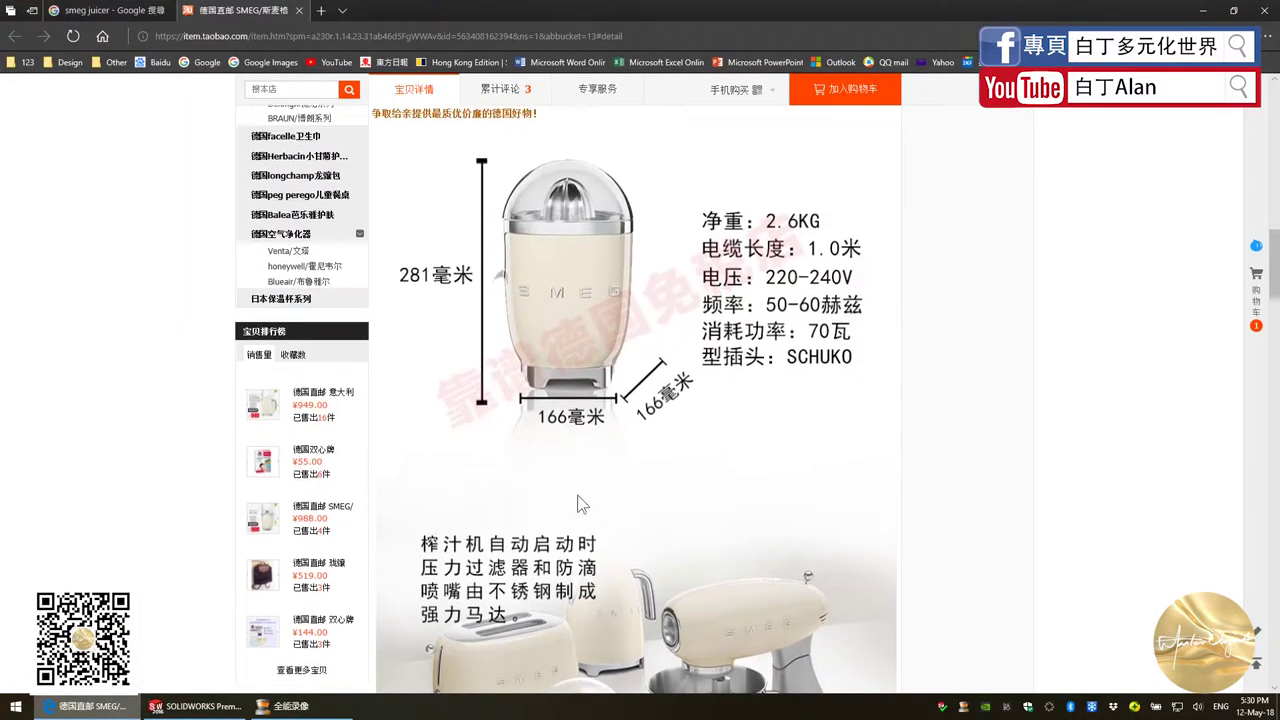
scroll(589, 514, down, 6)
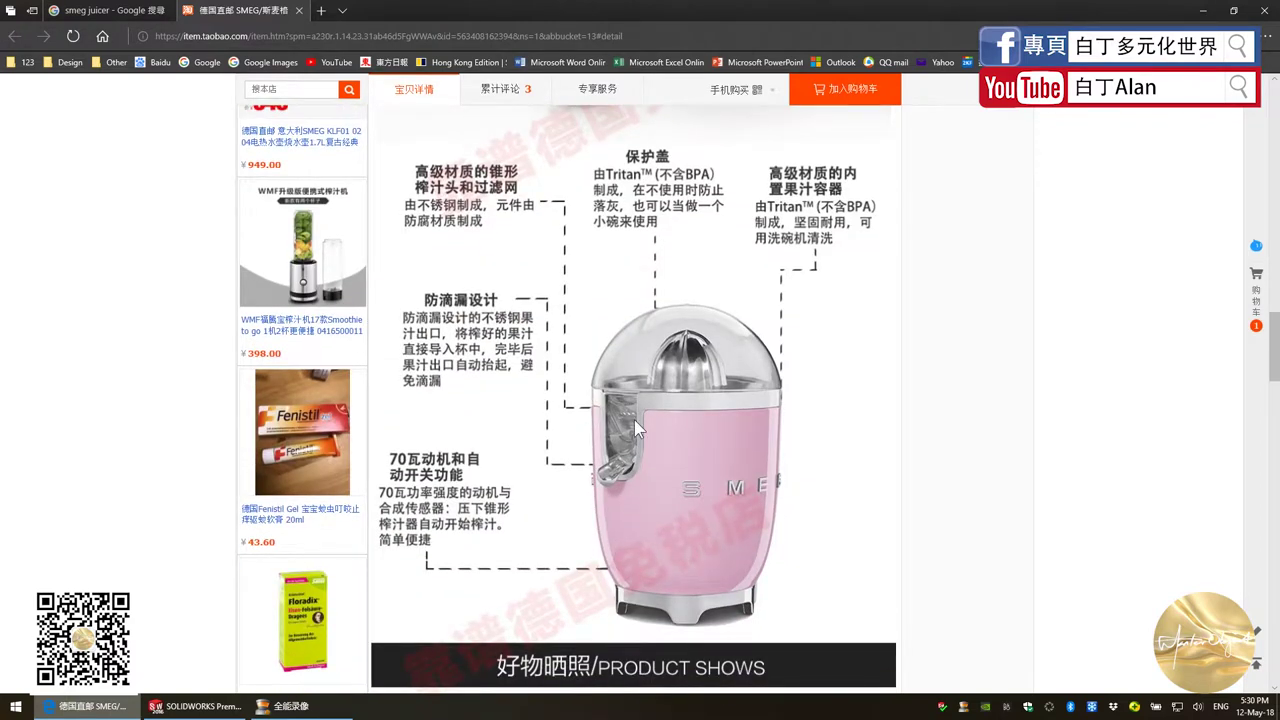
key(alt+Tab)
scroll(634, 434, up, 2)
scroll(626, 491, up, 3)
mouse_move(663, 469)
middle_down()
mouse_move(762, 495)
mouse_move(460, 323)
middle_up()
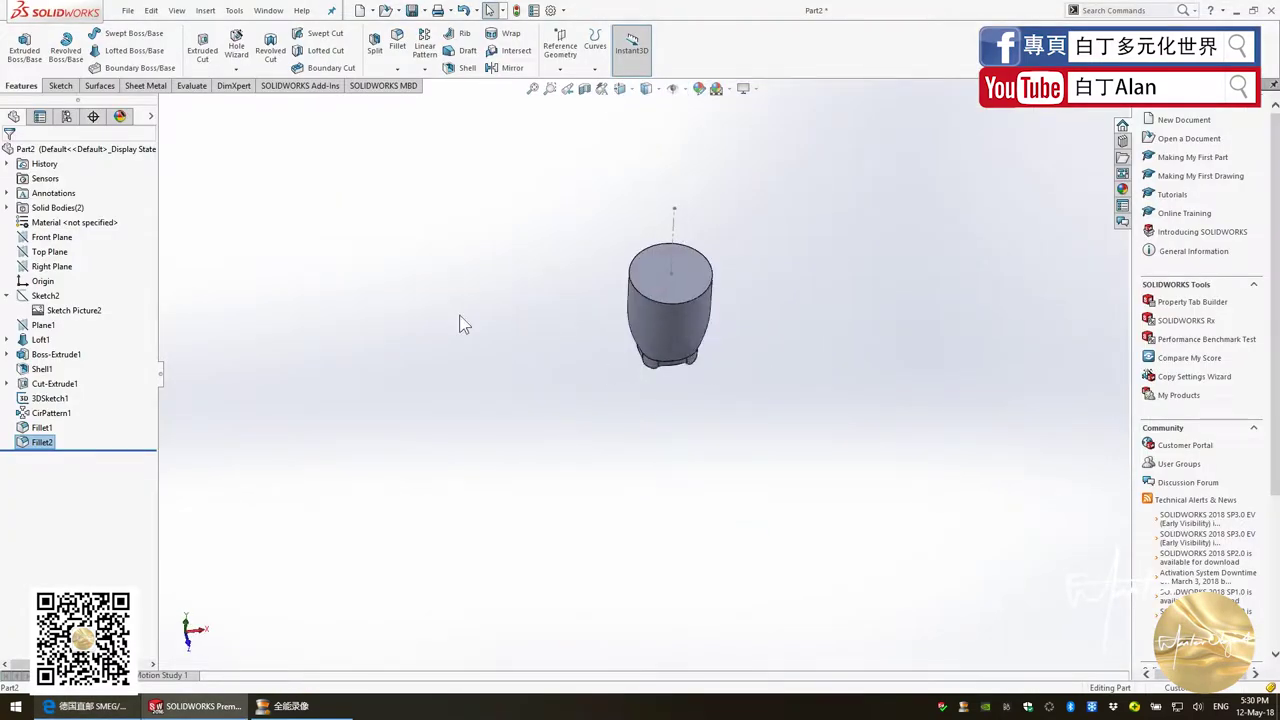
Start Sketch10 on the Top Plane picked from the flyout FeatureManager tree
click(60, 85)
click(29, 52)
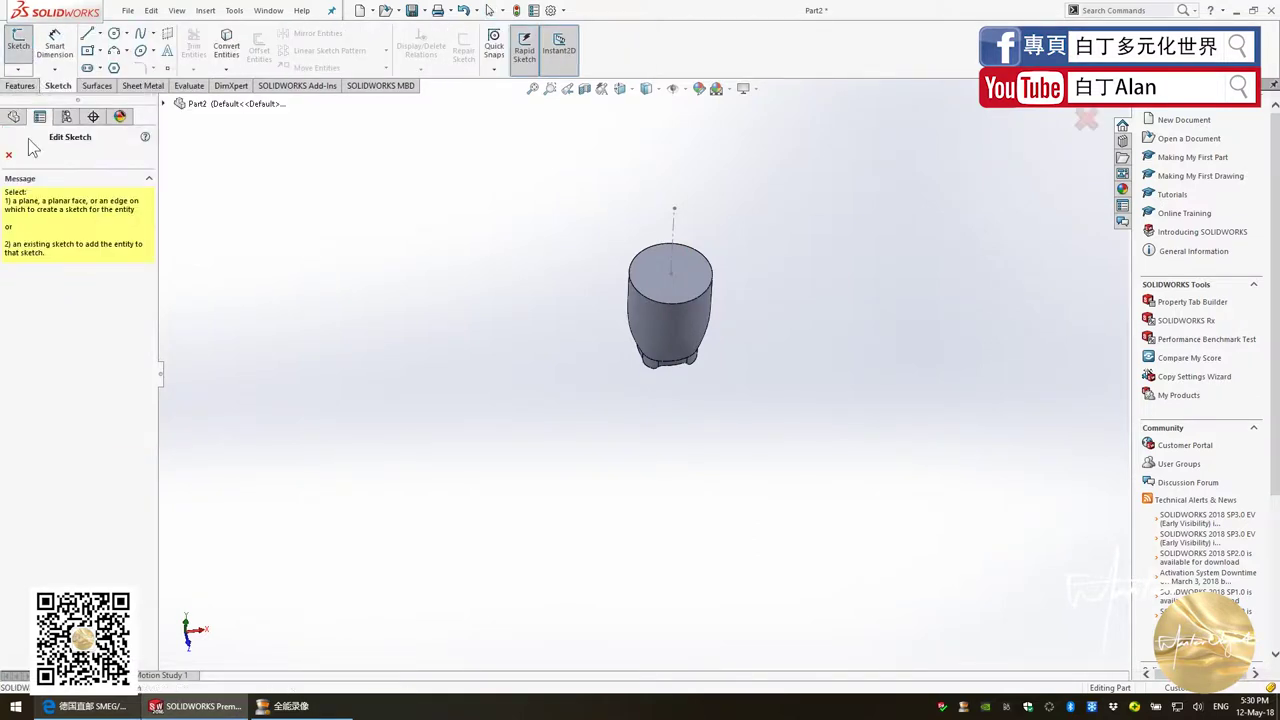
click(165, 104)
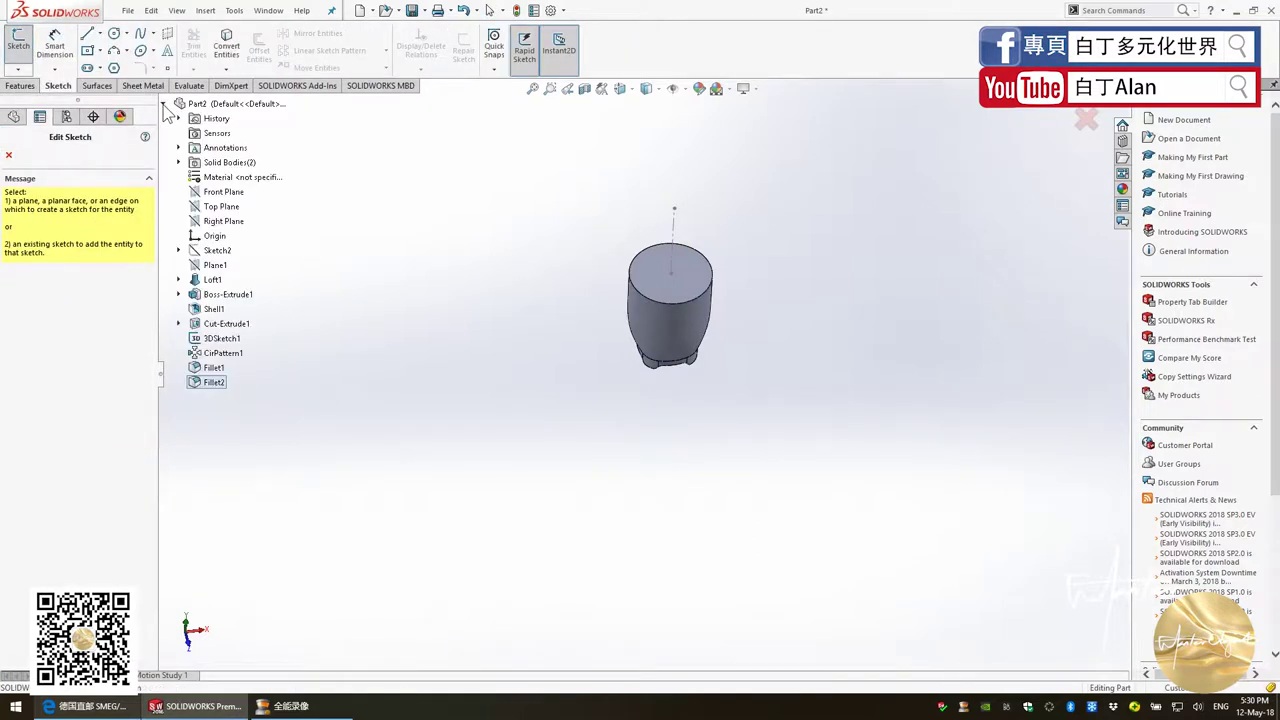
click(214, 205)
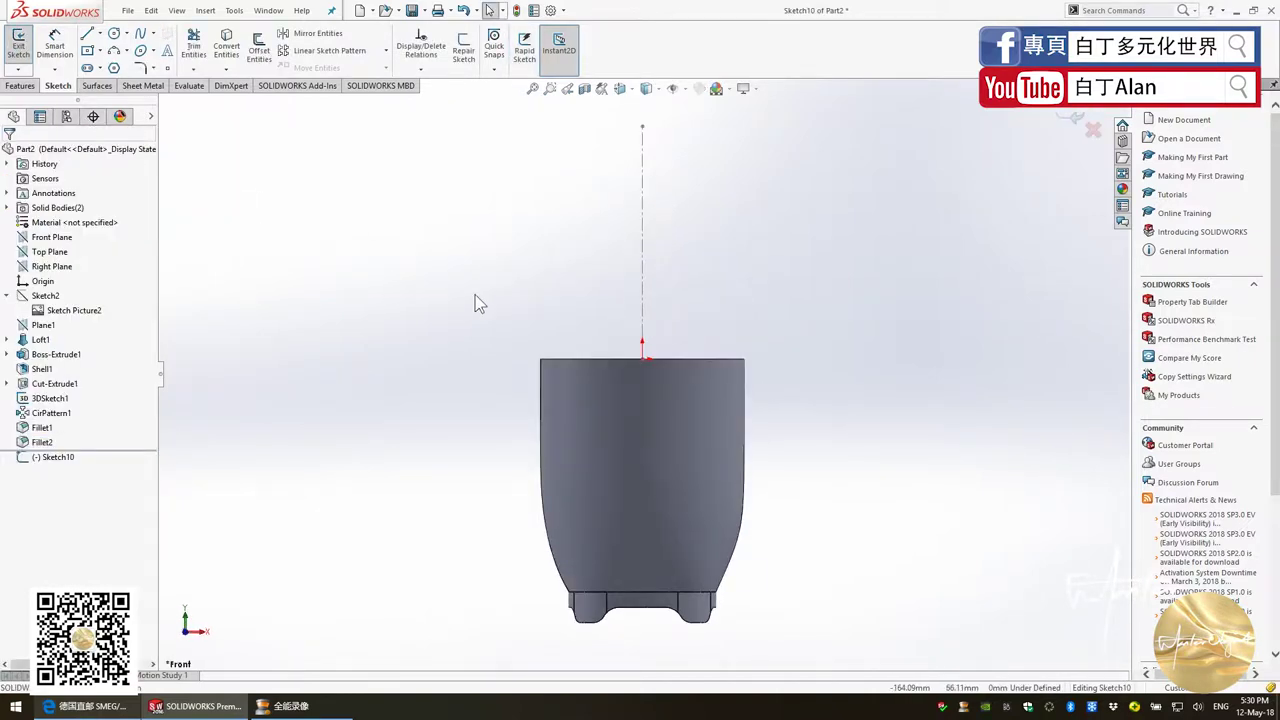
scroll(480, 300, up, 1)
scroll(715, 445, up, 1)
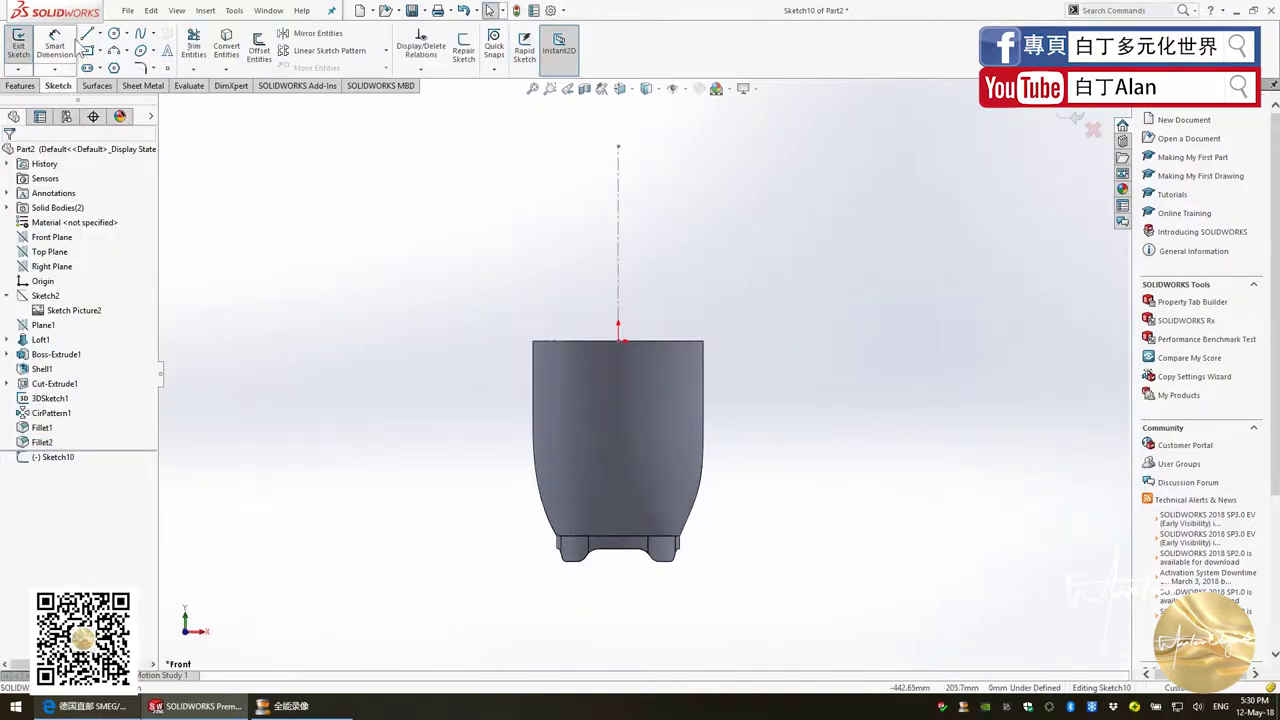
click(205, 10)
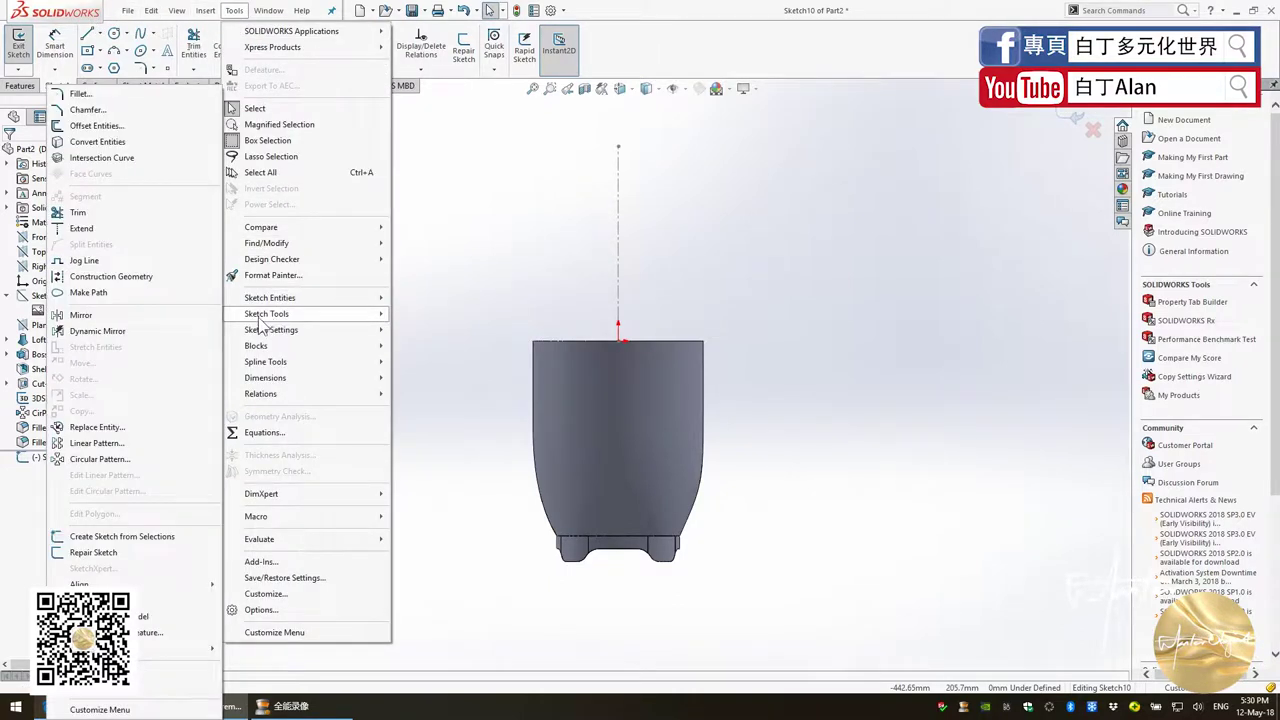
Insert the 'untitled' black juicer photo as a sketch picture, about 325 mm, behind the body
mouse_move(266, 313)
click(100, 668)
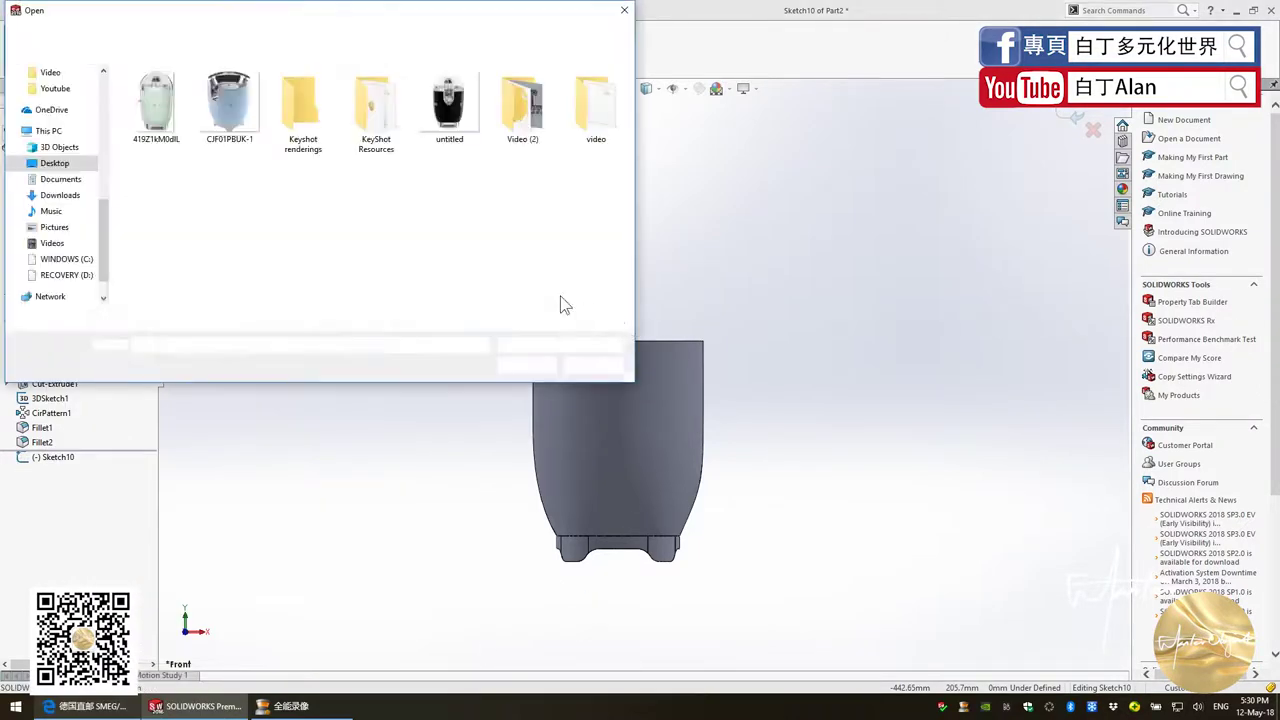
double_click(448, 138)
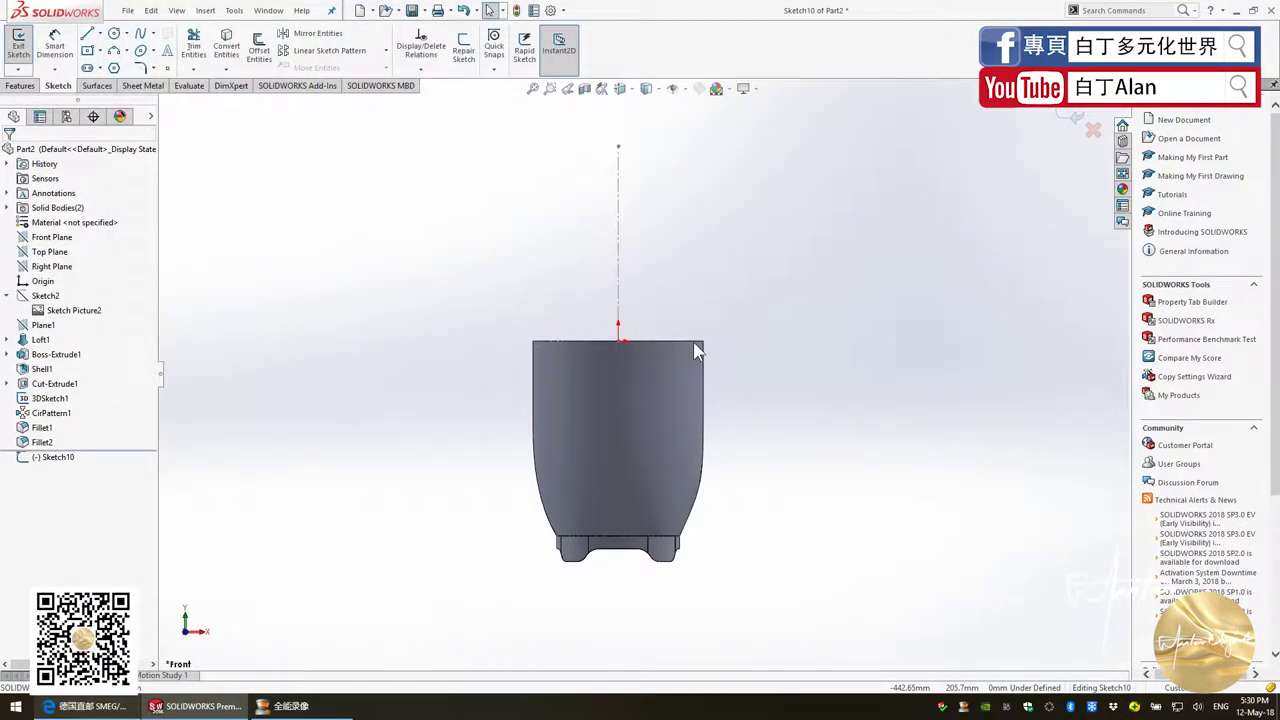
scroll(727, 415, up, 5)
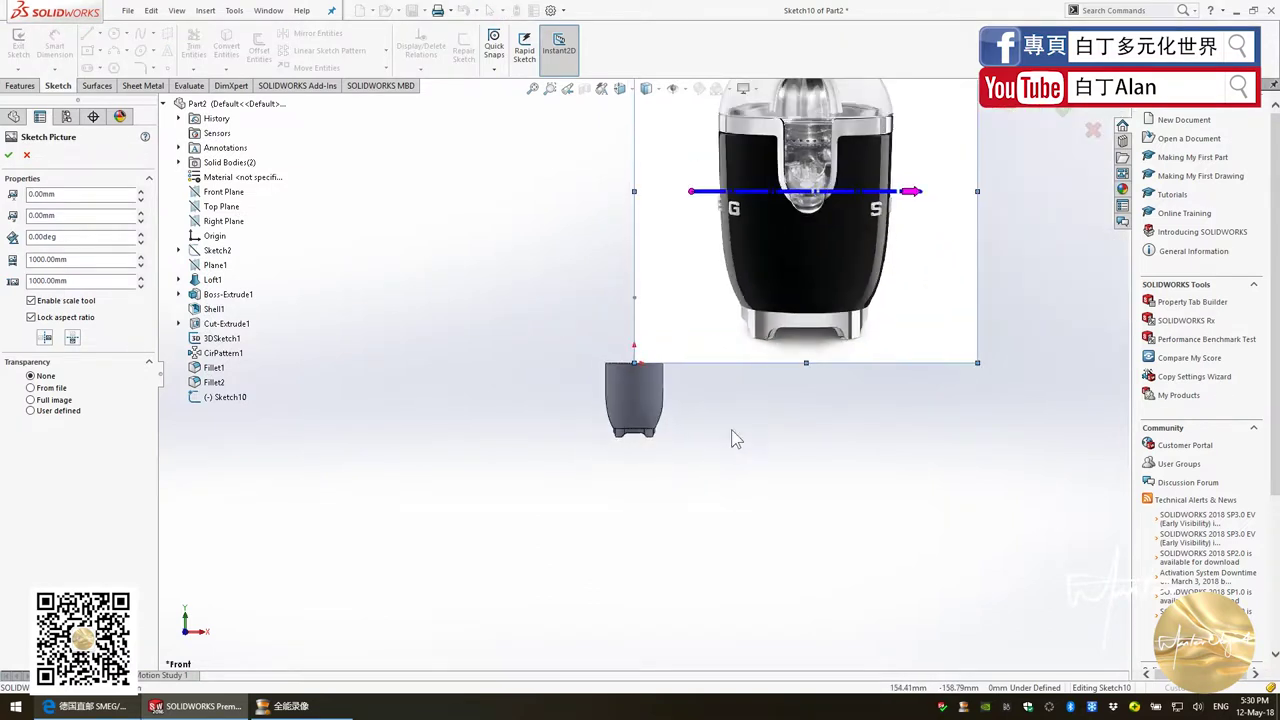
drag(822, 227, 717, 330)
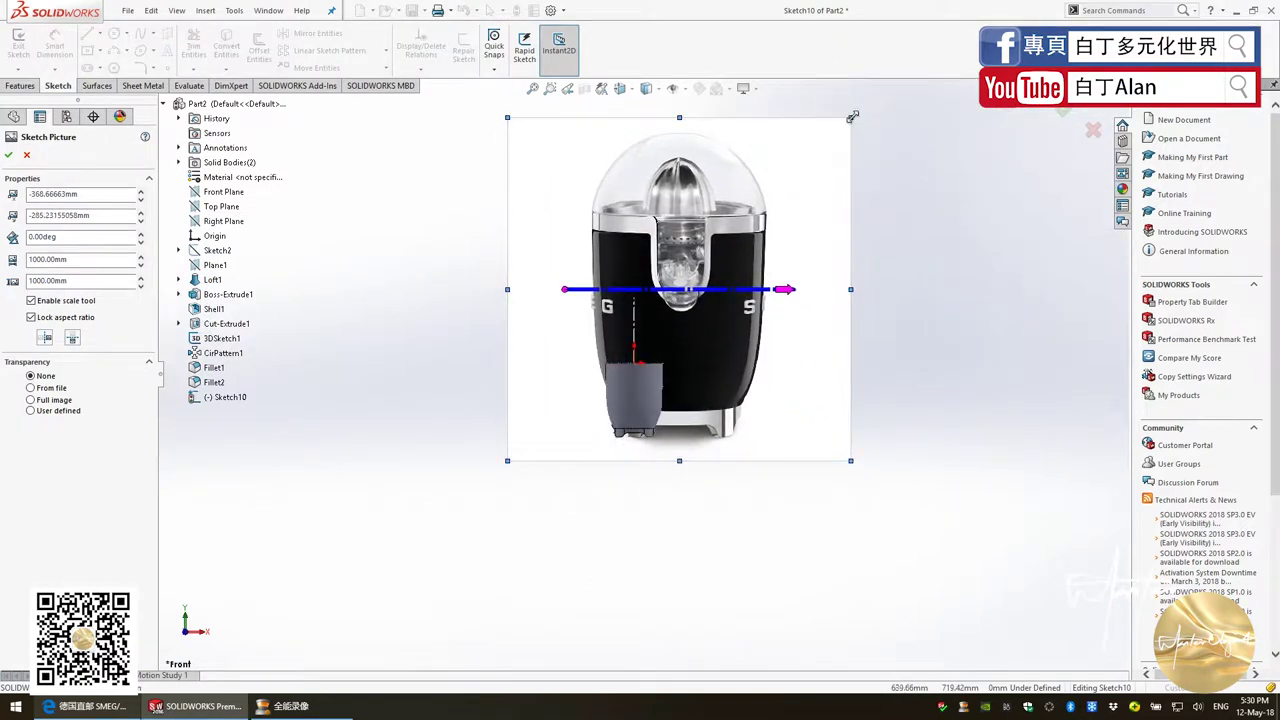
drag(851, 117, 594, 354)
scroll(611, 345, up, 5)
scroll(628, 360, down, 3)
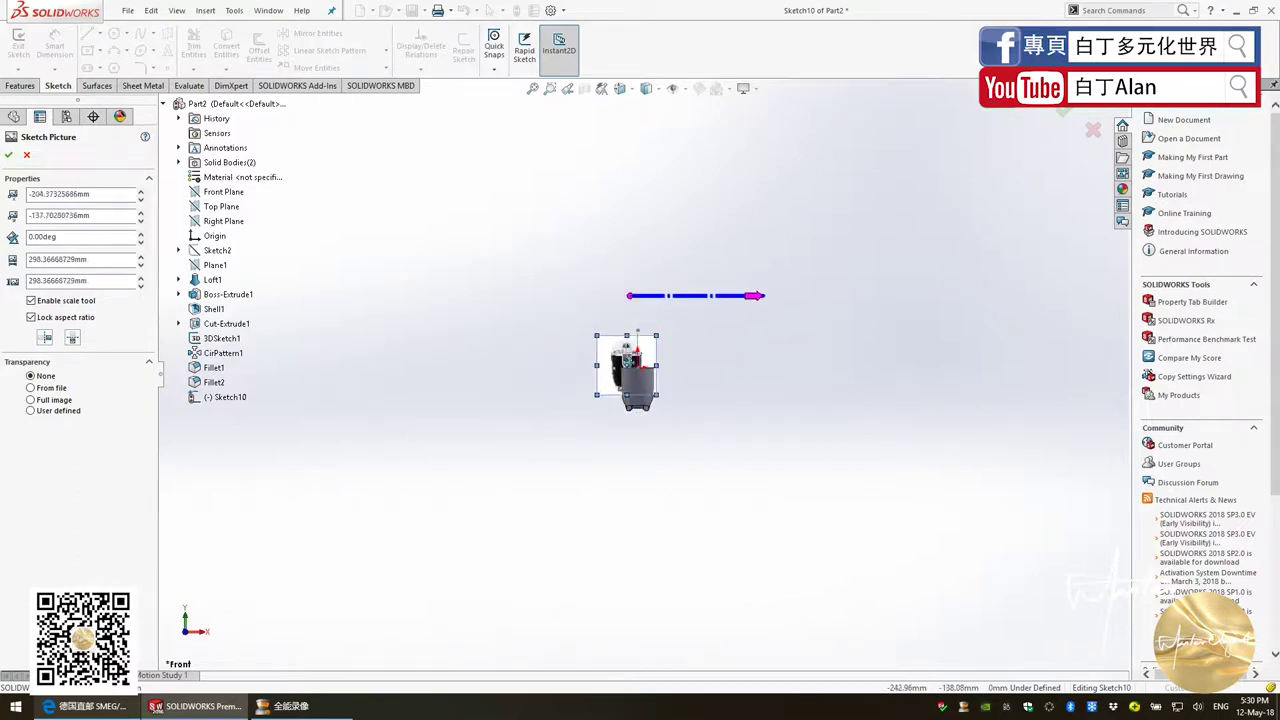
scroll(626, 358, up, 2)
scroll(626, 358, up, 4)
drag(626, 358, 604, 341)
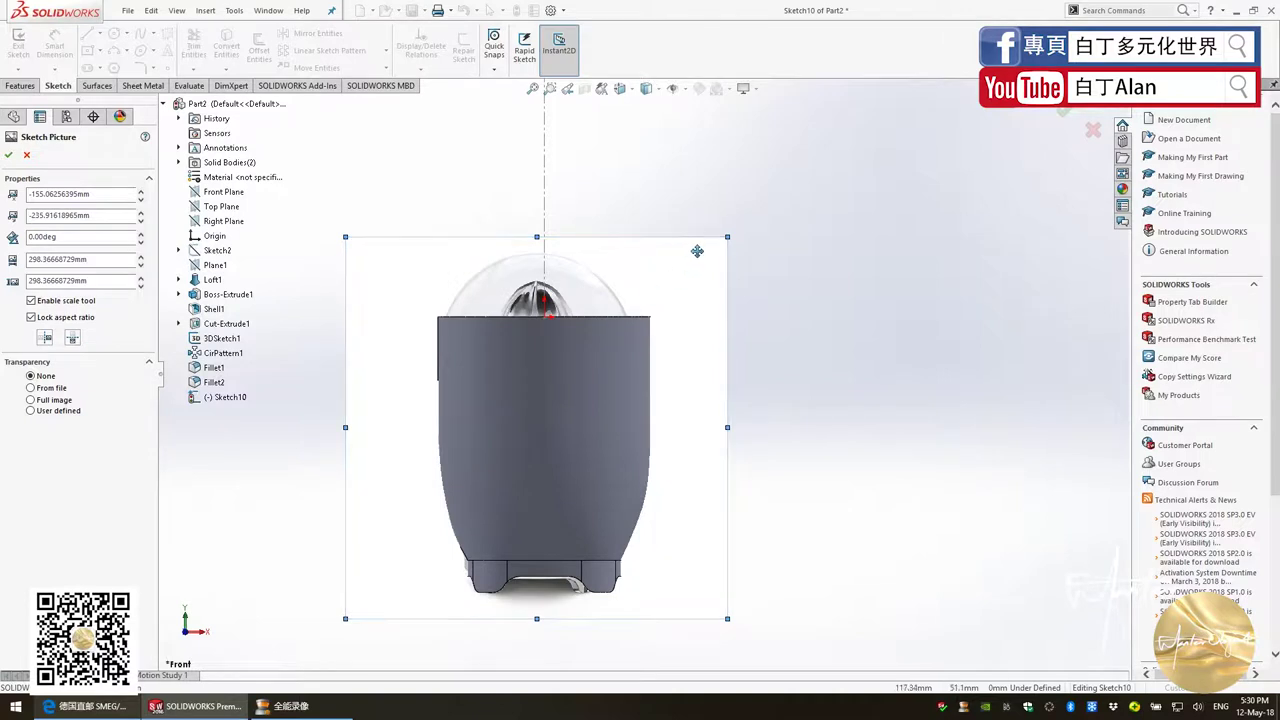
mouse_move(728, 237)
mouse_down()
mouse_move(760, 203)
mouse_move(707, 232)
mouse_up()
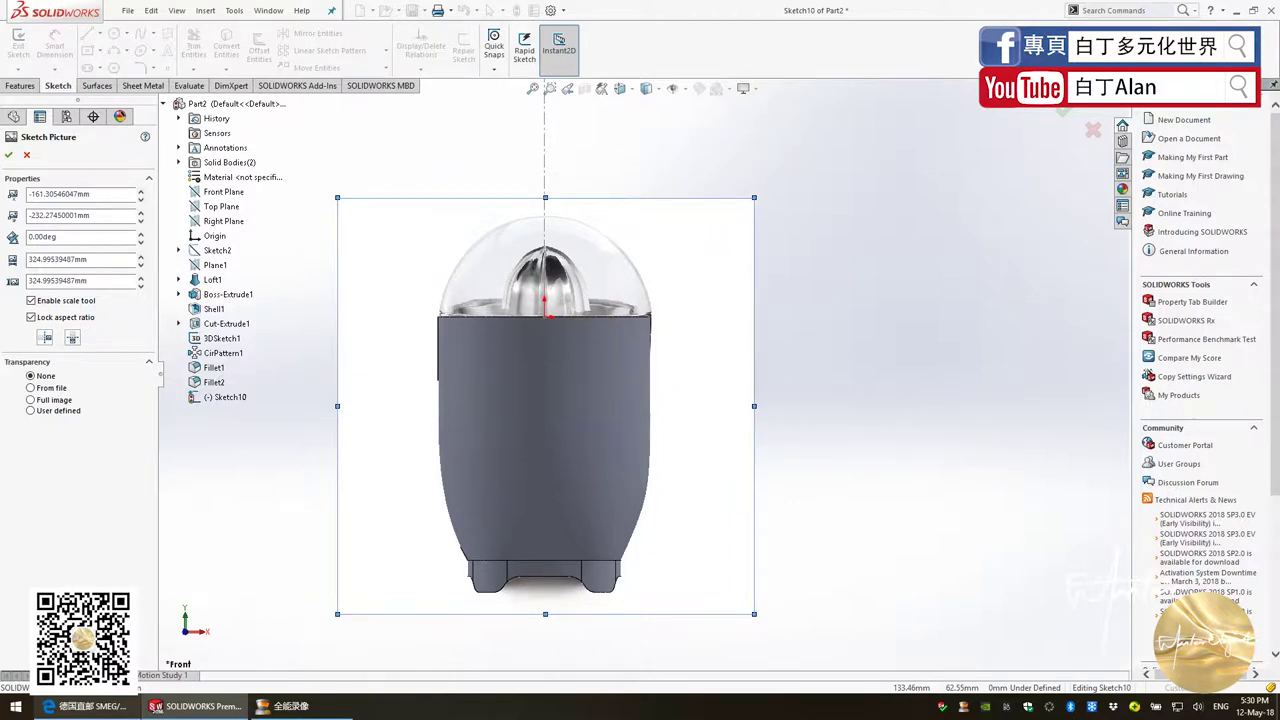
click(8, 155)
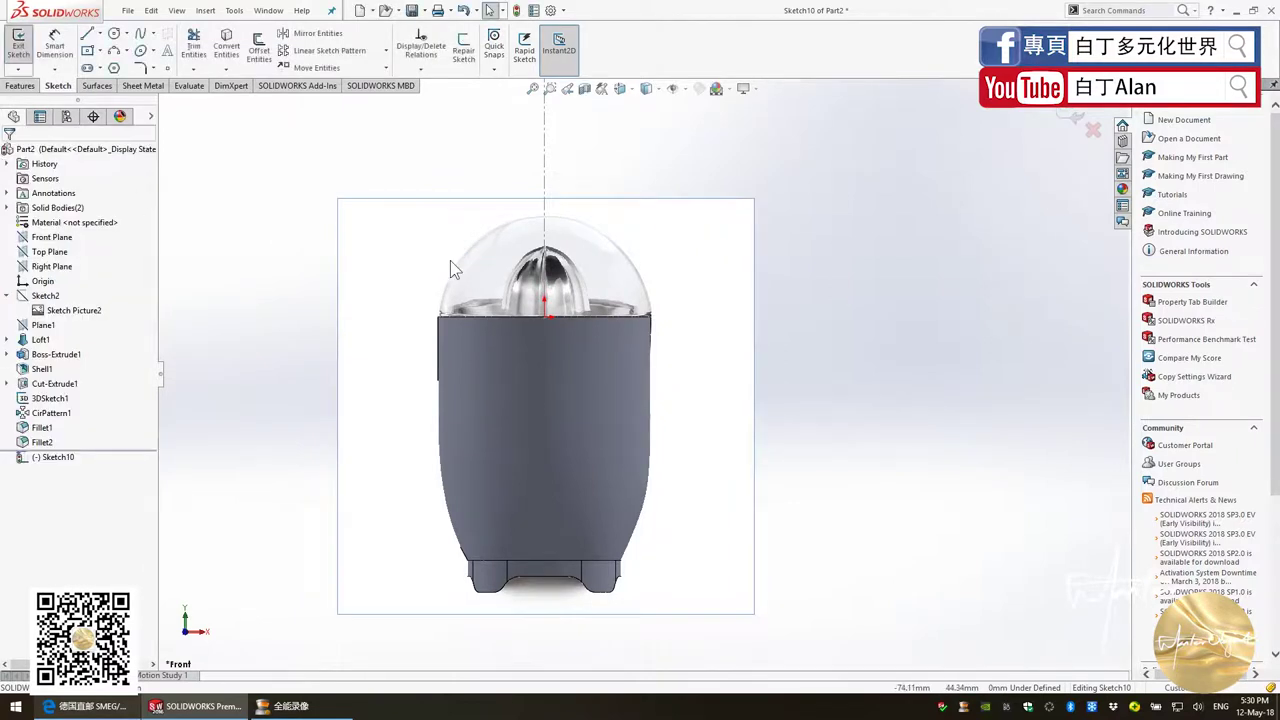
Hide the Loft1 body under Solid Bodies and switch to the Front view (Ctrl+1)
mouse_move(450, 262)
middle_down()
mouse_move(391, 366)
mouse_move(420, 346)
mouse_move(480, 381)
middle_up()
right_click(480, 381)
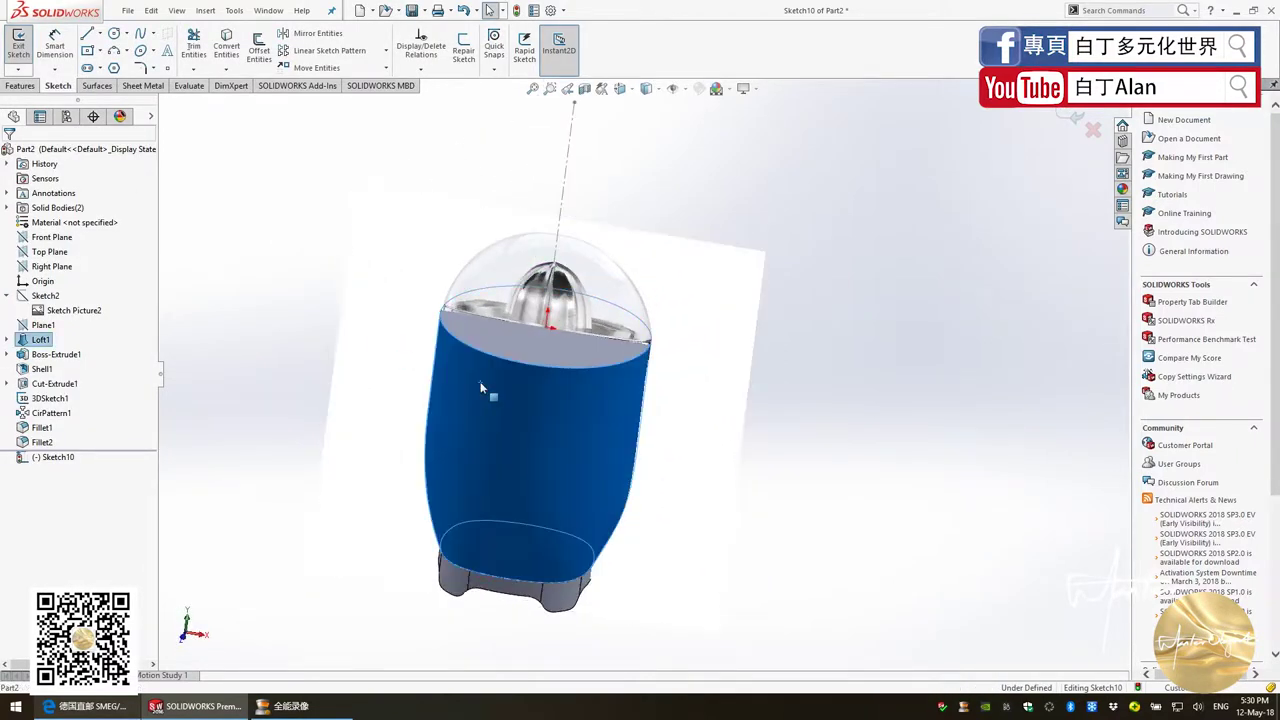
click(224, 287)
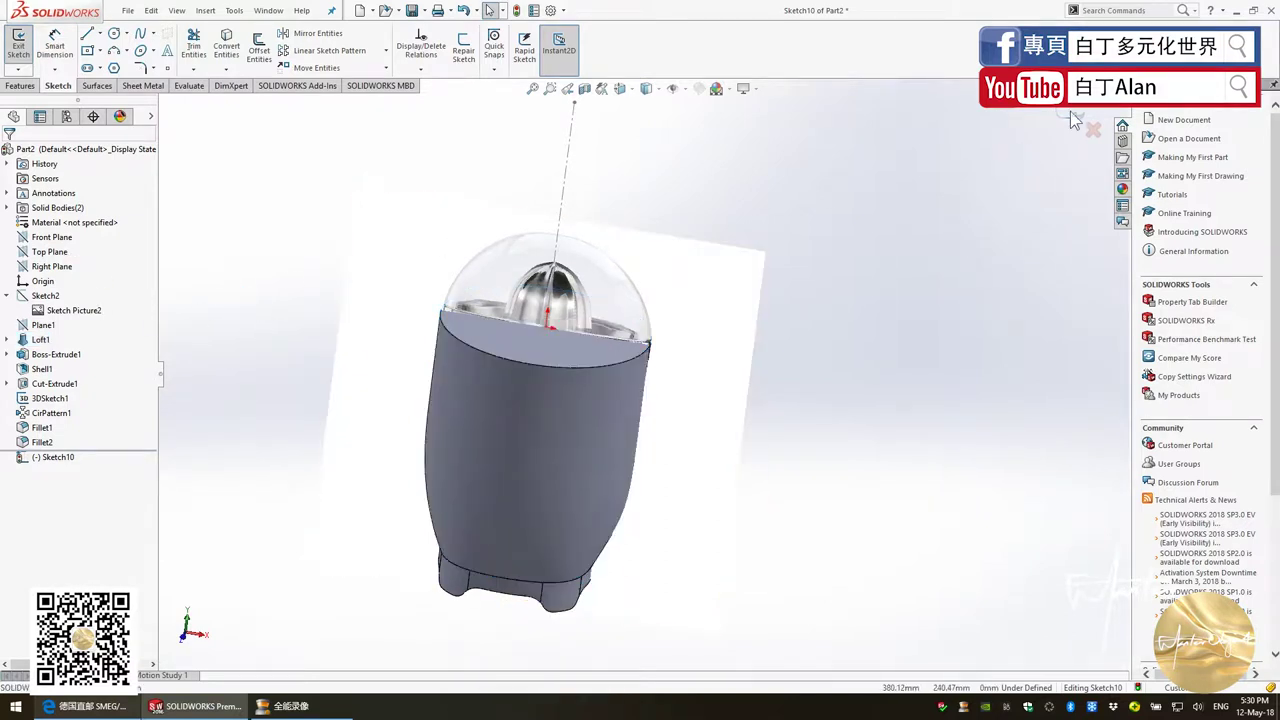
click(7, 207)
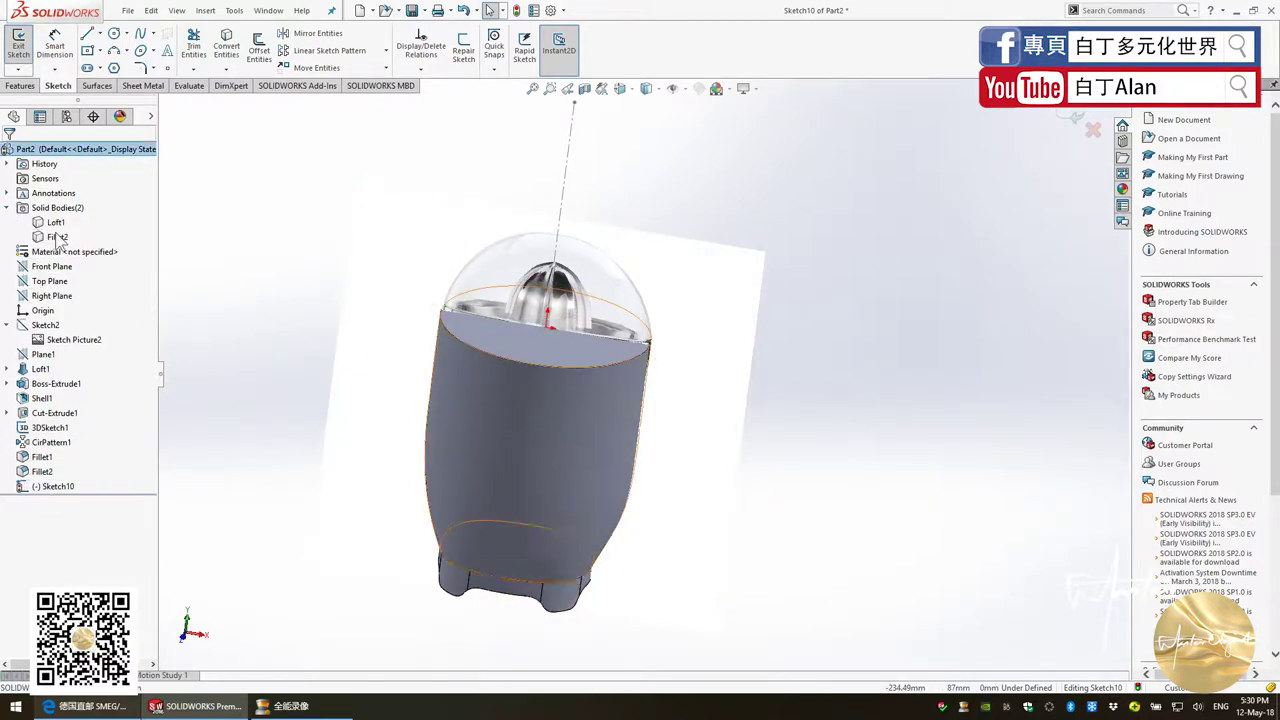
right_click(56, 223)
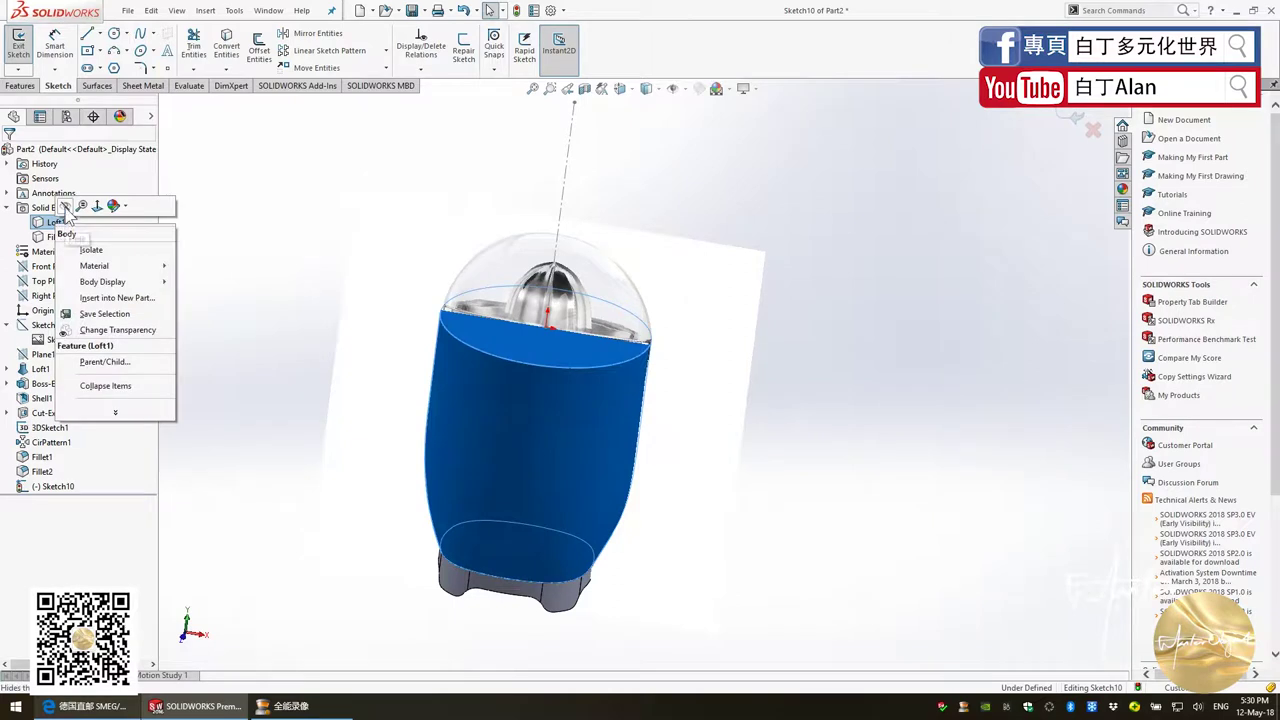
click(64, 207)
middle_drag(307, 351, 490, 270)
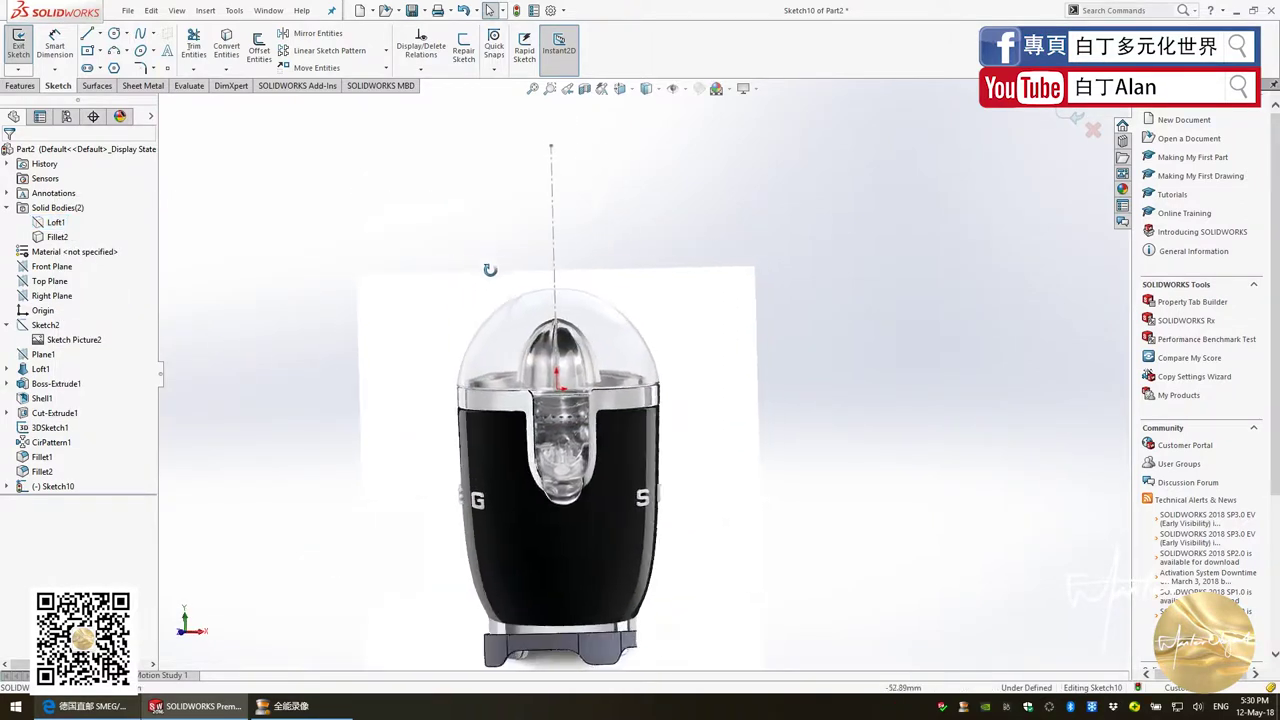
scroll(580, 420, down, 3)
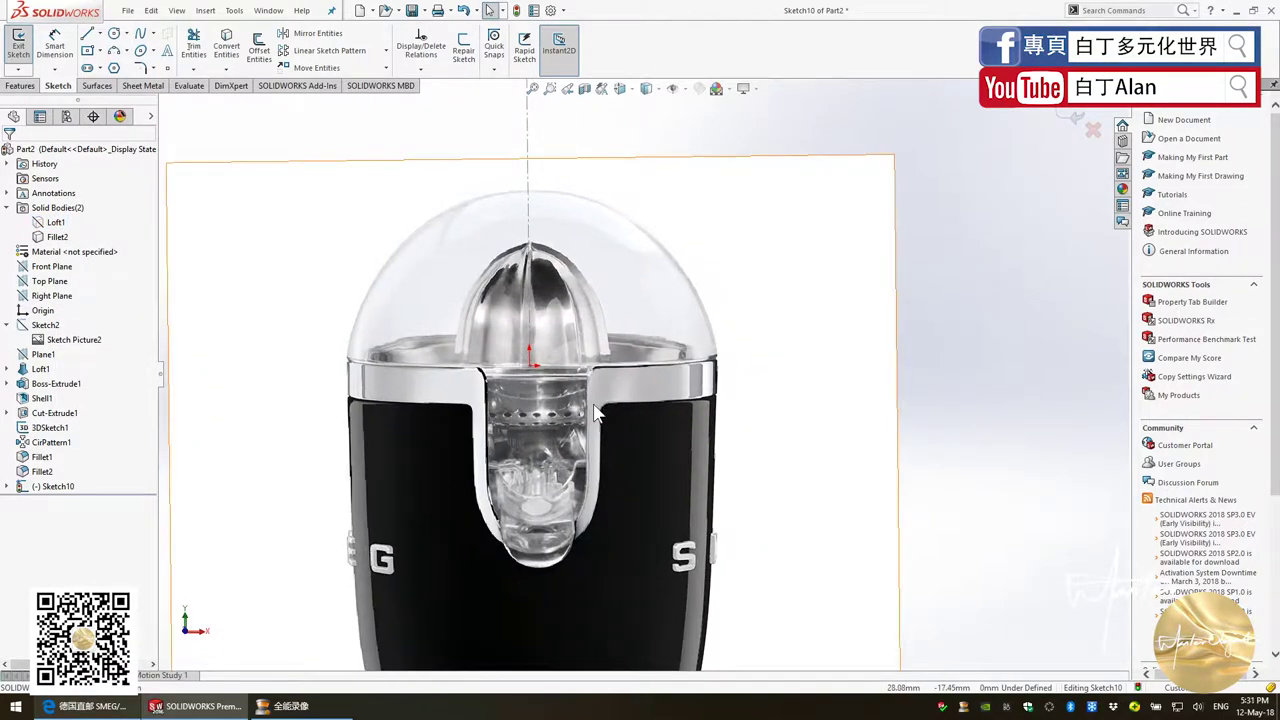
key(ctrl+1)
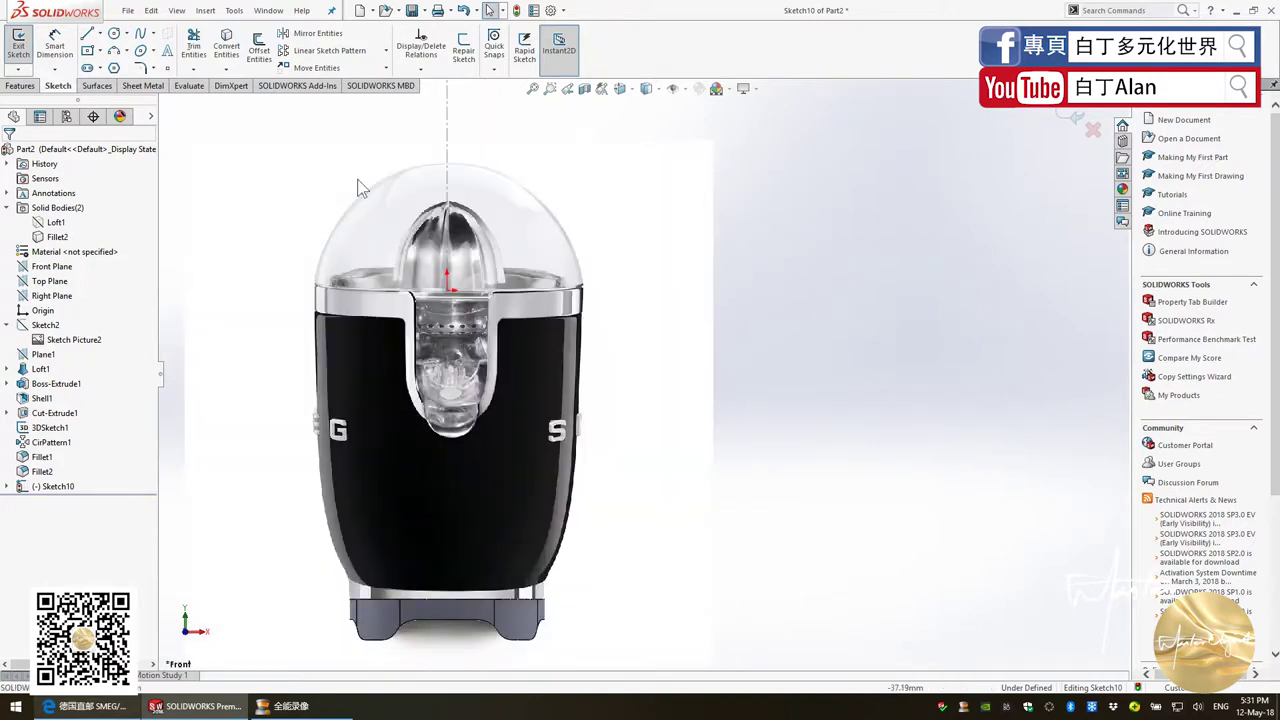
click(98, 85)
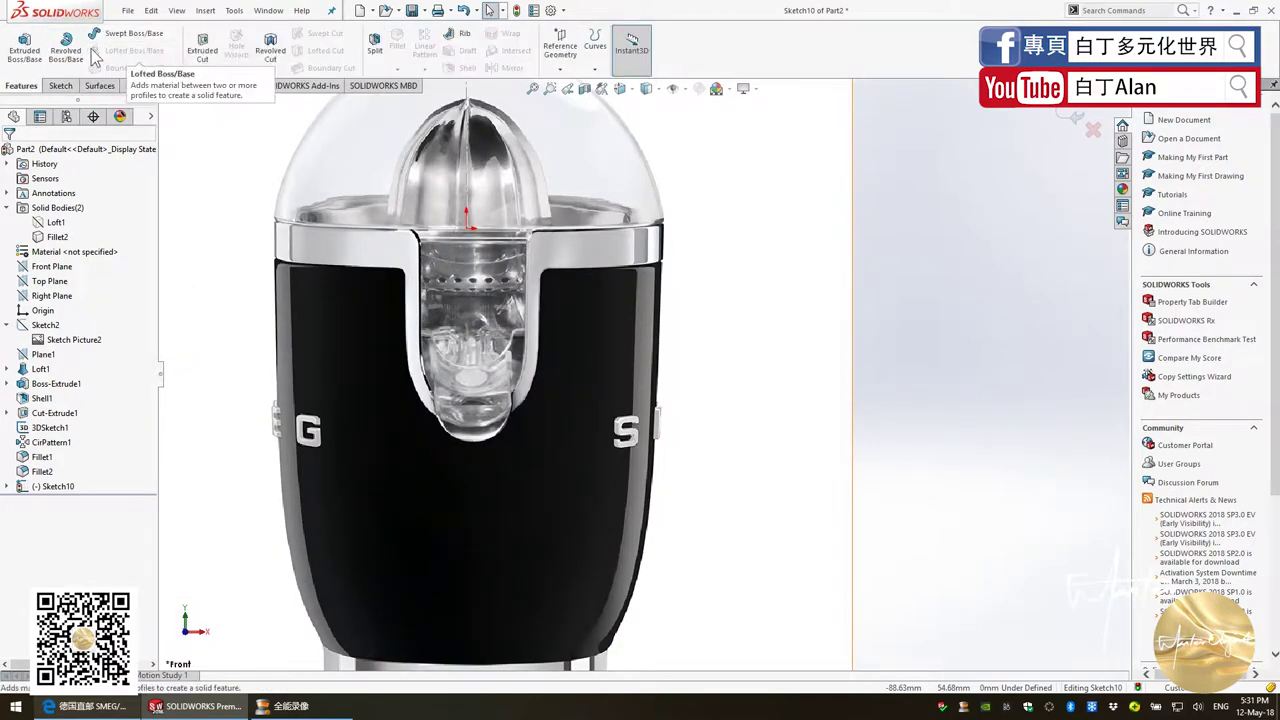
Trace a circle over the photo's reamer opening, then show the Loft1 body again
click(58, 85)
click(115, 34)
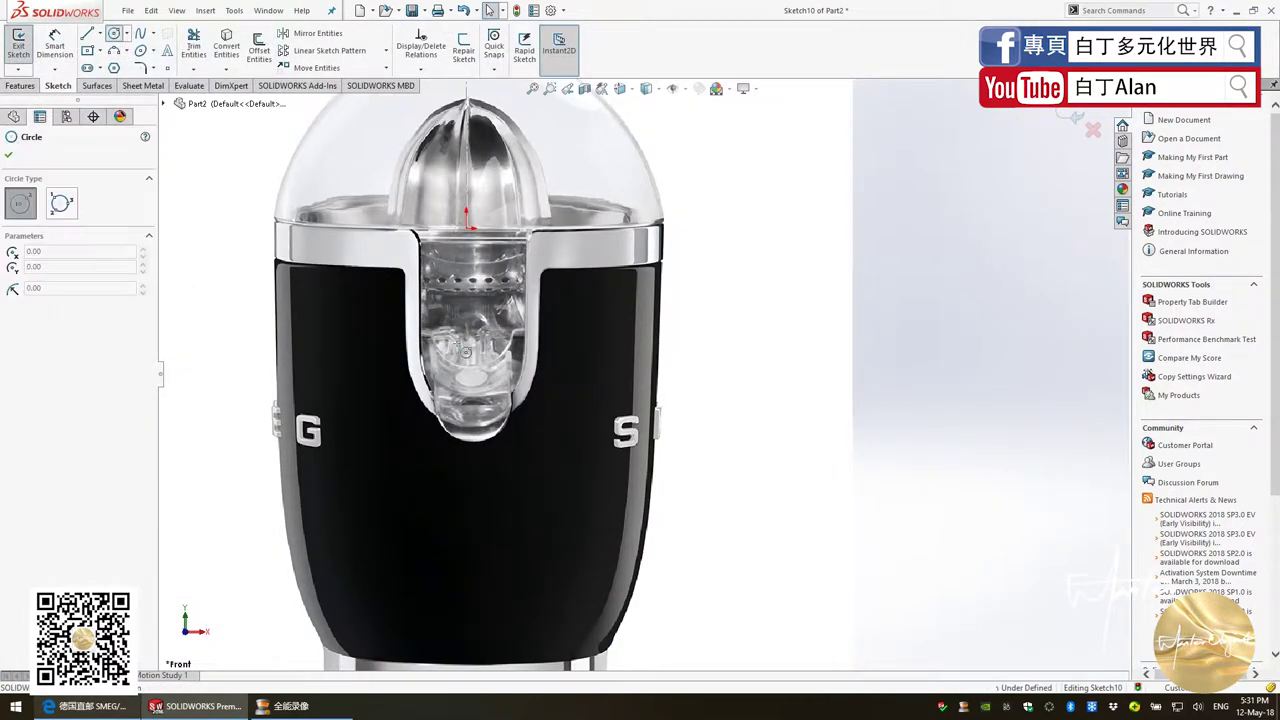
click(467, 367)
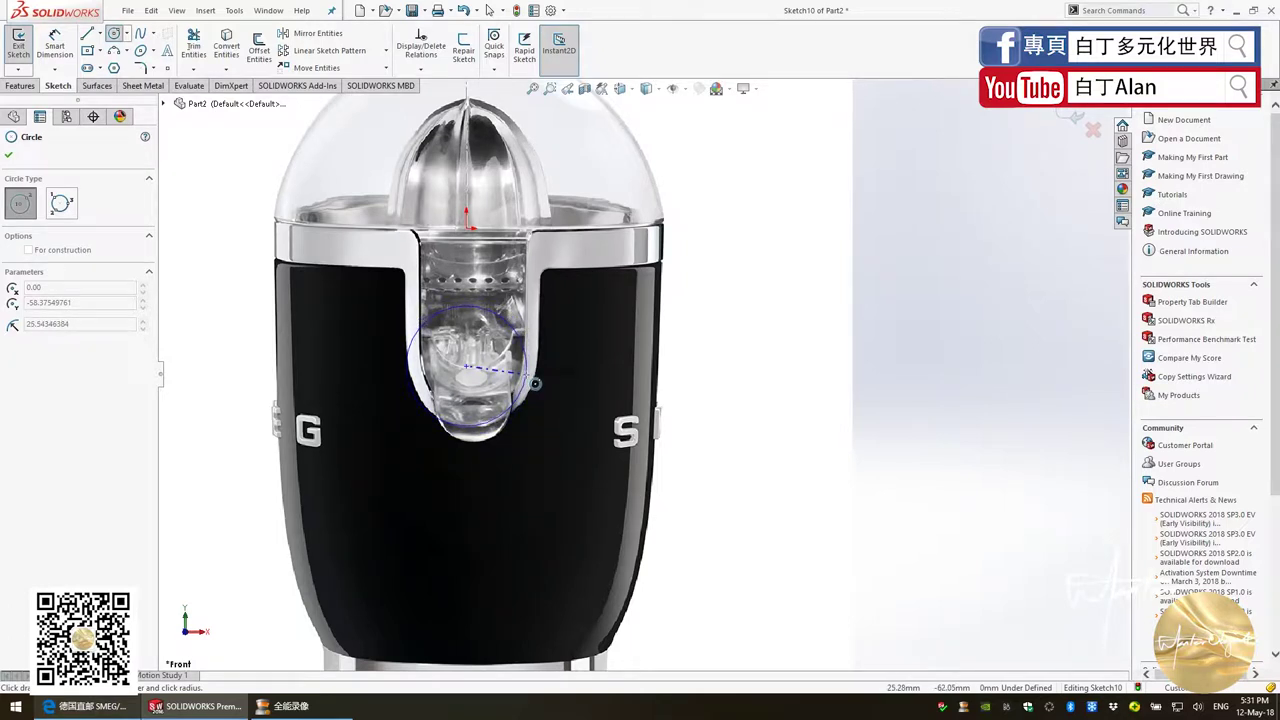
click(537, 377)
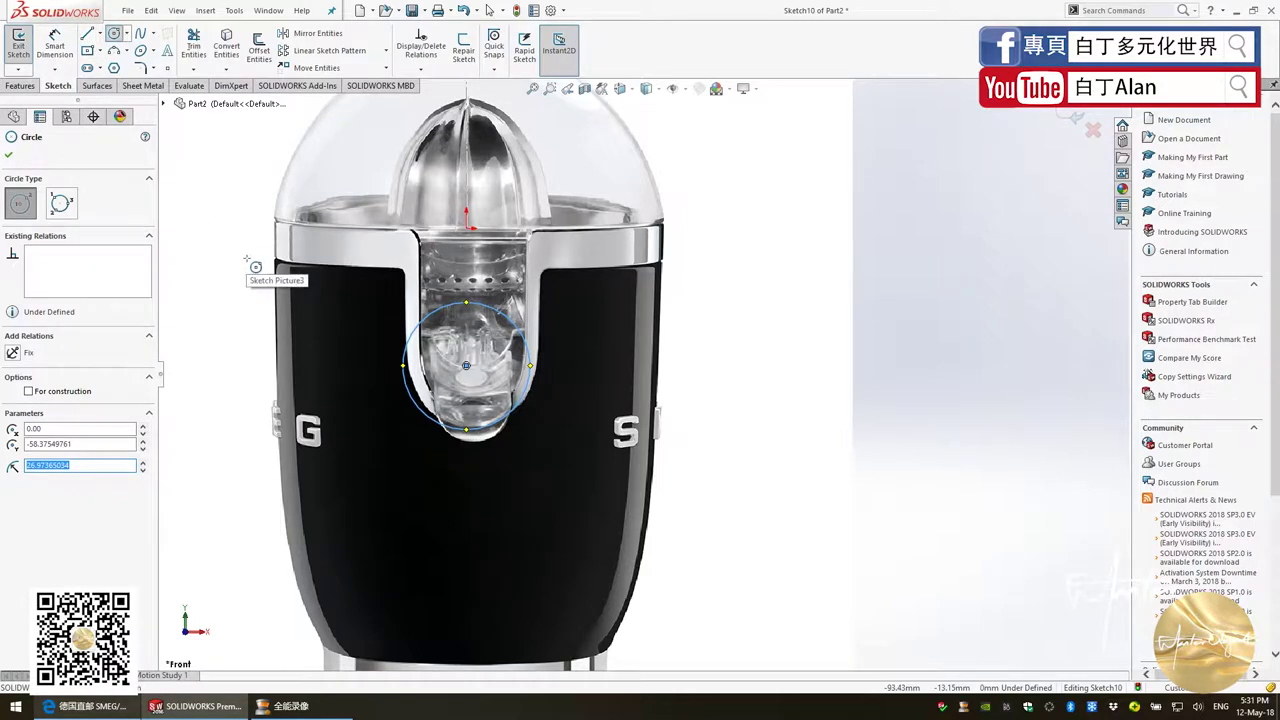
click(10, 156)
right_click(62, 228)
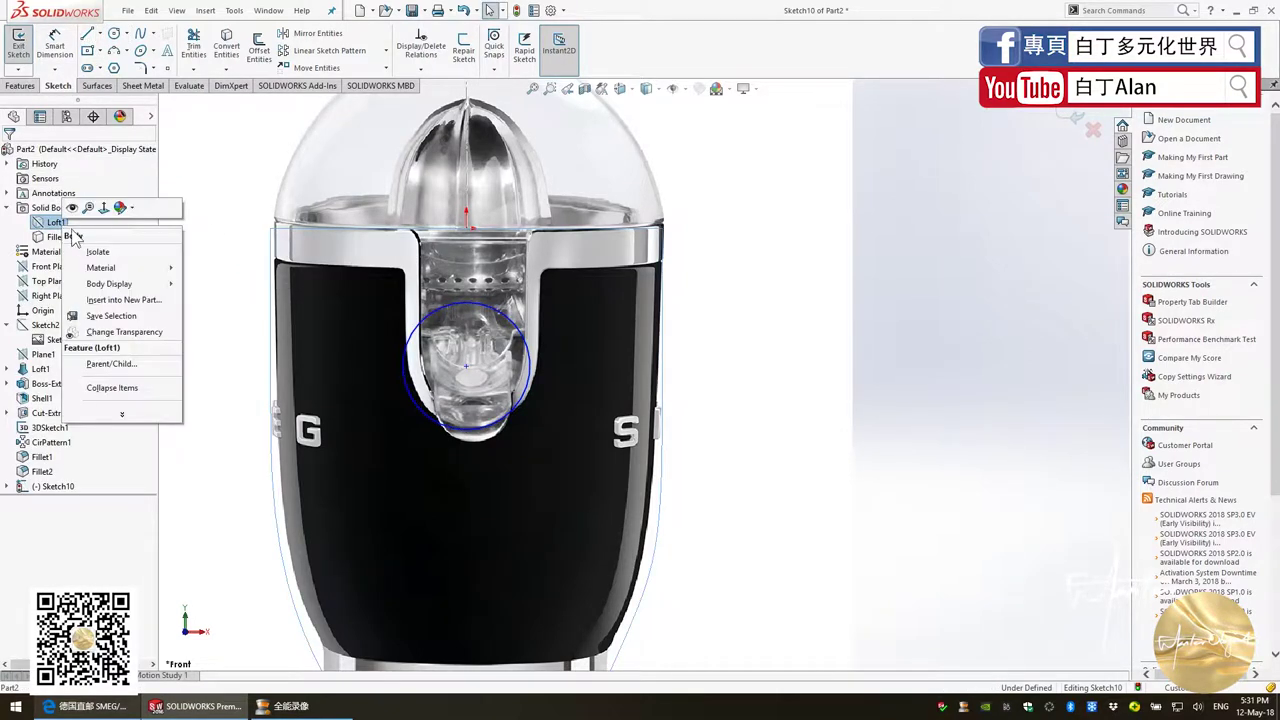
click(72, 208)
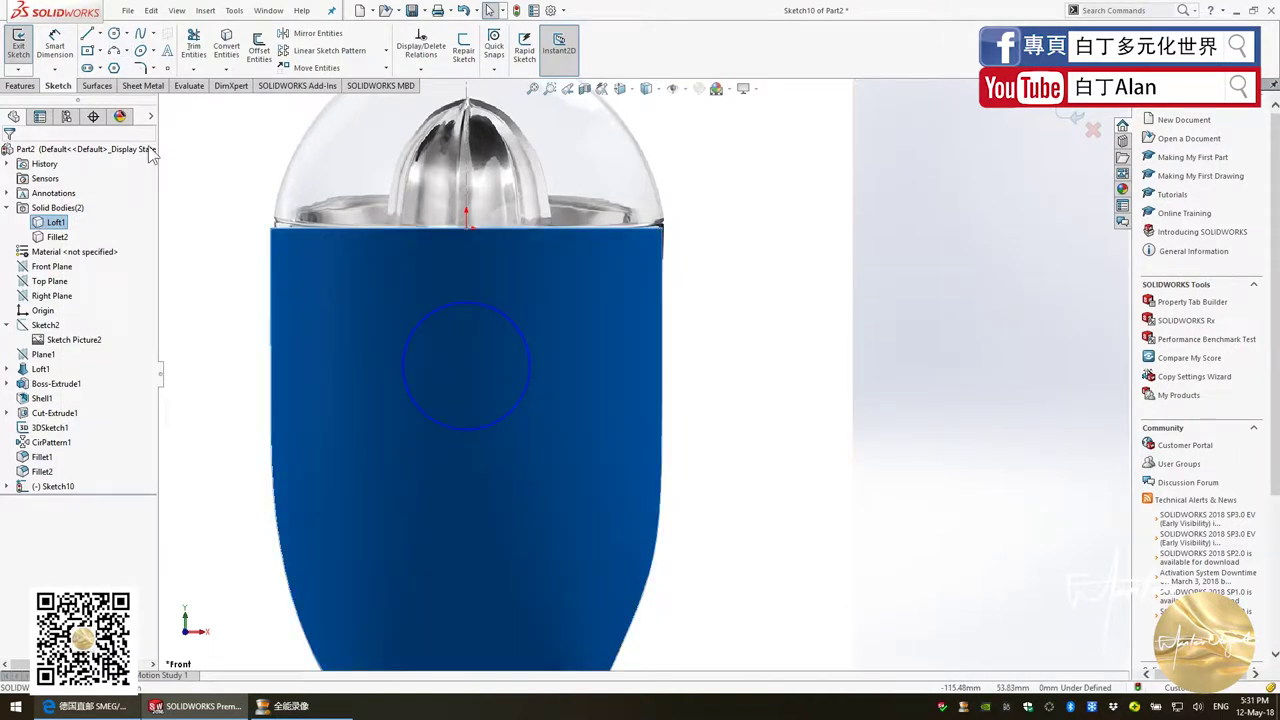
Draw L-shaped lines from the body's sides down to the circle's left and right sides
click(85, 33)
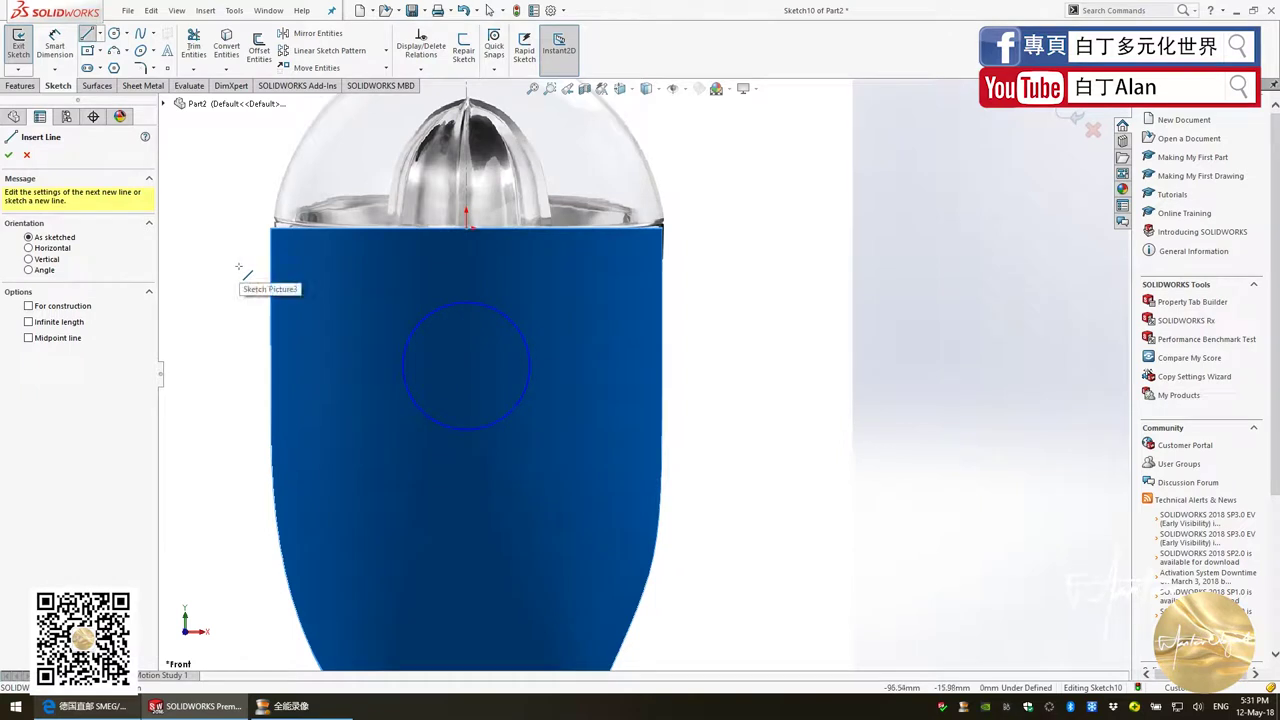
click(240, 267)
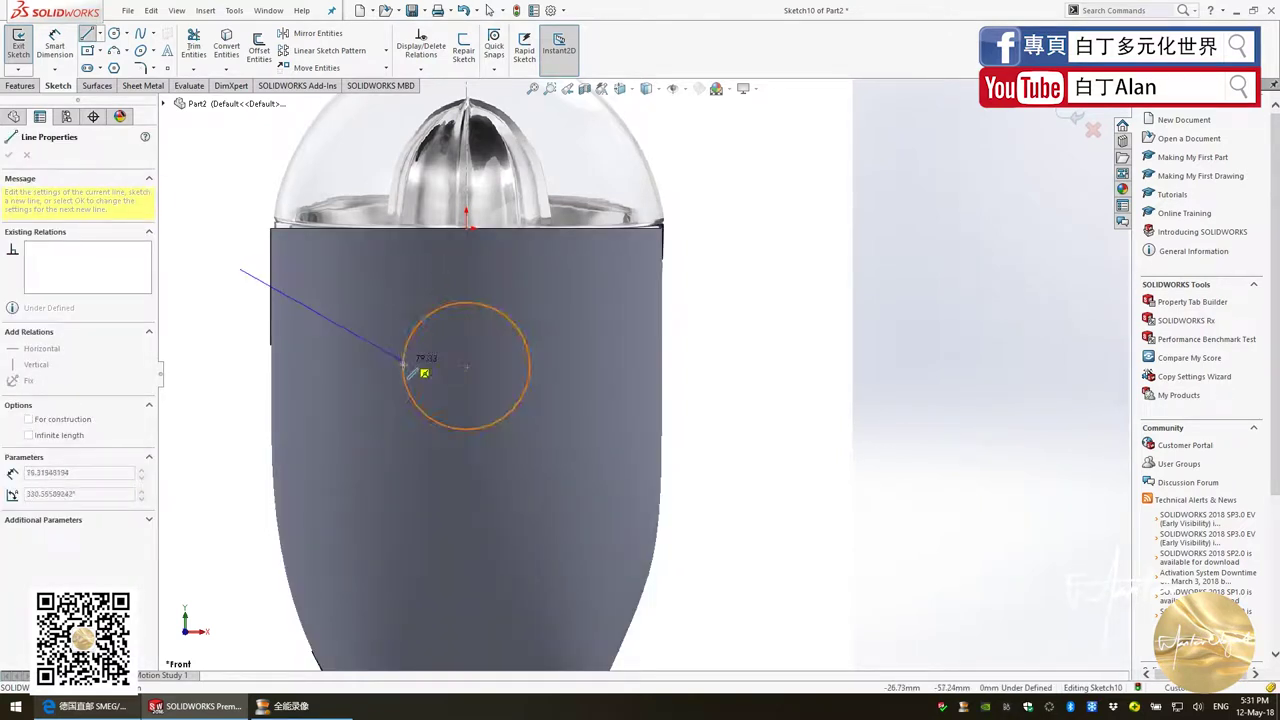
click(404, 268)
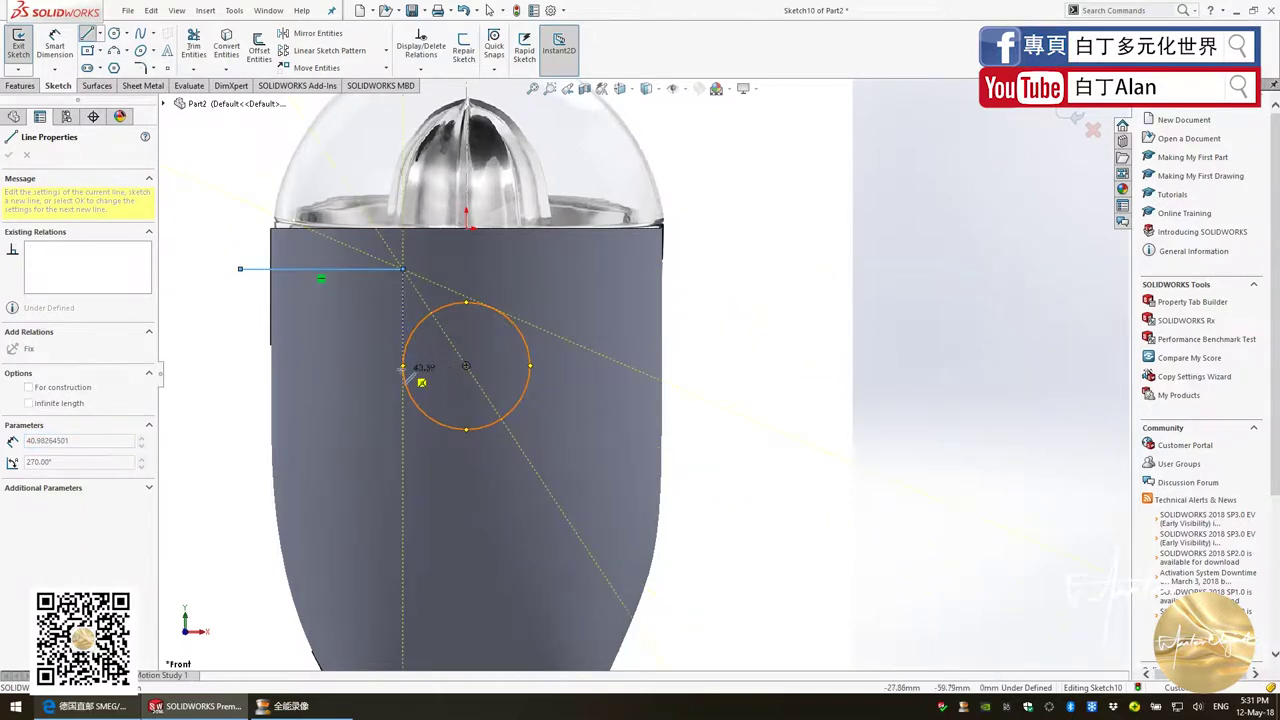
click(403, 366)
key(Escape)
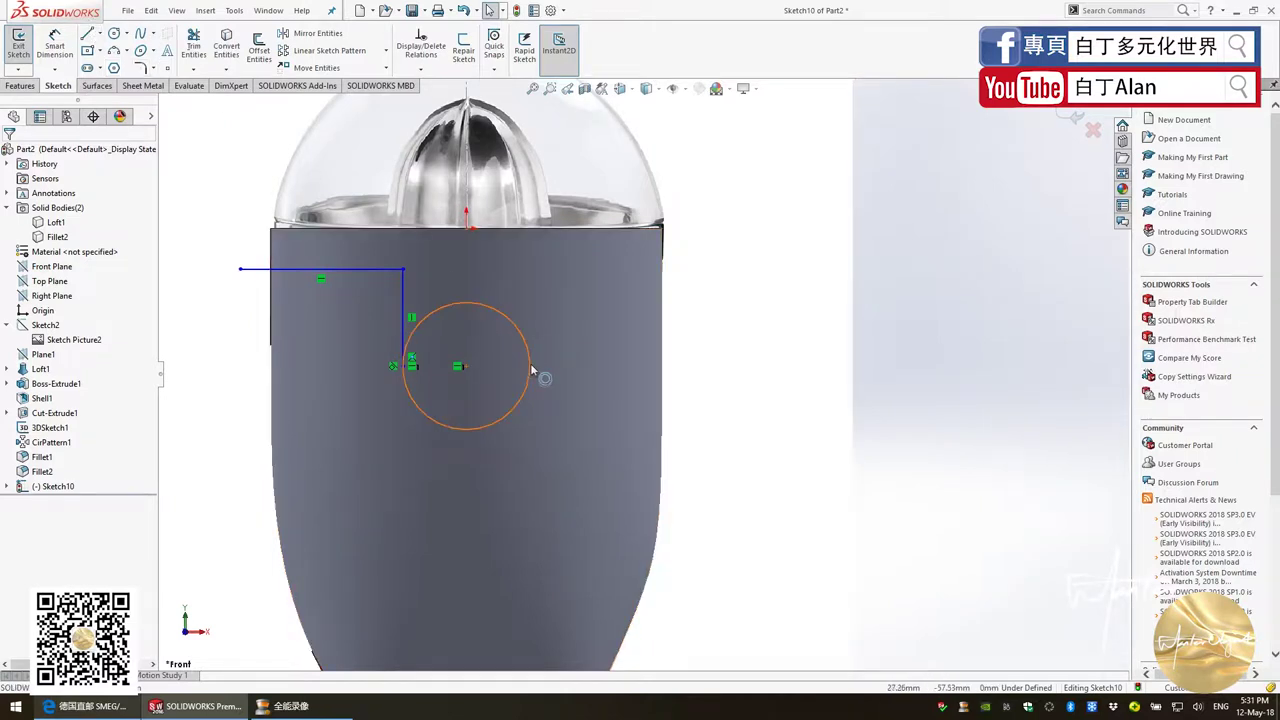
click(88, 33)
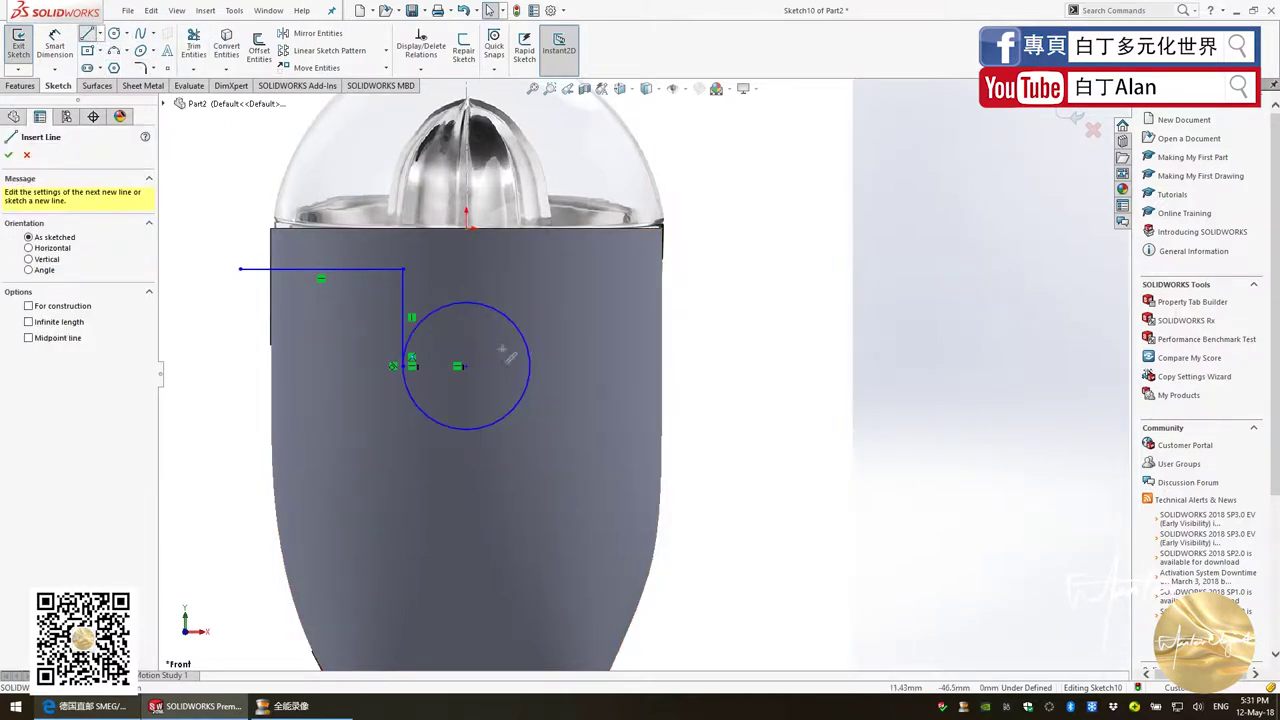
click(530, 366)
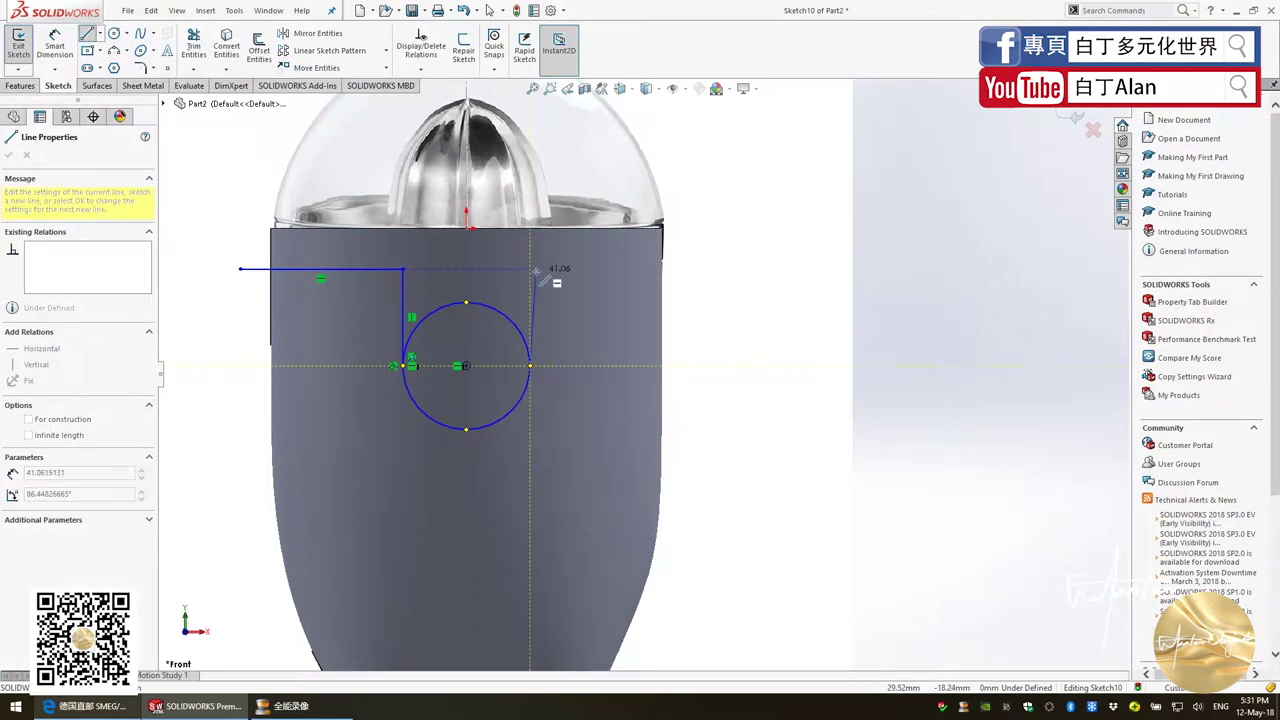
click(530, 302)
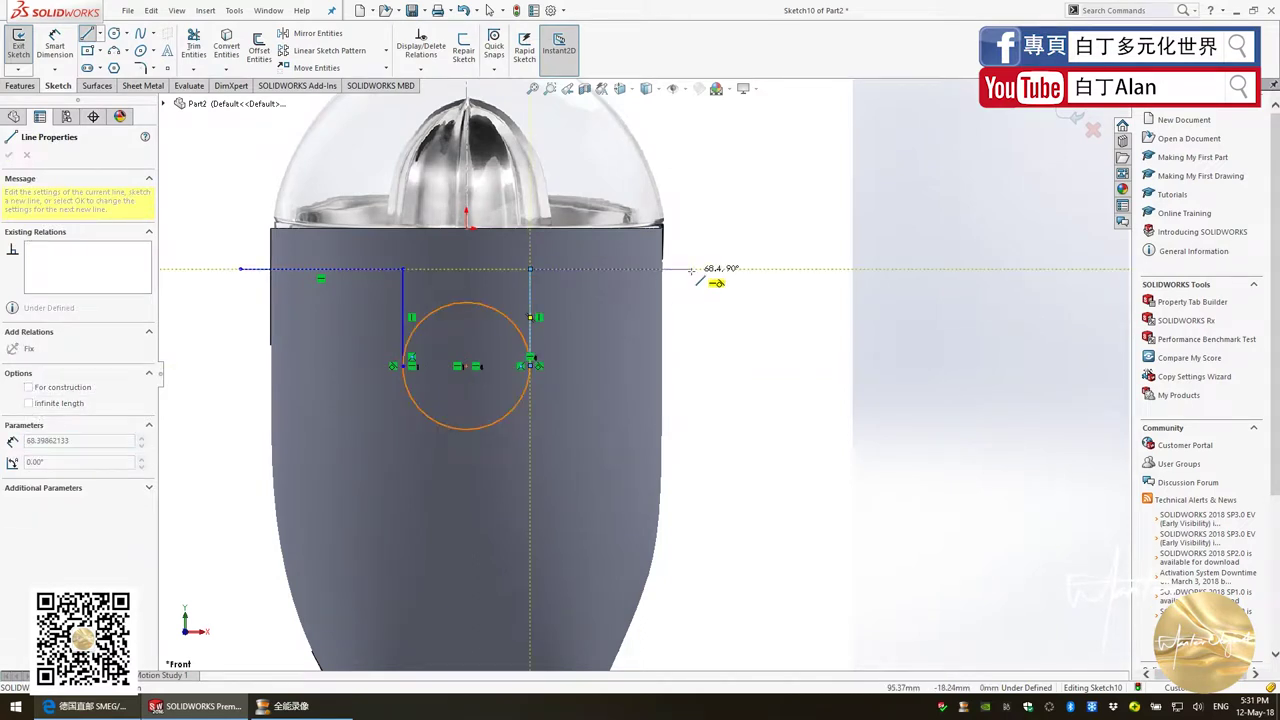
click(691, 302)
key(Escape)
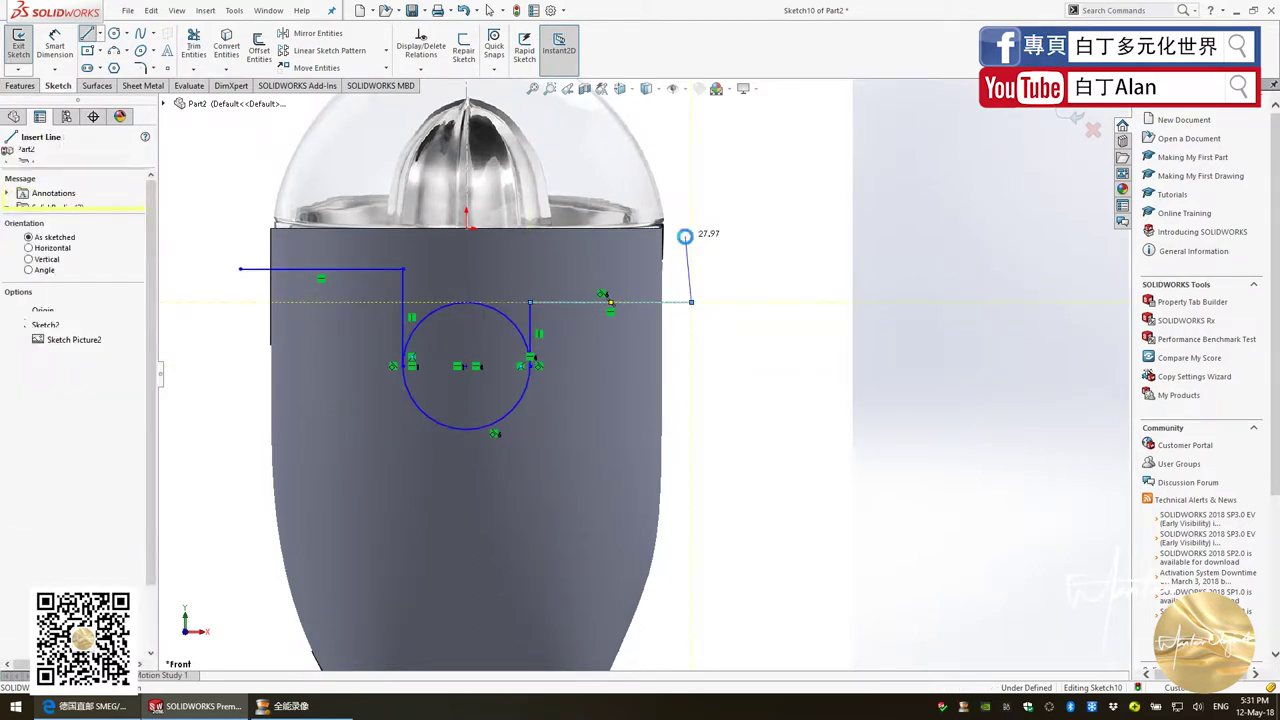
key(Escape)
Make the left and right horizontal lines collinear
click(552, 305)
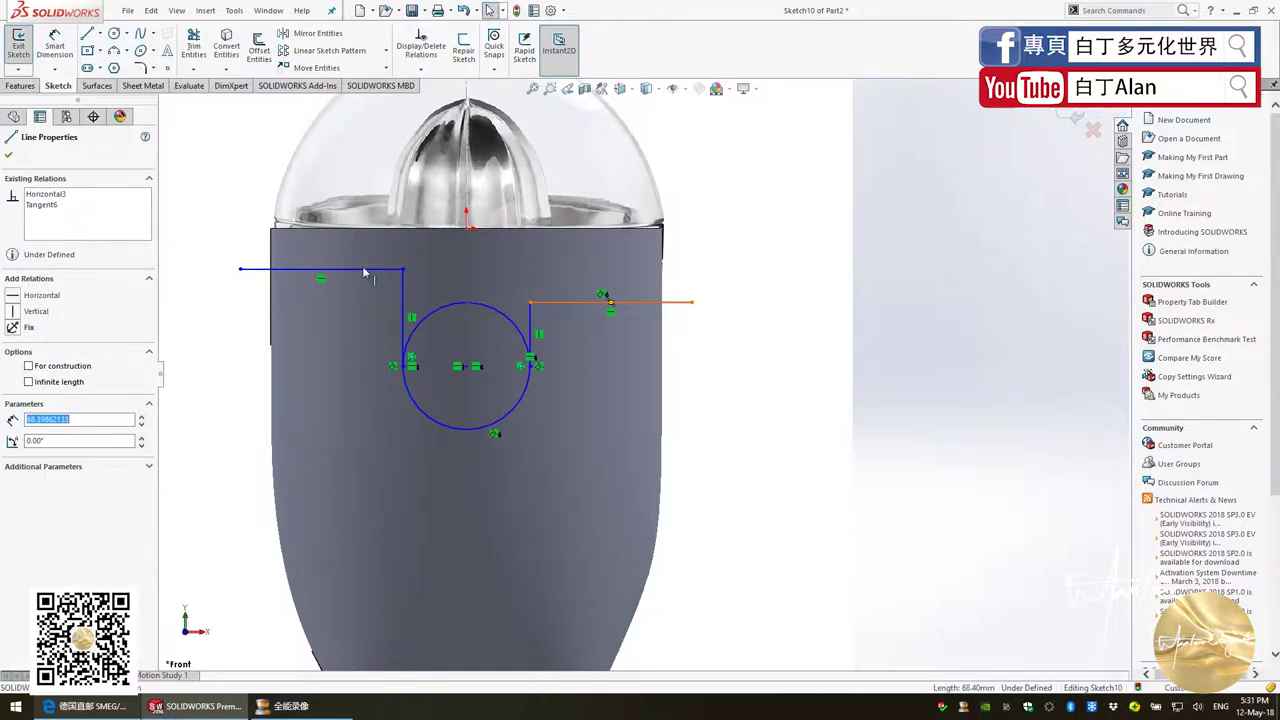
ctrl+click(320, 268)
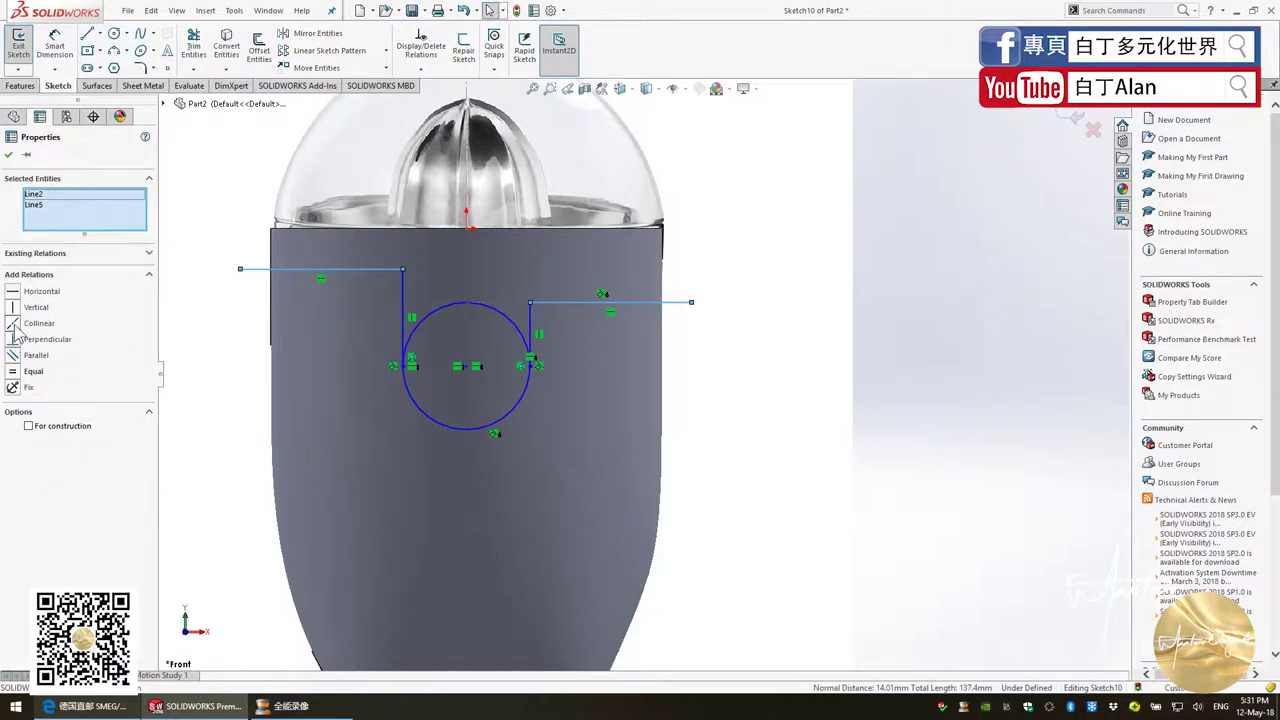
click(15, 327)
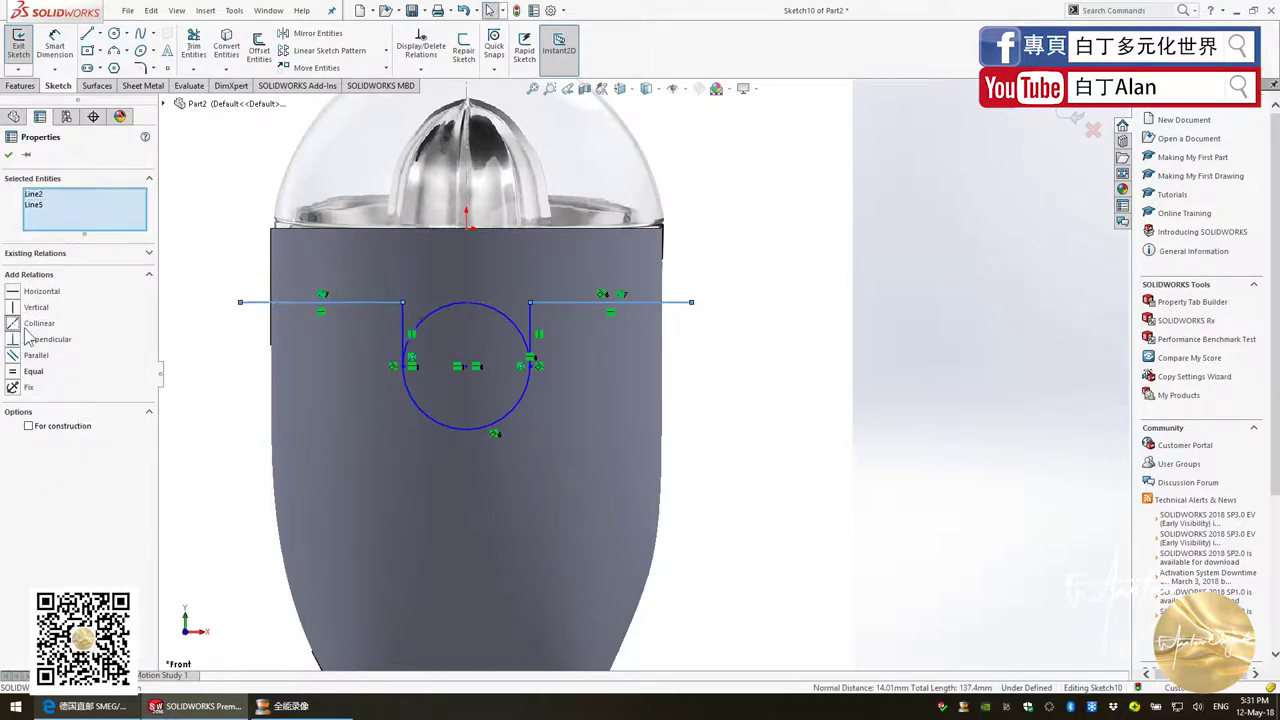
click(170, 212)
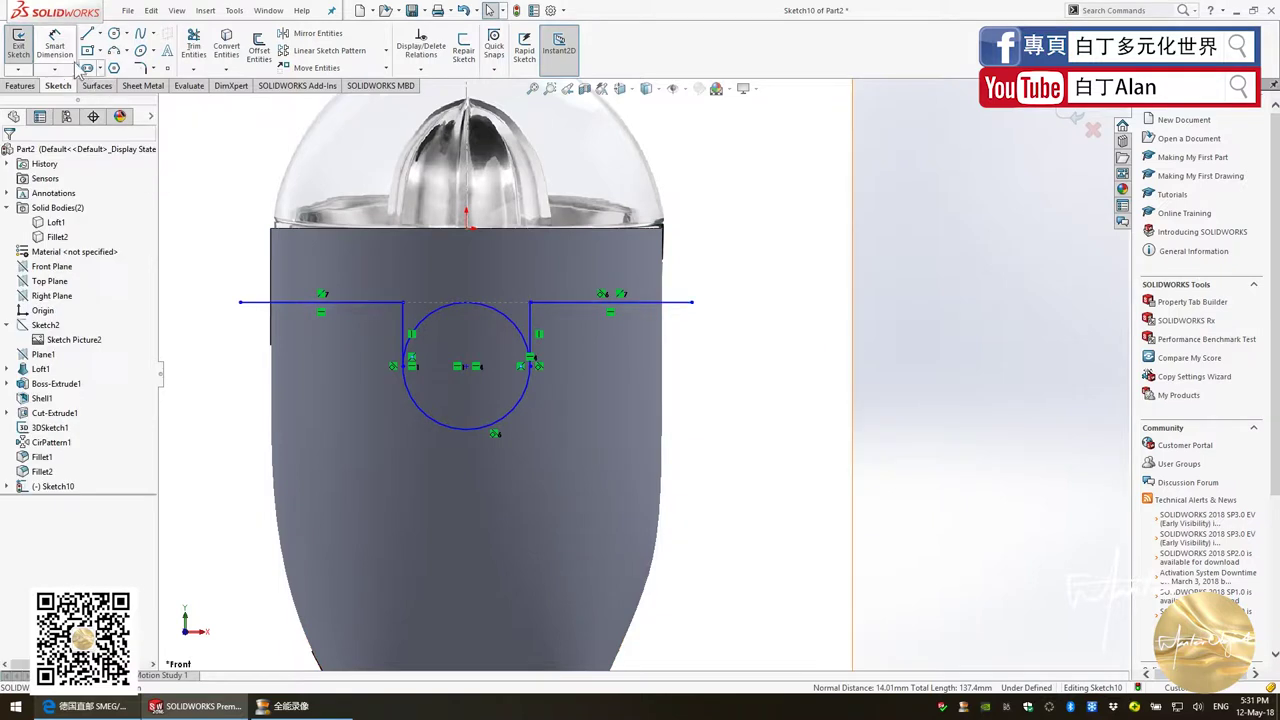
Dimension the horizontal line 20 mm below the body's top edge
click(287, 230)
click(223, 276)
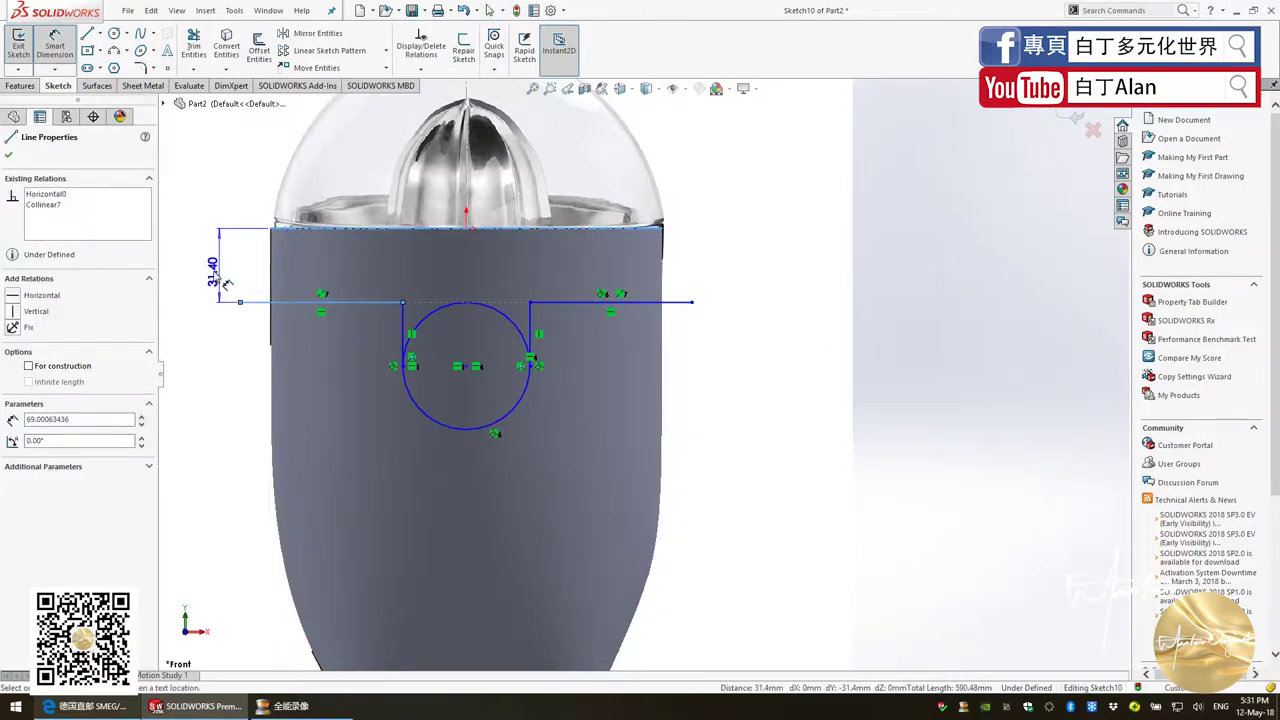
click(202, 274)
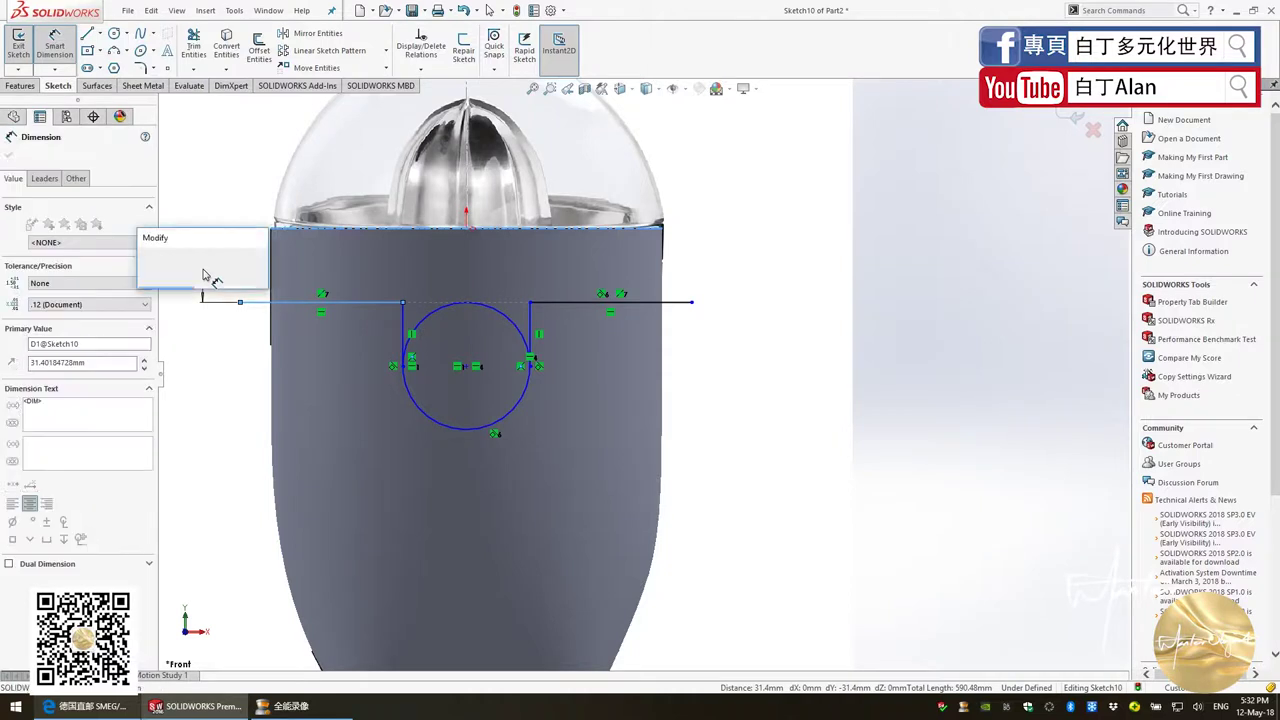
key(Return)
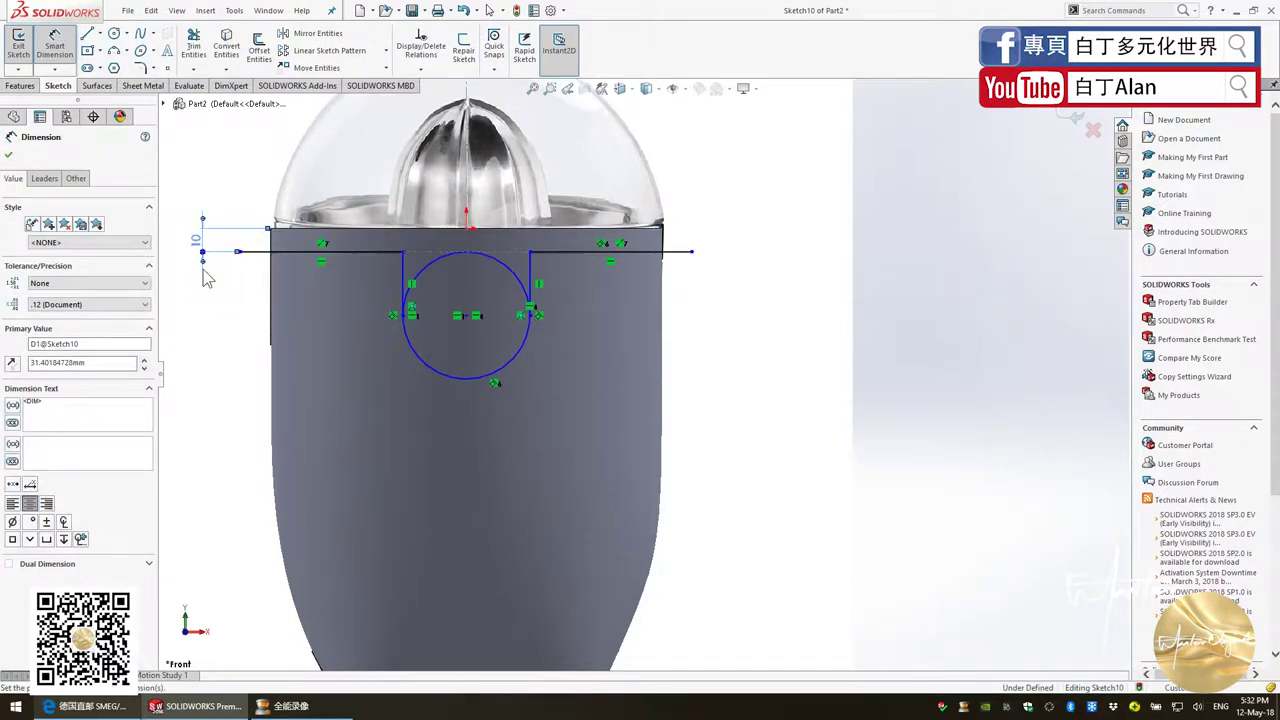
double_click(197, 242)
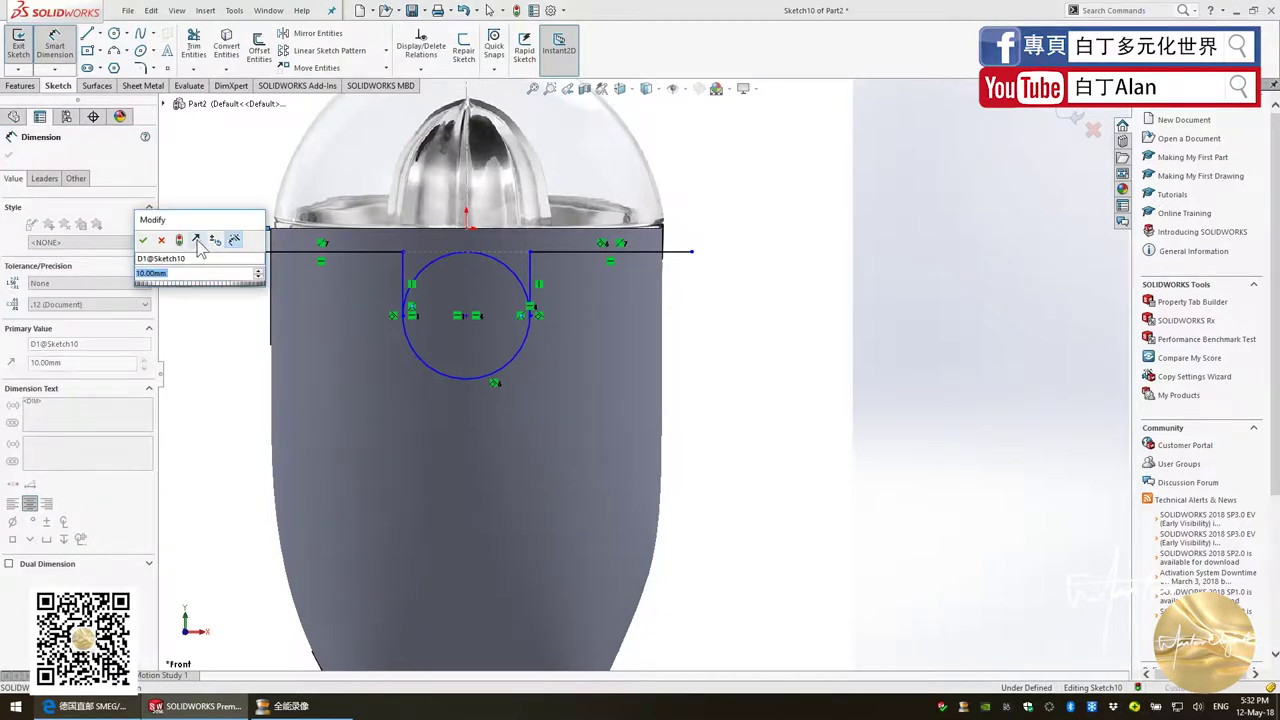
text(20)
key(Return)
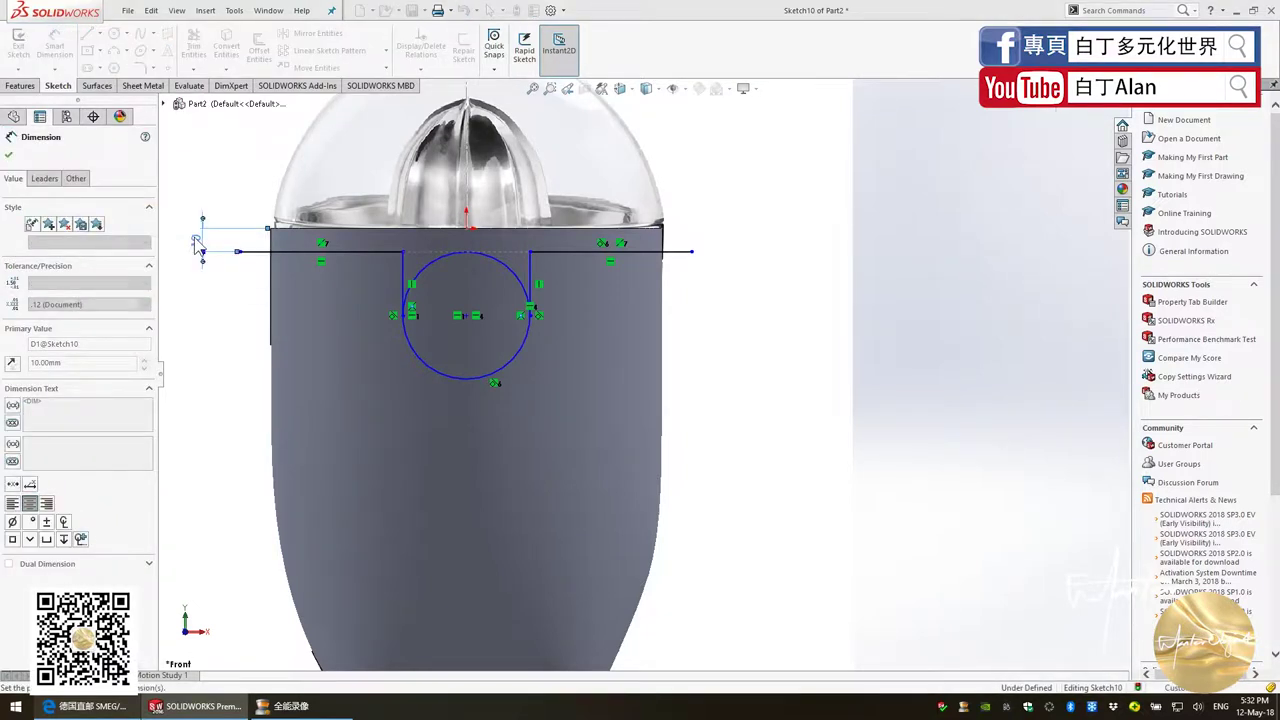
click(8, 155)
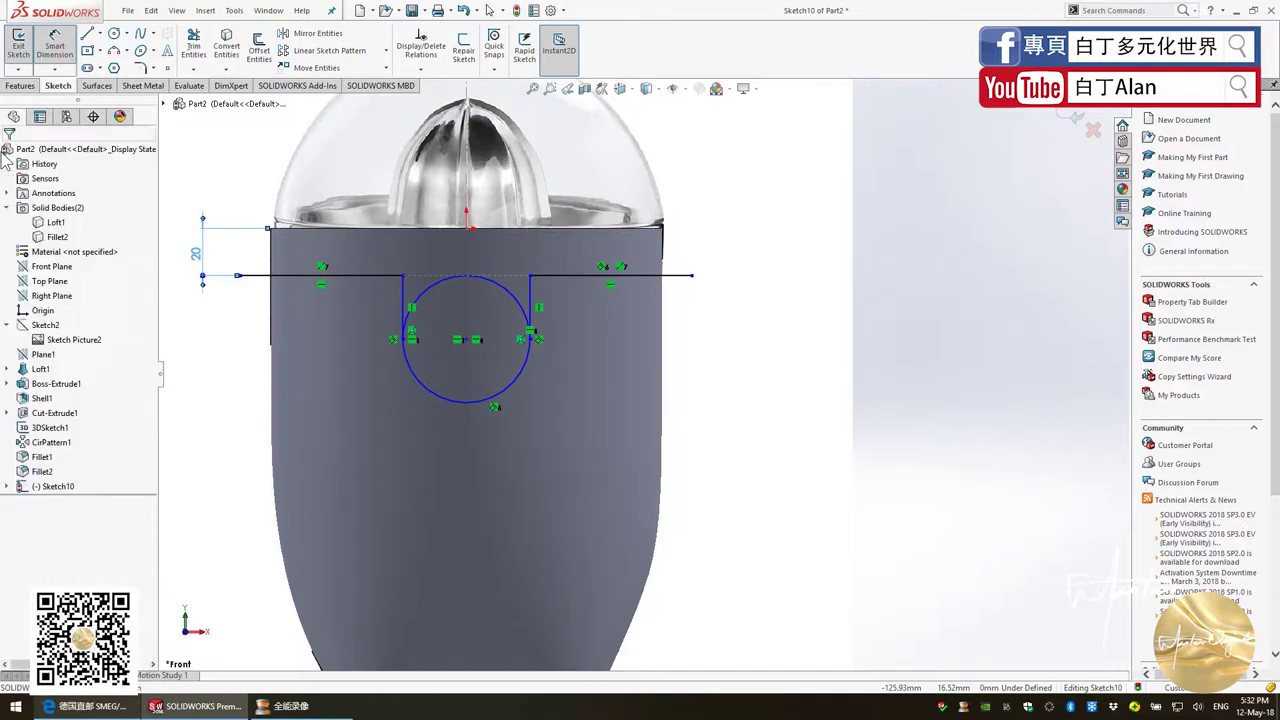
click(305, 265)
Hide Loft1 and place the circle centre 60 mm below the origin
right_click(57, 229)
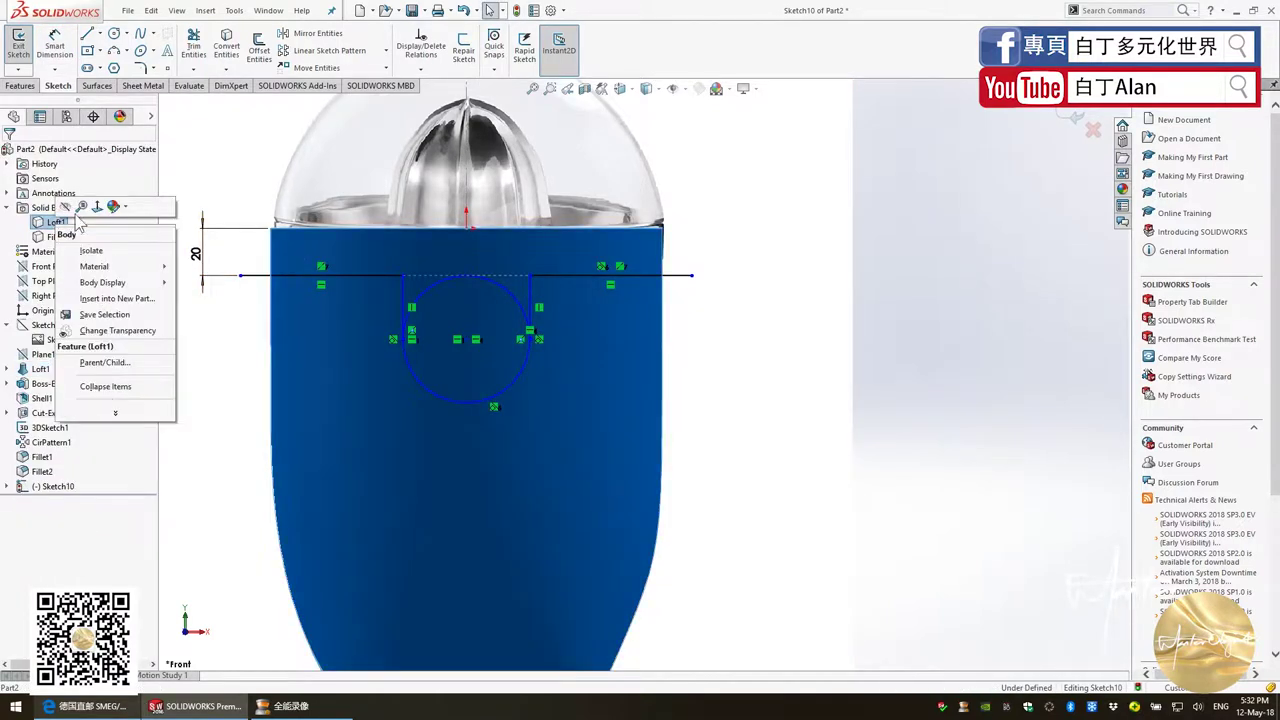
click(64, 206)
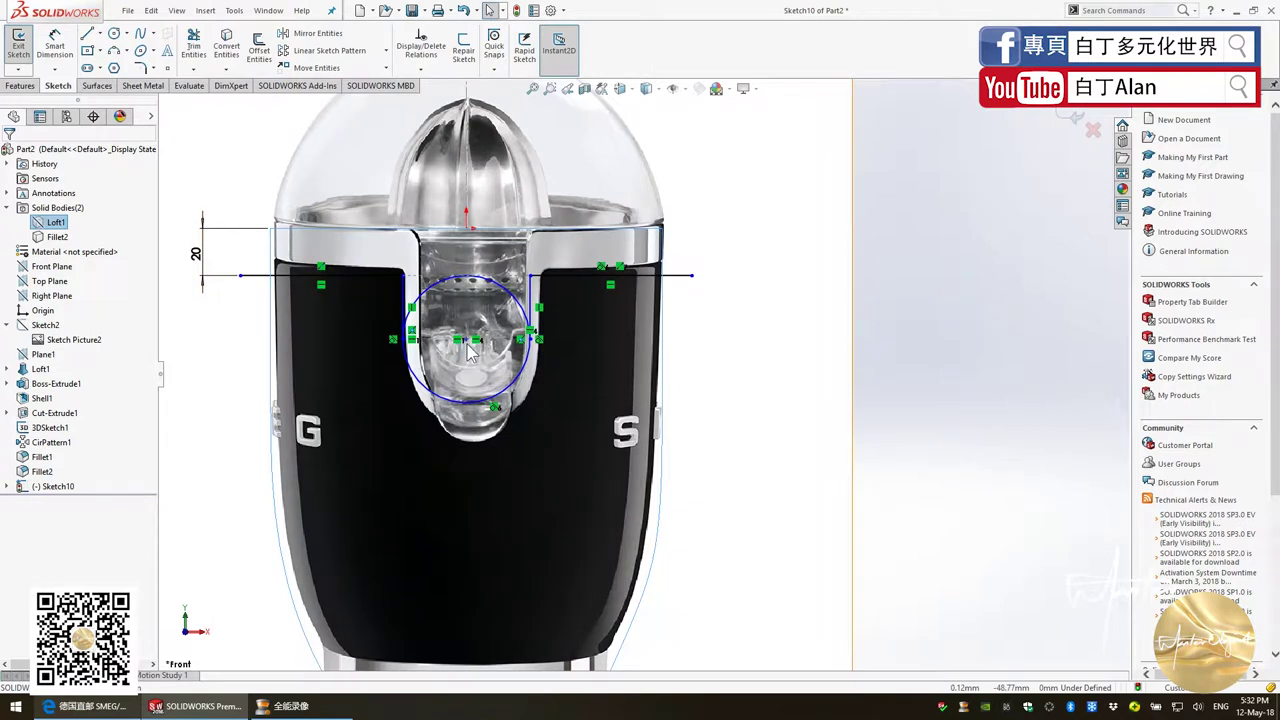
click(470, 341)
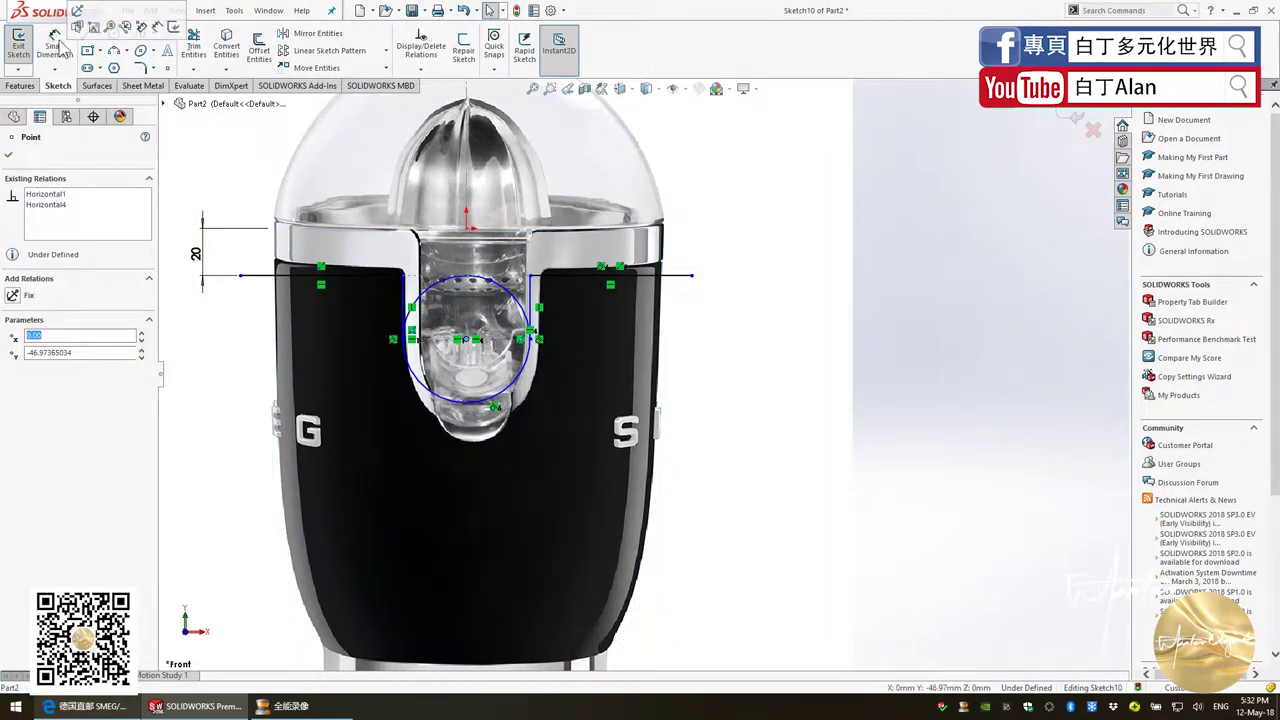
key(Return)
click(467, 230)
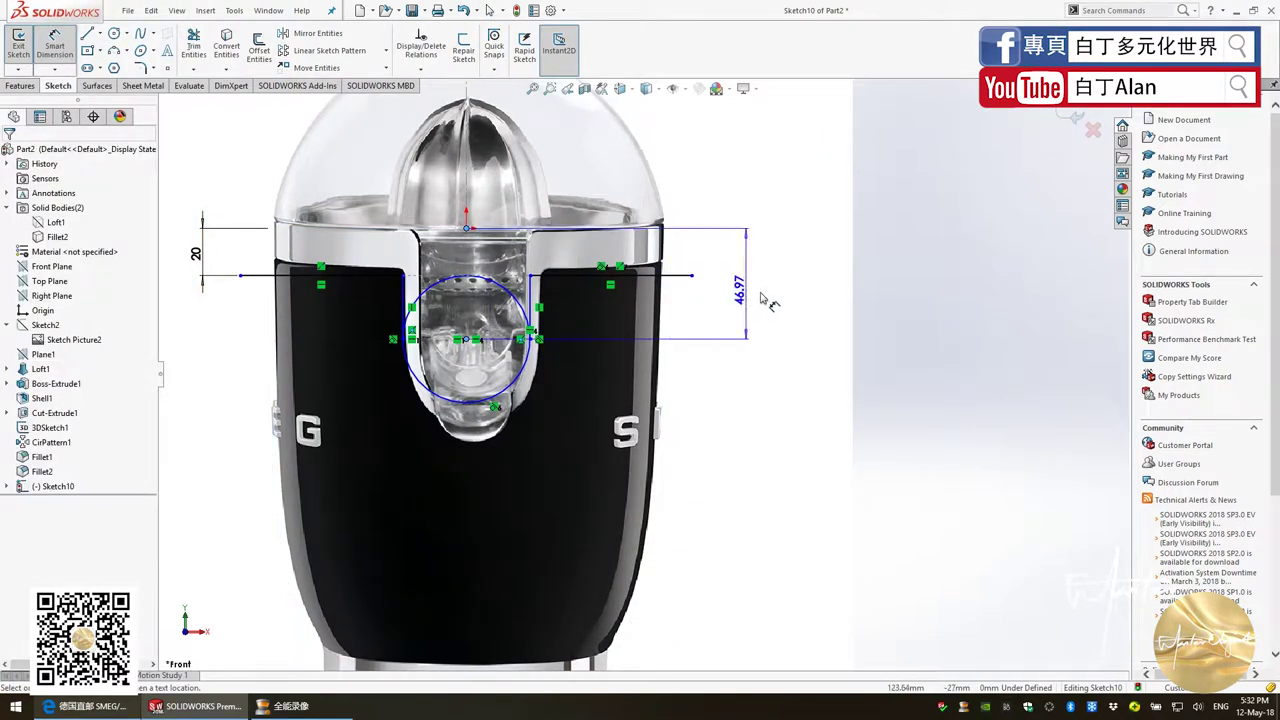
click(760, 298)
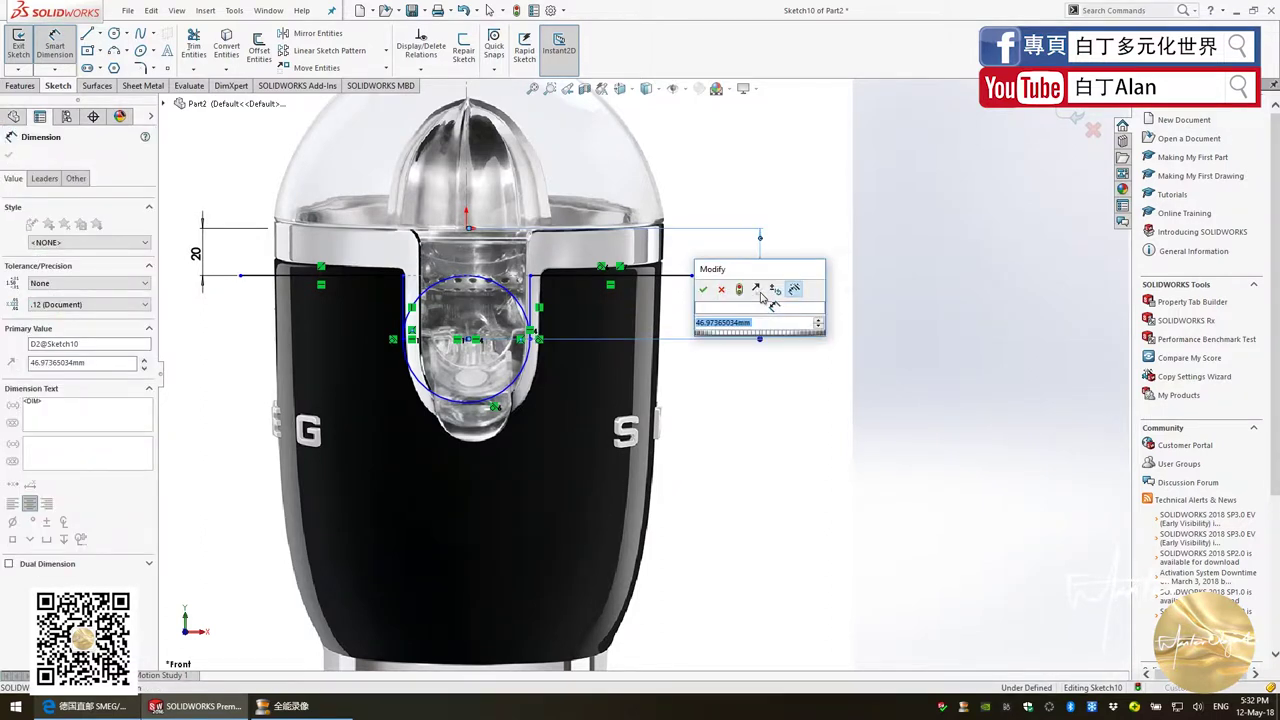
text(60)
key(Return)
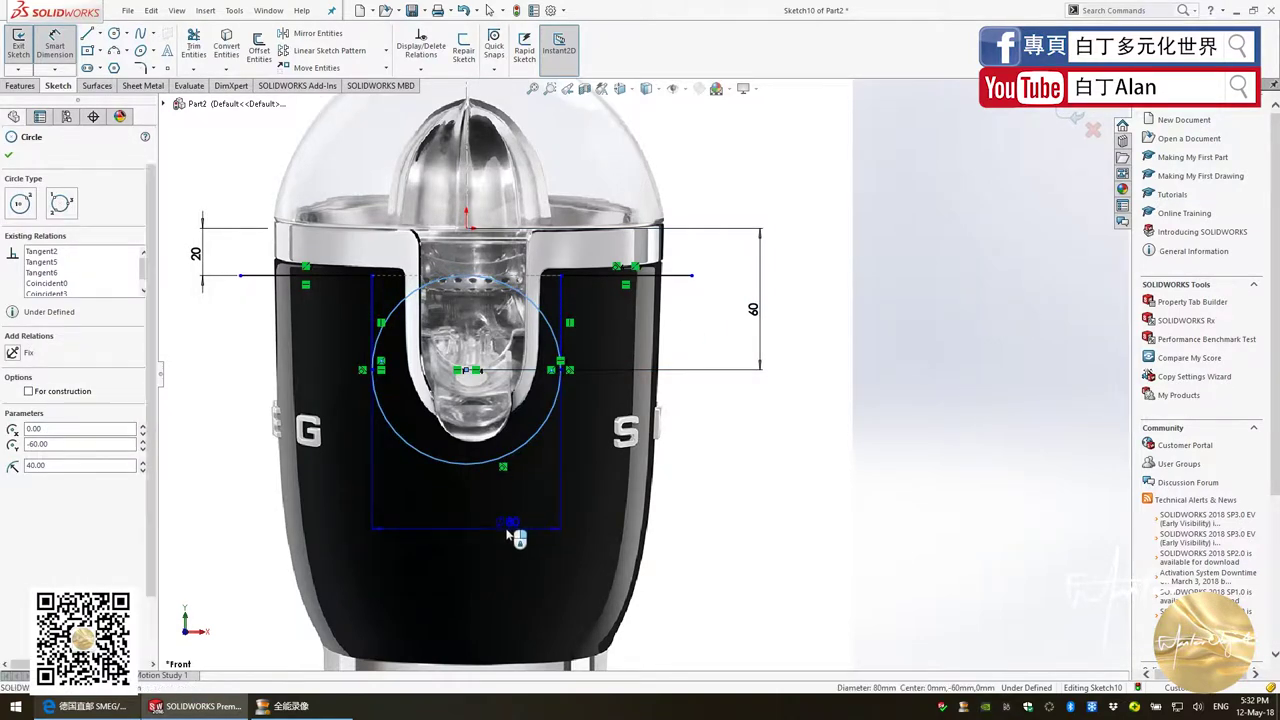
Add a diameter dimension to the circle, delete the angled 60 dimension, and edit the diameter
click(508, 532)
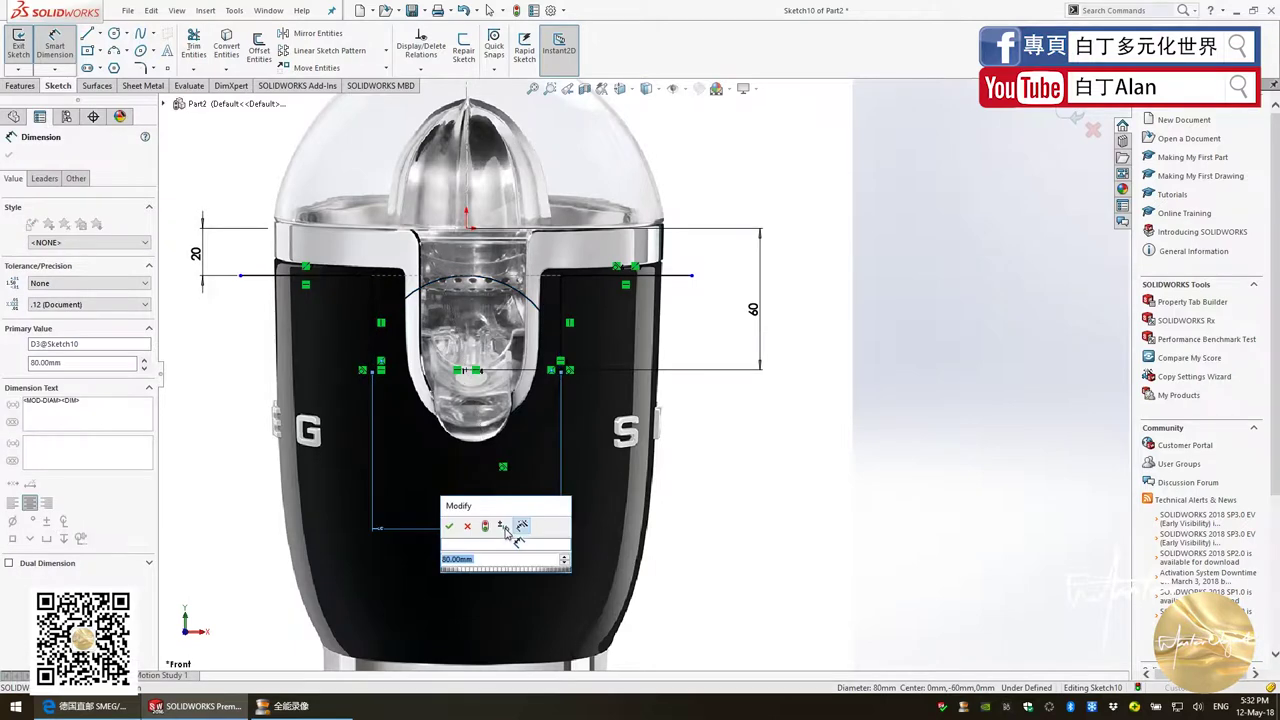
text(70)
key(Return)
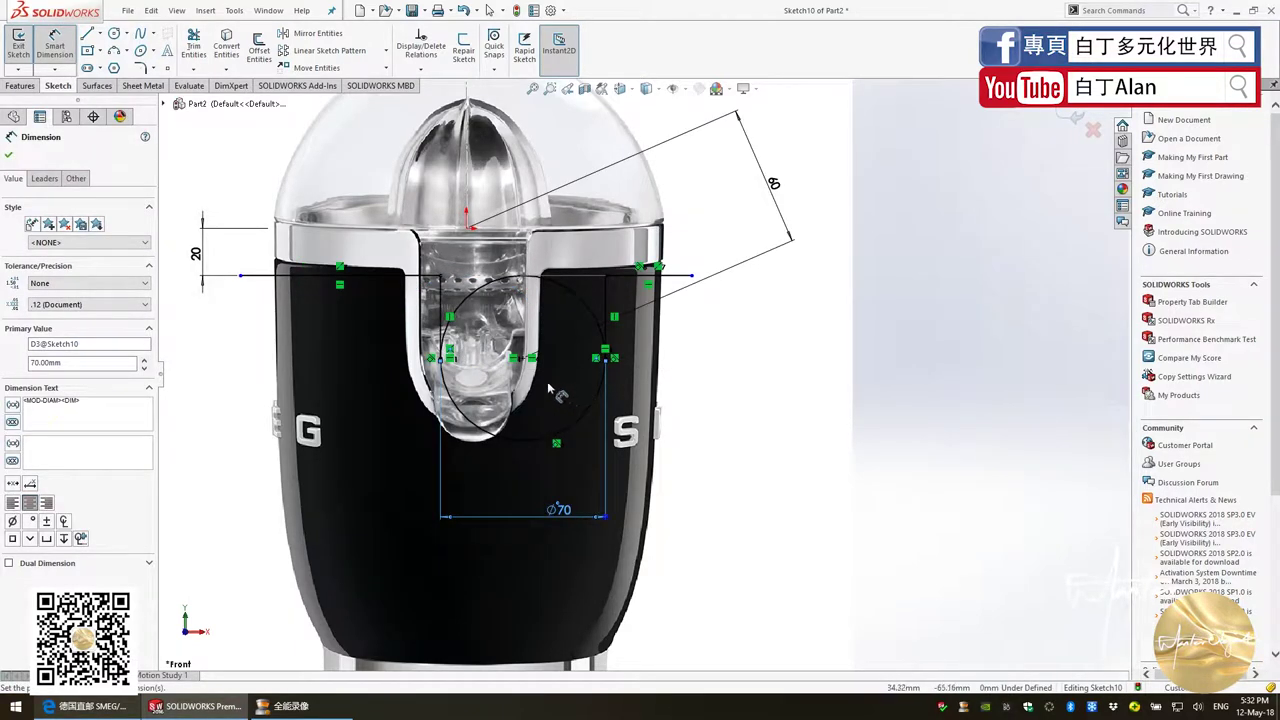
key(Delete)
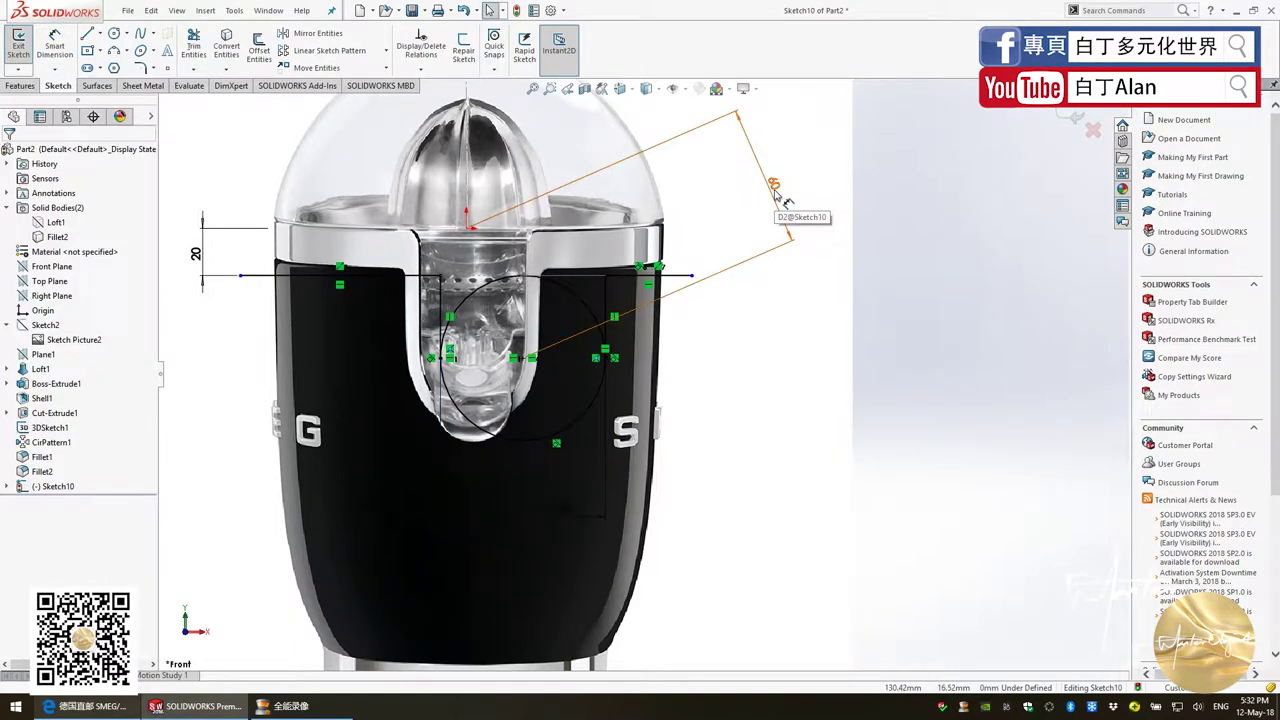
double_click(765, 190)
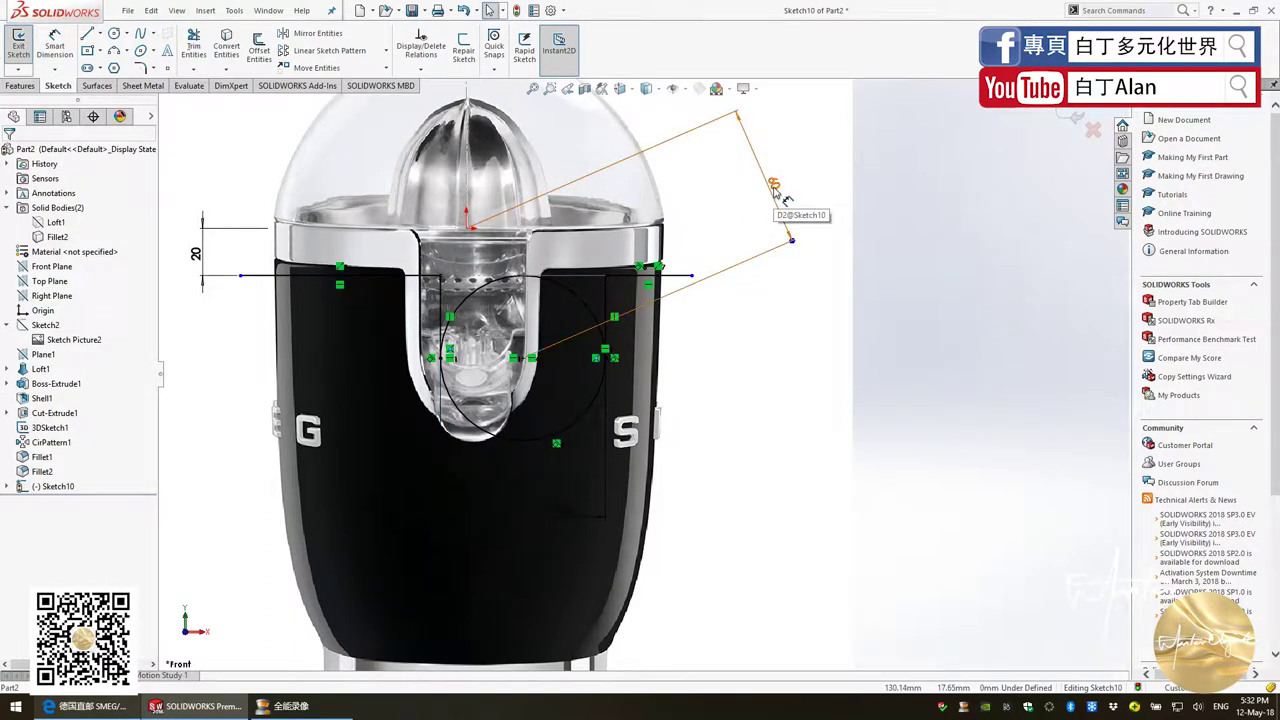
click(775, 187)
key(Delete)
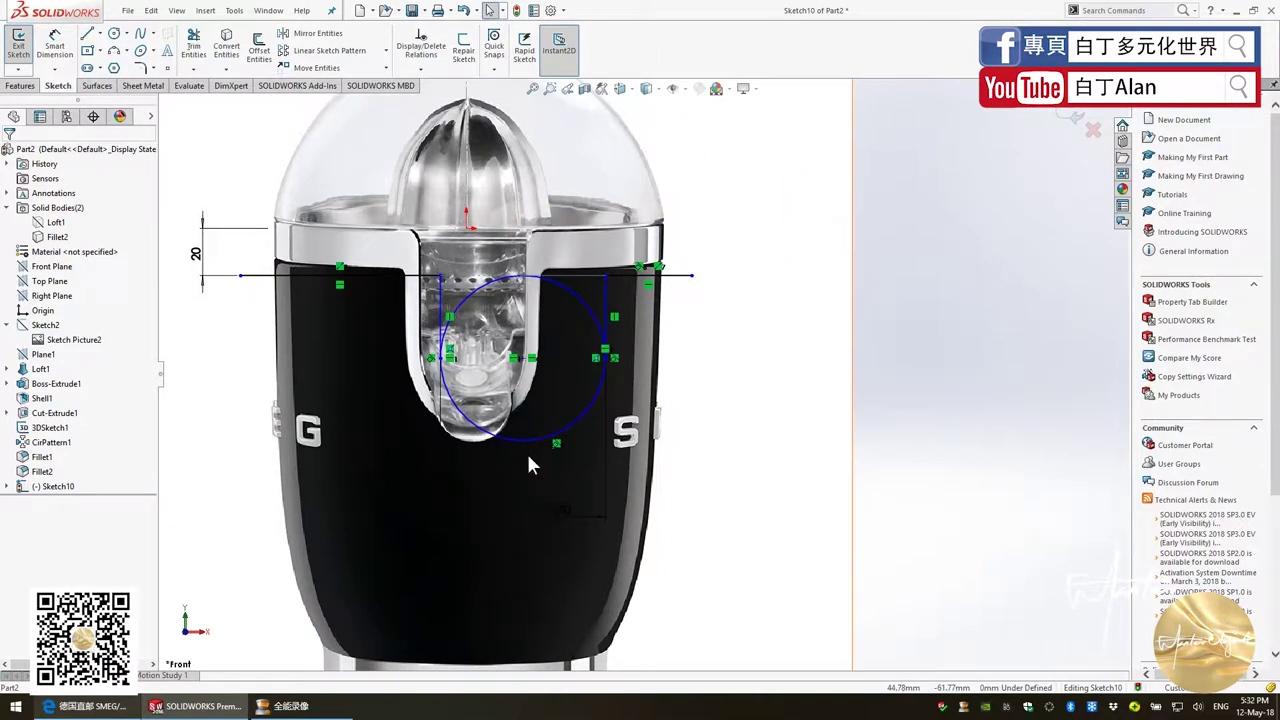
double_click(565, 509)
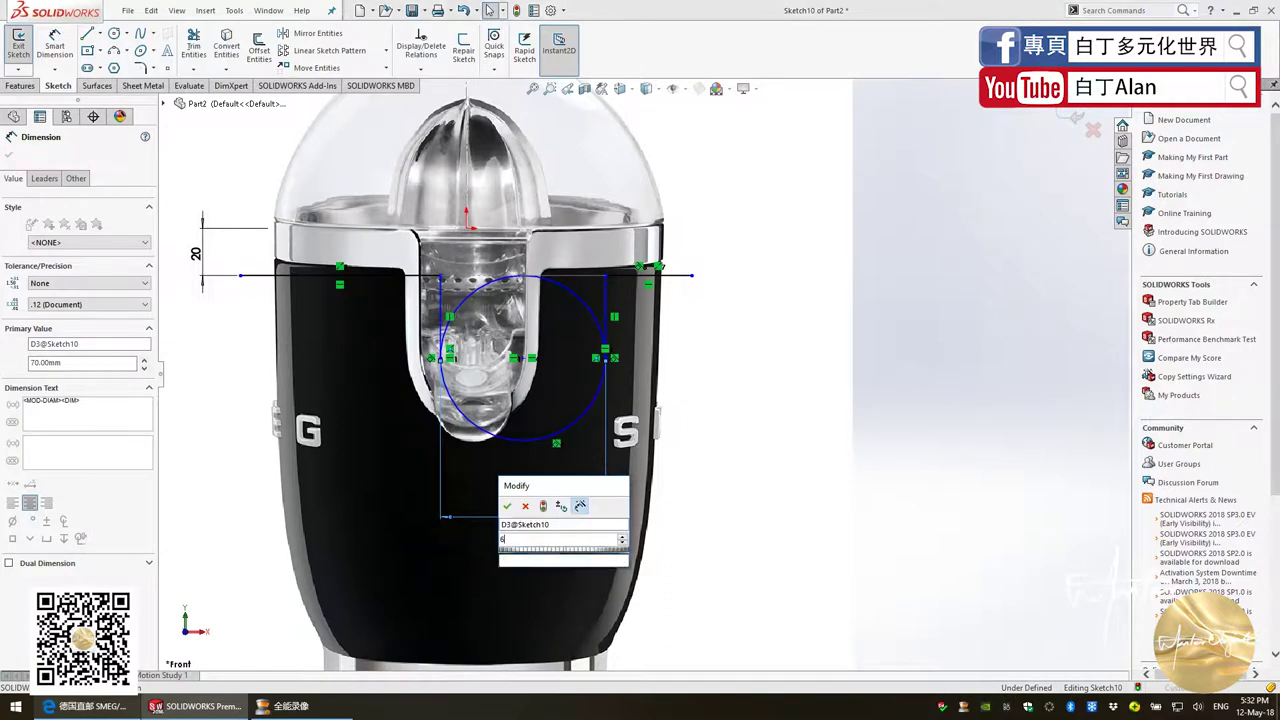
text(66)
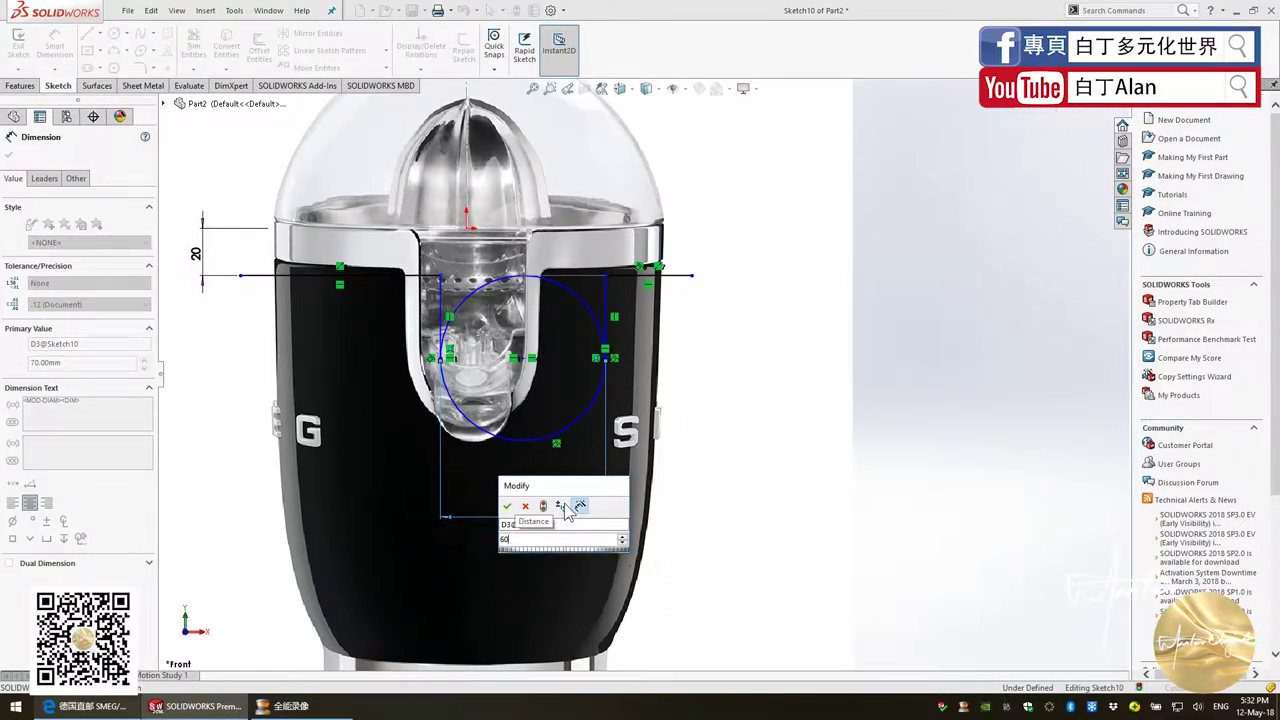
key(Escape)
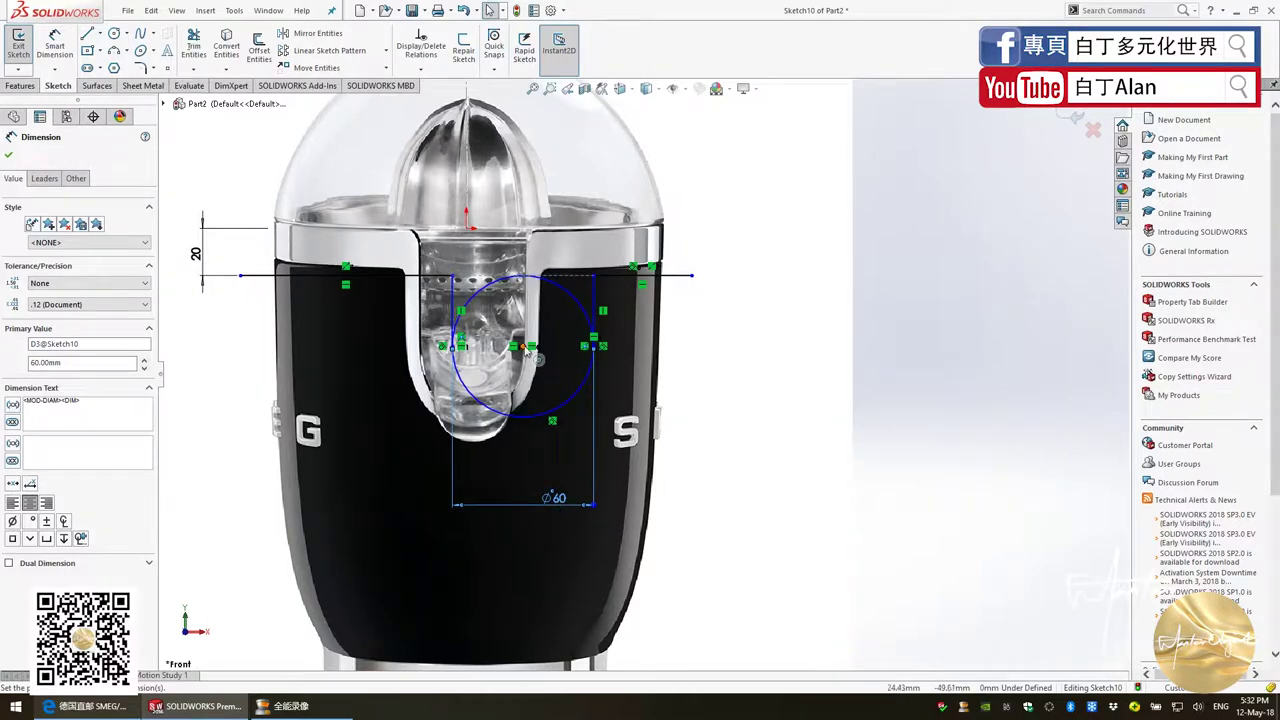
Move the circle left over the juicer cup and show the Loft1 body again
drag(515, 349, 478, 366)
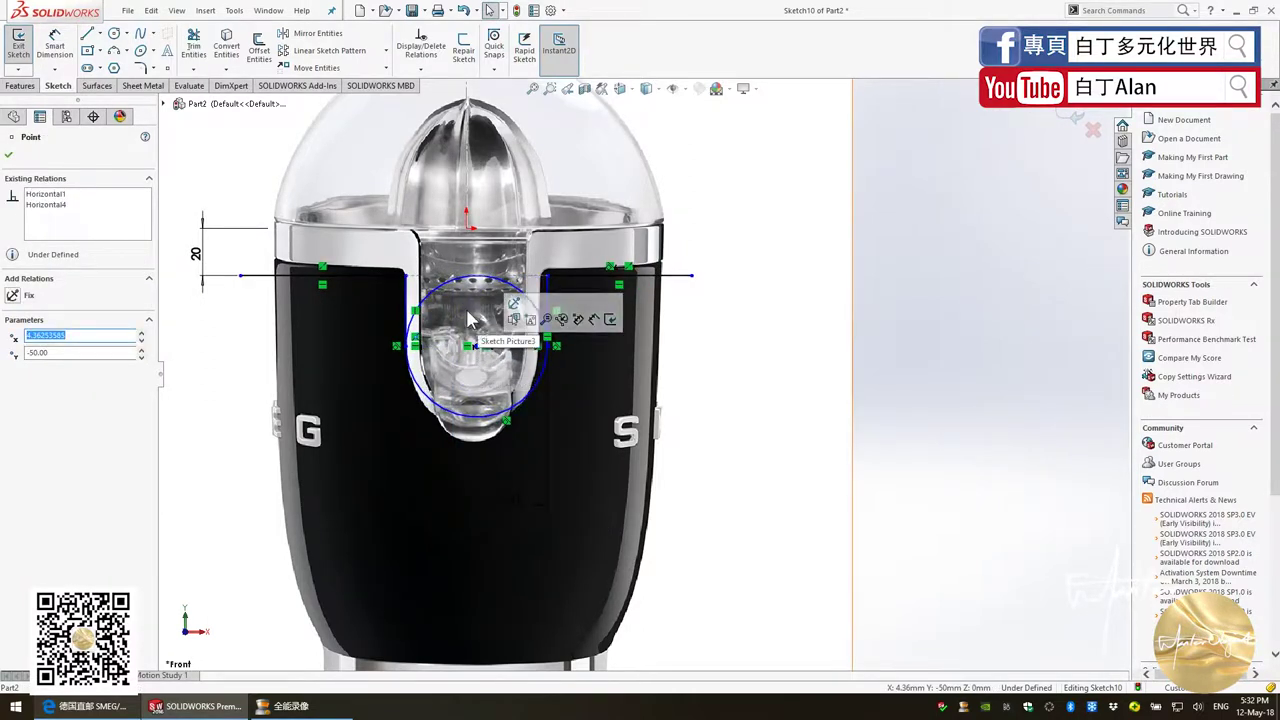
click(9, 155)
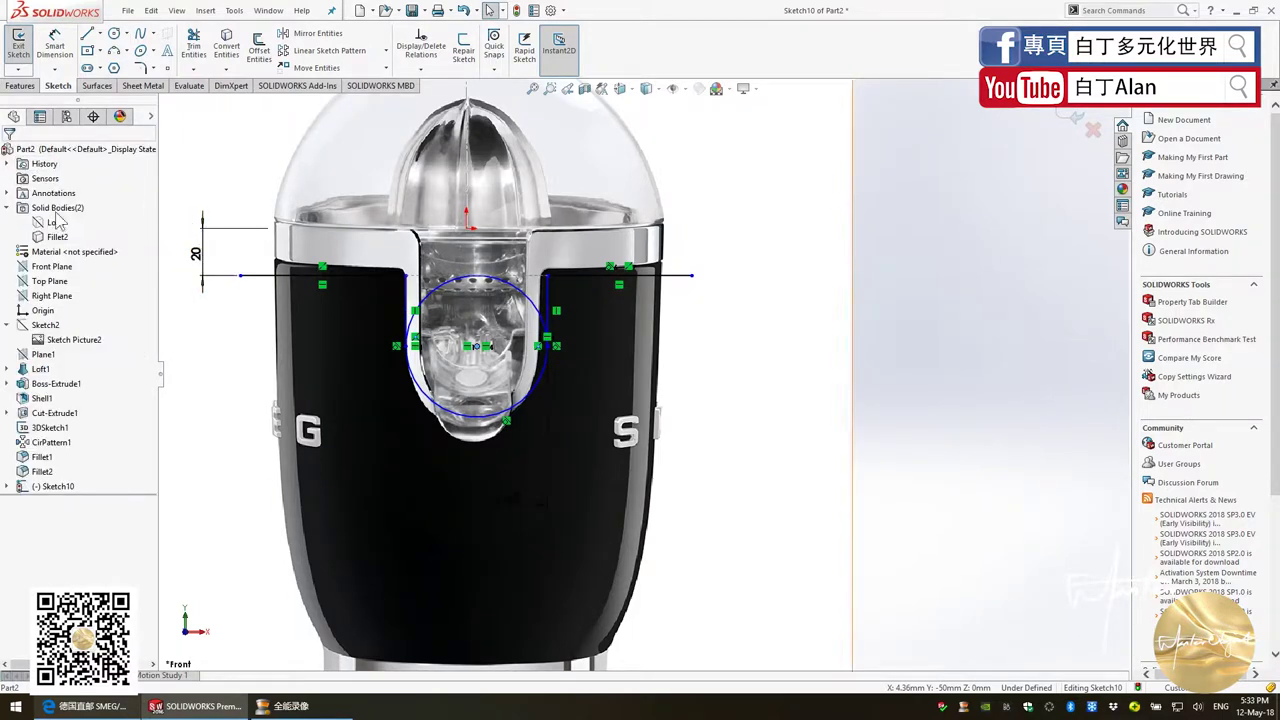
key(f)
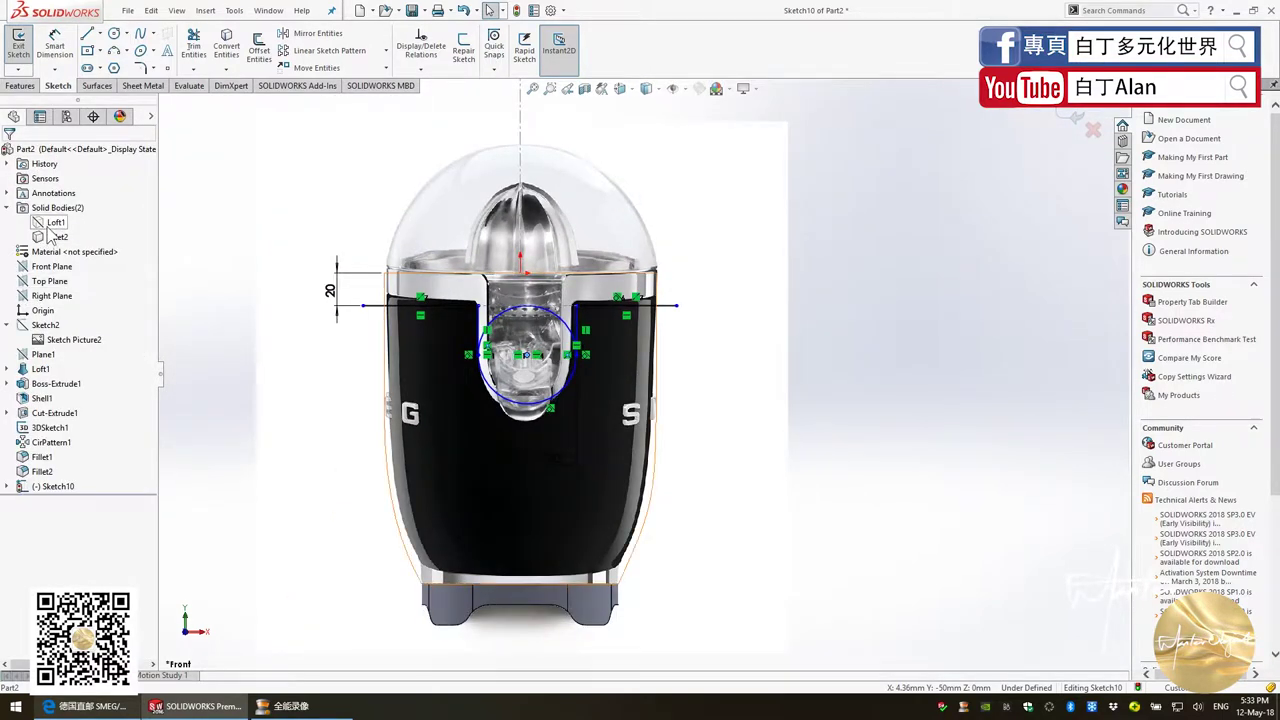
right_click(50, 228)
click(62, 207)
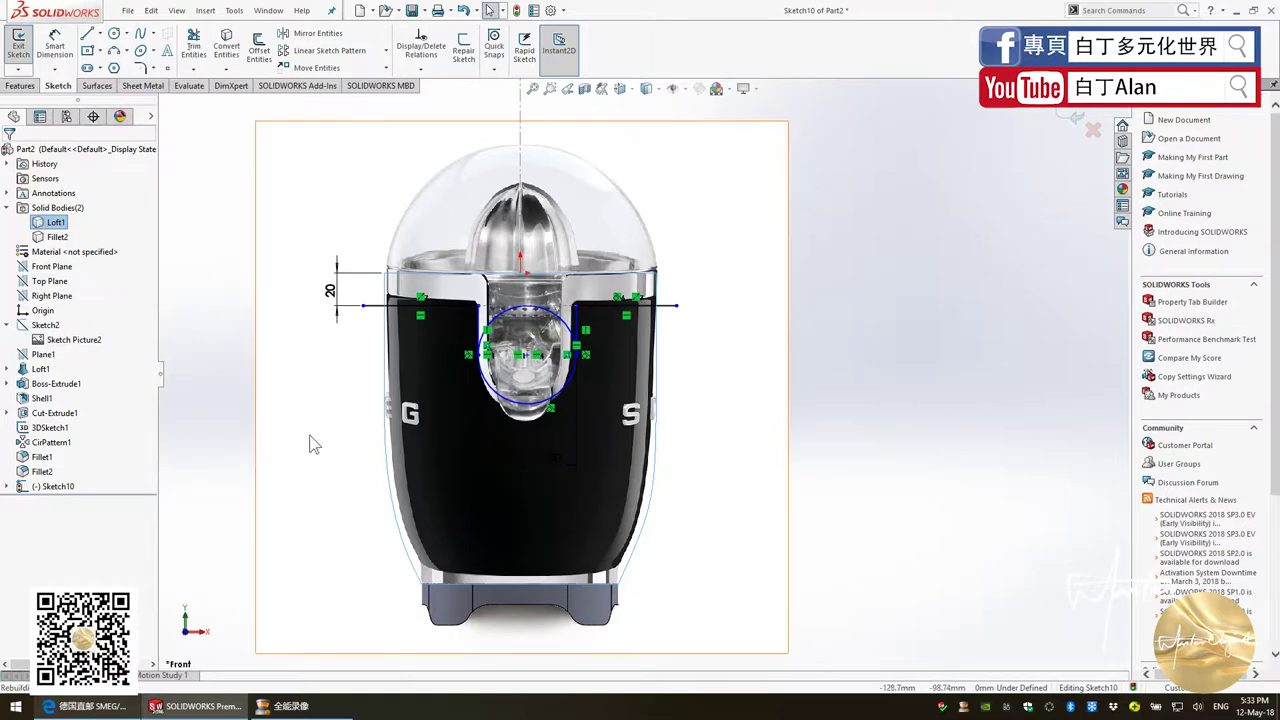
key(Escape)
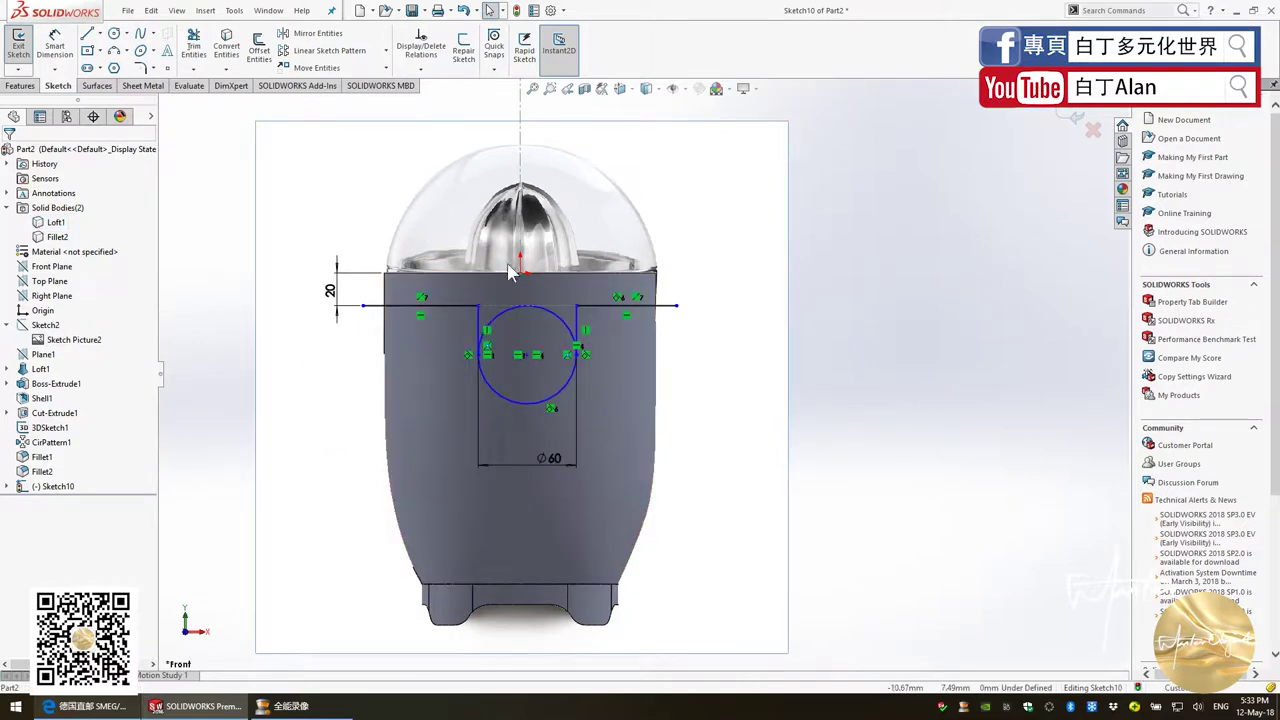
Draw a vertical construction centerline through the circle
click(99, 34)
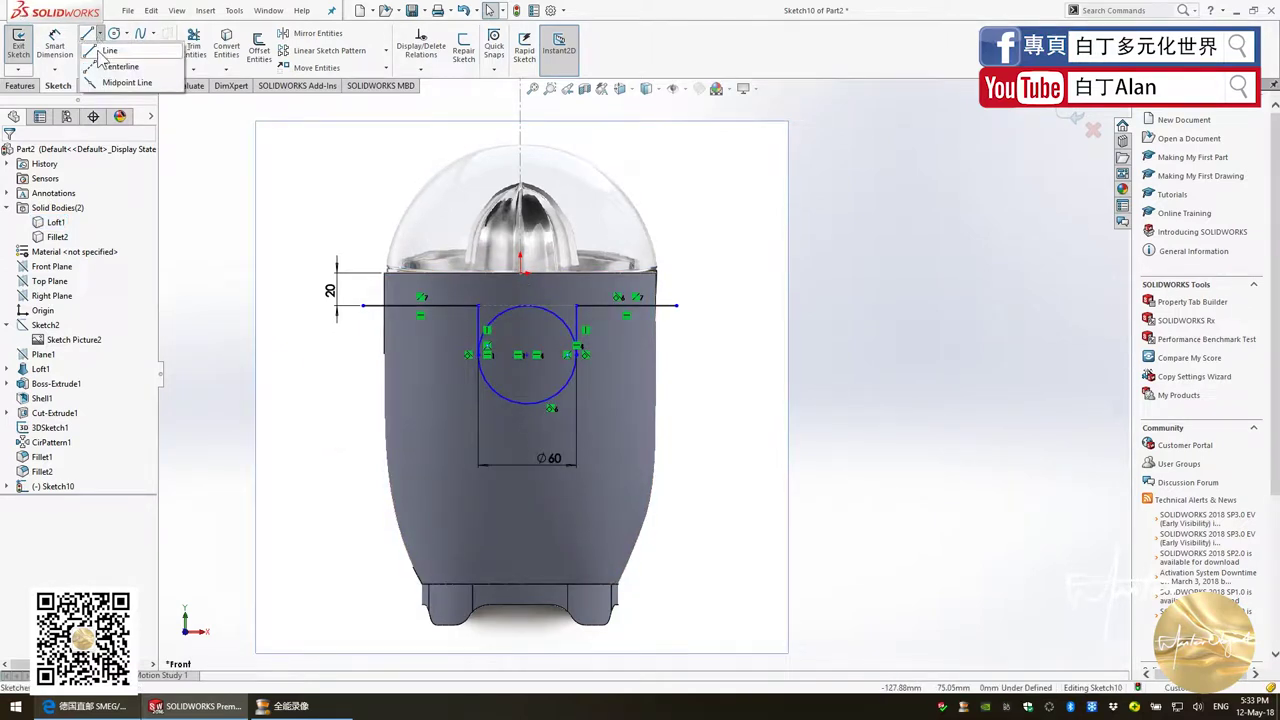
click(120, 64)
click(519, 116)
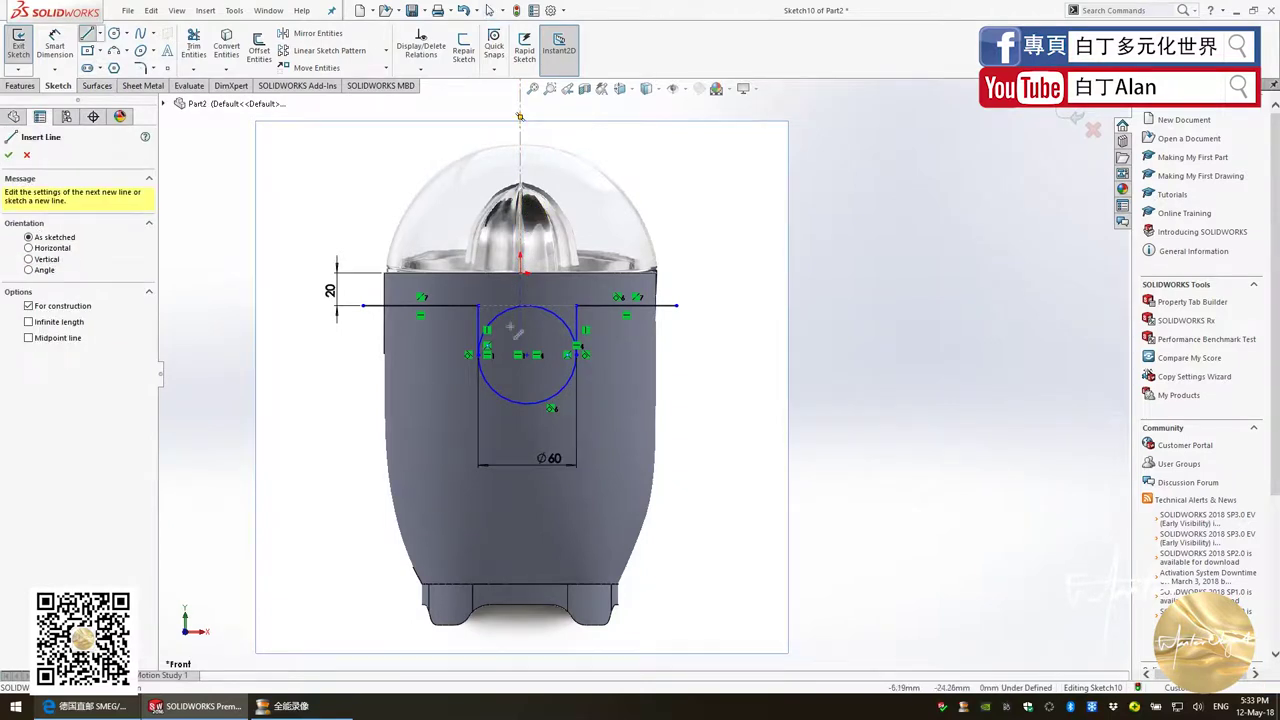
click(519, 374)
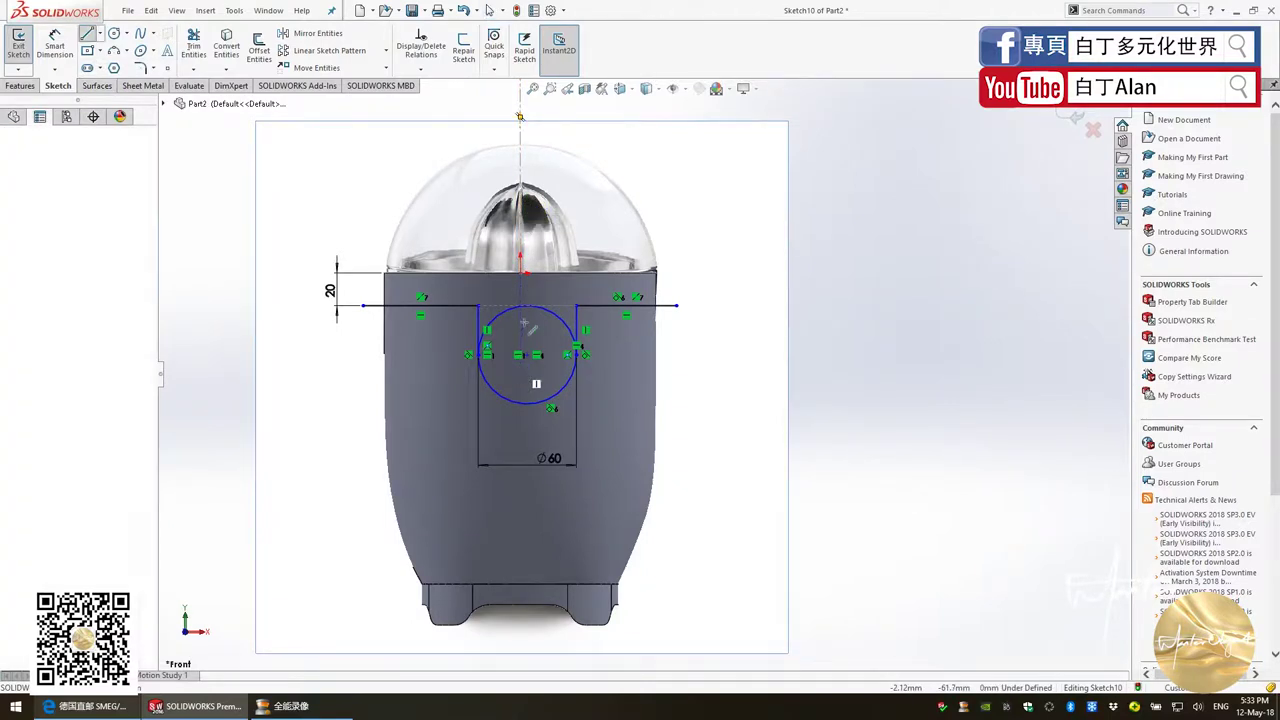
click(521, 322)
key(Escape)
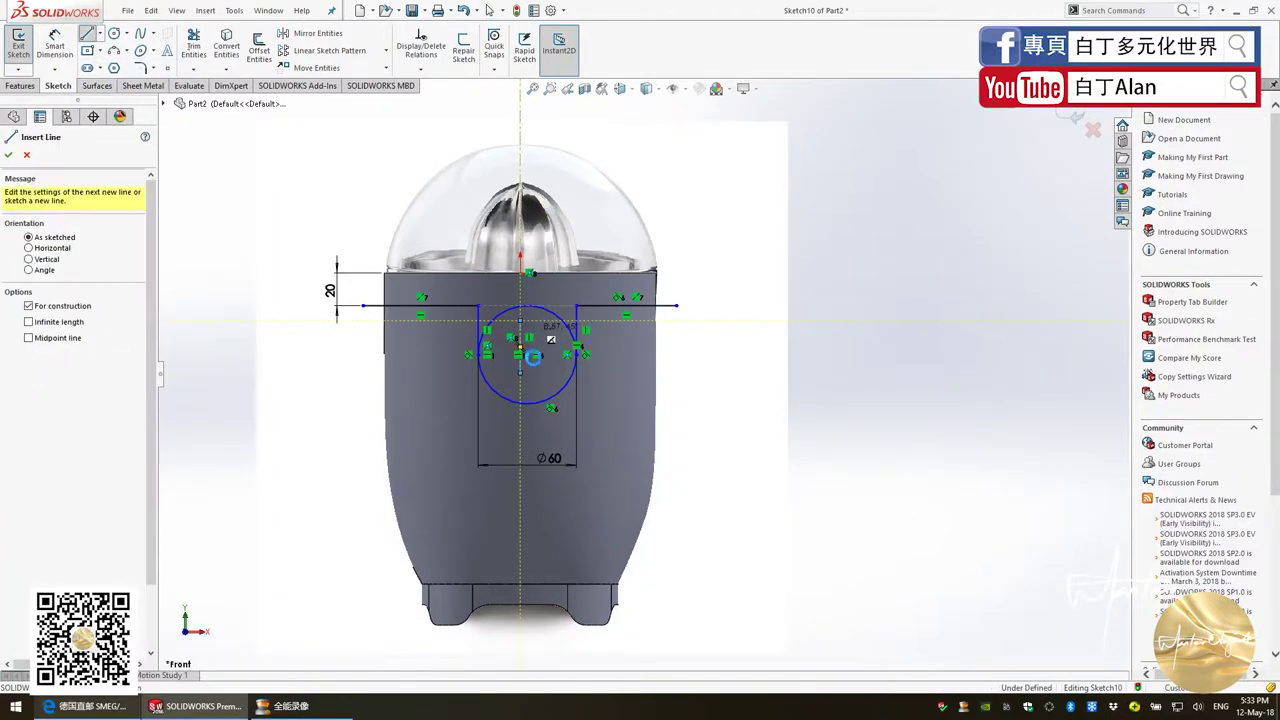
key(Escape)
scroll(537, 362, down, 3)
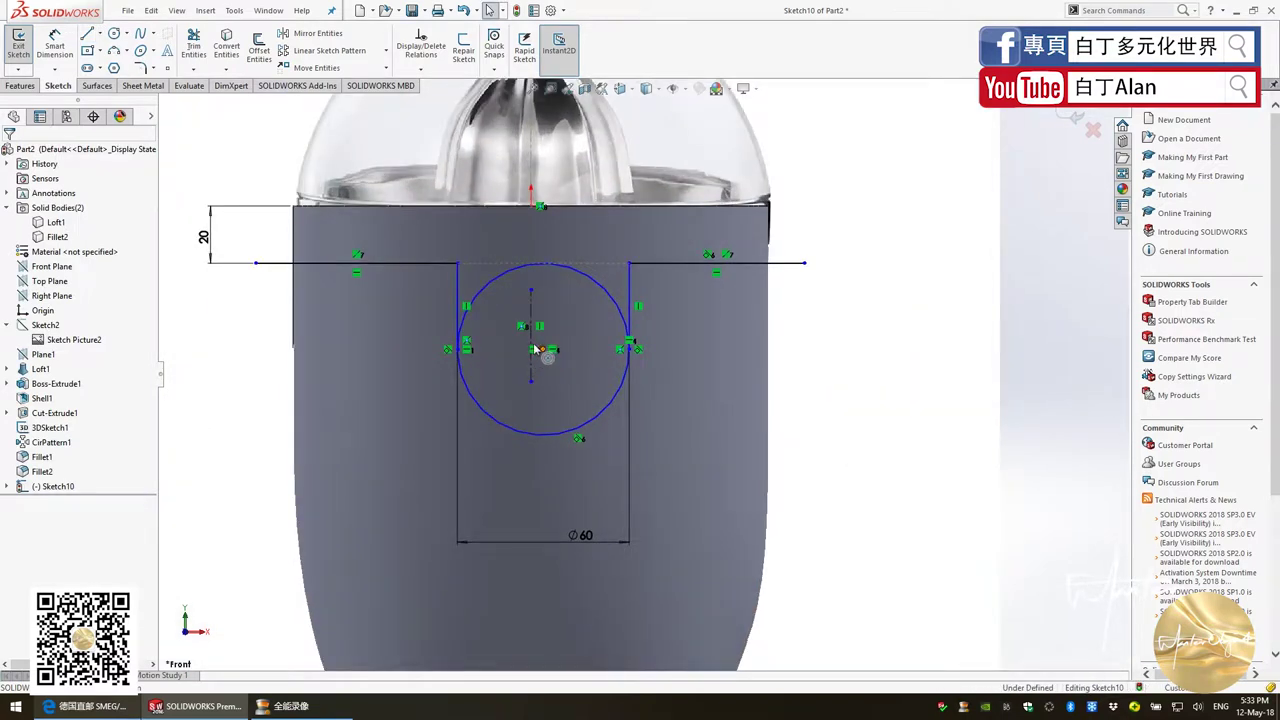
Constrain the circle's centre to lie on the vertical centerline
click(535, 350)
click(530, 315)
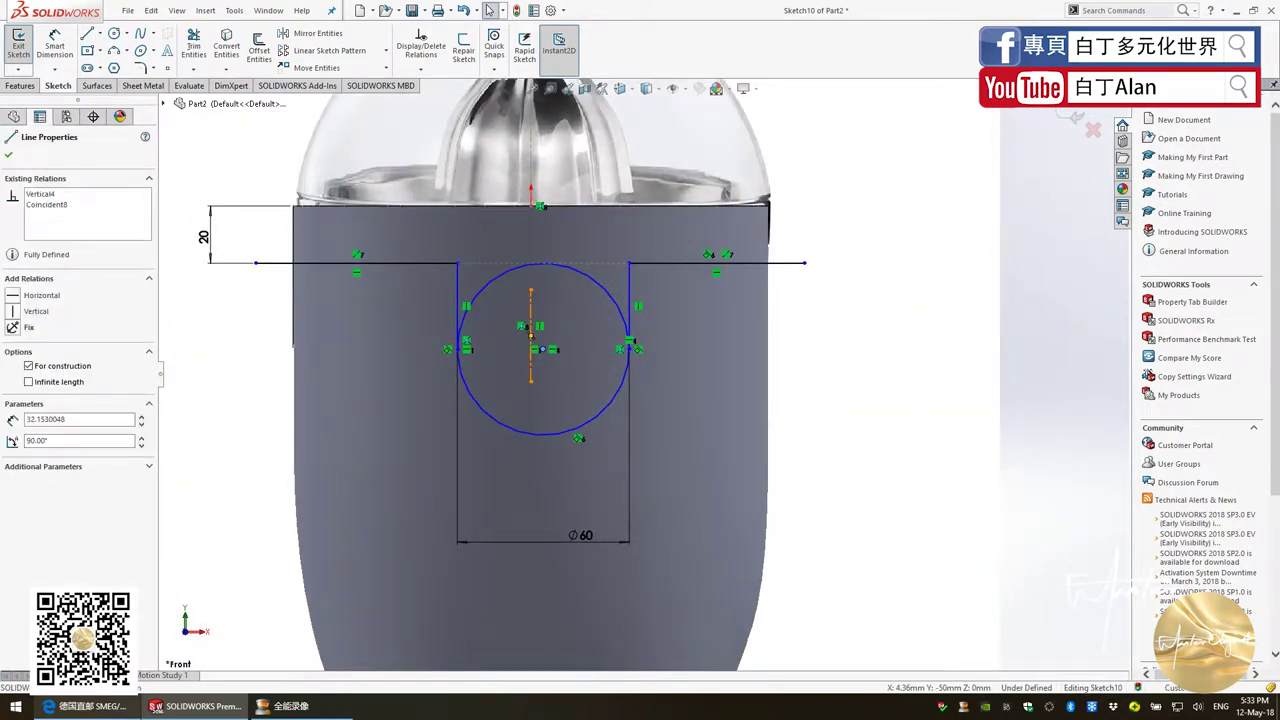
ctrl+click(531, 349)
click(42, 307)
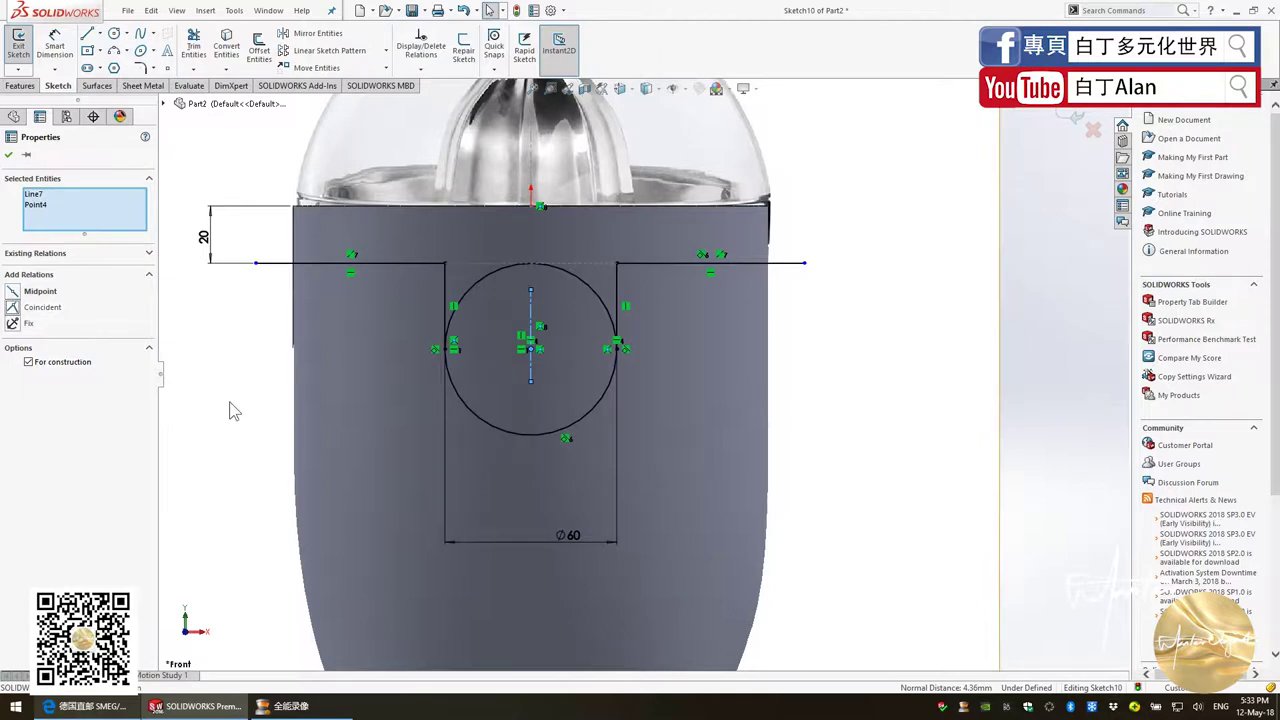
click(229, 401)
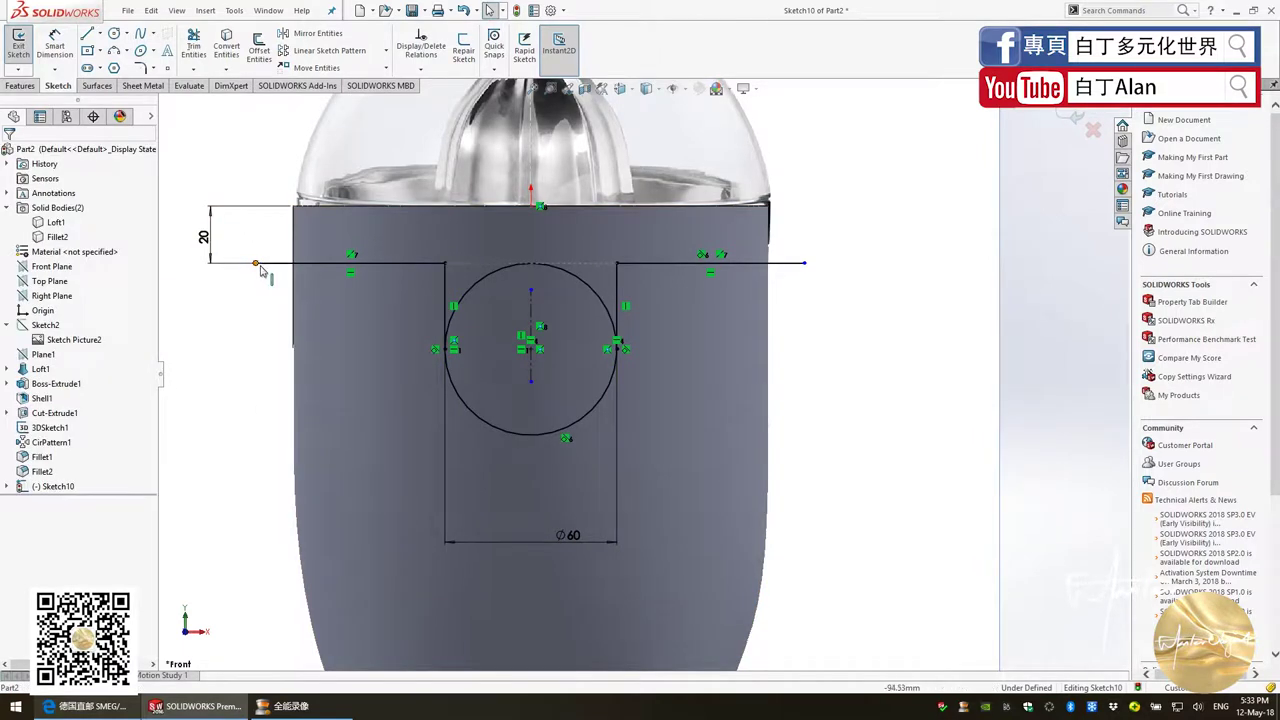
Dimension the left horizontal line at 70 mm long
click(323, 263)
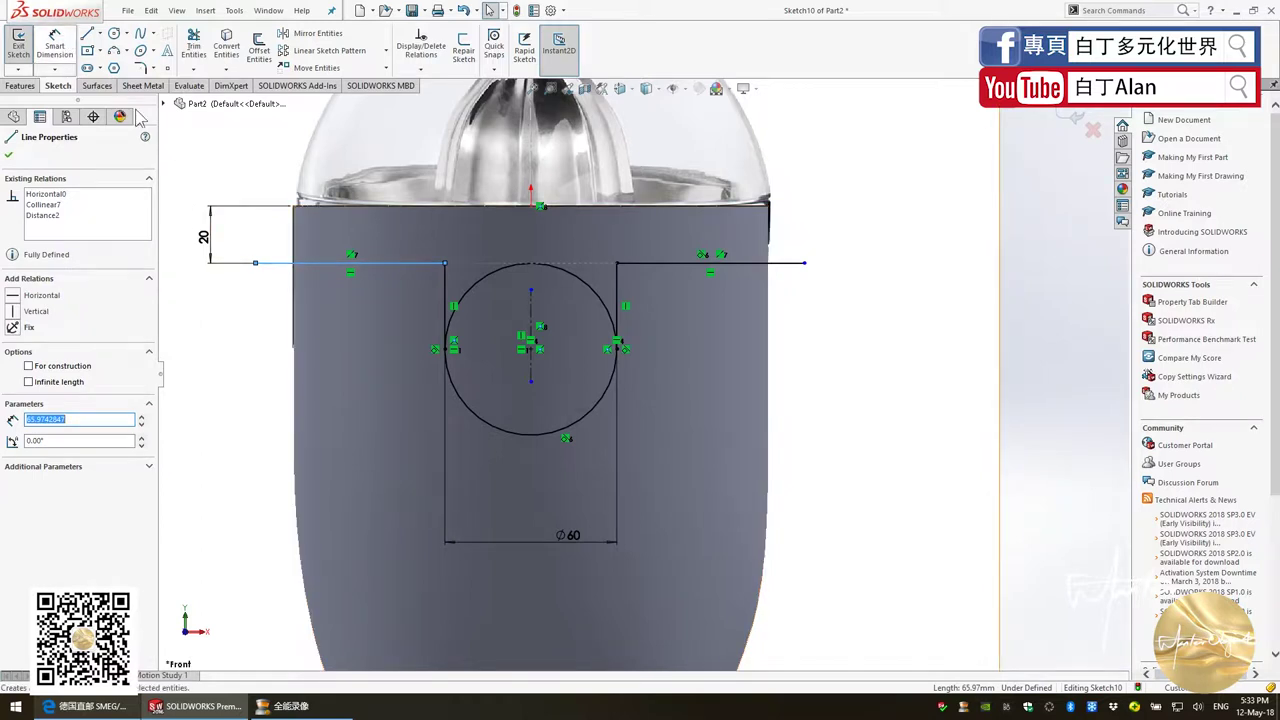
click(55, 45)
click(290, 264)
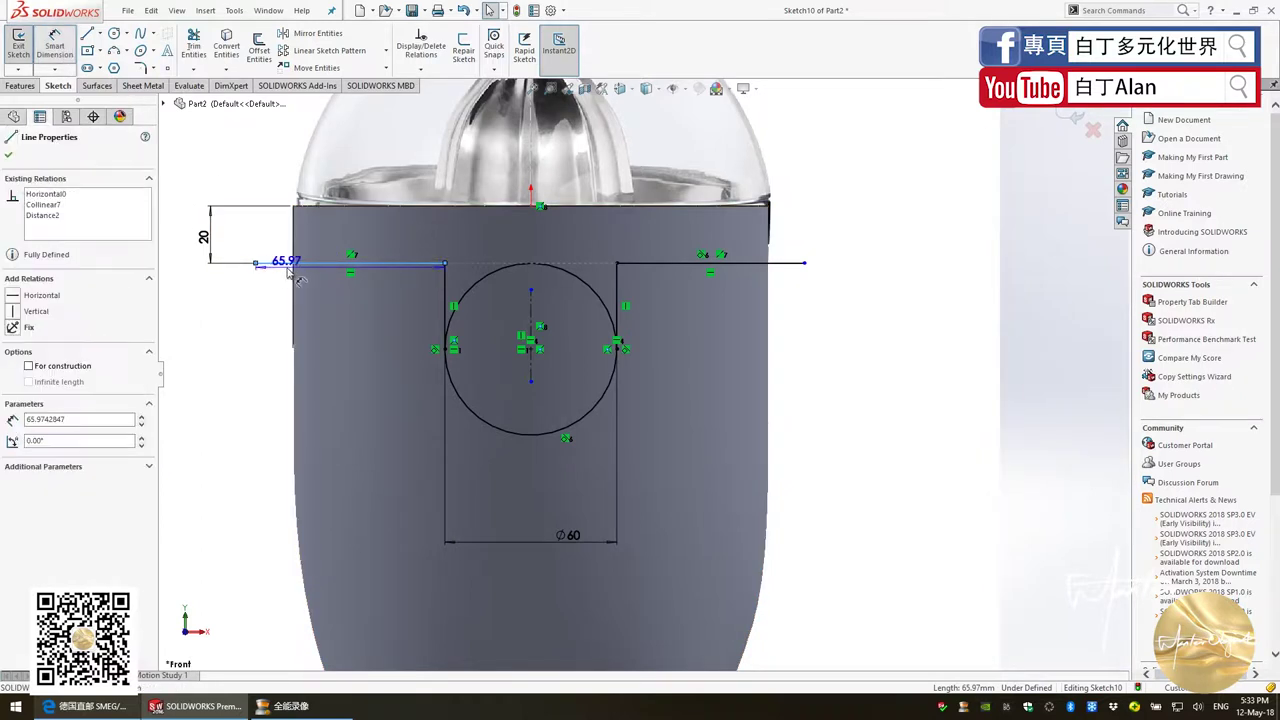
click(287, 342)
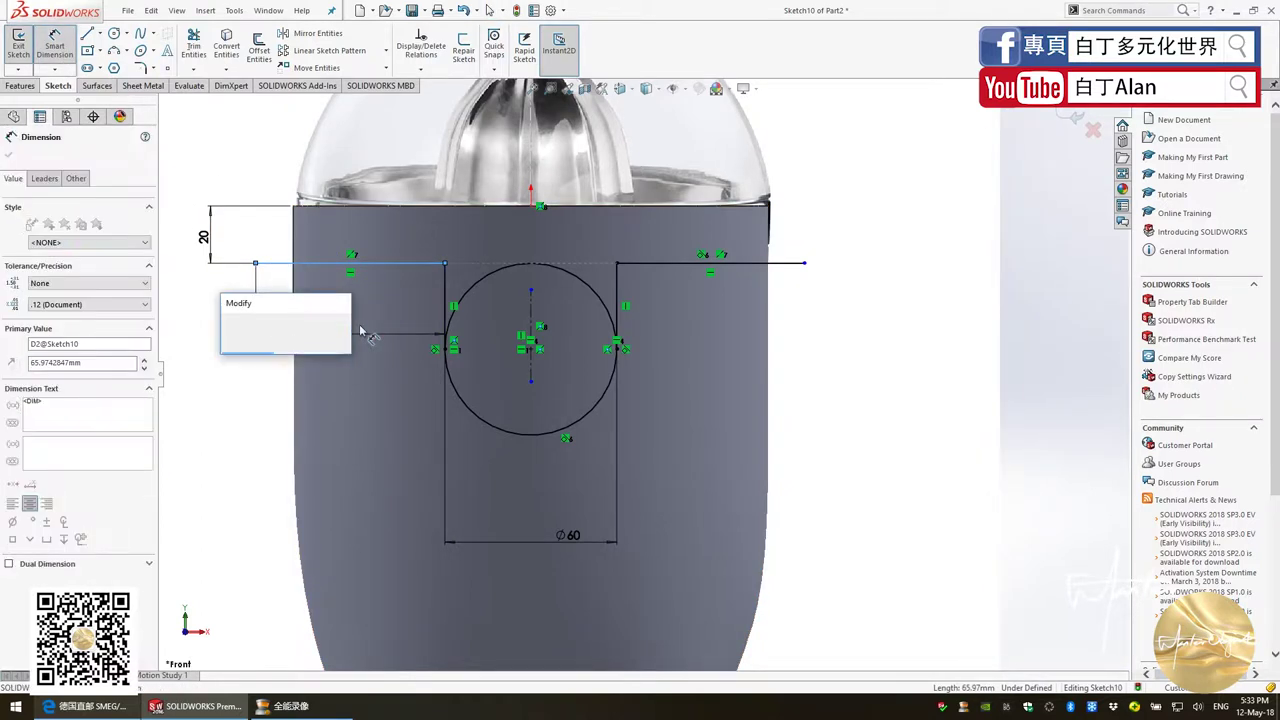
key(Return)
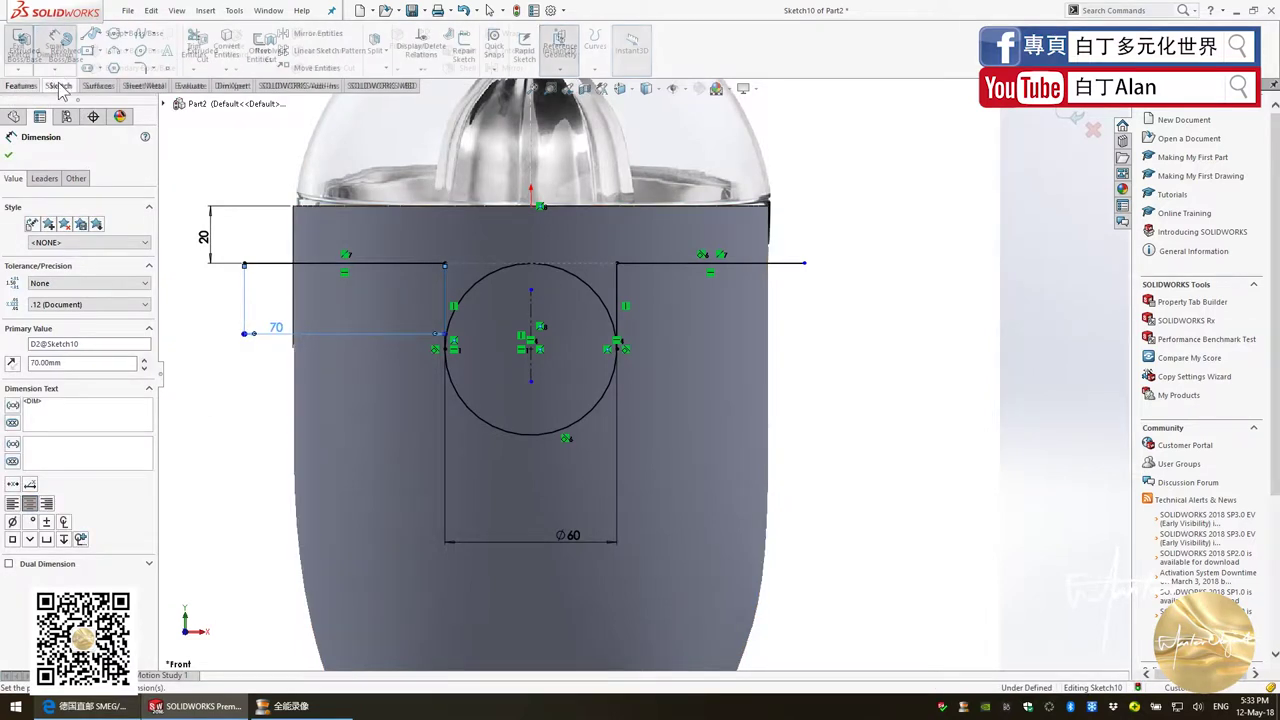
Draw a rectangle's left, top and right edges to close the top of the outline
click(244, 264)
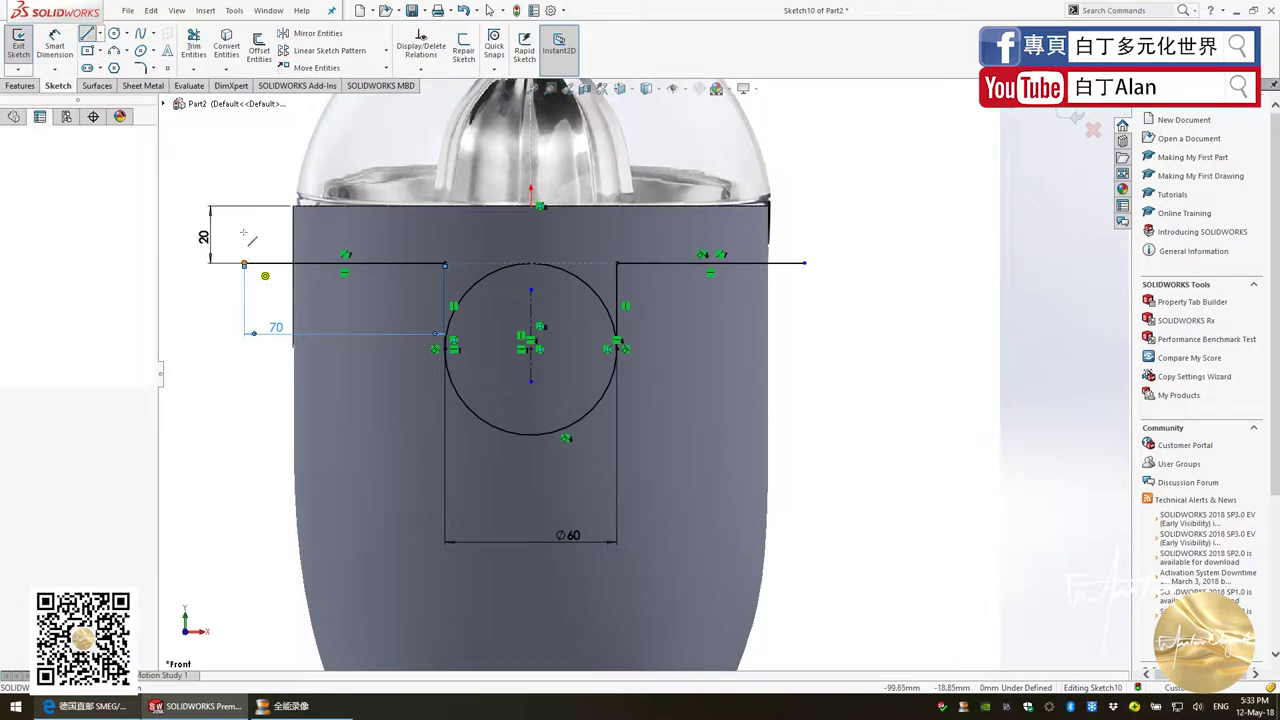
click(244, 184)
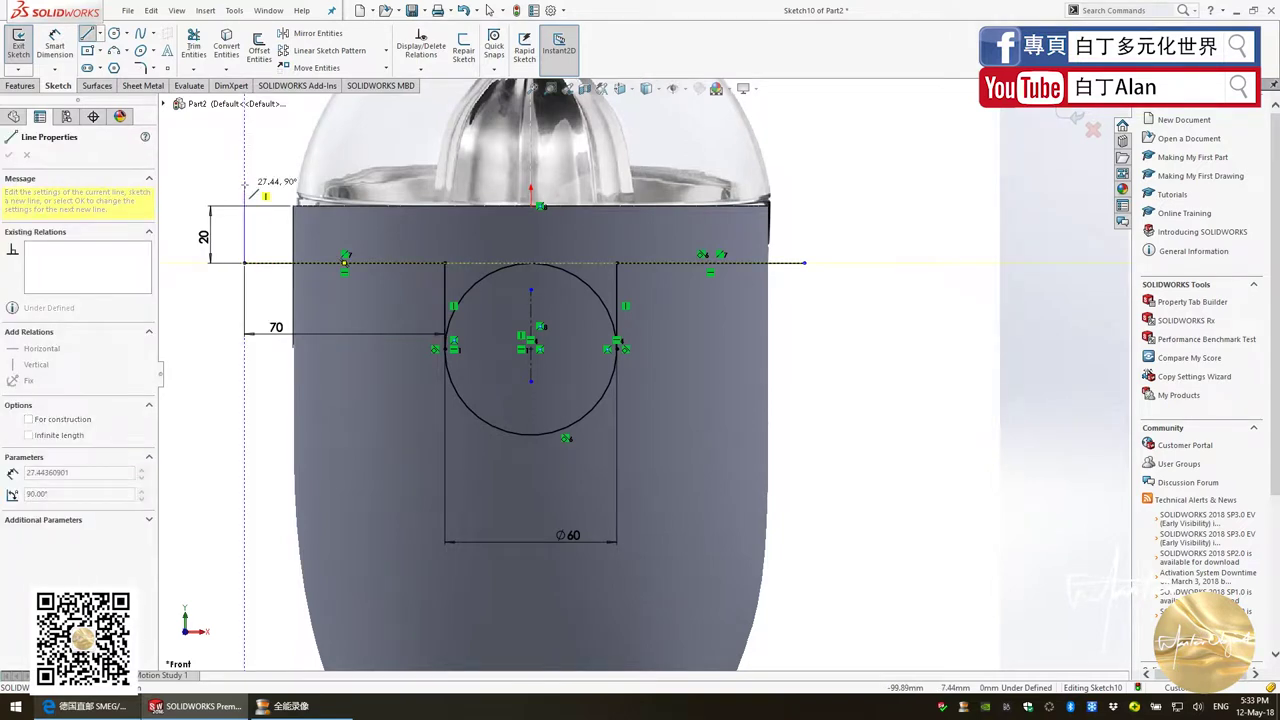
click(804, 184)
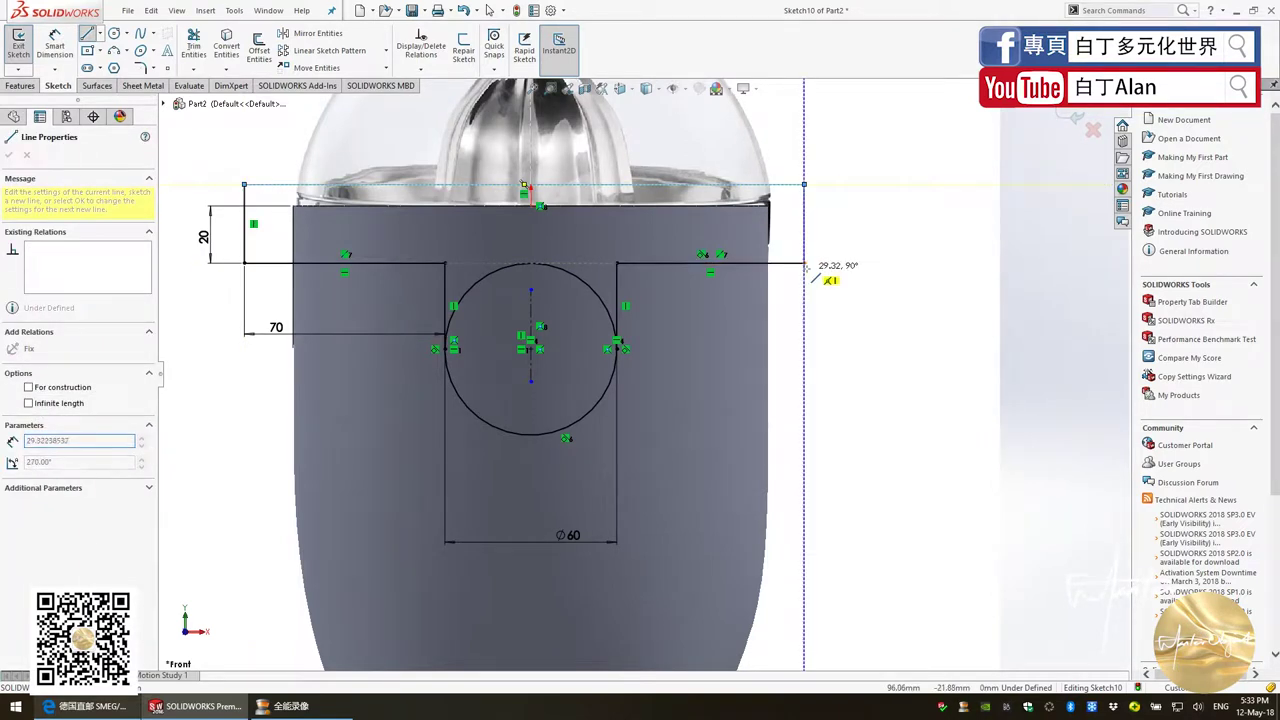
click(805, 264)
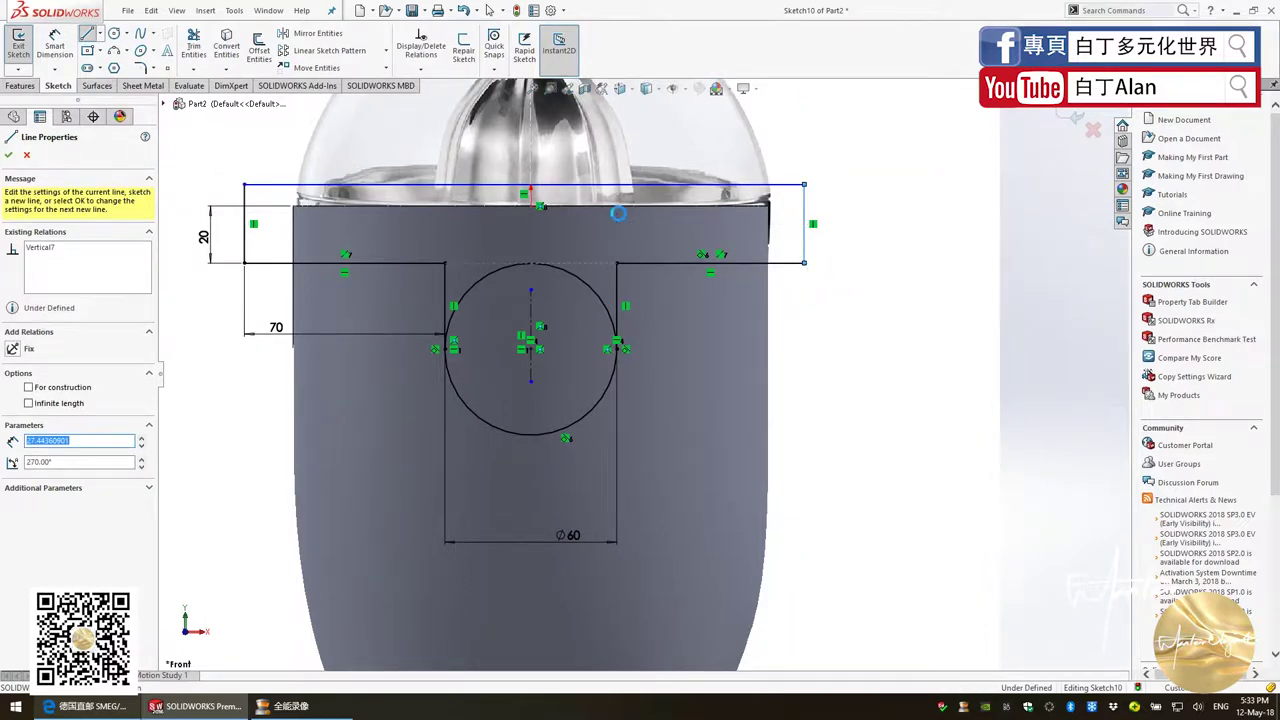
key(Escape)
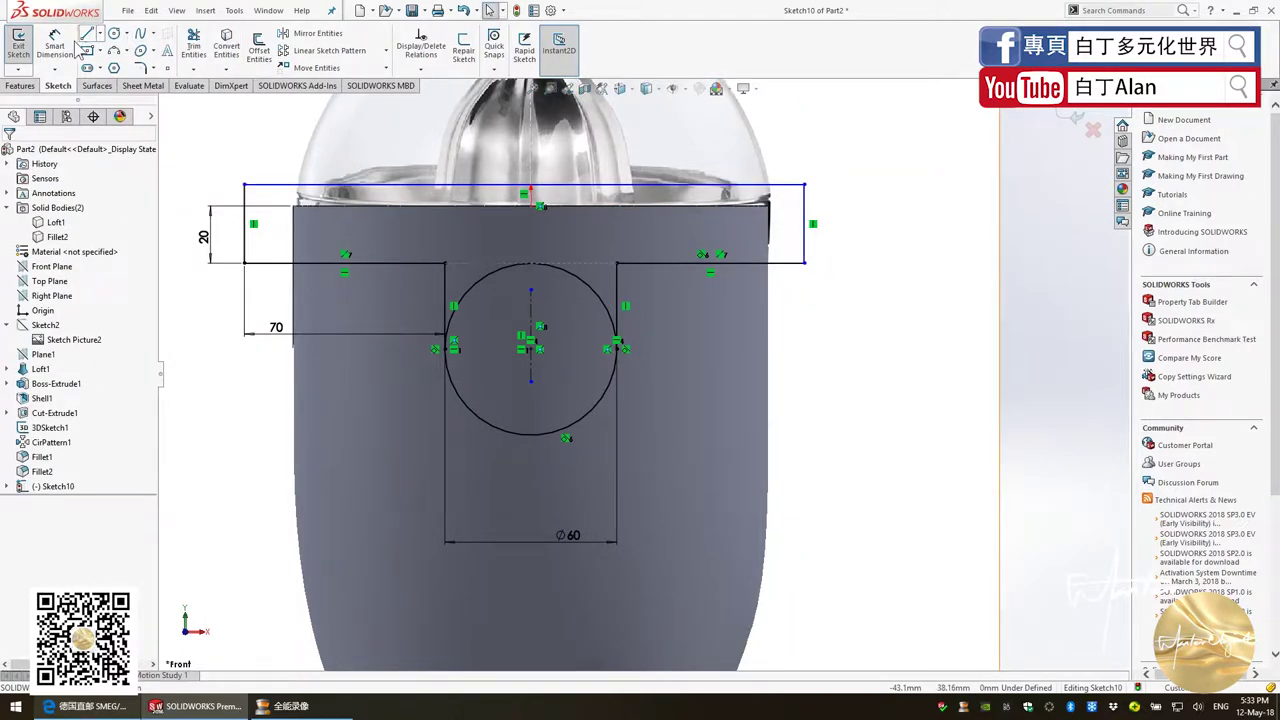
Dimension the right horizontal line at 70 mm long
click(55, 45)
click(656, 264)
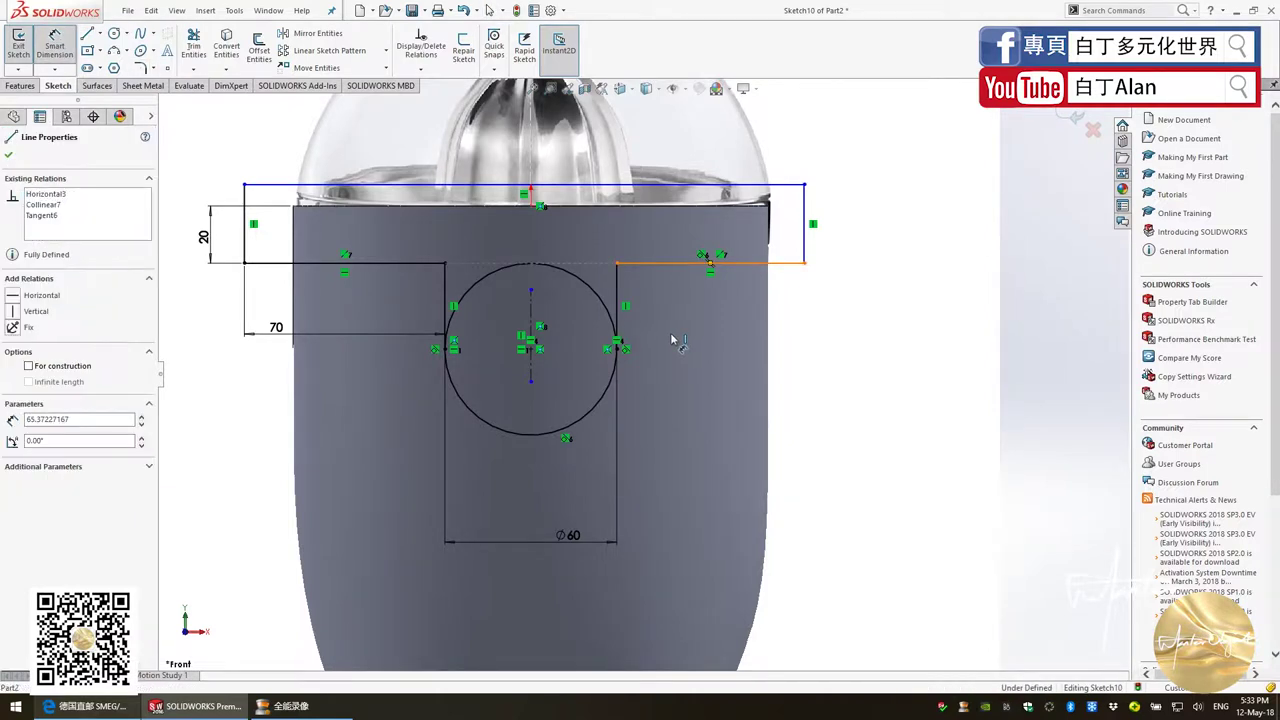
click(672, 340)
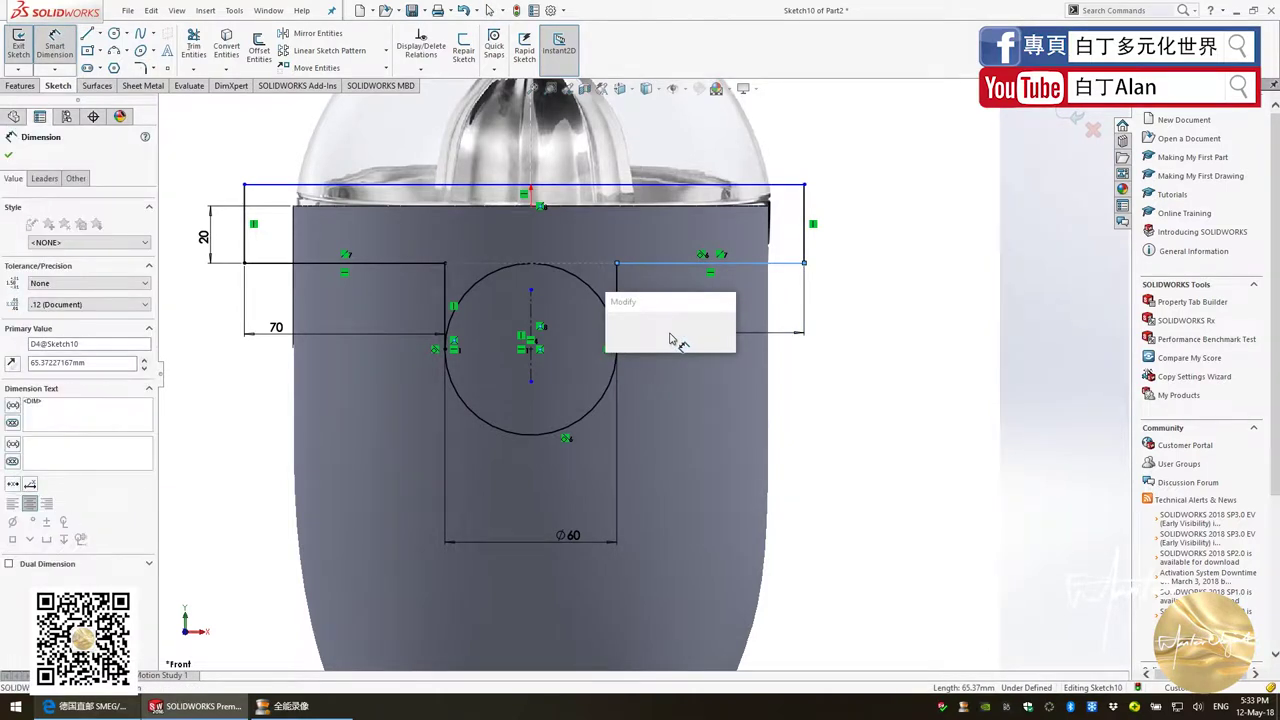
key(Return)
key(Escape)
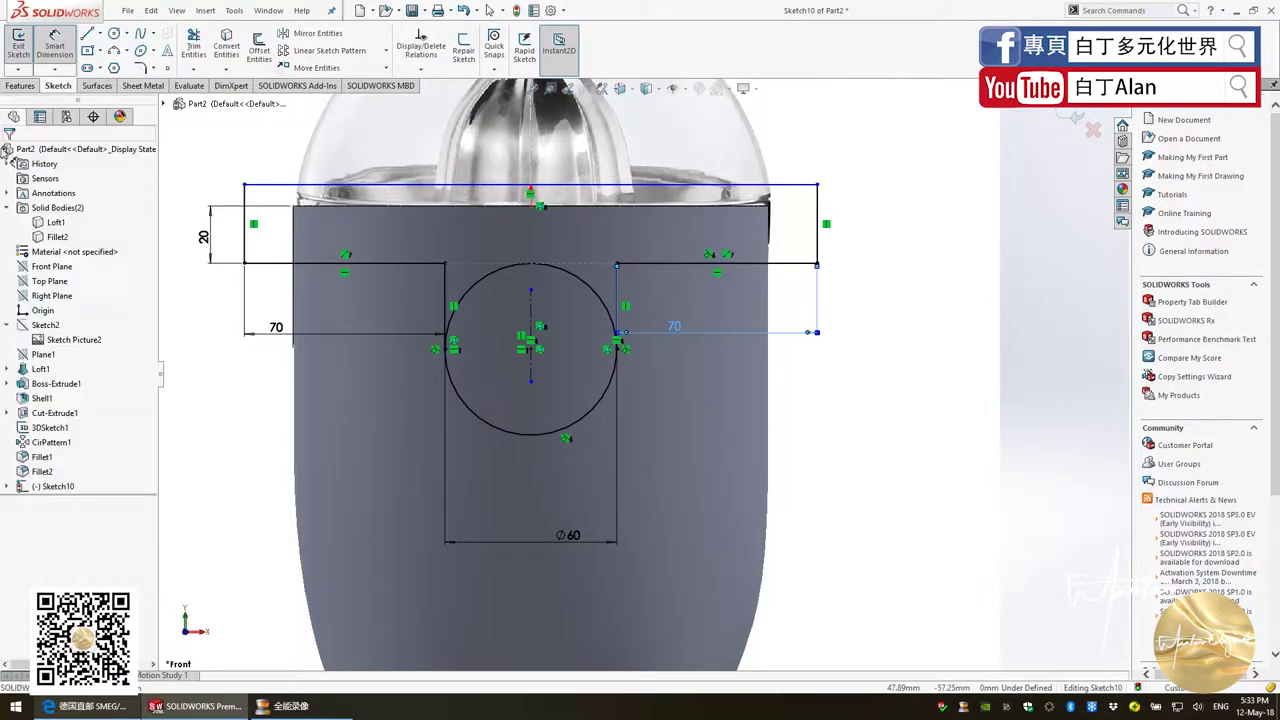
right_click(46, 230)
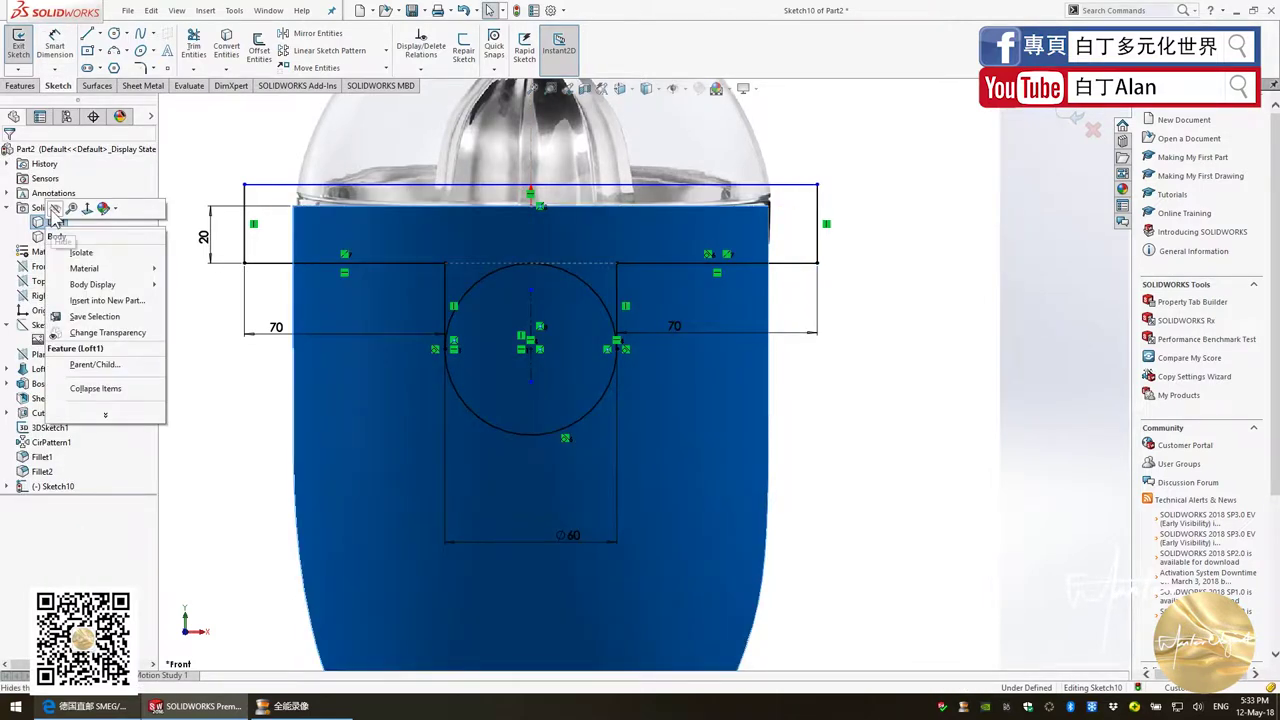
click(56, 210)
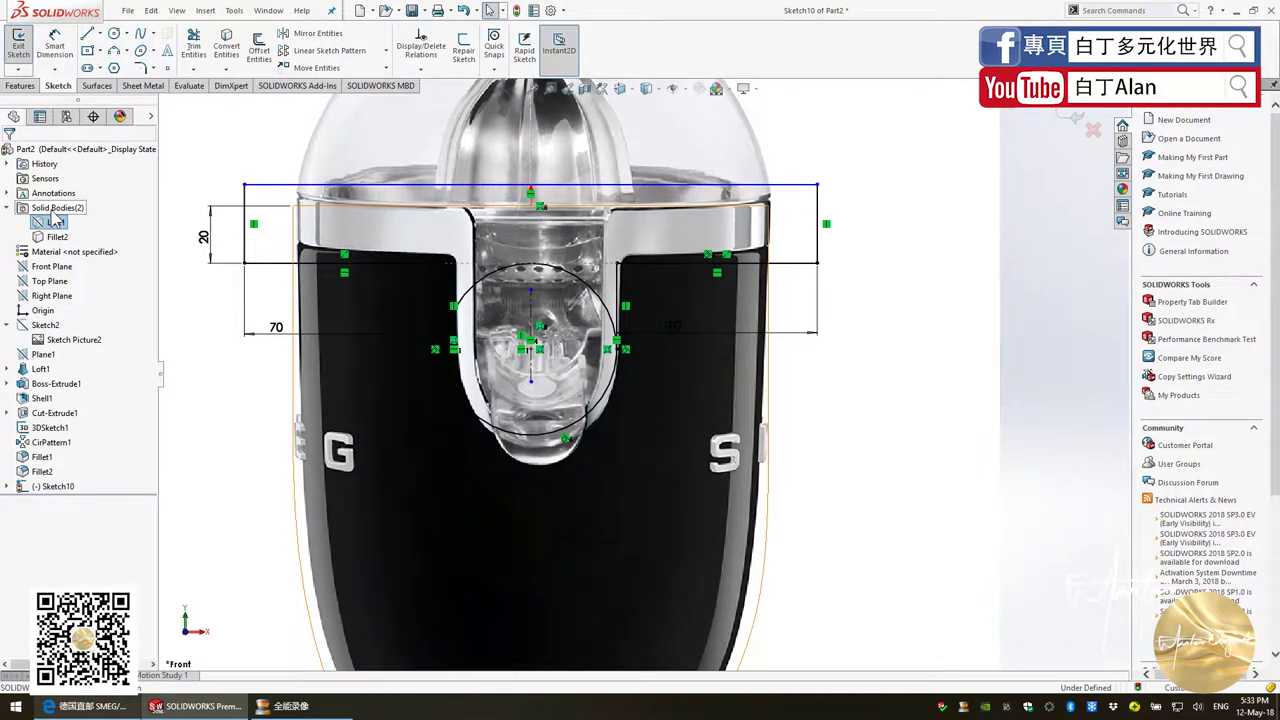
click(56, 221)
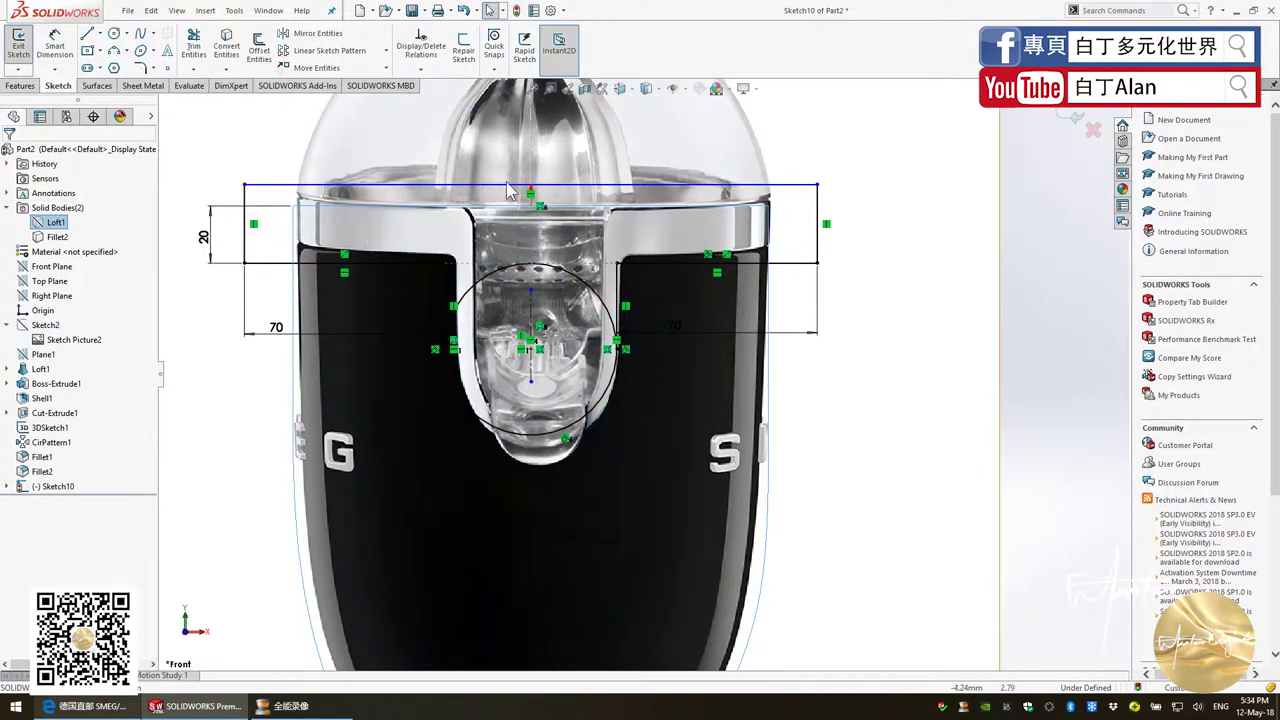
click(70, 48)
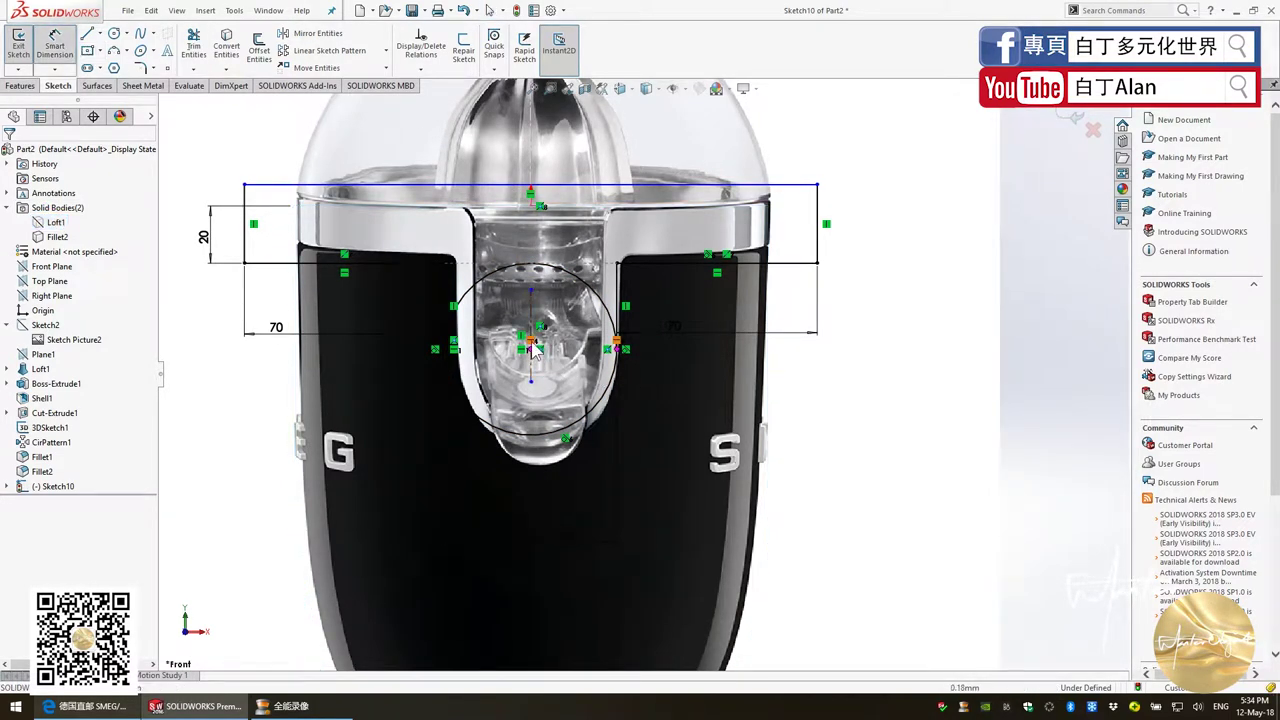
click(530, 348)
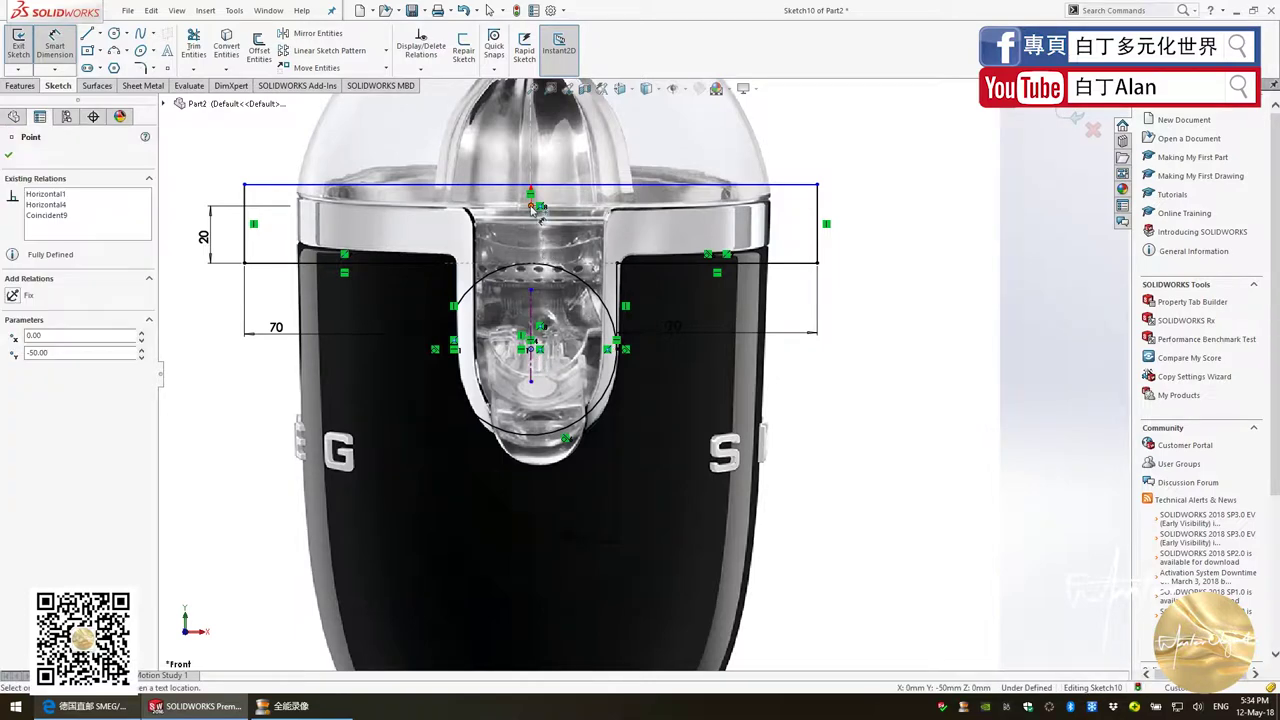
click(540, 205)
click(880, 255)
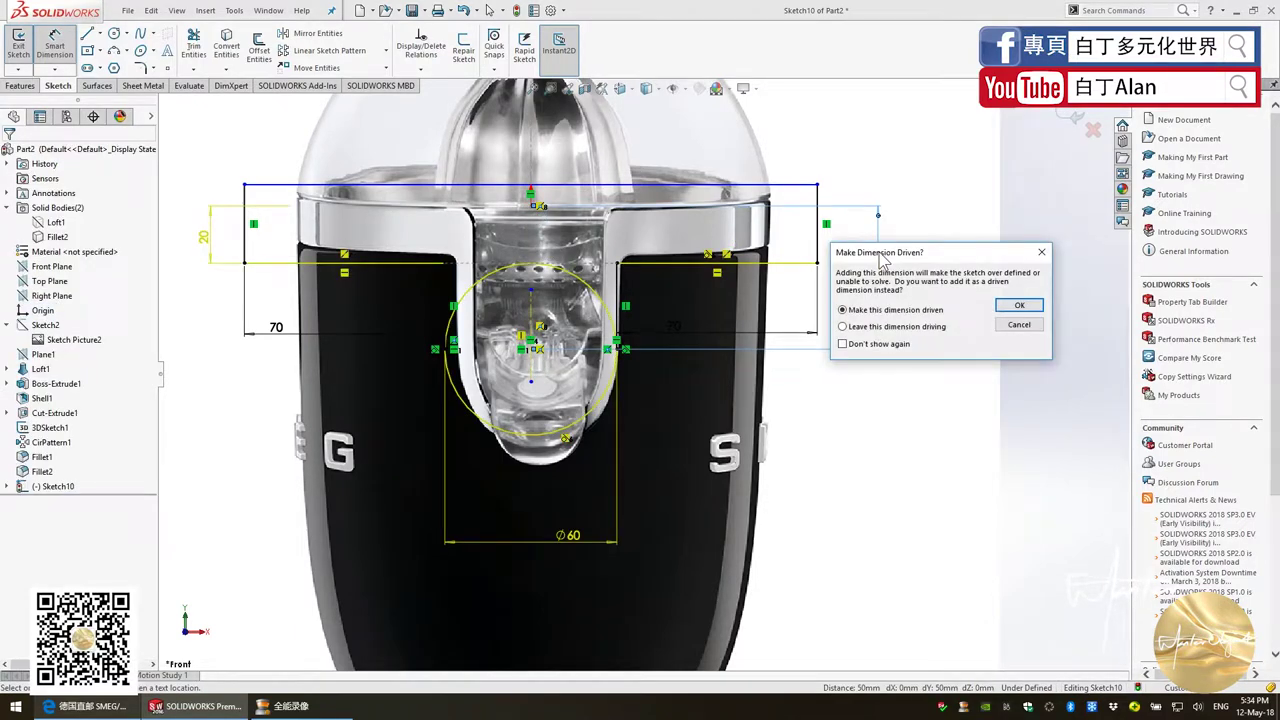
click(1018, 325)
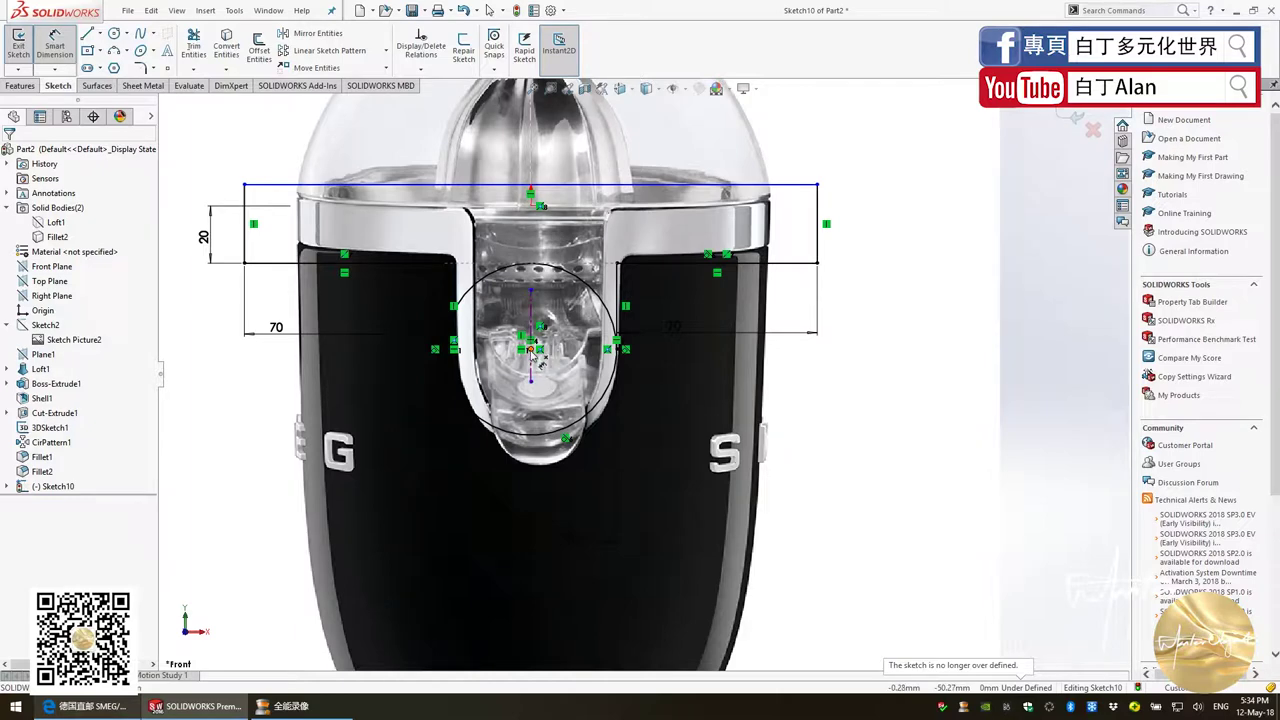
click(531, 349)
click(600, 402)
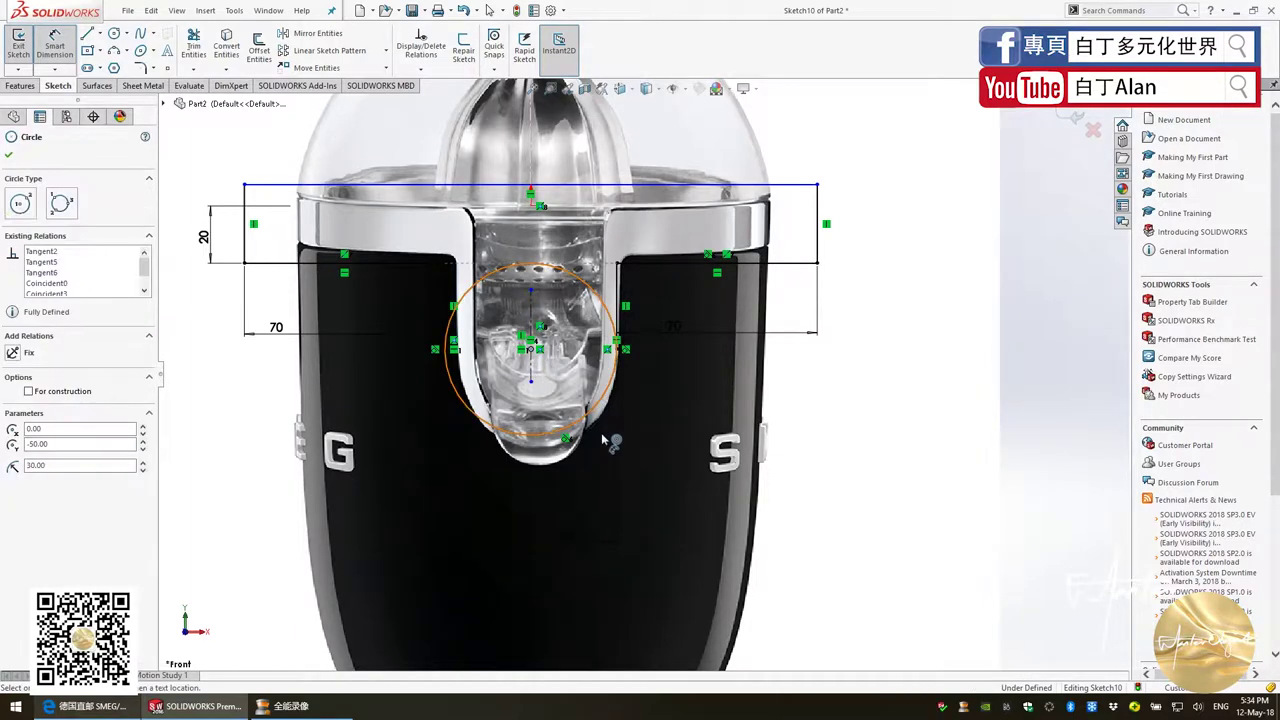
click(8, 156)
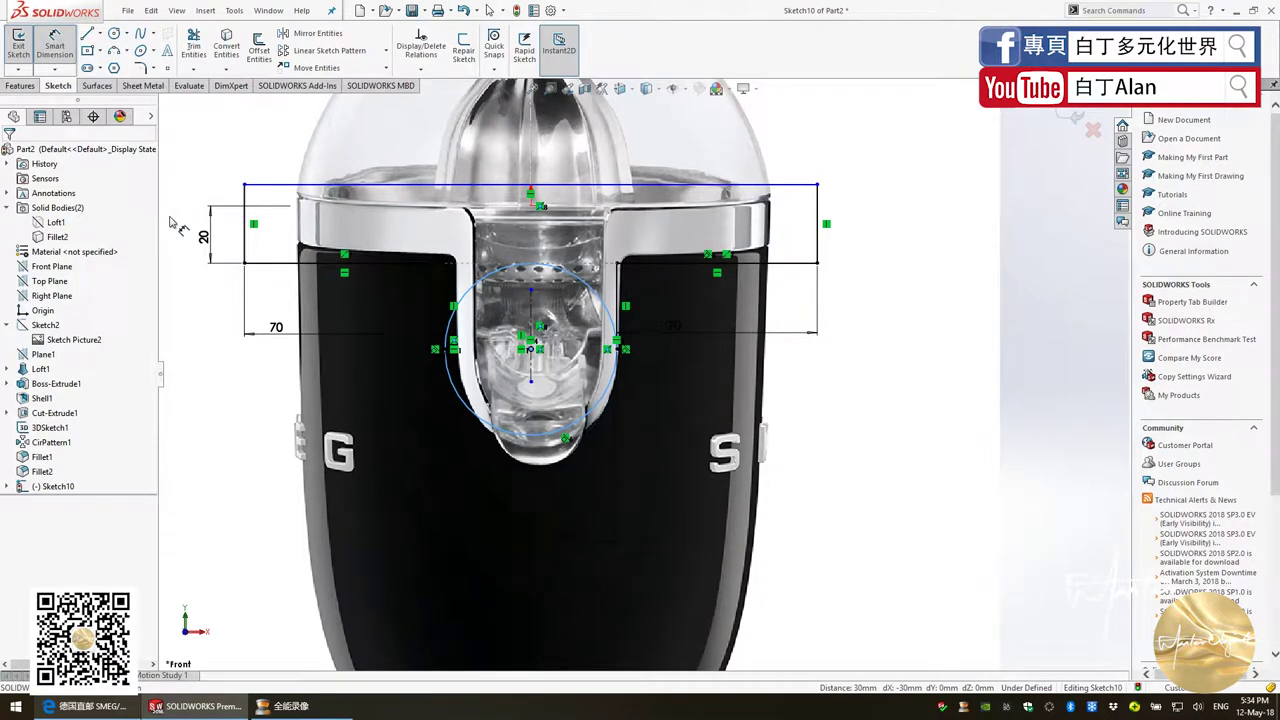
right_click(40, 223)
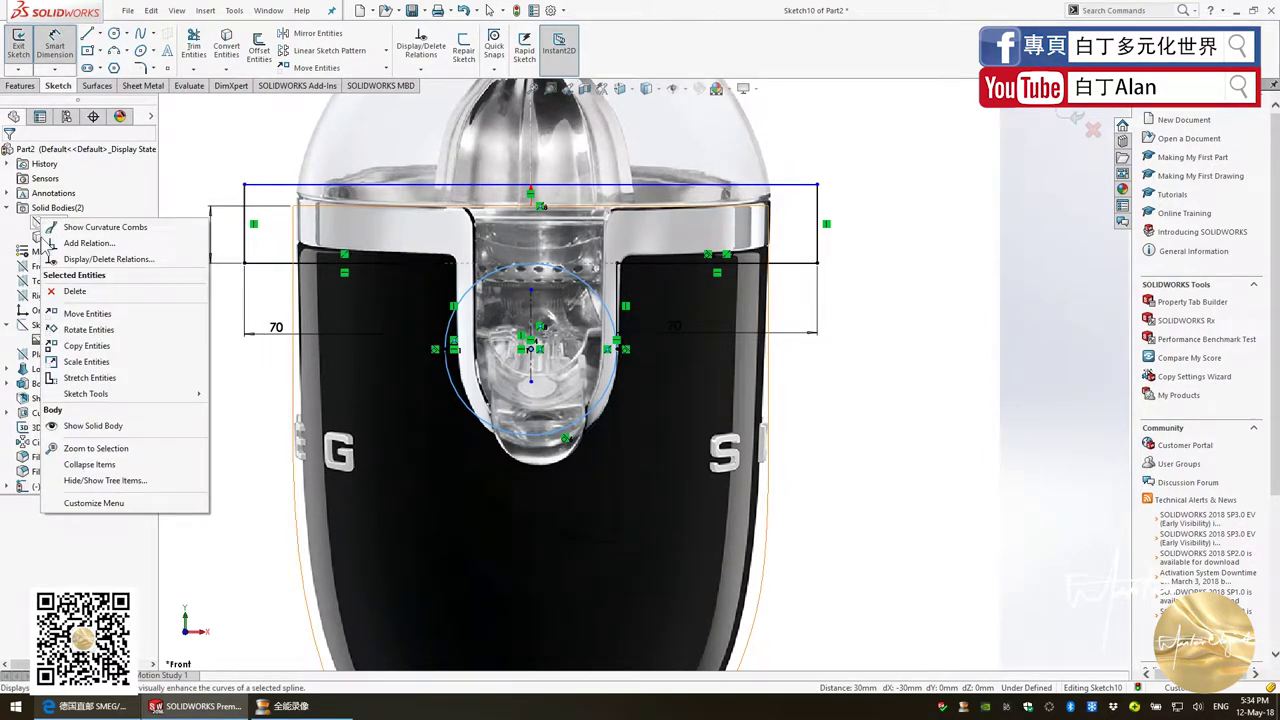
right_click(36, 224)
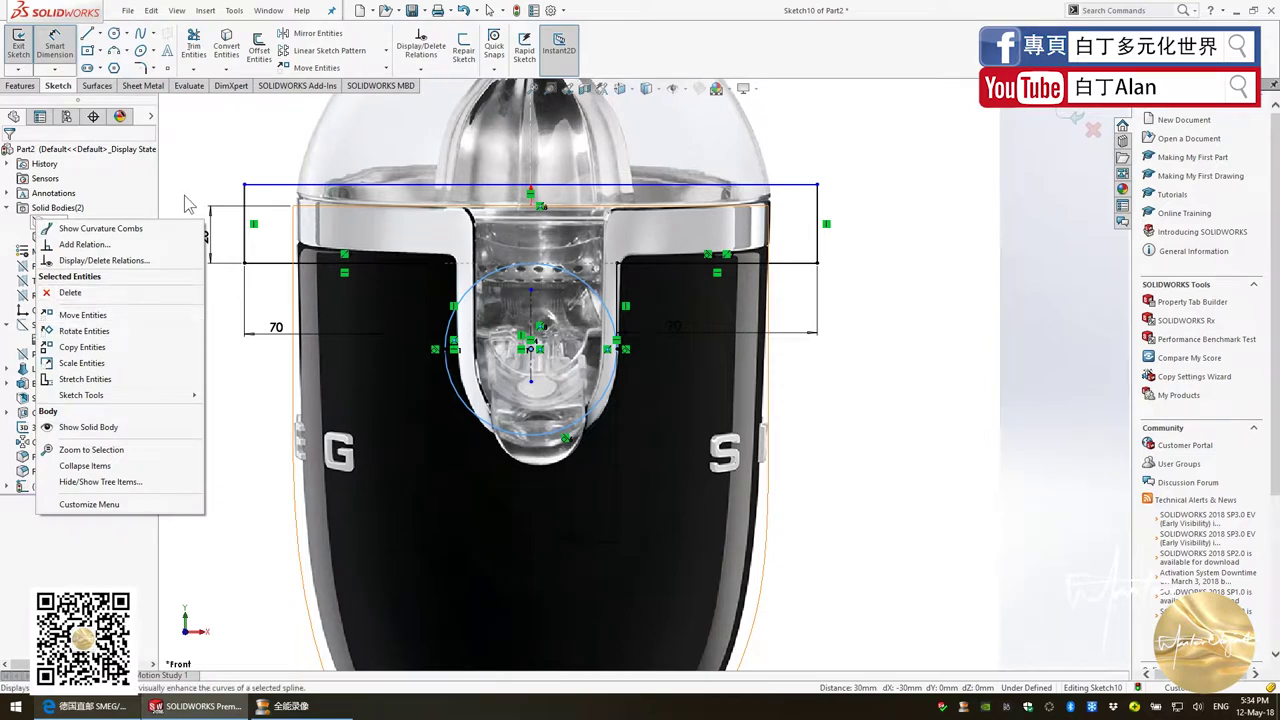
click(90, 427)
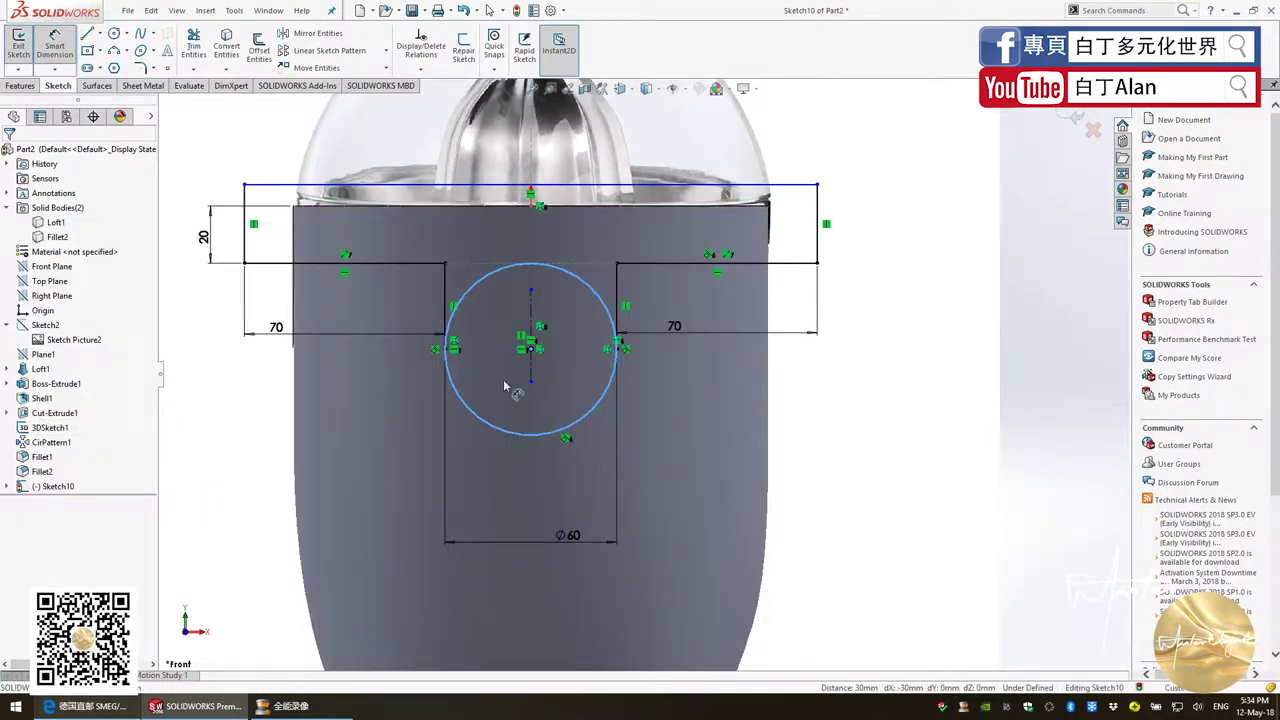
scroll(668, 338, up, 5)
Exit Sketch10, start saving the part with Ctrl+S, and open File Explorer
middle_drag(537, 440, 790, 352)
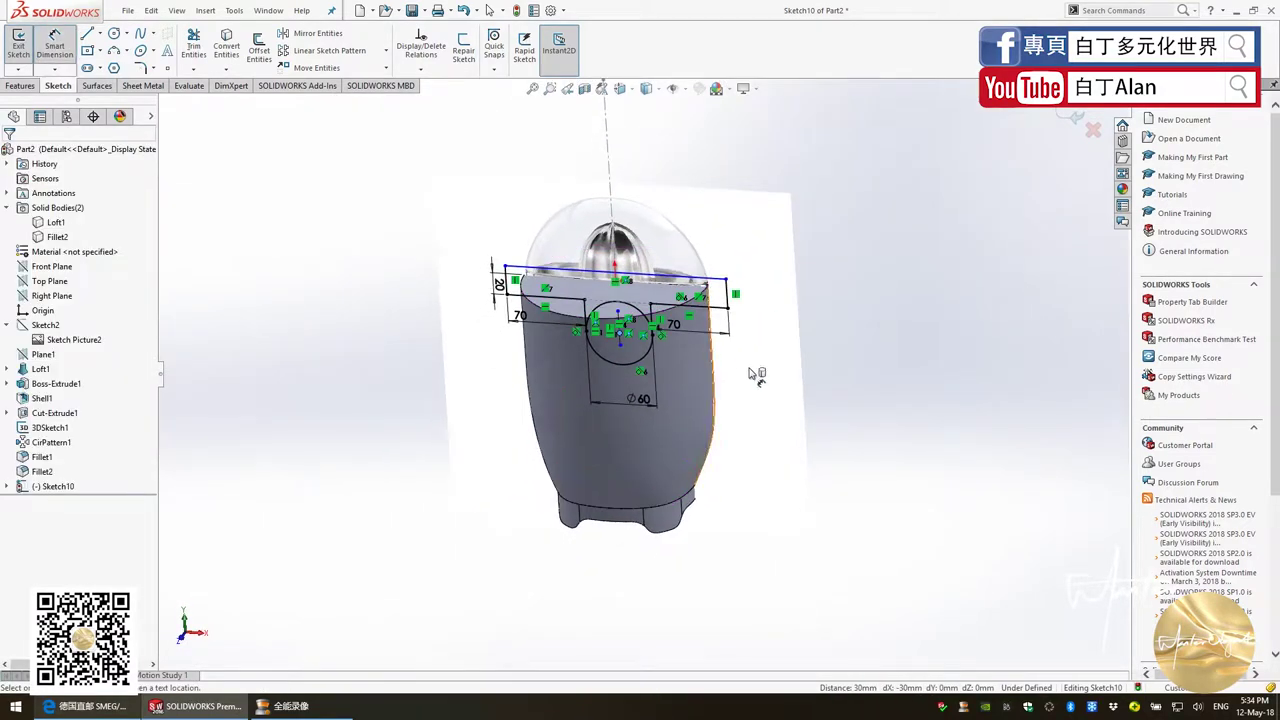
click(1078, 121)
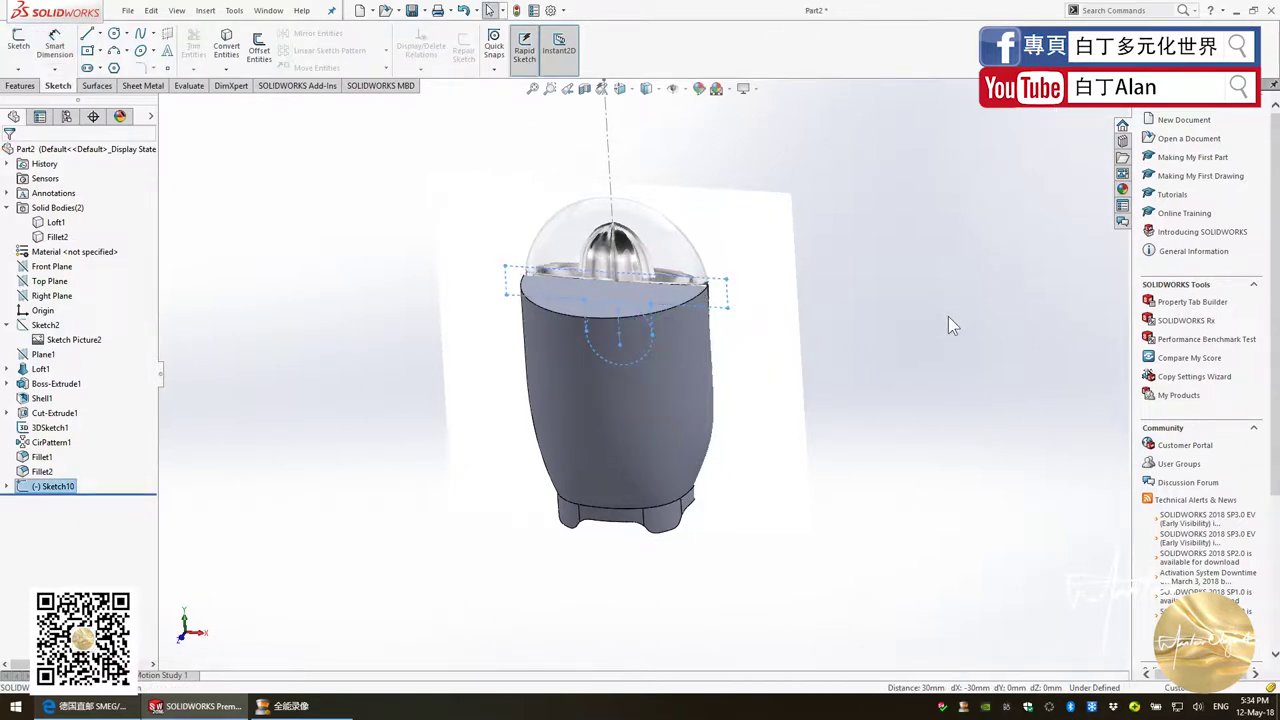
key(ctrl+s)
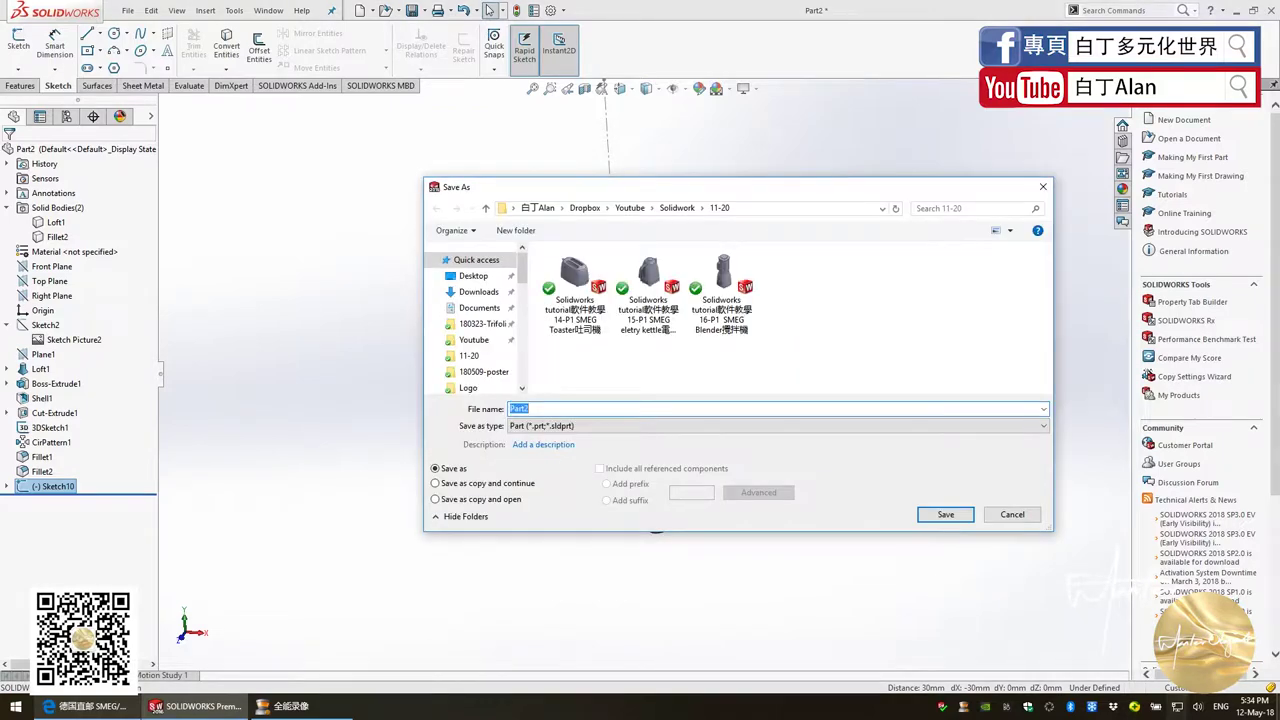
key(super)
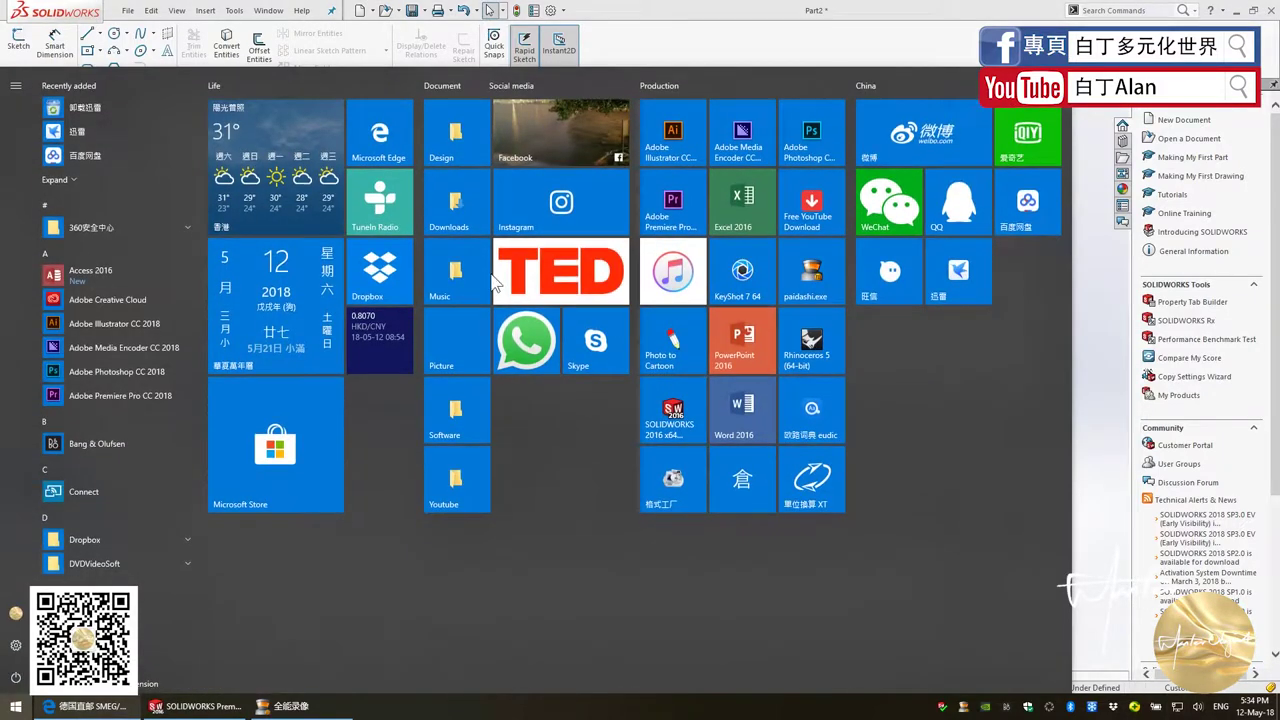
click(455, 478)
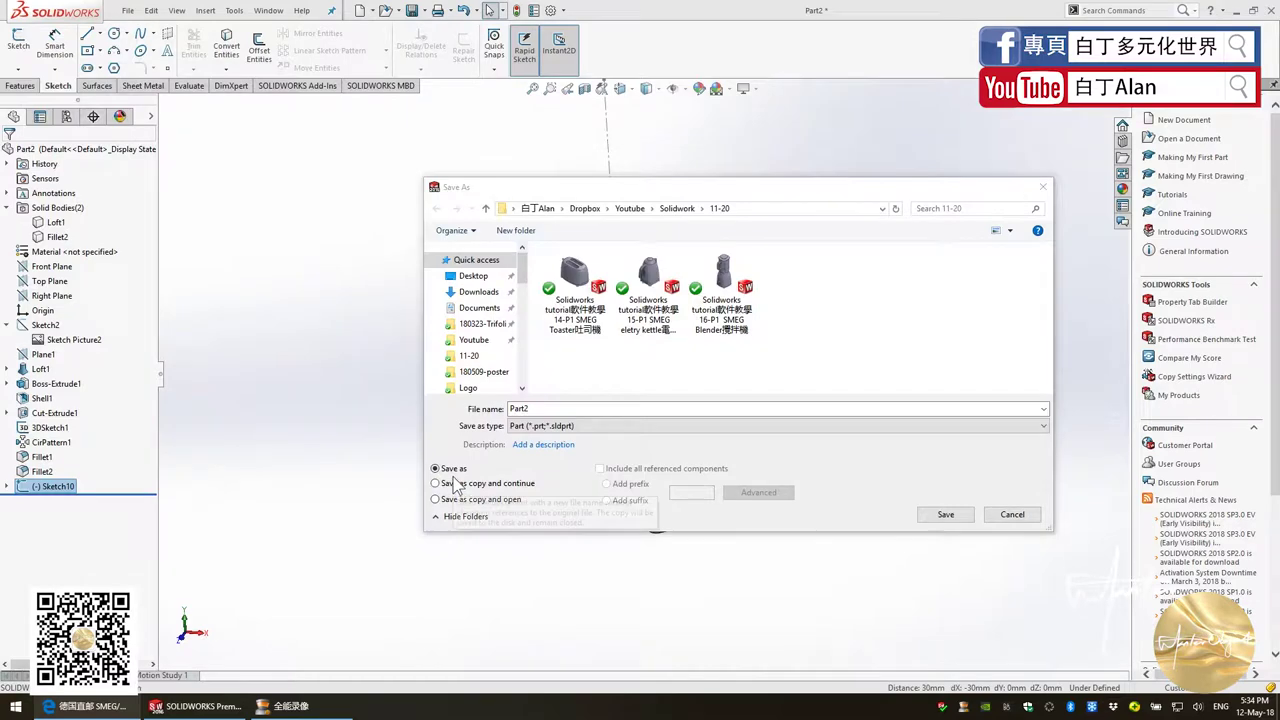
Go to Solidwork > 11-20 and begin renaming the 16-P1 SMEG Blender image
double_click(503, 390)
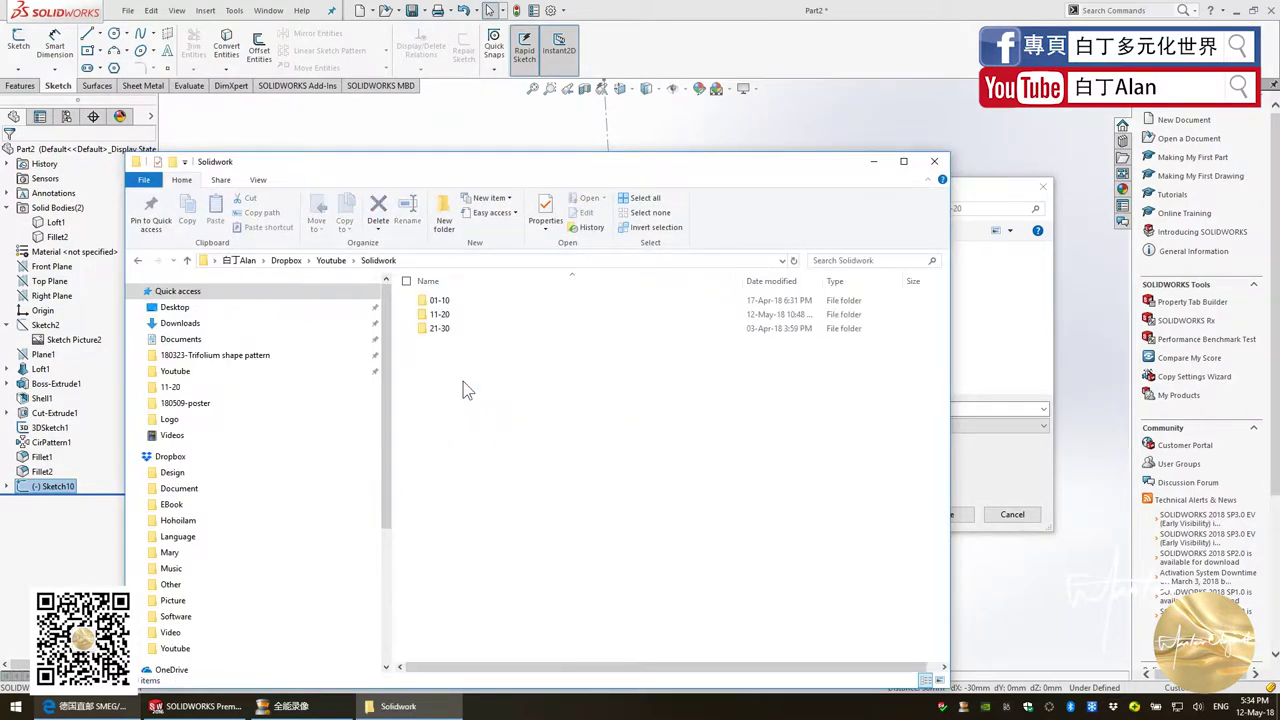
double_click(440, 315)
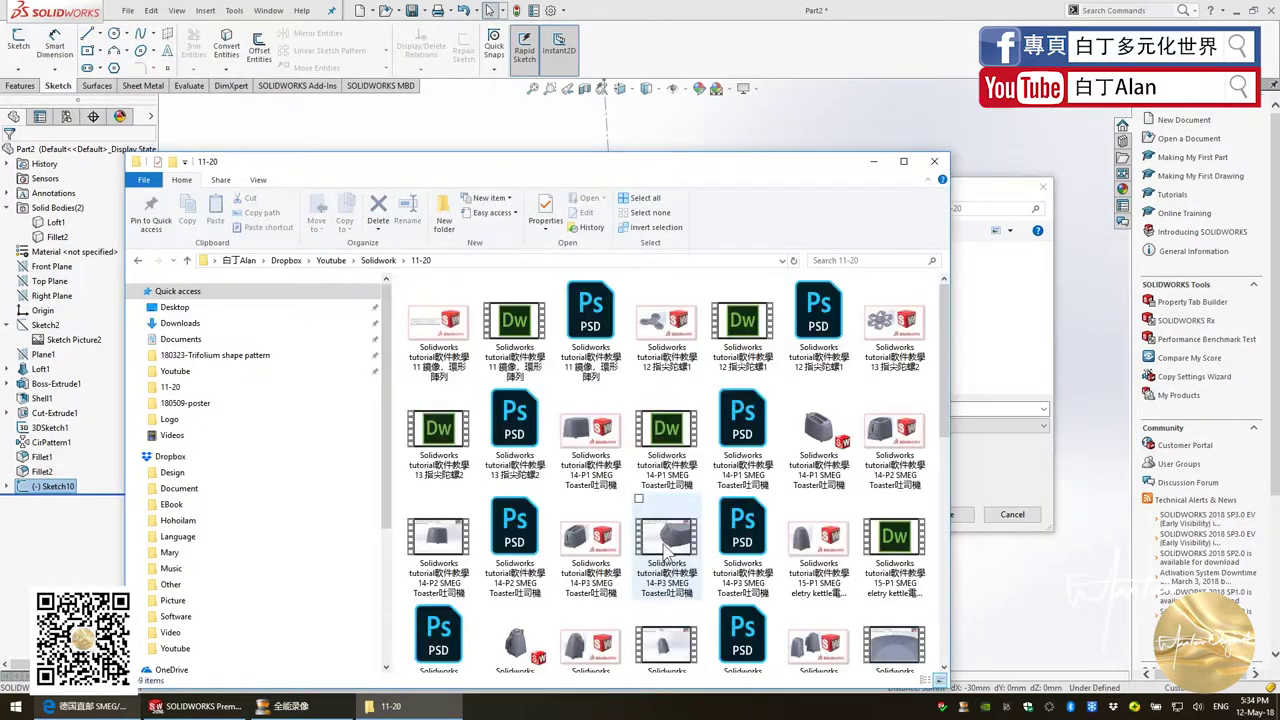
scroll(757, 540, down, 2)
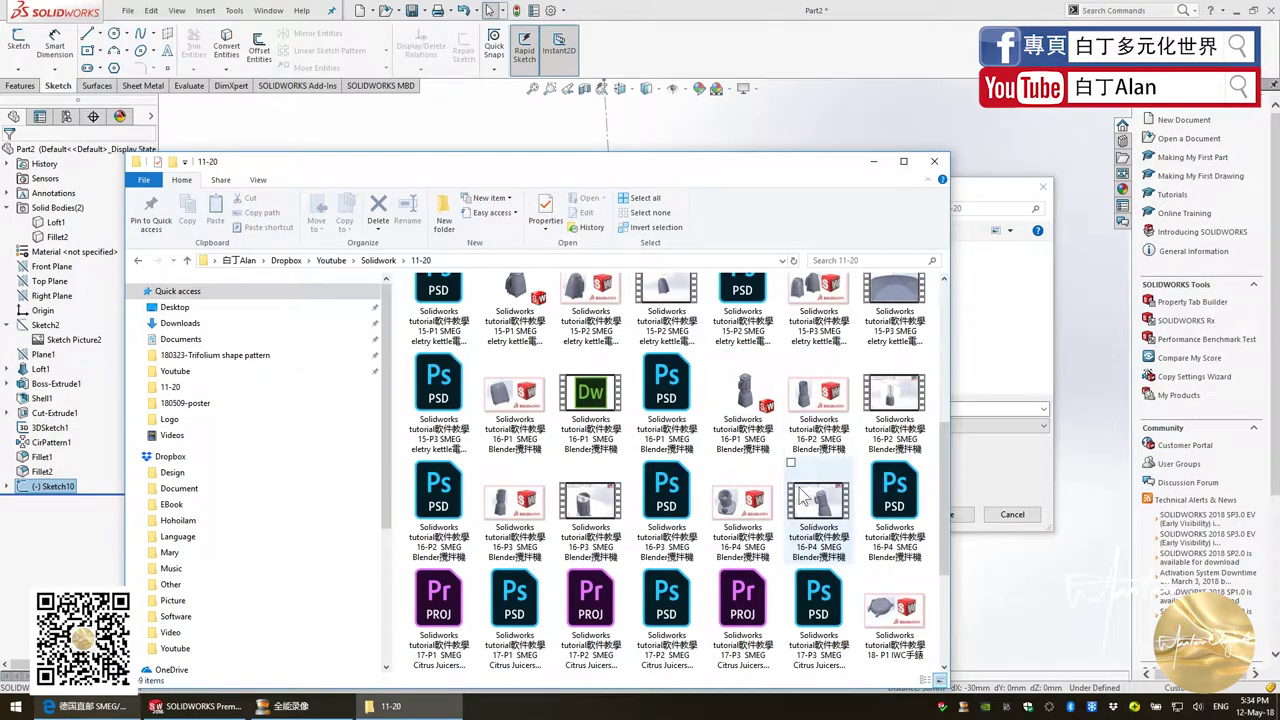
click(540, 530)
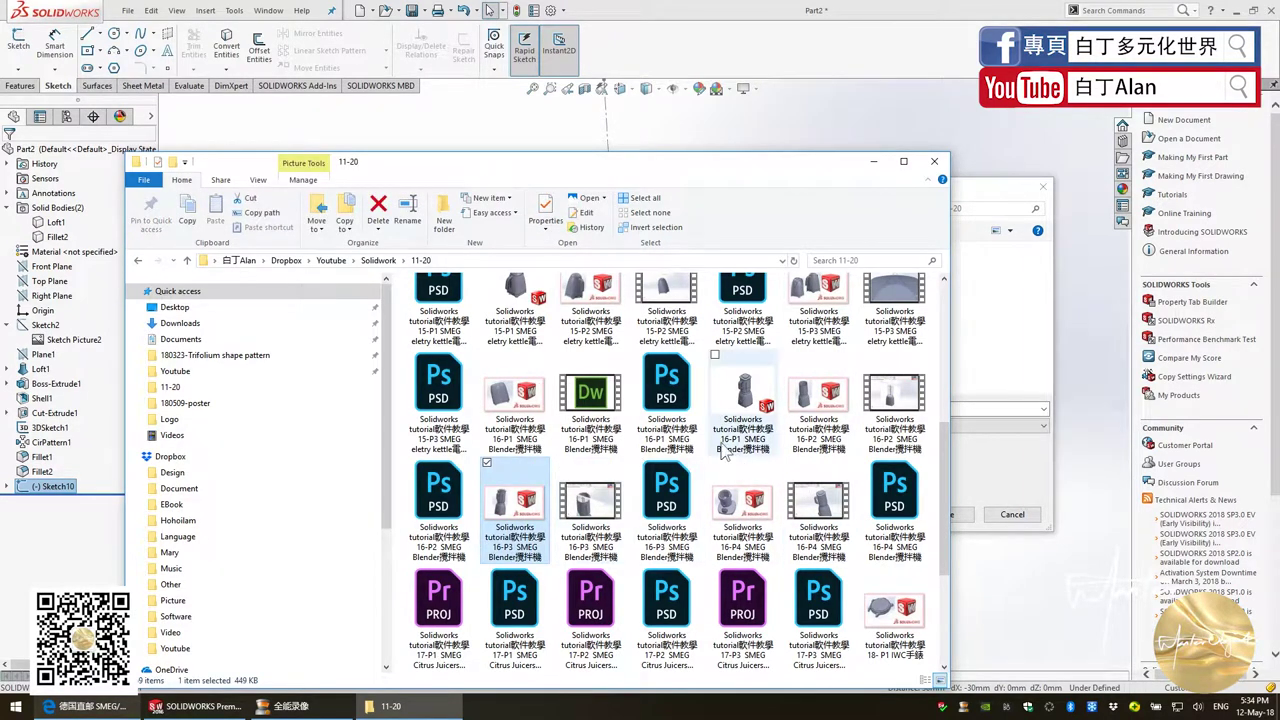
click(492, 444)
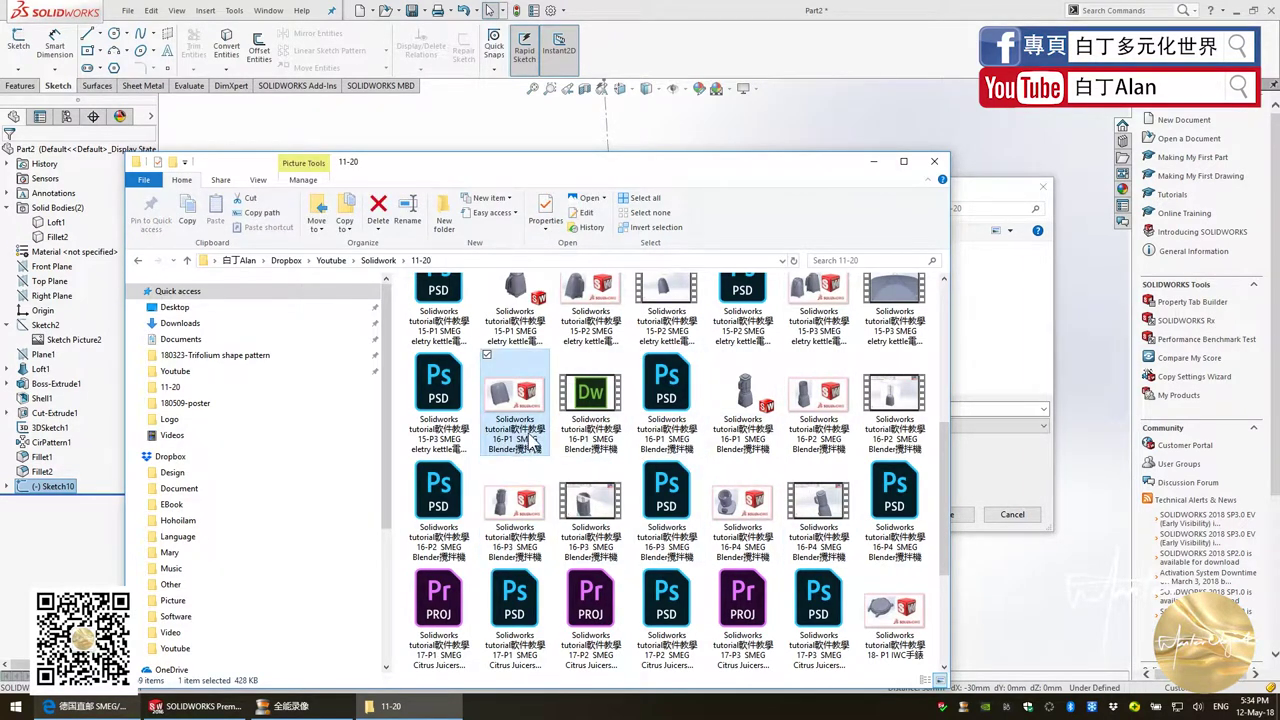
click(532, 439)
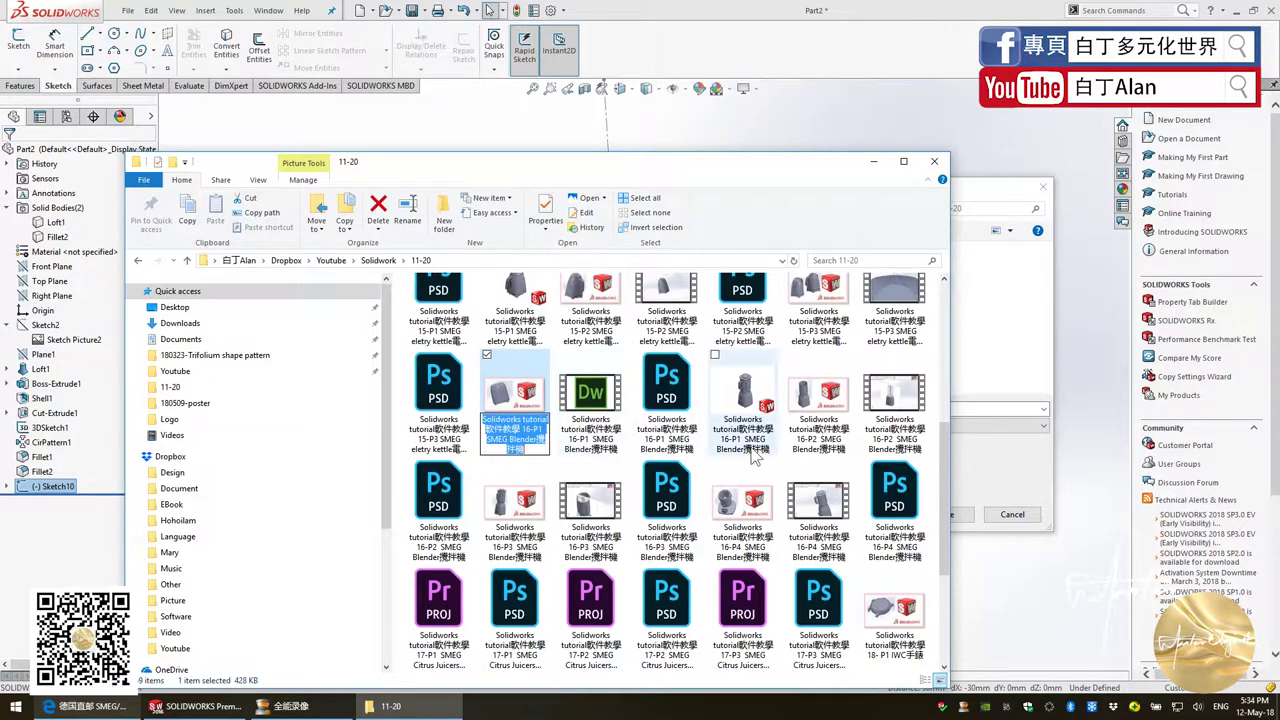
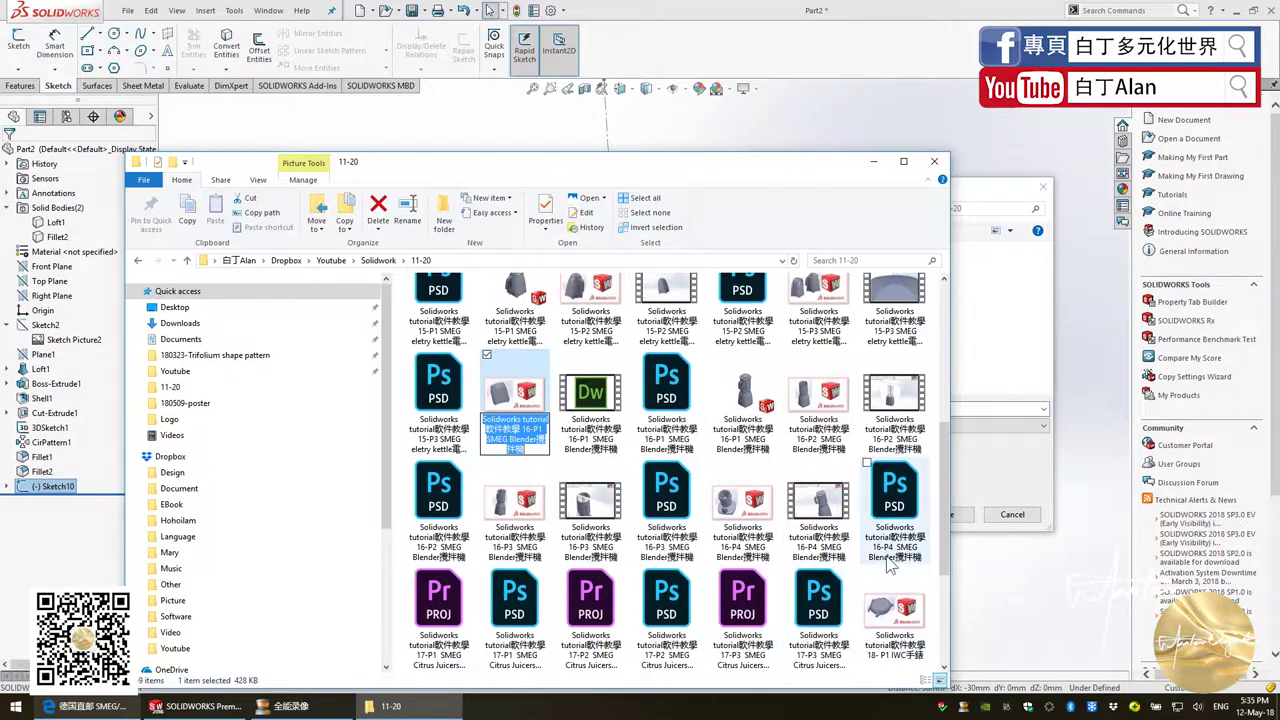
Save the part as 'Solidworks tutorial軟件教學 17-P1 SMEG Citrus Juicers榨汁機', copying the tutorial file's name
click(528, 660)
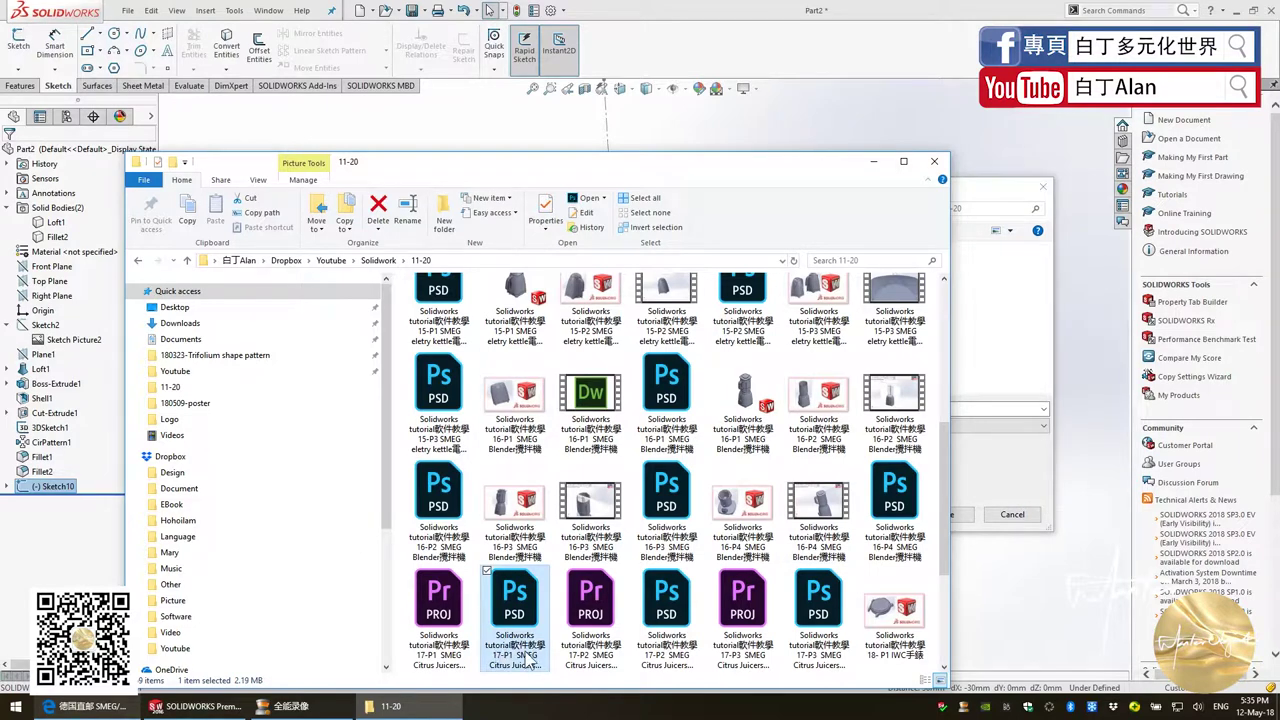
click(528, 660)
click(966, 410)
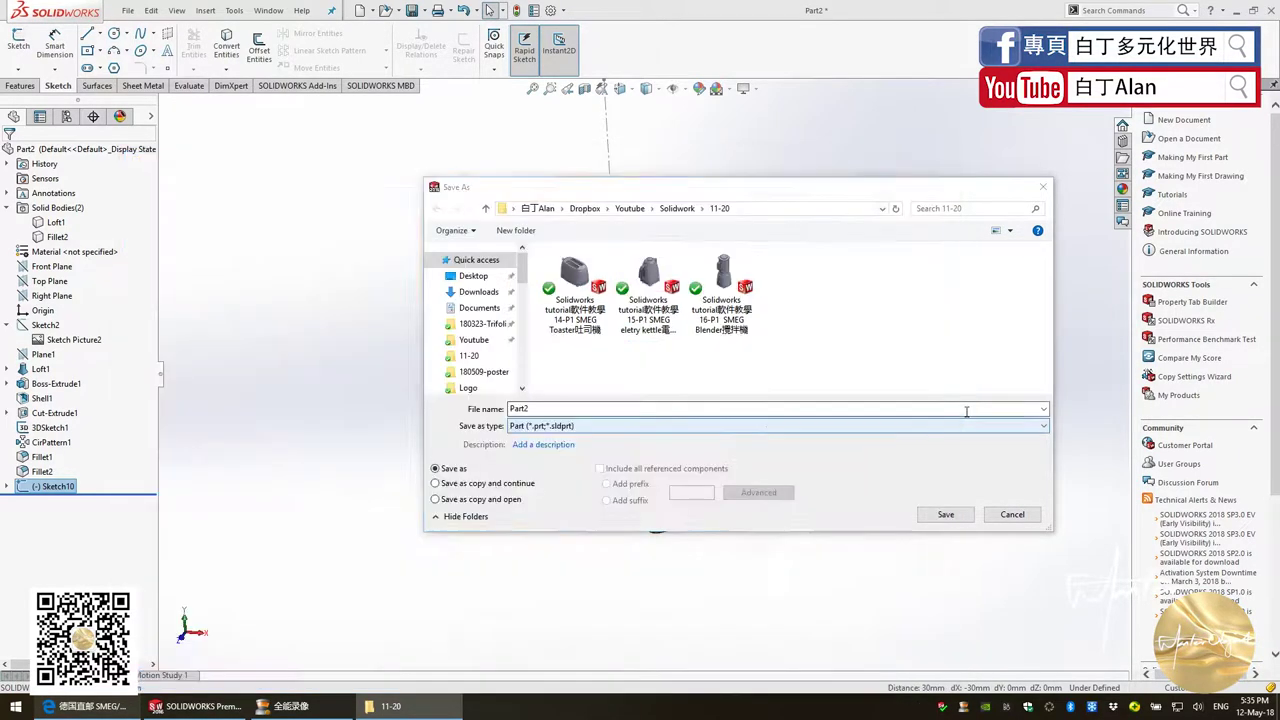
key(ctrl+a)
text(Solidworks tutorial軟件教學 17-P1  SMEG Citrus Juicers榨汁機)
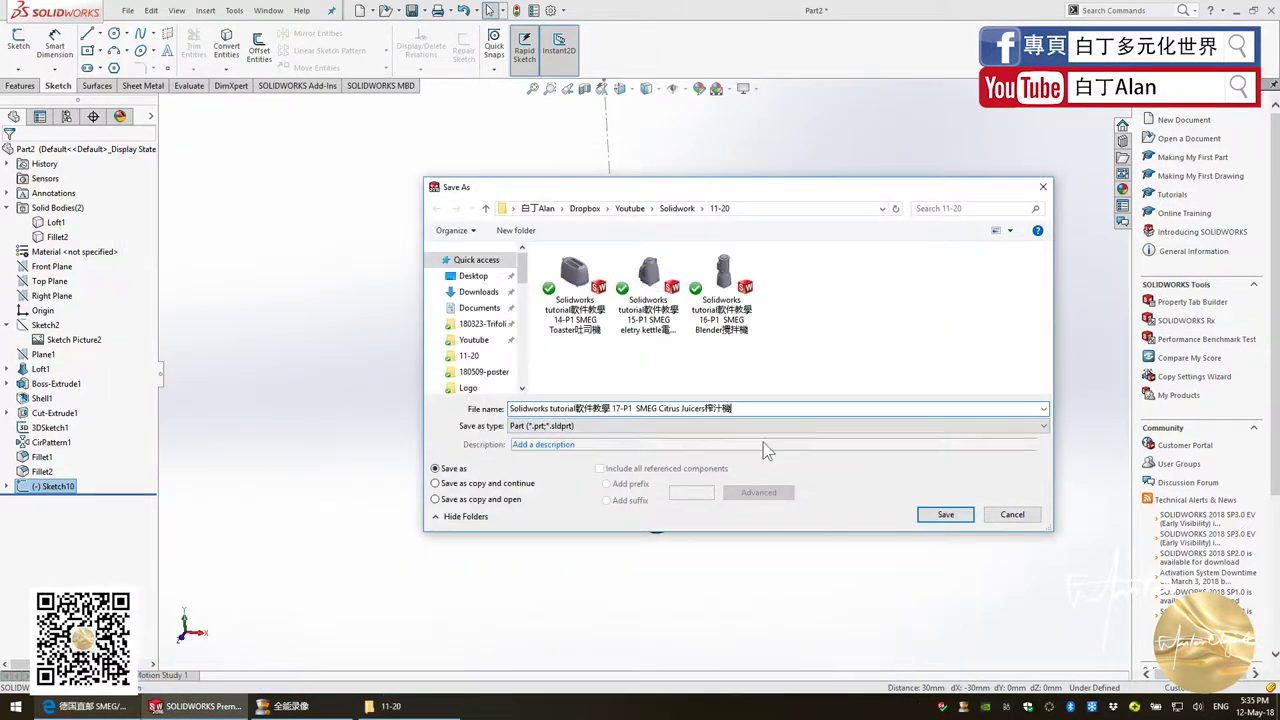
click(930, 515)
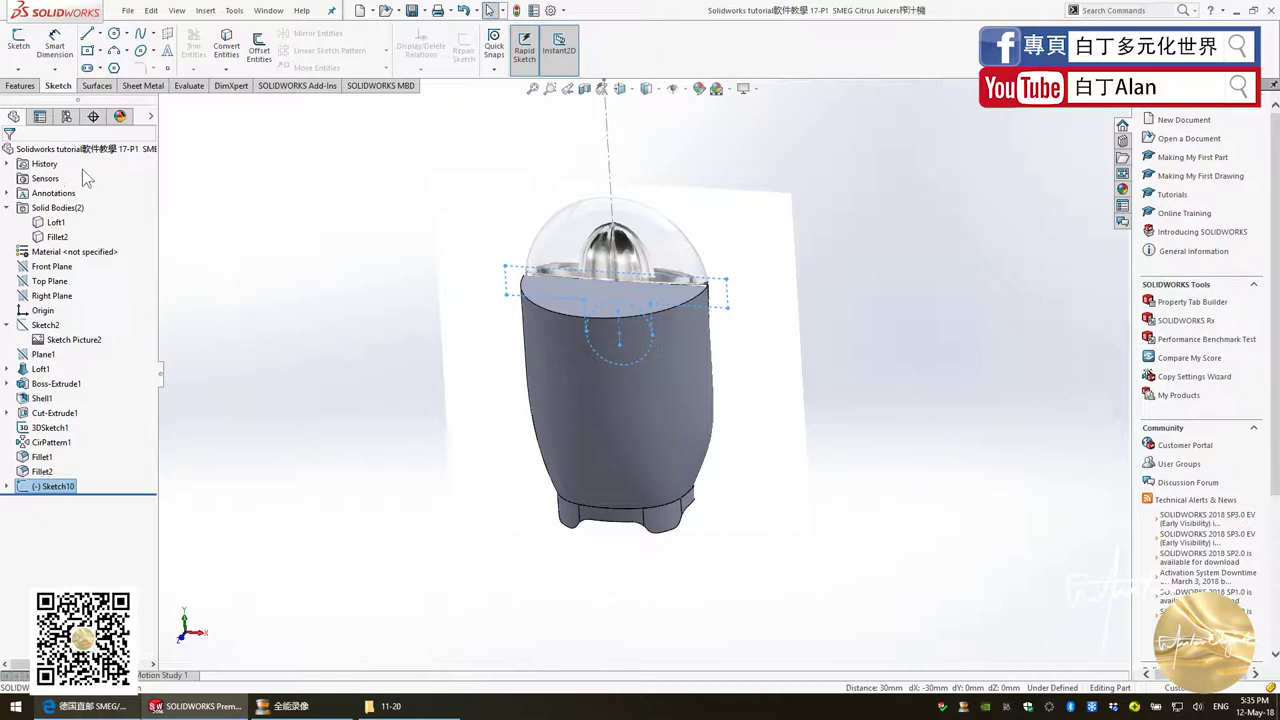
Try a Through All boss extrusion of Sketch10, then cancel it after the open-contour warning
click(20, 85)
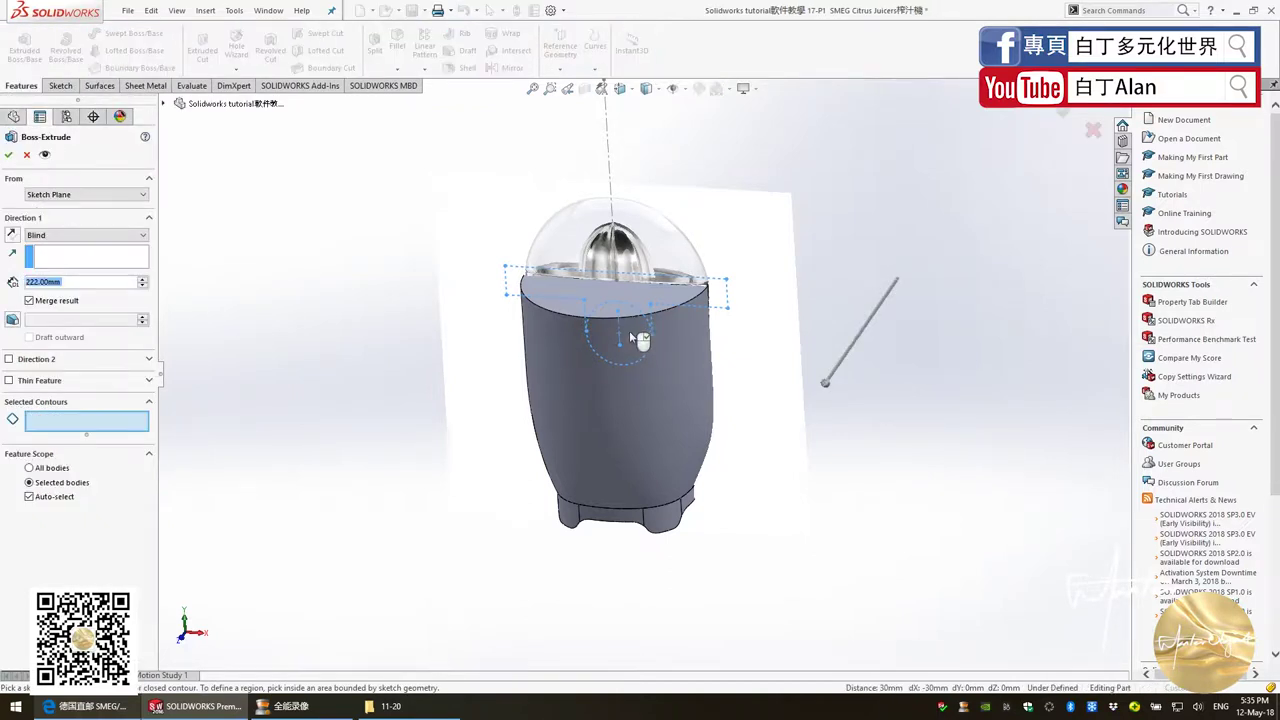
scroll(630, 350, up, 2)
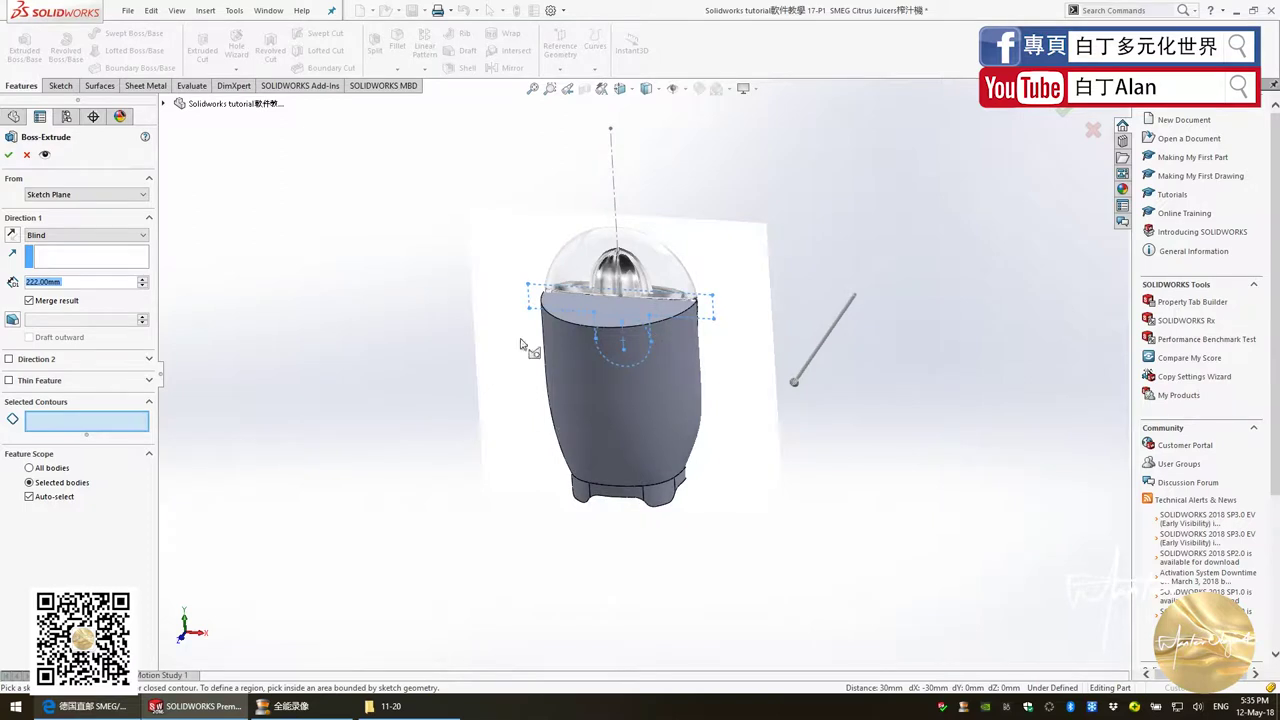
click(85, 235)
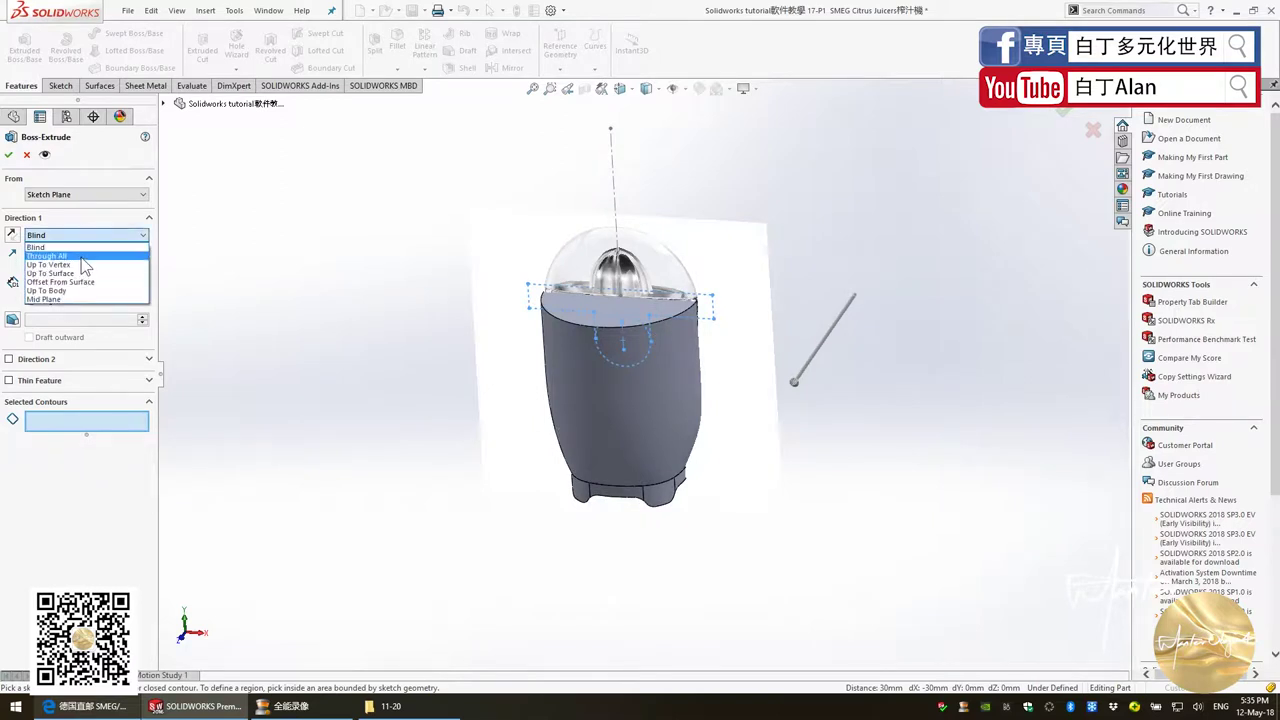
click(60, 252)
middle_drag(747, 366, 731, 434)
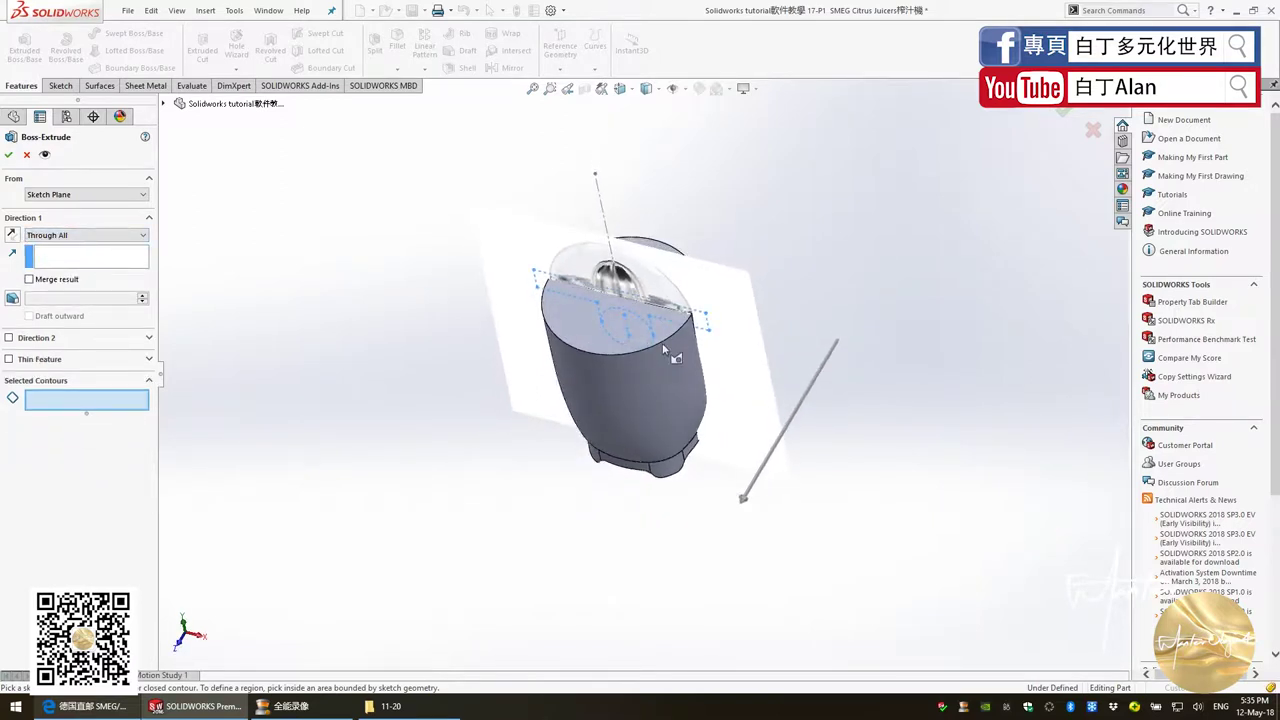
click(7, 155)
click(725, 365)
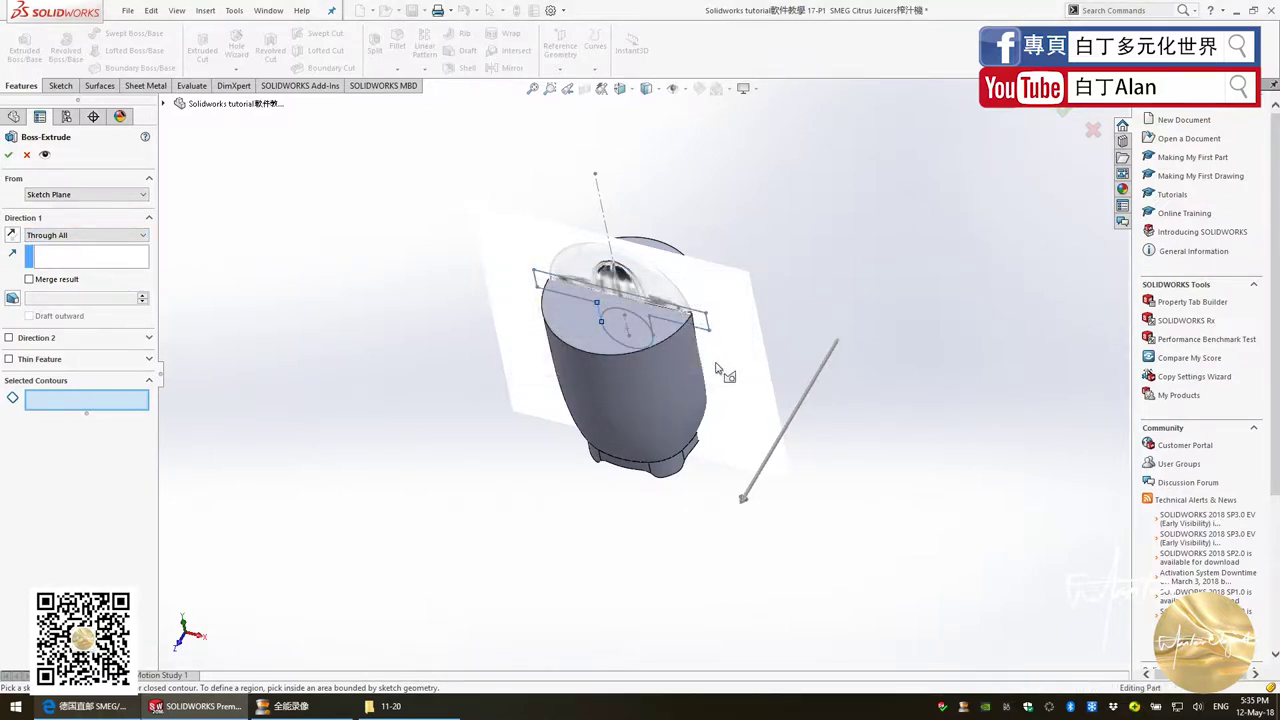
click(671, 310)
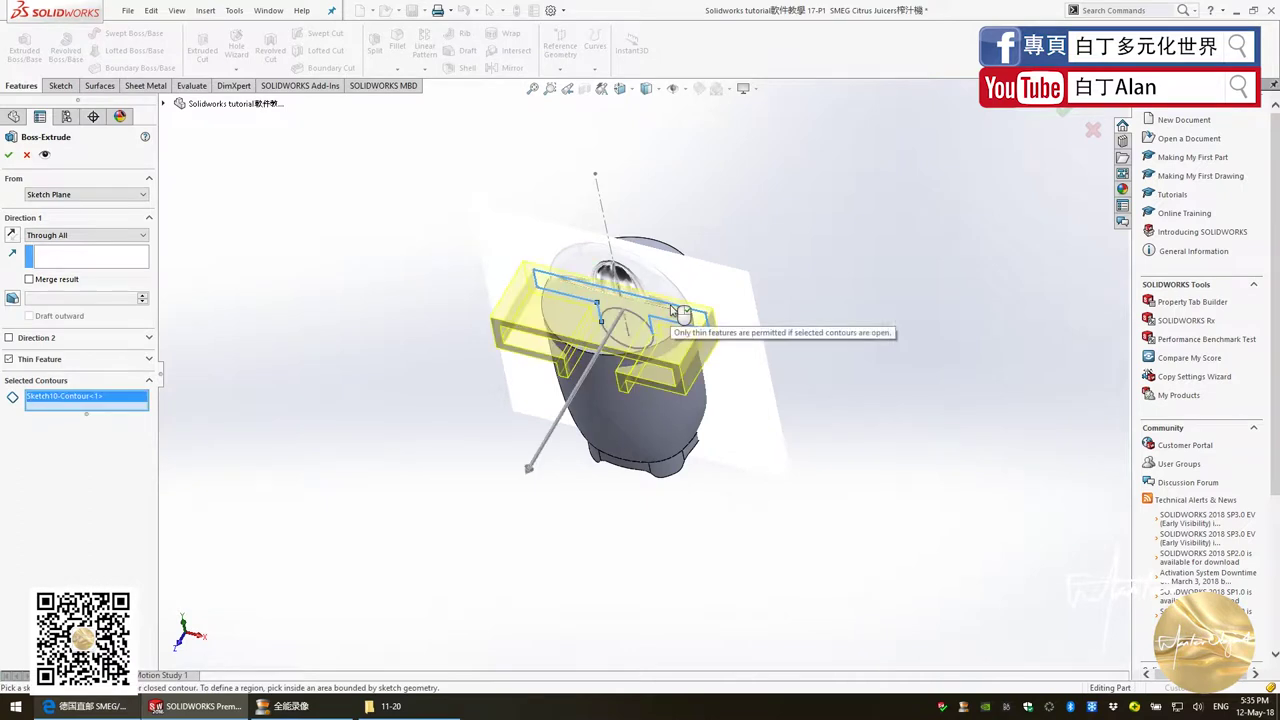
click(26, 154)
In Sketch10, trim the circle's upper arc so the slot closes with a Ø60 rounded bottom
right_click(47, 490)
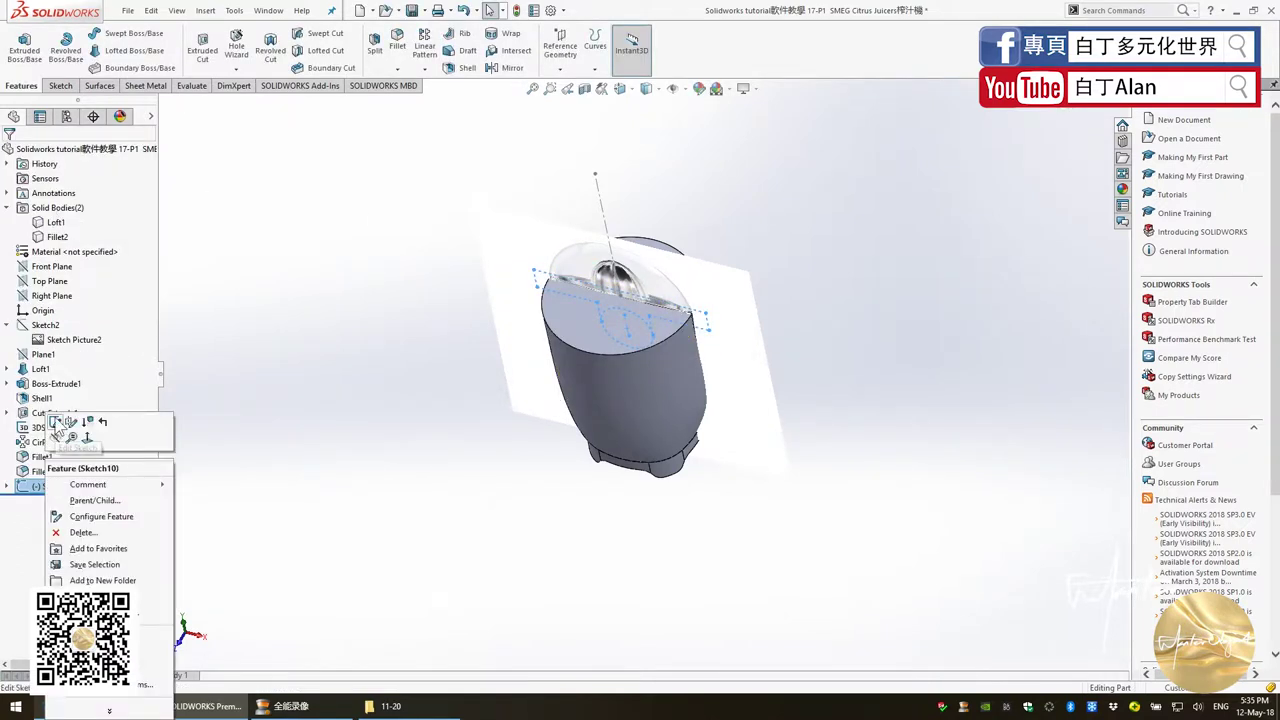
click(60, 428)
key(ctrl+8)
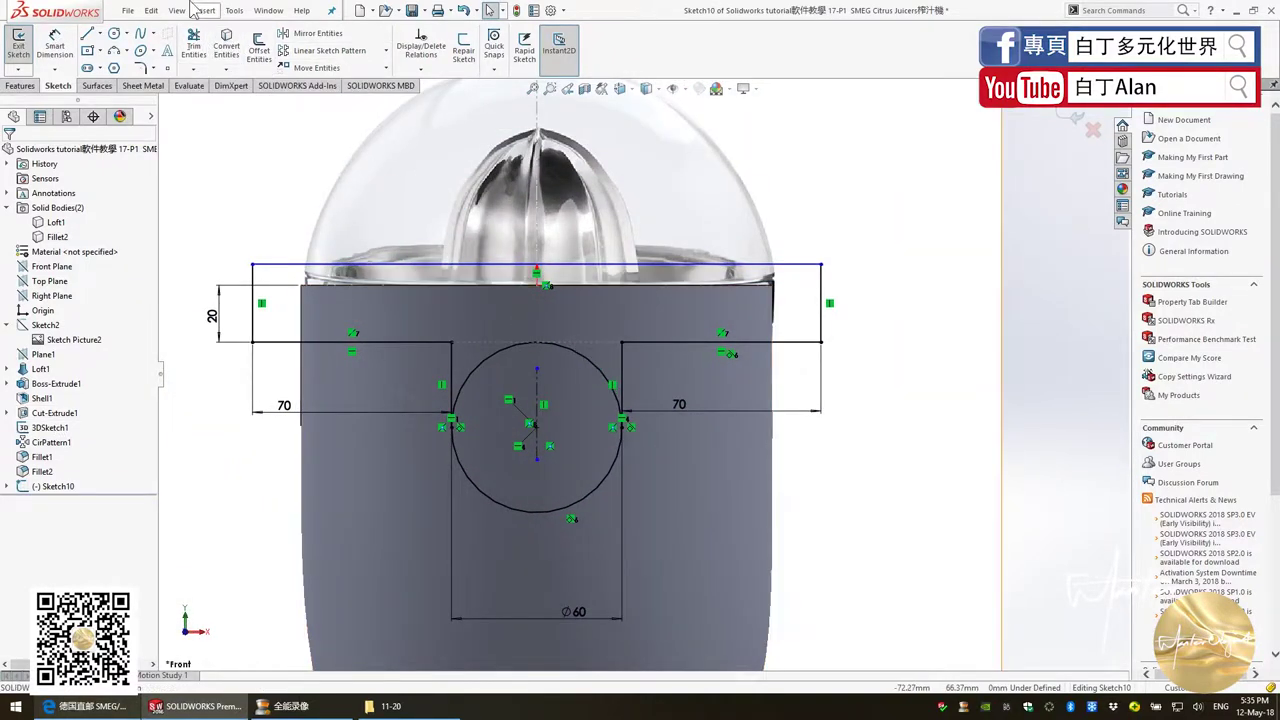
click(194, 45)
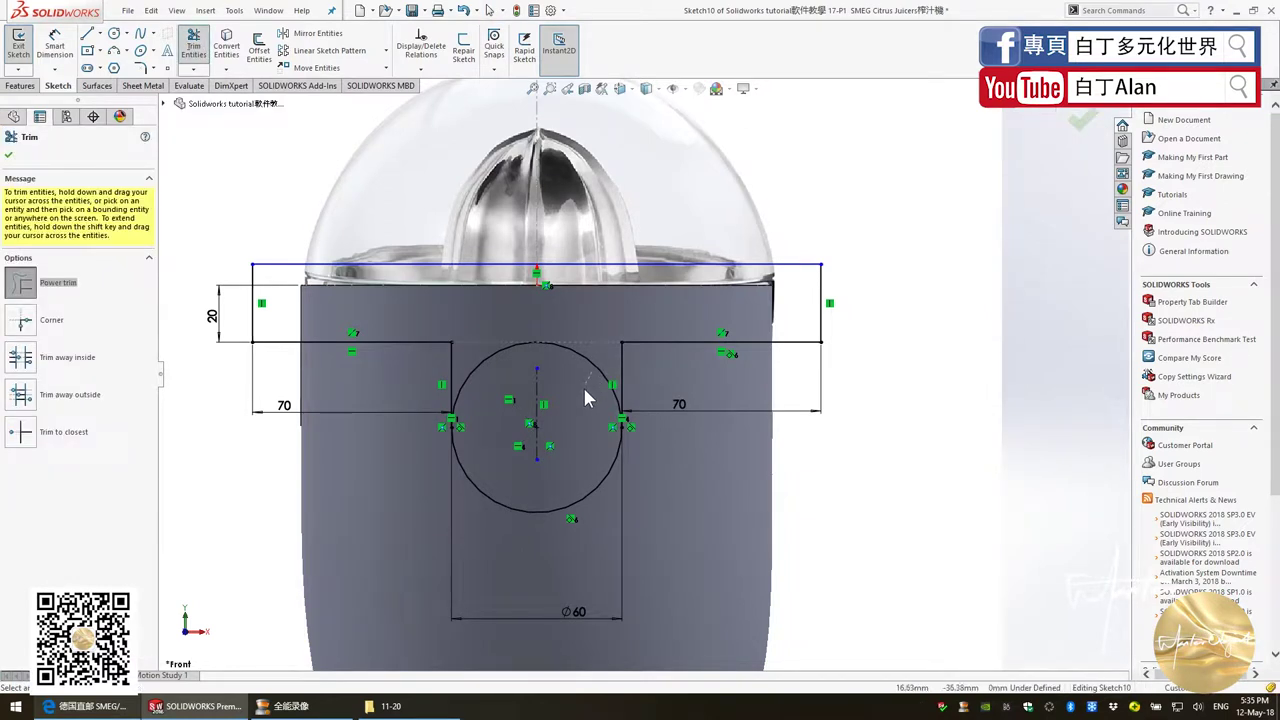
drag(583, 380, 577, 368)
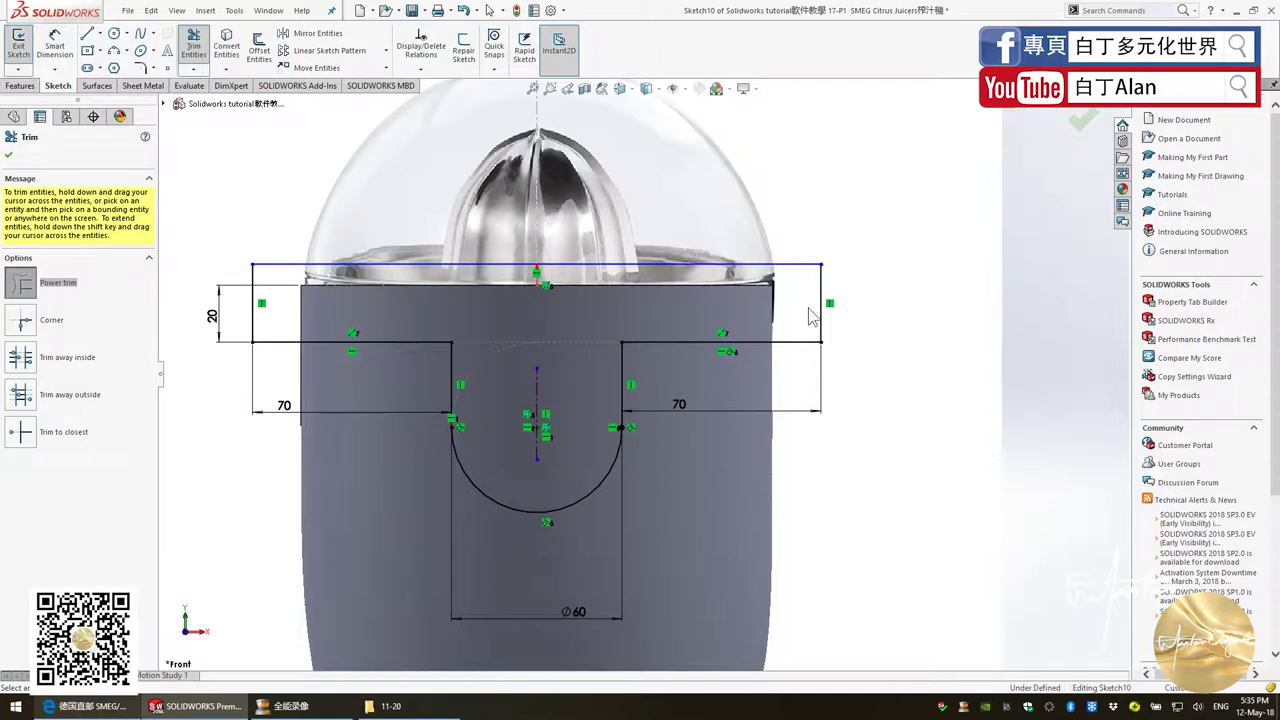
click(1074, 124)
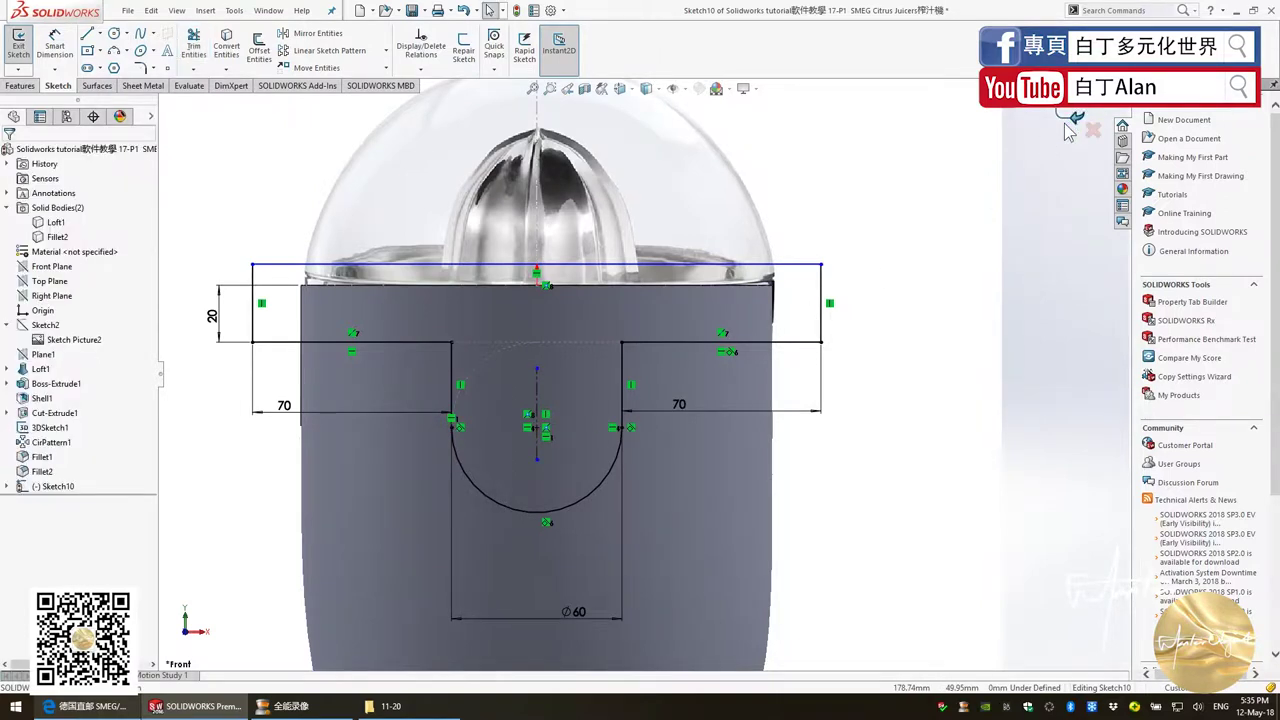
click(1076, 120)
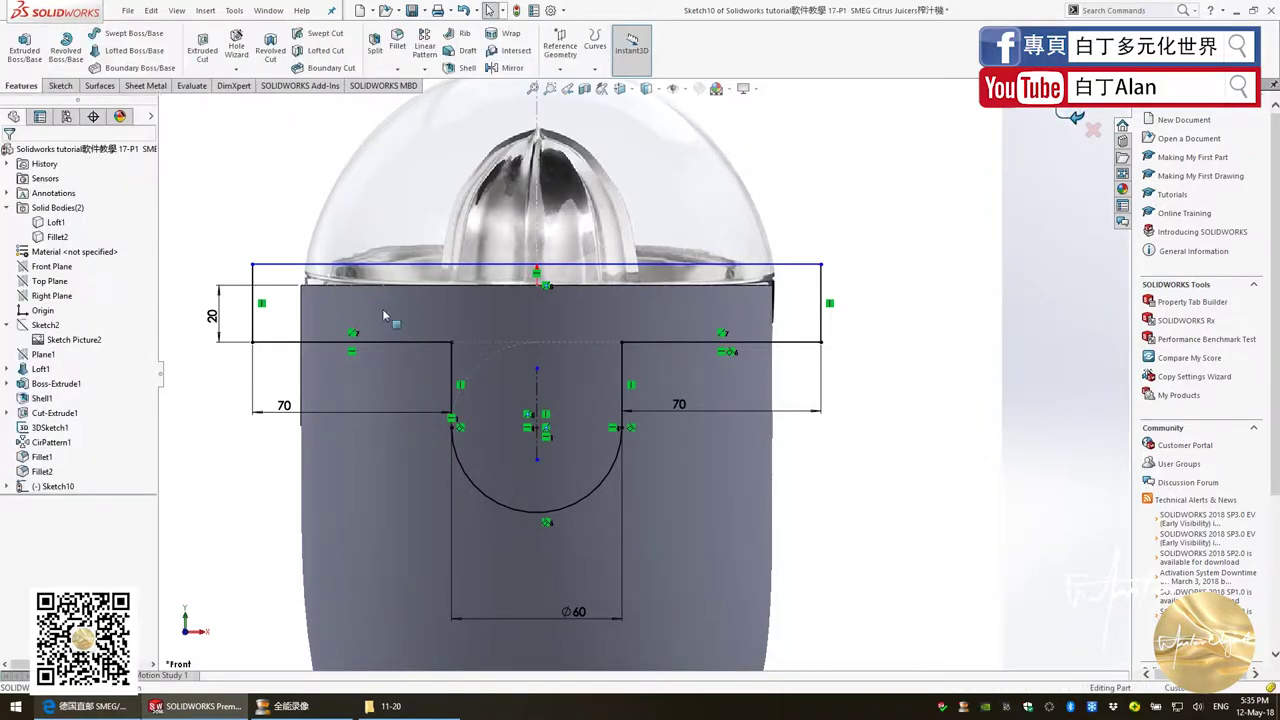
Extrude Sketch10 Through All in both directions with Merge result off, creating a third body
click(27, 55)
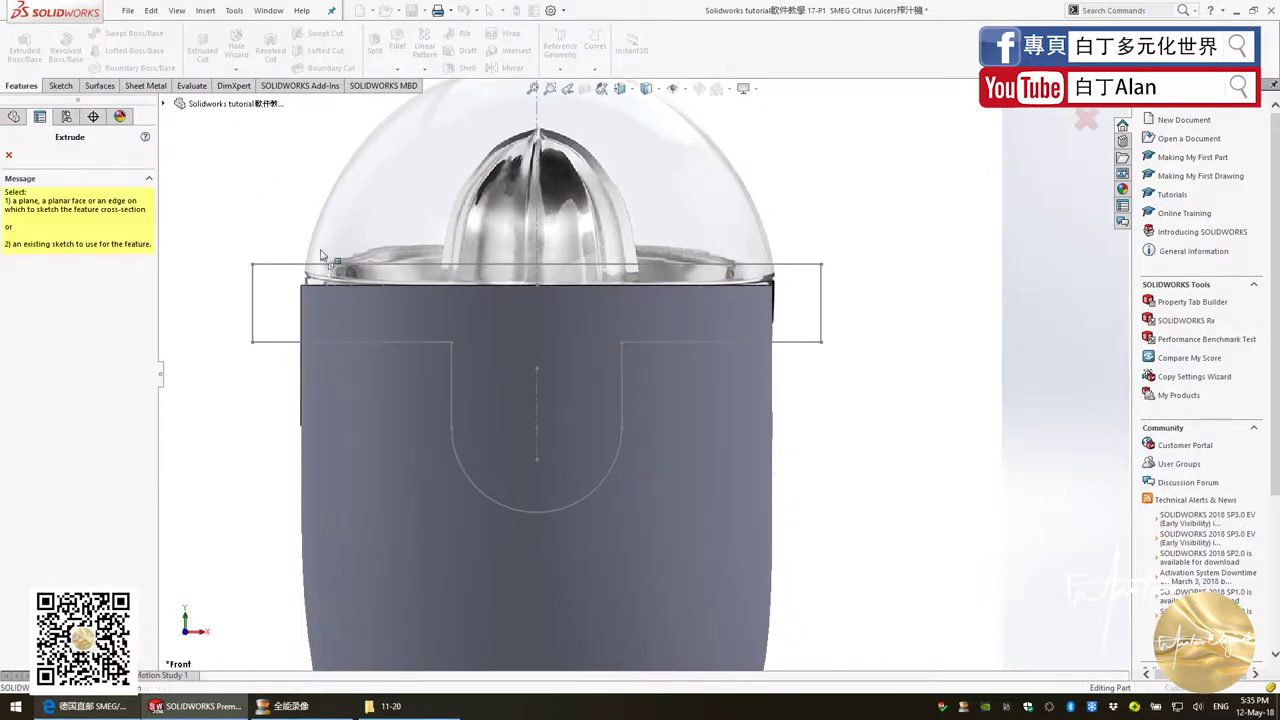
click(290, 268)
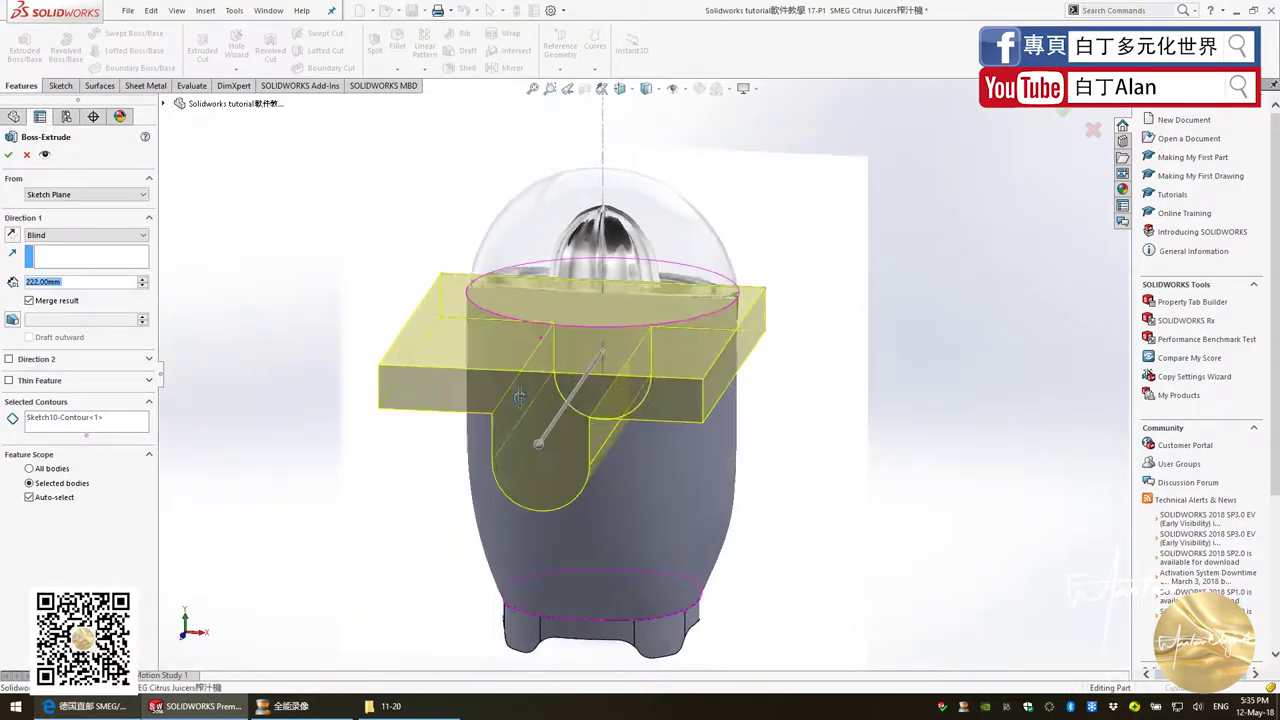
middle_drag(519, 397, 499, 413)
click(68, 235)
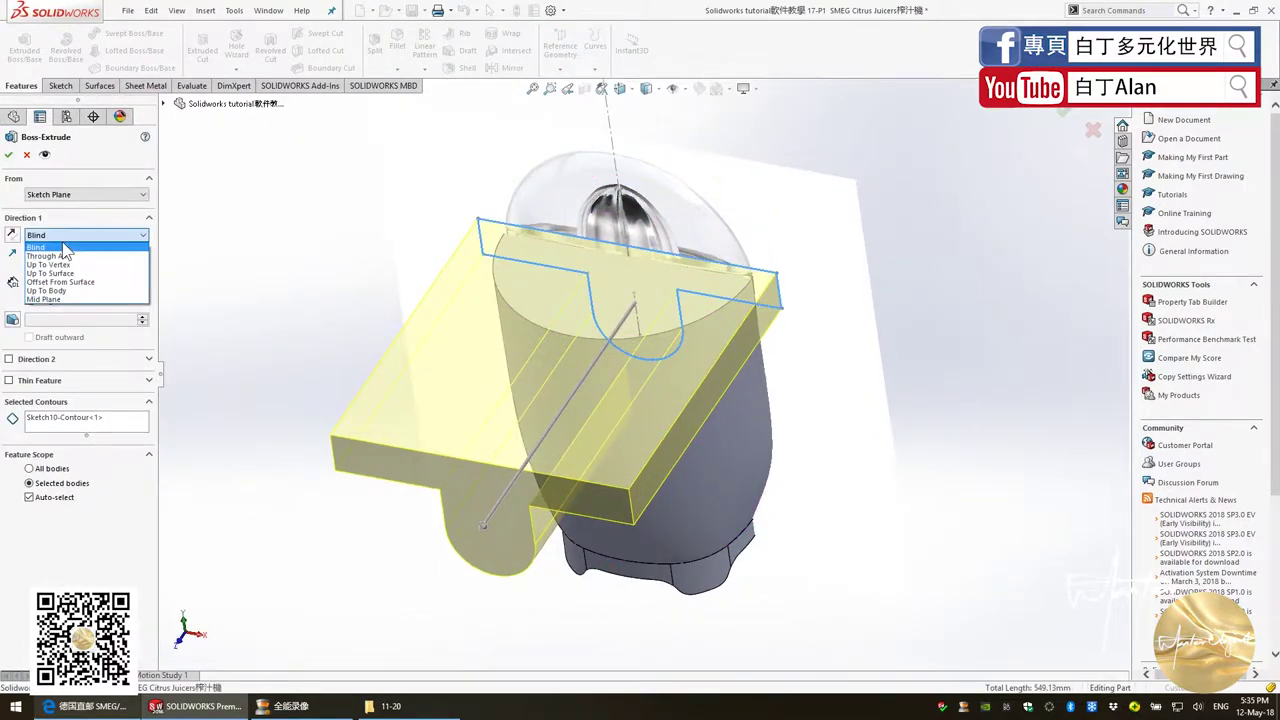
click(70, 250)
click(68, 235)
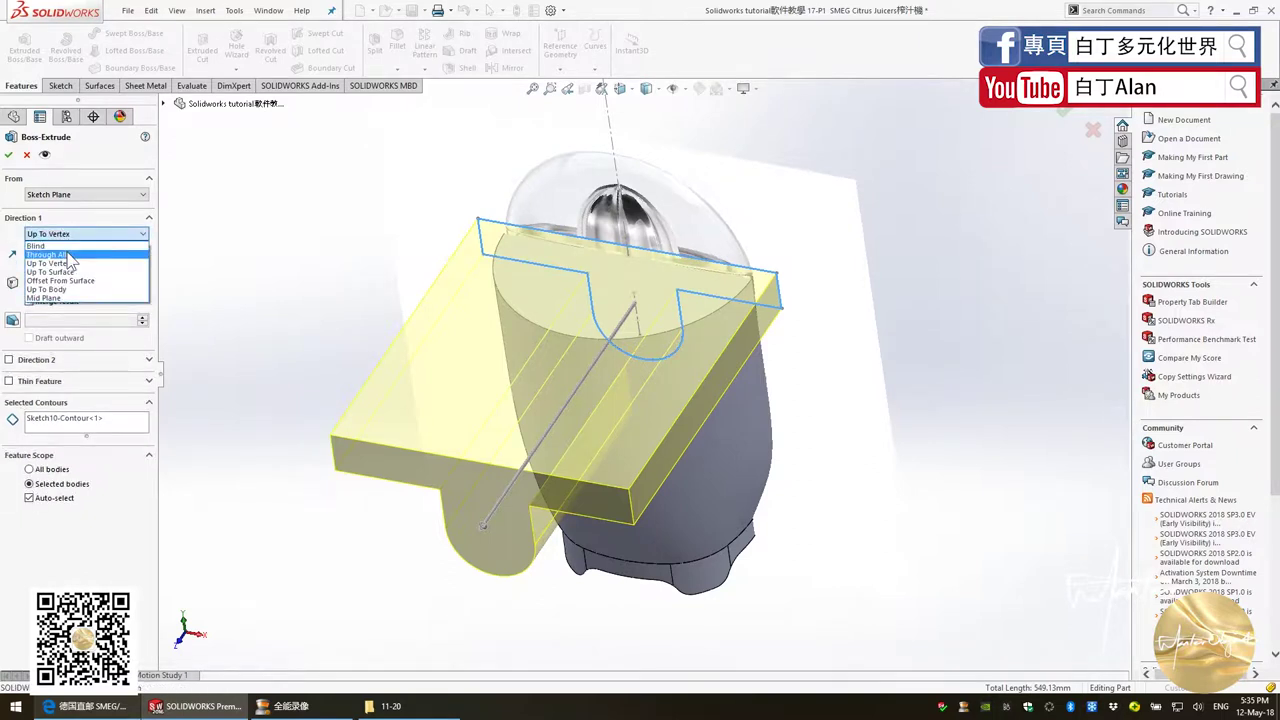
click(55, 260)
click(85, 236)
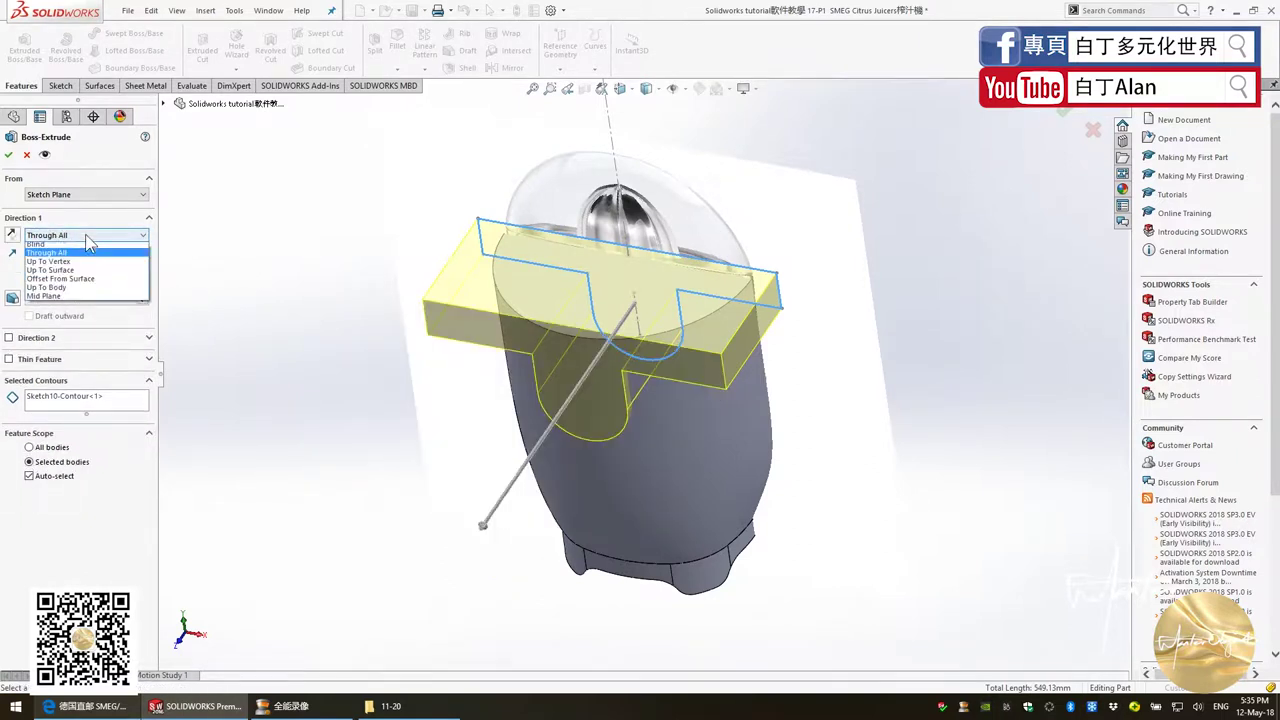
click(85, 237)
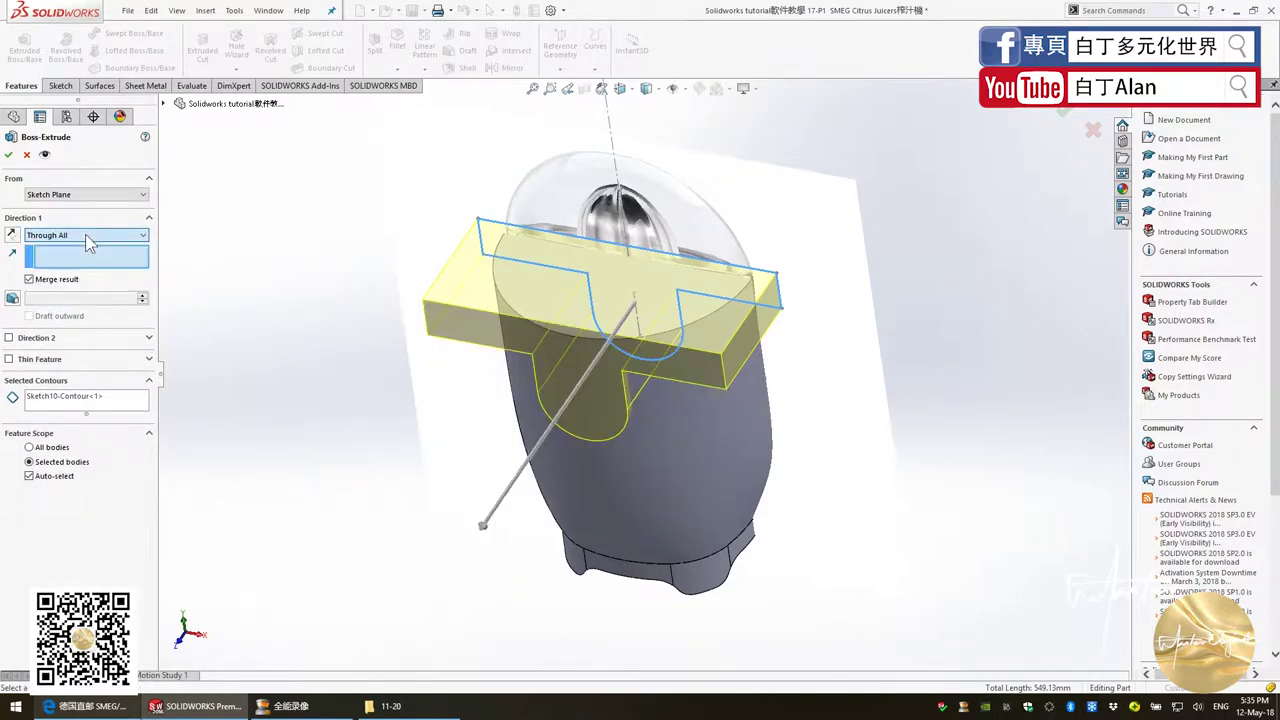
click(35, 340)
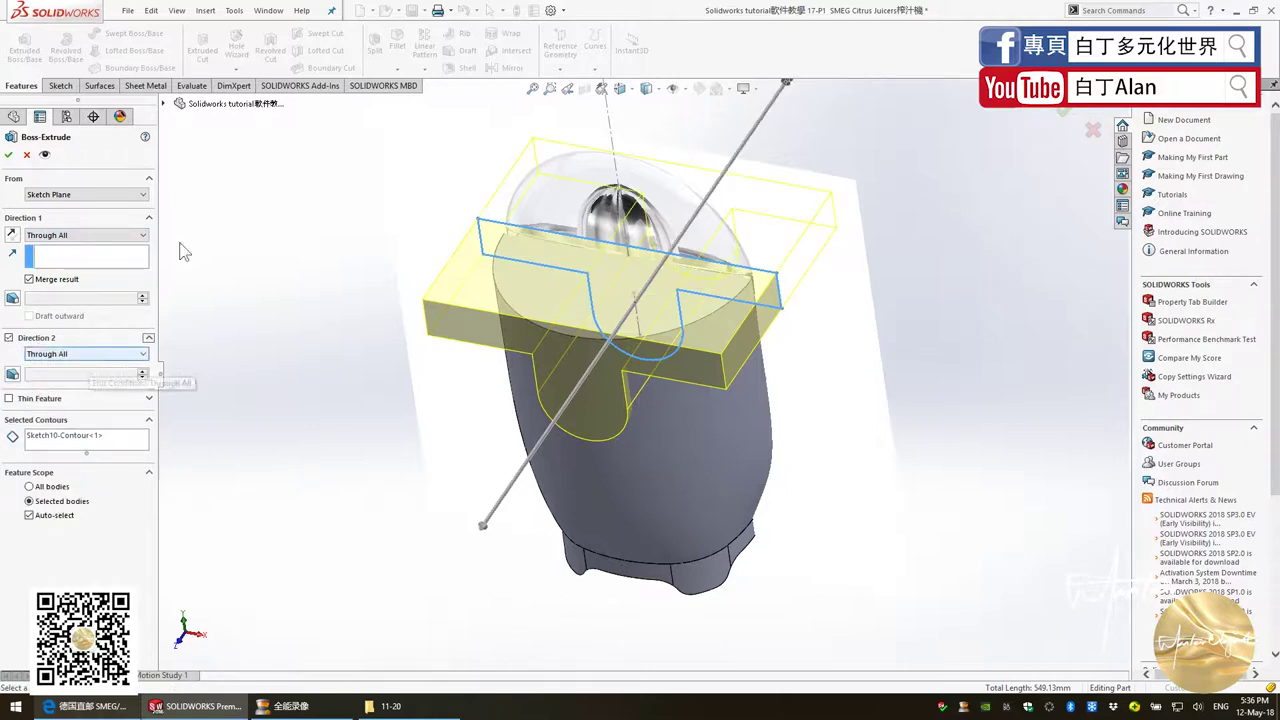
click(37, 280)
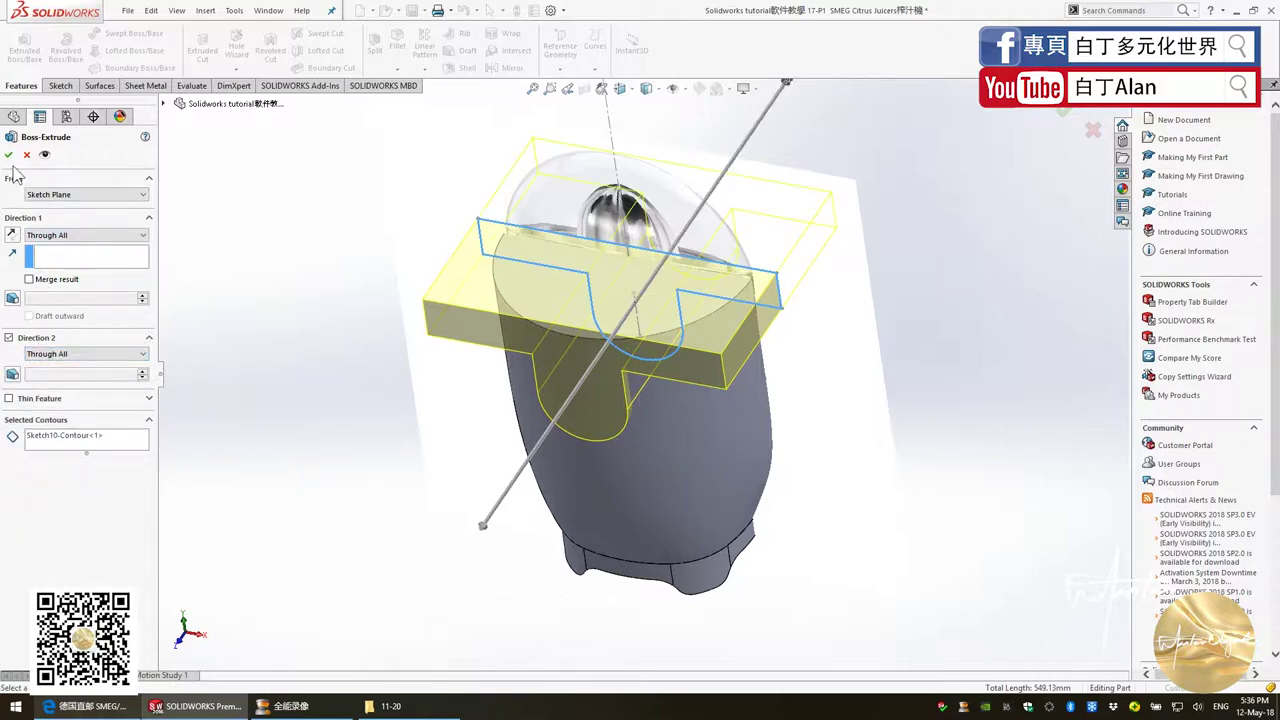
click(9, 154)
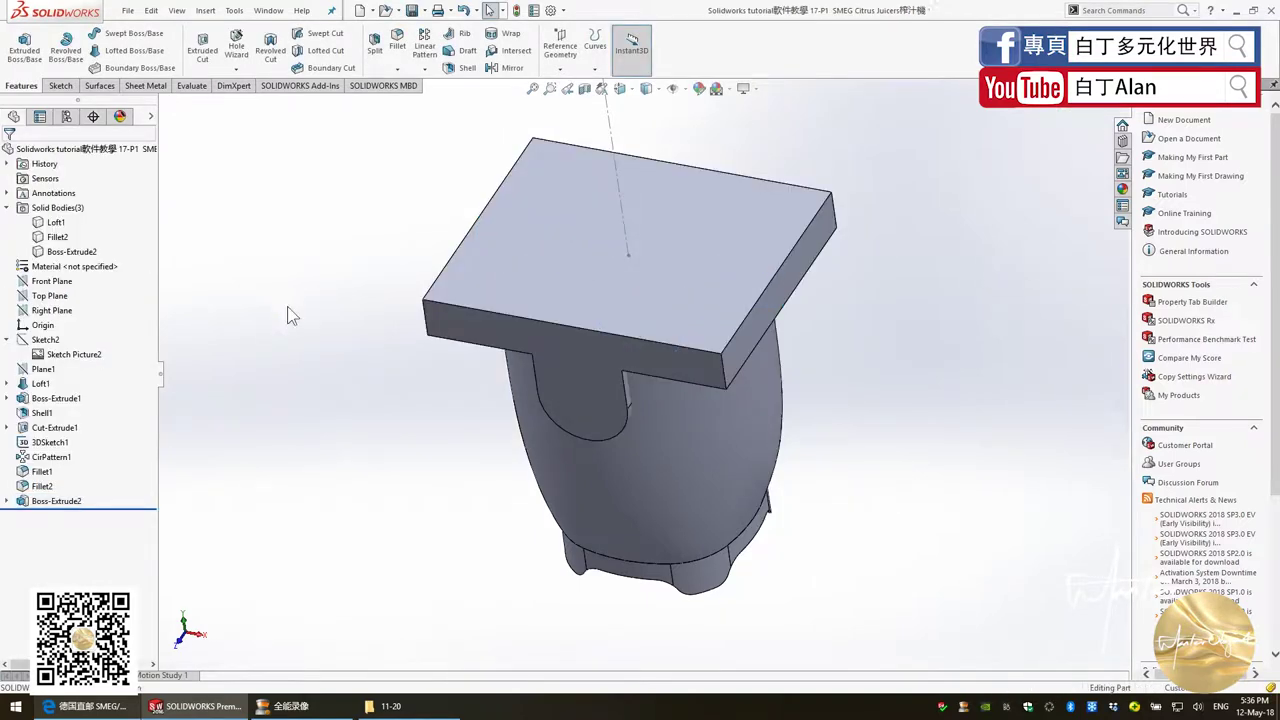
Copy the 17-P1 juicer part file from the 11-20 folder to the desktop, renaming it '123'
click(385, 706)
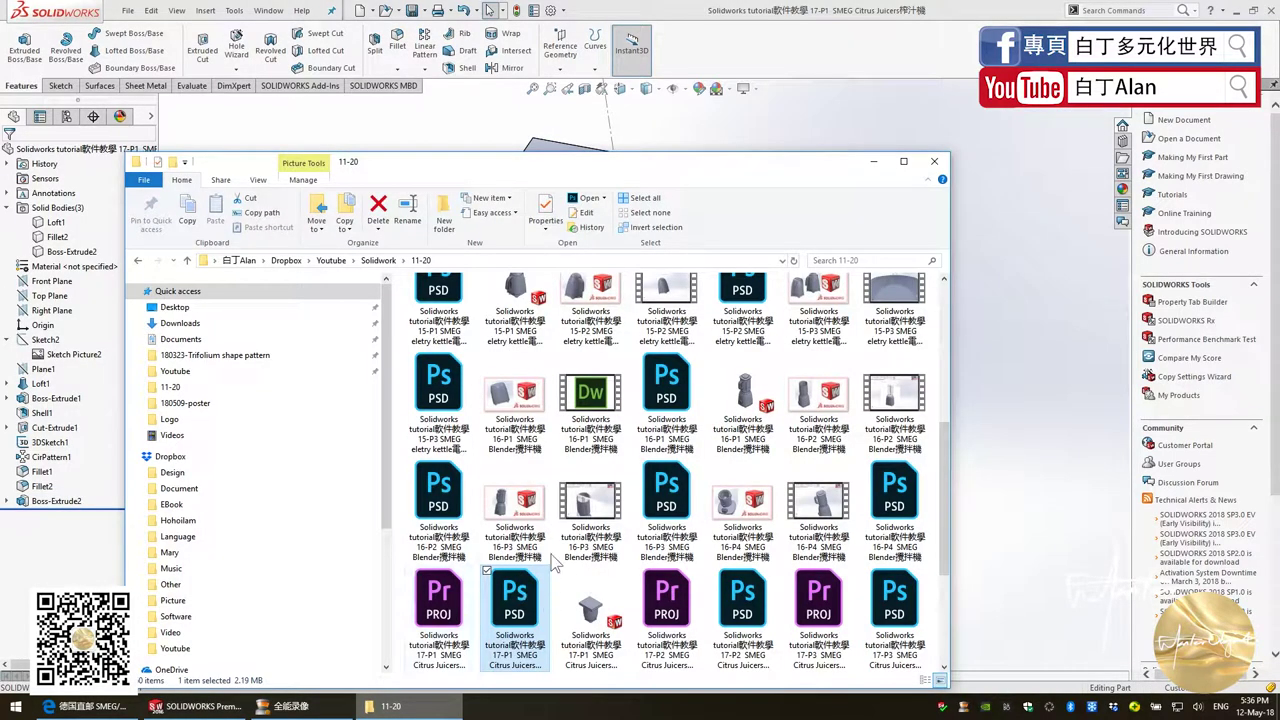
scroll(700, 520, down, 1)
click(588, 428)
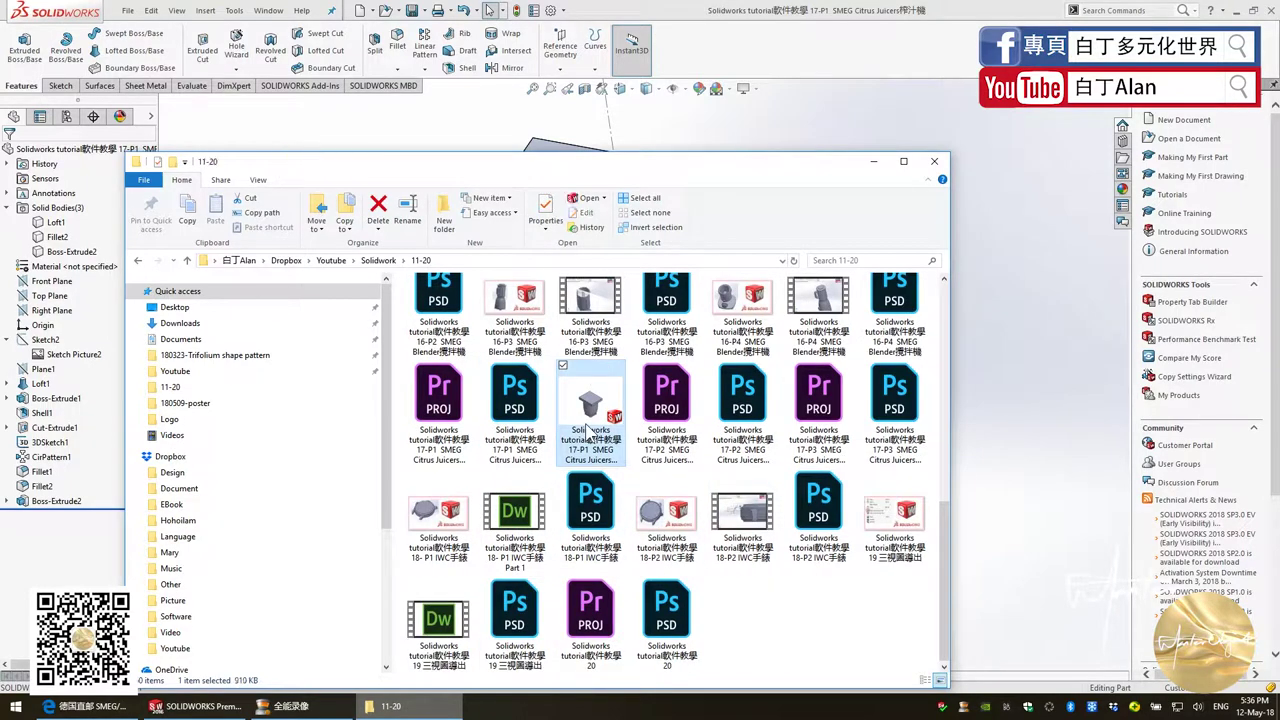
key(super+d)
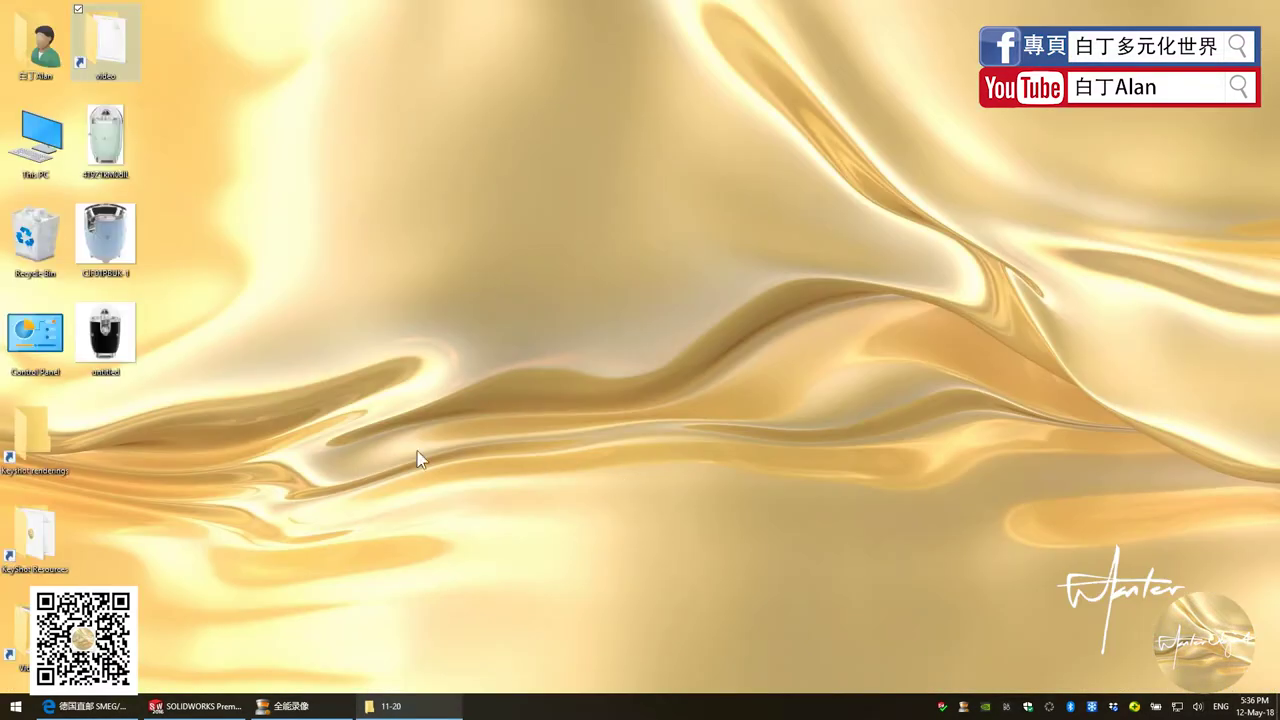
click(100, 484)
key(F2)
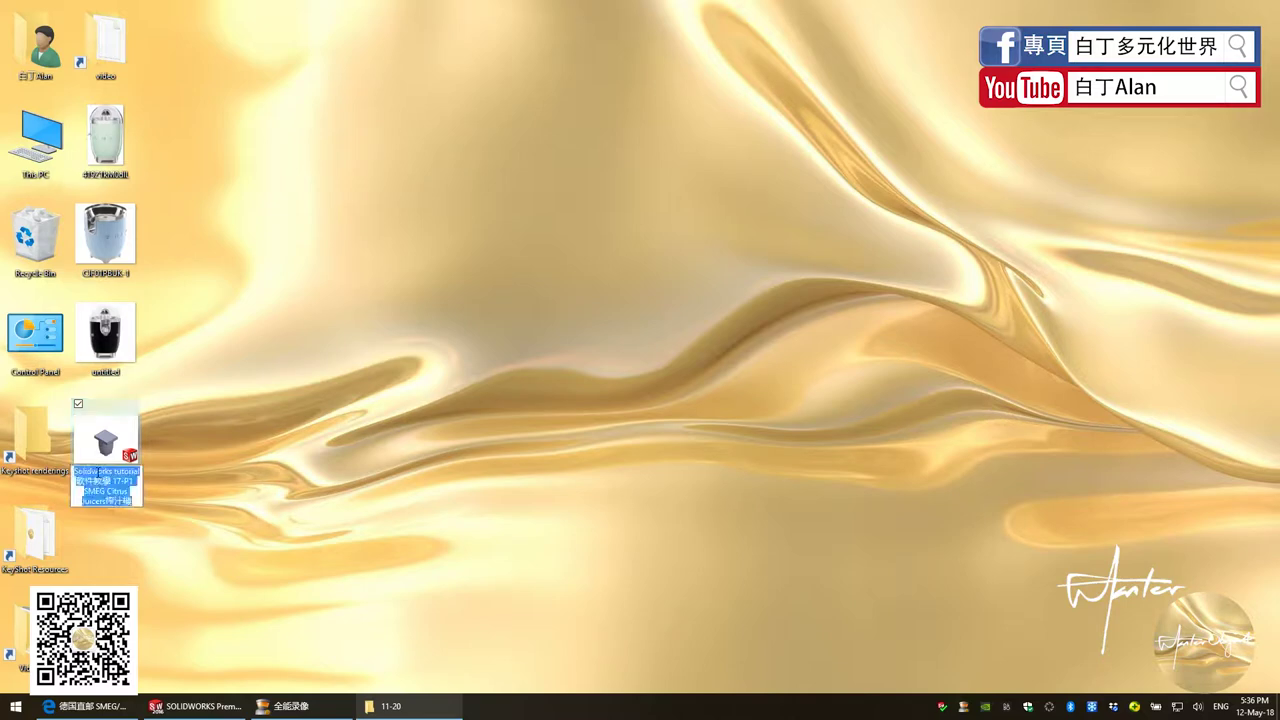
text(123)
key(Return)
click(195, 706)
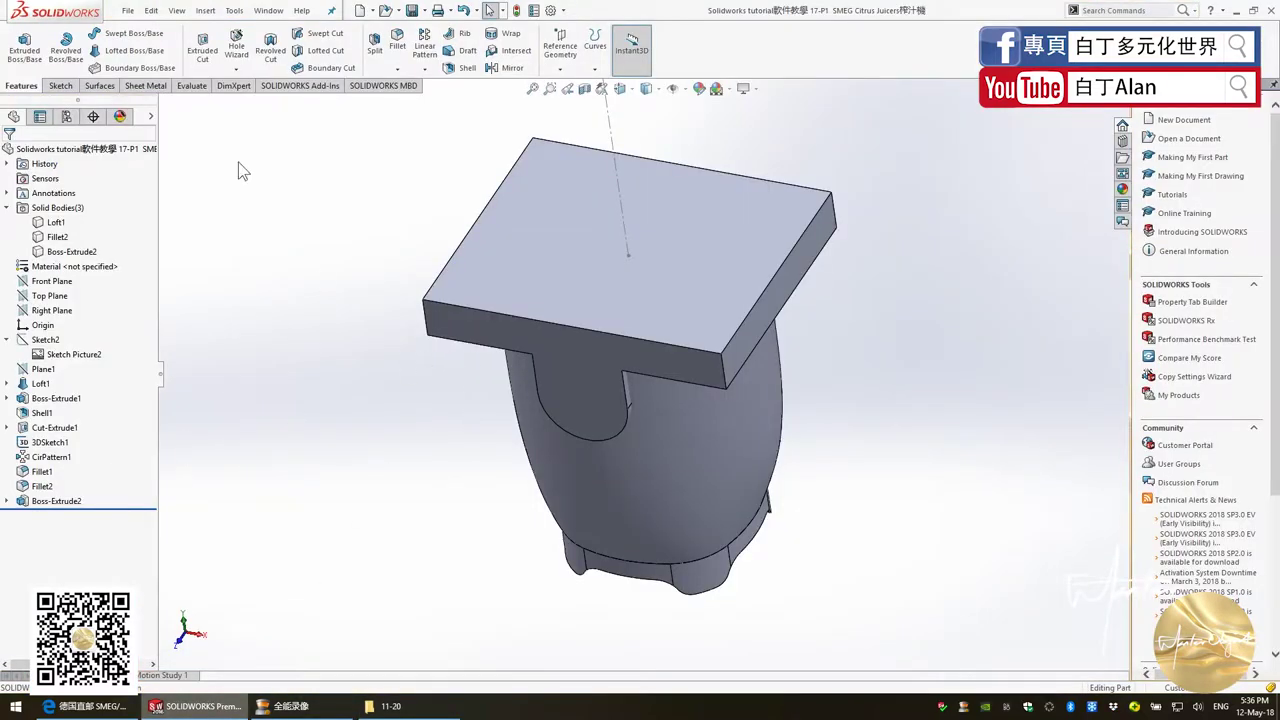
click(206, 11)
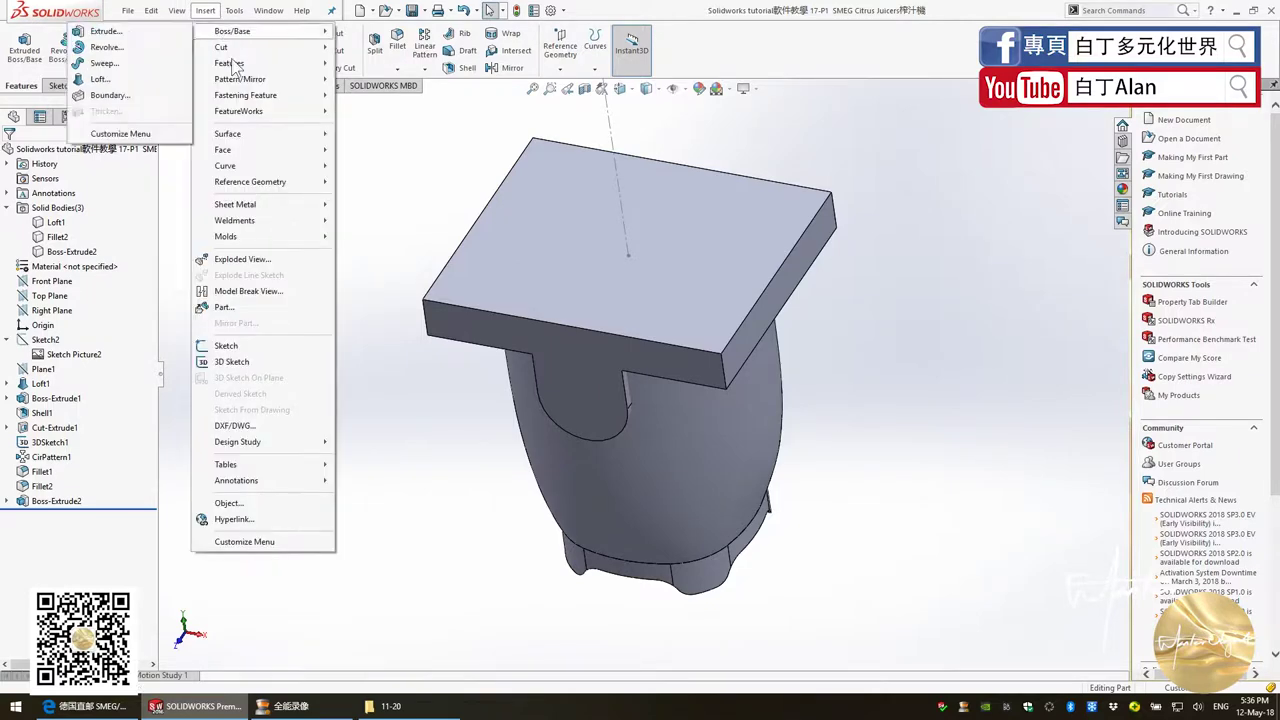
click(206, 11)
mouse_move(229, 63)
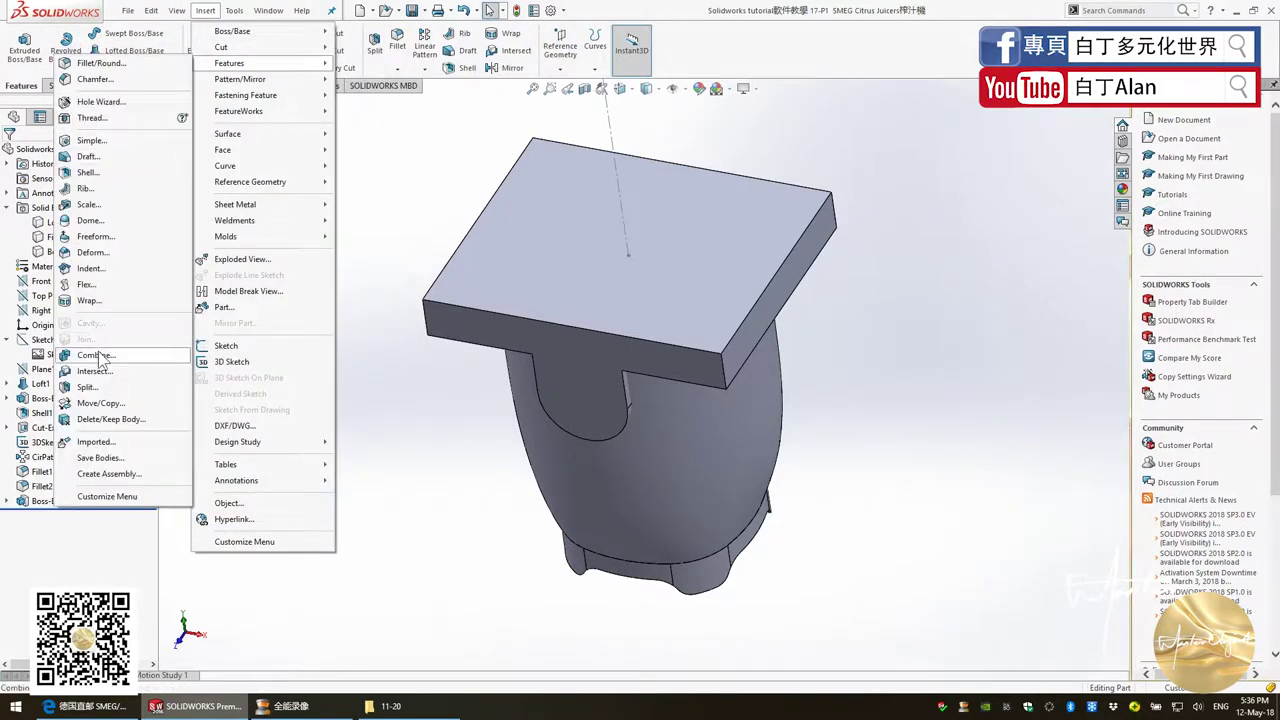
click(96, 355)
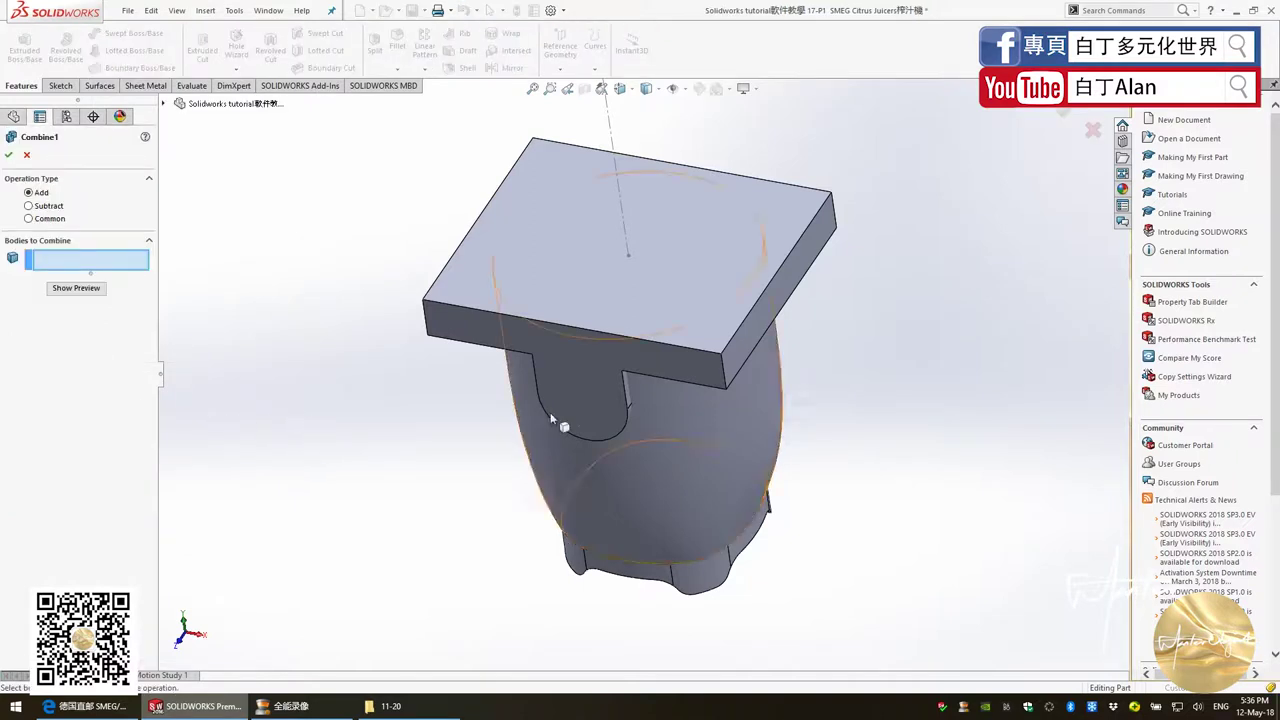
click(50, 205)
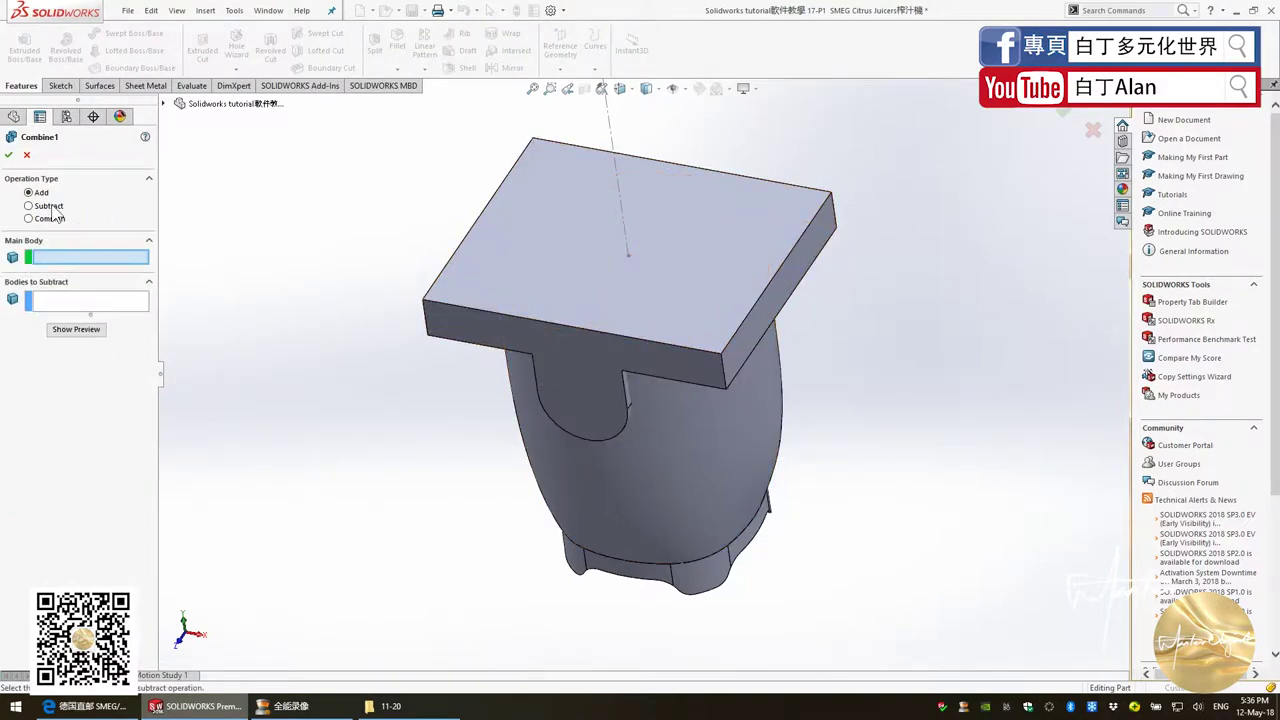
click(591, 490)
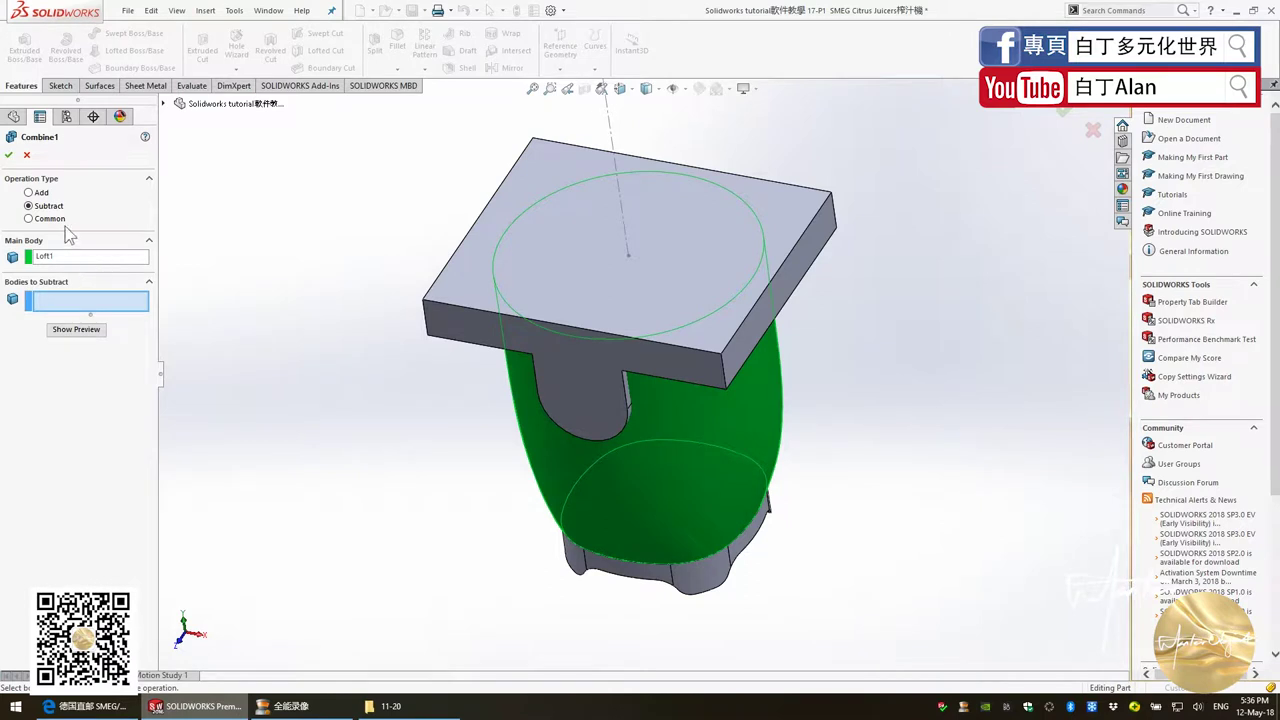
click(504, 301)
click(9, 155)
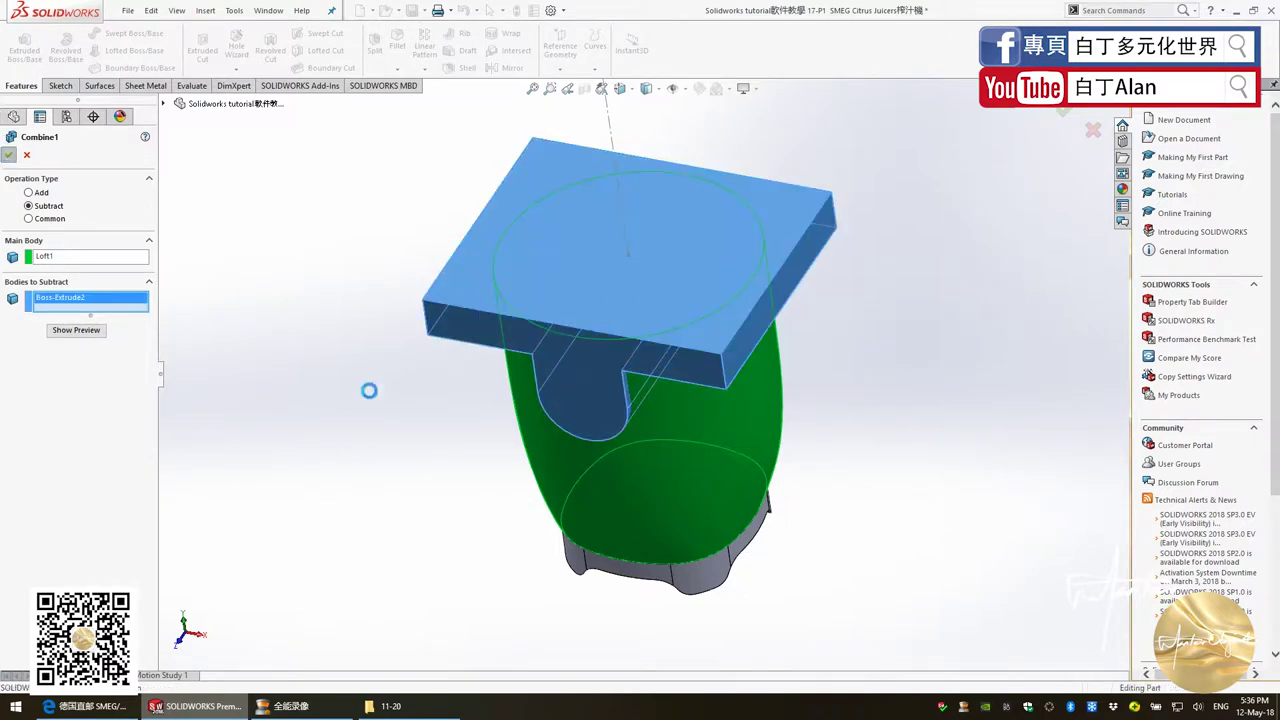
mouse_move(343, 401)
middle_down()
mouse_move(360, 351)
mouse_move(329, 396)
middle_up()
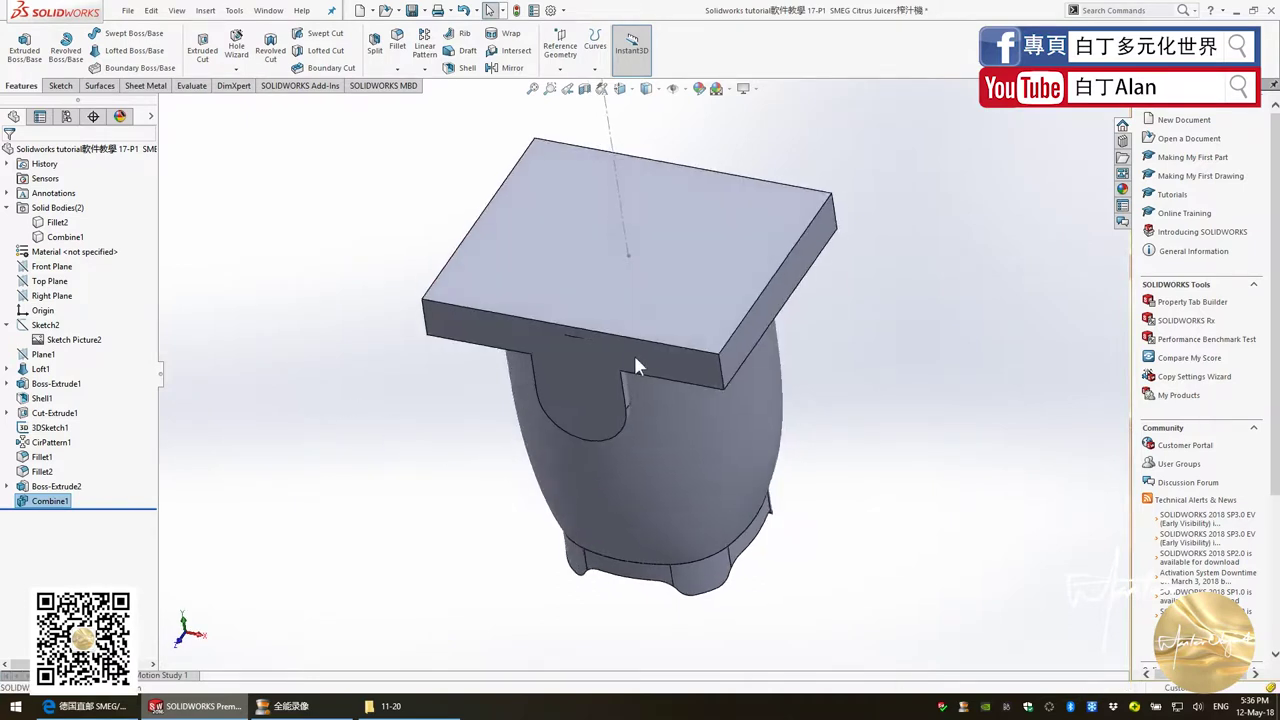
mouse_move(501, 455)
middle_down()
mouse_move(514, 289)
mouse_move(586, 461)
mouse_move(590, 400)
middle_up()
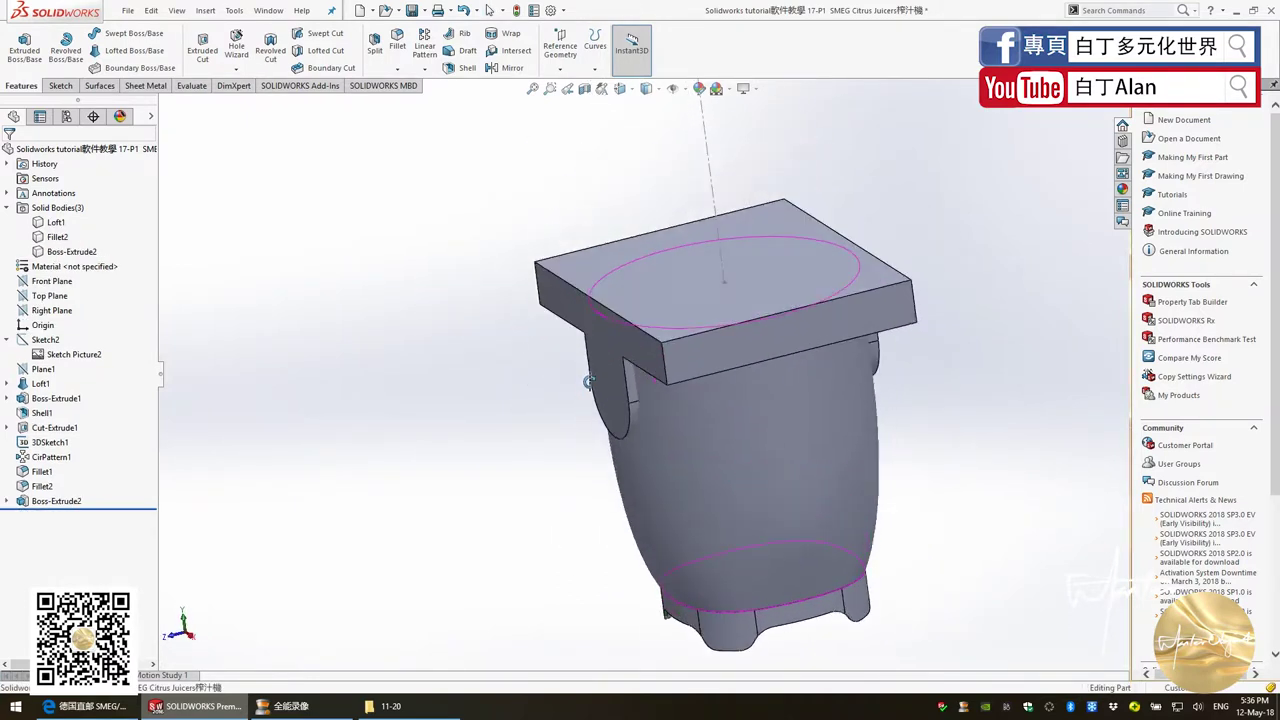
right_click(40, 501)
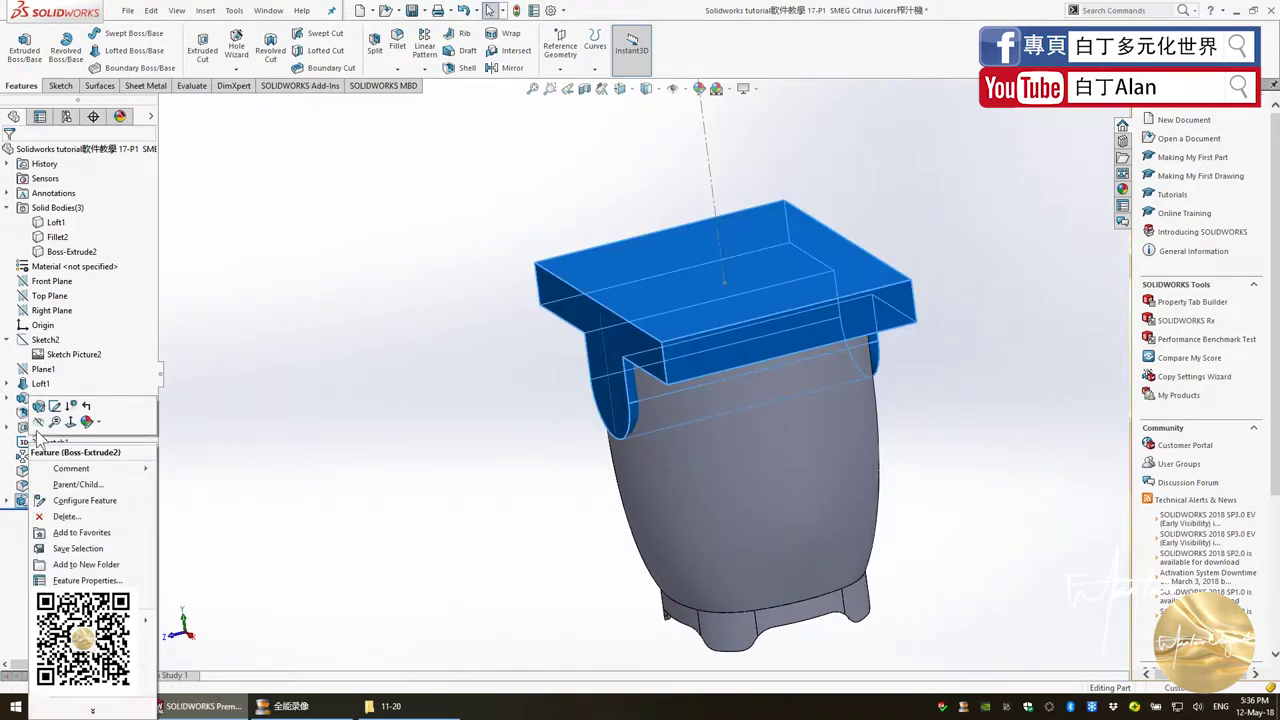
click(38, 405)
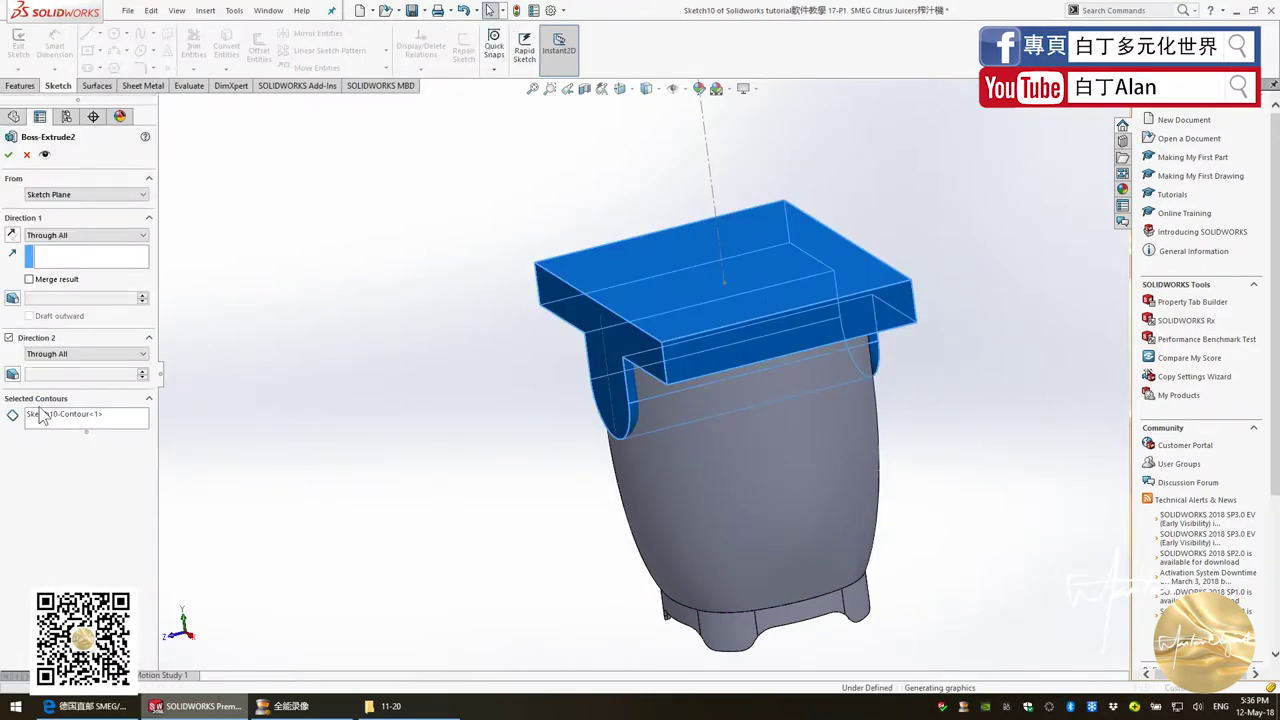
click(27, 156)
mouse_move(464, 433)
middle_down()
mouse_move(508, 480)
mouse_move(475, 435)
mouse_move(500, 440)
middle_up()
Drag a file from the desktop into the Recycle Bin and return to the juicer model
click(55, 237)
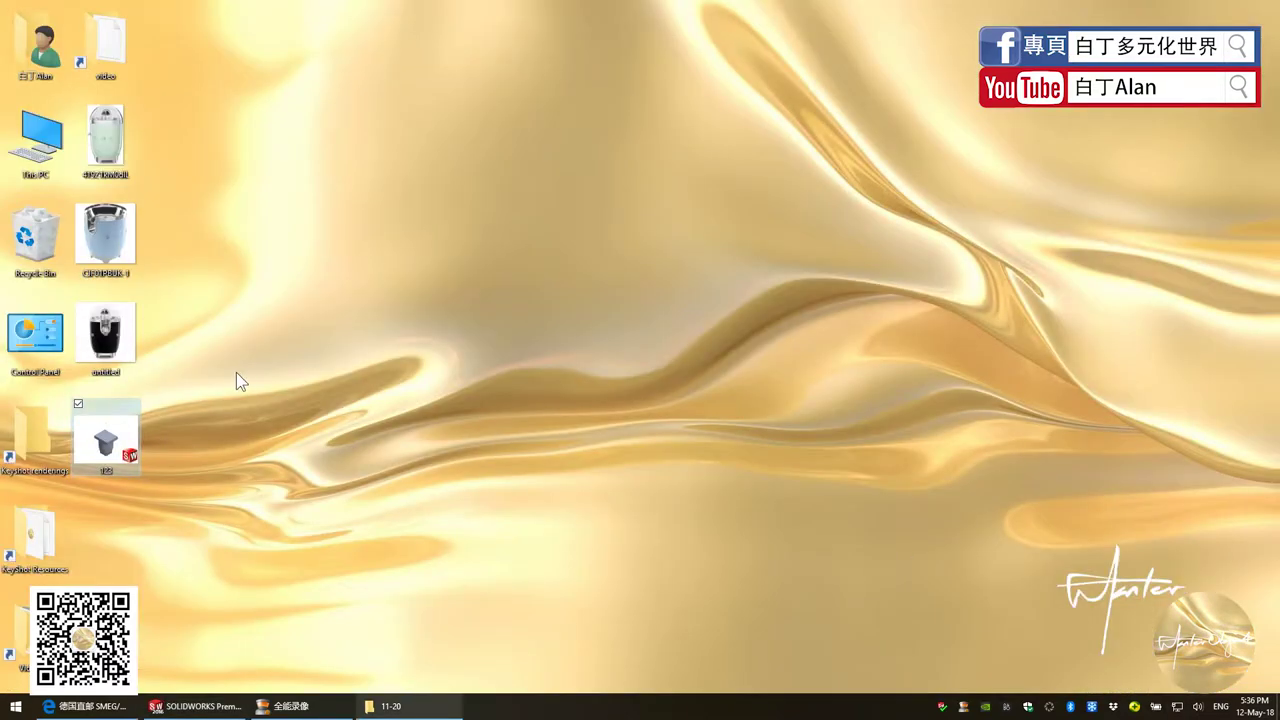
drag(105, 440, 35, 236)
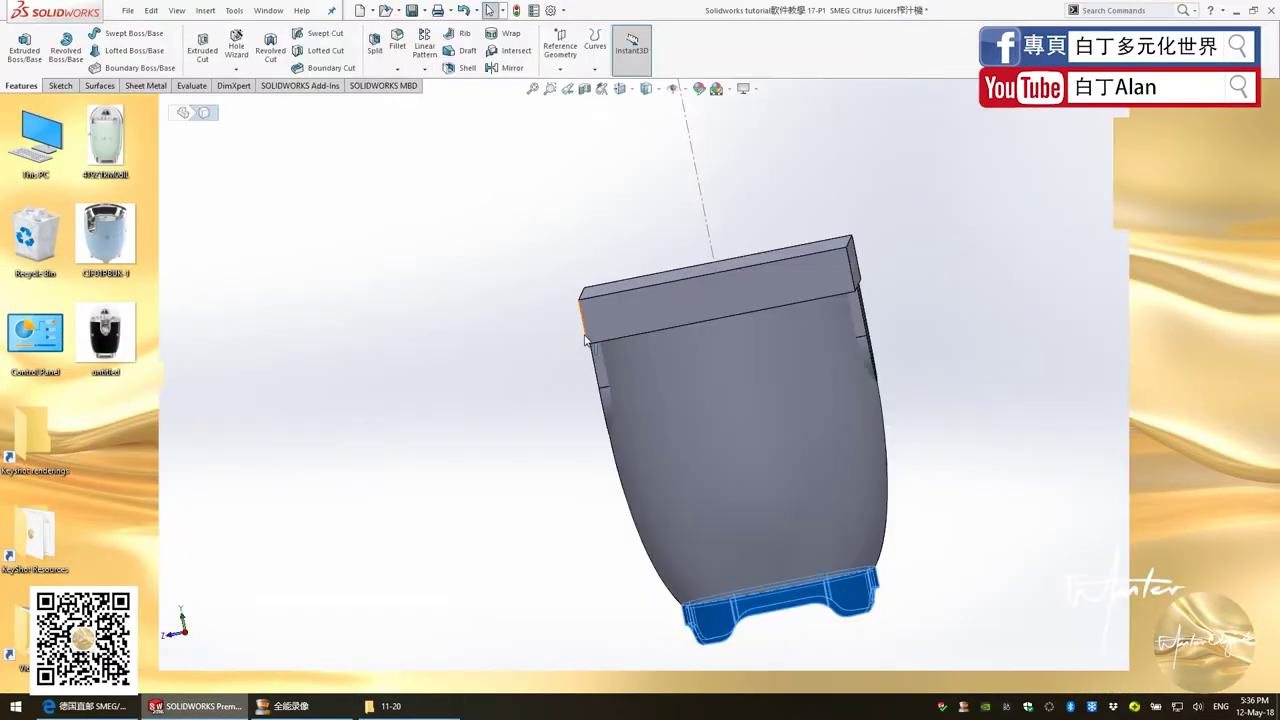
click(195, 706)
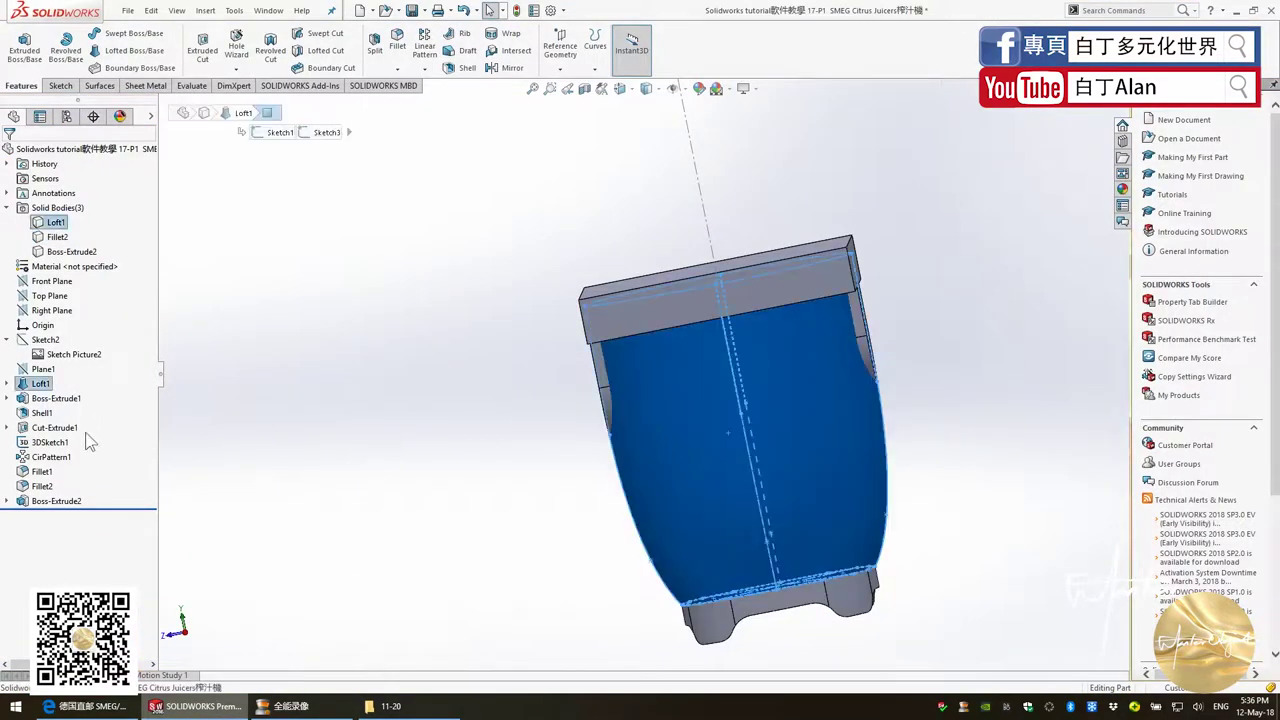
Hide the Loft1 housing body, leaving only the plate and base visible
right_click(50, 222)
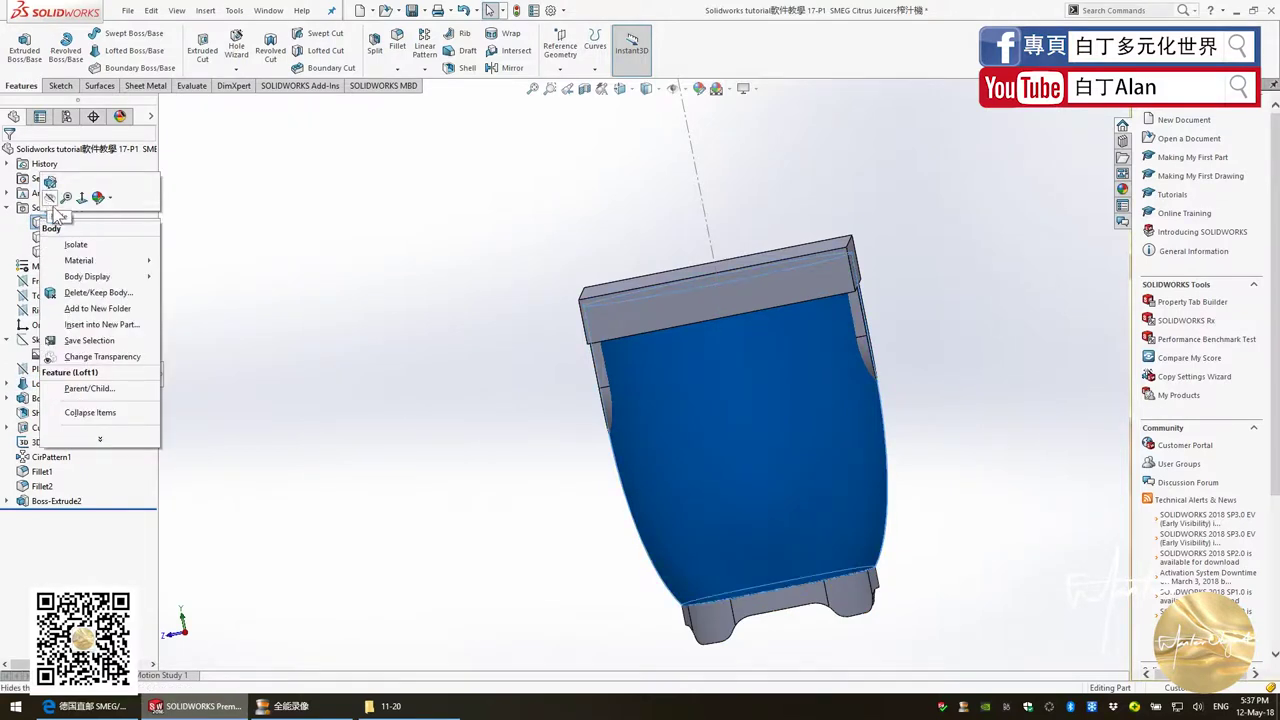
click(53, 206)
mouse_move(414, 415)
middle_down()
mouse_move(471, 429)
mouse_move(355, 345)
middle_up()
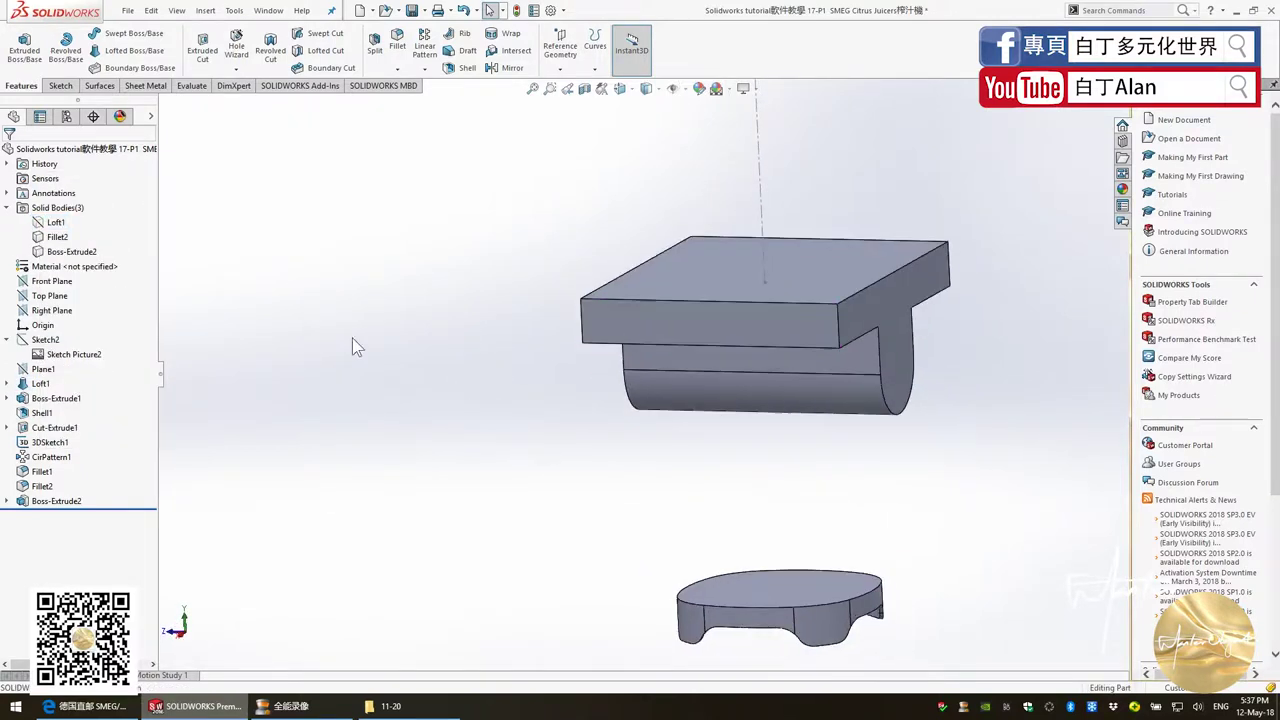
Start a new sketch on the Front Plane, viewed from the front
click(48, 284)
middle_drag(494, 348, 582, 476)
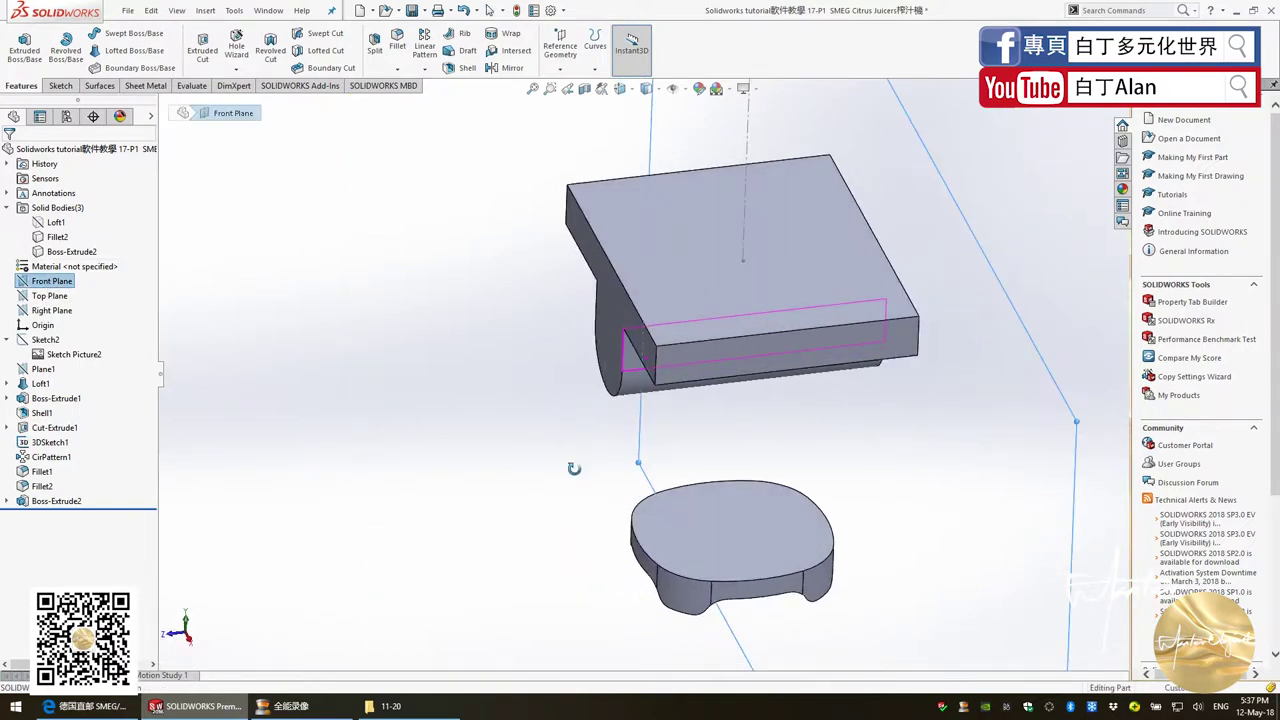
key(ctrl+1)
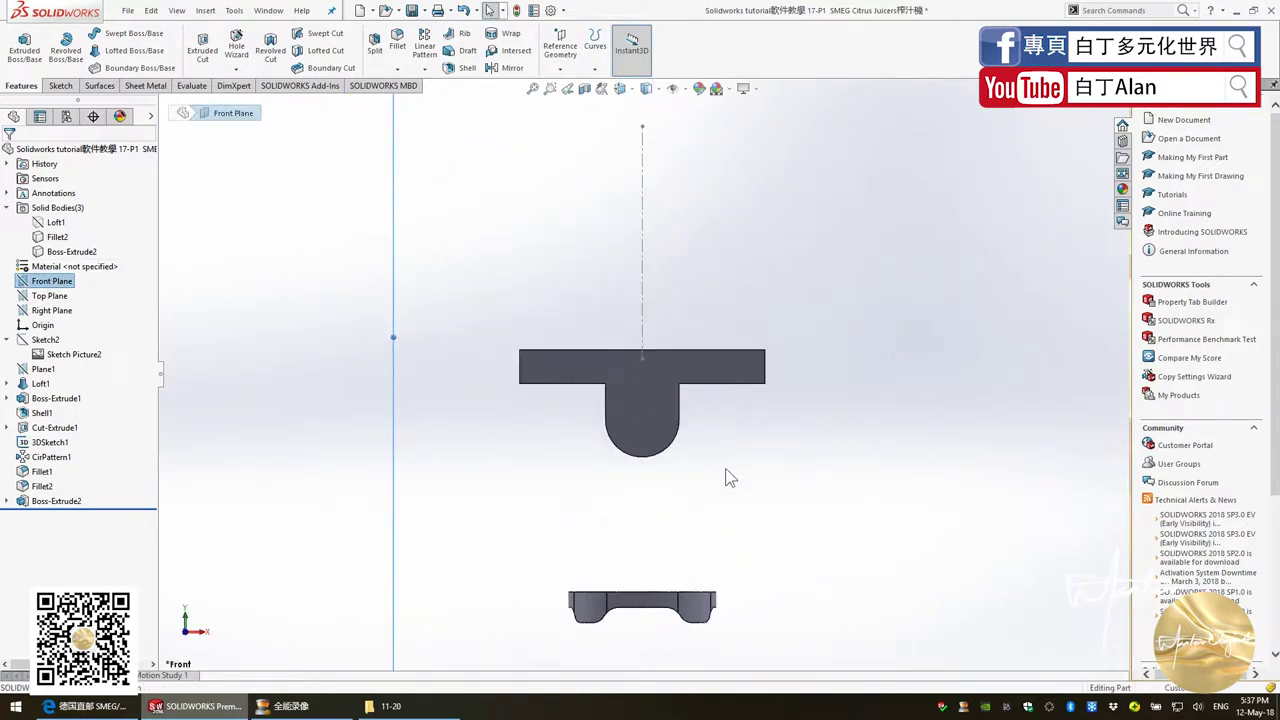
click(60, 86)
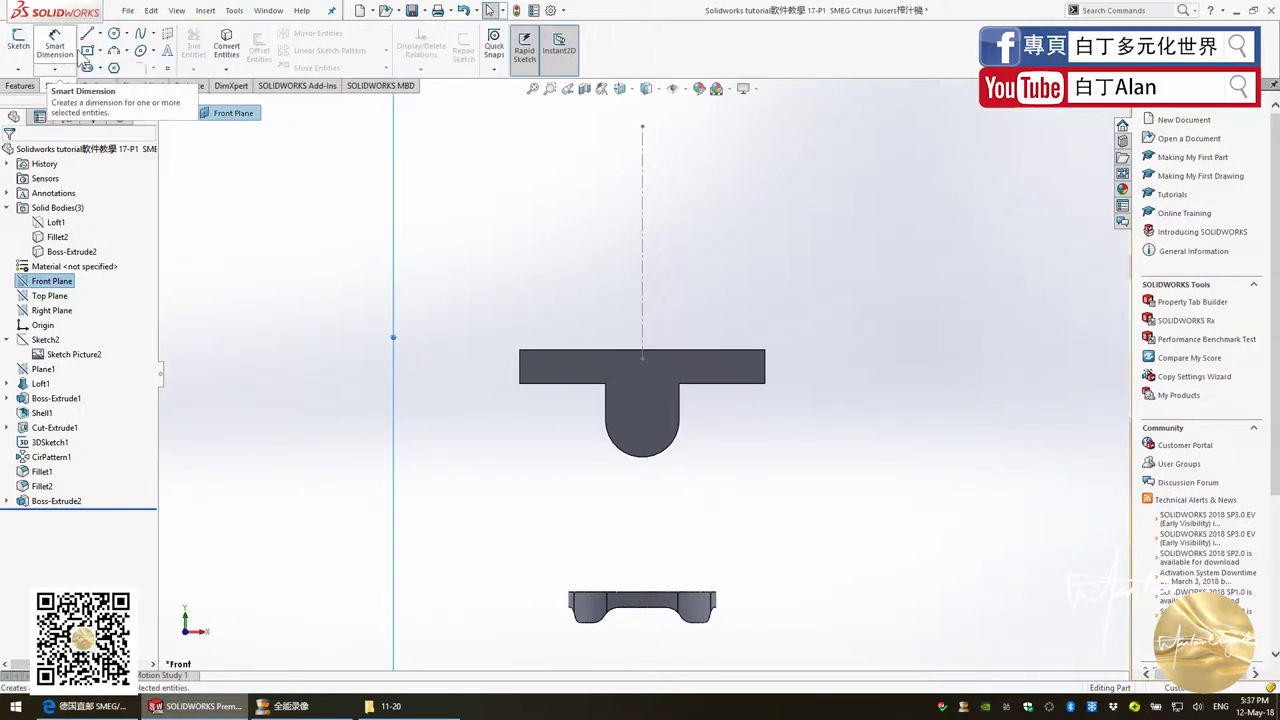
click(18, 40)
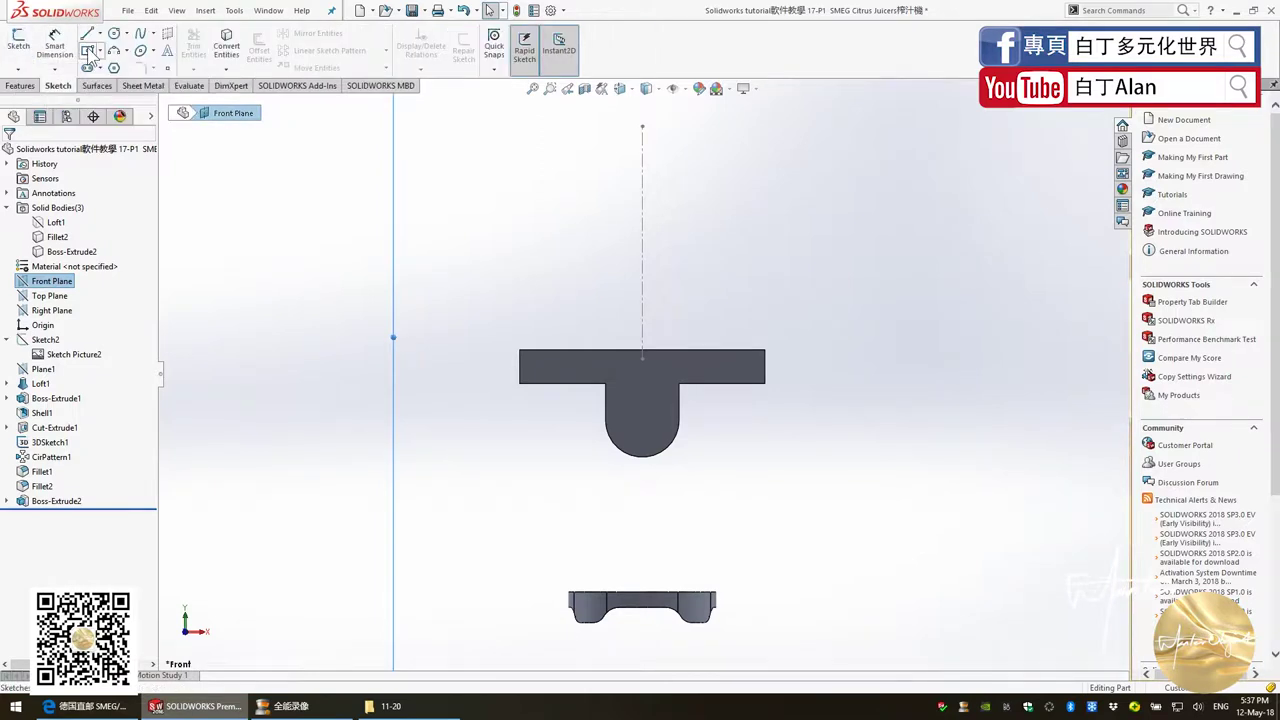
Draw a 200 mm-wide corner rectangle from the plate's lower-left corner to below its right end
click(519, 383)
key(Escape)
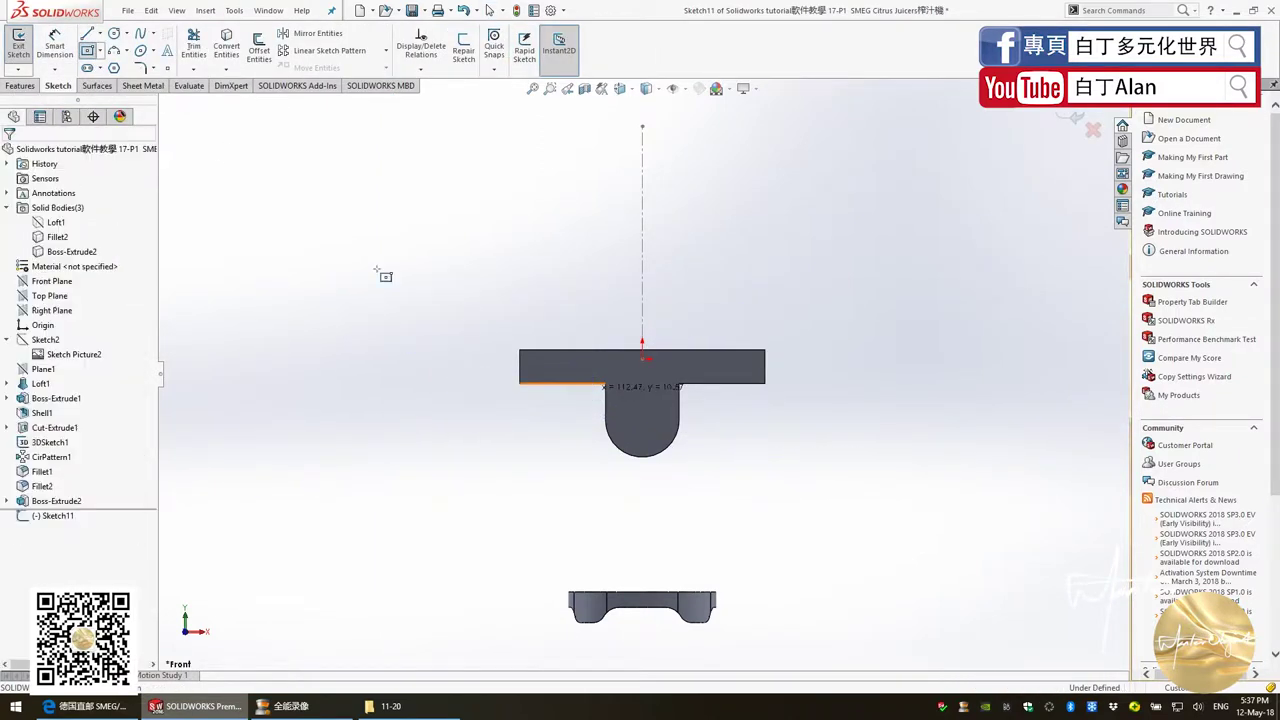
click(100, 51)
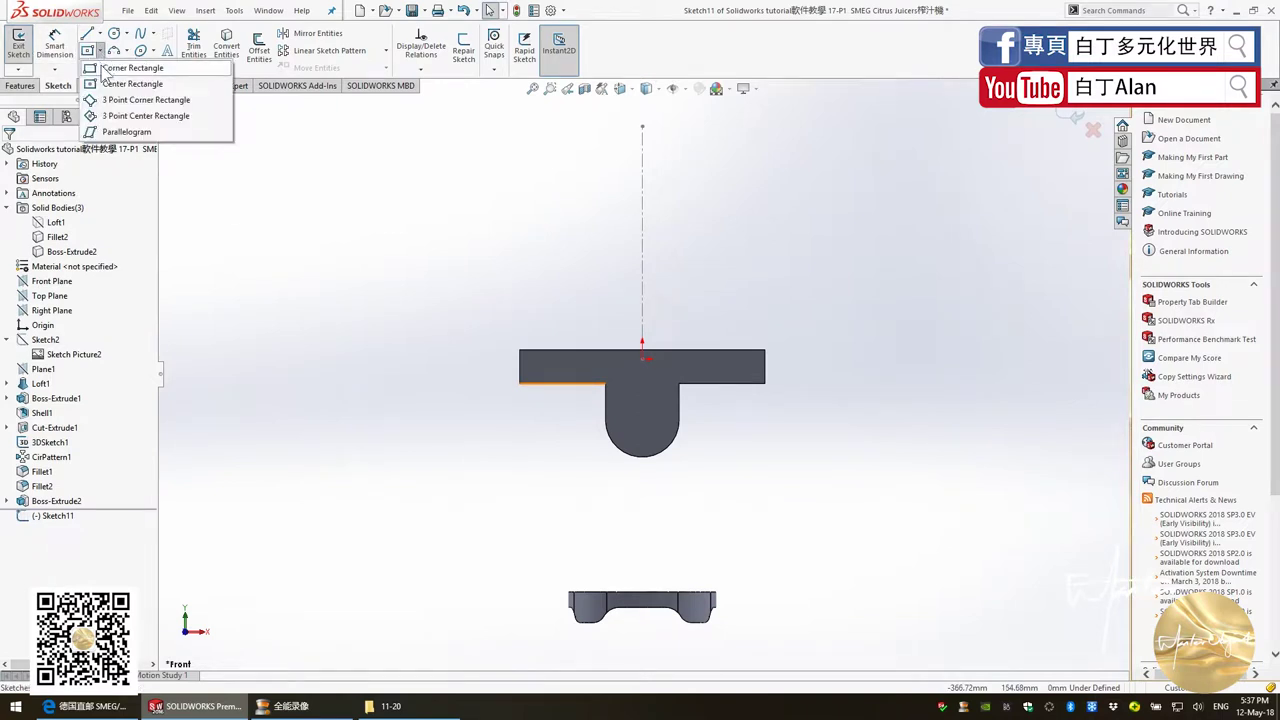
click(140, 61)
click(520, 384)
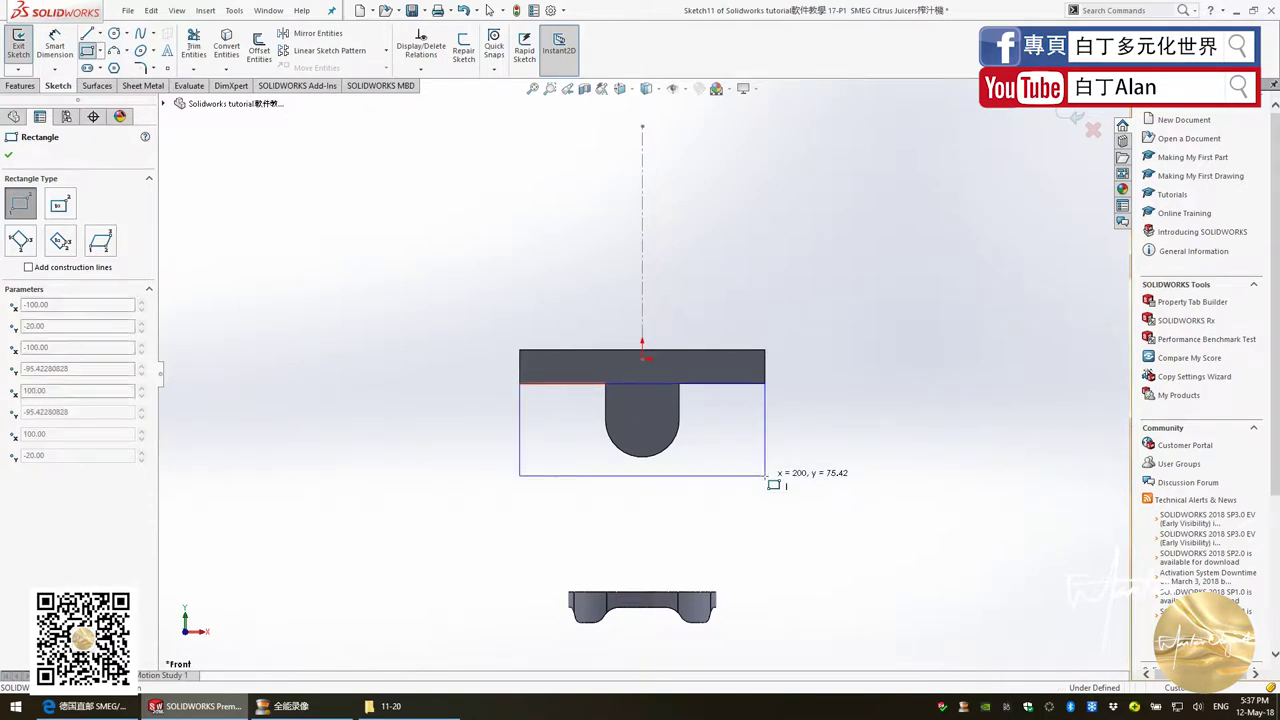
click(765, 475)
click(8, 155)
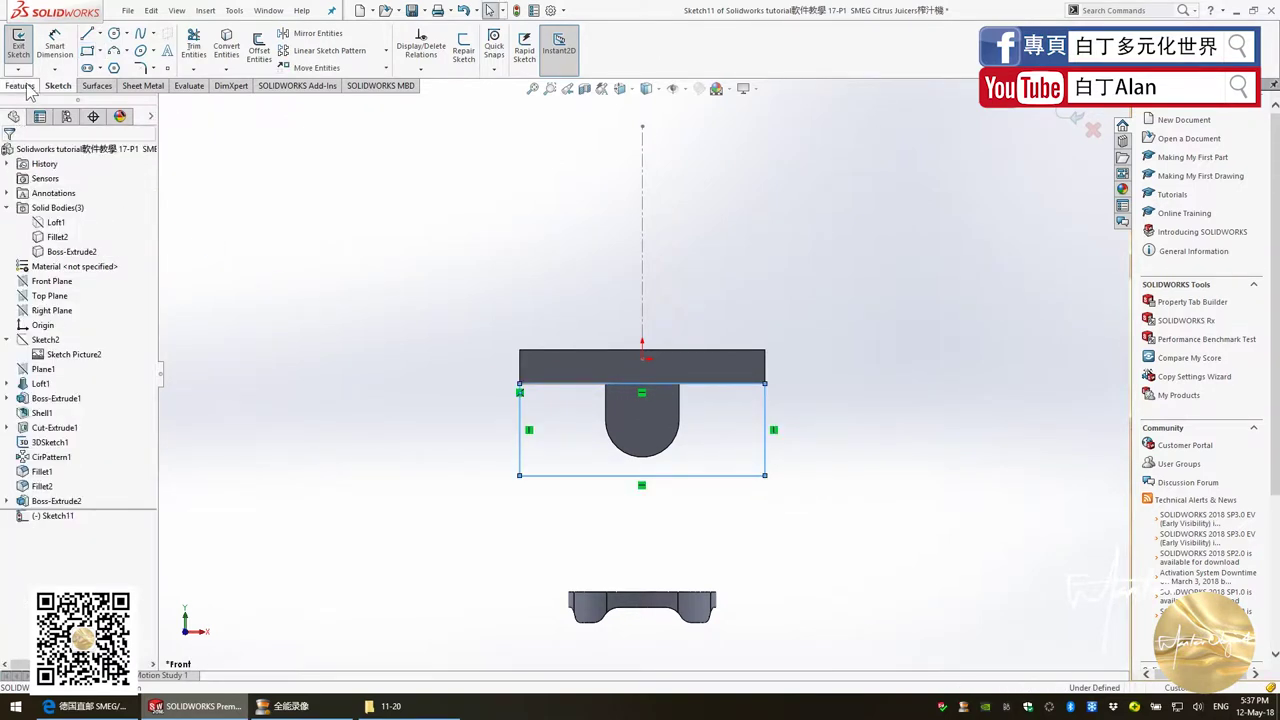
click(20, 85)
Cut-extrude the rectangle Blind 222 mm to remove the tab under the plate
click(202, 55)
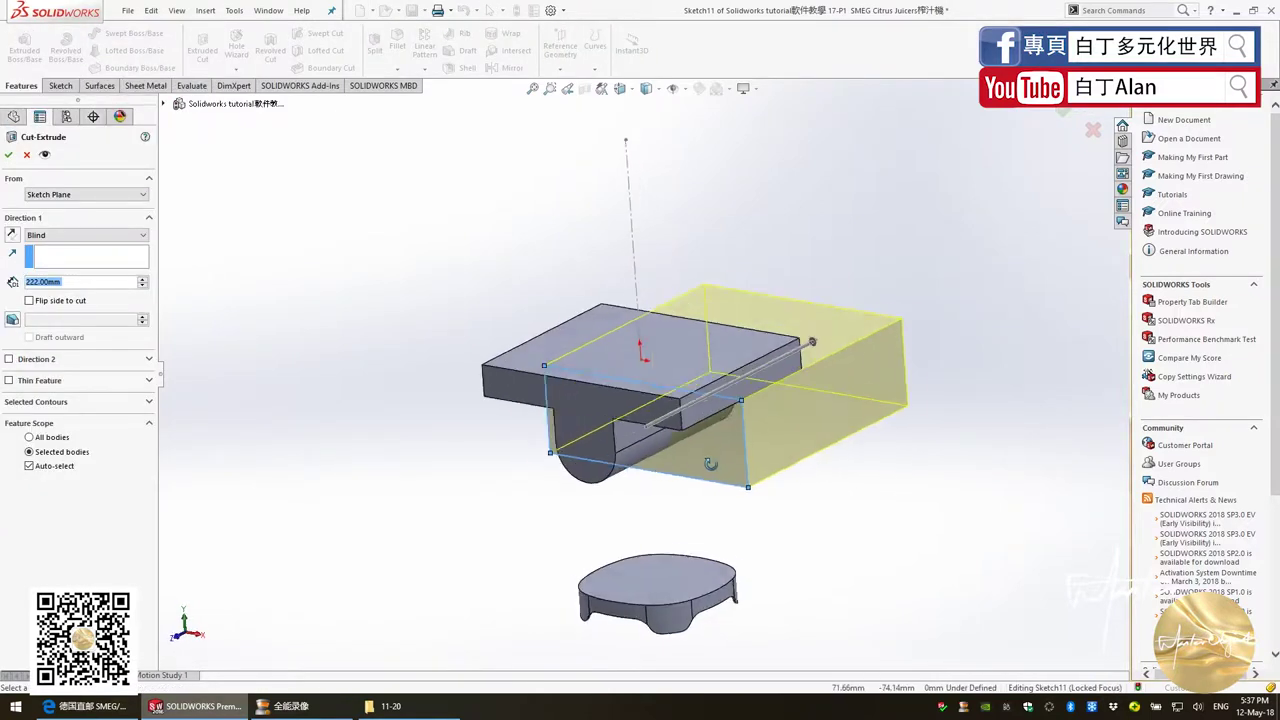
key(Return)
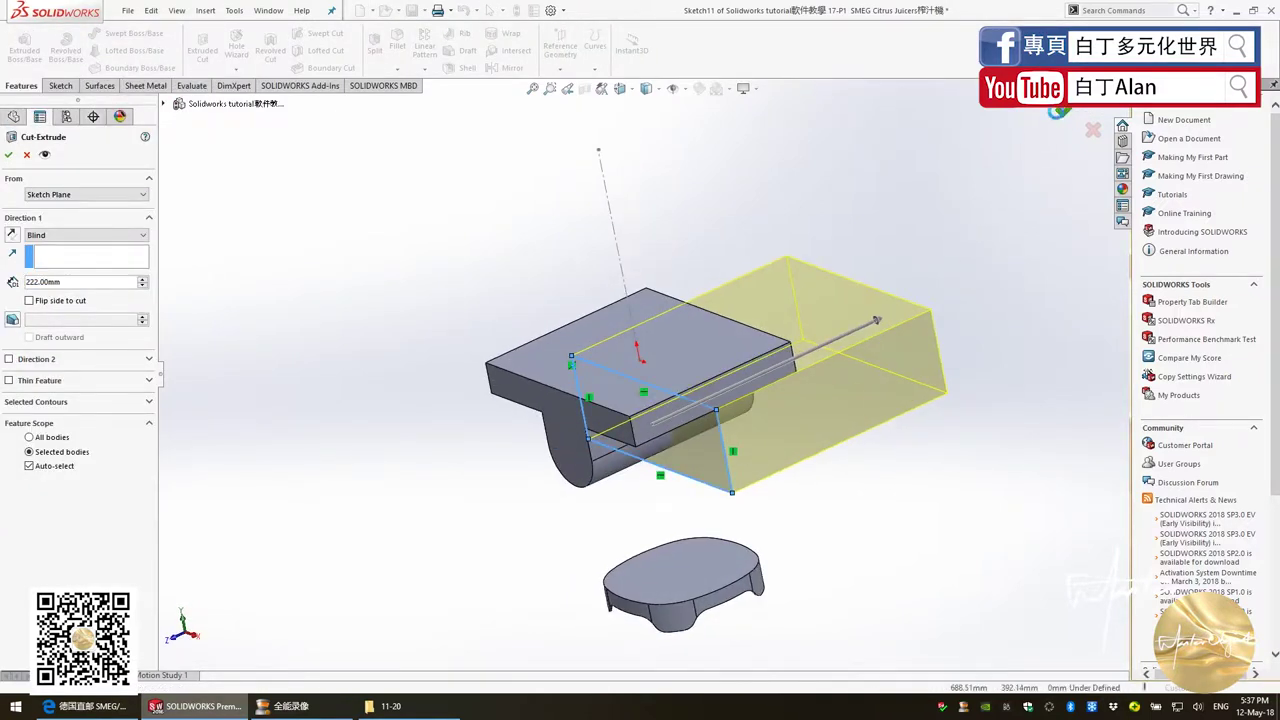
click(1064, 116)
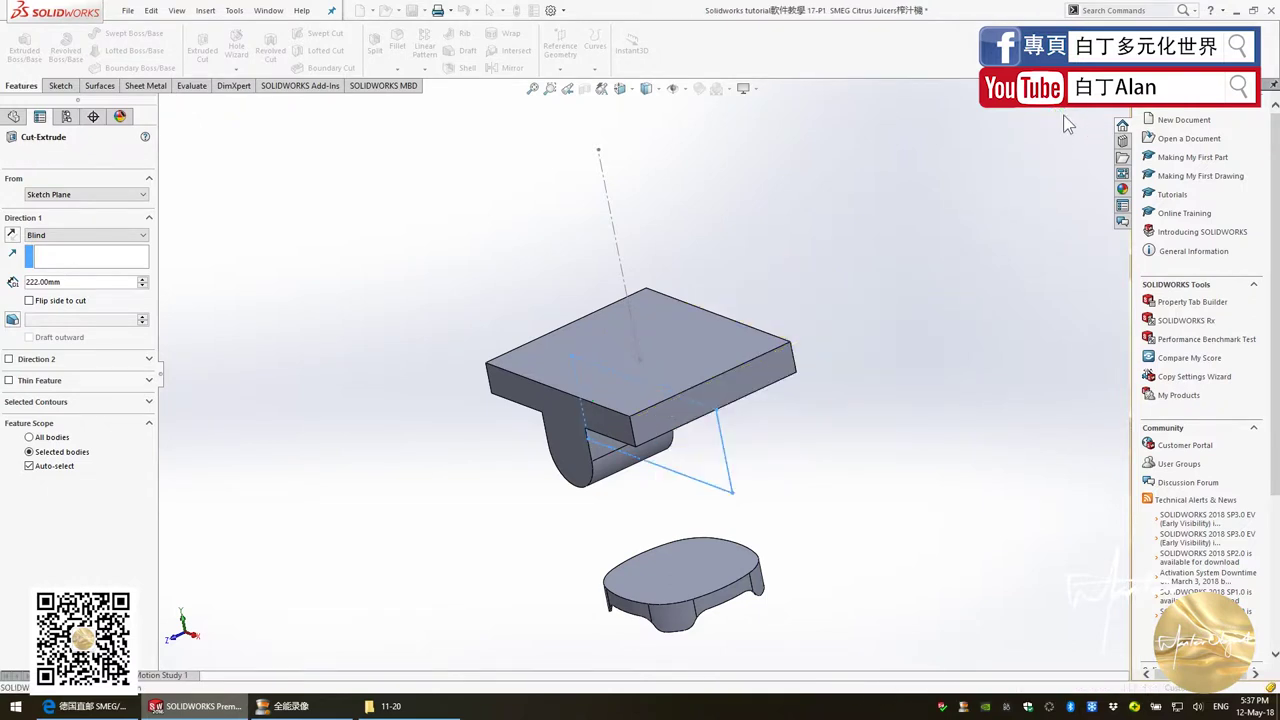
Show the hidden Loft1 housing body again
click(55, 222)
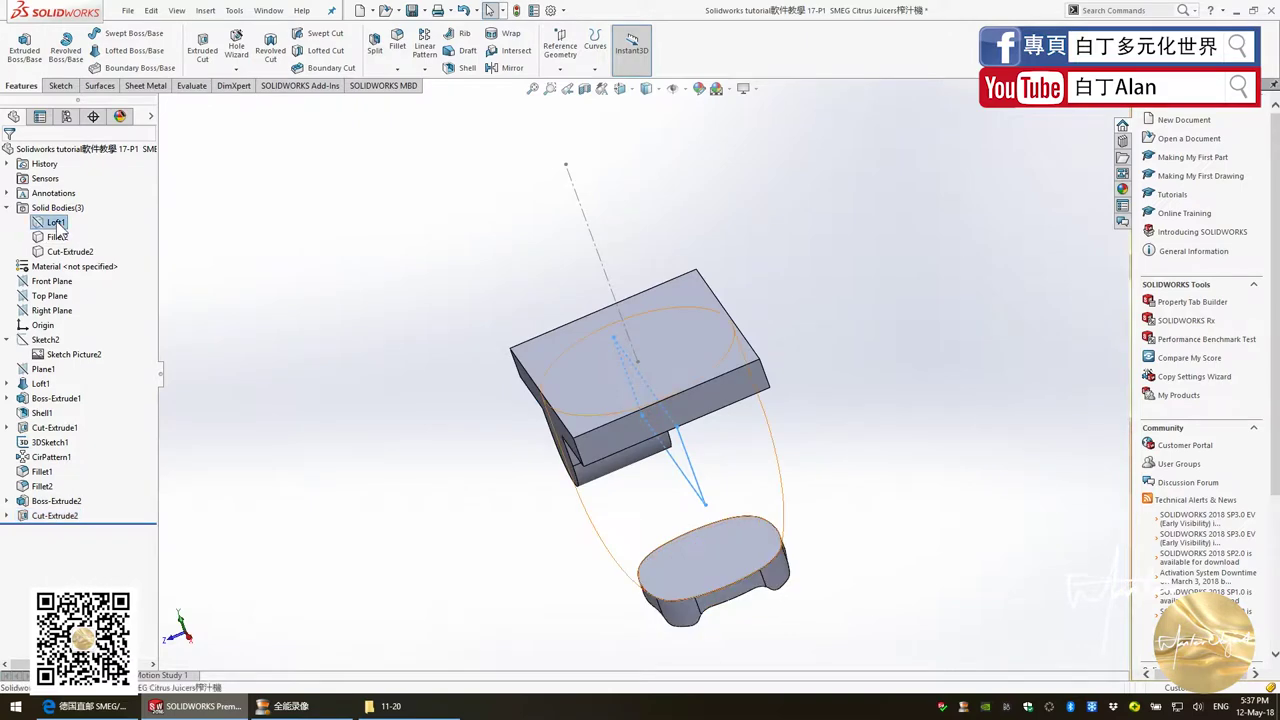
right_click(55, 222)
key(Escape)
click(356, 446)
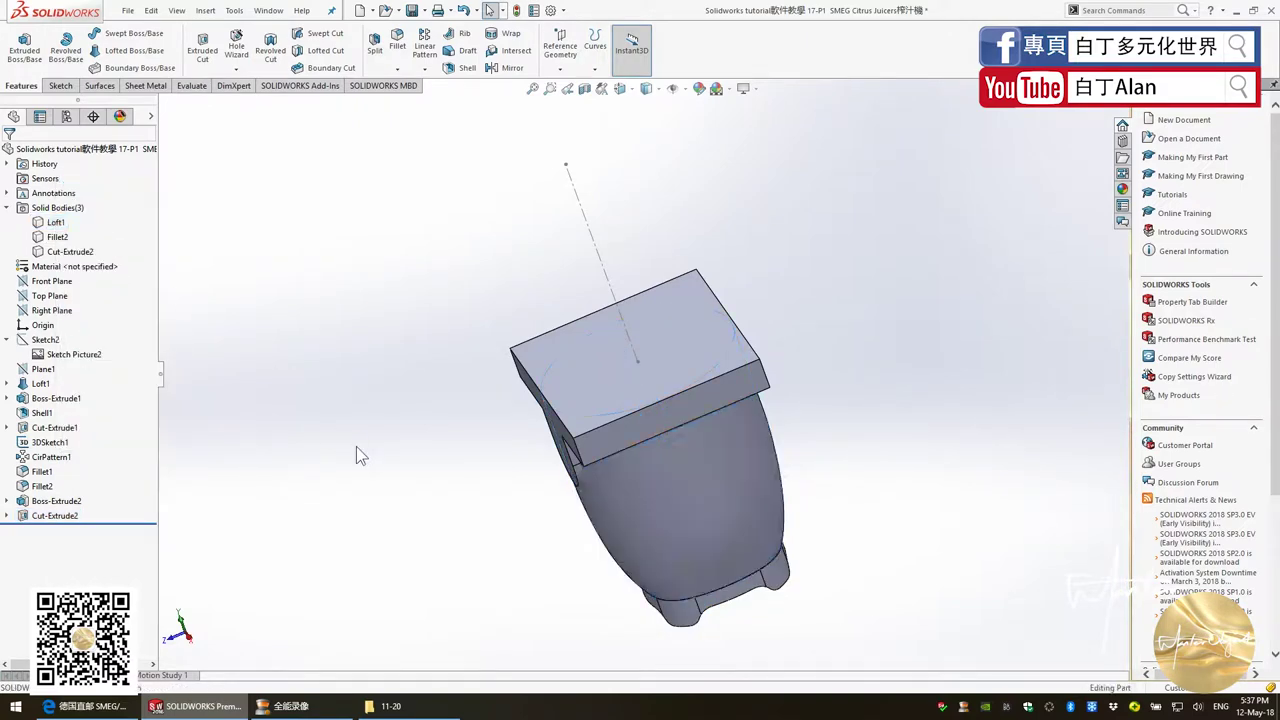
Drag the 17-P1 juicer part file from the 11-20 folder onto the desktop, then return to SOLIDWORKS
click(398, 706)
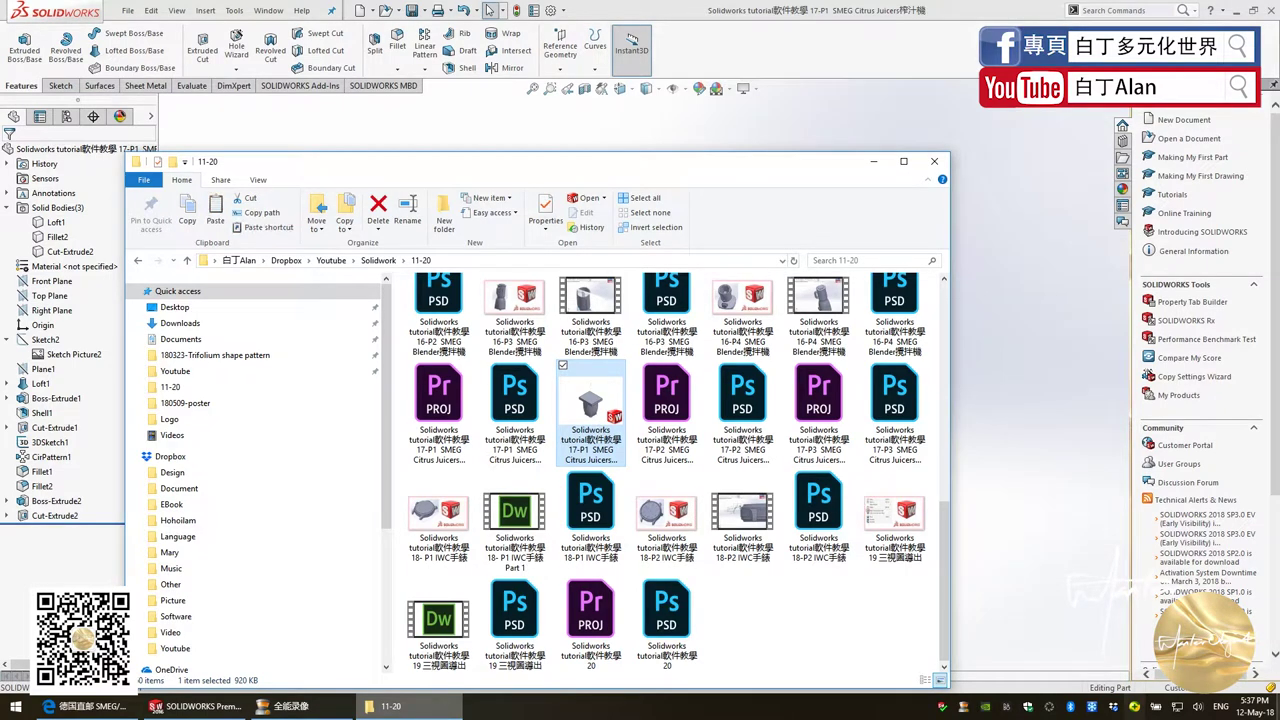
key(super+d)
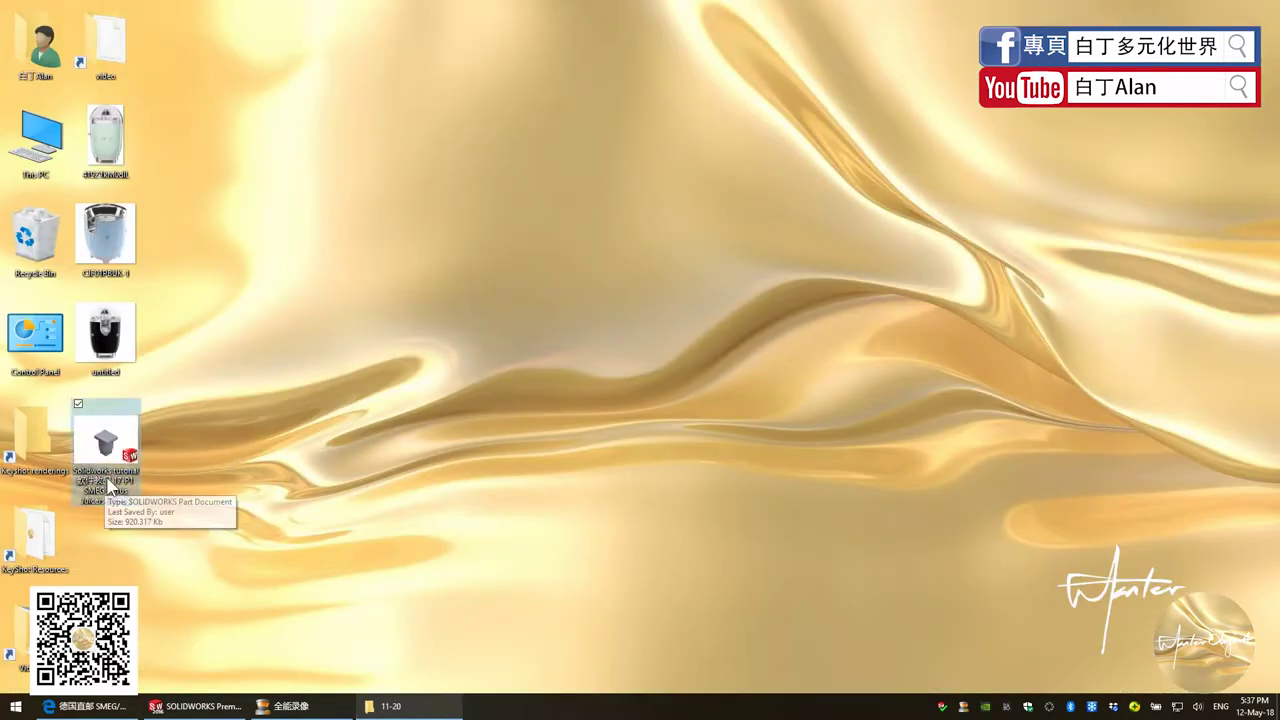
drag(221, 445, 115, 481)
click(200, 706)
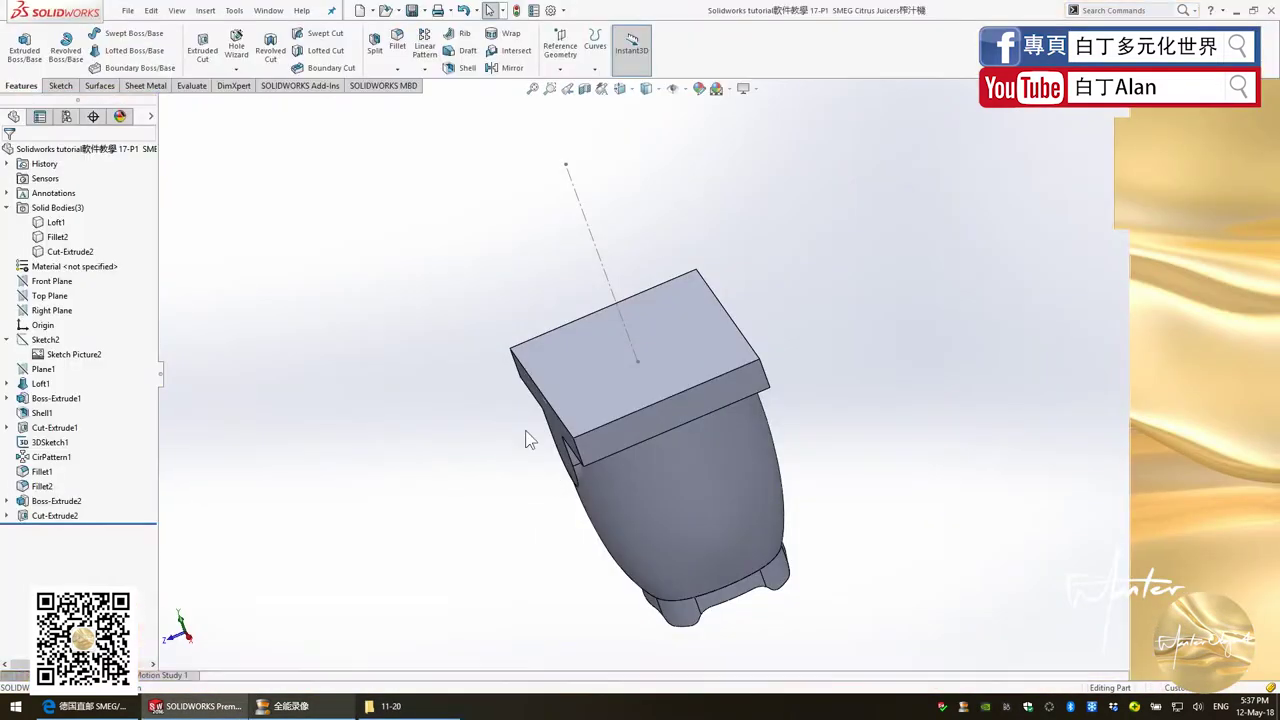
Combine with Subtract, removing the Cut-Extrude2 plate from the Loft1 body to notch the housing top
click(205, 11)
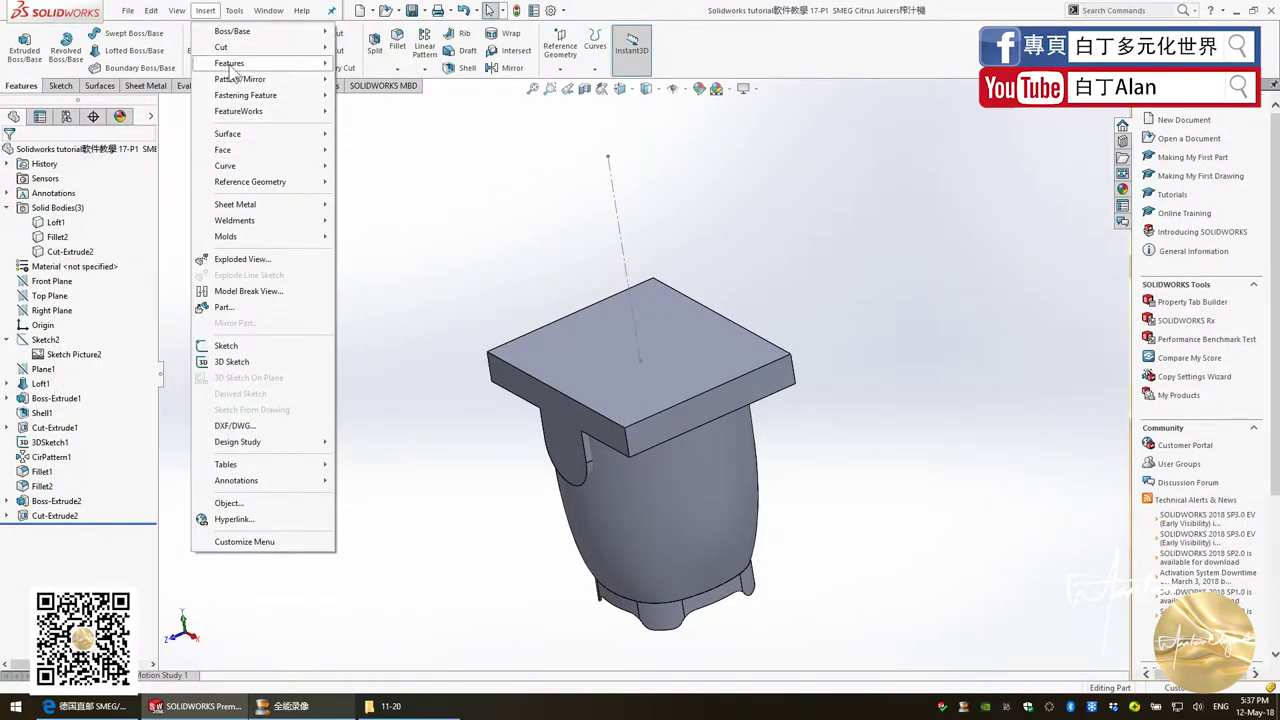
click(232, 13)
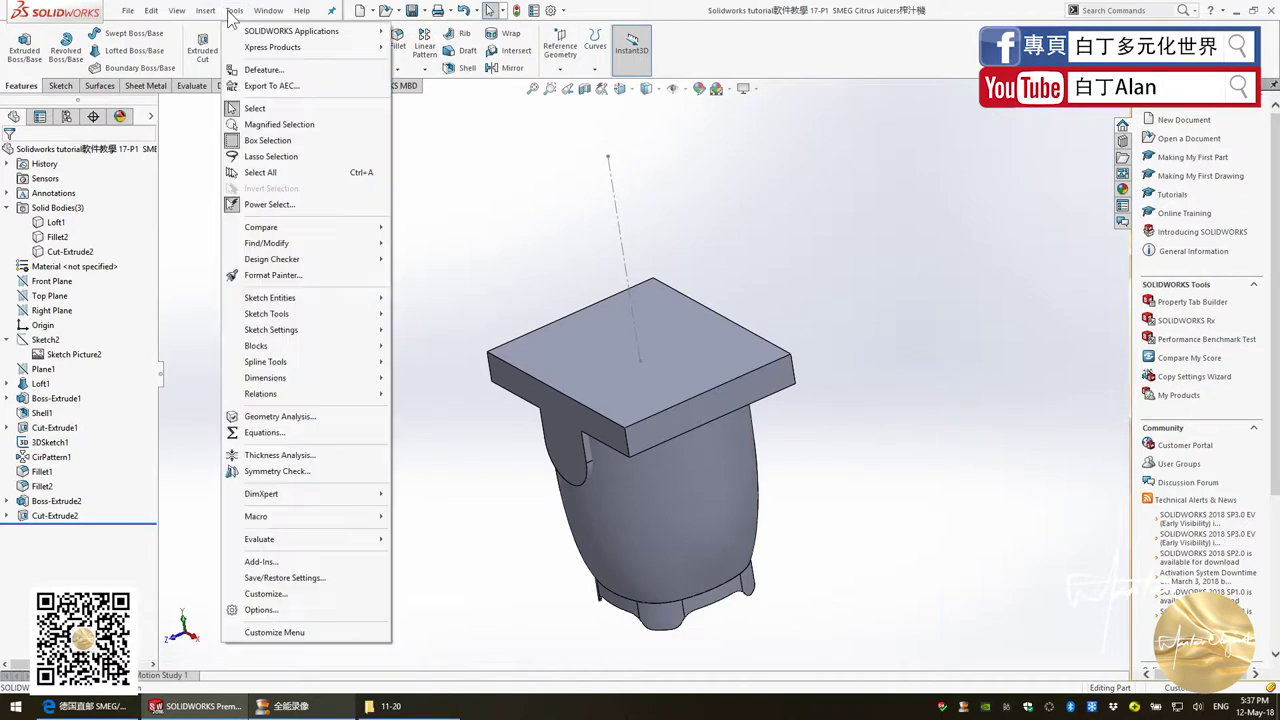
click(232, 11)
click(205, 11)
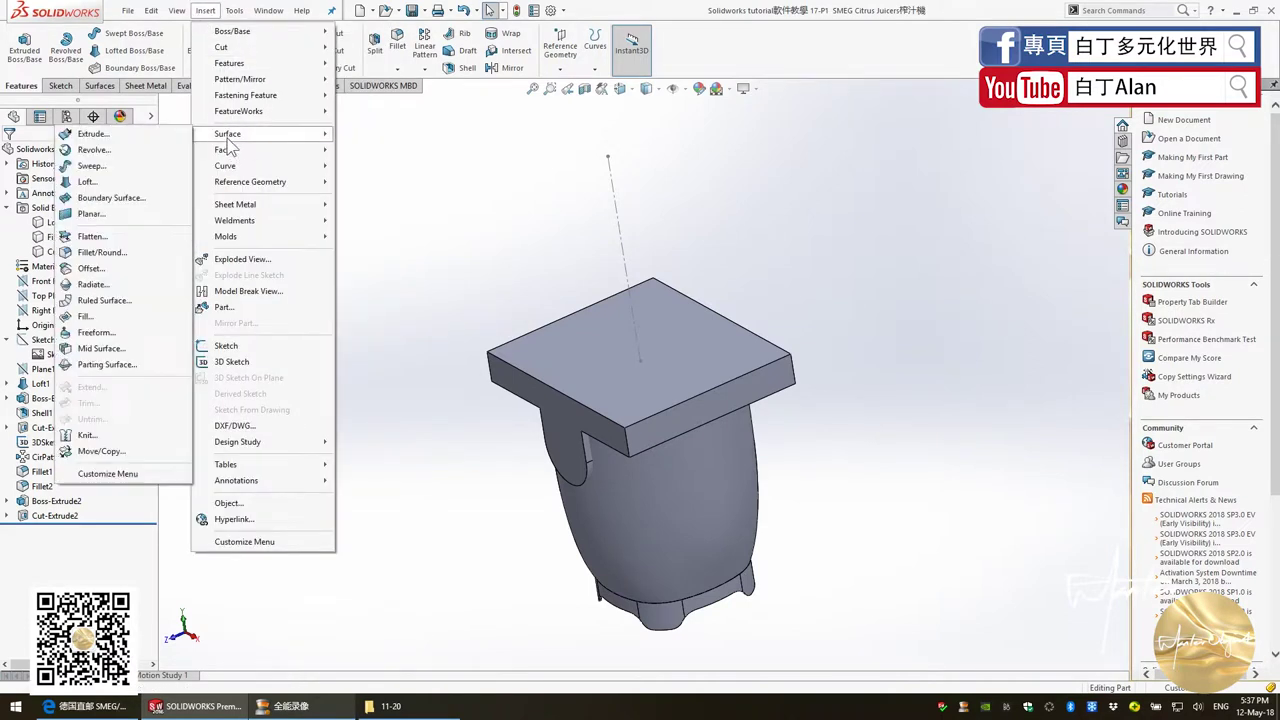
mouse_move(229, 63)
click(96, 355)
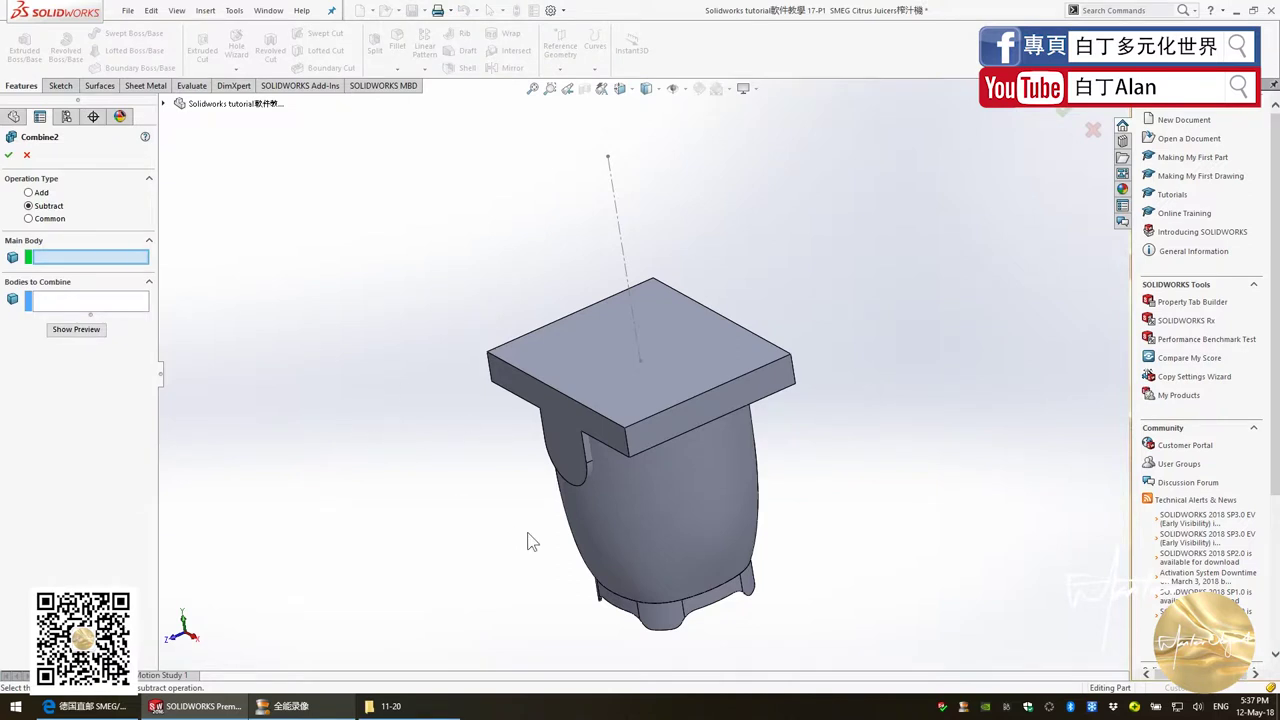
click(540, 462)
click(537, 374)
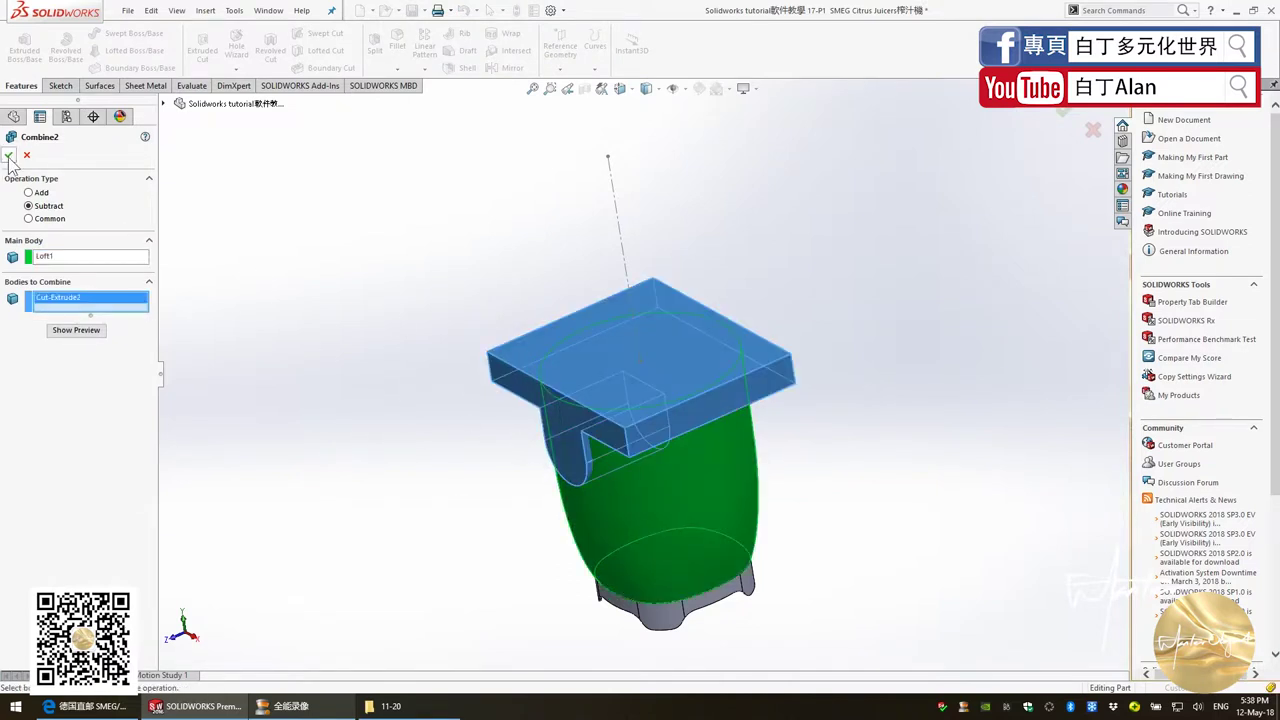
click(9, 157)
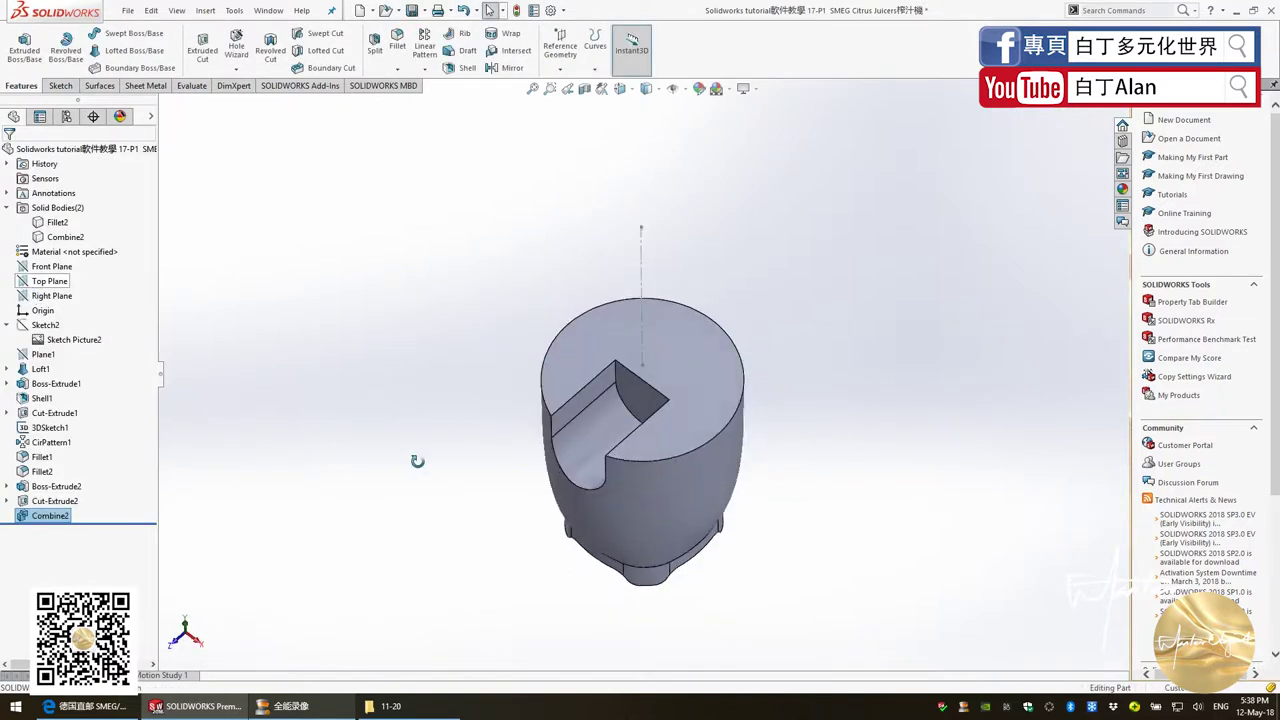
Fit the whole part in the view, then show the desktop
scroll(707, 427, up, 3)
scroll(707, 427, up, 1)
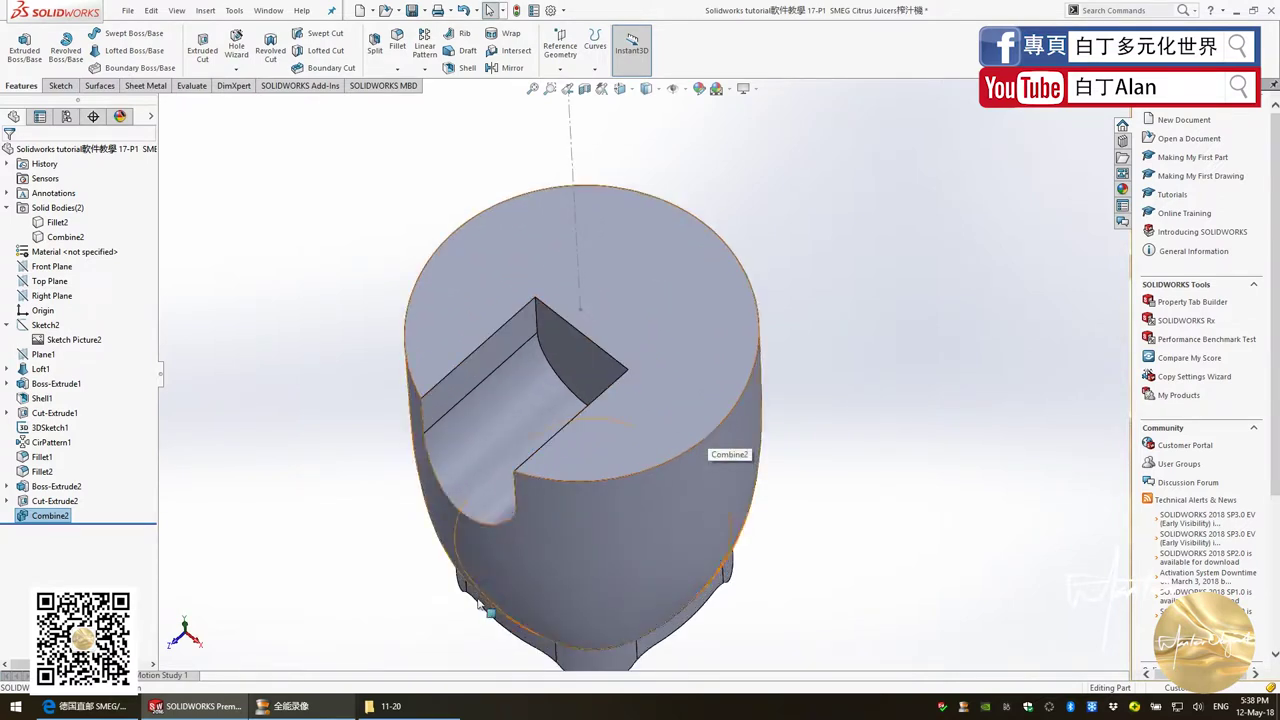
key(ctrl+7)
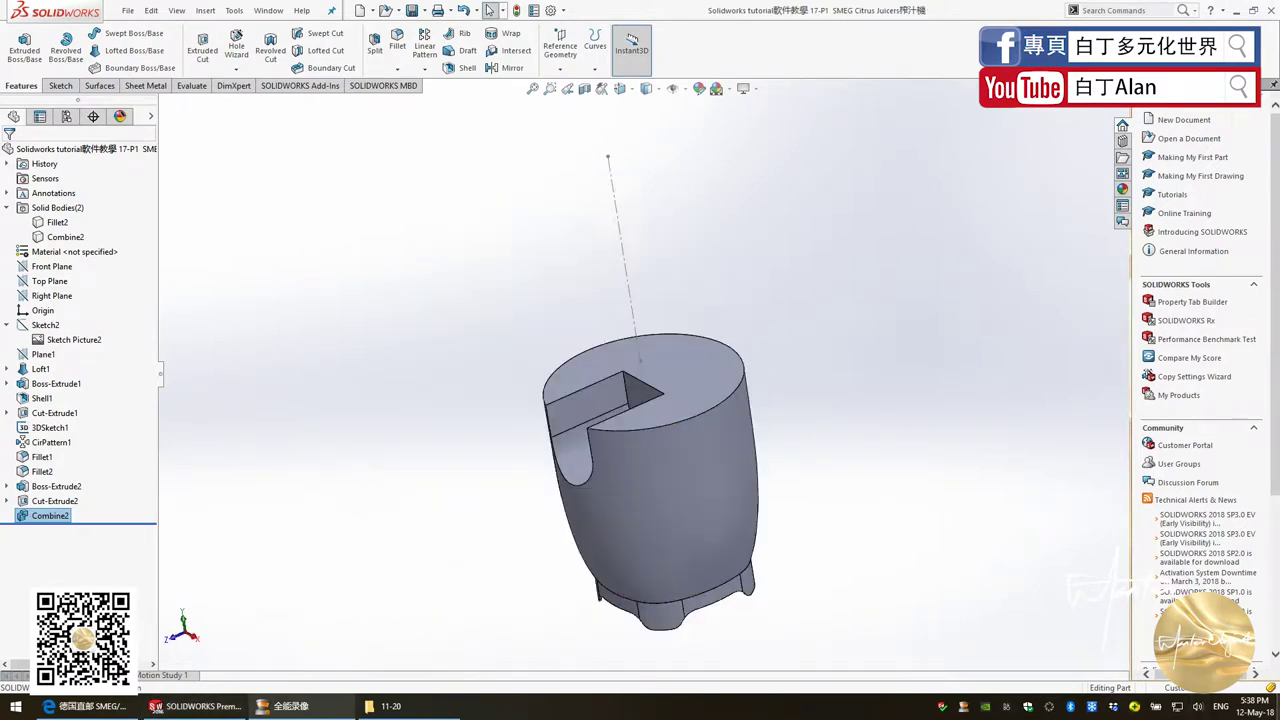
click(1277, 708)
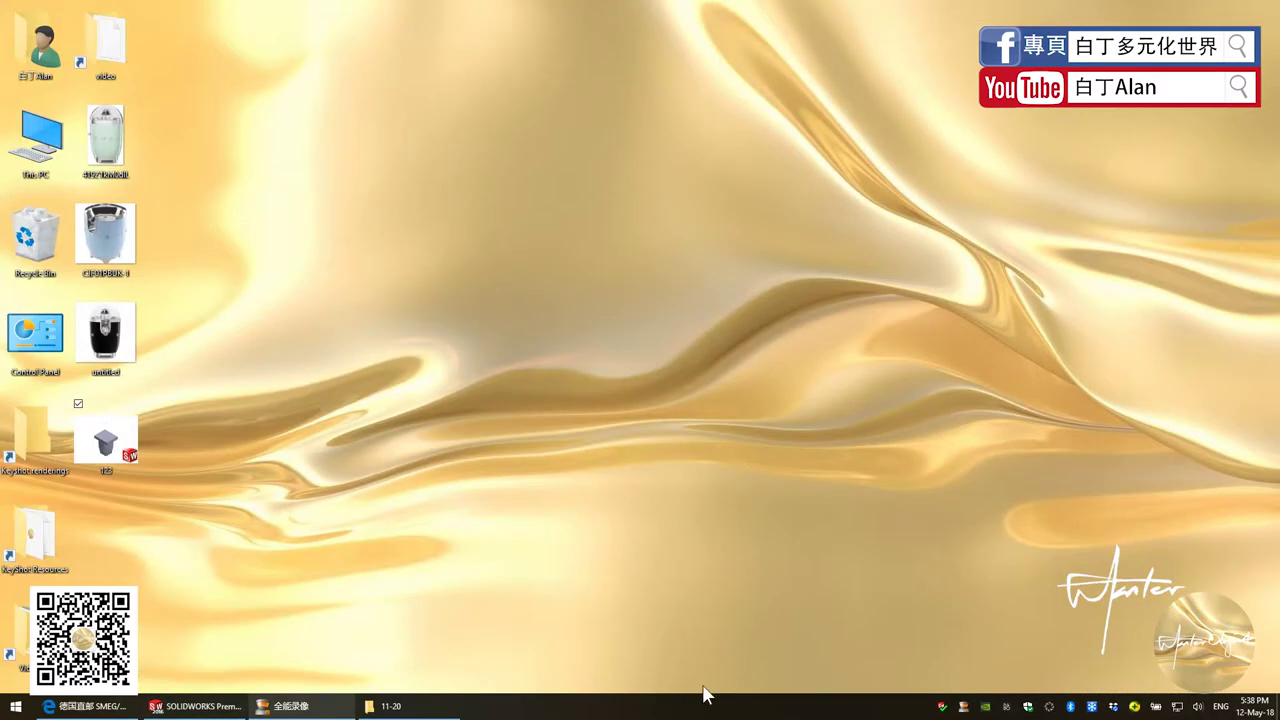
Open part 123 and Combine Cut-Extrude2 with Loft1 using Common, keeping only their overlap
double_click(134, 415)
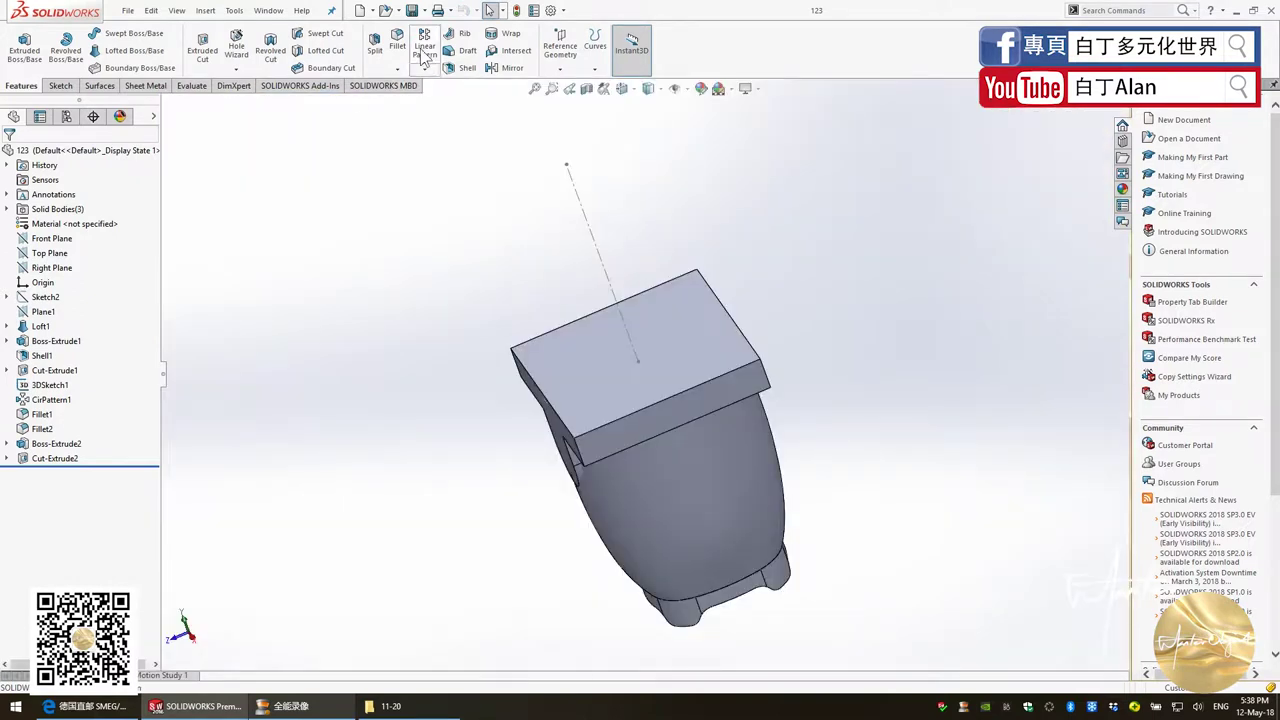
click(205, 10)
mouse_move(250, 182)
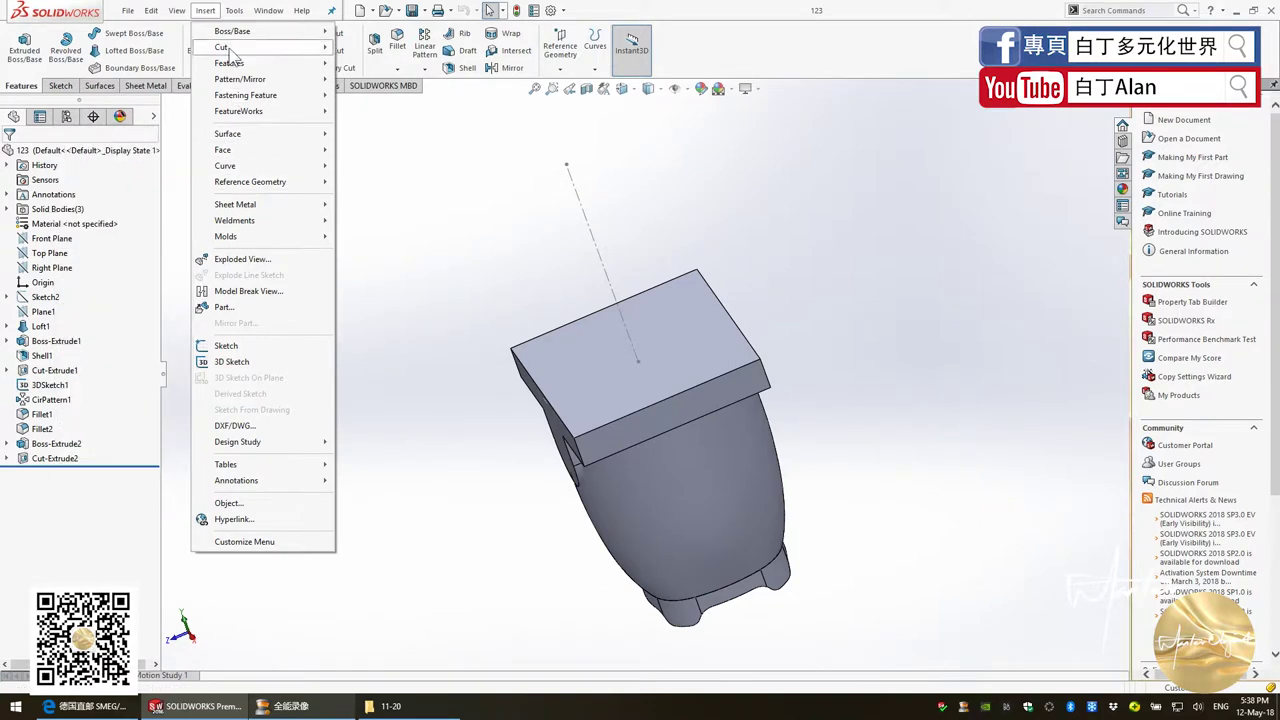
mouse_move(229, 63)
click(95, 355)
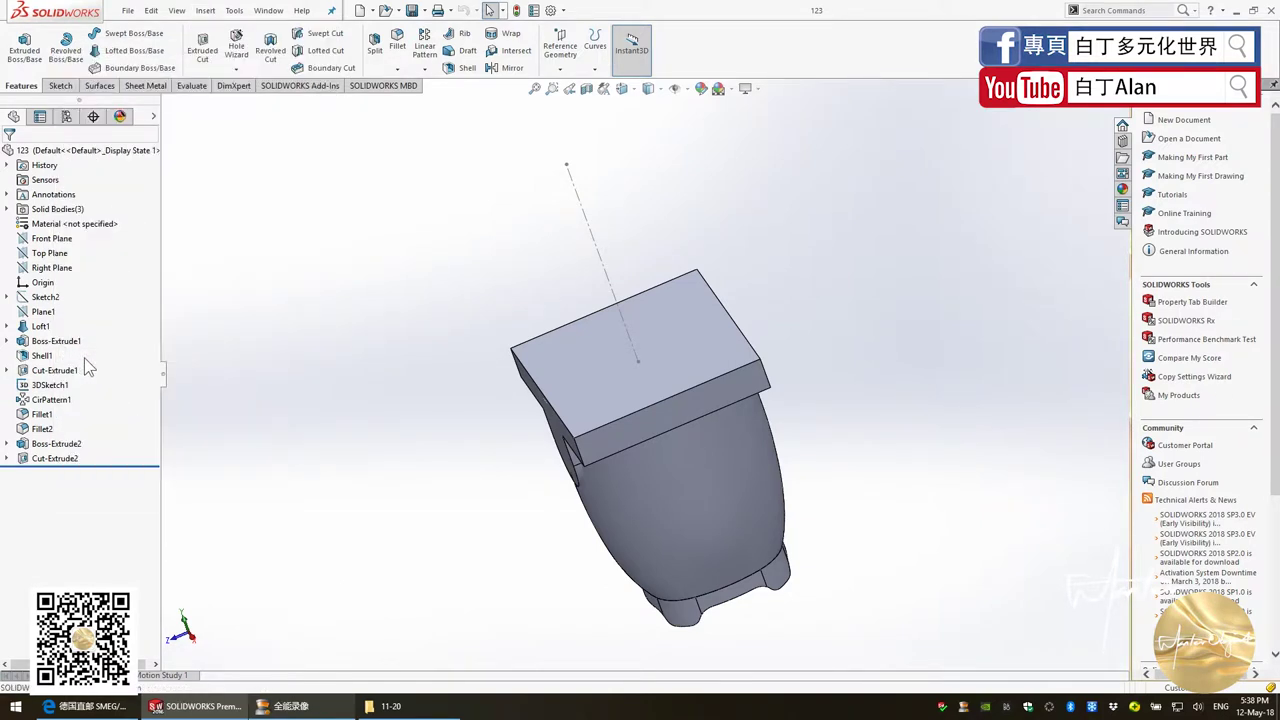
click(29, 218)
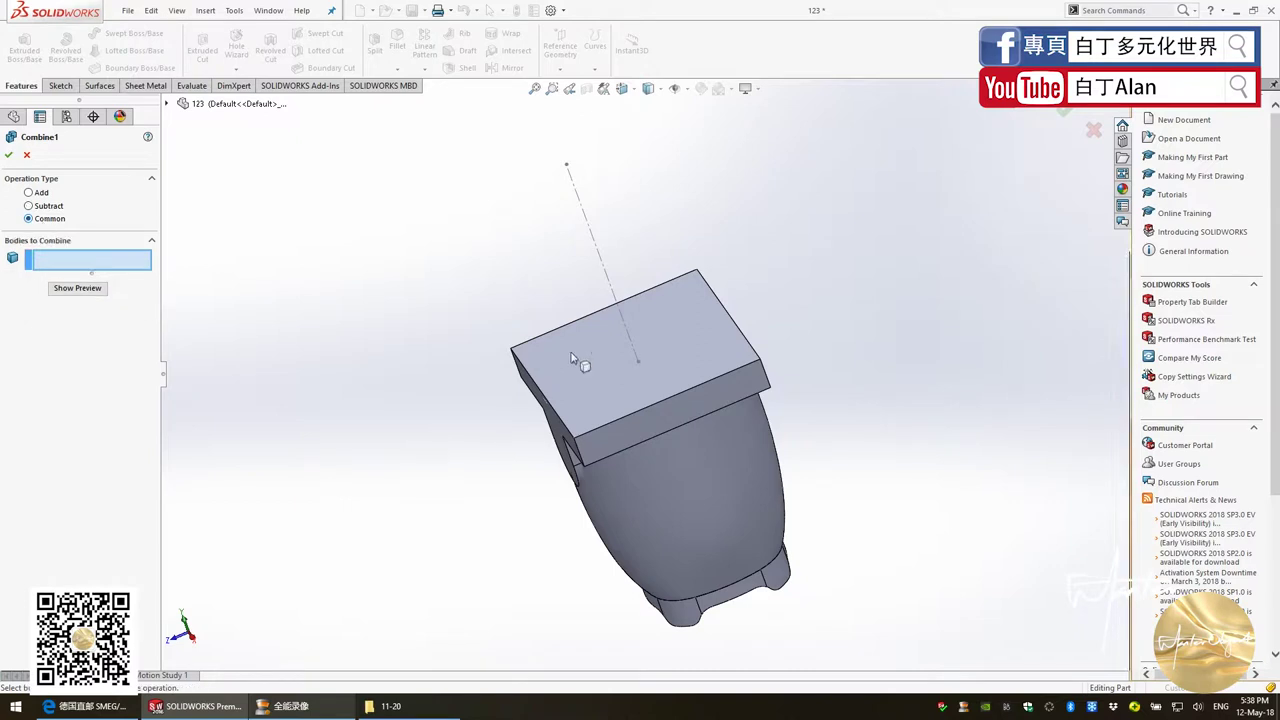
click(582, 366)
click(676, 515)
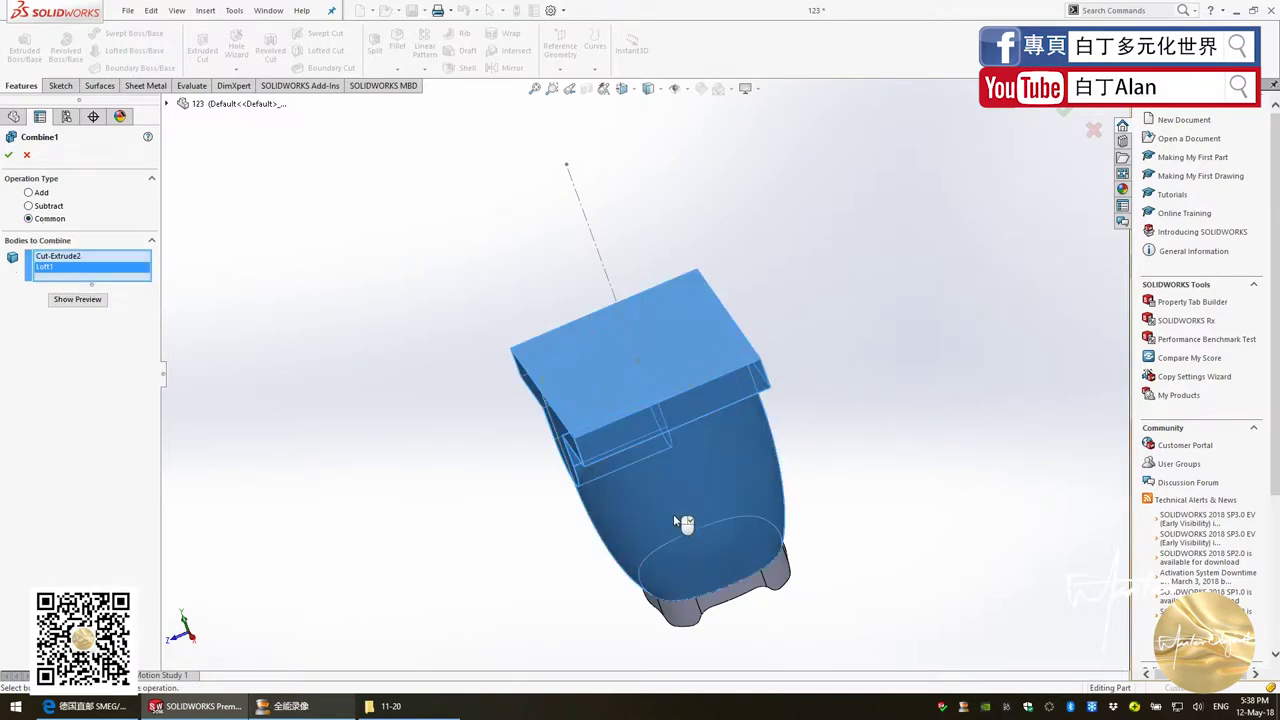
key(ctrl+7)
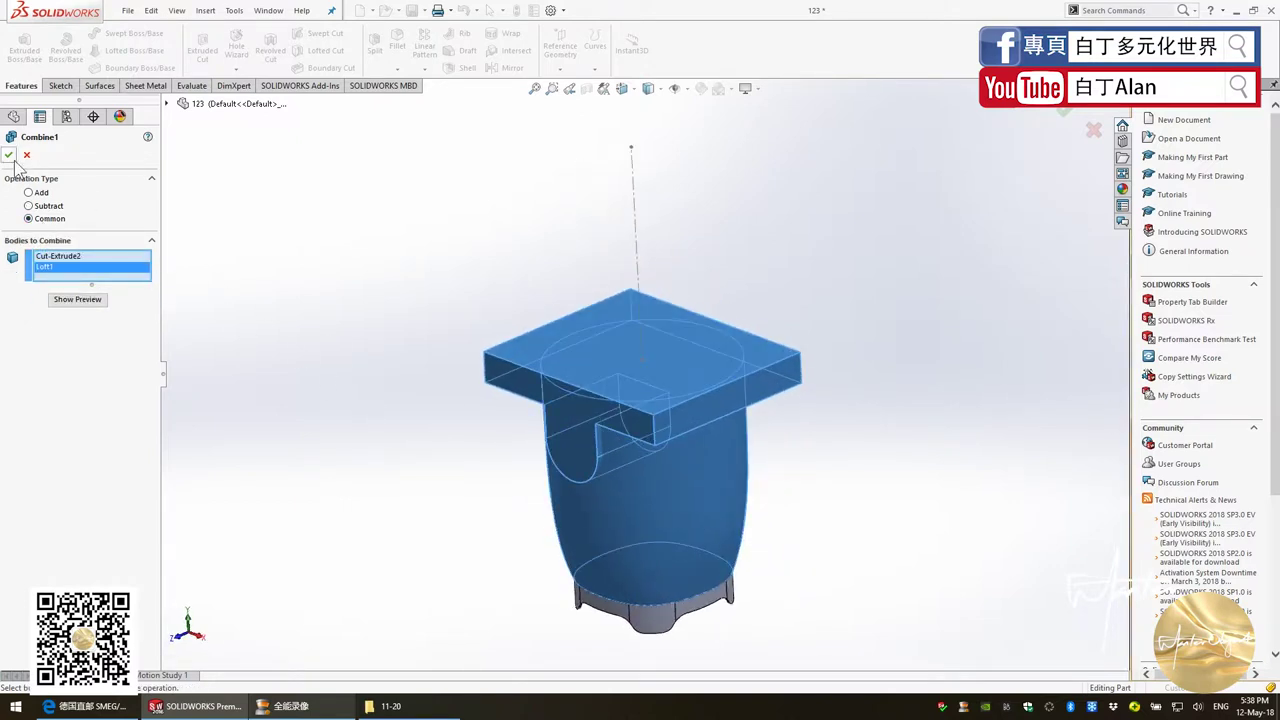
click(12, 156)
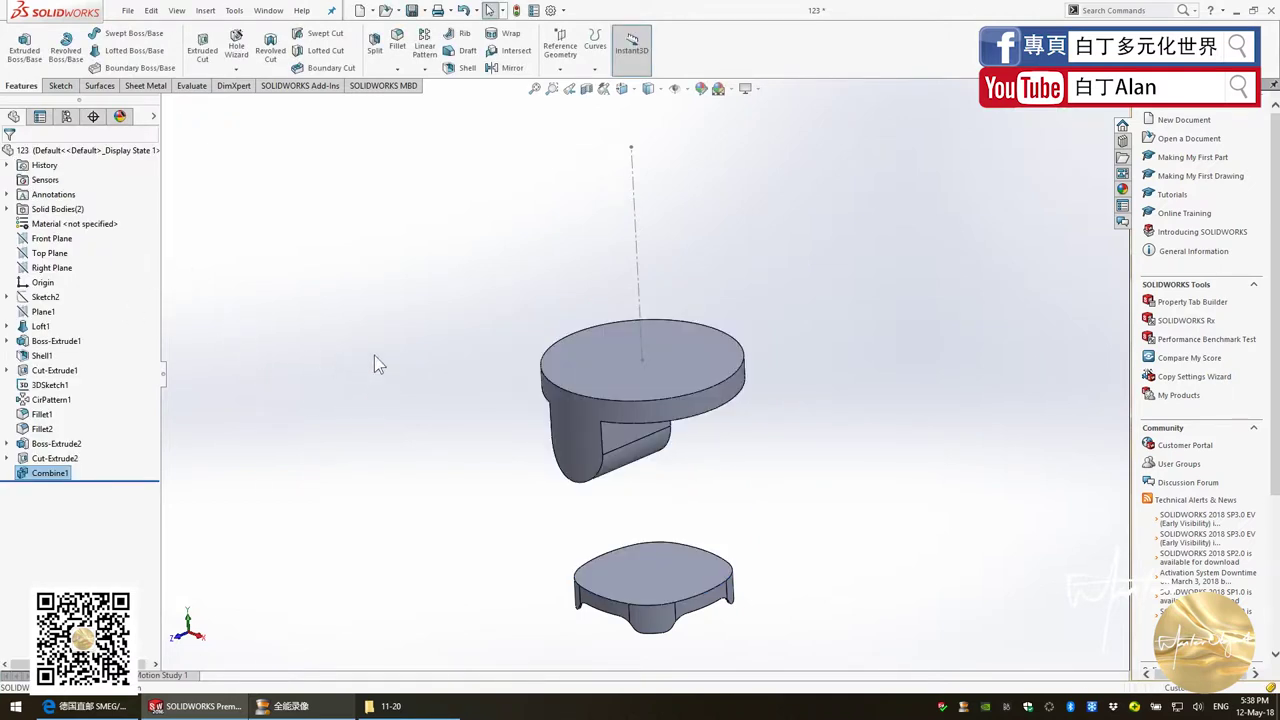
Delete the Fillet2 base body from part 123, leaving only the lipped disc
click(7, 209)
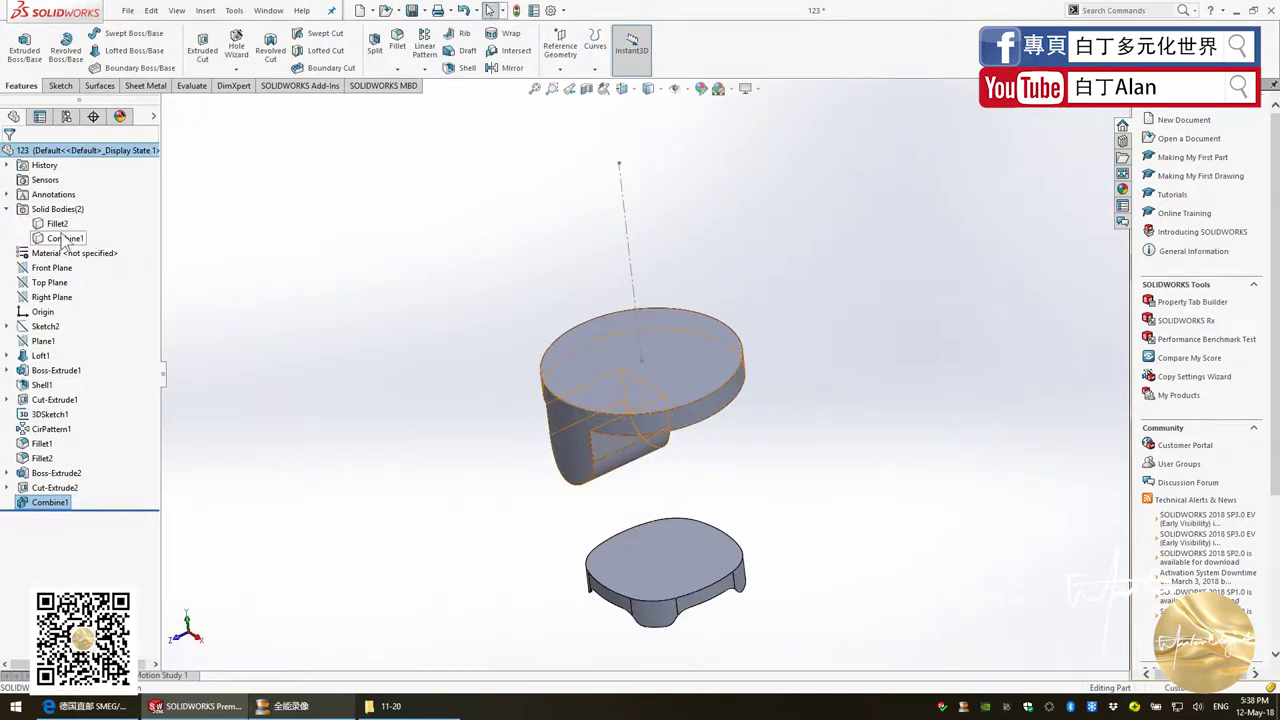
click(57, 223)
key(Delete)
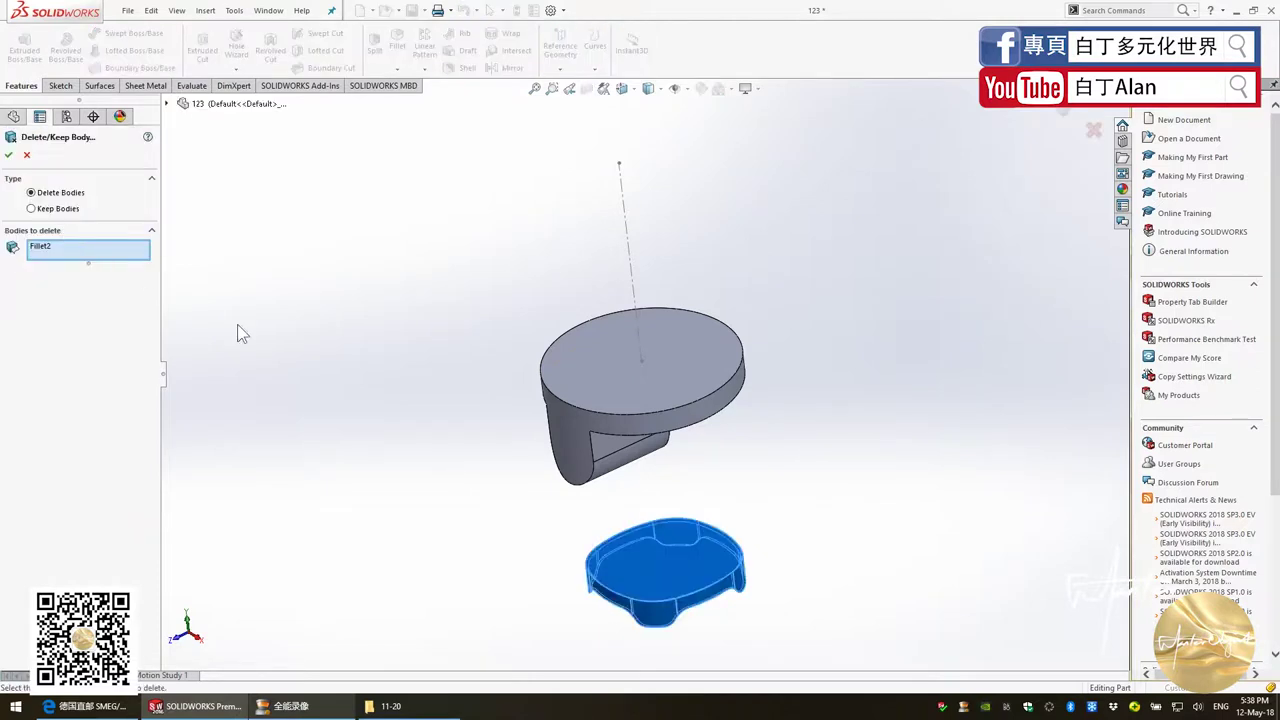
click(9, 158)
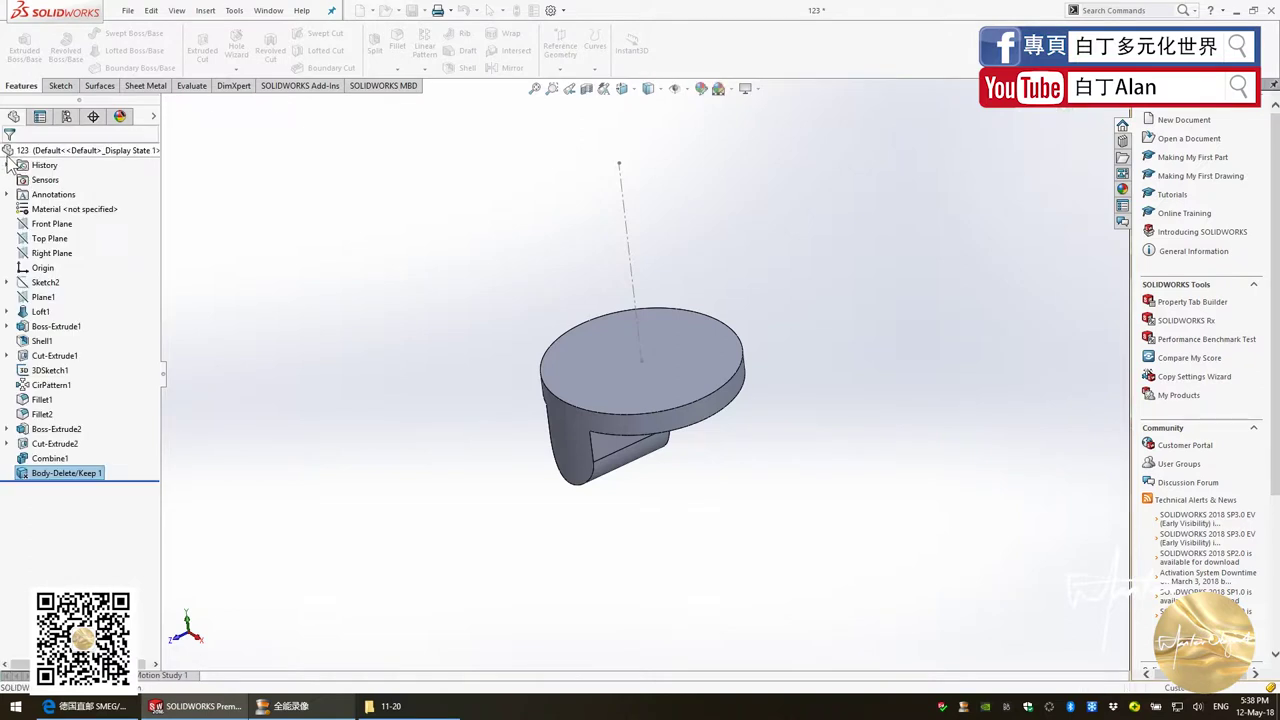
mouse_move(554, 428)
middle_down()
mouse_move(548, 362)
mouse_move(550, 392)
middle_up()
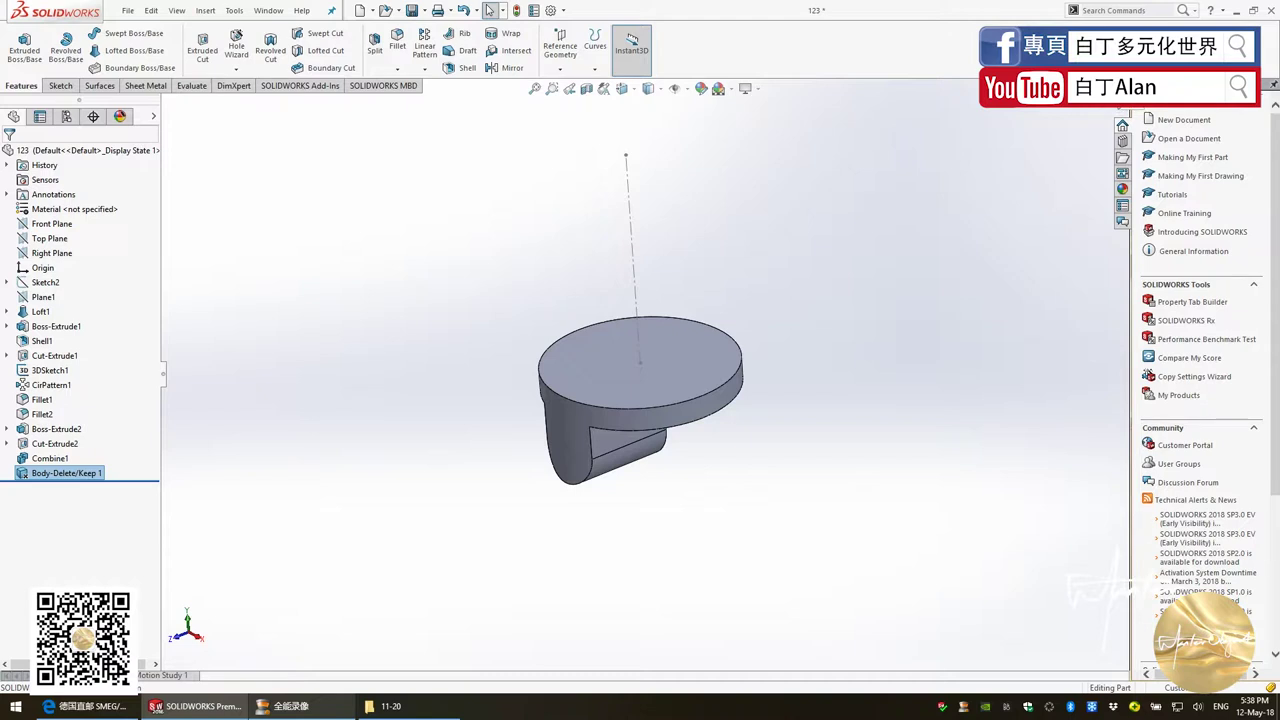
middle_drag(671, 313, 672, 345)
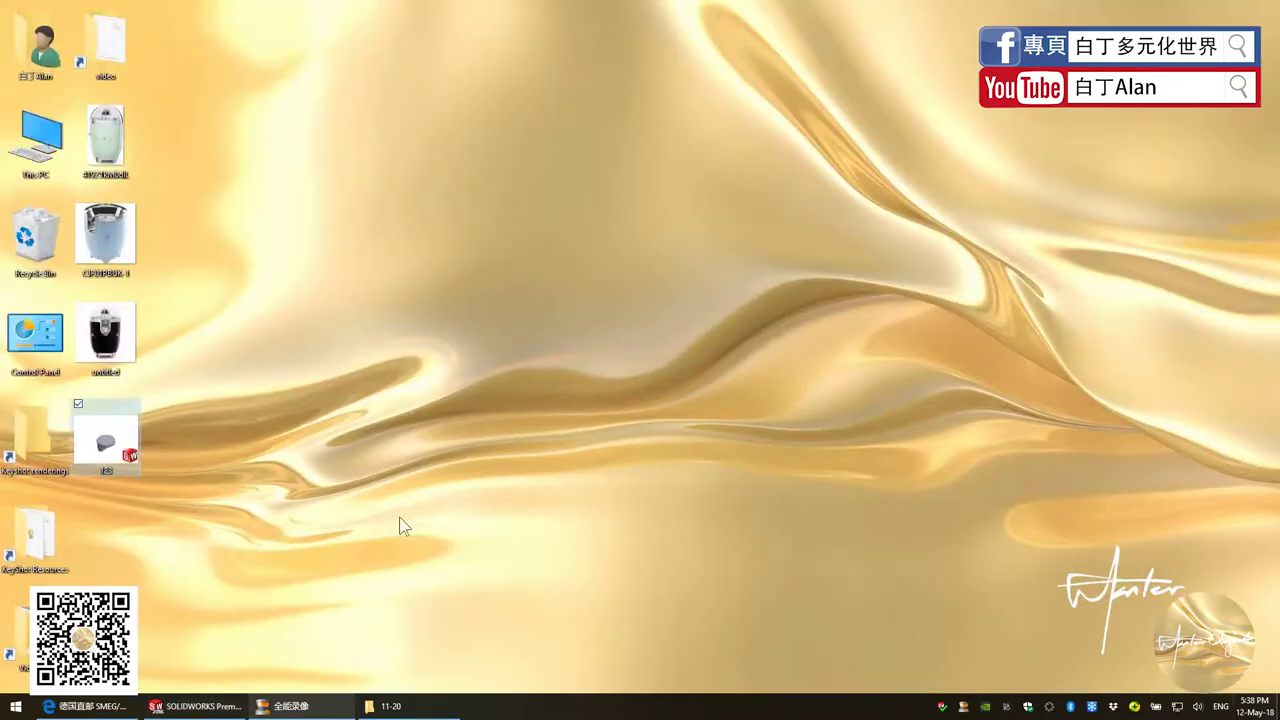
Insert part 123 into the juicer part as a derived body placed at the notched top
mouse_move(105, 440)
mouse_down()
mouse_move(270, 685)
mouse_move(470, 395)
mouse_up()
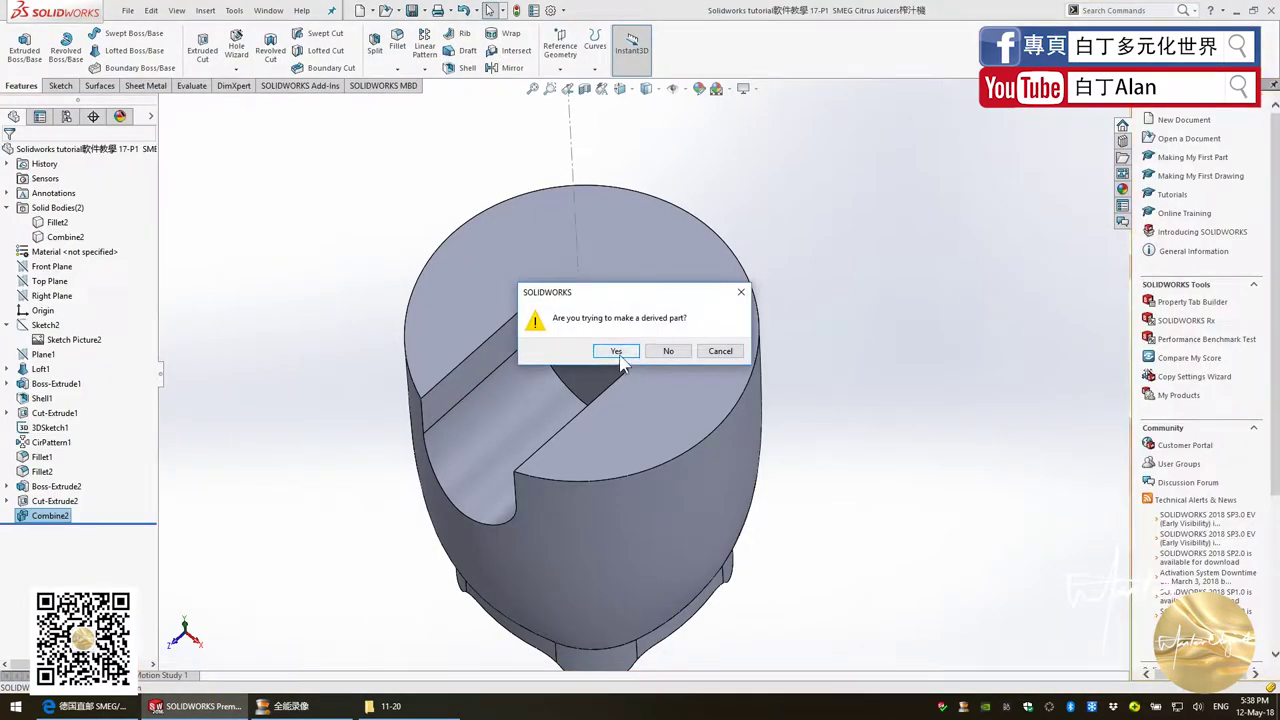
click(618, 357)
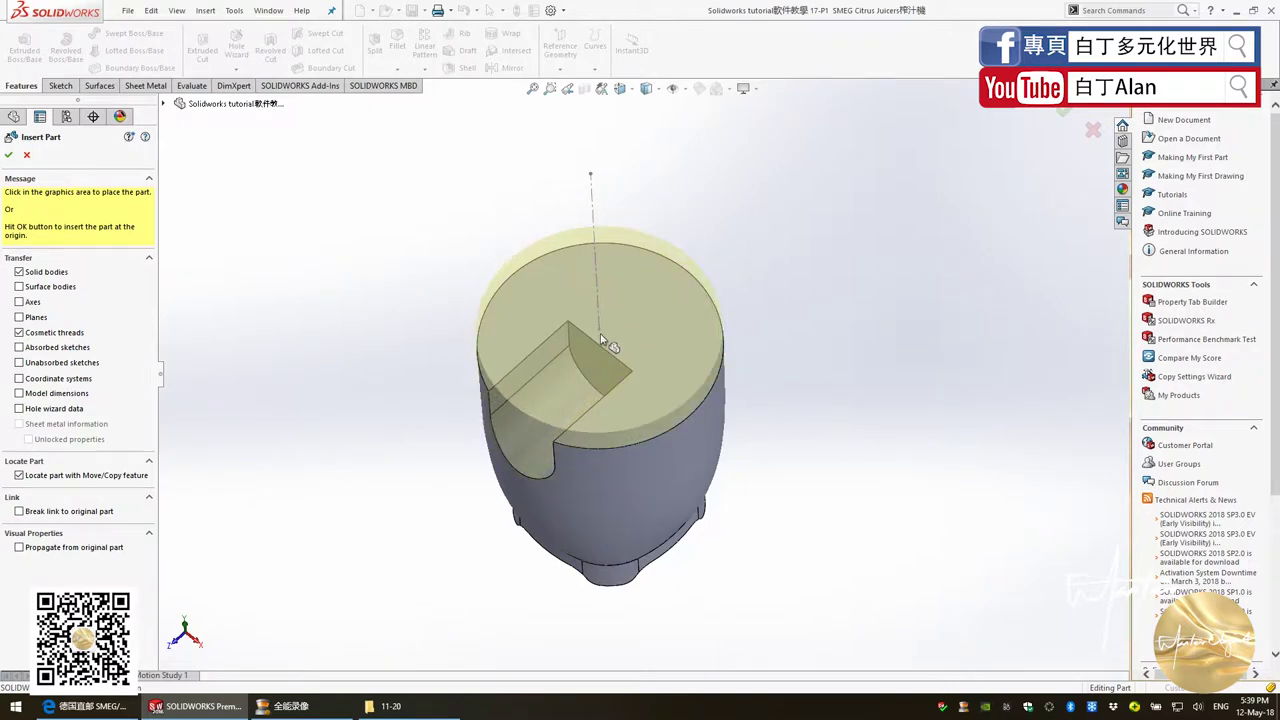
click(600, 332)
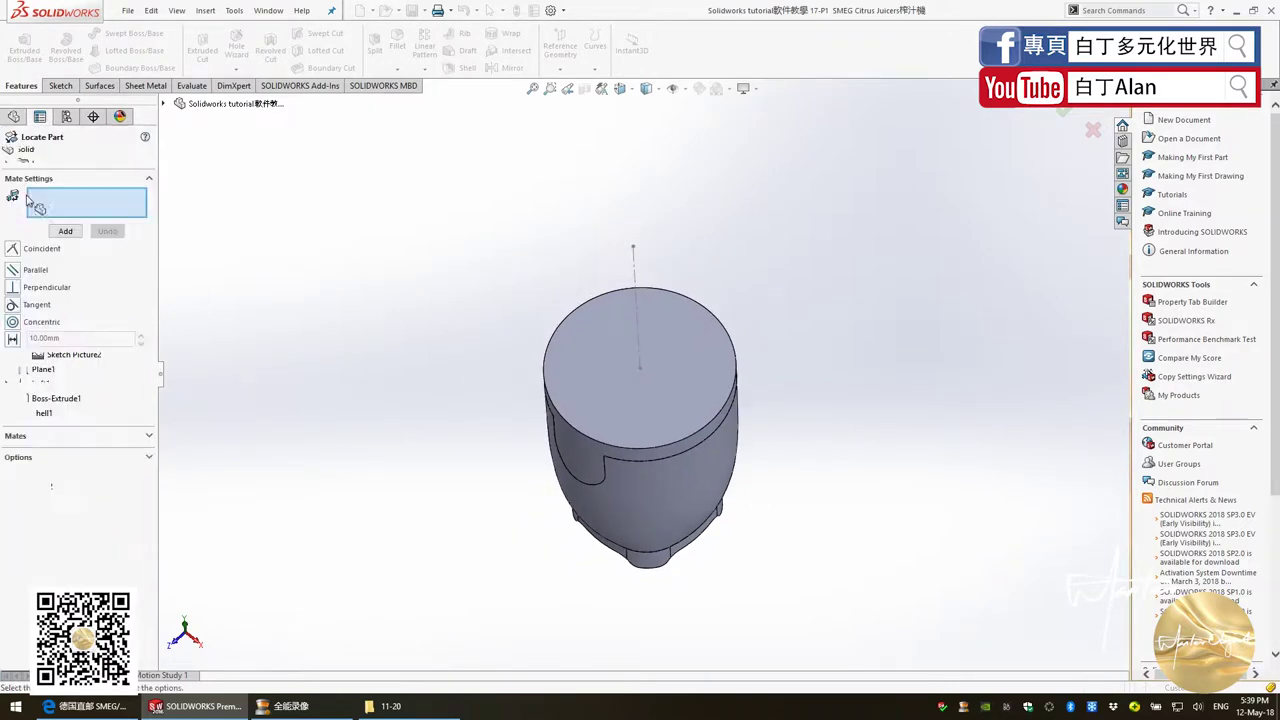
click(27, 156)
key(super+d)
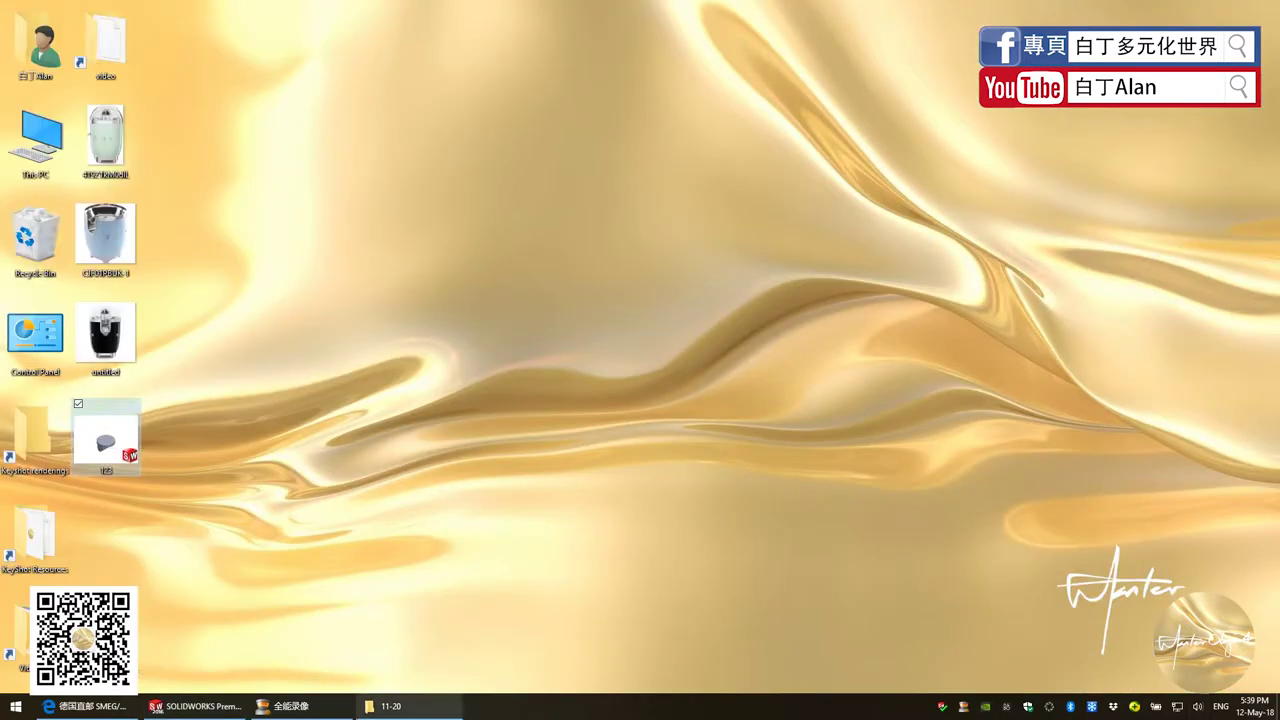
Save the juicer part under a new name and close it
click(181, 710)
click(128, 10)
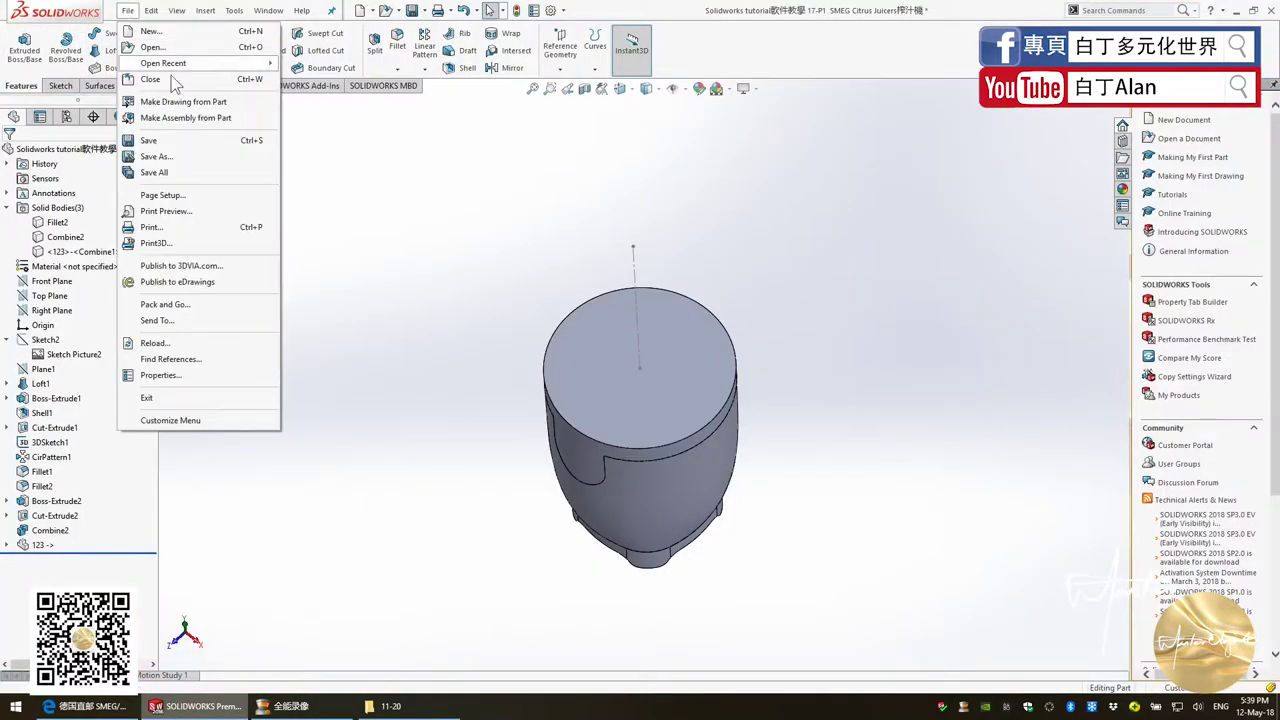
click(145, 157)
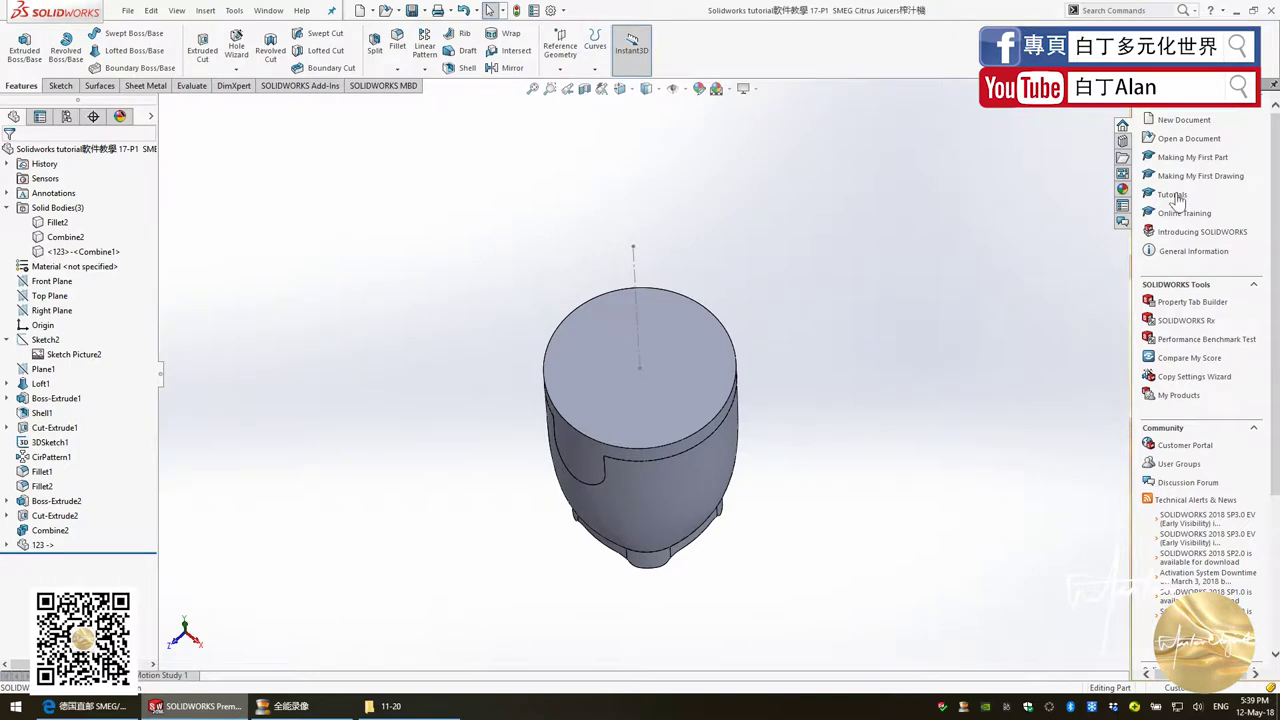
key(ctrl+w)
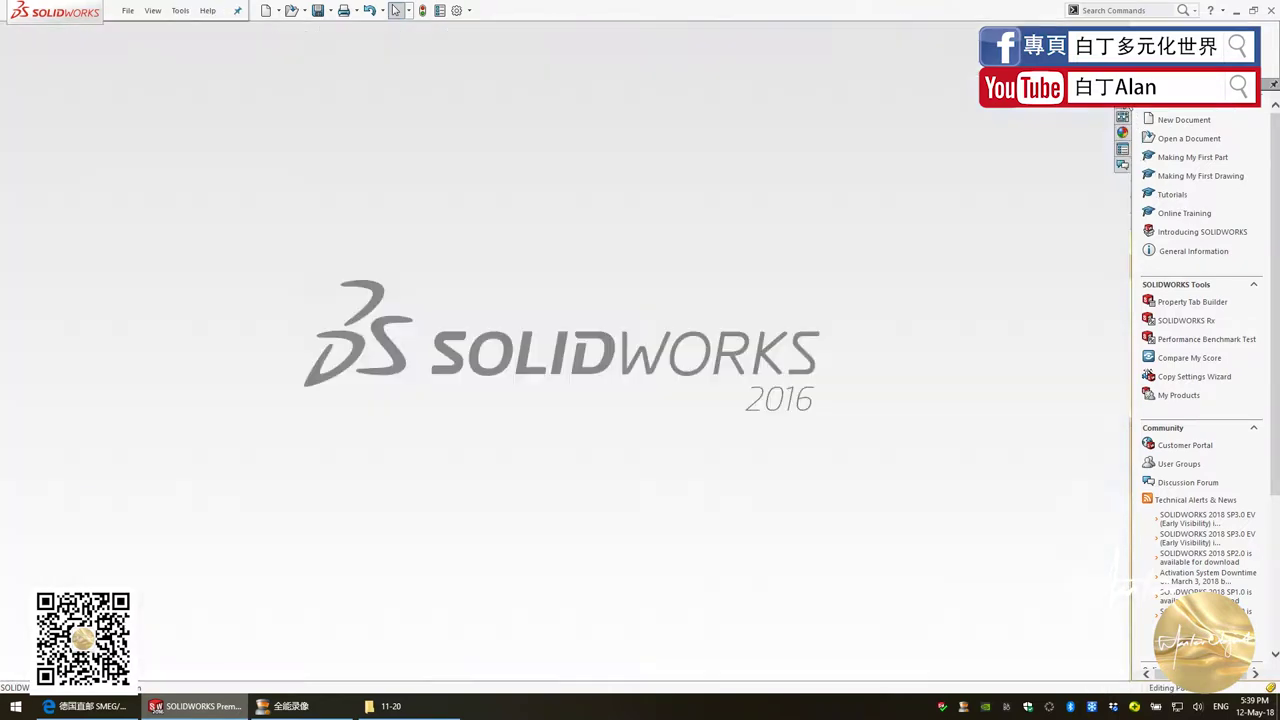
key(super+d)
Reopen the juicer part to check its three bodies, then view the SMEG product page
mouse_move(105, 440)
mouse_down()
mouse_move(55, 290)
mouse_move(600, 425)
mouse_up()
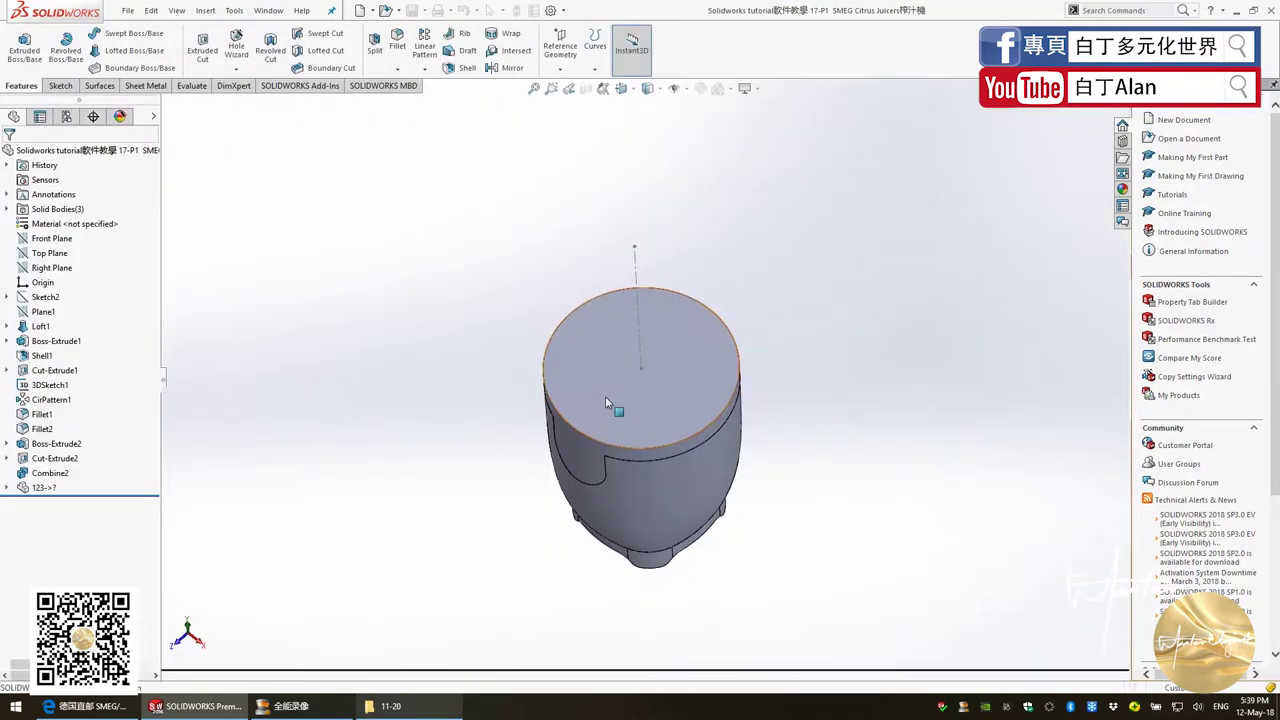
middle_drag(605, 396, 633, 506)
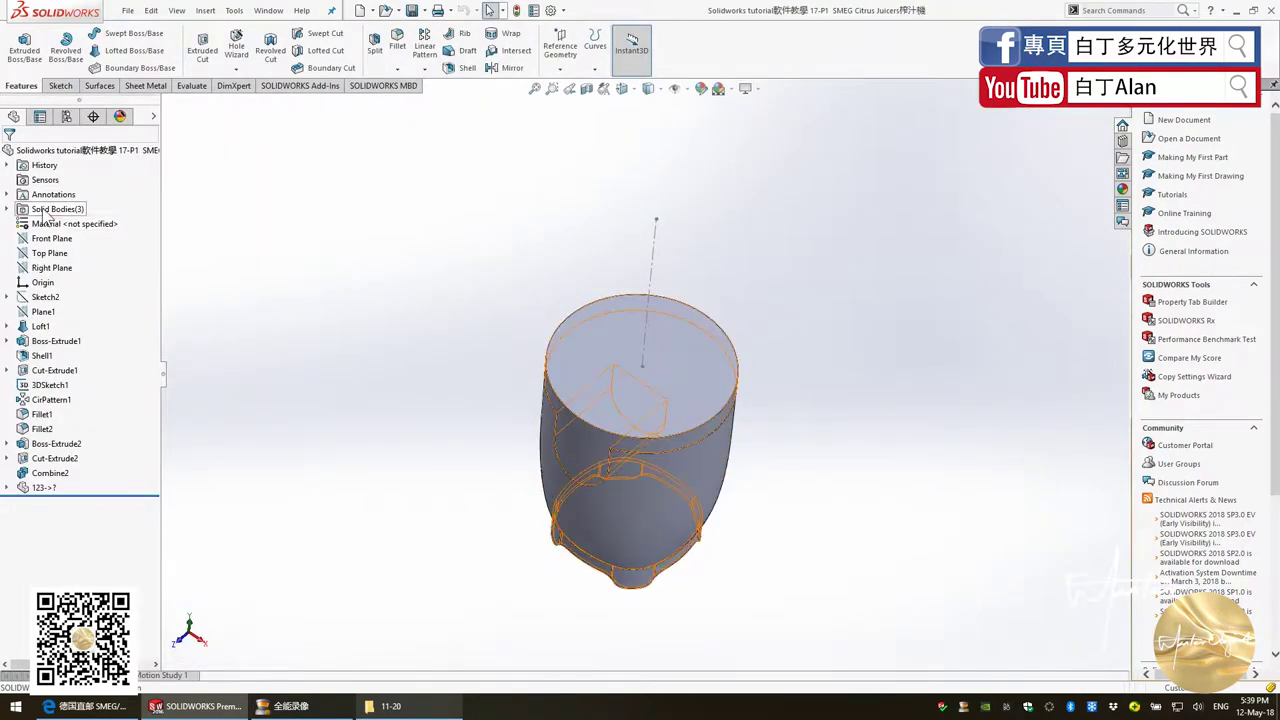
click(90, 706)
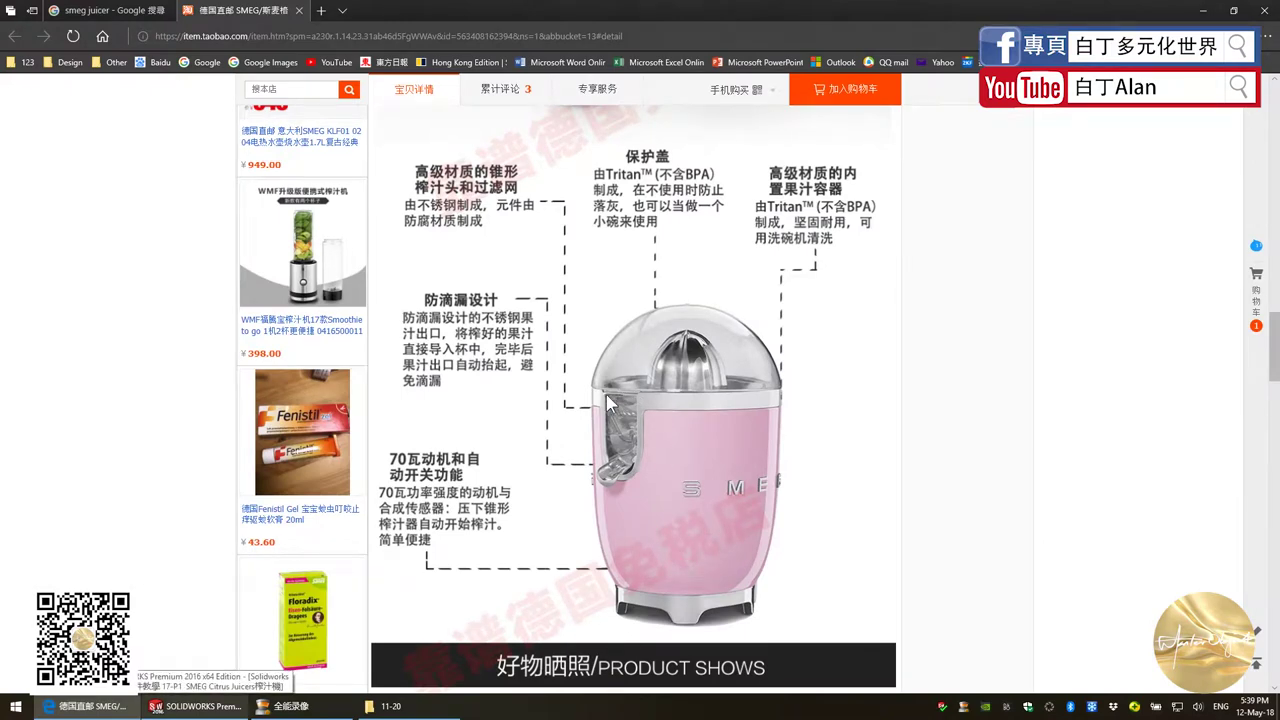
Hide and reshow all solid bodies, then isolate the <123>-<Combine1> body
click(195, 706)
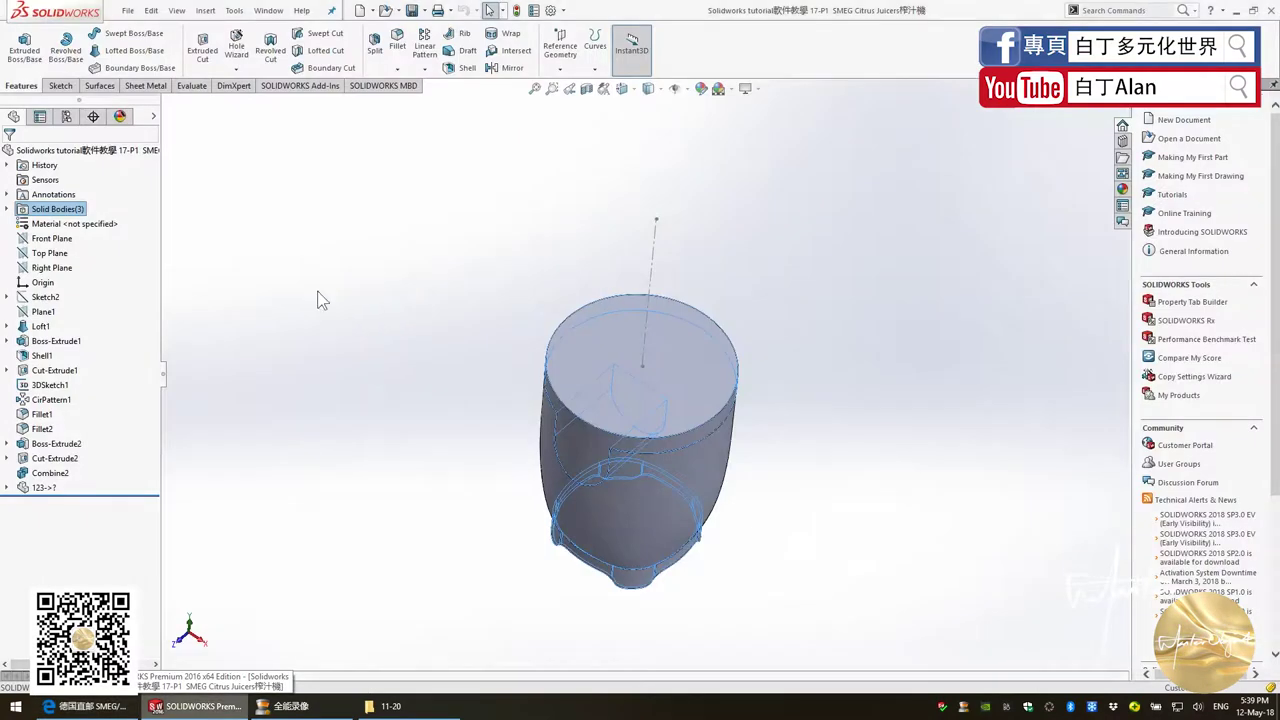
right_click(68, 209)
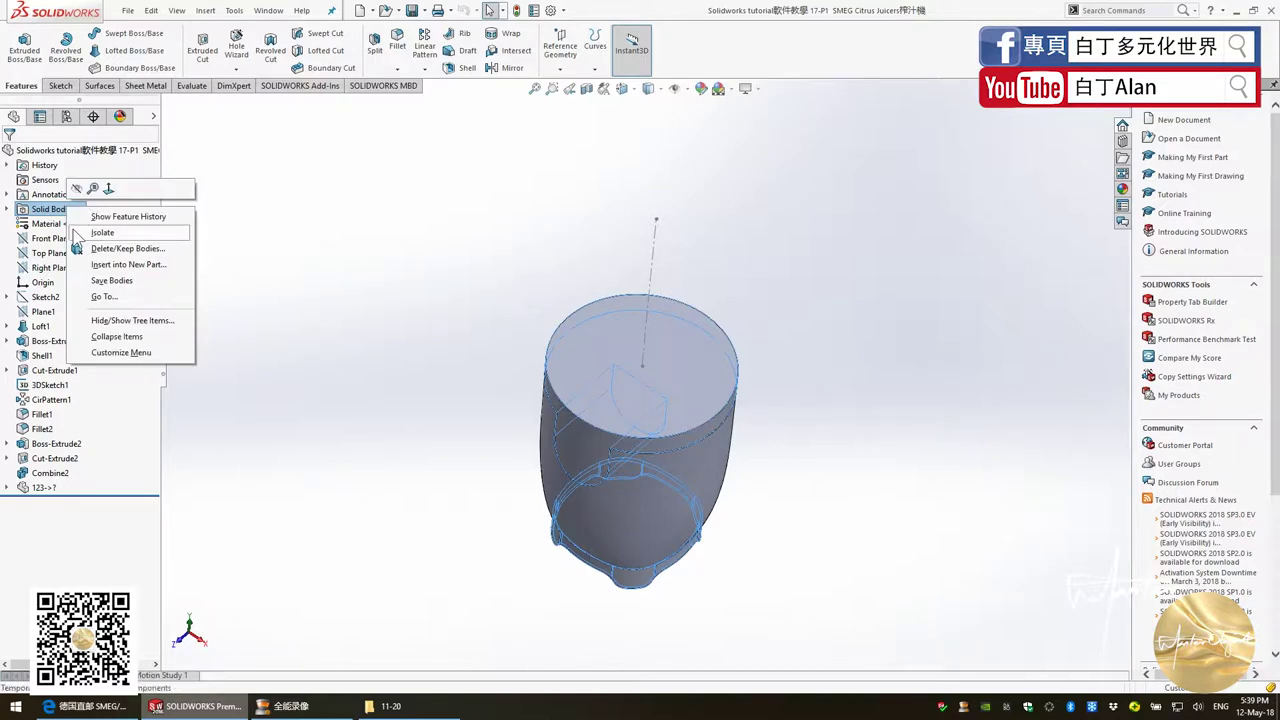
click(77, 190)
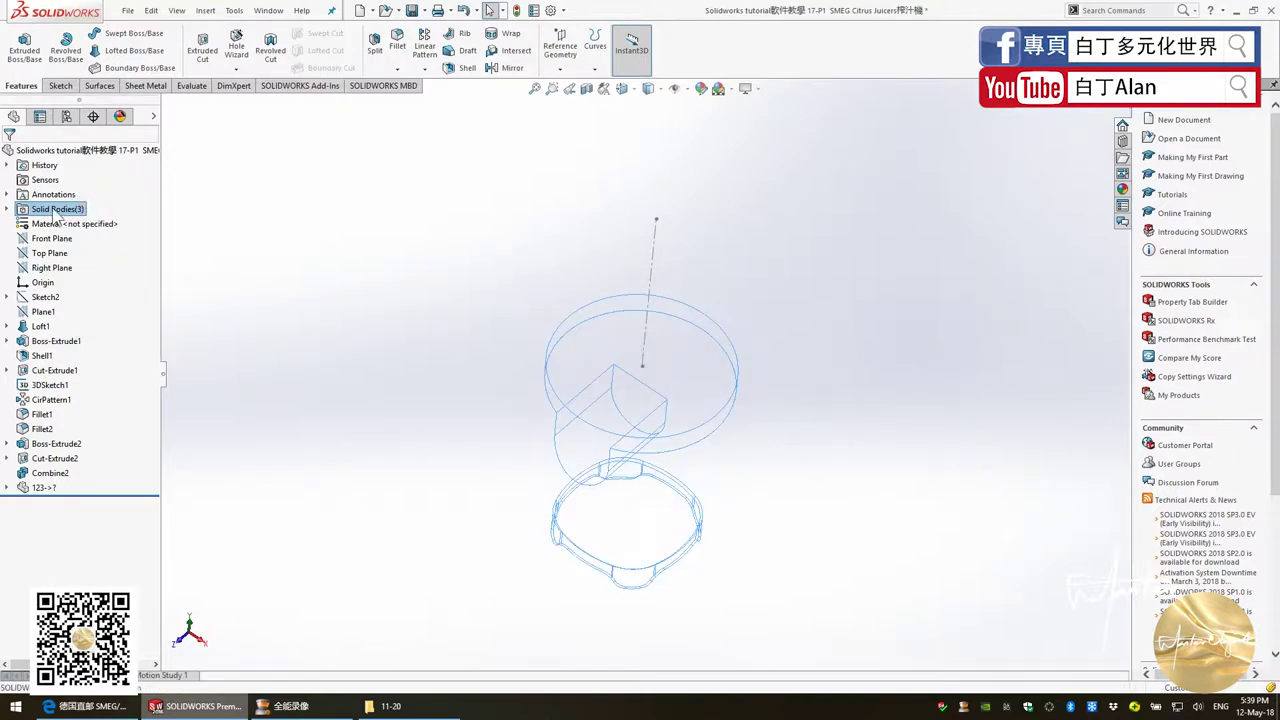
right_click(57, 213)
click(58, 191)
click(7, 209)
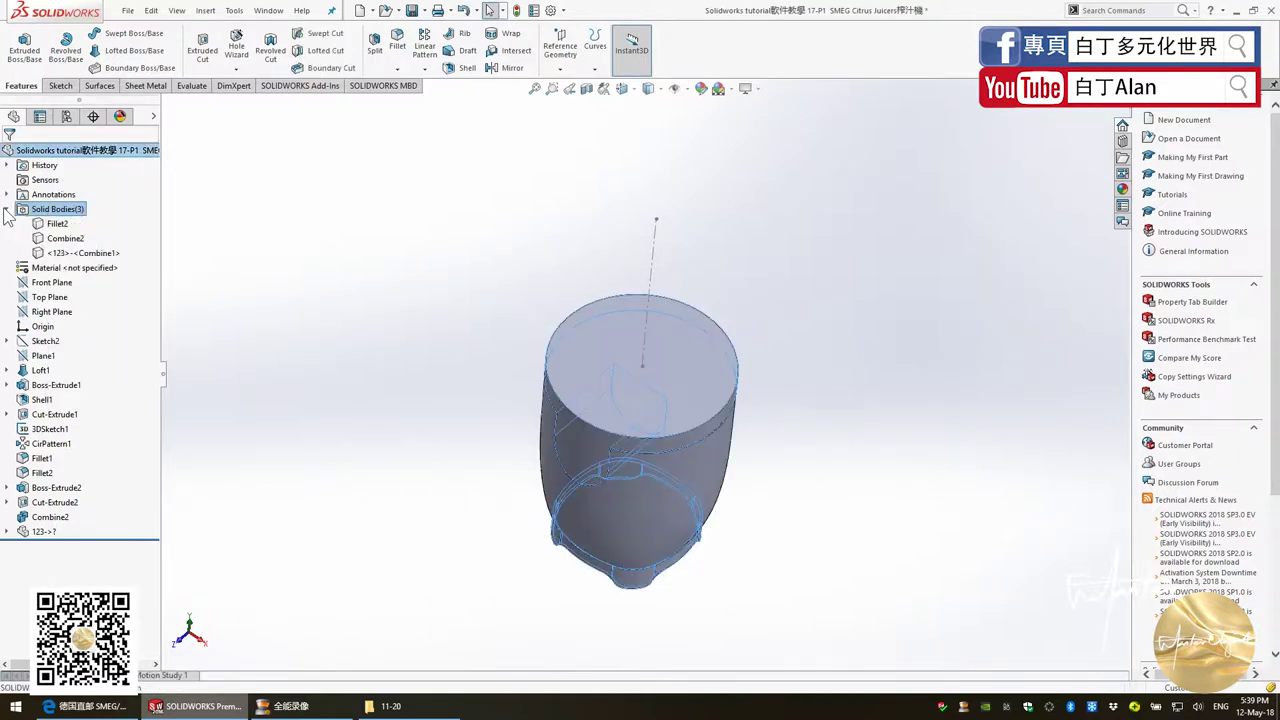
right_click(64, 255)
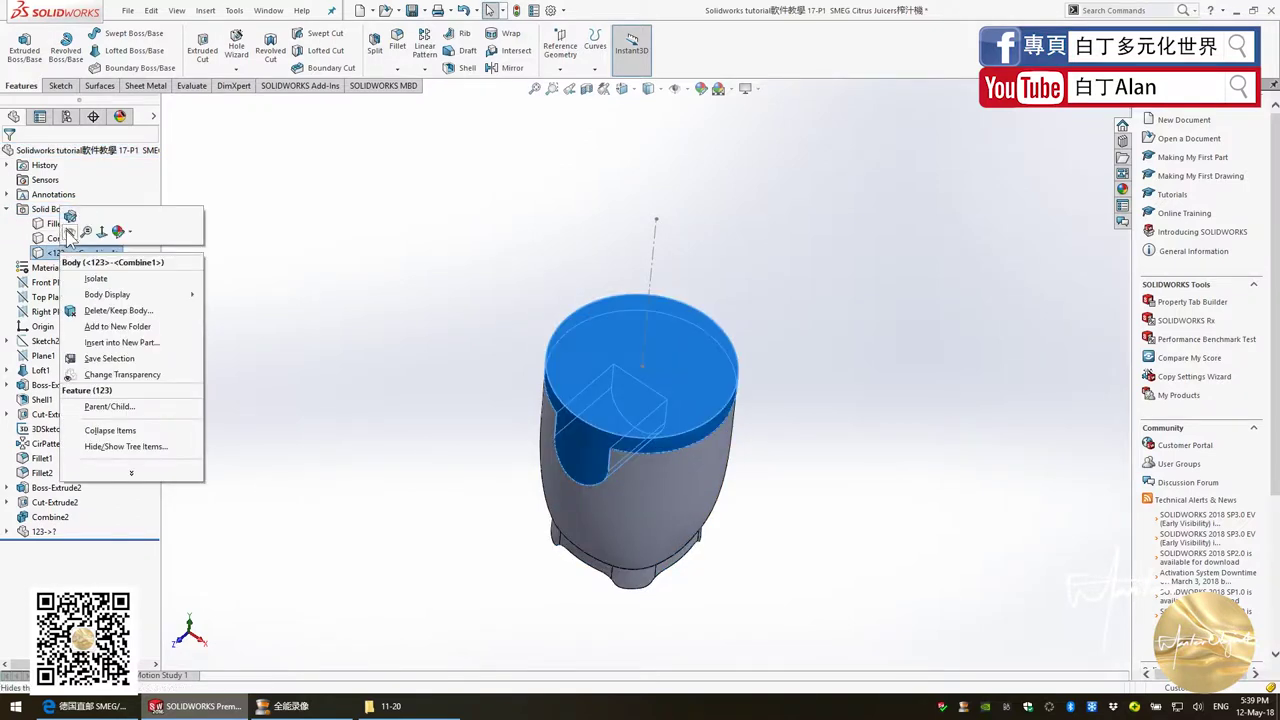
click(96, 278)
scroll(758, 430, down, 3)
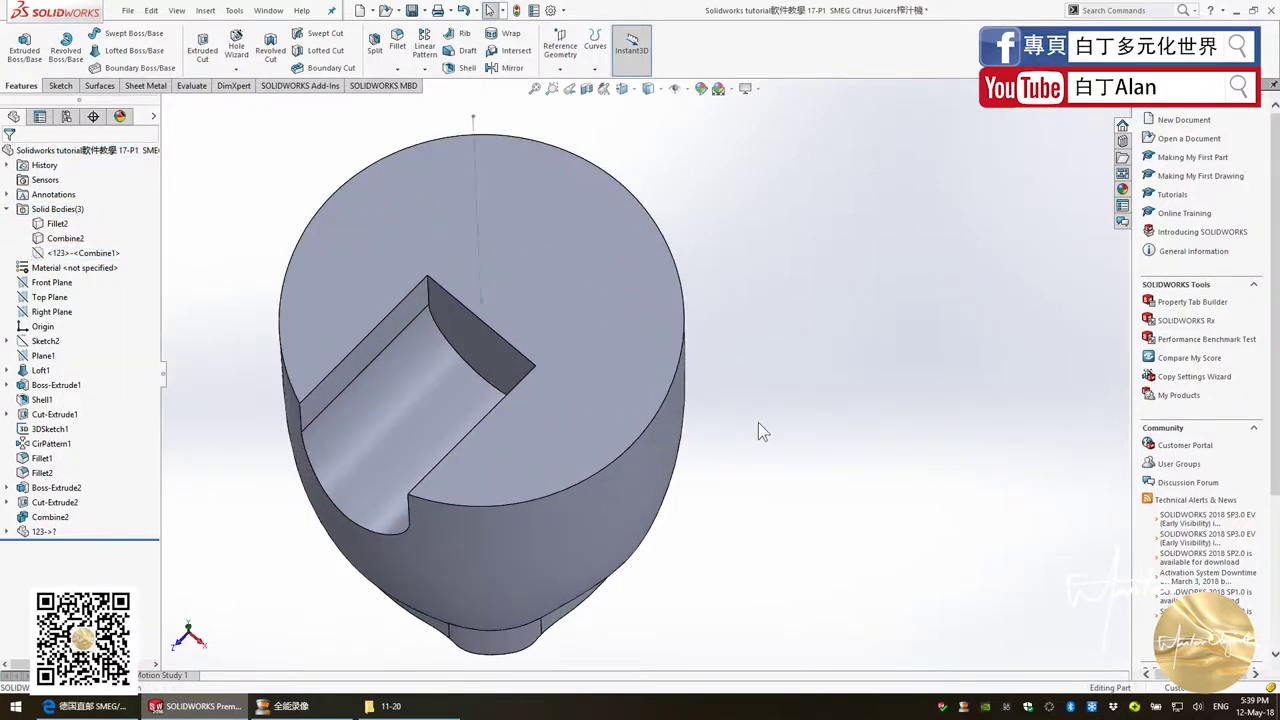
Try a 2 mm shell removing the slot faces, then cancel it after the rebuild error
click(467, 67)
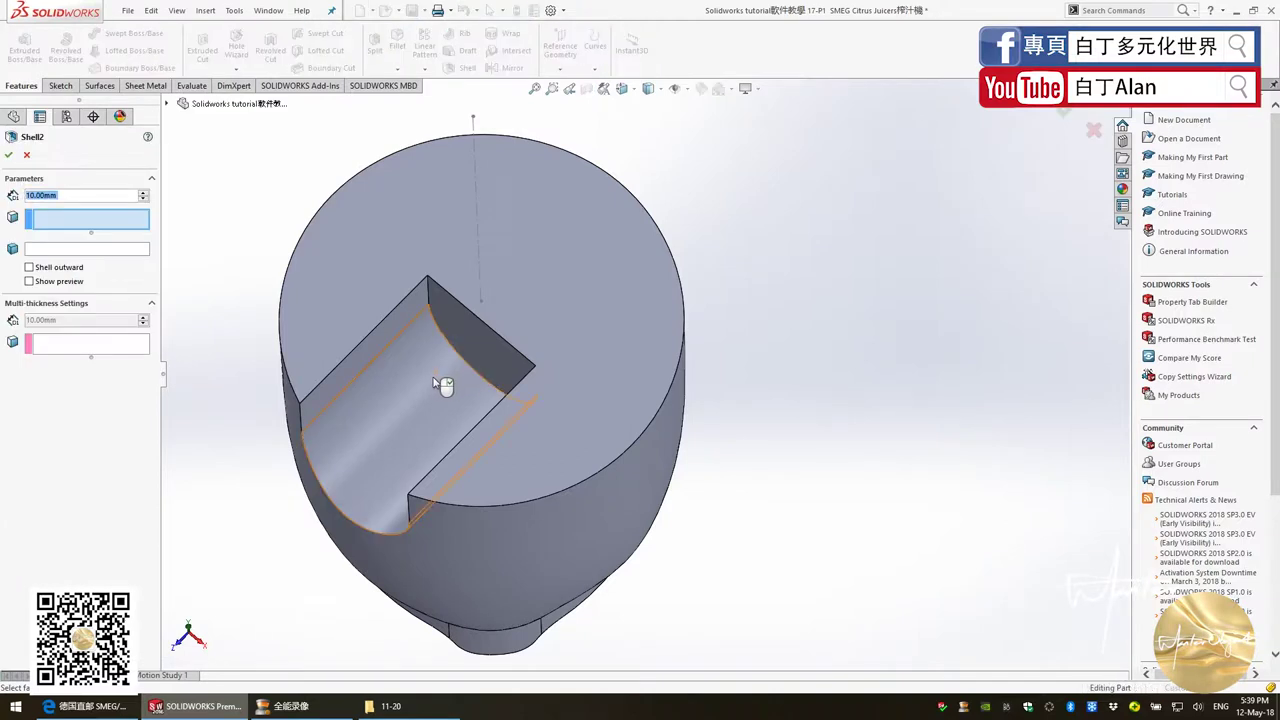
click(433, 383)
click(390, 343)
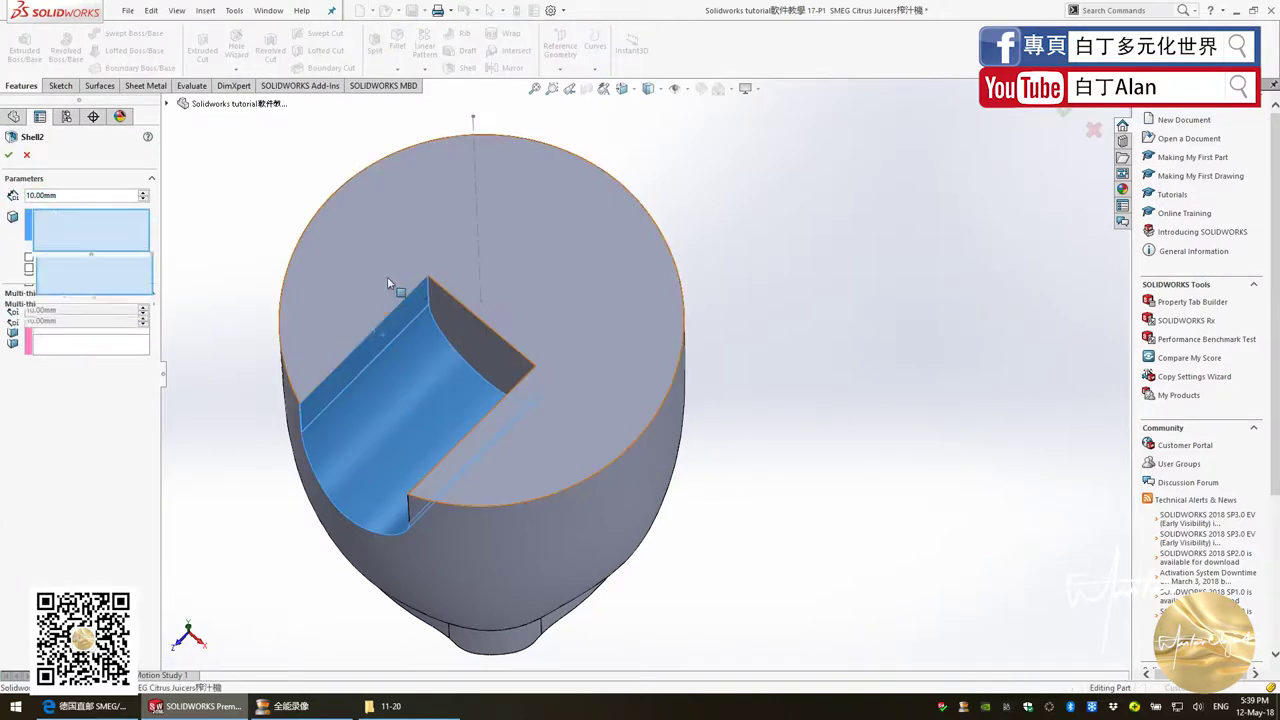
click(484, 270)
click(484, 272)
click(491, 322)
click(507, 338)
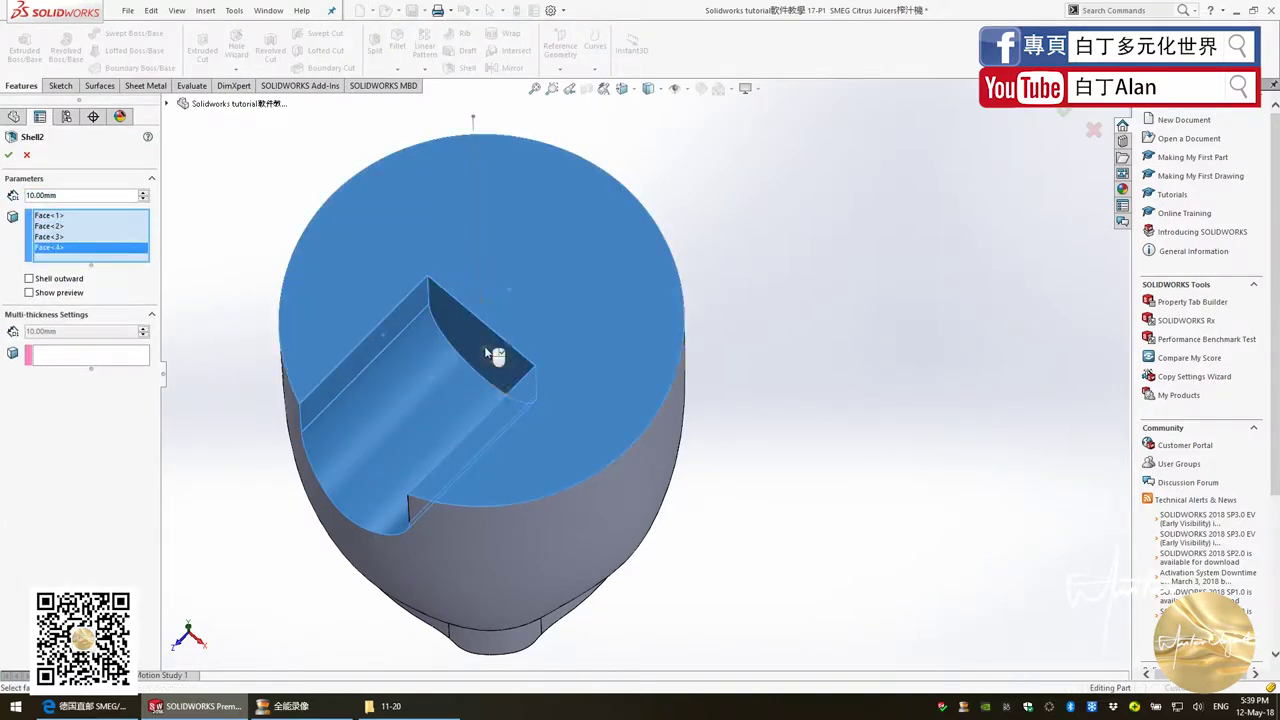
middle_drag(491, 354, 460, 300)
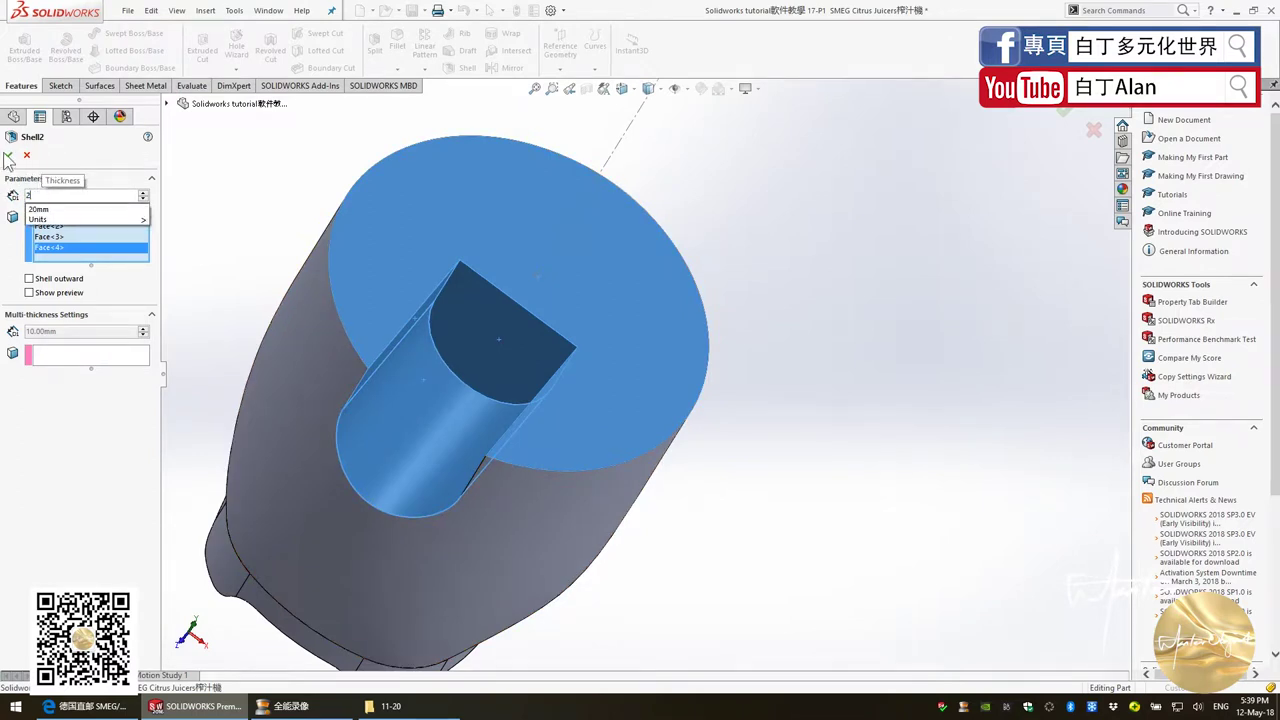
click(8, 157)
click(8, 155)
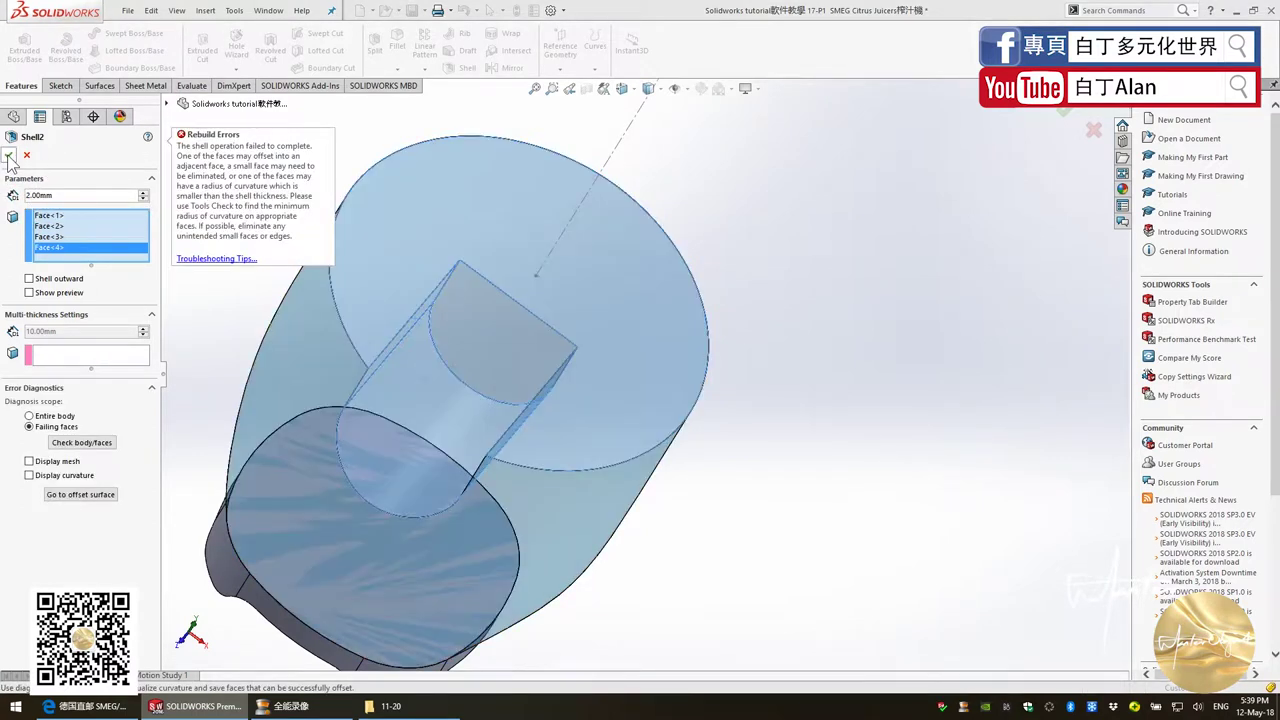
click(26, 156)
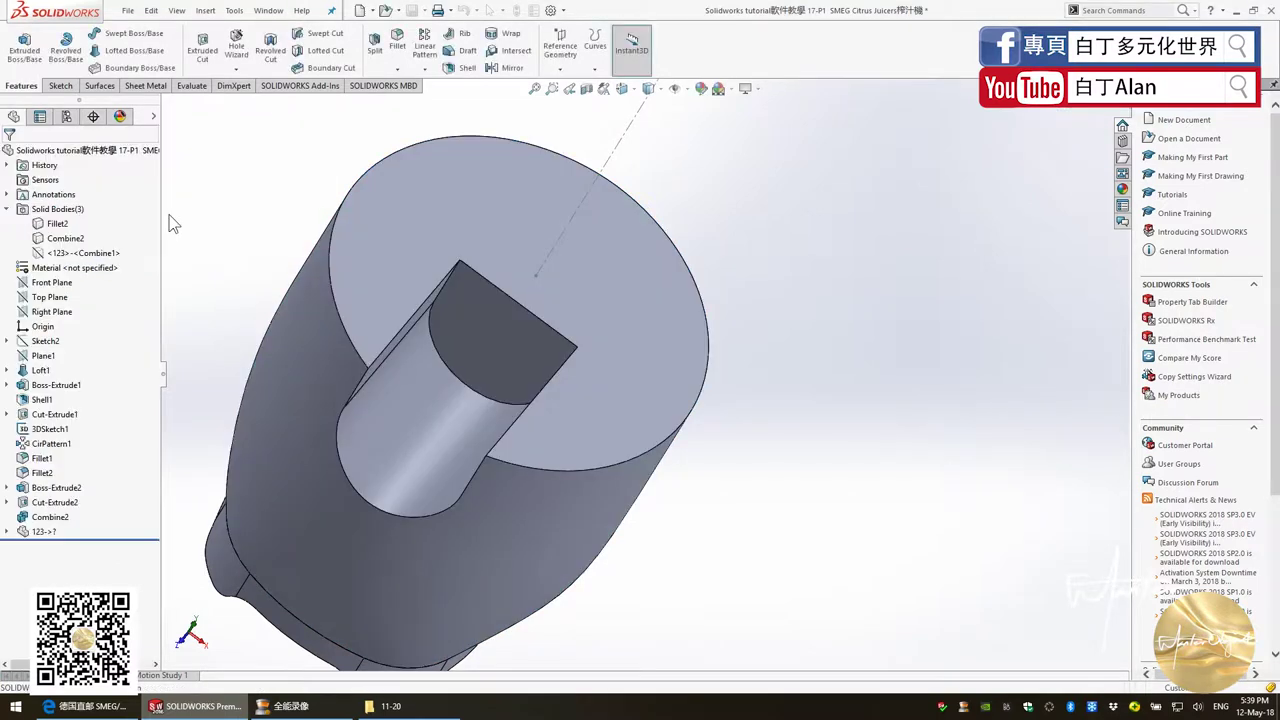
middle_drag(223, 274, 262, 121)
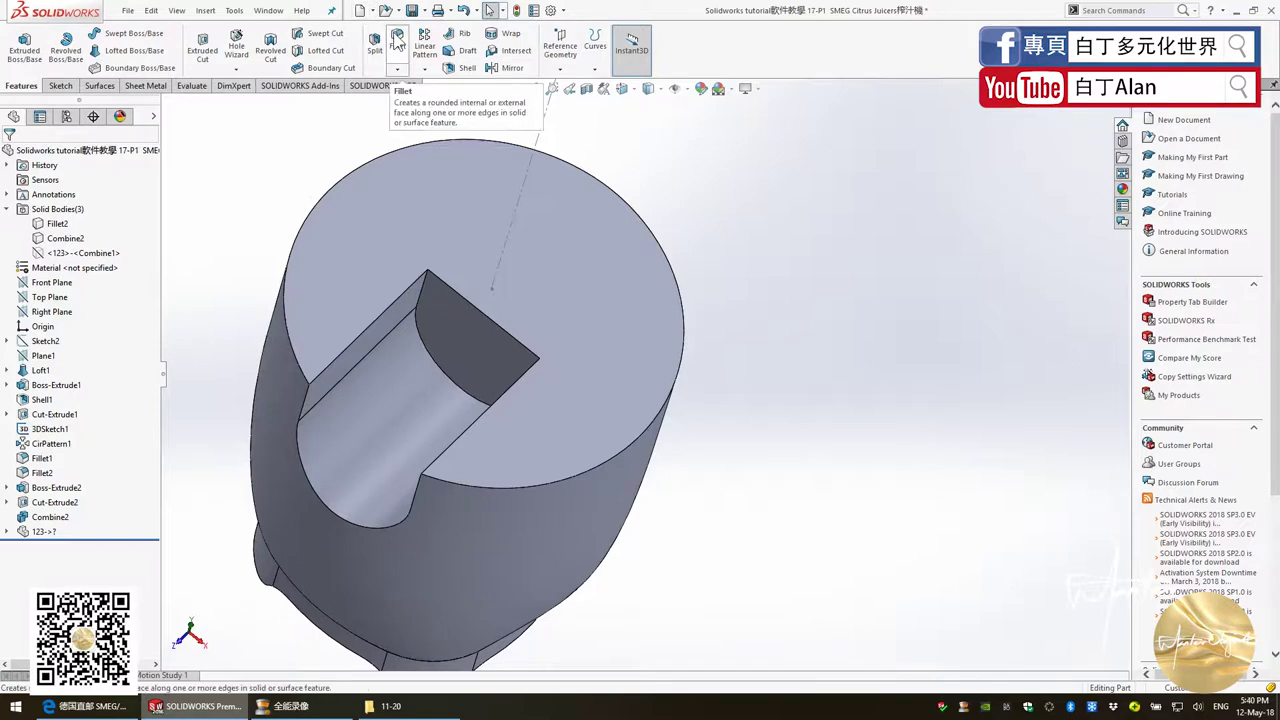
Rerun the 2 mm shell with only the top face removed and accept it
click(465, 67)
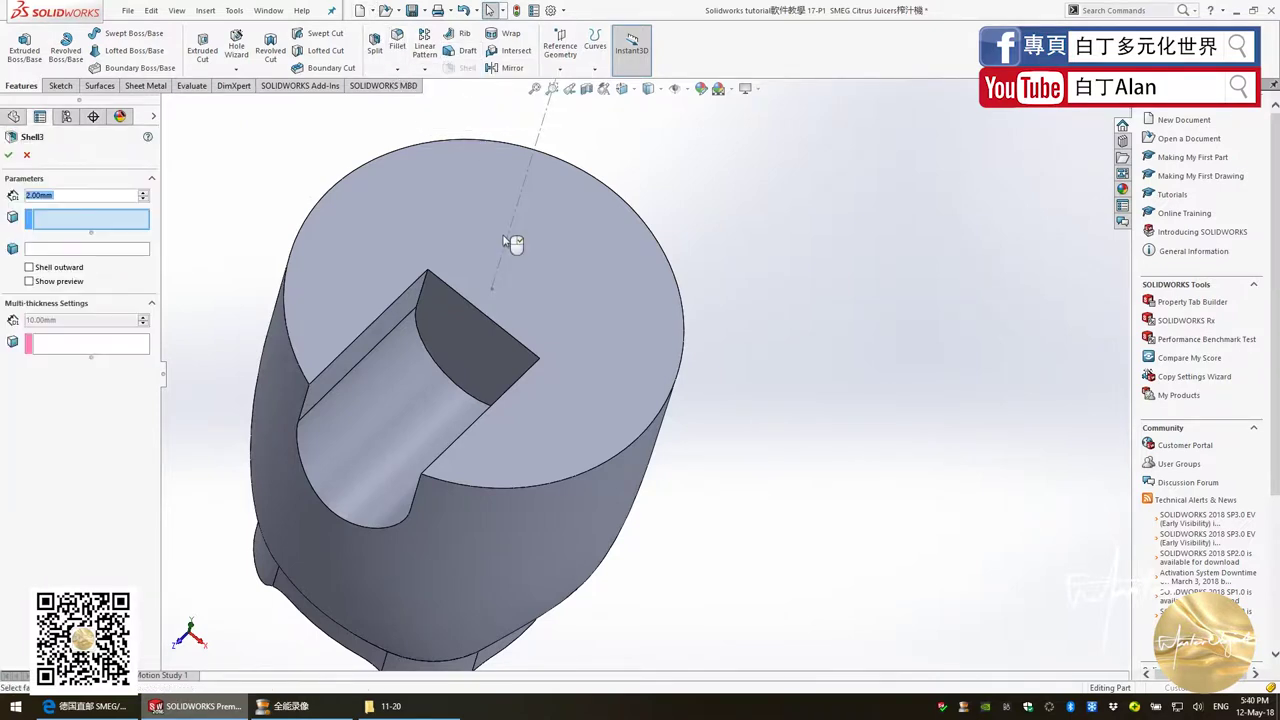
click(452, 222)
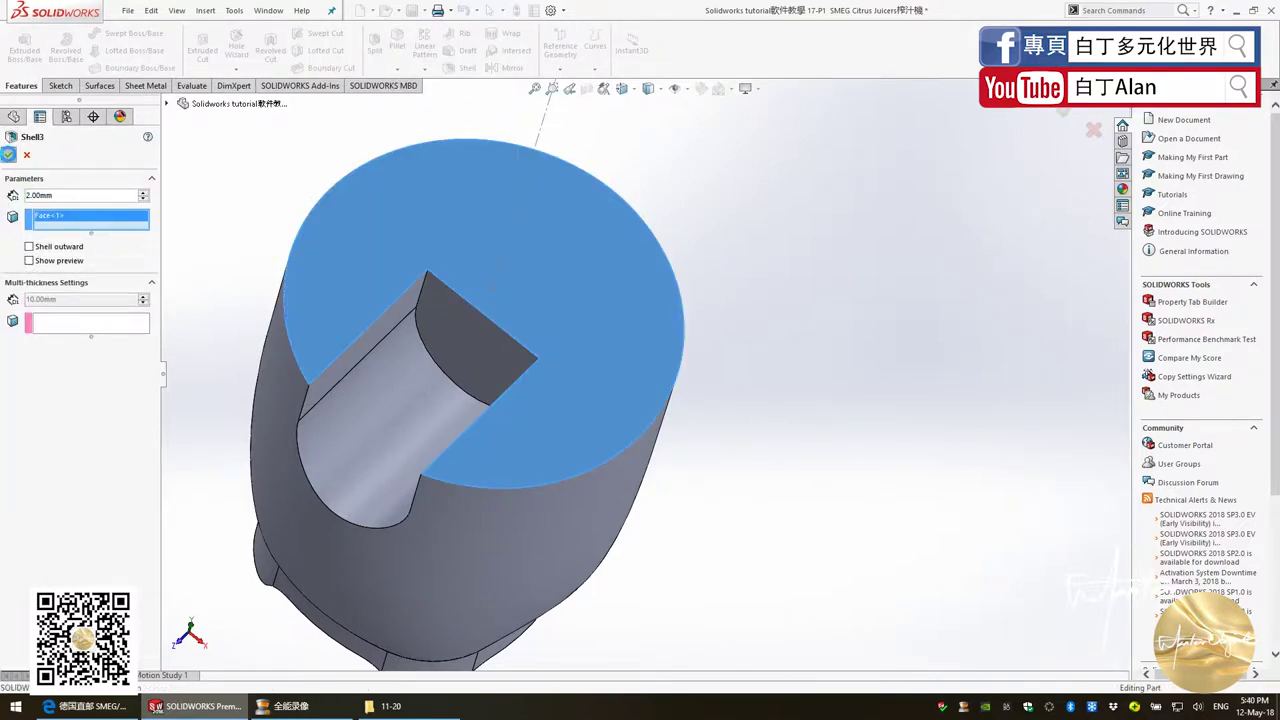
click(9, 158)
mouse_move(199, 255)
middle_down()
mouse_move(361, 321)
mouse_move(427, 227)
mouse_move(418, 260)
middle_up()
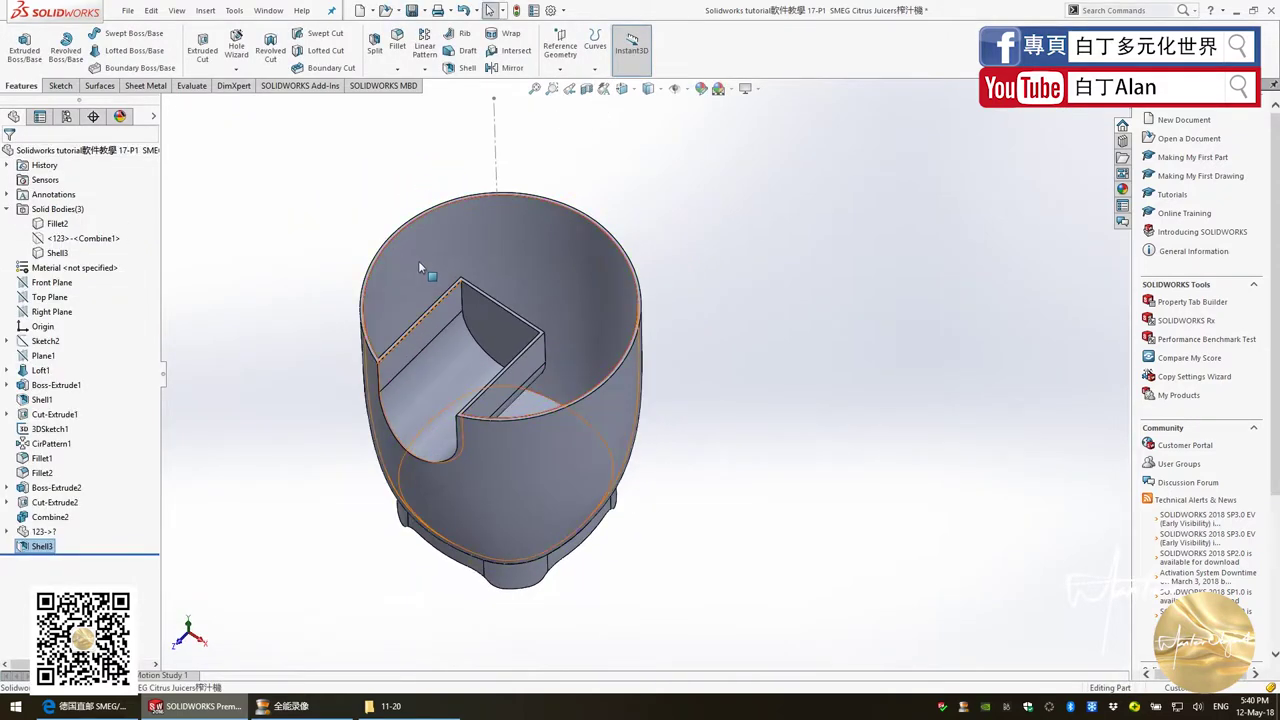
scroll(424, 340, down, 5)
Sketch on the top rim face, viewed normal, a circle centred on the origin
click(592, 172)
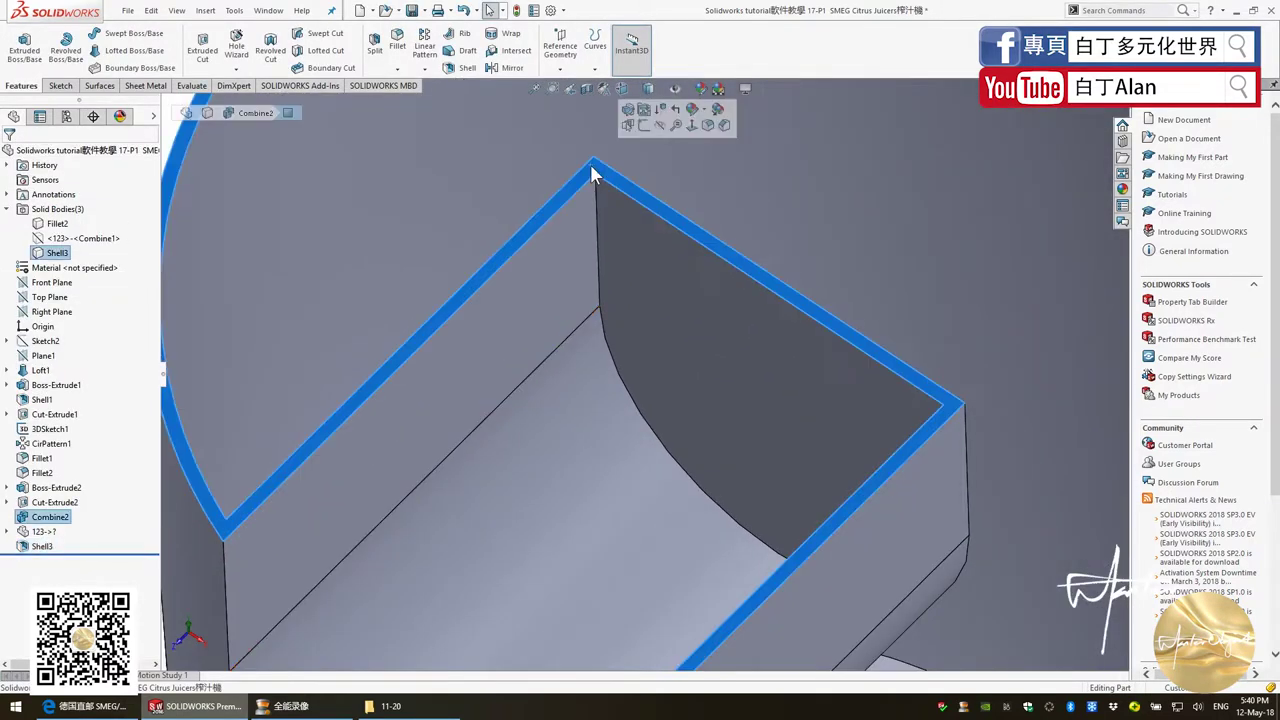
click(691, 125)
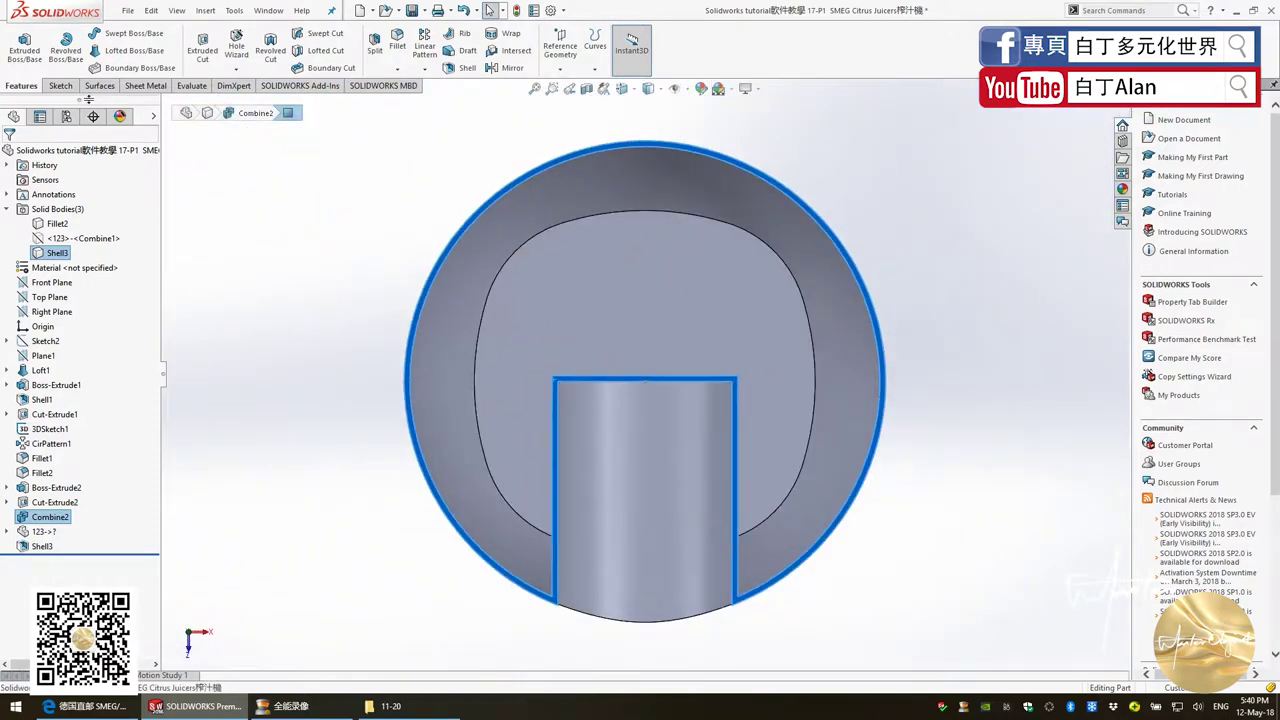
click(71, 89)
click(18, 45)
click(114, 33)
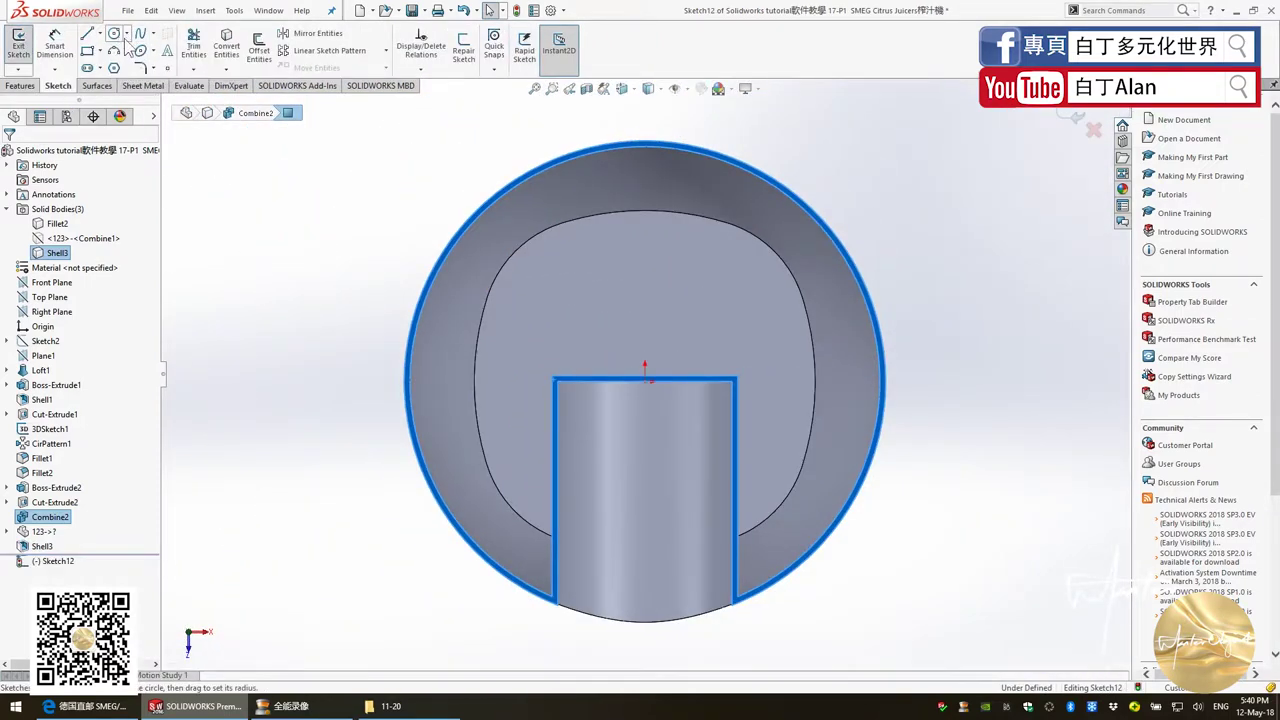
click(648, 404)
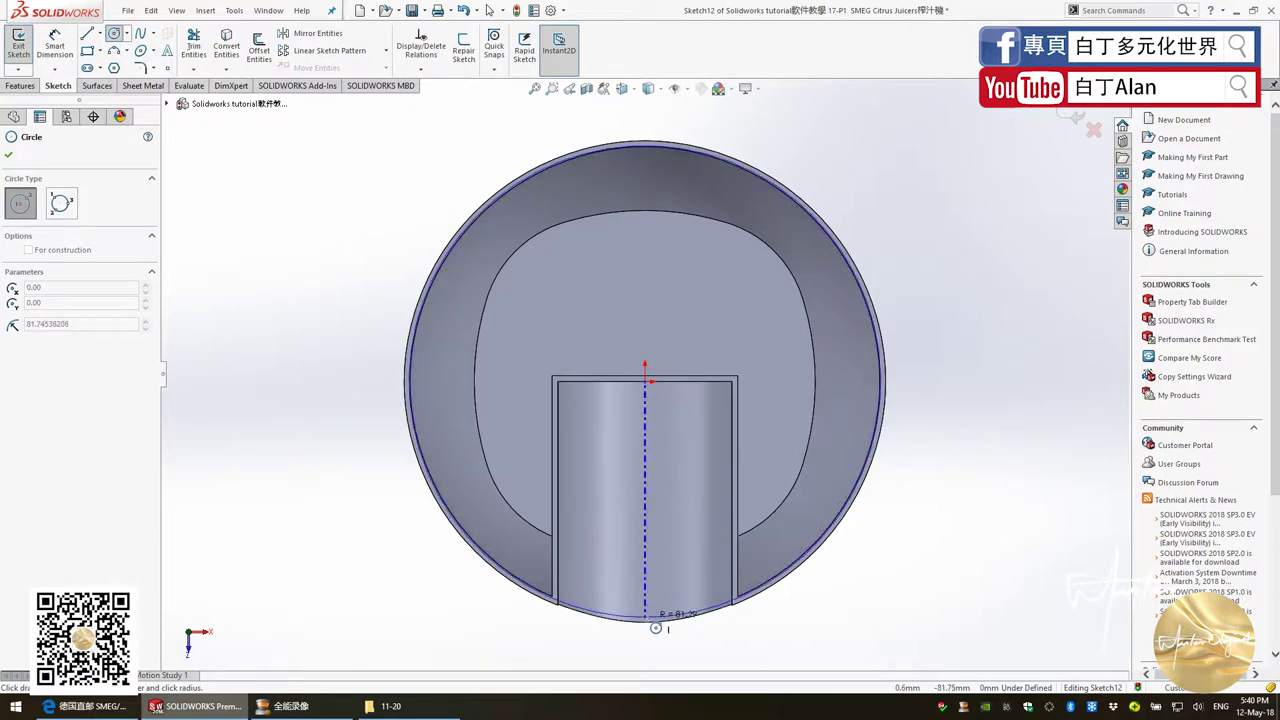
click(648, 614)
key(Escape)
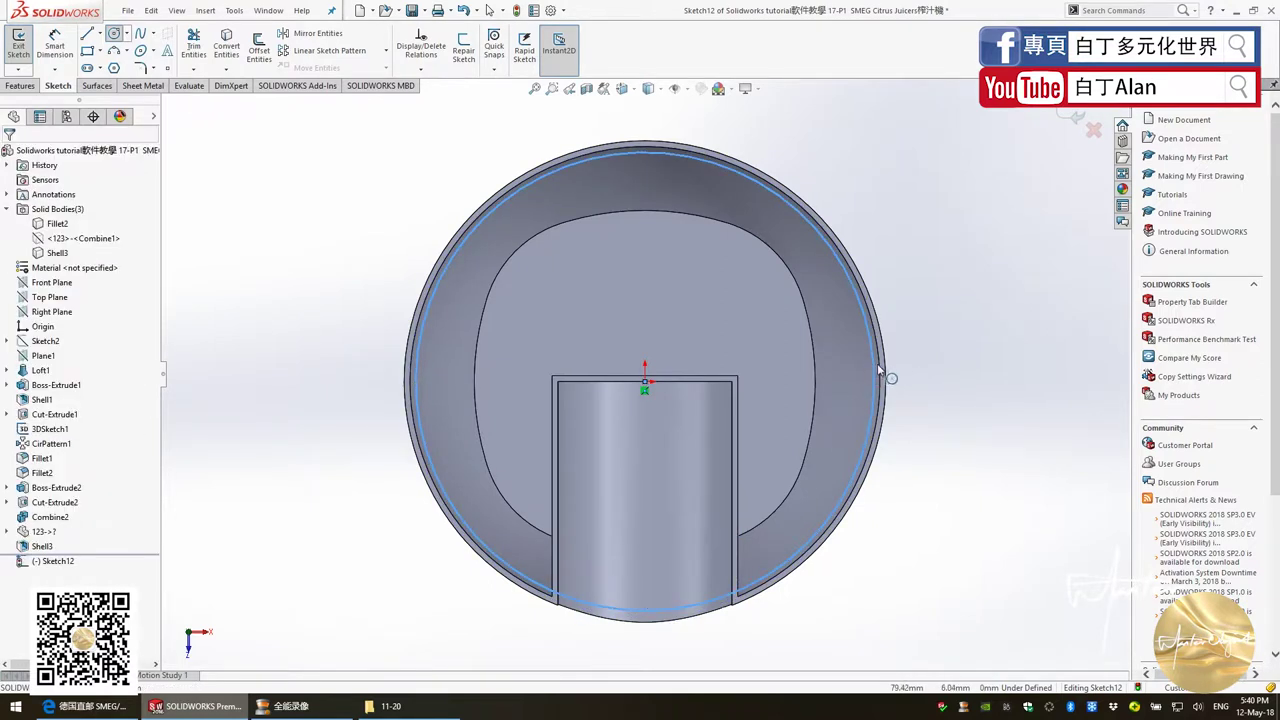
Make the circle tangent to the housing's outer edge
drag(709, 342, 179, 320)
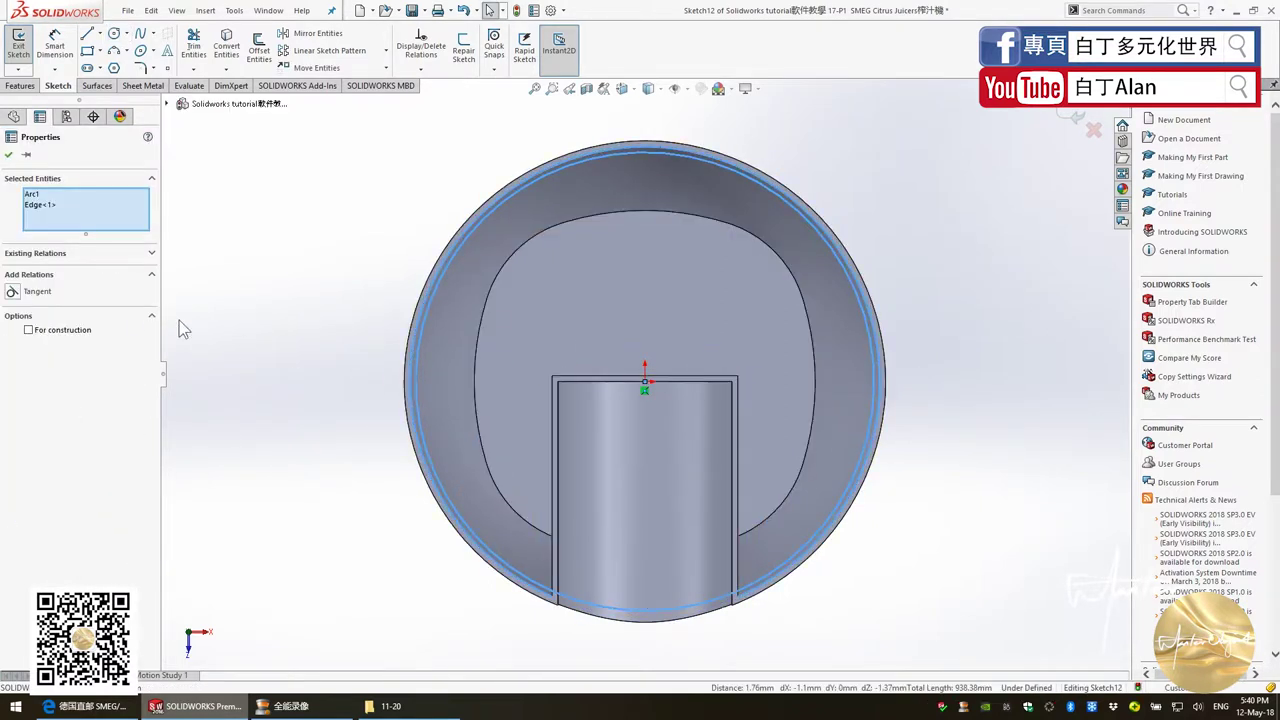
click(18, 294)
click(341, 382)
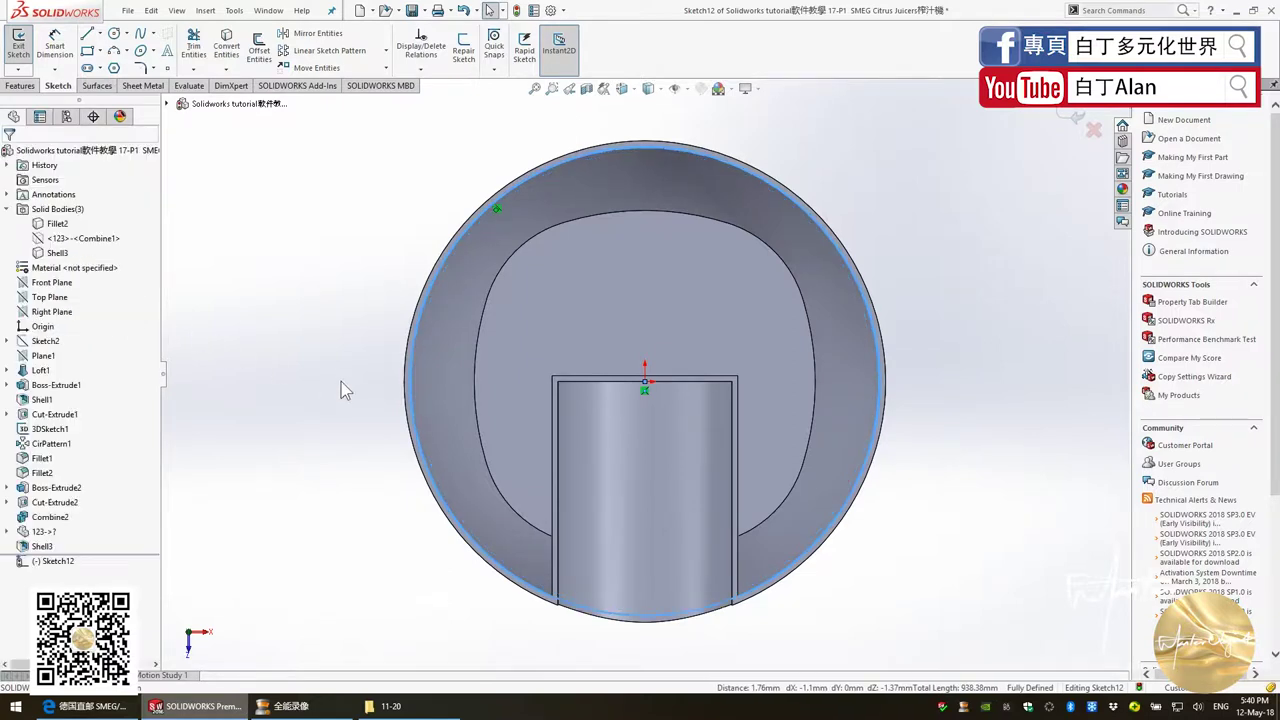
click(20, 86)
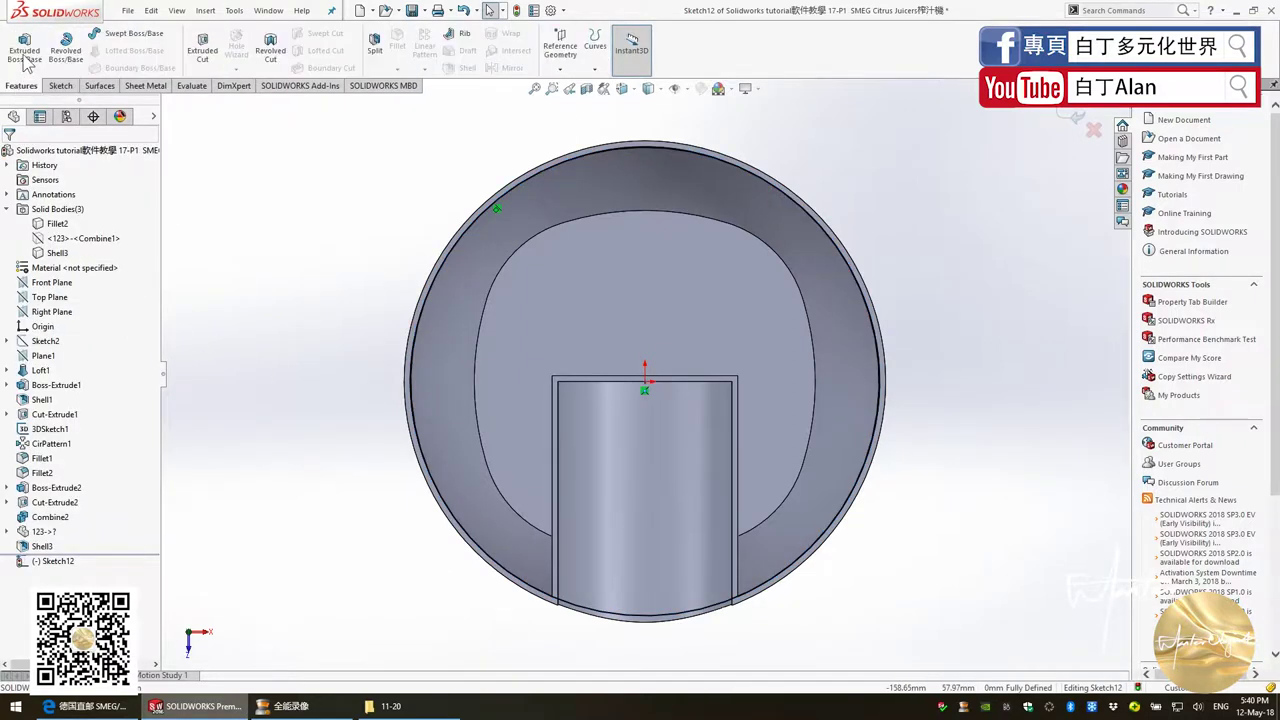
Extrude-cut the Sketch12 circle 64 mm blind into the shelled housing
click(204, 50)
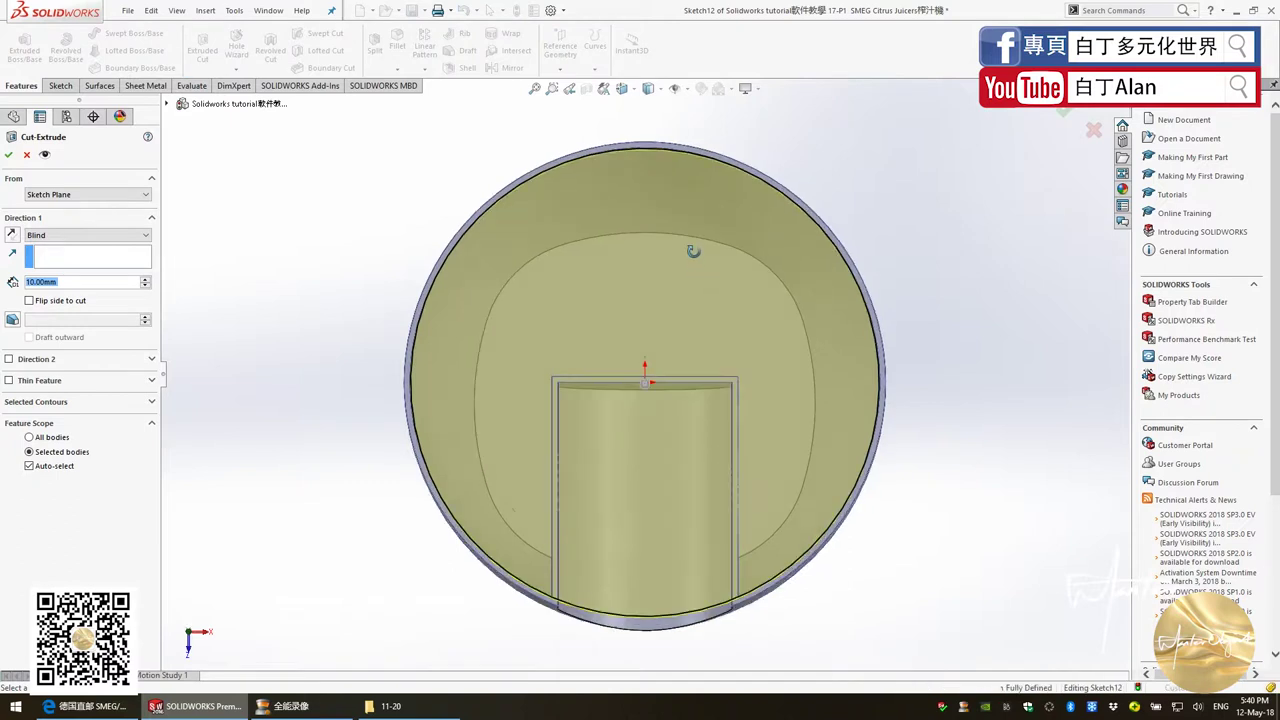
drag(653, 432, 650, 518)
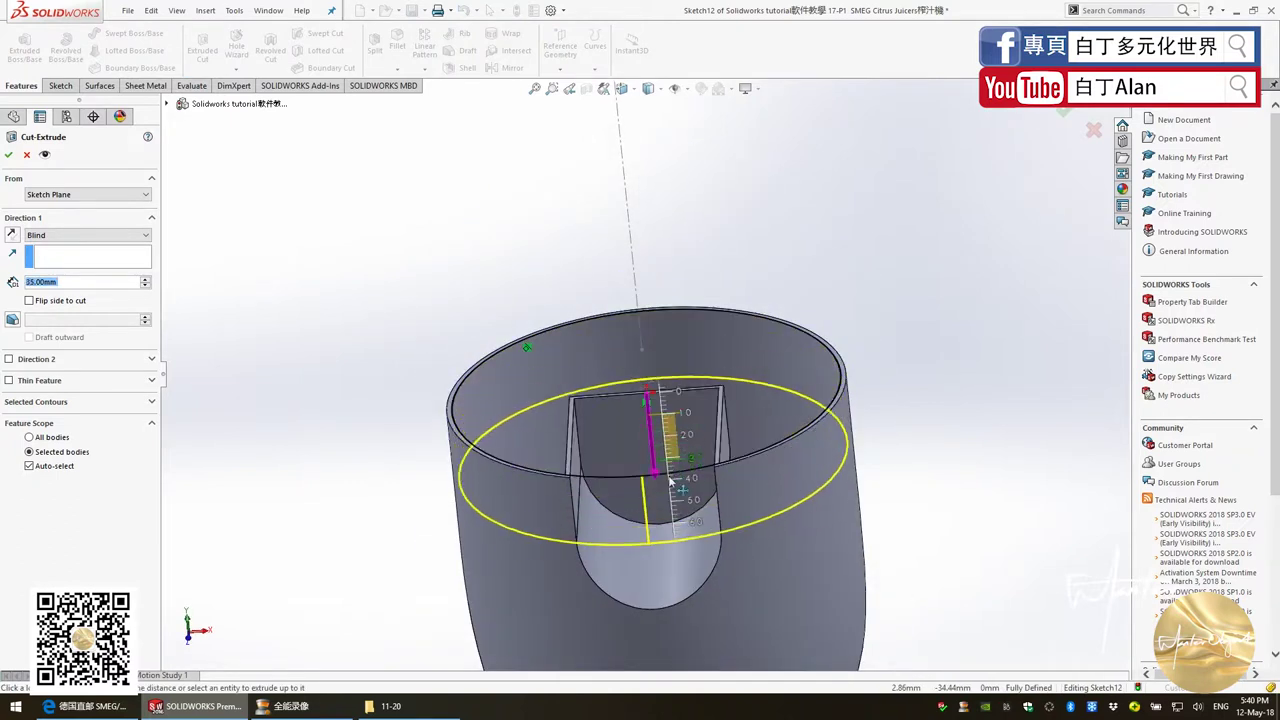
text(64)
key(ctrl+1)
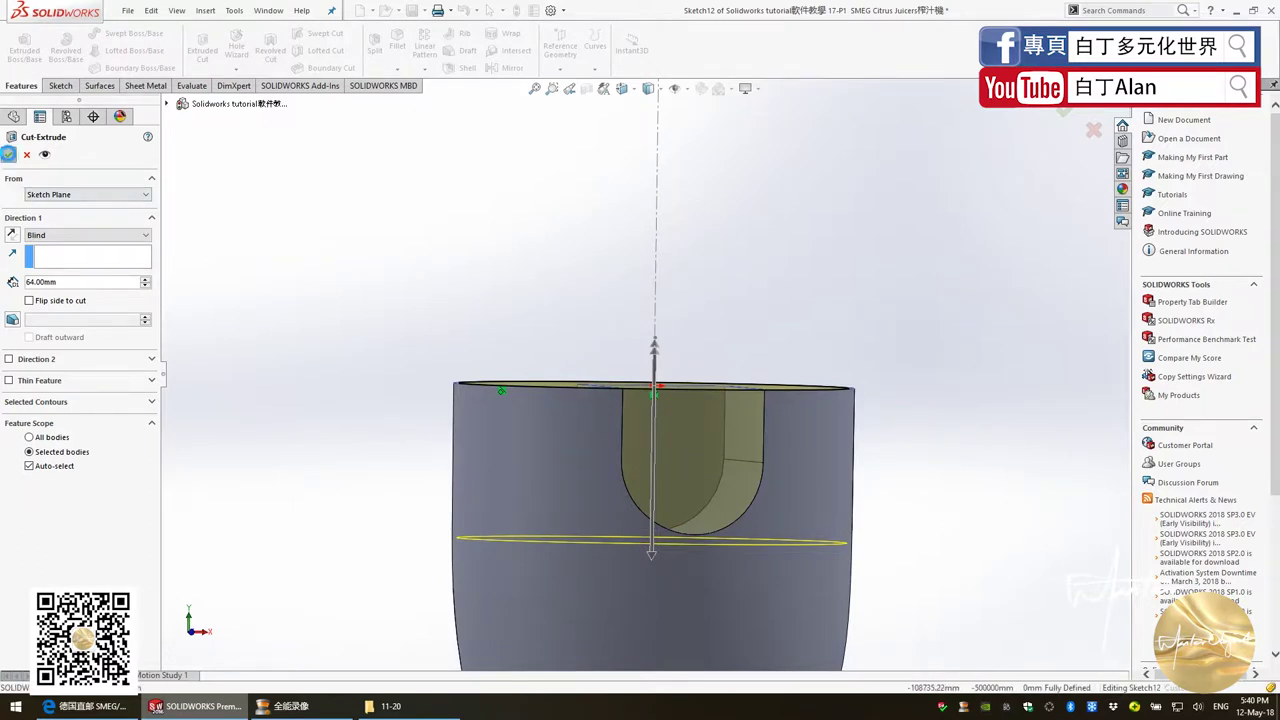
click(9, 155)
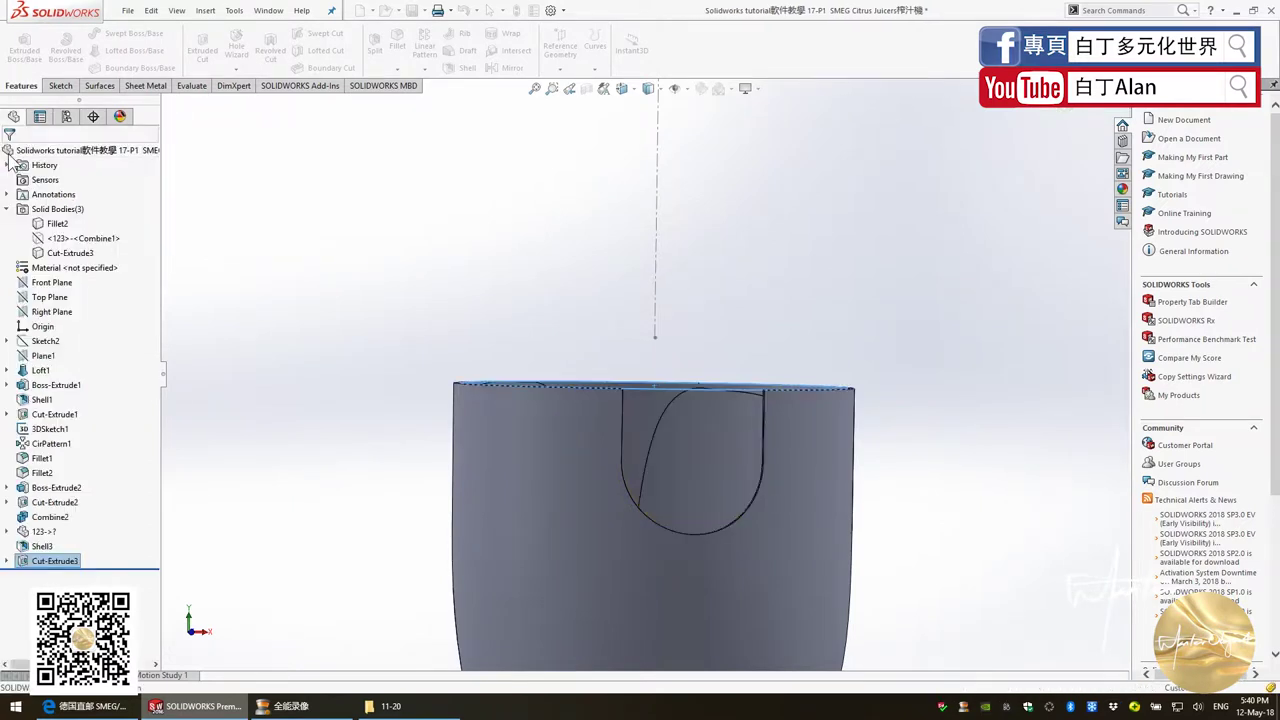
mouse_move(602, 370)
middle_down()
mouse_move(457, 420)
mouse_move(403, 382)
mouse_move(686, 508)
mouse_move(661, 566)
mouse_move(400, 216)
middle_up()
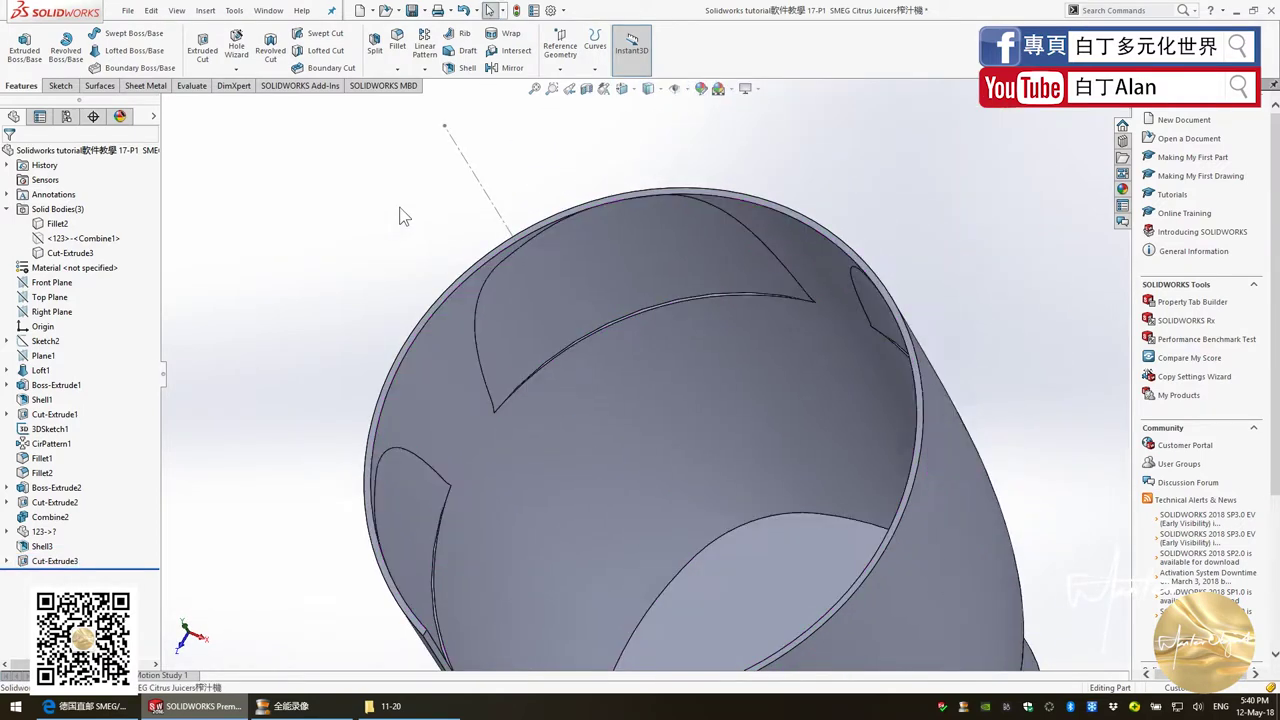
mouse_move(415, 267)
middle_down()
mouse_move(516, 318)
mouse_move(443, 394)
middle_up()
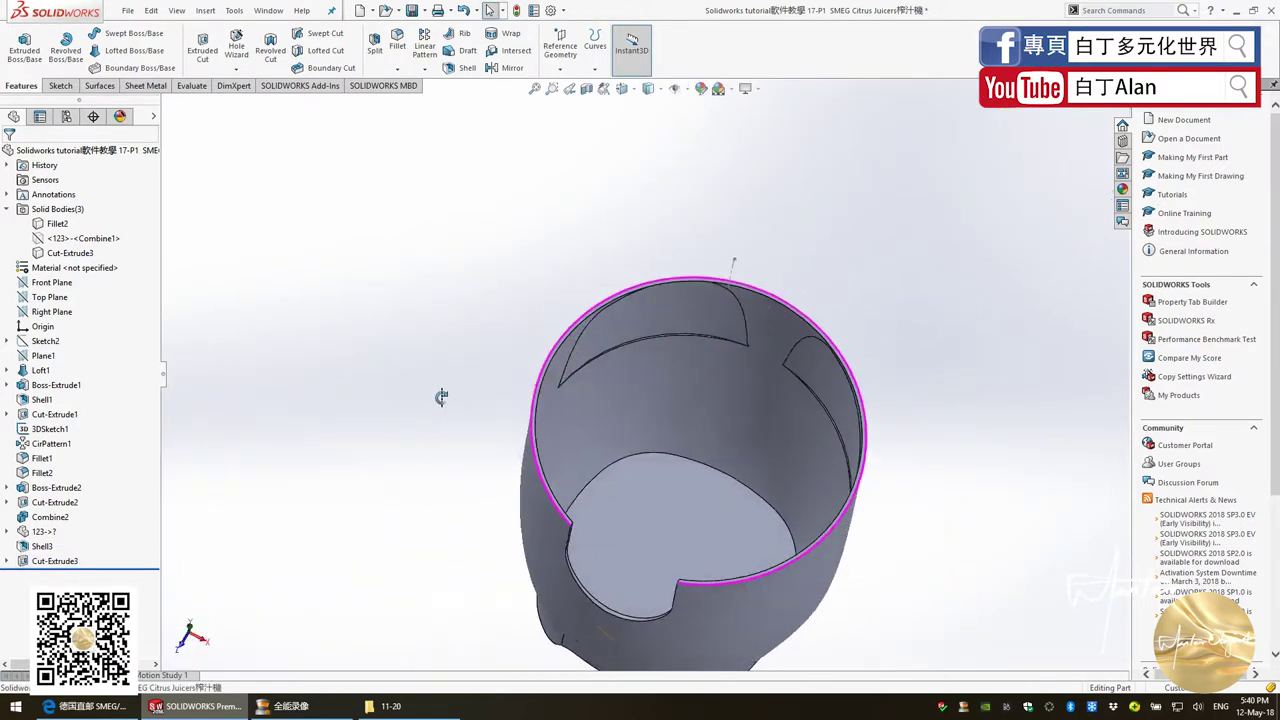
scroll(727, 496, down, 3)
middle_drag(727, 510, 674, 437)
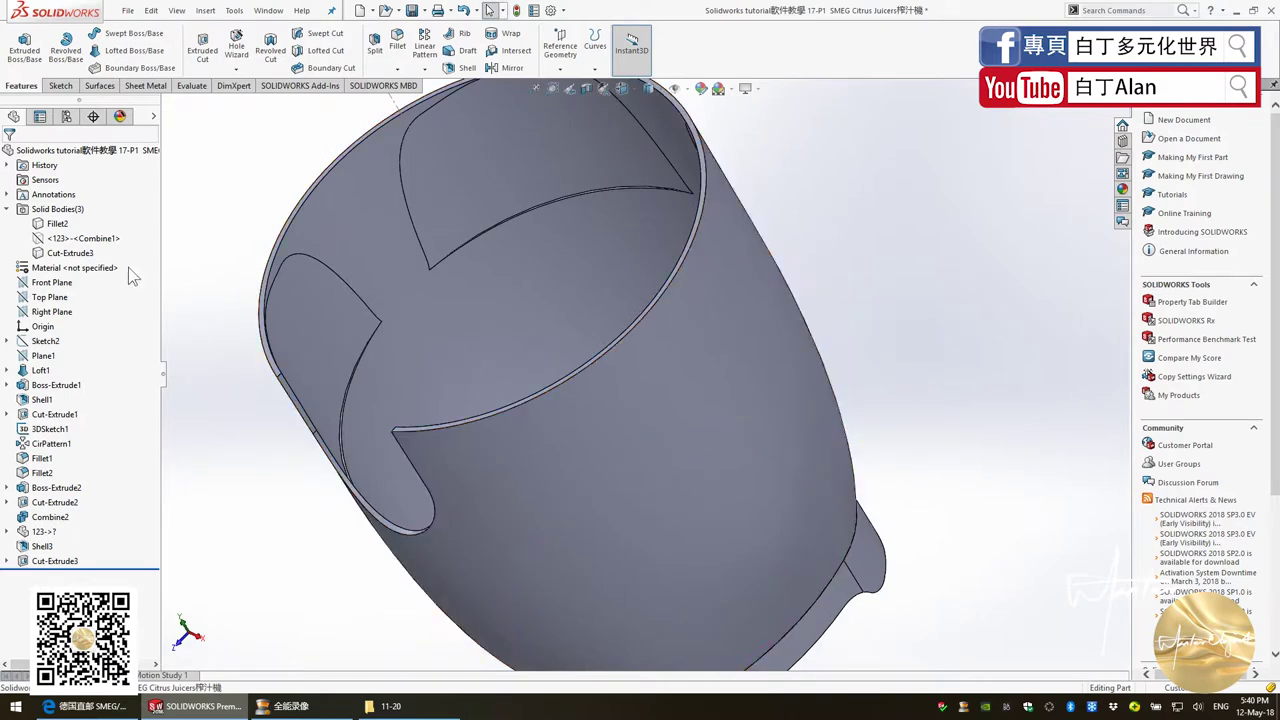
Show the hidden <123>-<Combine1> body again
middle_drag(354, 310, 150, 300)
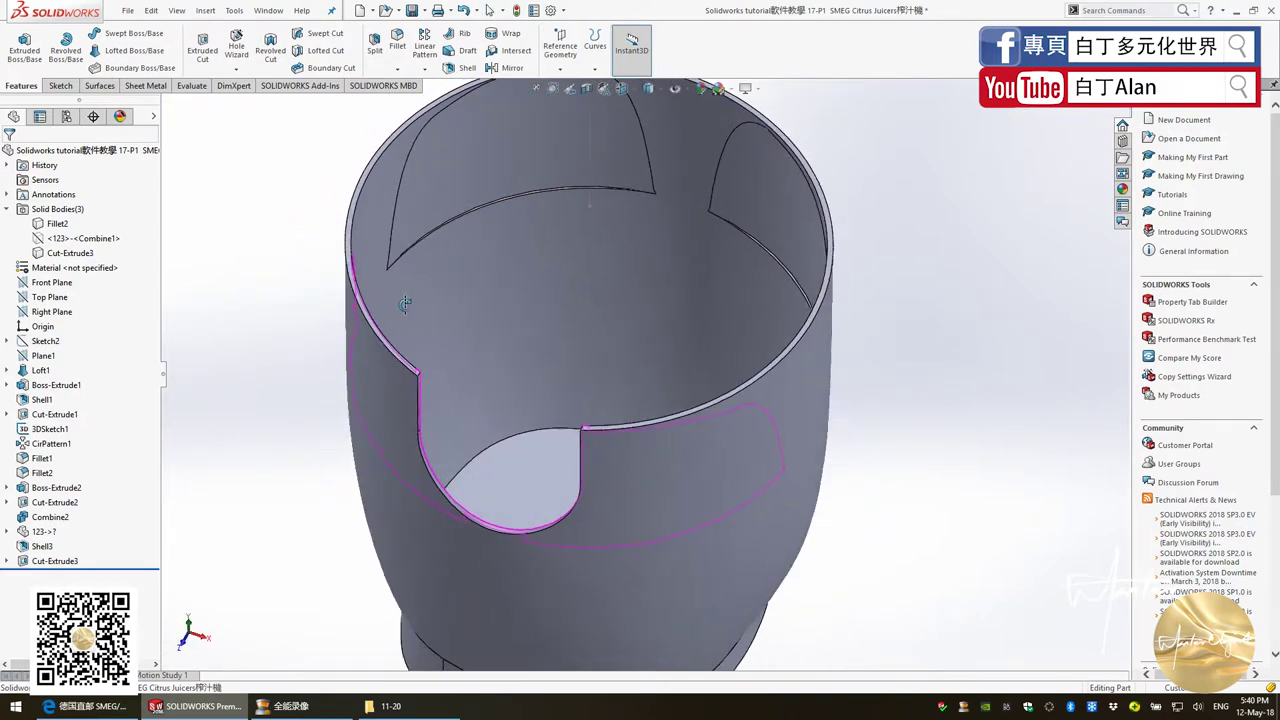
right_click(61, 242)
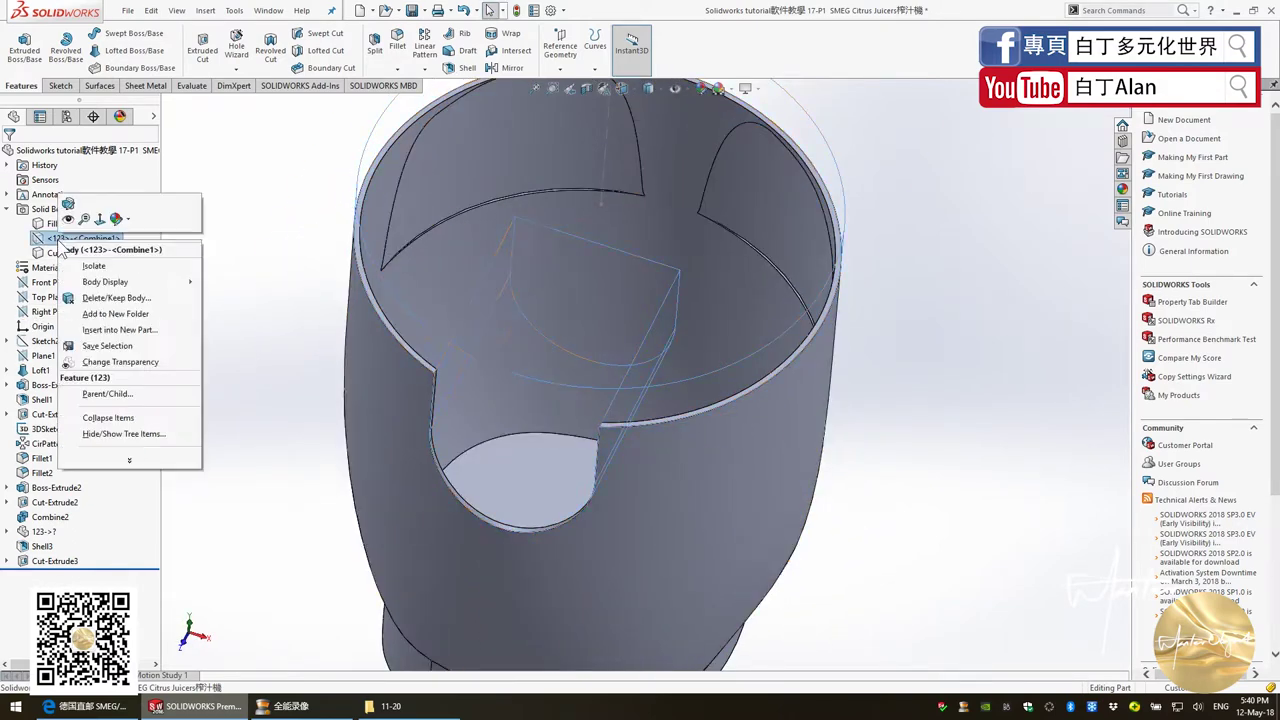
click(68, 220)
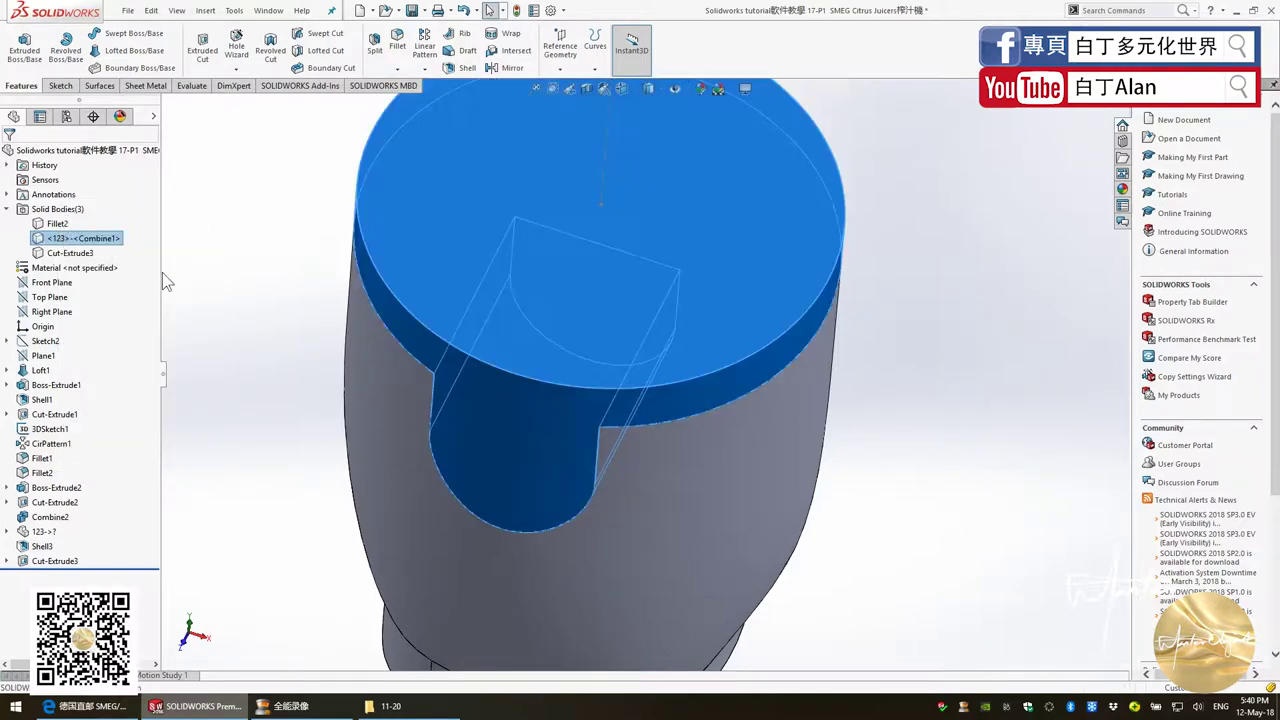
click(222, 320)
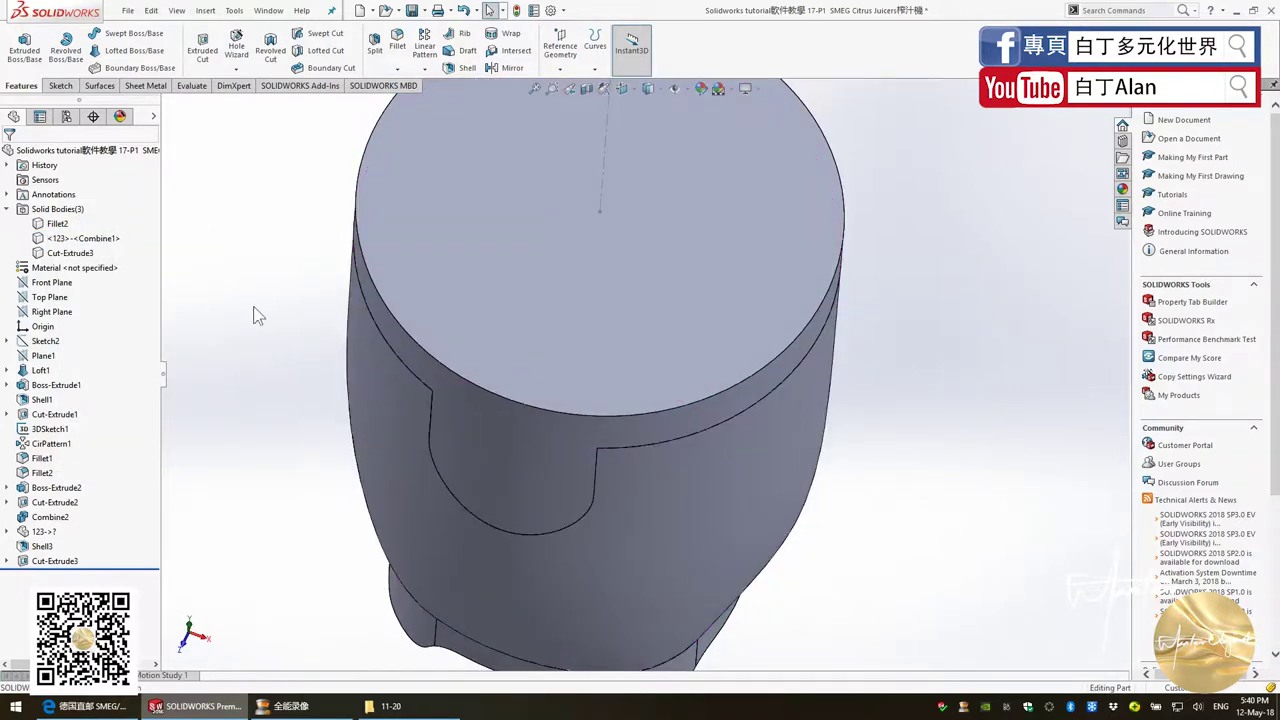
Shell the body with 5 mm walls and its top face removed, checking the reference photo
click(451, 70)
click(520, 251)
text(3)
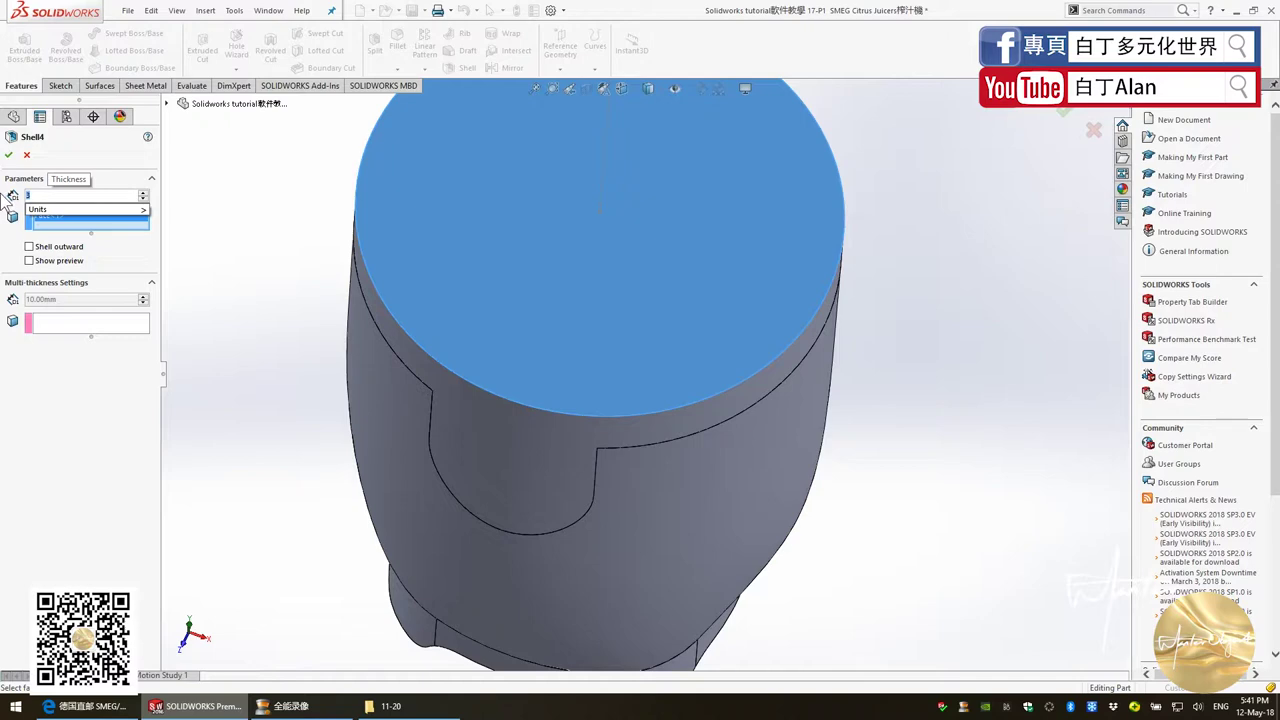
key(Return)
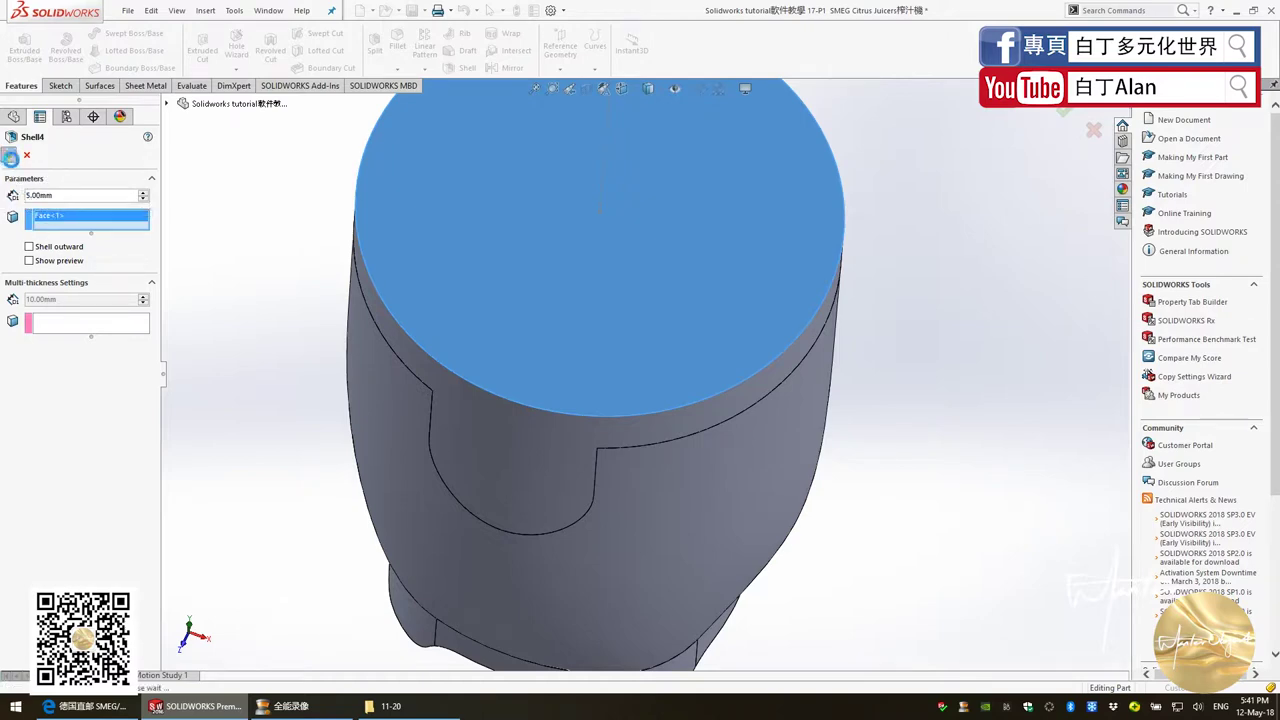
click(88, 706)
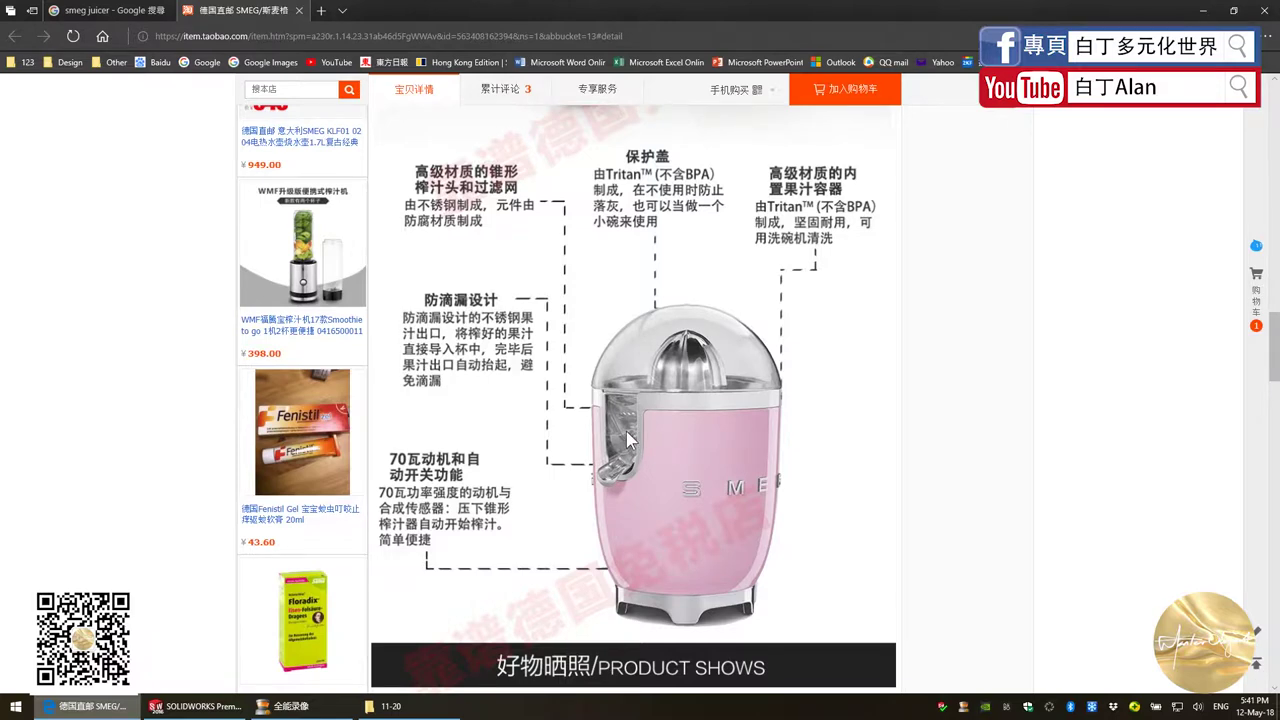
key(alt+Tab)
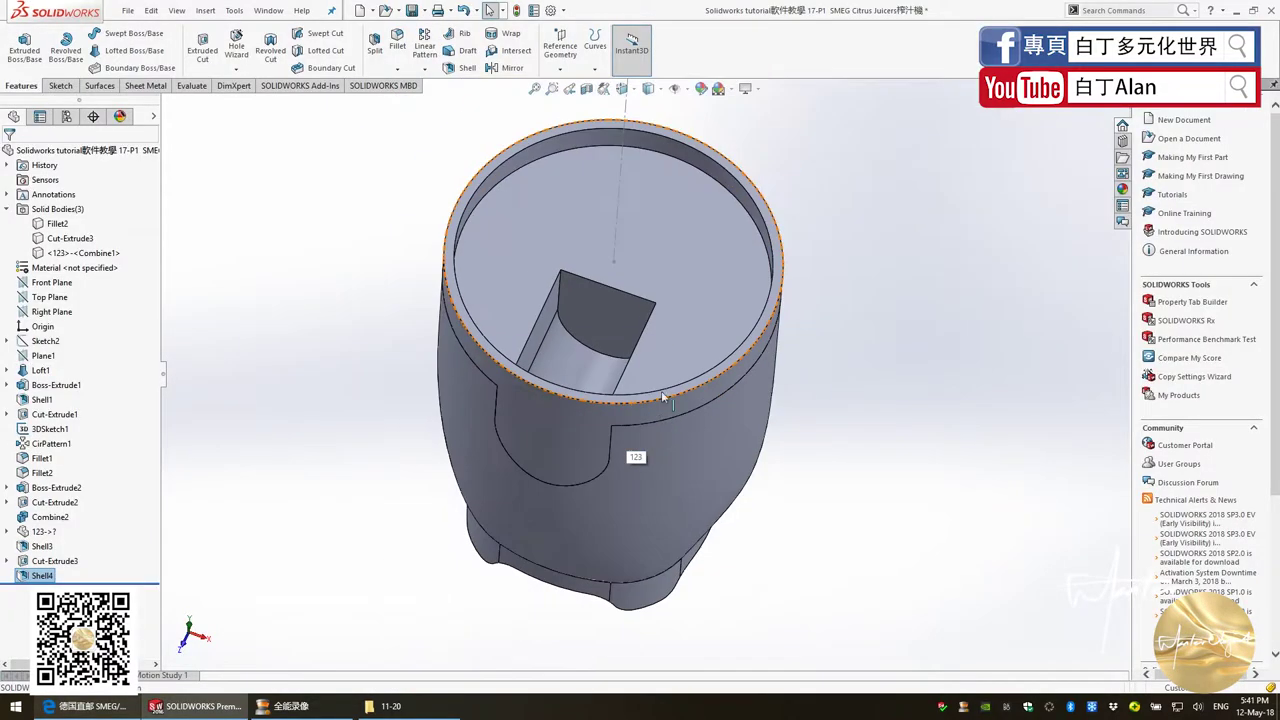
Hide the Cut-Extrude3 outer housing body to look into the spout cup
mouse_move(662, 397)
middle_down()
mouse_move(657, 375)
mouse_move(648, 583)
middle_up()
scroll(657, 378, down, 3)
scroll(585, 384, down, 3)
click(648, 583)
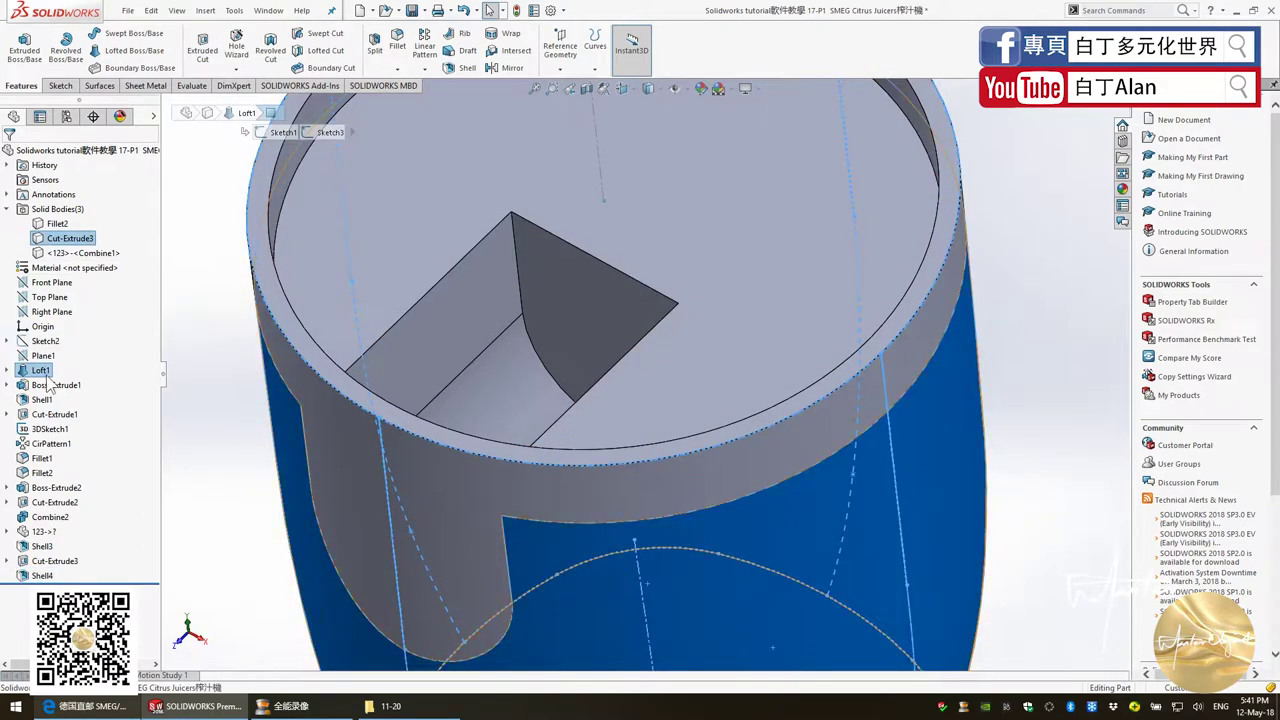
right_click(65, 240)
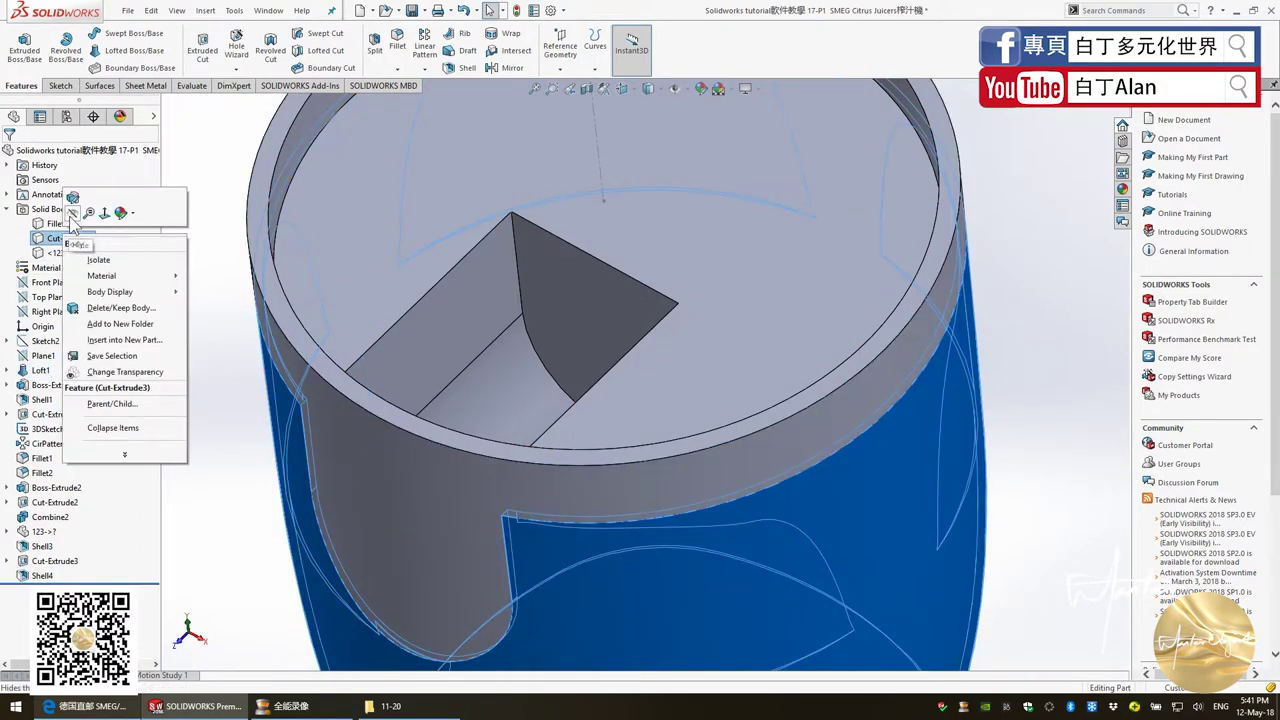
click(110, 405)
mouse_move(411, 353)
middle_down()
mouse_move(578, 354)
mouse_move(322, 418)
mouse_move(344, 434)
middle_up()
click(322, 418)
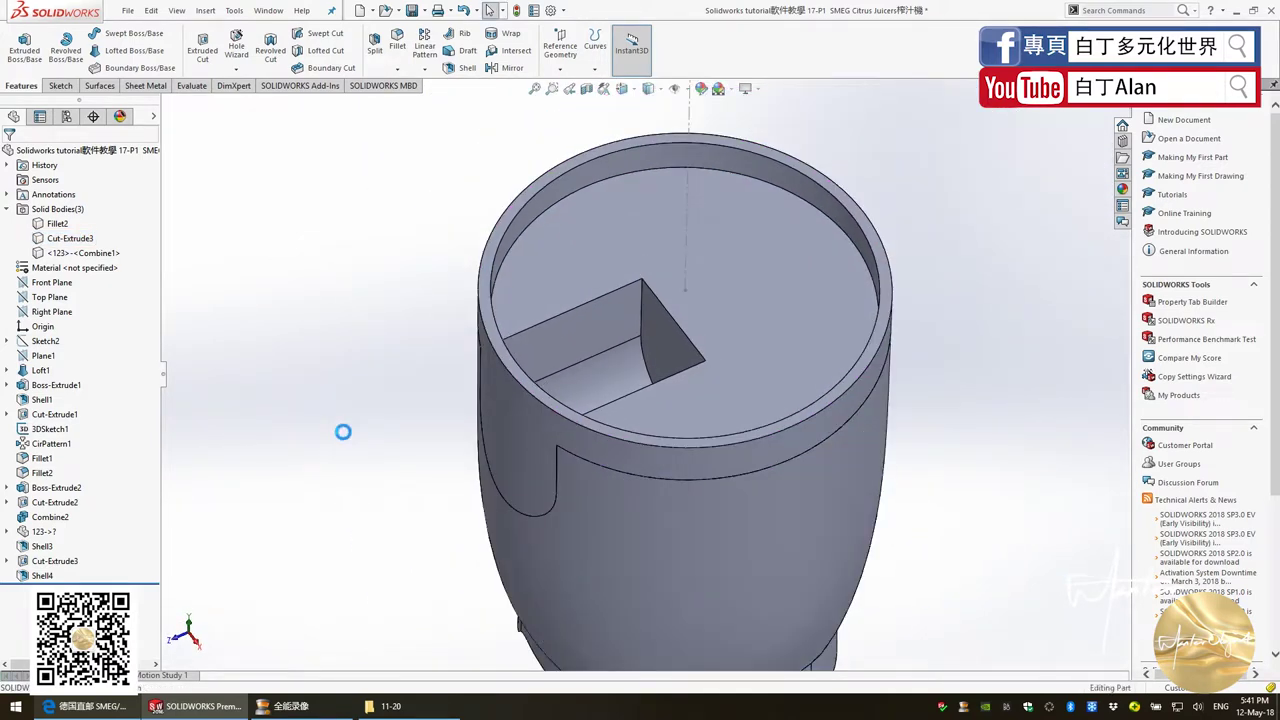
Undo Shell4, hide the outer housing again, and select the spout body's top face
key(ctrl+z)
click(641, 525)
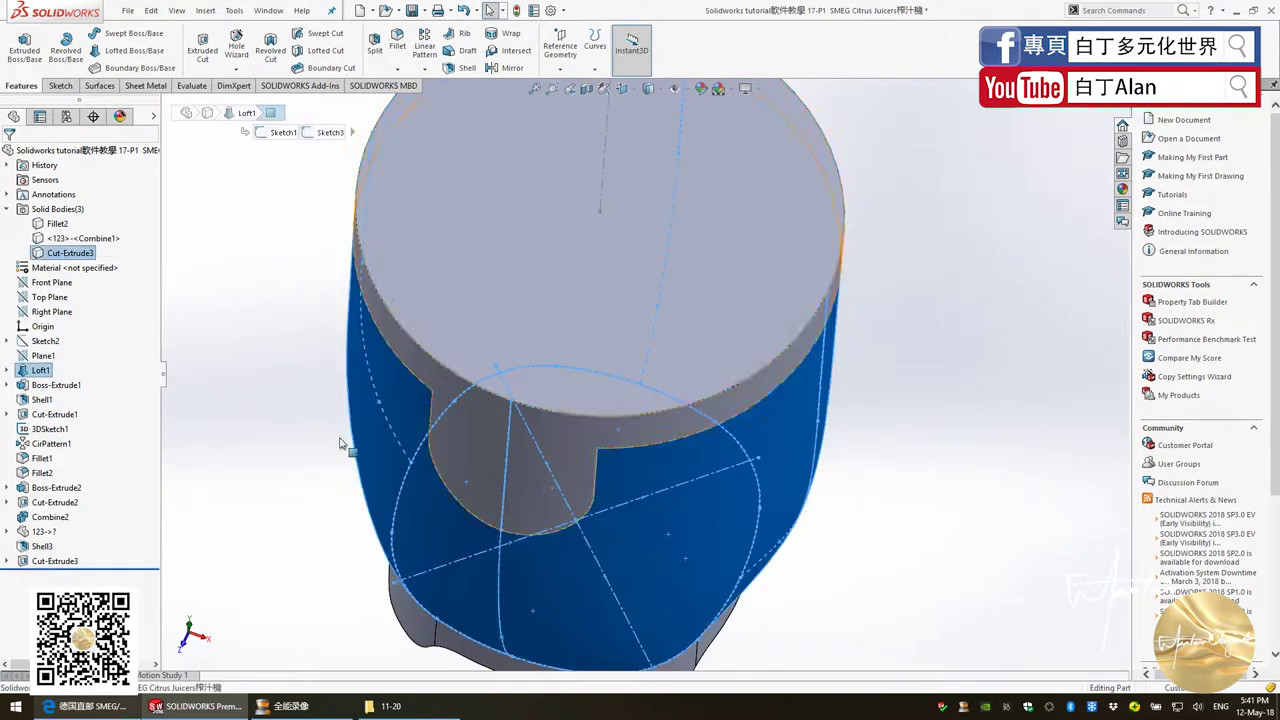
right_click(86, 250)
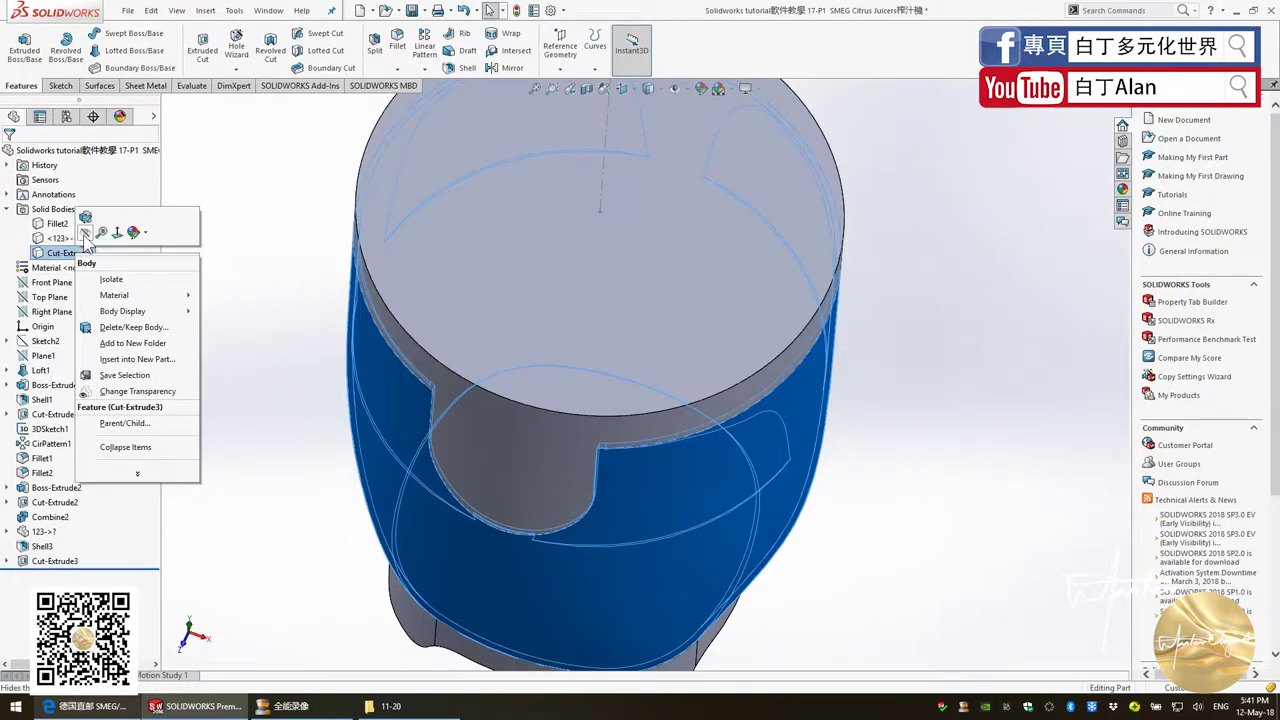
click(86, 232)
click(573, 222)
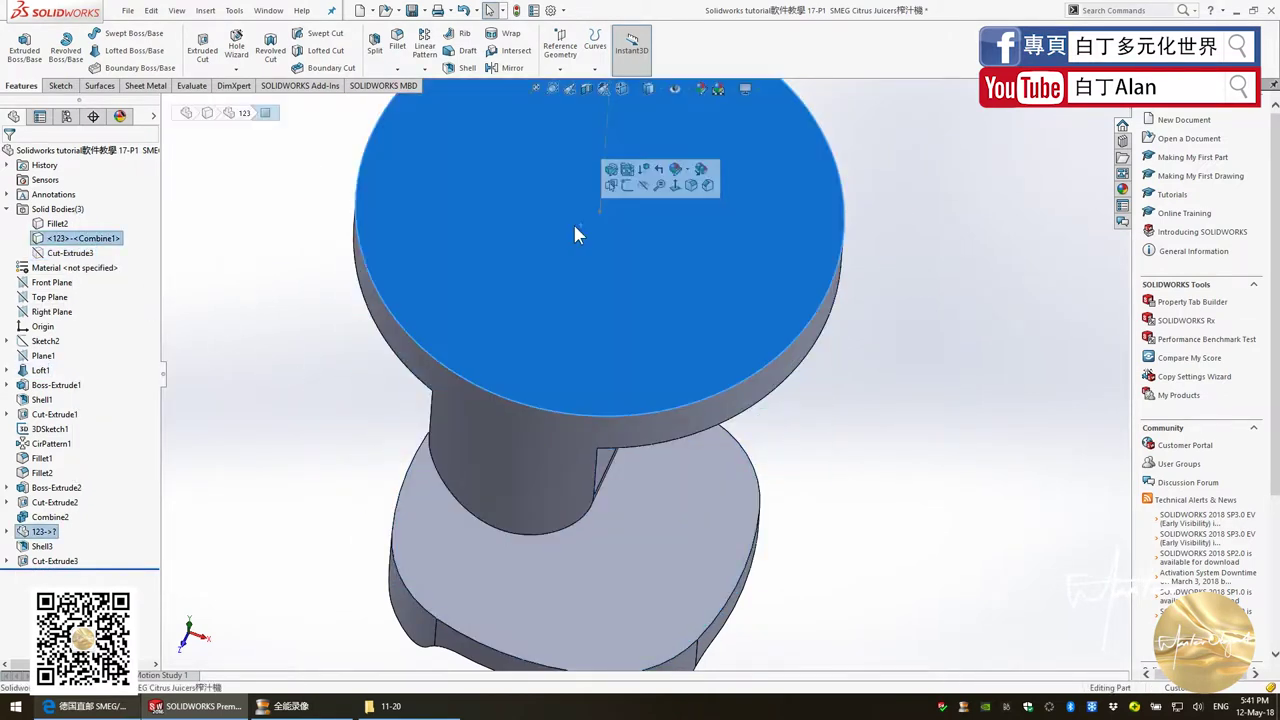
click(58, 86)
Sketch a circle offset 5 mm inward from the top face's edge
click(26, 48)
text(5)
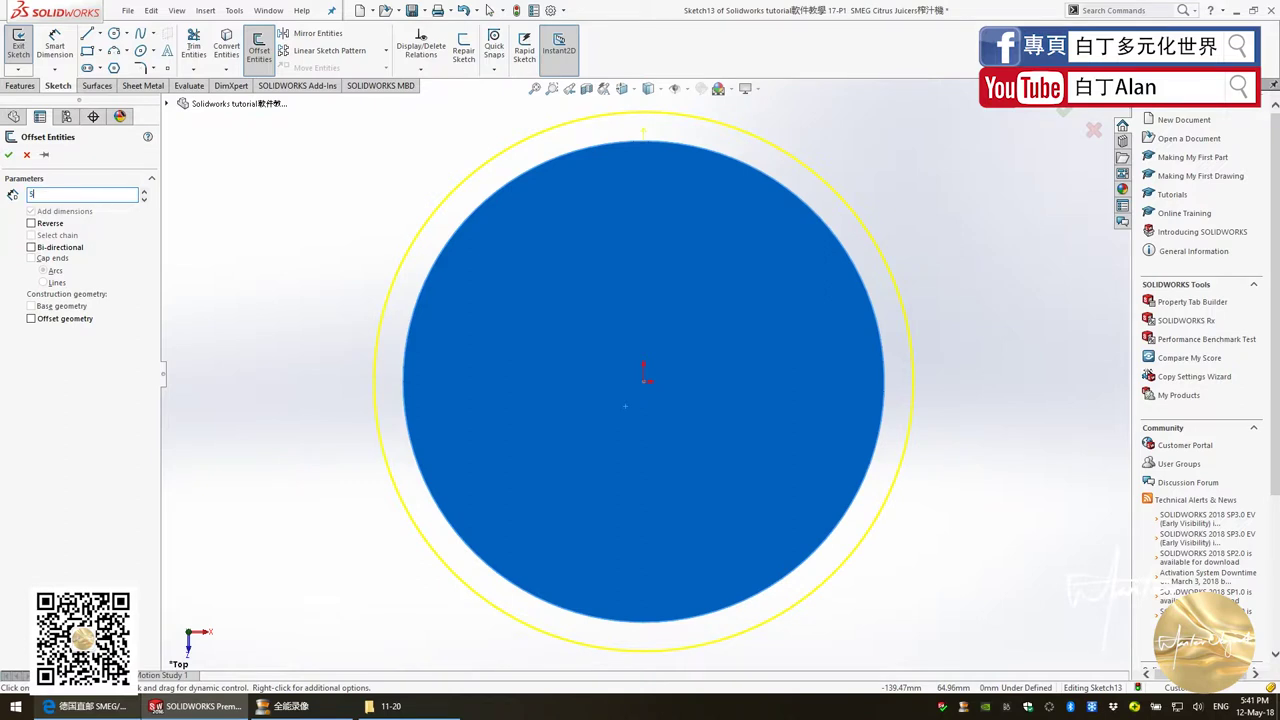
key(Return)
click(31, 224)
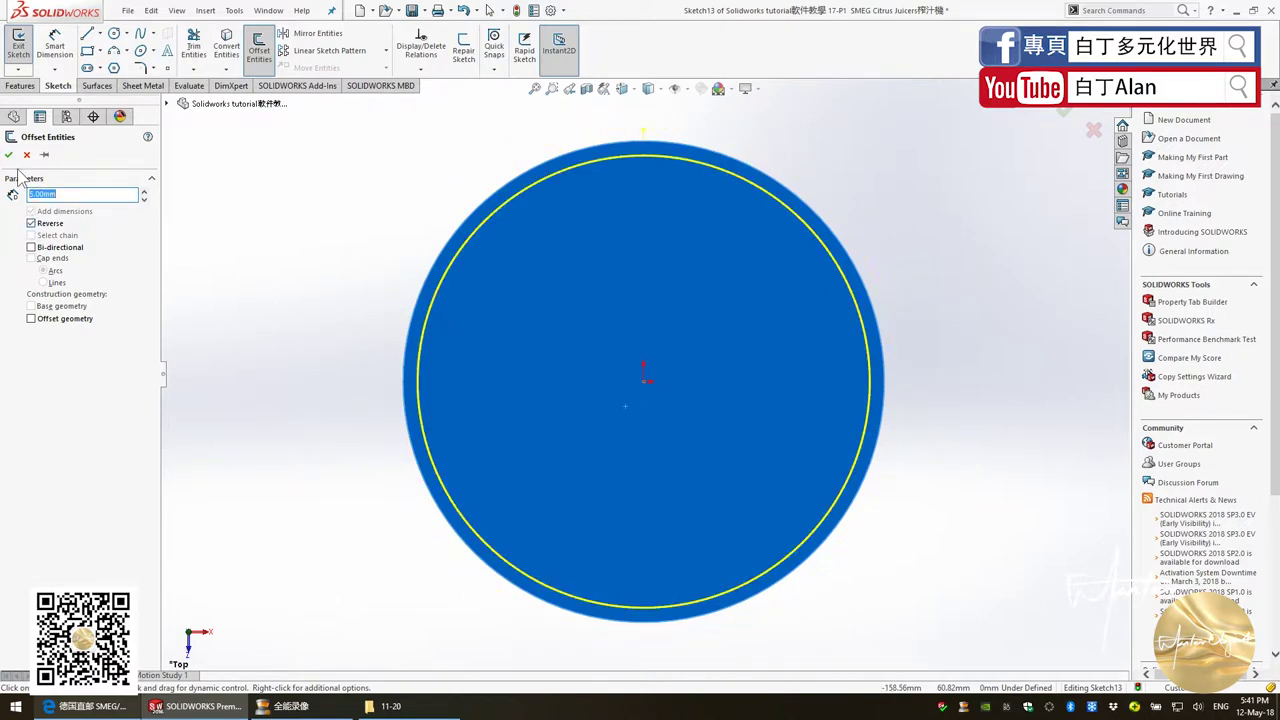
click(12, 150)
click(20, 85)
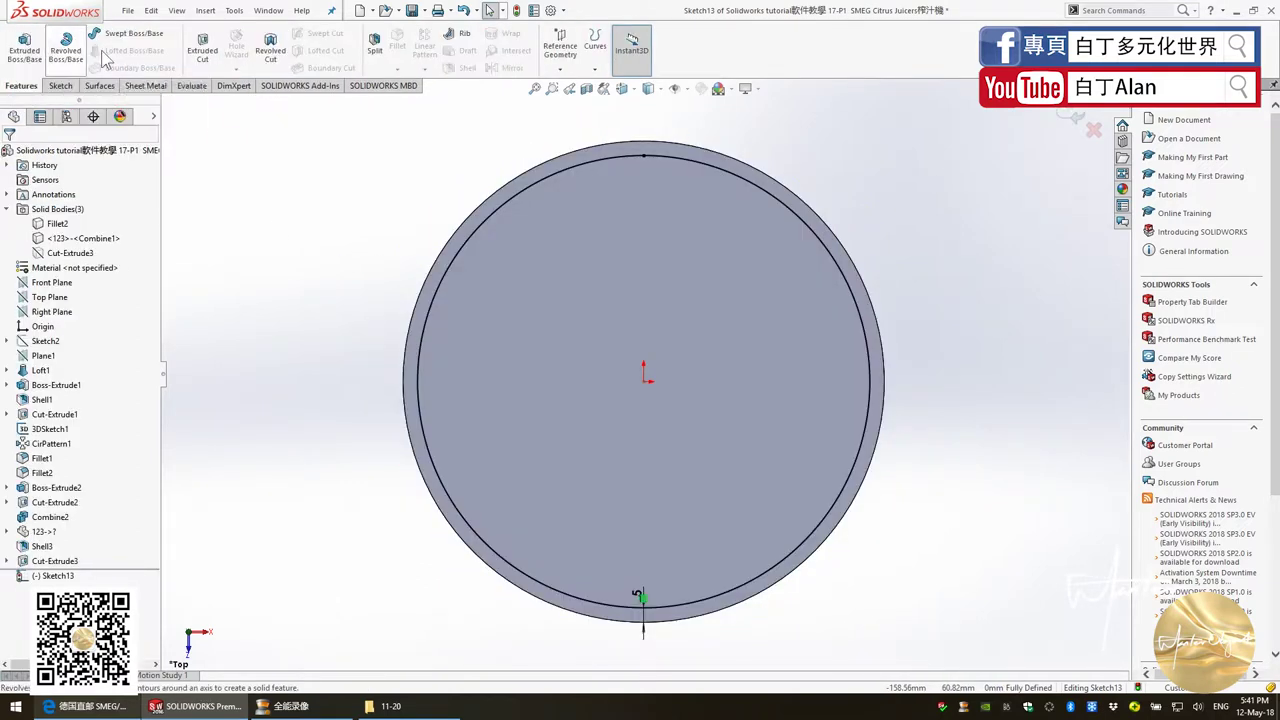
Extrude-cut the offset sketch 93 mm blind, hollowing the spout body into a ring
click(202, 48)
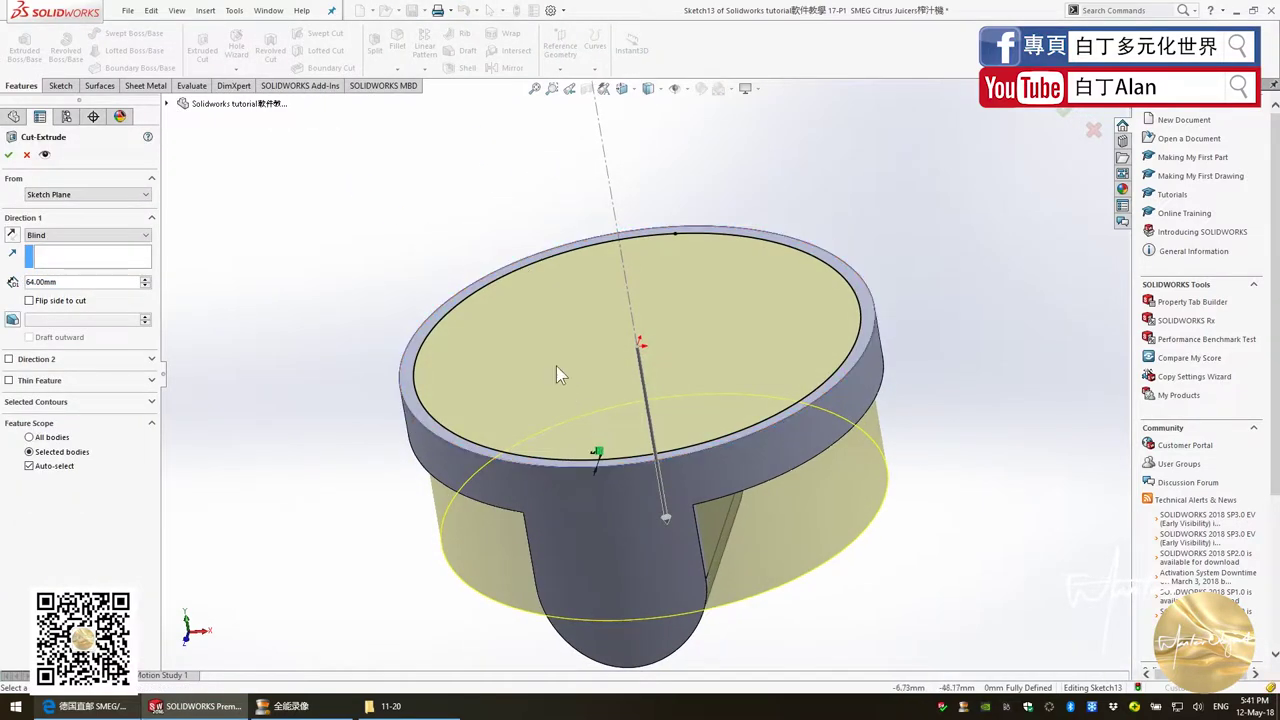
middle_drag(557, 371, 718, 543)
drag(718, 543, 740, 610)
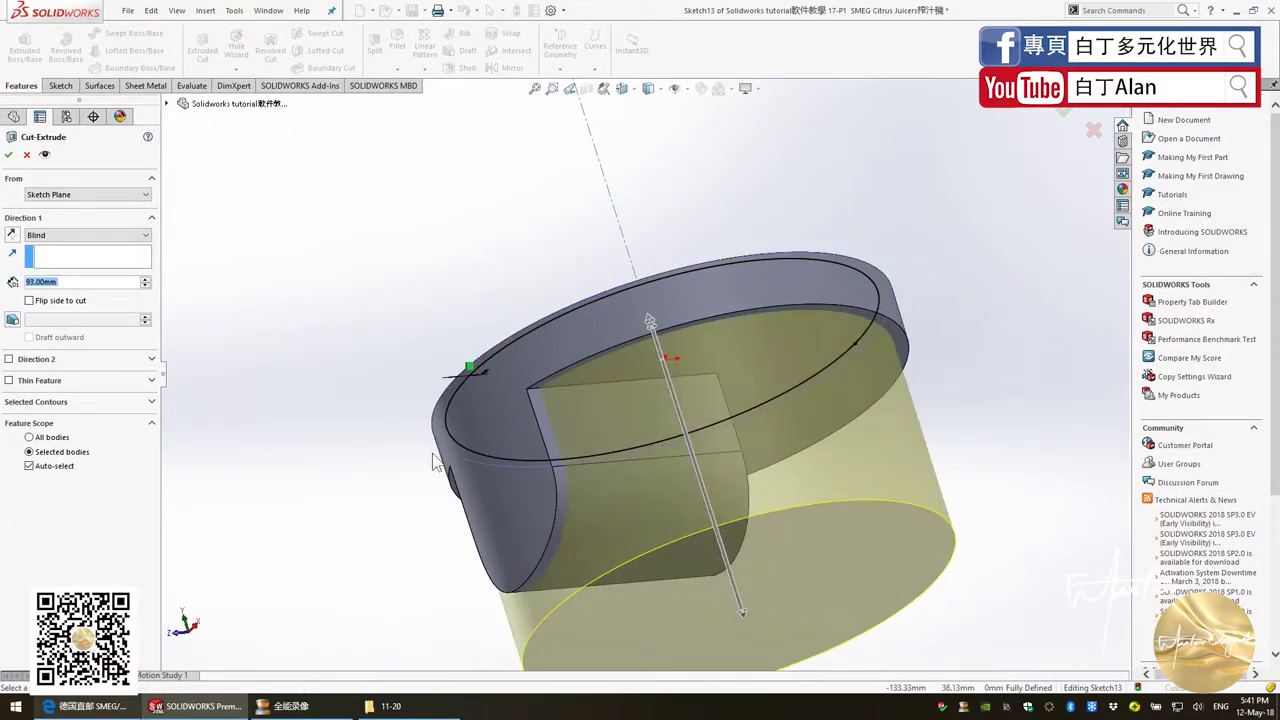
click(8, 154)
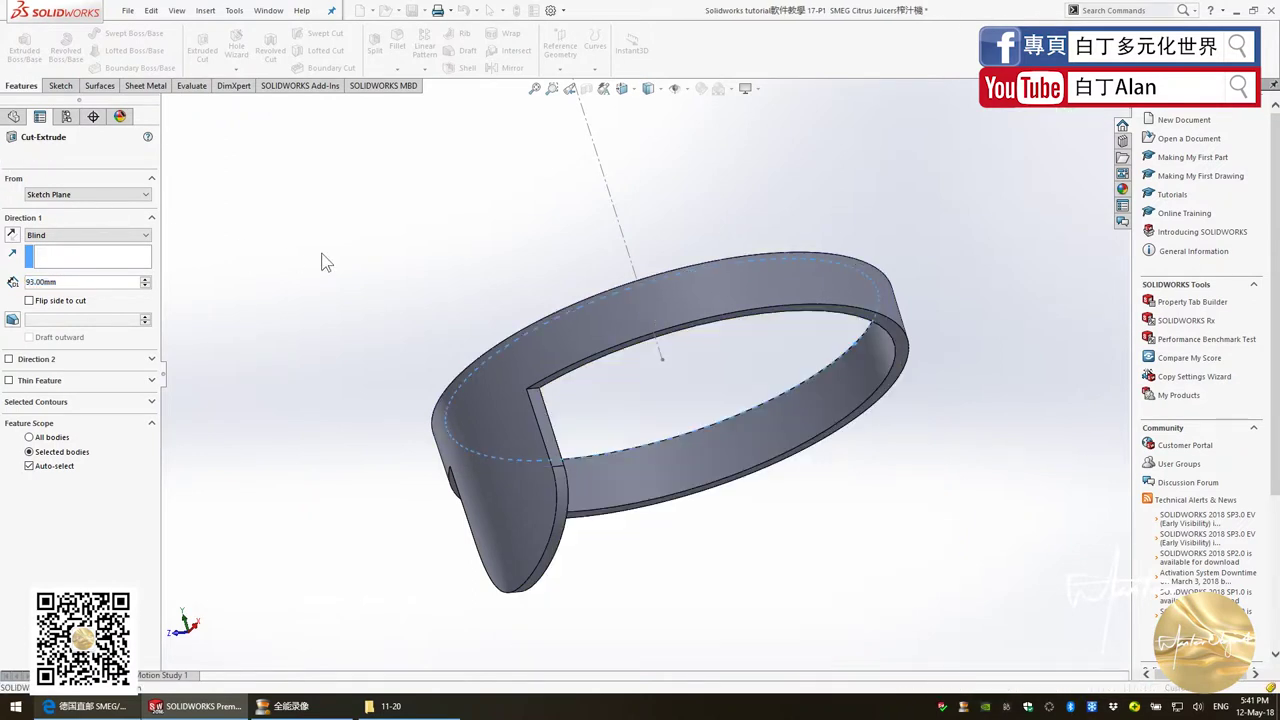
mouse_move(470, 355)
middle_down()
mouse_move(557, 432)
mouse_move(540, 360)
middle_up()
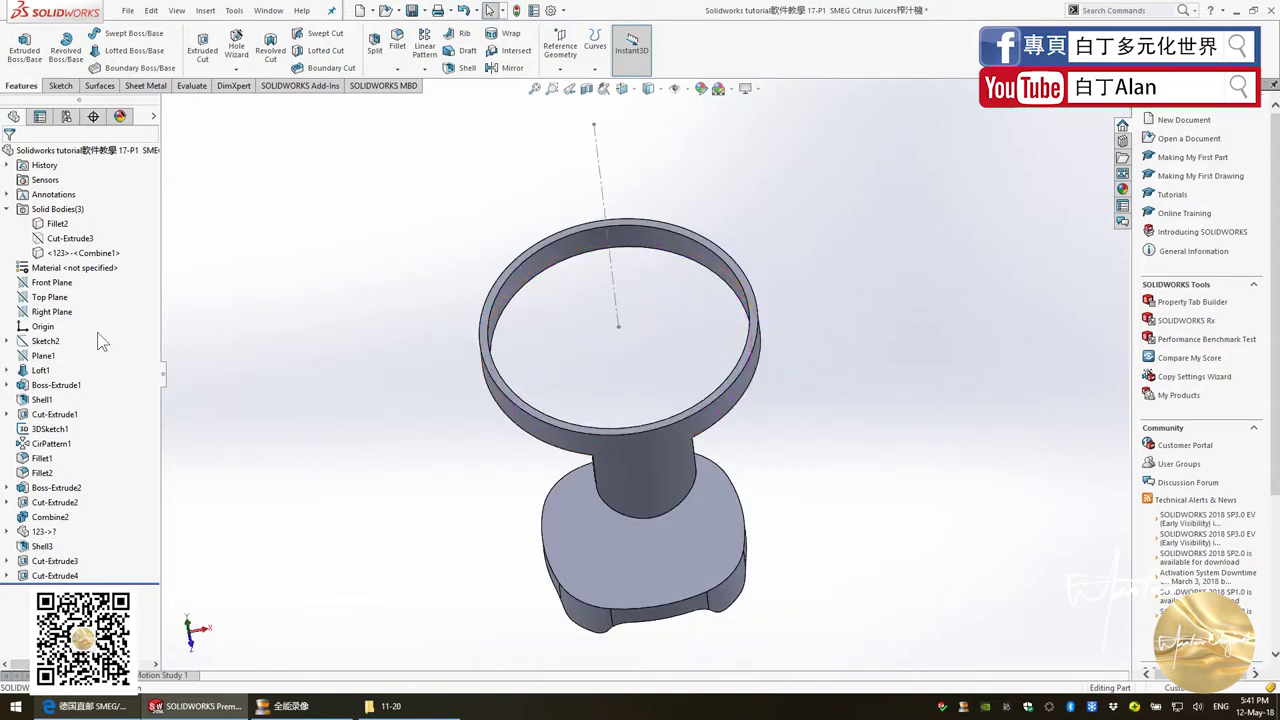
Start a sketch on the Front Plane and offset the bottom arc 5 mm inward
click(52, 283)
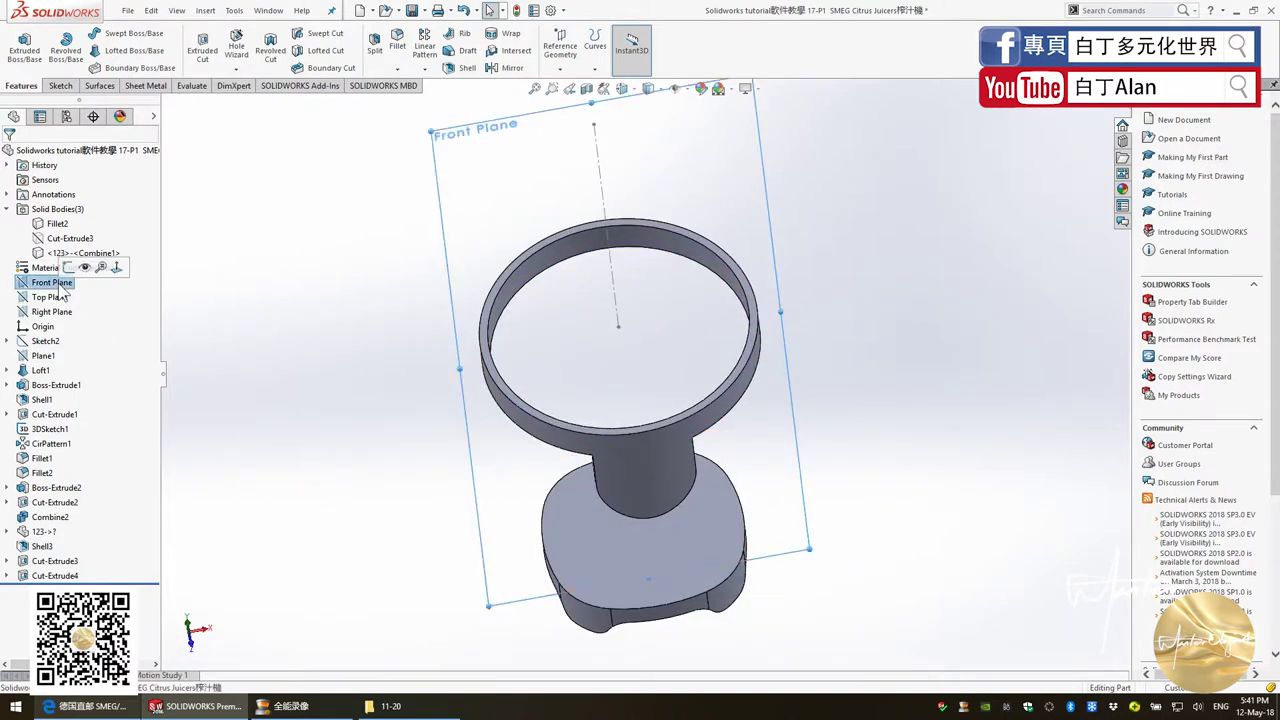
key(ctrl+8)
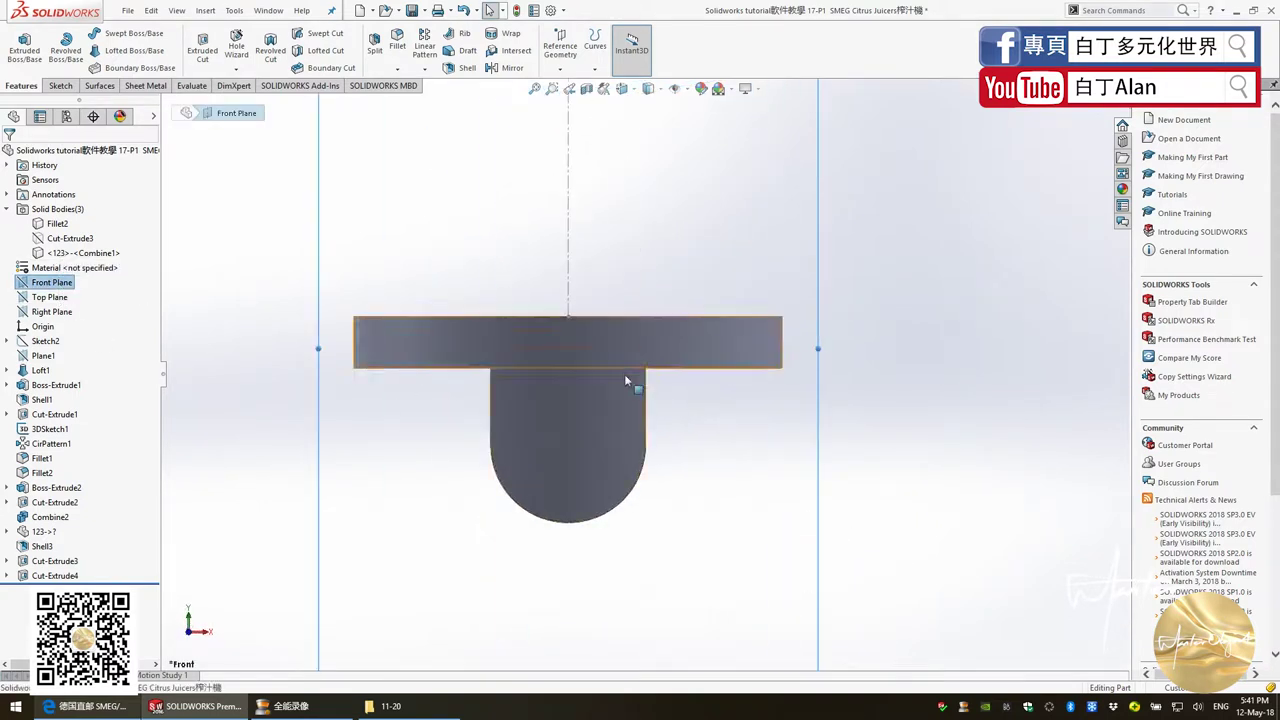
click(60, 86)
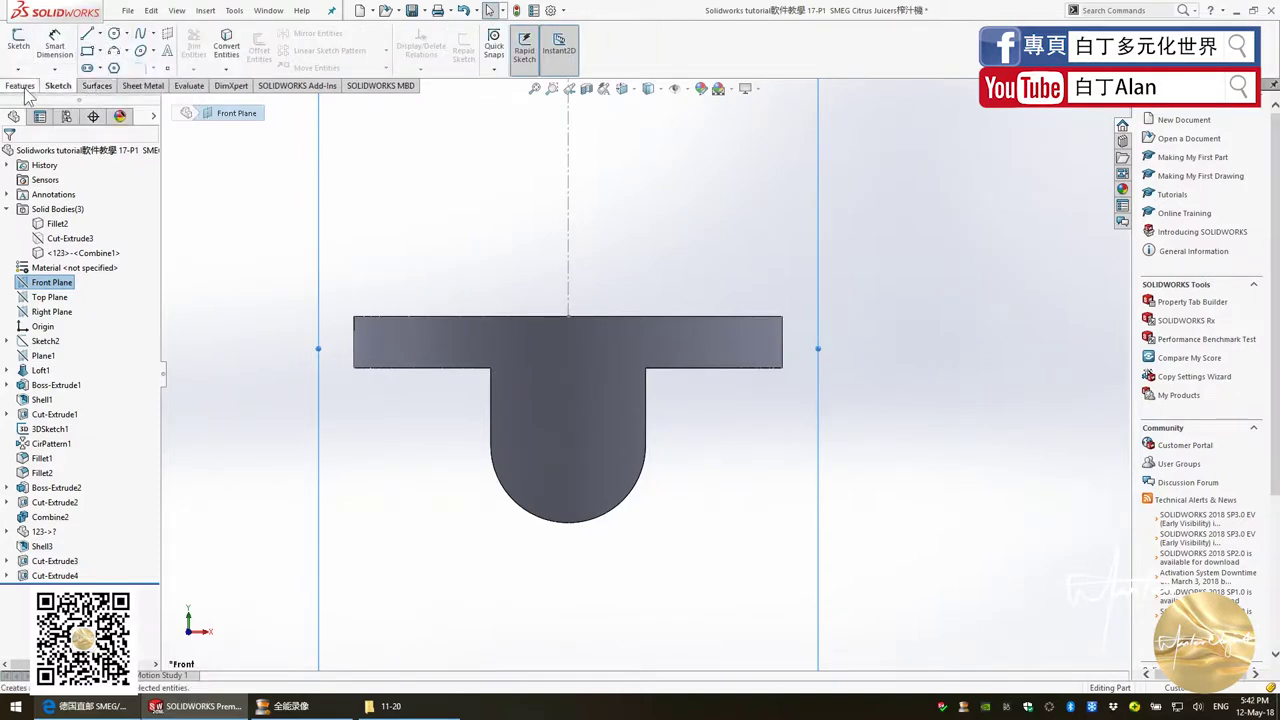
click(20, 44)
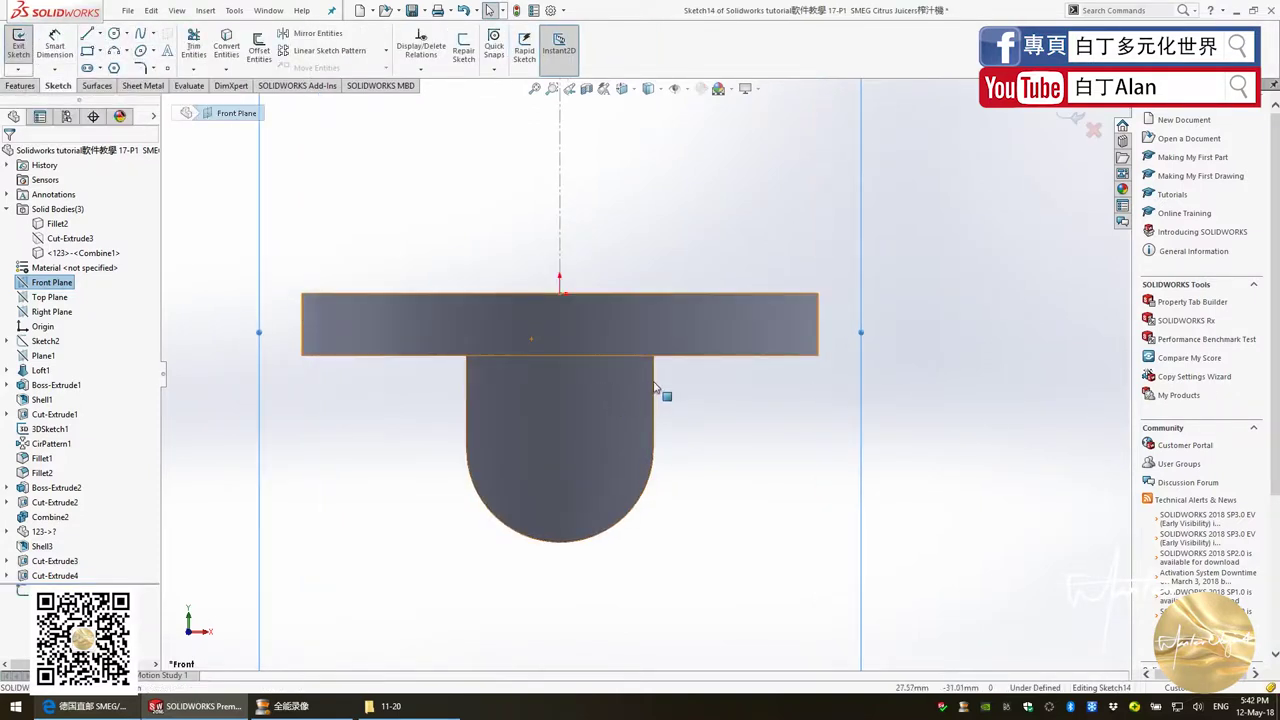
click(259, 46)
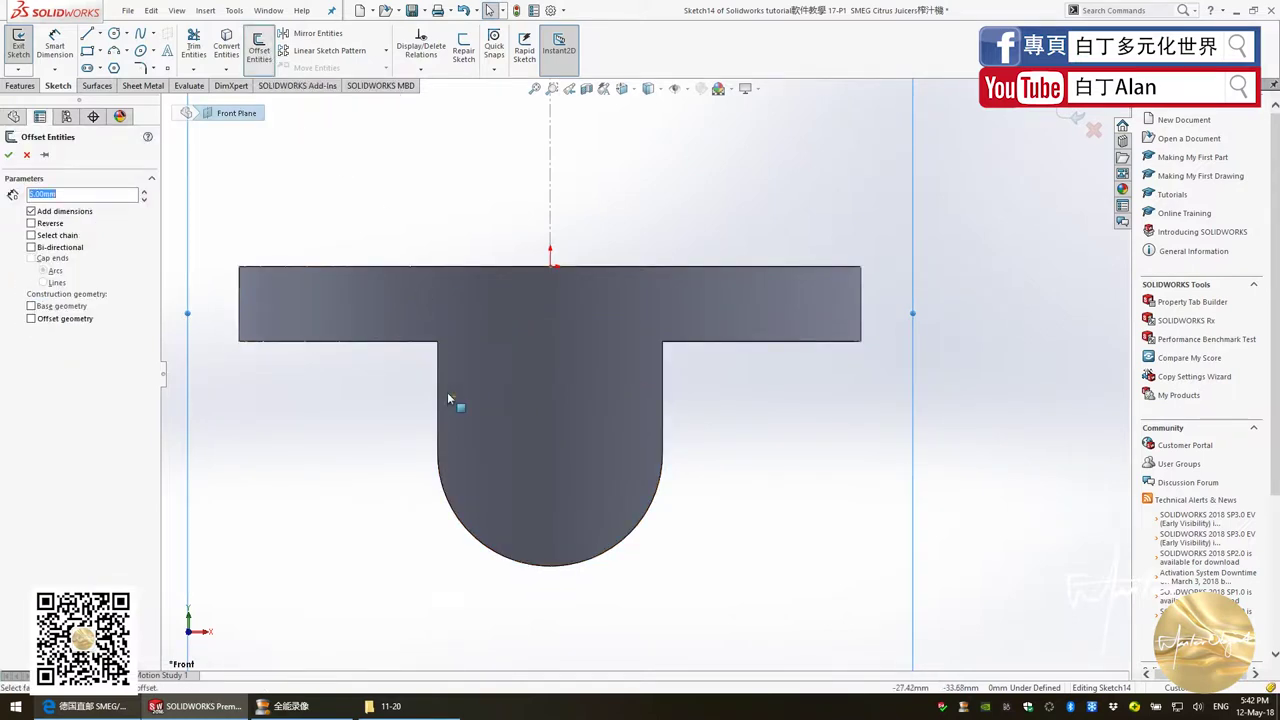
click(455, 516)
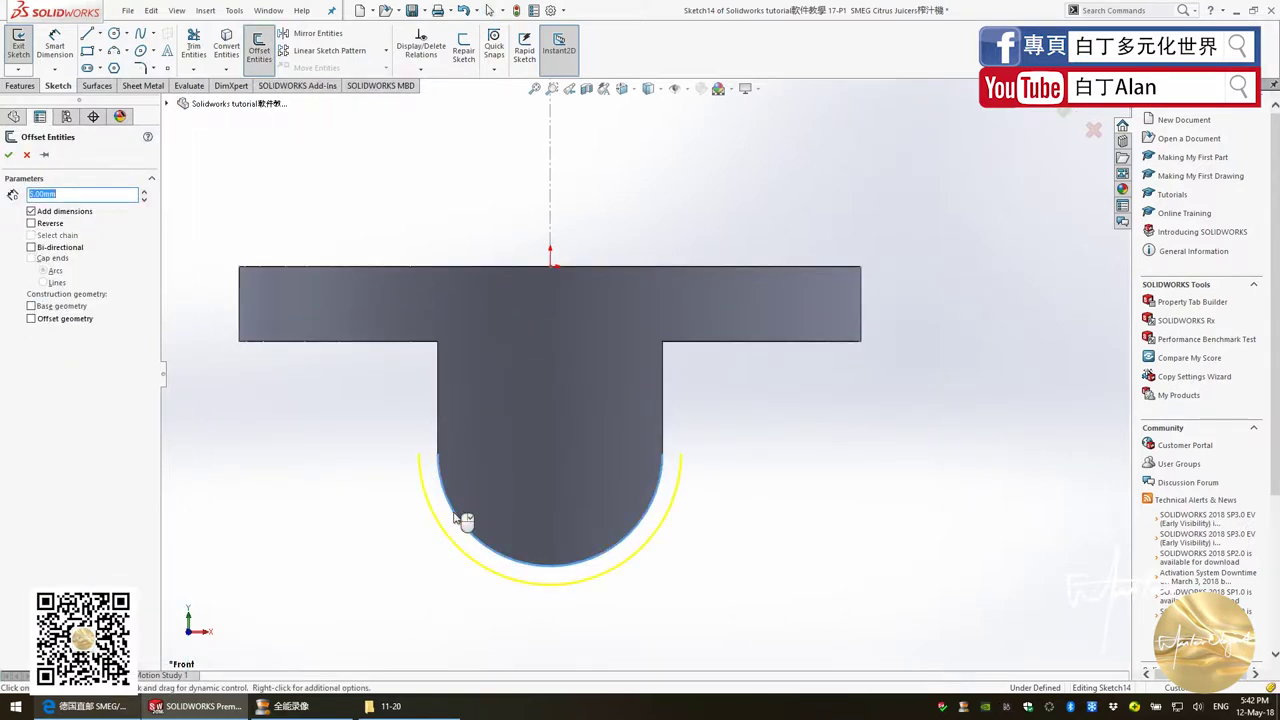
click(31, 223)
click(9, 155)
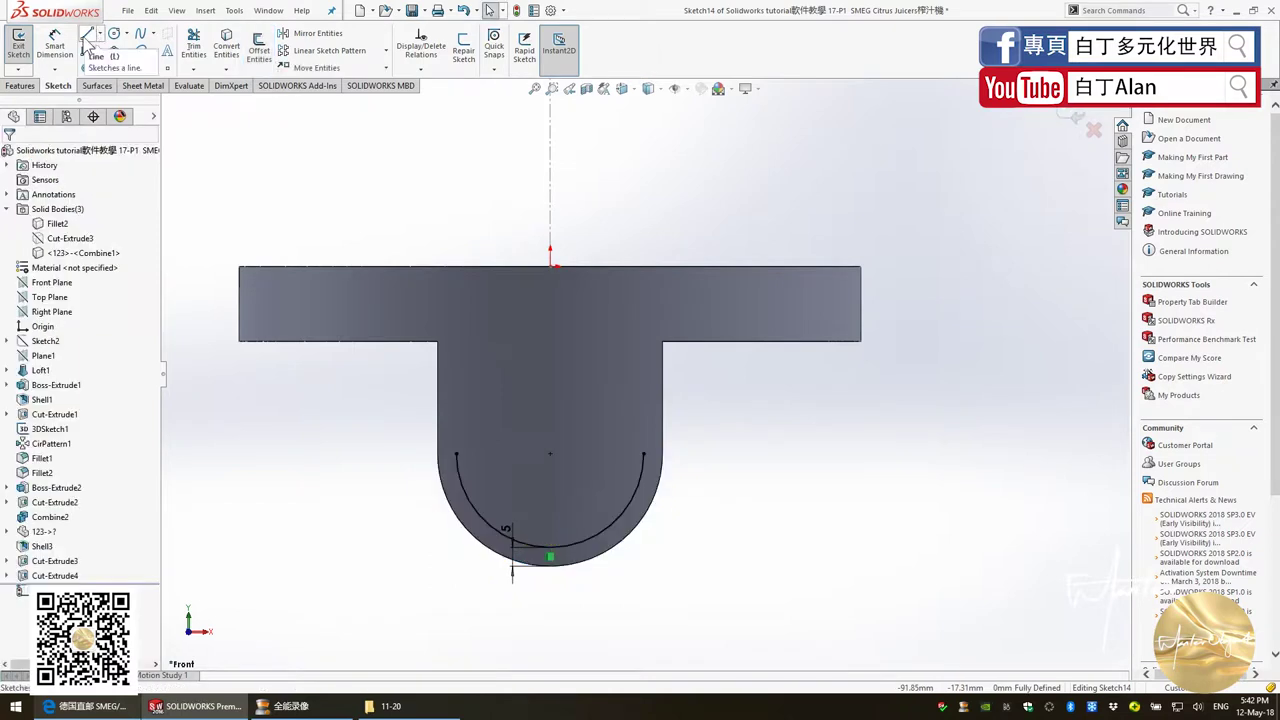
Close the spout profile with two vertical side lines and a top line
click(87, 33)
click(455, 454)
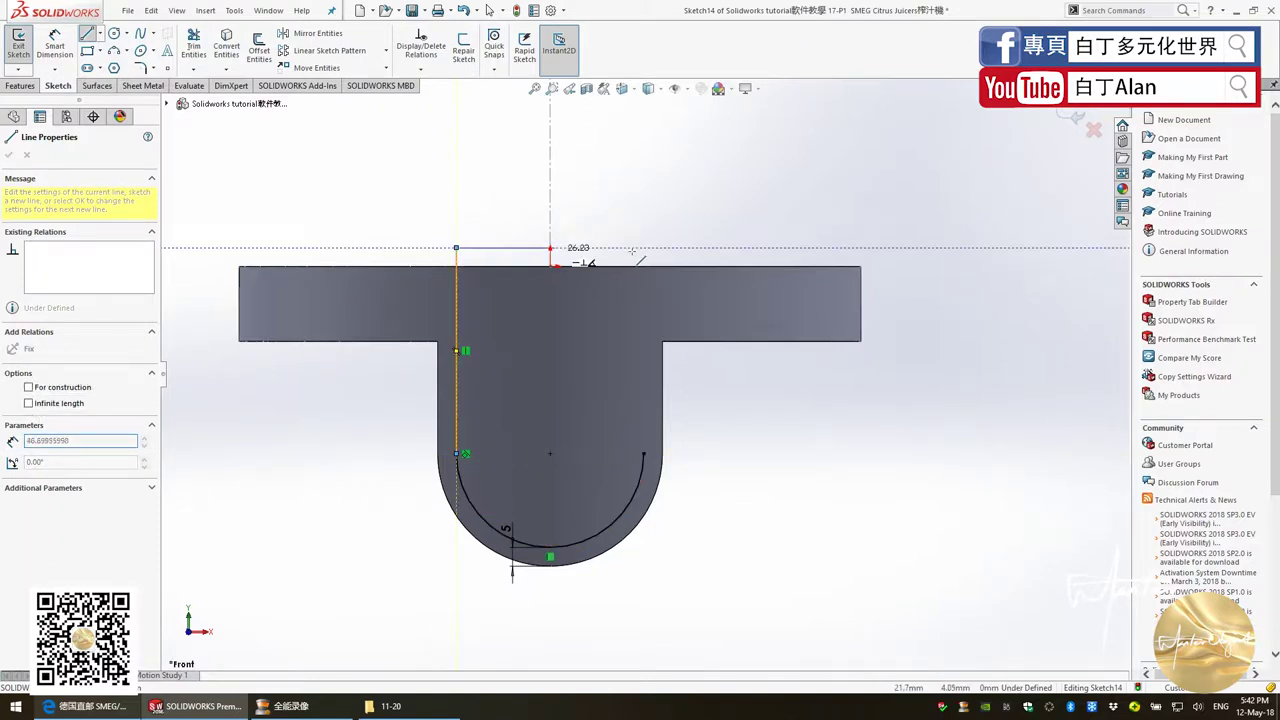
click(456, 248)
click(643, 248)
click(644, 455)
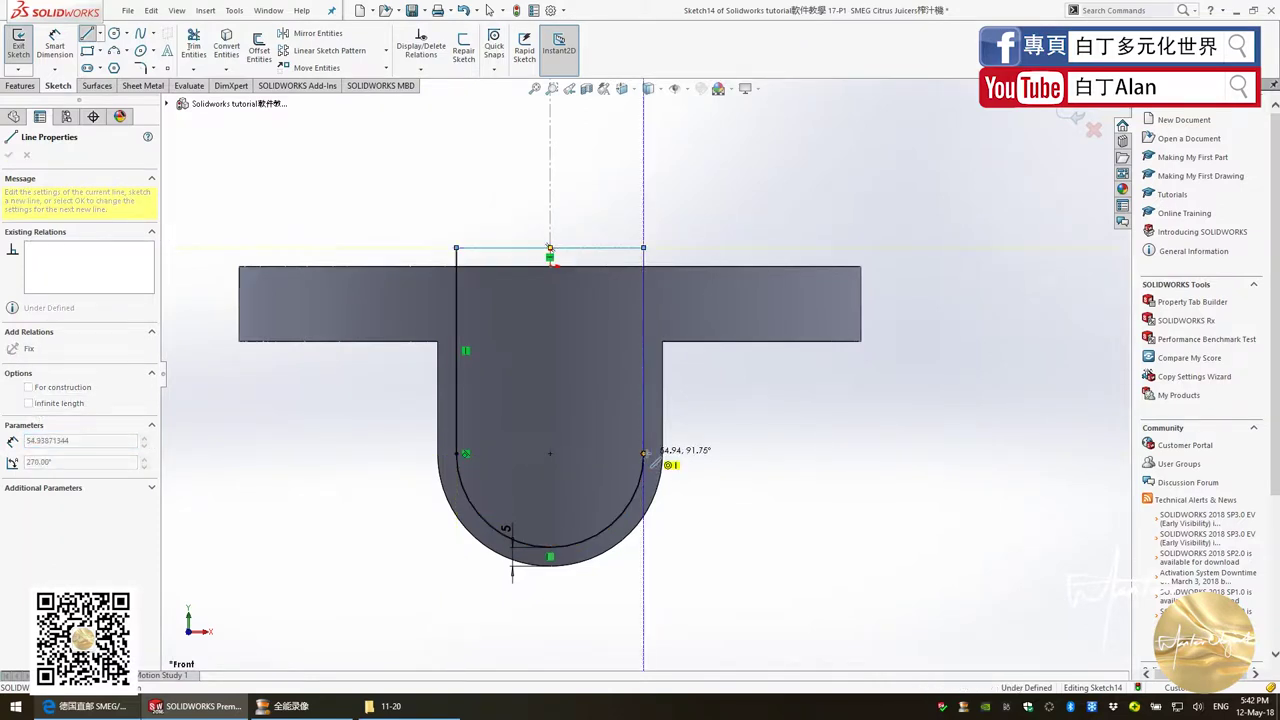
click(9, 155)
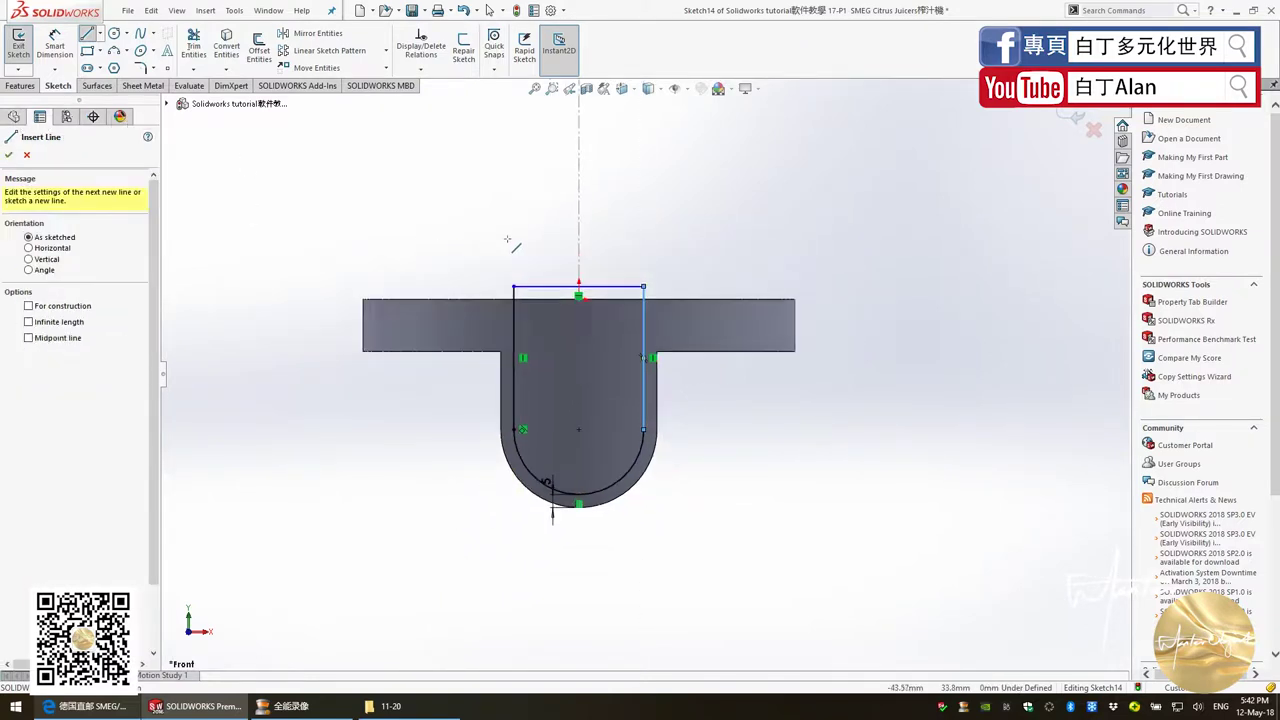
middle_drag(650, 200, 690, 263)
Extrude-cut Sketch14 105 mm blind to open the ring's U-shaped spout lip
click(22, 86)
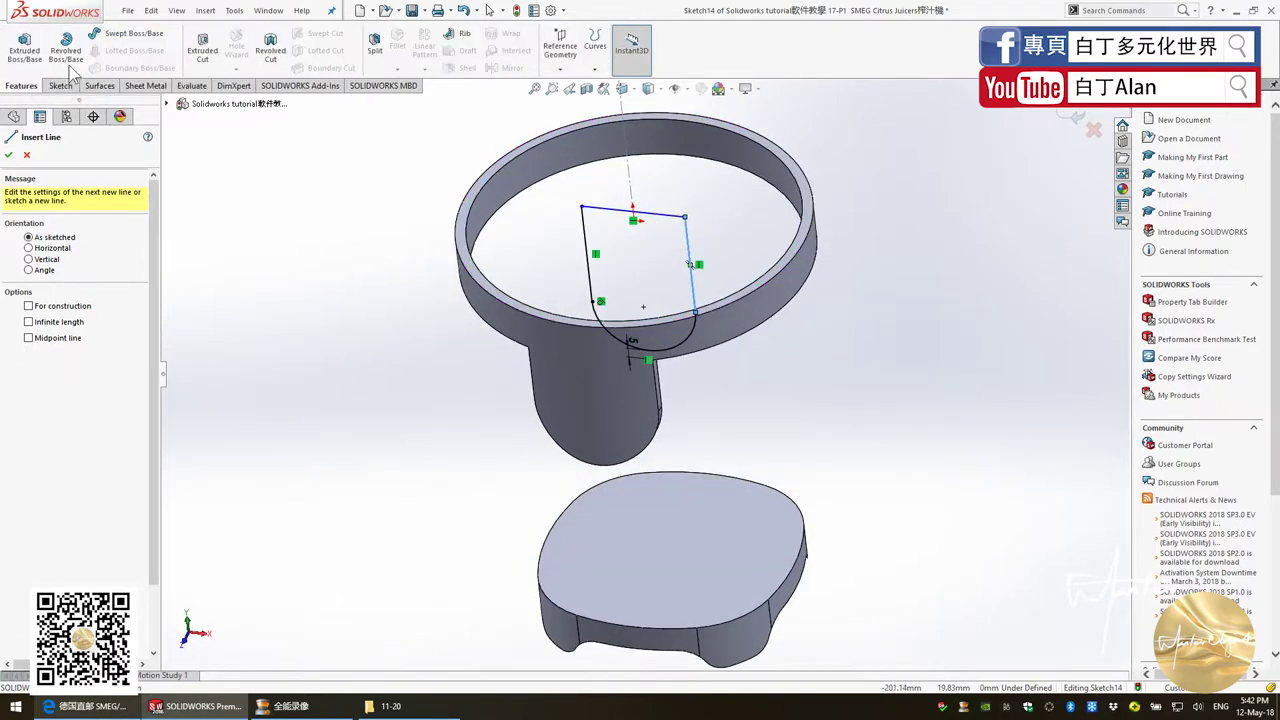
click(202, 50)
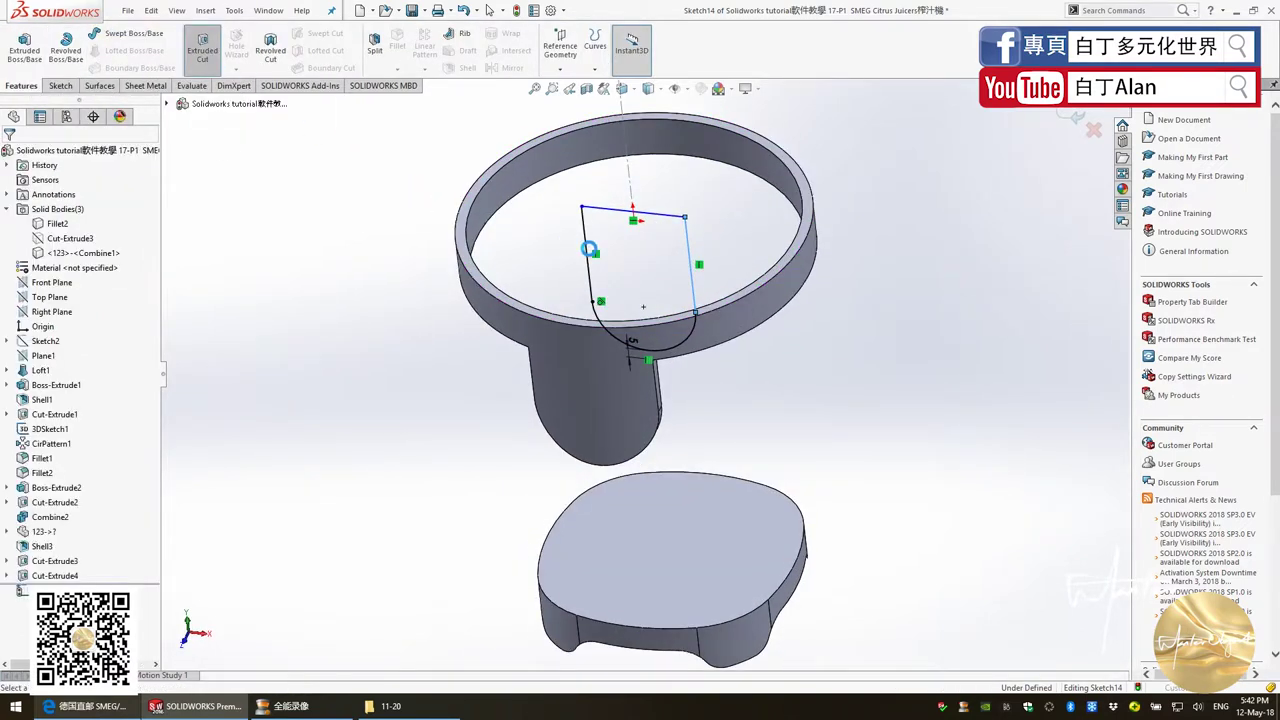
drag(676, 196, 578, 403)
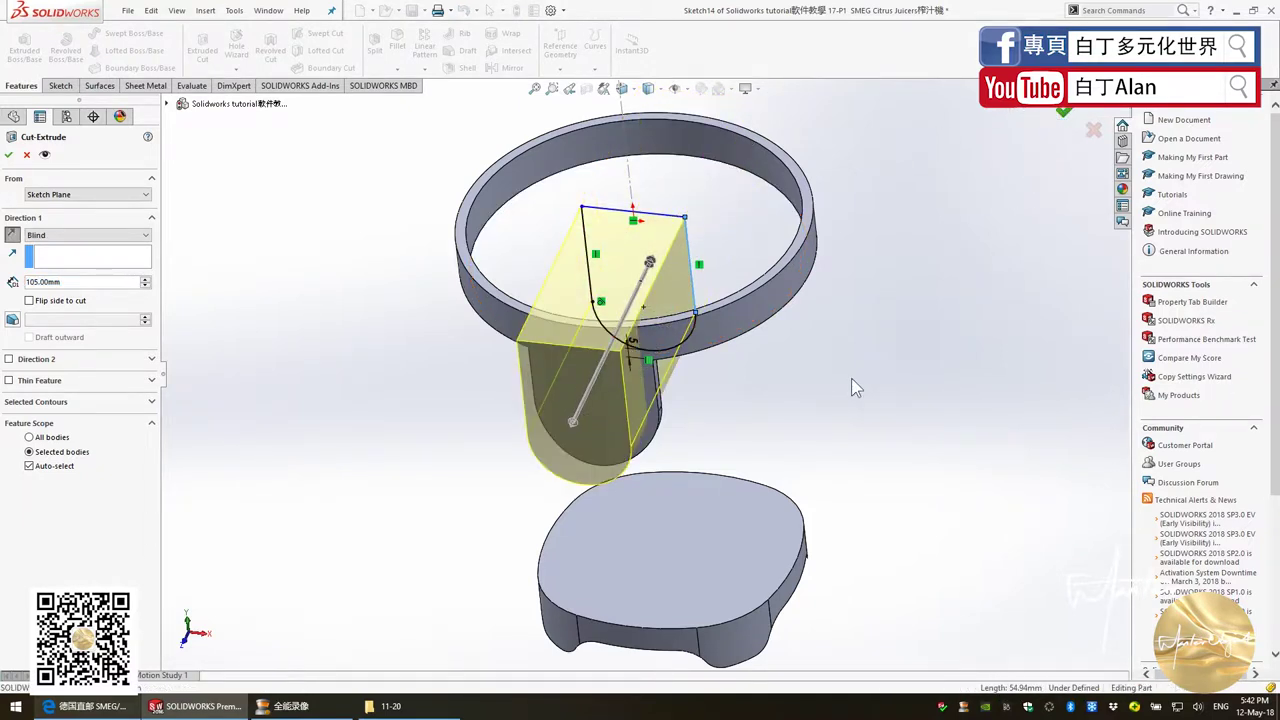
key(Return)
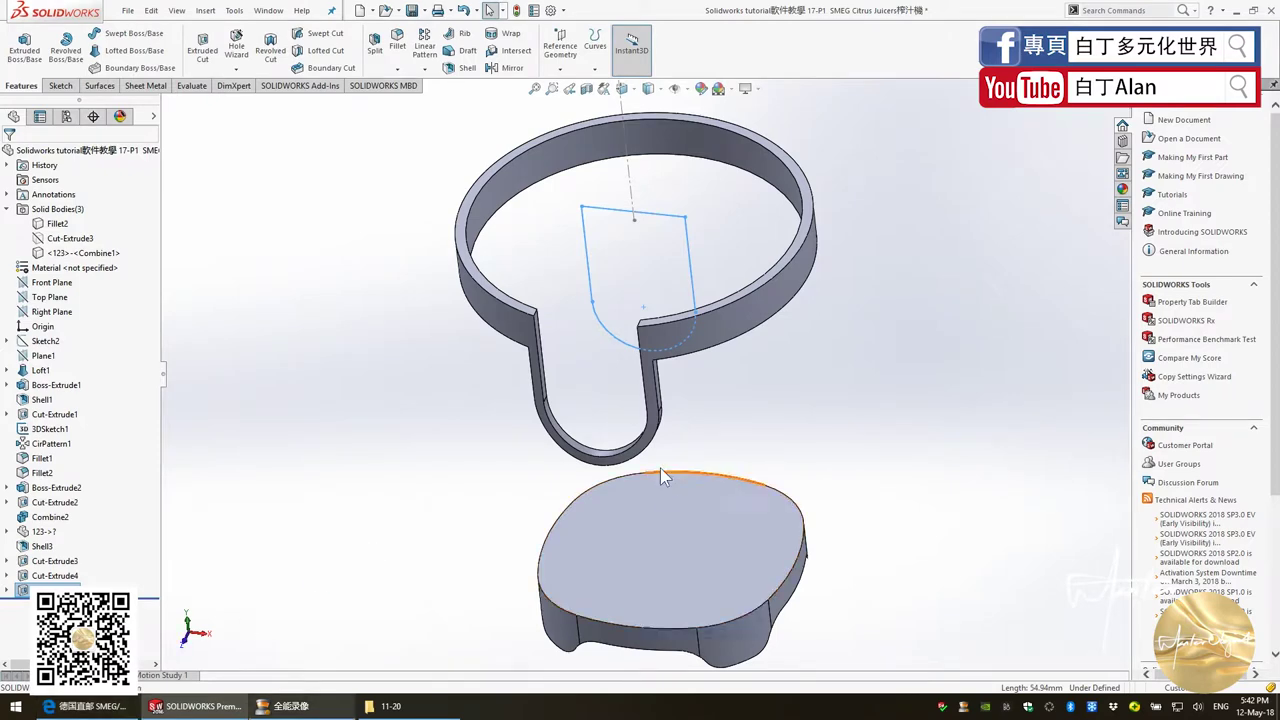
middle_drag(660, 468, 720, 294)
click(78, 706)
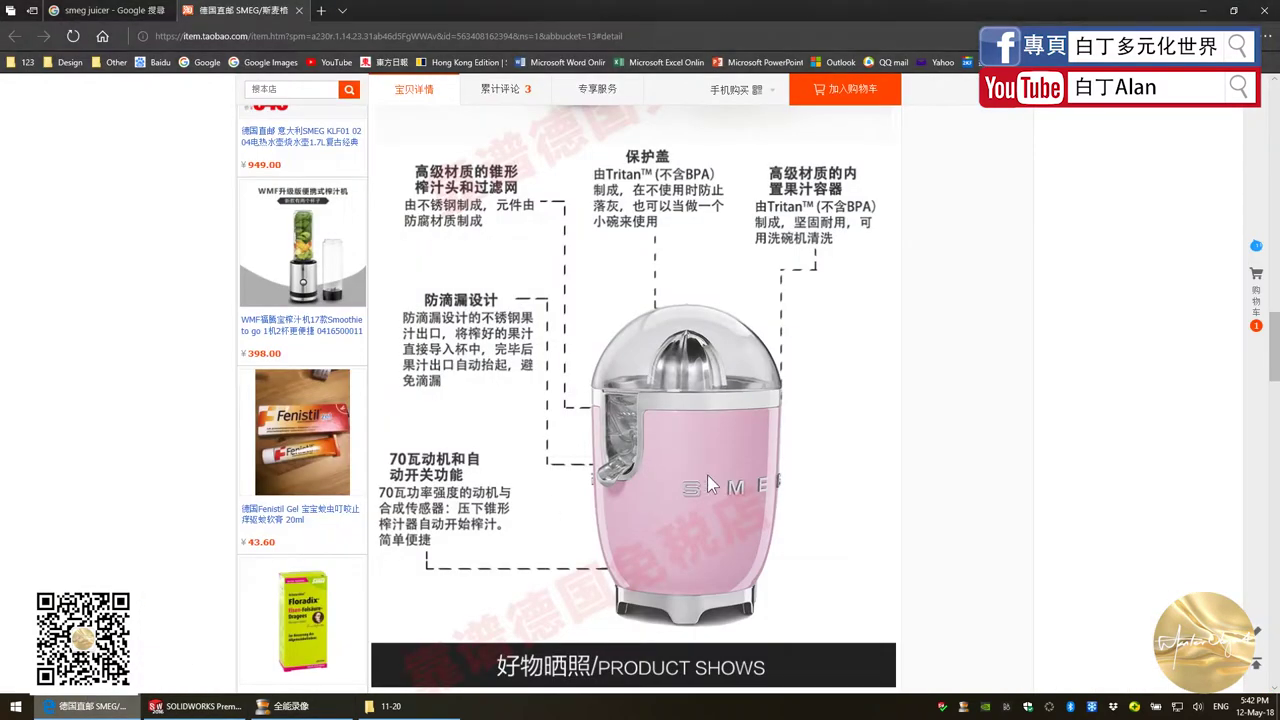
key(alt+Tab)
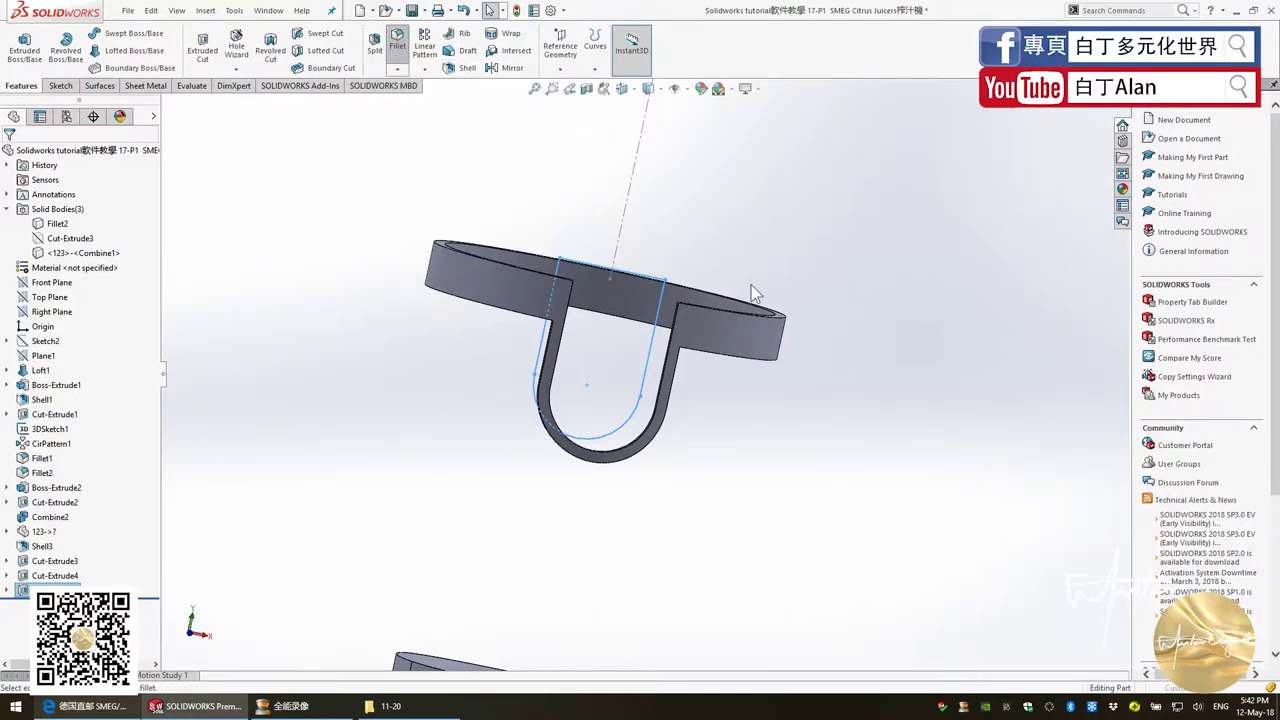
Fillet the two corner edges at the spout junction with a 10 mm radius
key(alt+Tab)
key(alt+Tab)
mouse_move(600, 280)
middle_down()
mouse_move(514, 357)
mouse_move(253, 445)
middle_up()
click(285, 455)
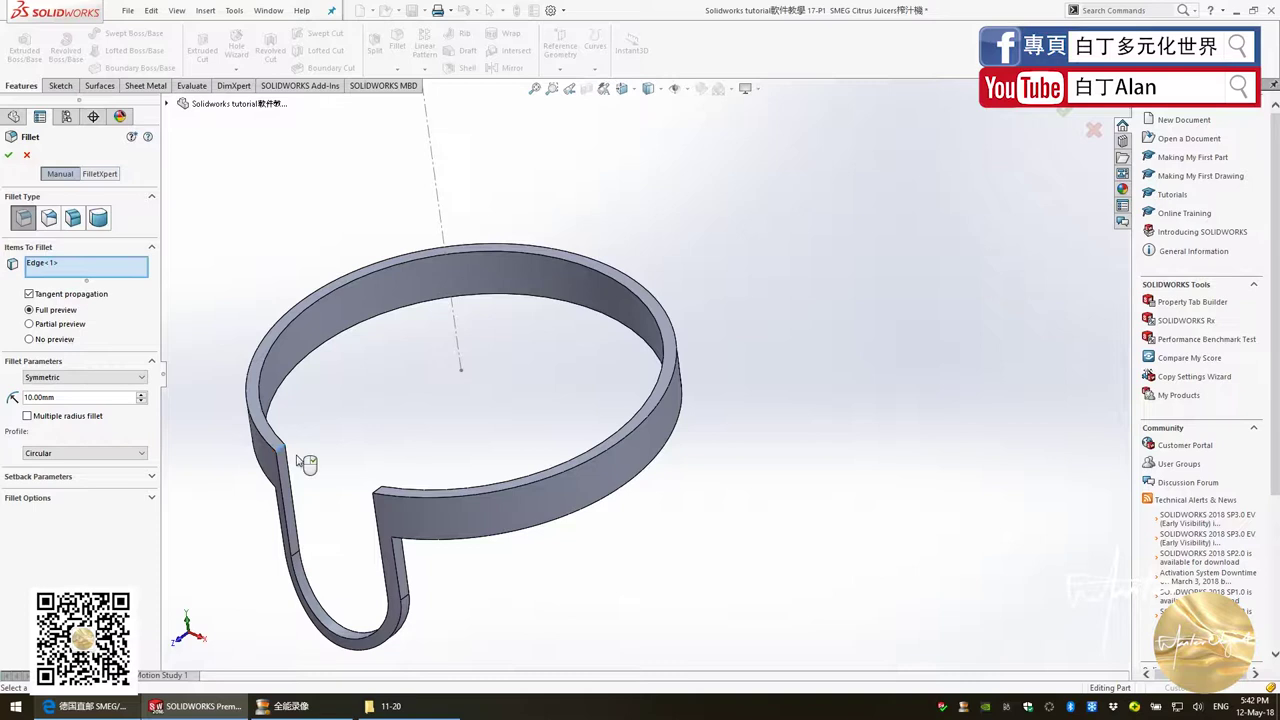
click(377, 494)
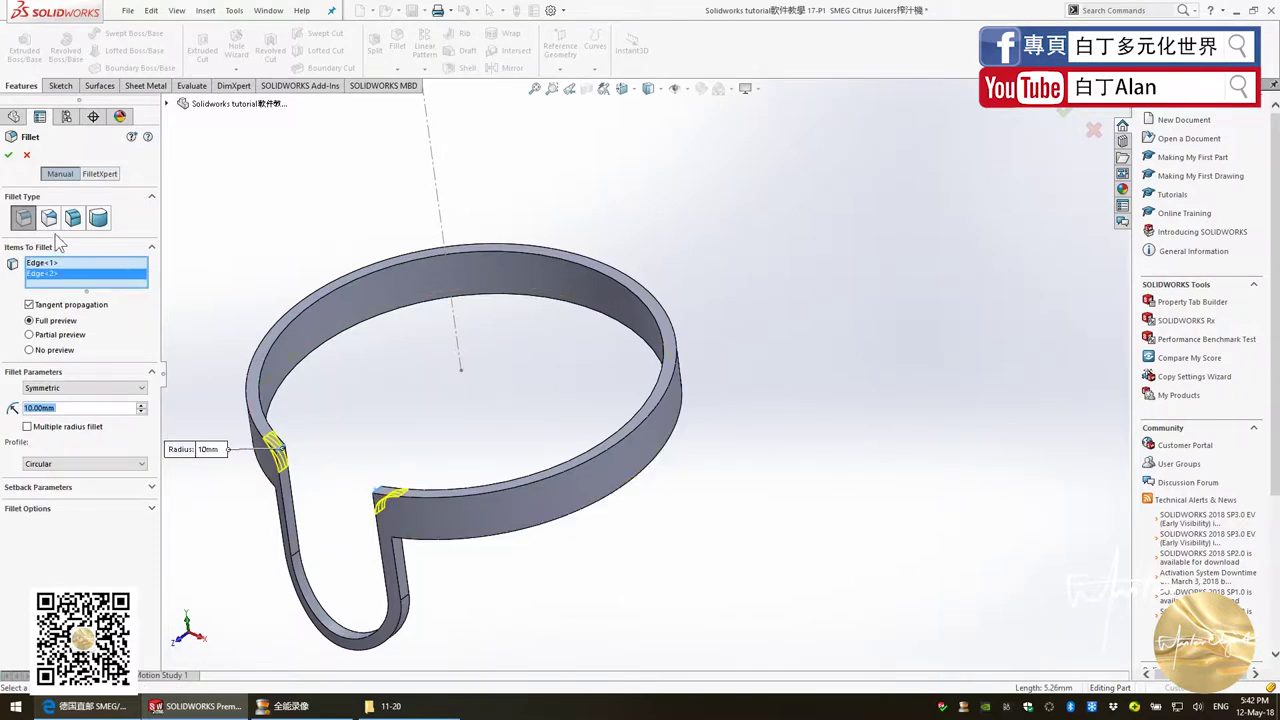
click(9, 156)
Orbit the model and compare it against the juicer product photo
mouse_move(479, 502)
middle_down()
mouse_move(691, 494)
mouse_move(583, 460)
mouse_move(591, 554)
middle_up()
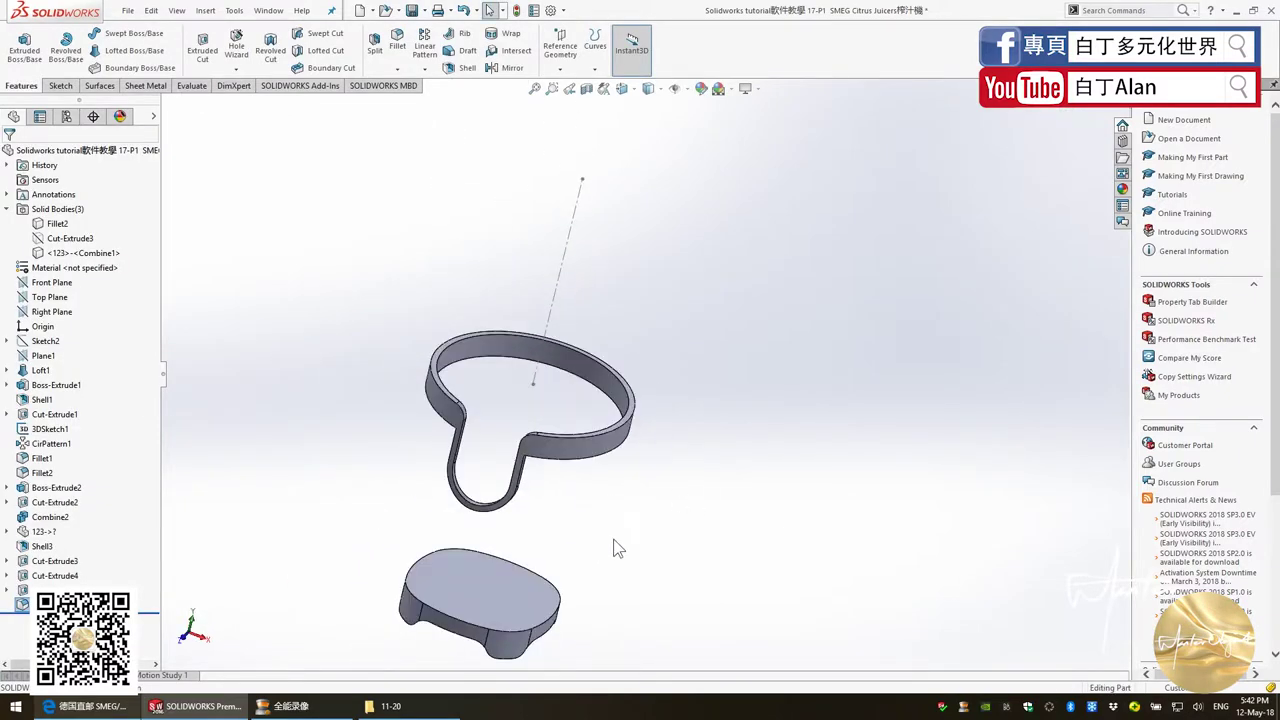
key(alt+Tab)
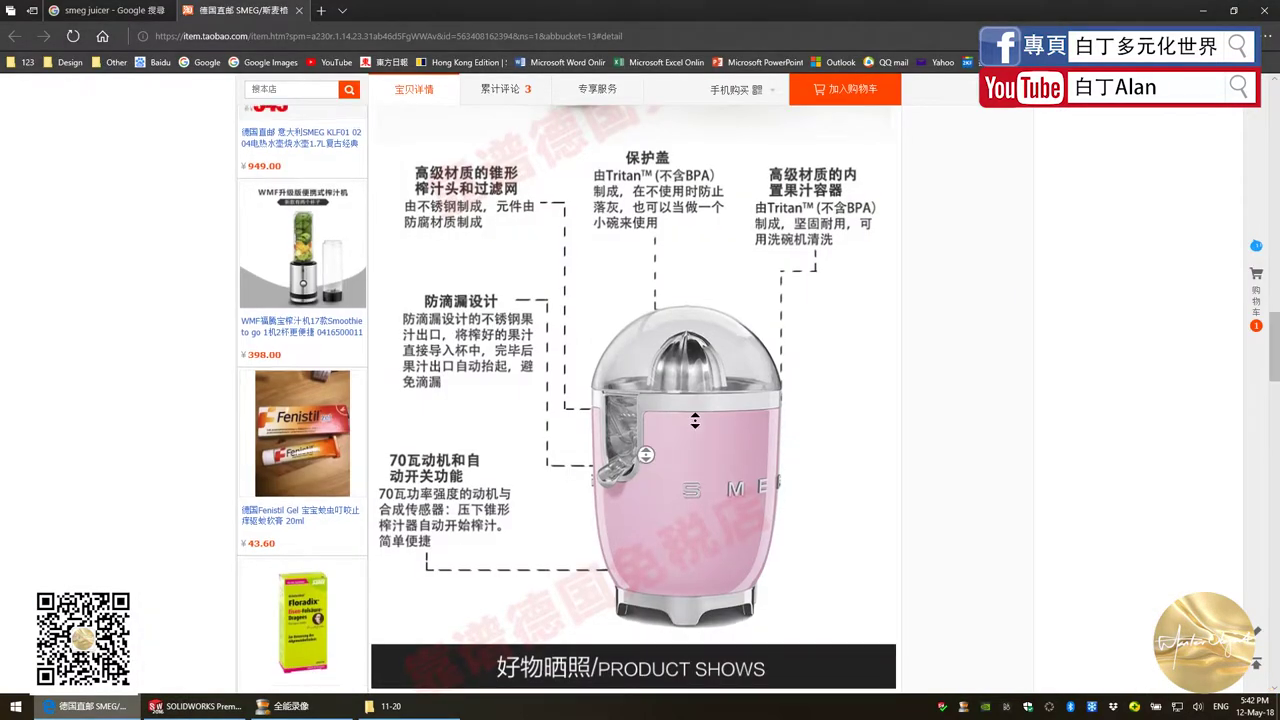
scroll(703, 499, down, 2)
scroll(706, 519, up, 2)
scroll(706, 519, up, 2)
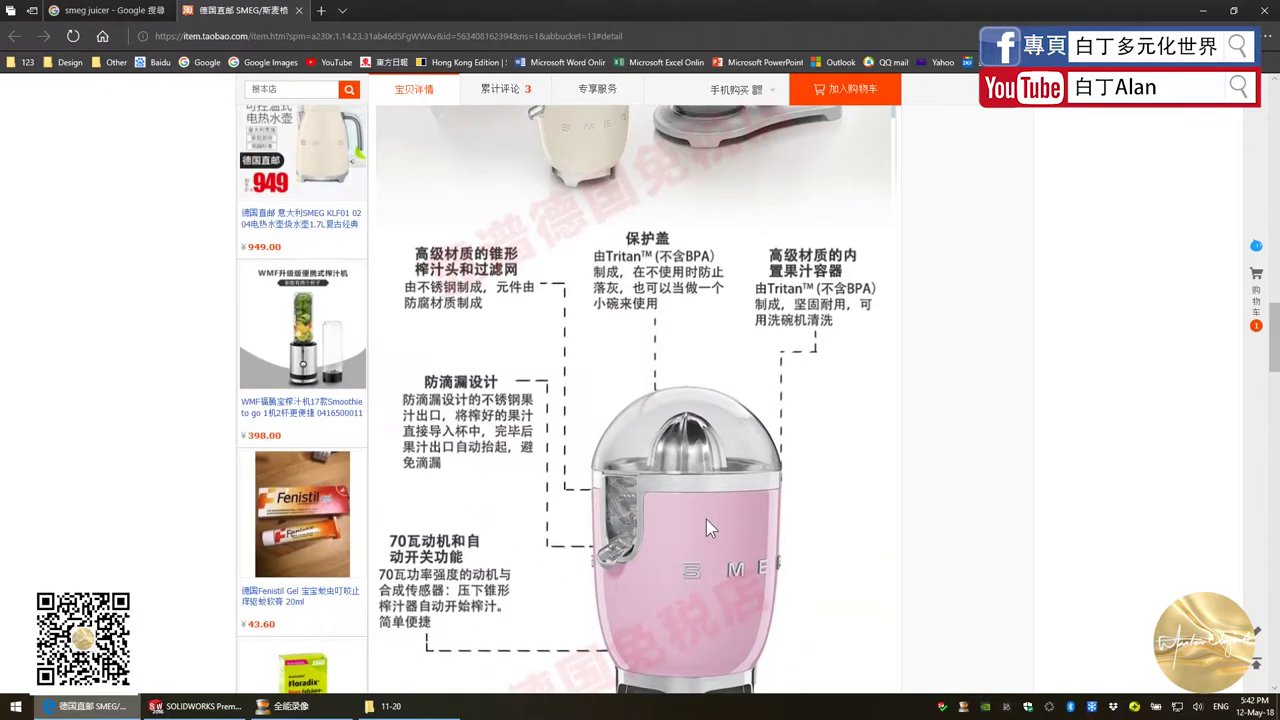
key(alt+Tab)
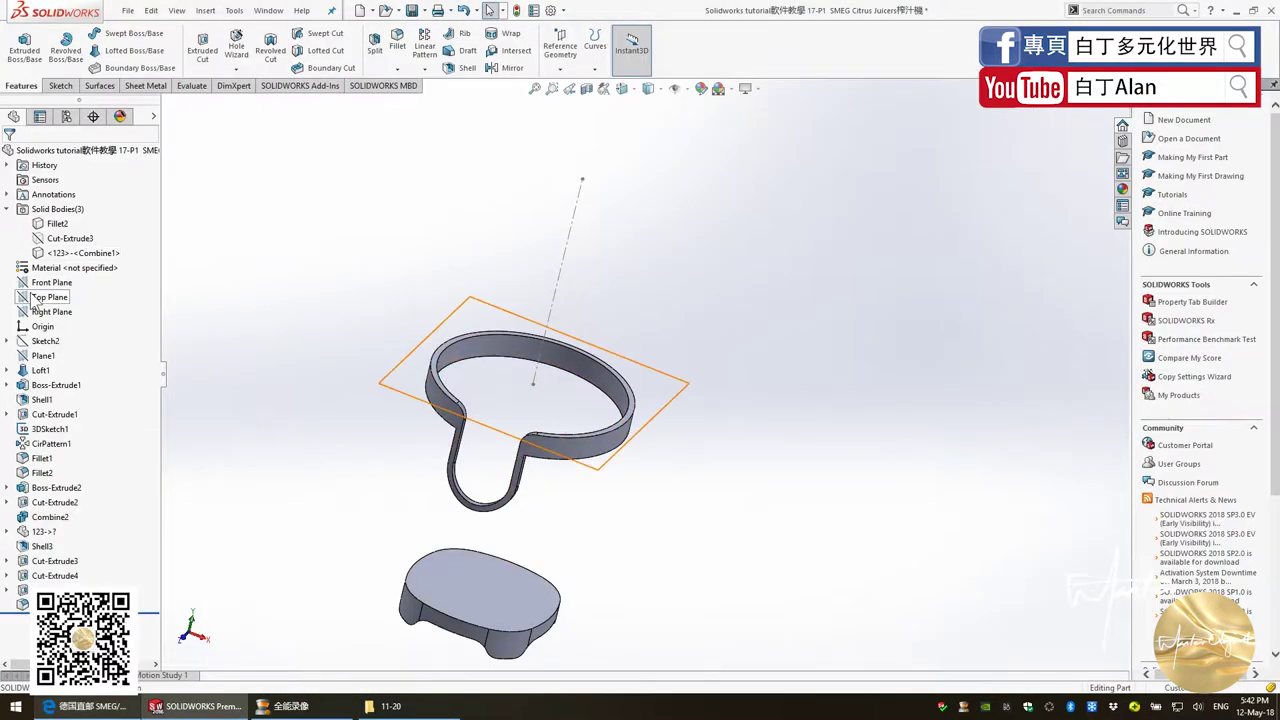
Sketch an R83 circle centred on the origin on the Front Plane
click(45, 284)
key(ctrl+8)
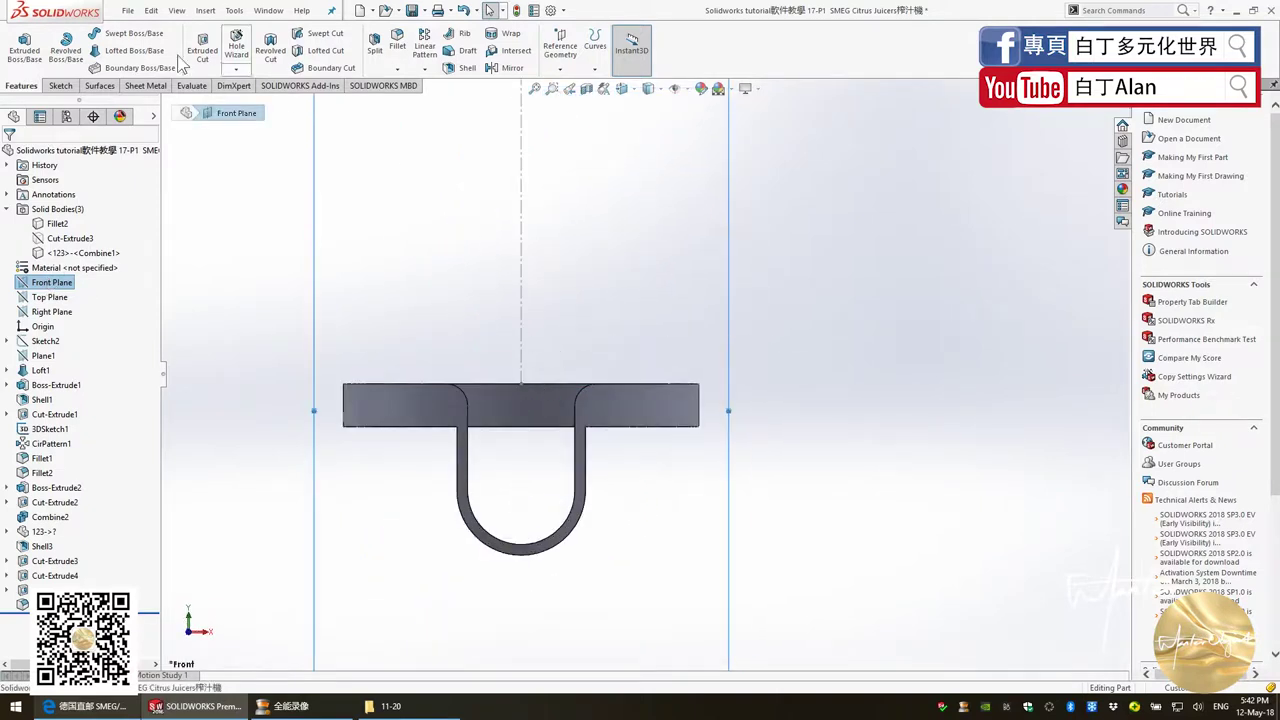
click(62, 85)
click(18, 45)
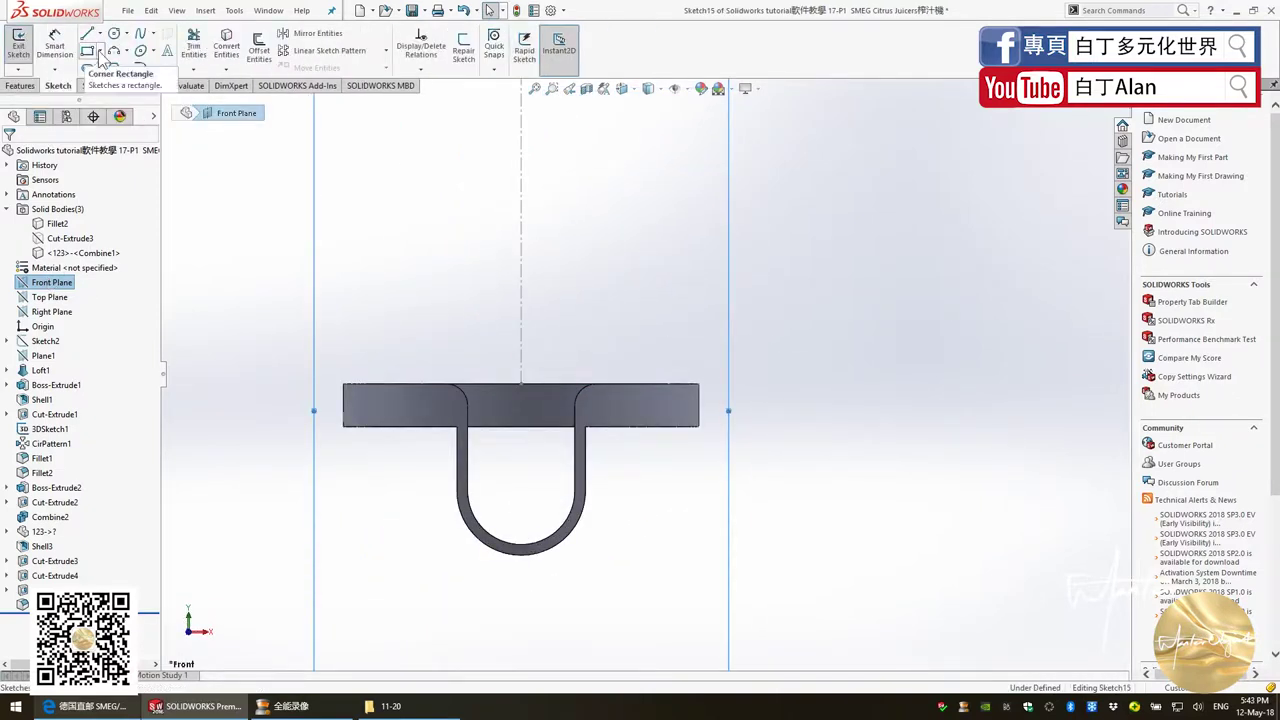
click(114, 33)
click(531, 391)
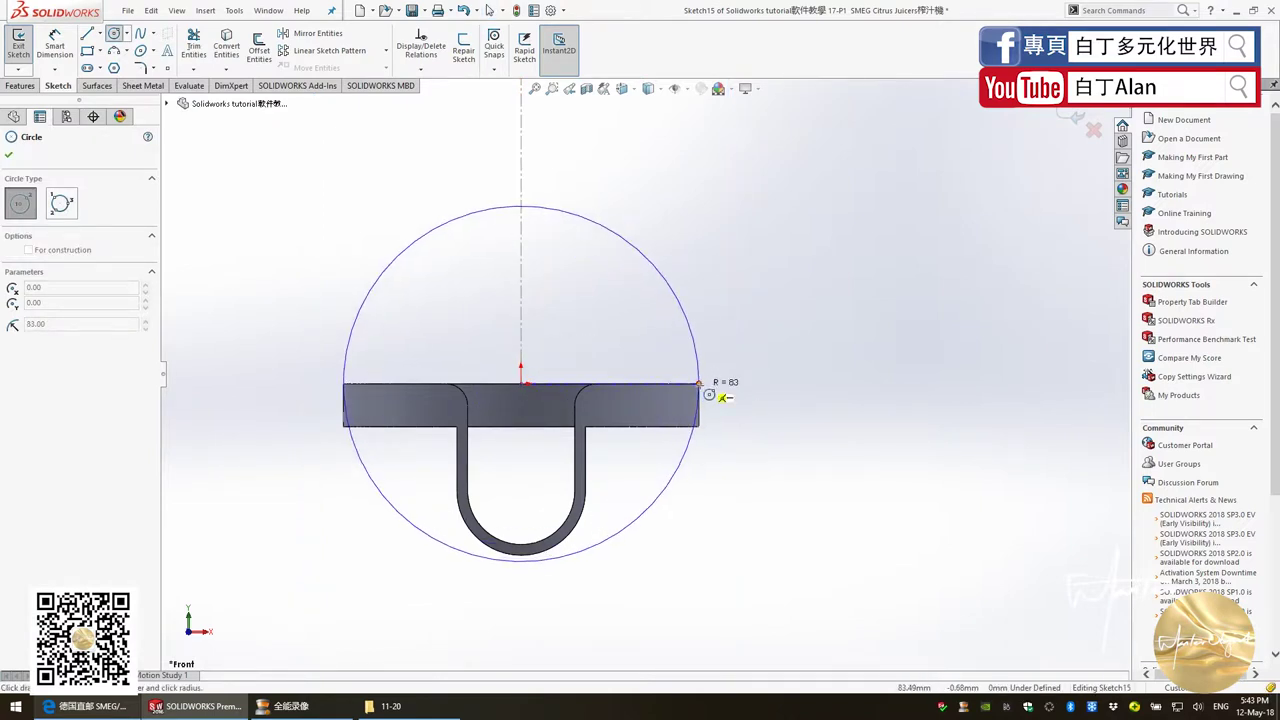
click(700, 385)
key(Escape)
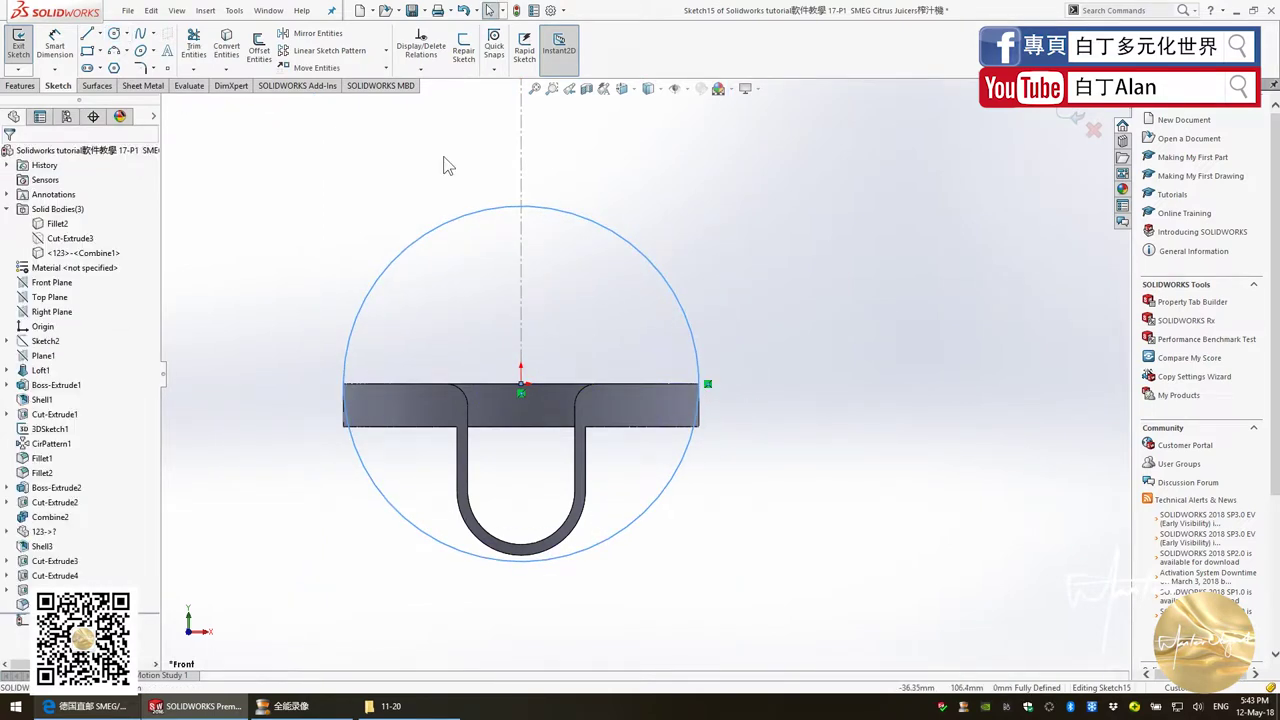
Draw a vertical line from the circle's top to its centre and a horizontal line to its edge
click(87, 33)
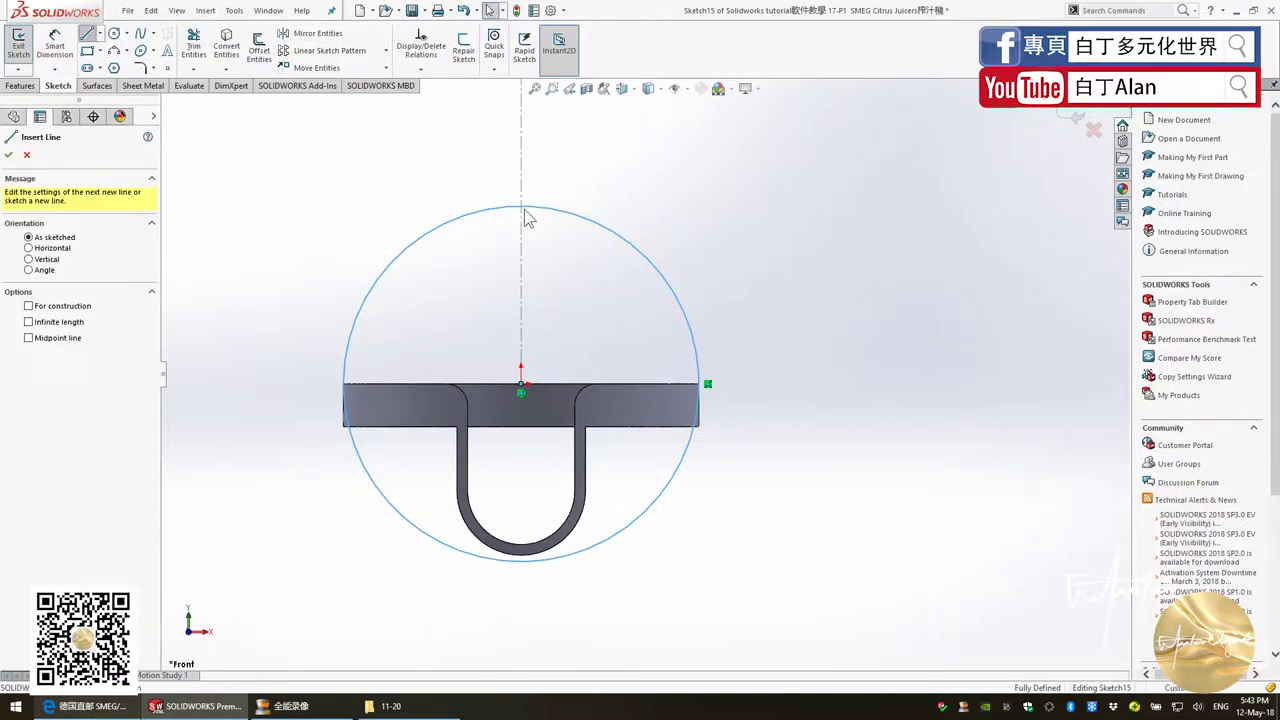
click(521, 208)
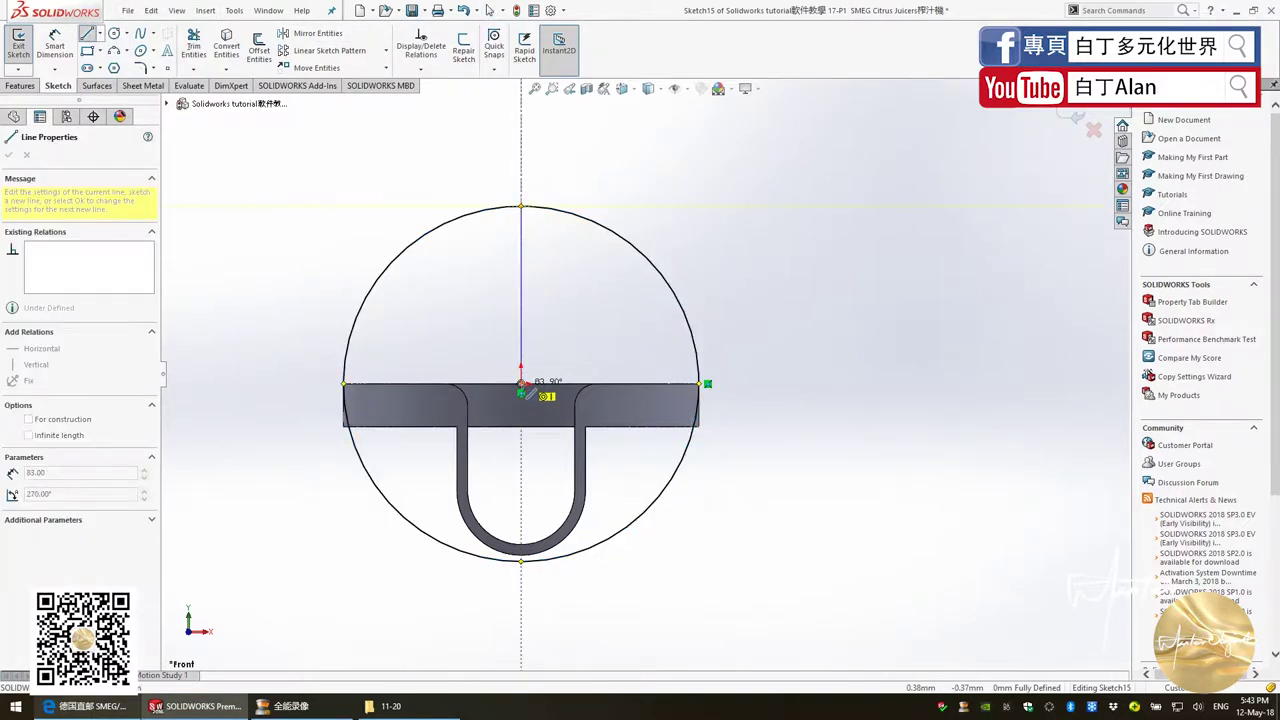
click(521, 386)
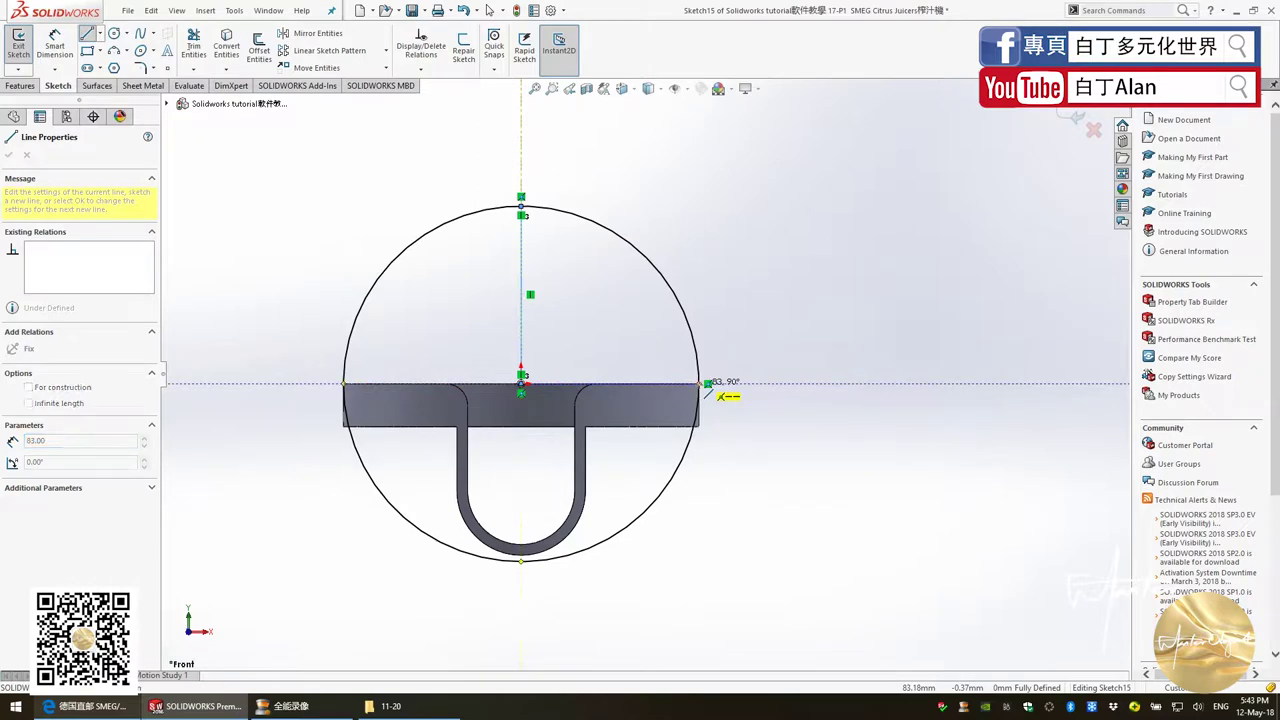
click(705, 384)
key(Escape)
key(alt+Tab)
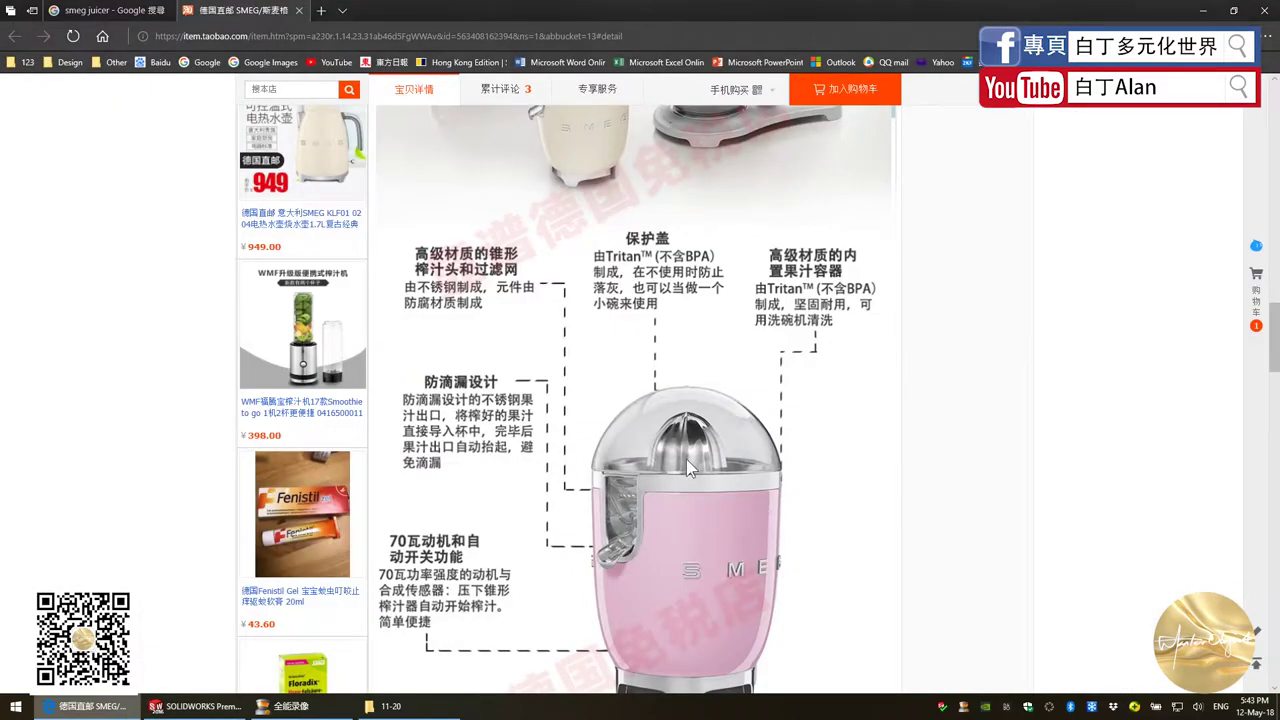
key(alt+Tab)
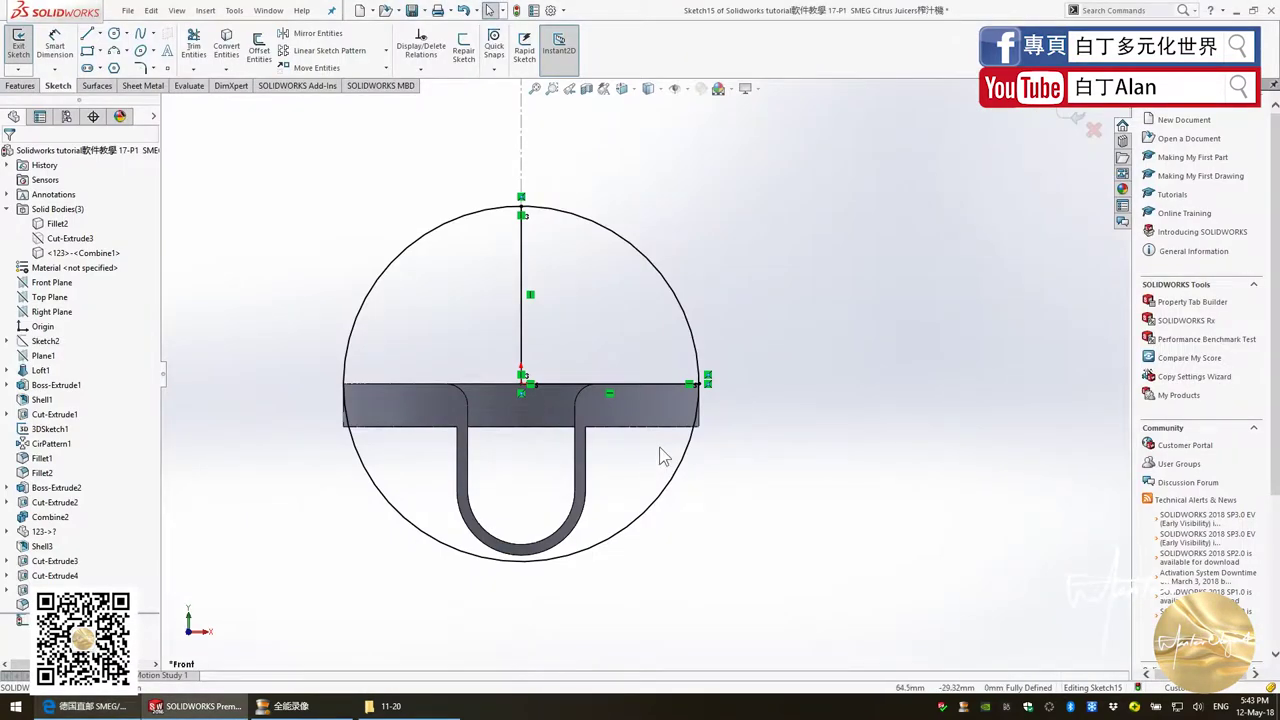
middle_drag(660, 456, 689, 395)
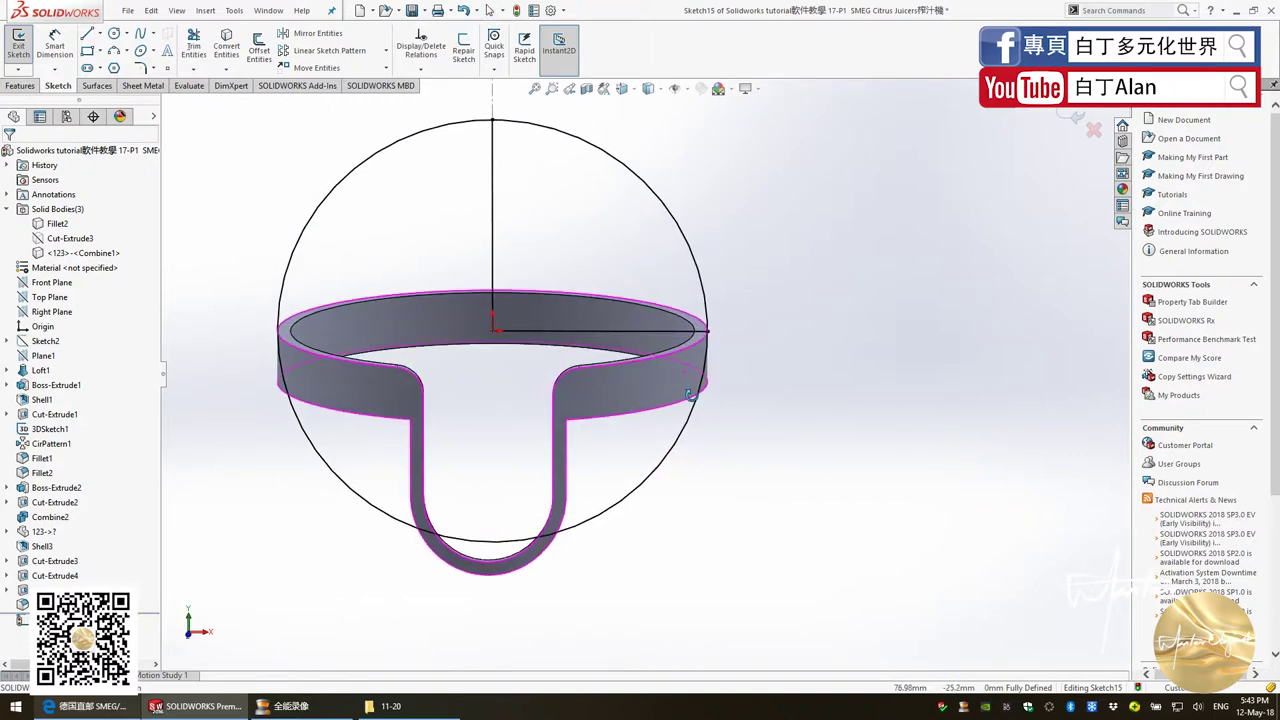
key(ctrl+1)
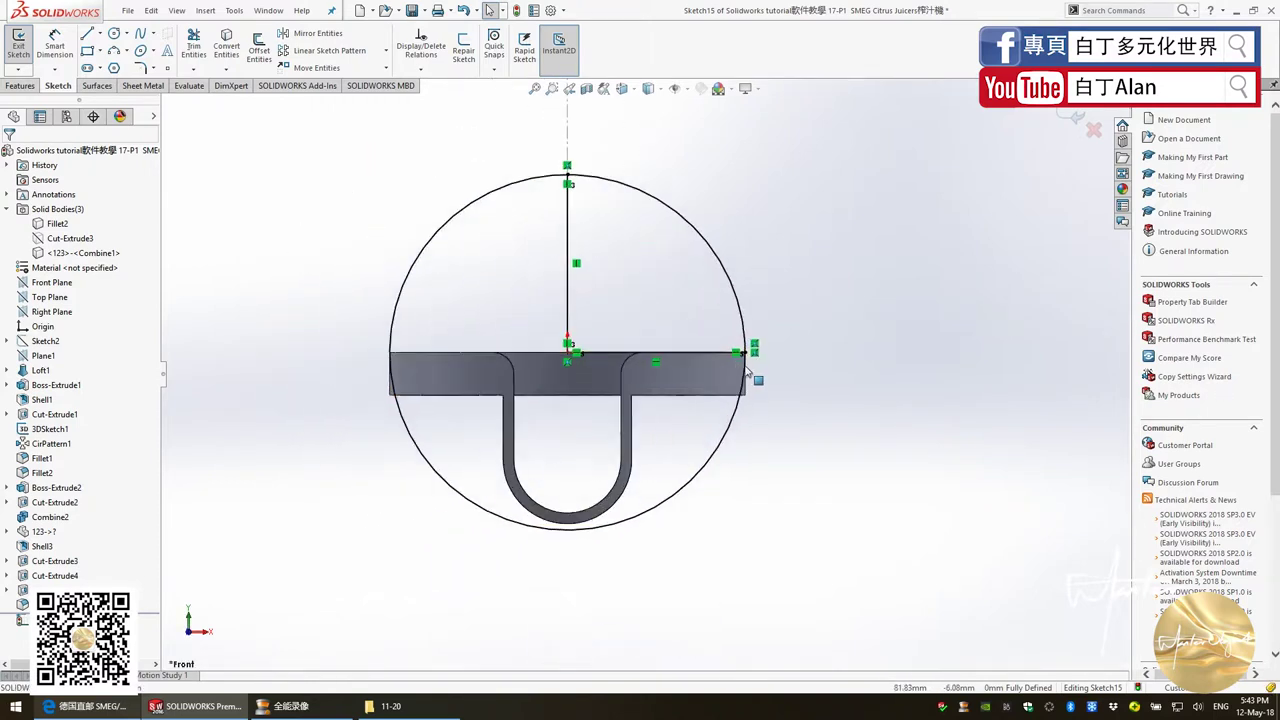
scroll(726, 355, down, 3)
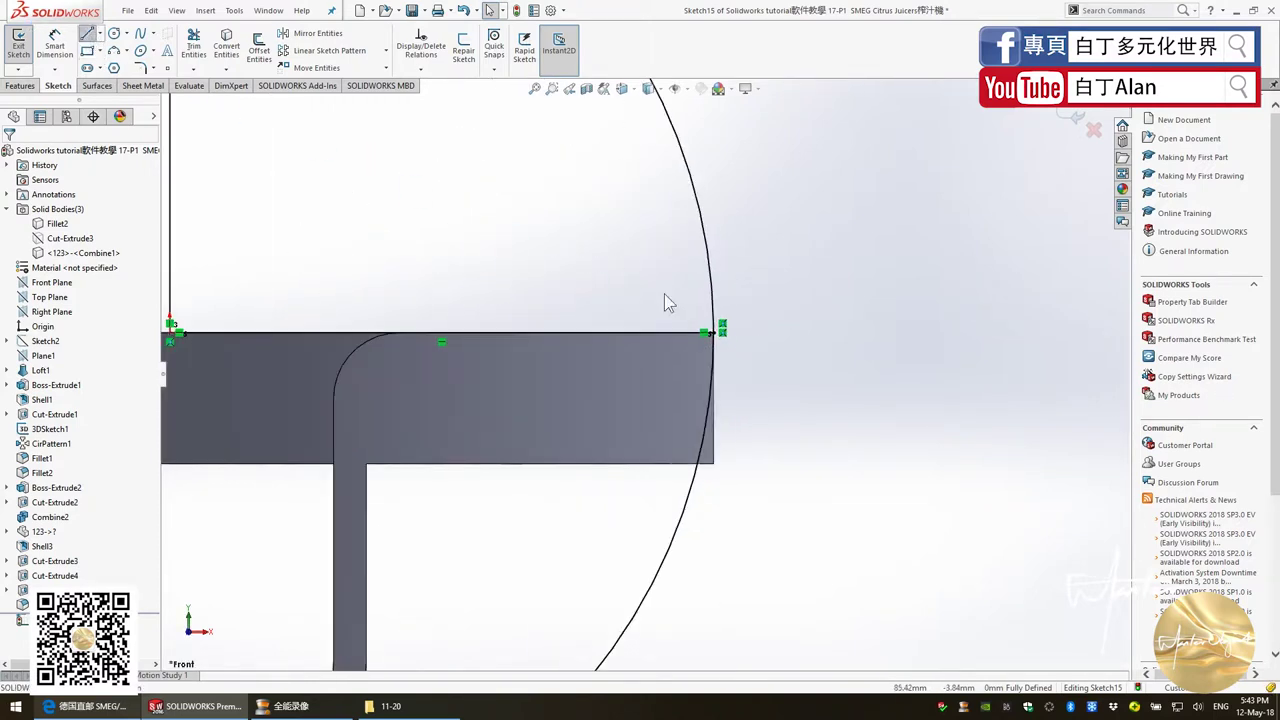
Add a short step line at the right end of the ring's top edge
click(681, 335)
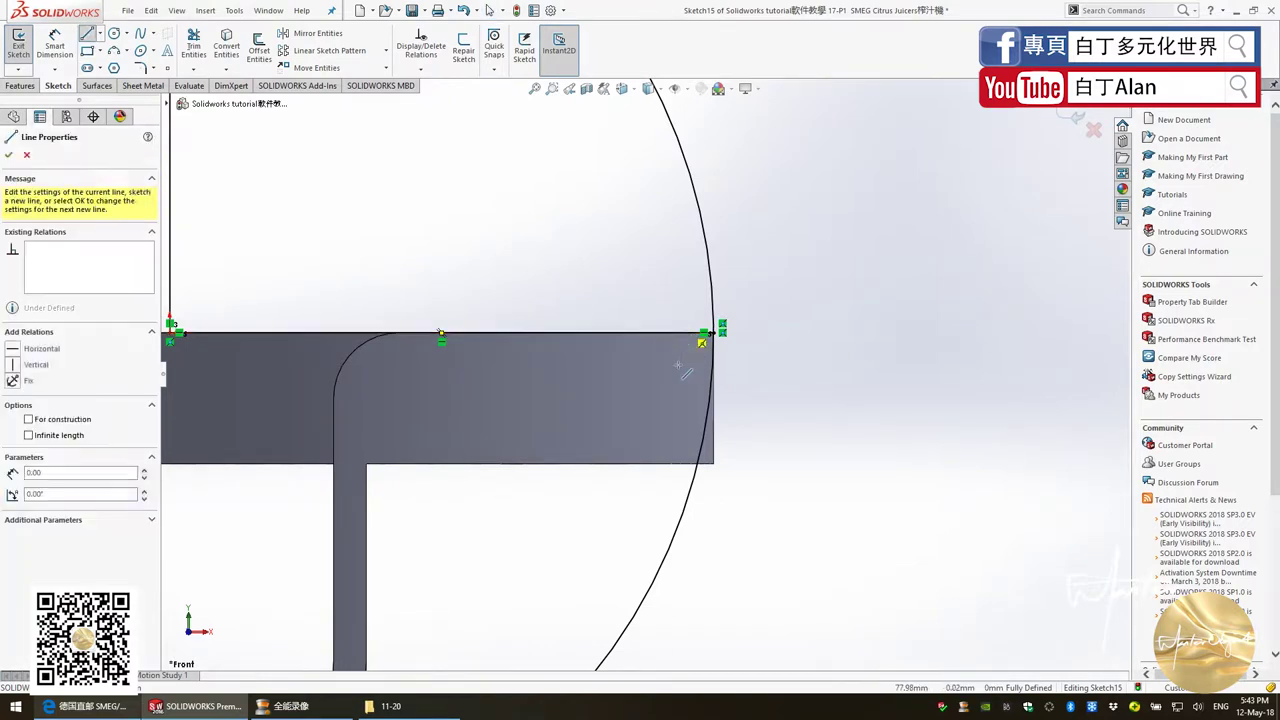
click(681, 363)
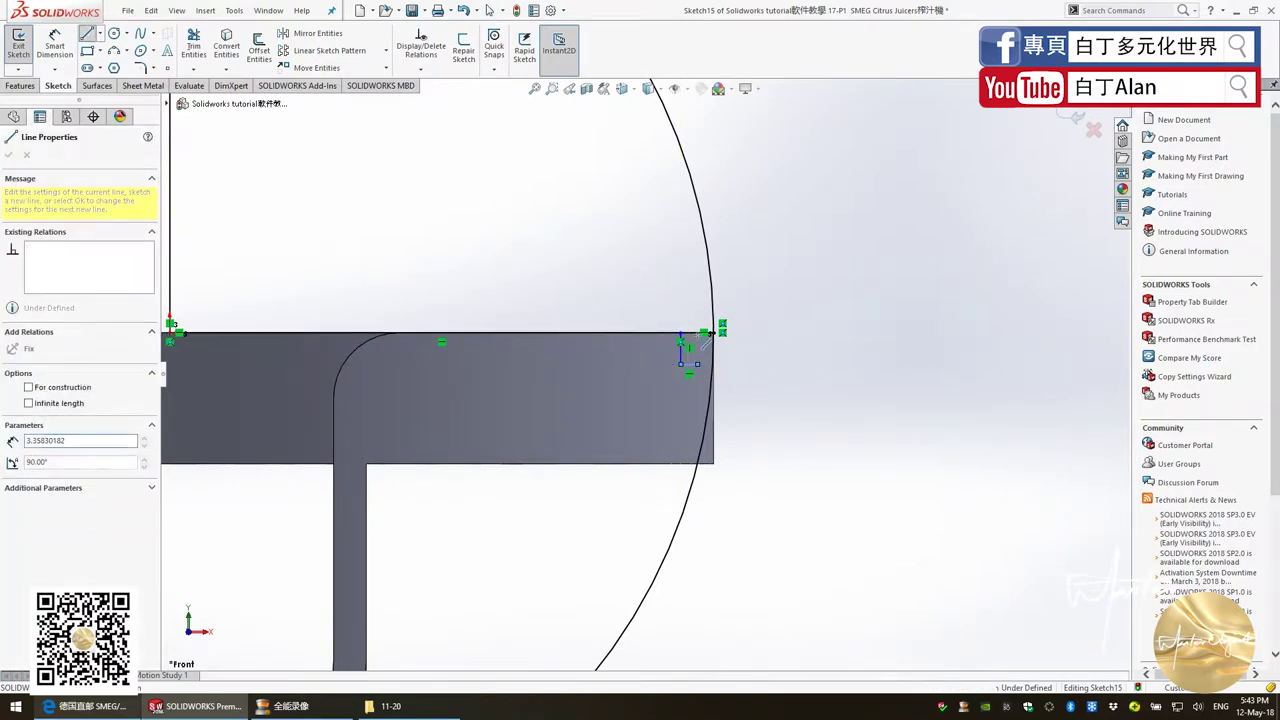
double_click(697, 333)
key(Escape)
scroll(581, 410, down, 3)
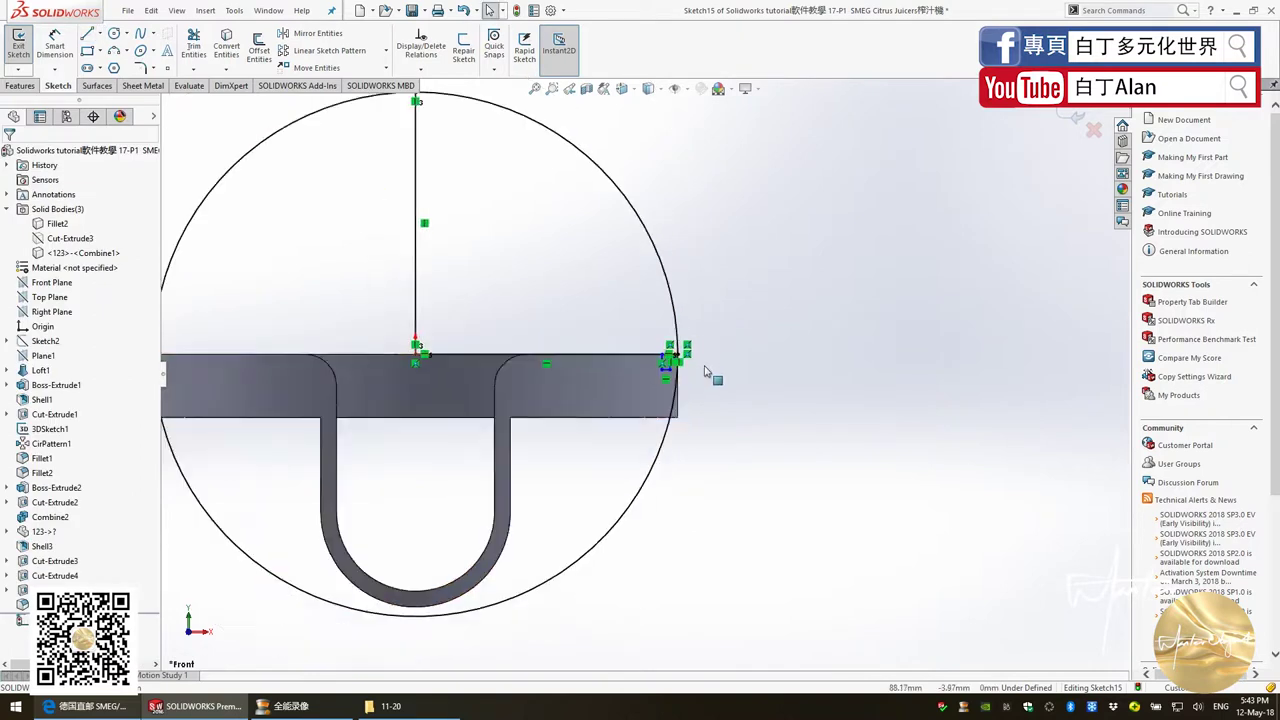
Trim away the unwanted arcs of the R83 circle
click(193, 45)
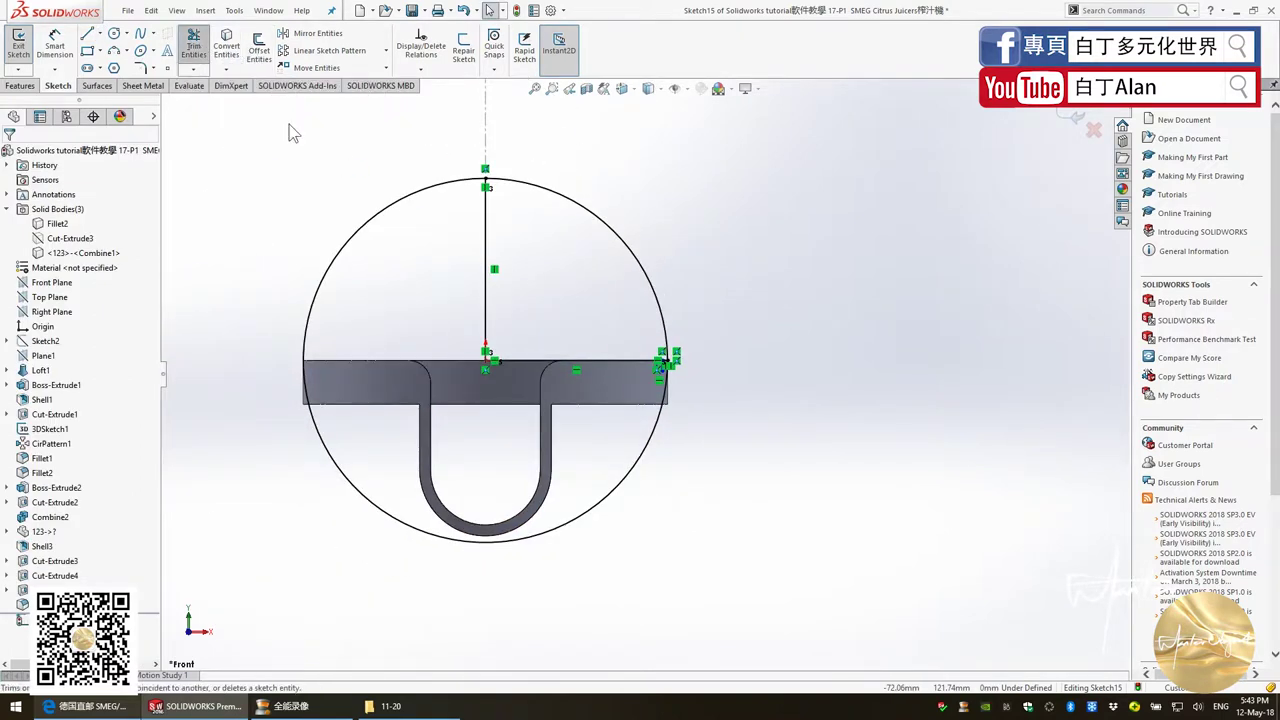
drag(423, 223, 583, 376)
scroll(669, 366, up, 3)
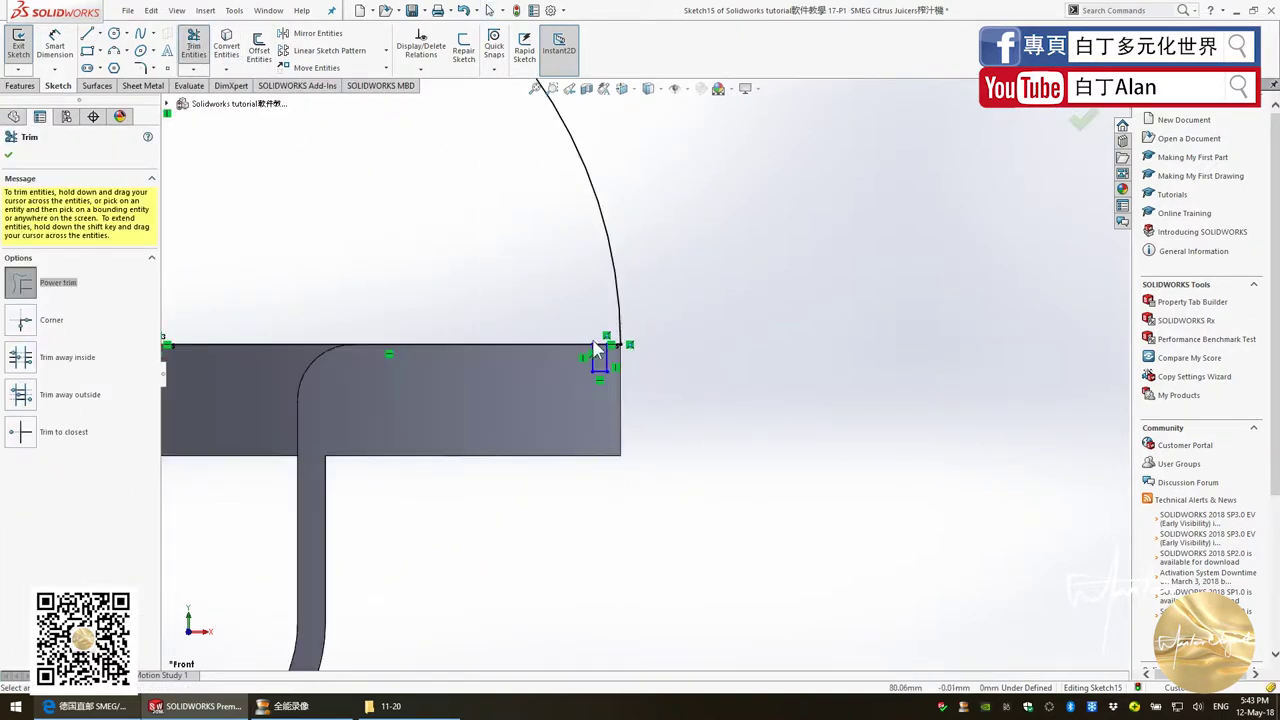
scroll(669, 366, up, 4)
key(Escape)
Dimension the notch's small vertical line to set its 3 mm depth
click(55, 50)
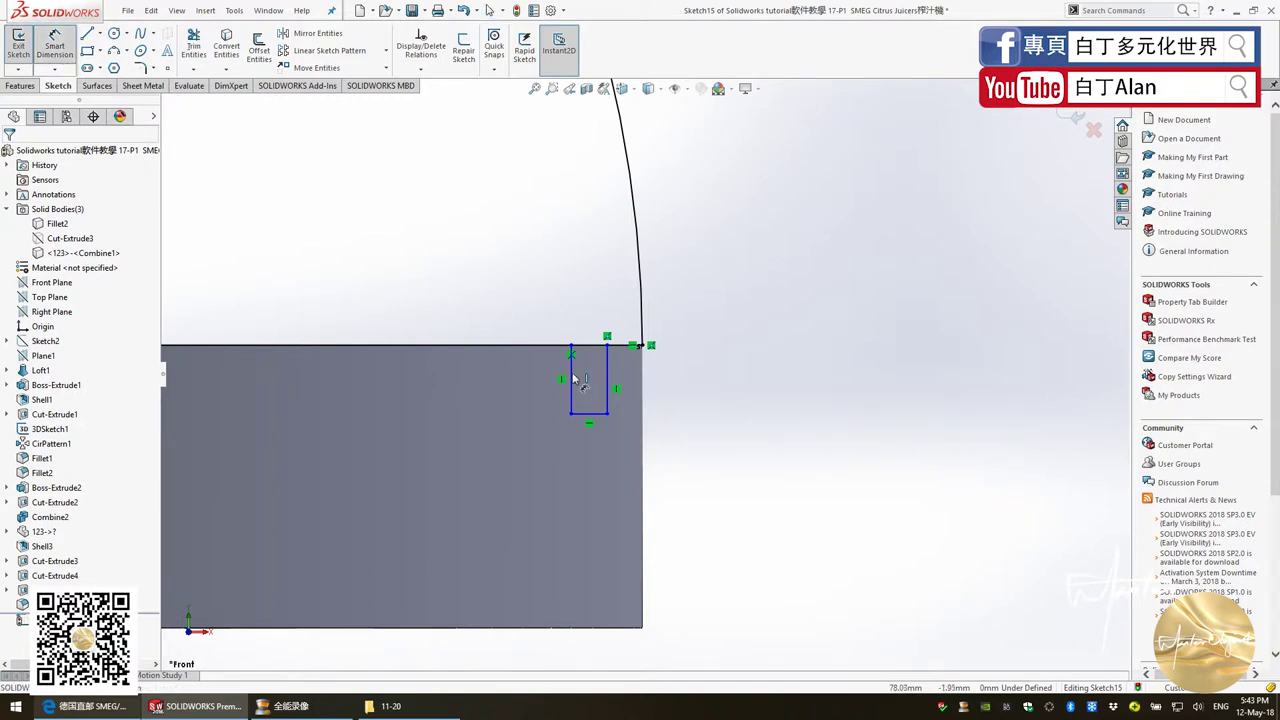
click(569, 379)
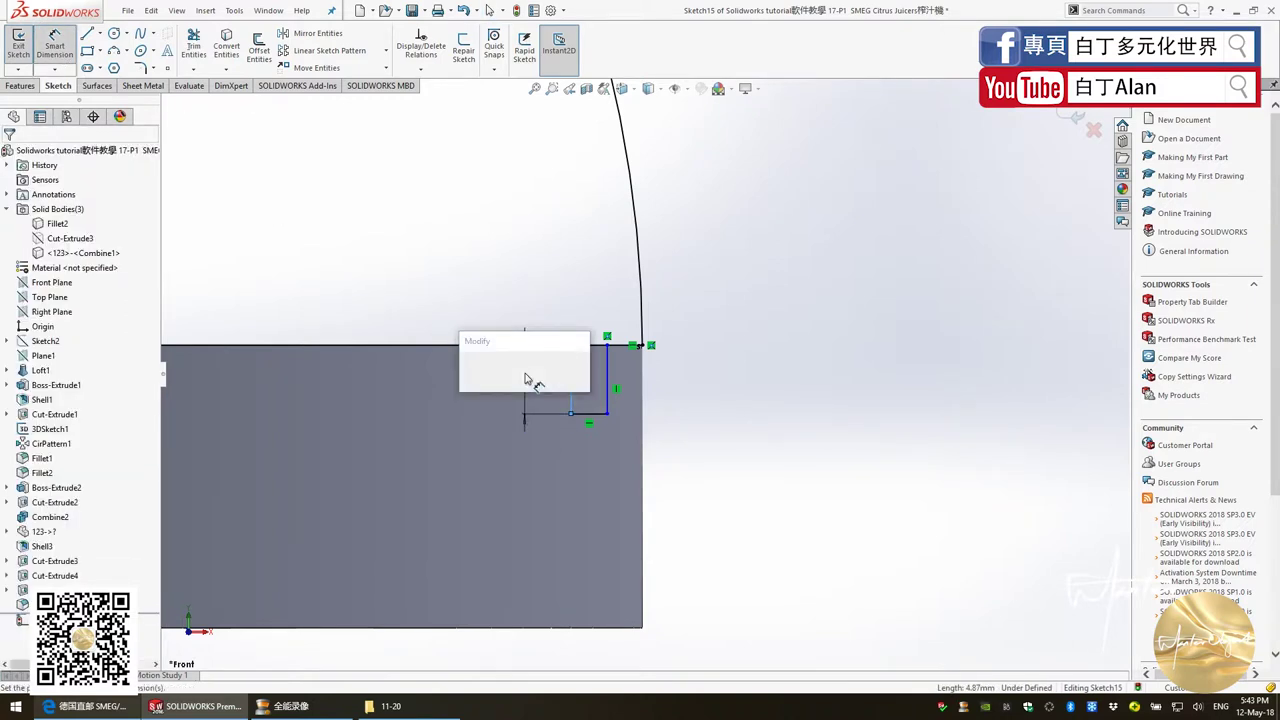
text(3)
key(Return)
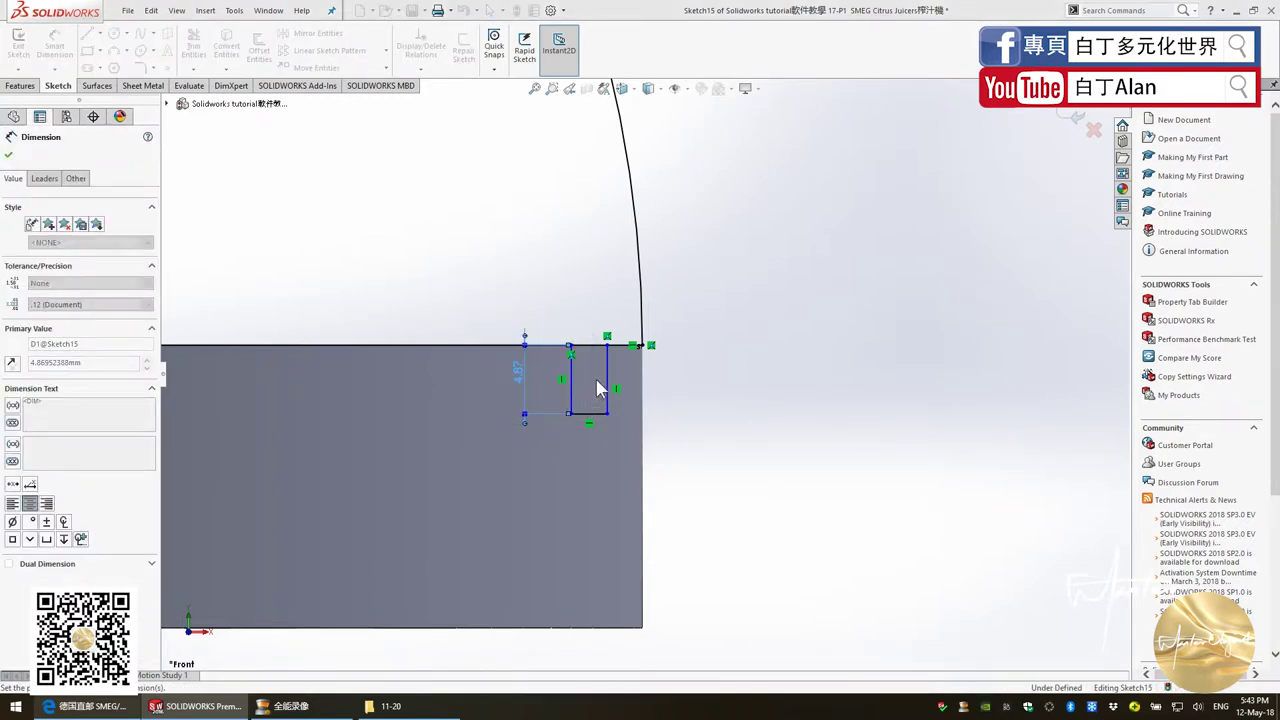
click(655, 391)
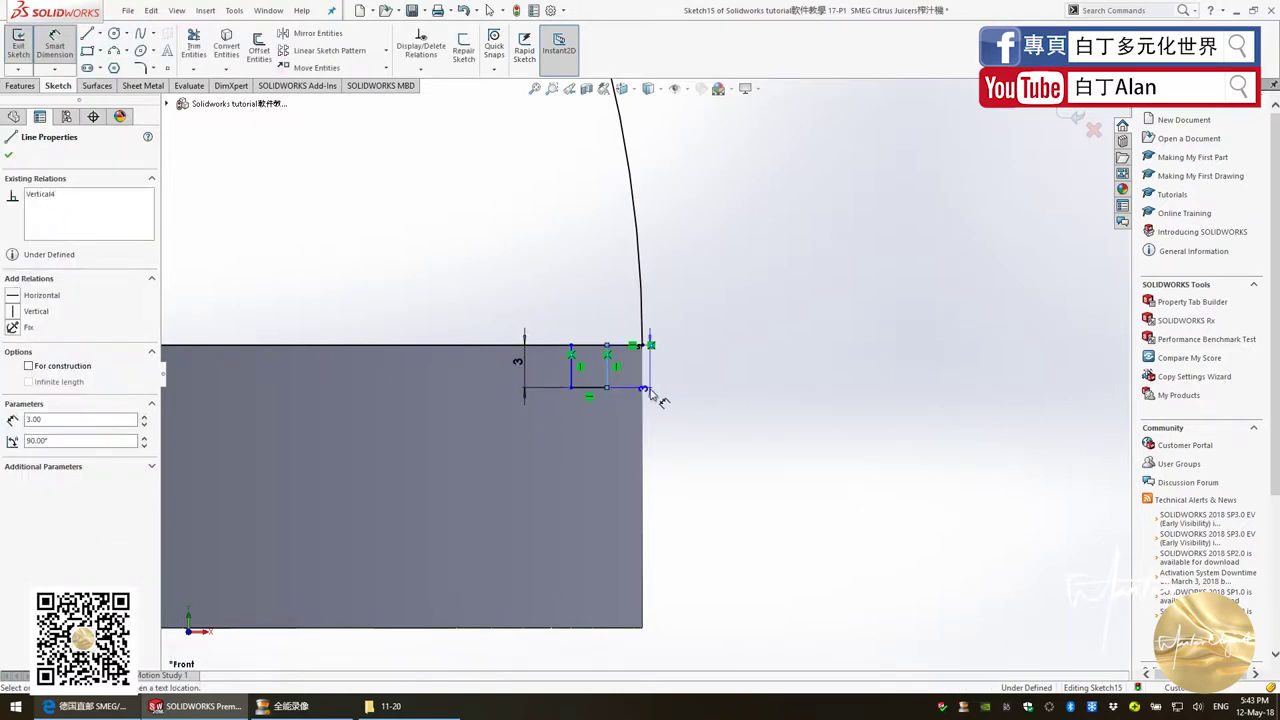
click(660, 390)
click(1013, 331)
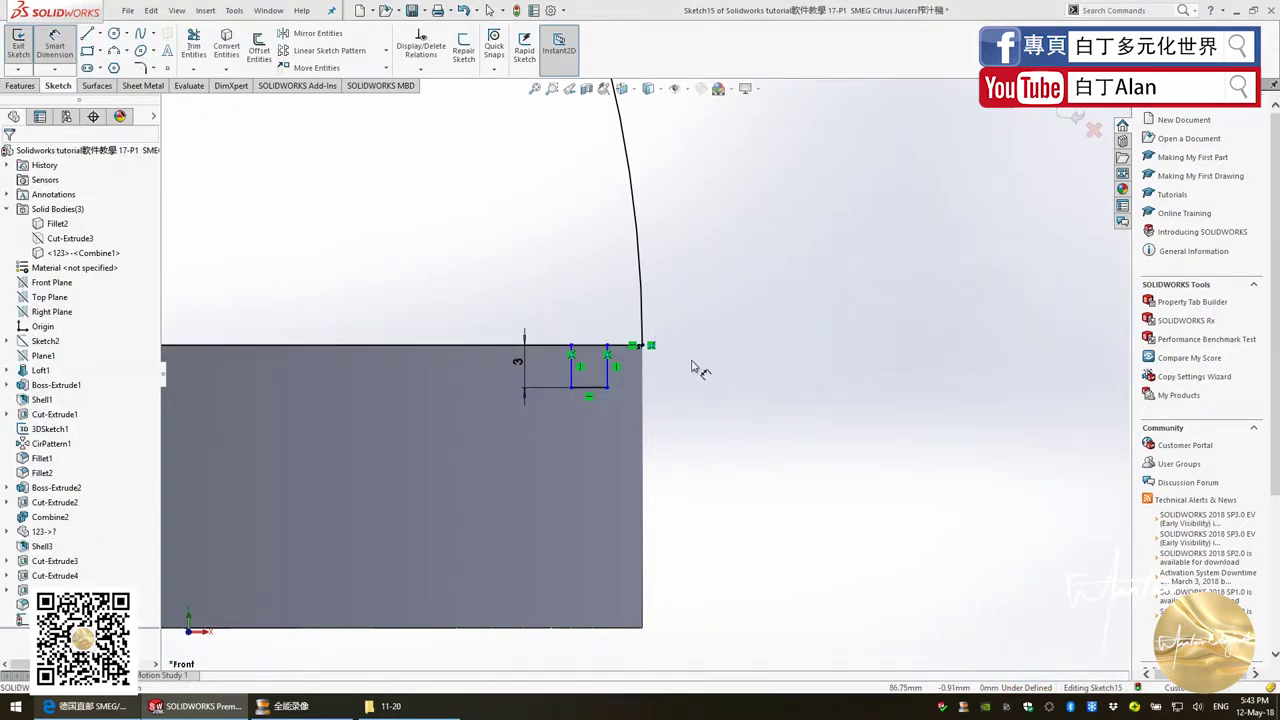
click(624, 346)
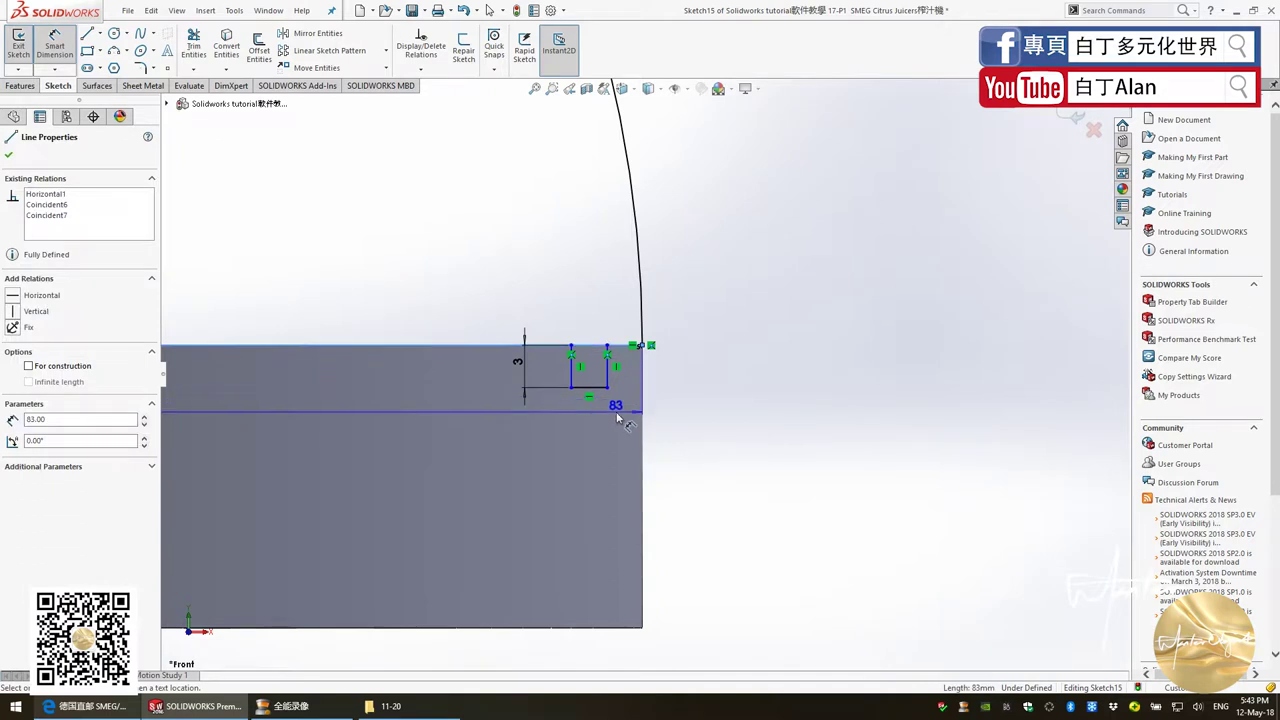
scroll(622, 408, up, 2)
scroll(617, 416, up, 2)
key(Escape)
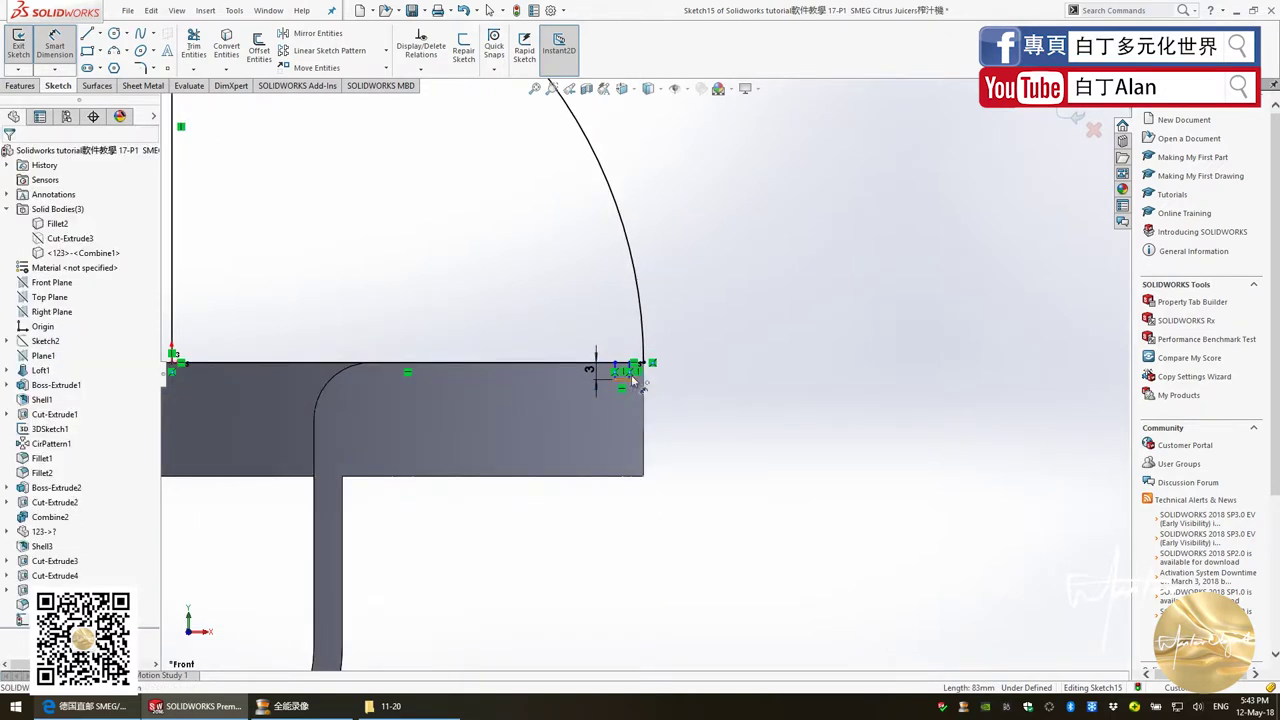
scroll(640, 365, down, 3)
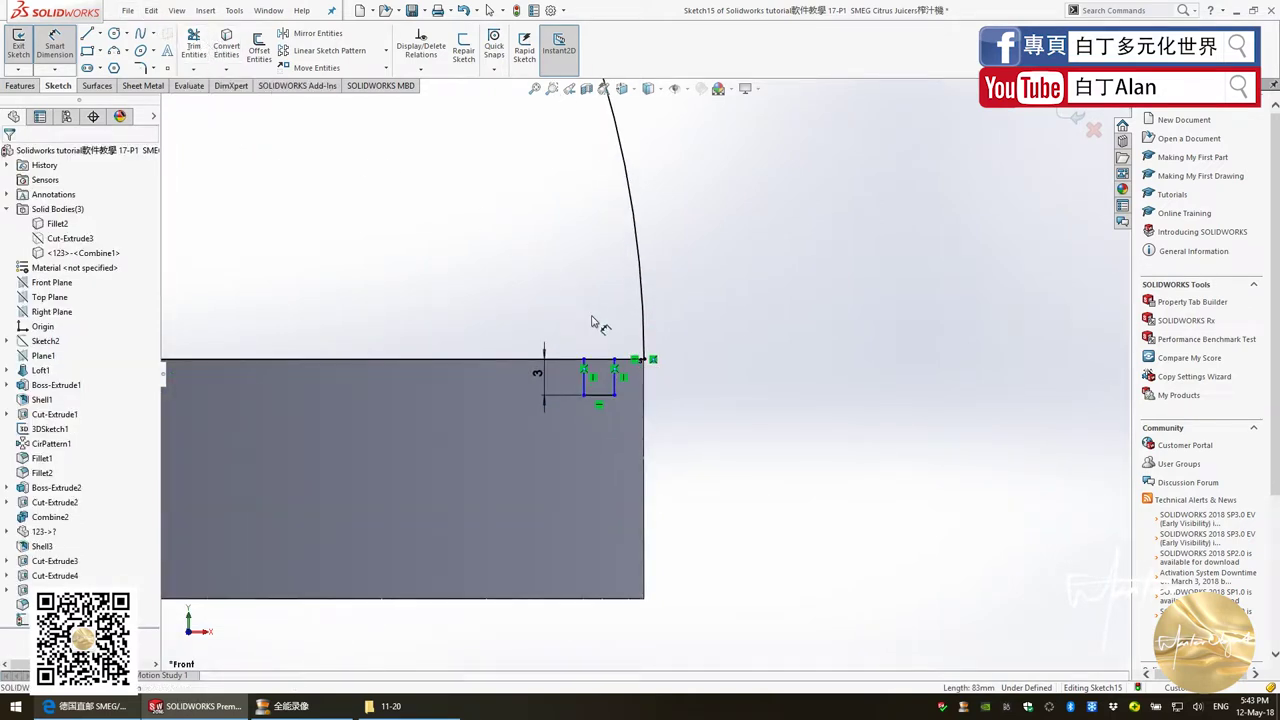
Set the notch's horizontal offset from the edge to 5 mm
click(201, 58)
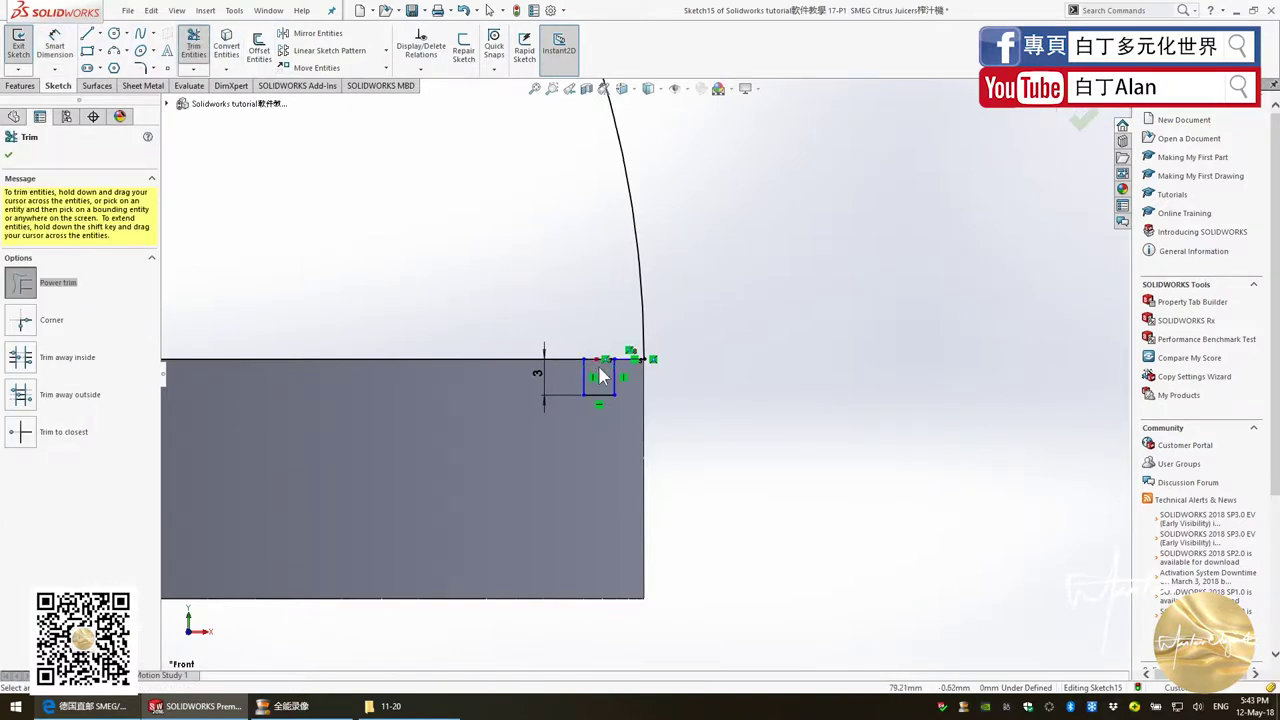
click(54, 47)
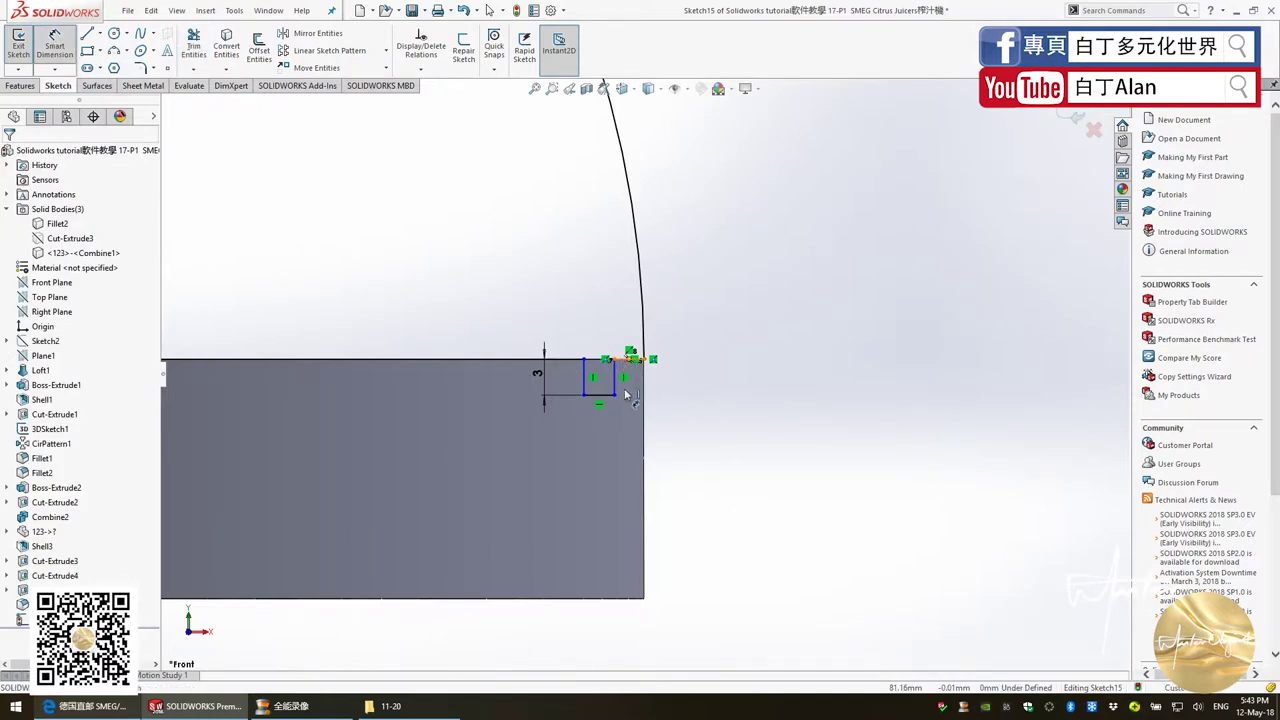
click(622, 394)
click(632, 418)
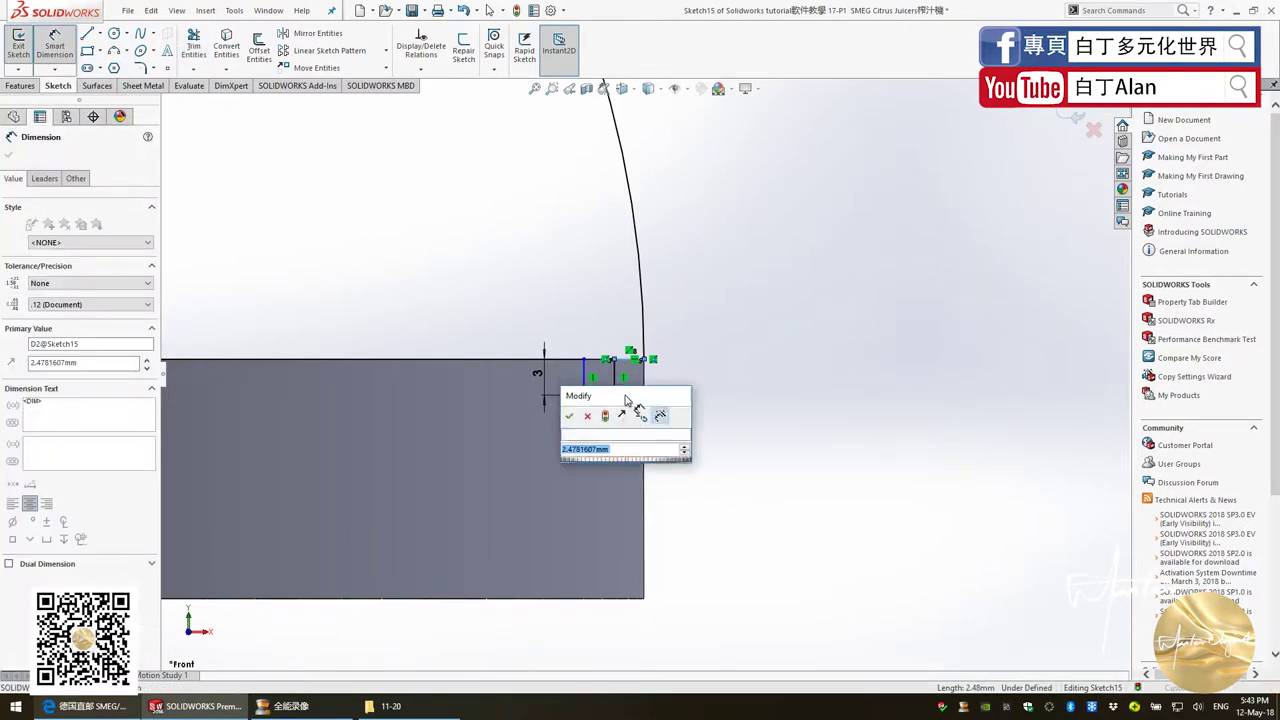
text(5)
key(Return)
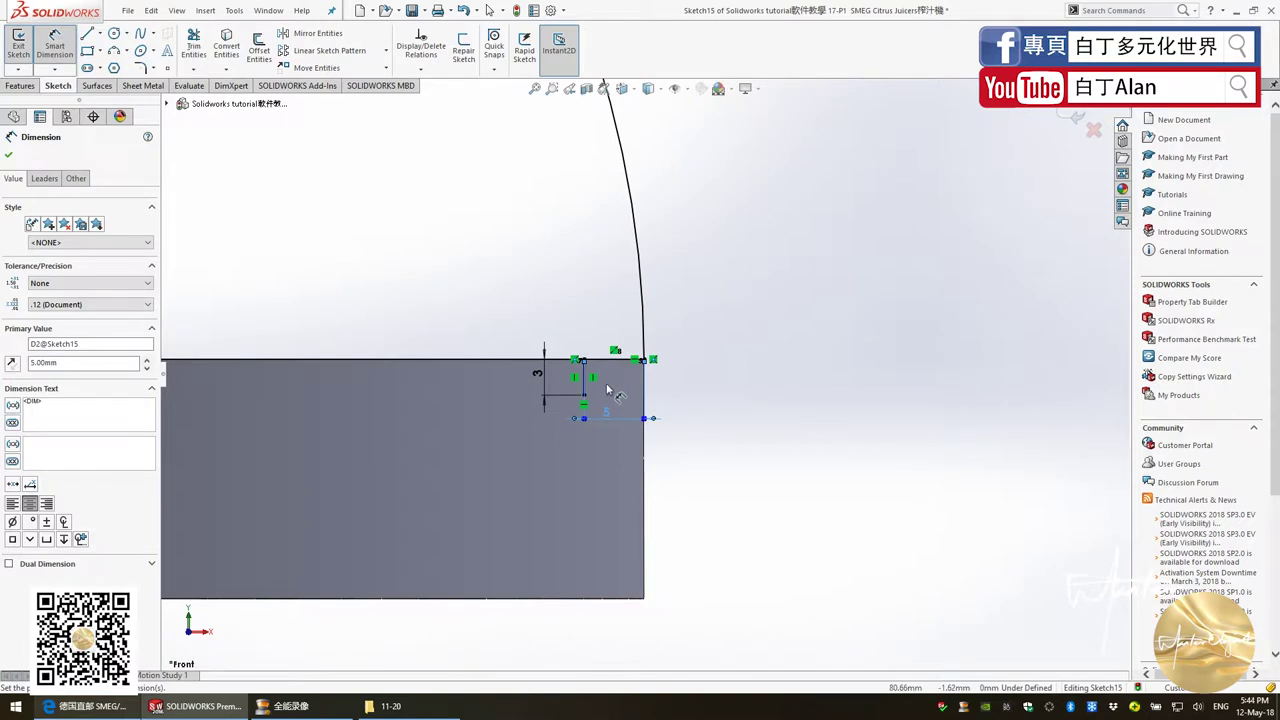
key(Escape)
scroll(605, 395, down, 1)
scroll(603, 405, down, 2)
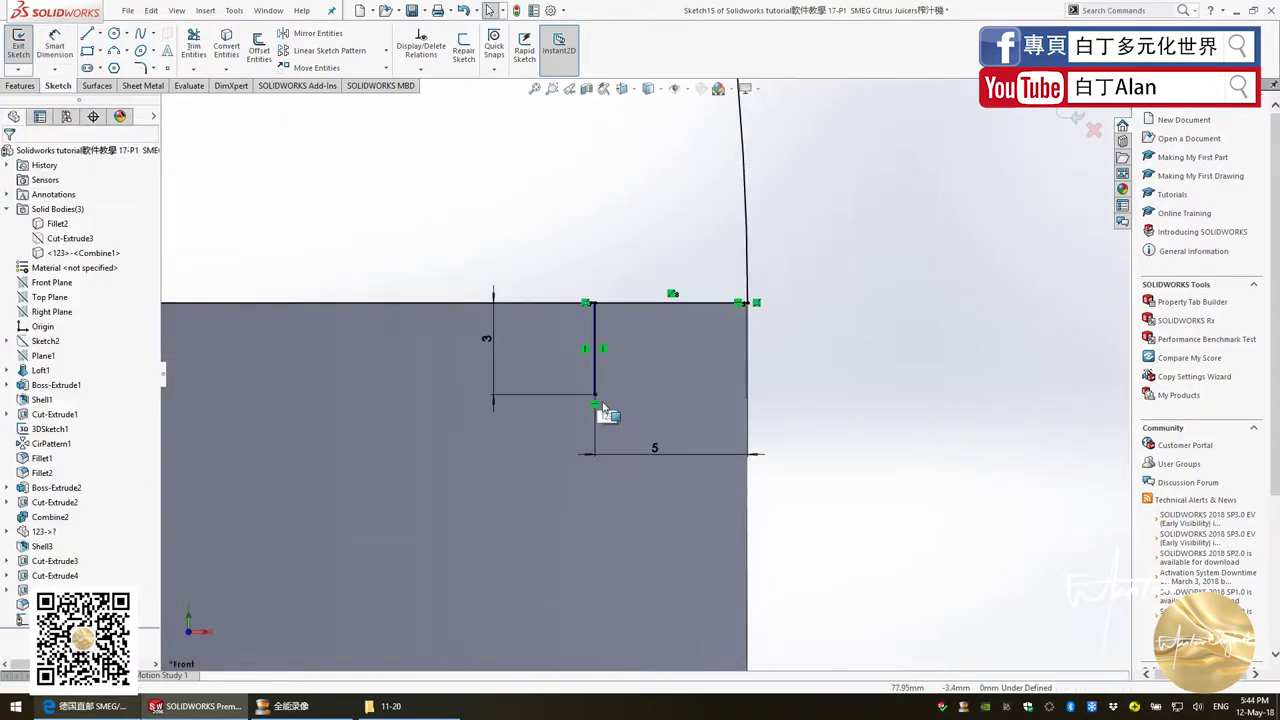
scroll(602, 406, down, 2)
scroll(602, 406, down, 1)
Dimension the notch's short bottom line to 3 mm wide
click(640, 352)
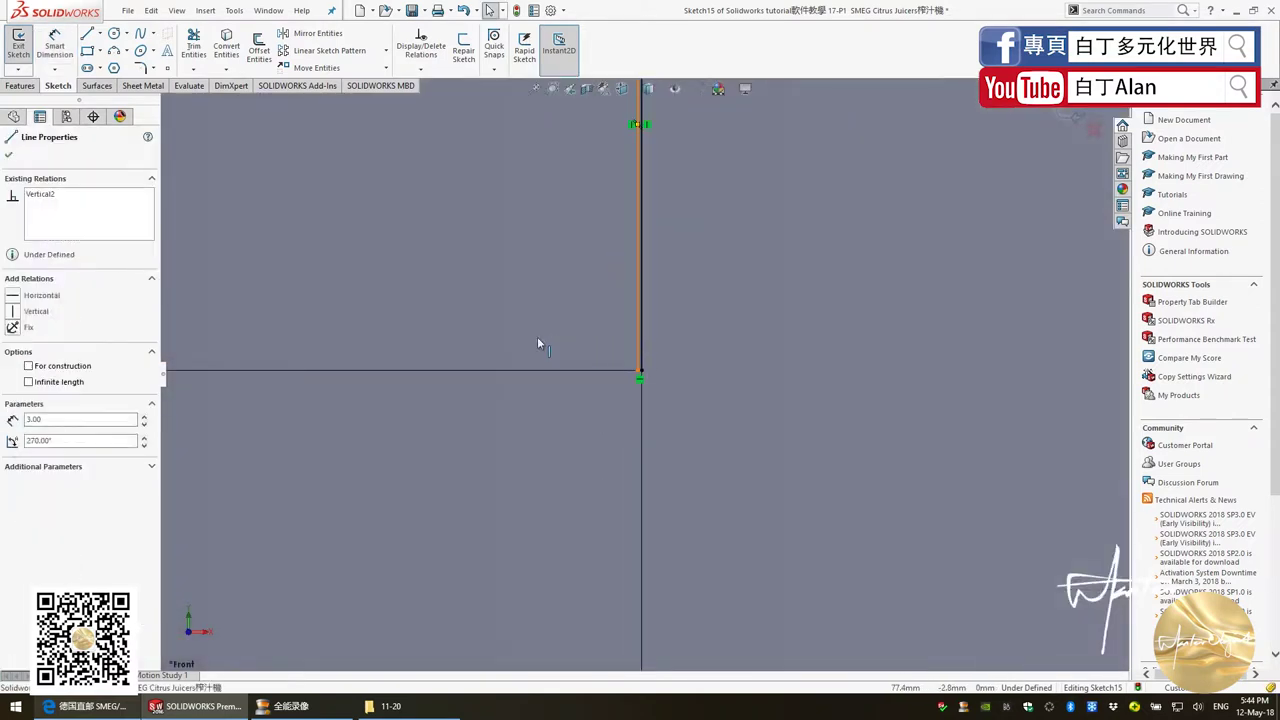
mouse_move(640, 336)
mouse_down()
mouse_move(405, 316)
mouse_move(479, 374)
mouse_up()
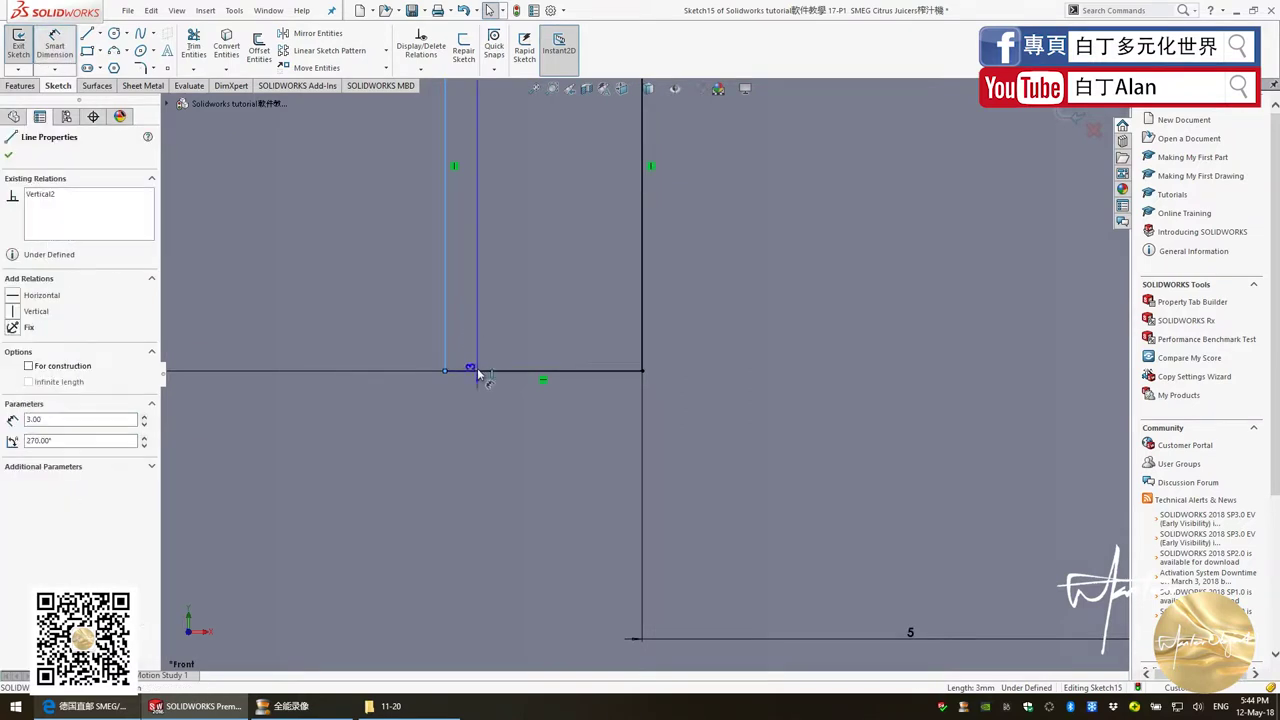
key(ctrl+z)
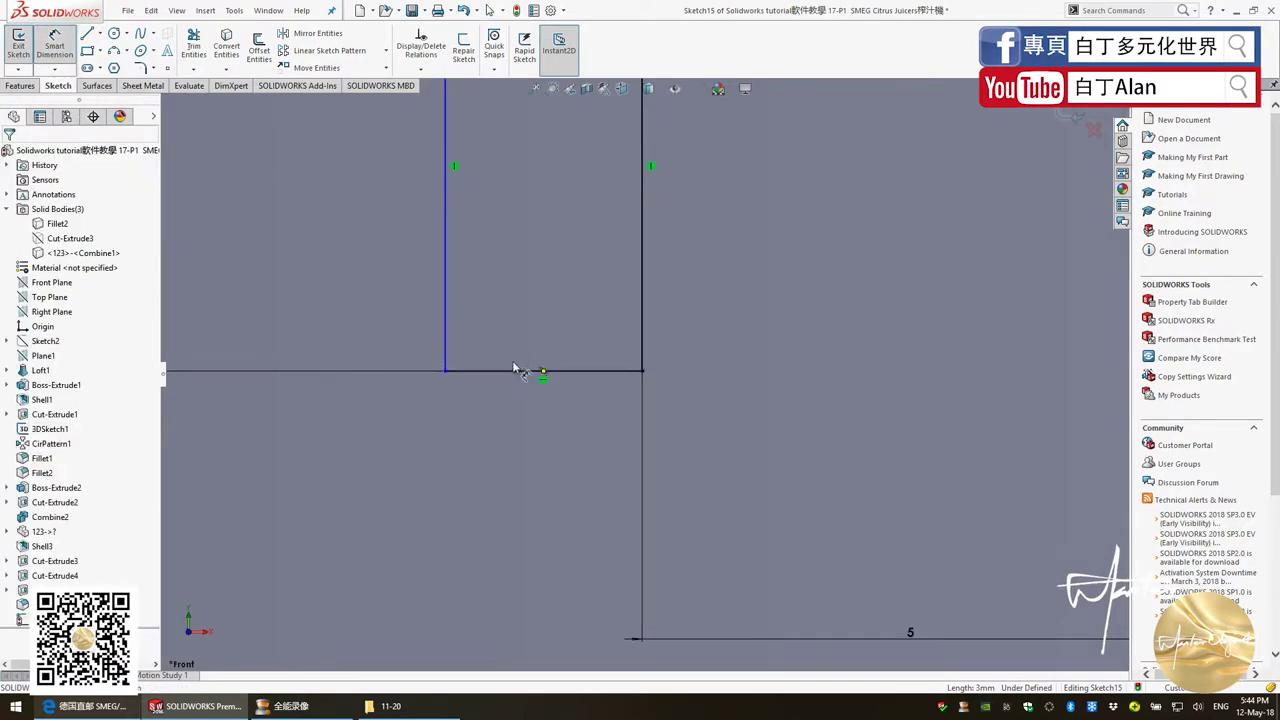
click(500, 371)
click(500, 455)
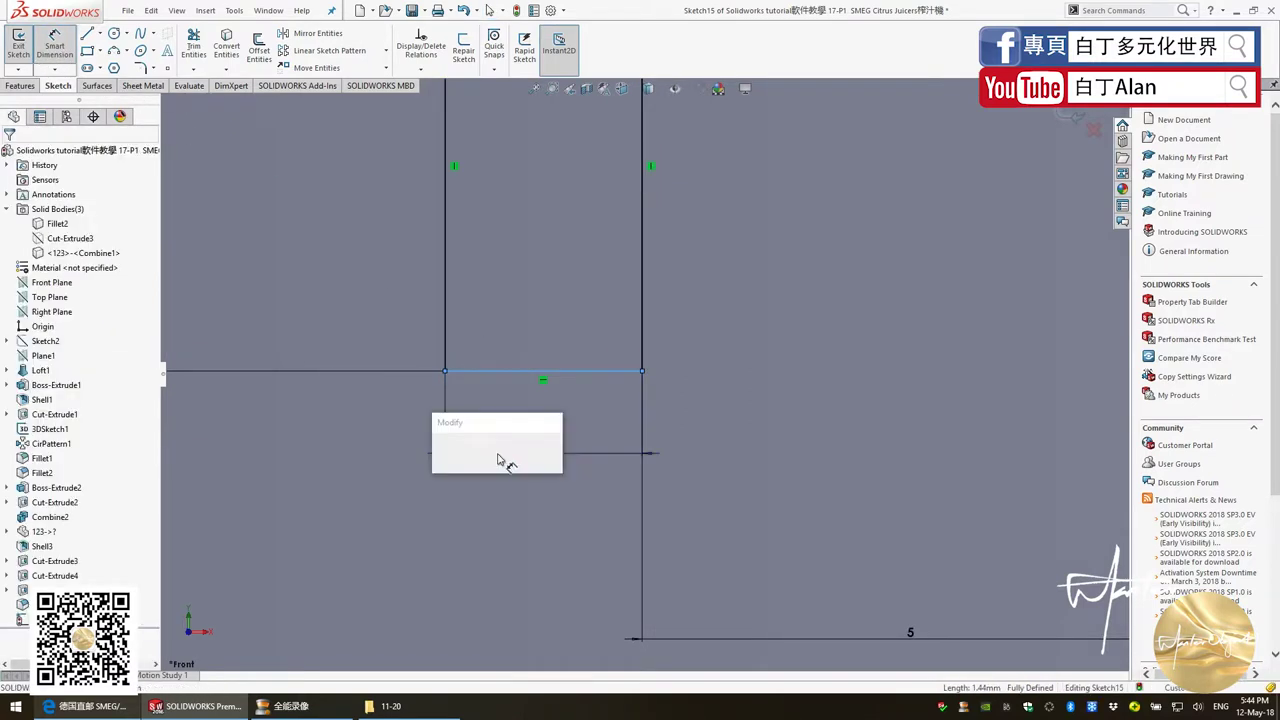
text(3)
key(Return)
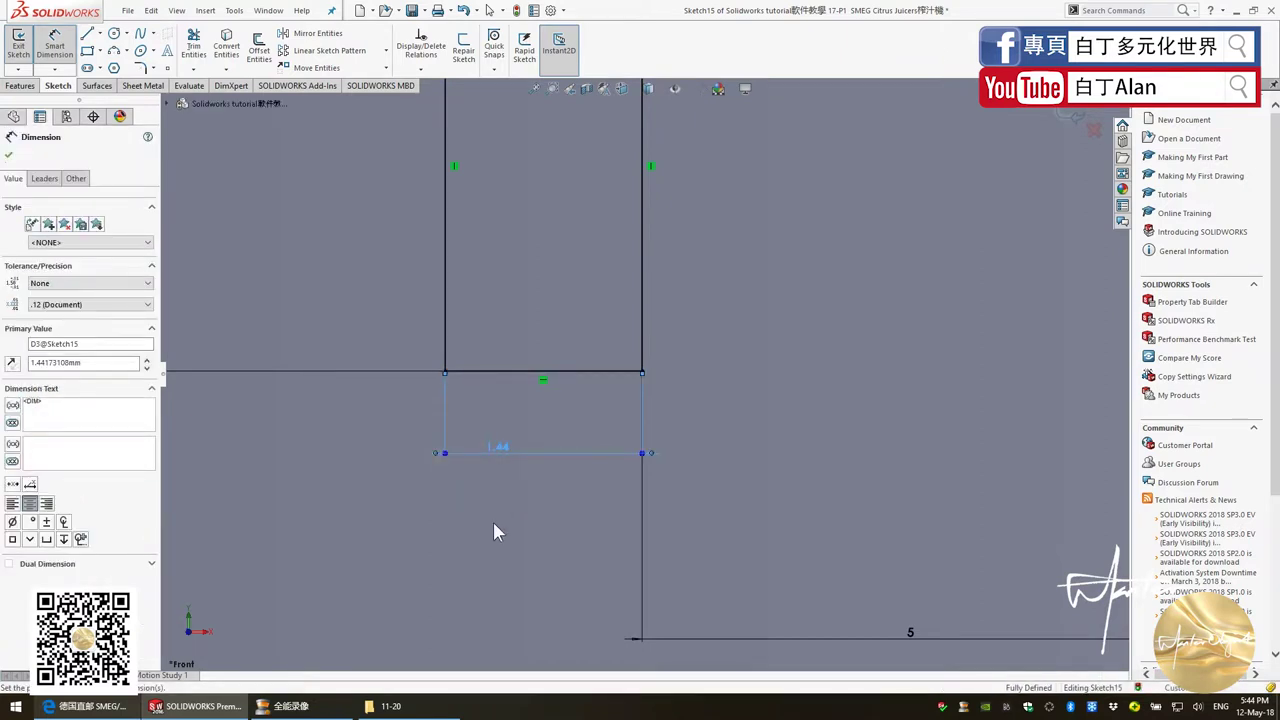
scroll(507, 530, up, 3)
scroll(531, 523, up, 3)
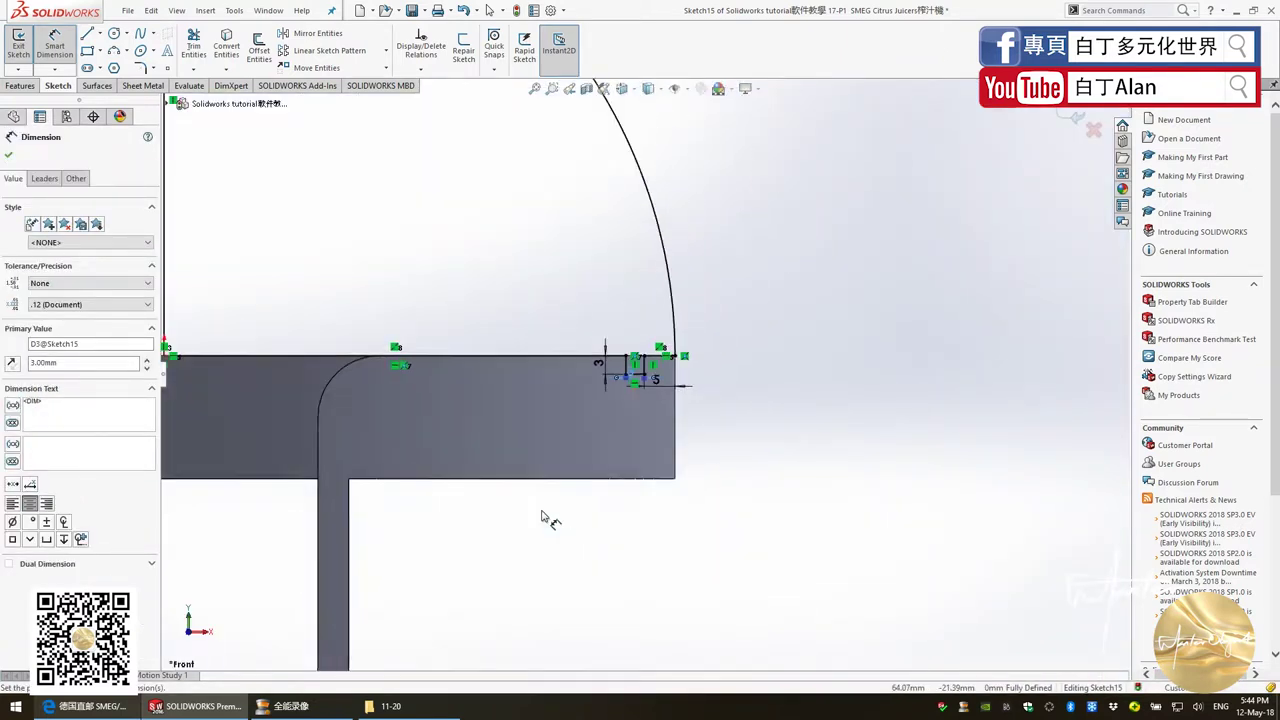
scroll(543, 517, up, 1)
scroll(547, 396, up, 2)
Orbit the ring and check the SMEG juicer product page for reference
middle_drag(547, 396, 543, 428)
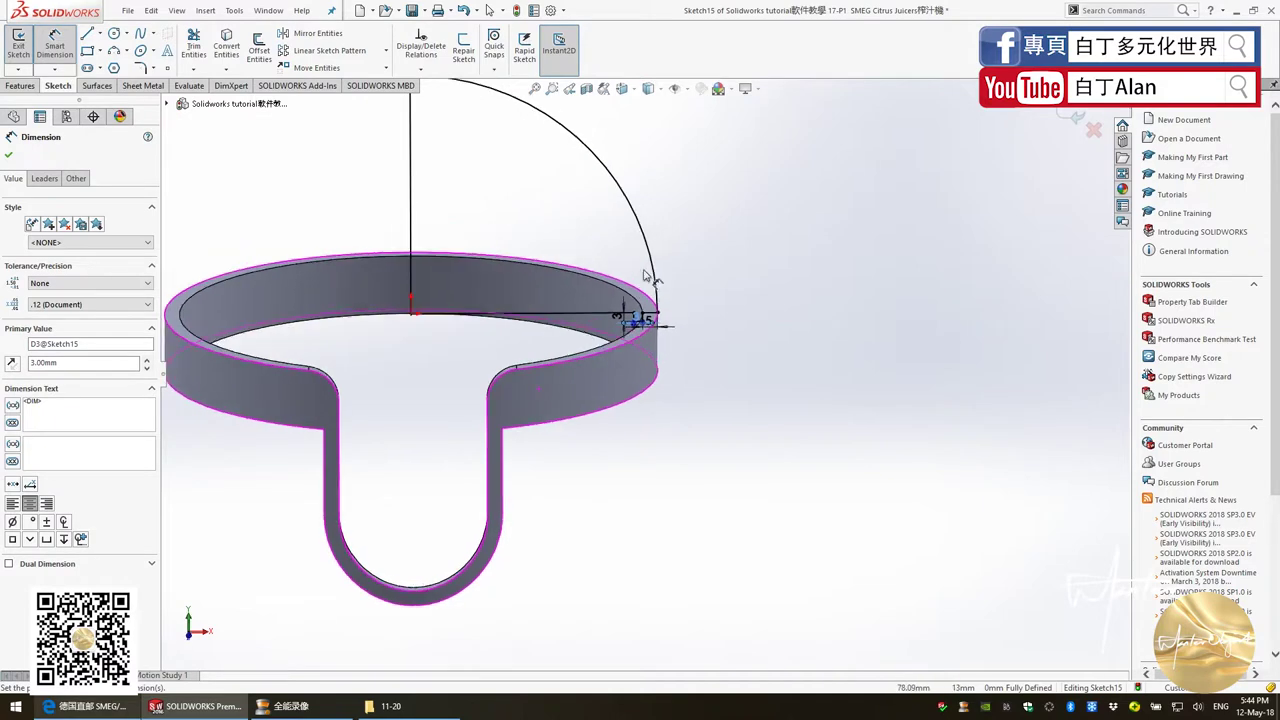
scroll(609, 330, down, 2)
scroll(609, 330, down, 2)
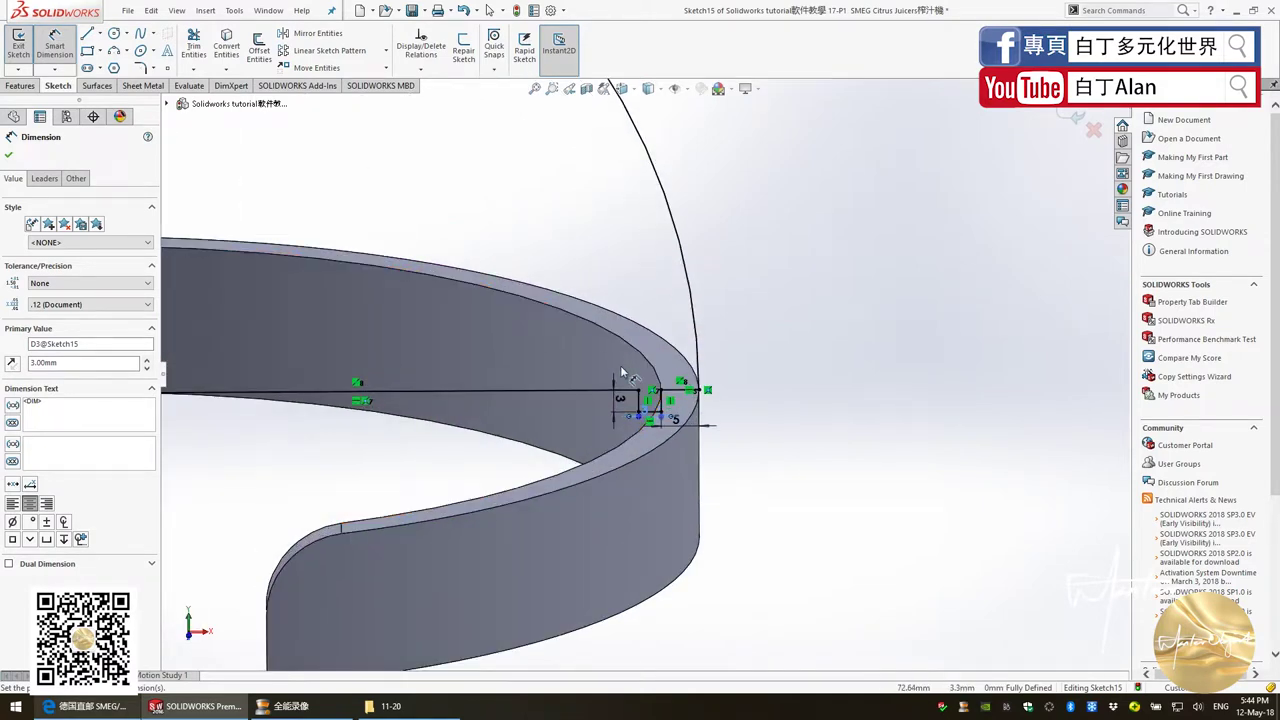
key(alt+Tab)
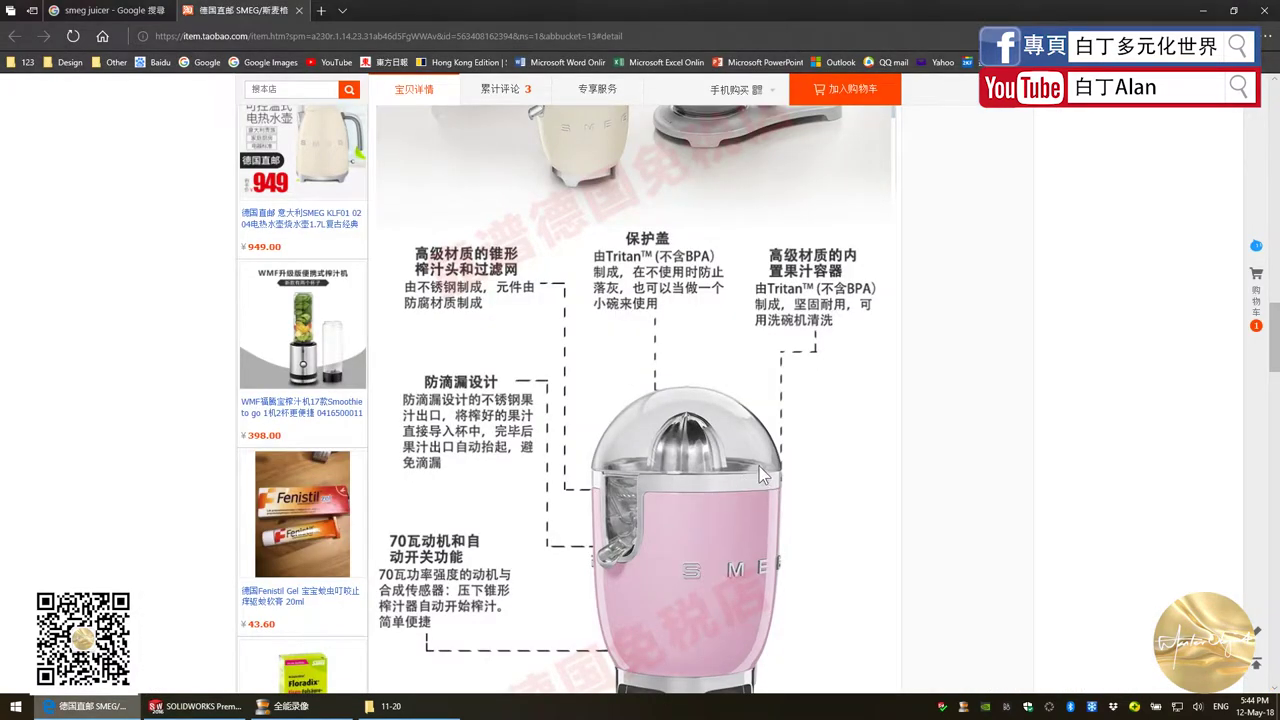
scroll(759, 466, up, 5)
scroll(752, 459, up, 2)
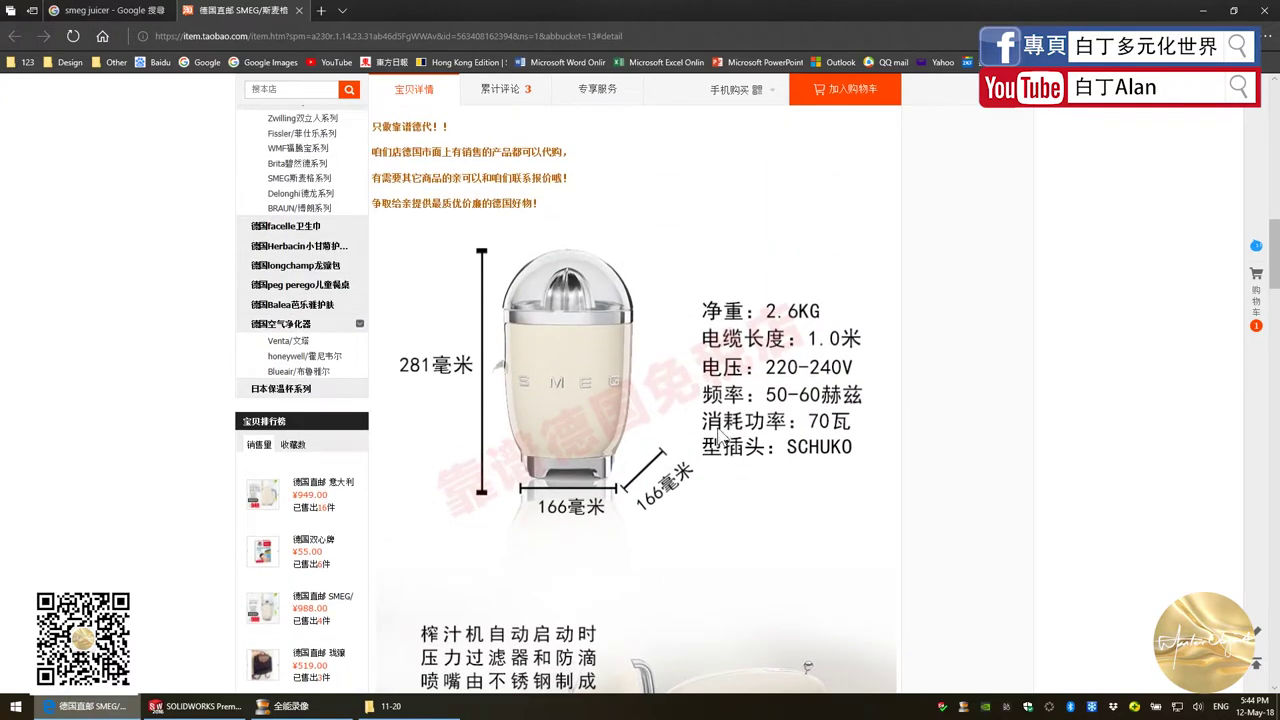
key(alt+Tab)
Return to the front view, abandon a first circle attempt, and fit the sketch in view
key(ctrl+8)
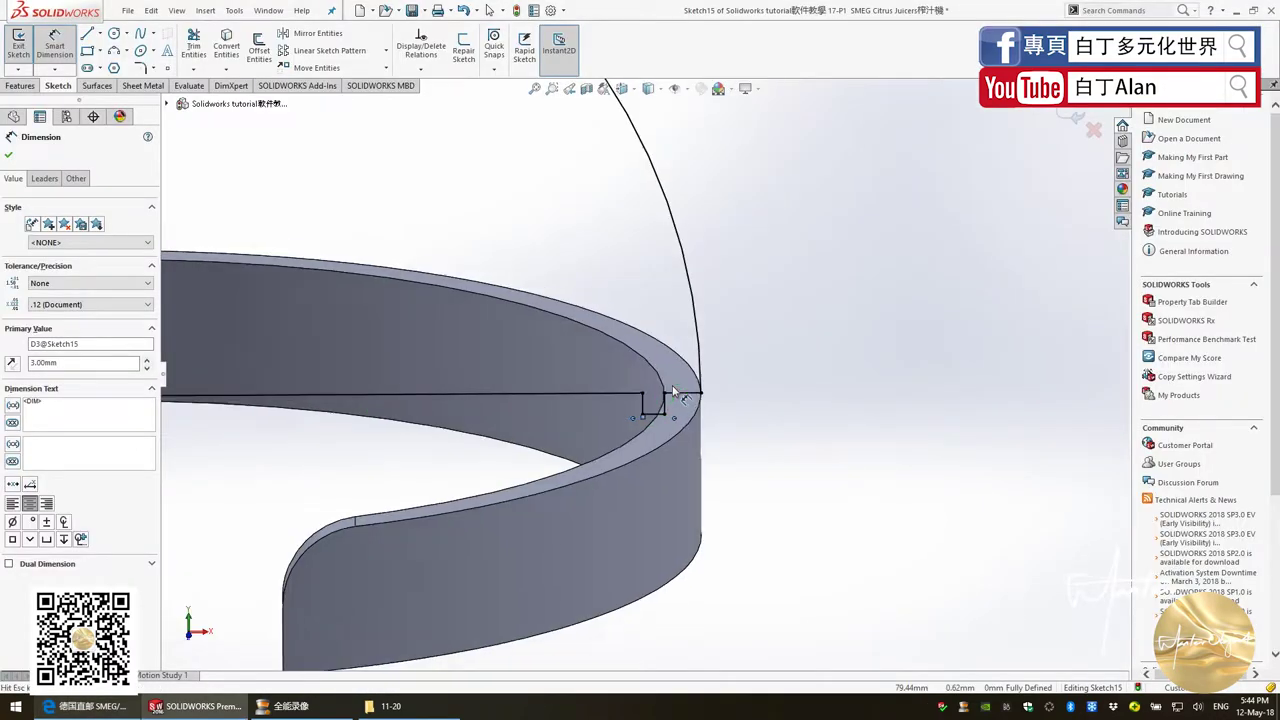
scroll(710, 388, down, 2)
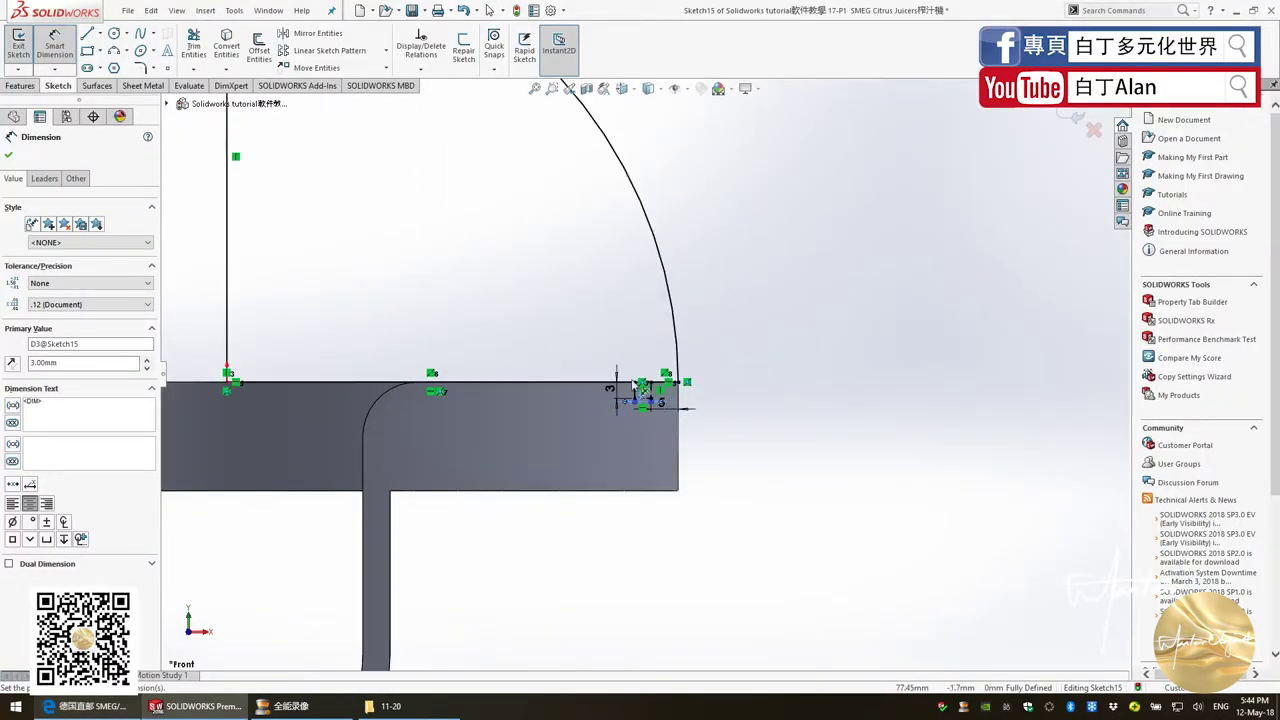
scroll(700, 420, up, 3)
key(Escape)
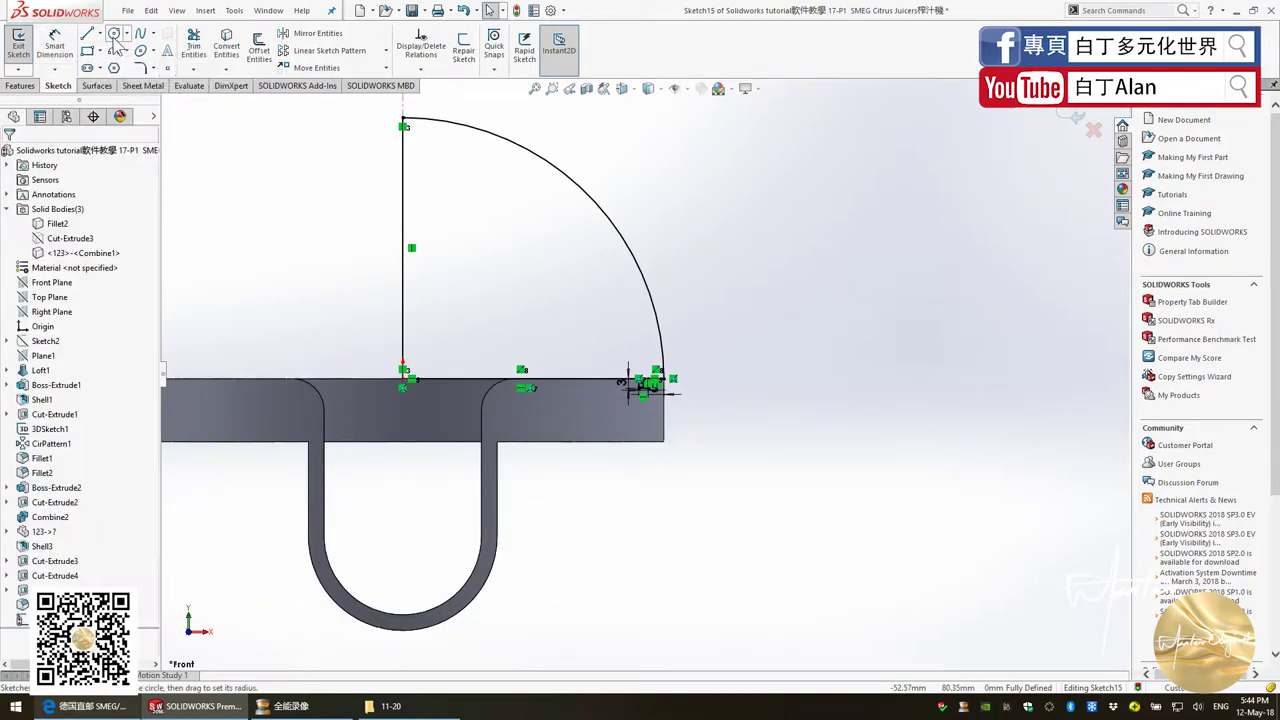
click(116, 37)
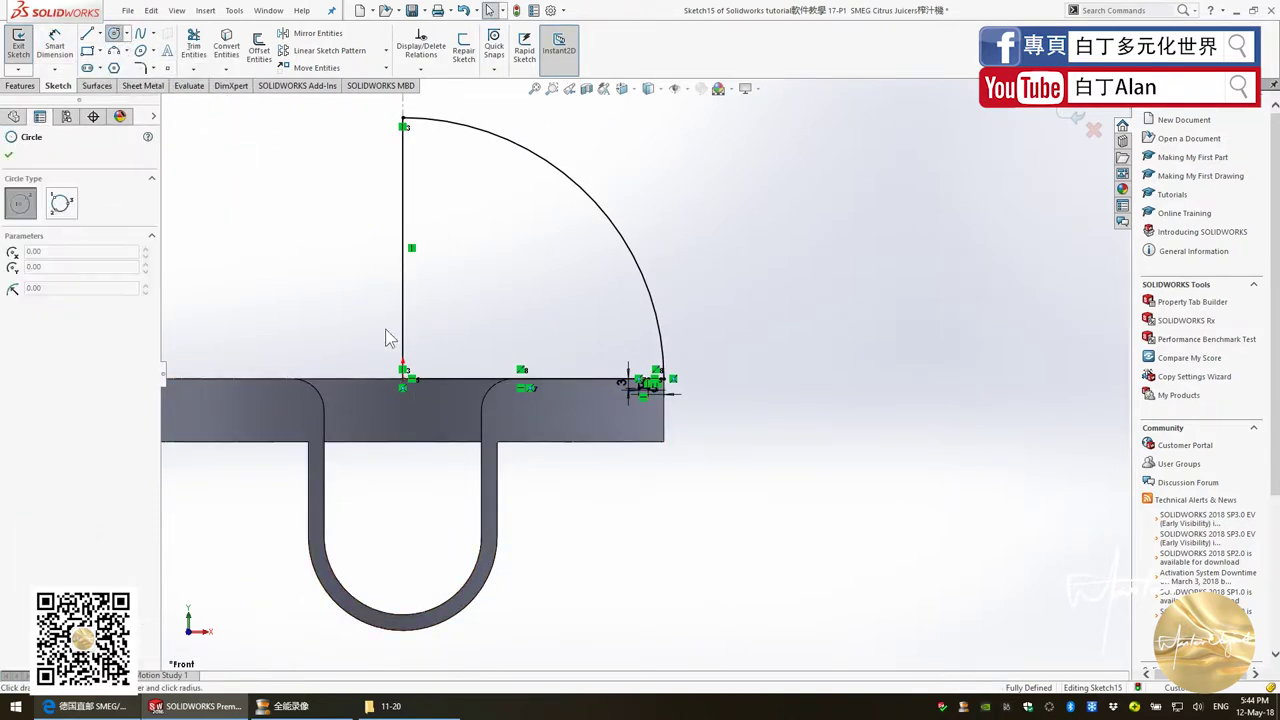
click(403, 380)
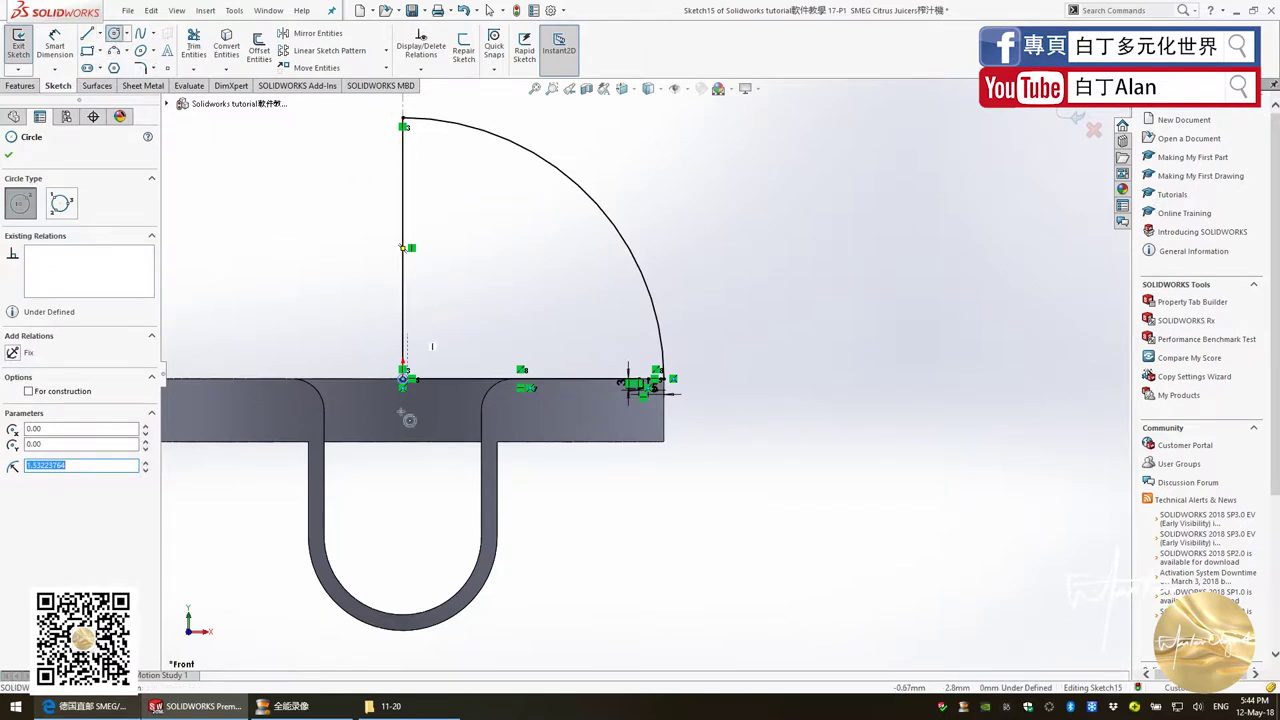
key(Escape)
scroll(414, 385, down, 3)
scroll(450, 375, down, 3)
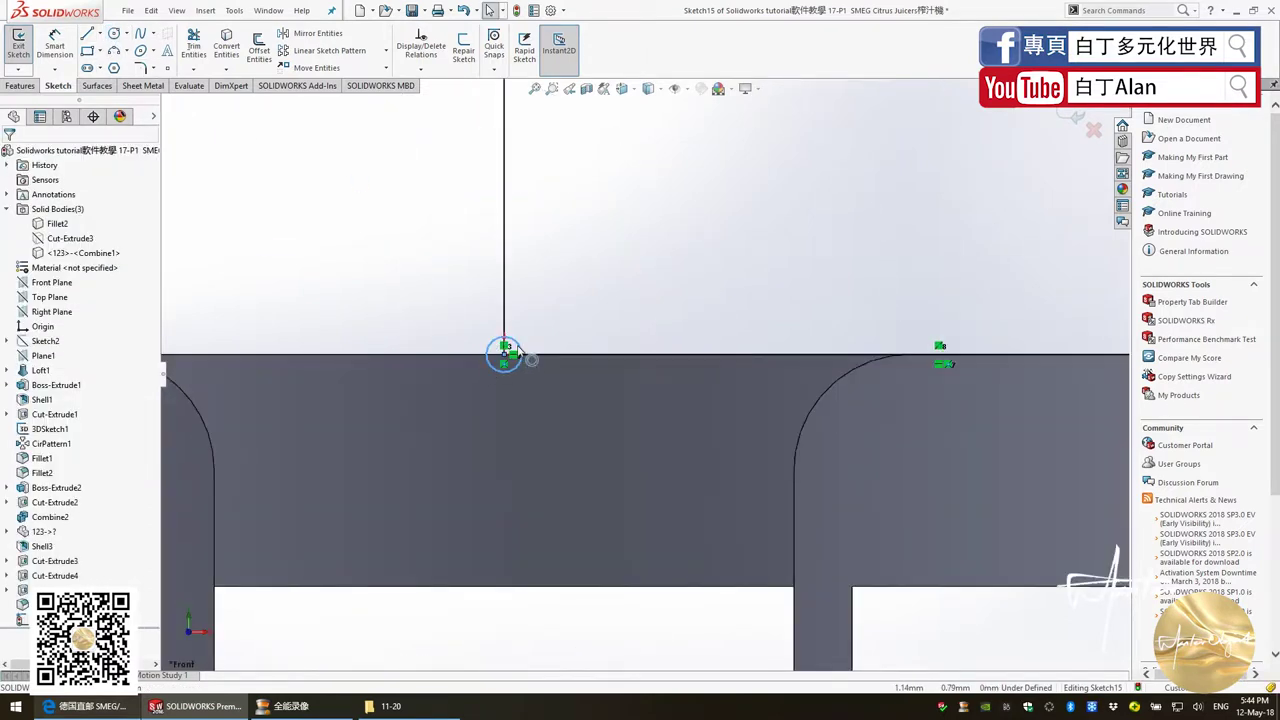
key(f)
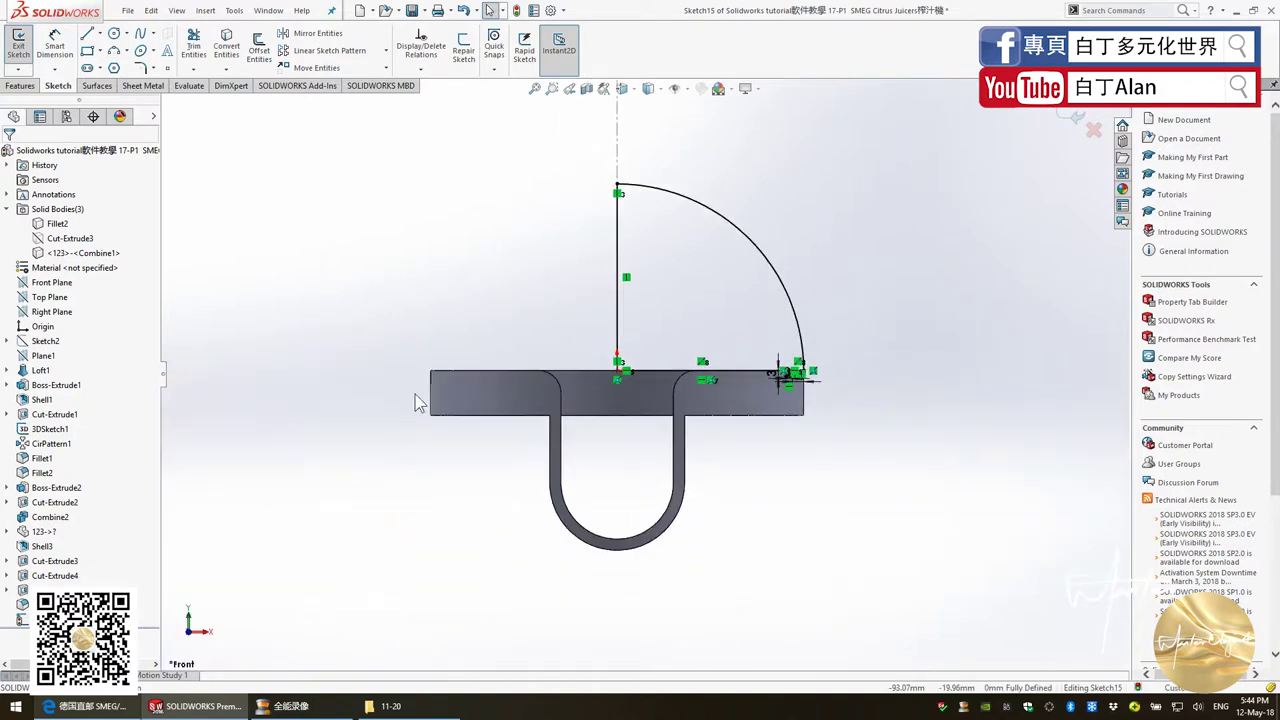
Draw an inner circle of about 66 mm radius centred on the origin
key(Return)
scroll(686, 257, down, 2)
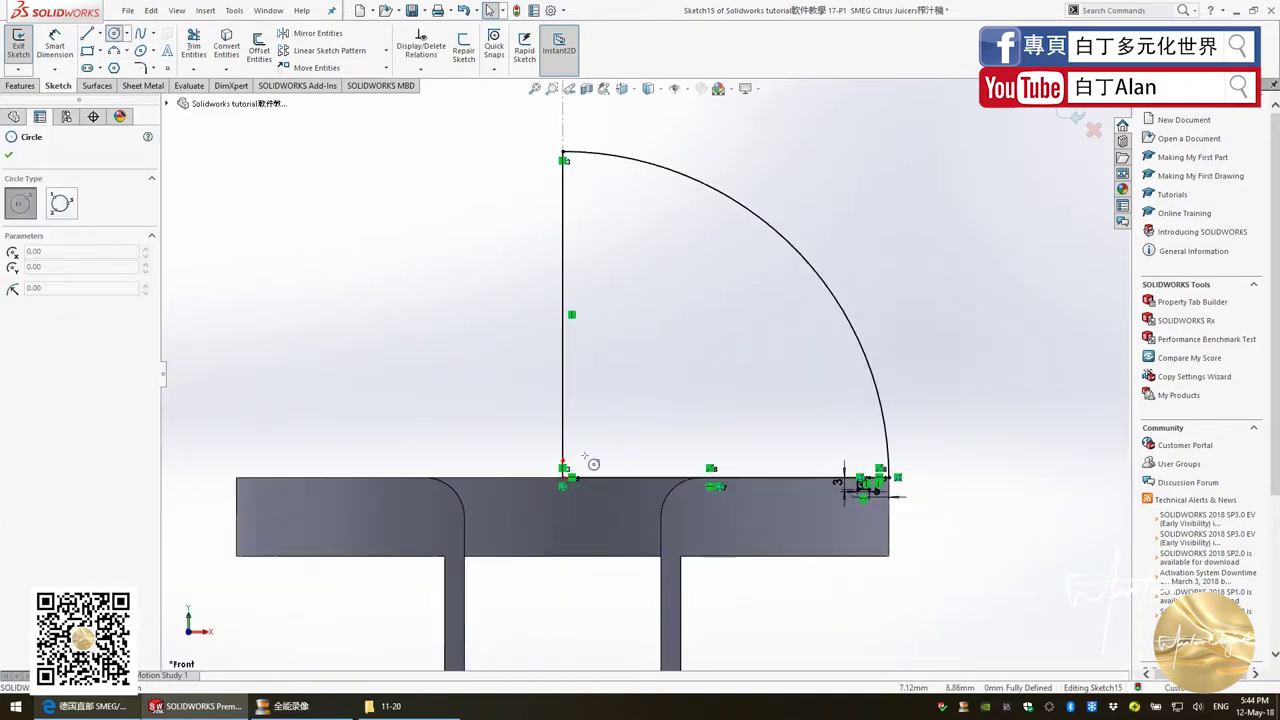
click(567, 480)
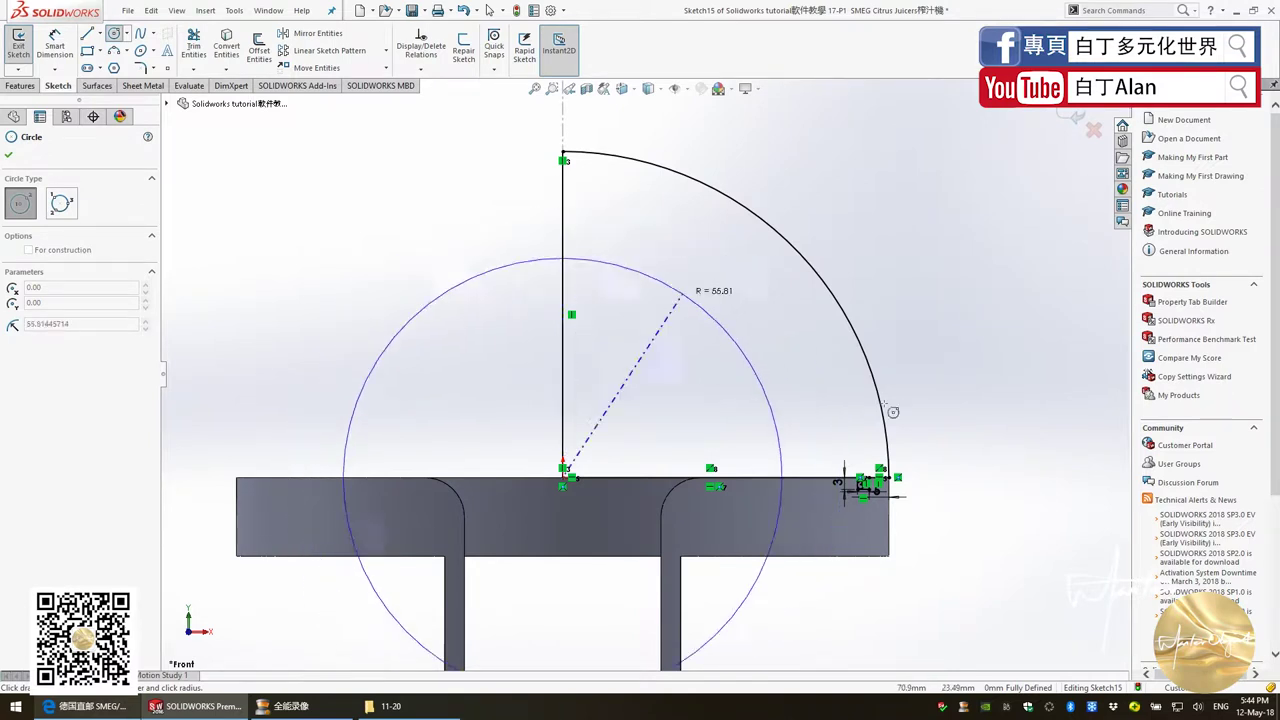
click(823, 478)
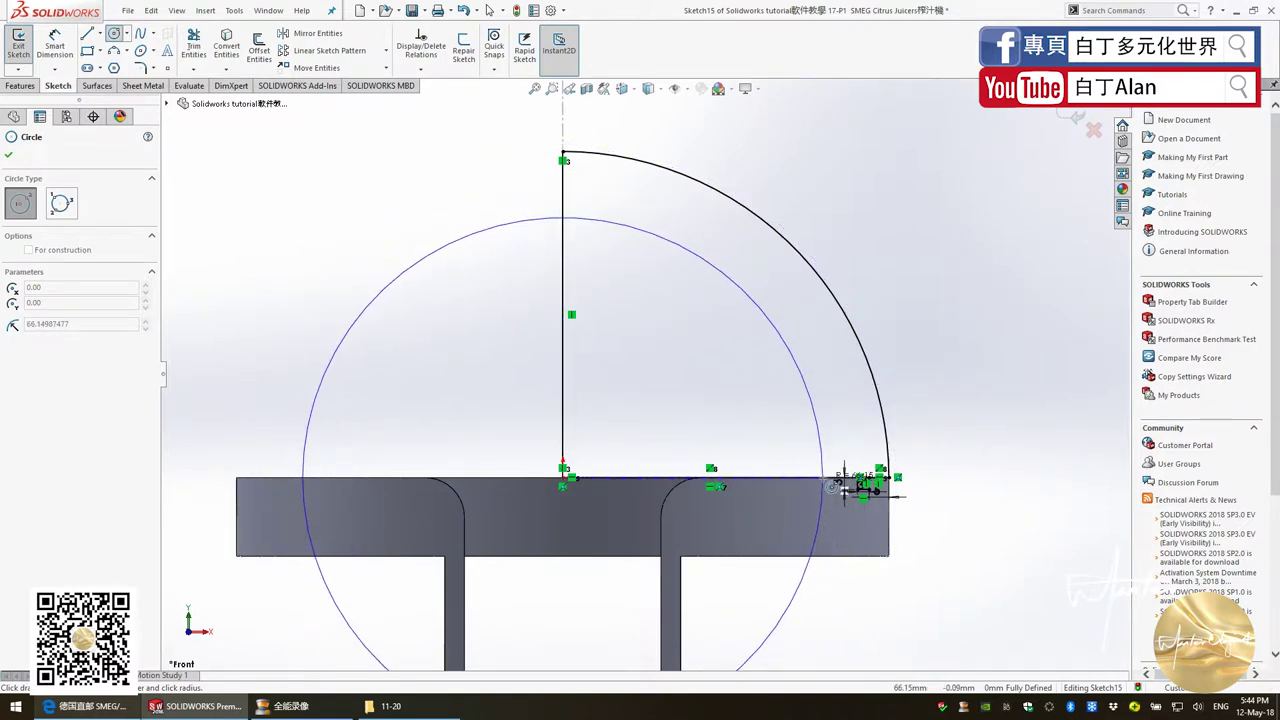
key(Escape)
click(432, 209)
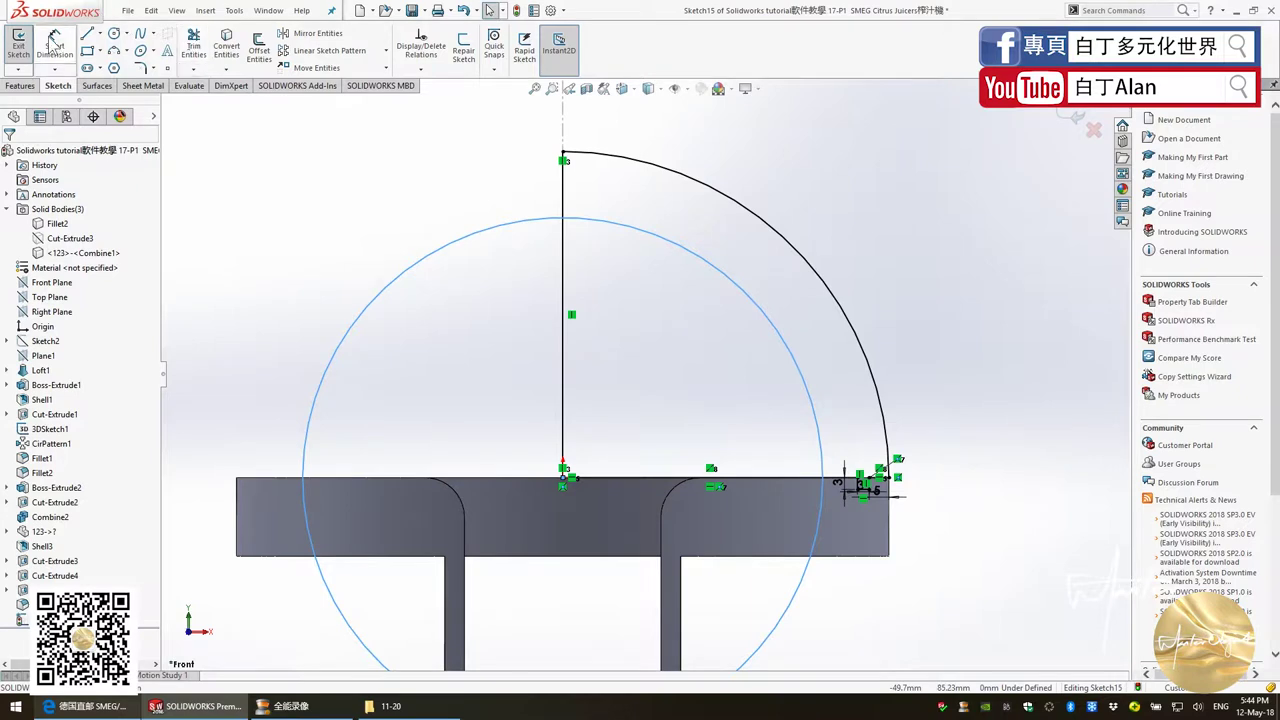
click(382, 291)
Trim the inner circle to a quarter arc and make it concentric with the outer arc
click(193, 45)
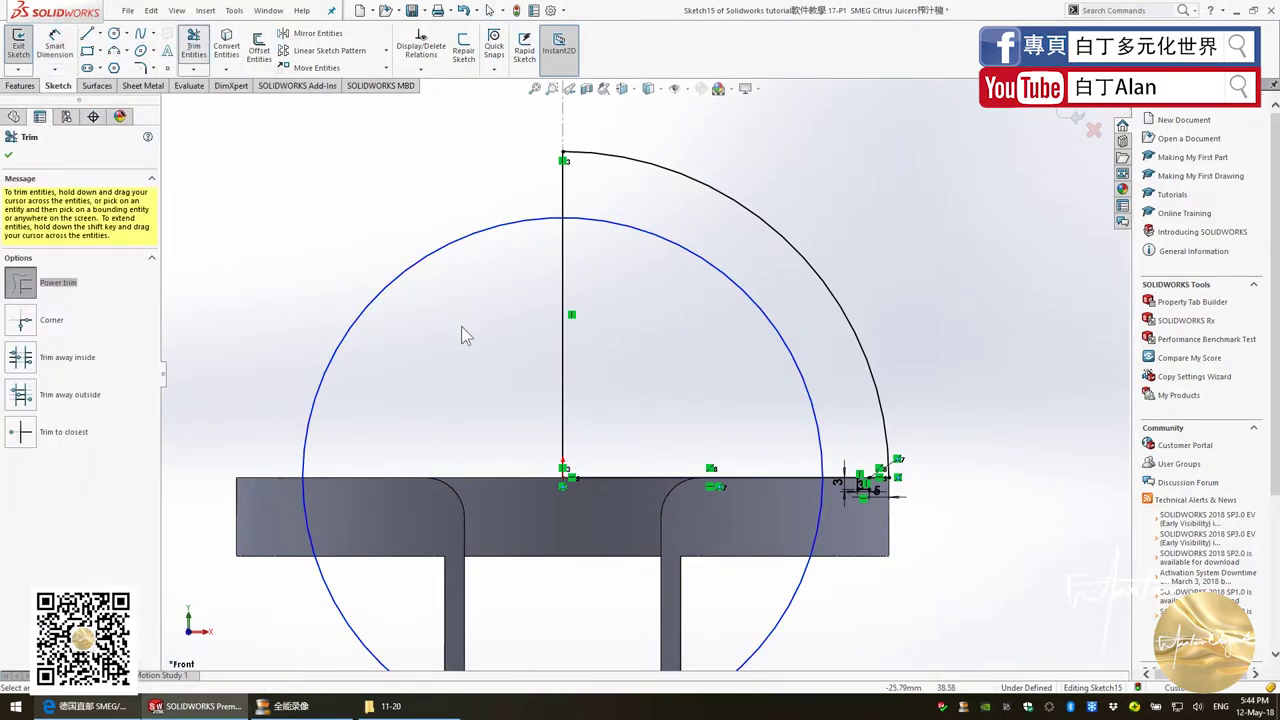
drag(461, 326, 423, 220)
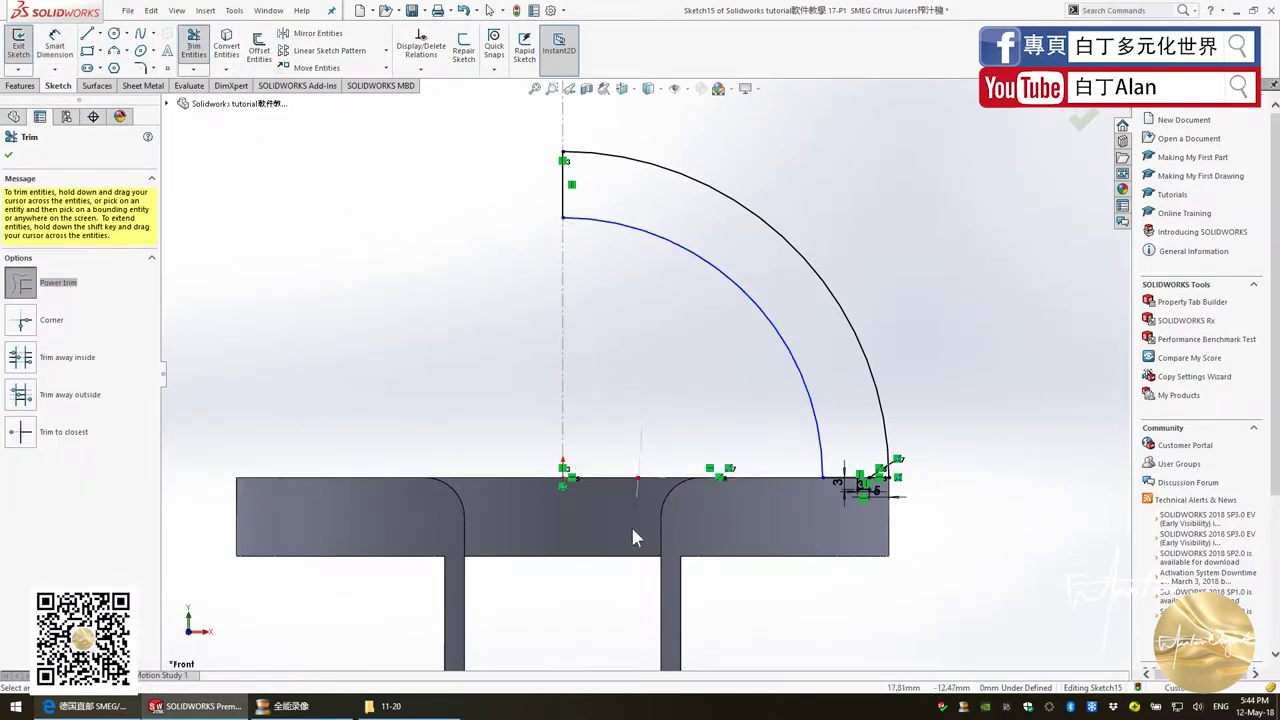
scroll(641, 235, down, 2)
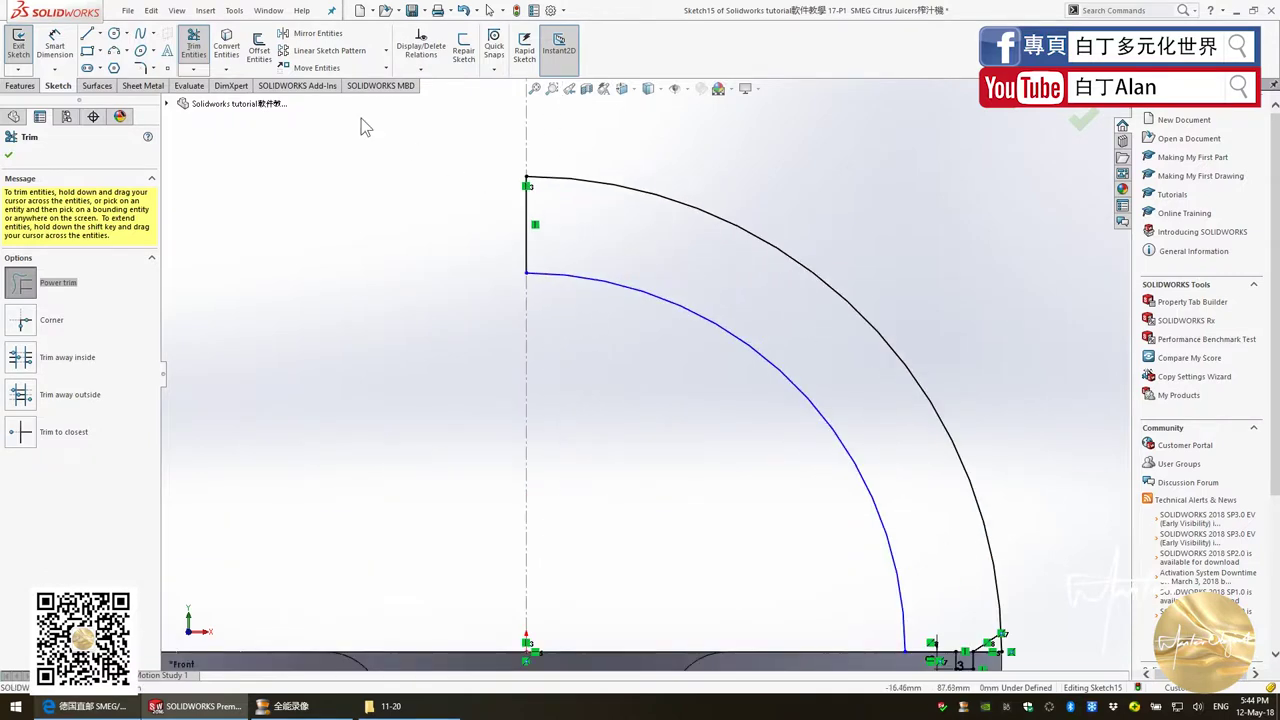
key(Escape)
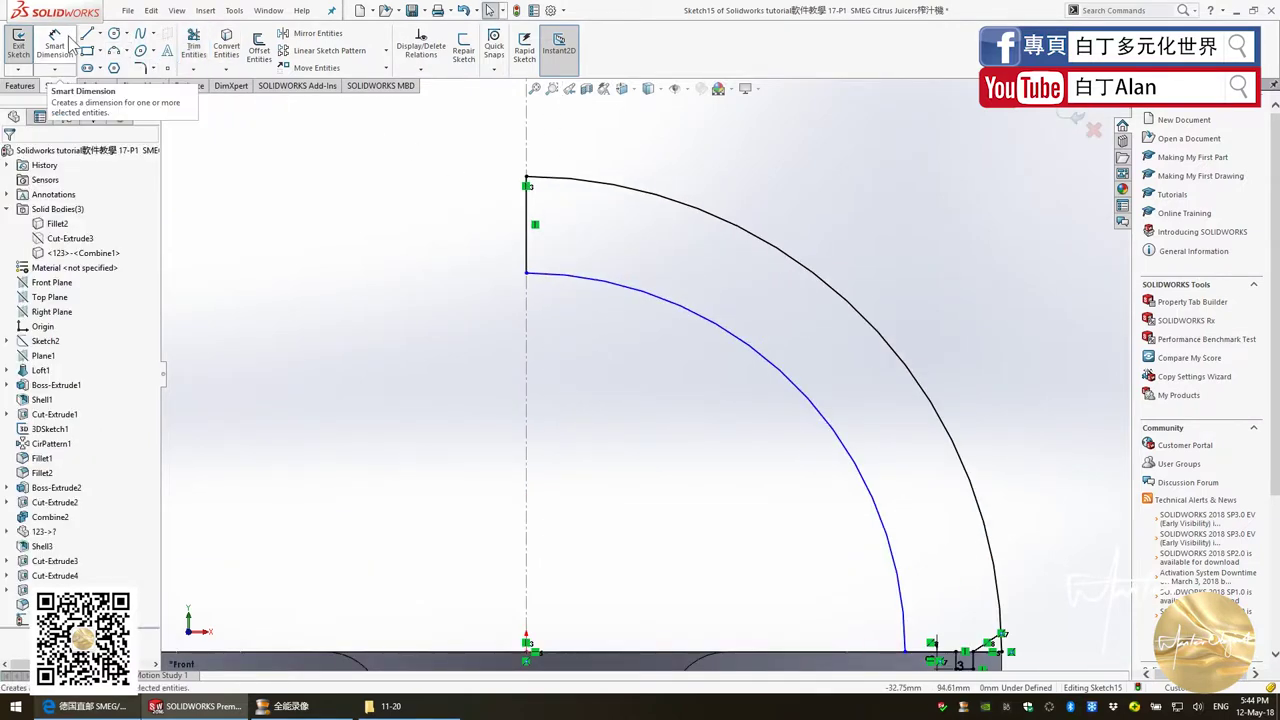
click(578, 282)
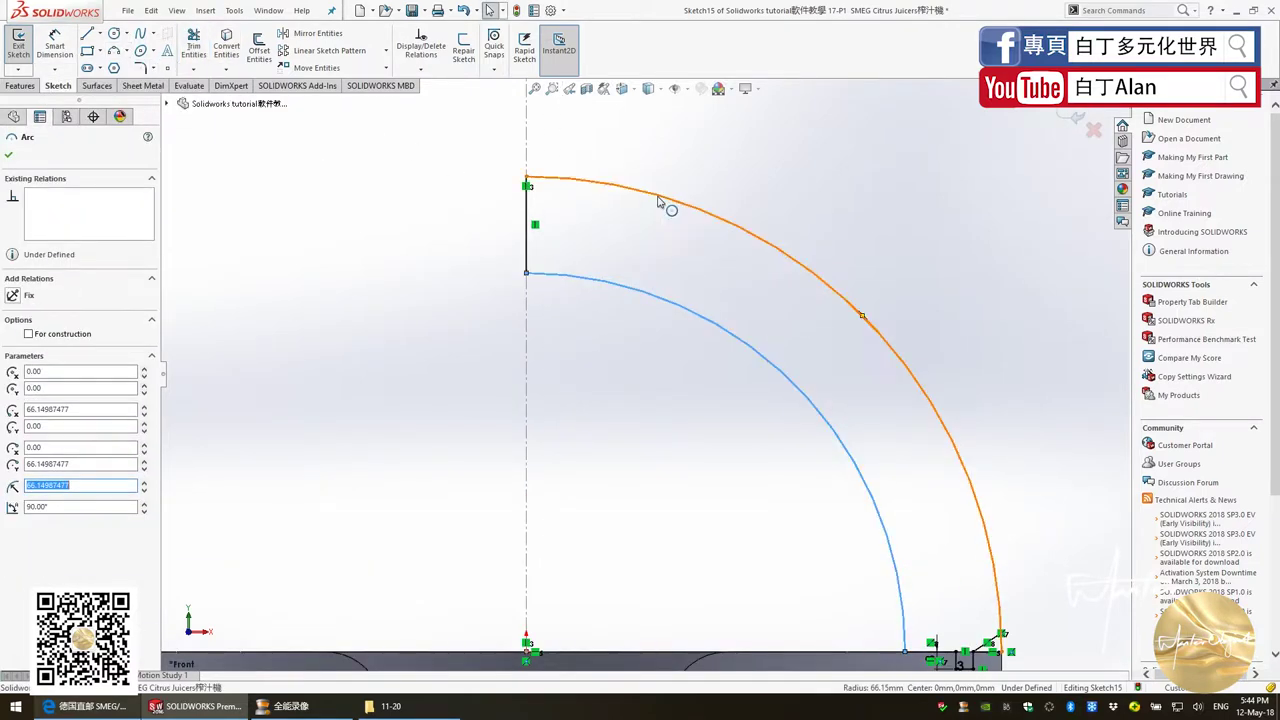
ctrl+click(658, 202)
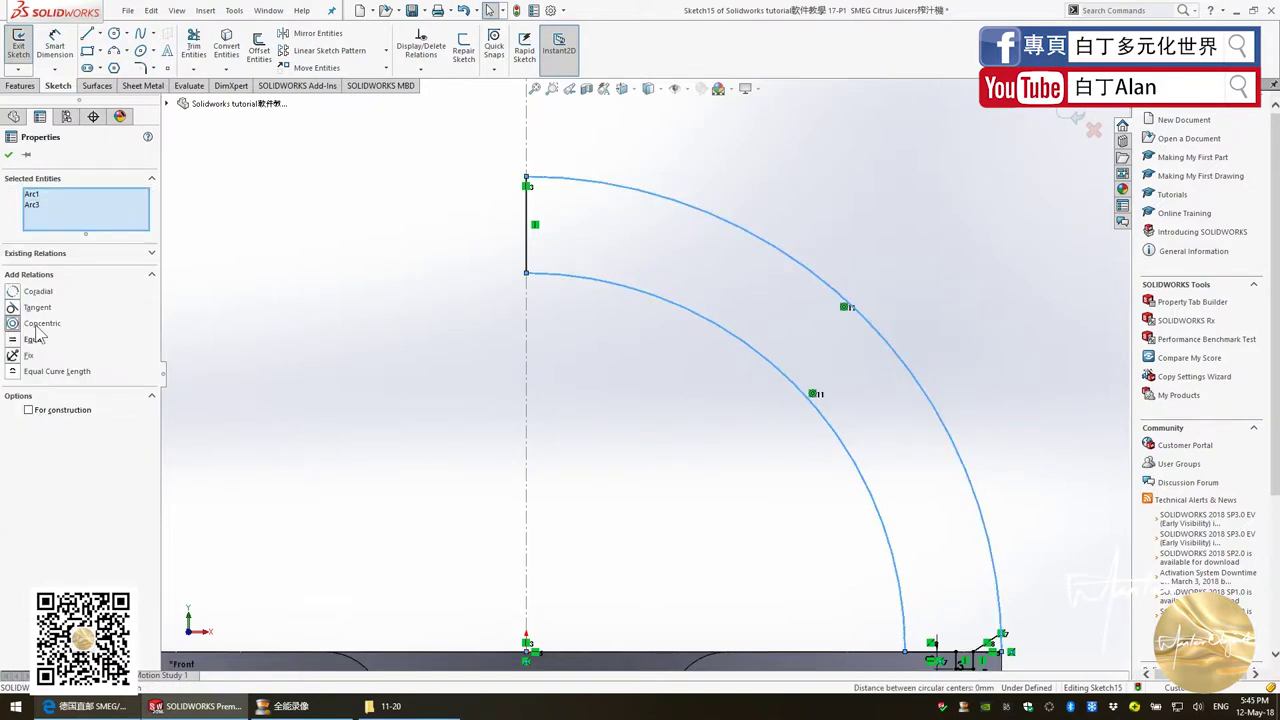
click(306, 177)
Dimension the short bottom line to 3 mm, fully defining Sketch15
click(55, 45)
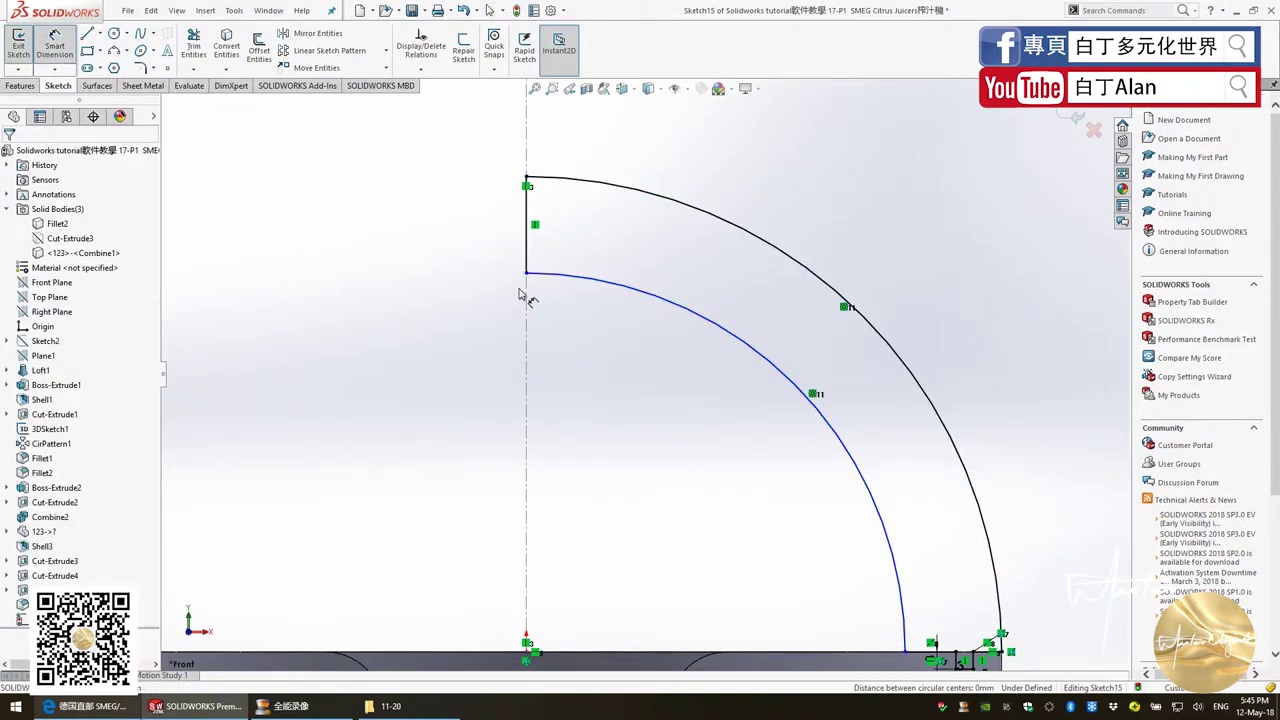
scroll(950, 472, up, 2)
scroll(810, 548, down, 6)
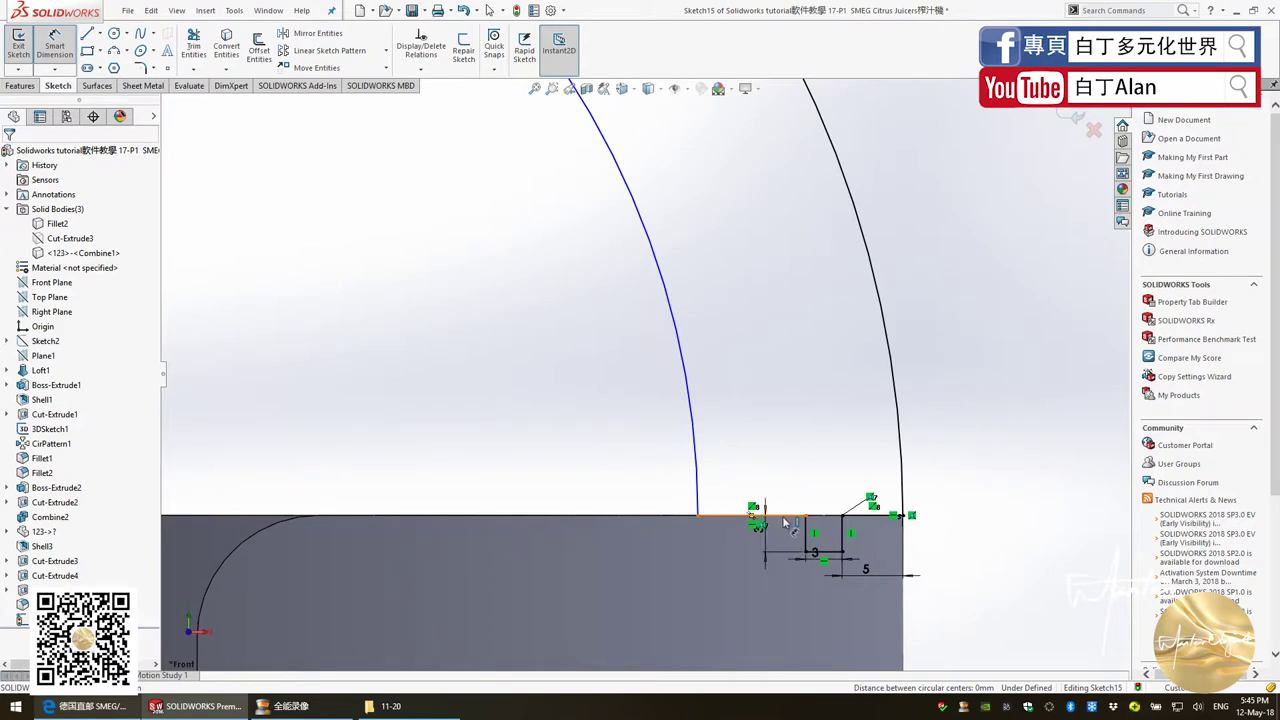
click(785, 516)
click(770, 592)
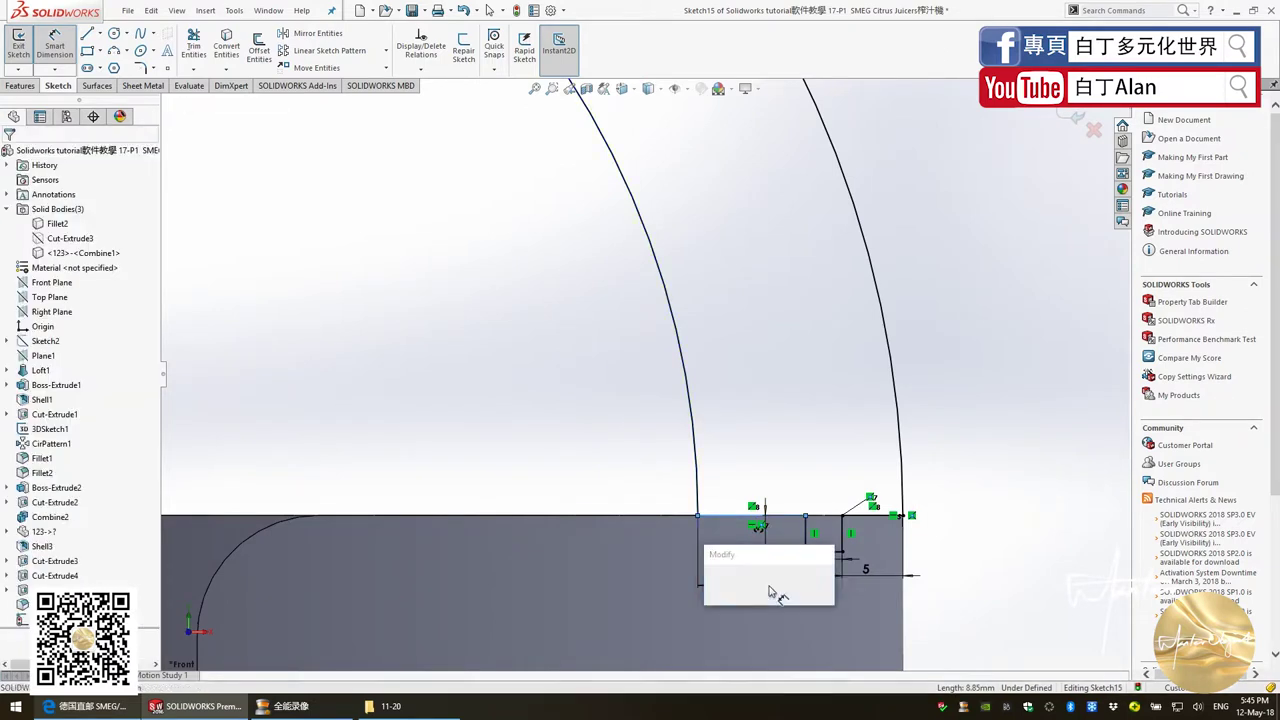
key(Return)
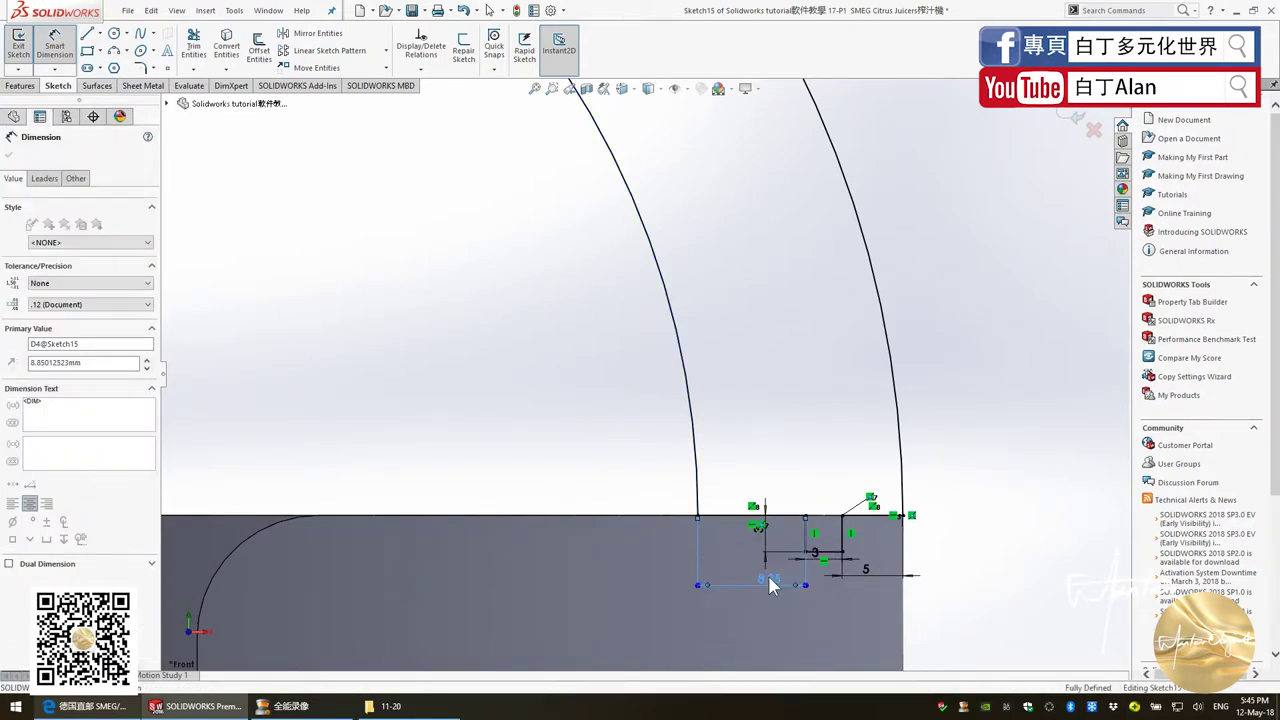
scroll(770, 585, up, 3)
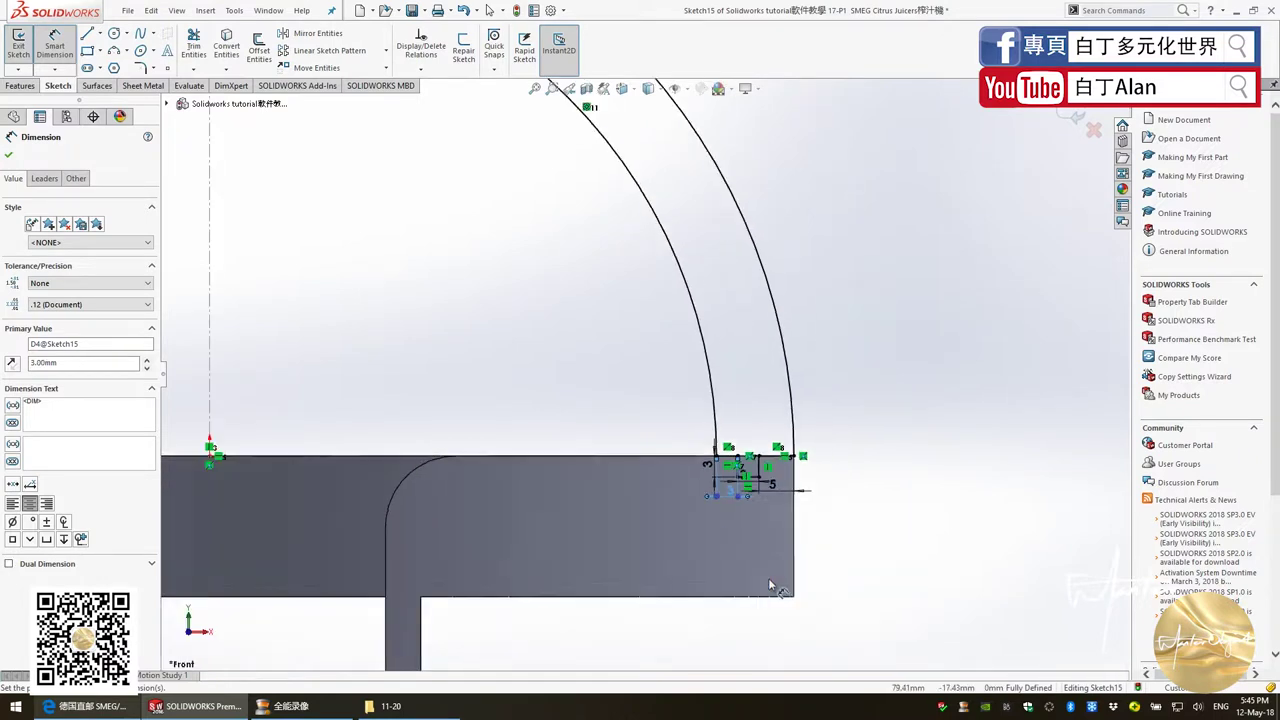
Revolve Sketch15 360° about the vertical centreline, unmerged, creating the Revolve1 dome
key(f)
click(10, 152)
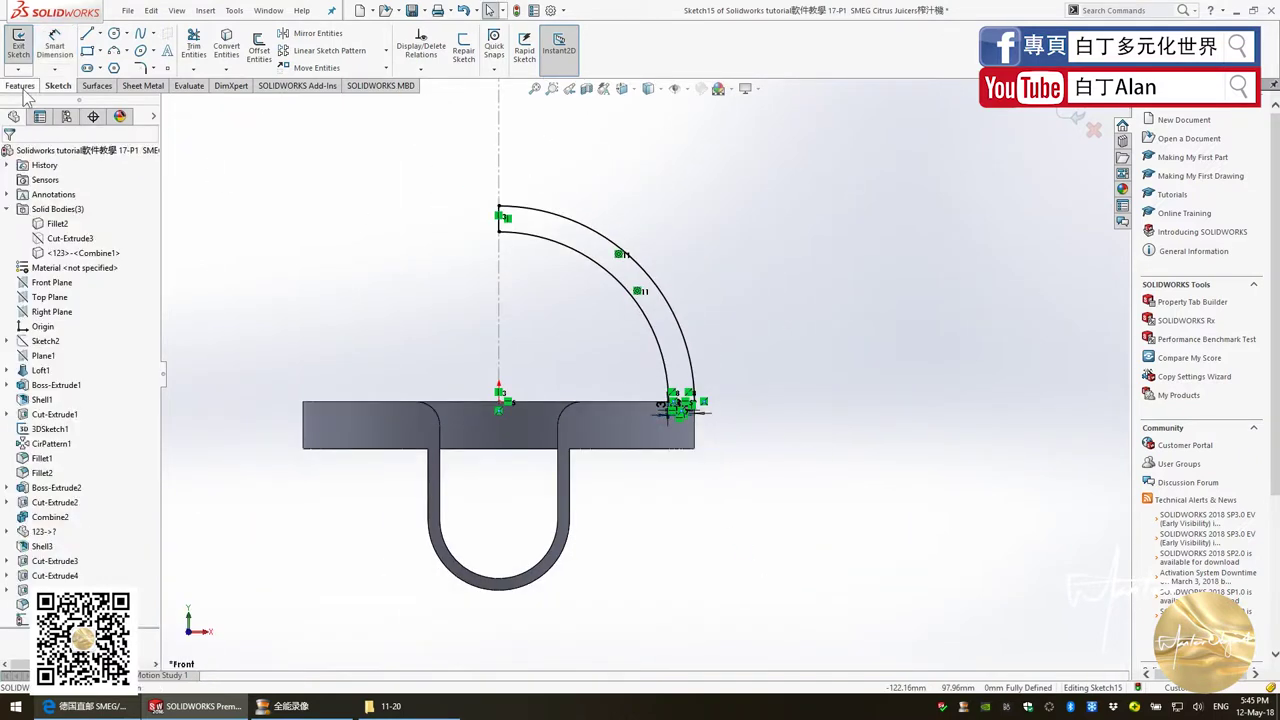
click(20, 85)
click(65, 45)
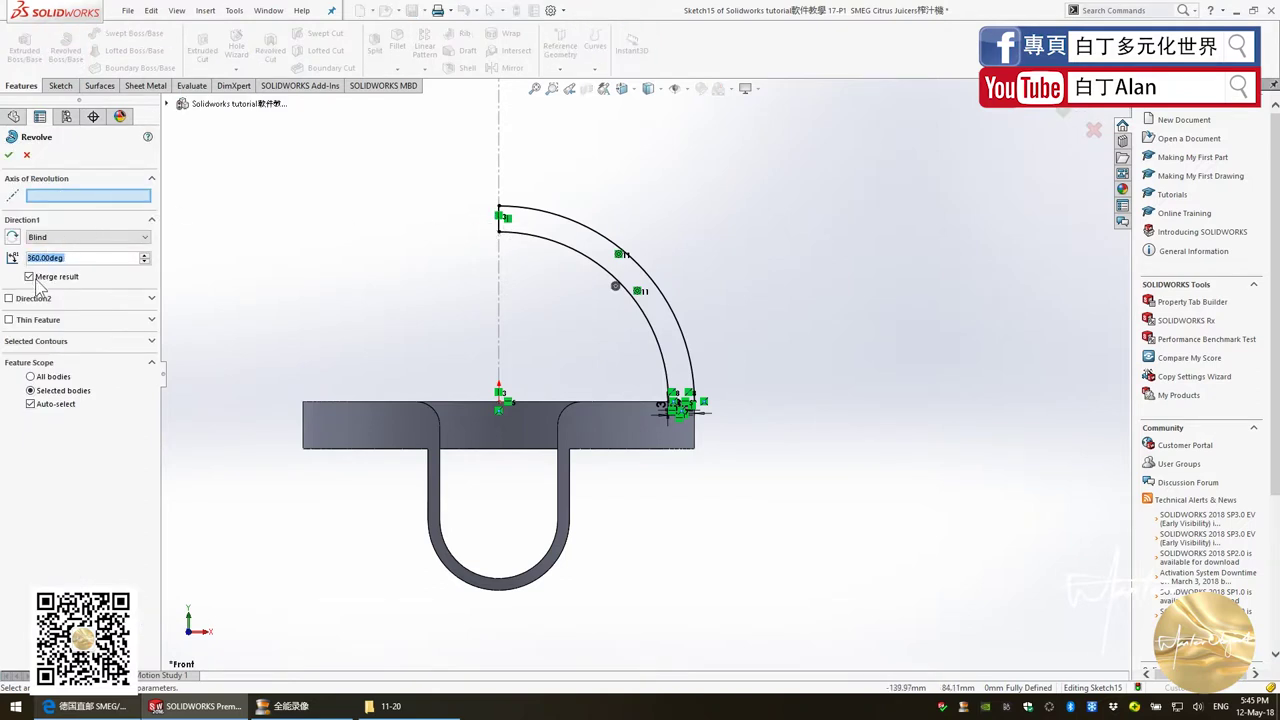
click(36, 279)
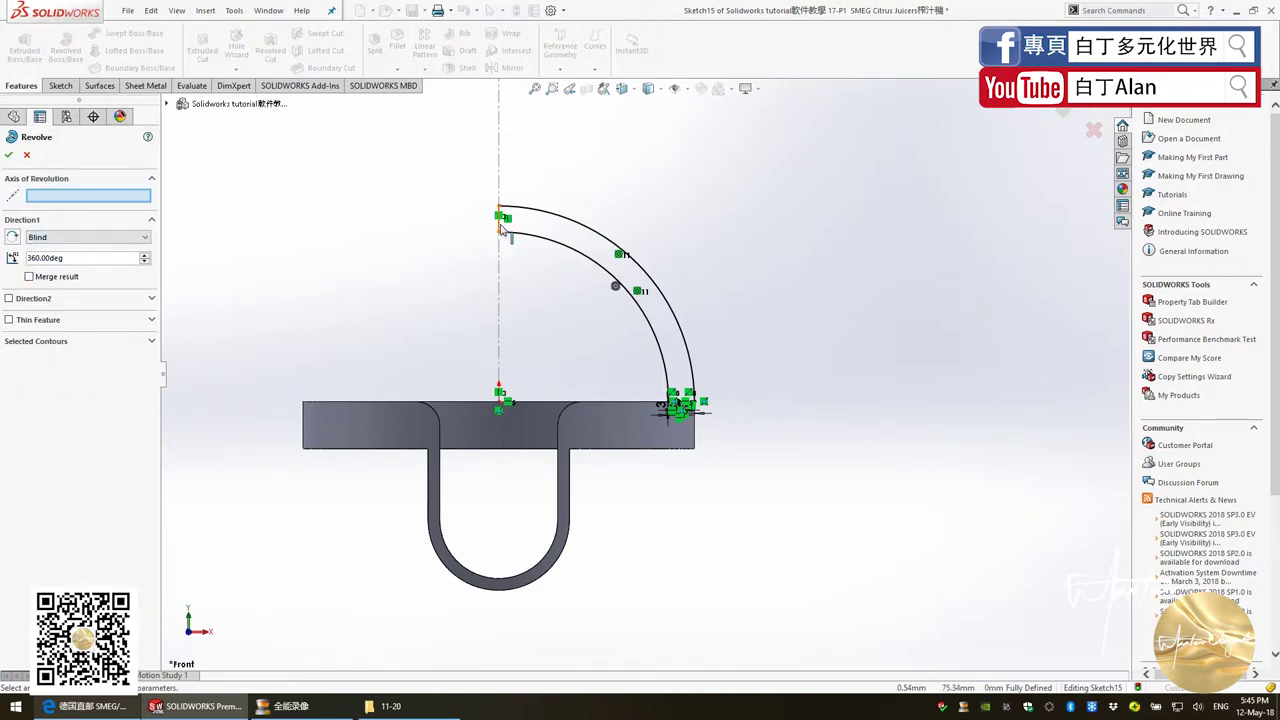
click(500, 228)
click(10, 157)
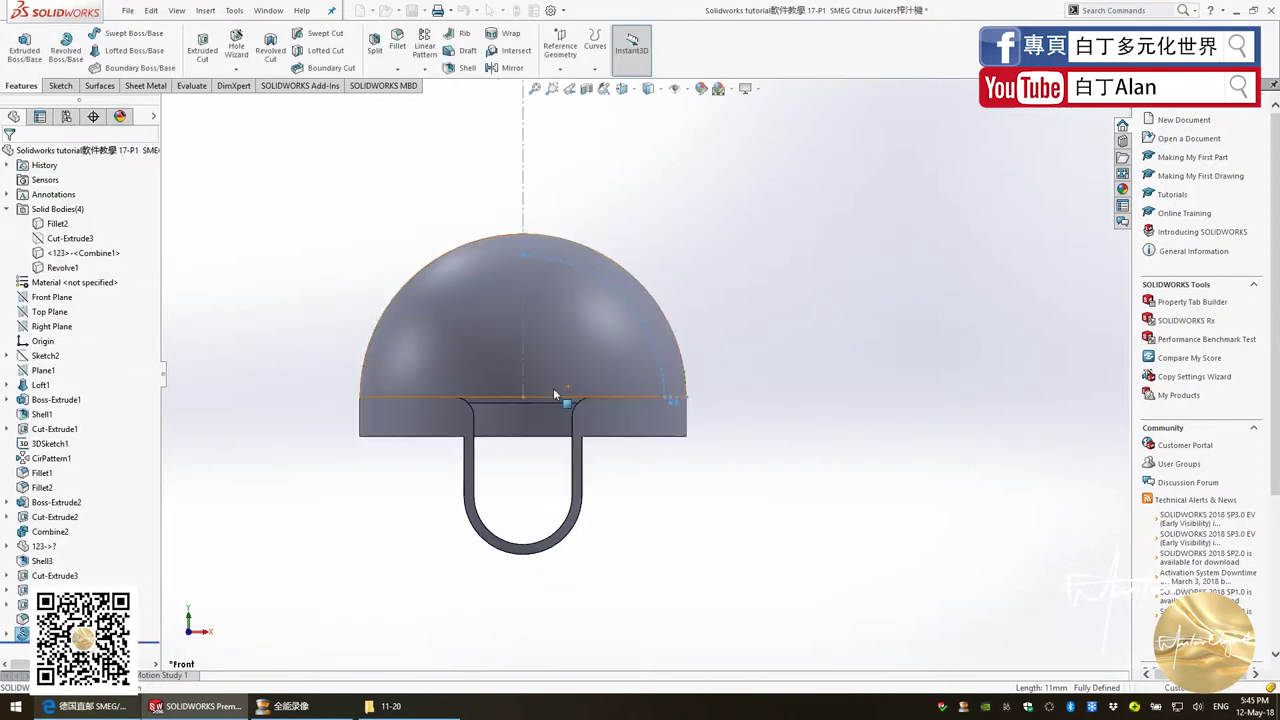
middle_drag(645, 338, 608, 418)
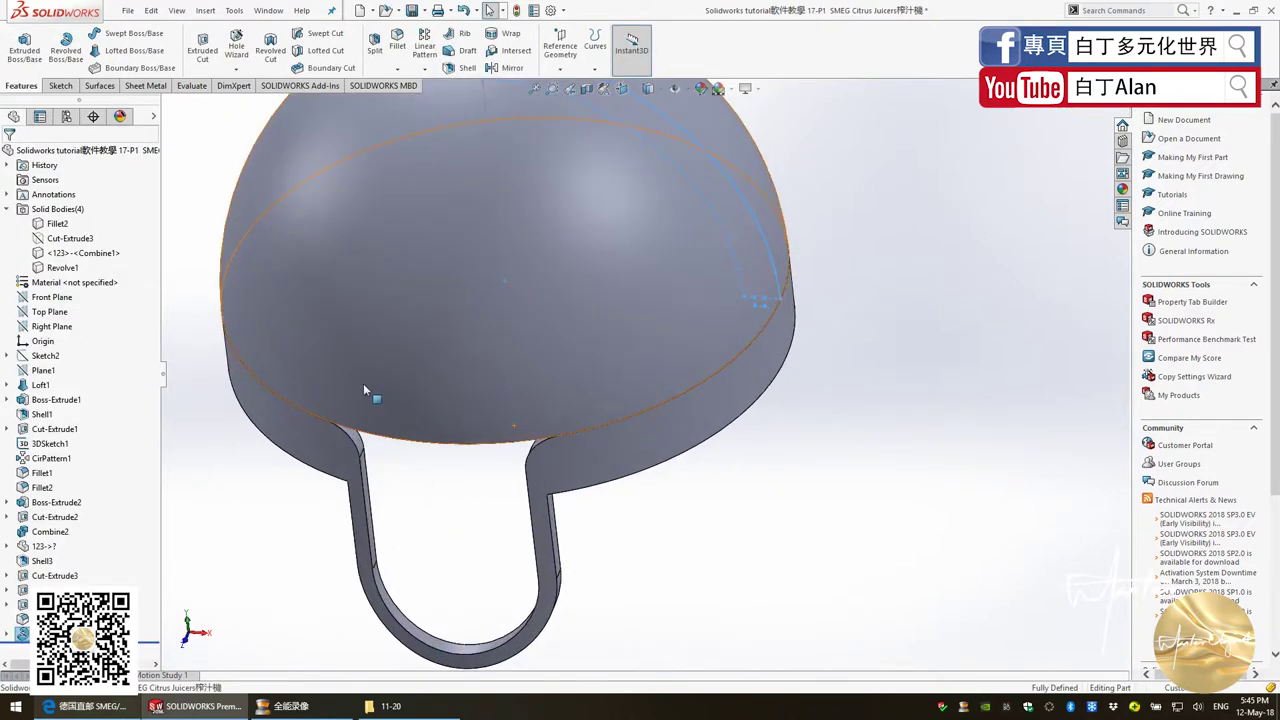
Hide the Revolve1 dome body and show the Cut-Extrude3 body again
right_click(55, 267)
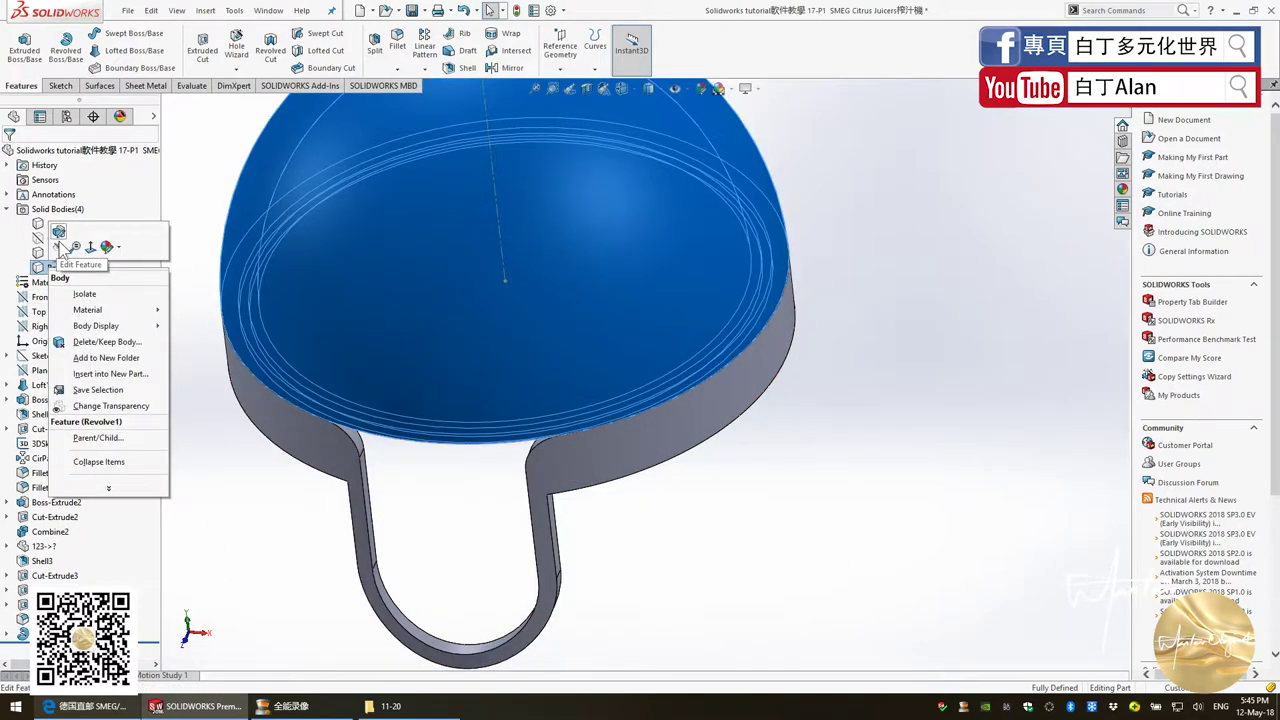
click(62, 247)
right_click(57, 237)
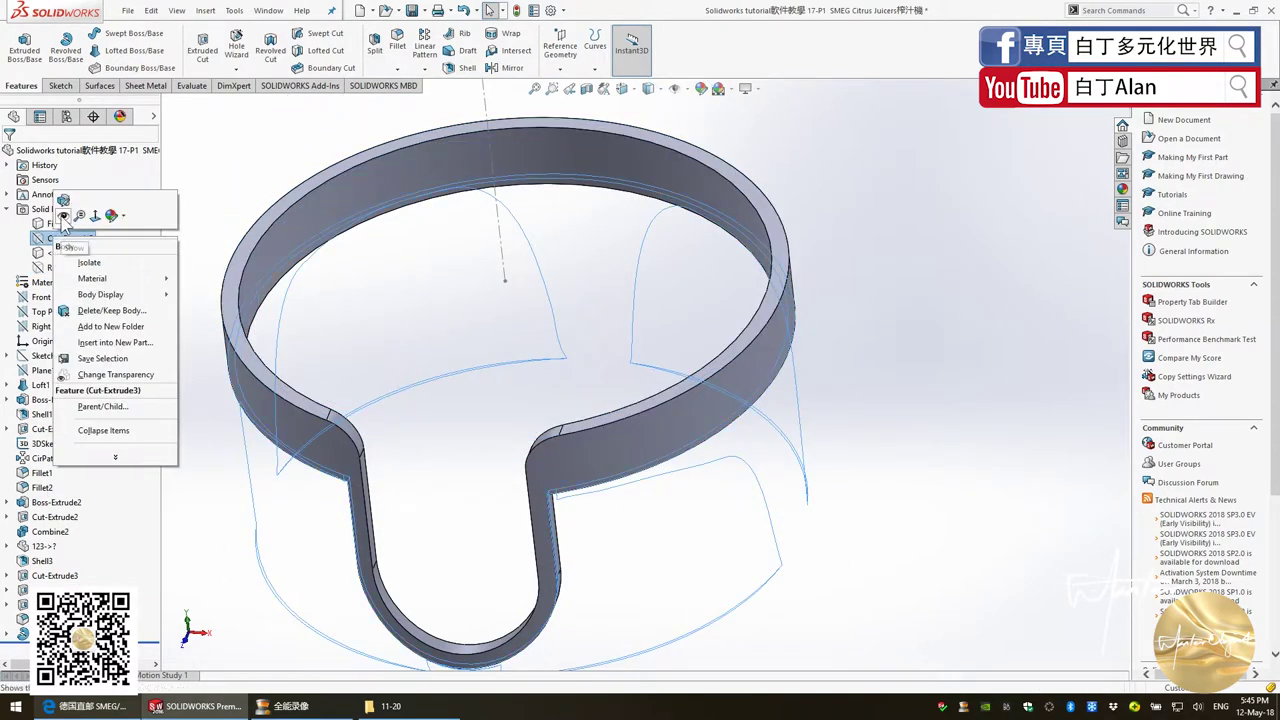
click(63, 215)
Clear the model selection and bring up the SMEG juicer product page (281 mm height, 166 mm base)
scroll(1035, 485, up, 3)
click(866, 477)
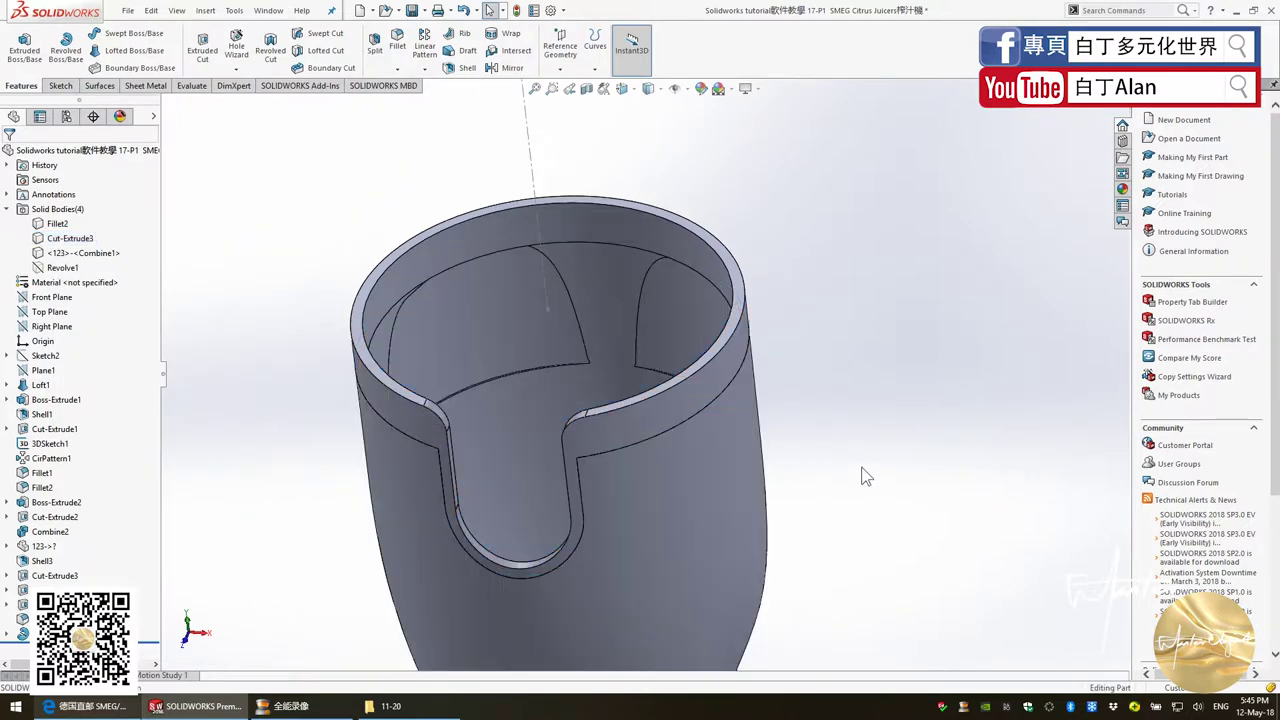
key(alt+Tab)
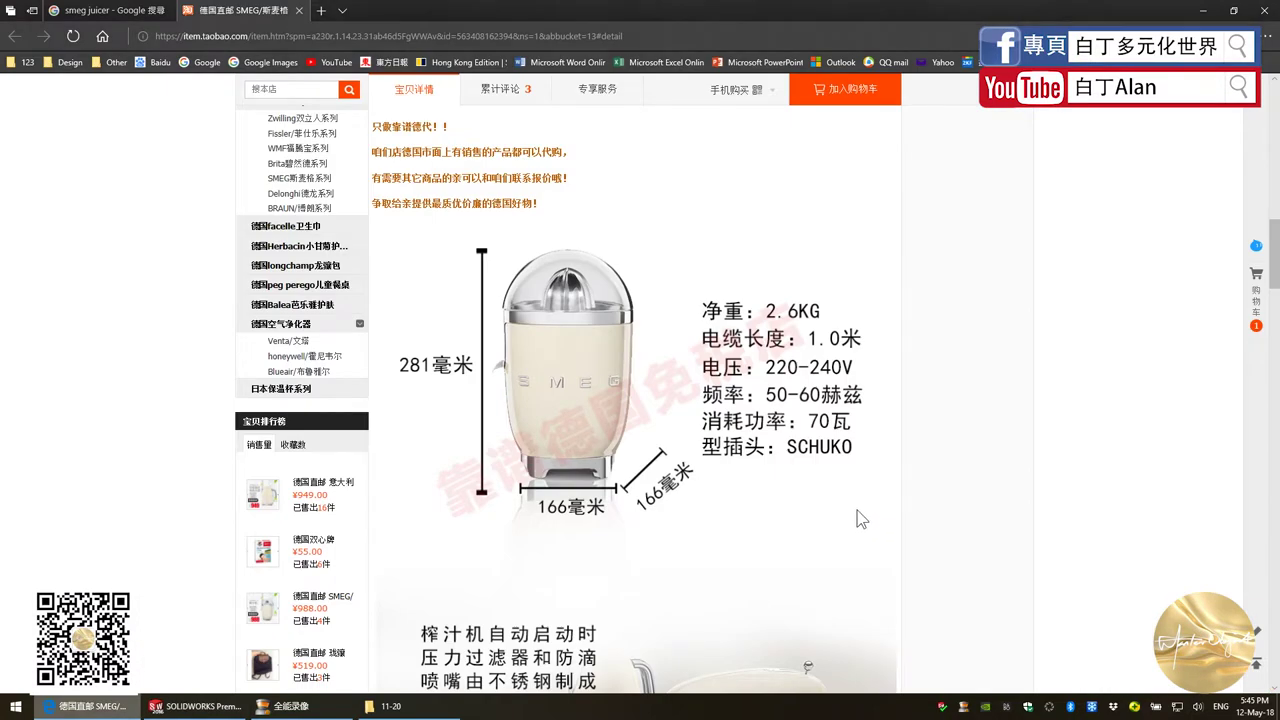
Open the blue juicer photo CJF01PBUK-1.png from the desktop and keep it over SOLIDWORKS
scroll(860, 518, down, 5)
key(super+d)
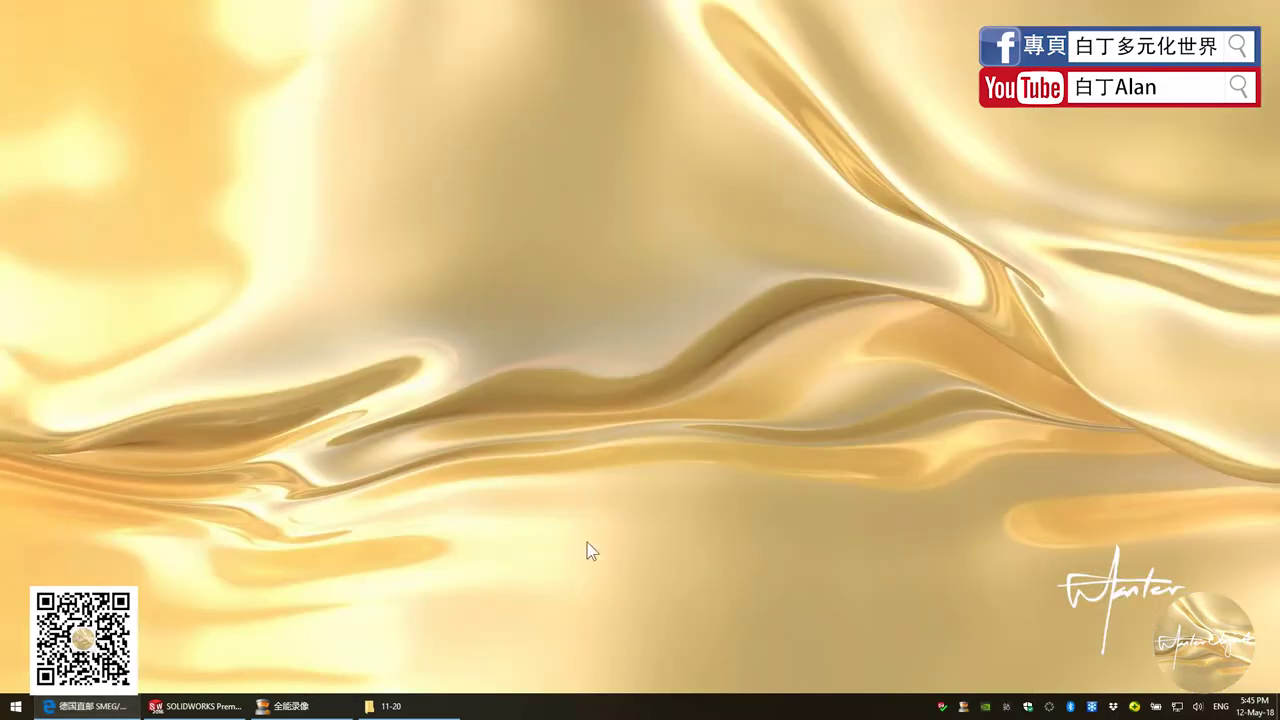
double_click(105, 261)
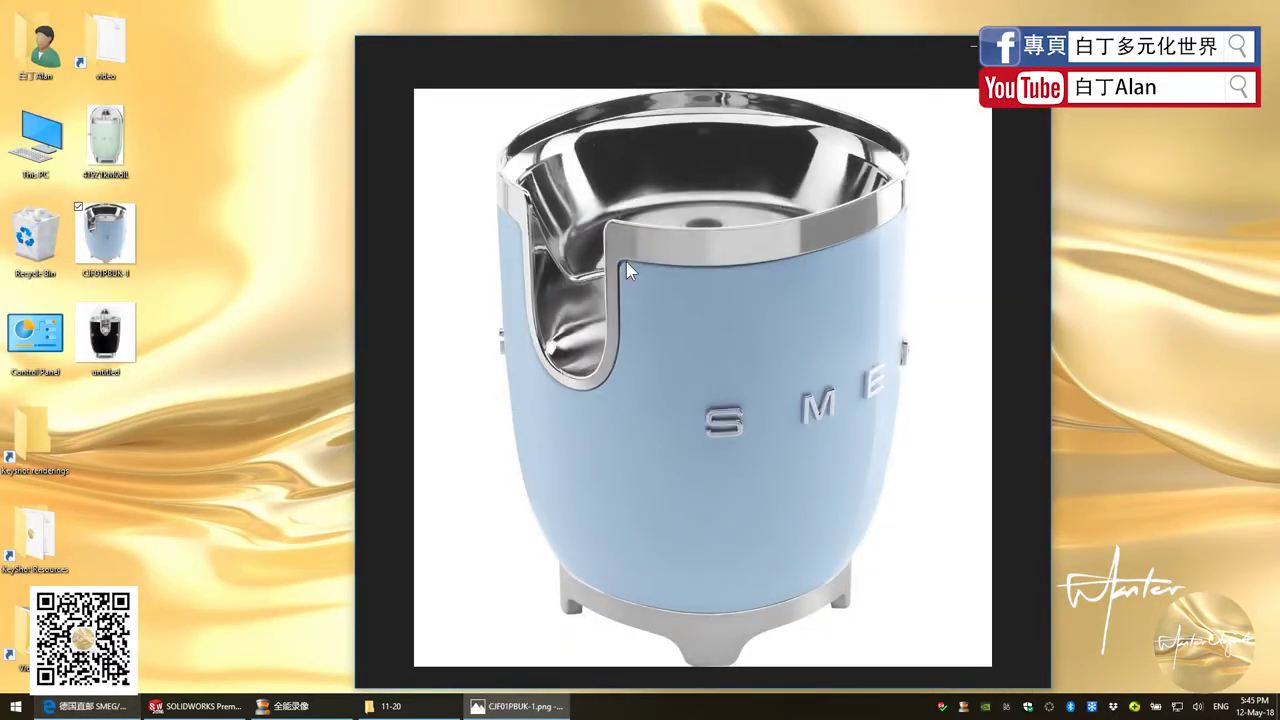
key(alt+Tab)
key(alt+Tab)
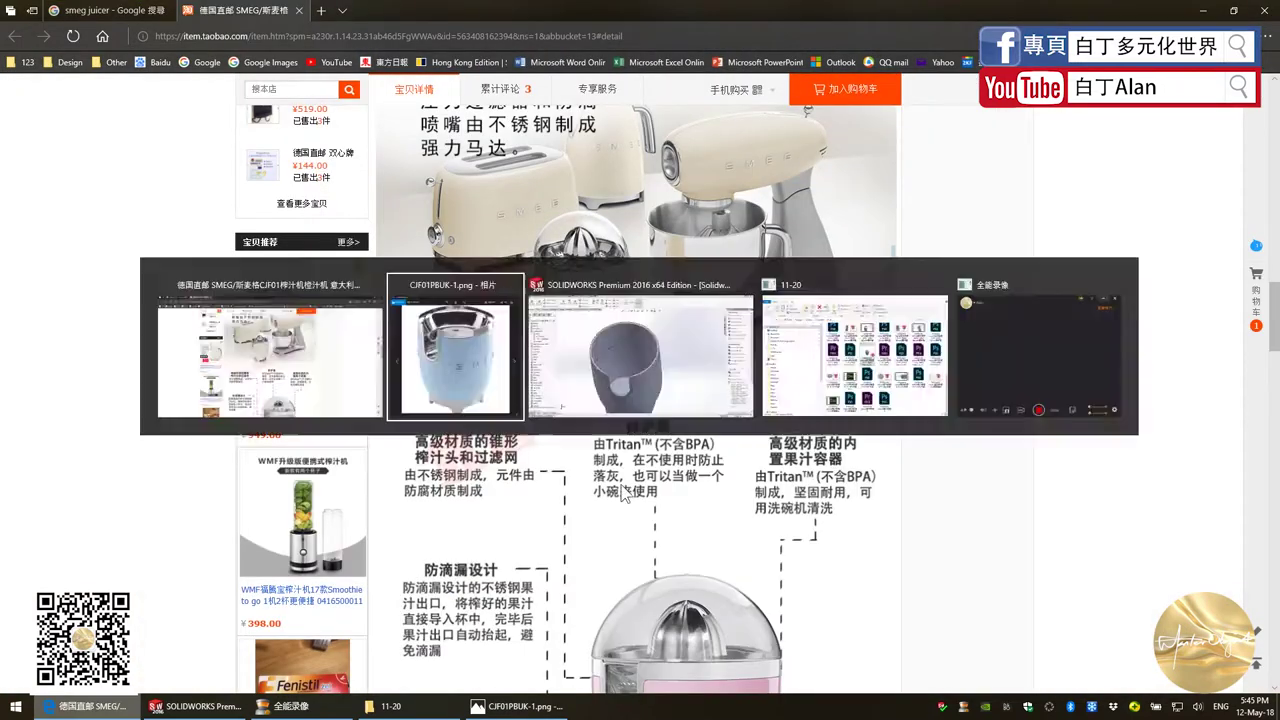
click(200, 706)
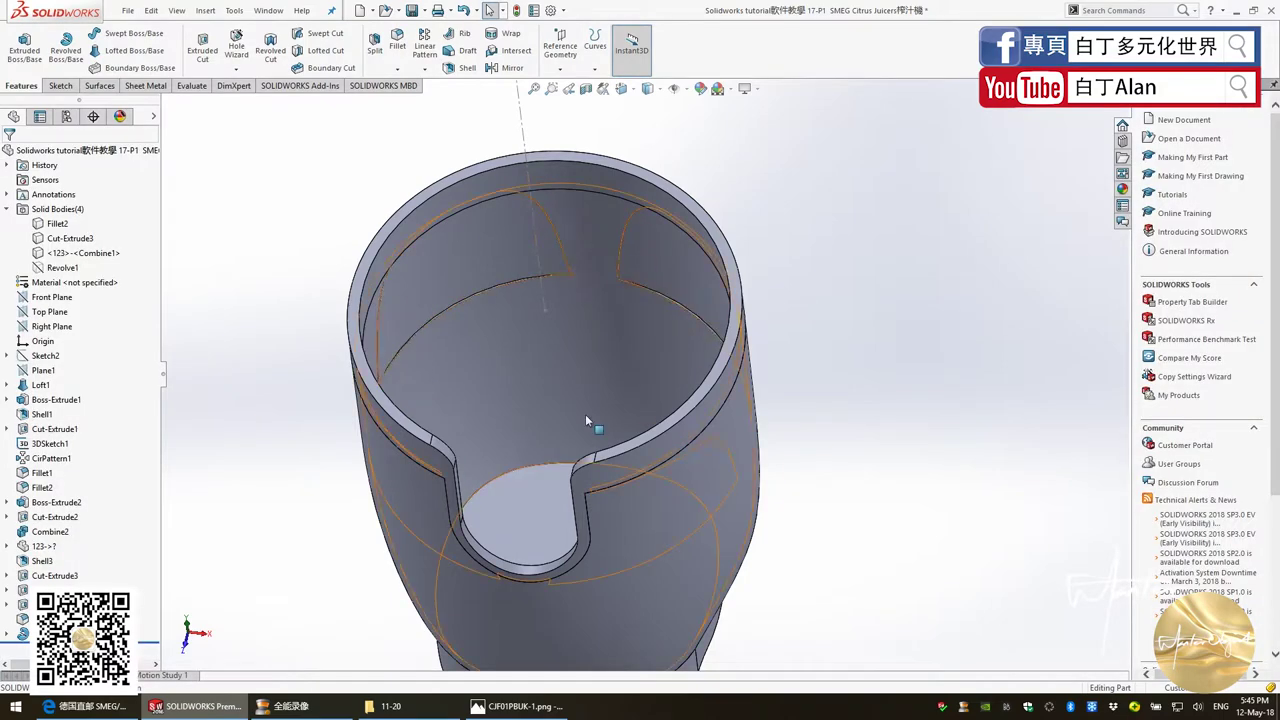
key(alt+Tab)
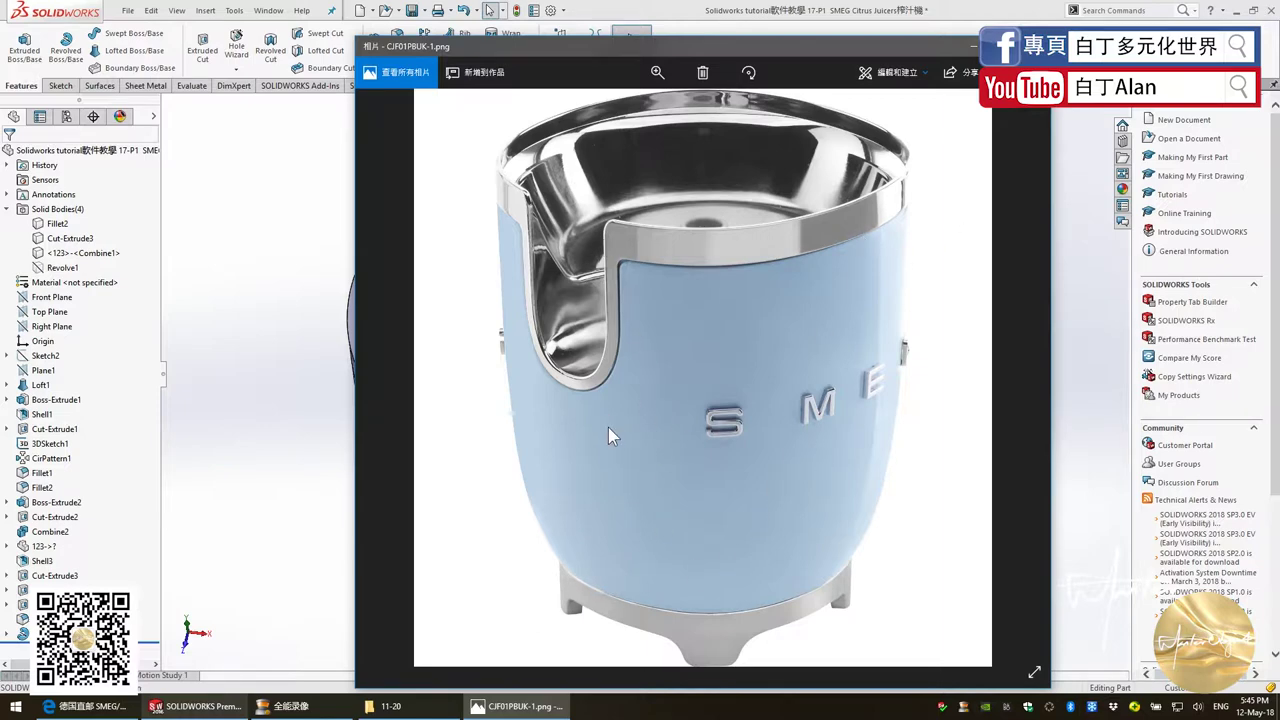
Rotate the model to compare the spout notch against the reference photo
key(alt+Tab)
key(alt+Tab)
key(alt+Tab)
key(Up)
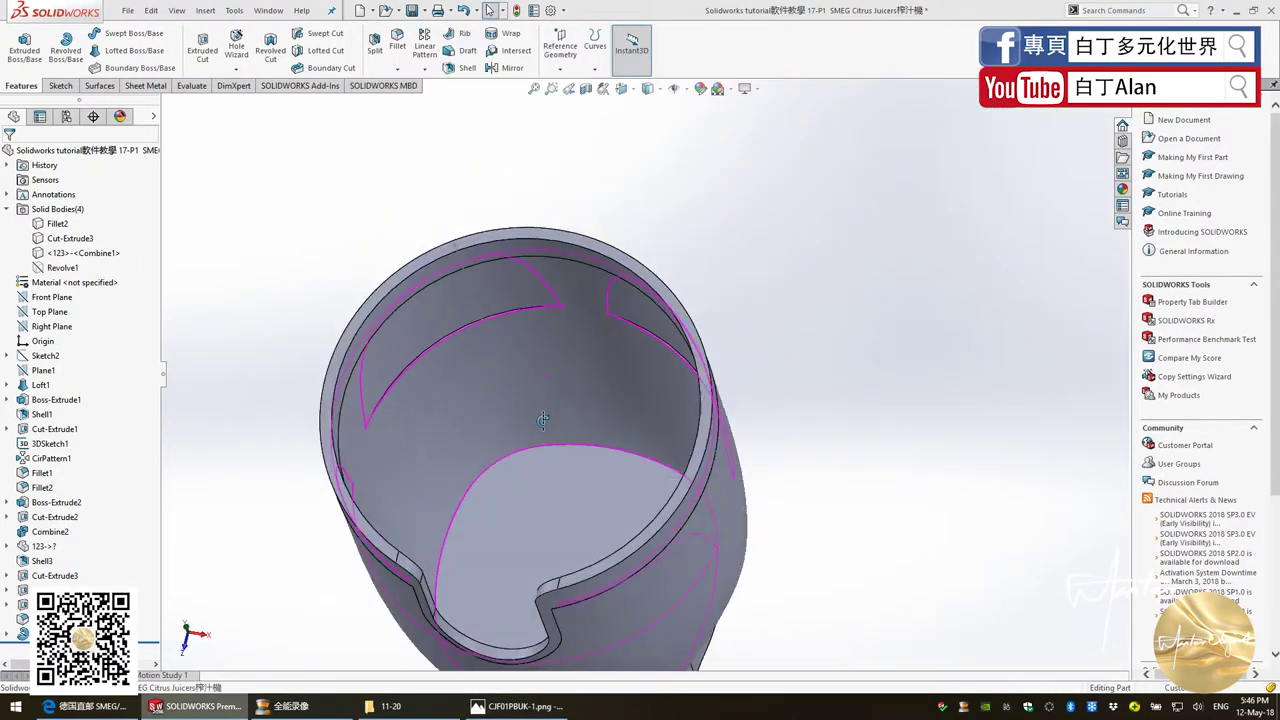
key(Up)
key(Down)
key(Left)
key(Left)
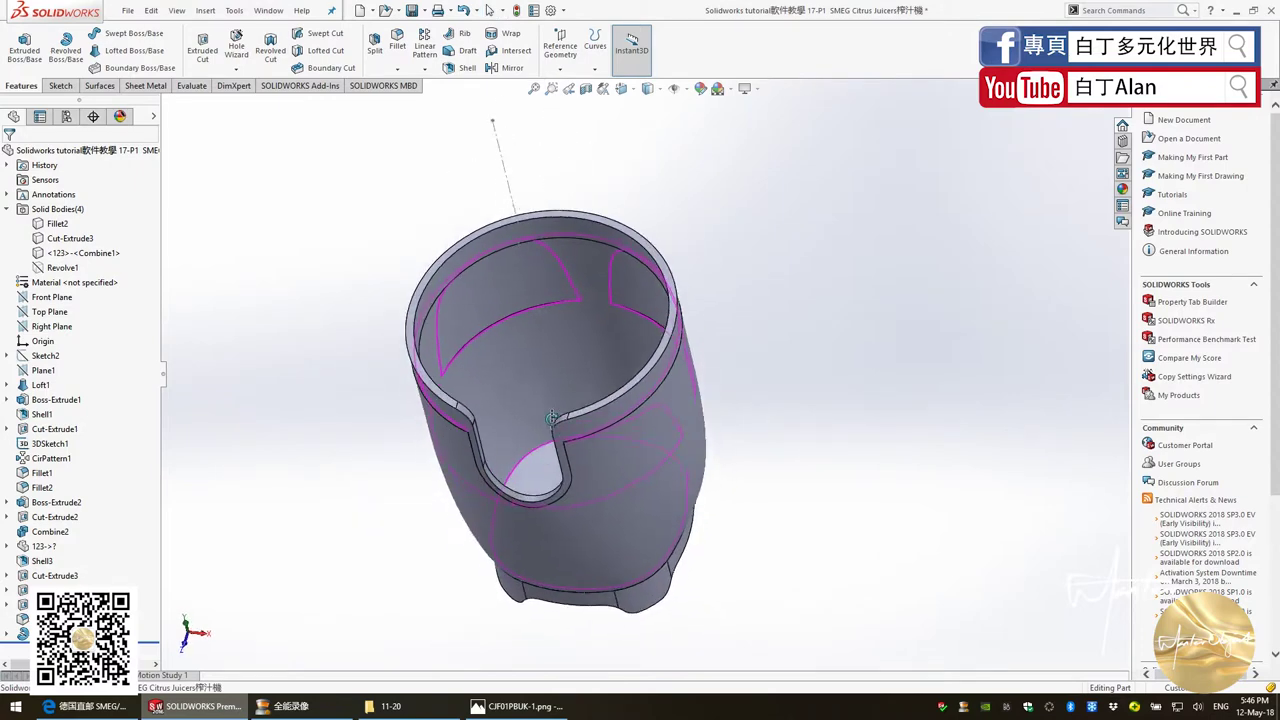
key(alt+Tab)
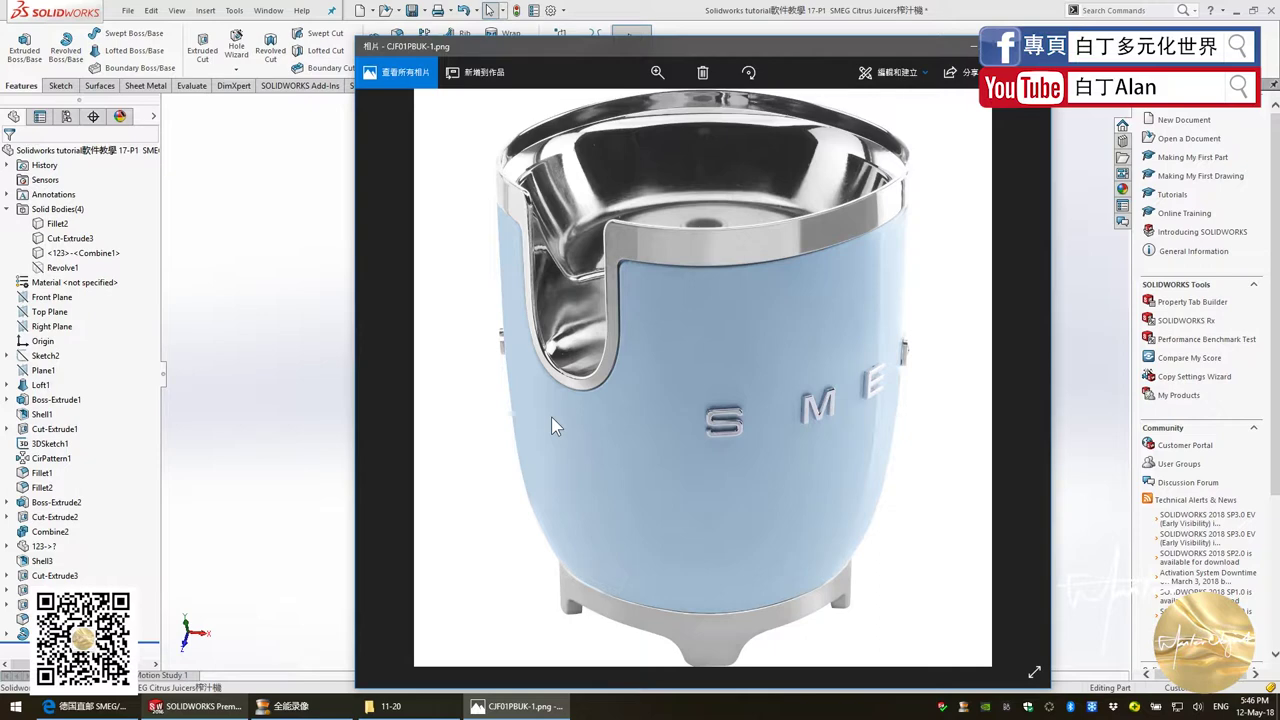
key(alt+Tab)
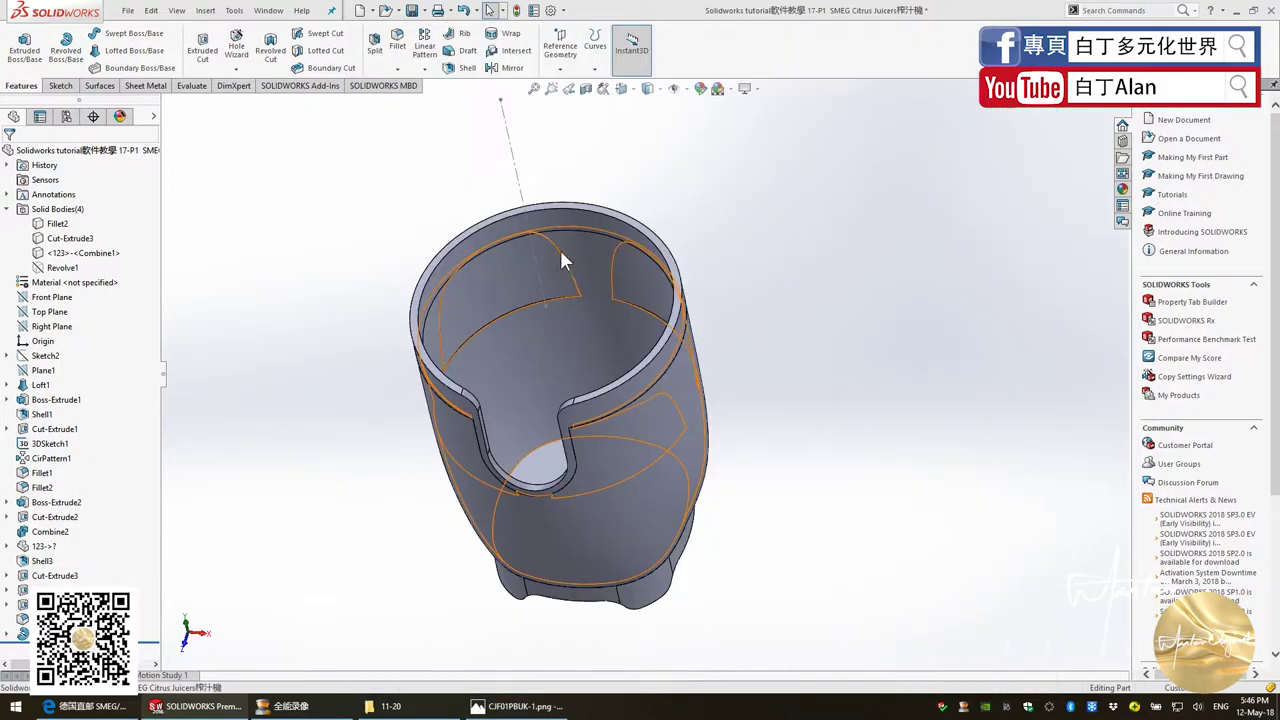
key(Up)
key(Left)
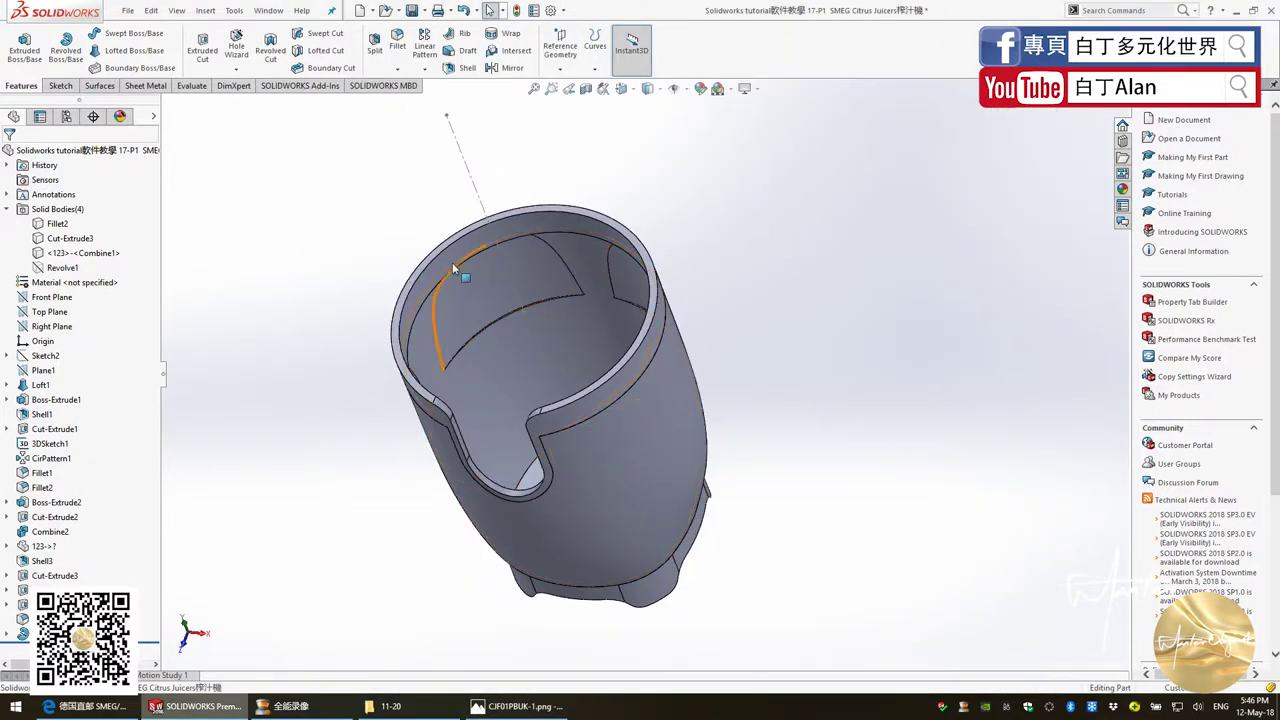
View the Front Plane normal-to and hide the Cut-Extrude3 body
click(56, 298)
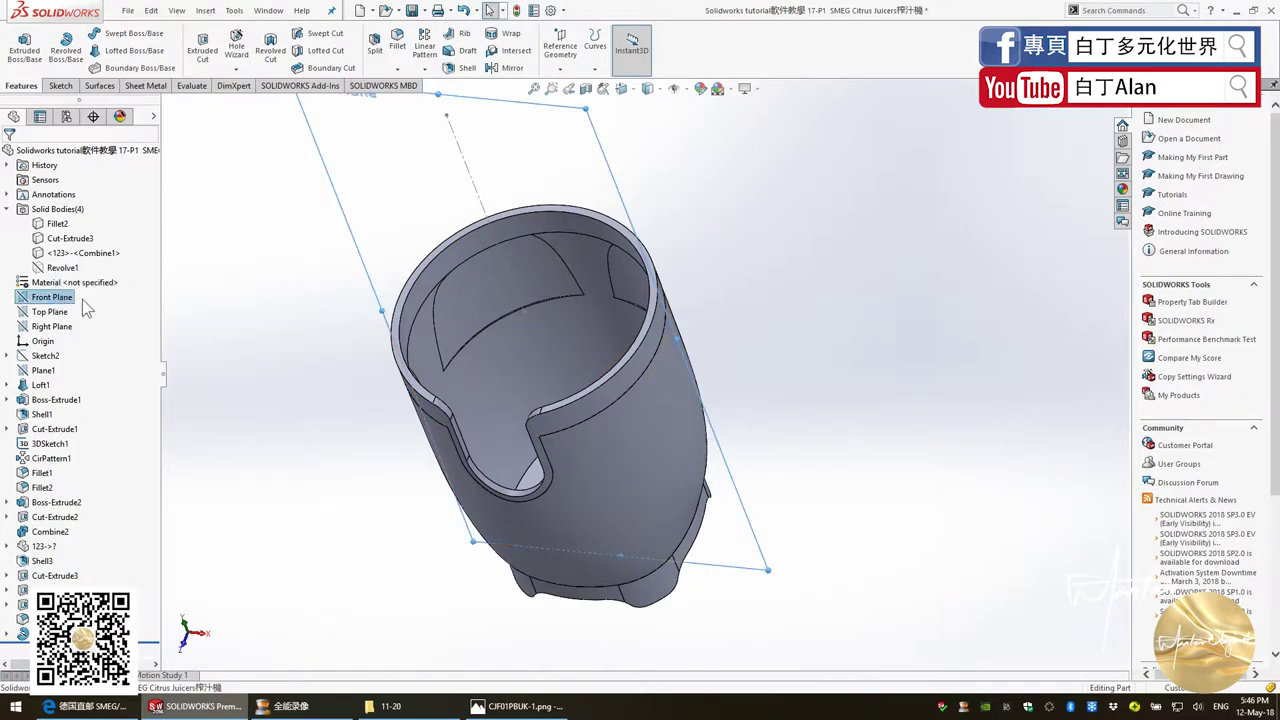
key(ctrl+8)
click(700, 451)
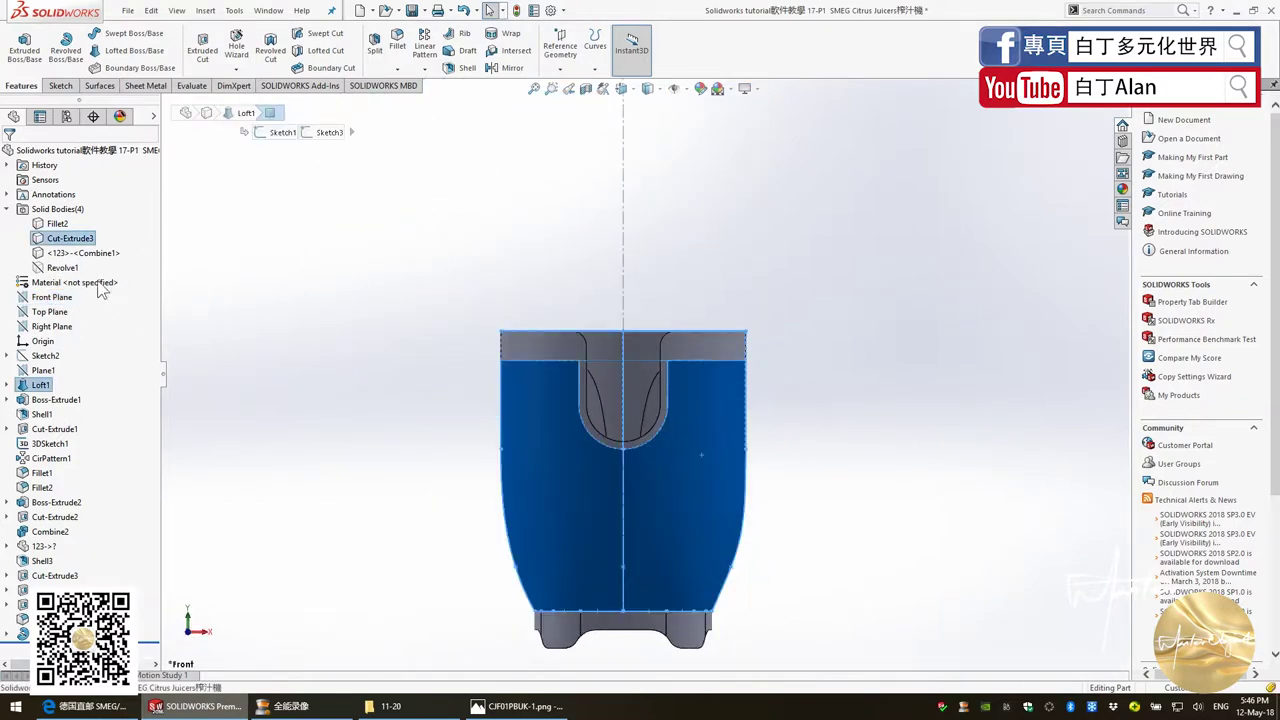
right_click(72, 252)
click(370, 432)
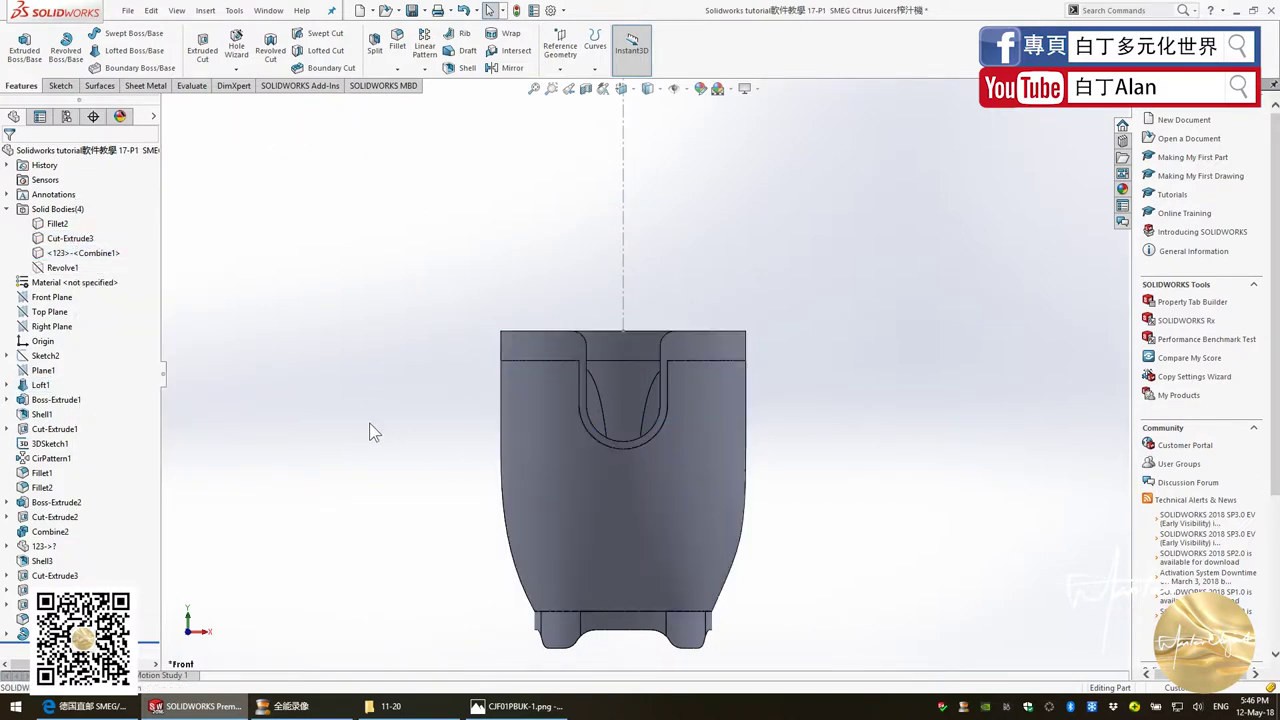
right_click(70, 238)
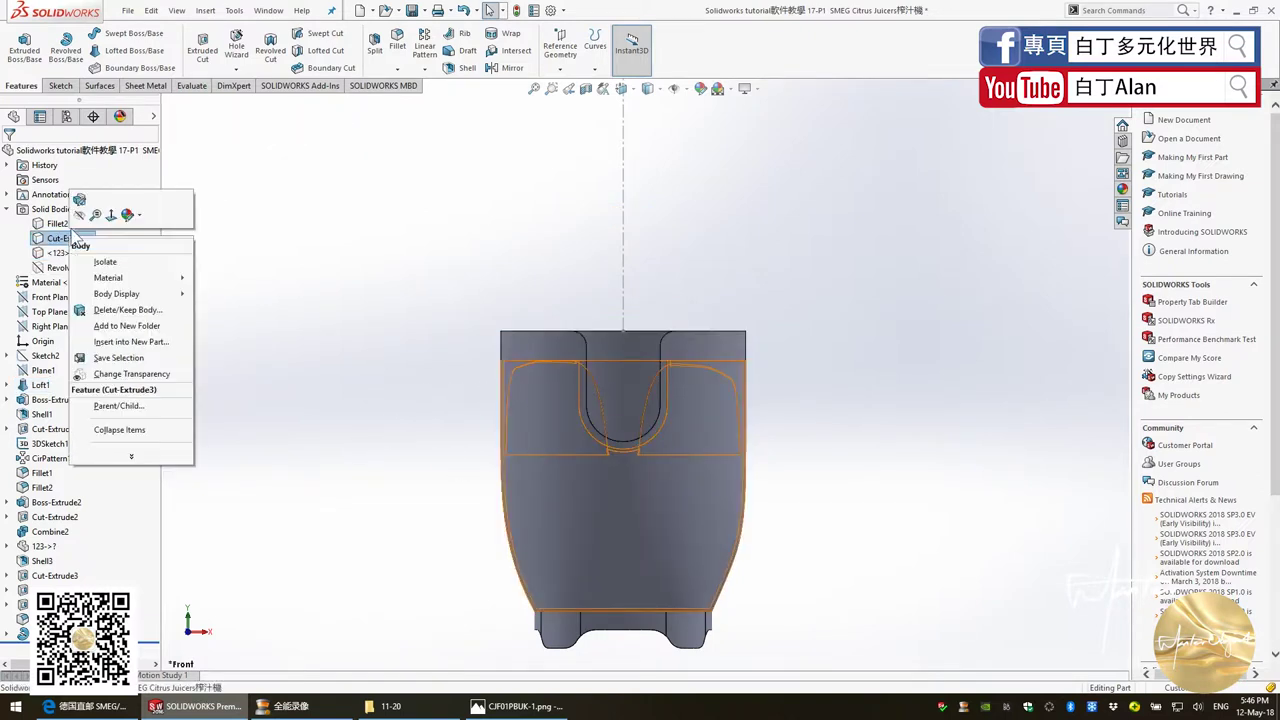
click(417, 396)
click(445, 412)
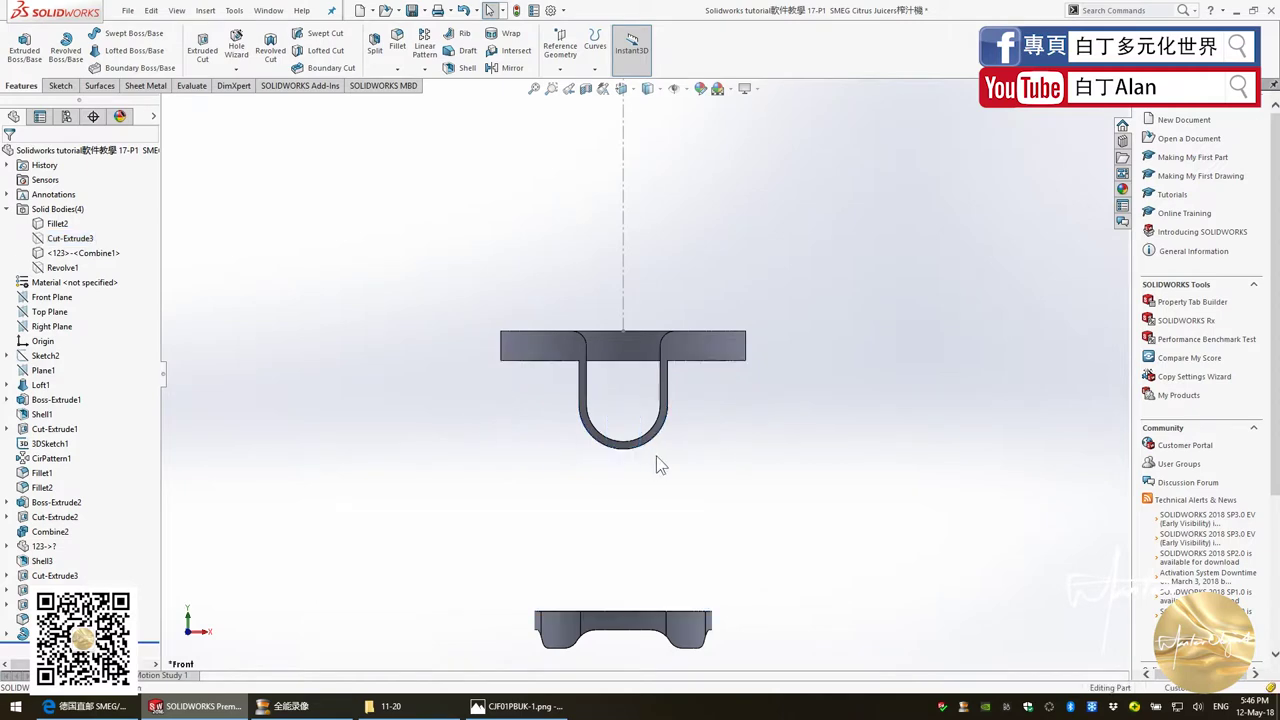
scroll(654, 463, down, 2)
key(alt+Tab)
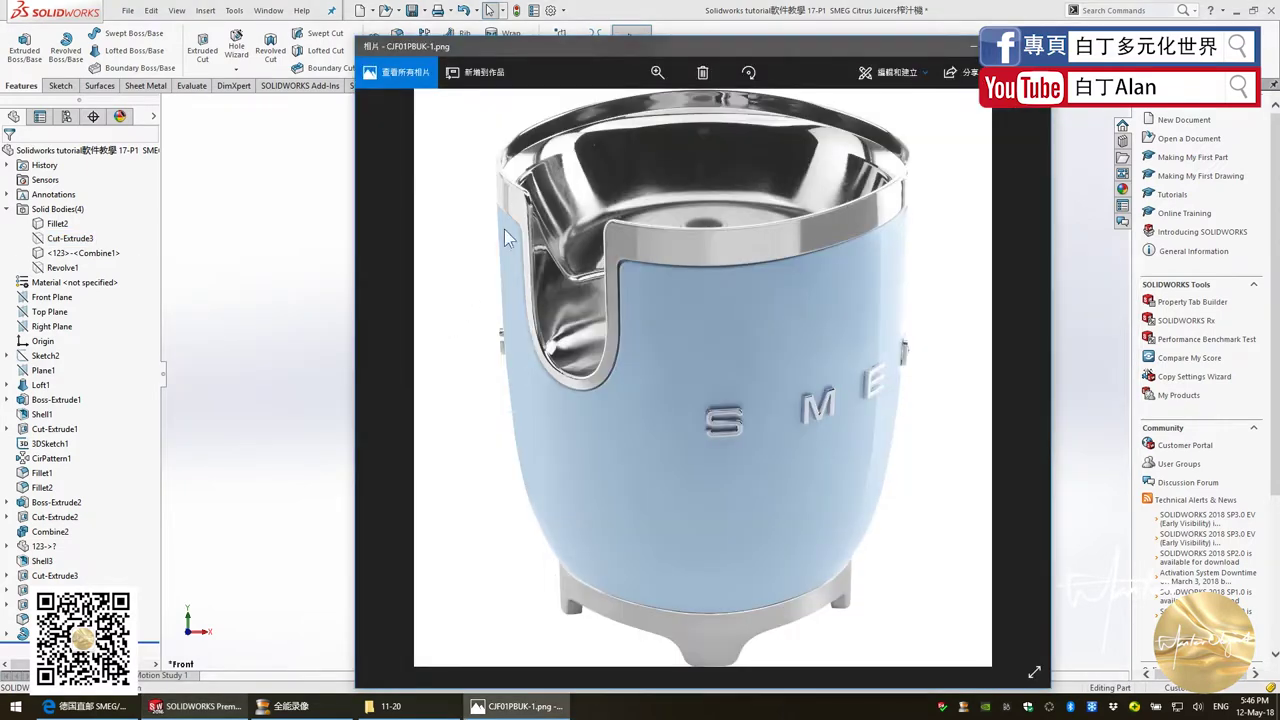
key(alt+Tab)
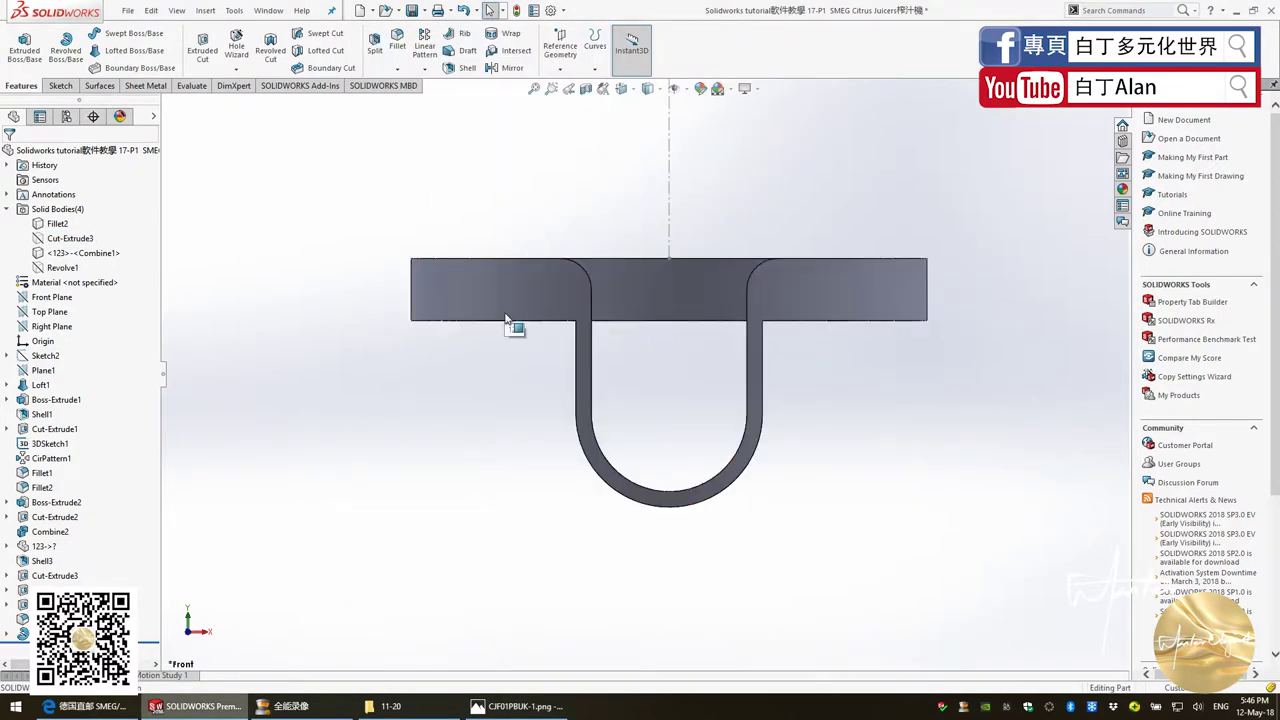
key(alt+Tab)
key(alt+Tab)
Start a new sketch on the Front Plane
click(62, 87)
click(18, 42)
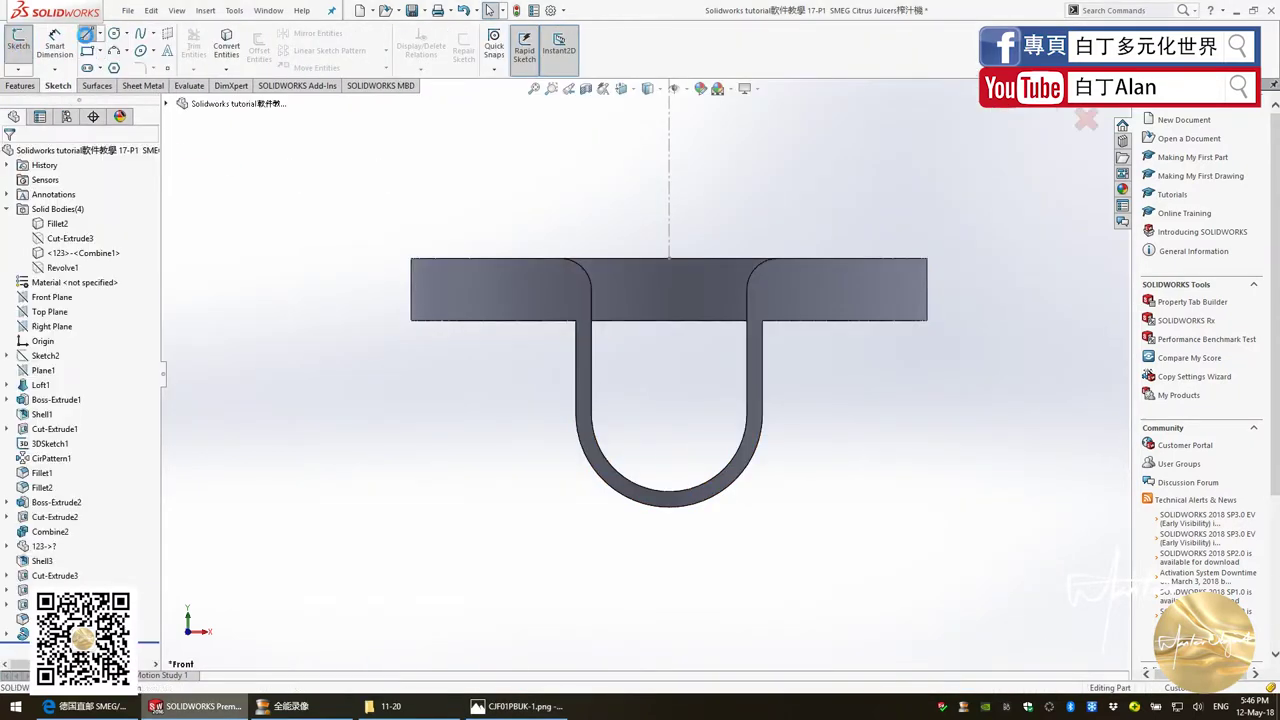
click(168, 104)
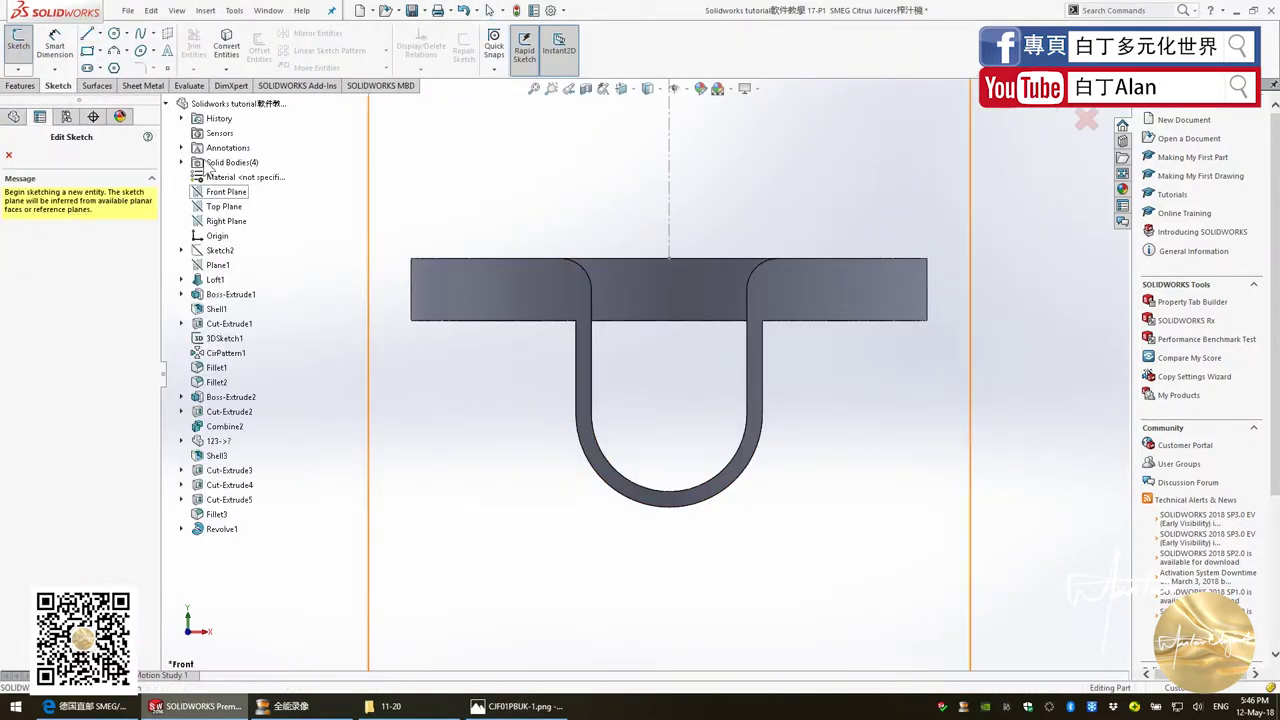
click(224, 193)
Draw the short slanted line and the long sloped line below the rim's left edge
key(l)
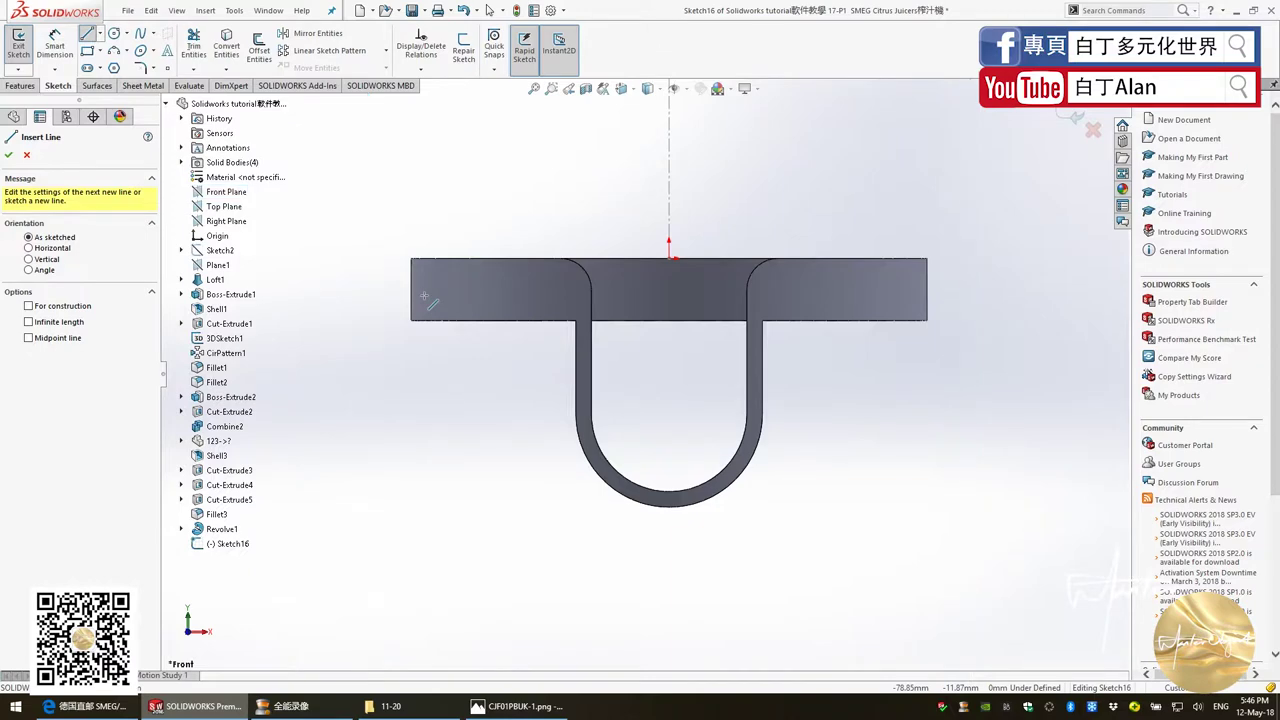
click(424, 296)
key(alt+Tab)
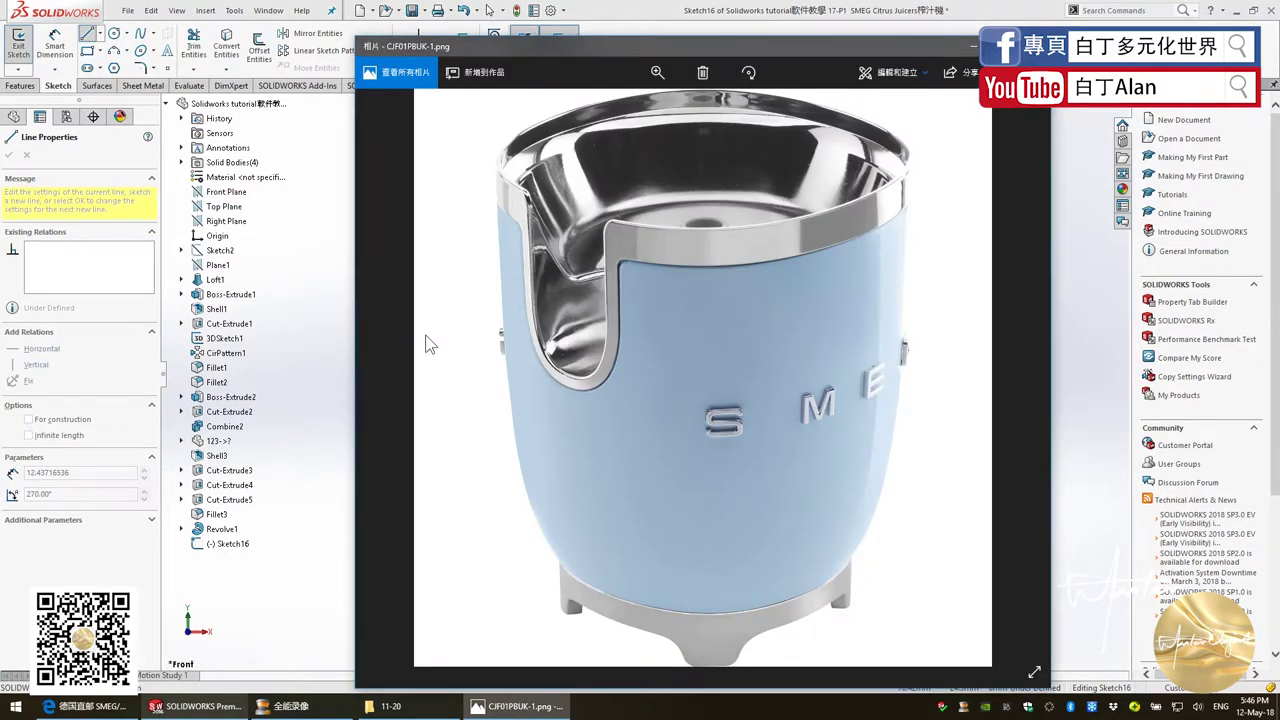
key(alt+Tab)
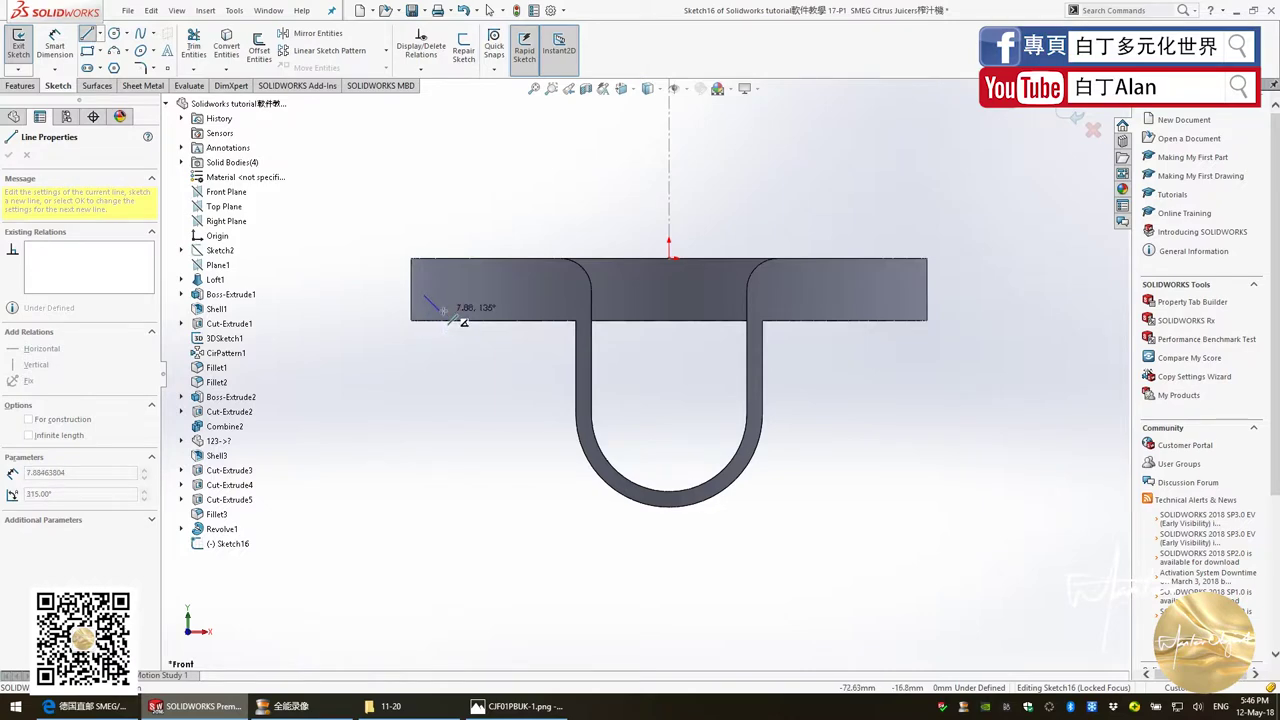
click(441, 311)
key(alt+Tab)
key(alt+Tab)
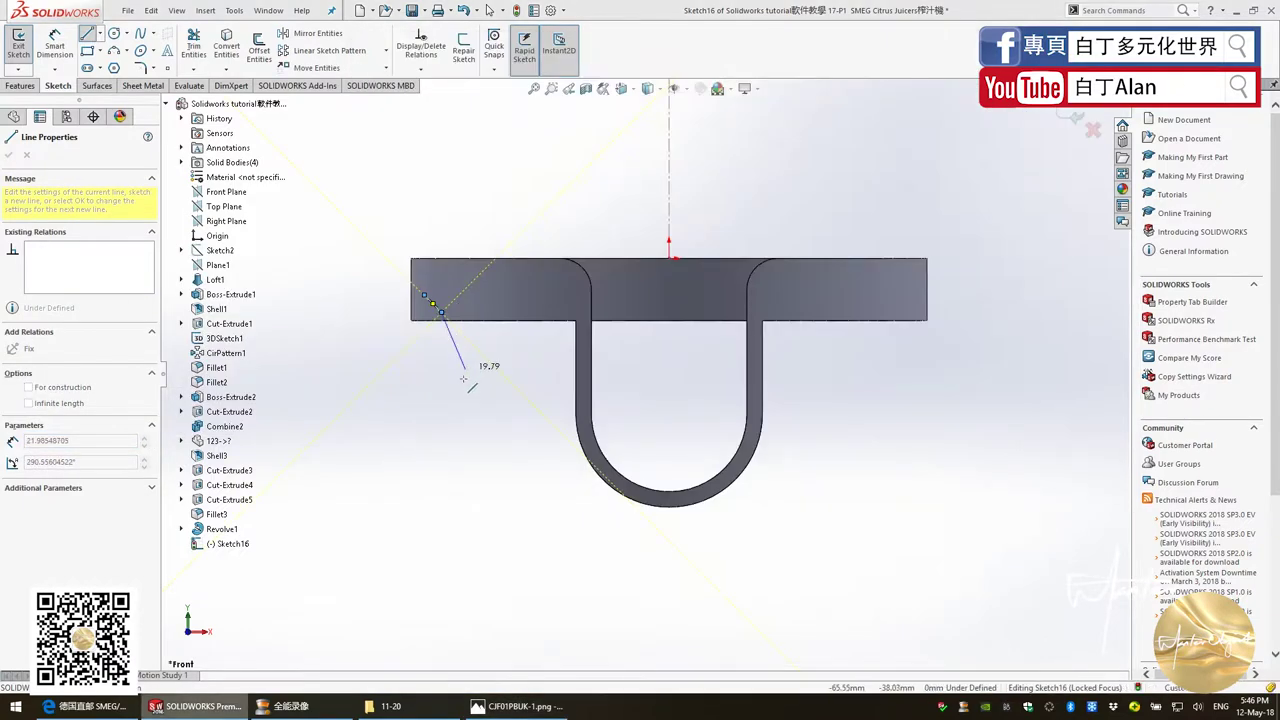
key(alt+Tab)
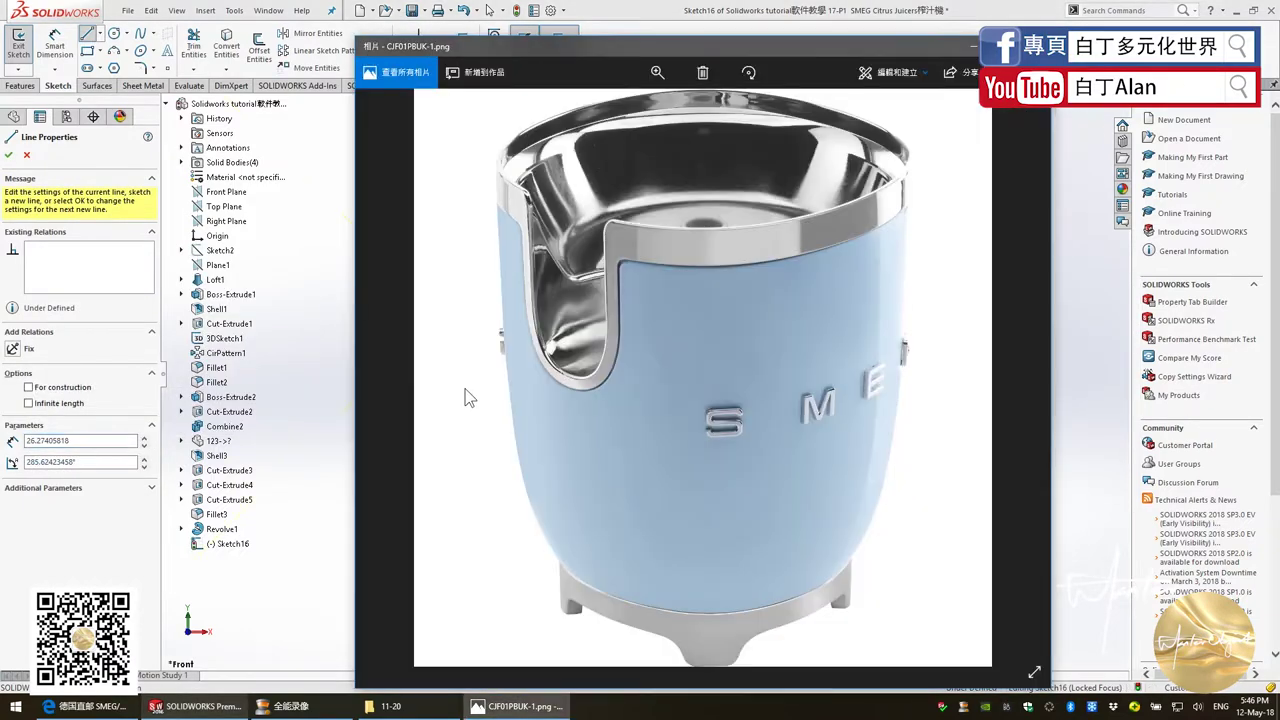
key(alt+Tab)
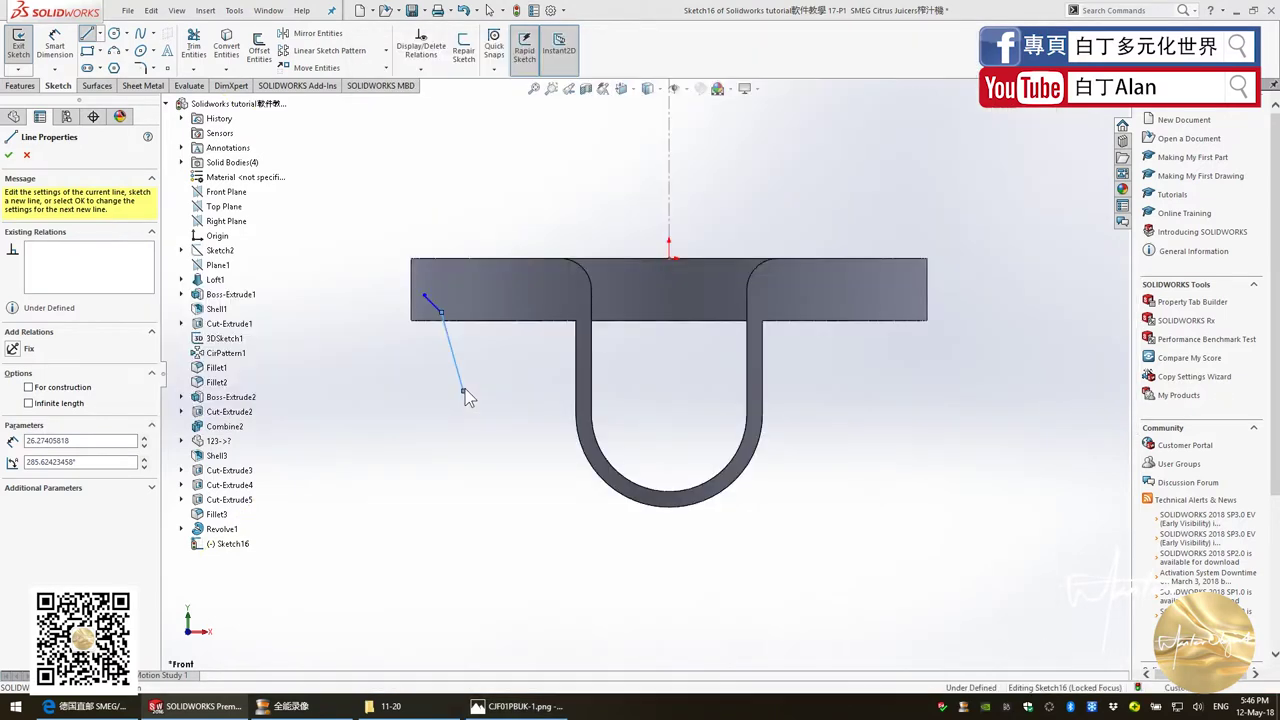
click(463, 390)
key(alt+Tab)
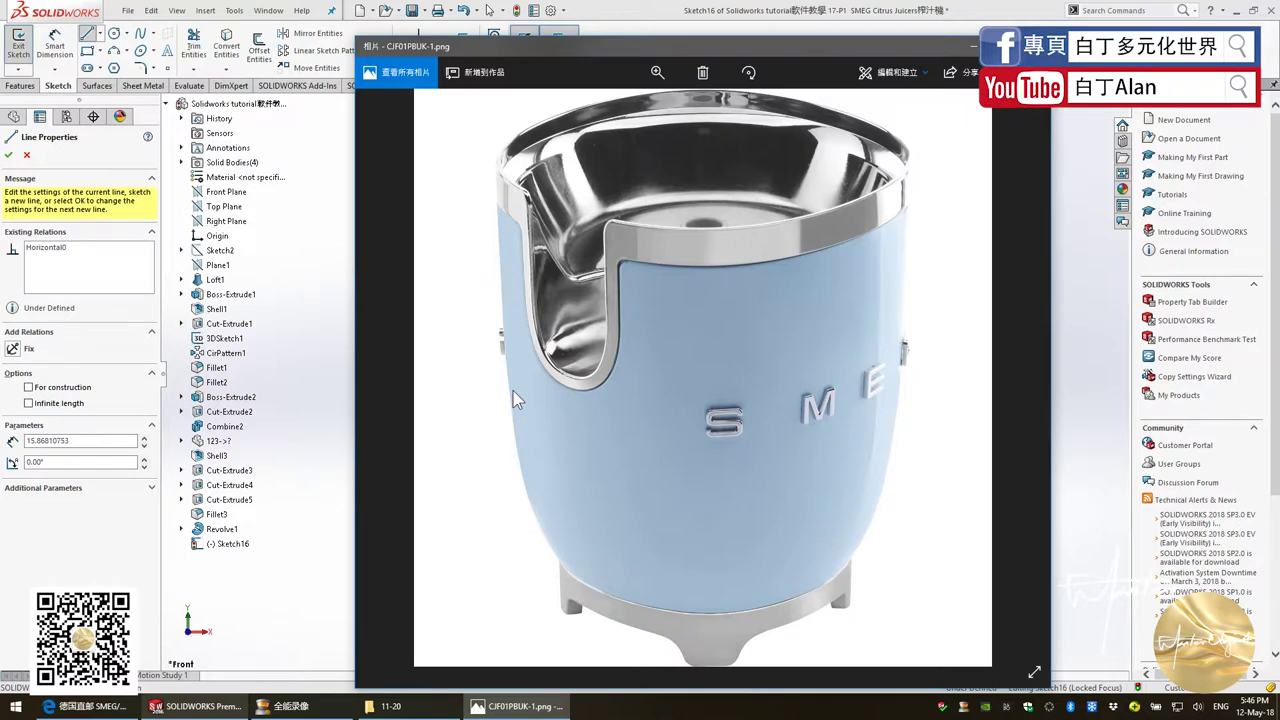
key(alt+Tab)
key(alt+Tab)
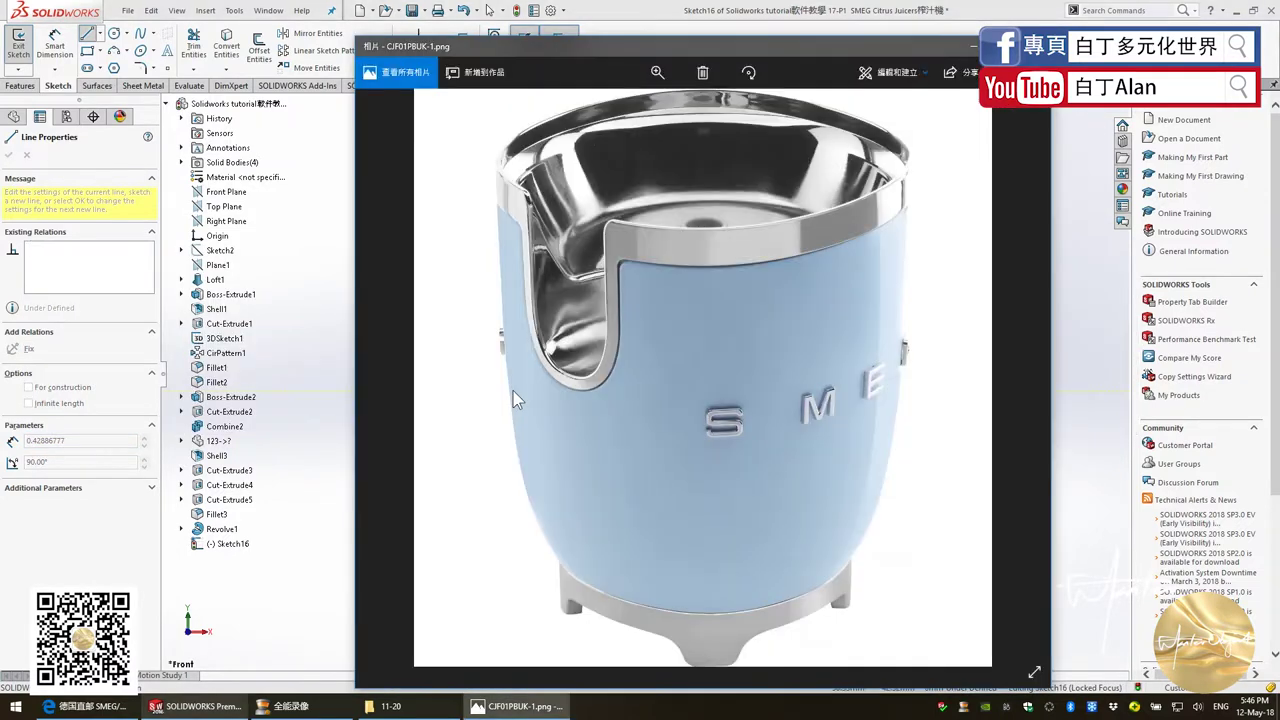
key(alt+Tab)
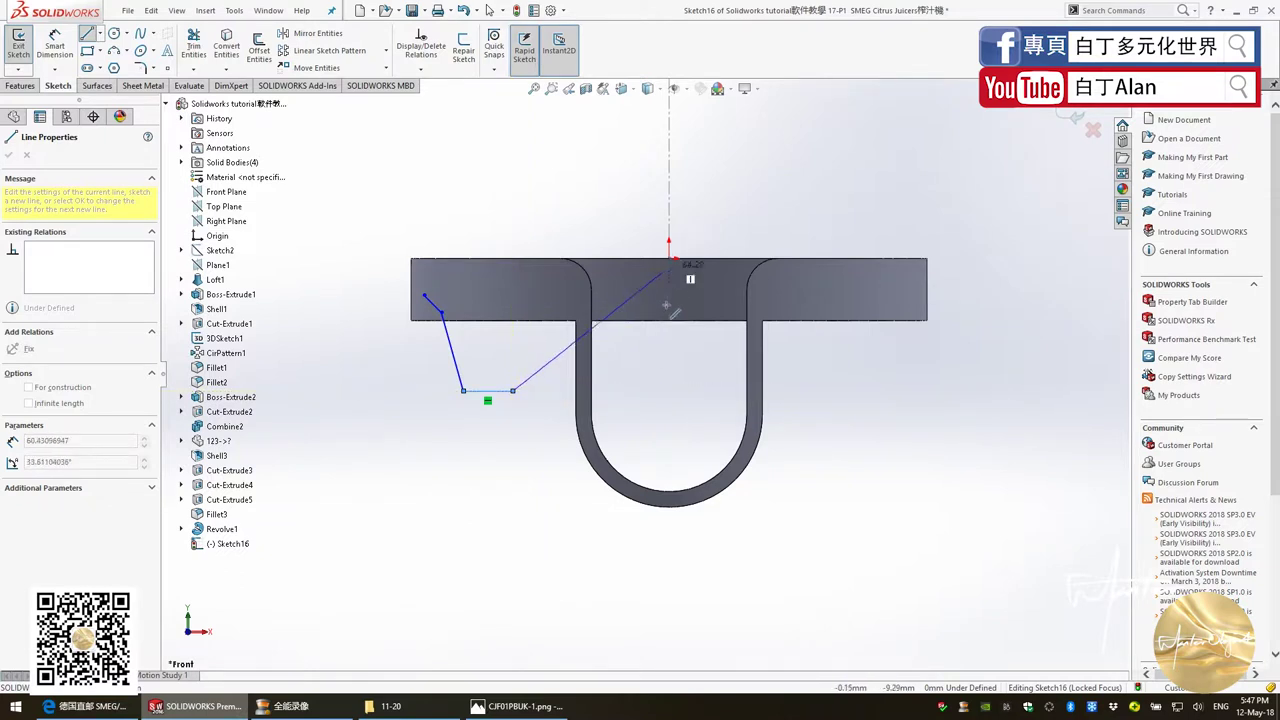
key(Escape)
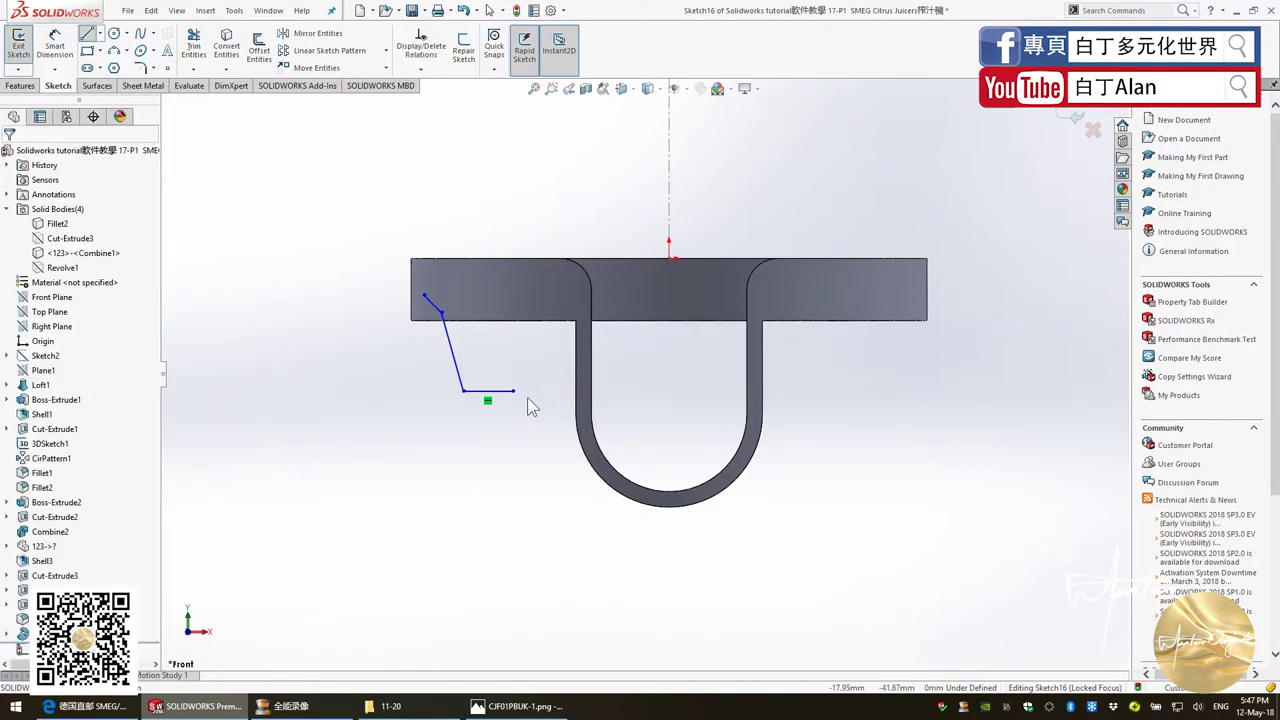
Stretch the horizontal line's end out to the centre axis
mouse_move(513, 391)
mouse_down()
mouse_move(671, 262)
mouse_move(694, 413)
mouse_up()
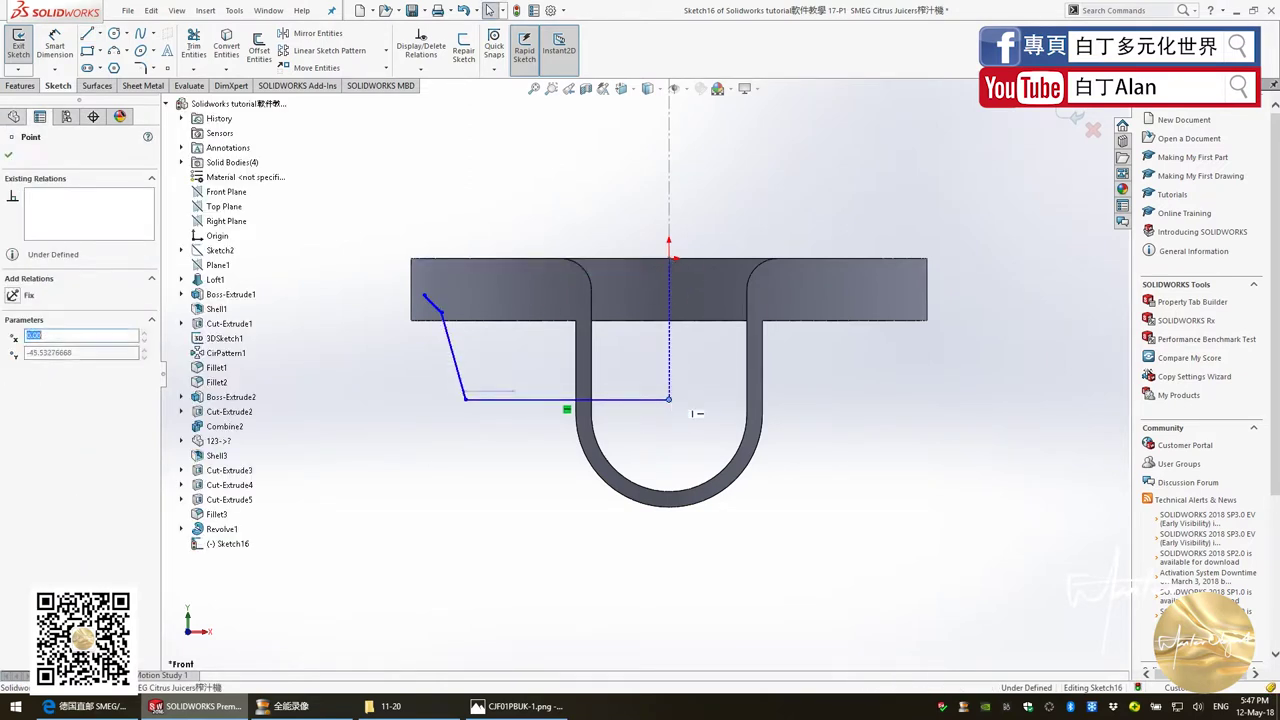
scroll(530, 400, down, 1)
scroll(530, 400, down, 1)
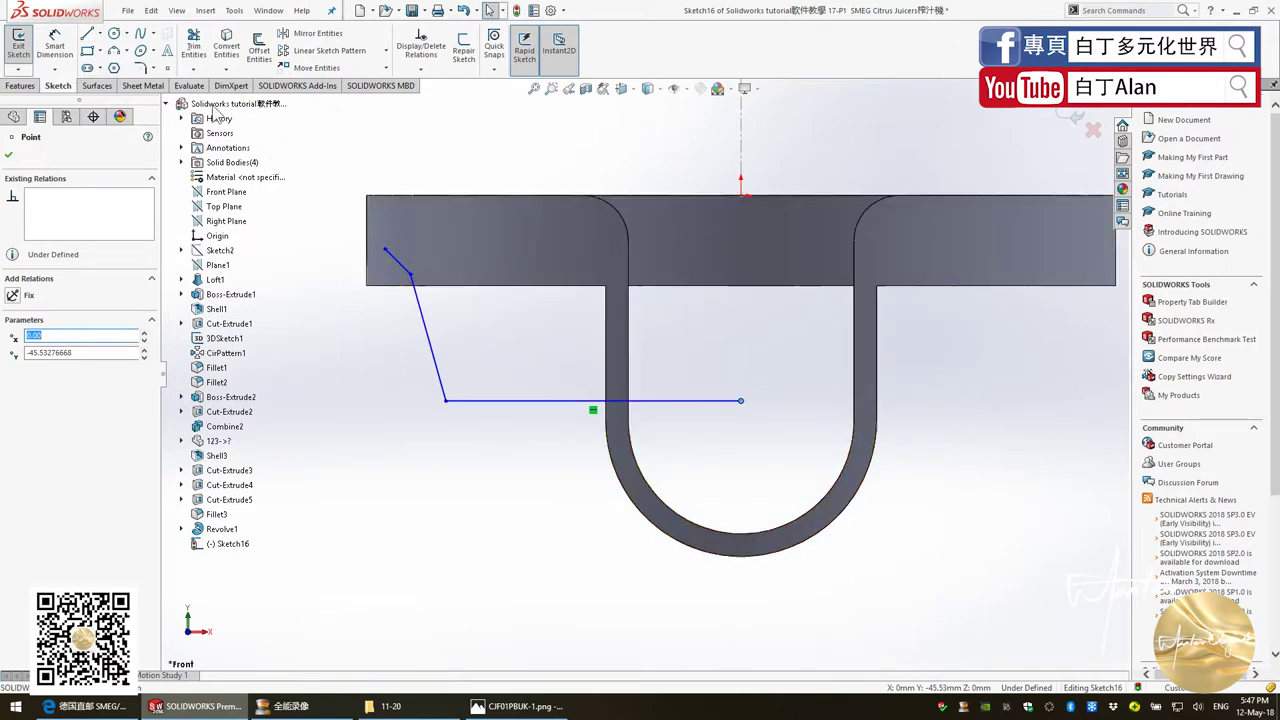
Draw lines down from the top vertex, across underneath, and up to the horizontal line's end
click(88, 33)
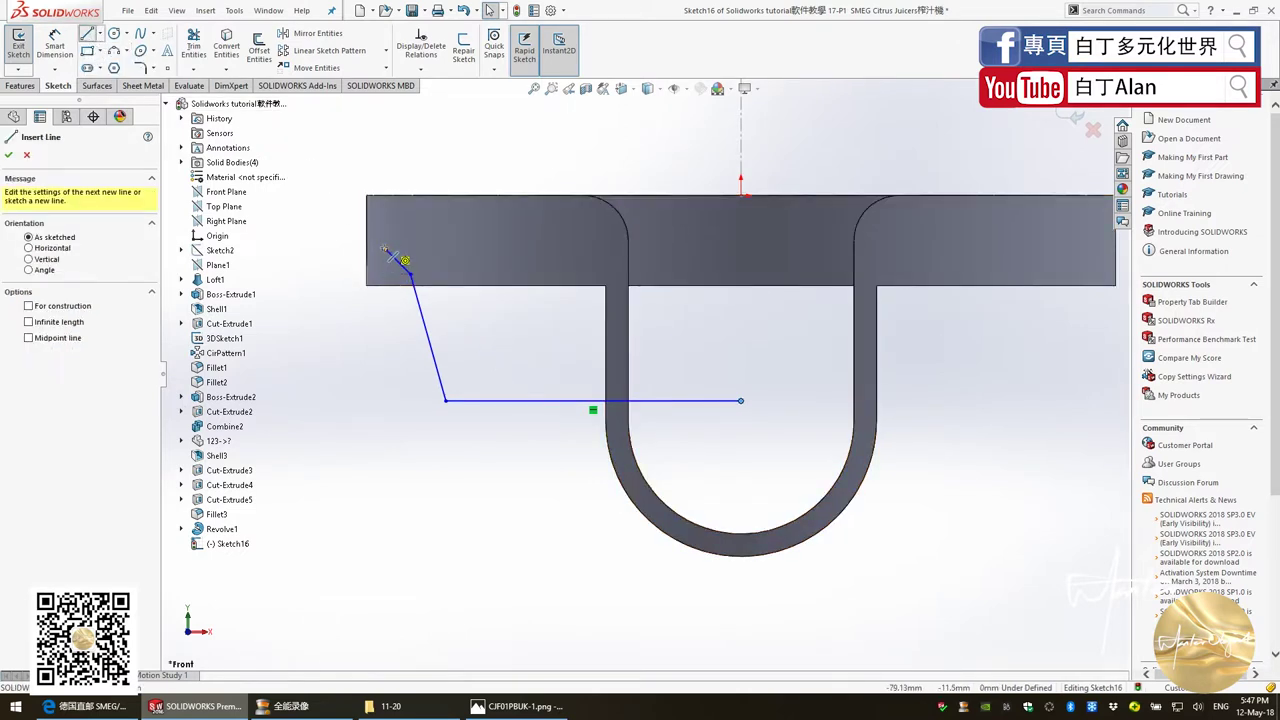
click(386, 250)
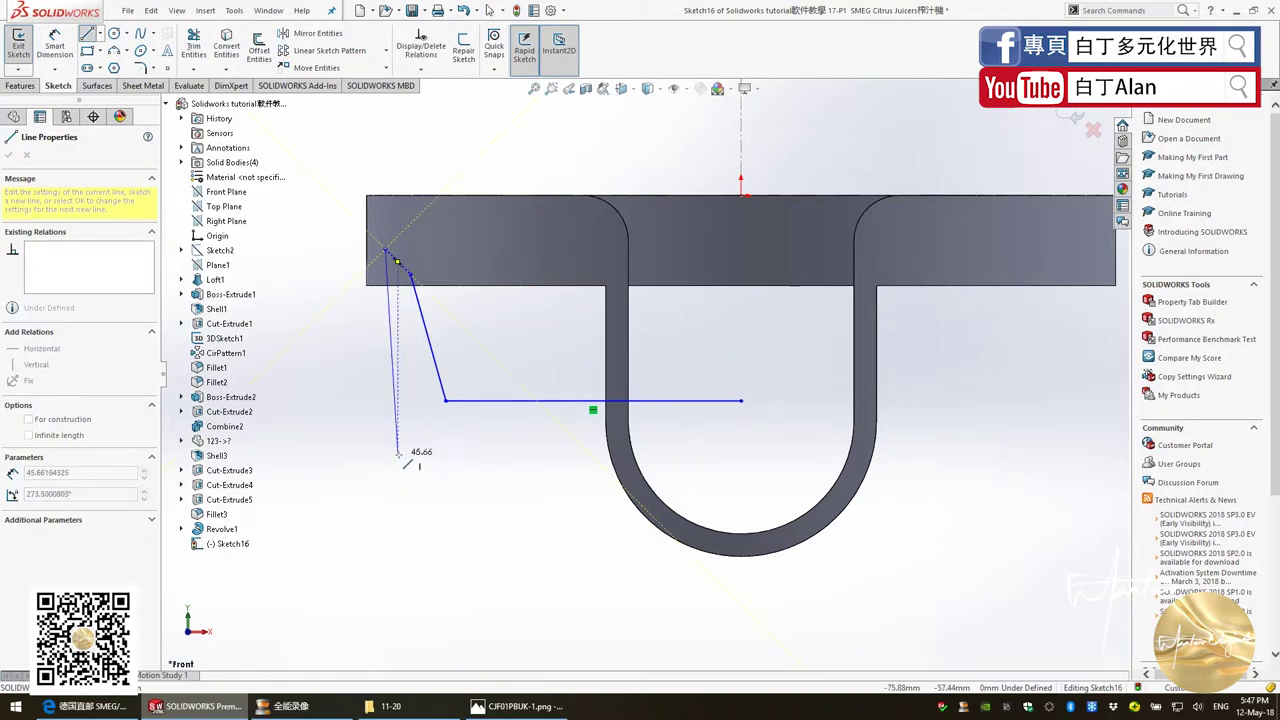
click(397, 454)
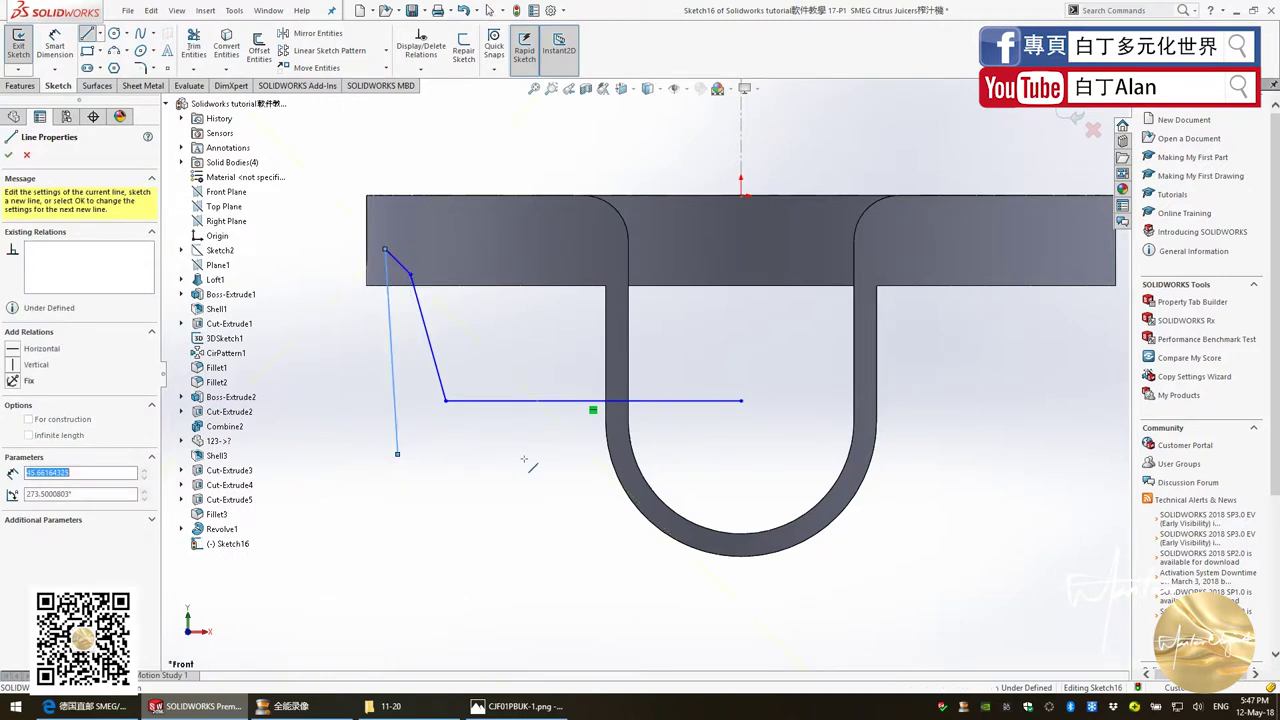
click(741, 454)
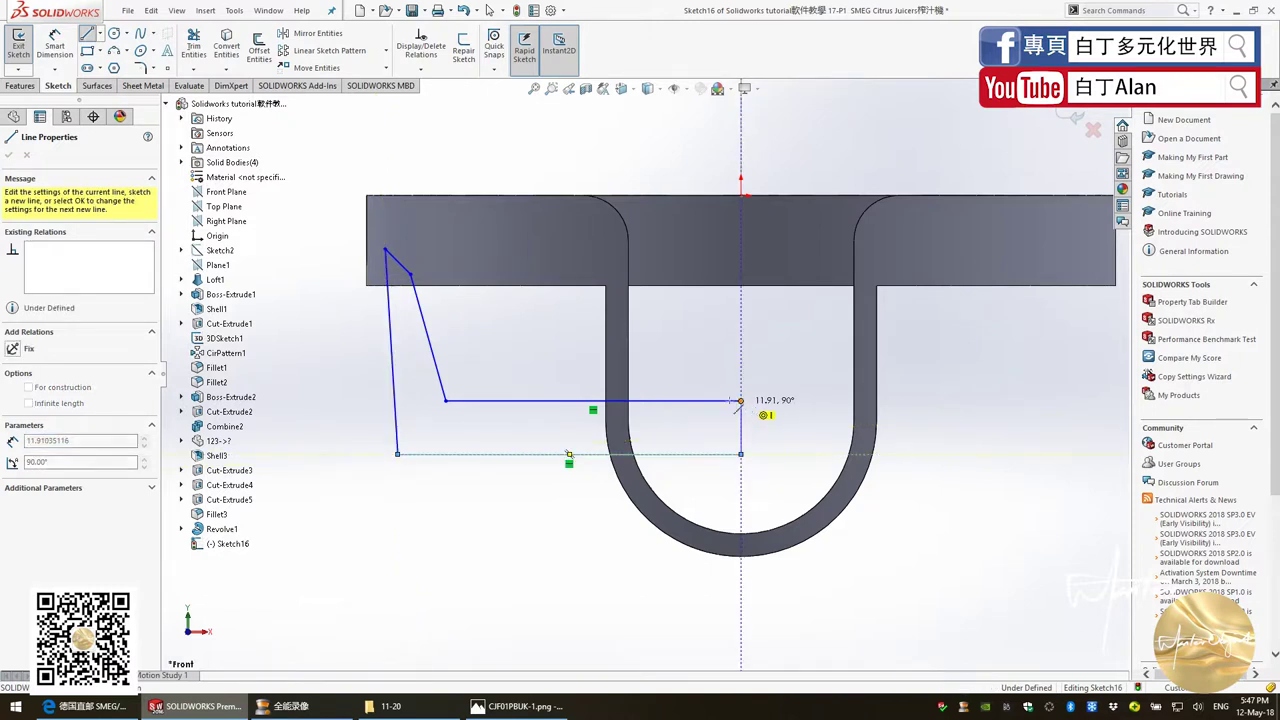
click(741, 401)
key(Escape)
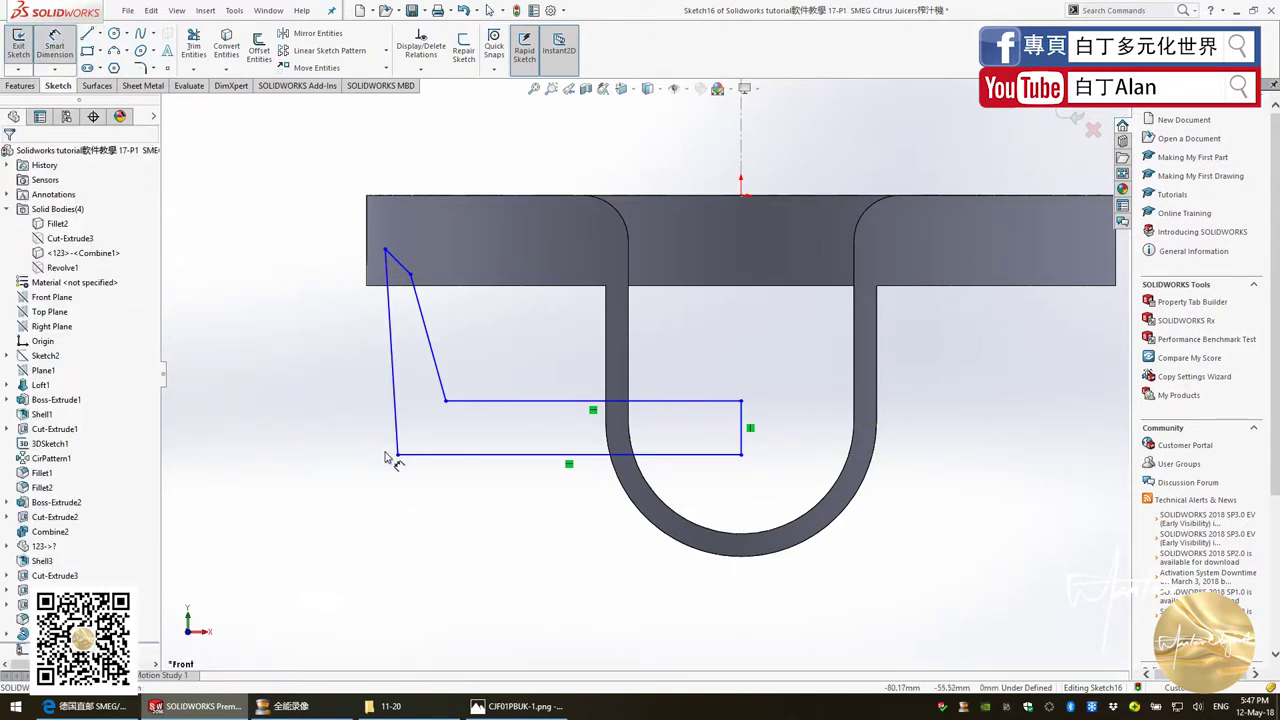
Dimension the profile's bottom-left corner 4 mm from the body's left edge
click(397, 455)
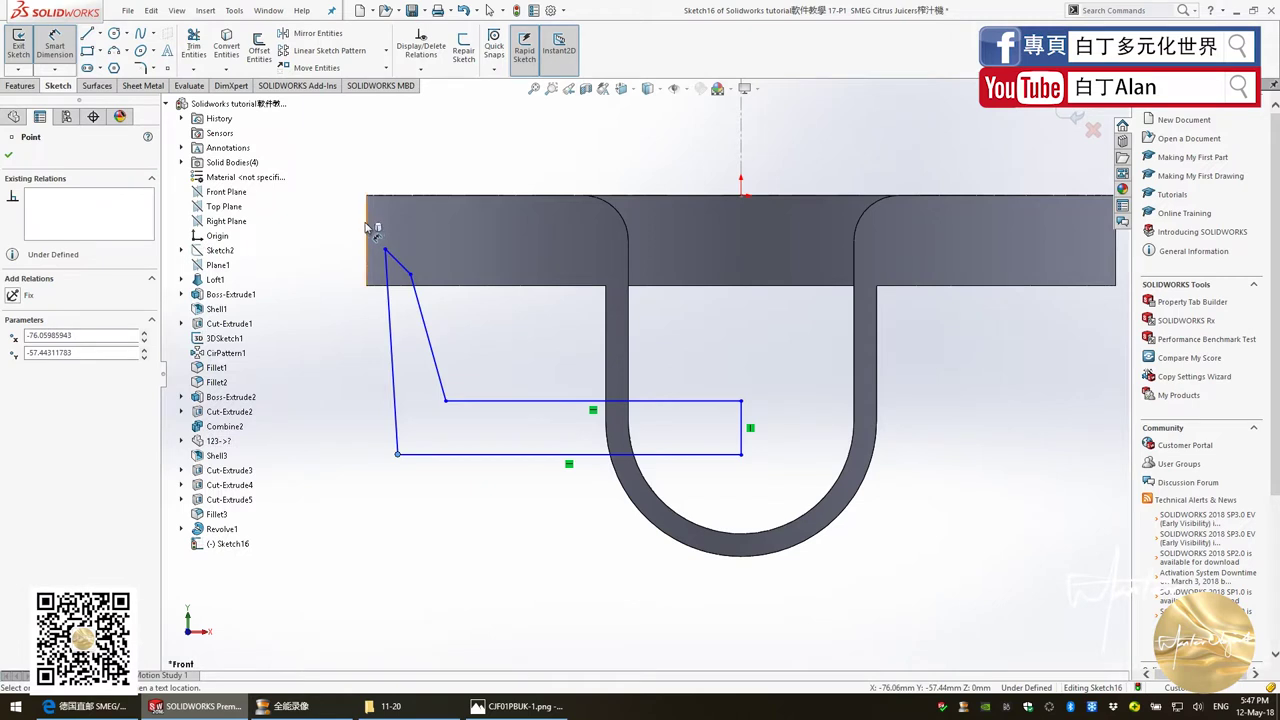
click(368, 228)
click(363, 482)
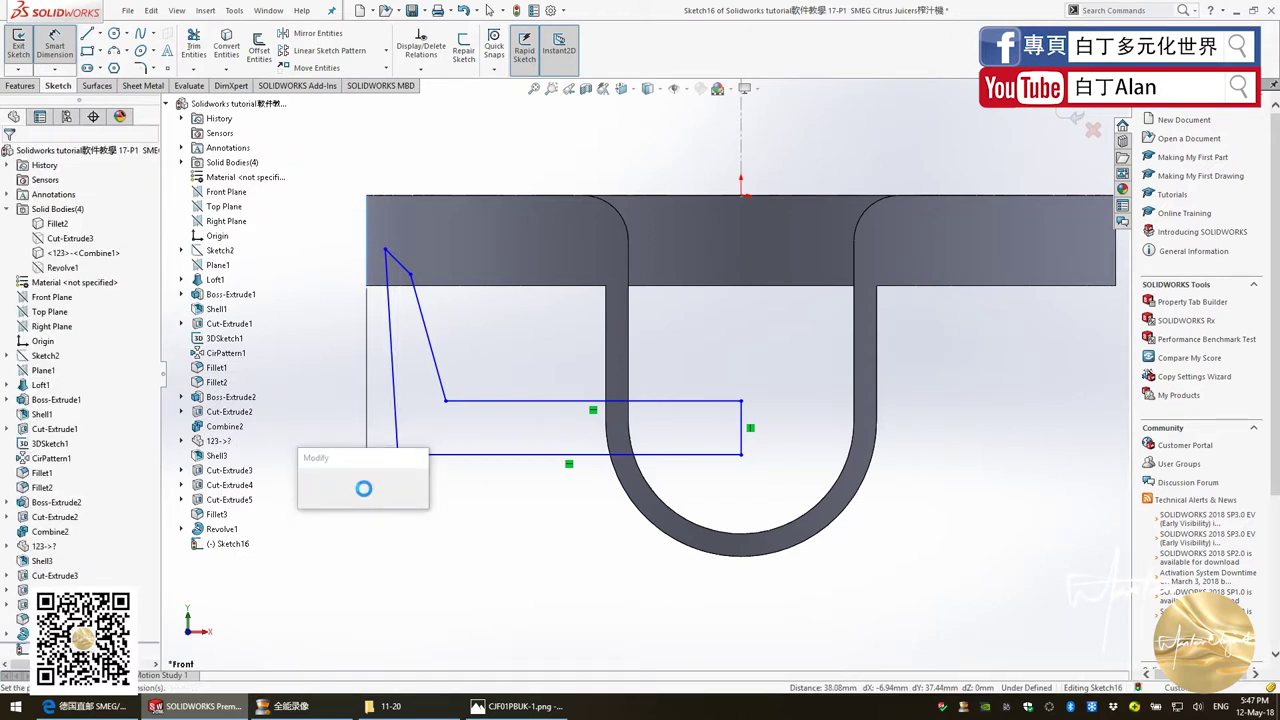
key(Return)
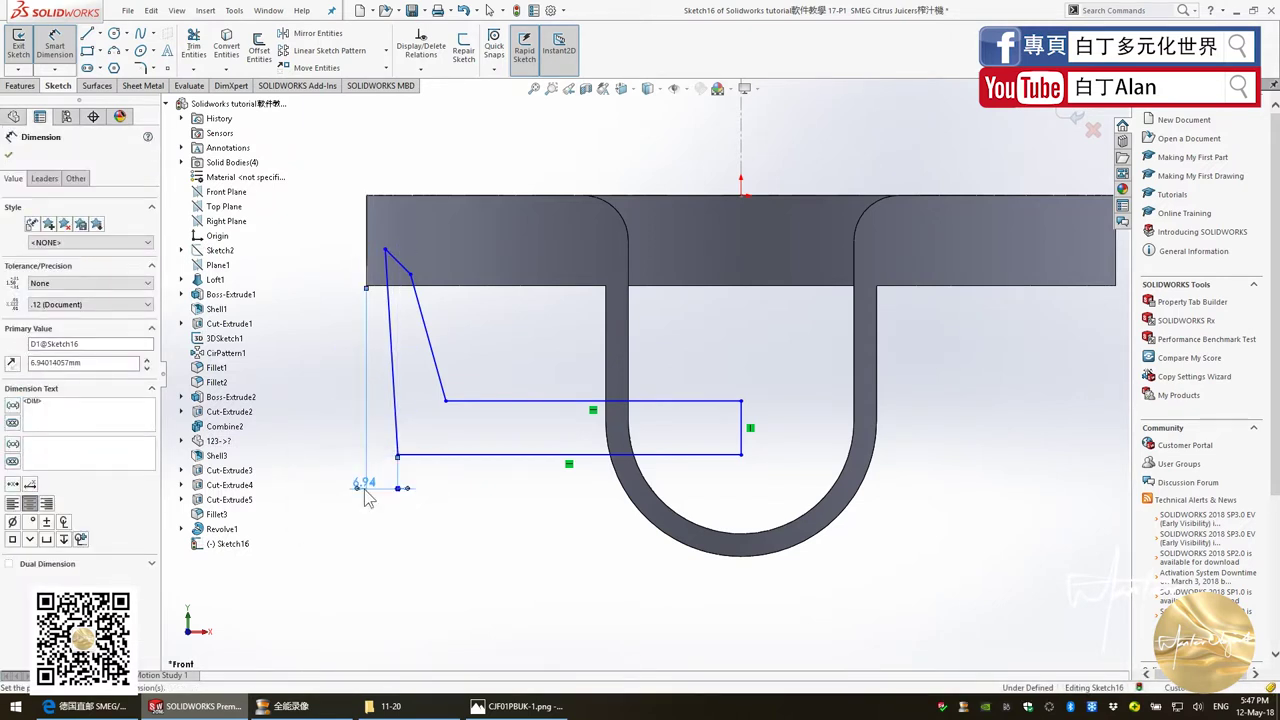
key(Escape)
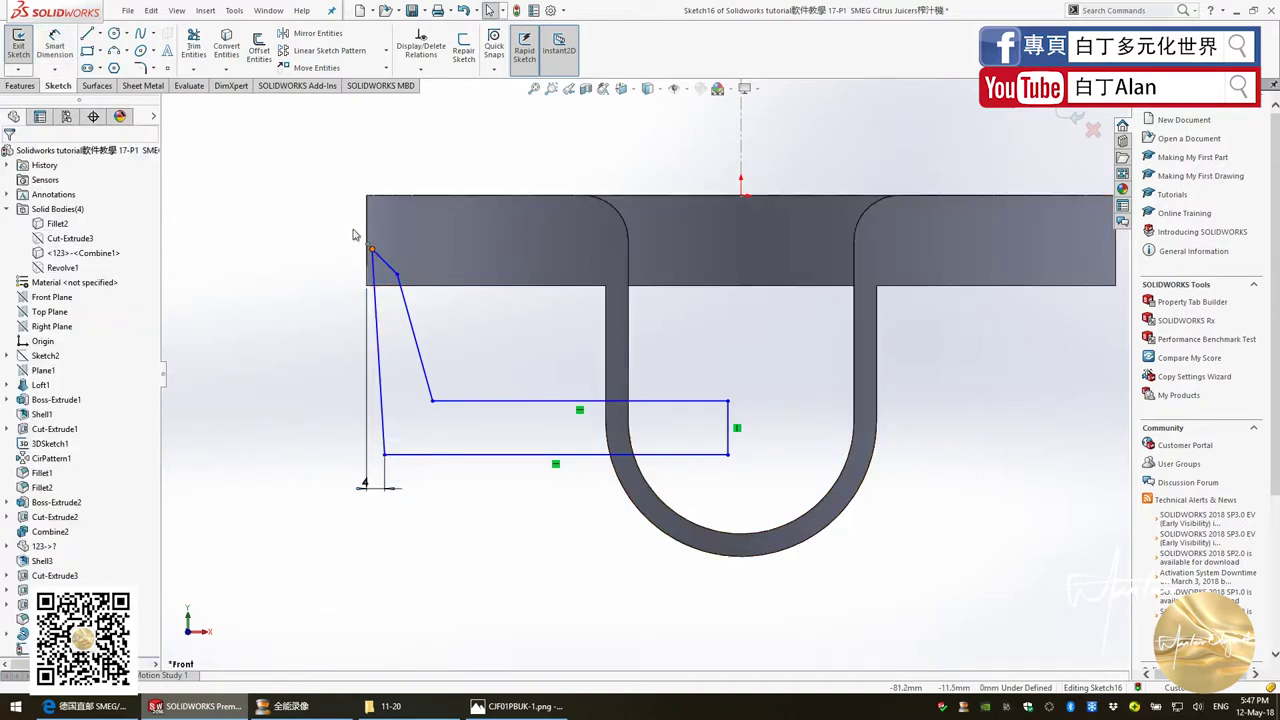
Set the top vertex 5 mm below the rim top and make the left line vertical
click(60, 62)
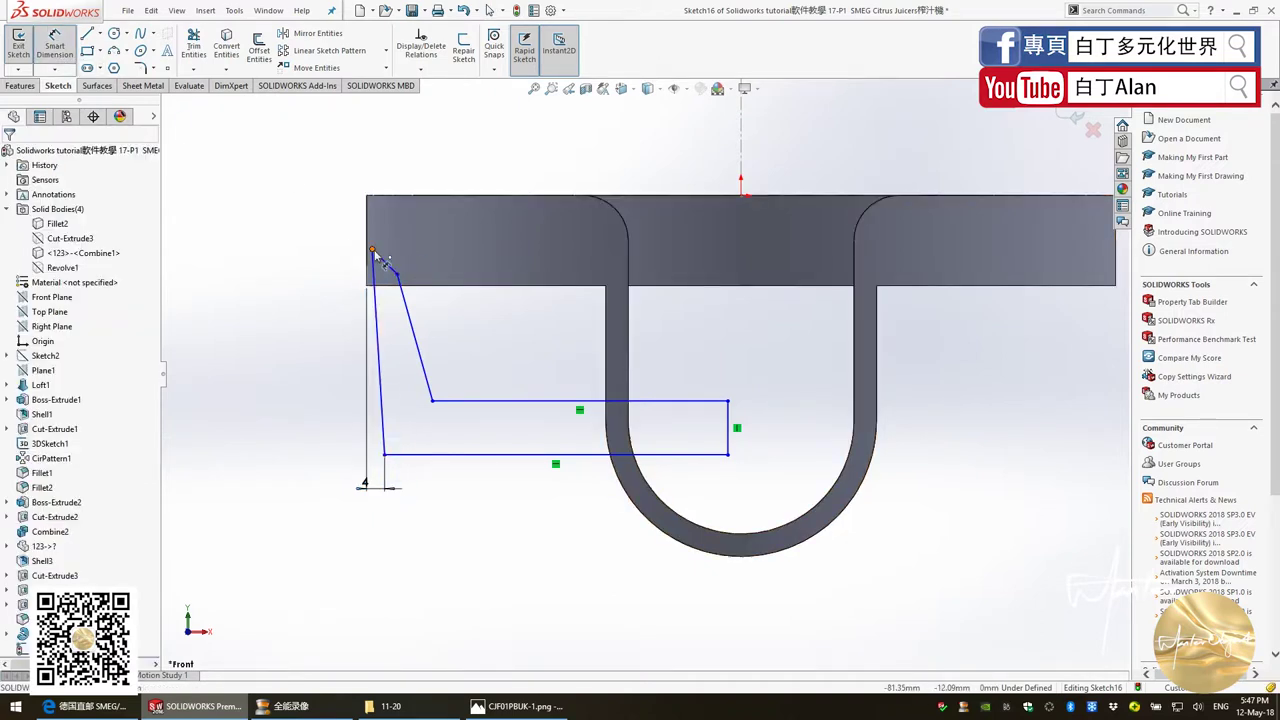
click(381, 197)
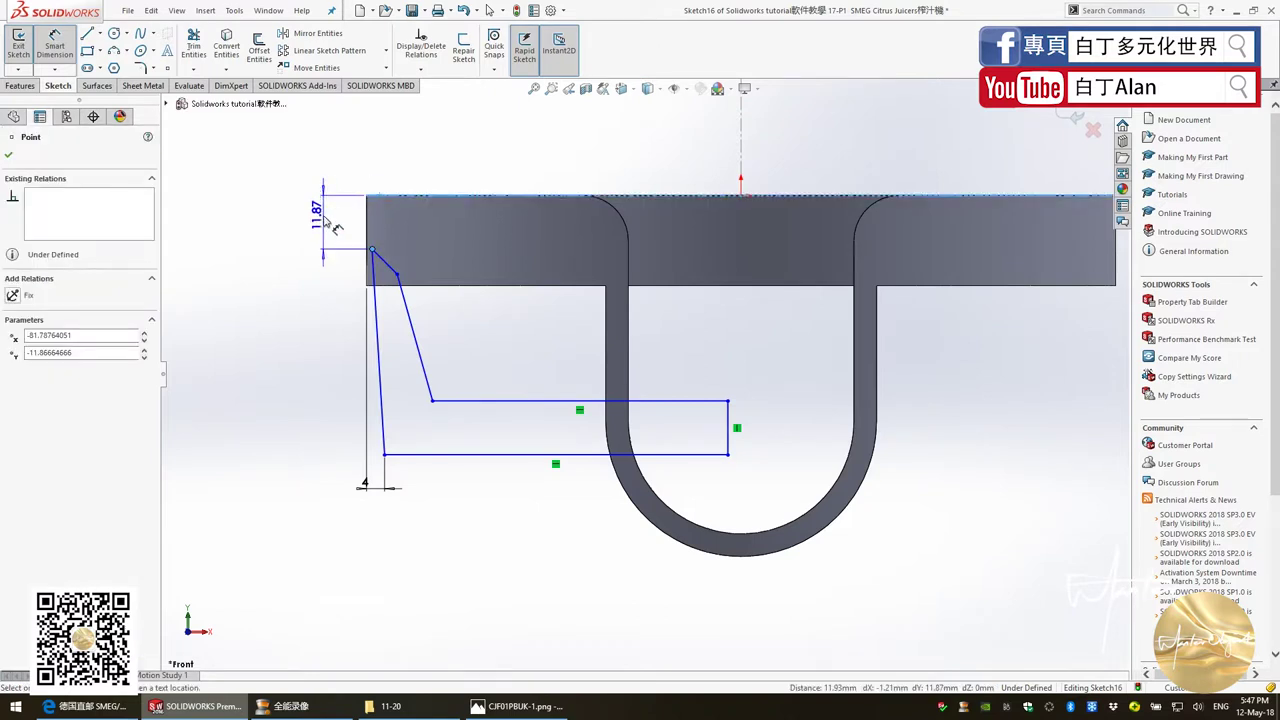
click(325, 219)
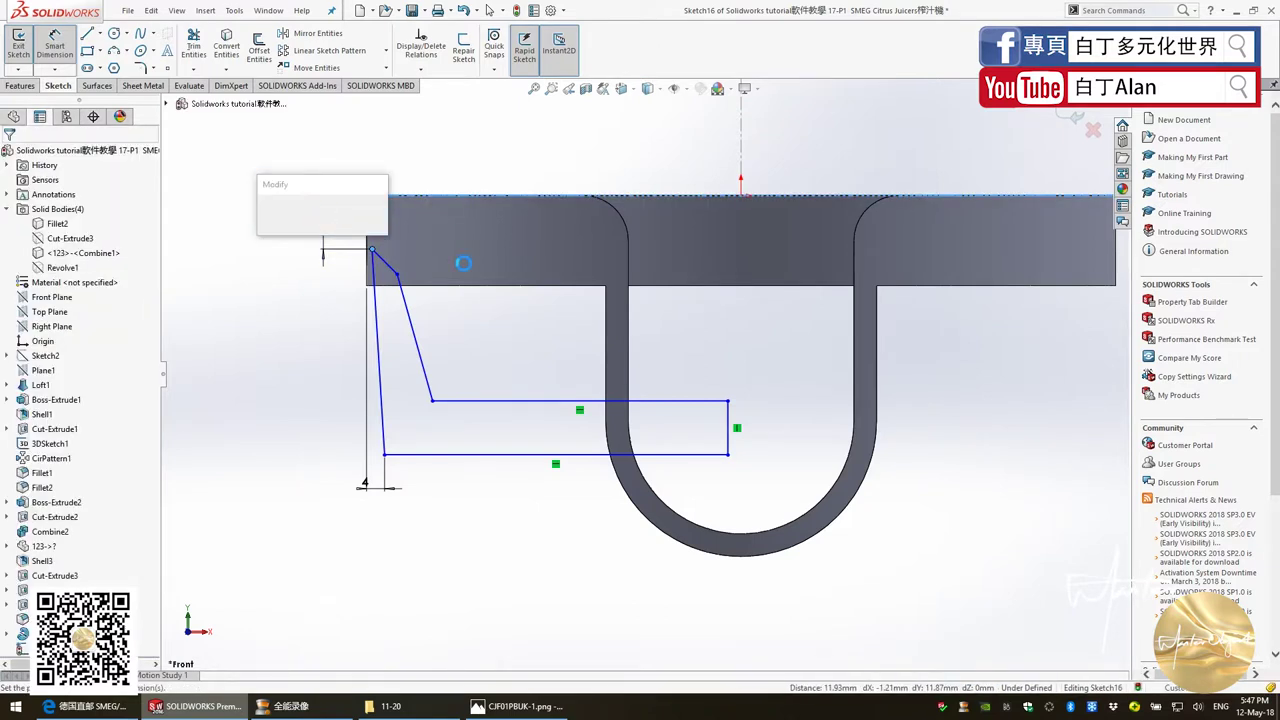
key(Return)
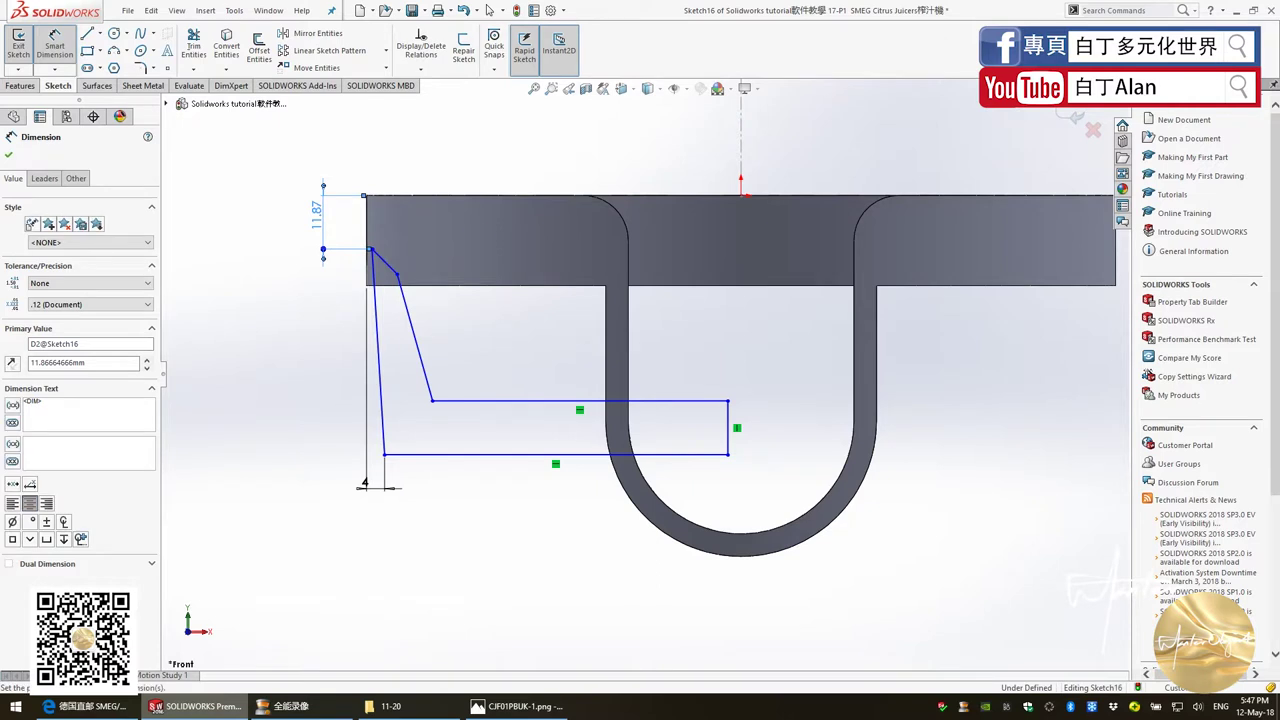
text(5)
key(Return)
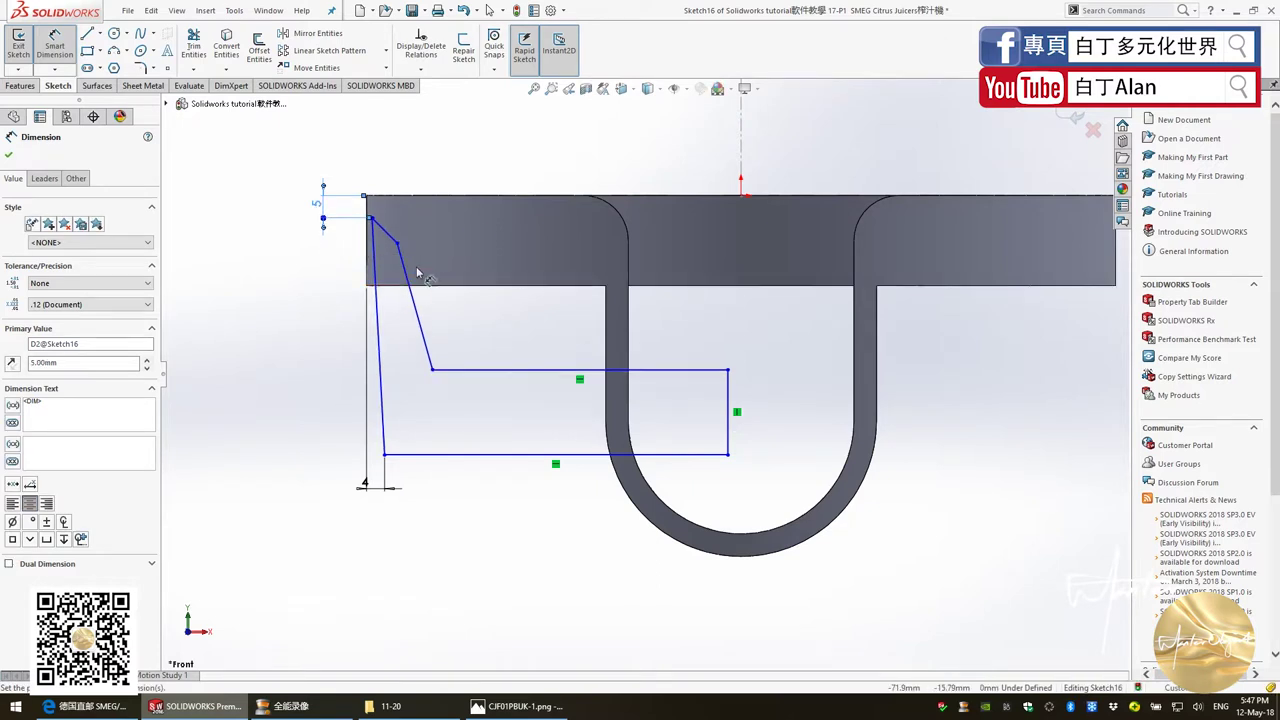
key(Escape)
scroll(405, 270, down, 1)
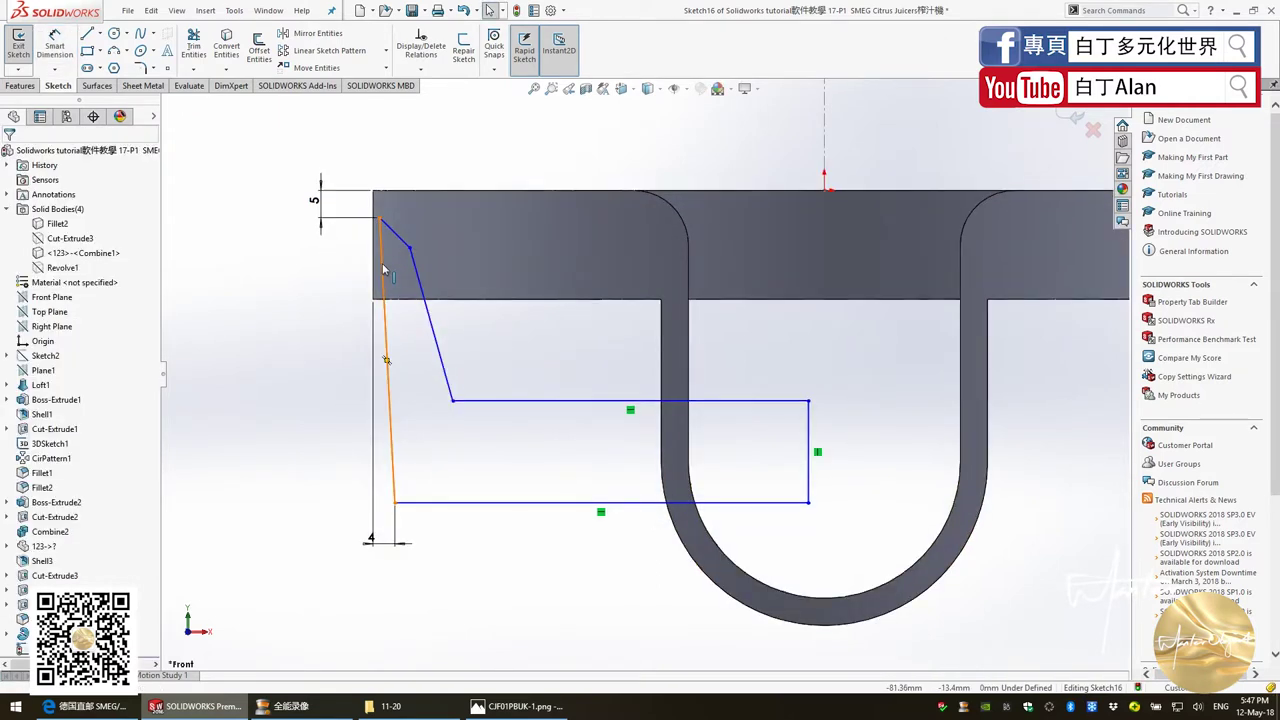
click(13, 313)
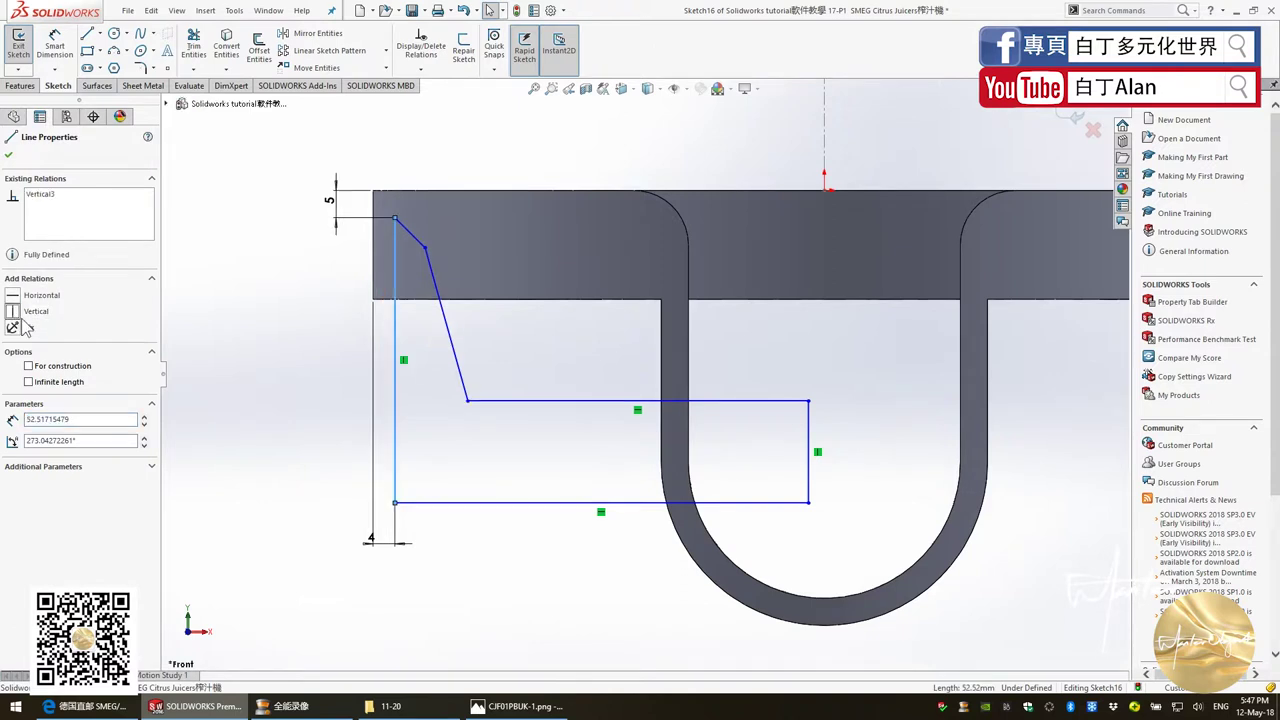
key(Escape)
Add a 45° angle between the short diagonal line and the vertical line
click(63, 44)
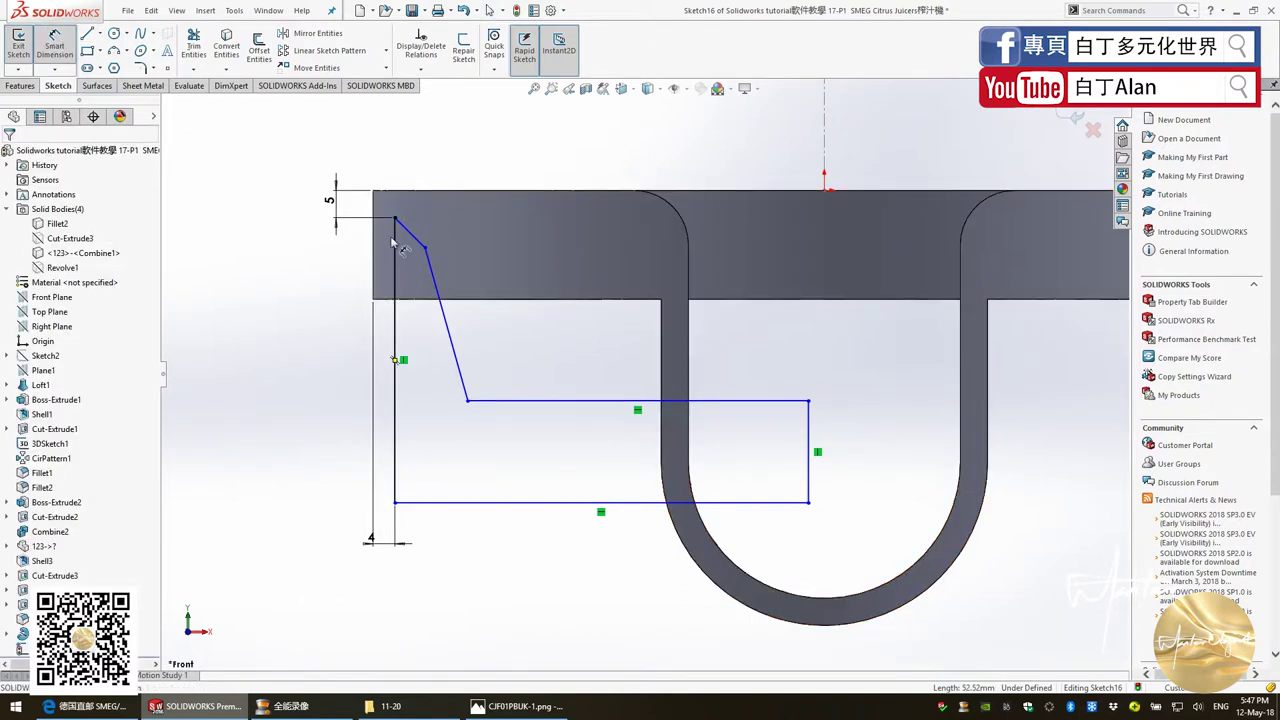
click(409, 232)
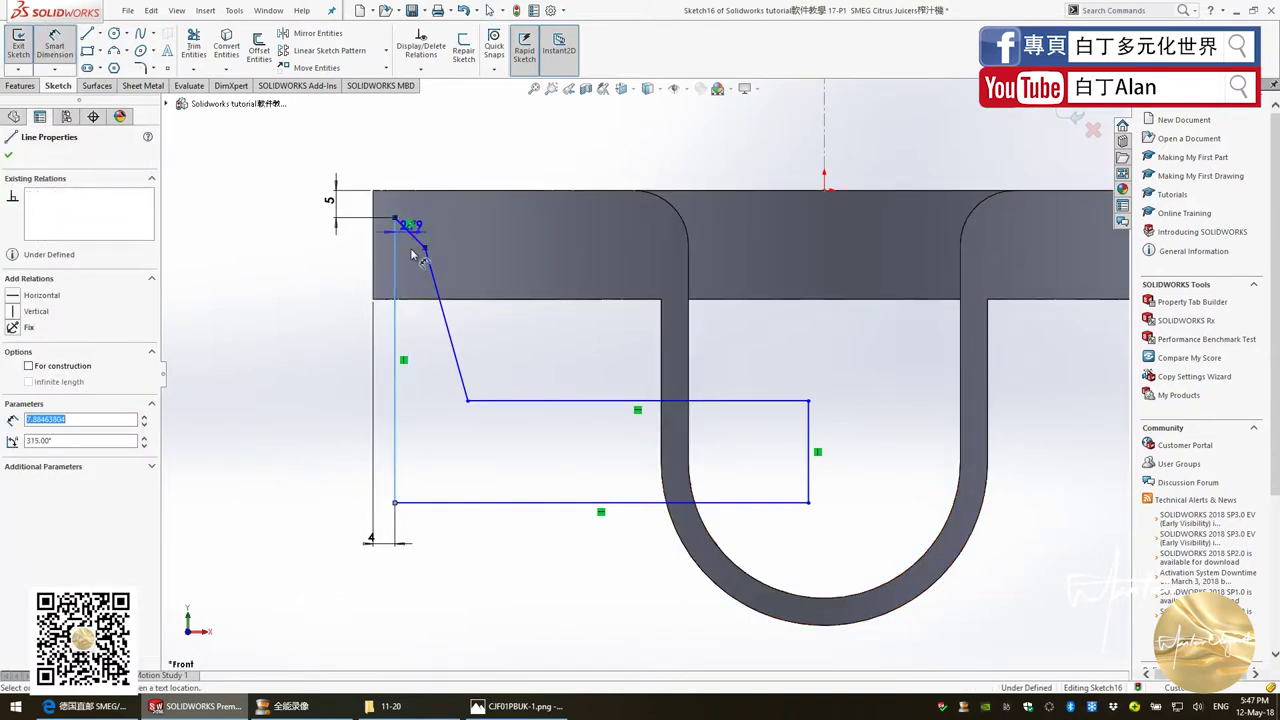
click(409, 268)
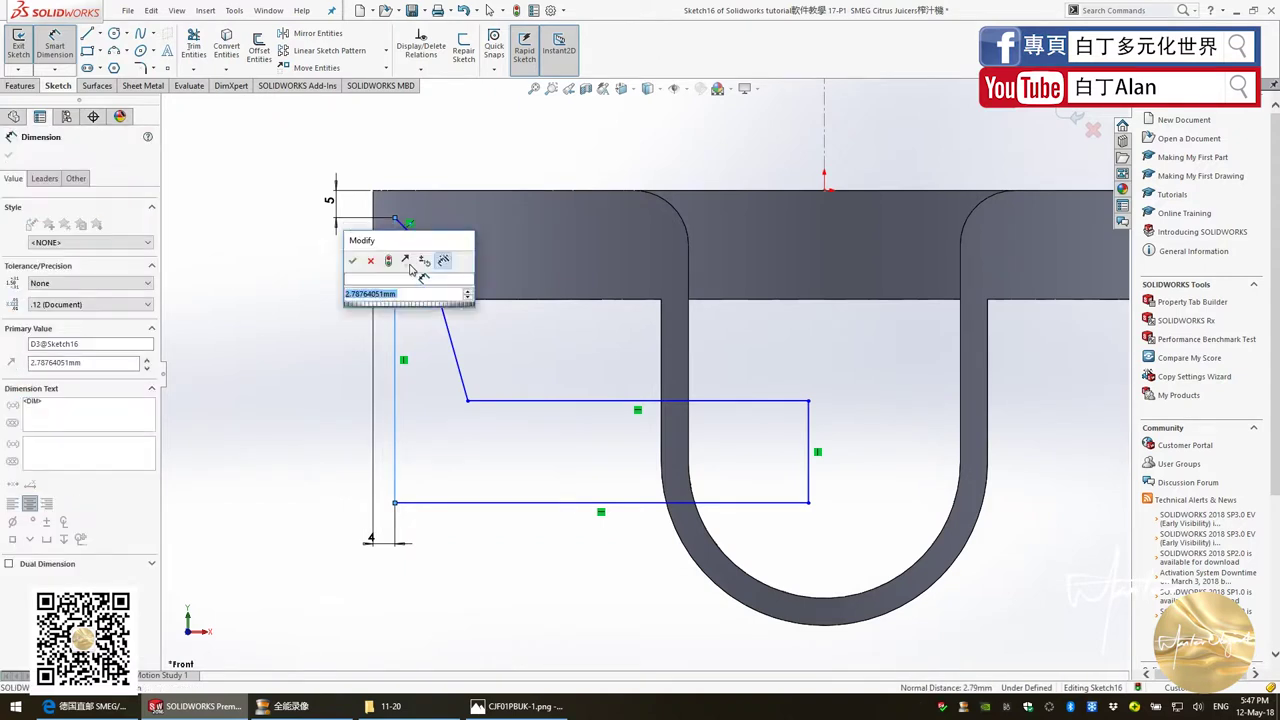
key(Return)
key(ctrl+z)
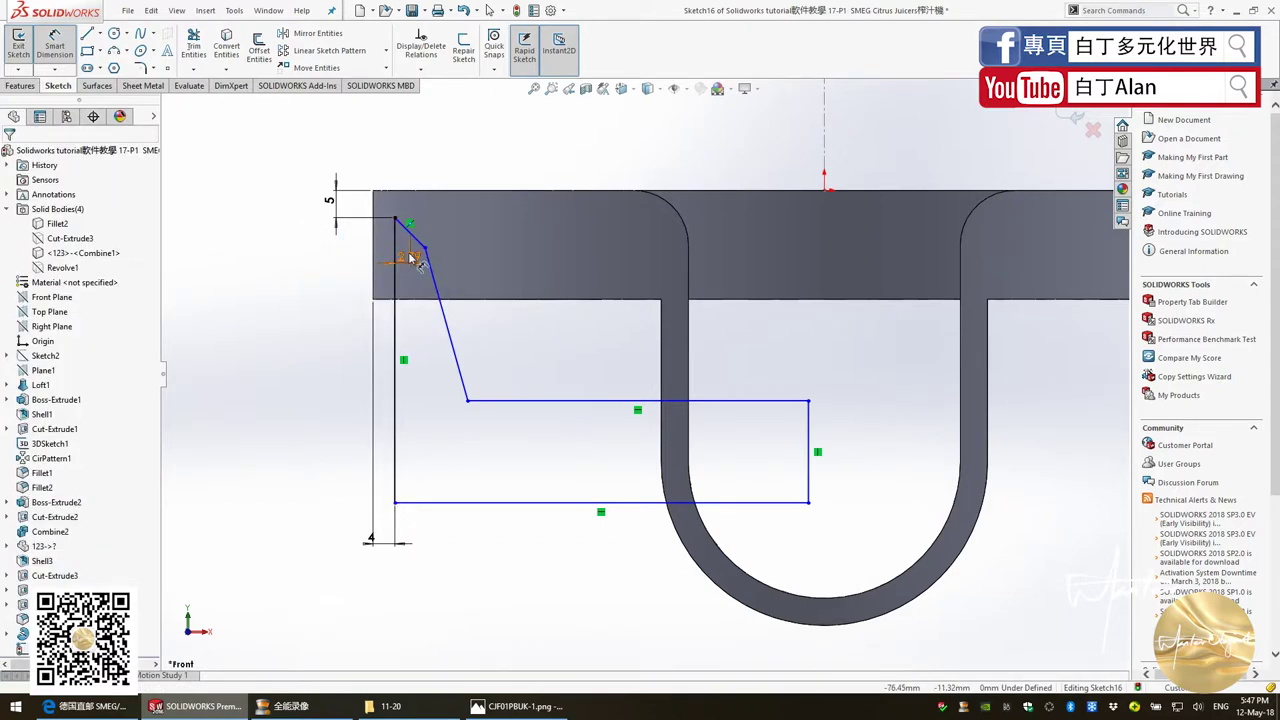
key(Escape)
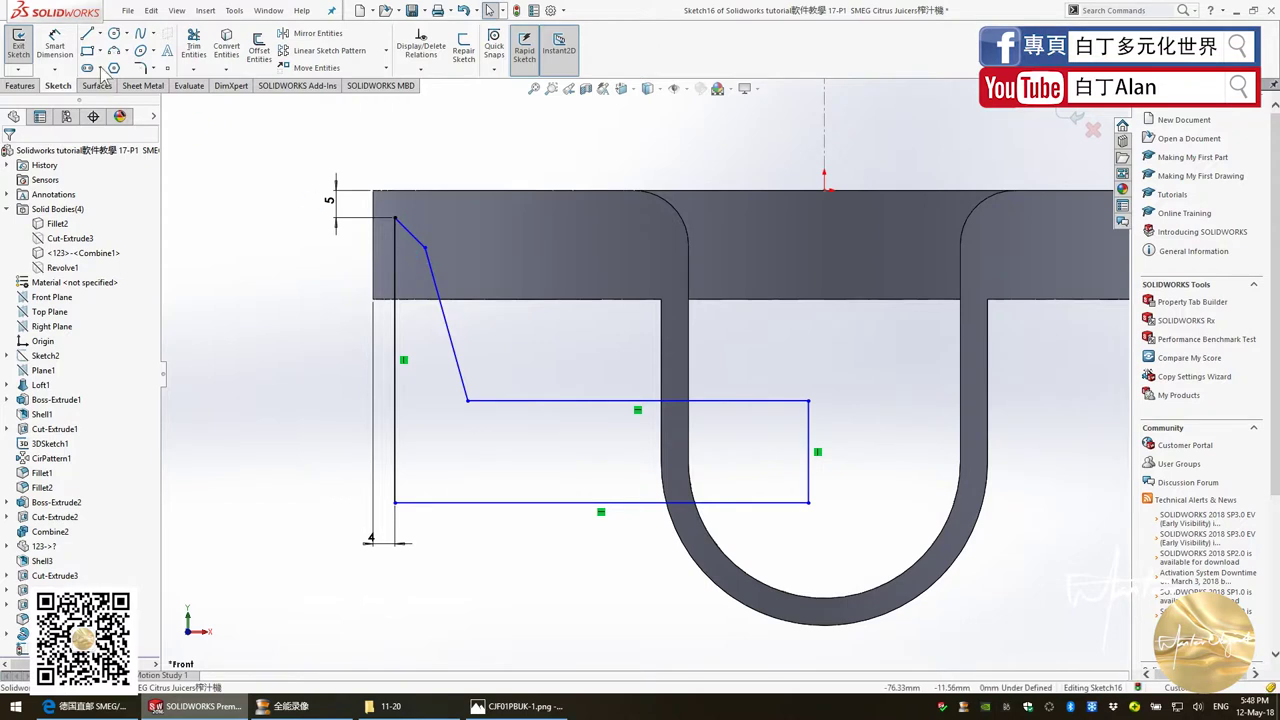
key(Return)
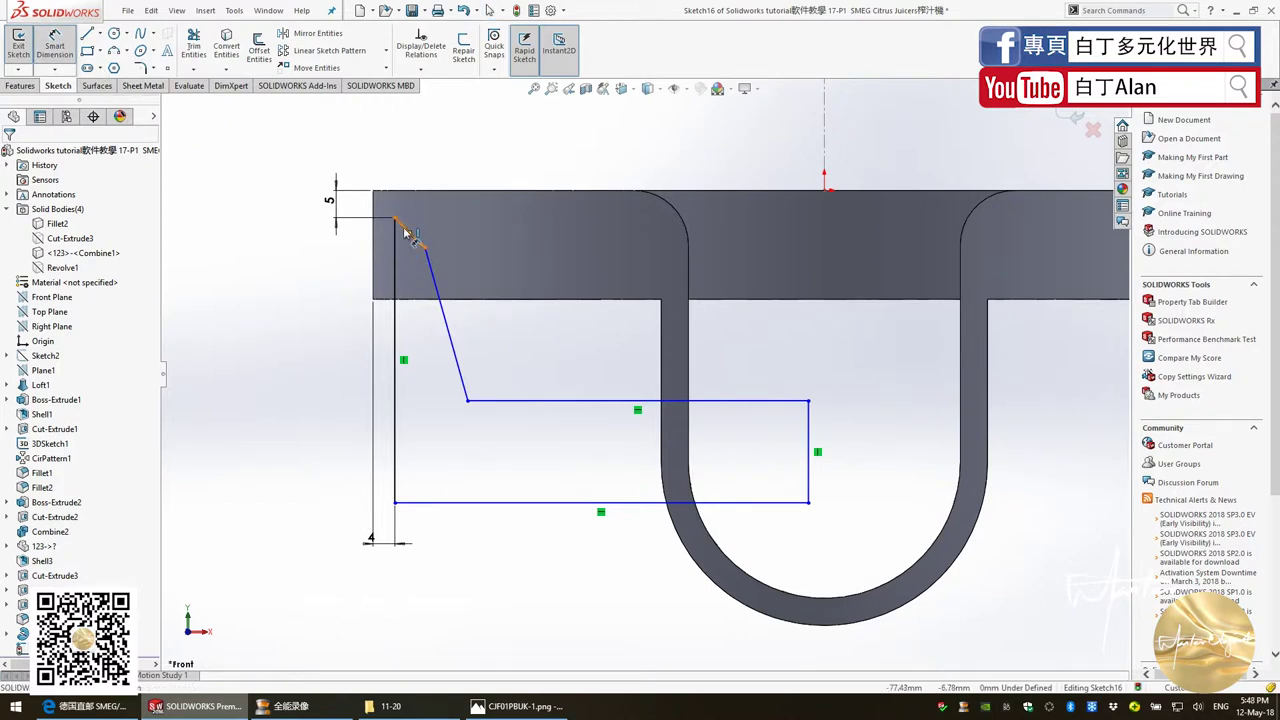
click(405, 232)
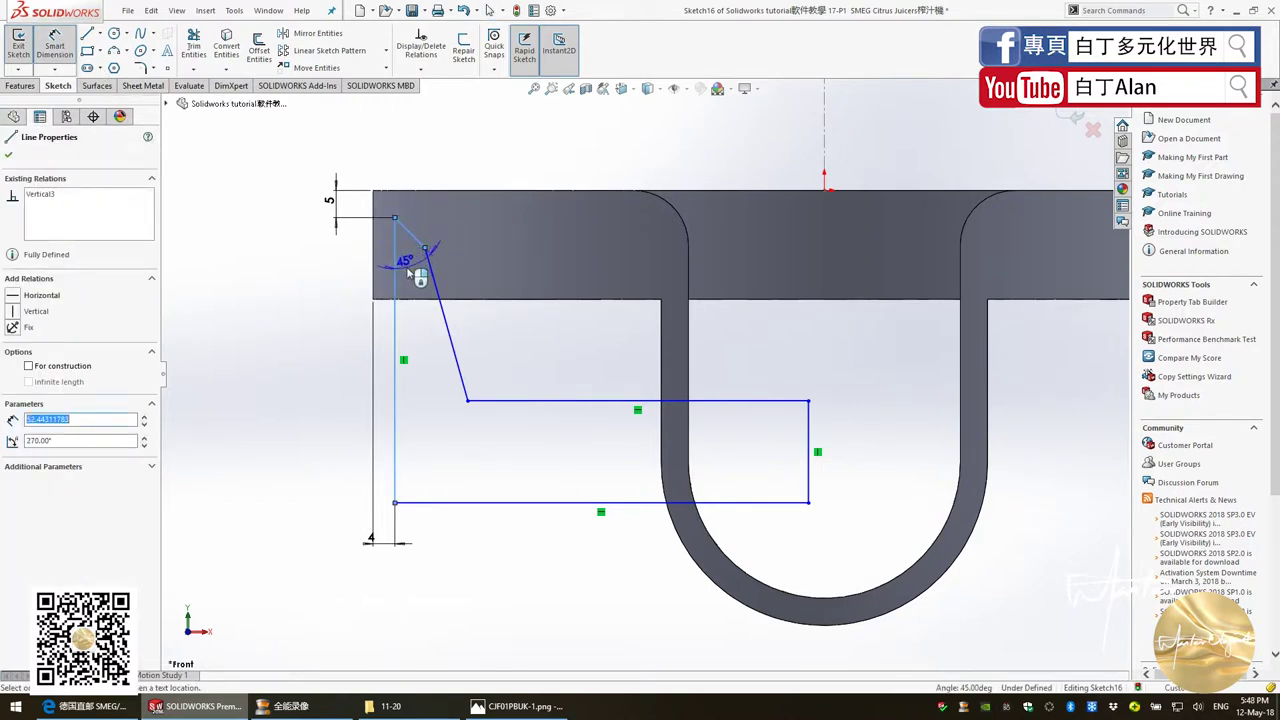
click(396, 248)
click(410, 268)
key(Return)
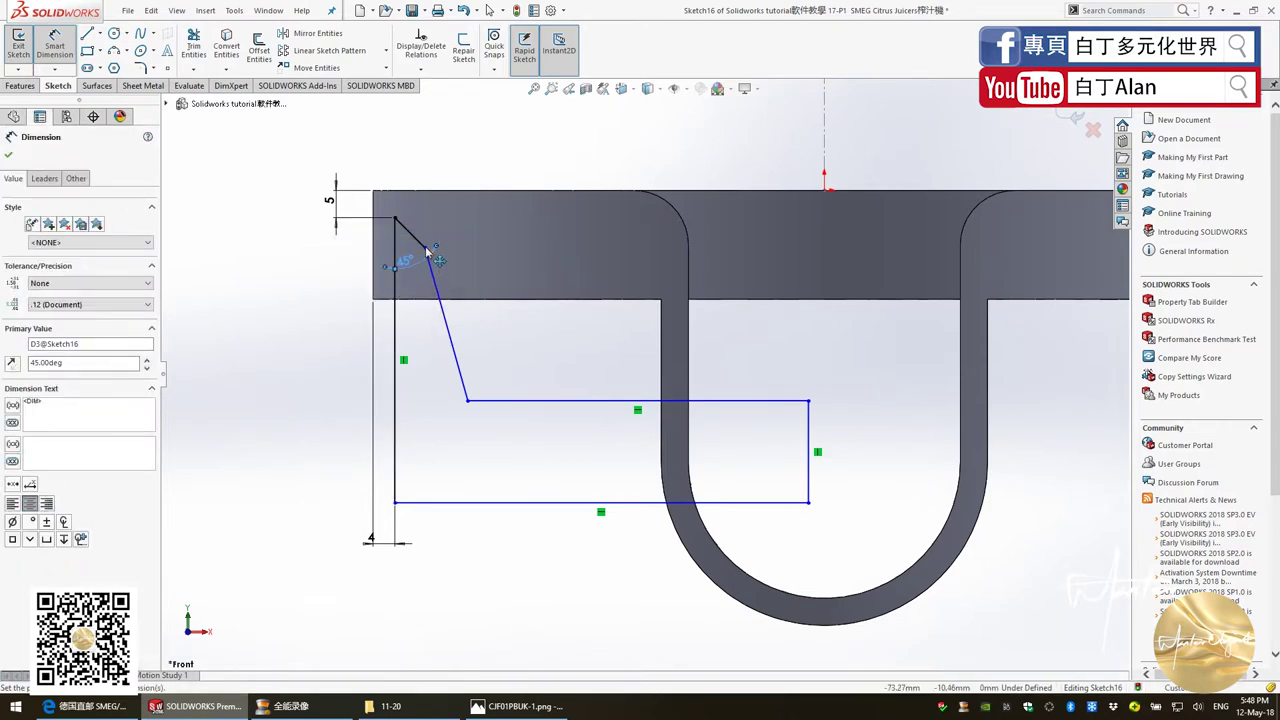
Dimension the chamfer's lower end 8 mm below the rim top
key(alt+Tab)
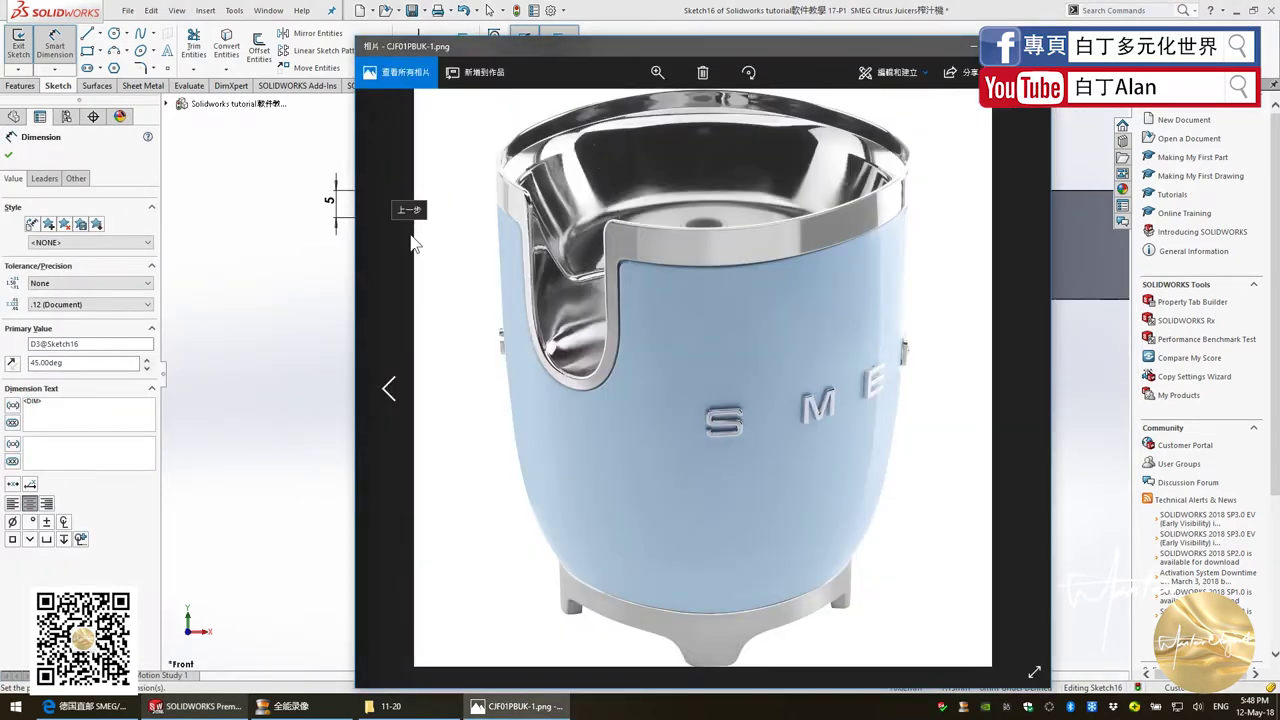
key(alt+Tab)
click(396, 219)
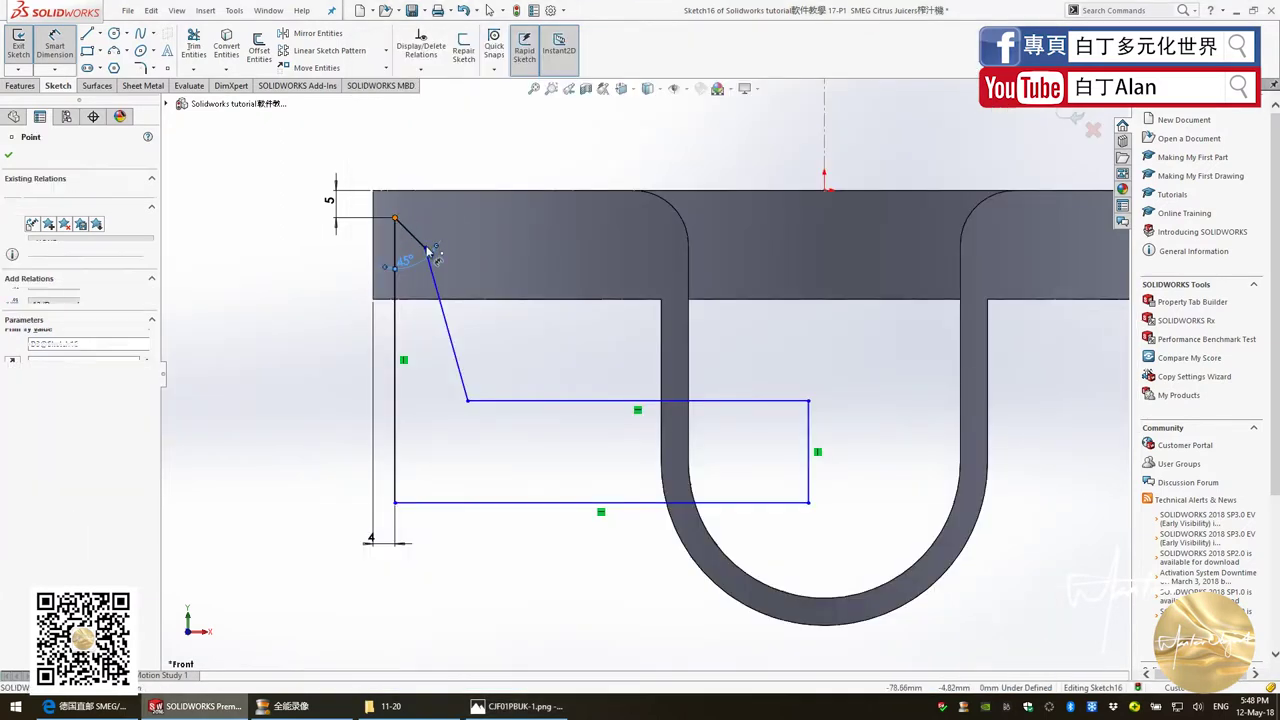
click(428, 250)
click(331, 253)
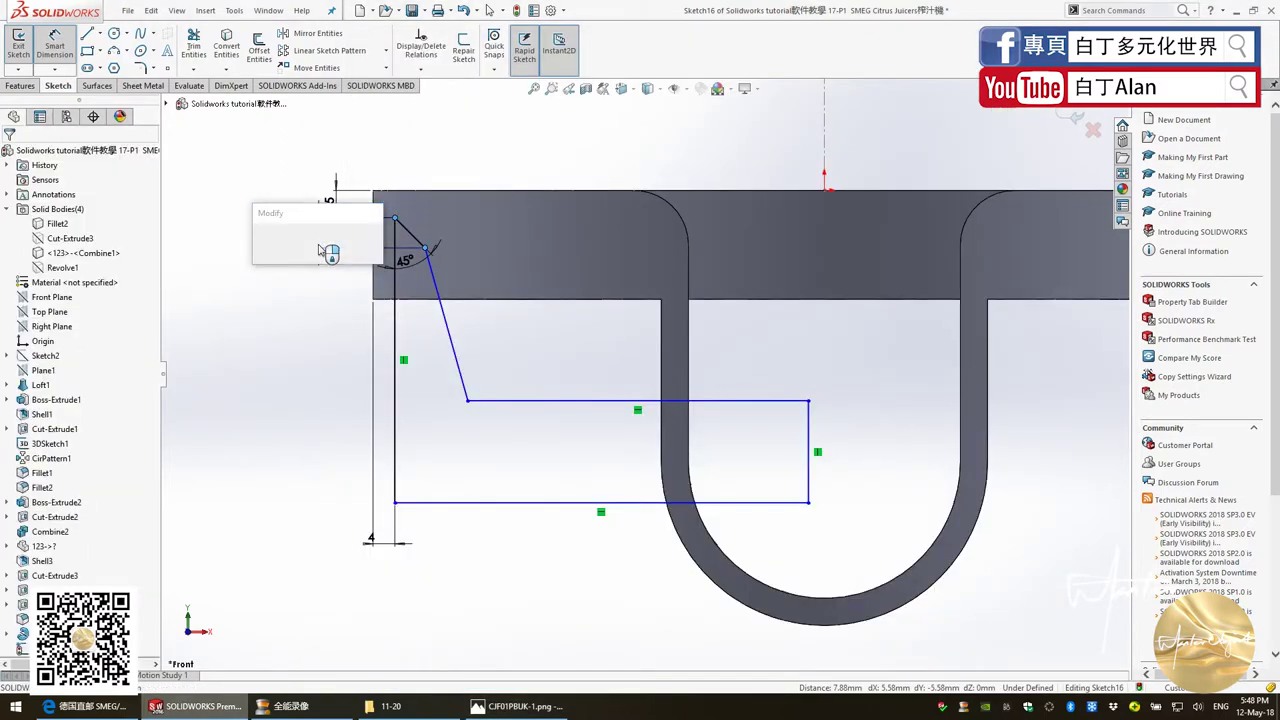
text(8)
key(Return)
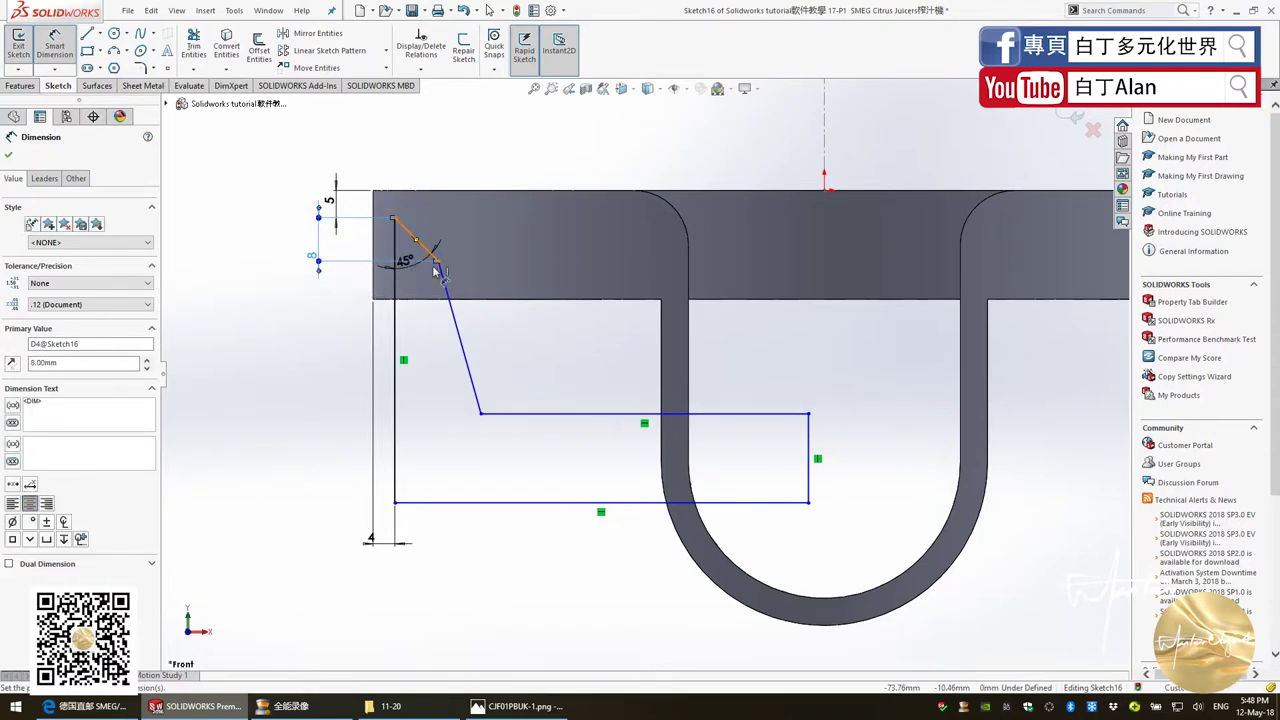
Add a 150° angle between the chamfer and the slanted edge
click(449, 297)
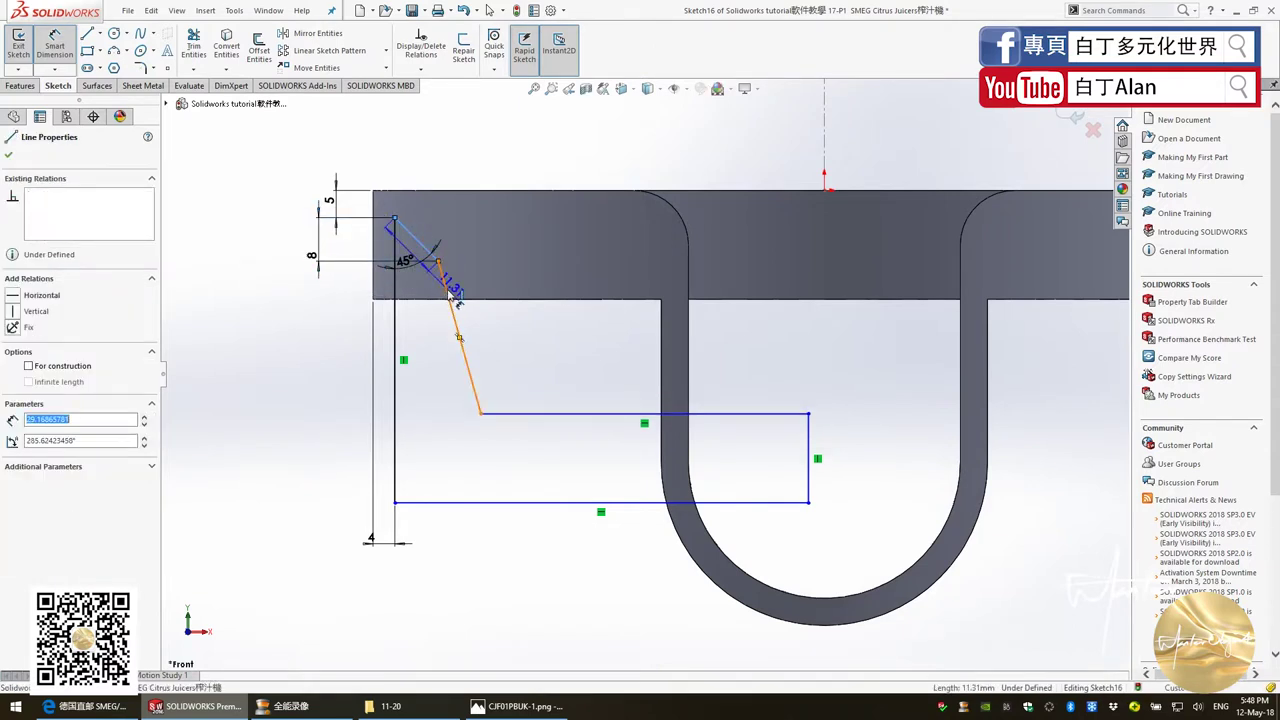
click(420, 243)
click(420, 313)
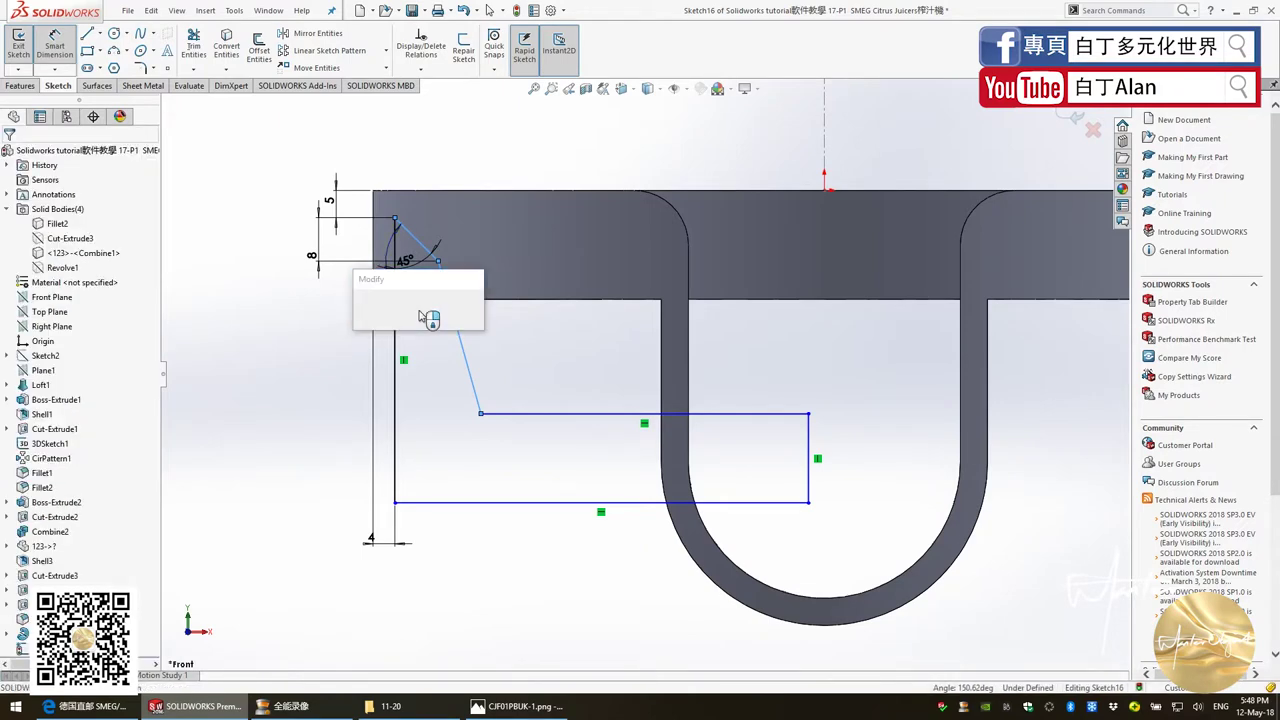
key(Return)
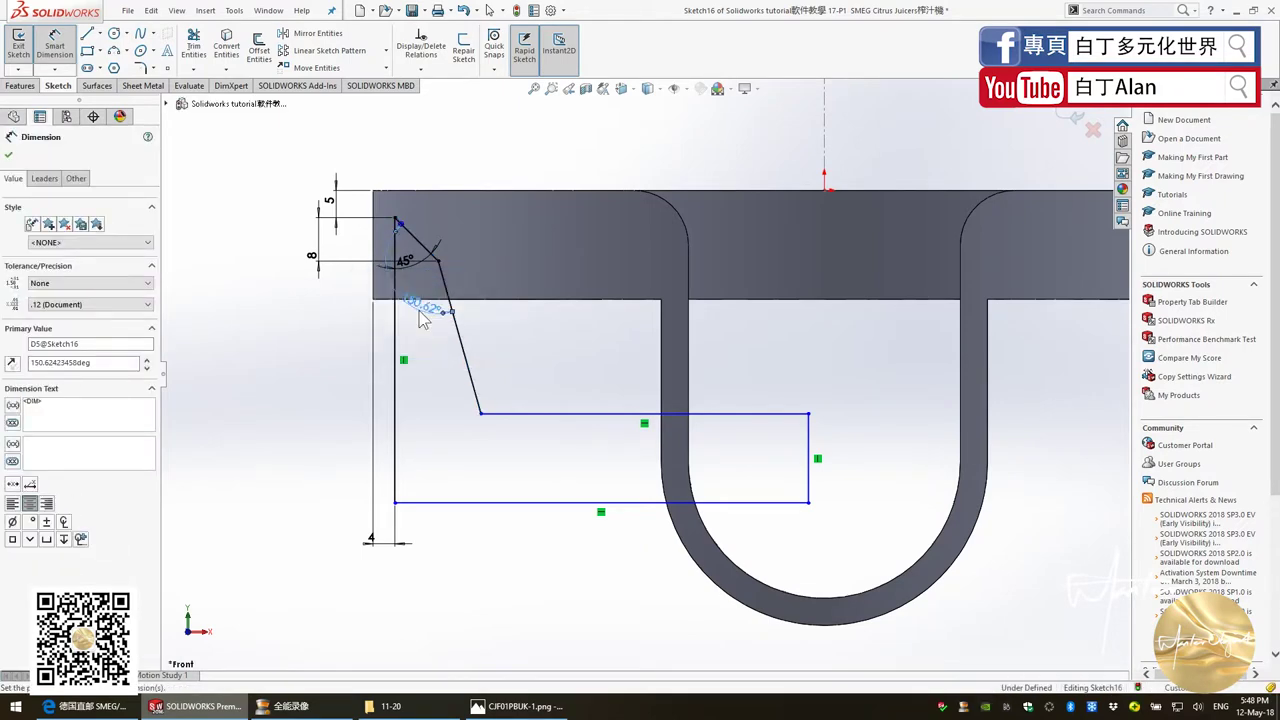
key(alt+Tab)
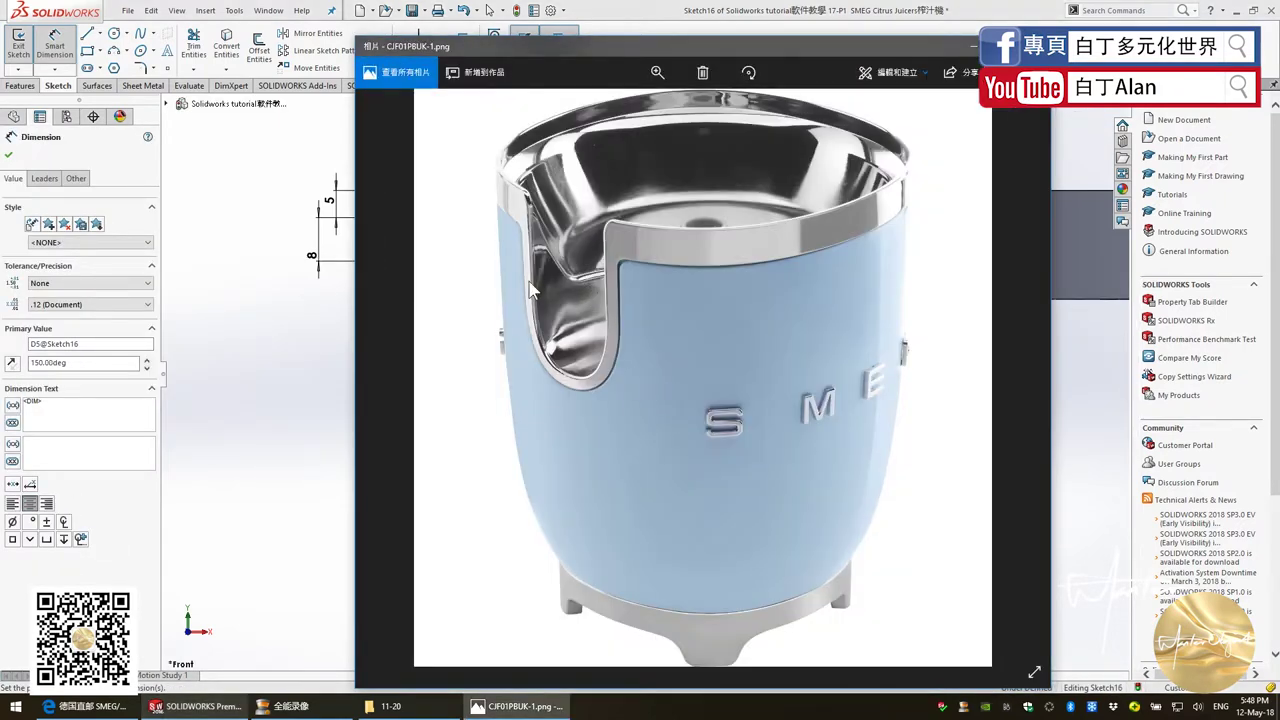
key(alt+Tab)
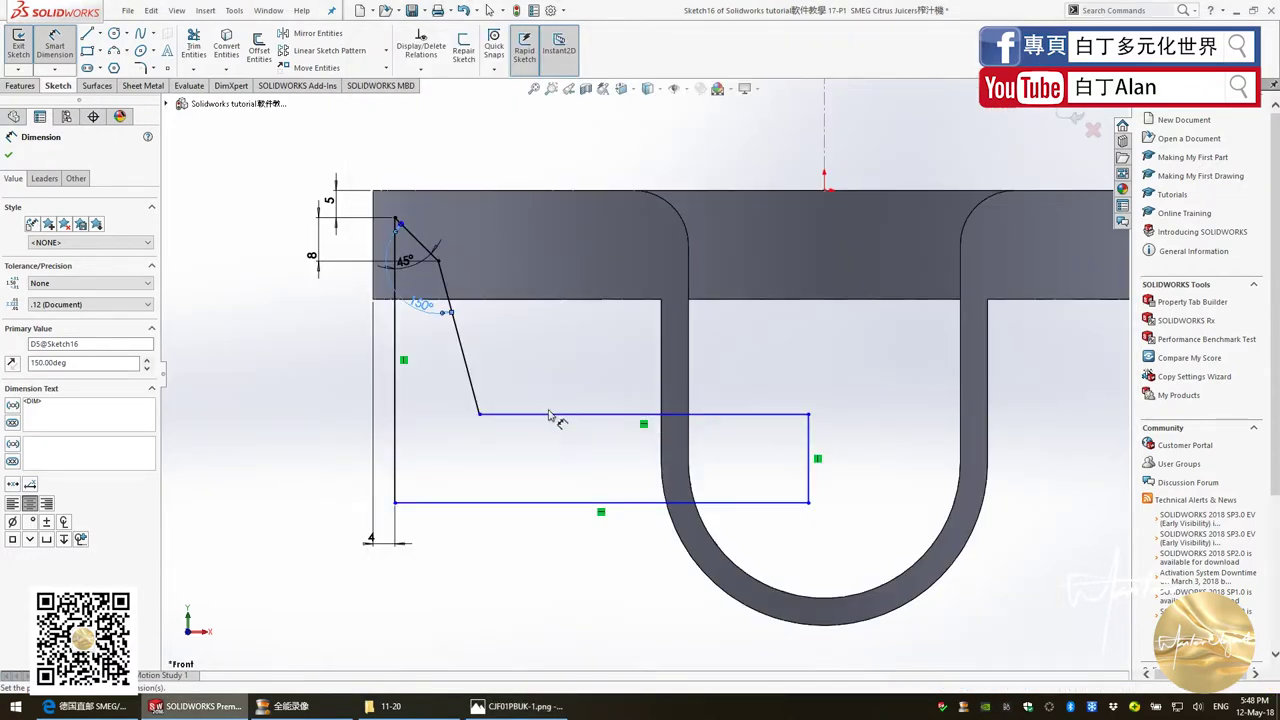
Set the rectangle height to 40 mm and pull the rectangle down below the rim
click(552, 414)
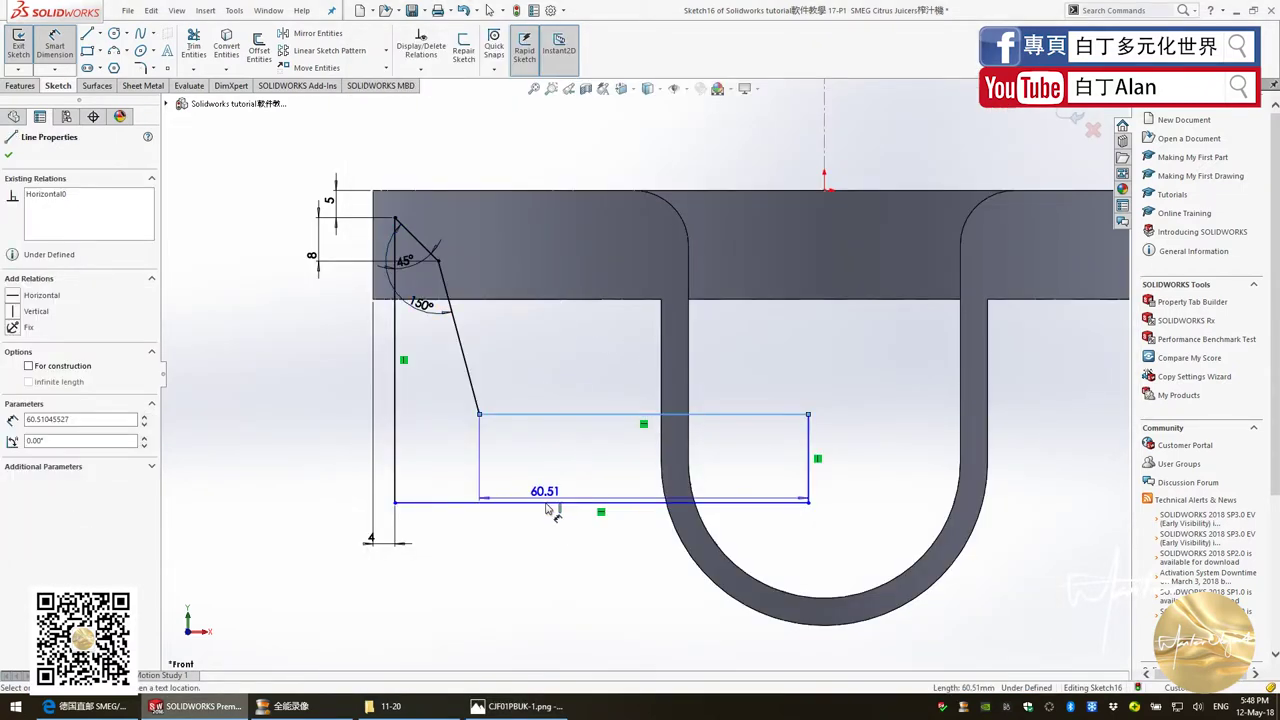
click(548, 503)
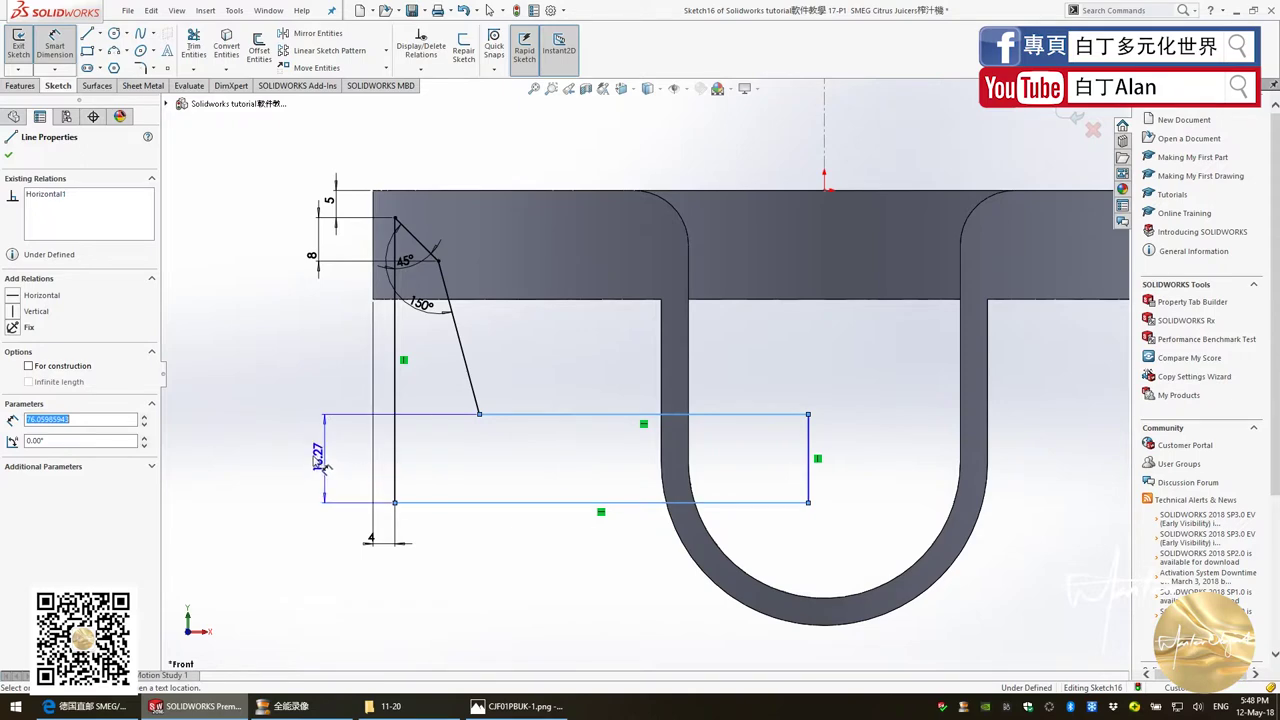
click(313, 461)
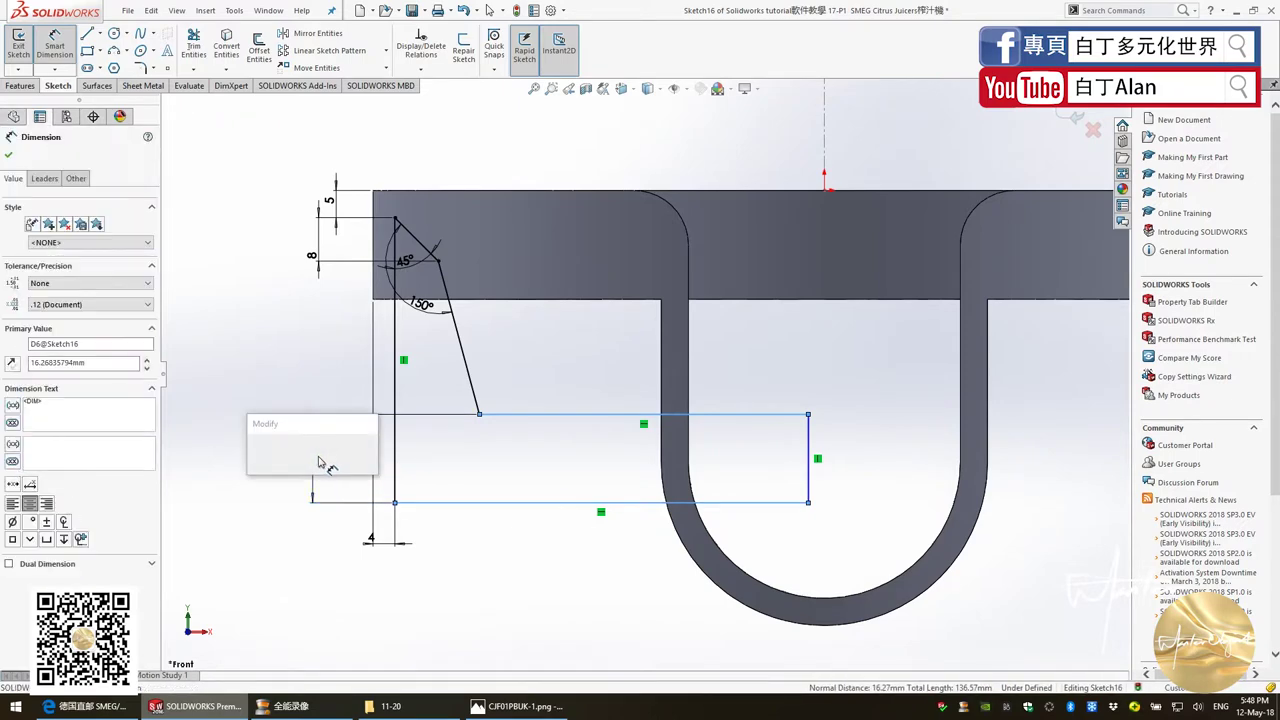
key(alt+Tab)
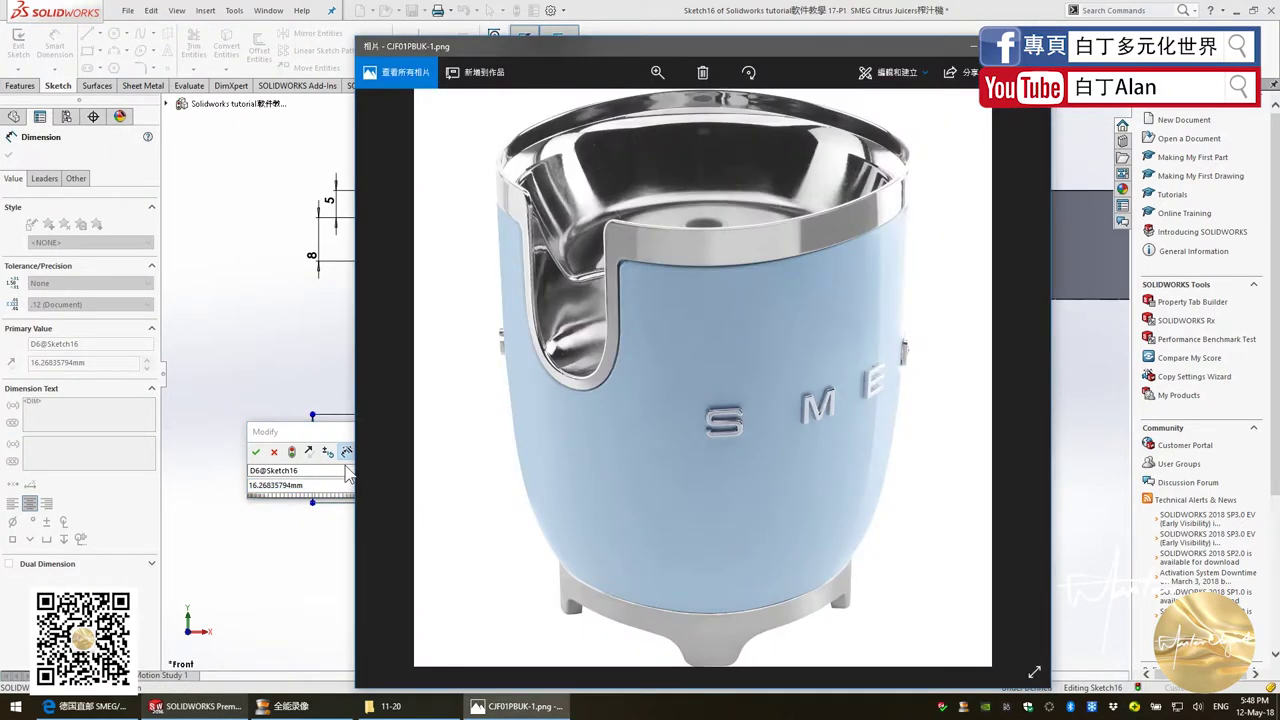
key(alt+Tab)
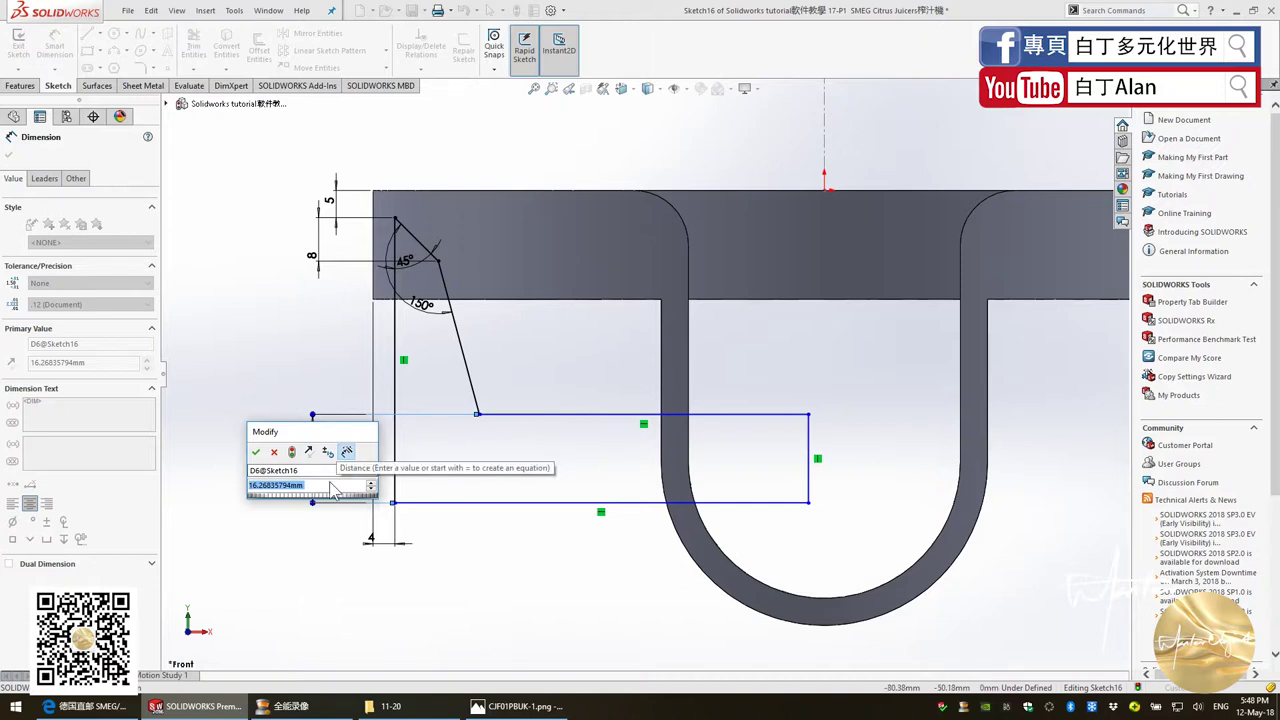
text(40)
key(Return)
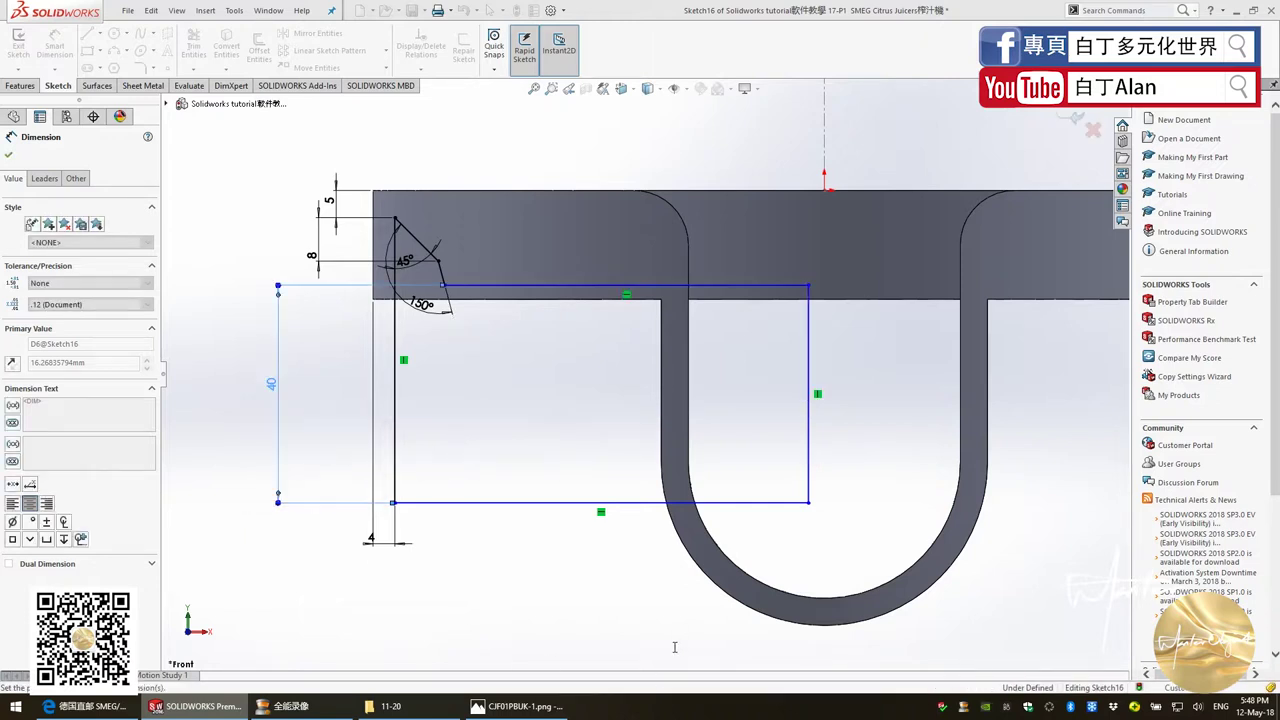
click(545, 287)
key(Escape)
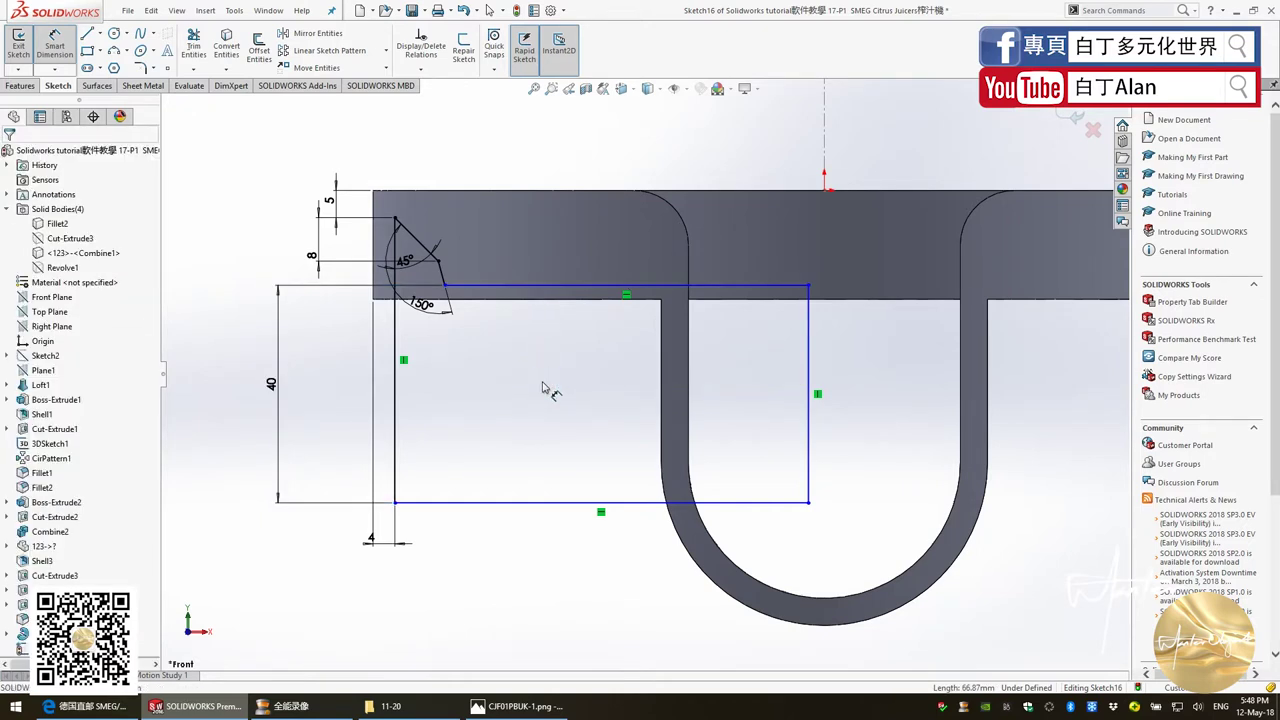
drag(795, 502, 800, 637)
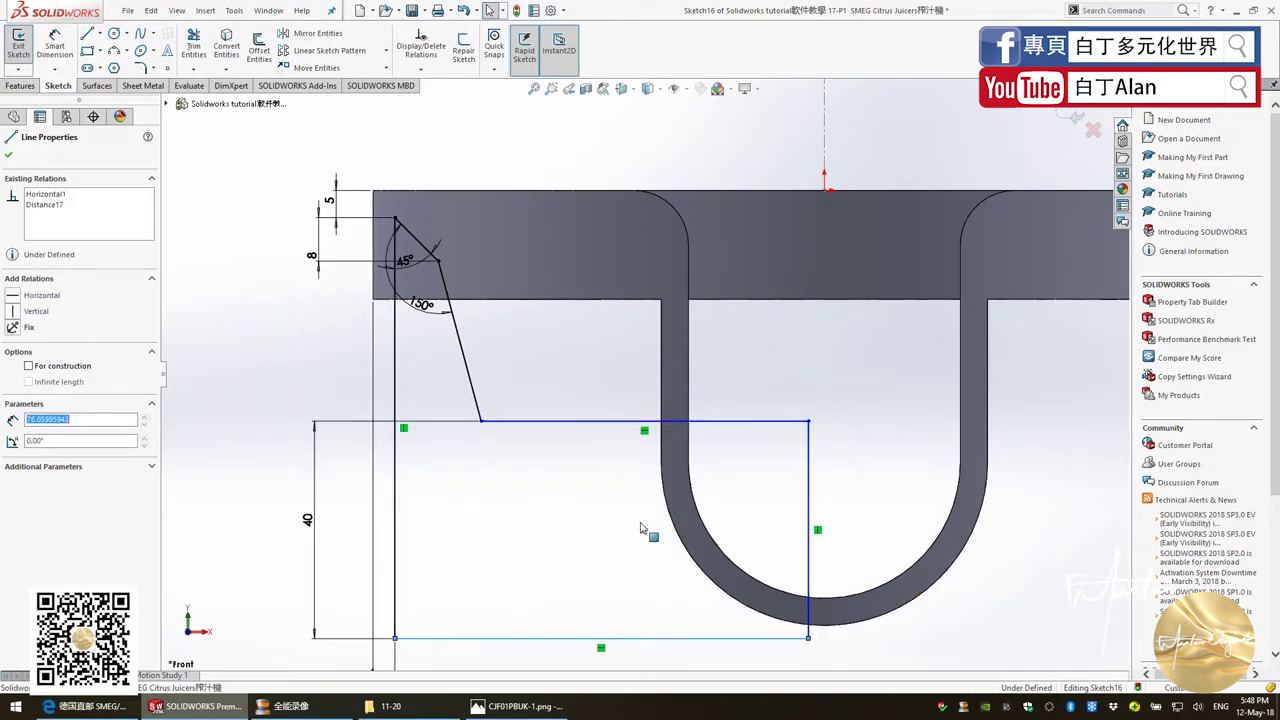
click(429, 463)
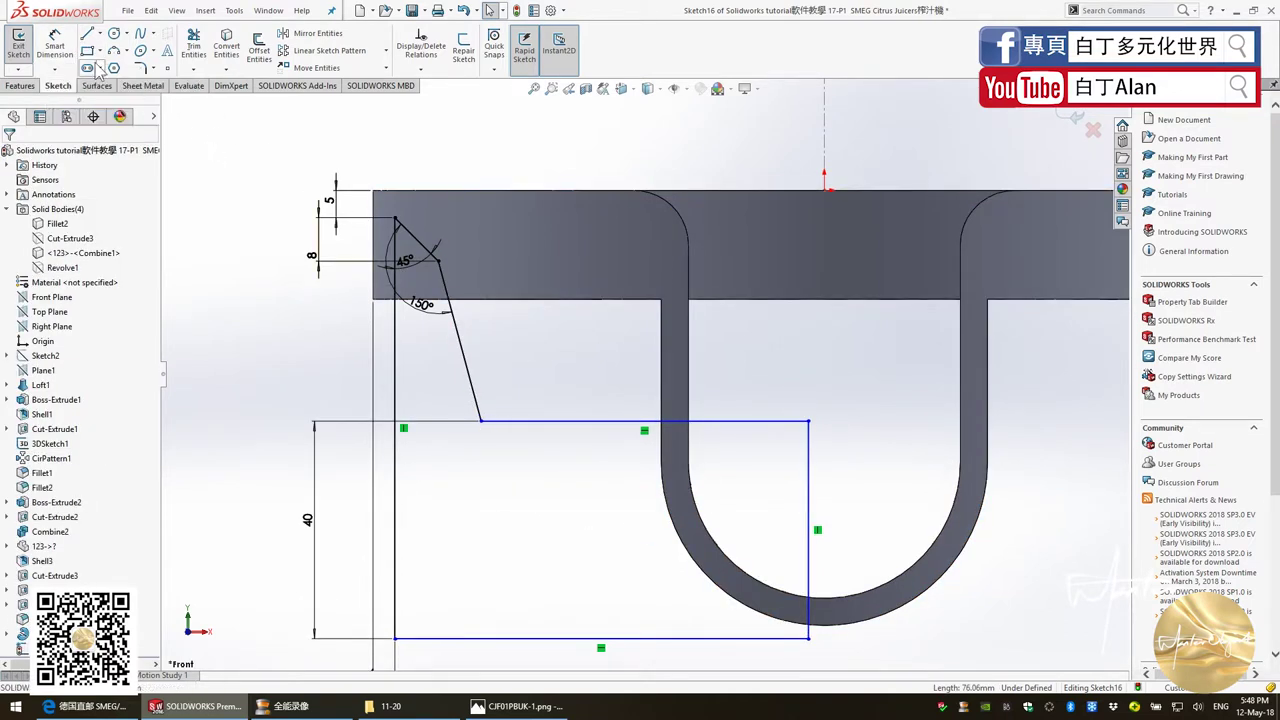
Dimension a 30 mm vertical drop from the chamfer's lower end to the rectangle top
click(55, 45)
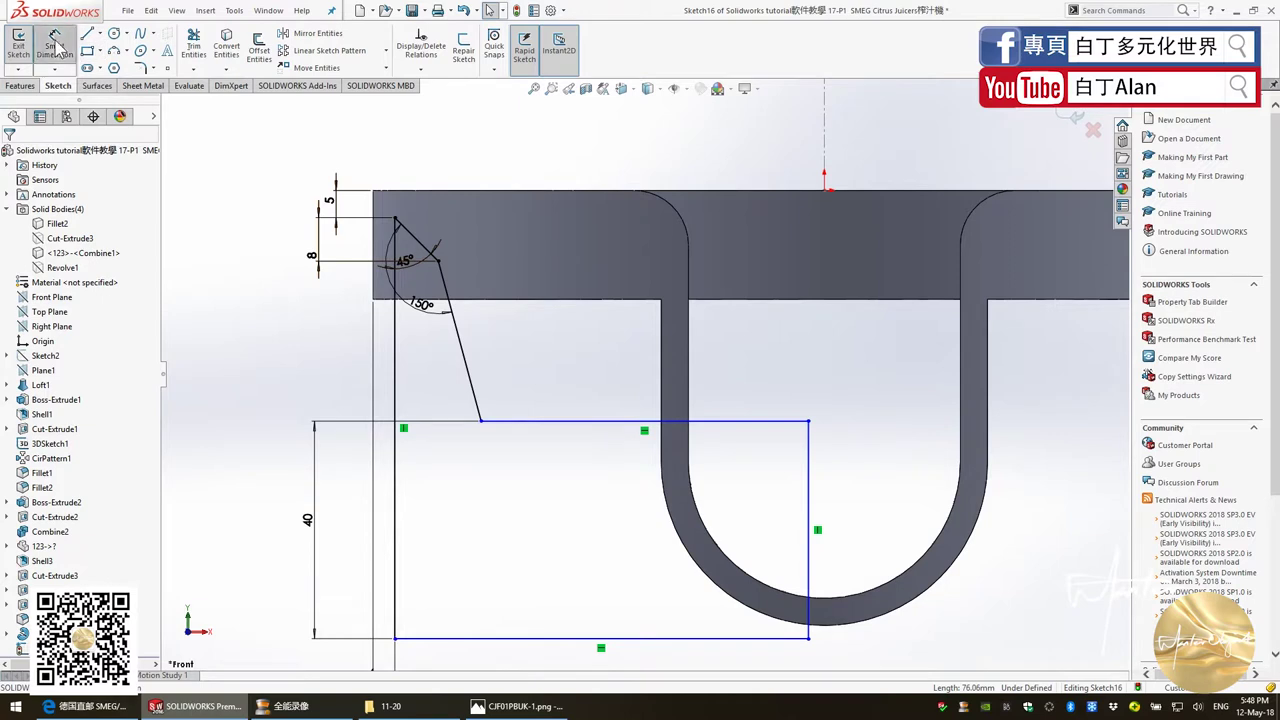
click(445, 285)
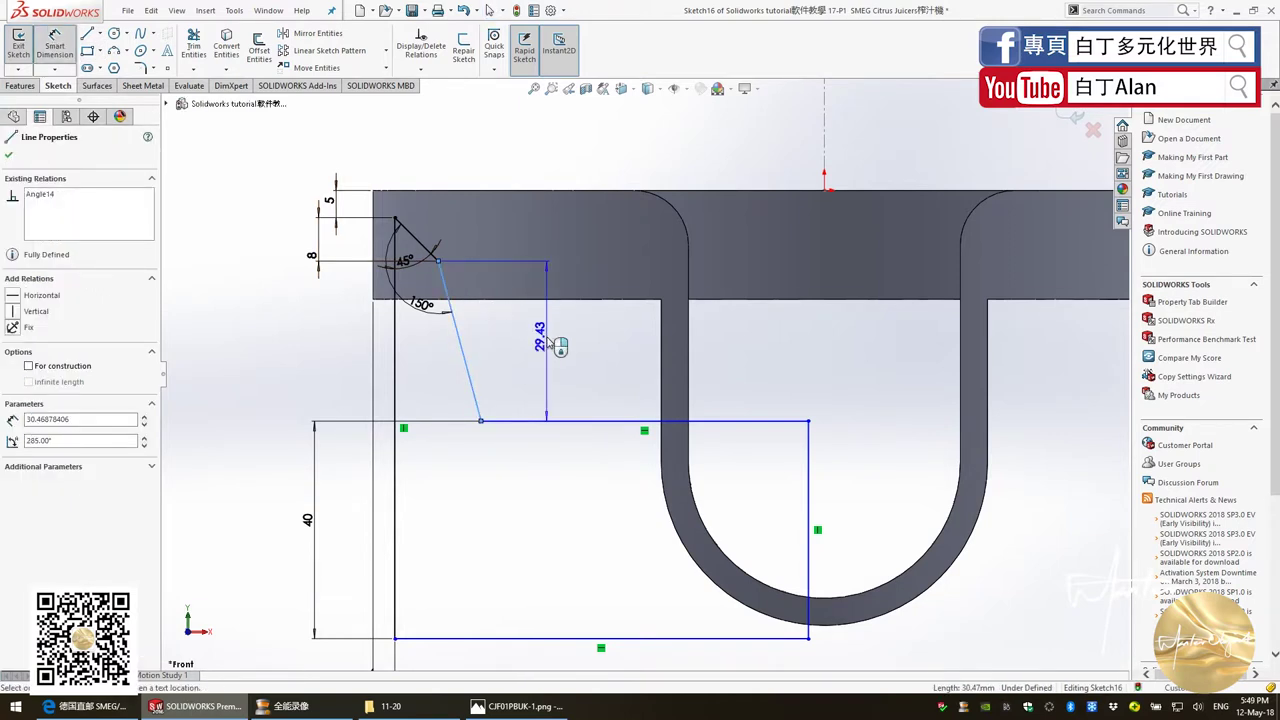
click(558, 345)
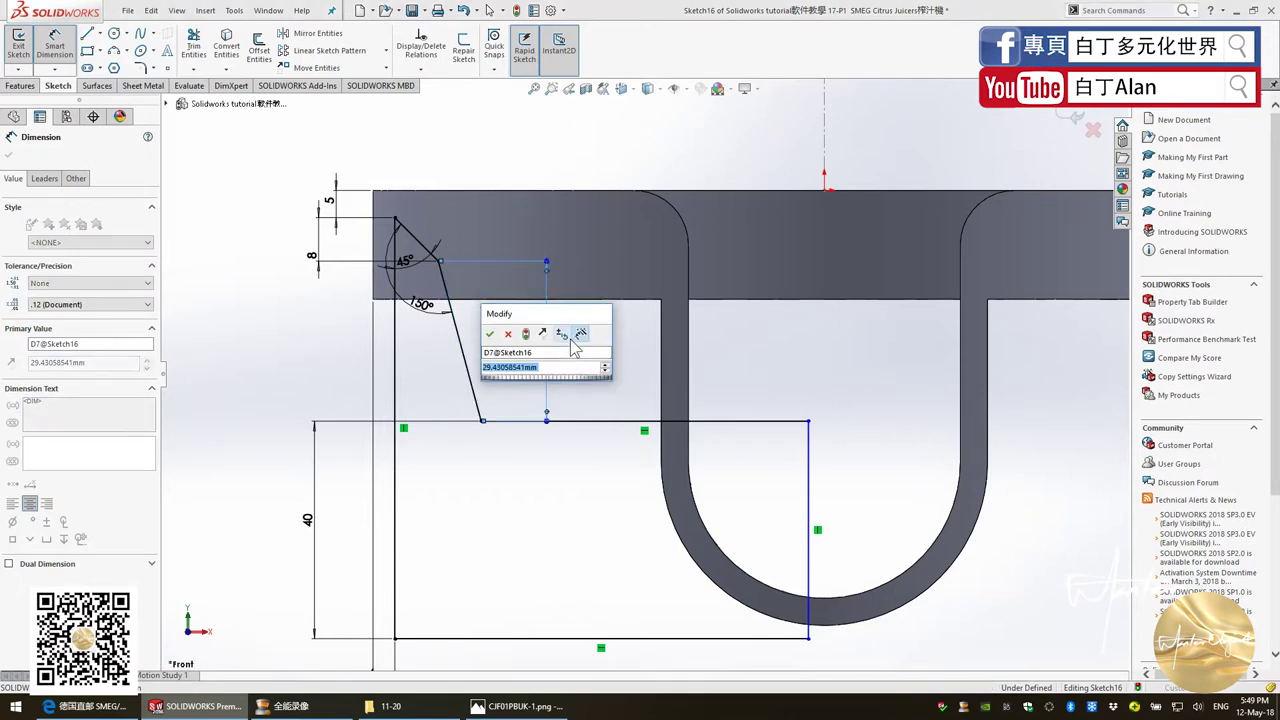
key(Return)
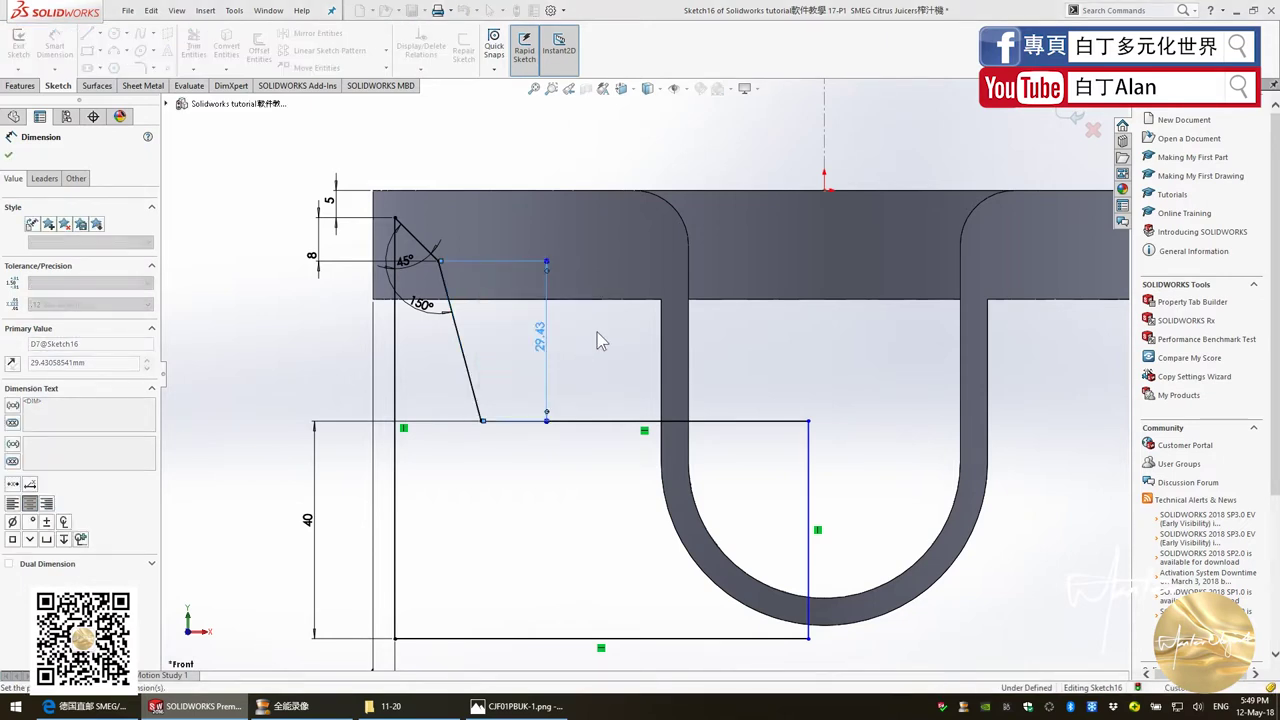
key(Escape)
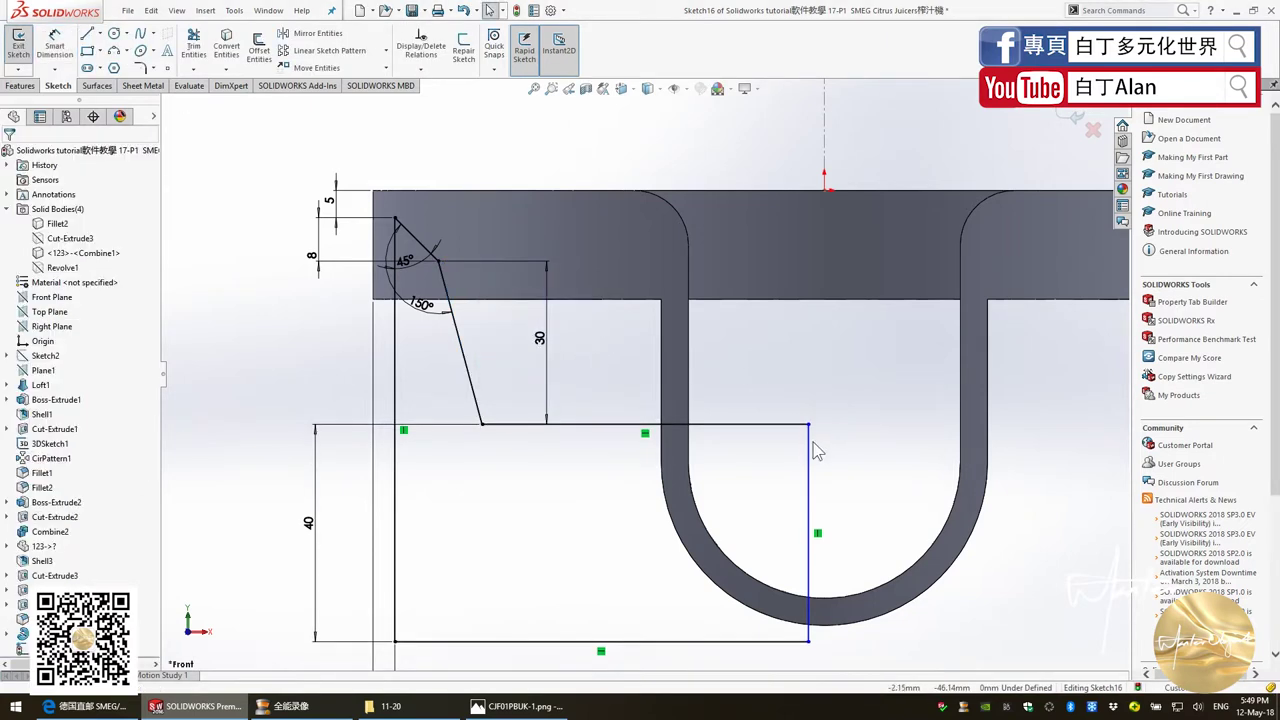
Make the profile's right edge collinear with the centre axis
ctrl+click(825, 172)
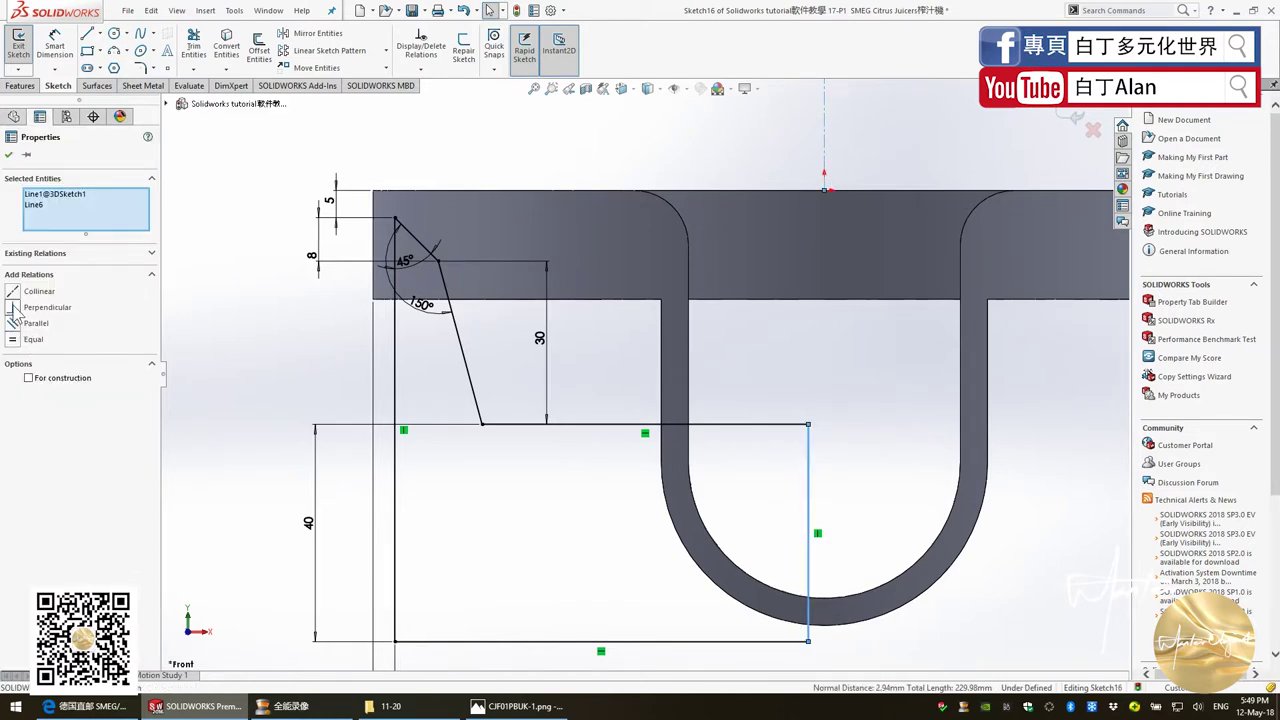
click(13, 295)
click(298, 365)
Revolve the notch sketch around the vertical line (Line6) as the axis
scroll(612, 497, up, 5)
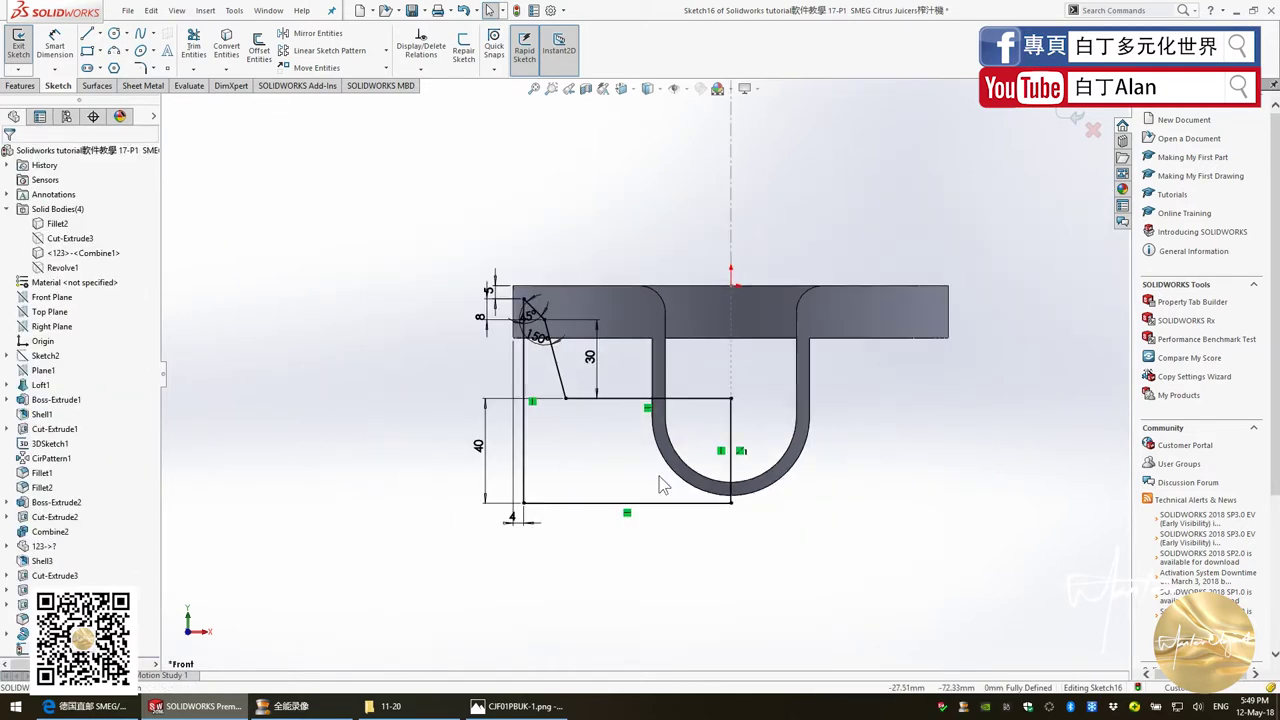
mouse_move(612, 497)
middle_down()
mouse_move(668, 510)
mouse_move(539, 440)
middle_up()
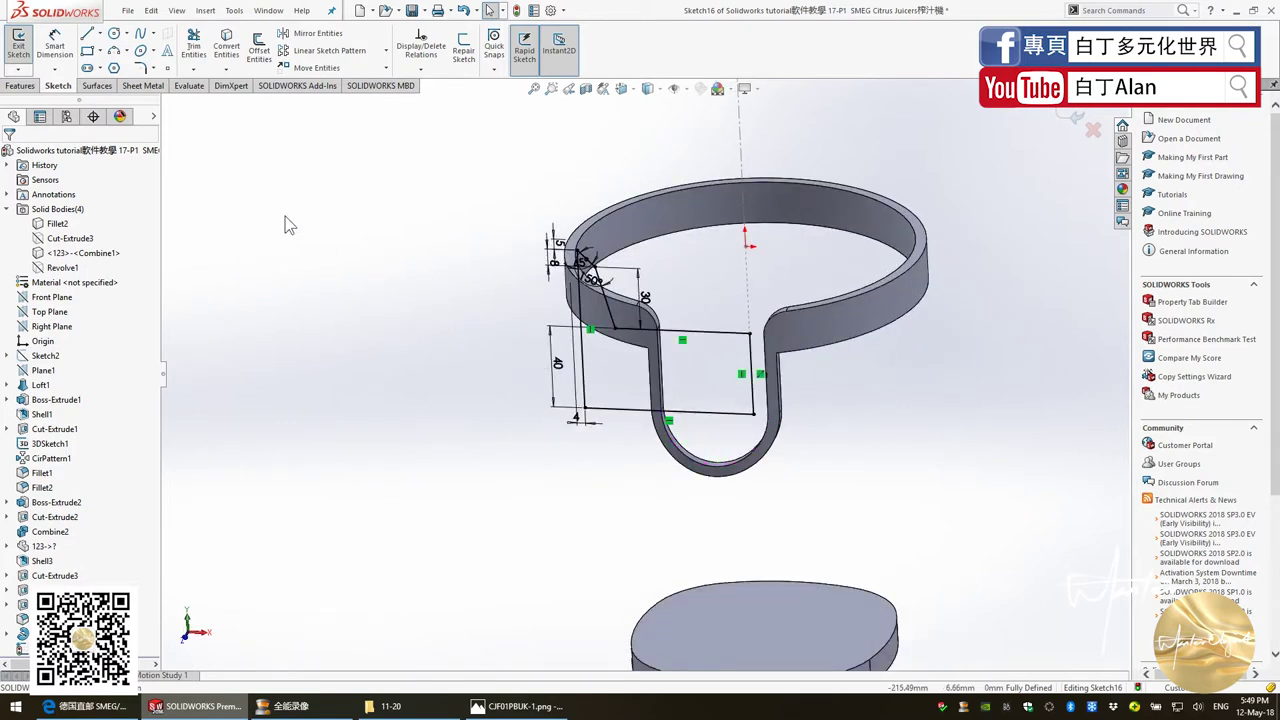
click(8, 87)
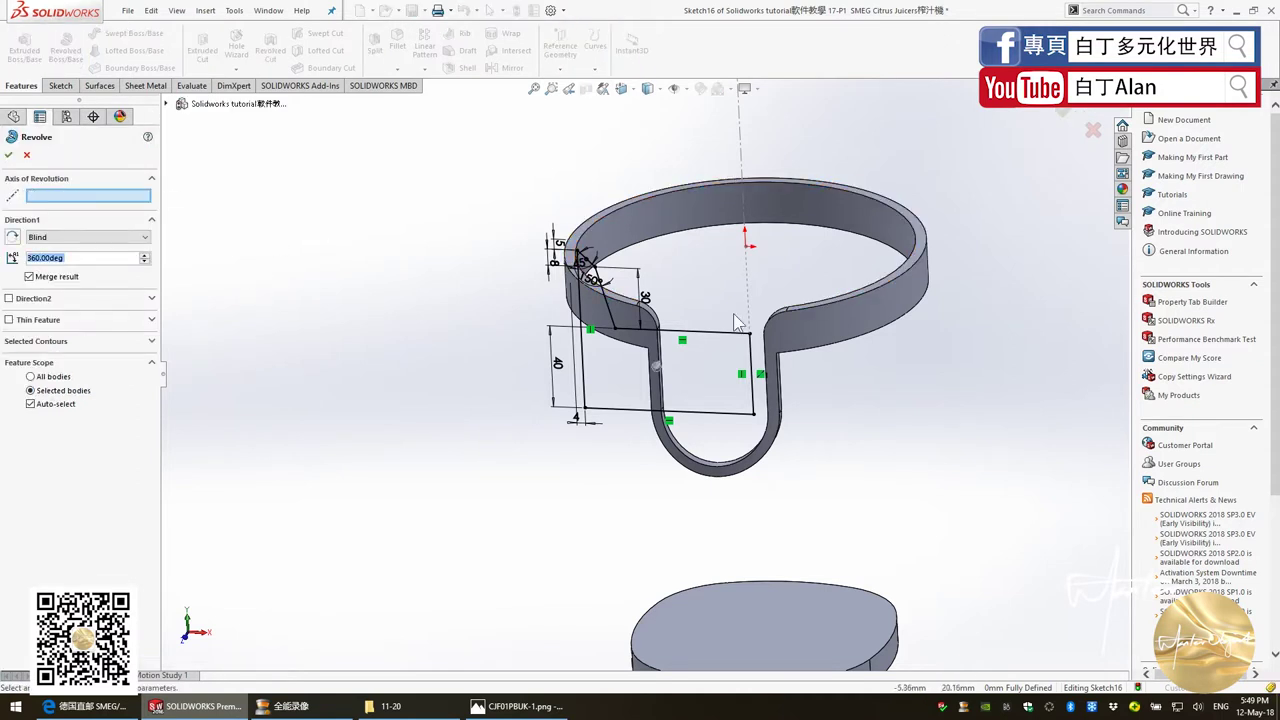
click(751, 350)
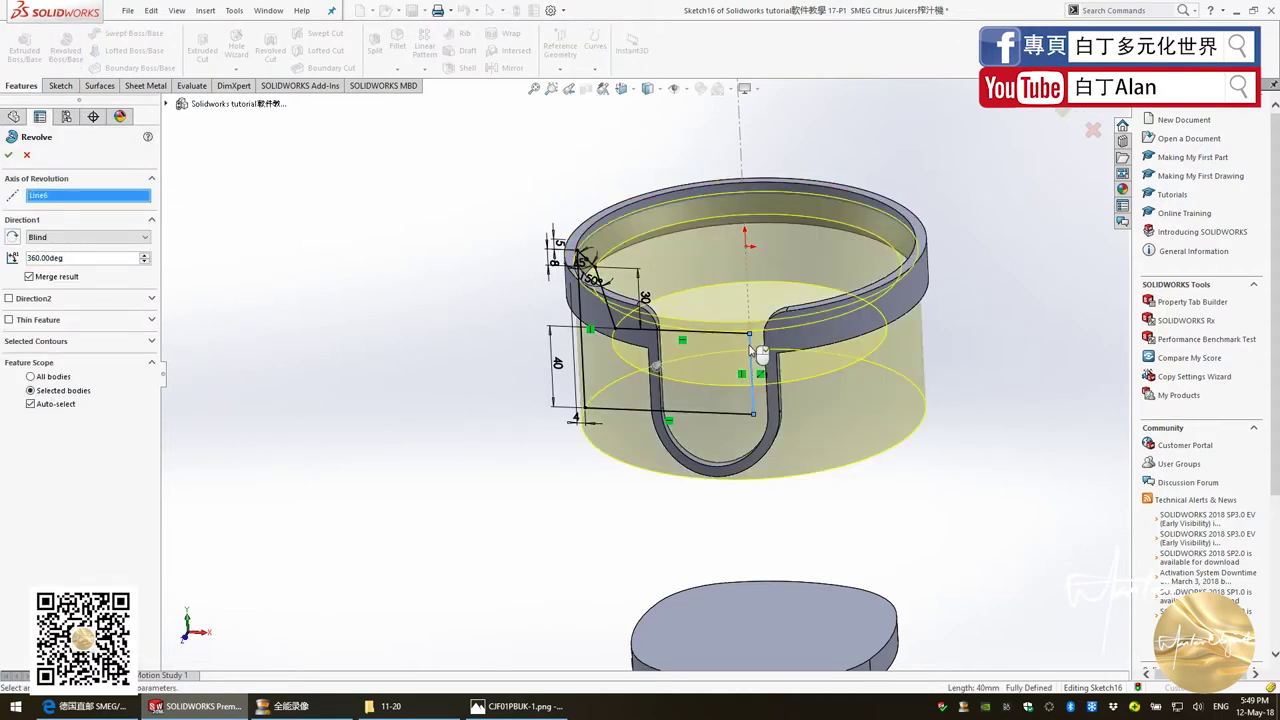
click(8, 156)
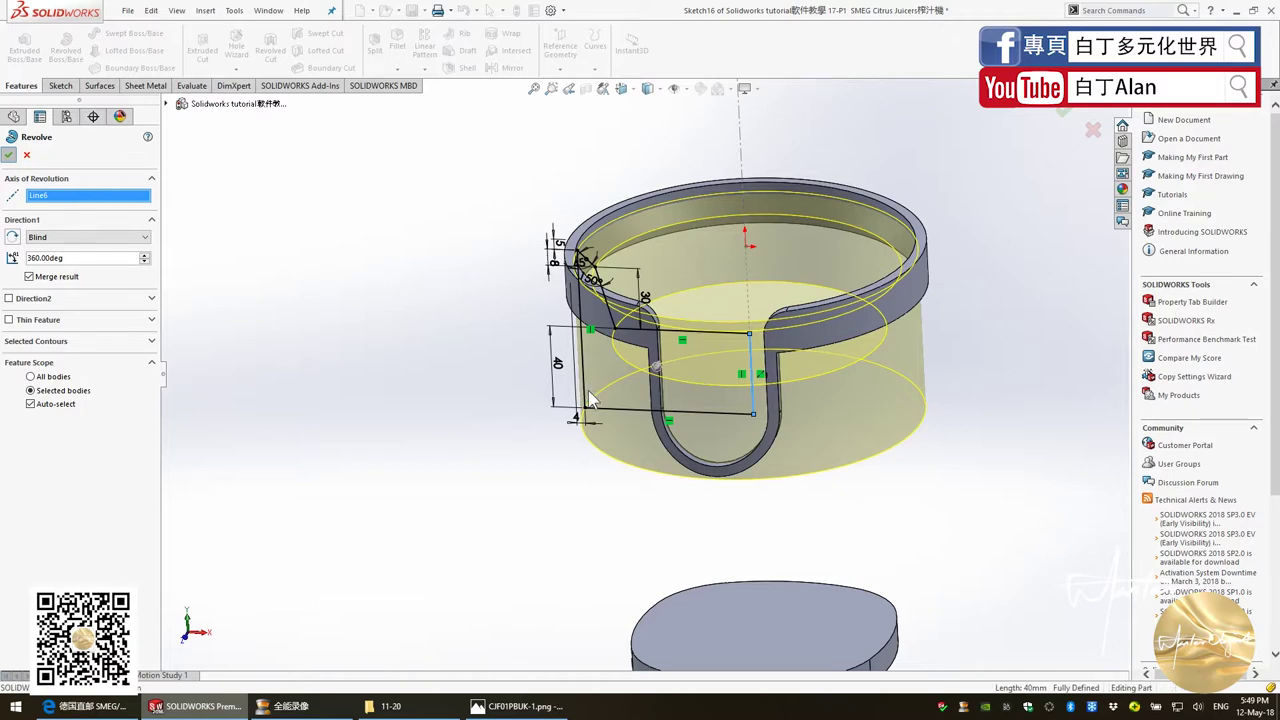
Orbit the juicer body to compare the spout notch with the reference photo
mouse_move(503, 438)
middle_down()
mouse_move(589, 395)
mouse_move(661, 418)
middle_up()
key(alt+Tab)
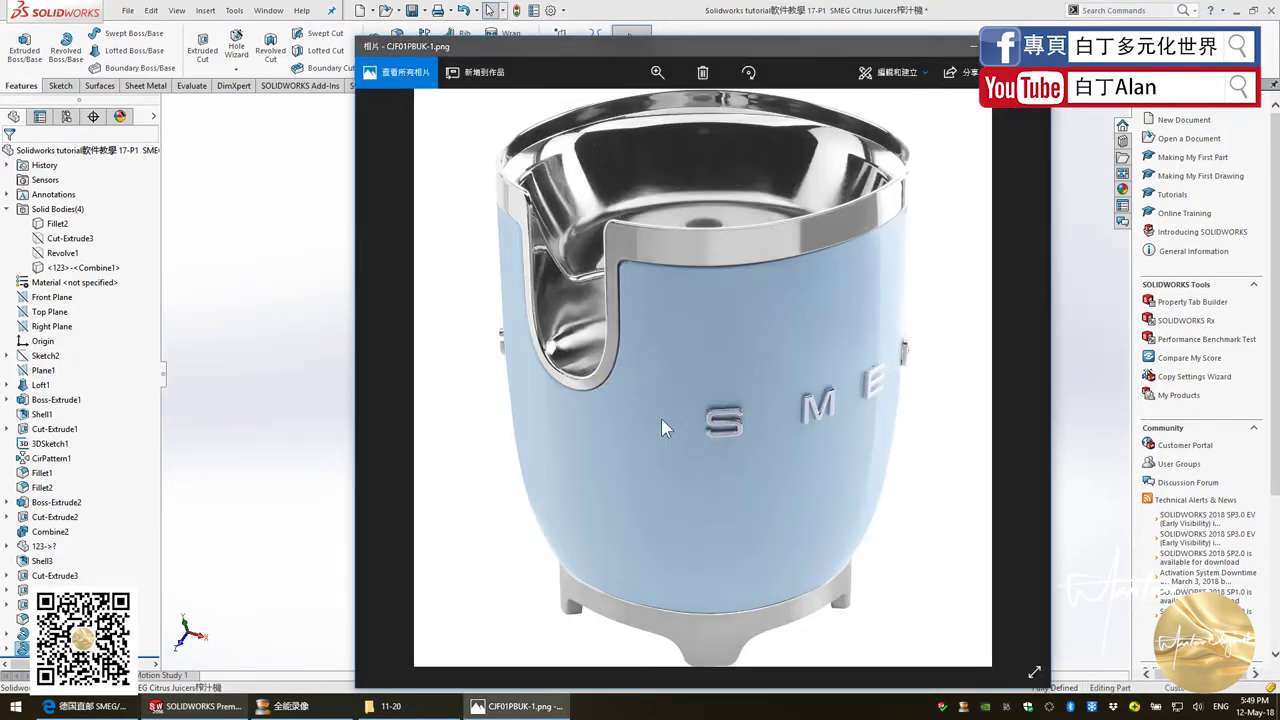
key(alt+Tab)
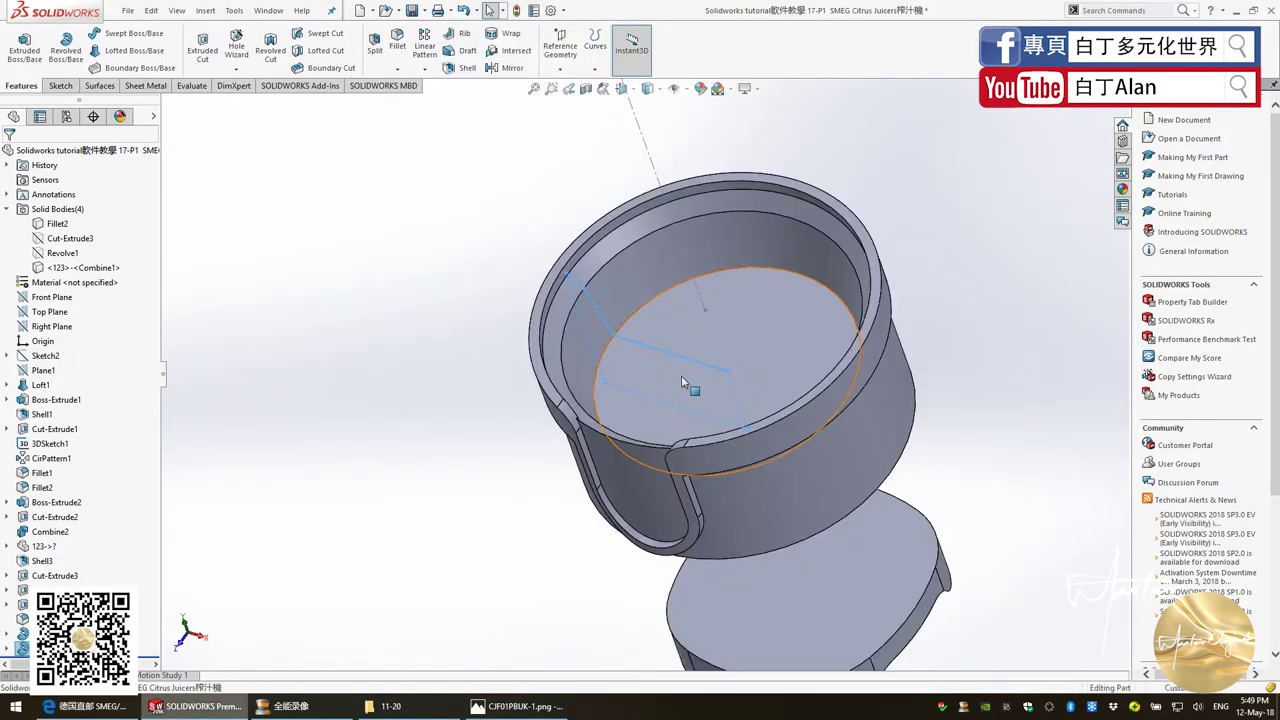
mouse_move(692, 324)
middle_down()
mouse_move(667, 347)
mouse_move(660, 410)
middle_up()
key(alt+Tab)
key(alt+Tab)
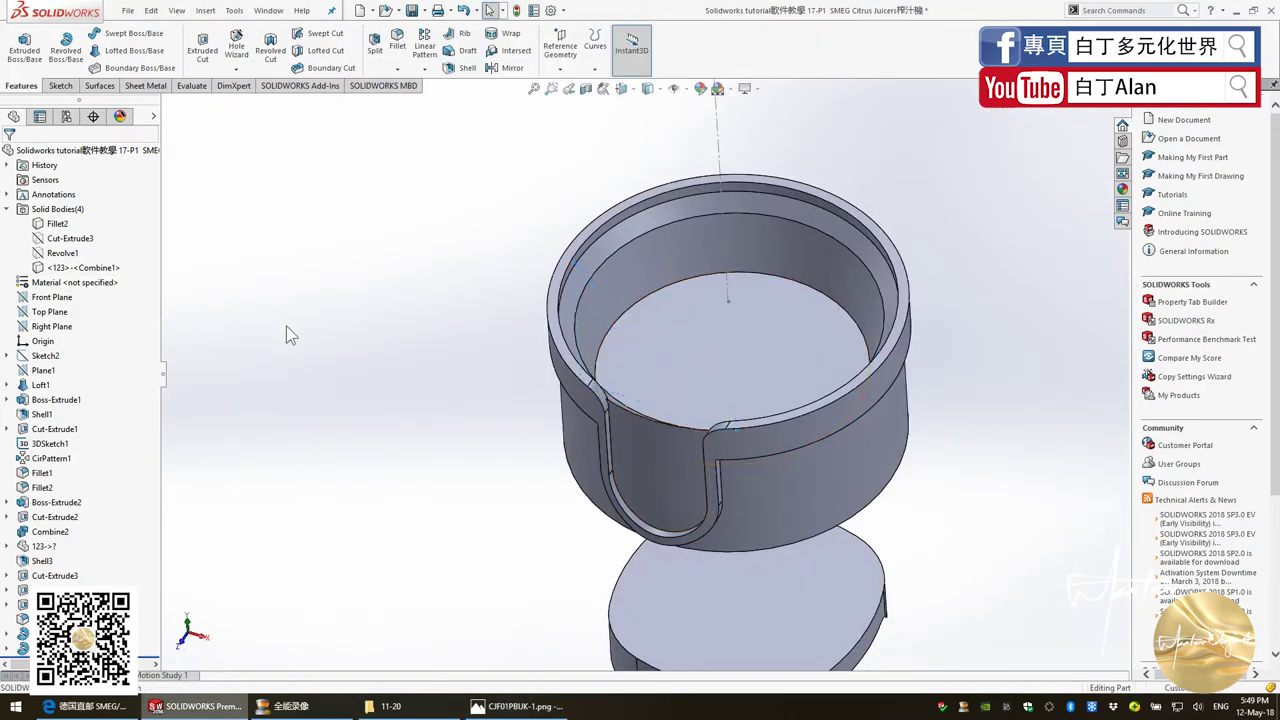
Start a new sketch on the Front Plane, viewed normal to it
click(46, 299)
key(ctrl+8)
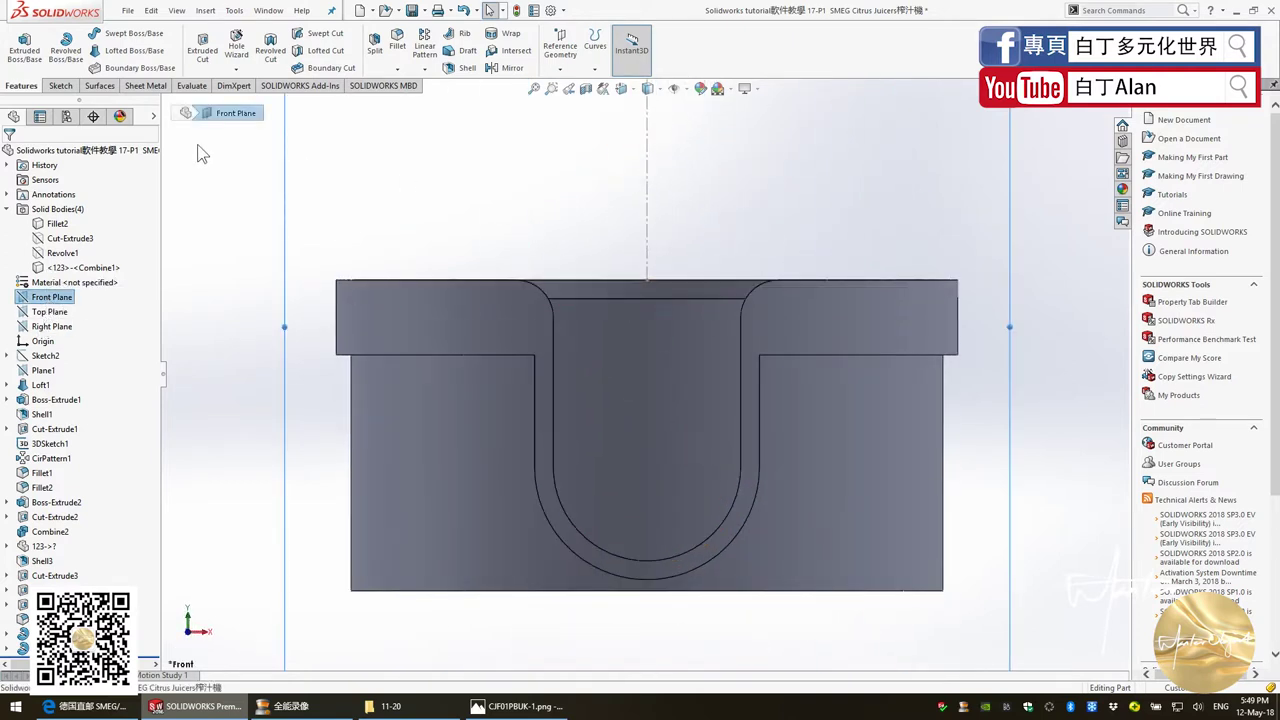
click(58, 85)
click(18, 45)
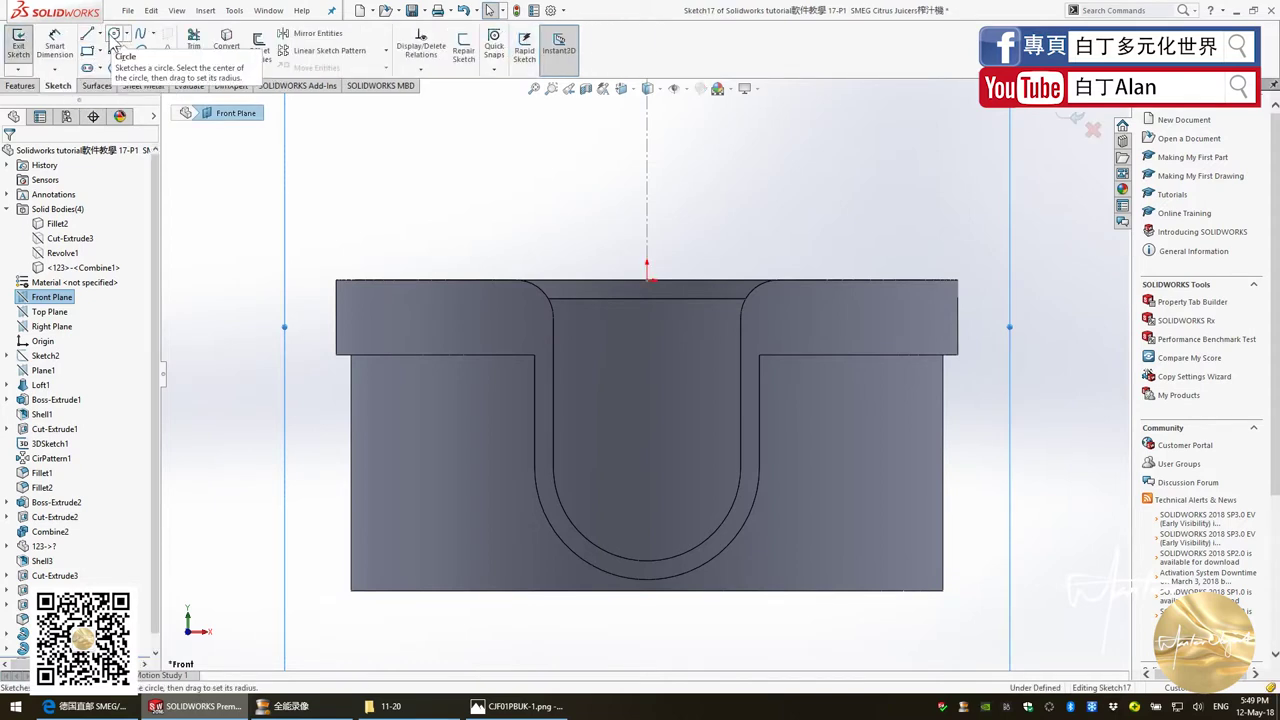
Offset the U's inner arc at 0 mm and draw a vertical line from its left end to the top edge
click(258, 52)
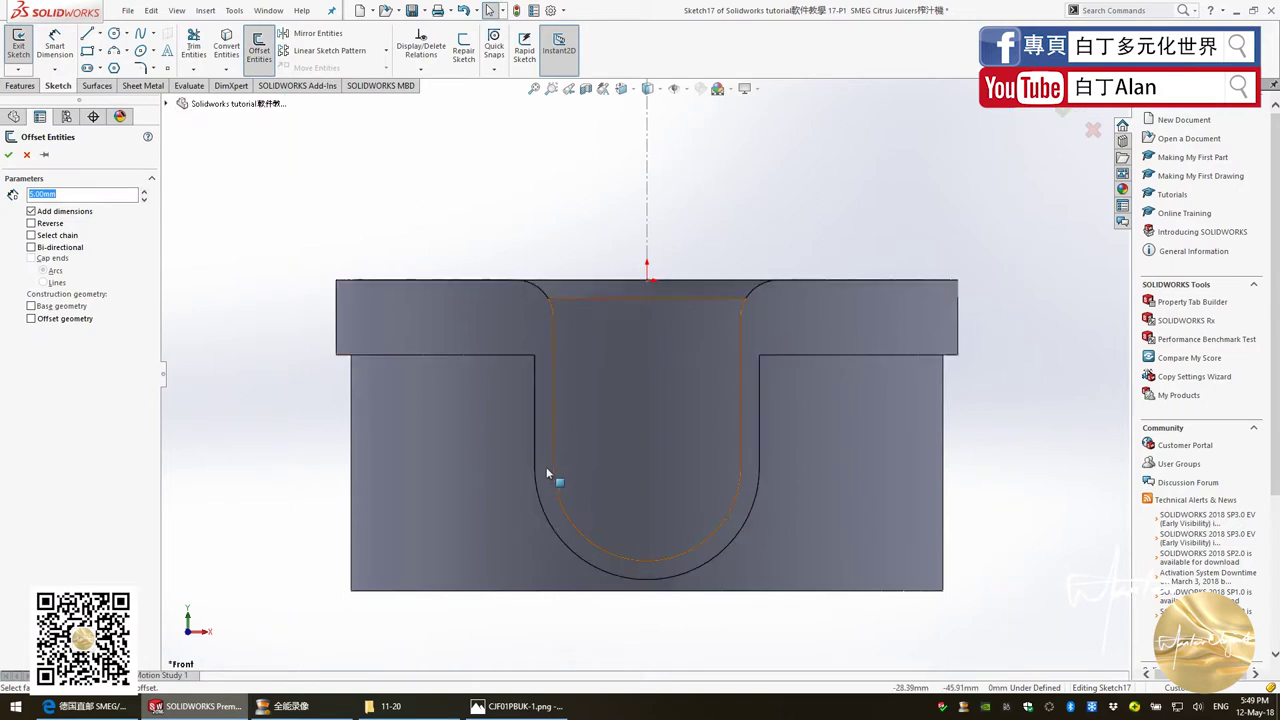
click(557, 495)
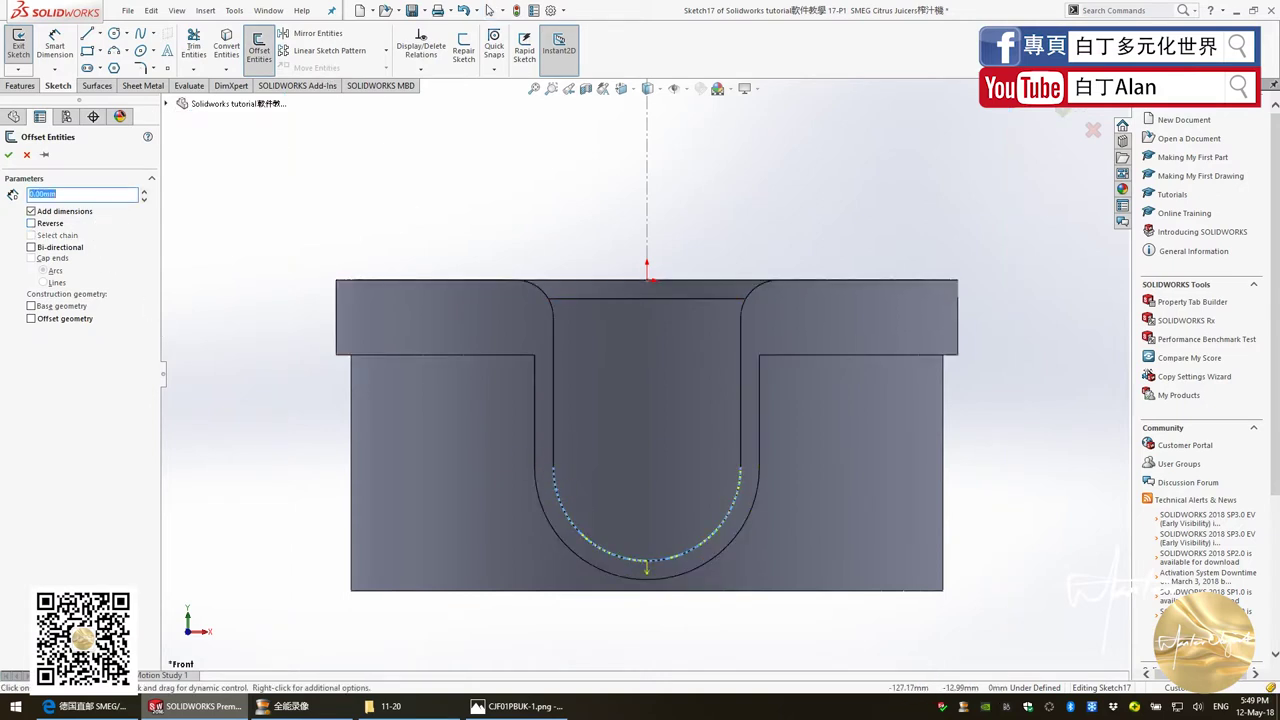
click(9, 154)
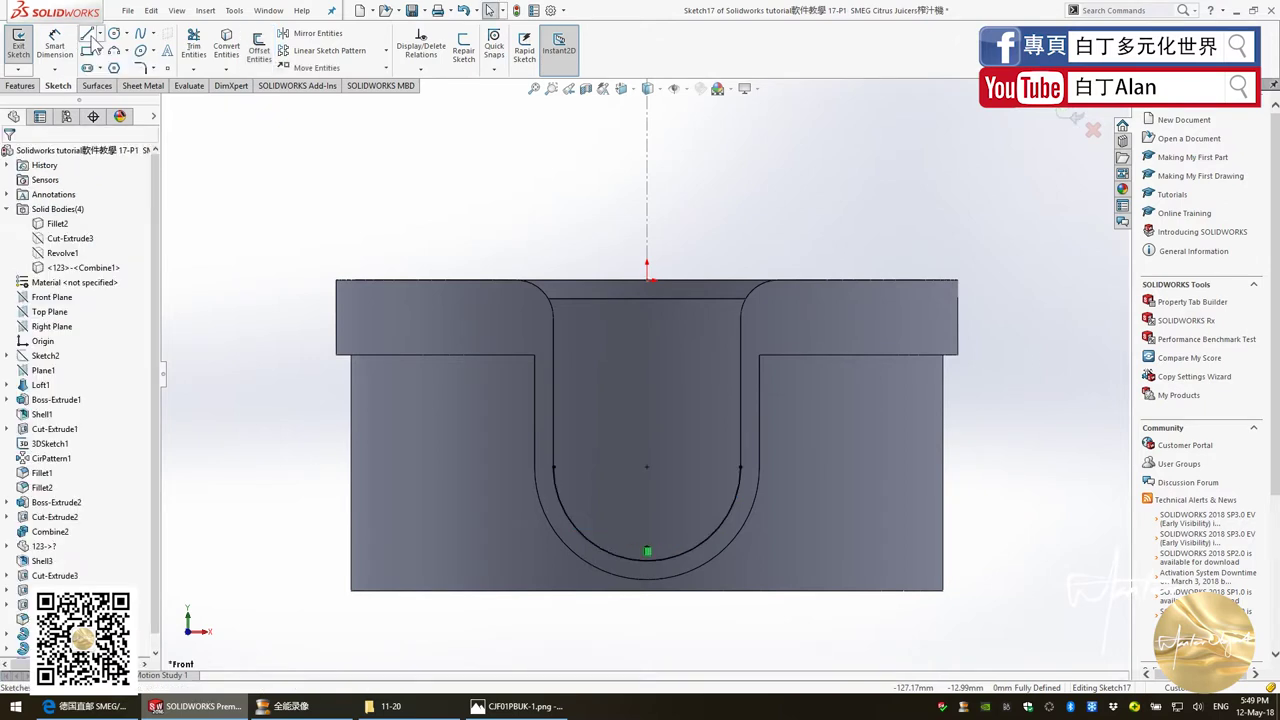
click(87, 33)
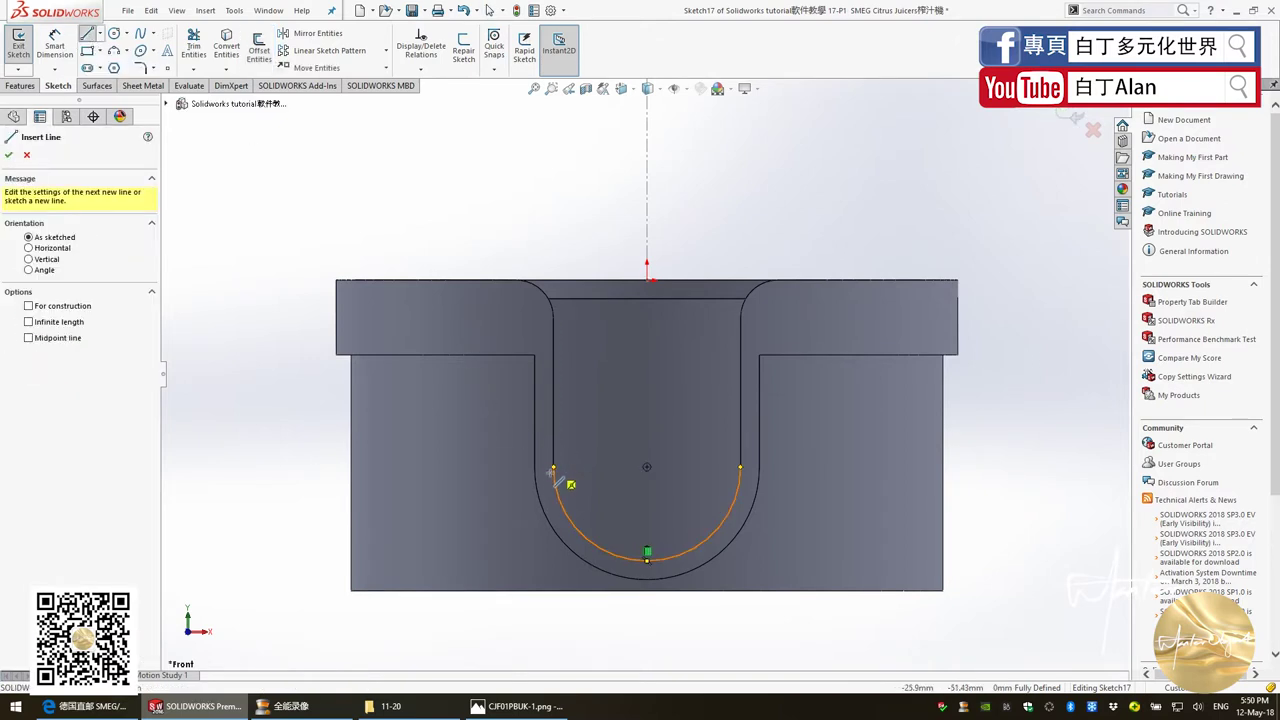
click(553, 467)
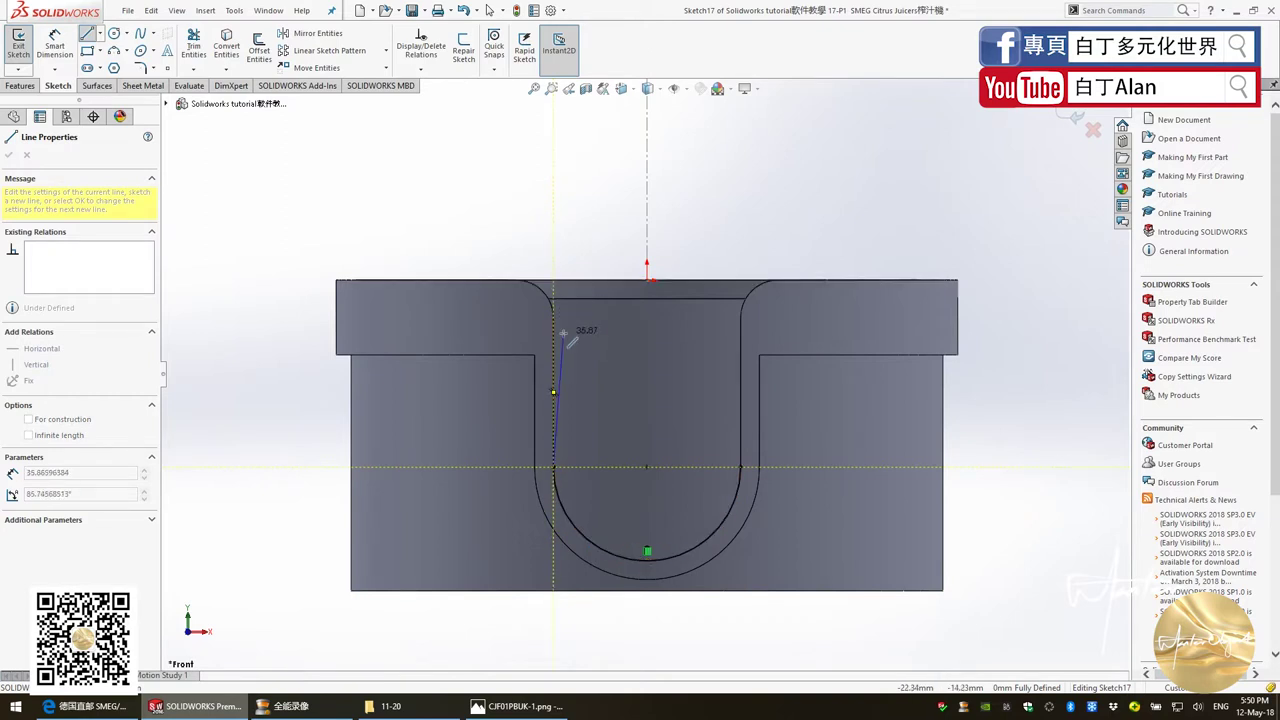
click(553, 298)
key(Escape)
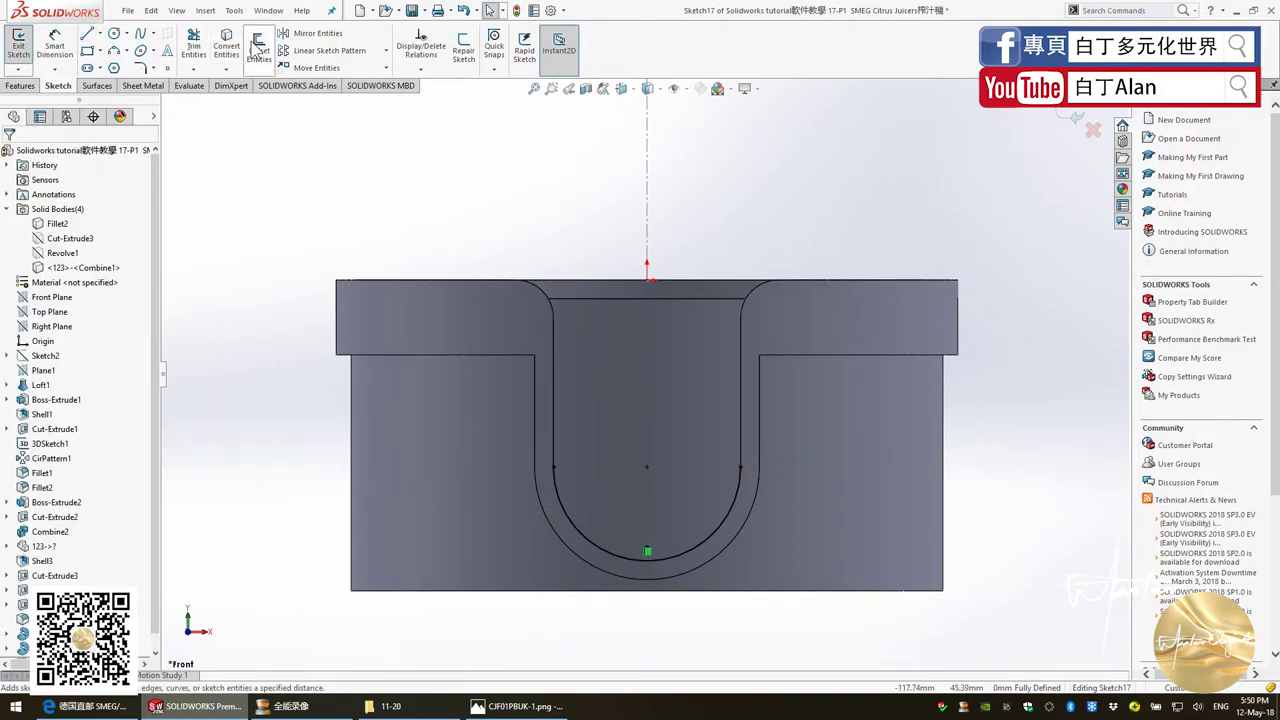
Try offsetting the top, rounded and right vertical edges, then cancel after the warning
click(258, 48)
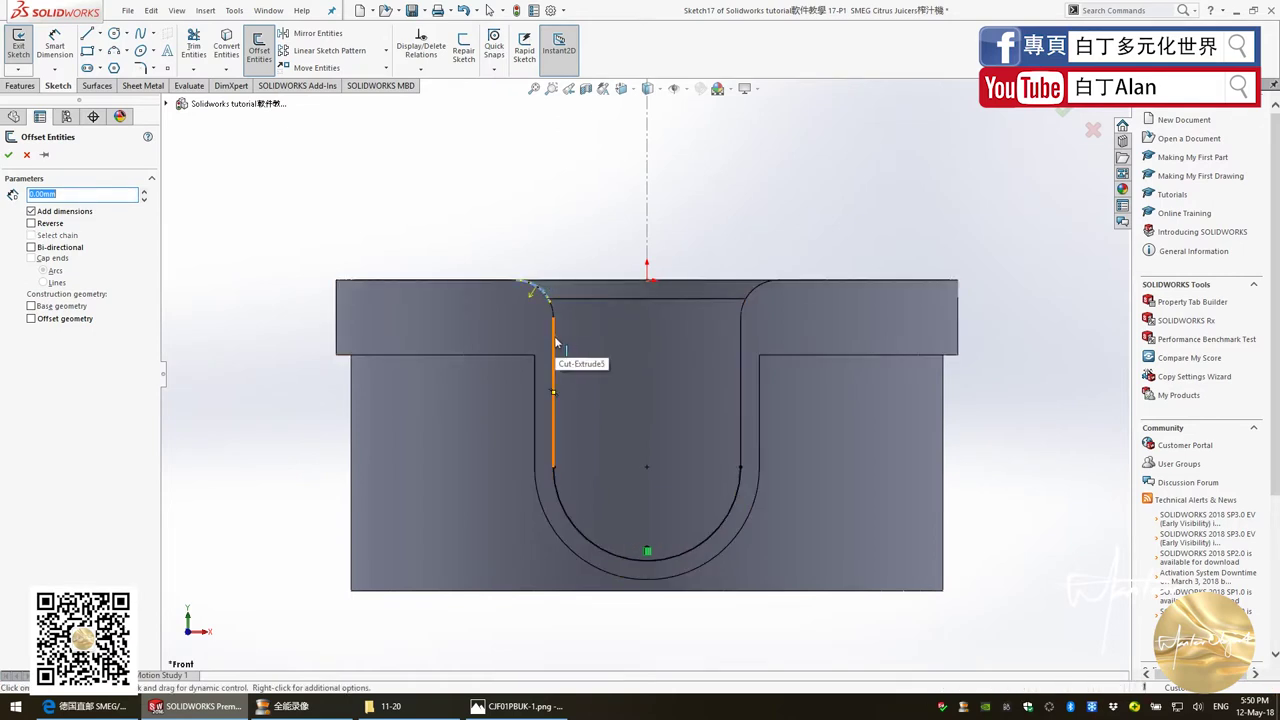
click(551, 312)
drag(551, 313, 745, 398)
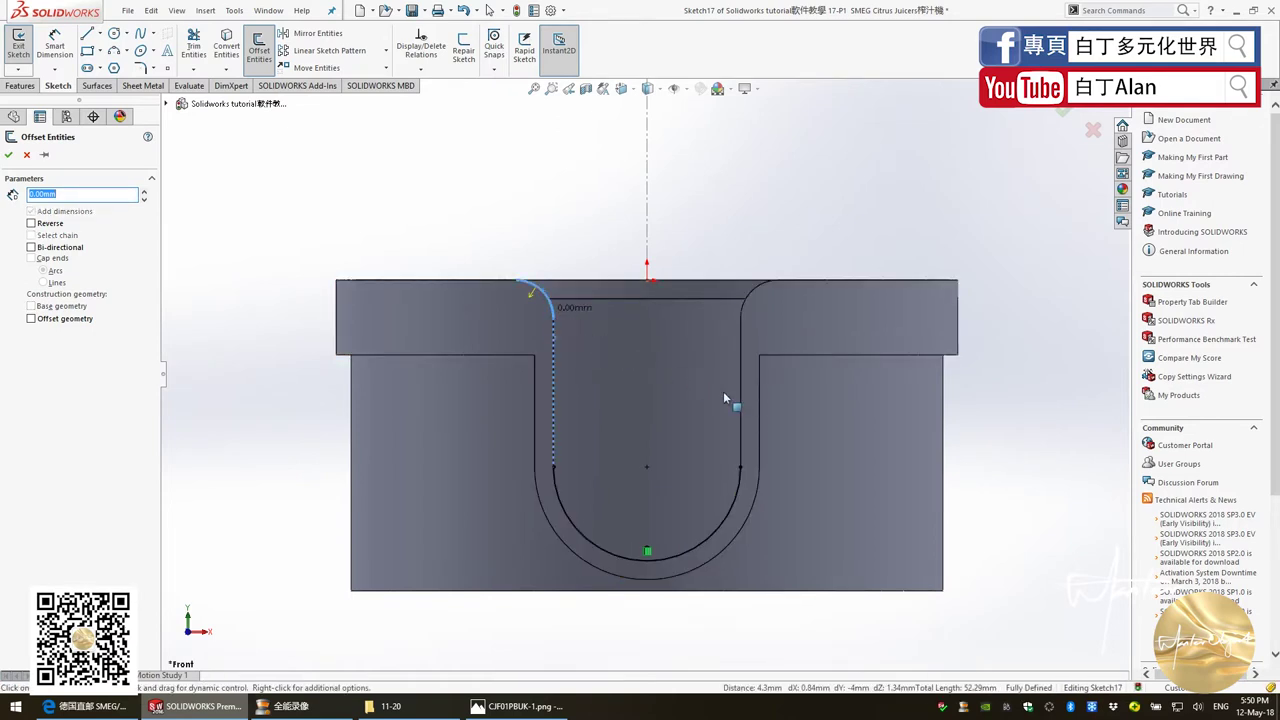
click(743, 320)
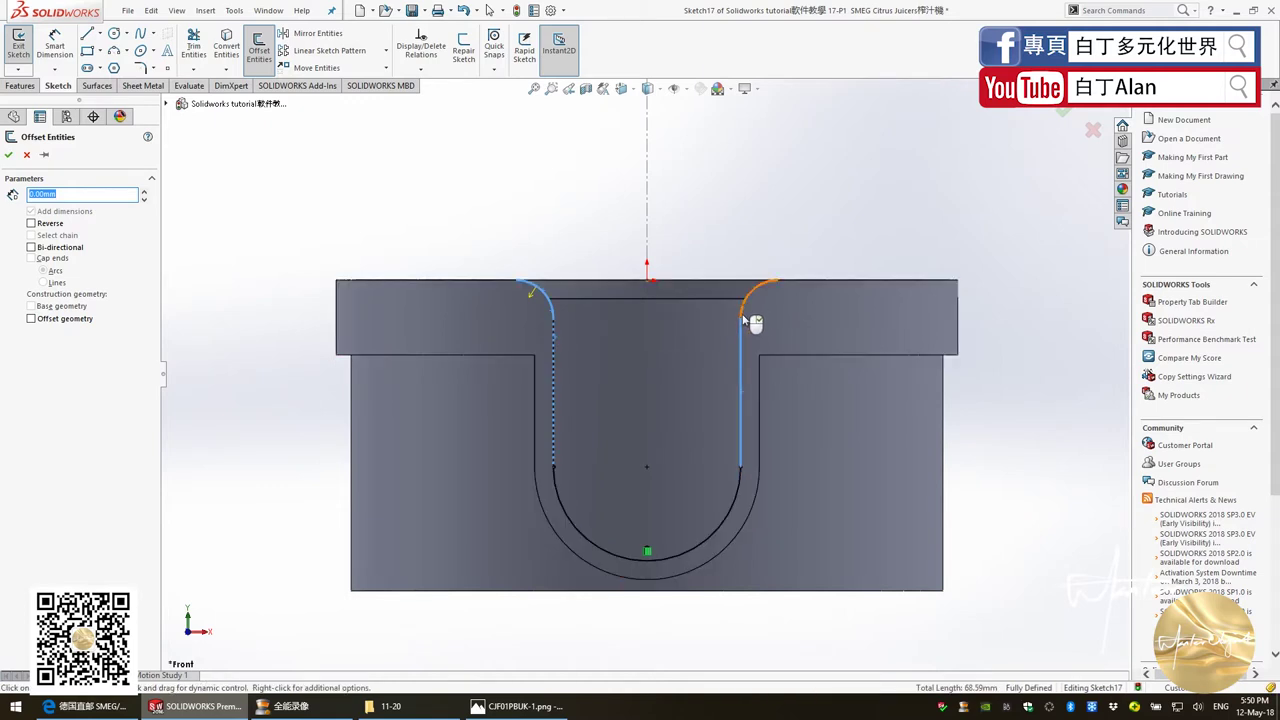
click(666, 298)
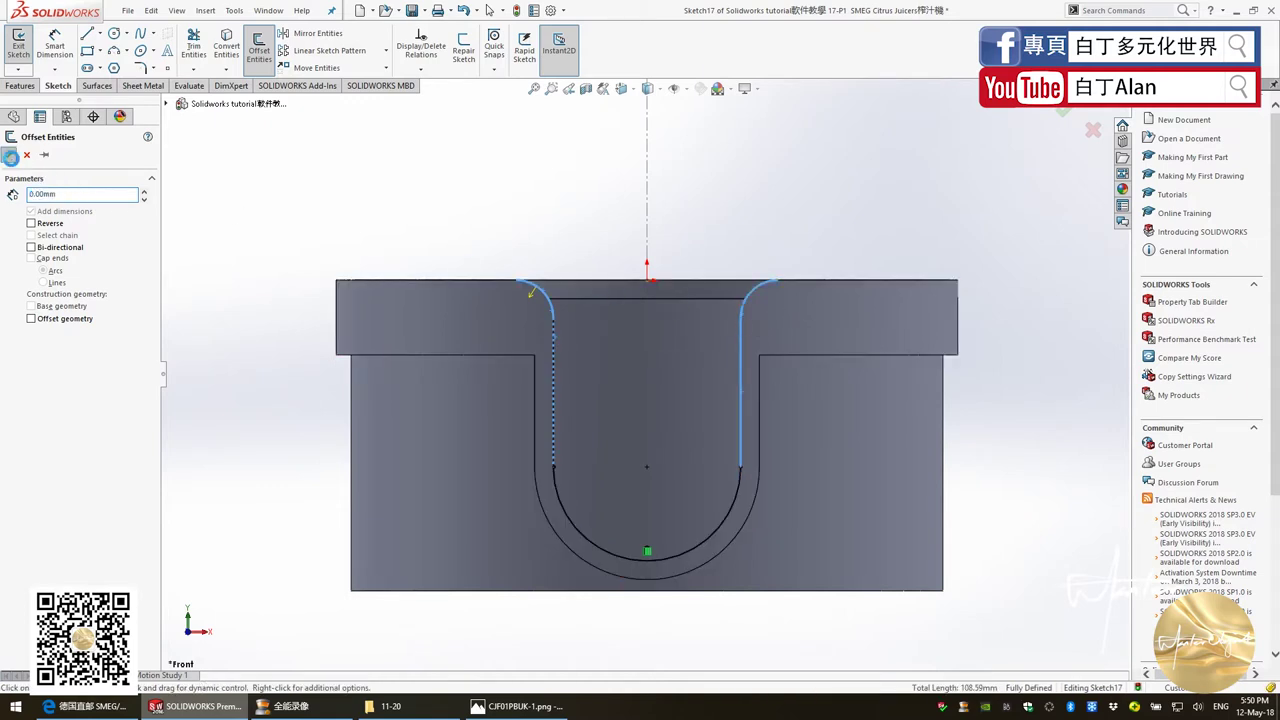
click(9, 155)
click(739, 399)
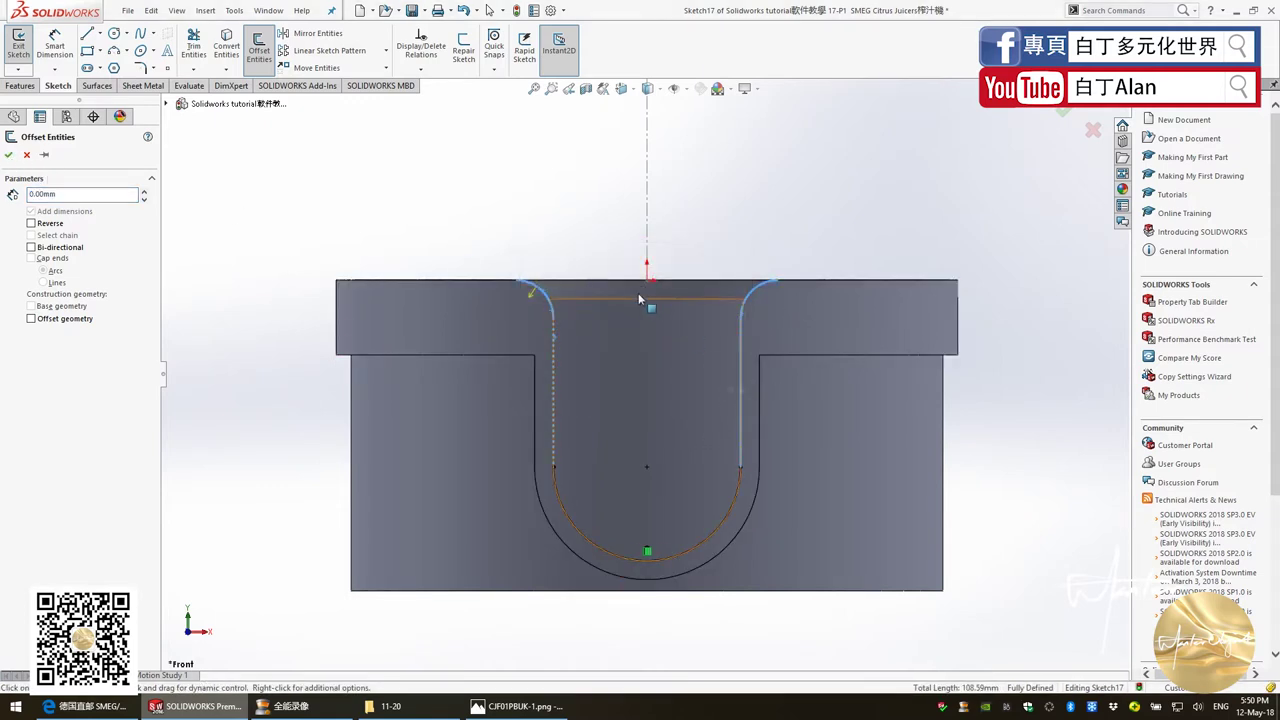
key(Escape)
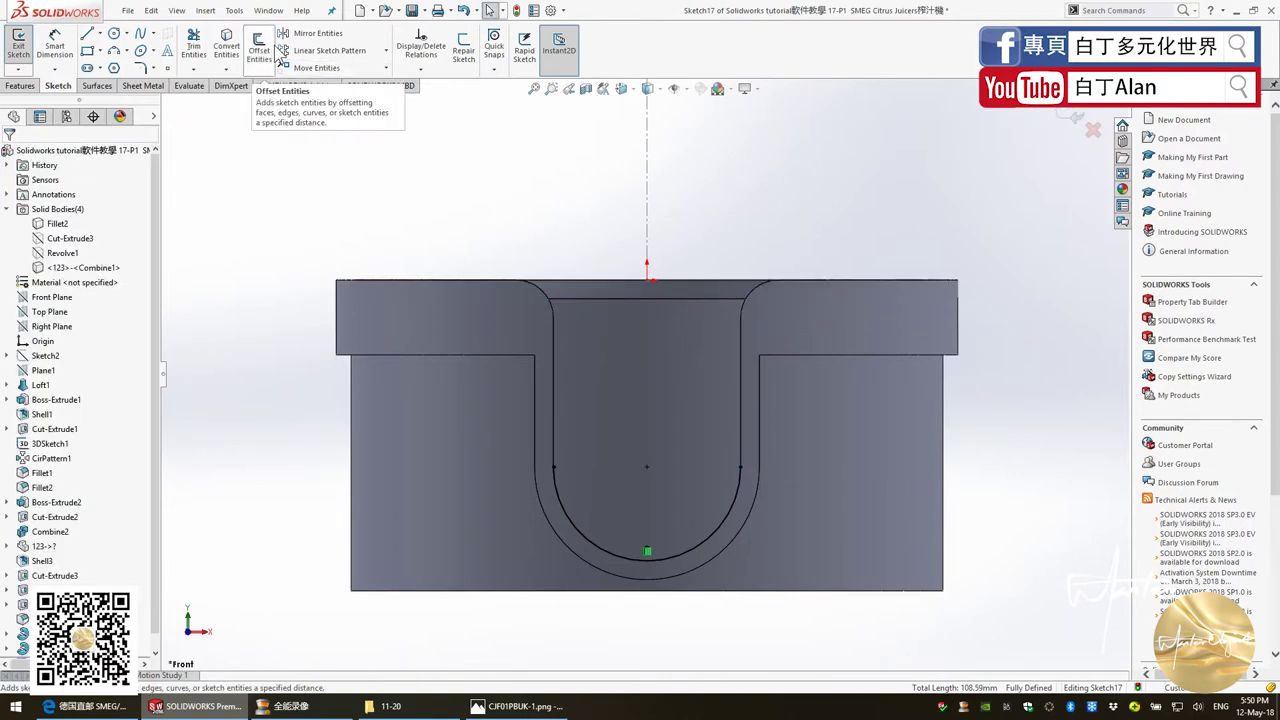
Offset both upper rounded edges and both vertical edges of the spout into the sketch at 0 mm
click(259, 50)
click(547, 302)
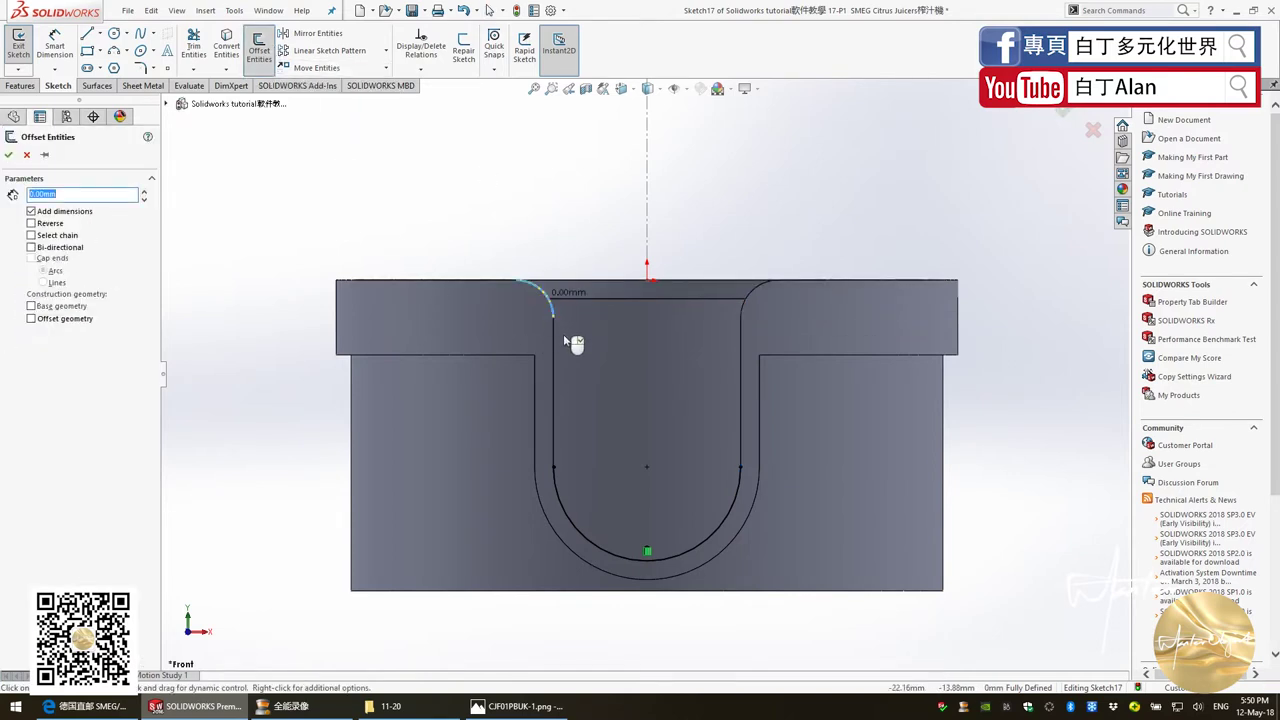
click(742, 343)
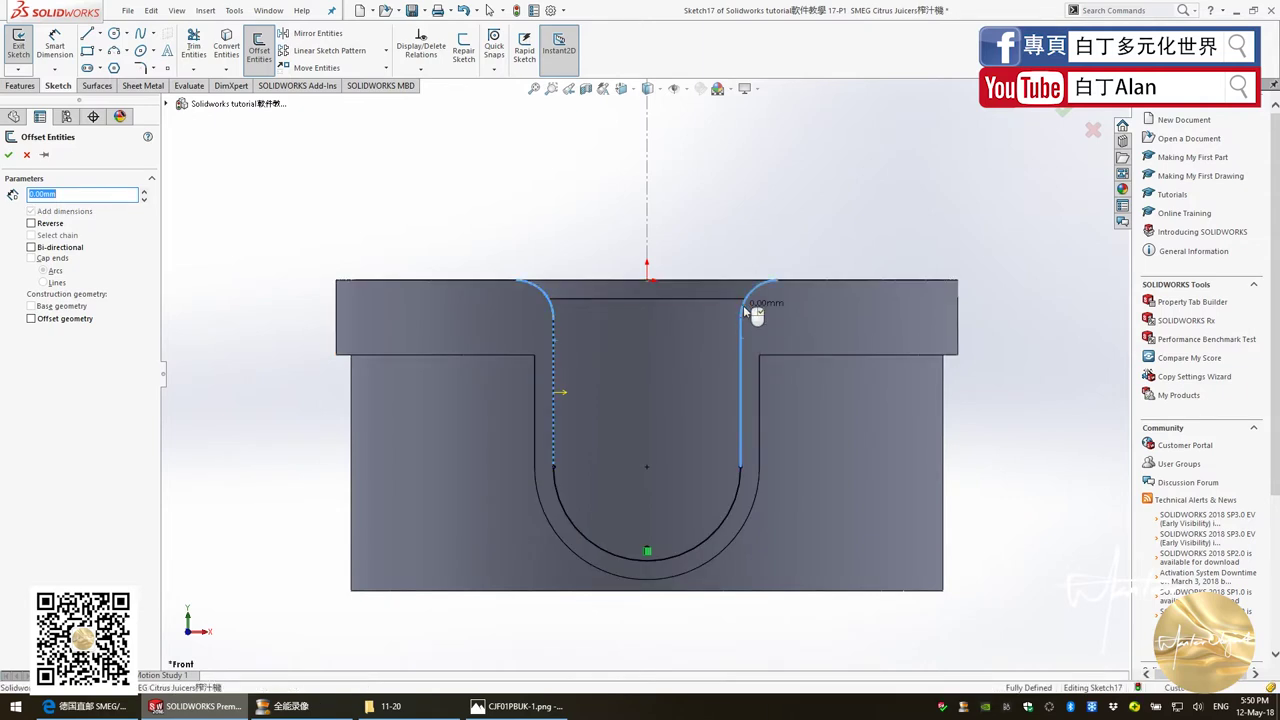
click(9, 154)
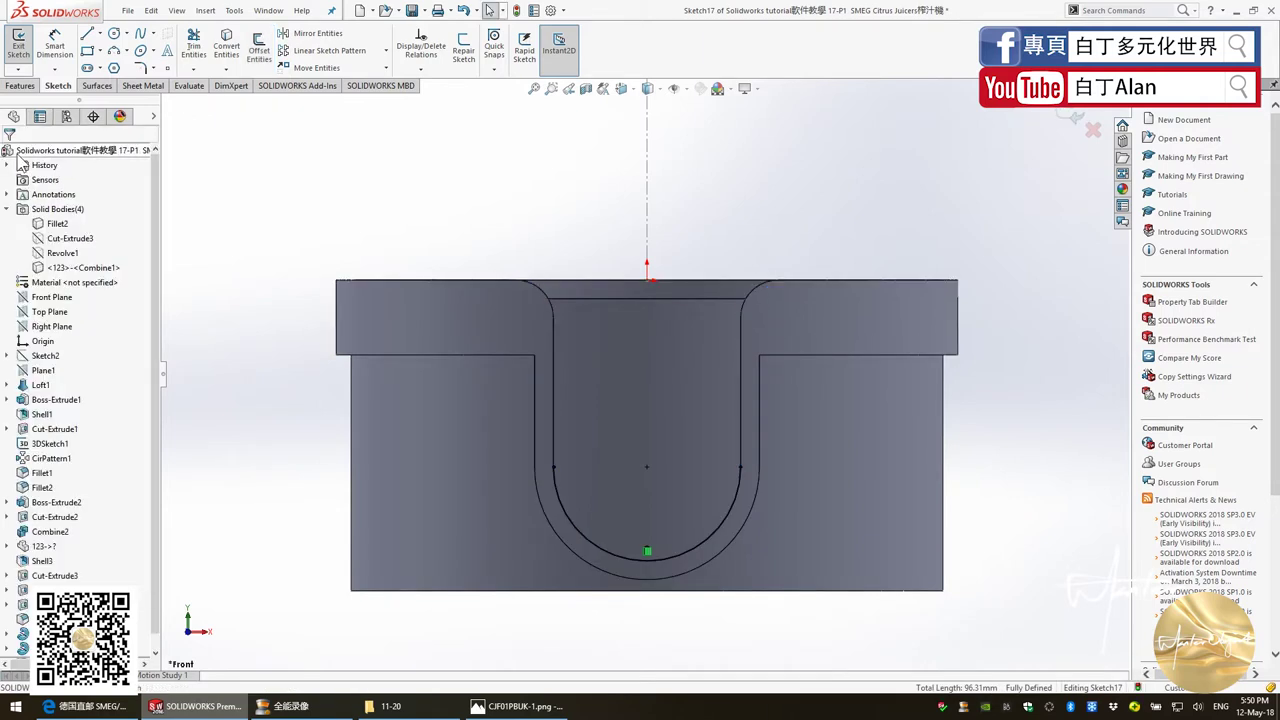
click(258, 50)
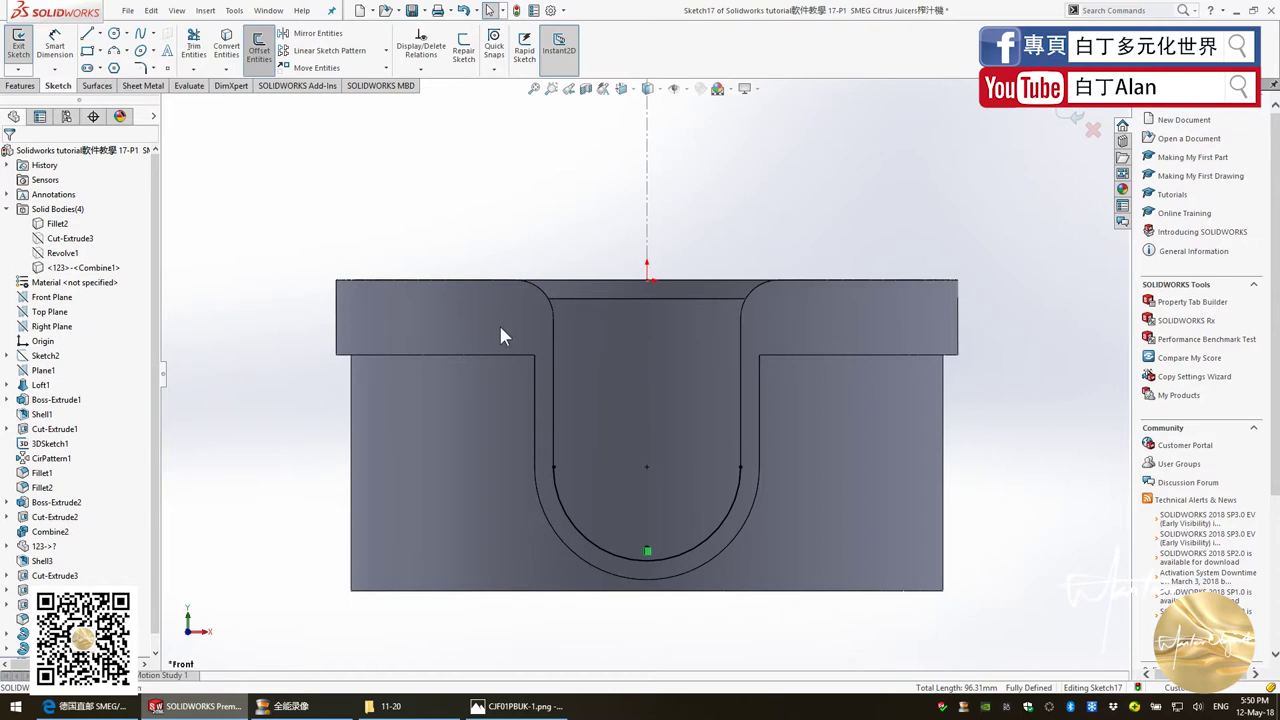
click(550, 306)
click(555, 337)
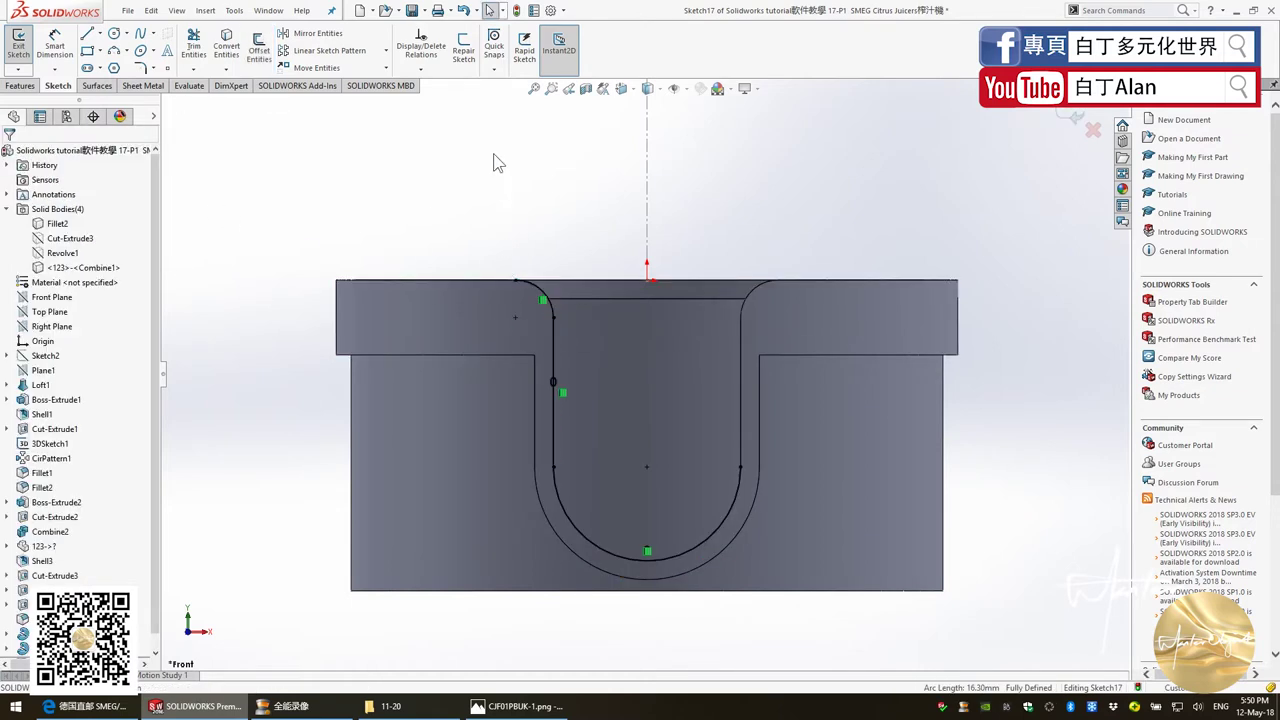
click(266, 47)
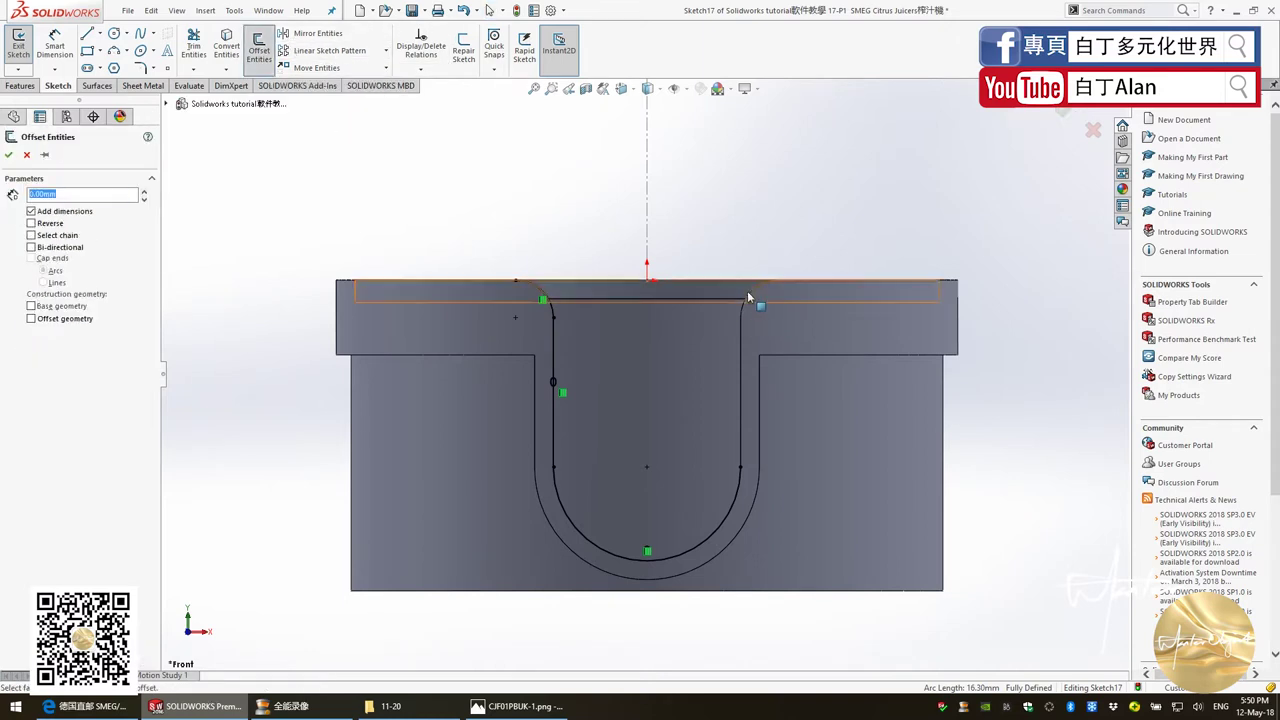
click(752, 294)
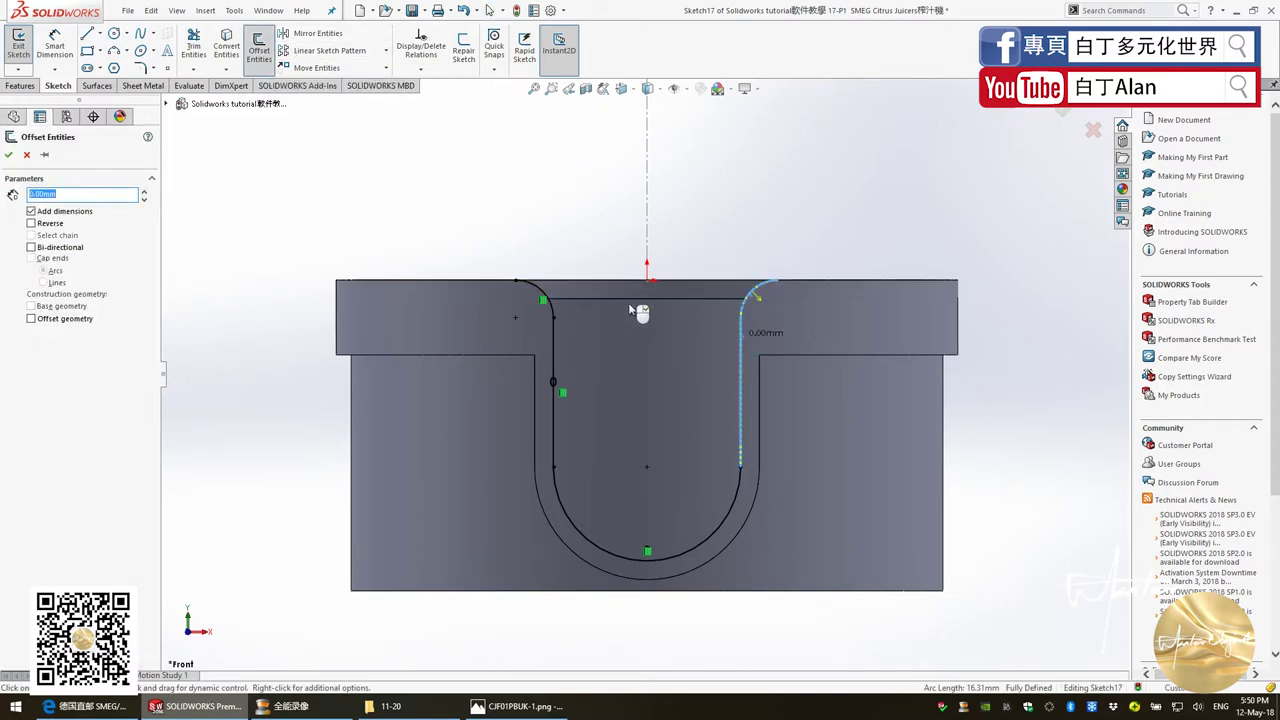
key(Return)
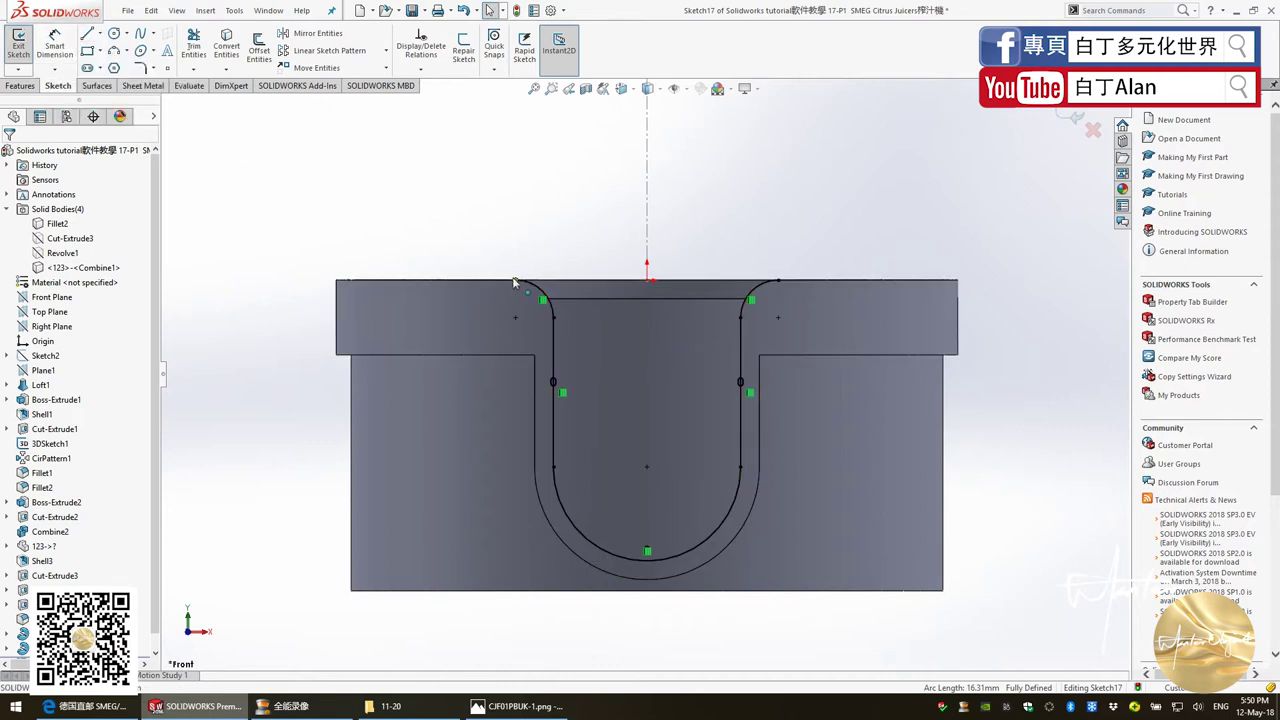
Draw a vertical, a horizontal and a vertical line above the rim joining the U outline's ends
key(l)
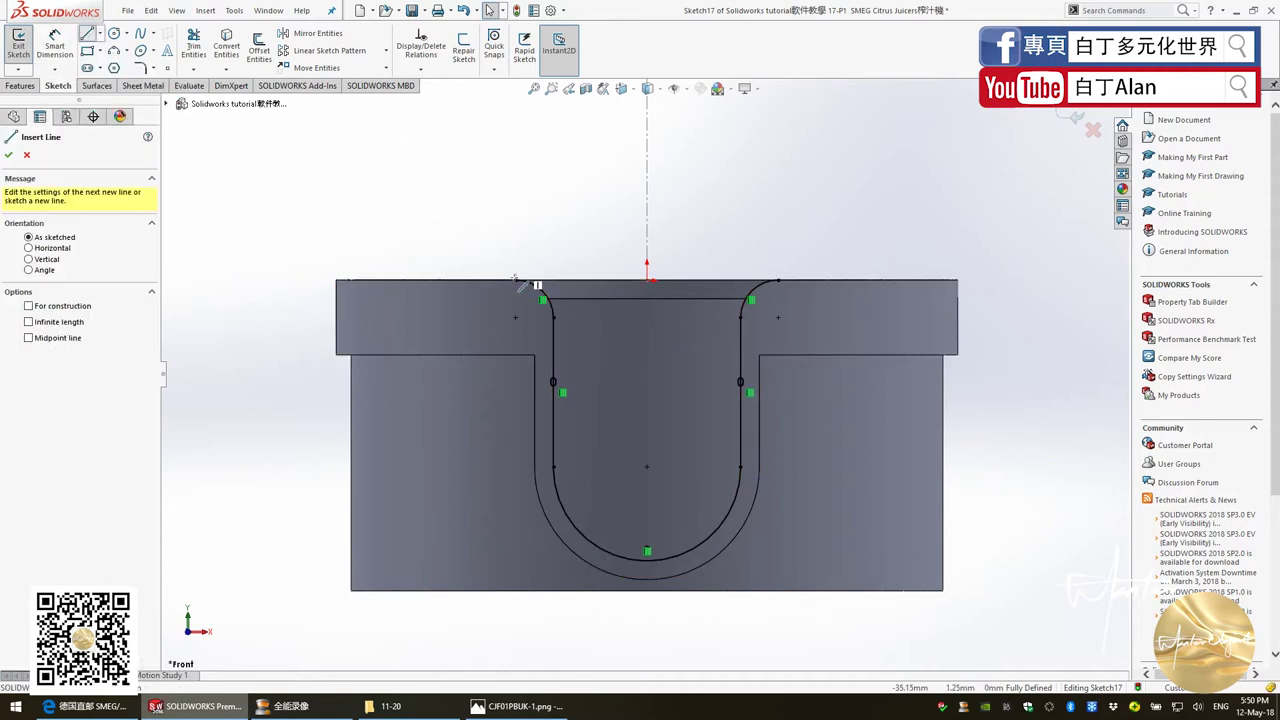
click(515, 281)
click(515, 257)
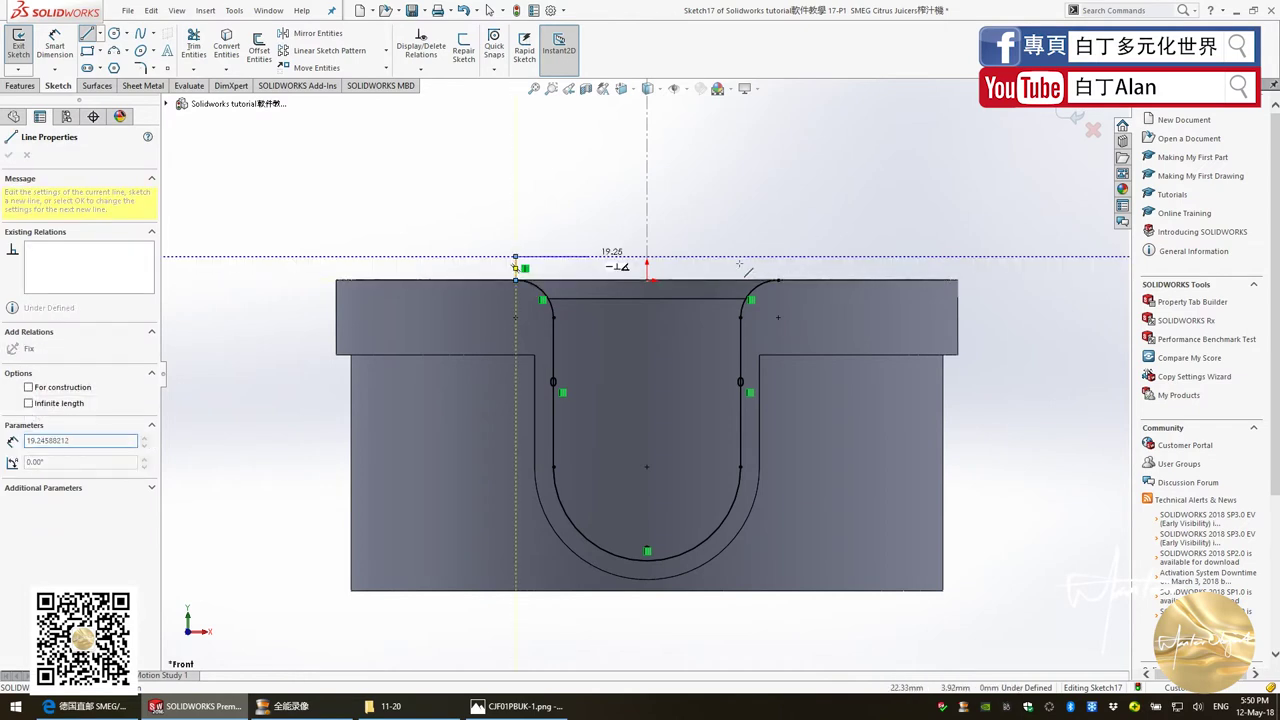
click(779, 257)
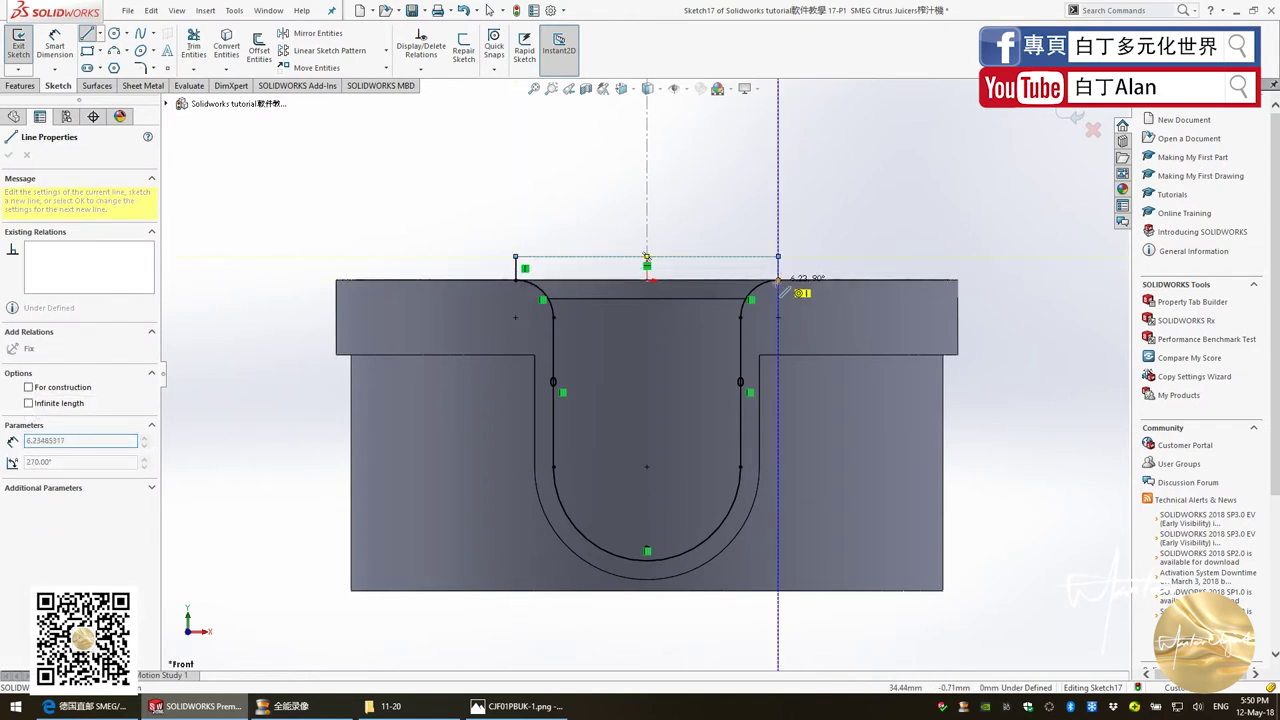
click(779, 281)
key(Escape)
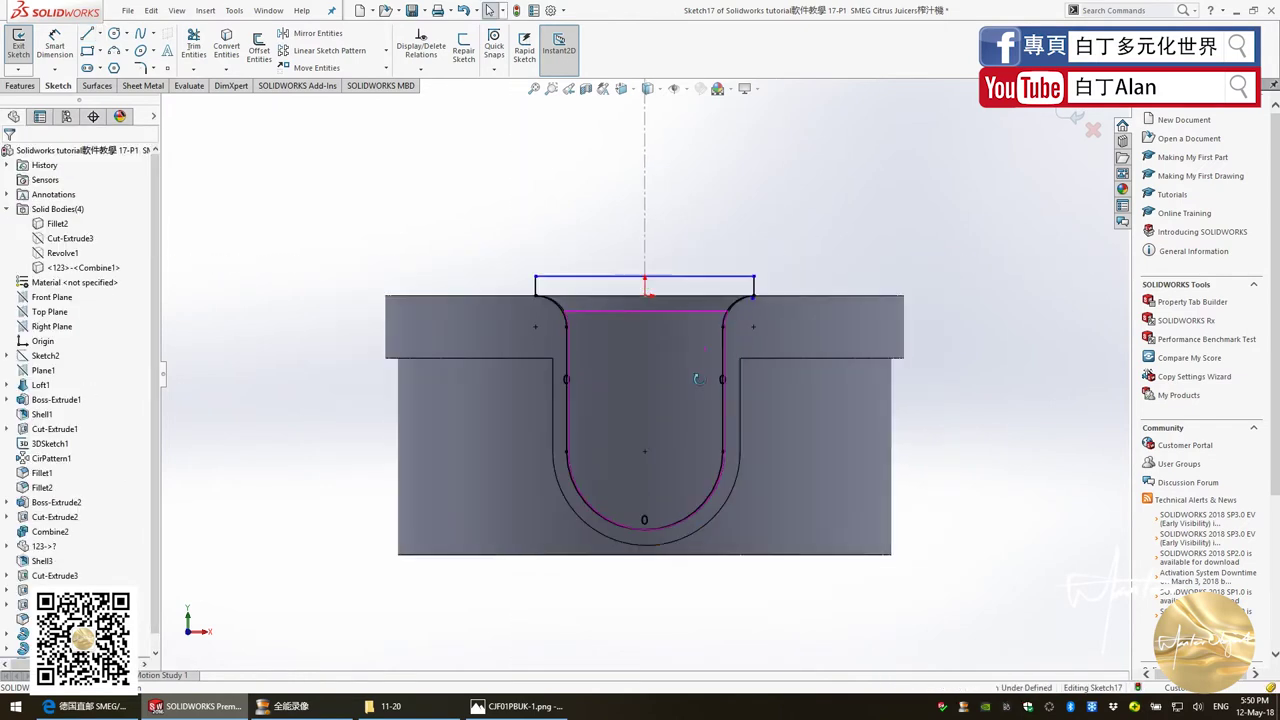
middle_drag(722, 328, 675, 418)
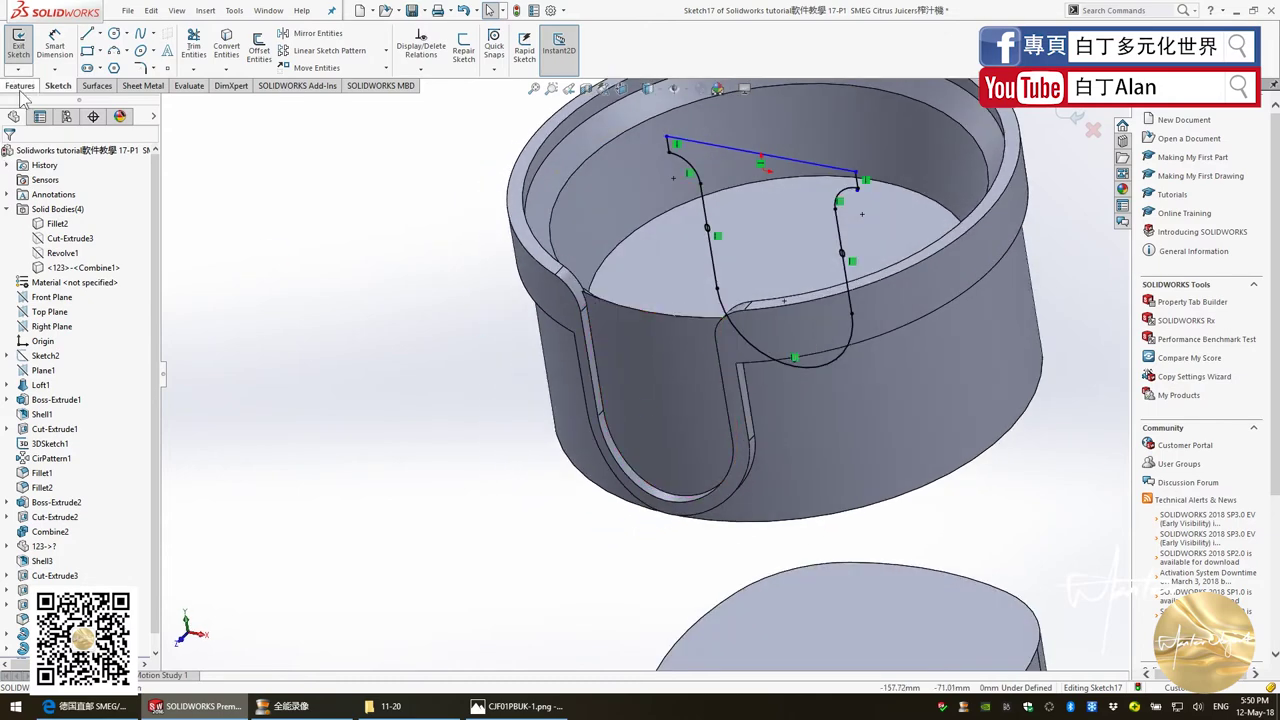
Extrude-cut the closed U profile 169 mm toward the front to open the spout
click(20, 86)
click(202, 48)
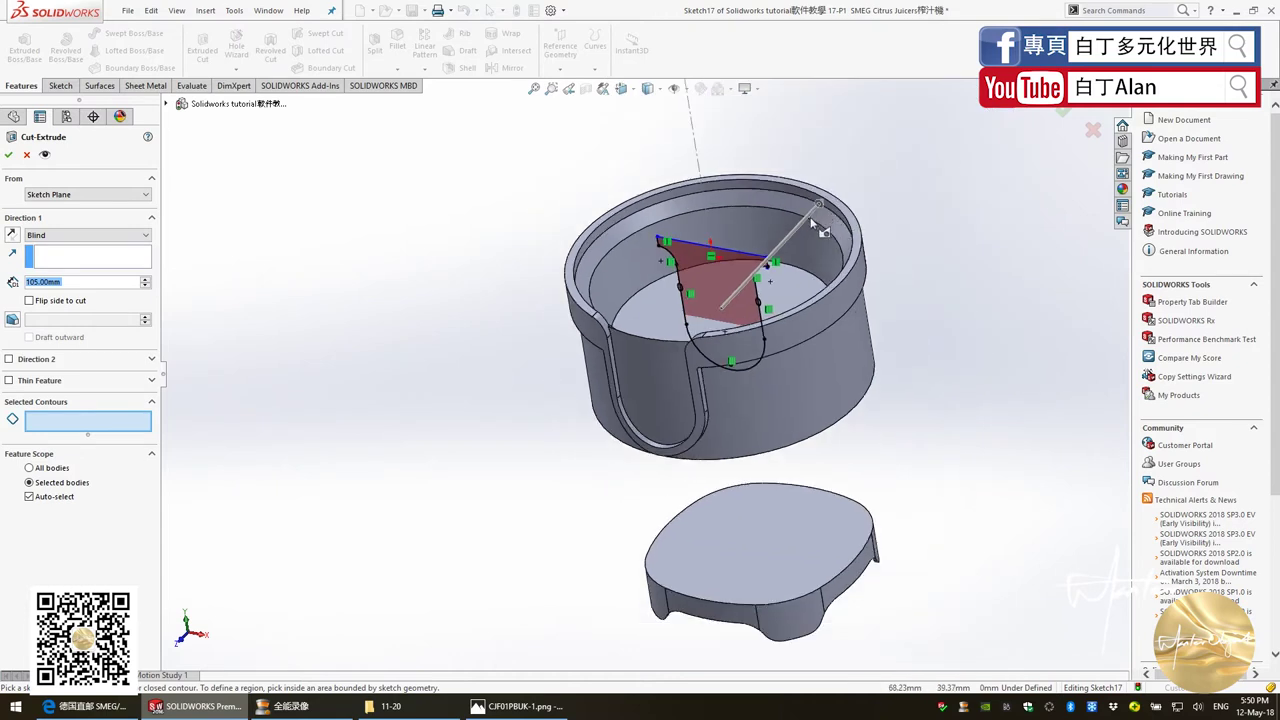
drag(820, 206, 564, 464)
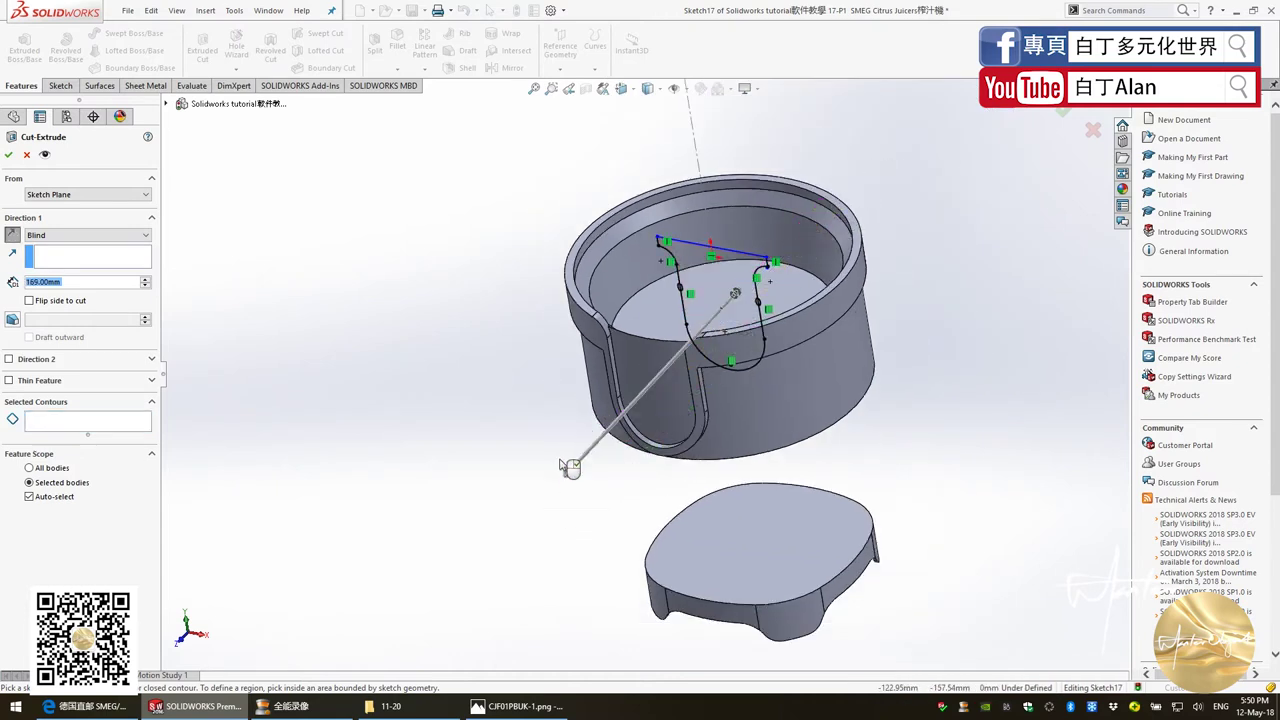
scroll(716, 298, down, 3)
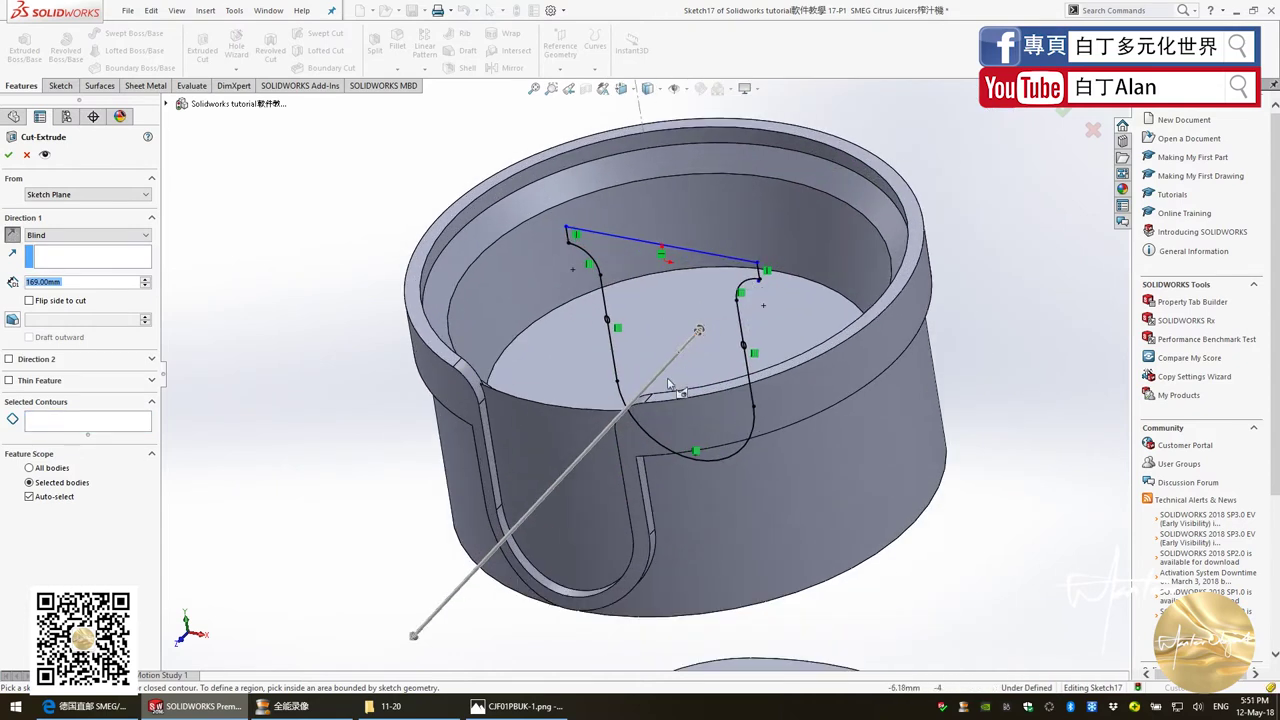
click(682, 456)
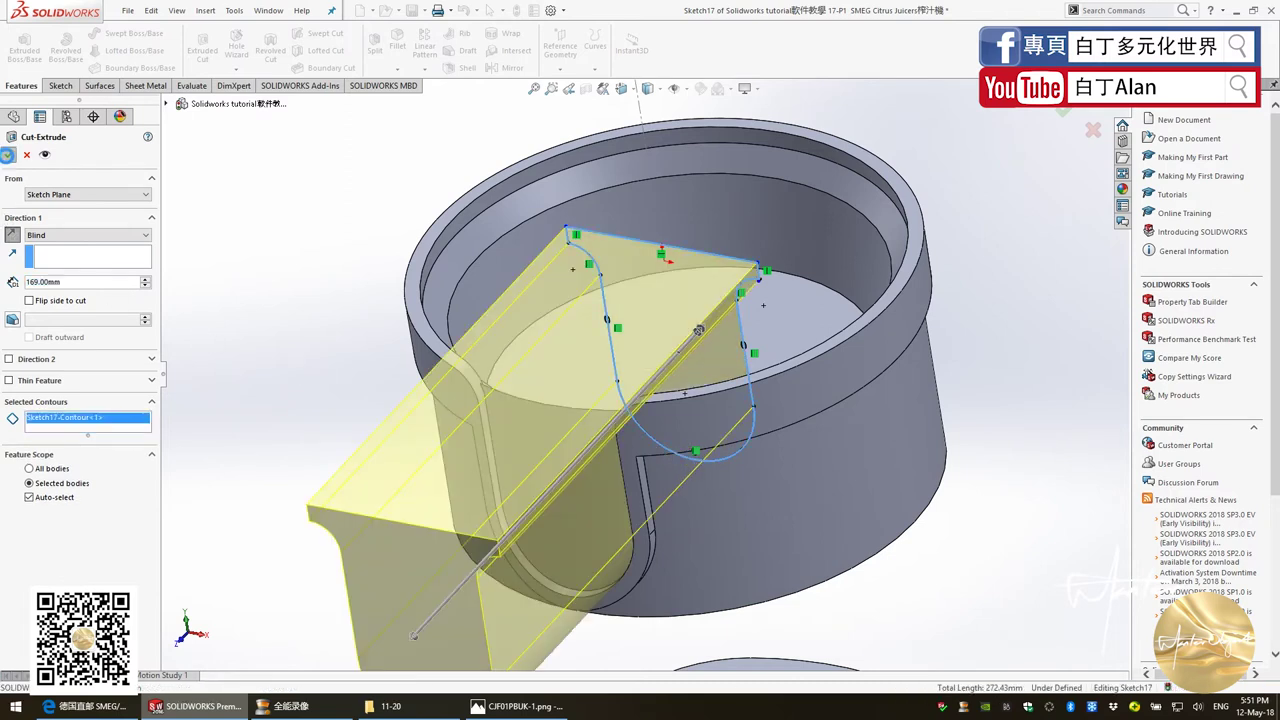
click(9, 157)
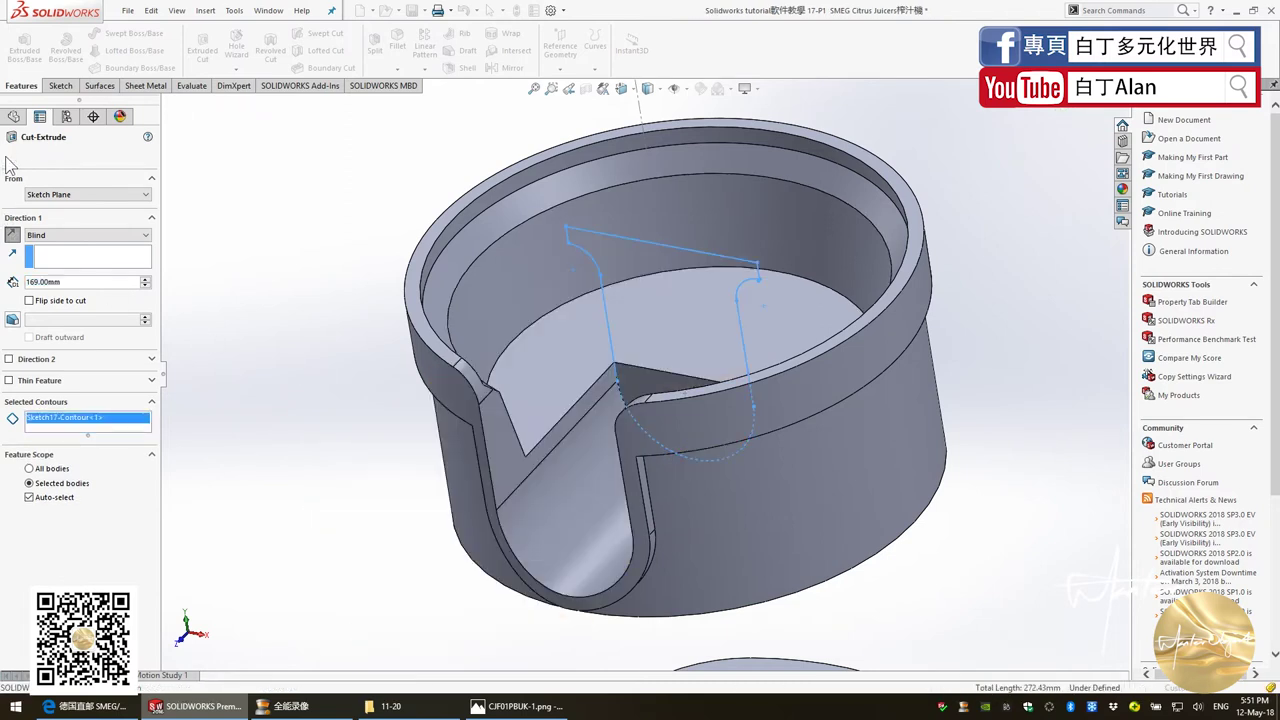
scroll(684, 382, up, 2)
middle_drag(684, 382, 675, 391)
Compare the notched model against the juicer reference photo from several orbit angles
key(alt+Tab)
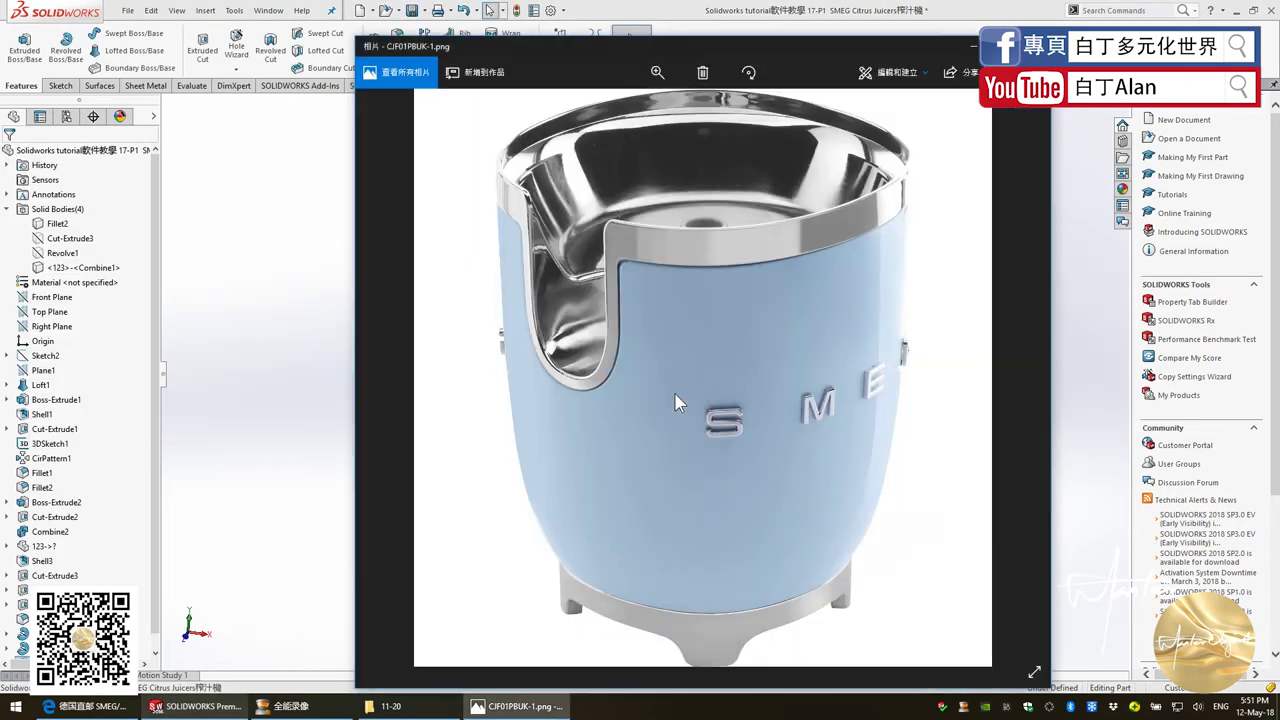
key(alt+Tab)
mouse_move(543, 420)
middle_down()
mouse_move(529, 363)
mouse_move(515, 380)
middle_up()
key(alt+Tab)
key(alt+Tab)
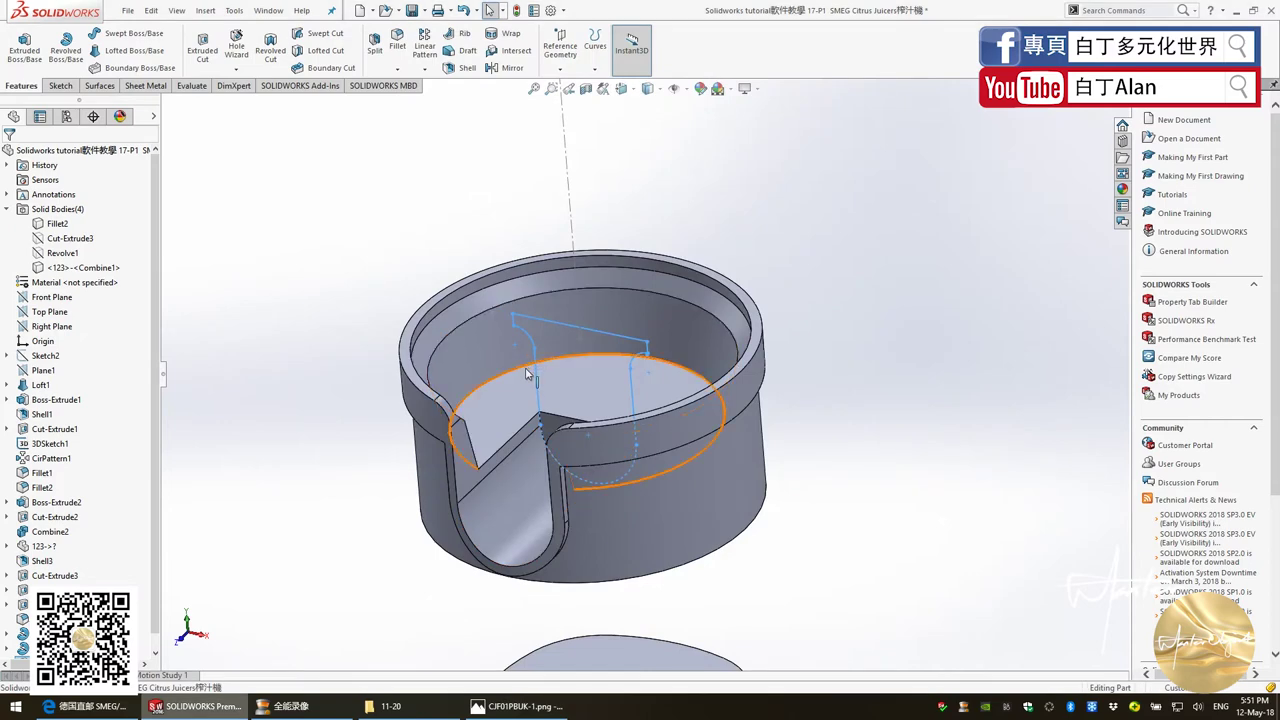
key(alt+Tab)
key(alt+Tab)
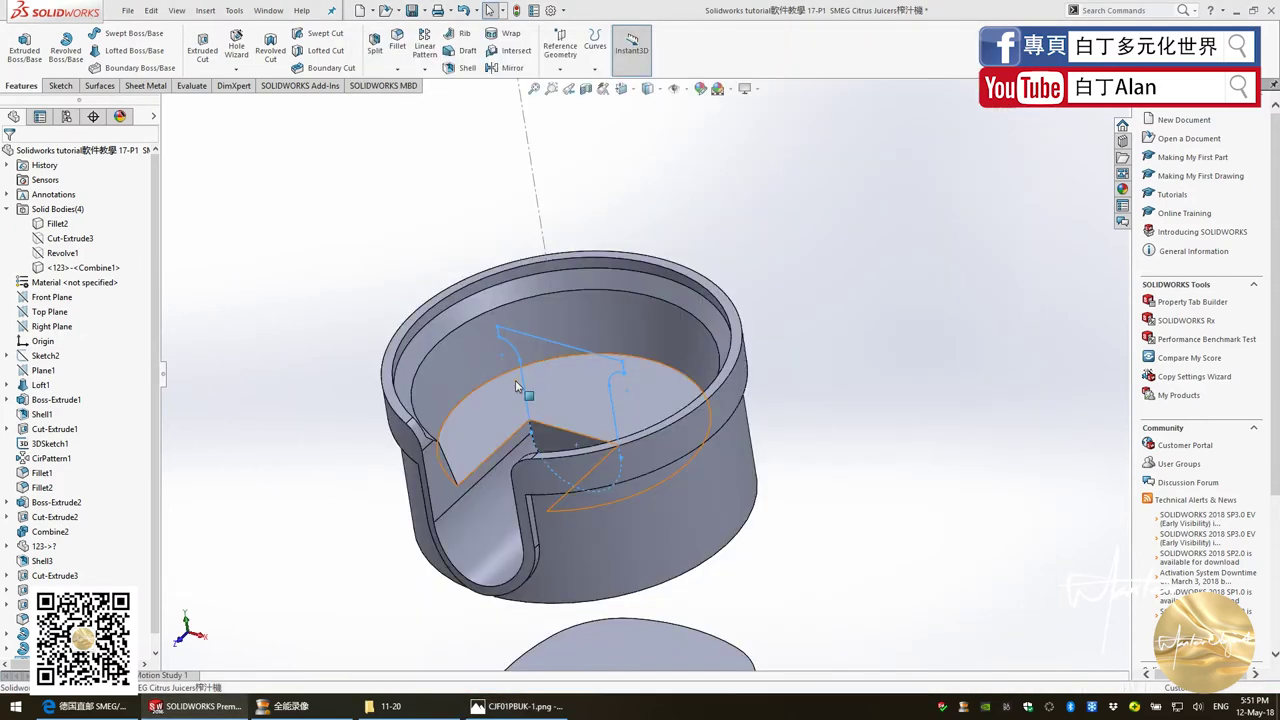
mouse_move(515, 380)
middle_down()
mouse_move(520, 461)
mouse_move(542, 475)
mouse_move(525, 505)
middle_up()
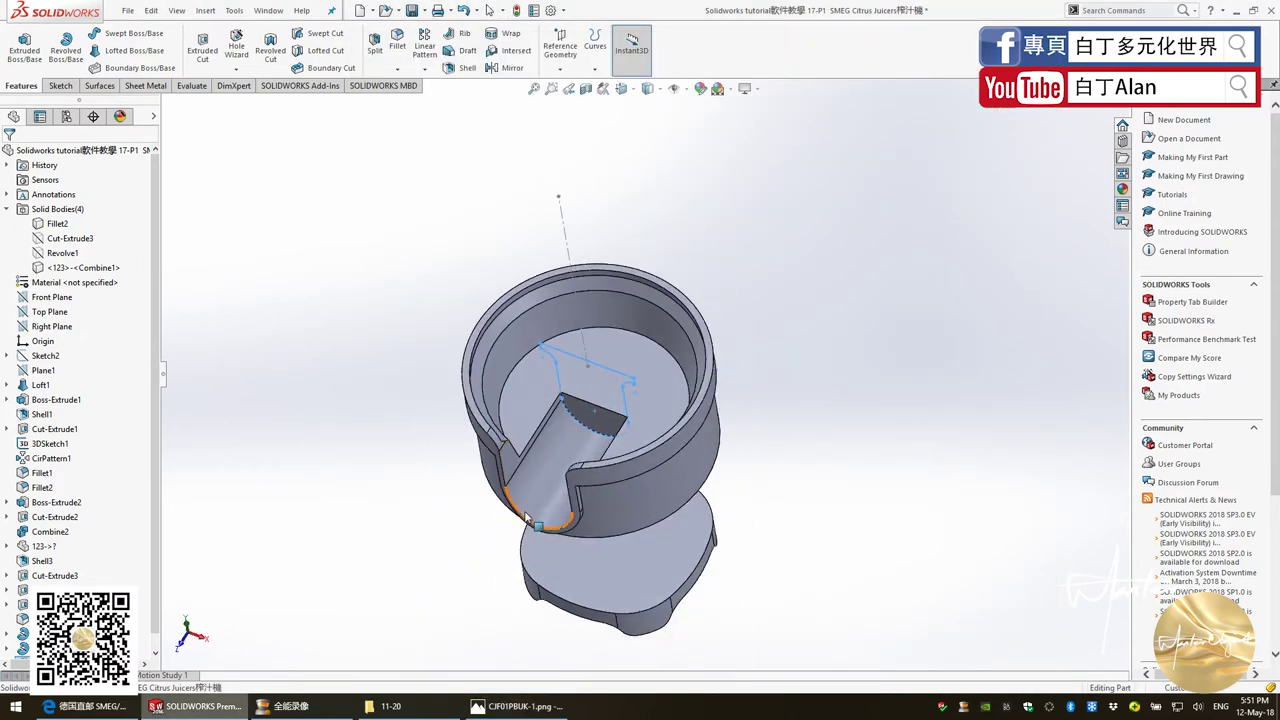
key(alt+Tab)
key(alt+Tab)
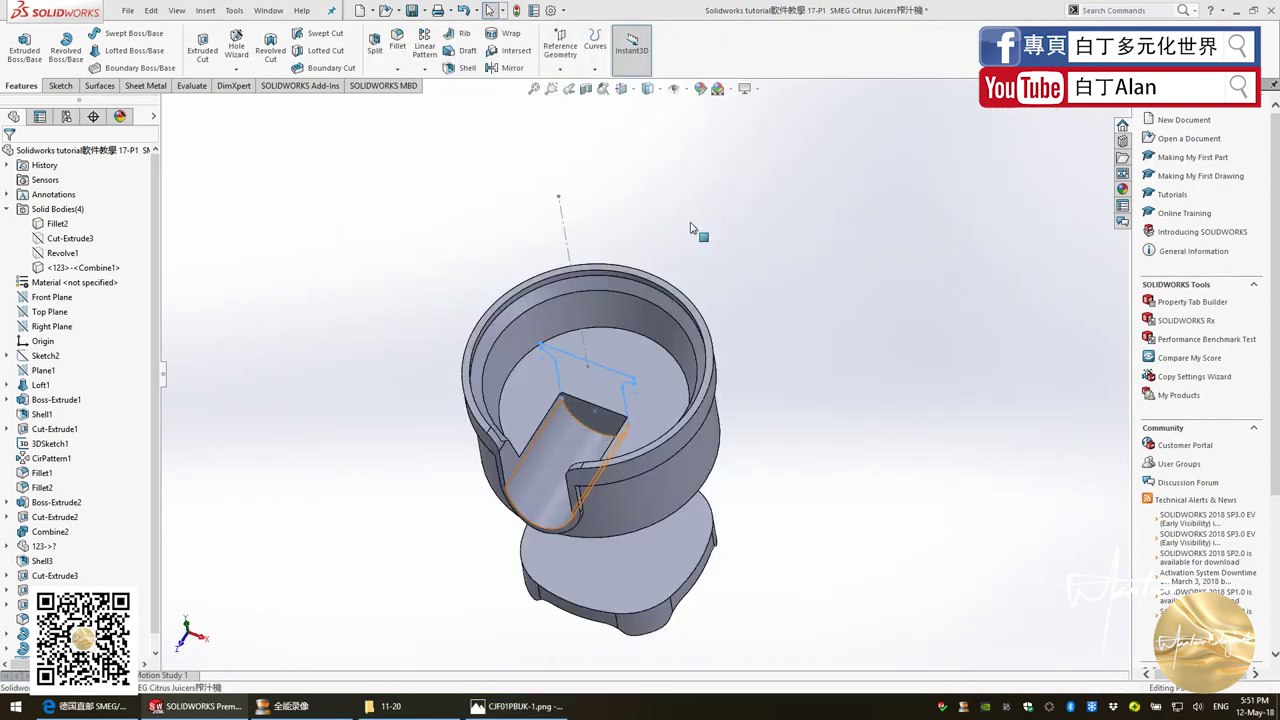
mouse_move(645, 272)
middle_down()
mouse_move(597, 517)
mouse_move(590, 337)
middle_up()
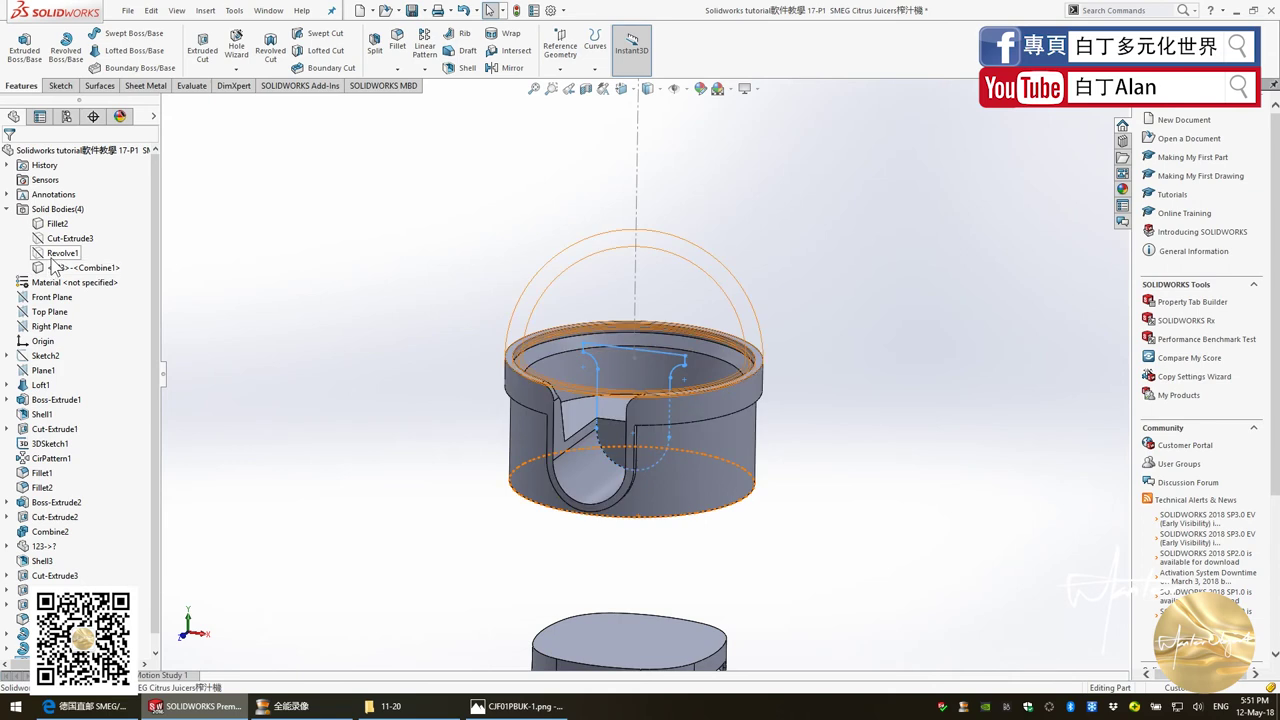
Show the hidden Revolve1 body from Solid Bodies and inspect the notched cup
right_click(57, 252)
click(70, 216)
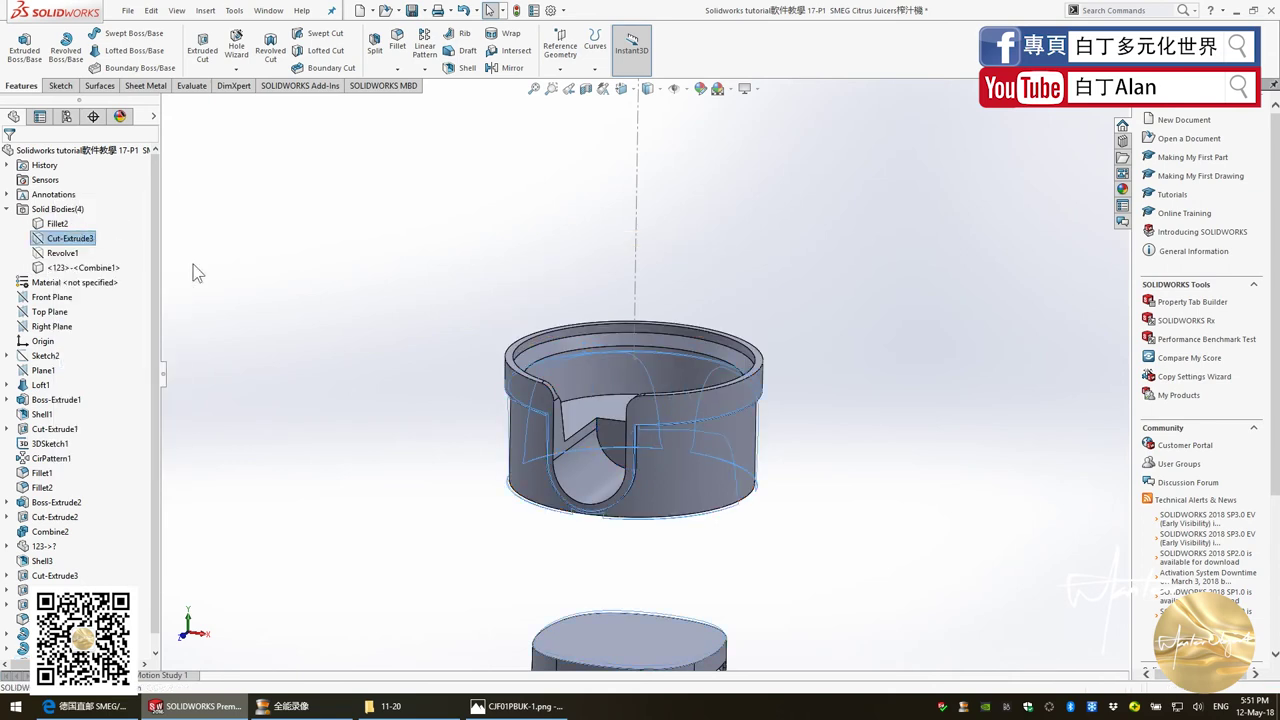
click(303, 315)
mouse_move(386, 331)
middle_down()
mouse_move(720, 393)
mouse_move(726, 464)
mouse_move(751, 378)
middle_up()
scroll(645, 376, up, 3)
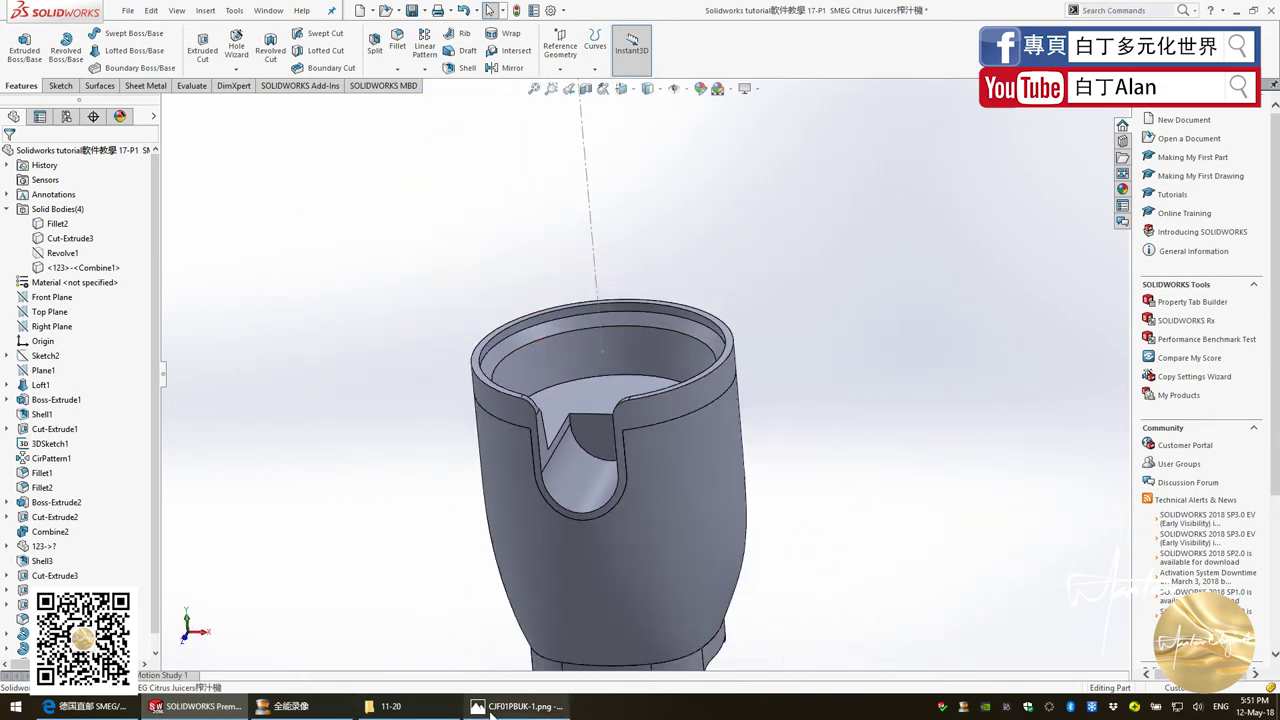
Browse the Taobao SMEG juicer photos and 281 × 166 mm dimensions, then return to SOLIDWORKS
click(90, 706)
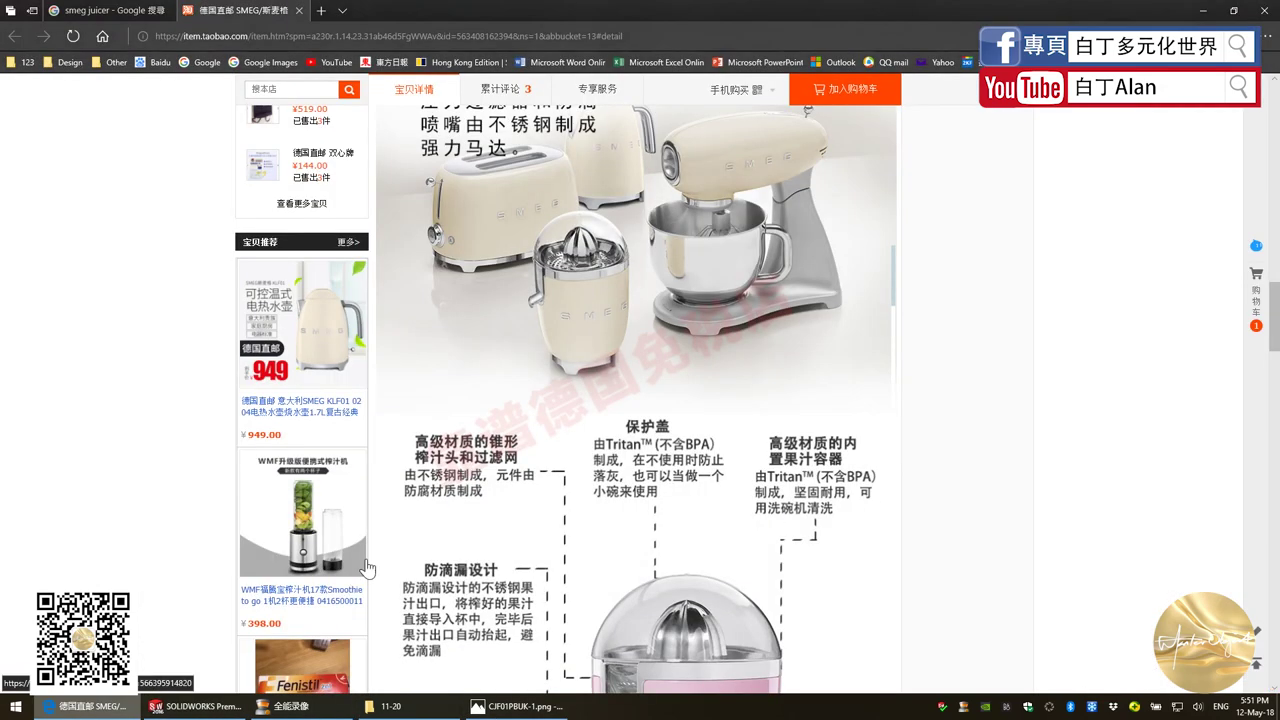
scroll(440, 511, down, 3)
scroll(440, 503, up, 4)
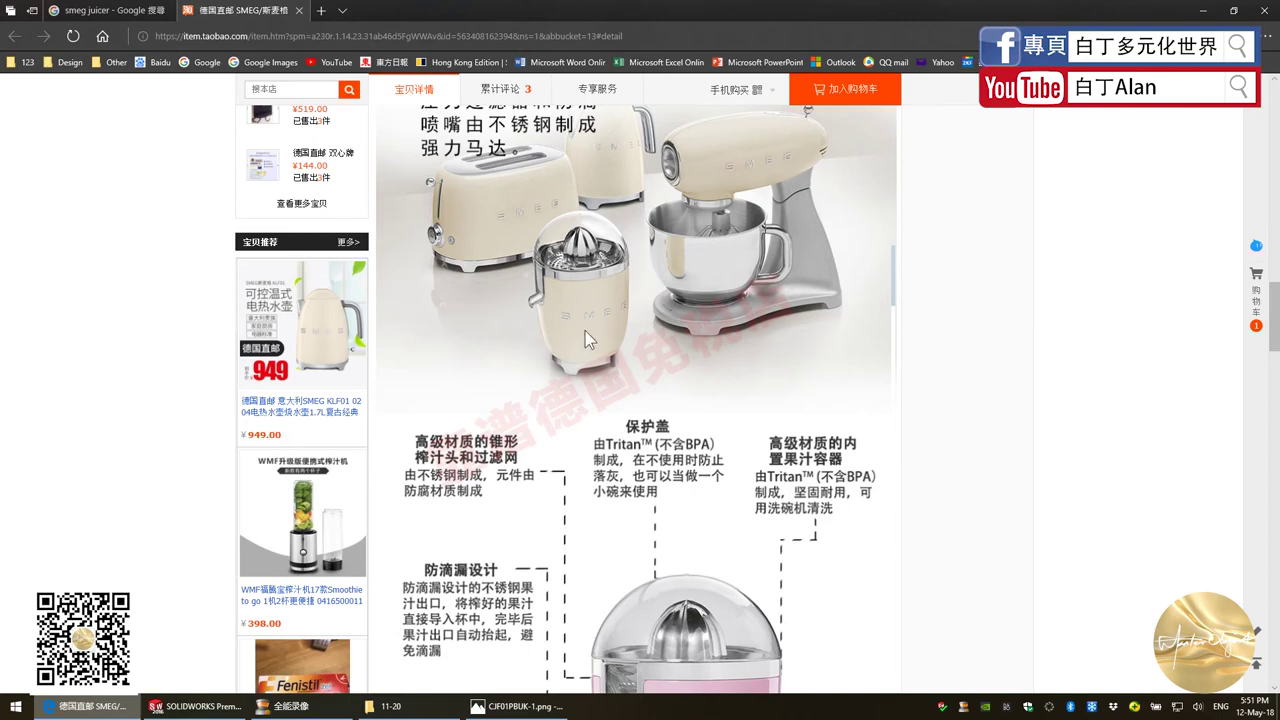
scroll(585, 331, up, 2)
scroll(557, 470, down, 5)
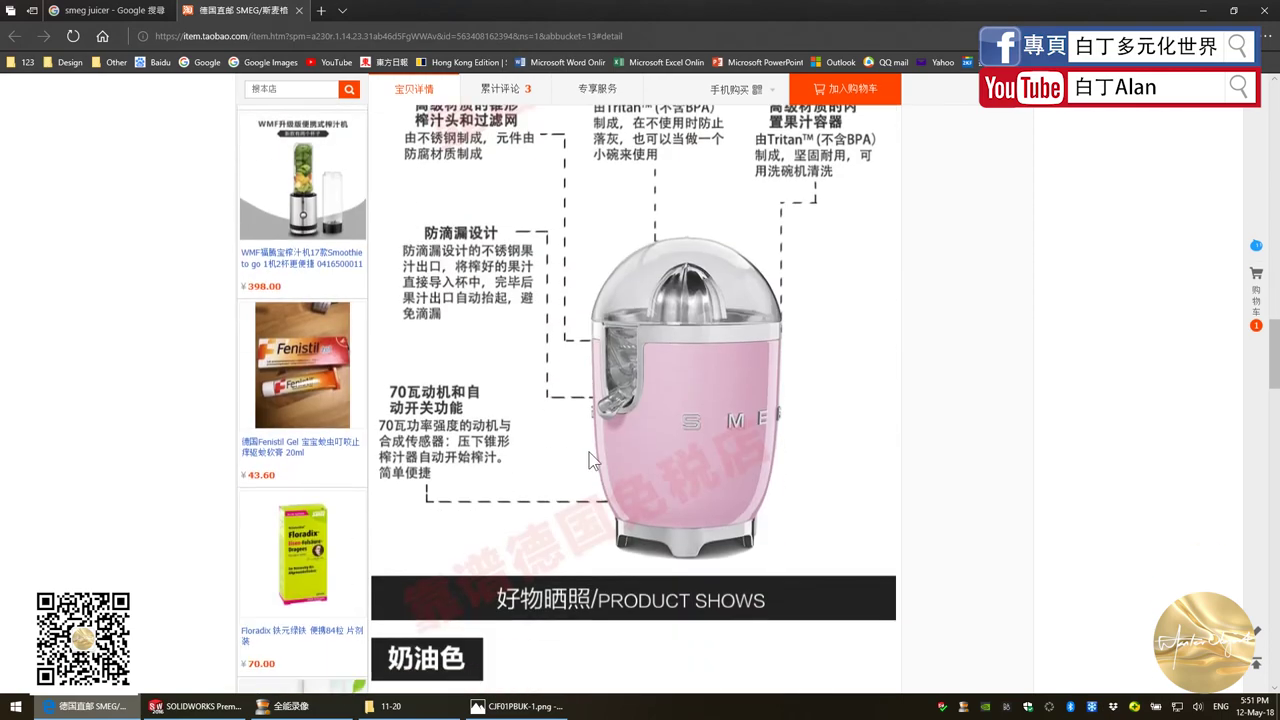
scroll(621, 313, up, 5)
scroll(611, 407, up, 4)
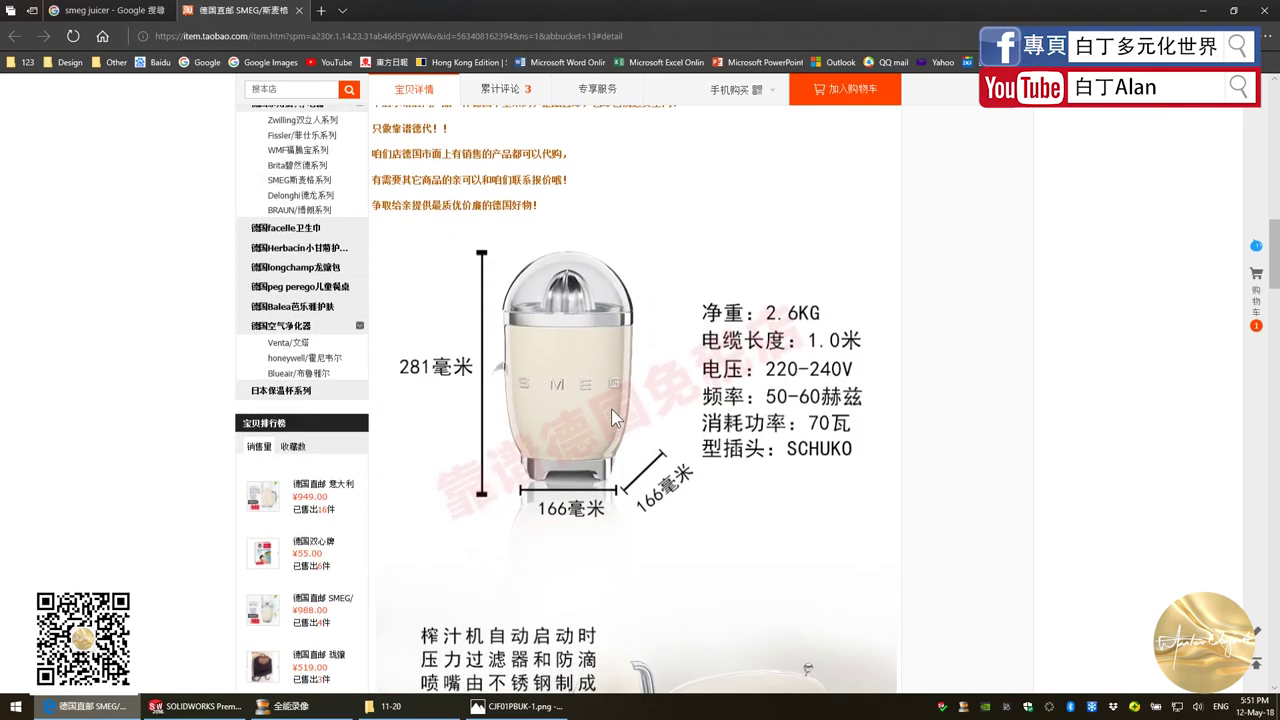
scroll(611, 408, up, 5)
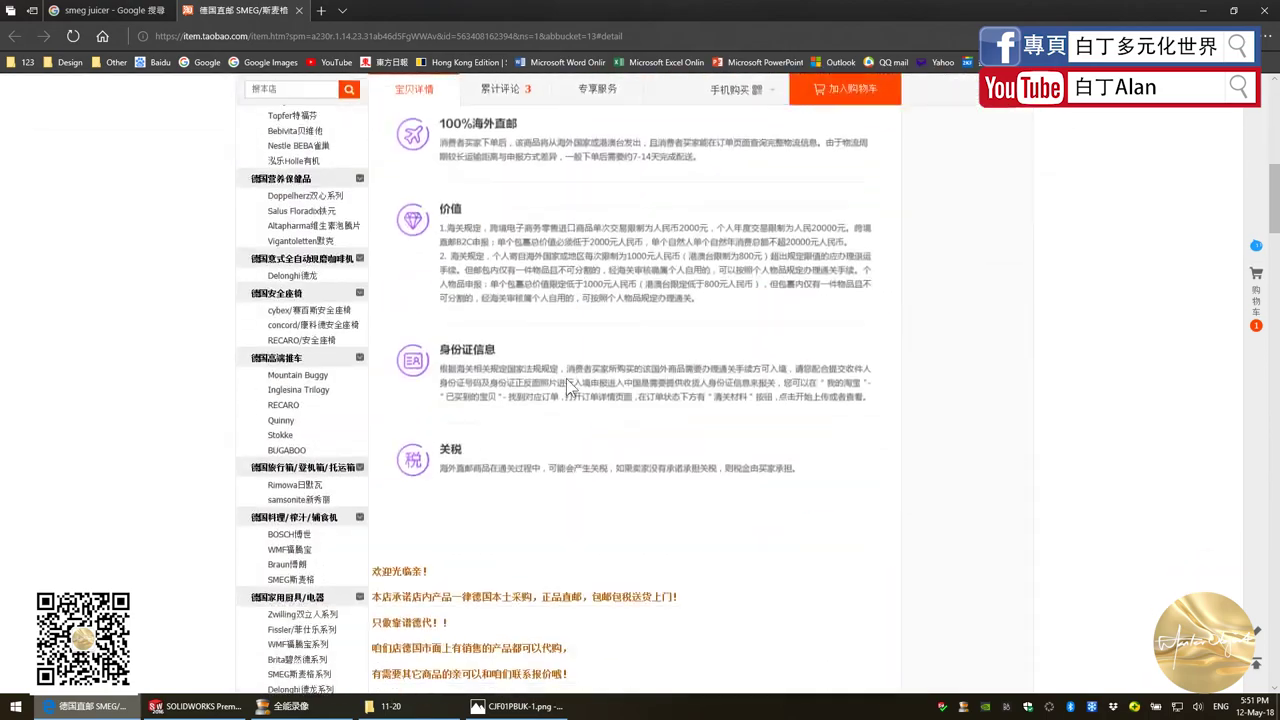
scroll(575, 380, down, 10)
scroll(565, 400, down, 8)
scroll(564, 388, down, 5)
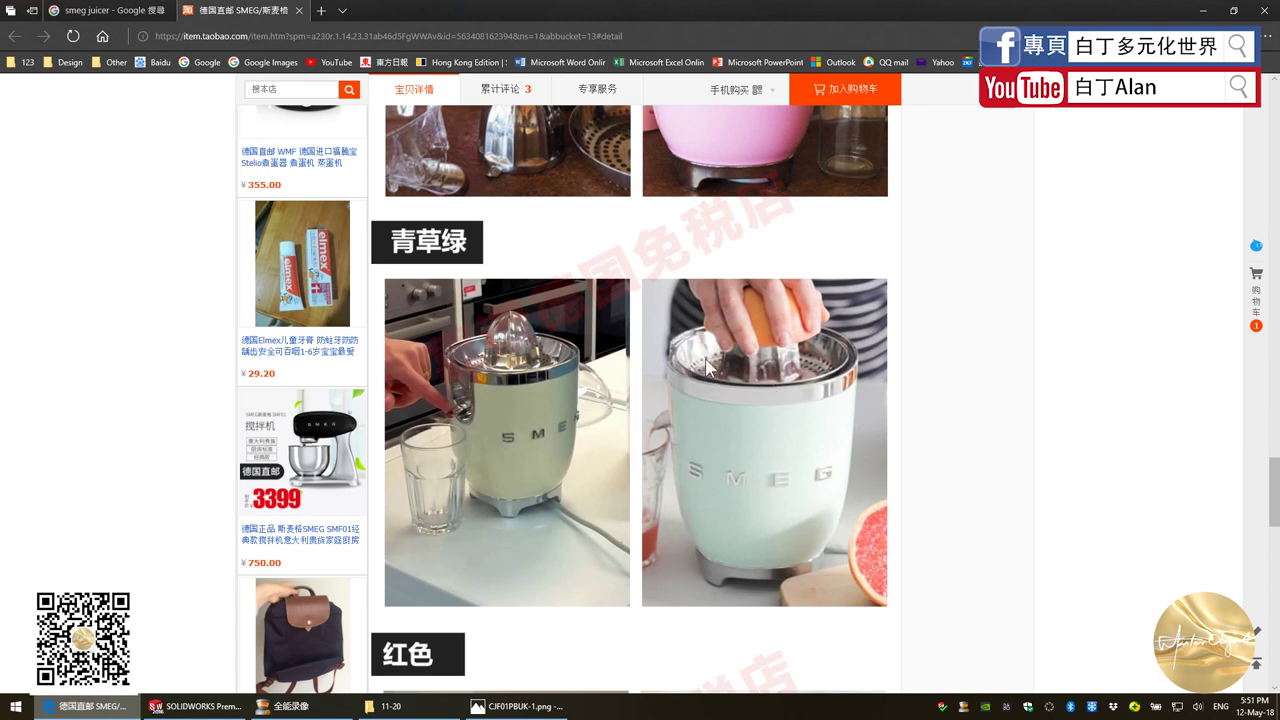
key(alt+Tab)
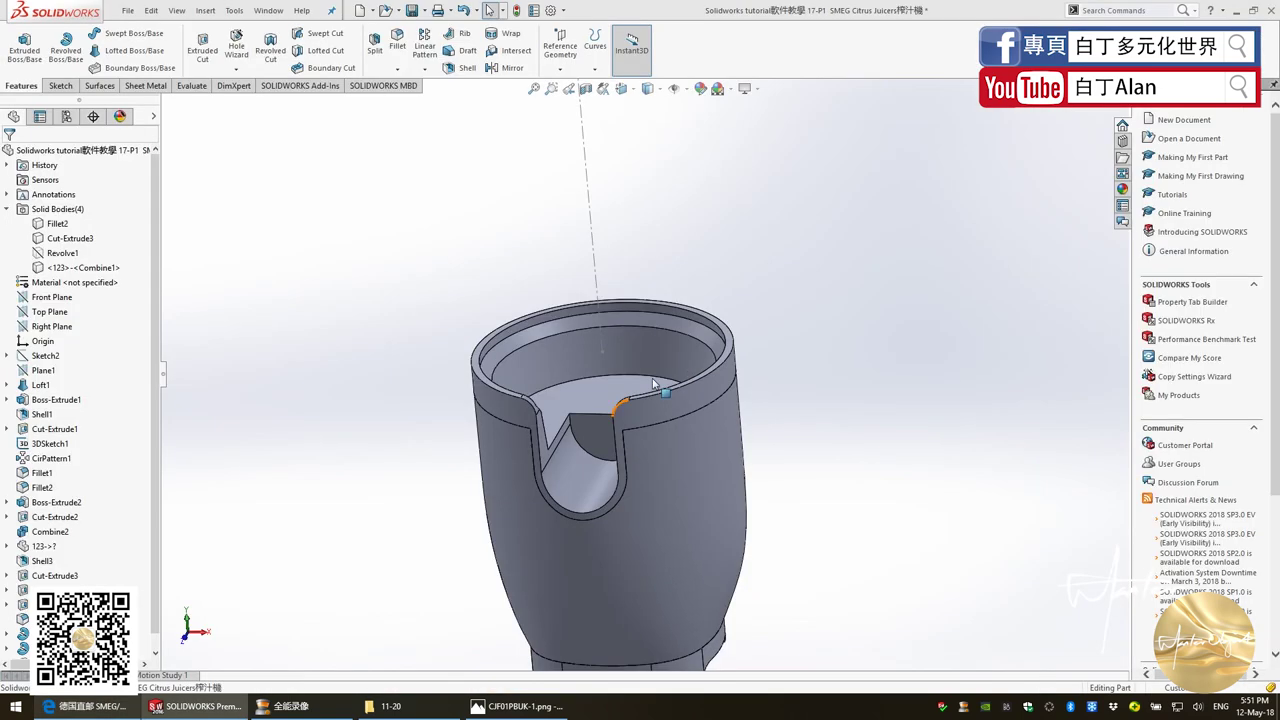